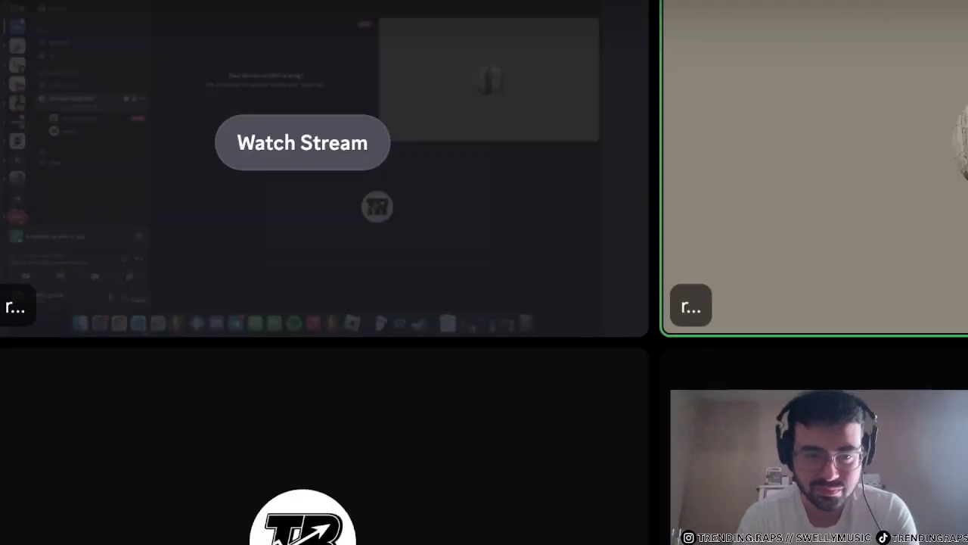
- Start watching the participant's shared stream in the call and bring up the trendingraps Twitch channel
left_click(302, 143)
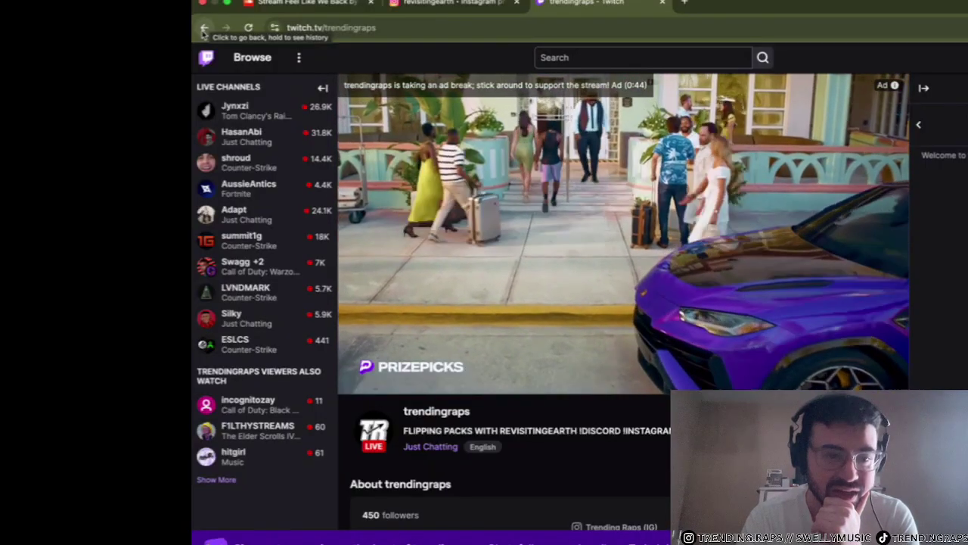
left_click(204, 28)
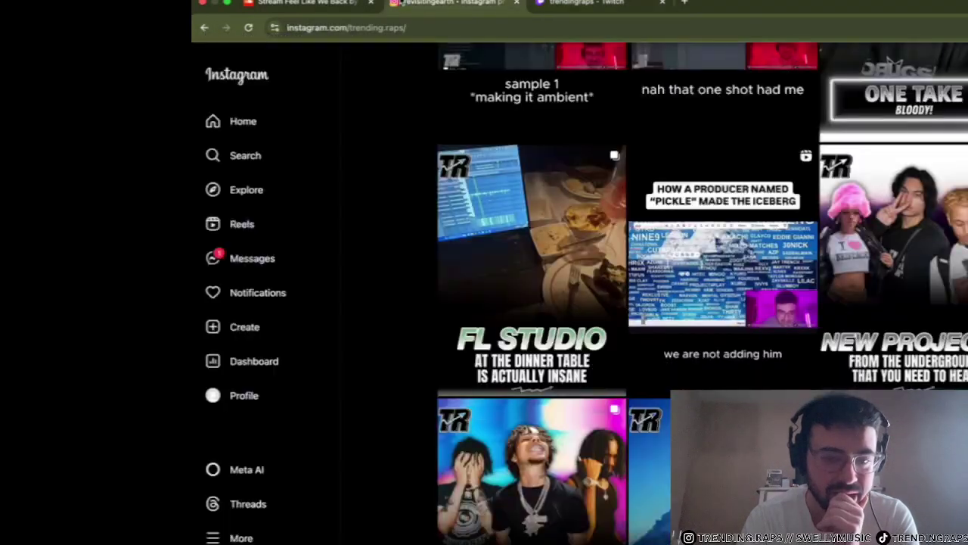
left_click(305, 5)
left_click(585, 3)
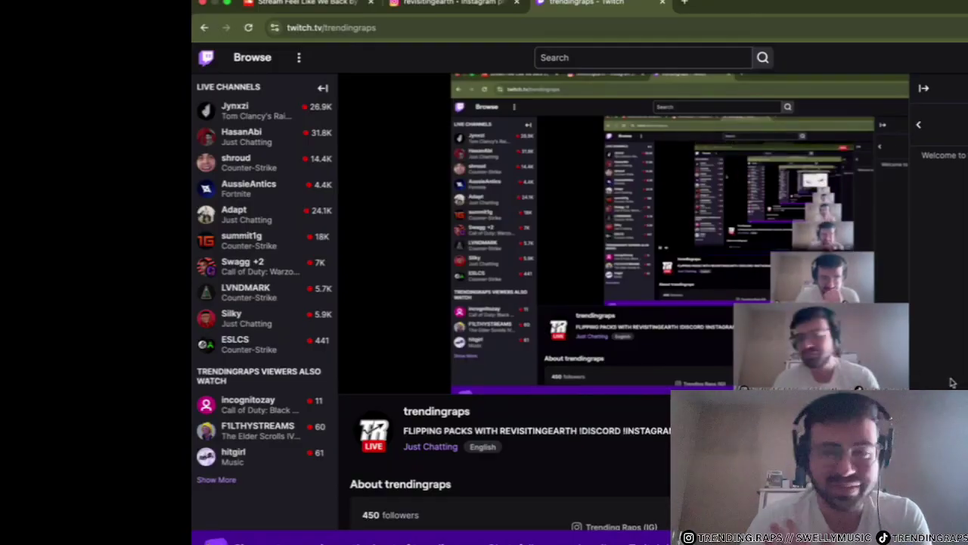
mouse_move(391, 383)
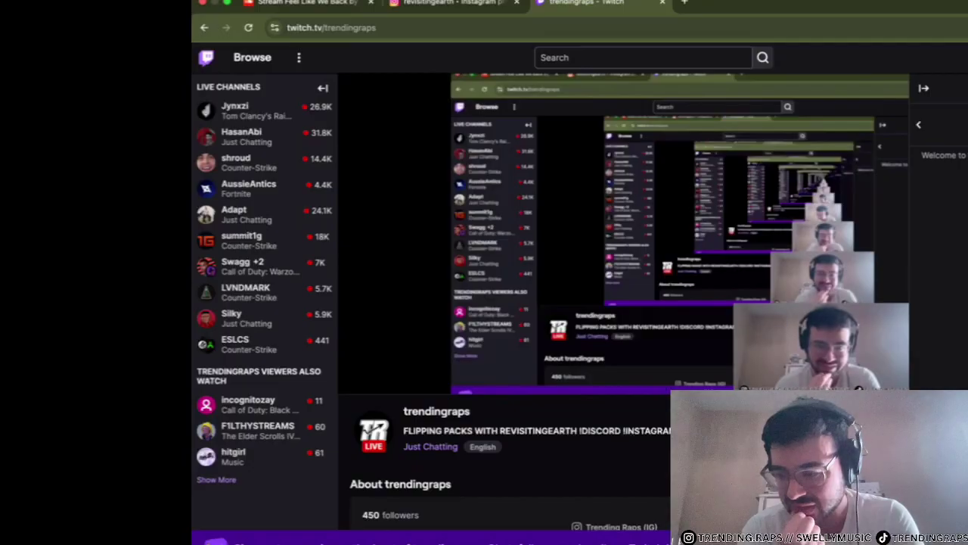
mouse_move(415, 351)
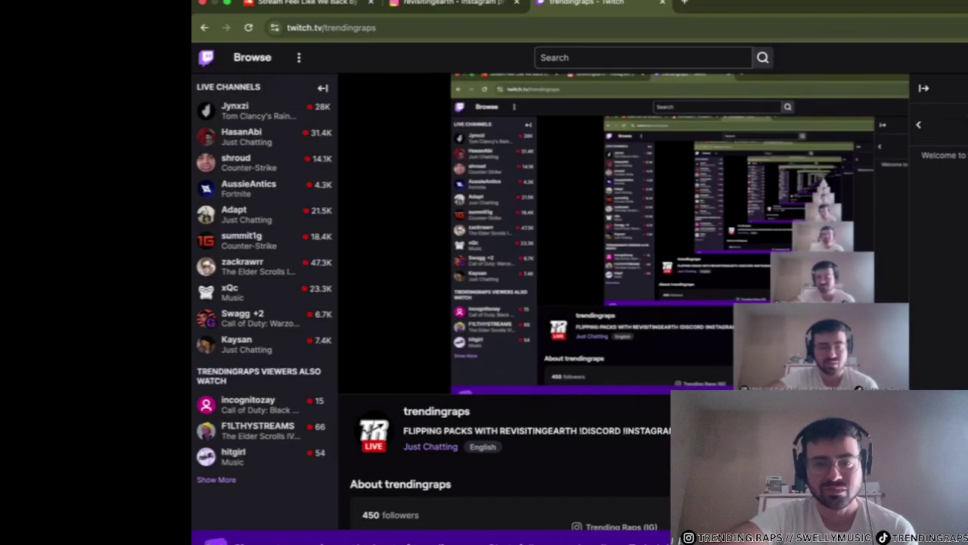
mouse_move(417, 348)
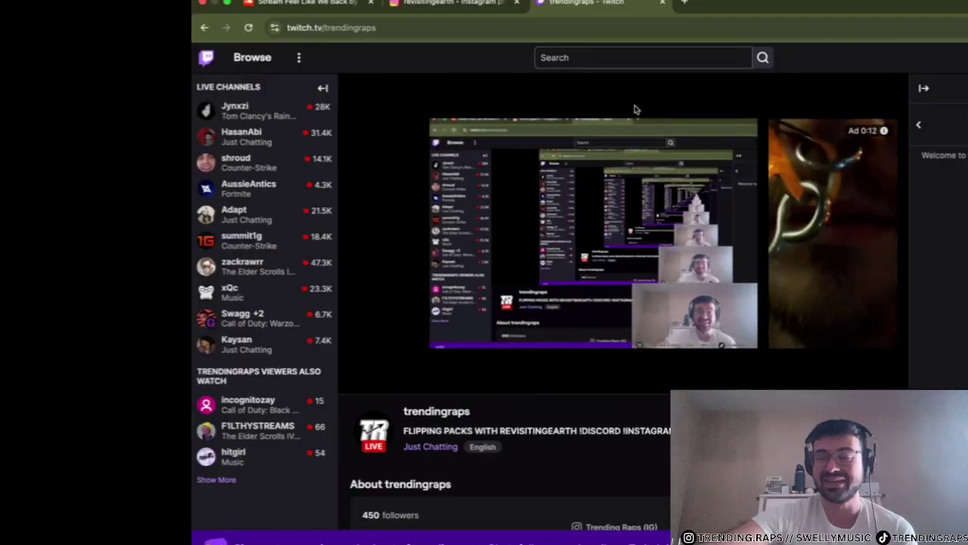
- Search the web for "stoner young thug" in a new browser tab
left_click(685, 6)
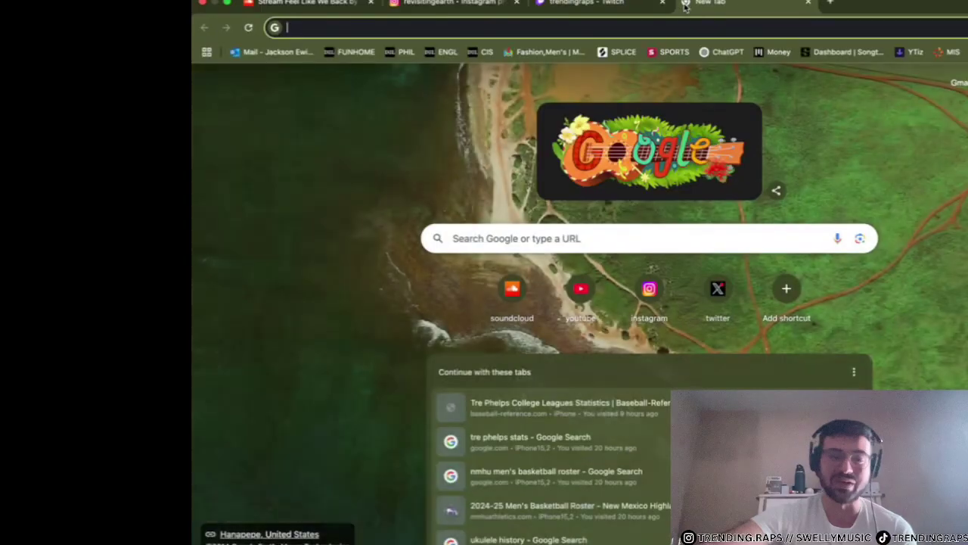
type("stoner young thung")
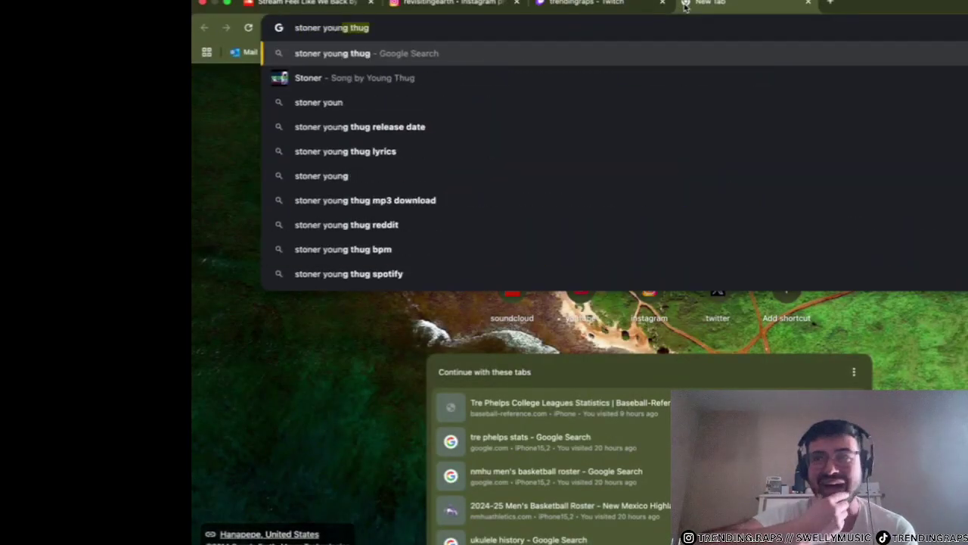
key("BackSpace")
key("BackSpace")
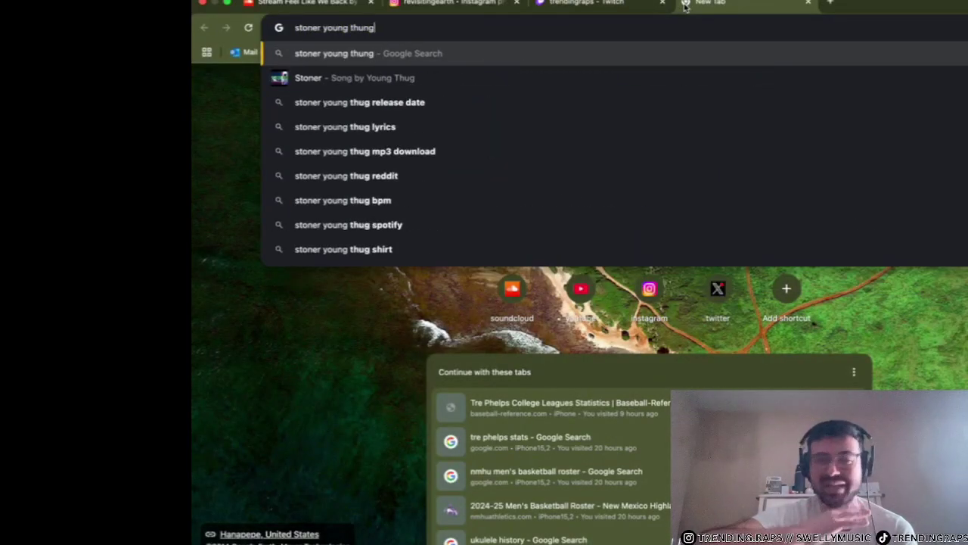
type("g")
key("Return")
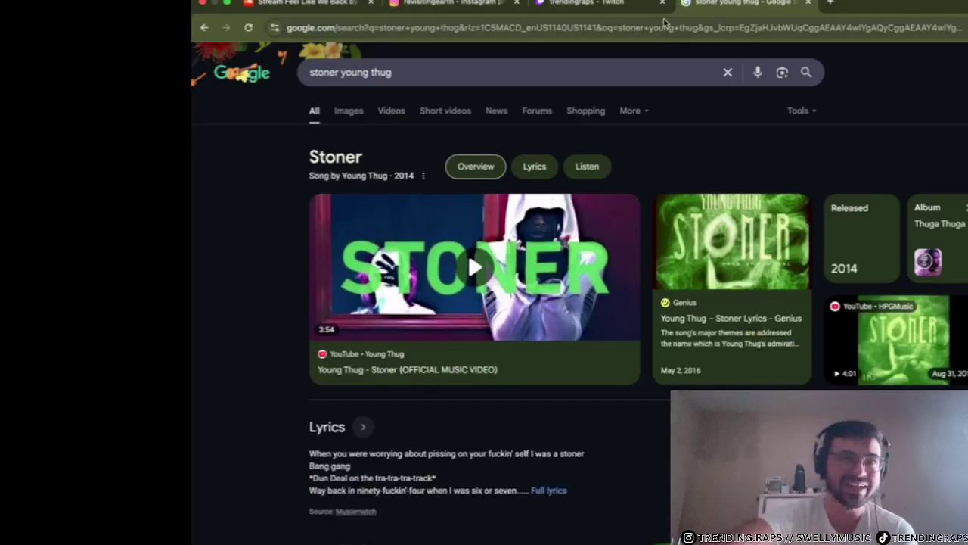
- Close the "stoner young thug" search results and return to the trendingraps Twitch channel
left_click(628, 4)
left_click(755, 4)
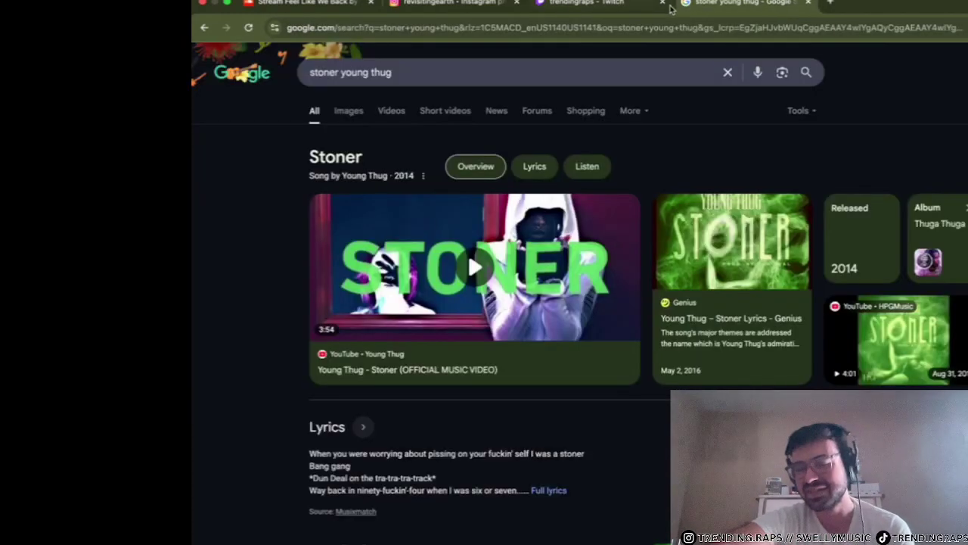
left_click(630, 4)
left_click(749, 3)
left_click(808, 3)
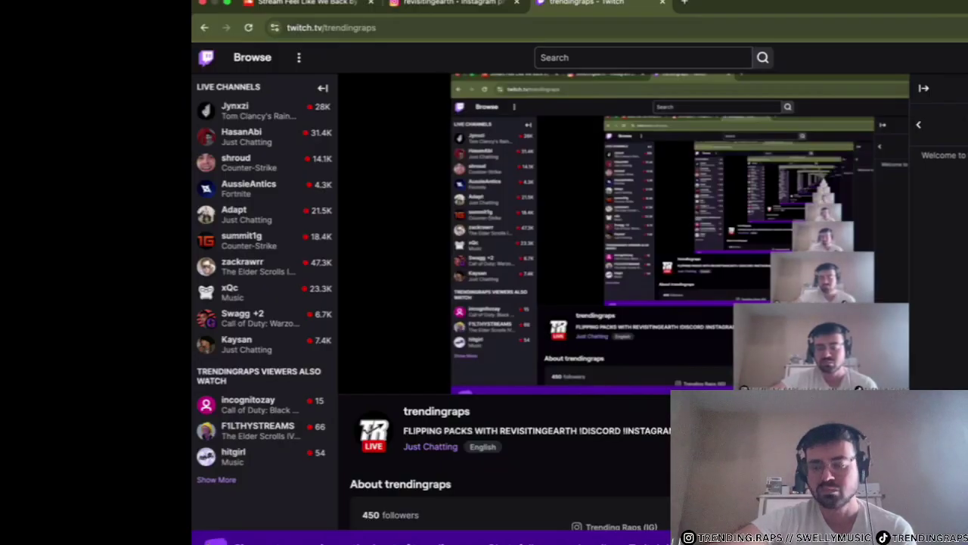
left_click(461, 5)
left_click(318, 4)
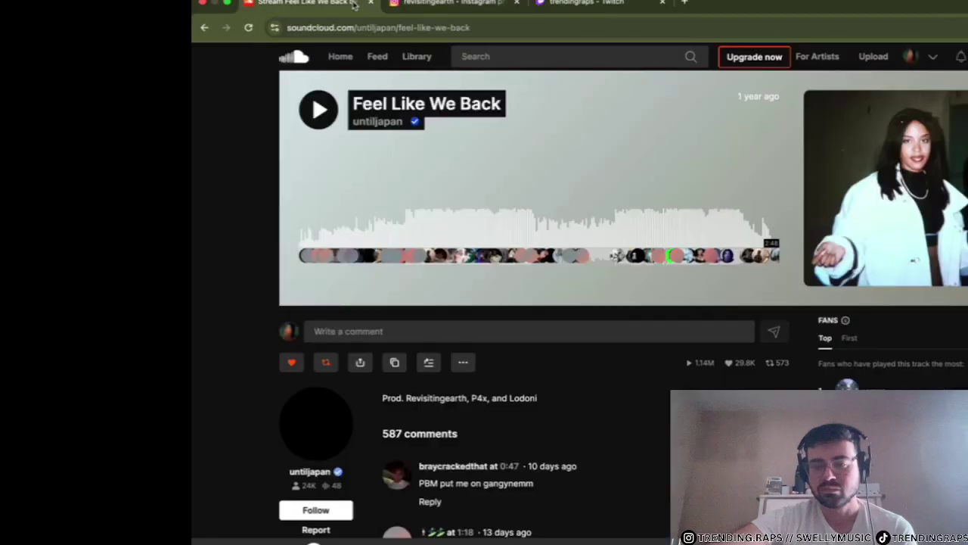
left_click(487, 8)
left_click(583, 5)
left_click(454, 5)
left_click(317, 4)
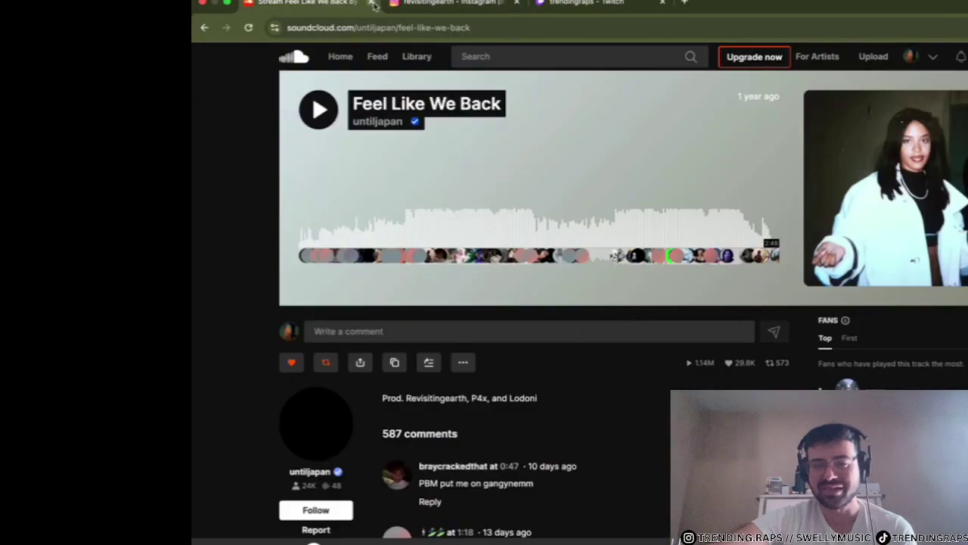
left_click(569, 11)
- Open the Instagram message inbox and return to the trendingraps Twitch channel
left_click(454, 4)
left_click(287, 257)
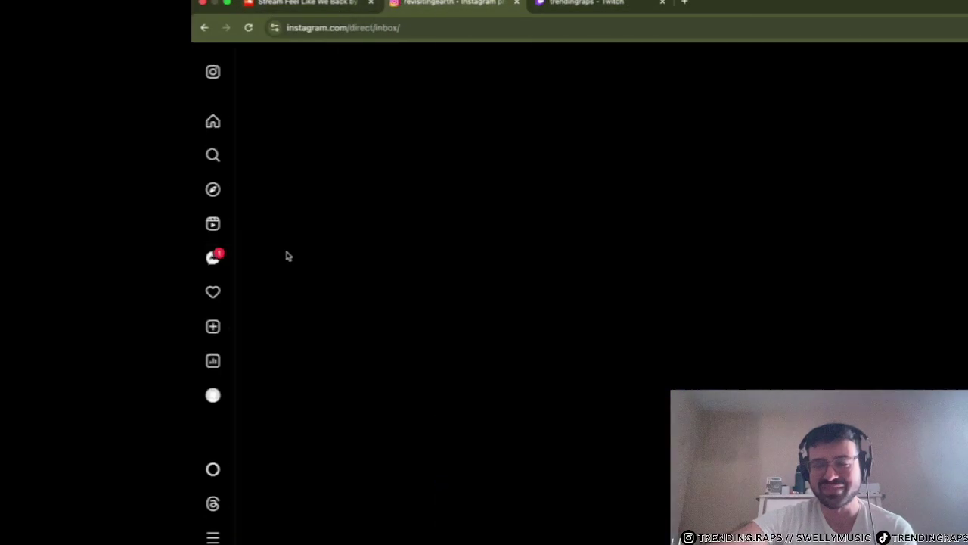
left_click(591, 6)
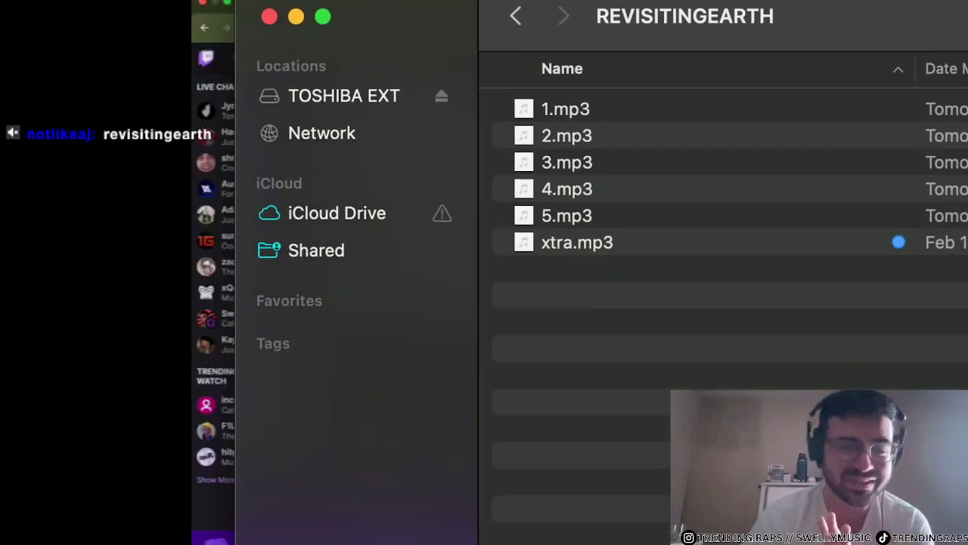
- Move the REVISITINGEARTH folder window clear of the Twitch player and raise the player's muted volume
left_click_drag(681, 65, 916, 119)
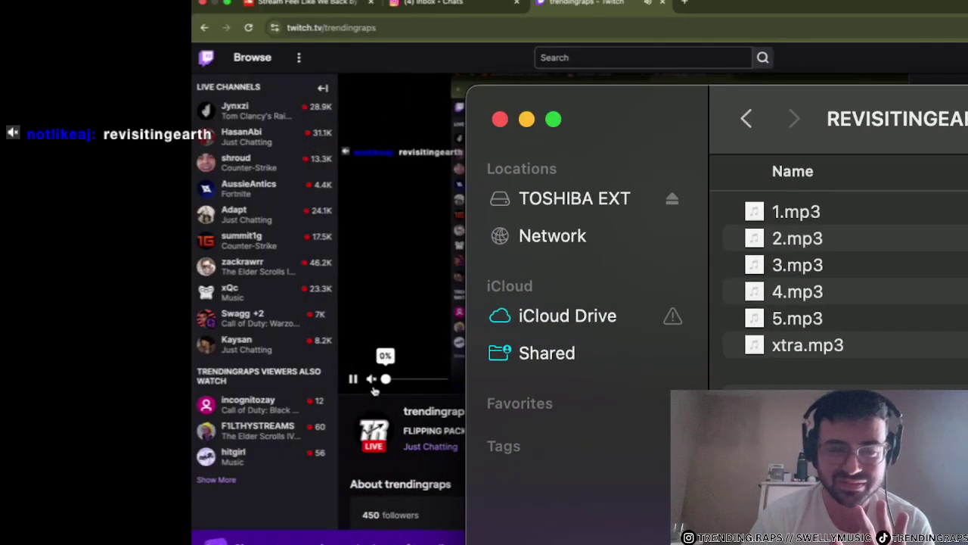
left_click_drag(387, 382, 450, 427)
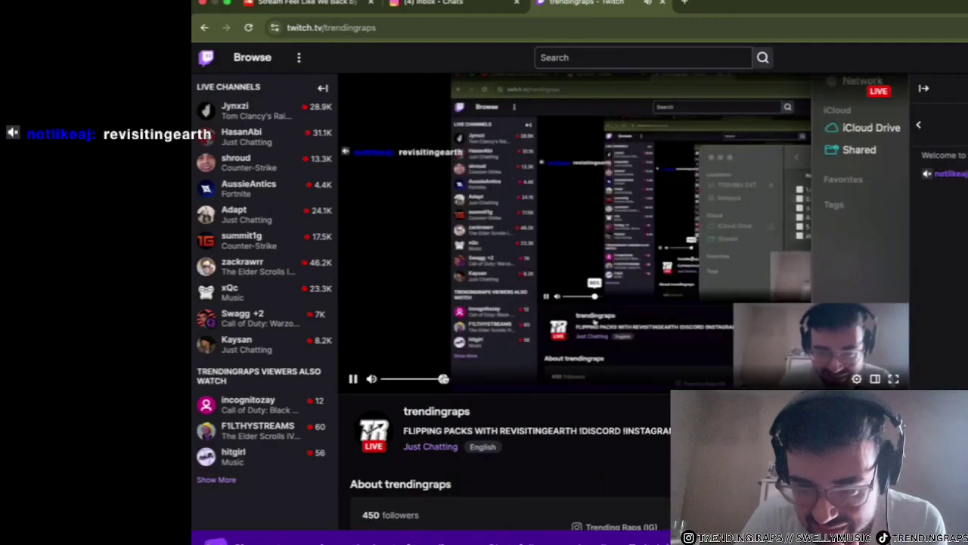
- Switch to the Discord call and play a preview of 1.mp3 from the REVISITINGEARTH folder twice, closing it each time
left_click(237, 543)
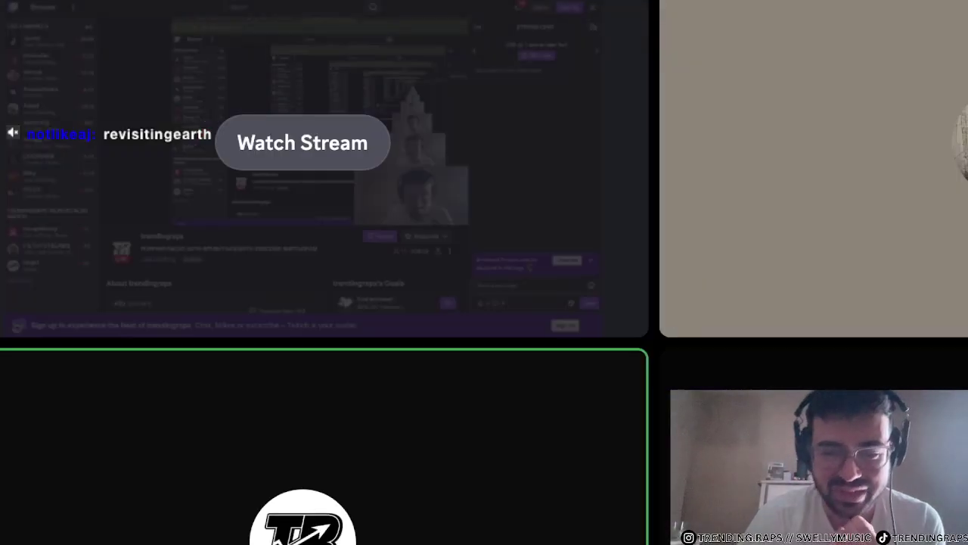
key("super+Tab")
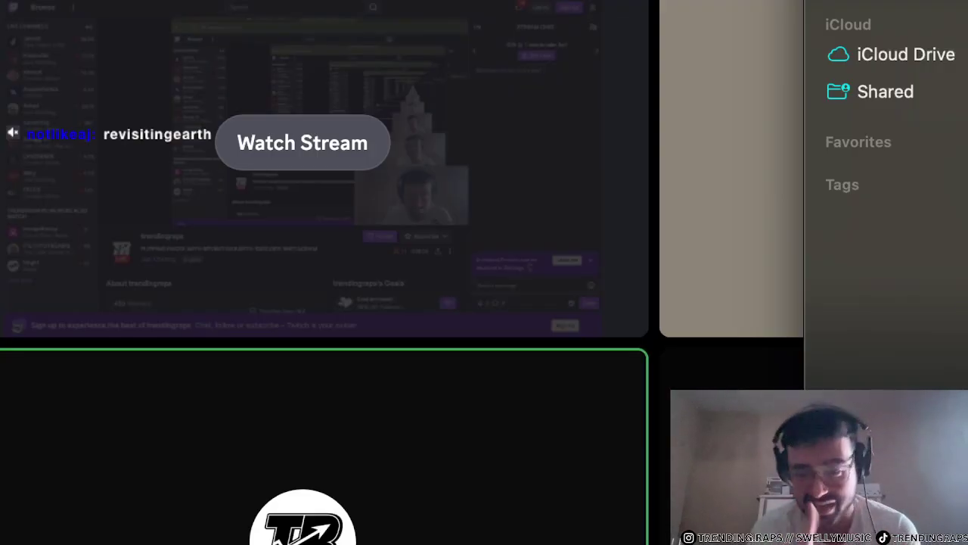
key("space")
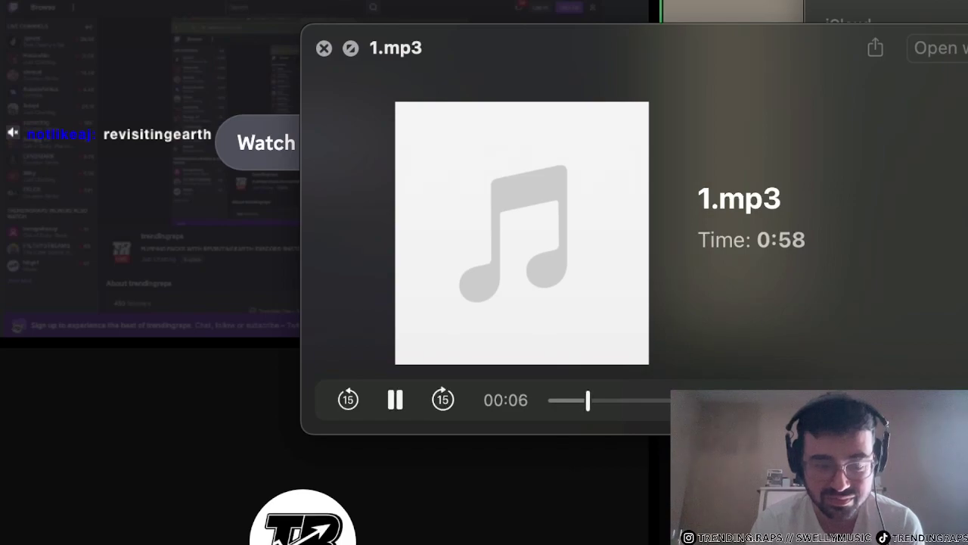
key("space")
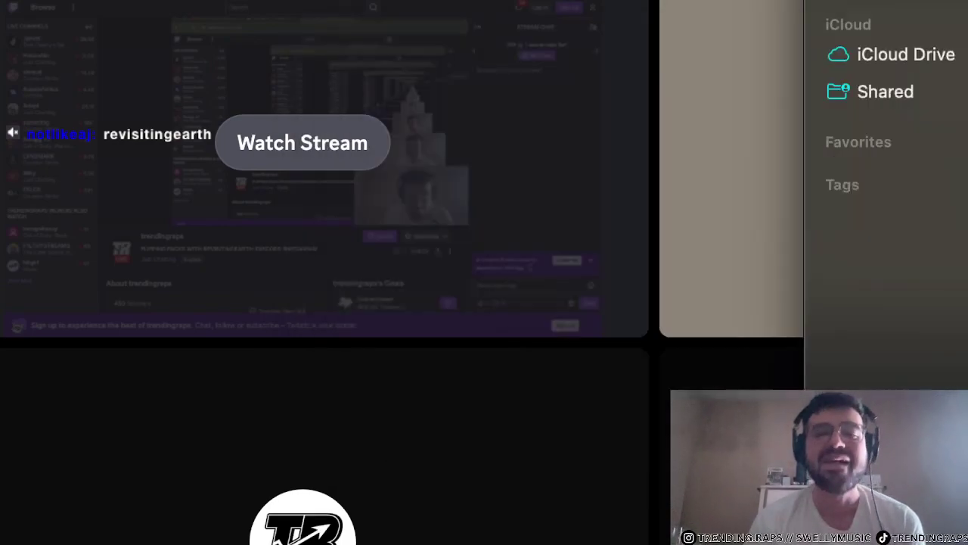
key("super+Tab")
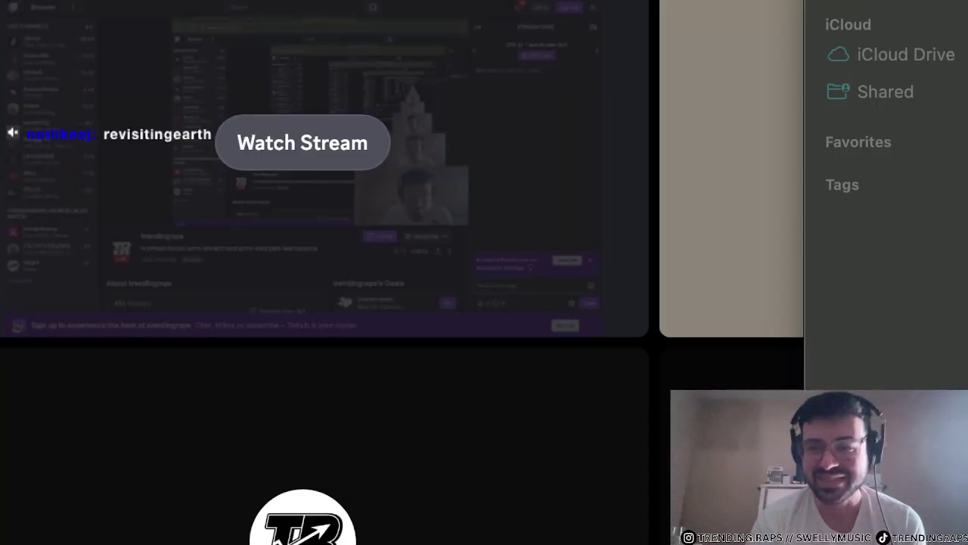
key("super+Tab")
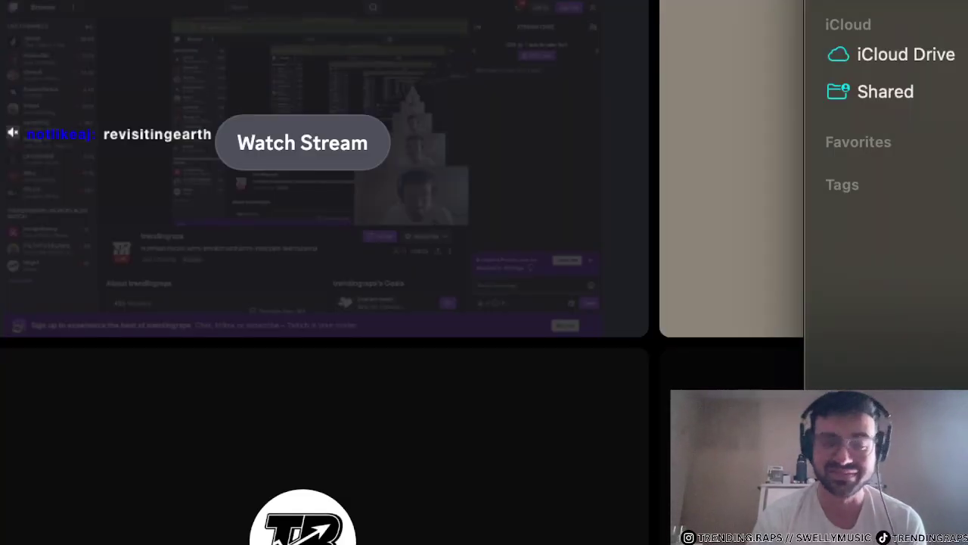
key("space")
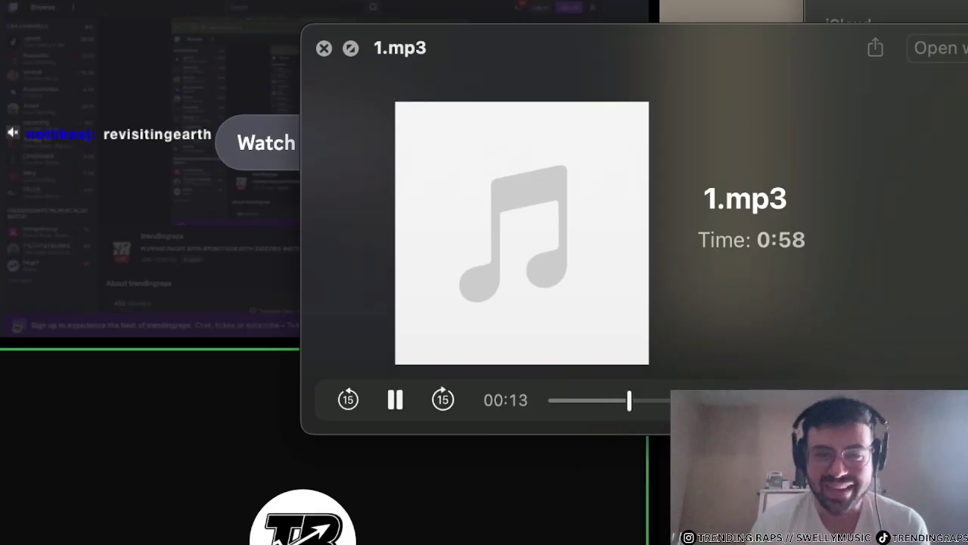
key("space")
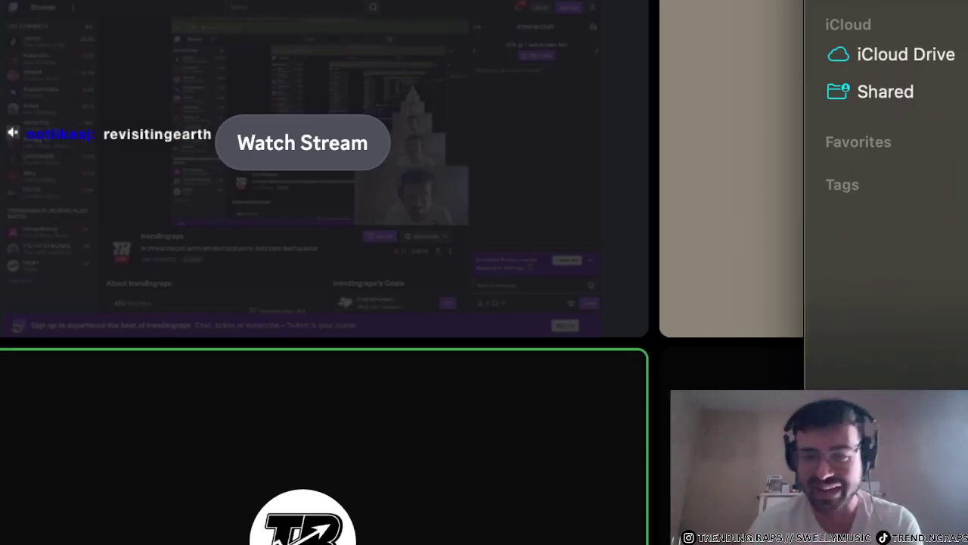
- Preview 2.mp3 and 3.mp3 from the REVISITINGEARTH folder, closing each preview after listening
key("space")
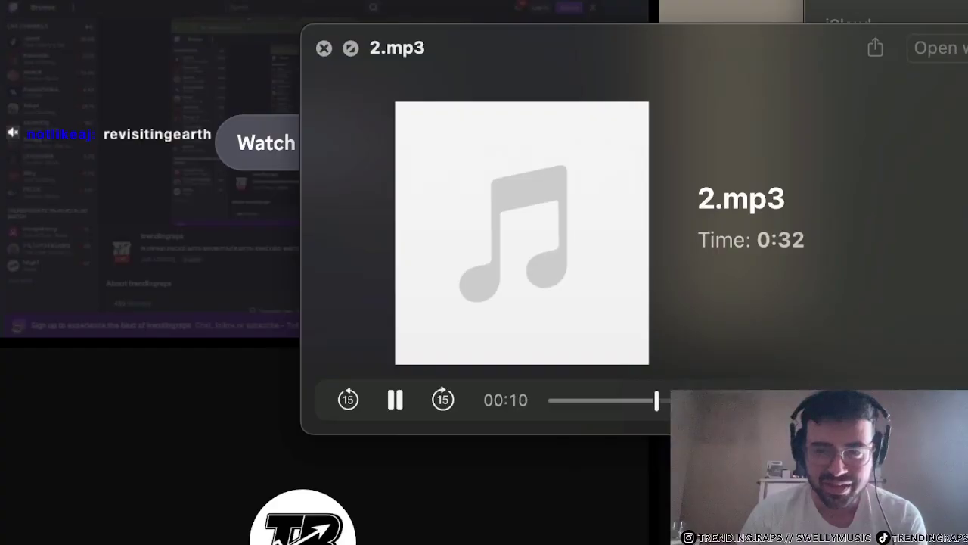
key("space")
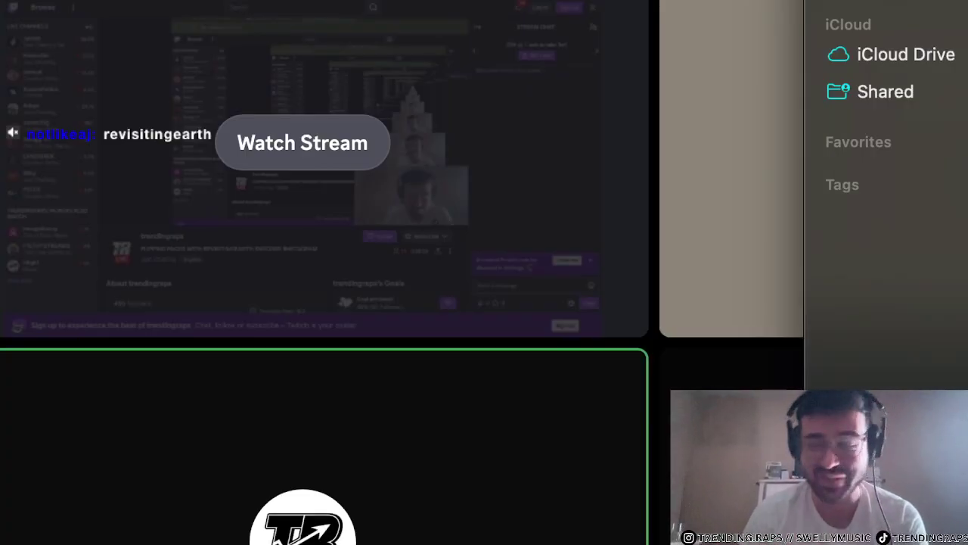
key("space")
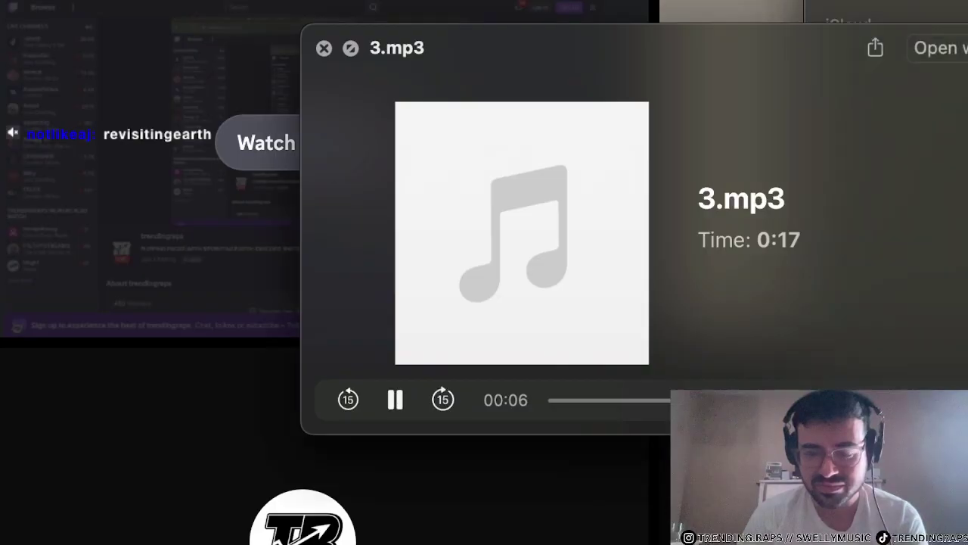
key("space")
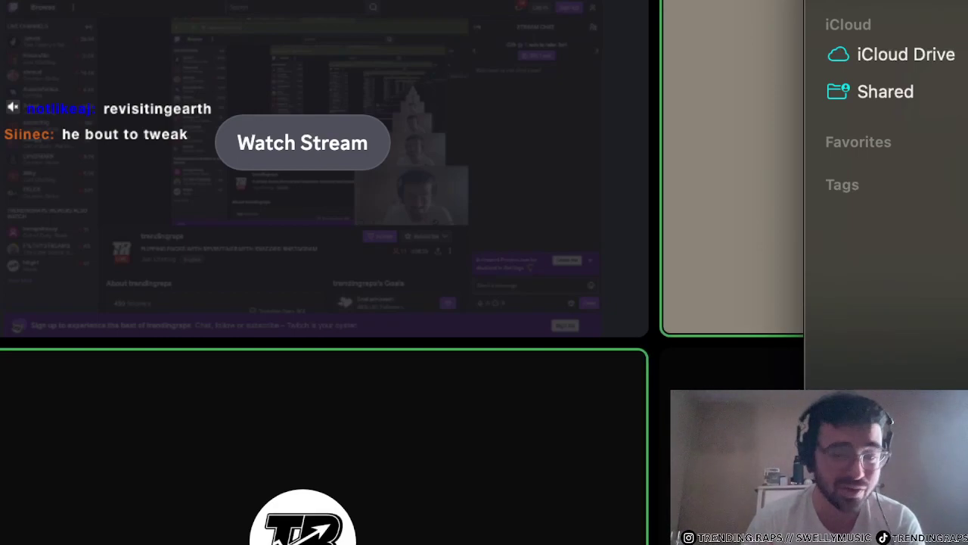
- Preview 4.mp3 and 5.mp3 from the REVISITINGEARTH folder and return to the Discord call
key("space")
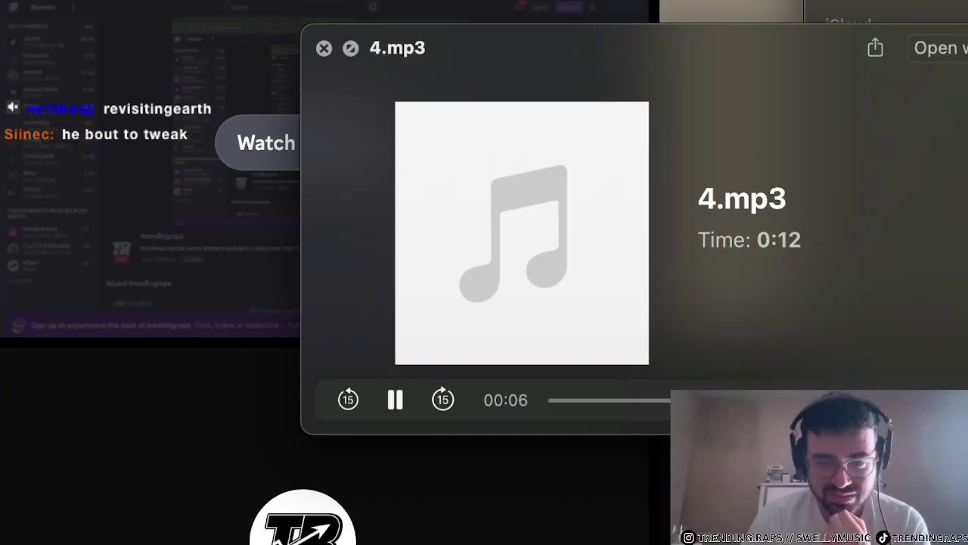
key("space")
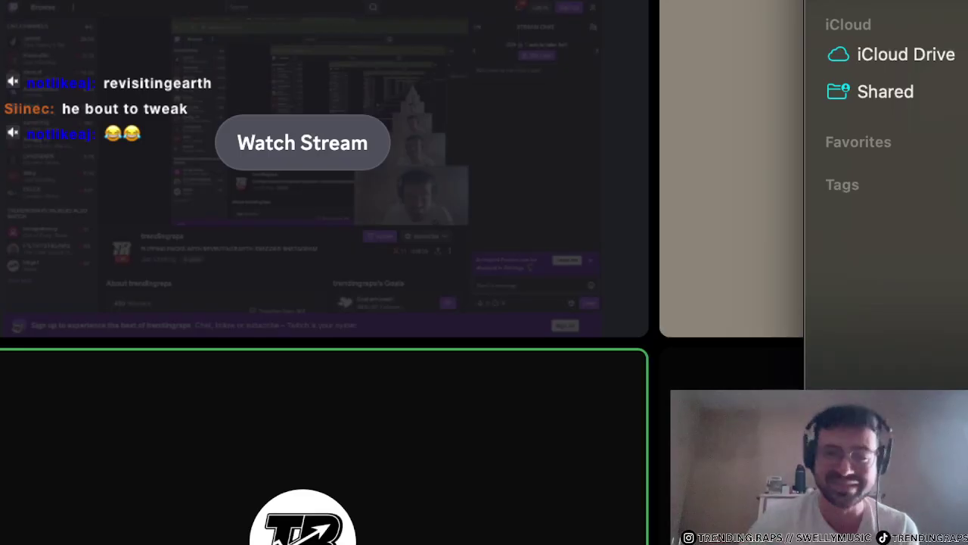
key("space")
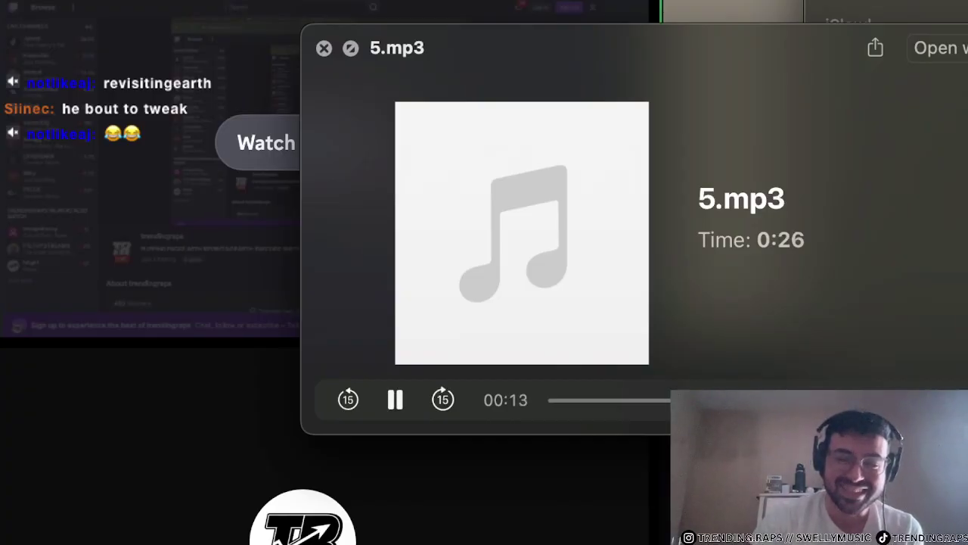
key("space")
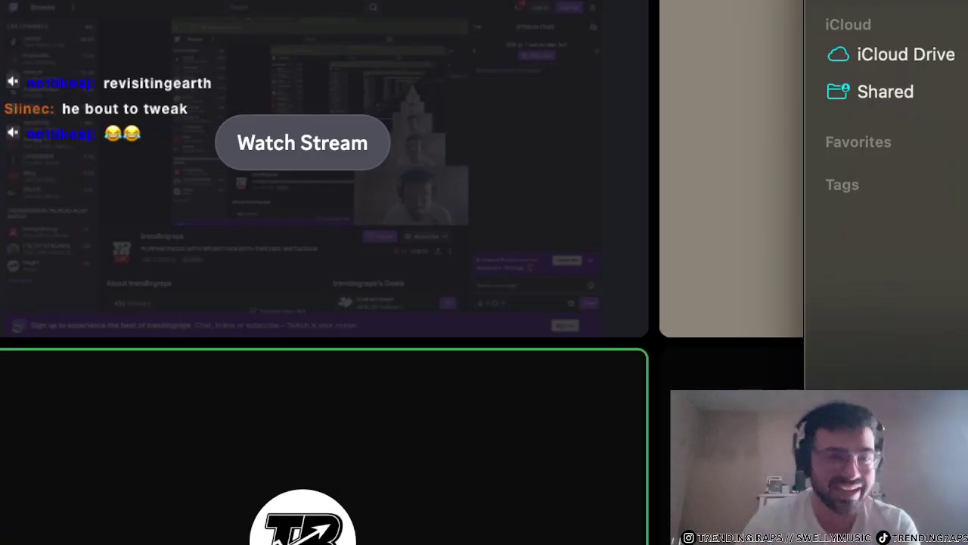
key("super+Tab")
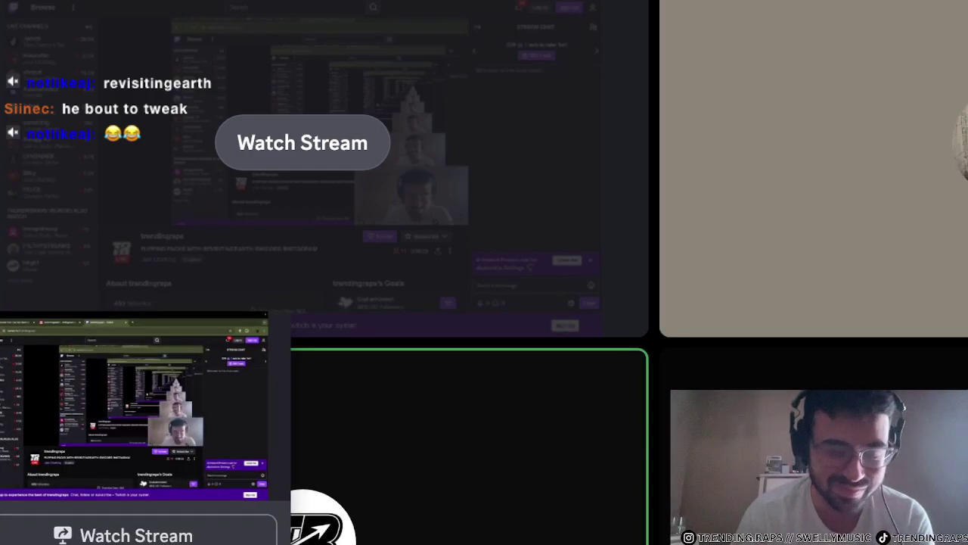
- Open a direct message to the guest producer from the Discord call and send "yo"
right_click(1, 336)
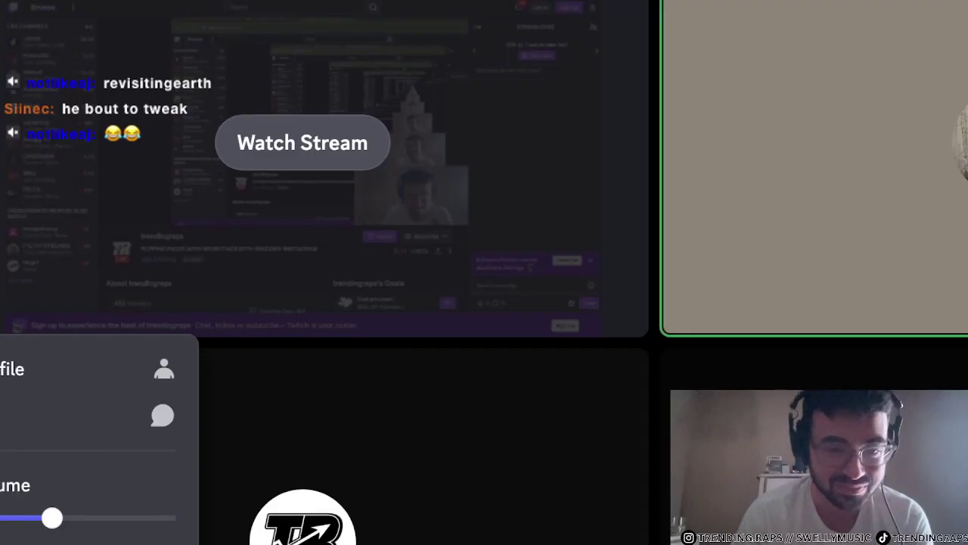
left_click(91, 416)
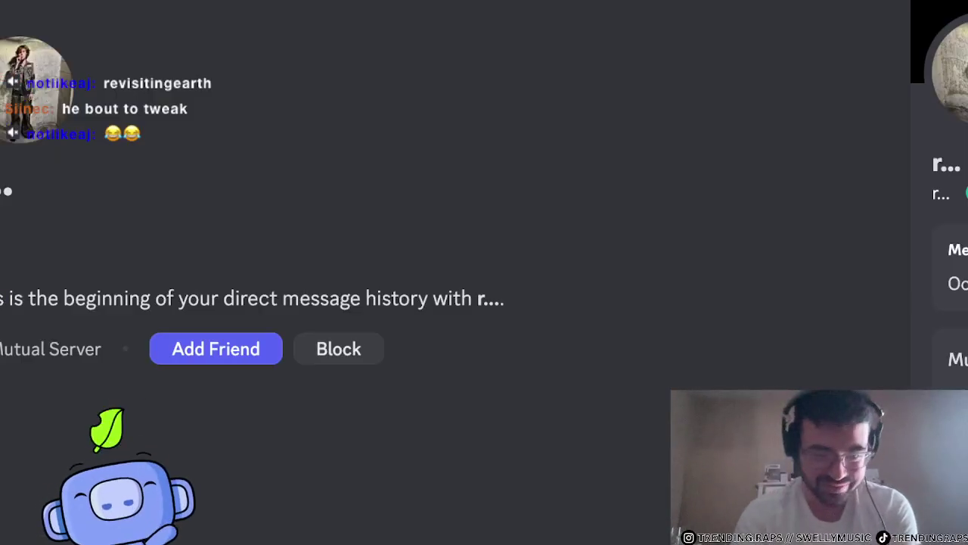
key("Return")
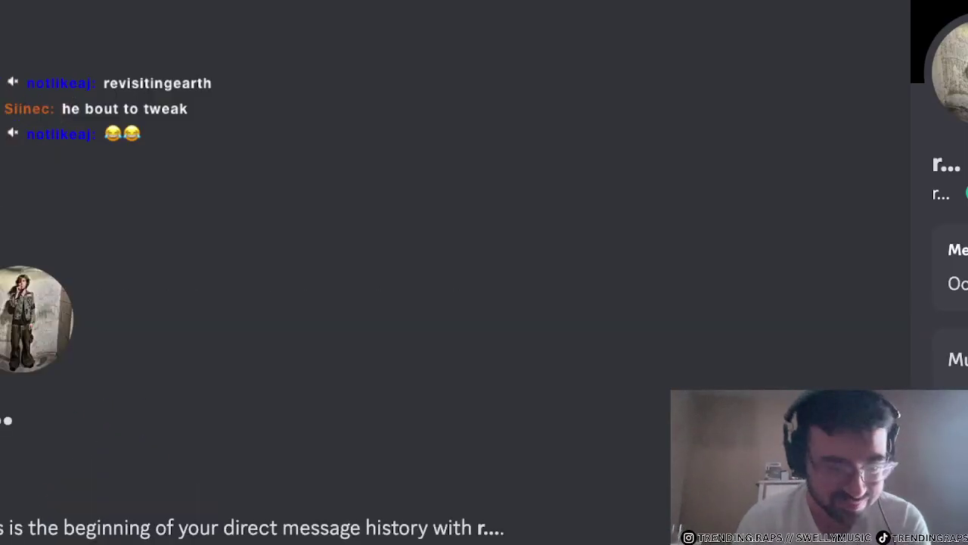
- Attach 1.mp3 to 5.mp3 from the REVISITINGEARTH folder to the direct message and send them
key("super+Tab")
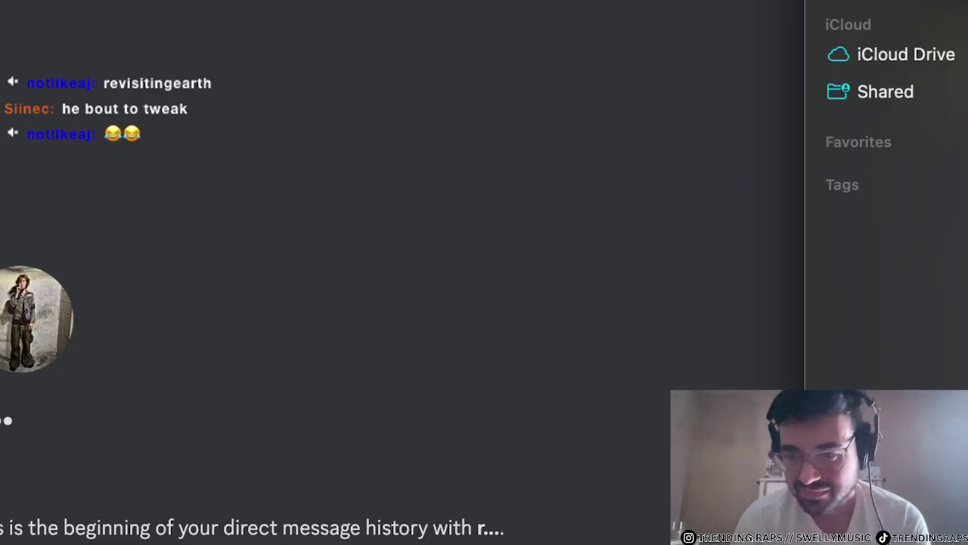
left_click_drag(967, 226, 435, 478)
key("super+Tab")
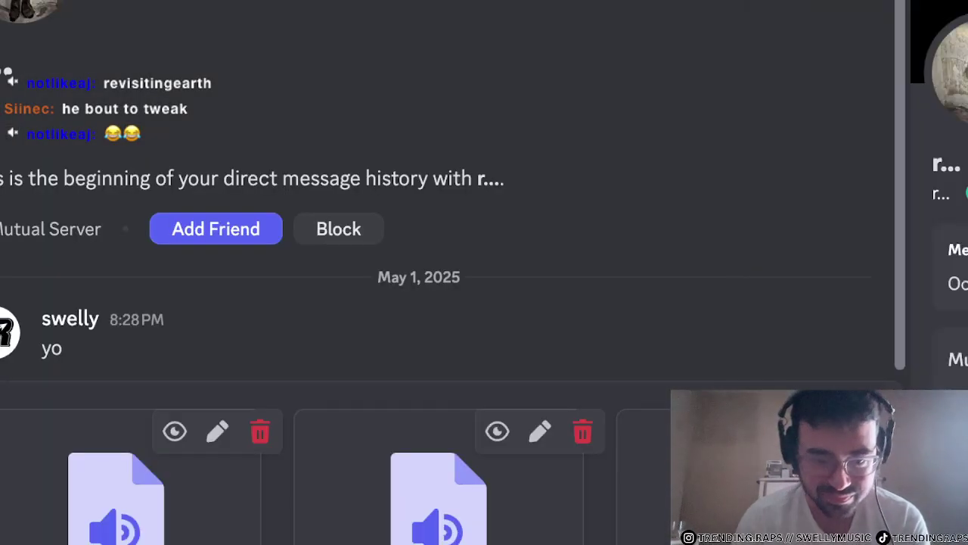
key("Return")
key("Return")
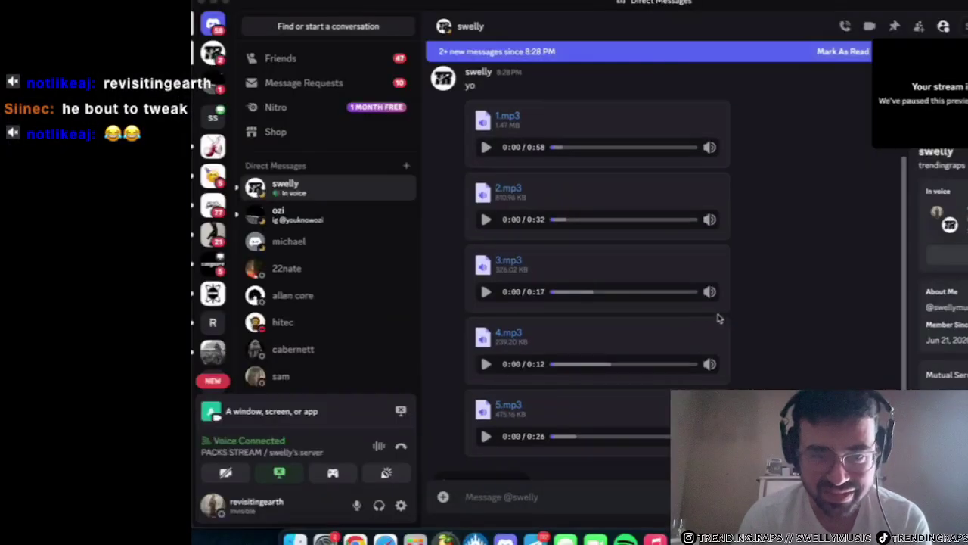
- Download the audio files 1.mp3 to 5.mp3 from the direct message, returning to Discord whenever the browser comes up
scroll(828, 368, "up", 5)
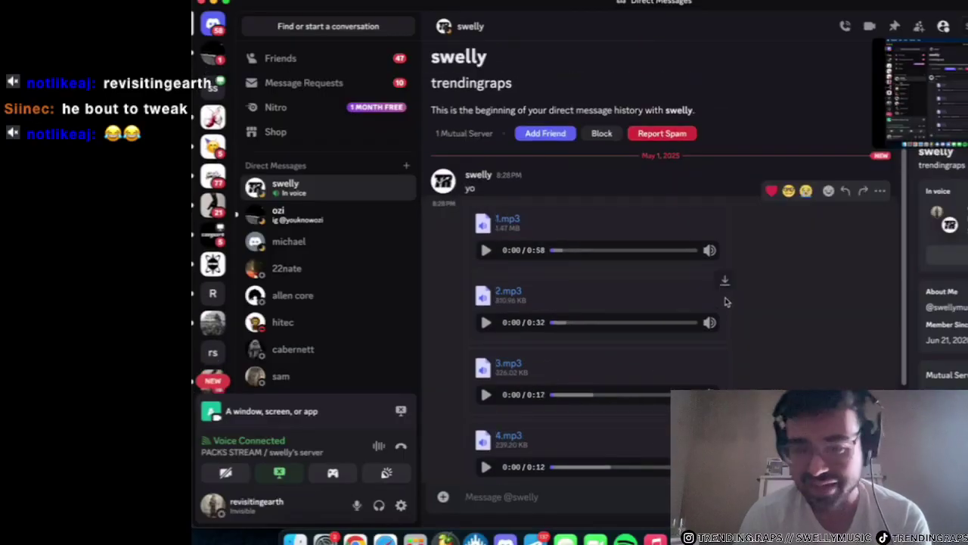
left_click(855, 539)
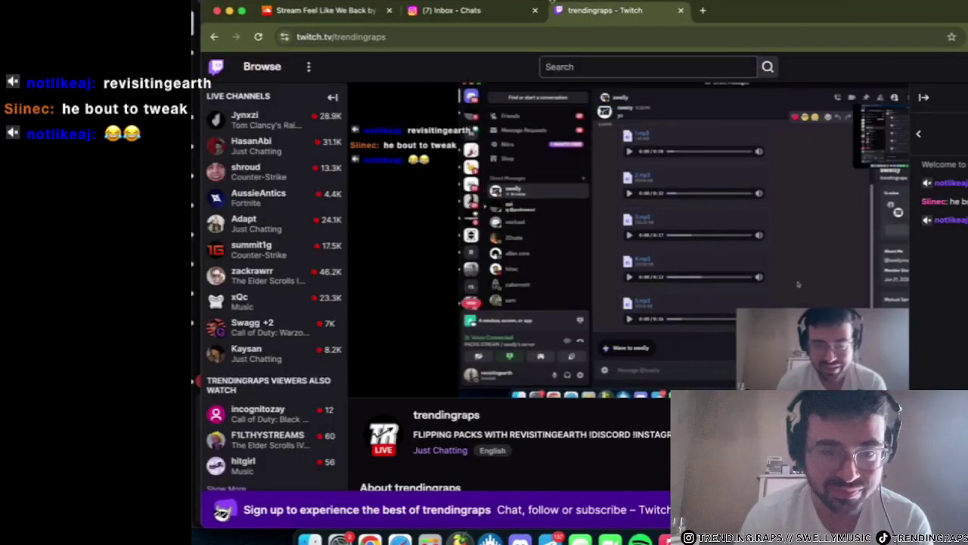
left_click(229, 10)
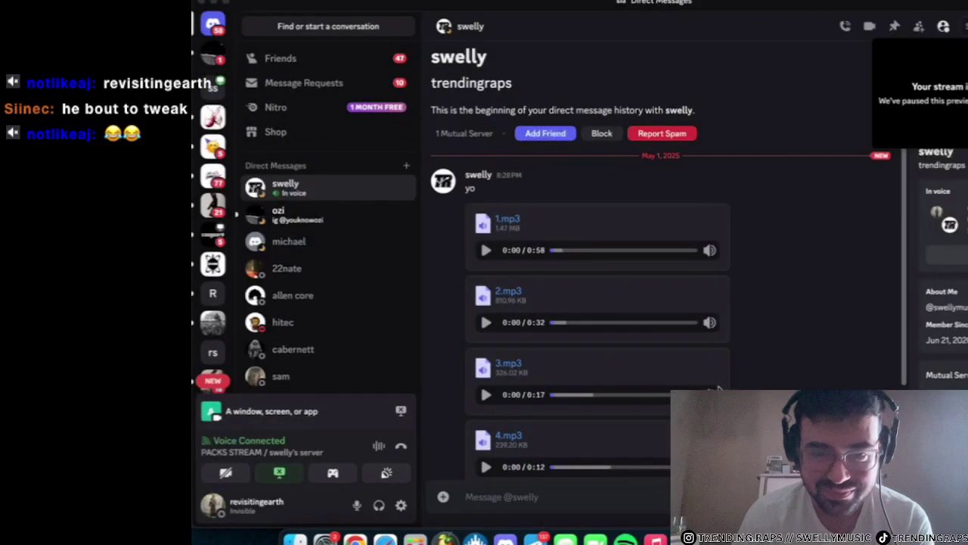
left_click(734, 382)
left_click(723, 355)
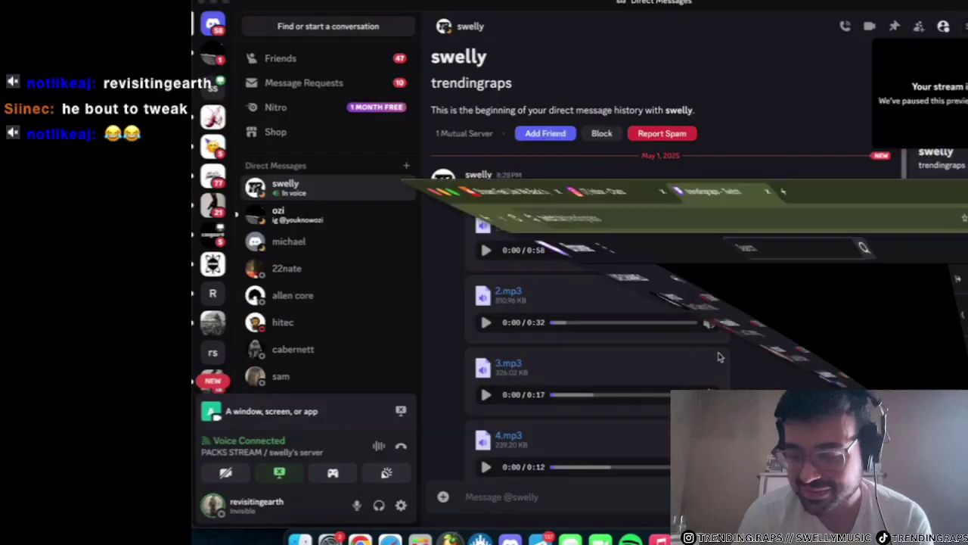
left_click(230, 10)
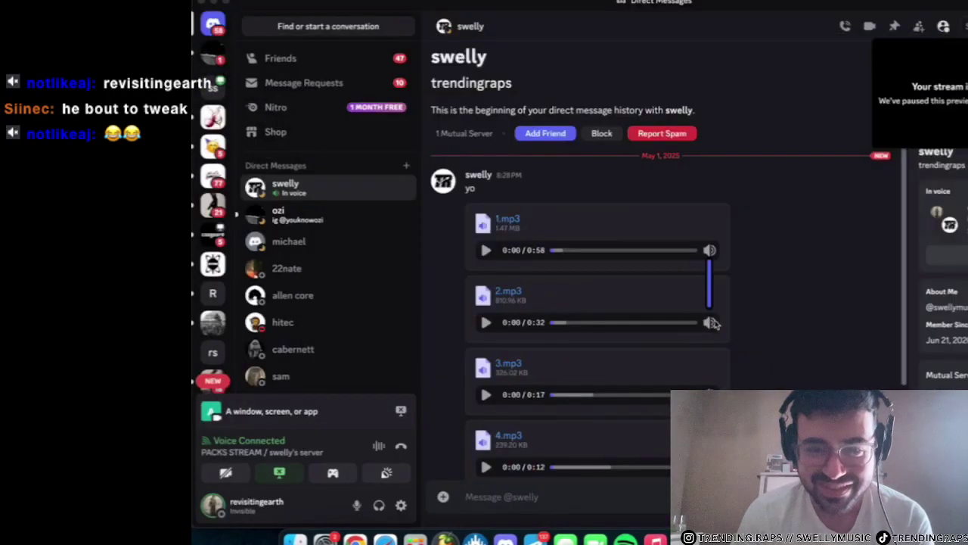
left_click(724, 395)
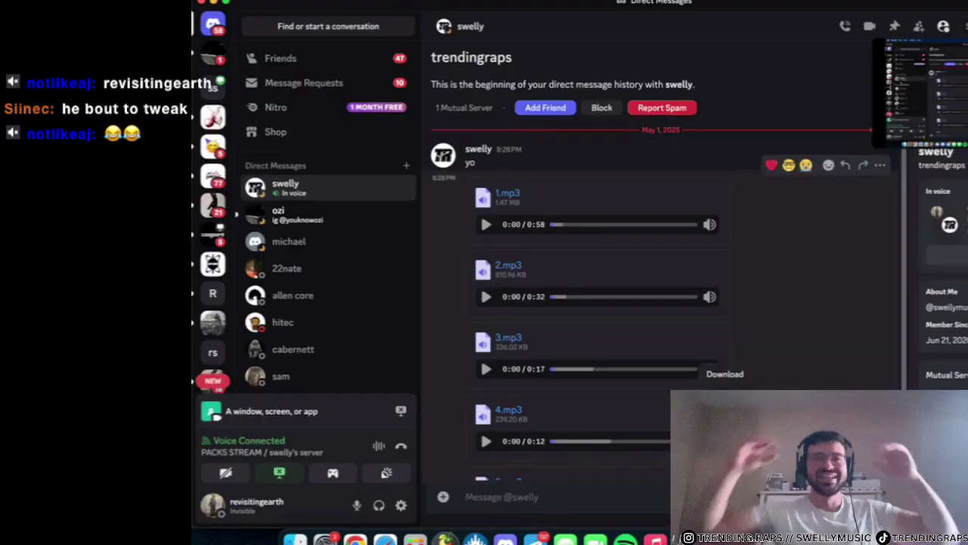
left_click(723, 395)
left_click(230, 11)
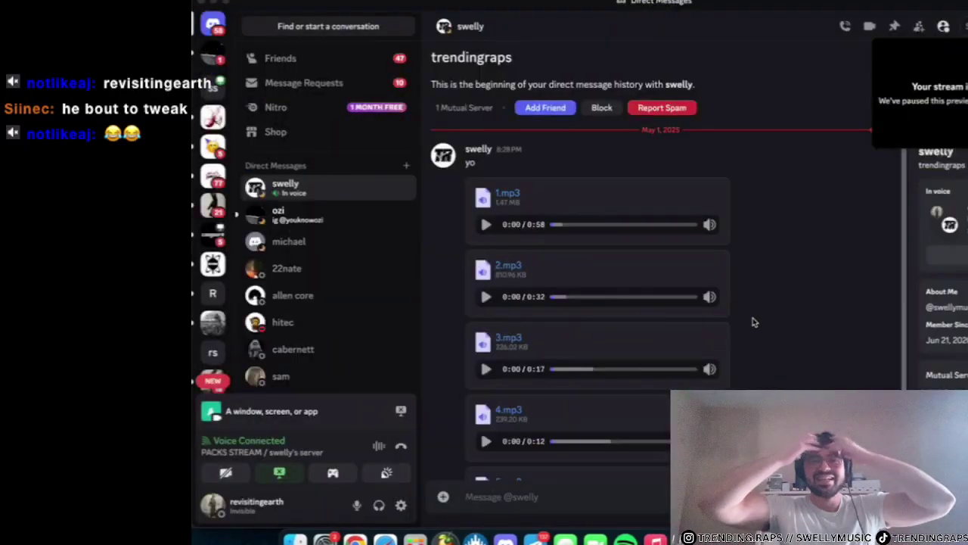
scroll(719, 308, "down", 2)
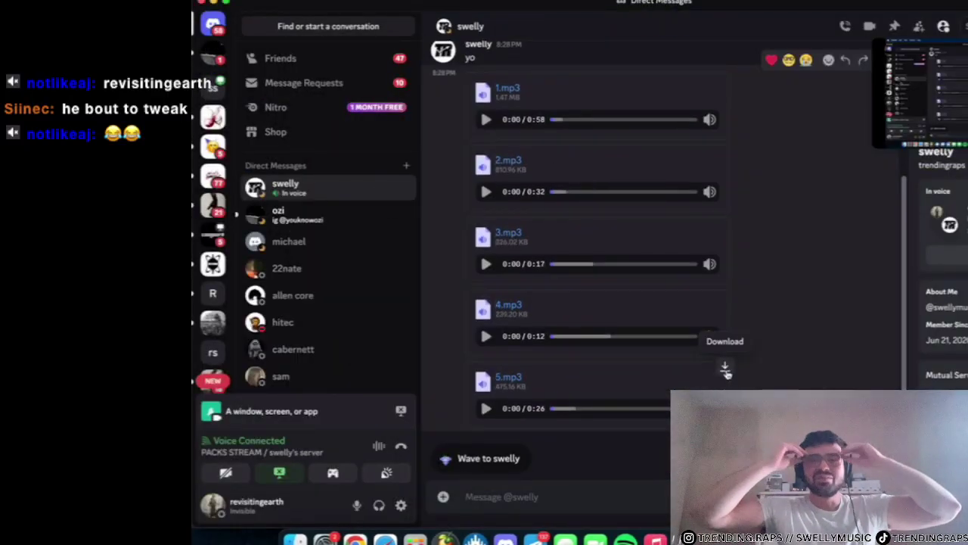
left_click(725, 364)
- Switch to FL Studio, show the playlist, and alternate between it and the 2025 BEATS folder in Finder
left_click(459, 539)
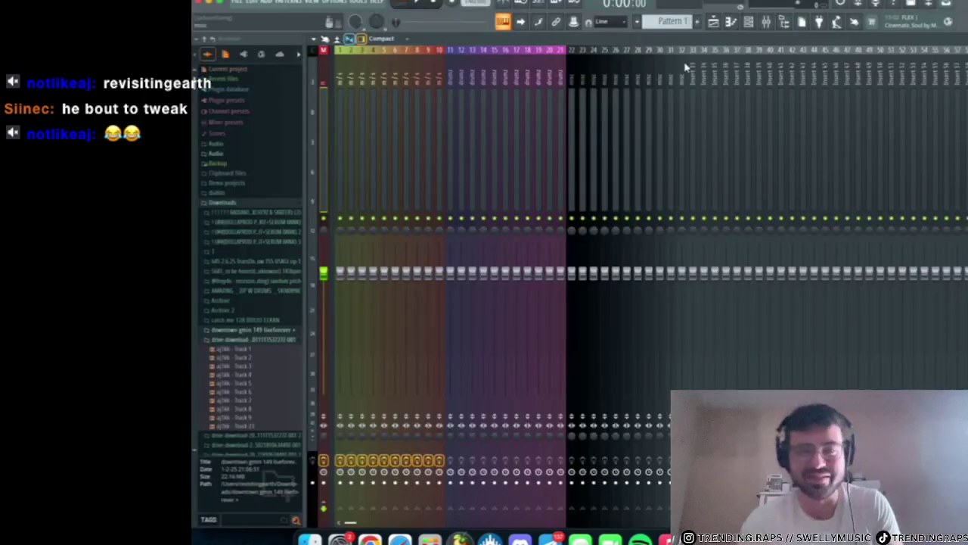
left_click(713, 22)
left_click(310, 539)
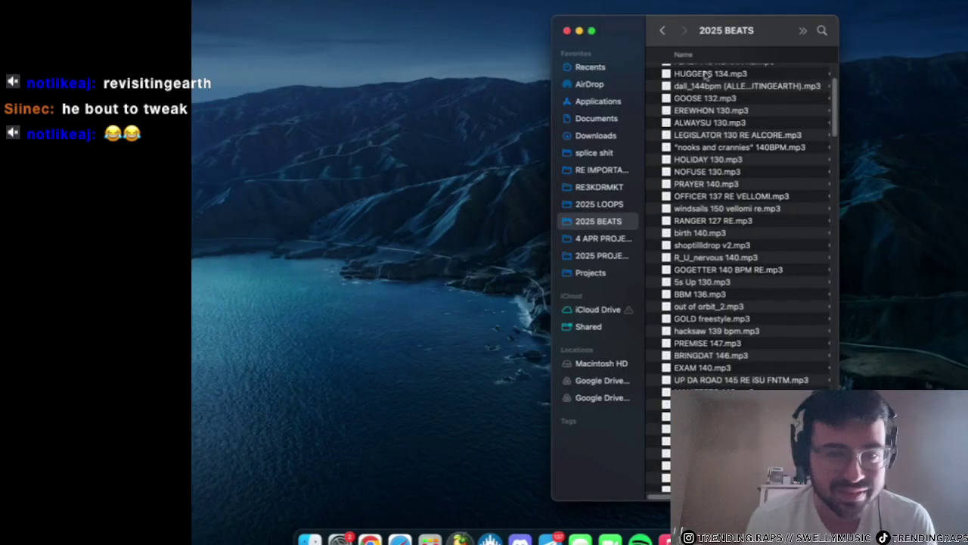
left_click(459, 539)
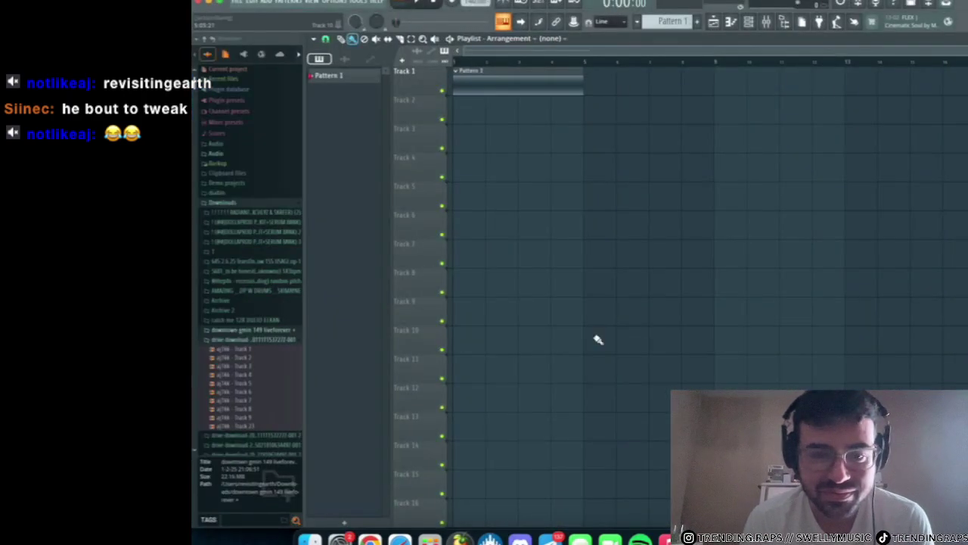
left_click(309, 539)
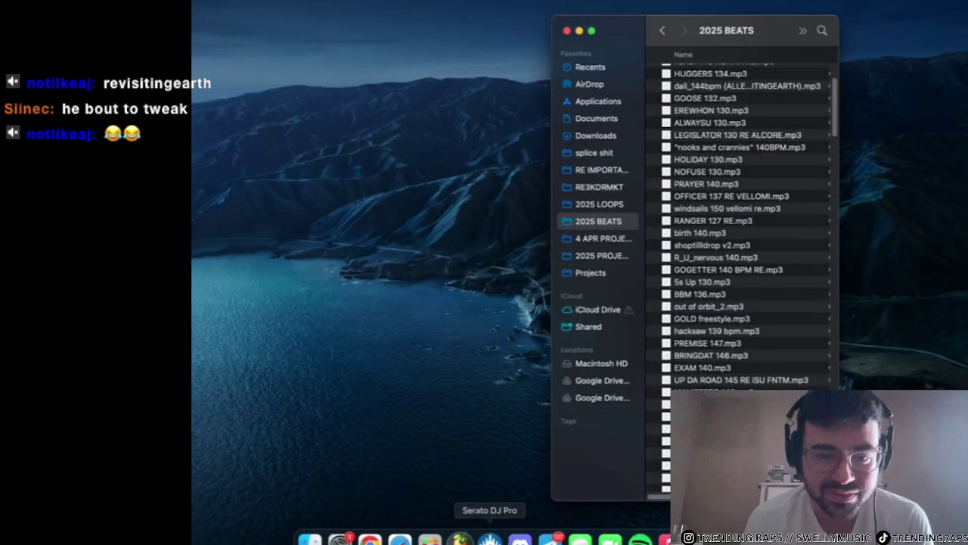
left_click(459, 539)
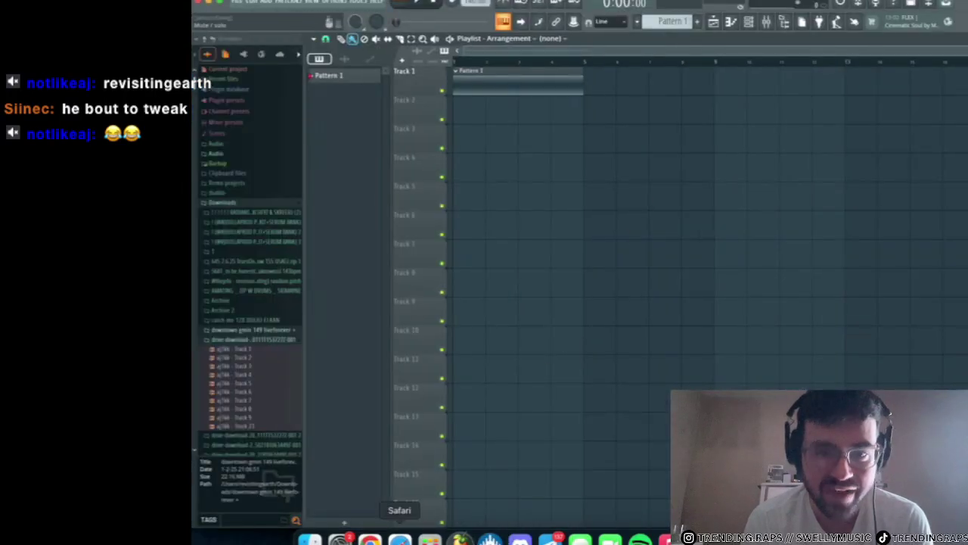
- Switch between Discord, Finder and FL Studio, and clear the open application windows off the desktop
left_click(520, 540)
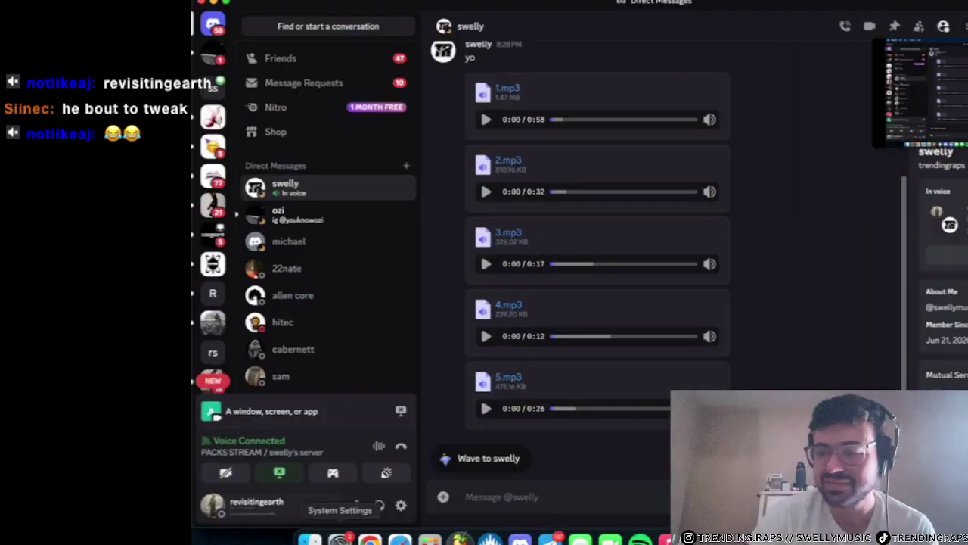
left_click(309, 539)
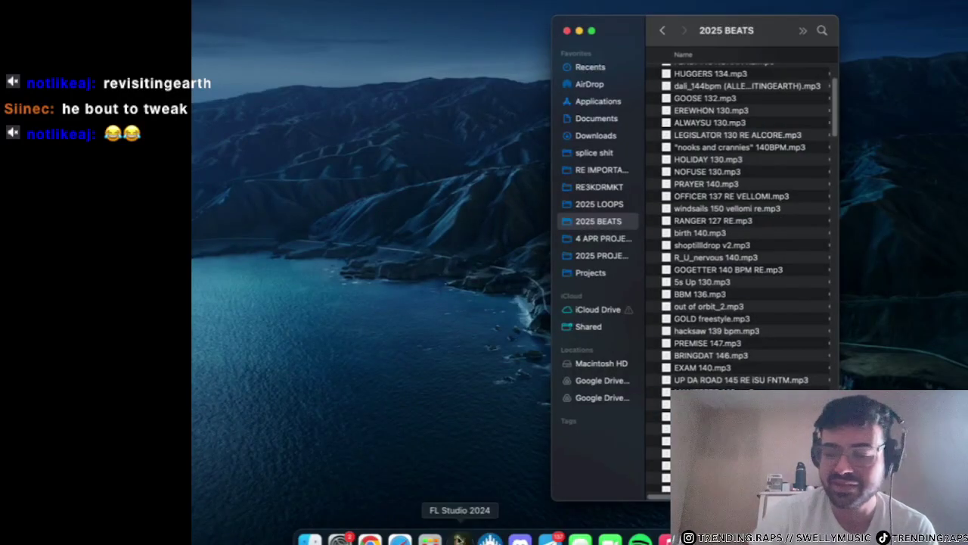
left_click(459, 539)
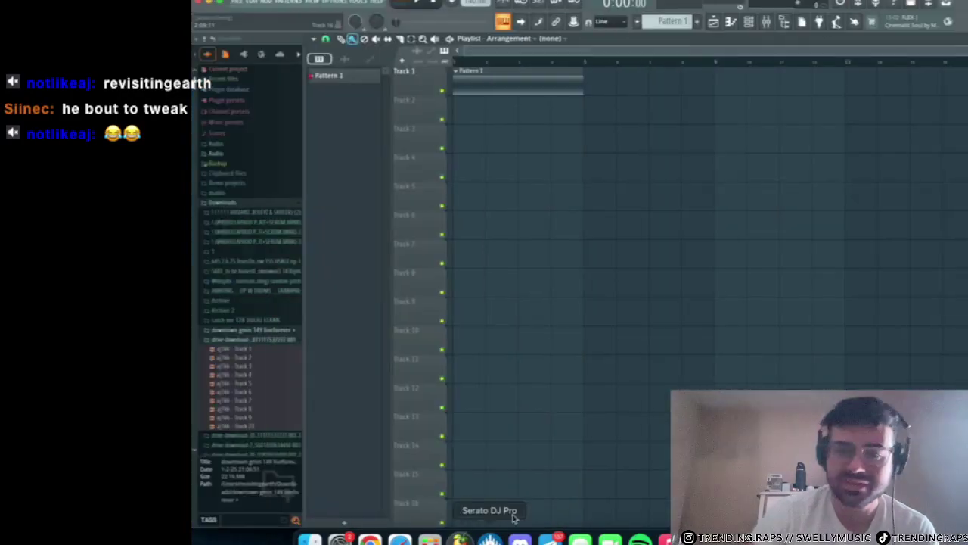
left_click(215, 5)
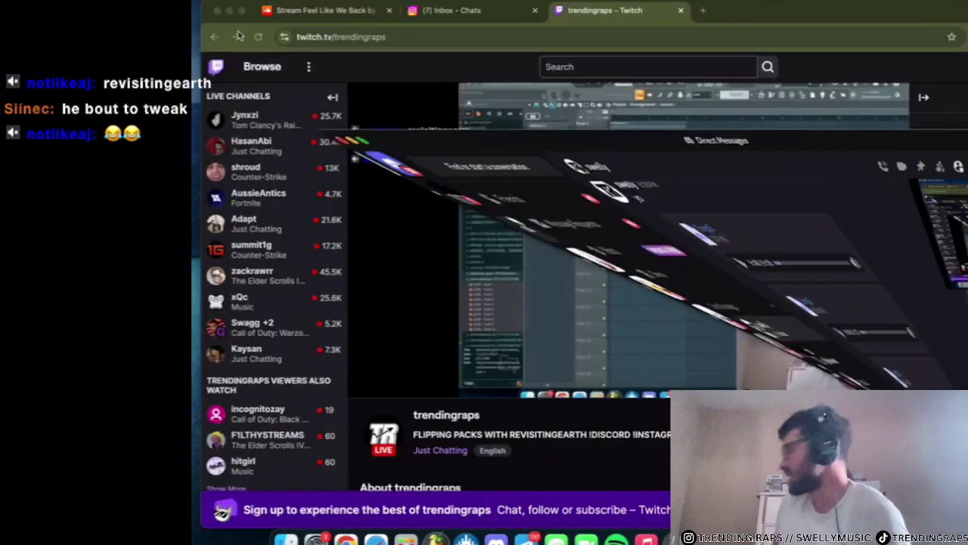
left_click(217, 6)
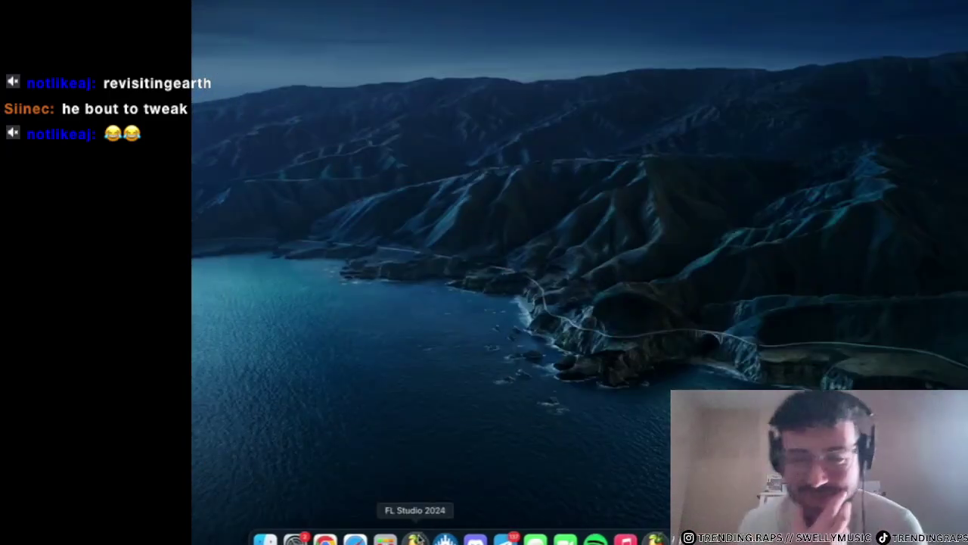
- Open the Downloads folder in Finder, select 1.mp3 to 5.mp3 and try to drop them onto FL Studio
left_click(414, 539)
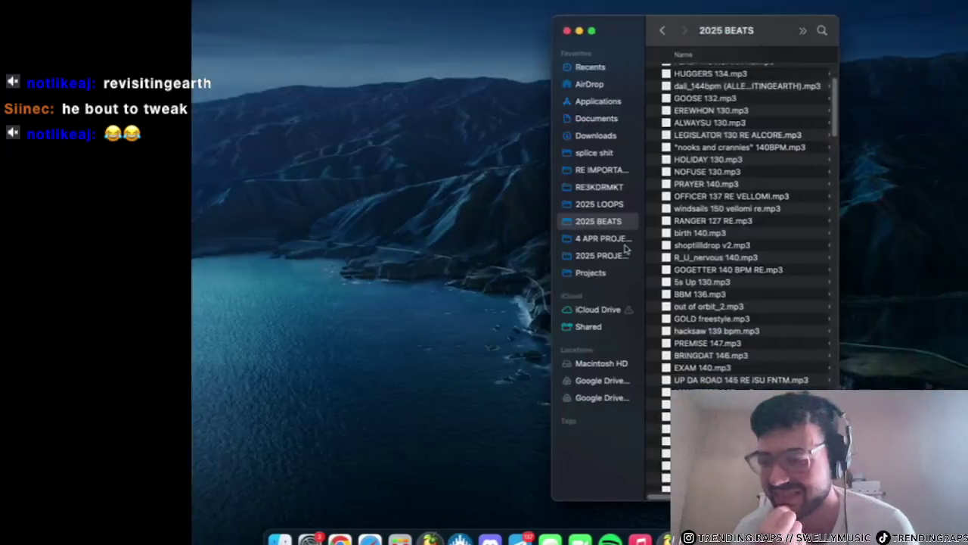
left_click(598, 186)
left_click(595, 135)
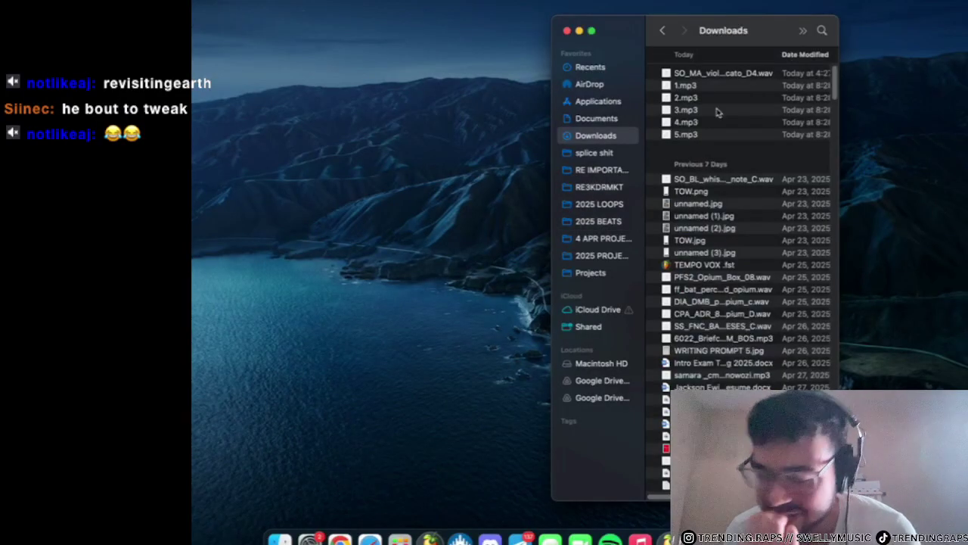
left_click_drag(694, 86, 695, 73)
left_click_drag(687, 135, 693, 89)
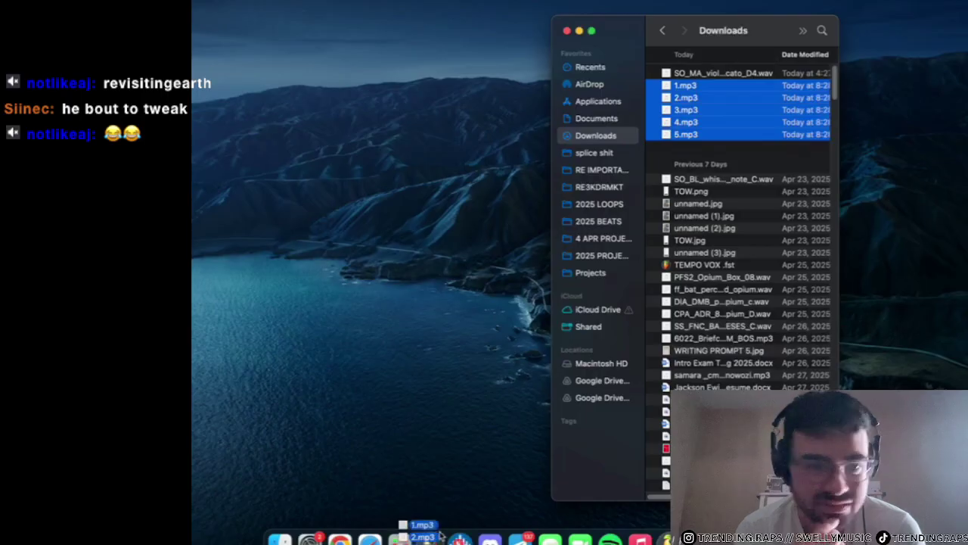
left_click_drag(764, 199, 722, 119)
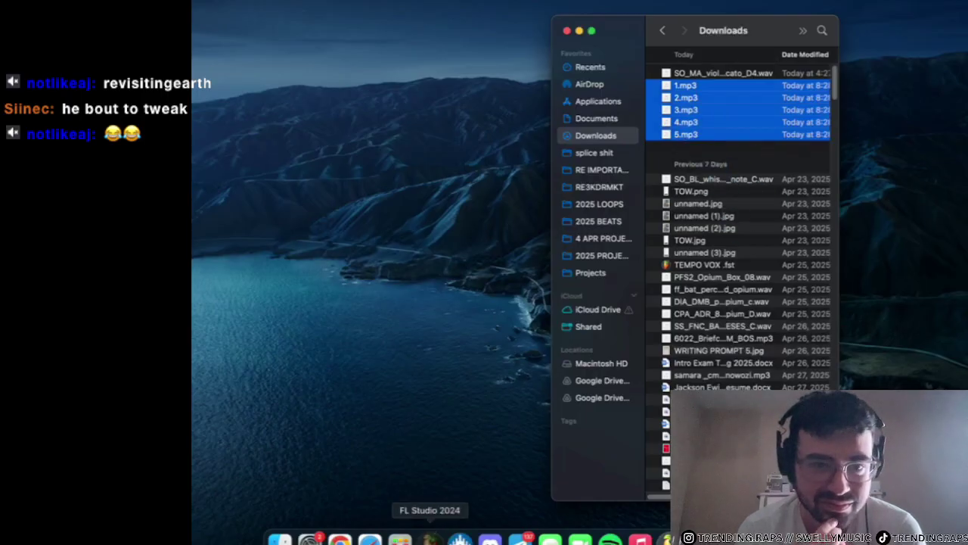
left_click(431, 540)
left_click(750, 22)
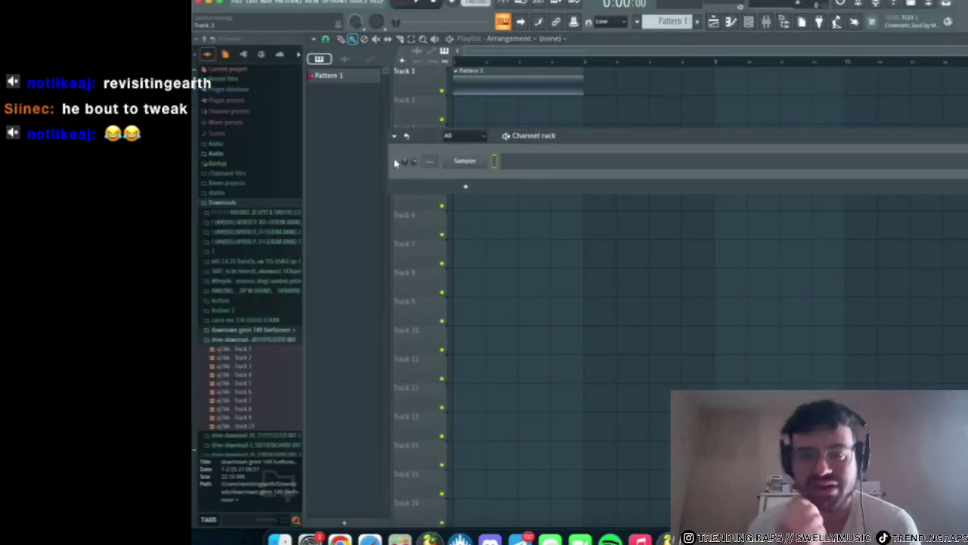
left_click(464, 162)
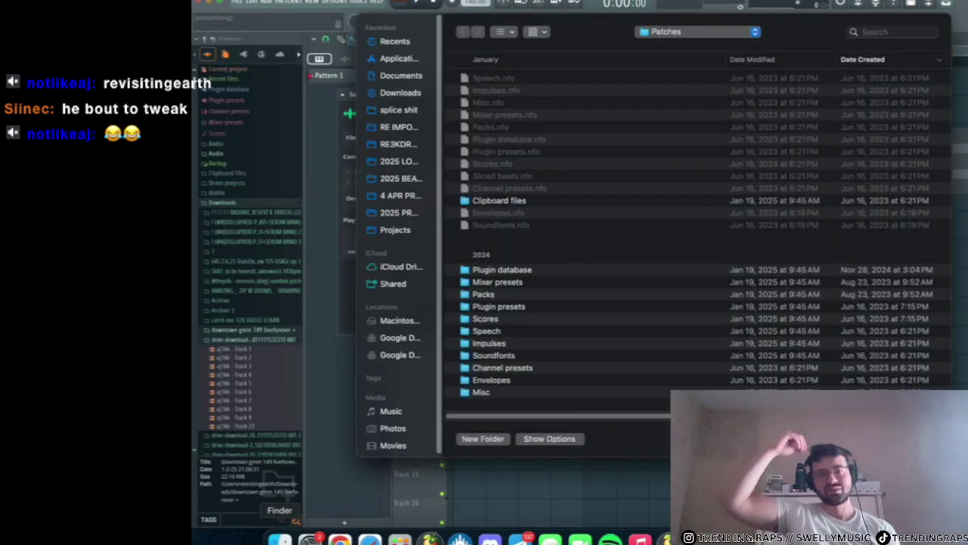
left_click_drag(549, 50, 822, 73)
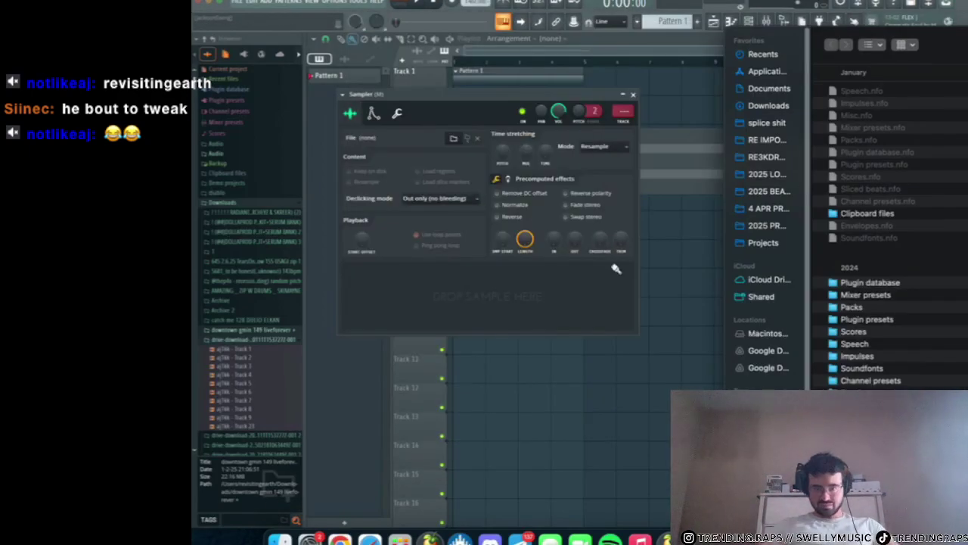
- Close the Downloads window in Finder and return to FL Studio
left_click(279, 539)
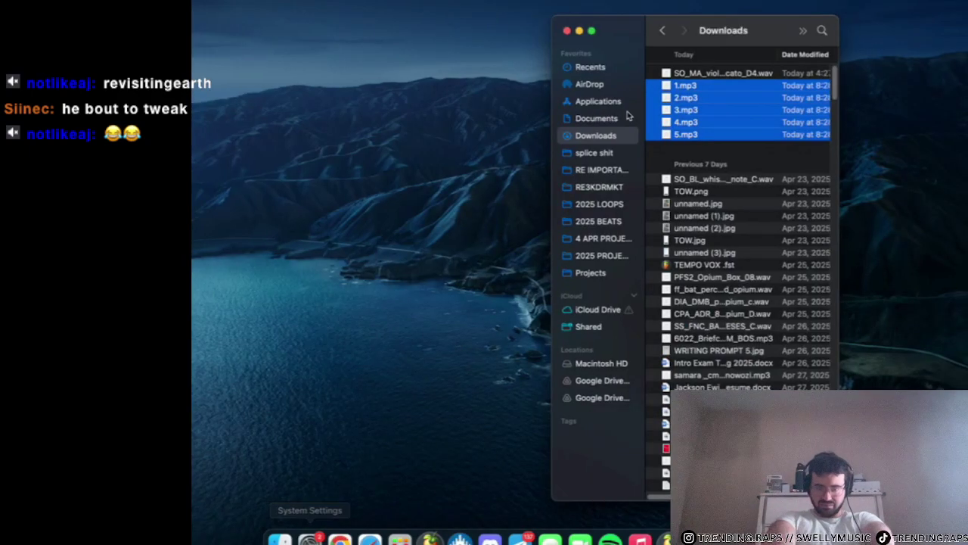
left_click(568, 31)
left_click(430, 539)
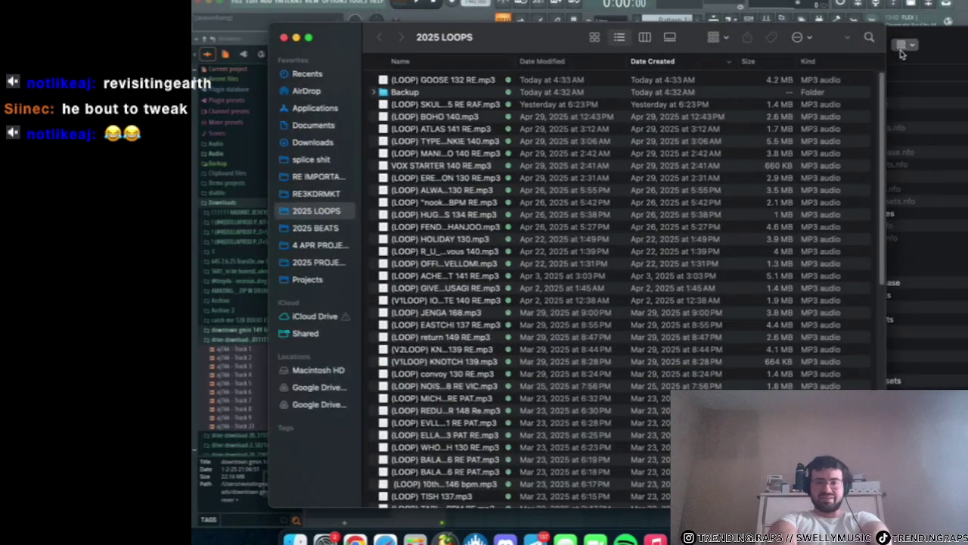
- Dismiss the sample file dialog and open the RE IMPORTANT AF folder in the Finder window
left_click(901, 49)
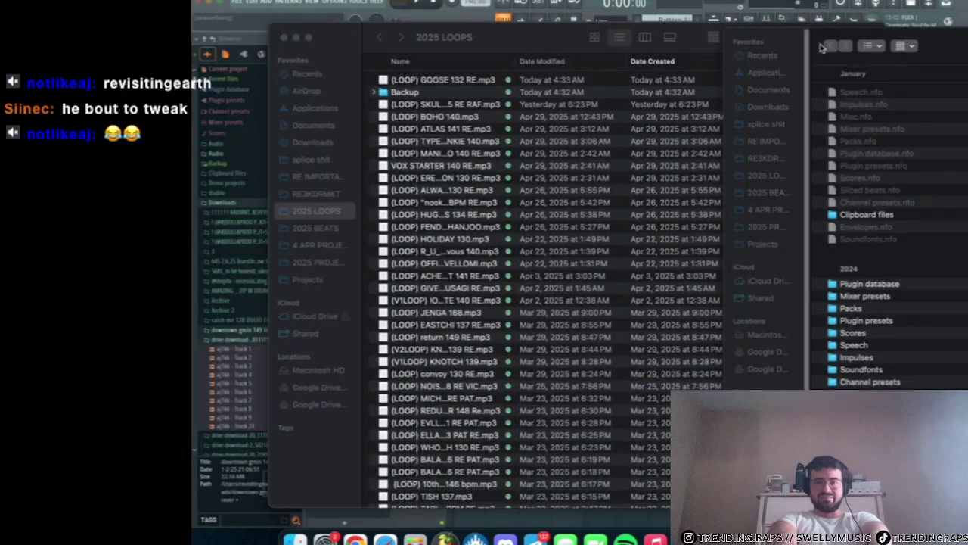
left_click_drag(932, 48, 796, 64)
left_click(841, 456)
left_click(570, 197)
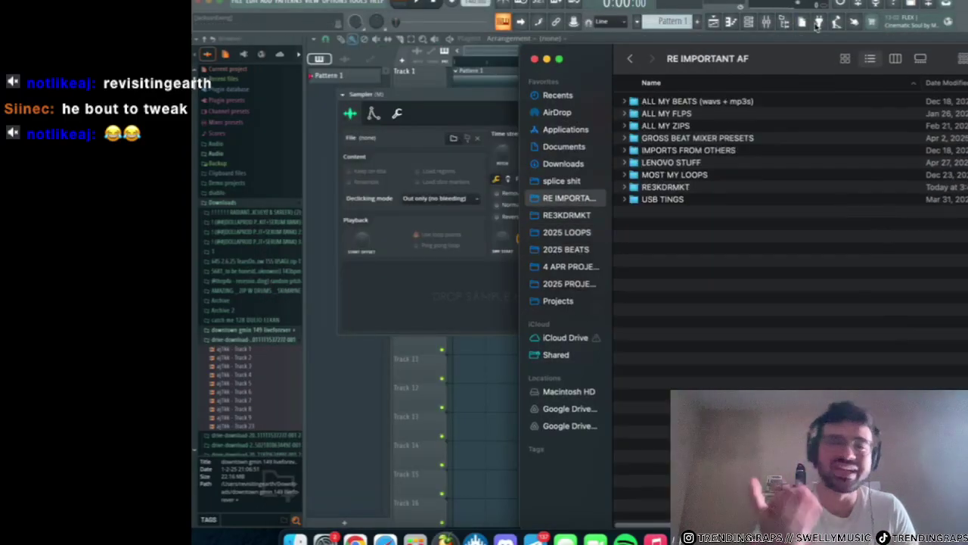
- Close the Sampler settings in FL Studio and bring the Finder window back up beside the playlist
left_click_drag(432, 103, 413, 110)
left_click(612, 105)
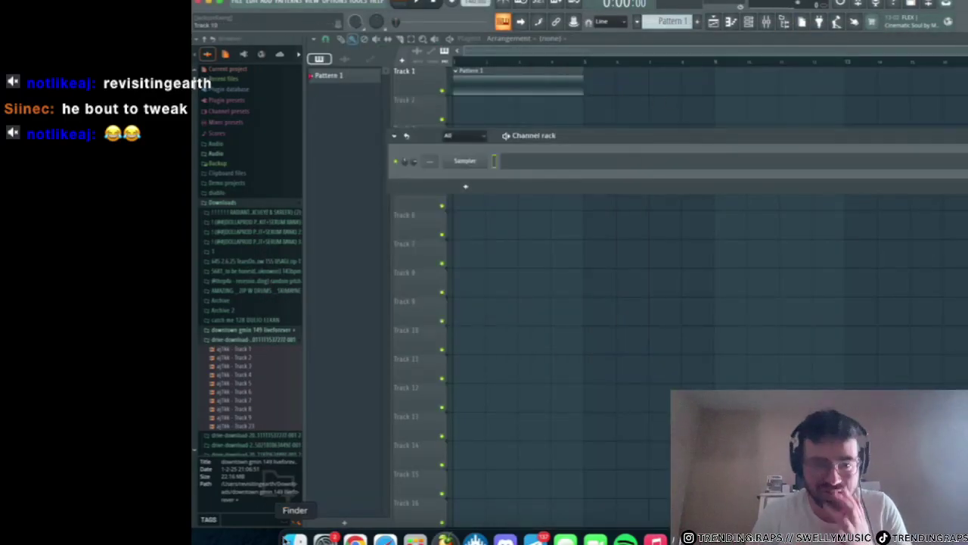
left_click(295, 540)
left_click_drag(810, 43, 793, 33)
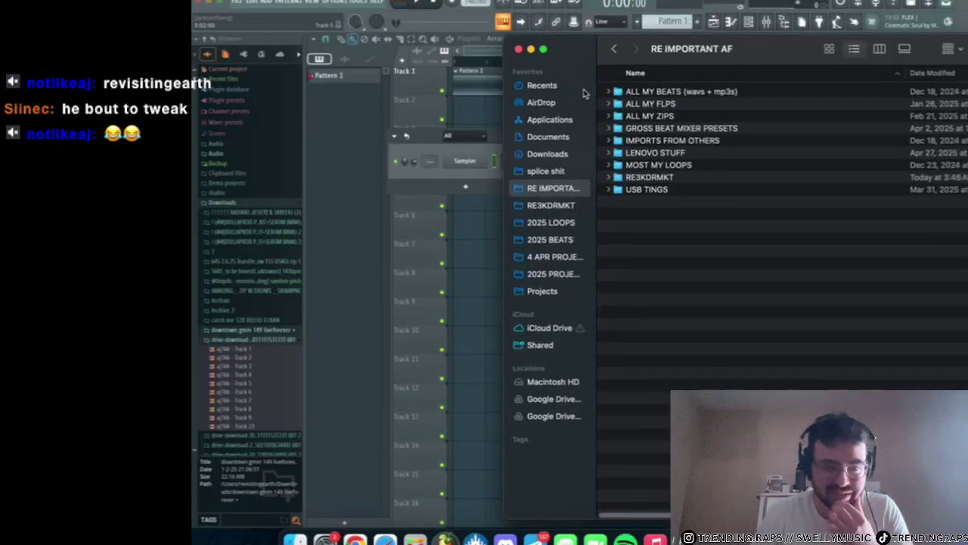
- Drop 1.mp3 to 5.mp3 from the Downloads folder onto the playlist at bar 2 of Tracks 7 to 11, then close Finder
left_click(560, 155)
left_click(660, 105)
left_click(655, 154, "shift")
left_click_drag(656, 154, 484, 243)
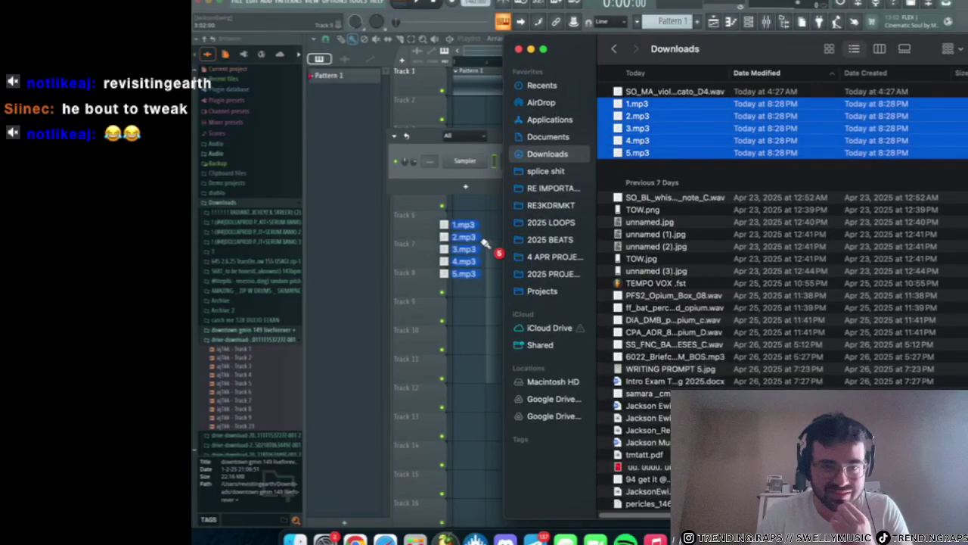
left_click(519, 50)
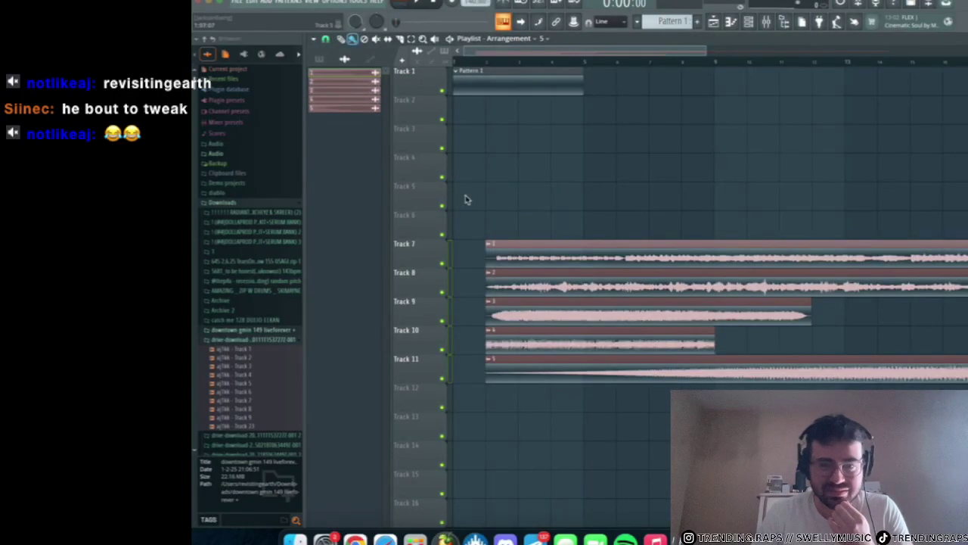
key("ctrl+z")
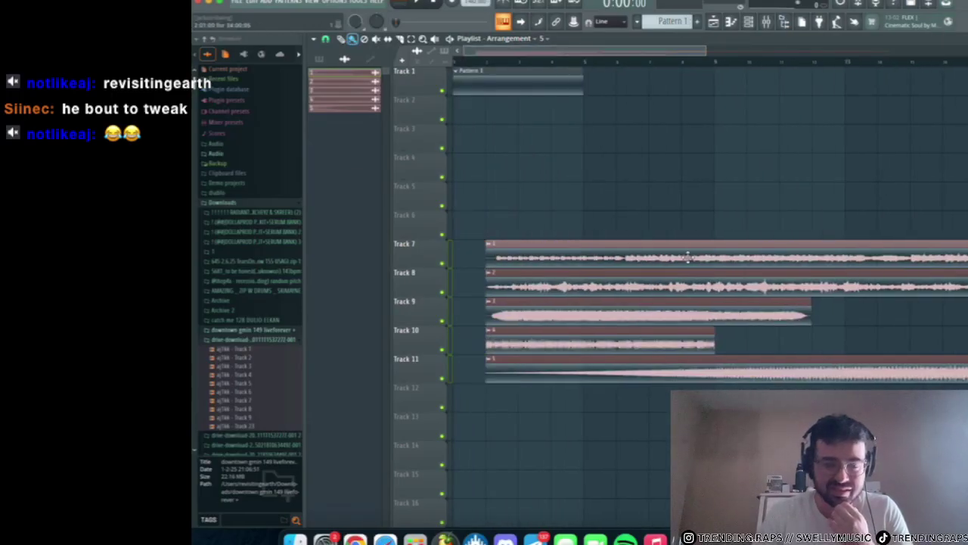
- Move audio clip 1 to the start of Track 2 and play that track soloed in song mode
left_click_drag(579, 244, 493, 99)
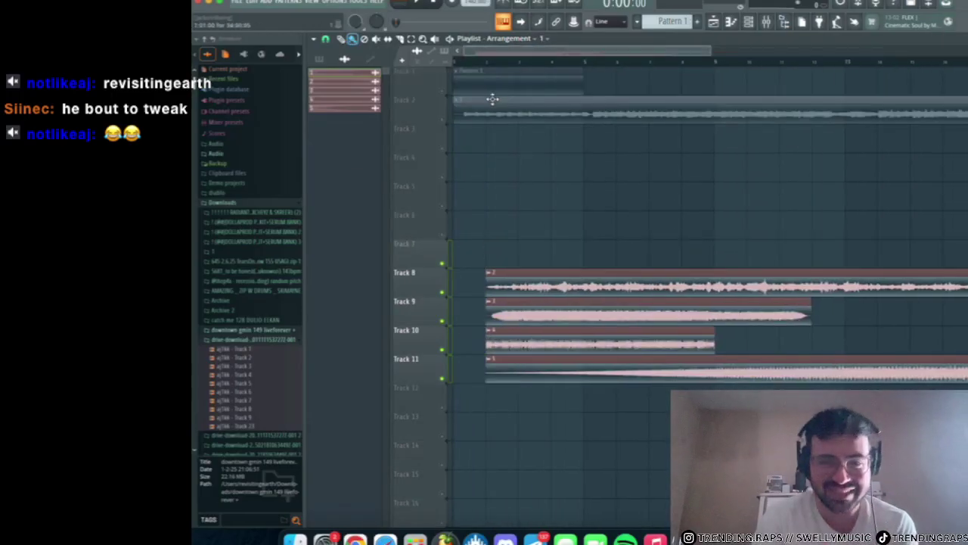
left_click(445, 121)
right_click(443, 119)
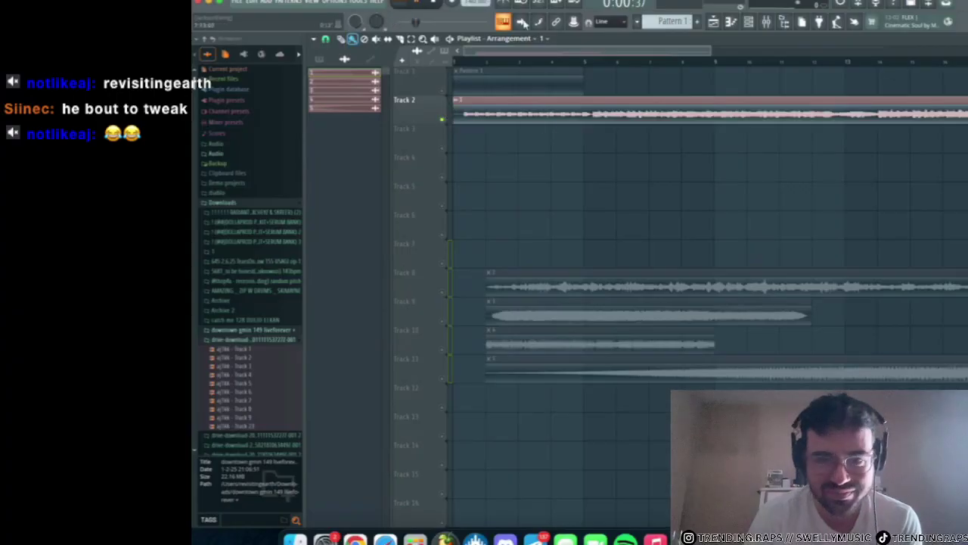
left_click(403, 4)
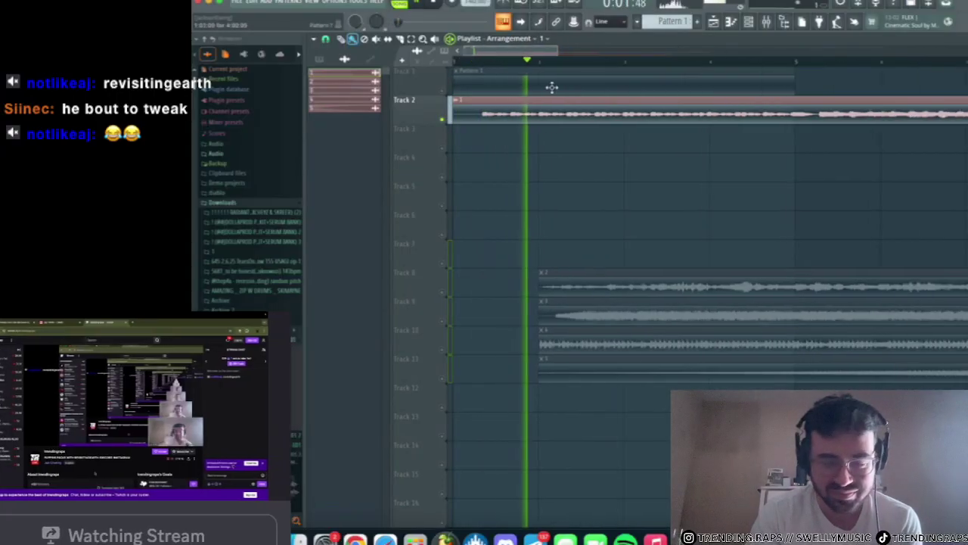
- With playlist snapping off, trim the silence from the start of clip 1 and align the clip to bar 1
left_click_drag(555, 51, 492, 51)
left_click(314, 38)
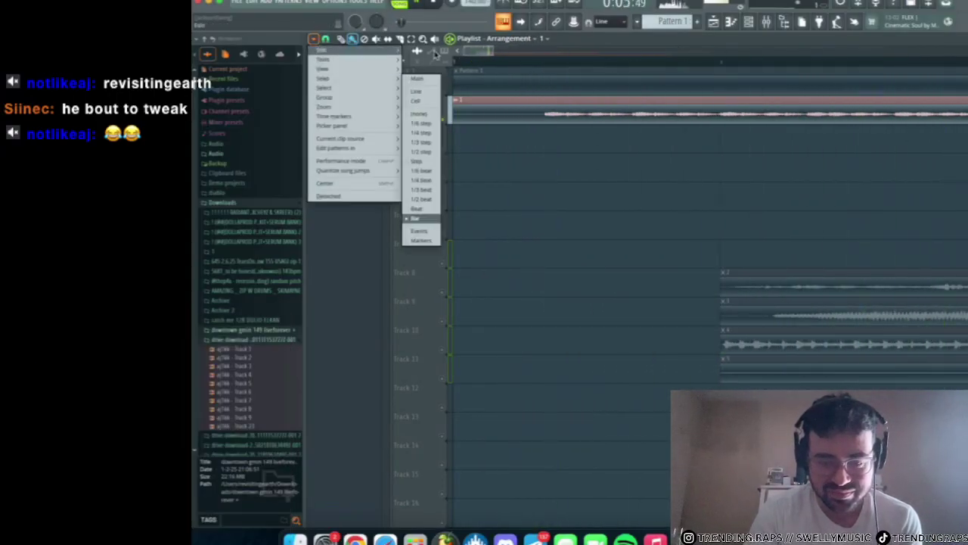
left_click(393, 44)
left_click(327, 39)
left_click(341, 85)
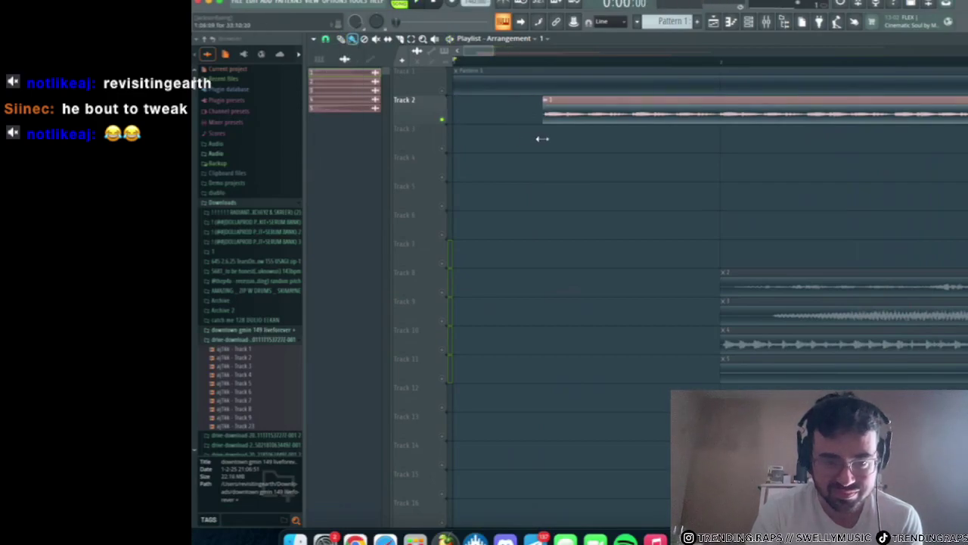
left_click_drag(542, 138, 544, 138)
key("super+z")
scroll(581, 150, "down", 10, "super")
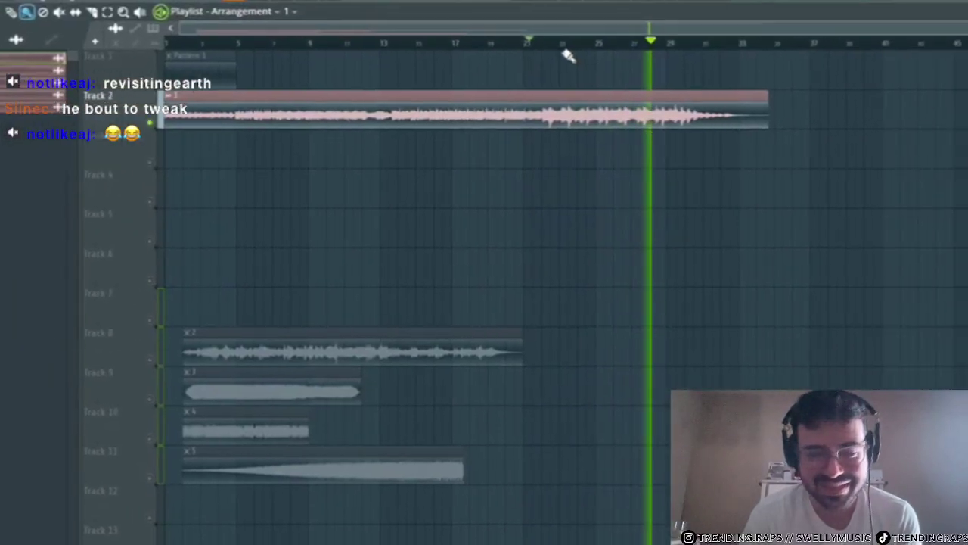
- Shorten clip 1 from its end to about 2.5 bars and play it back repeatedly to check the loop
key("space")
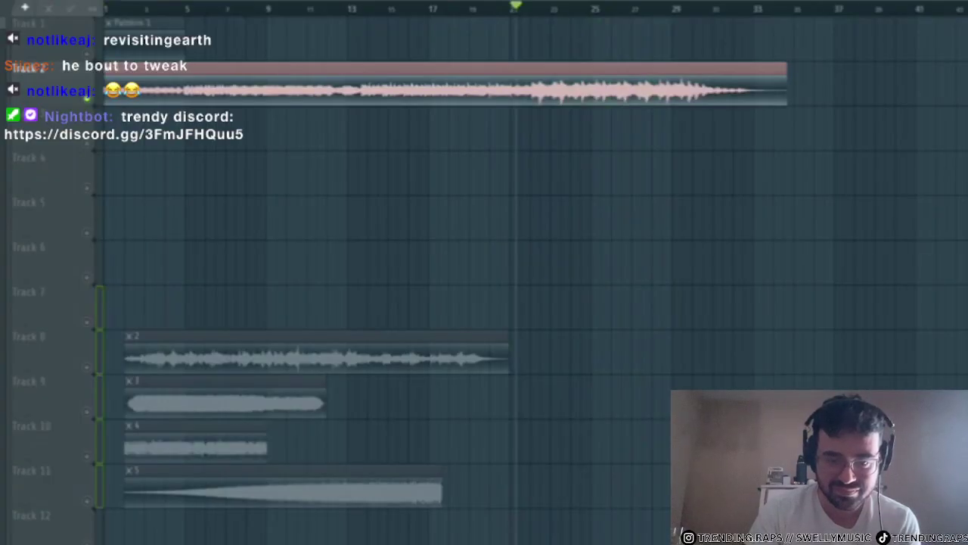
key("space")
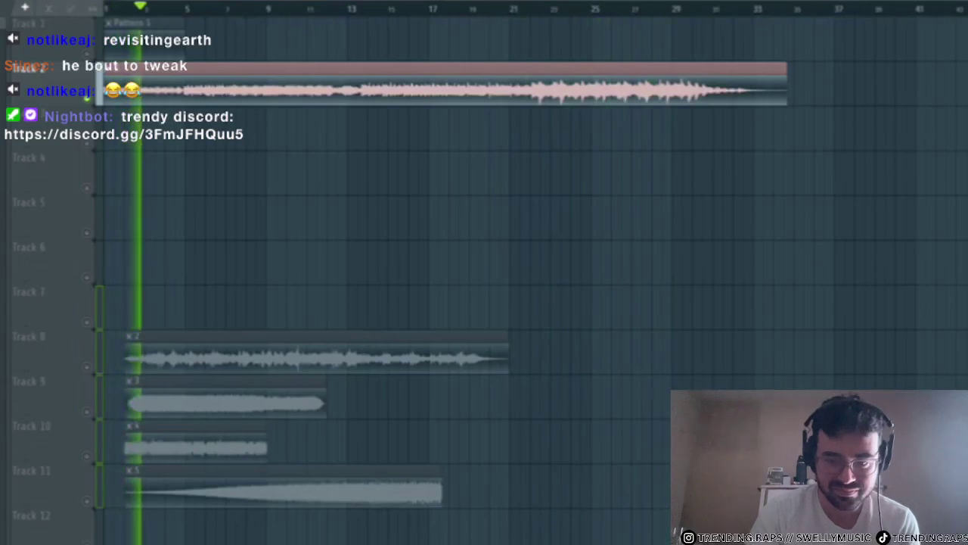
left_click_drag(780, 65, 148, 92)
scroll(152, 87, "up", 5)
key("space")
key("space")
key("space")
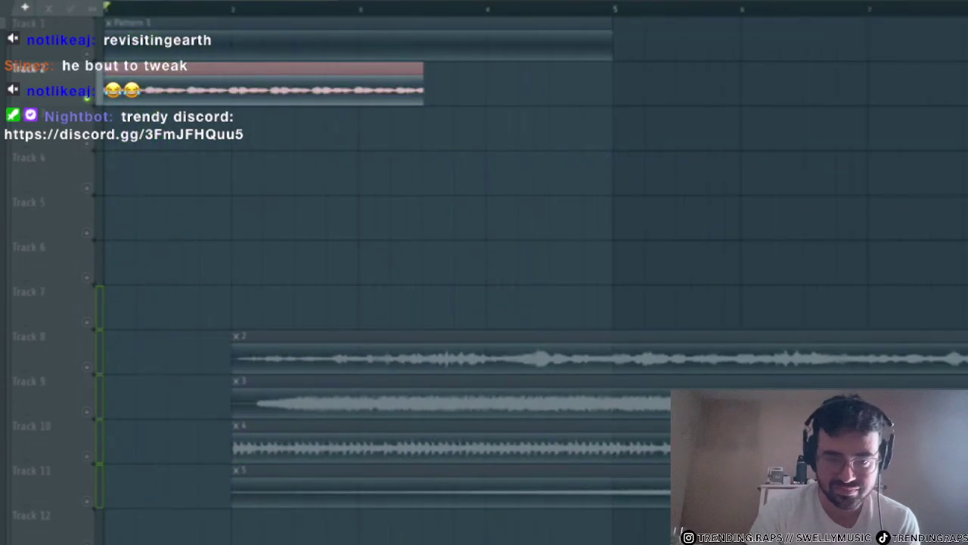
key("space")
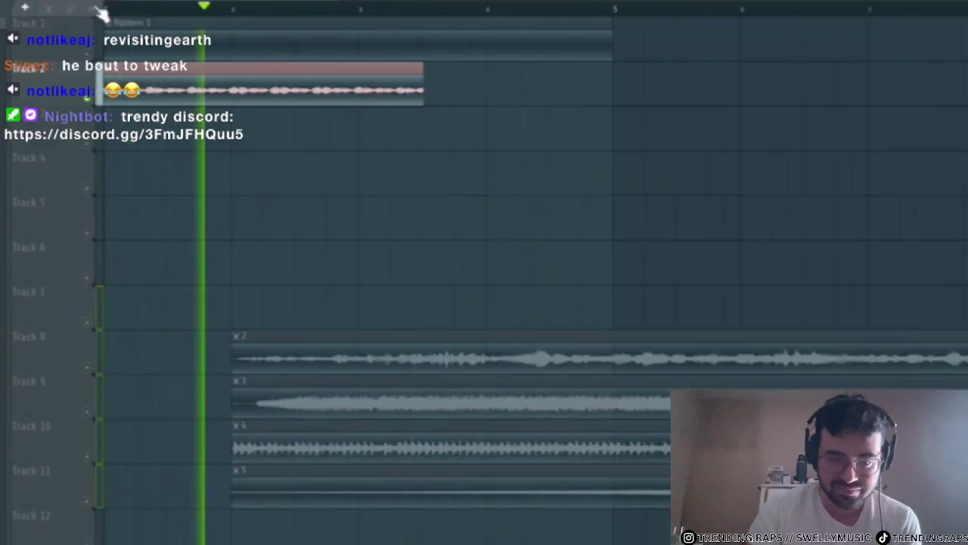
key("space")
key("space")
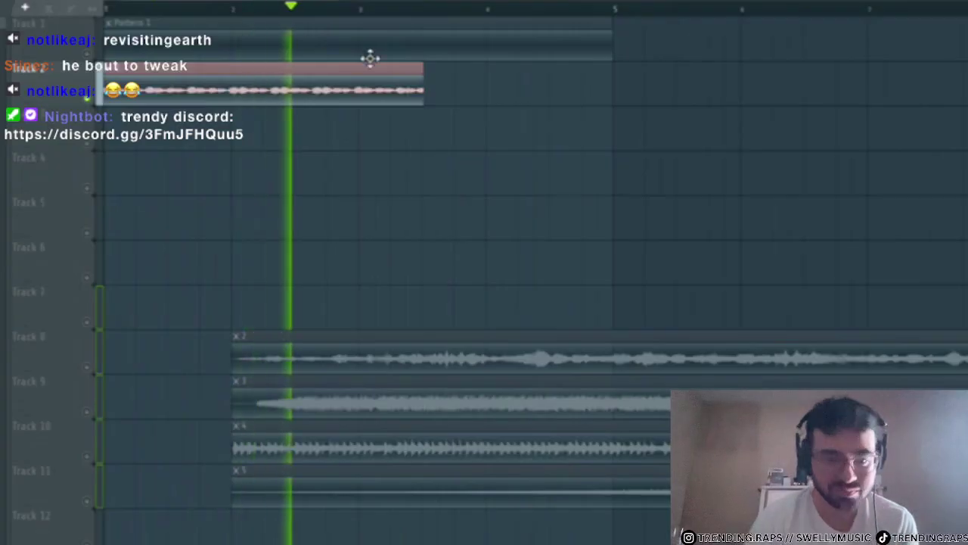
key("space")
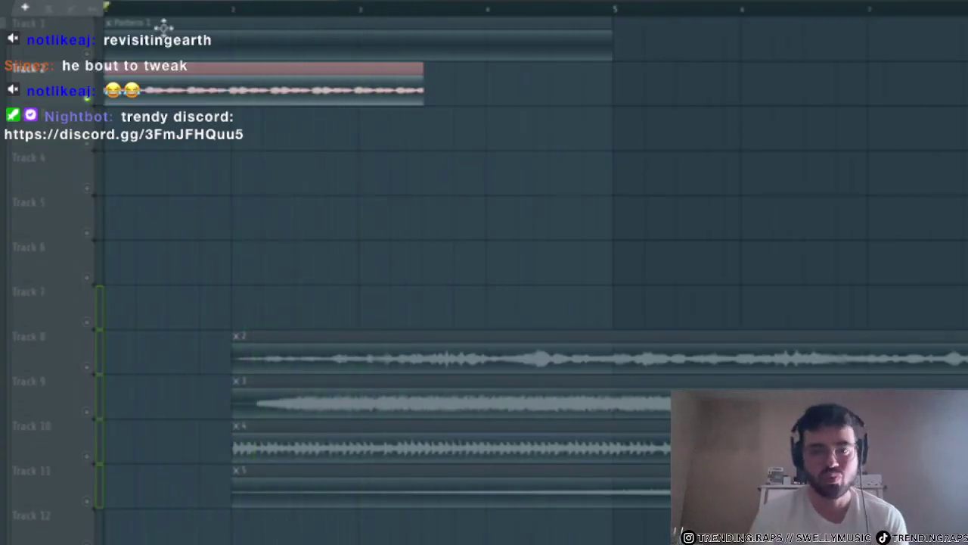
- Shorten clip 1 further to about one bar and check its end point by playing it back
left_click_drag(418, 66, 193, 121)
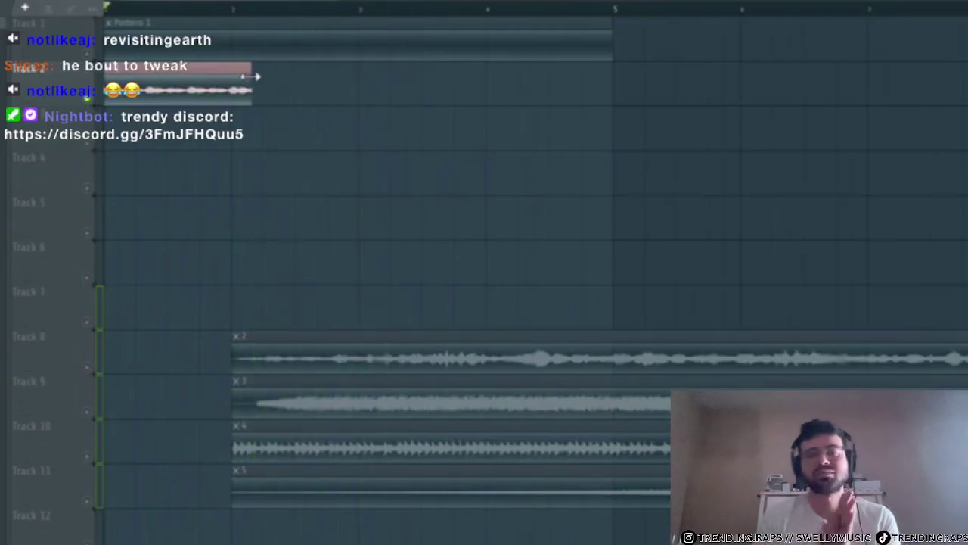
key("space")
scroll(66, 102, "up", 3)
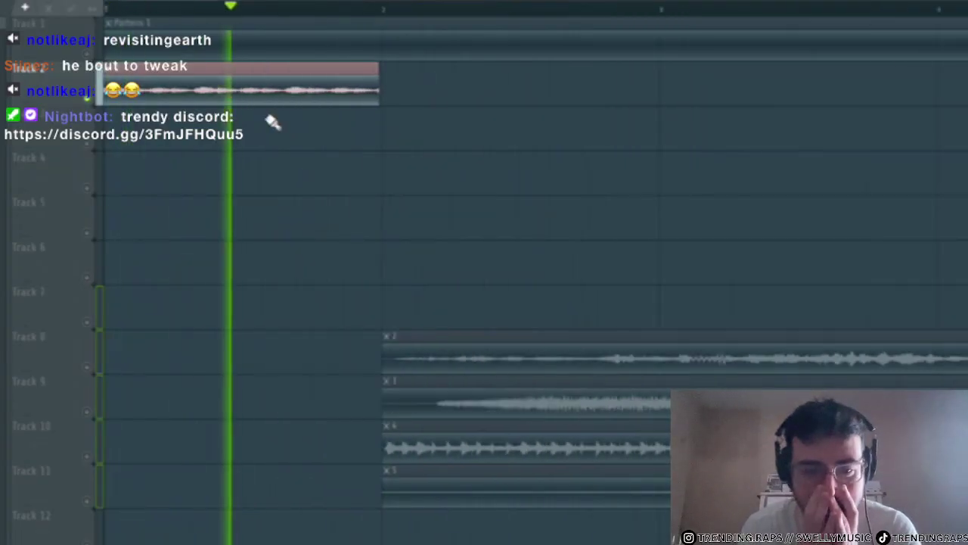
key("space")
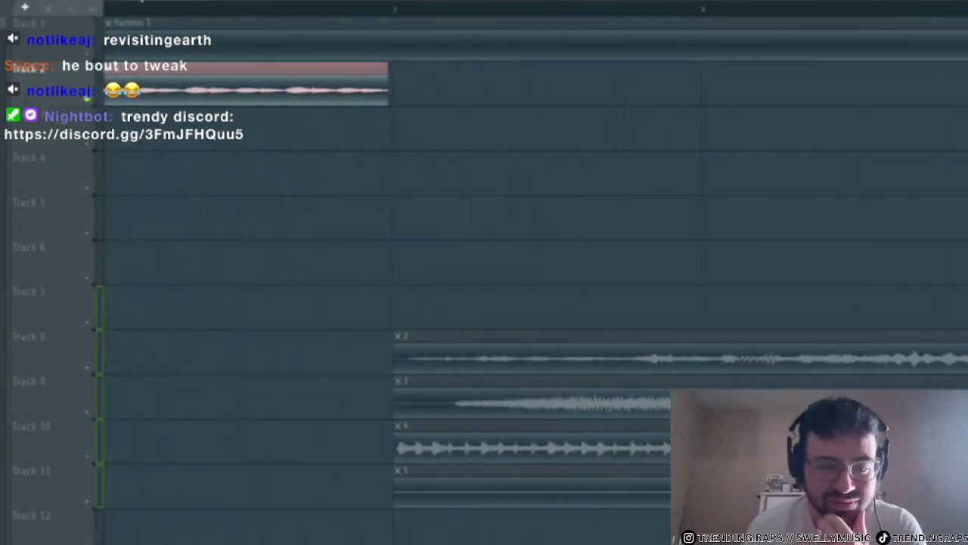
key("space")
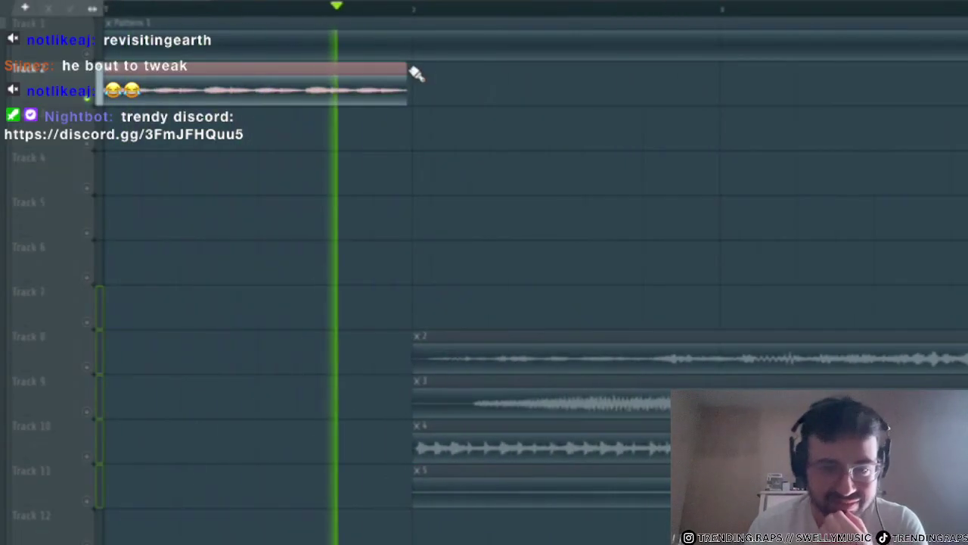
key("space")
- Stretch clip 1 down to about three quarters of a bar and play it back
left_click_drag(407, 73, 334, 76)
key("space")
key("space")
key("space")
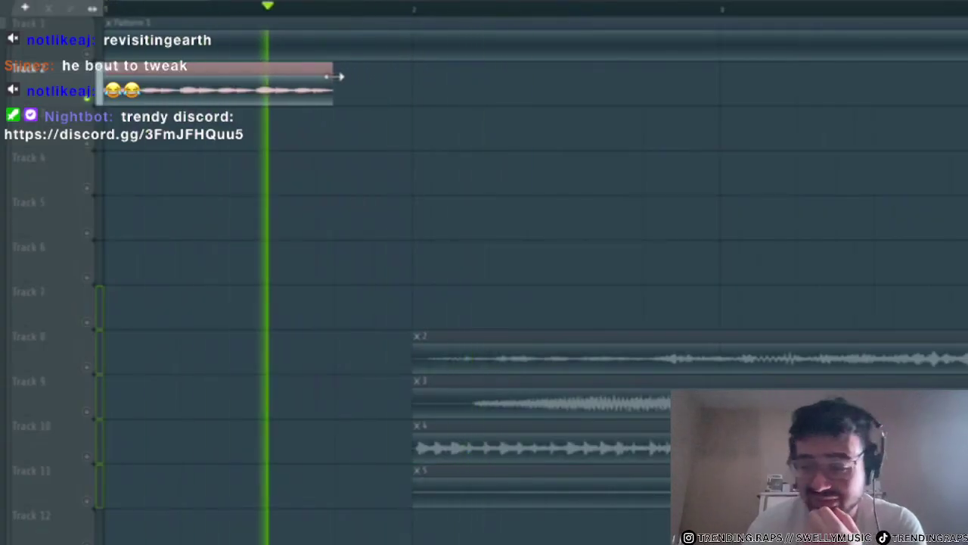
key("space")
- Change the time stretching mode in clip 1's audio clip settings and close the settings window
scroll(338, 91, "up", 4)
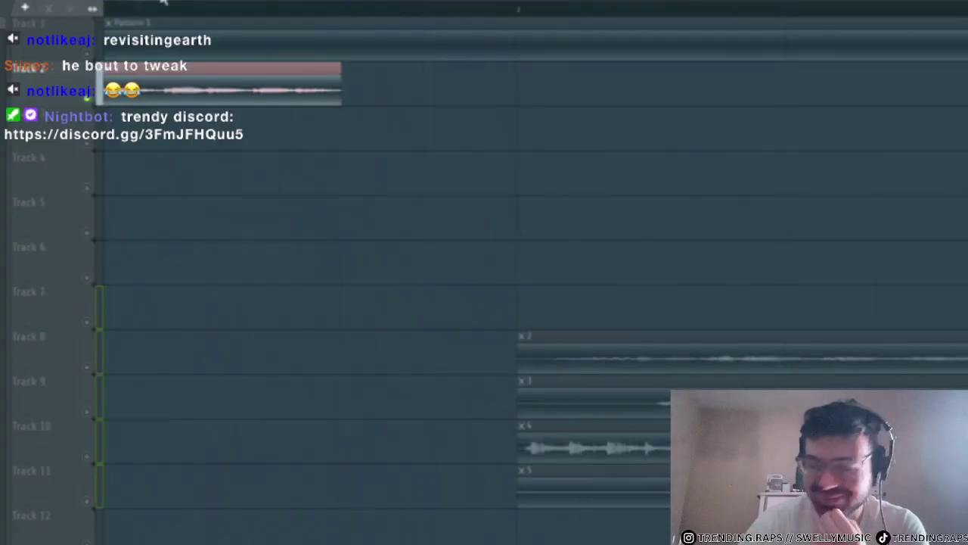
left_click_drag(160, 0, 113, 0)
double_click(339, 105)
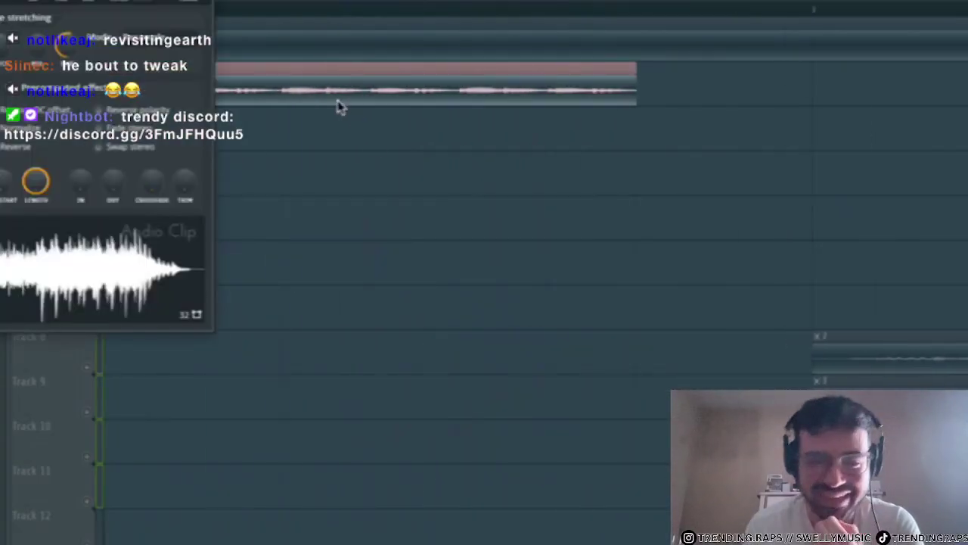
left_click(189, 38)
left_click(177, 81)
left_click(201, 1)
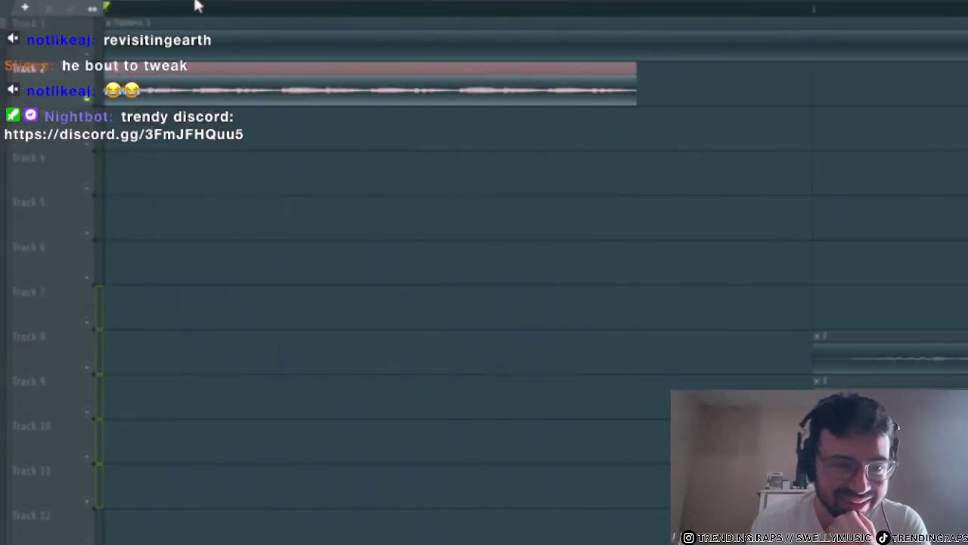
- Fine-tune the end of clip 1 on Track 2 and listen to the stretched loop
key("space")
key("space")
scroll(641, 123, "up", 3)
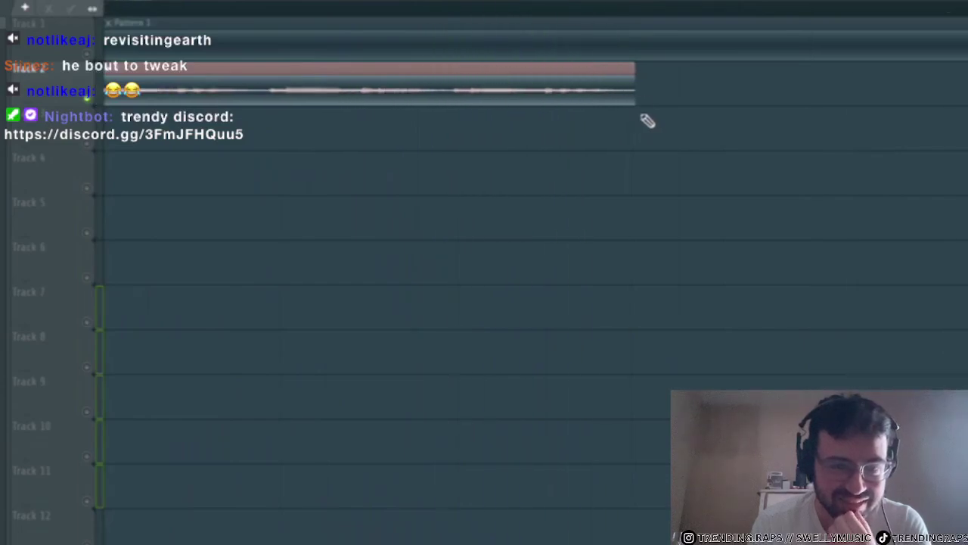
left_click_drag(633, 98, 617, 99)
key("space")
scroll(426, 181, "down", 3)
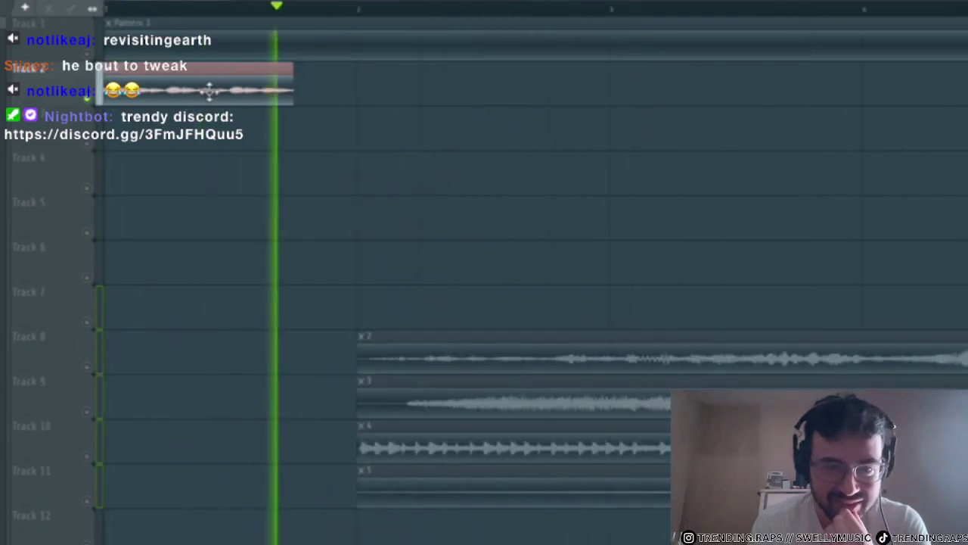
key("space")
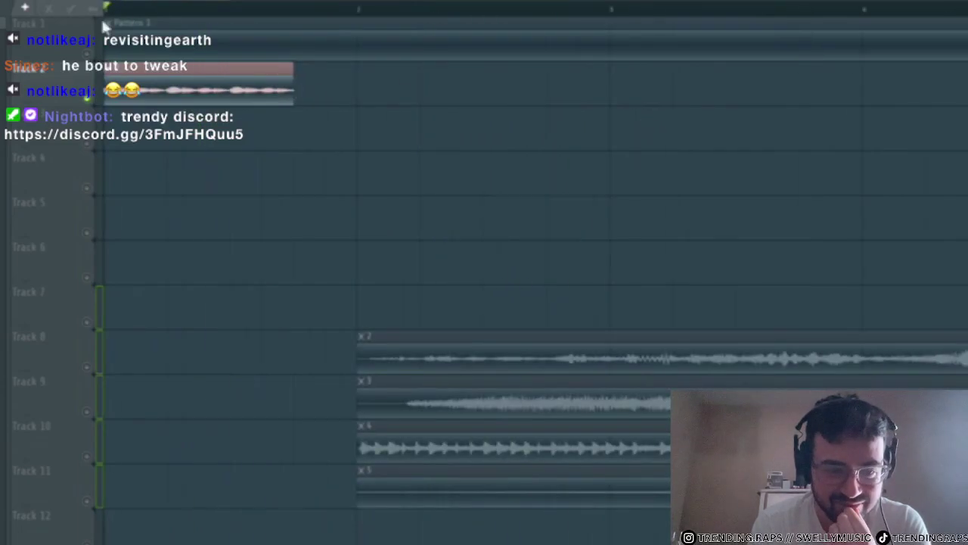
- Extend the end of clip 1 to about 5.5 bars and listen to where the louder section begins
left_click_drag(302, 96, 942, 99)
key("space")
scroll(573, 104, "down", 3)
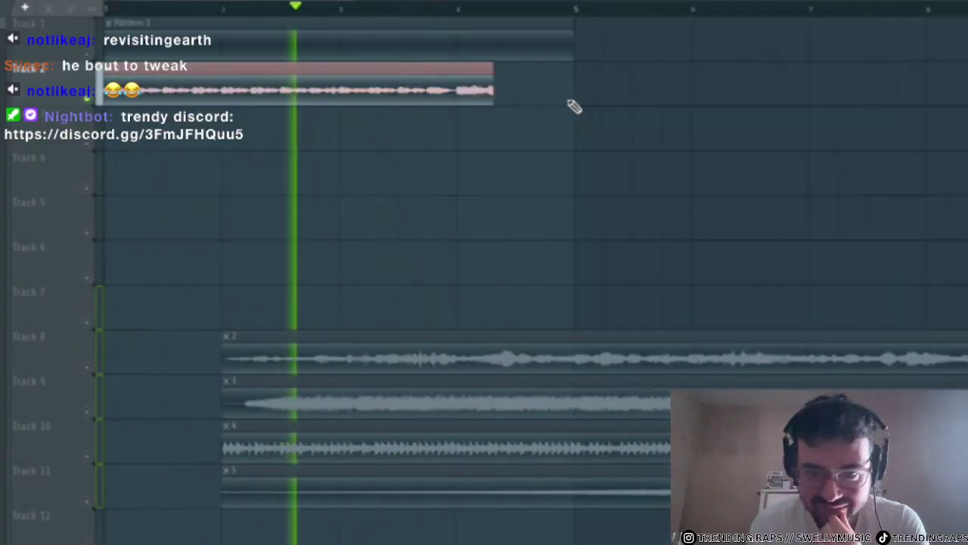
left_click_drag(499, 101, 757, 102)
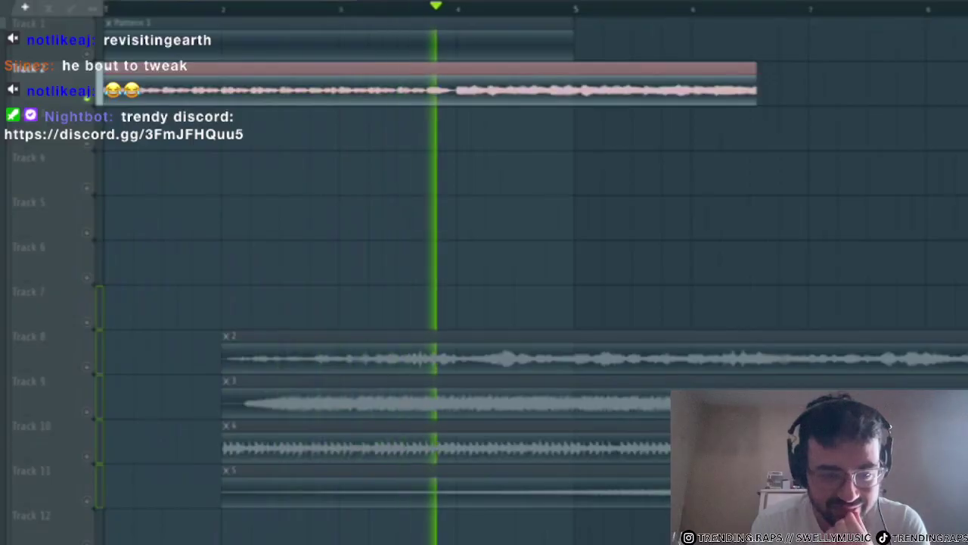
scroll(425, 114, "up", 5)
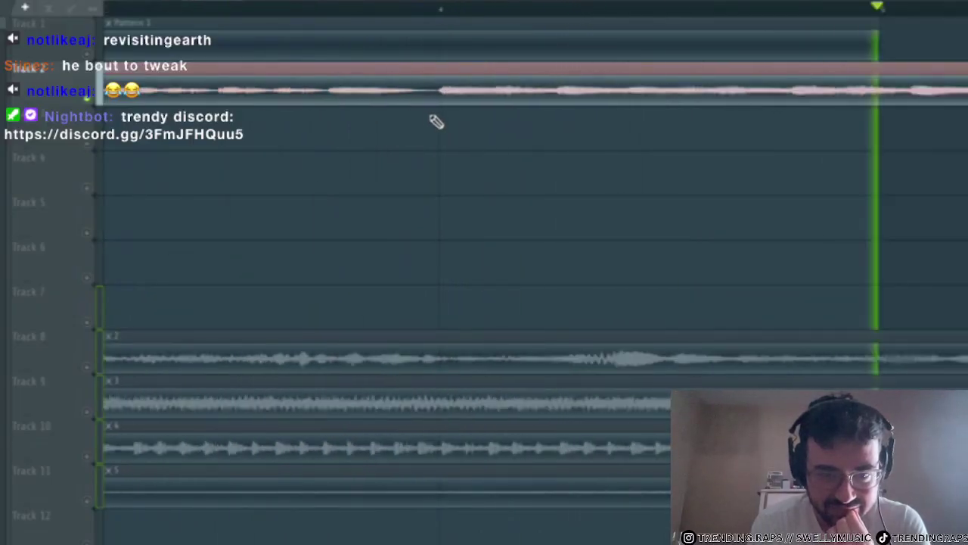
scroll(438, 122, "down", 4)
scroll(439, 121, "down", 3)
scroll(110, 105, "up", 5)
- Slice clip 1 about every three quarters of a bar up to bar 4 and delete the part after bar 4
left_click(178, 10)
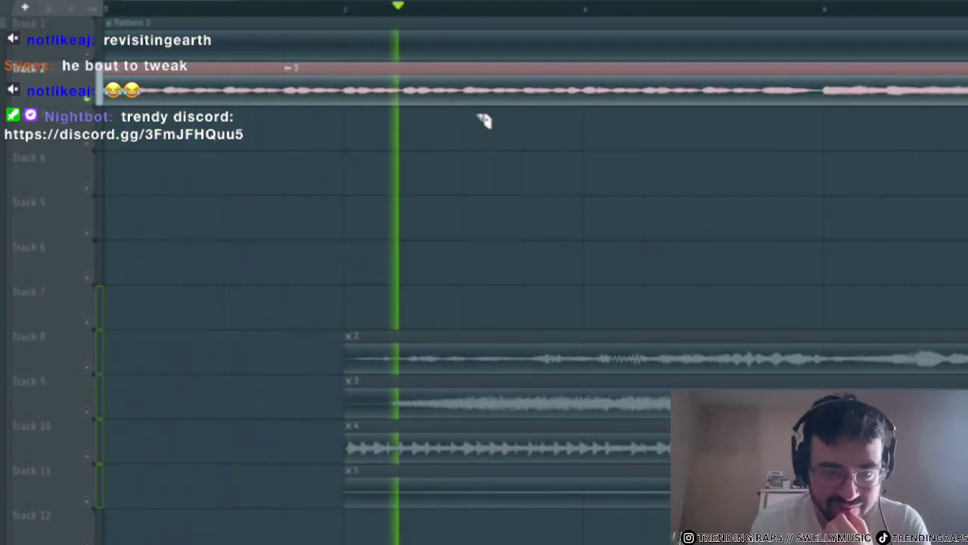
left_click_drag(478, 66, 479, 63)
left_click_drag(660, 122, 650, 67)
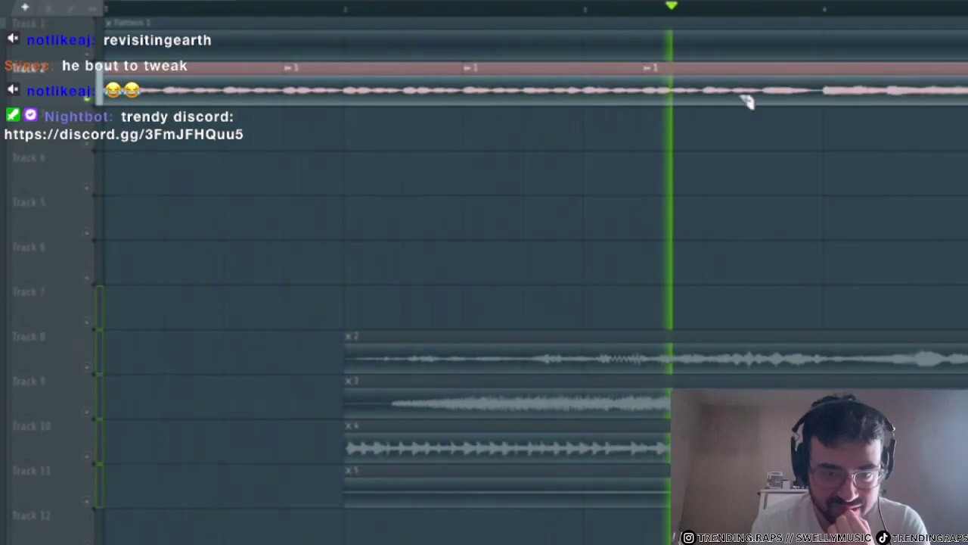
right_click(871, 95)
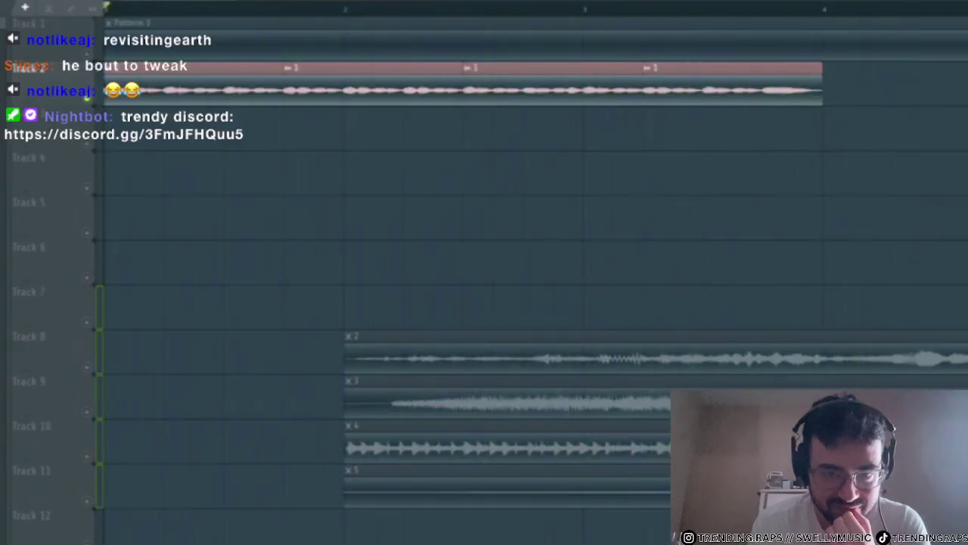
- Move the last three slices of clip 1 on Track 2 to start at bars 2, 3 and 4, and listen
left_click_drag(382, 89, 413, 90)
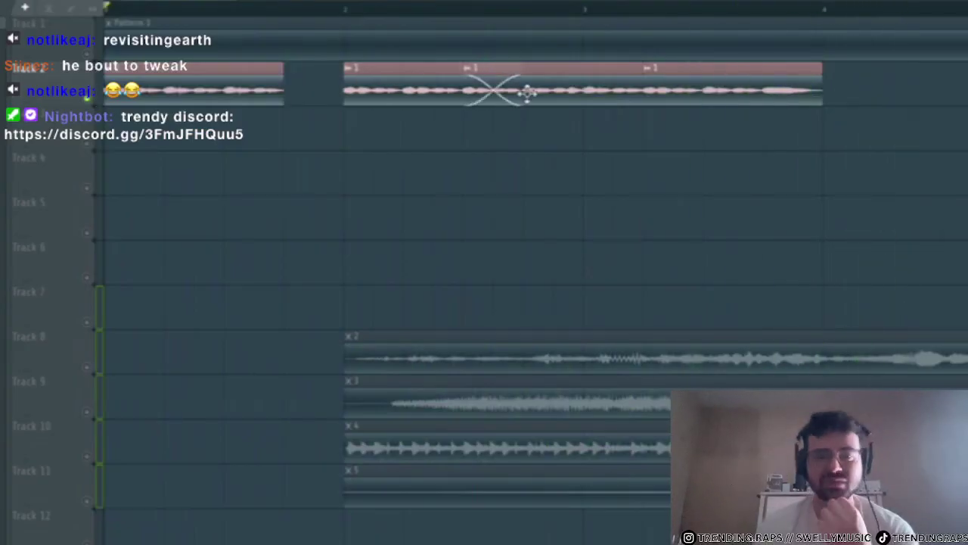
key("space")
left_click_drag(525, 93, 646, 135)
left_click_drag(687, 98, 872, 100)
left_click_drag(608, 134, 600, 86)
scroll(313, 330, "down", 2)
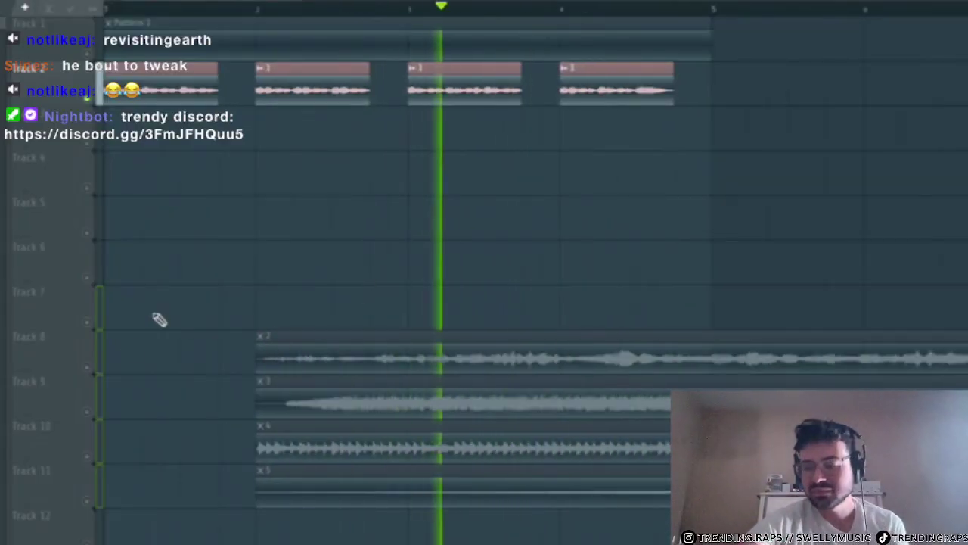
- Solo Track 8 and listen to clip 2 from about bar 2
right_click(88, 367)
key("space")
key("space")
key("space")
right_click(89, 368)
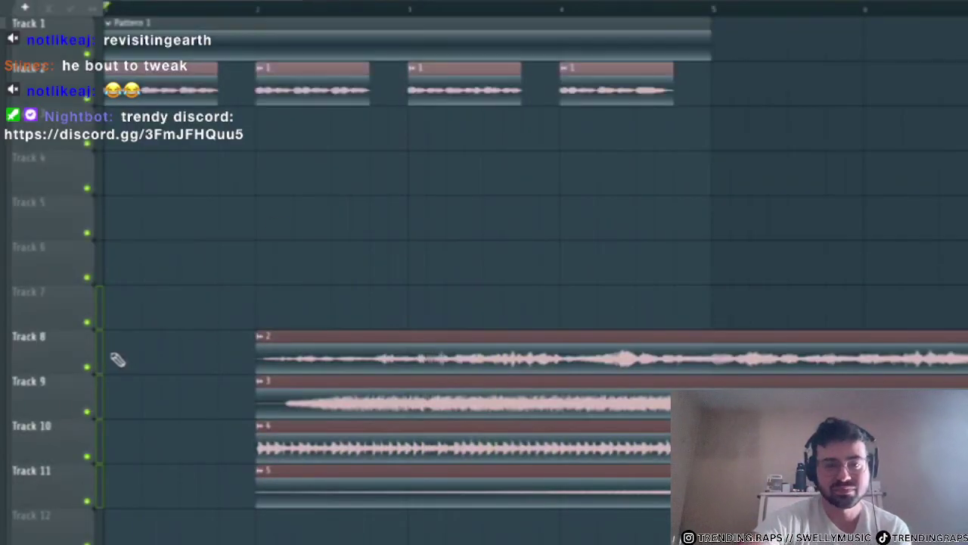
right_click(88, 368)
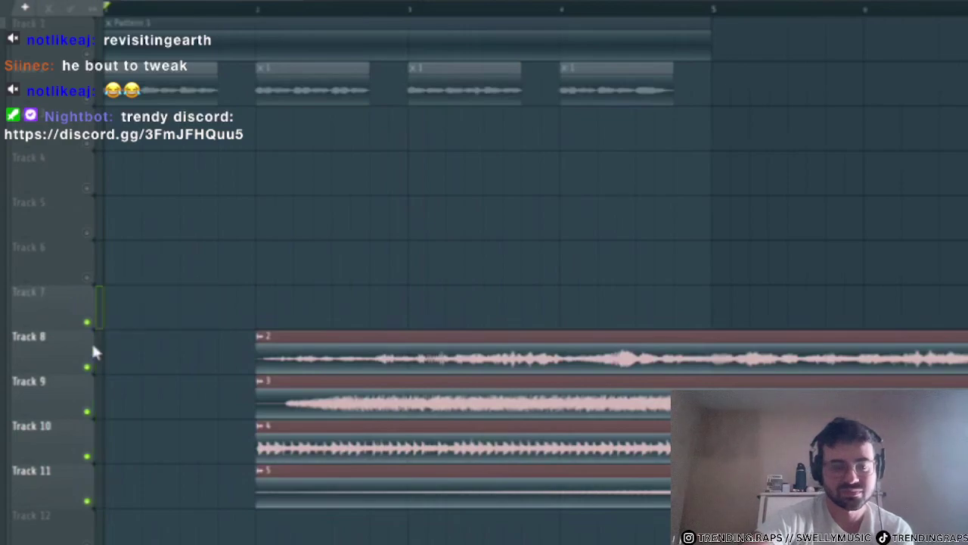
right_click(88, 367)
key("space")
left_click(278, 10)
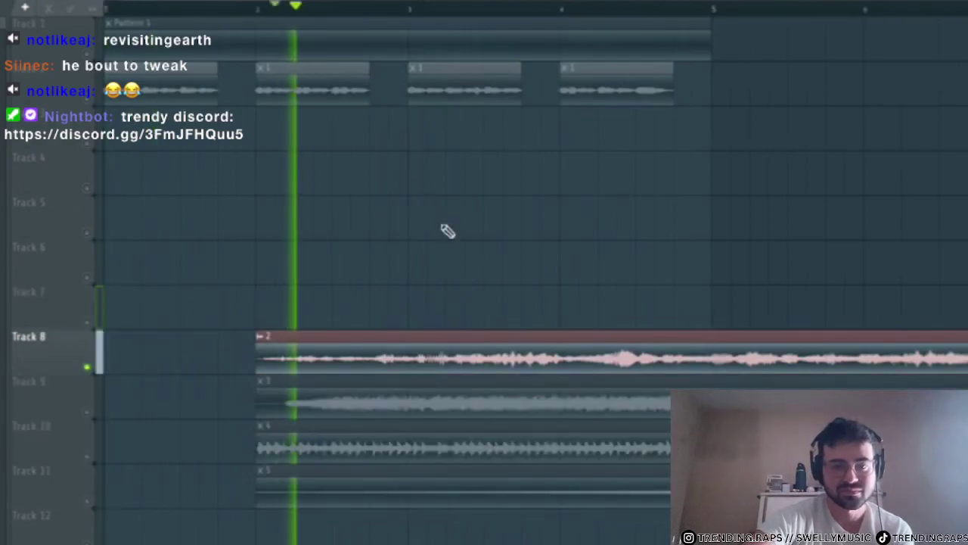
- Route clip 2 to mixer track 2, load Fruity Parametric EQ 2 on that track and close the clip settings
scroll(443, 230, "down", 3)
double_click(294, 342)
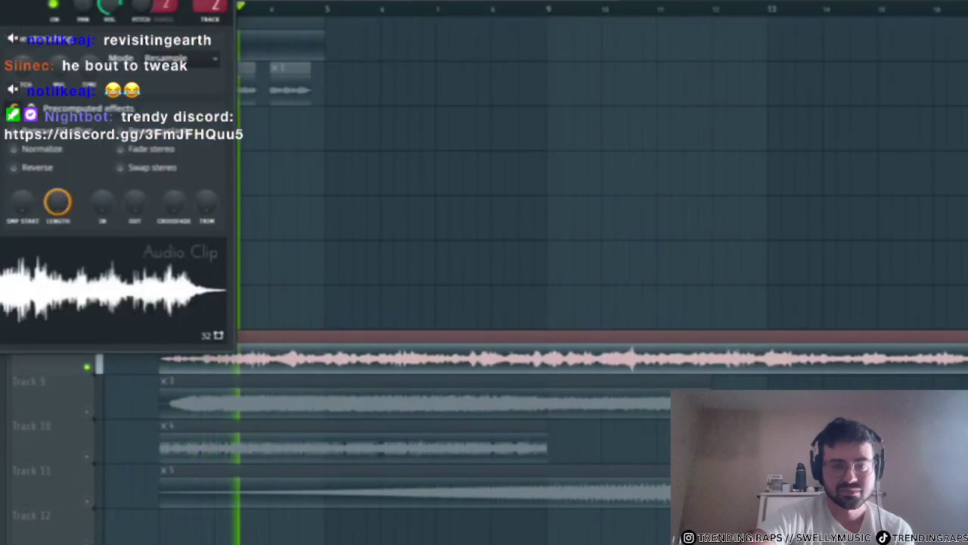
left_click(227, 0)
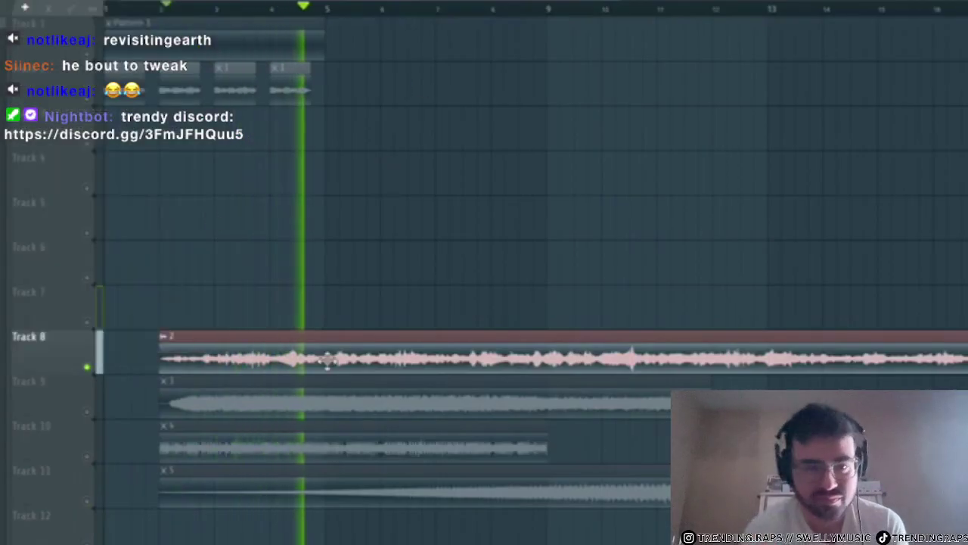
double_click(326, 360)
key("F9")
left_click_drag(141, 0, 723, 119)
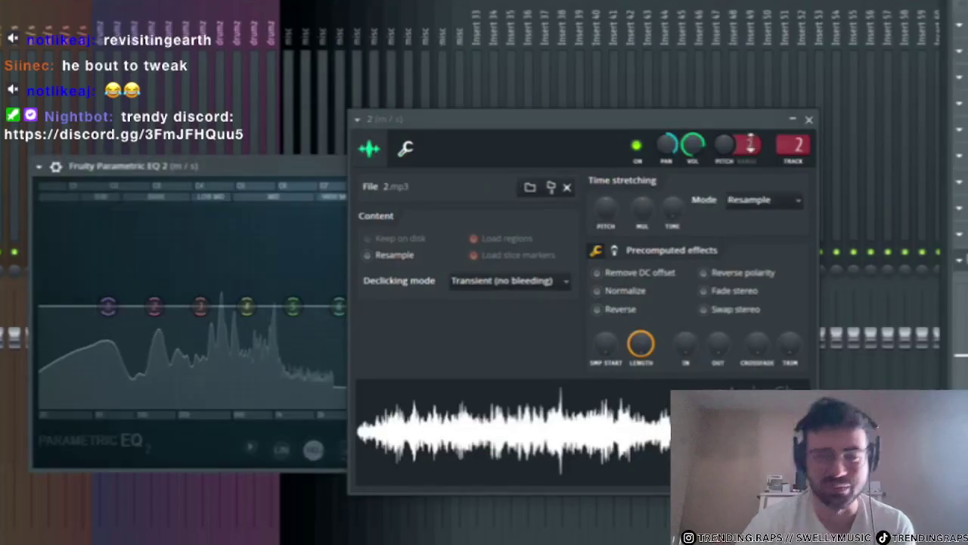
left_click(809, 119)
- Cut clip 2's low end by pulling EQ bands 1 and 2 down to the lower limit in Fruity Parametric EQ 2
left_click_drag(260, 165, 264, 120)
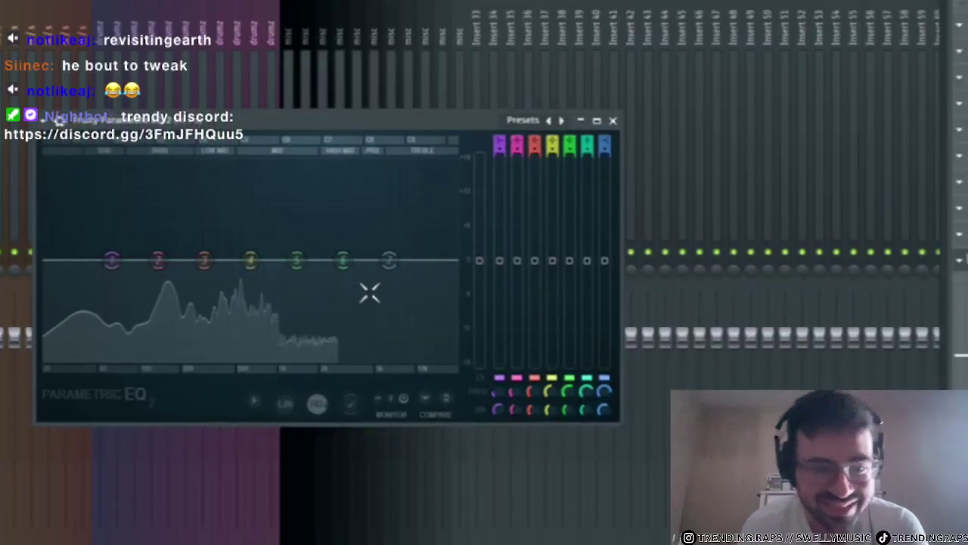
left_click_drag(158, 260, 158, 296)
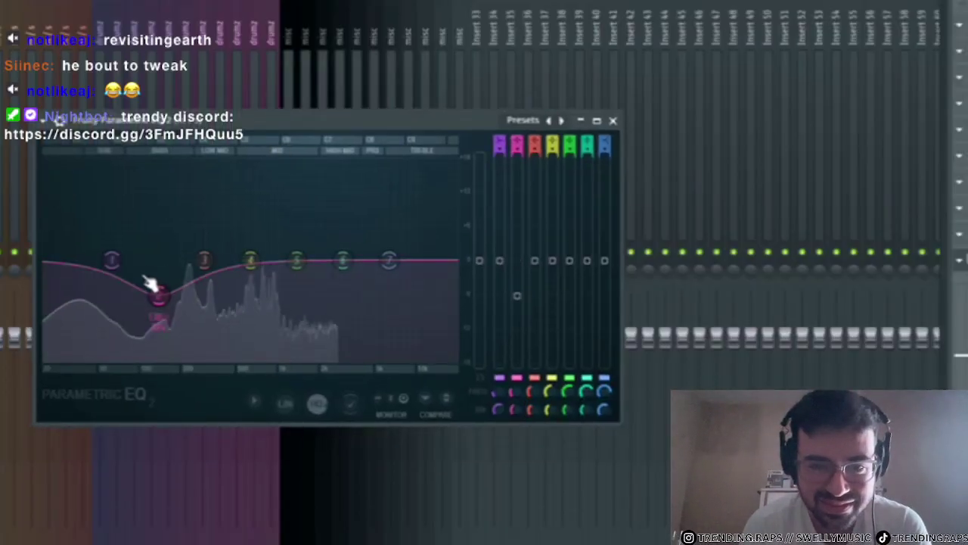
left_click_drag(112, 260, 132, 350)
left_click_drag(158, 296, 134, 350)
key("F6")
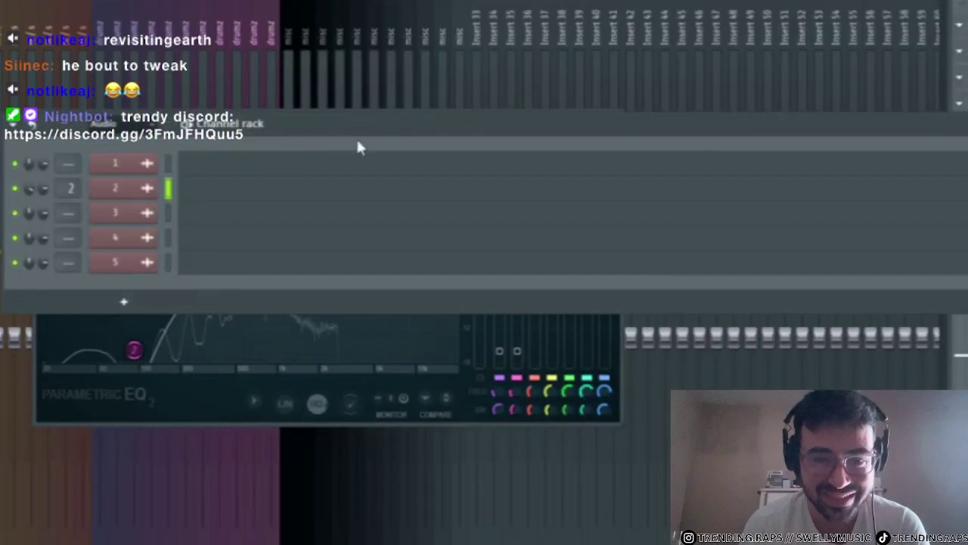
left_click(127, 125)
left_click(127, 141)
key("F5")
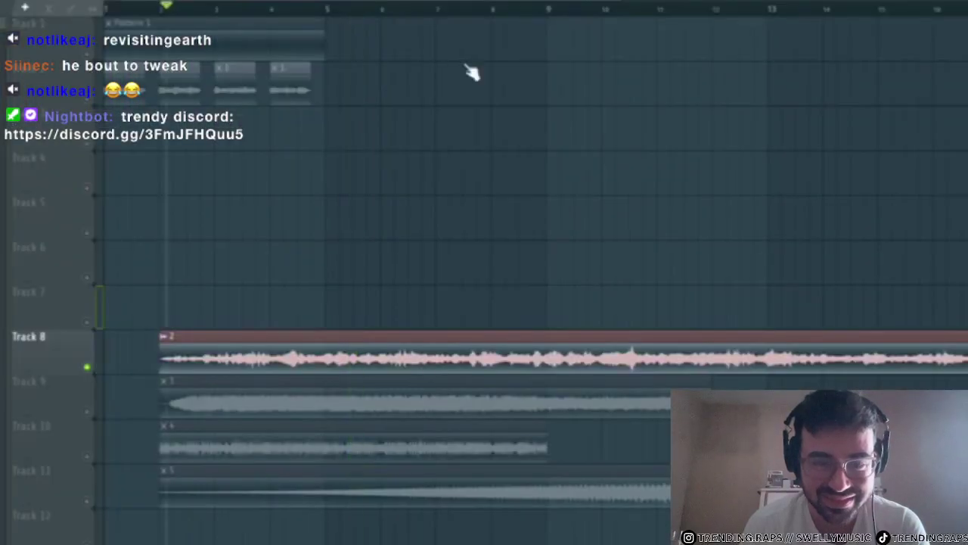
- Move clip 2 on Track 8 to bar 1 and stretch it so that it ends at bar 5
scroll(364, 342, "down", 4)
scroll(355, 343, "up", 4)
left_click_drag(285, 351, 229, 335)
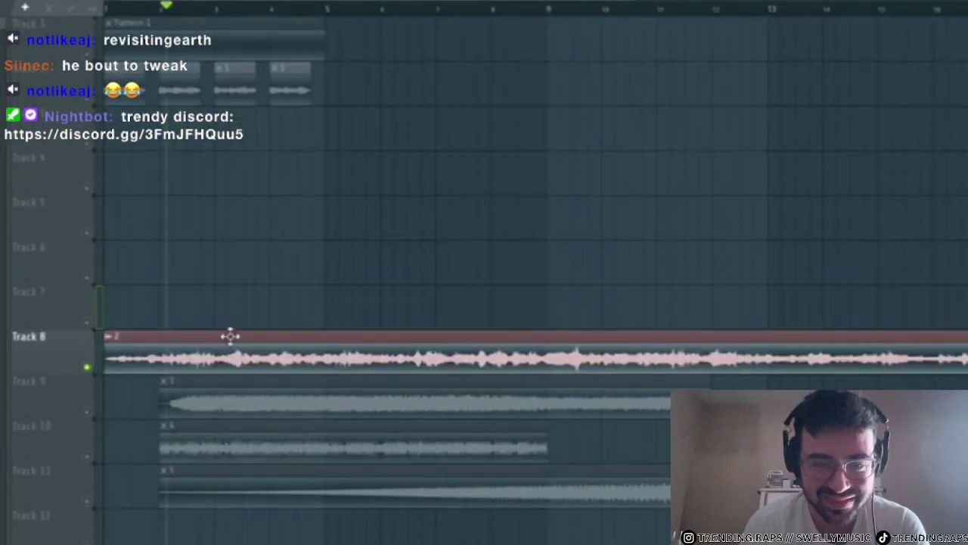
scroll(343, 334, "down", 3)
left_click_drag(653, 363, 219, 369)
- Set clip 2's time stretching mode to Stretch and close its settings window
double_click(193, 362)
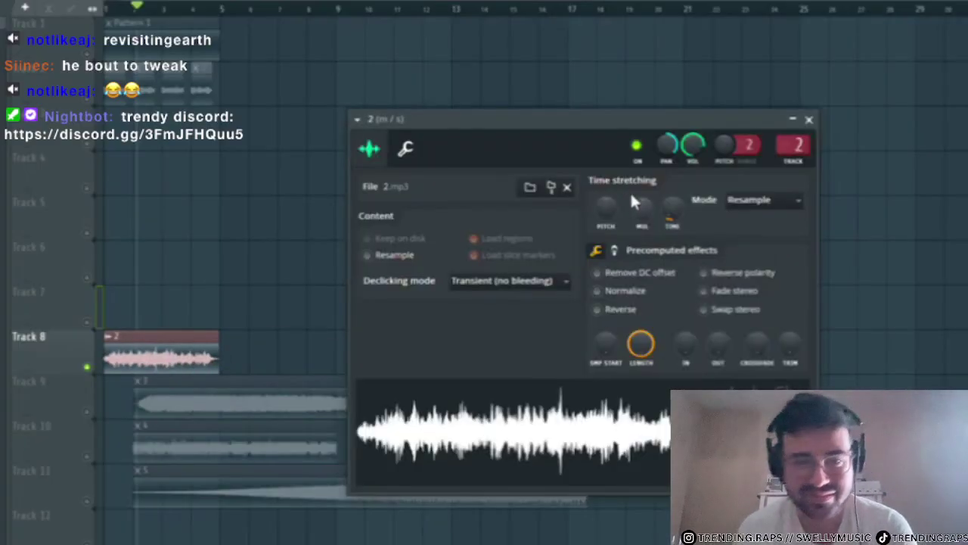
left_click(753, 200)
left_click(745, 242)
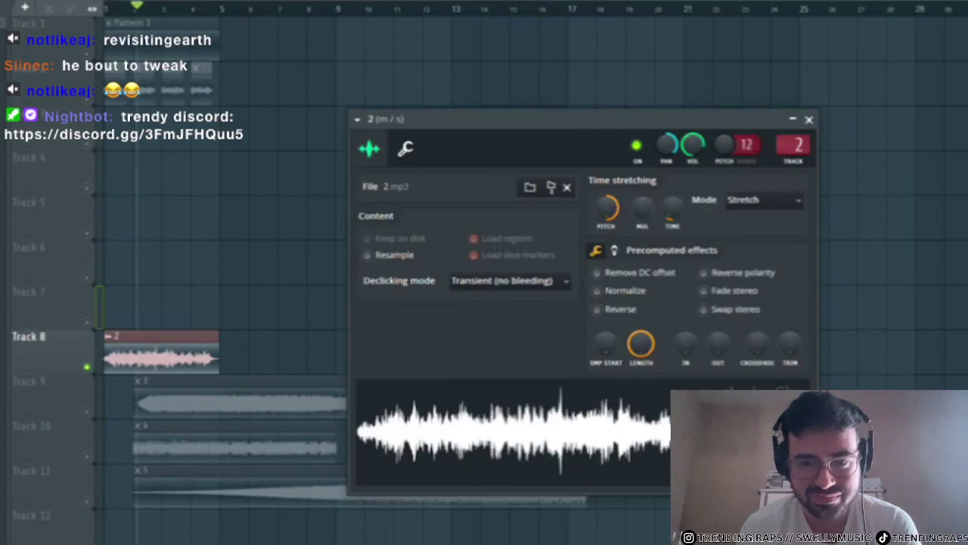
left_click(809, 119)
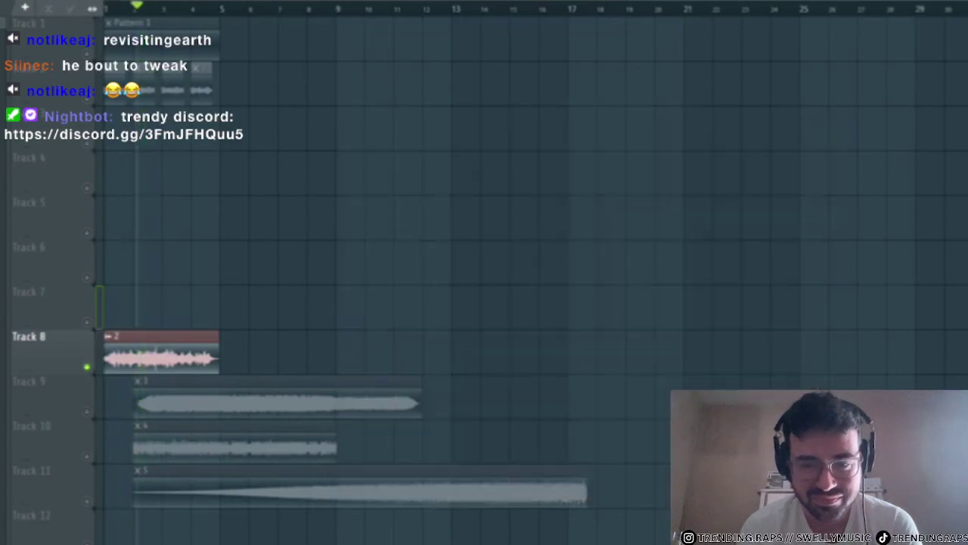
- Add Gross Beat to clip 2's mixer track and close the effect window
key("F9")
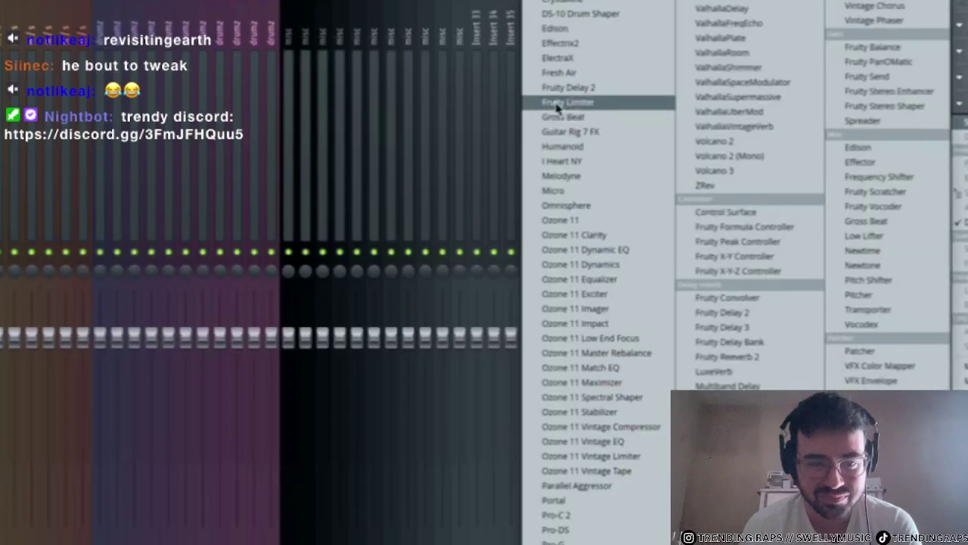
left_click(551, 101)
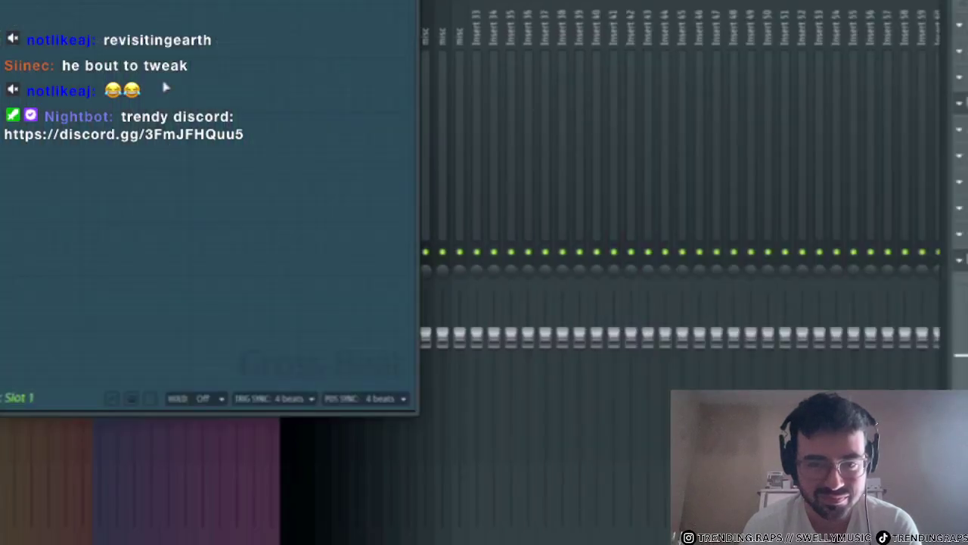
right_click(88, 2)
left_click(75, 19)
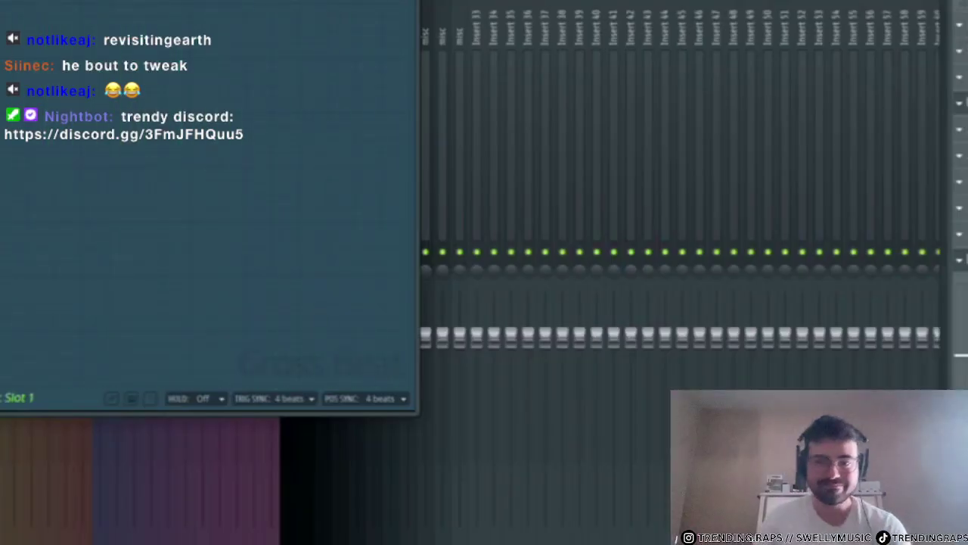
key("Escape")
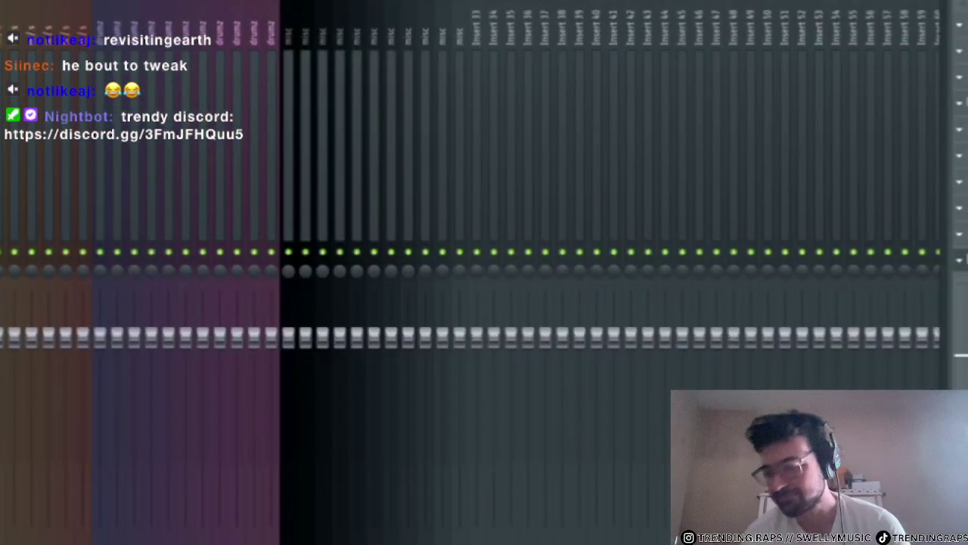
- Stretch clip 2 on Track 8 to nearly bar 10, and slice it at bar 3 to keep only the first two bars
key("F9")
left_click_drag(217, 333, 365, 333)
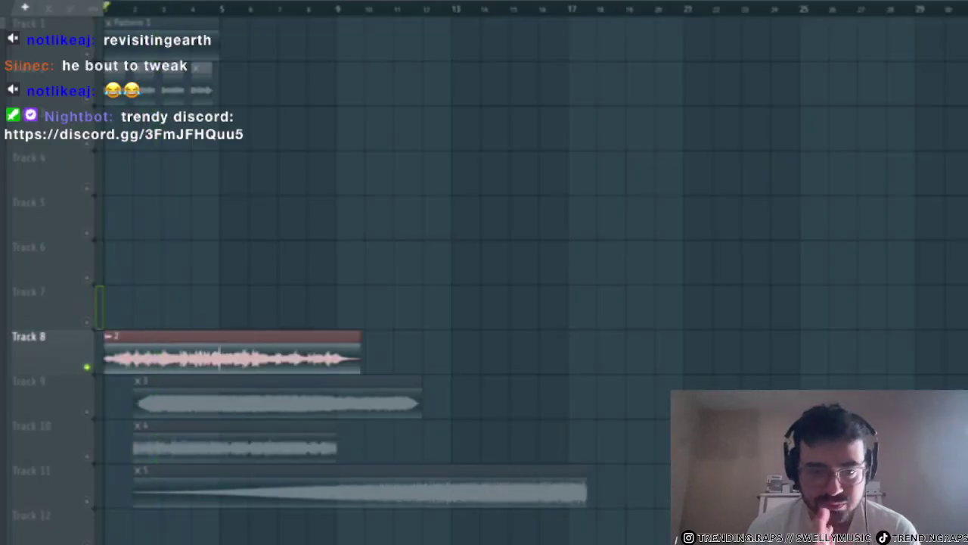
scroll(250, 356, "up", 3)
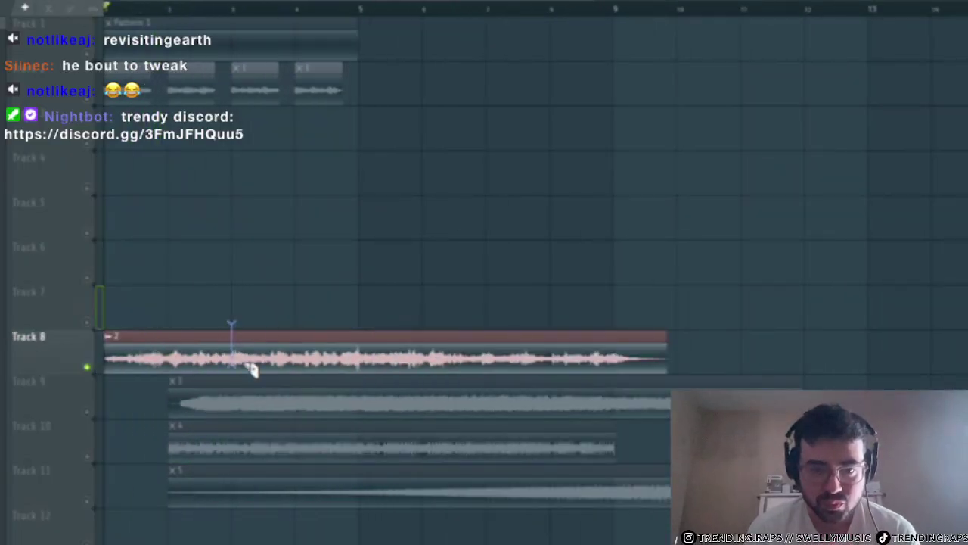
right_click(259, 358)
left_click_drag(247, 367, 225, 325)
- Repeat the two-bar clip 2 three times up to bar 9 and listen to it with the Track 2 slices
key("ctrl+b")
key("ctrl+b")
key("ctrl+b")
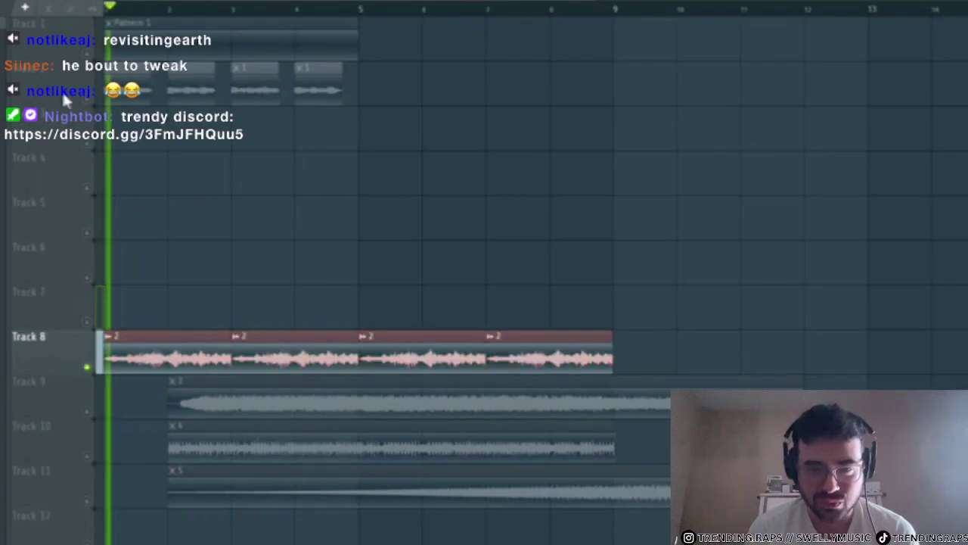
scroll(68, 188, "up", 1)
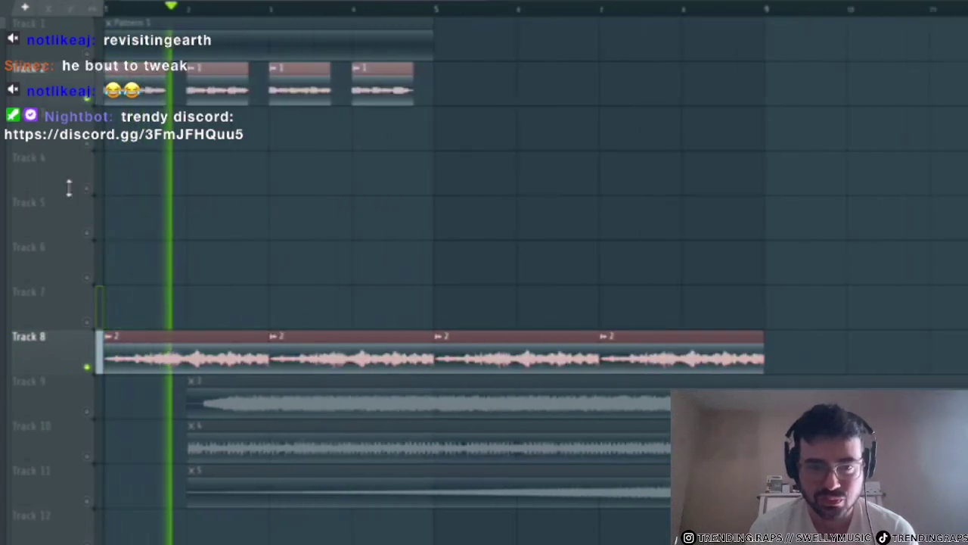
key("space")
- Mute Track 8, switch on Track 9, move clip 3 to start at bar 1 and listen to it alone
left_click(87, 368)
left_click(87, 412)
key("space")
left_click_drag(307, 387, 225, 385)
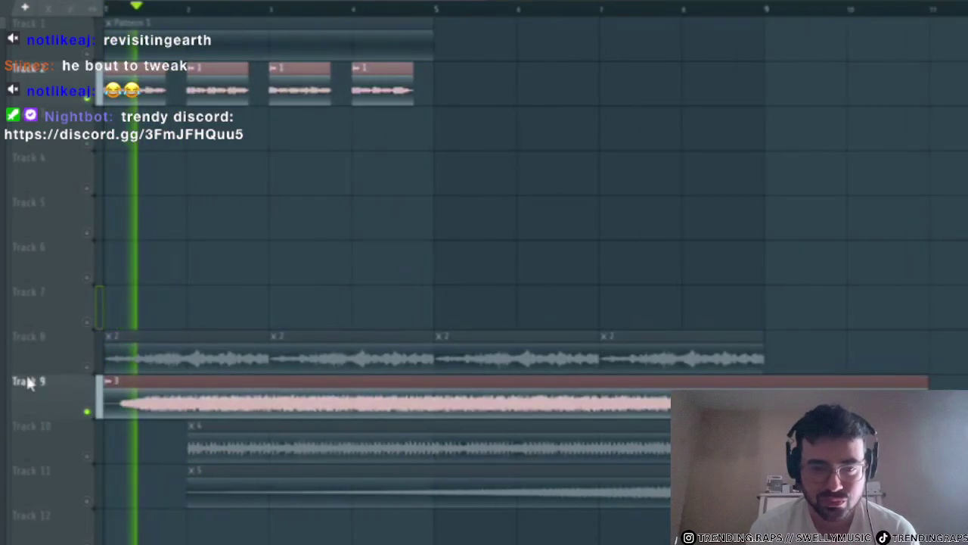
scroll(90, 416, "up", 2)
scroll(83, 317, "up", 2)
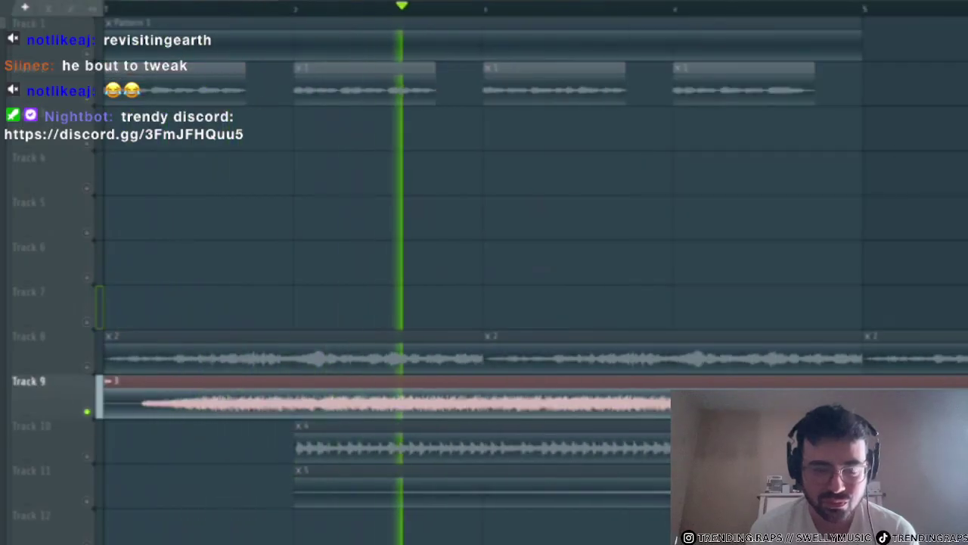
scroll(112, 411, "down", 4)
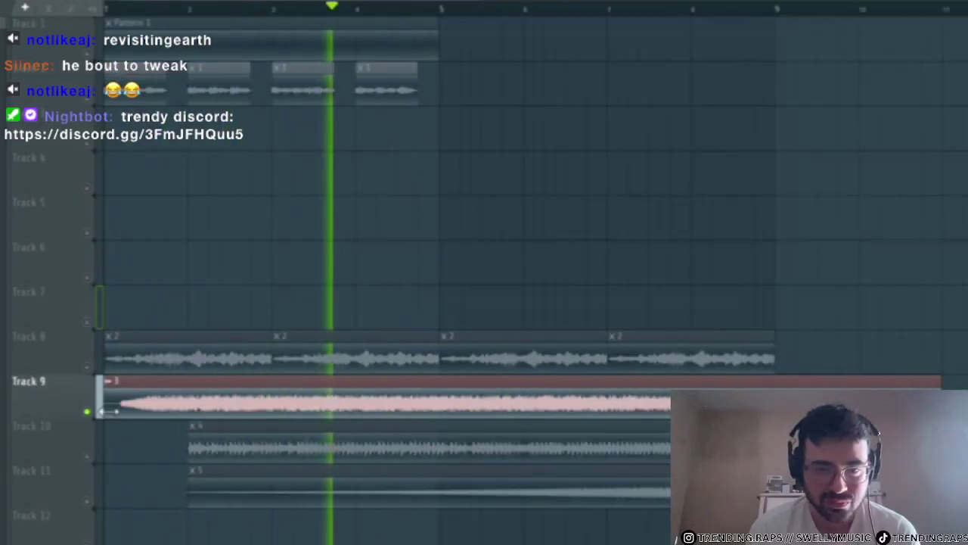
- Trim the silence from the start of clip 3, place it at bar 1 on Track 7 and solo that track
left_click_drag(112, 409, 98, 318)
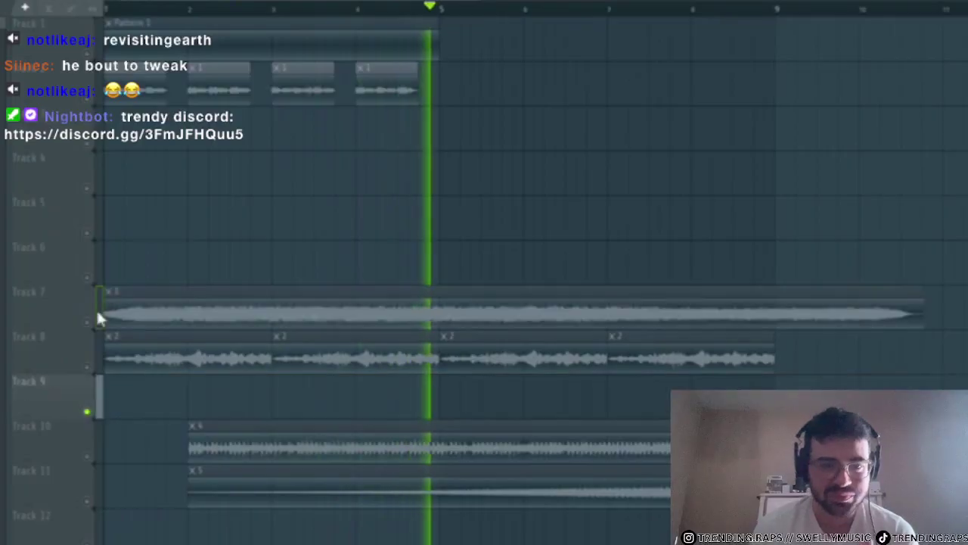
key("space")
left_click(88, 322)
key("space")
- Set clip 3's time stretching mode to Stretch in its audio clip settings
double_click(127, 312)
left_click(191, 81)
left_click(186, 114)
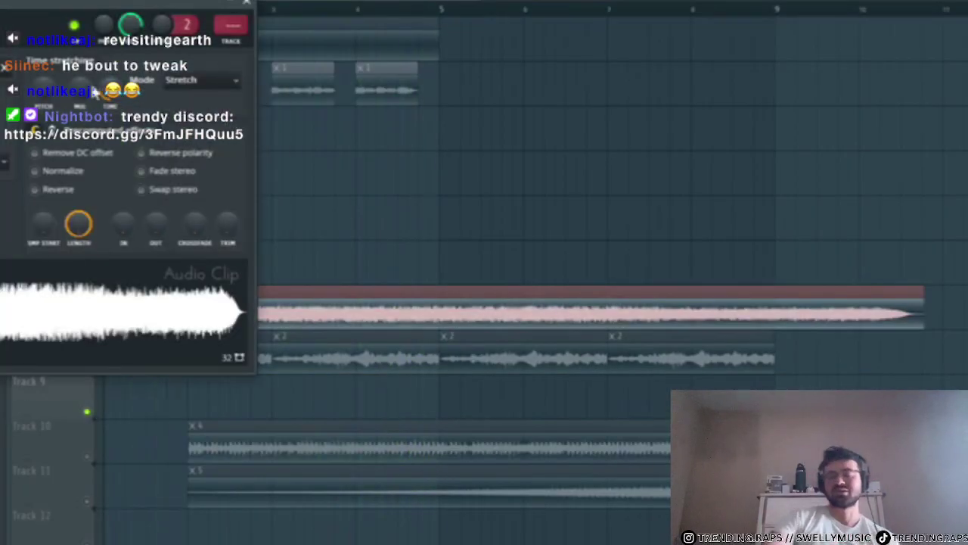
left_click_drag(60, 47, 256, 199)
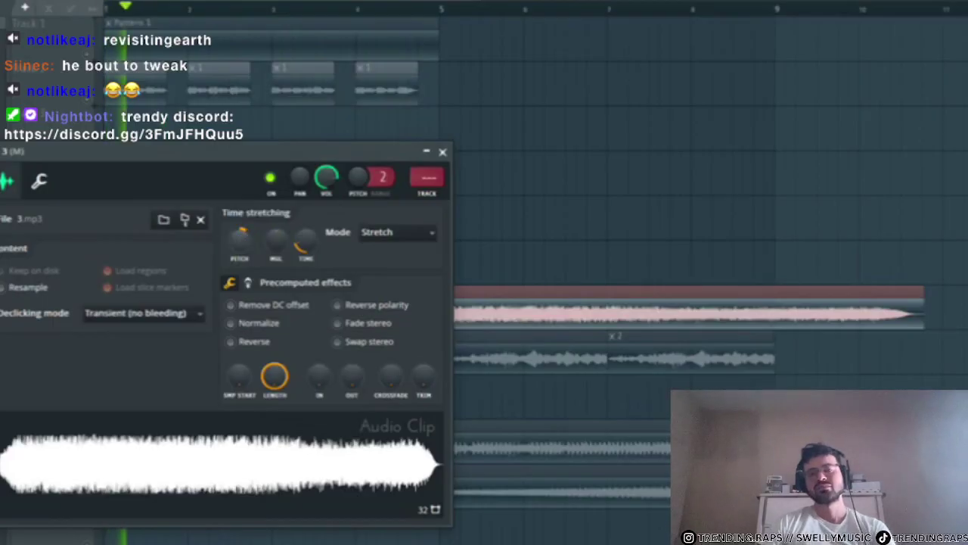
left_click_drag(234, 168, 246, 106)
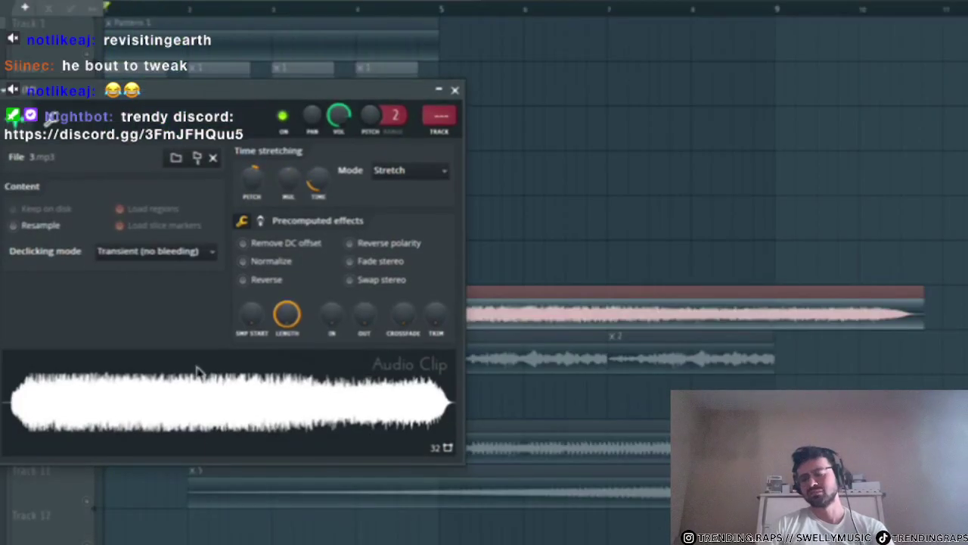
- Try pitch-correcting clip 3 in Newtone with Center at maximum and Variation at minimum, listen, and close both windows
right_click(183, 428)
left_click(236, 527)
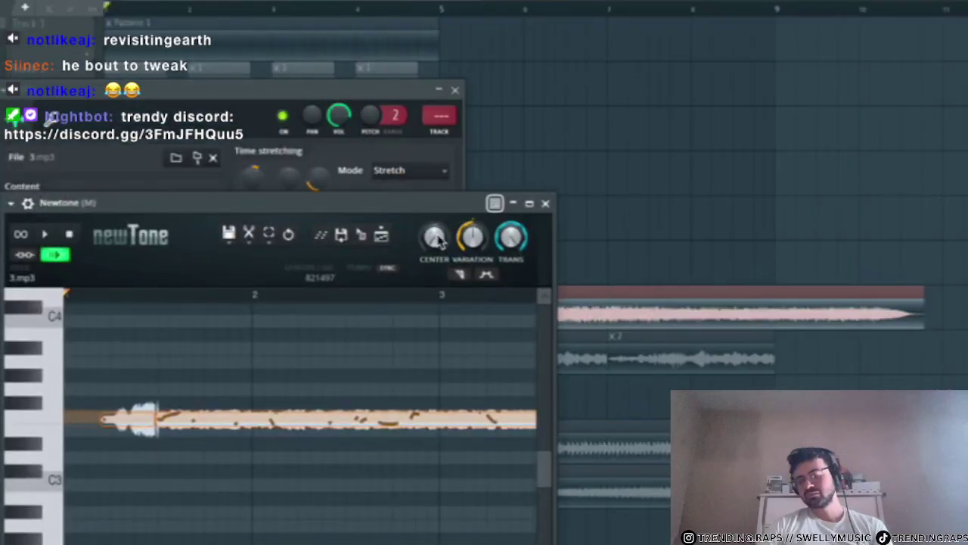
left_click_drag(441, 239, 441, 204)
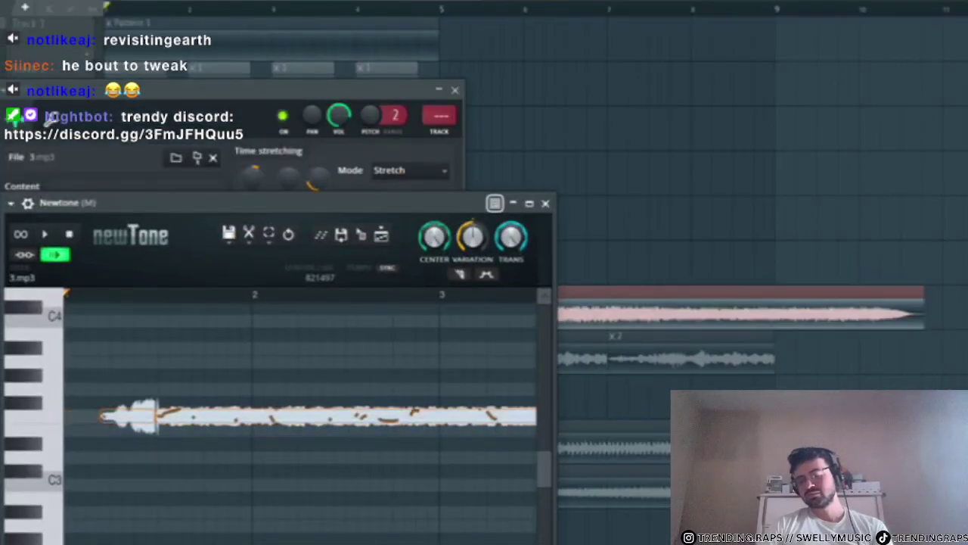
key("space")
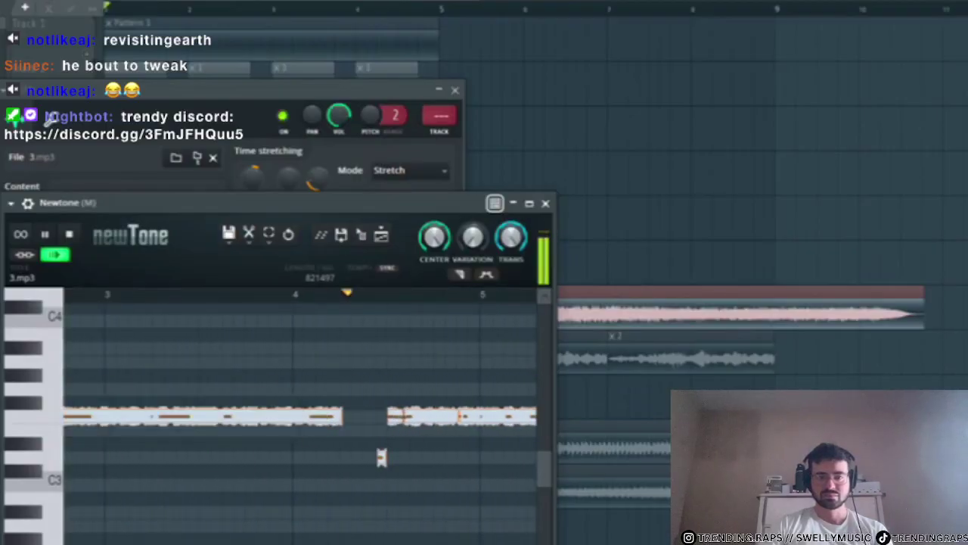
left_click(546, 203)
left_click(456, 90)
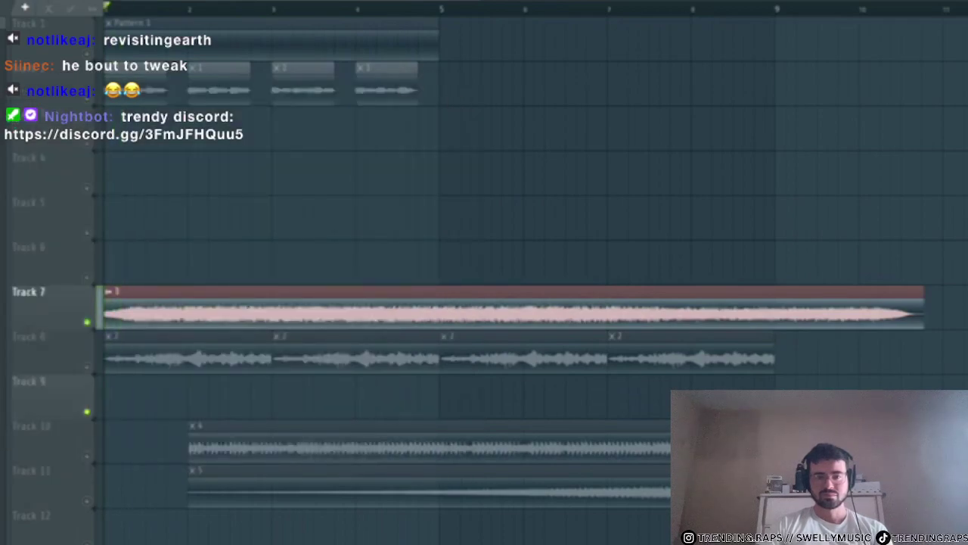
- Solo Track 10, trim the silence from the start of clip 4, place it at bar 1 and listen to it
key("F9")
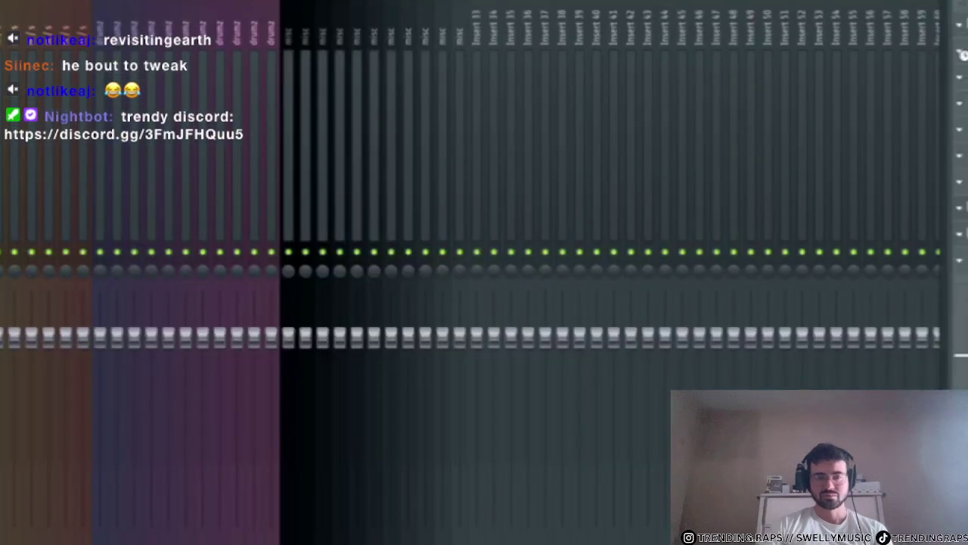
key("F9")
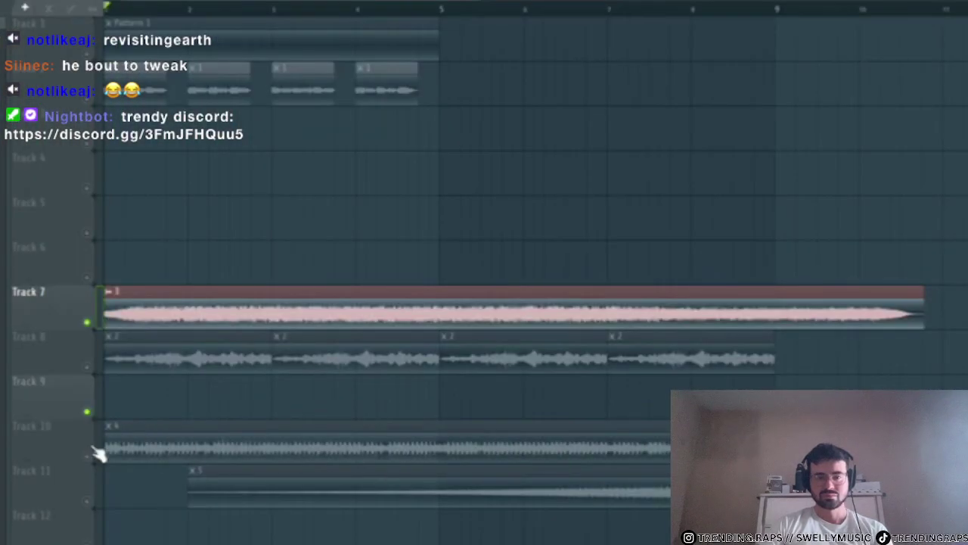
right_click(91, 453)
key("space")
scroll(32, 425, "up", 5)
key("space")
scroll(44, 459, "up", 5)
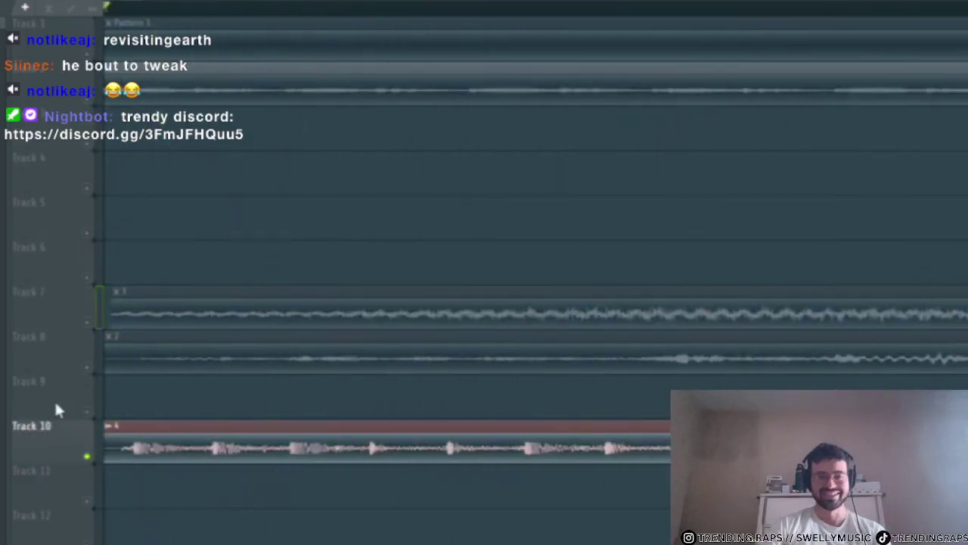
left_click_drag(110, 461, 126, 462)
left_click_drag(151, 453, 139, 453)
key("space")
scroll(288, 469, "down", 5)
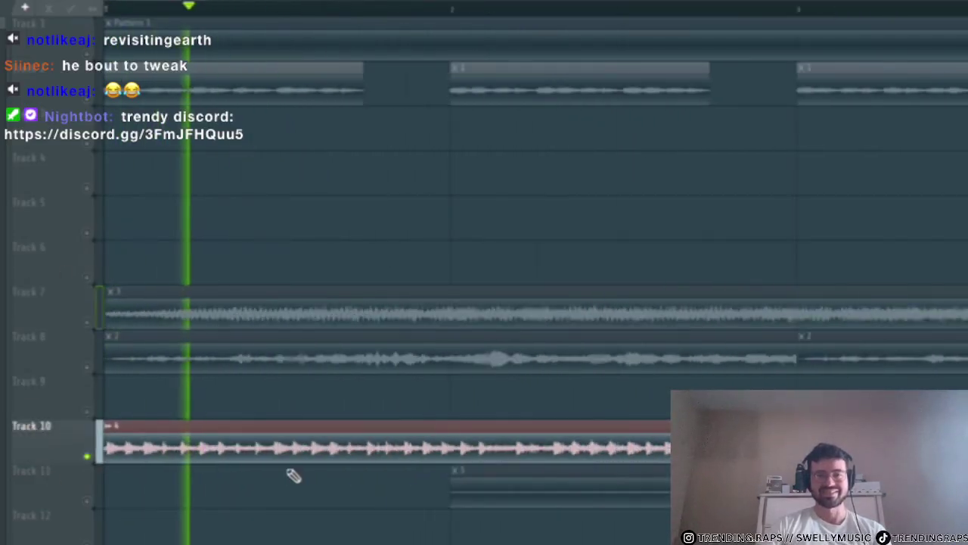
scroll(234, 395, "down", 3)
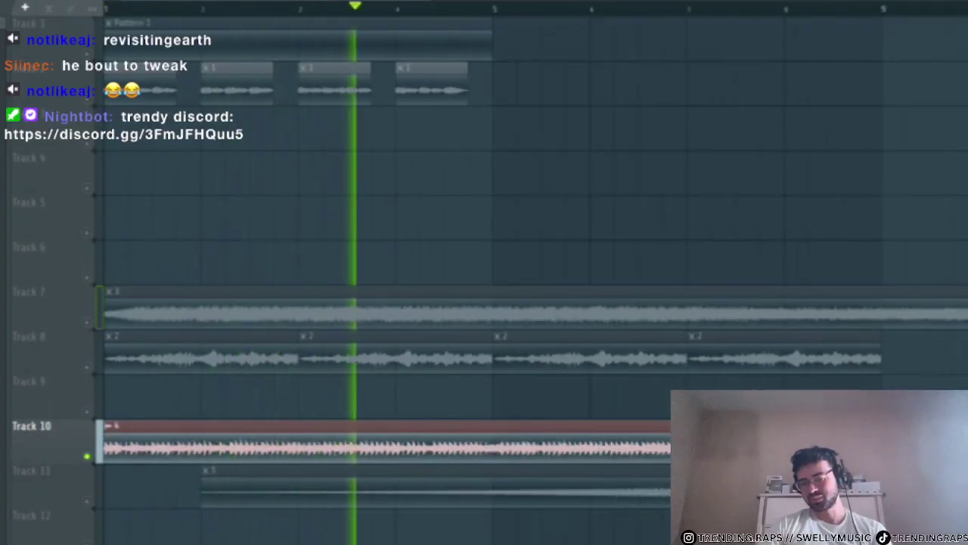
key("space")
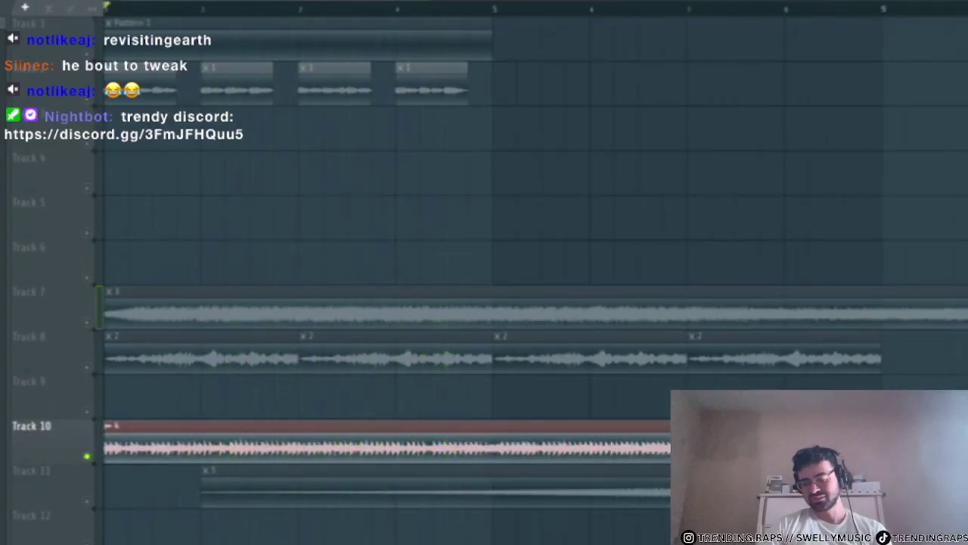
- Shorten clip 4 on Track 10 to about one beat from bar 1, adjusting its end while replaying it
left_click_drag(881, 450, 122, 480)
key("space")
scroll(8, 465, "up", 6)
key("space")
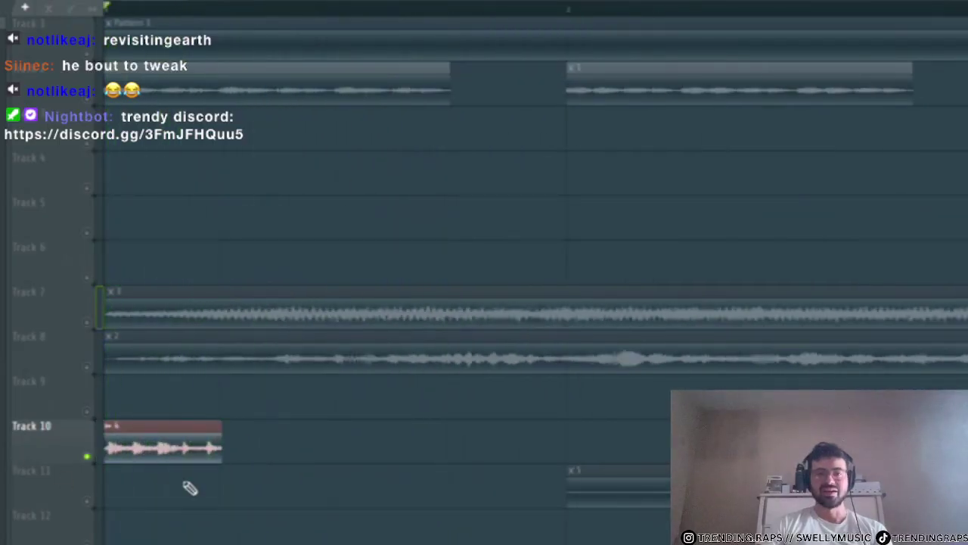
key("space")
scroll(200, 469, "up", 2)
key("space")
left_click_drag(273, 457, 308, 472)
key("space")
key("space")
key("space")
key("space")
key("space")
key("space")
key("space")
scroll(233, 478, "down", 4)
- Solo Track 11 and reverse clip 5 in its audio clip settings
right_click(88, 502)
key("space")
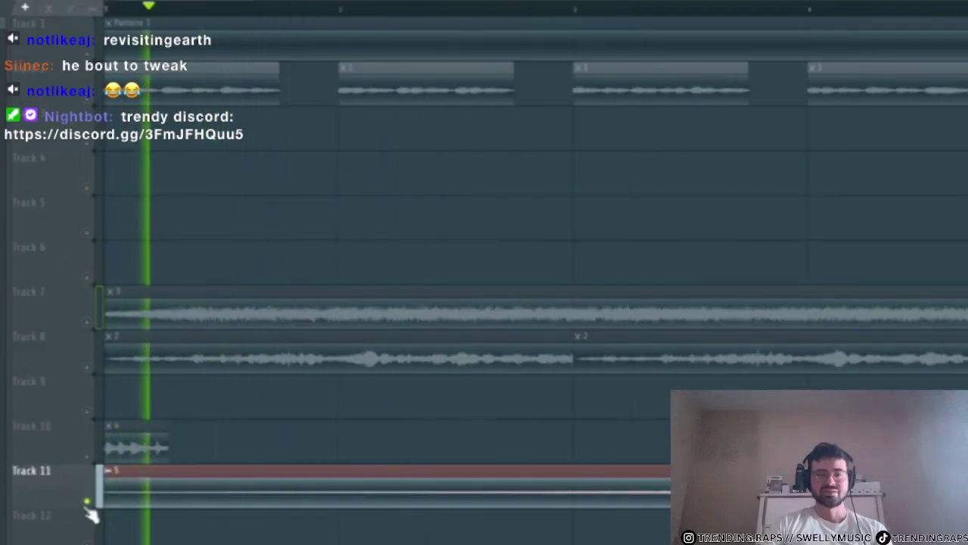
scroll(99, 507, "down", 6)
double_click(348, 497)
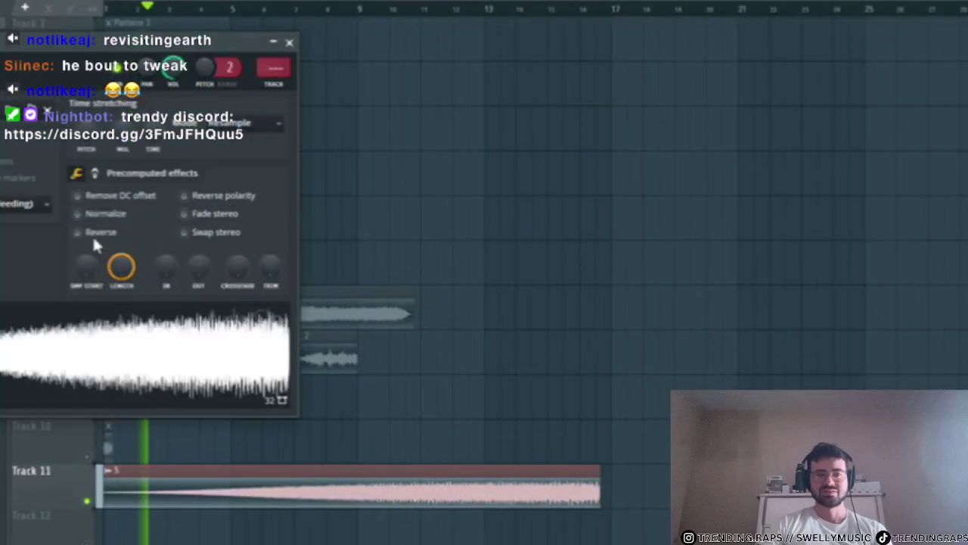
left_click(92, 233)
left_click(289, 42)
- Trim the silence from the start of the reversed clip 5, place it at bar 1 and listen
scroll(114, 477, "up", 6)
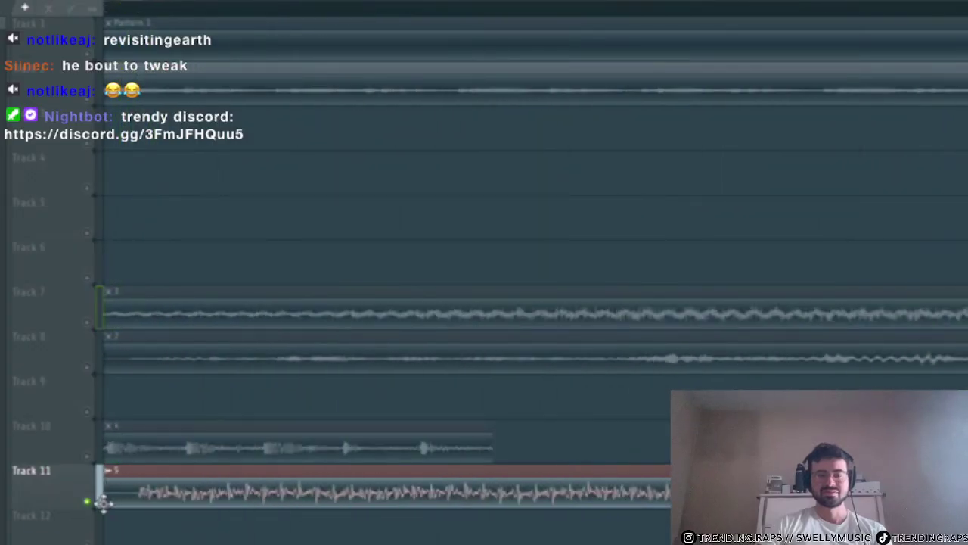
left_click_drag(132, 498, 151, 498)
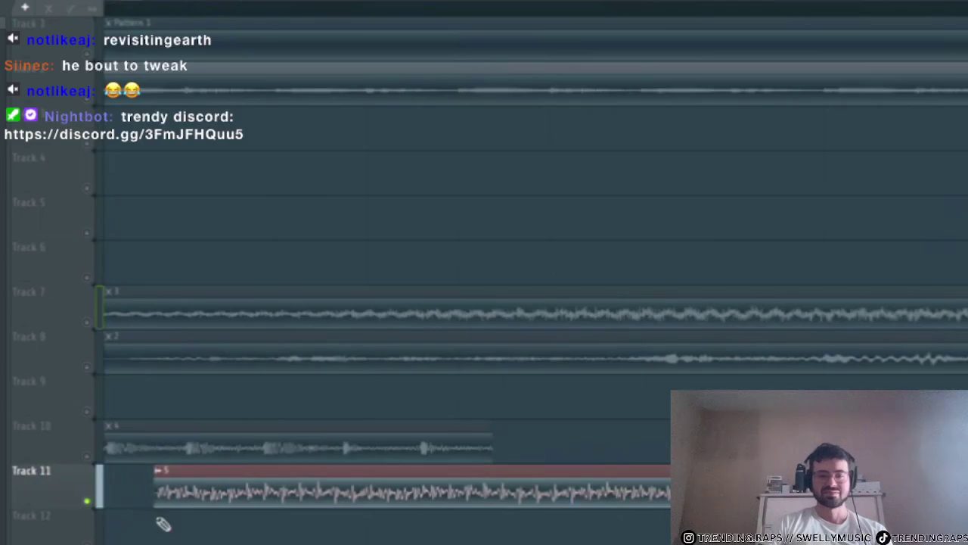
scroll(163, 523, "down", 6)
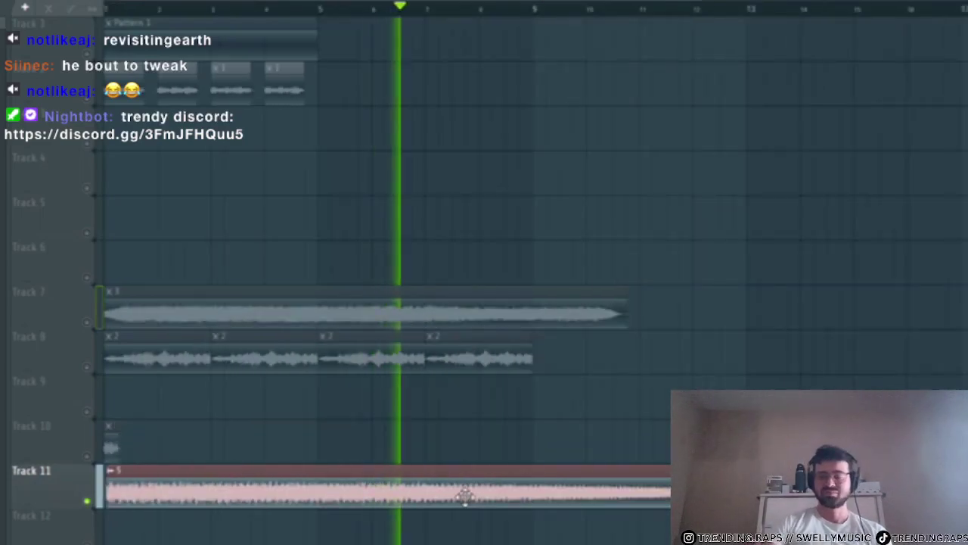
key("space")
- Time-stretch clip 5 on Track 11 so that it ends at bar 9, and listen to it
left_click_drag(908, 503, 531, 524)
scroll(545, 511, "up", 5)
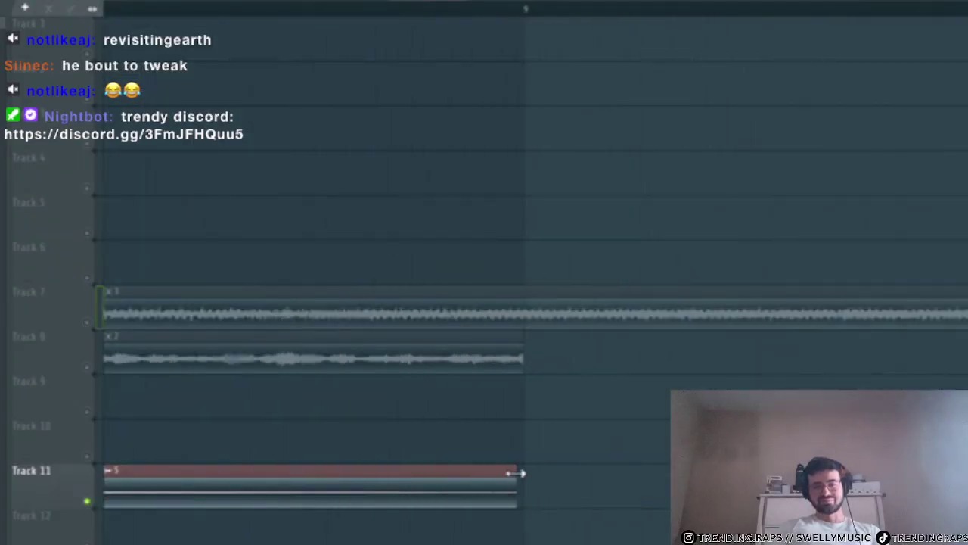
scroll(331, 441, "down", 4)
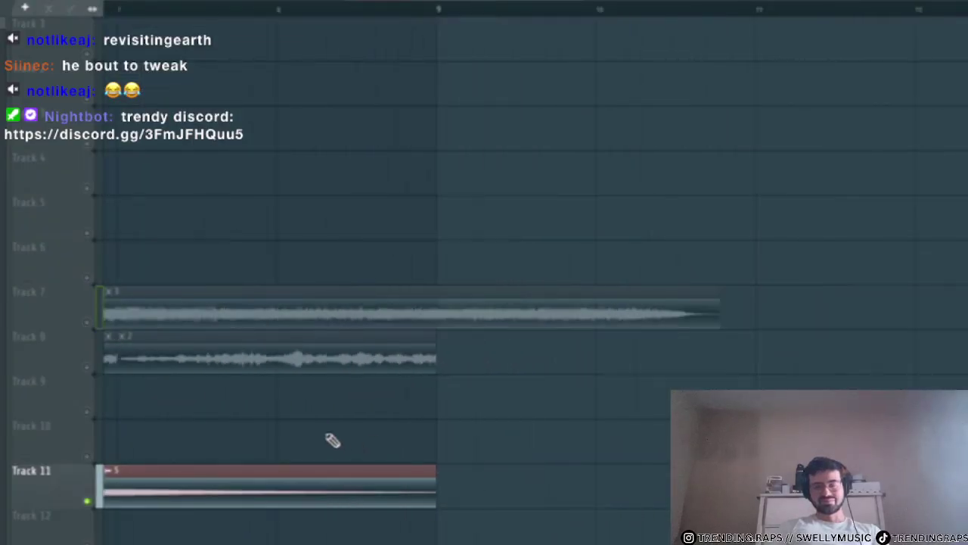
key("space")
scroll(604, 486, "up", 4)
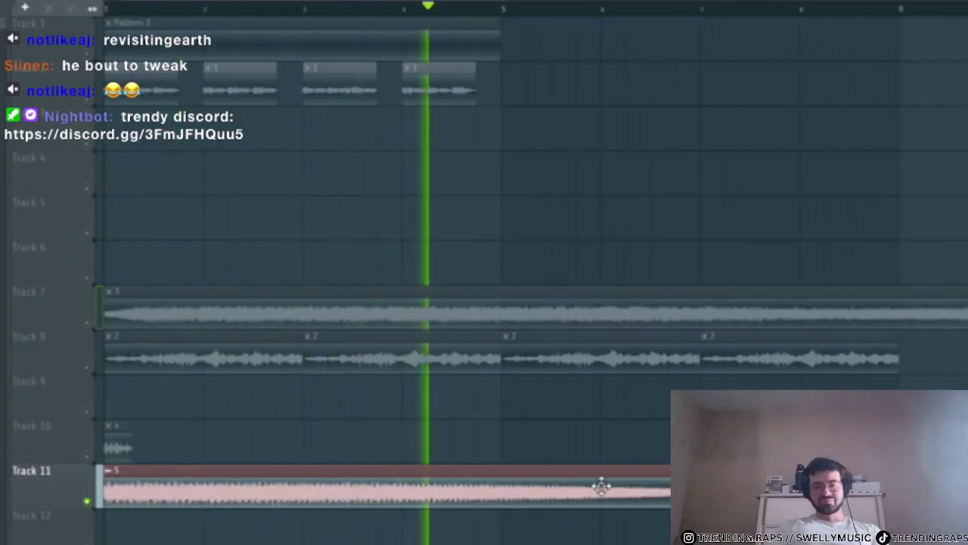
key("space")
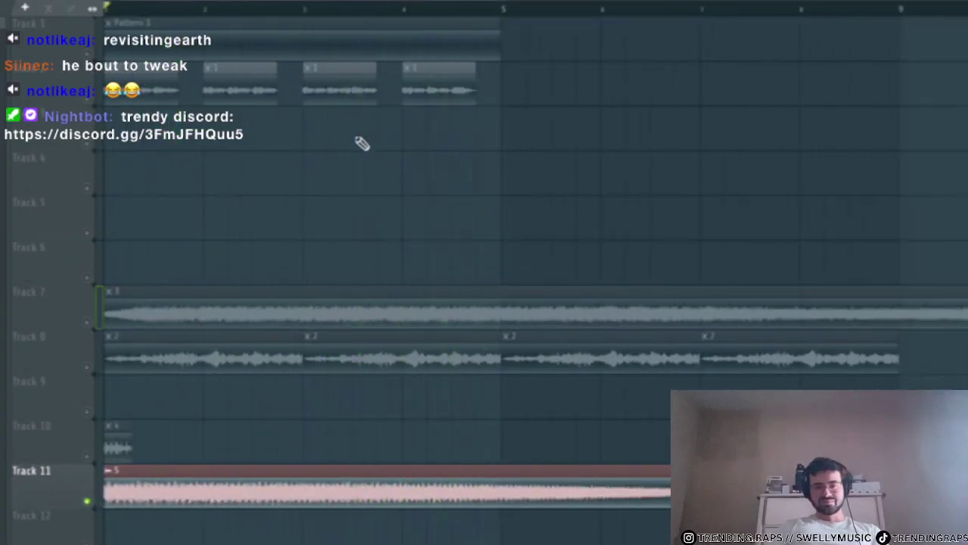
- Slice clip 5 at bar 5 and delete the part after the cut
scroll(475, 272, "up", 1)
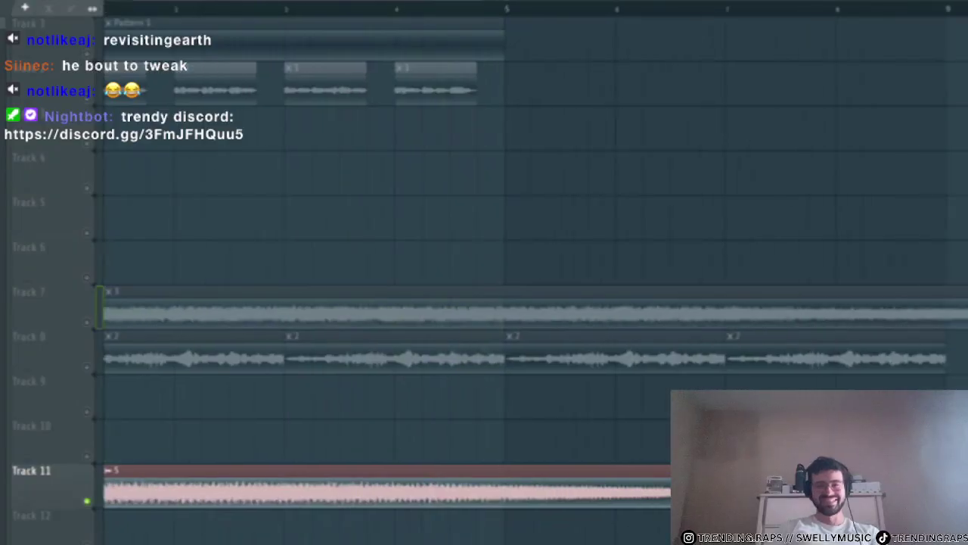
scroll(605, 303, "up", 2)
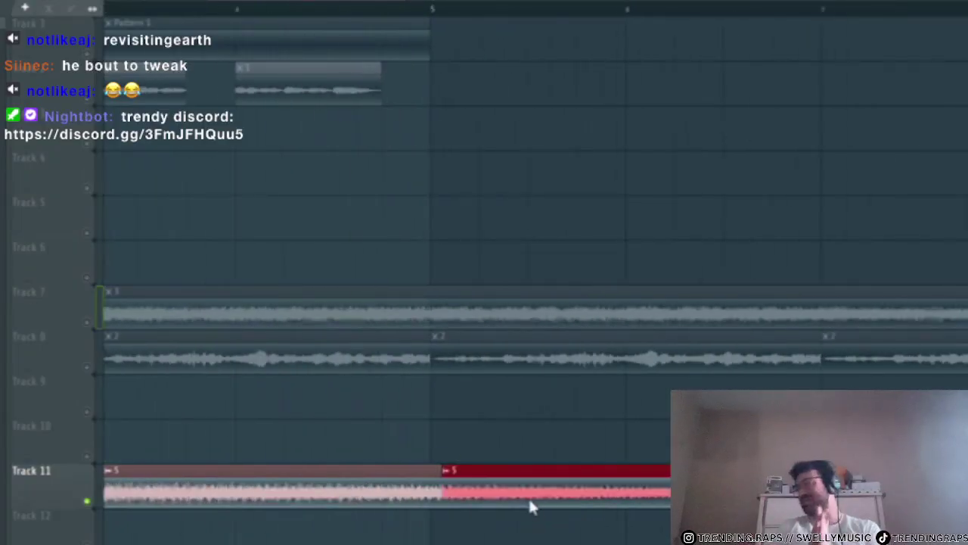
left_click(416, 497)
key("ctrl+z")
left_click_drag(436, 455, 445, 521)
right_click(474, 488)
scroll(486, 500, "down", 5)
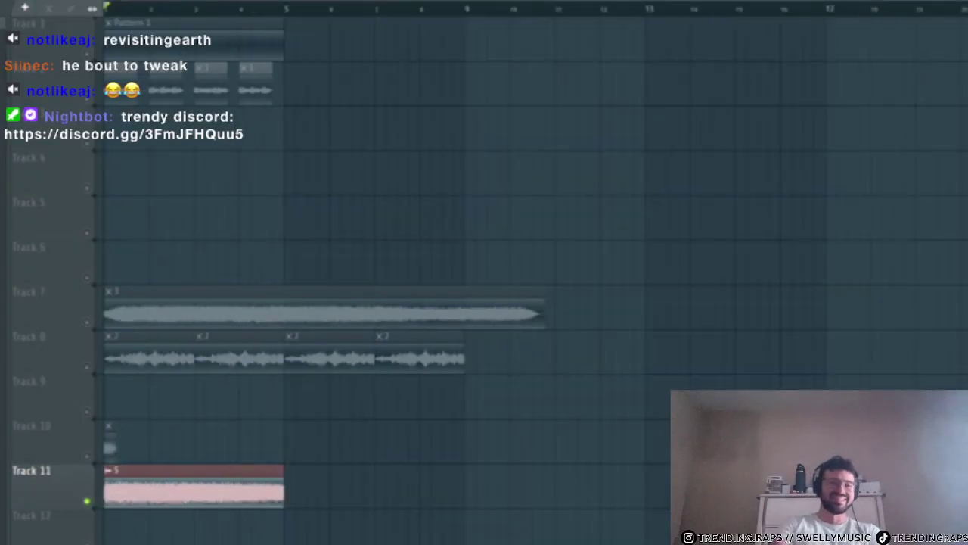
scroll(66, 192, "up", 3)
- Solo Track 8, listen to the clip 2 loop and check its mixer routing in the audio clip settings
right_click(88, 367)
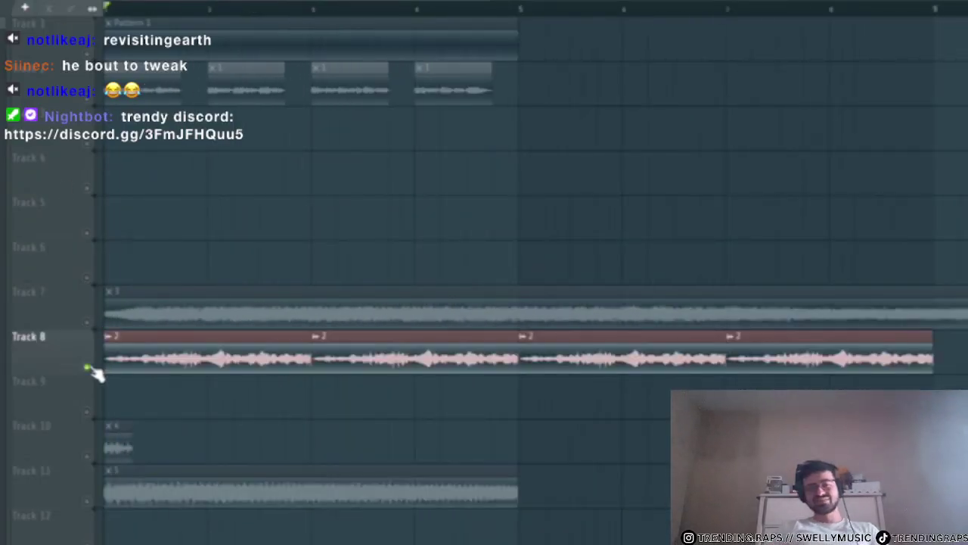
key("space")
double_click(146, 361)
left_click(809, 119)
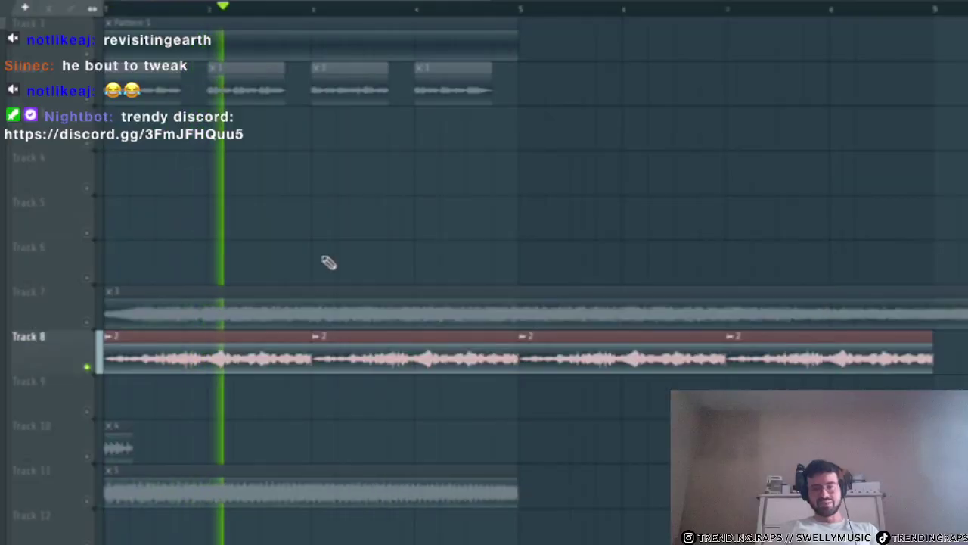
double_click(121, 361)
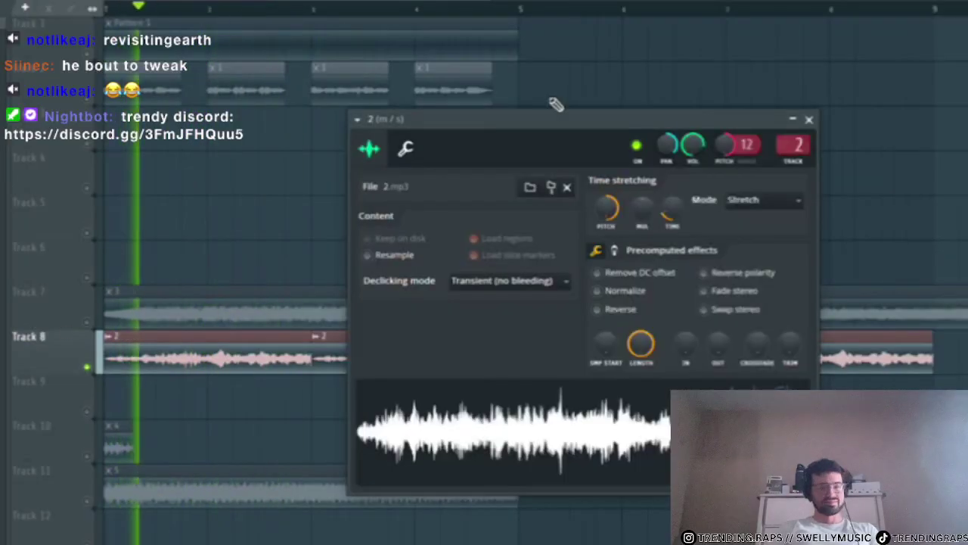
left_click(809, 119)
key("space")
- Add Fruity Convolver to clip 2's mixer track and load the Blur White preset
key("F9")
left_click(960, 234)
mouse_move(960, 255)
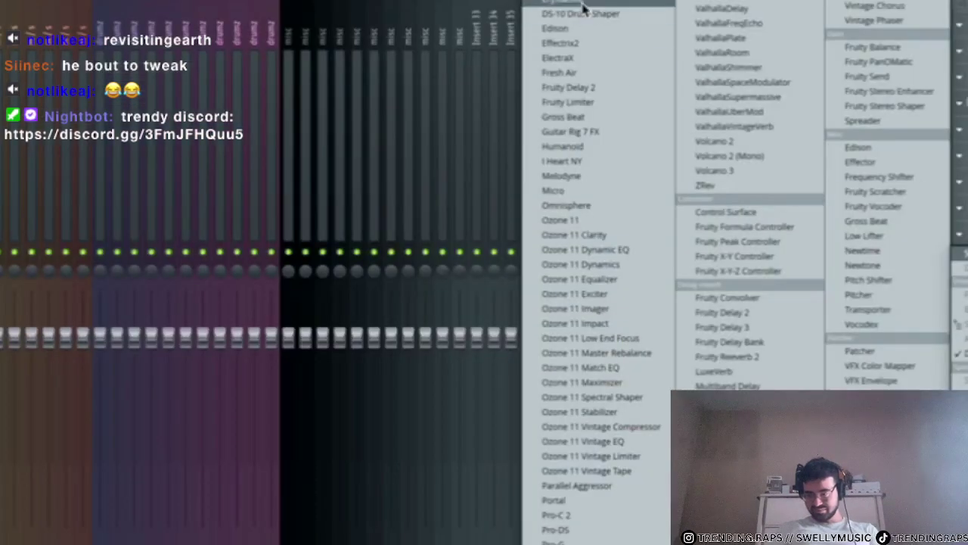
left_click(870, 484)
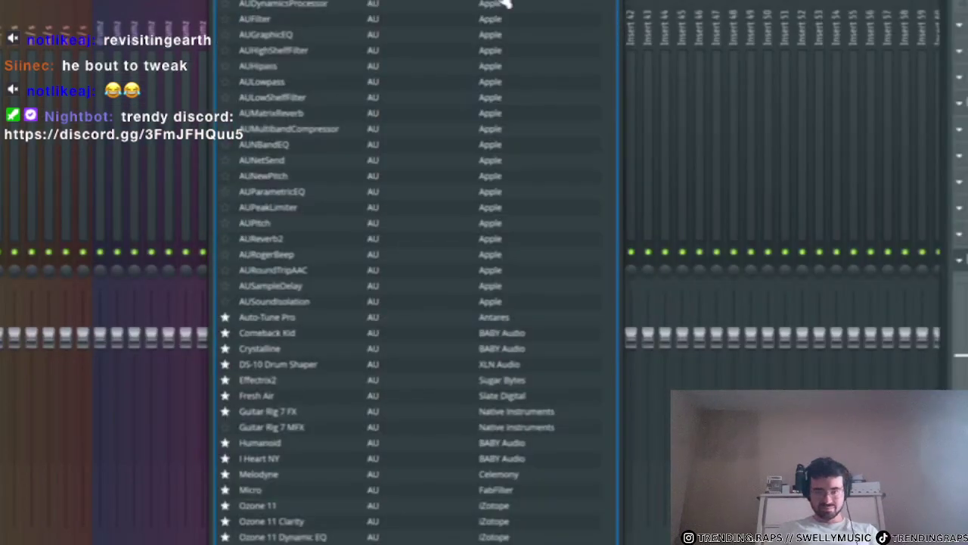
scroll(503, 6, "down", 15)
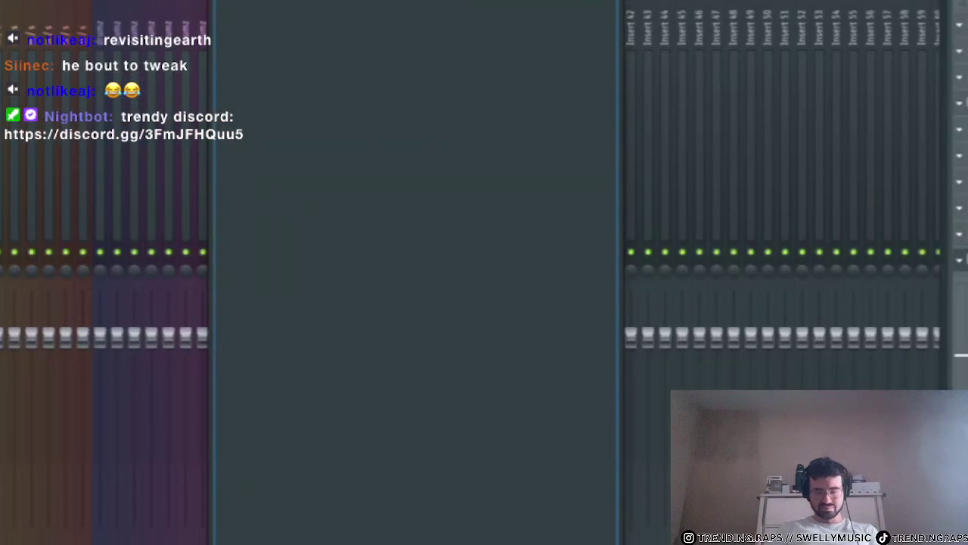
key("Return")
left_click(365, 42)
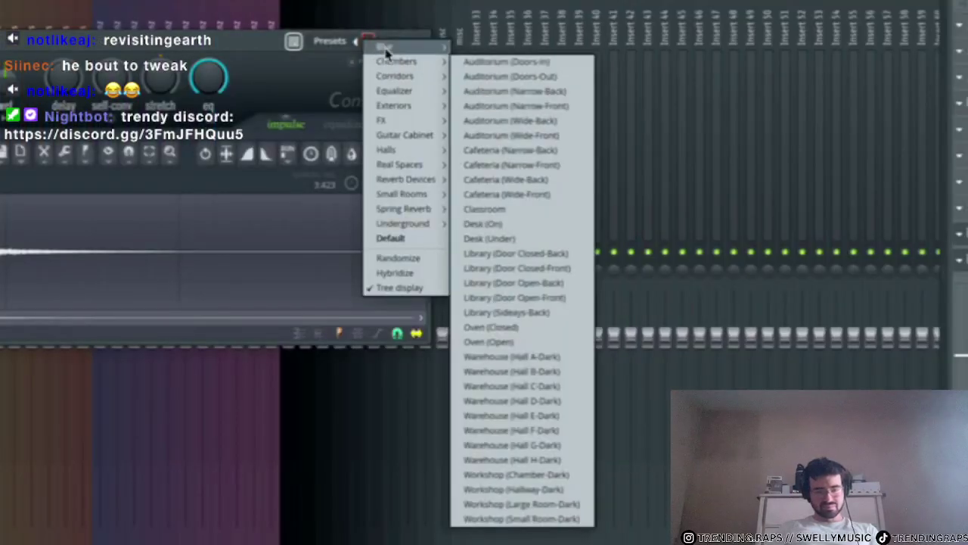
mouse_move(424, 45)
left_click(496, 61)
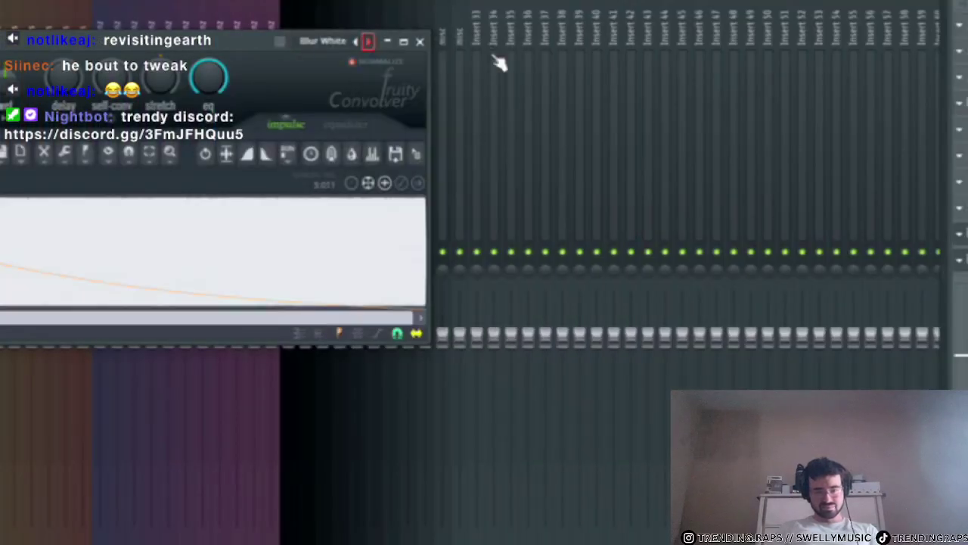
left_click(420, 42)
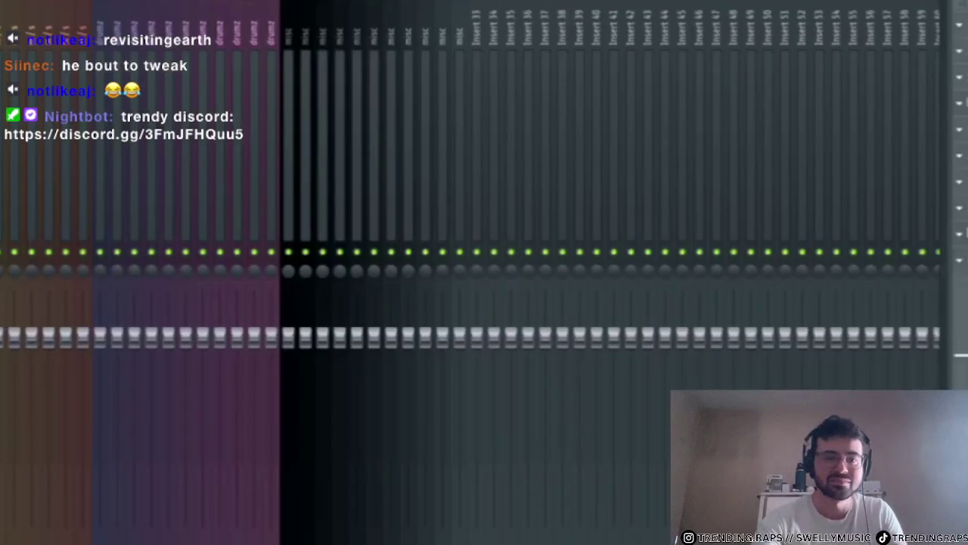
- Try FabFilter Pro-Q on the same mixer track with a narrow boost around 450 Hz
left_click(959, 260)
mouse_move(961, 280)
left_click(556, 544)
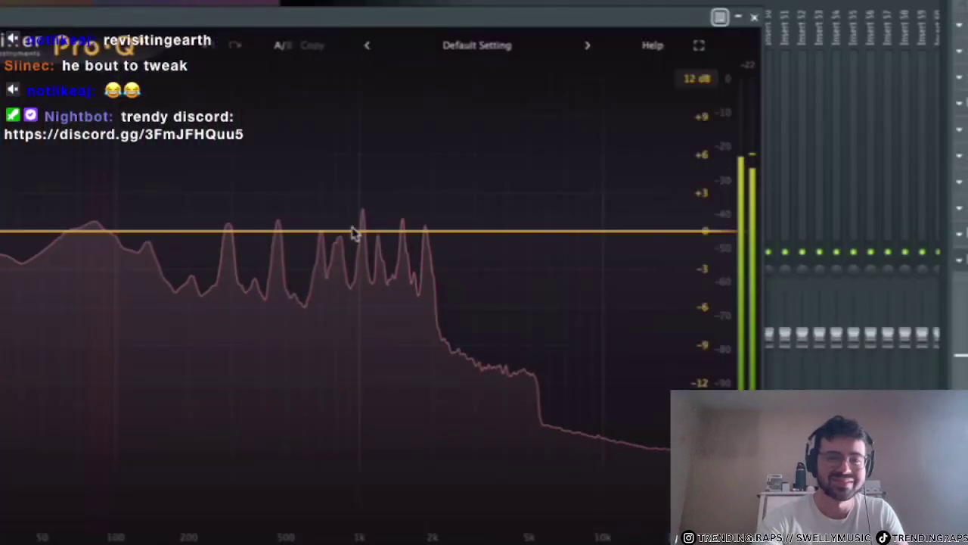
scroll(368, 181, "up", 5)
left_click_drag(370, 230, 281, 1)
scroll(368, 183, "up", 5)
left_click(331, 77)
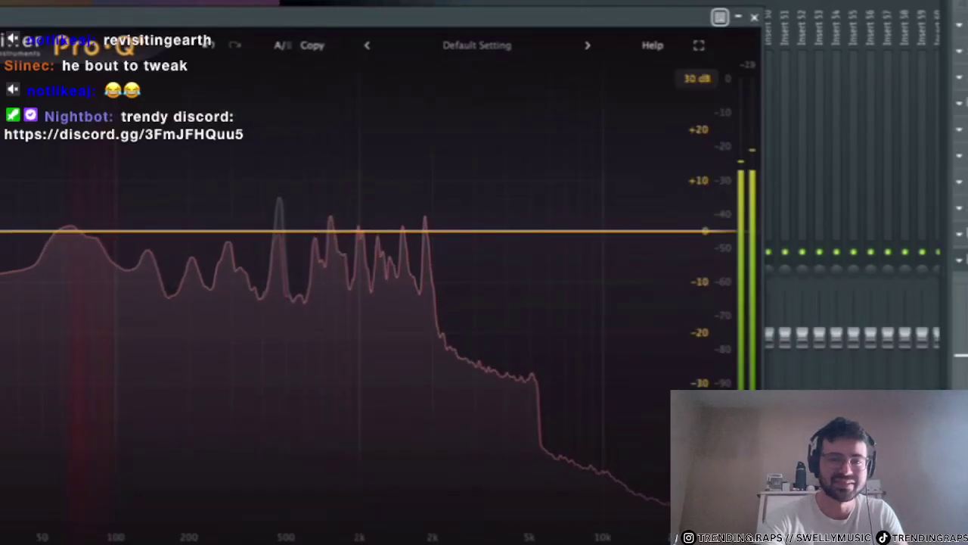
left_click(960, 261)
left_click(961, 293)
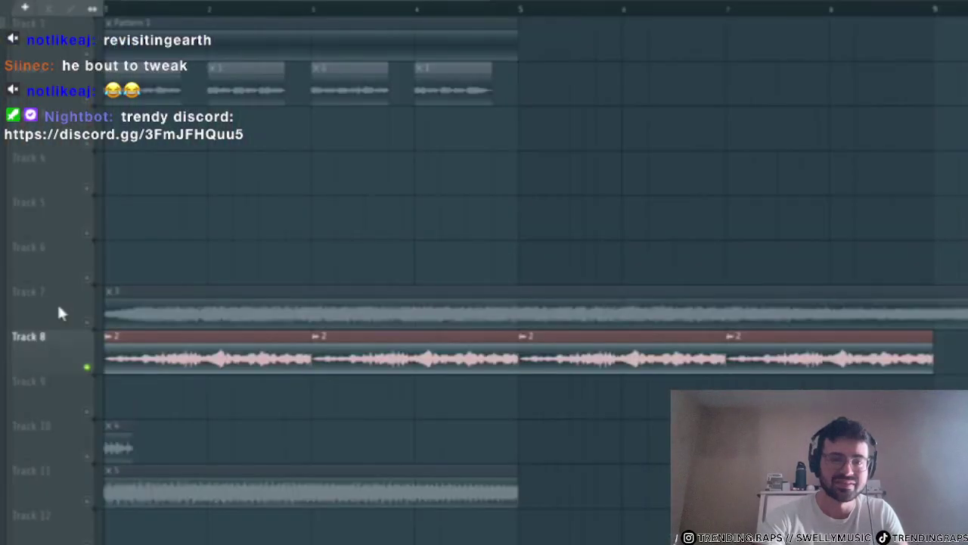
- Replay clip 2 on Track 8 with its audio clip settings open, and close them
double_click(199, 361)
key("space")
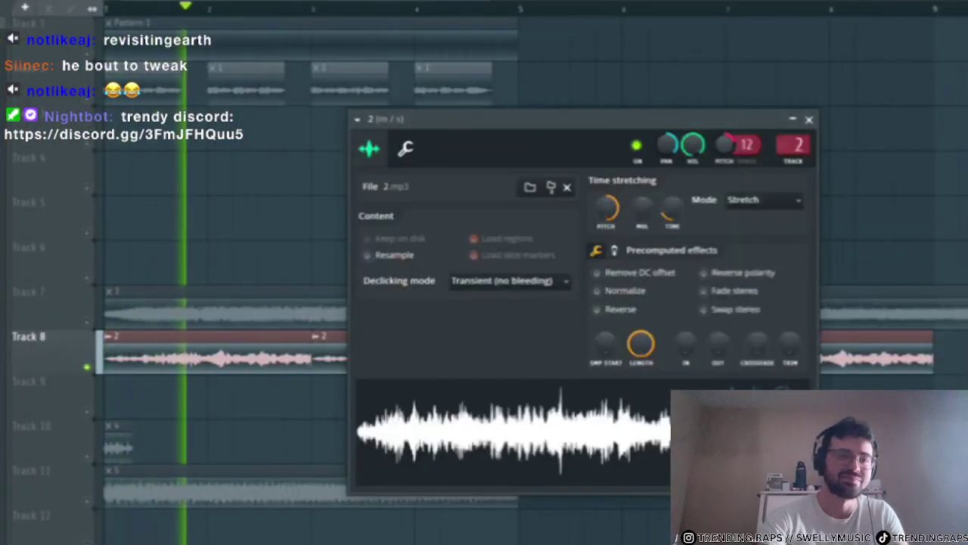
left_click(809, 120)
key("space")
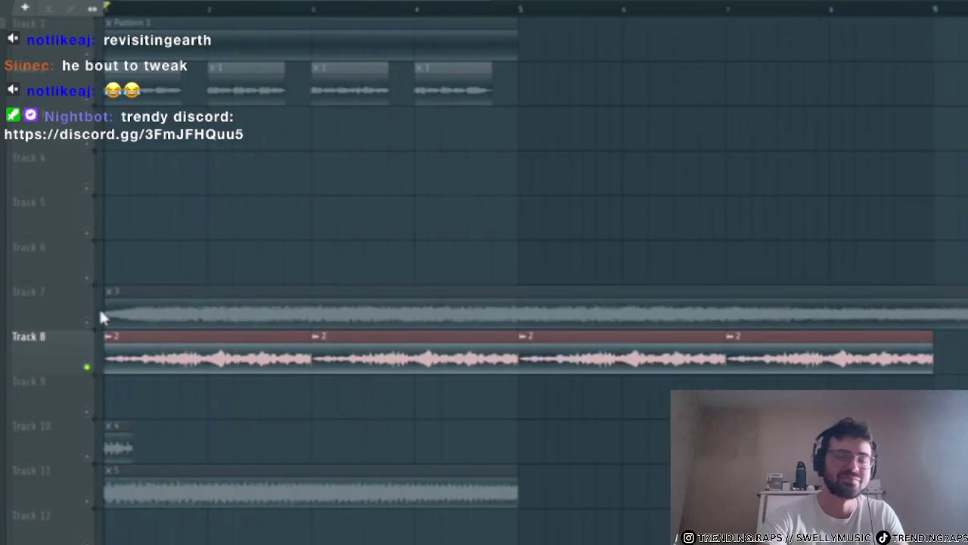
- Solo Track 2, check clip 1's audio clip settings and add FabFilter Pro-Q to its mixer track
left_click(97, 94)
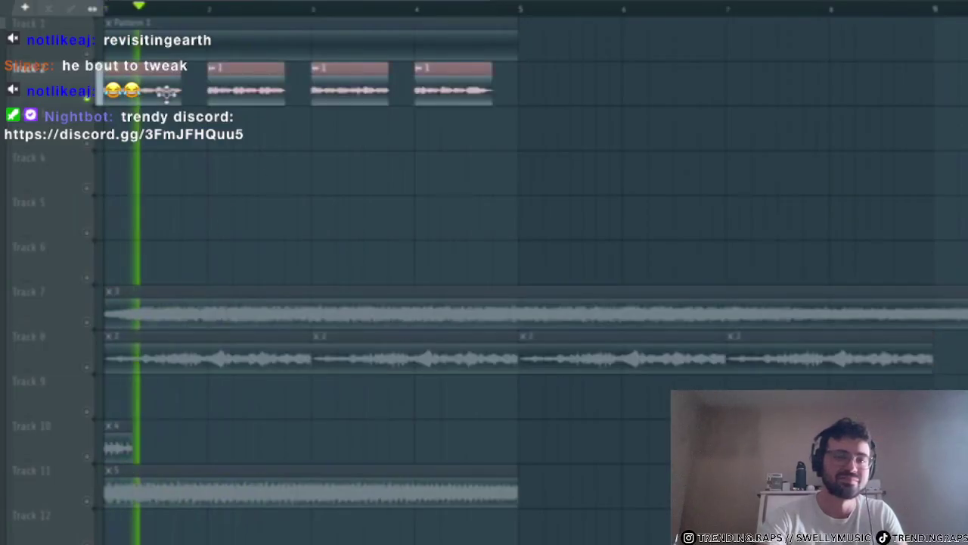
double_click(167, 92)
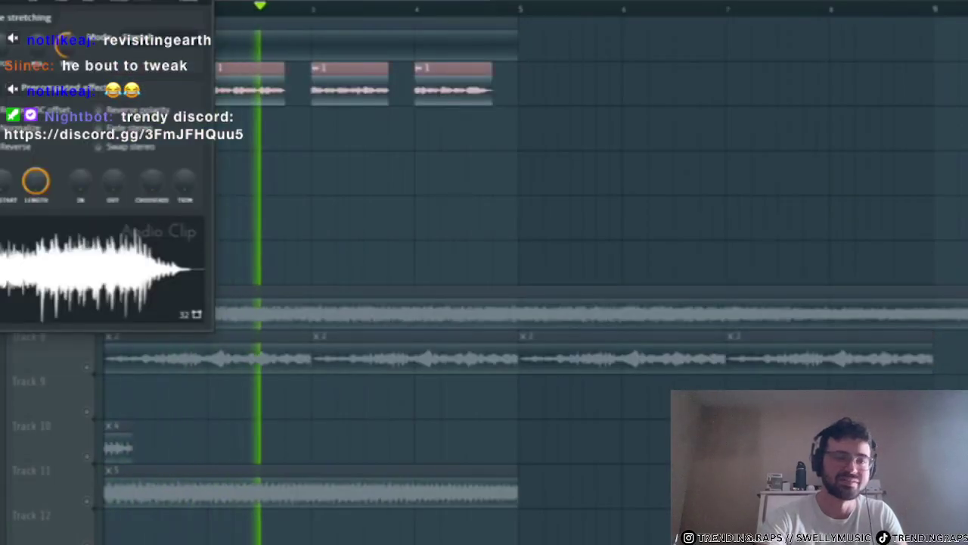
key("Escape")
key("F9")
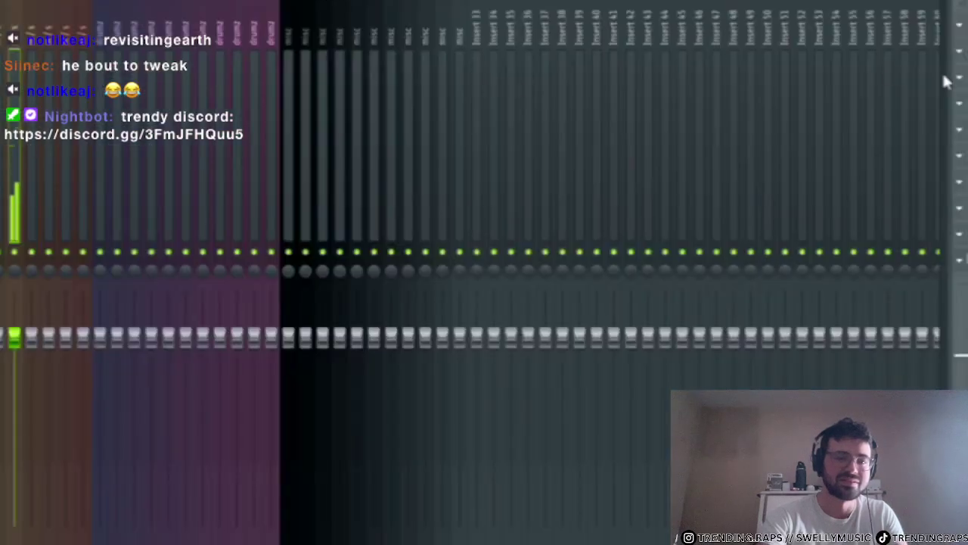
left_click(966, 259)
left_click(959, 260)
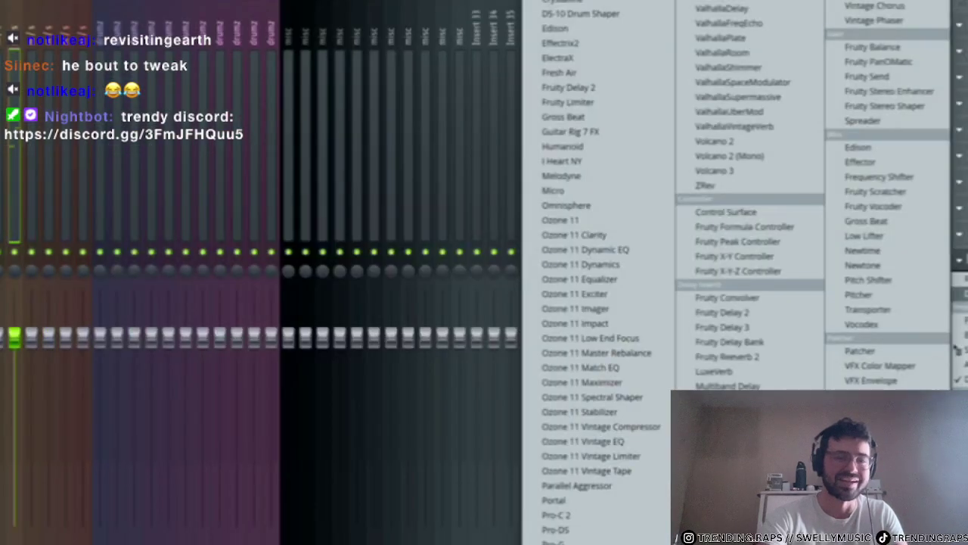
left_click(959, 208)
mouse_move(961, 227)
left_click(556, 543)
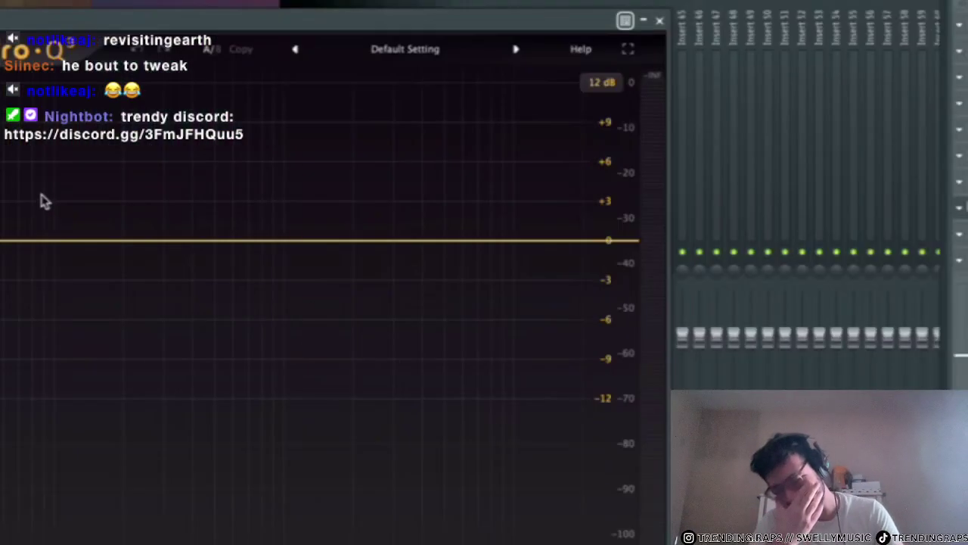
- Add an EQ band near 99 Hz, make it dynamic and pull its range down to about -9 dB
left_click(53, 245)
right_click(96, 307)
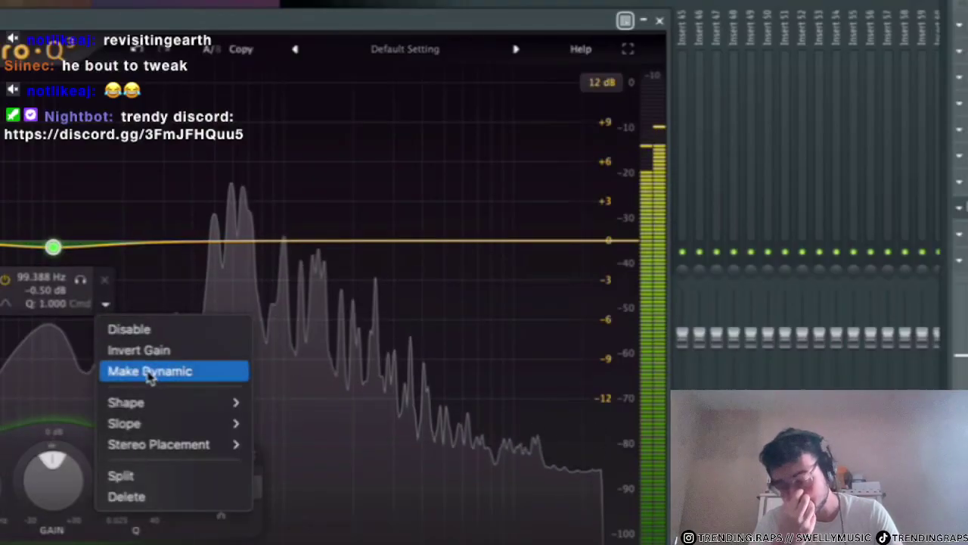
left_click(147, 371)
left_click_drag(67, 275, 65, 359)
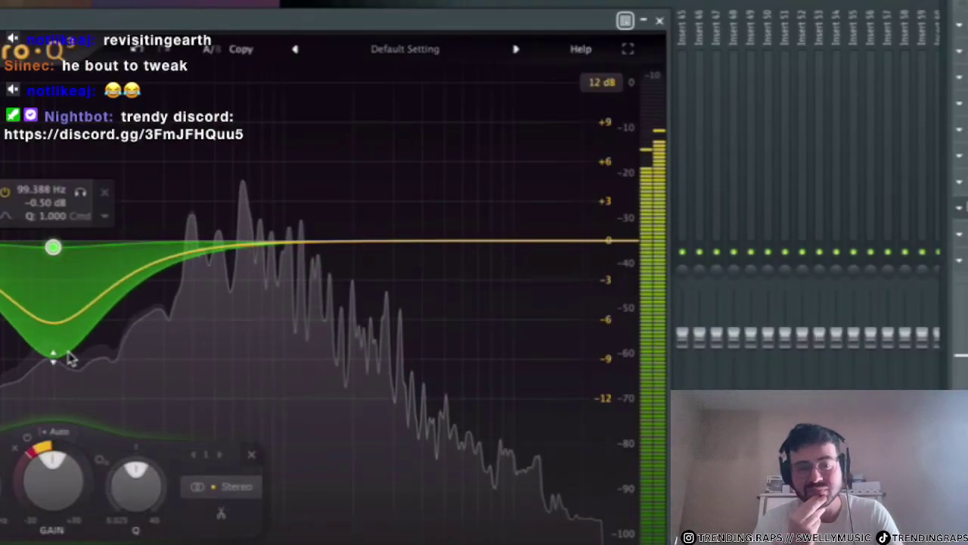
left_click(499, 241)
left_click(450, 297)
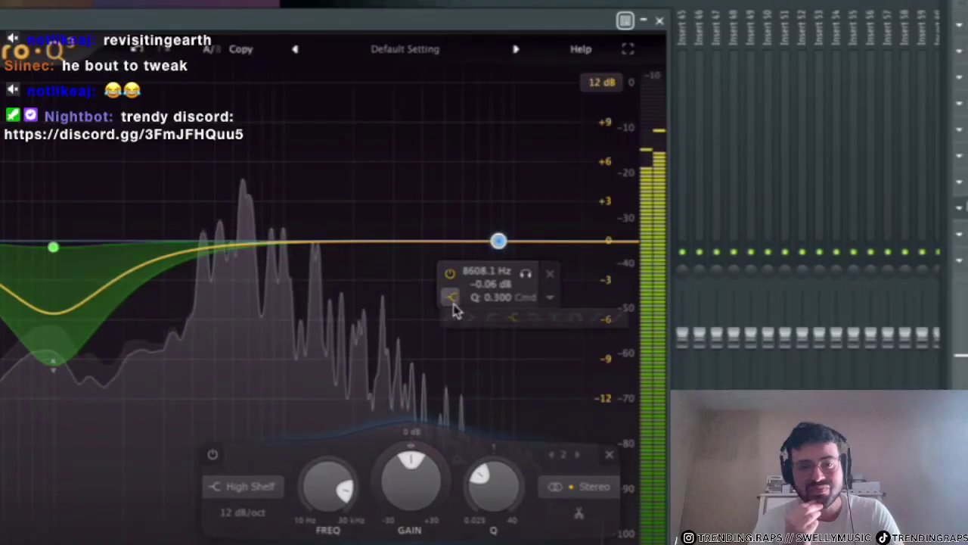
left_click(492, 319)
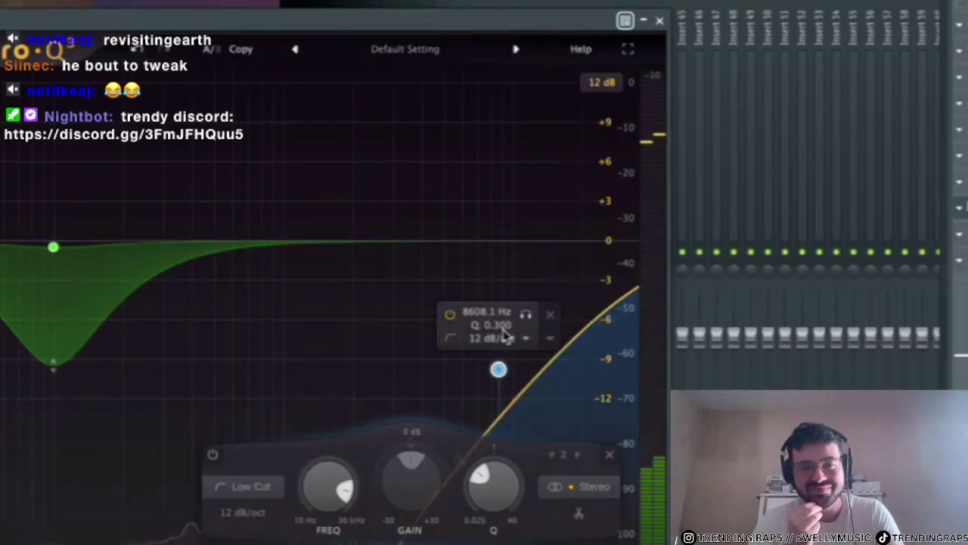
left_click(550, 317)
left_click(536, 245)
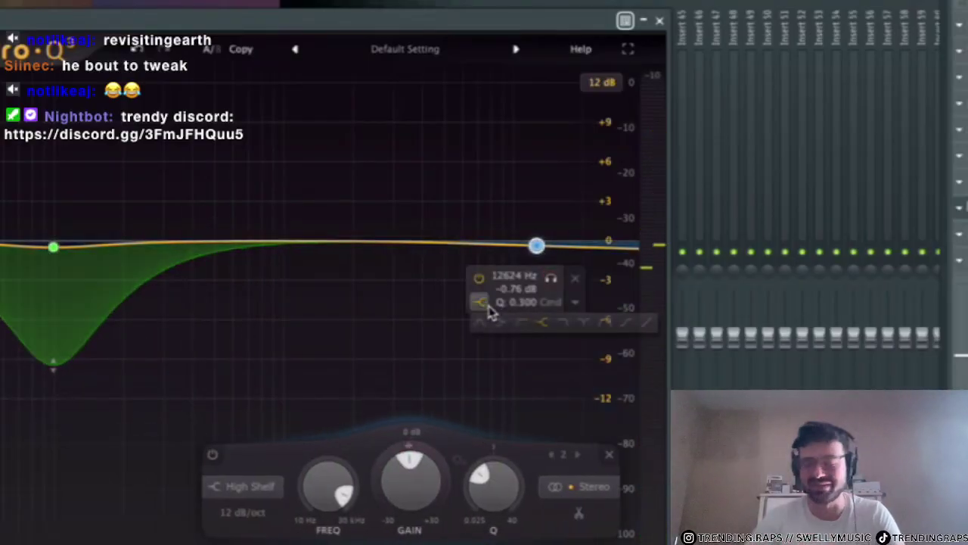
left_click(511, 326)
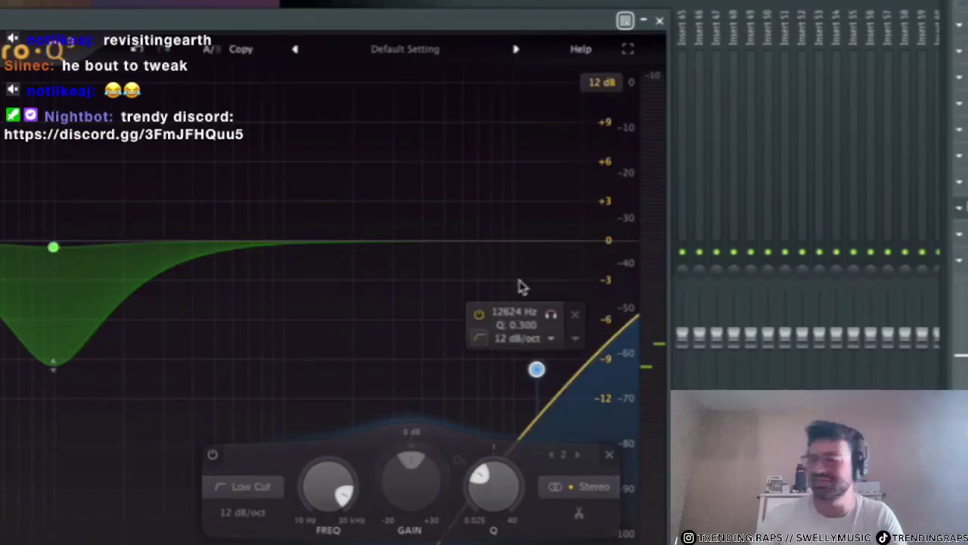
left_click(575, 318)
- Add a high shelf boost of about 4.6 dB at about 2130 Hz with a Q of about 0.82, and close the EQ
left_click_drag(549, 246, 360, 221)
scroll(433, 207, "up", 5)
scroll(437, 212, "down", 2)
key("space")
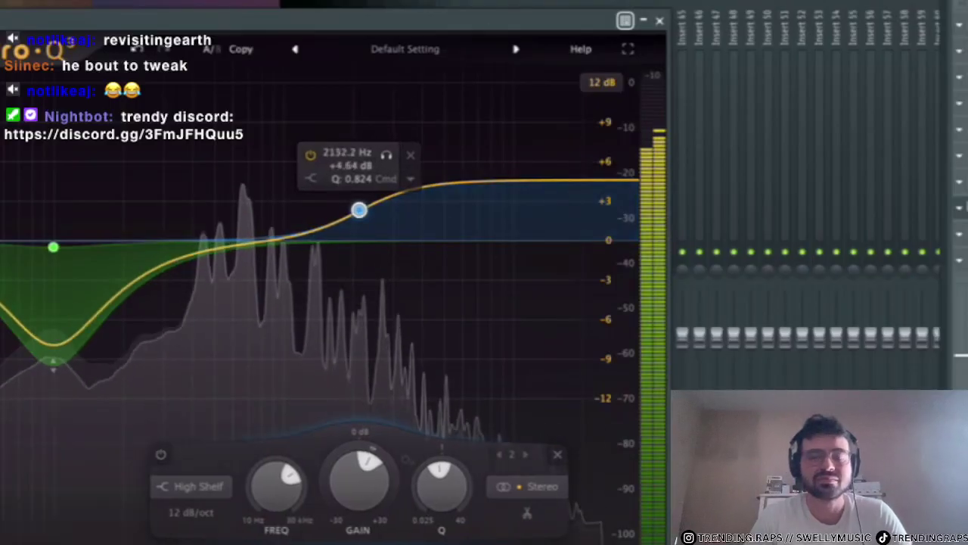
key("F9")
left_click(661, 22)
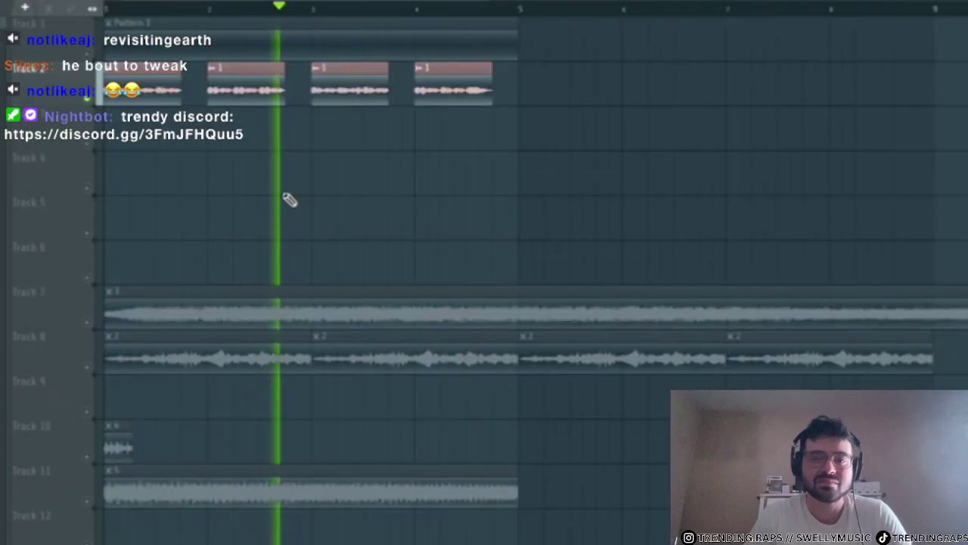
- Solo Track 7 and try shifting the start of clip 3, undoing the last change
right_click(88, 323)
scroll(69, 329, "up", 4)
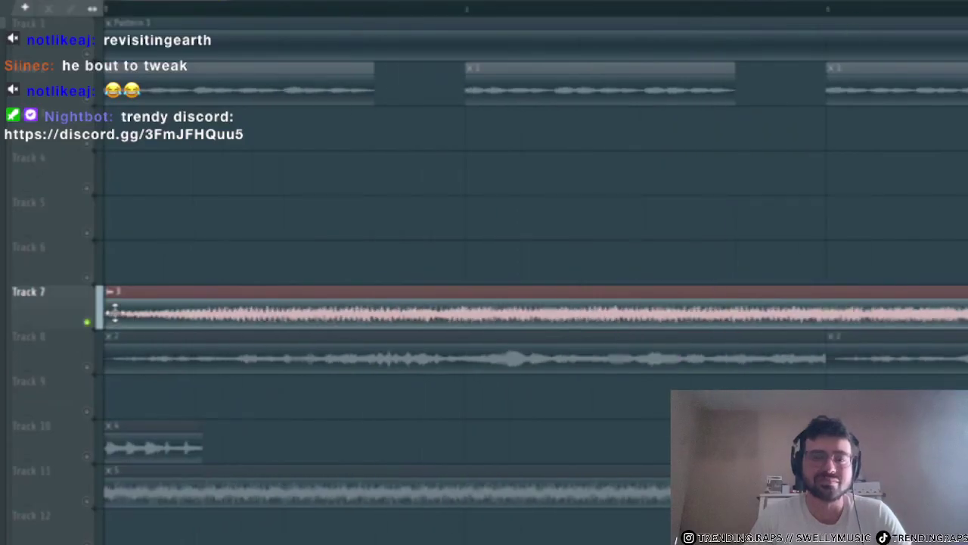
left_click_drag(114, 313, 219, 330)
key("space")
key("ctrl+z")
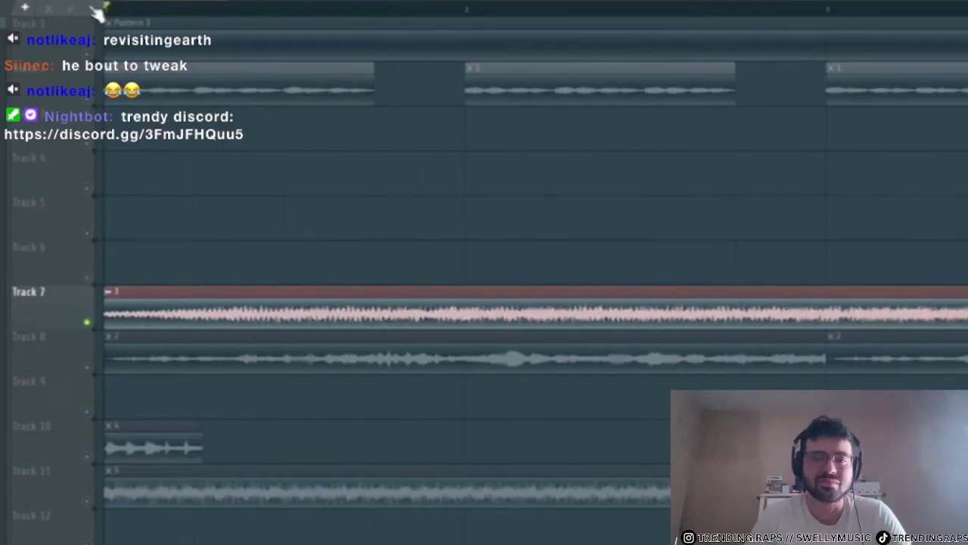
- Route clip 3 to mixer track 10 in its audio clip settings and close them
scroll(100, 326, "down", 5)
scroll(190, 335, "down", 4)
scroll(114, 321, "up", 5)
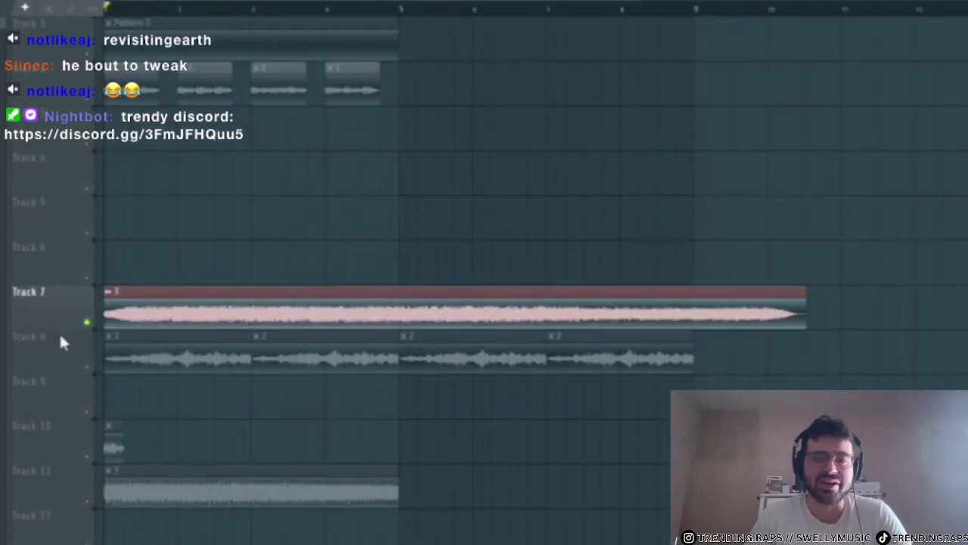
scroll(63, 342, "up", 4)
double_click(105, 318)
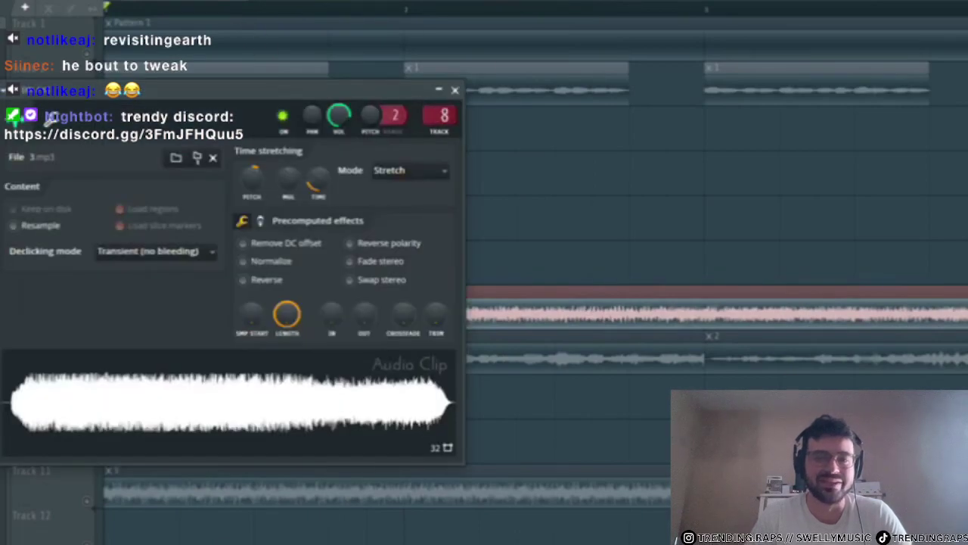
key("F9")
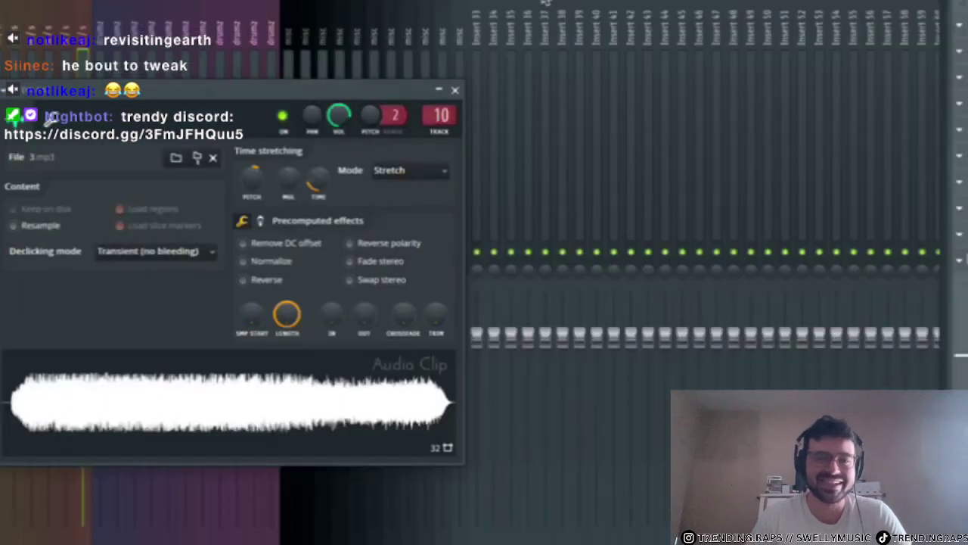
left_click(456, 89)
key("F9")
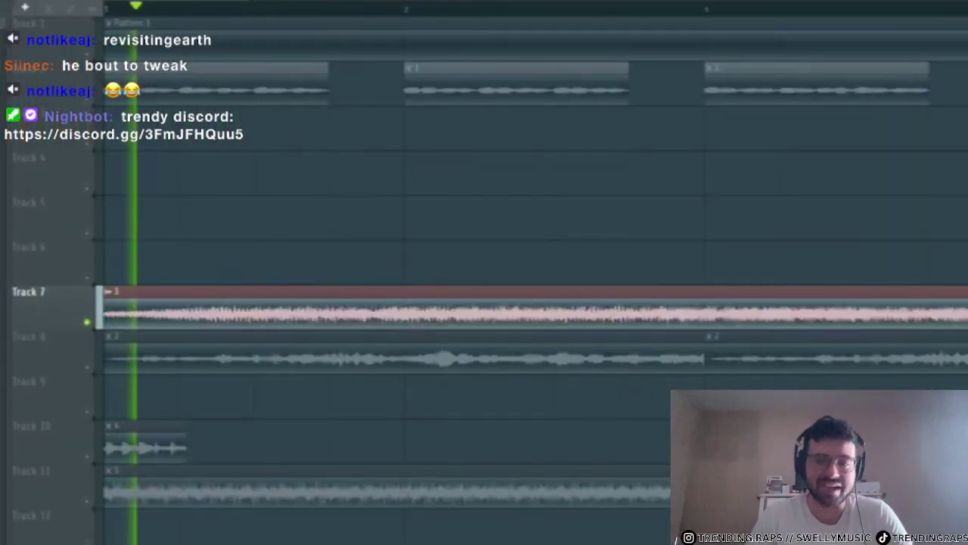
- Add Gross Beat to clip 3's mixer track and switch to another preset
key("F9")
left_click(955, 174)
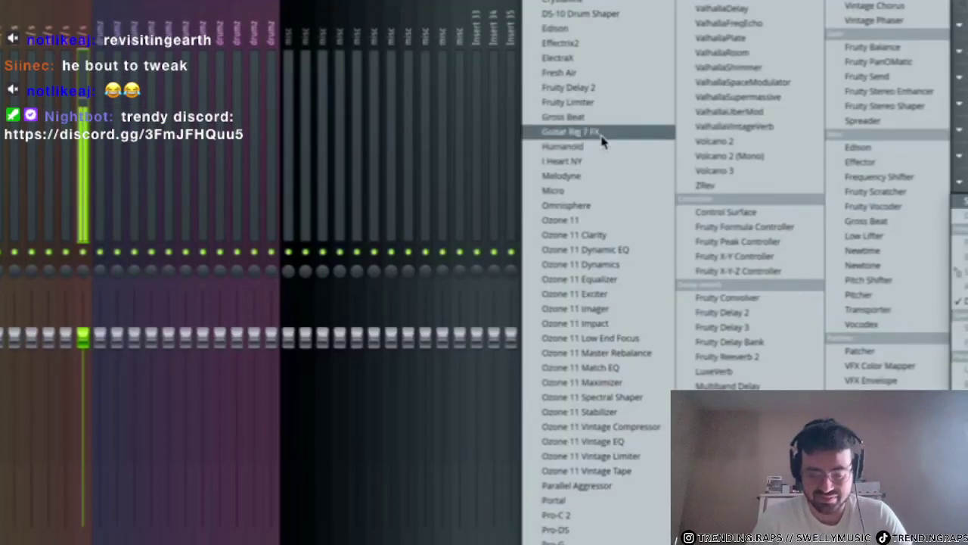
left_click(601, 133)
left_click(422, 2)
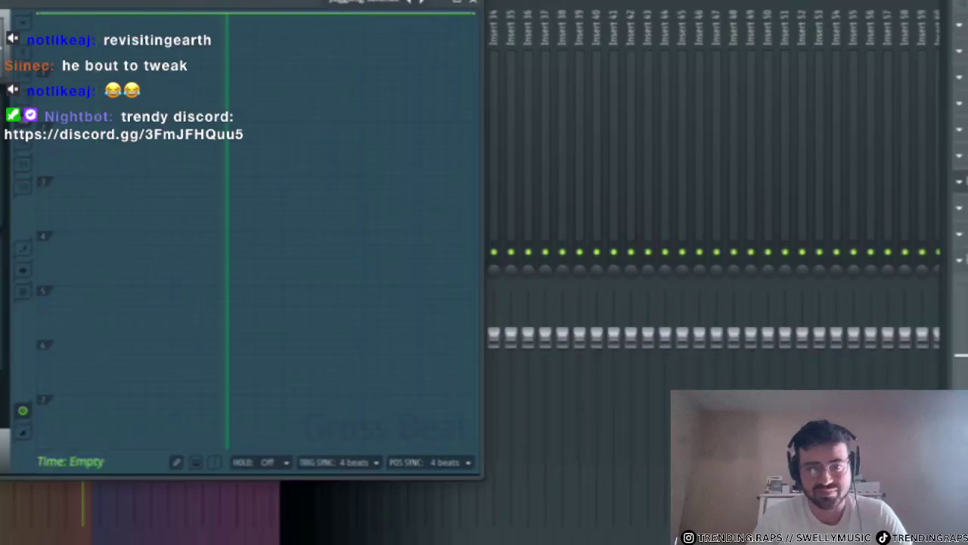
- Audition Gross Beat volume patterns including Frenchy, Katana and Progression, and settle on 1 Beat Gate
left_click(2, 302)
left_click(2, 317)
left_click(2, 302)
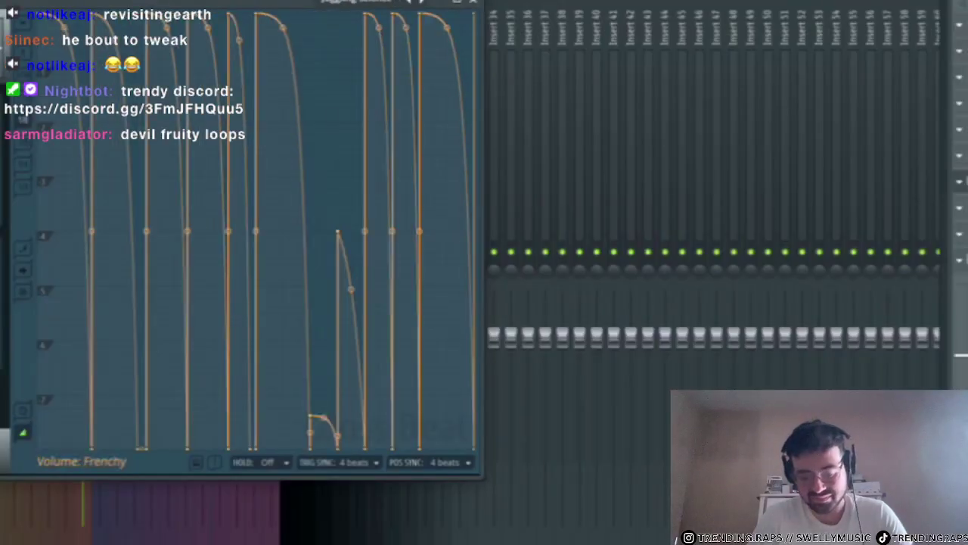
left_click(1, 318)
left_click(415, 6)
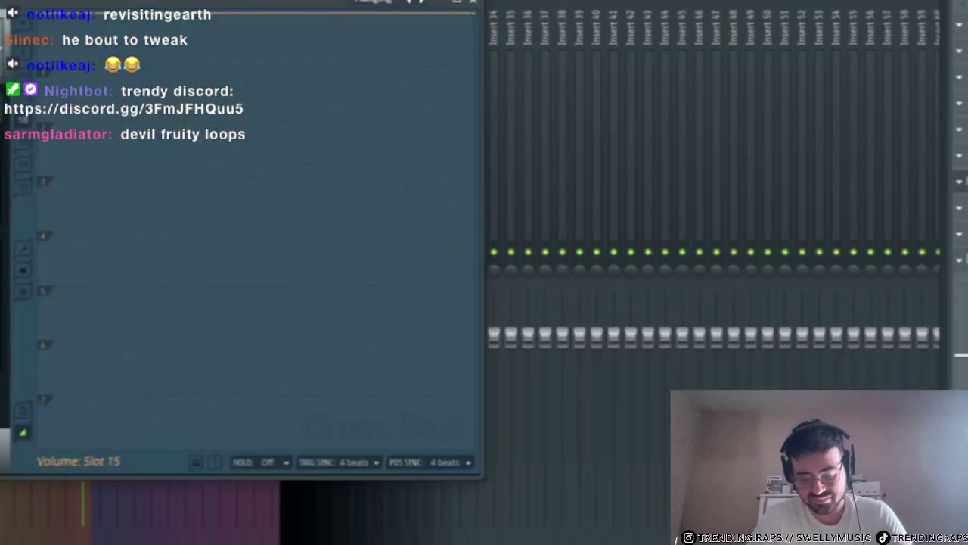
left_click(4, 317)
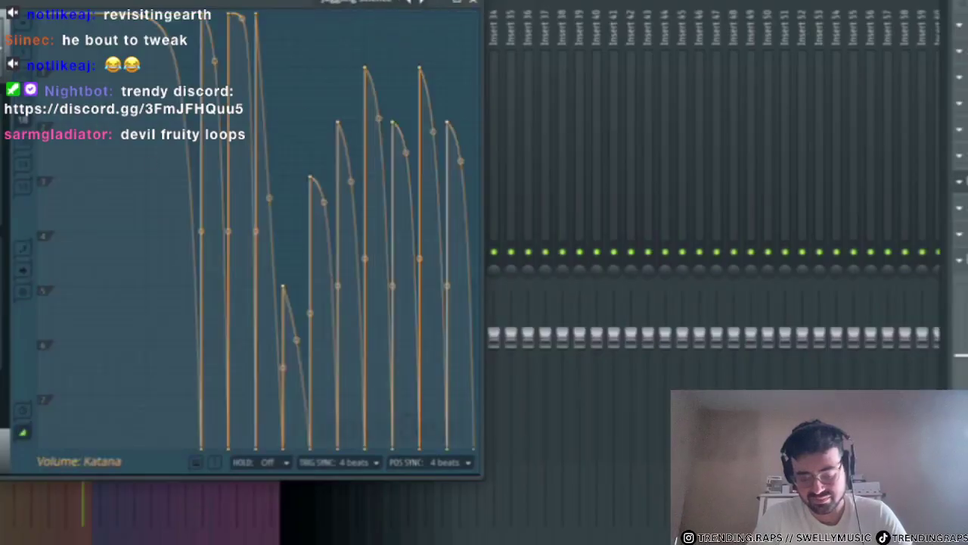
left_click(3, 333)
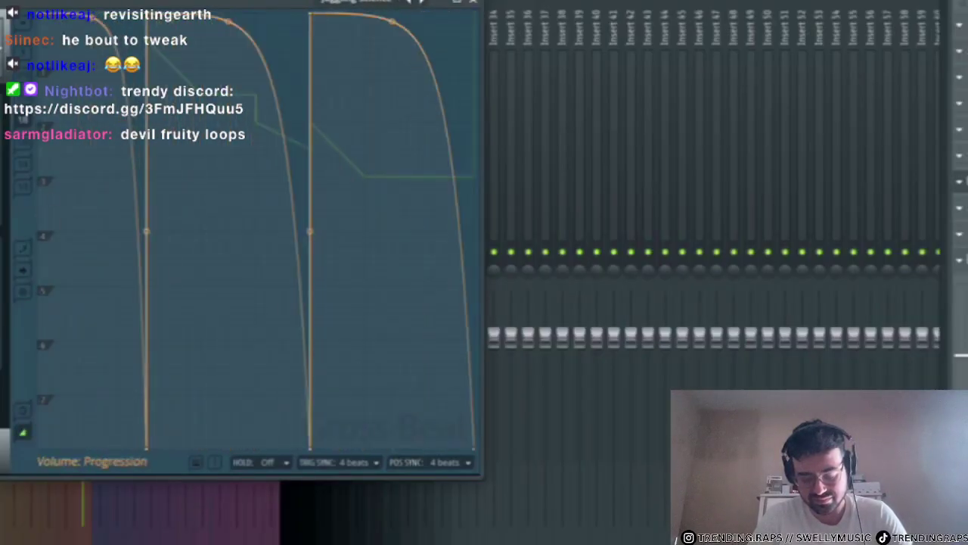
left_click(3, 98)
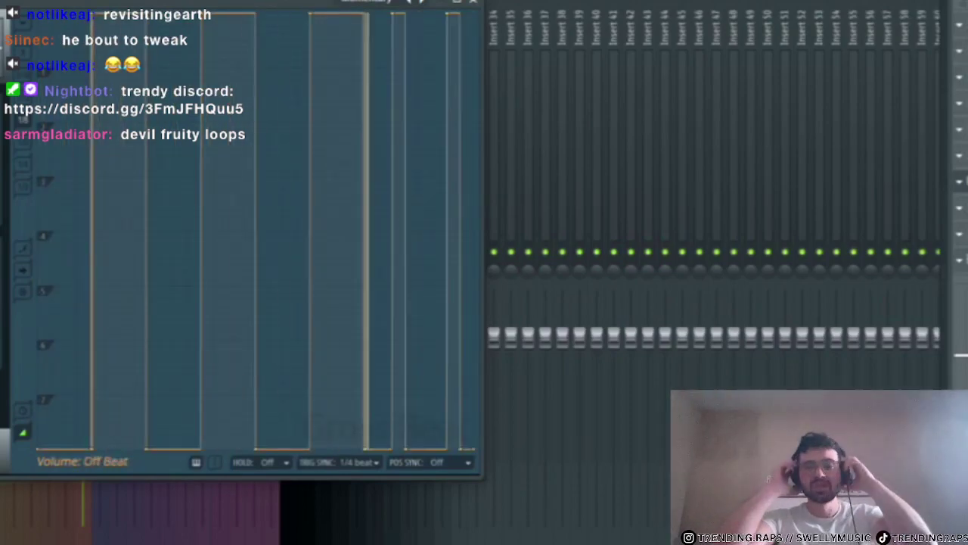
- Add ValhallaVintageVerb to clip 3's mixer track with its default preset and close both effect windows
left_click(951, 76)
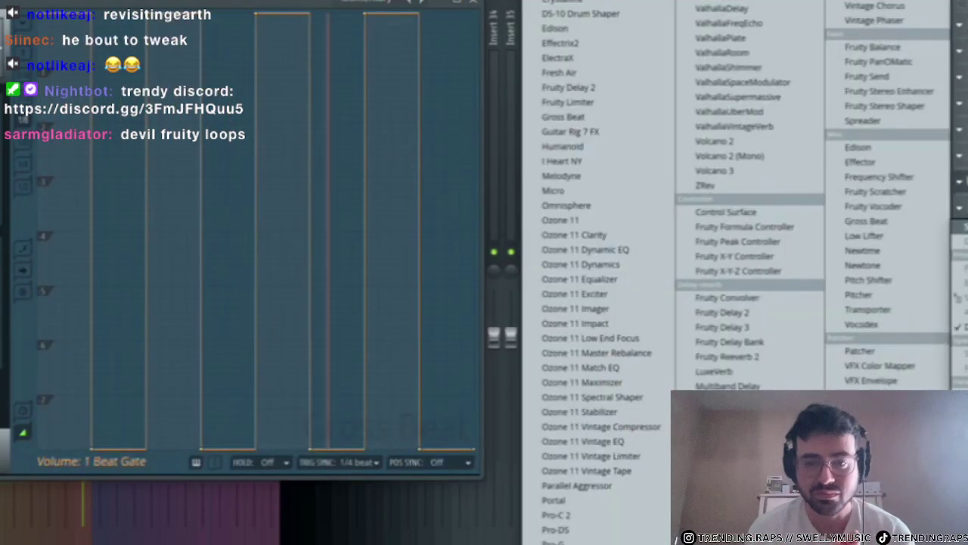
left_click(561, 3)
scroll(415, 272, "down", 15)
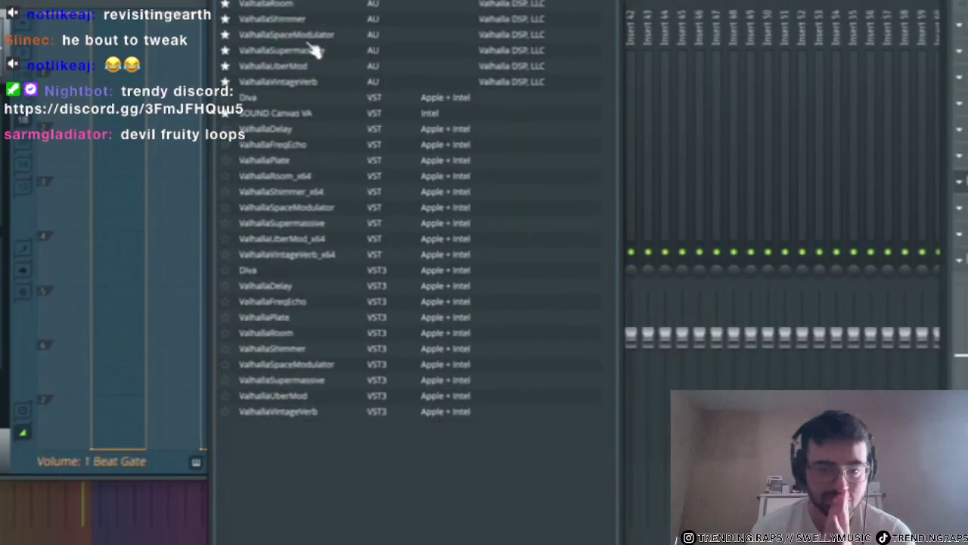
double_click(314, 81)
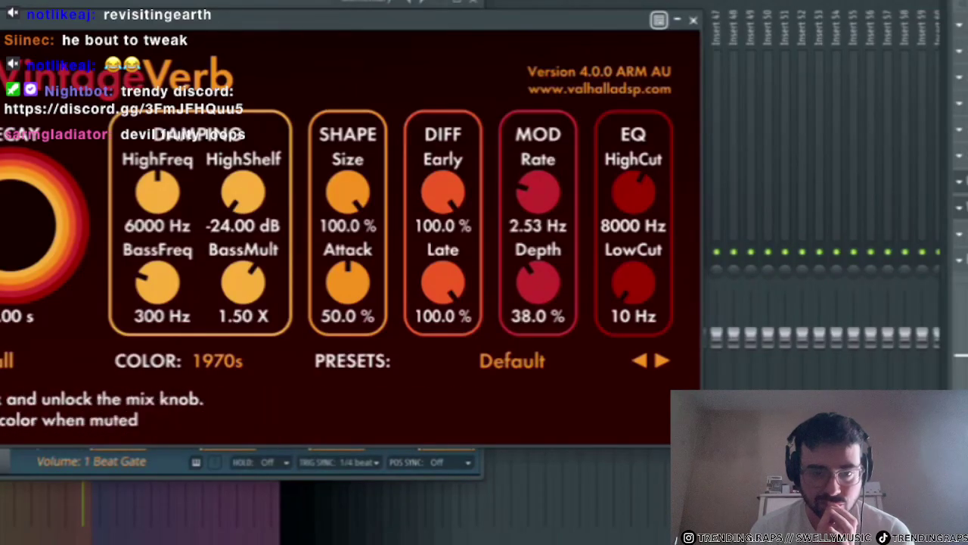
key("F9")
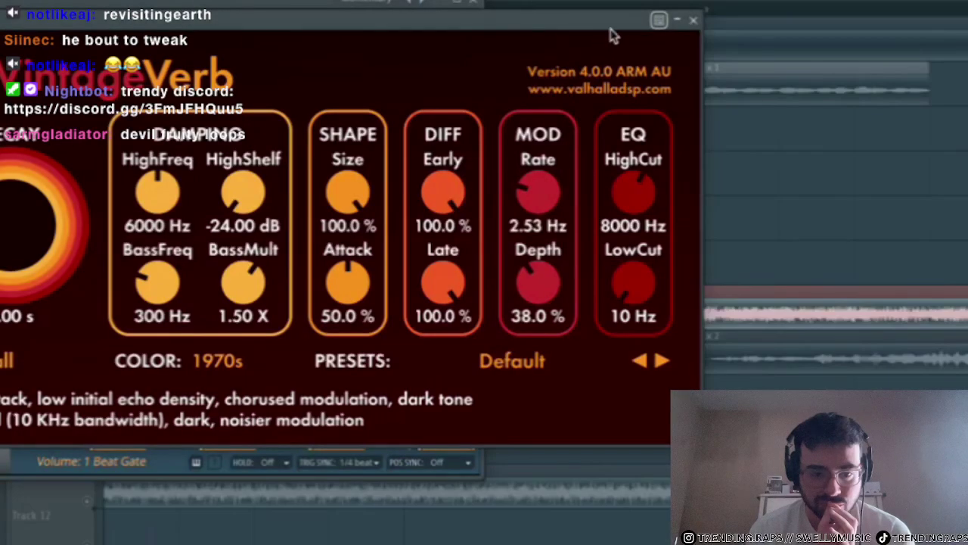
left_click(696, 20)
left_click(473, 4)
- Trim clip 3 on Track 7 to two bars, duplicate it directly after itself up to bar 5 and clear the selection
scroll(479, 179, "down", 4)
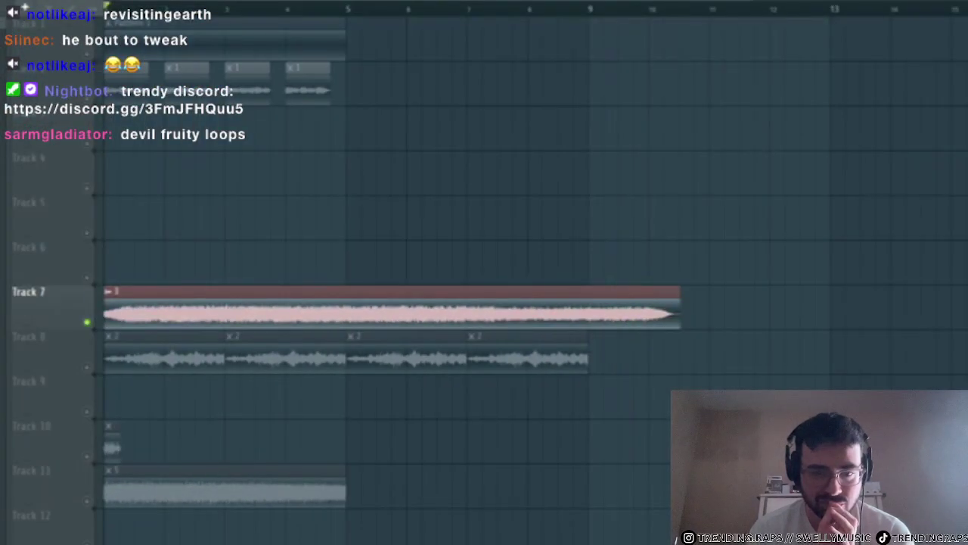
left_click_drag(242, 320, 253, 334)
left_click_drag(249, 329, 217, 306, "ctrl")
key("ctrl+b")
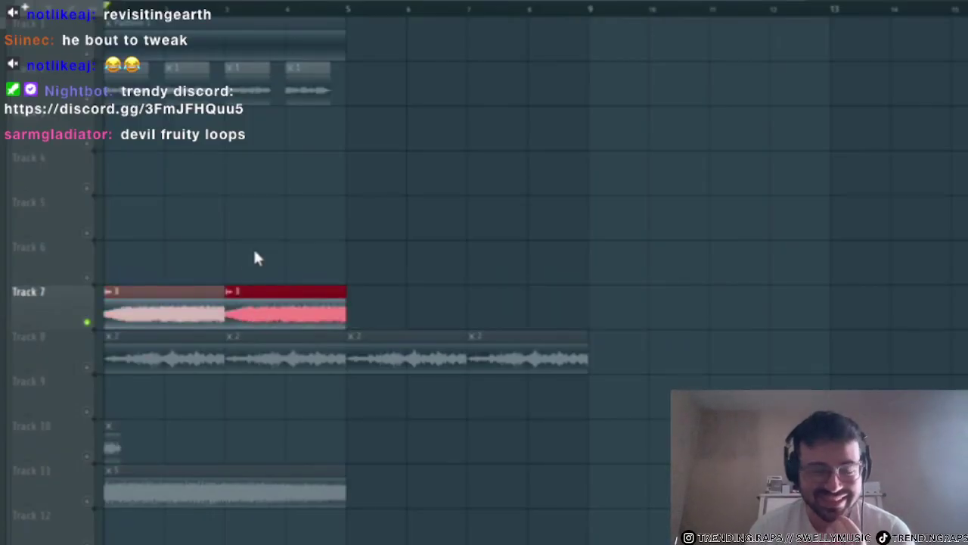
key("space")
key("ctrl+d")
- On clip 3's mixer track, load Parametric EQ 2's 20Hz + 18kHz cut preset and narrow the cuts to about 200 Hz and 2 kHz
key("F9")
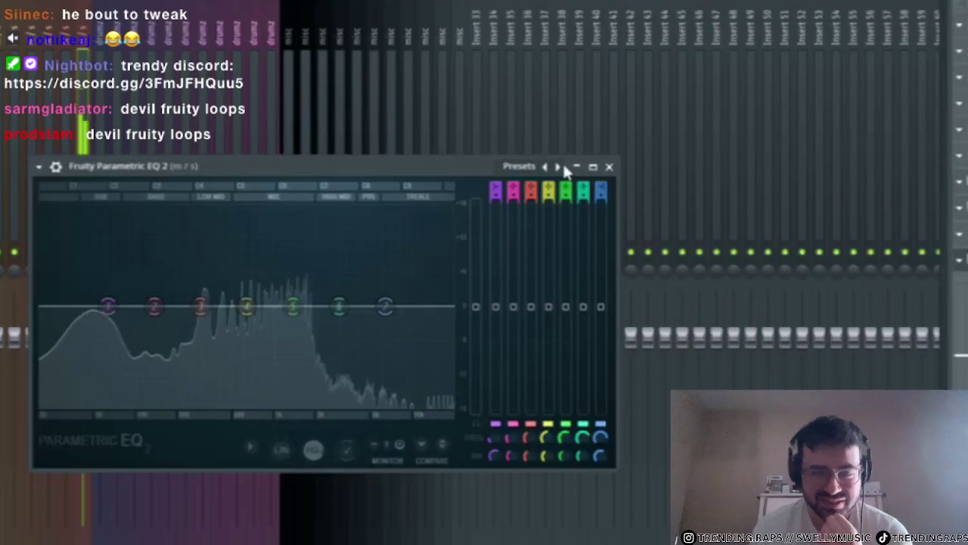
left_click(557, 166)
left_click_drag(45, 314, 189, 314)
left_click_drag(446, 308, 318, 307)
scroll(303, 315, "down", 3)
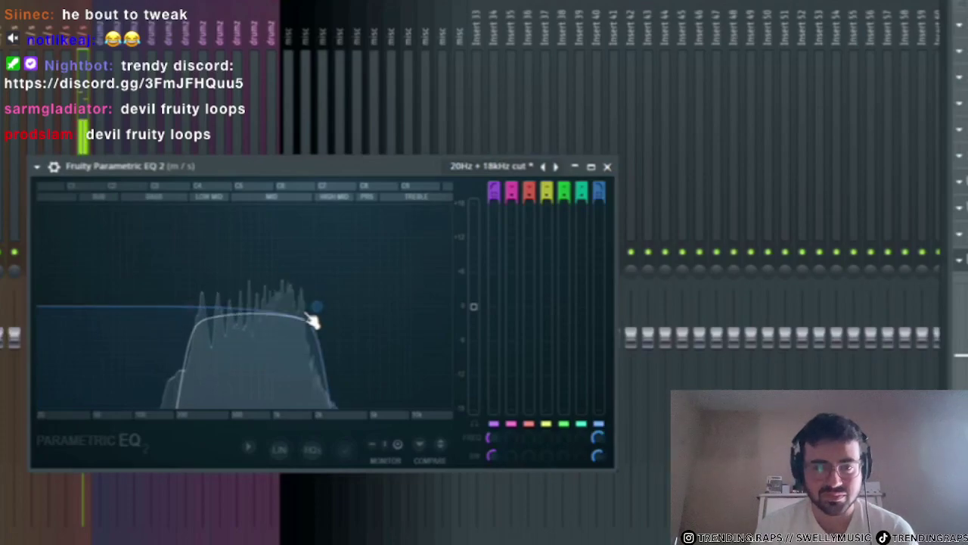
left_click(607, 166)
key("F9")
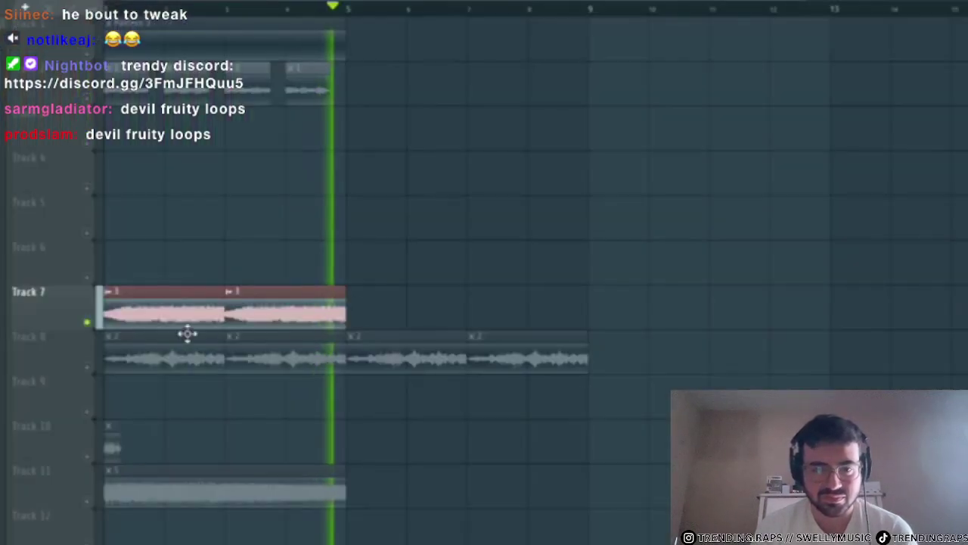
- Check clip 3's channel settings, unmute Track 8 and play it together with Track 7
double_click(169, 323)
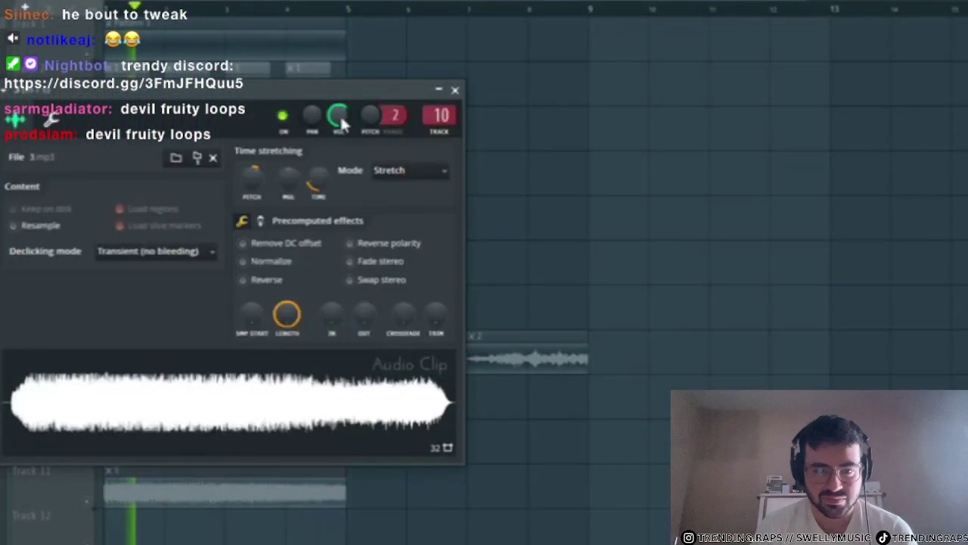
left_click(455, 90)
scroll(45, 318, "up", 1)
left_click(88, 368)
key("space")
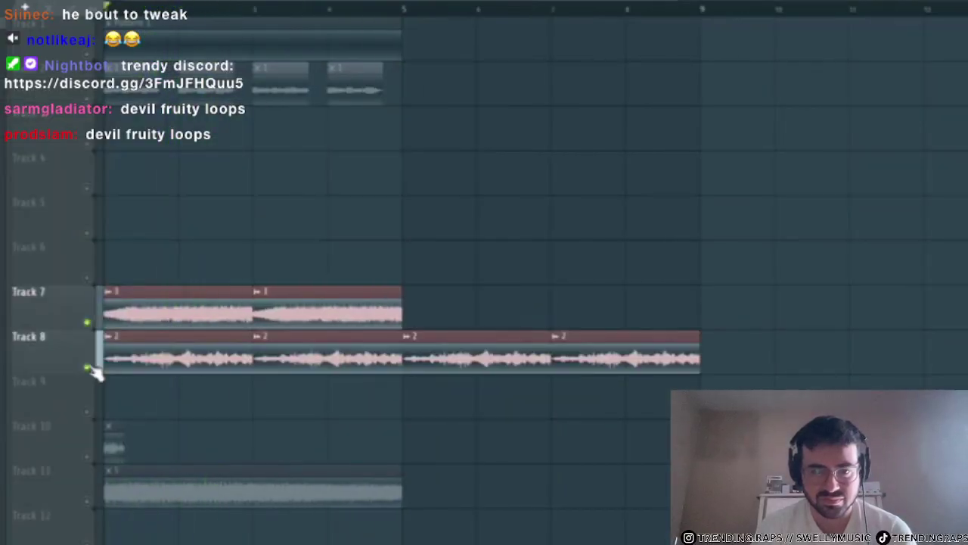
key("space")
scroll(87, 368, "up", 2)
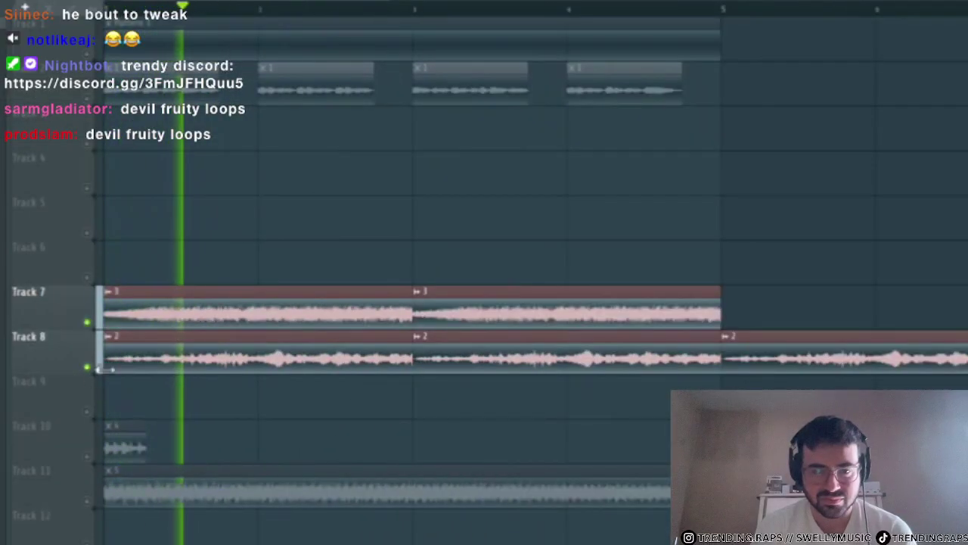
- On clip 2's mixer track, add Parametric EQ 2 with the 20Hz + 18kHz cut preset and close its window
double_click(252, 358)
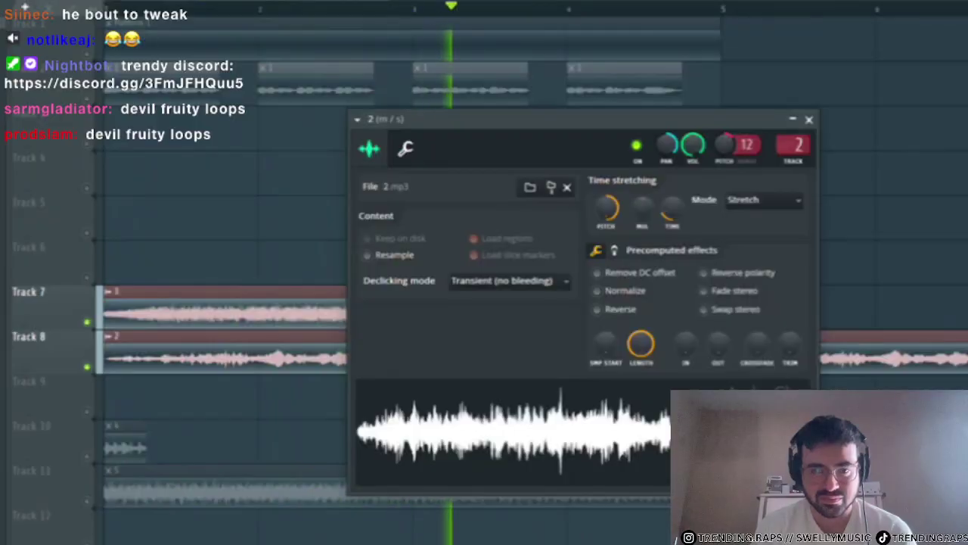
key("F9")
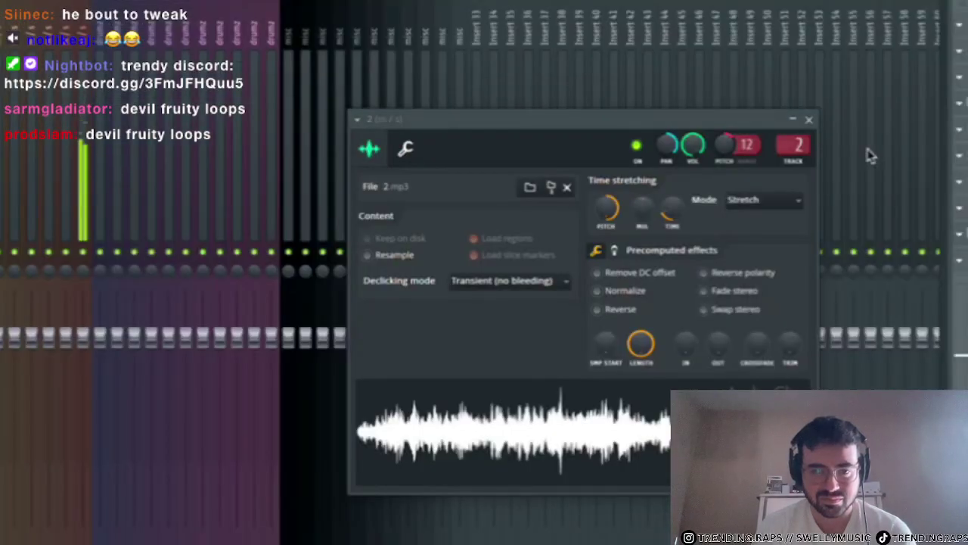
left_click(809, 119)
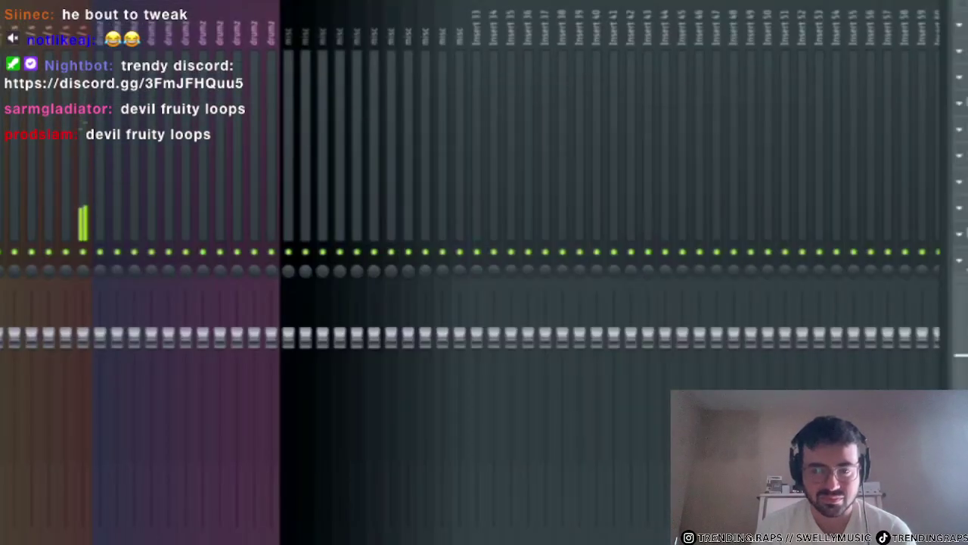
left_click(959, 260)
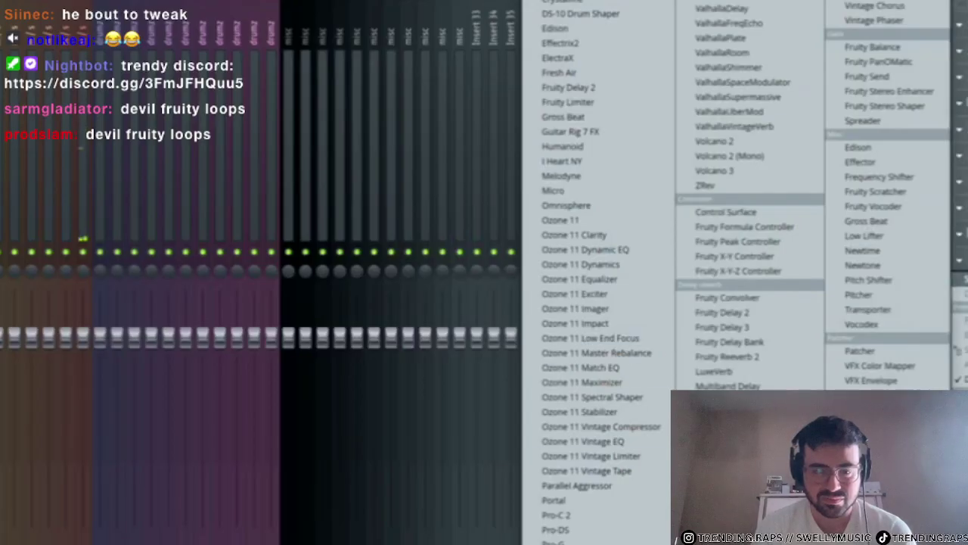
left_click(878, 2)
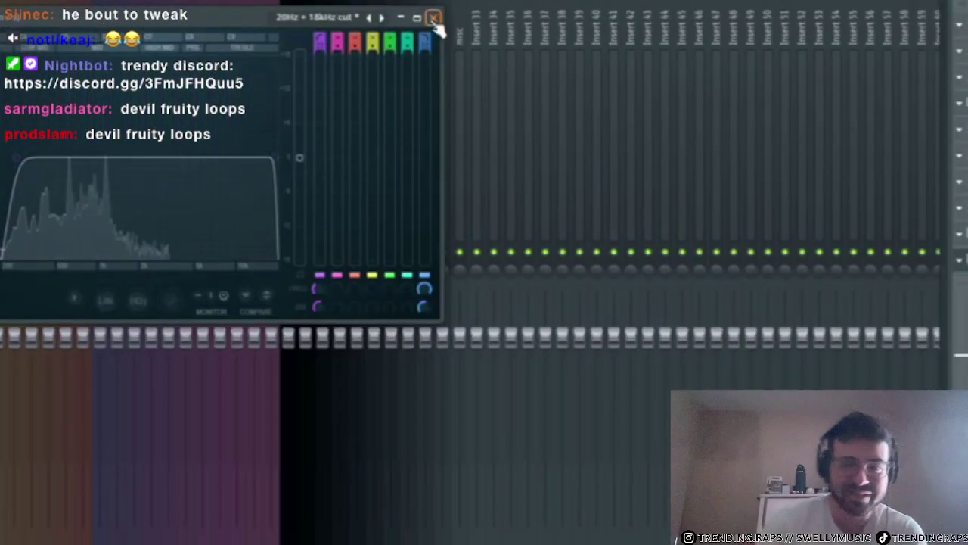
left_click(434, 18)
- Return to the playlist, stop playback and unmute all tracks
key("F9")
right_click(87, 98)
key("space")
right_click(87, 98)
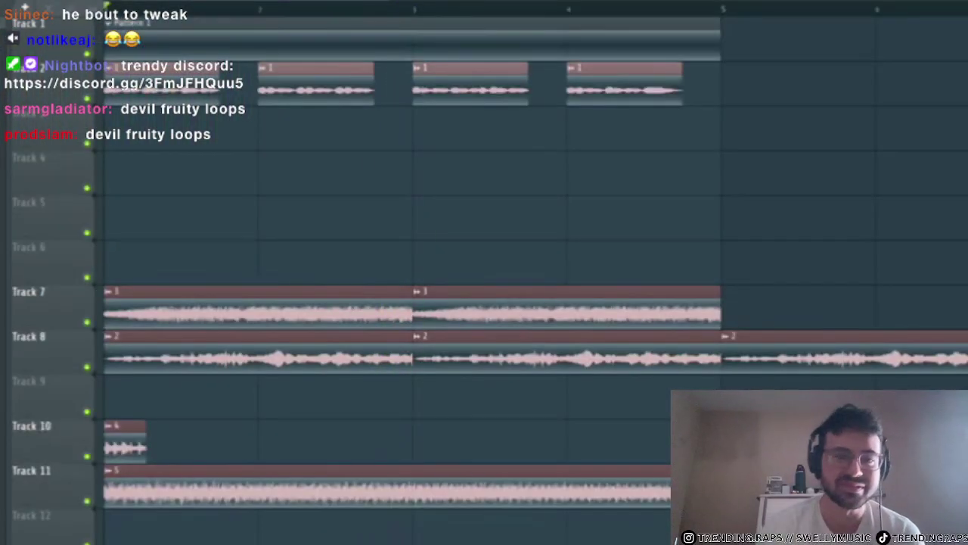
- Slice clip 1 on Track 2 at beat 3 of bar 1 and place a copy of the cut-off beat at beat 4
scroll(115, 173, "up", 3)
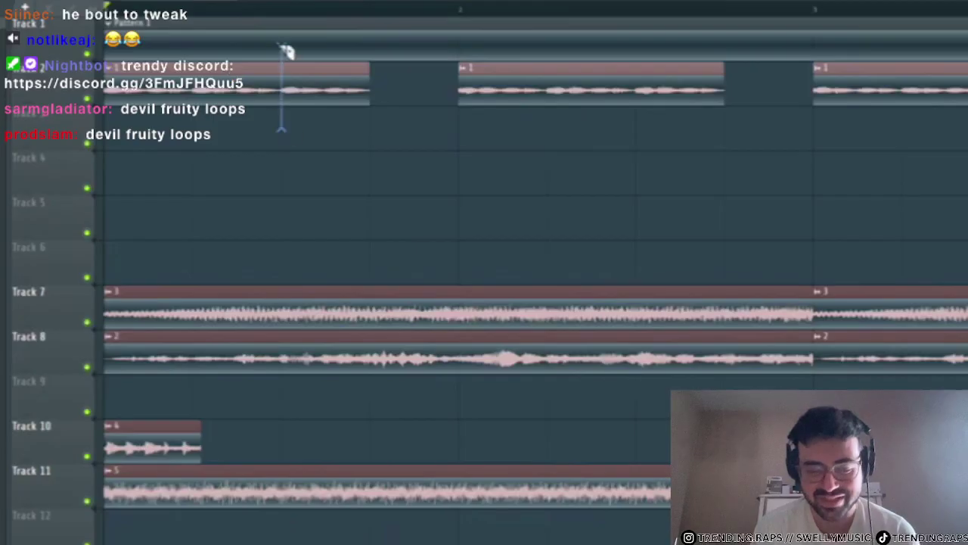
left_click_drag(283, 47, 283, 45)
key("ctrl+b")
key("ctrl+z")
left_click_drag(399, 2, 250, 1)
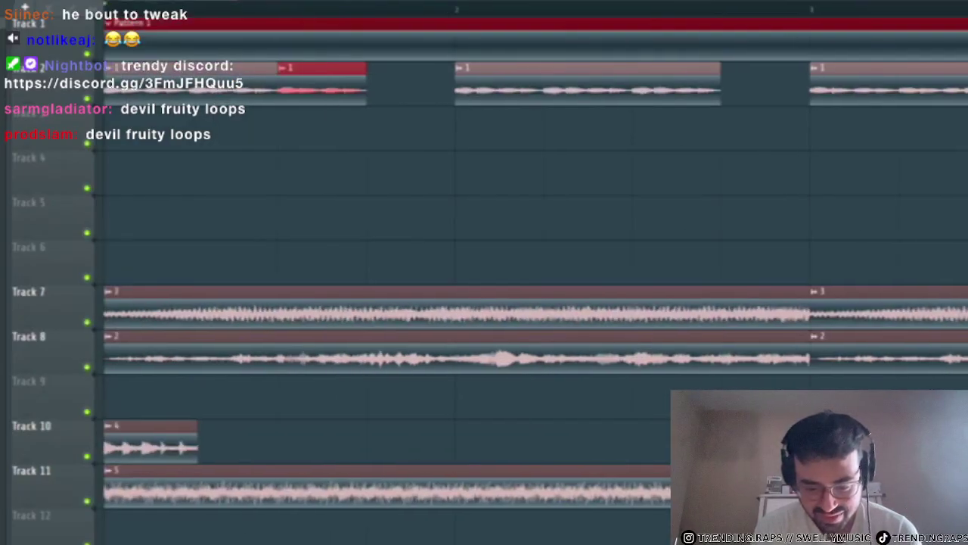
left_click(398, 135, "ctrl")
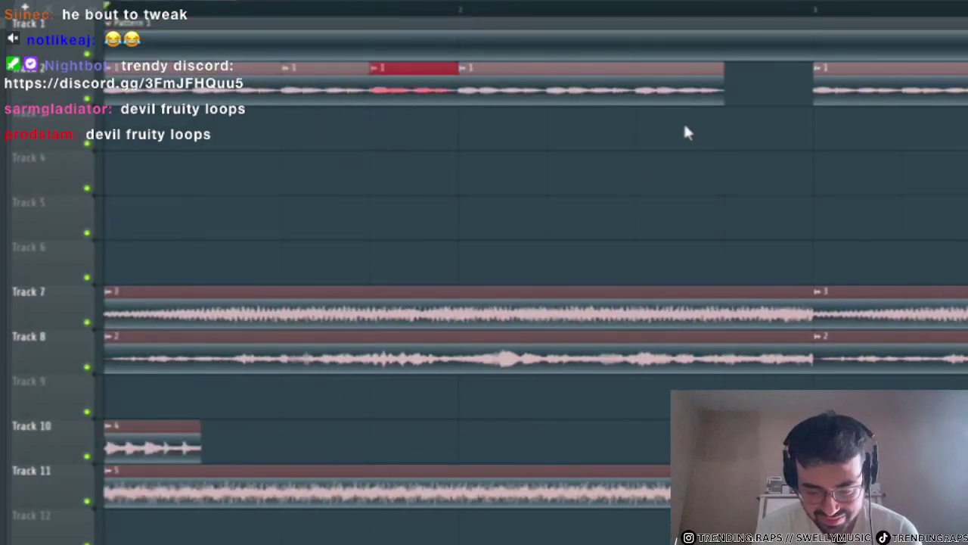
- Slice clip 1 at beat 3 of bars 2, 3 and 4 on Track 2 and fill each beat 4 gap with a one-beat copy
left_click(692, 94, "ctrl")
key("ctrl+b")
scroll(771, 164, "down", 2)
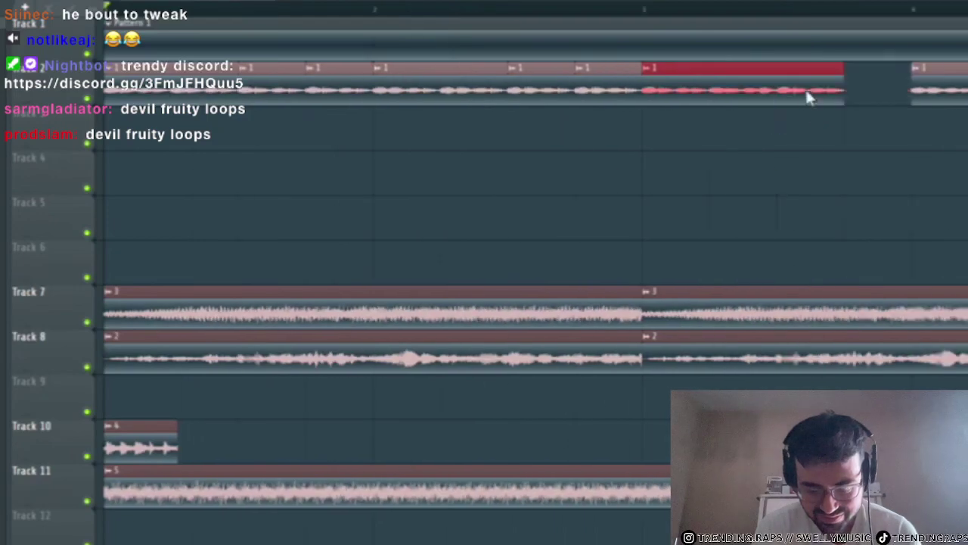
key("ctrl+b")
scroll(828, 112, "down", 1)
key("Delete")
left_click(679, 117, "ctrl")
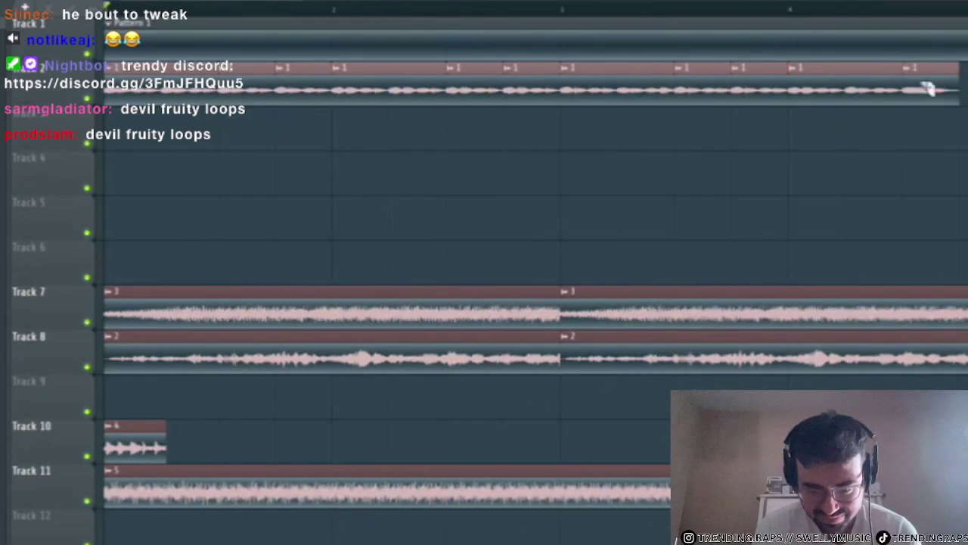
- Play Track 2 soloed and check clip 1's channel settings
scroll(576, 179, "down", 1)
key("space")
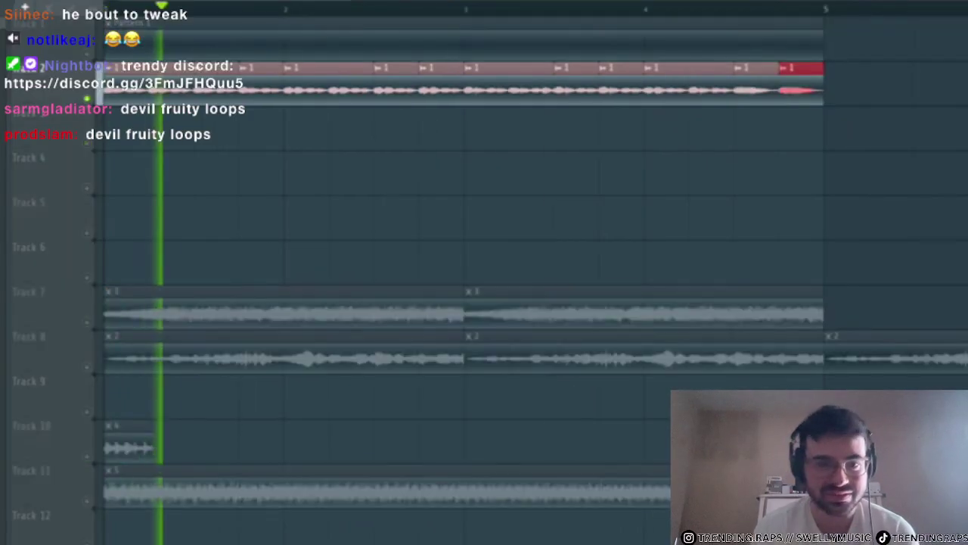
double_click(109, 91)
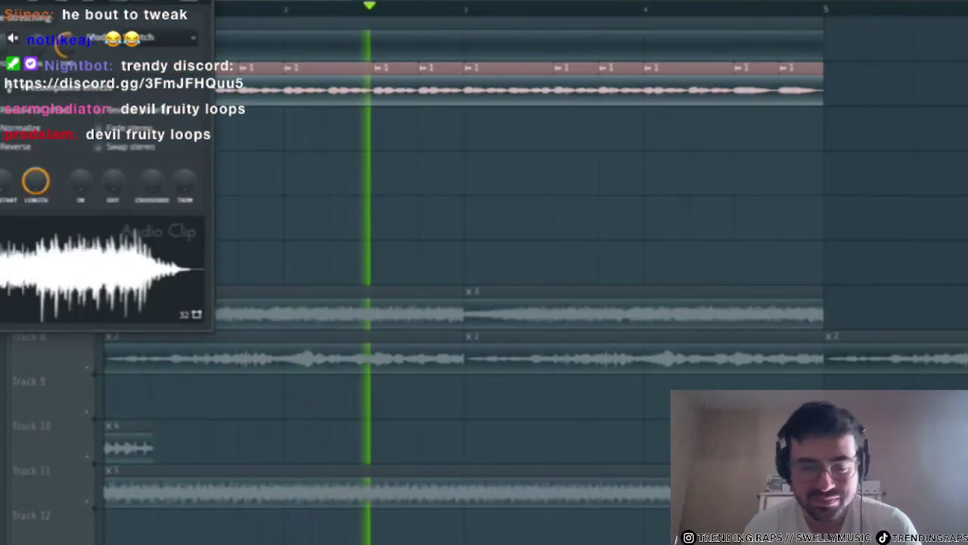
key("Escape")
scroll(602, 192, "down", 4)
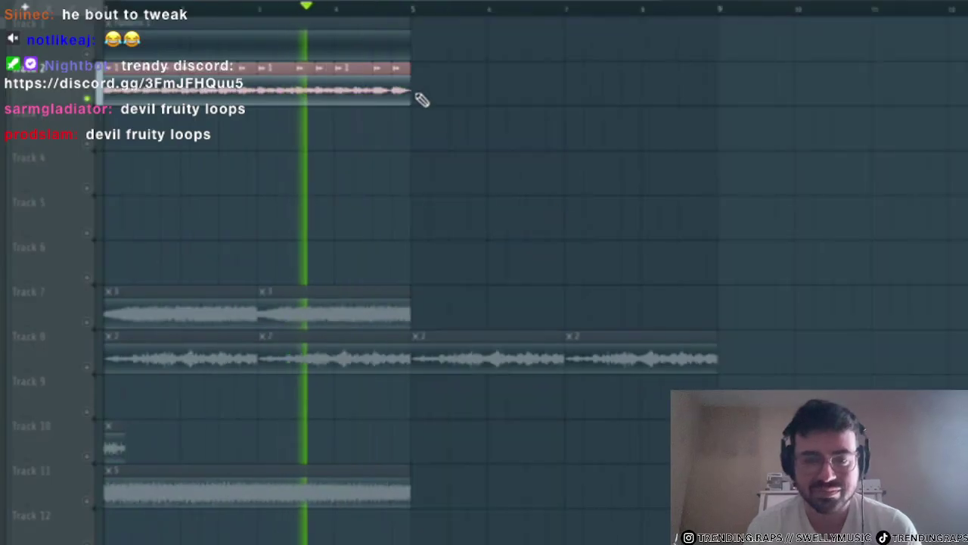
key("space")
key("space")
- In bar 3 of Track 2, slice the first chop at beat 2 and replace beats 3 and 4 with one-beat chops of clip 1
left_click(260, 9)
scroll(270, 112, "up", 4)
key("space")
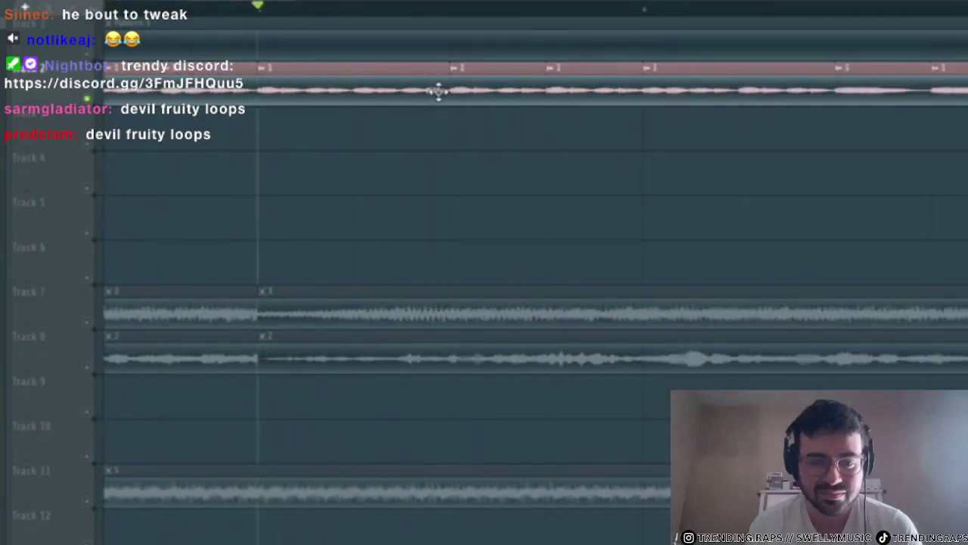
right_click(478, 82)
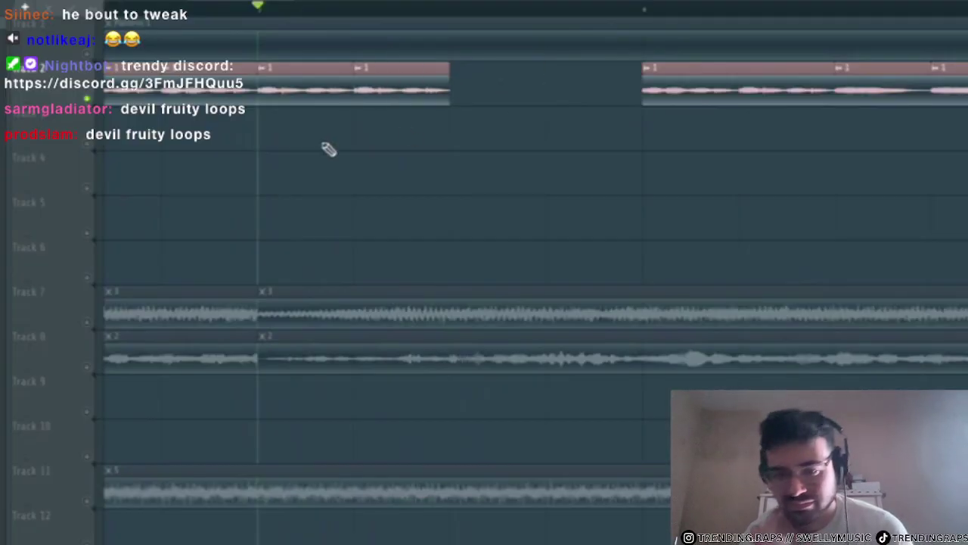
key("space")
left_click_drag(450, 135, 545, 136)
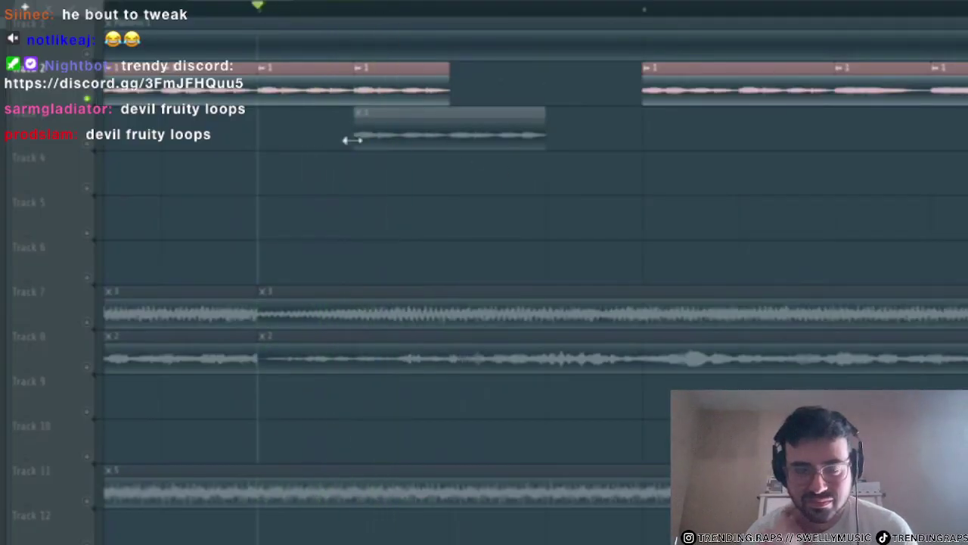
left_click_drag(352, 139, 497, 88)
left_click(577, 92)
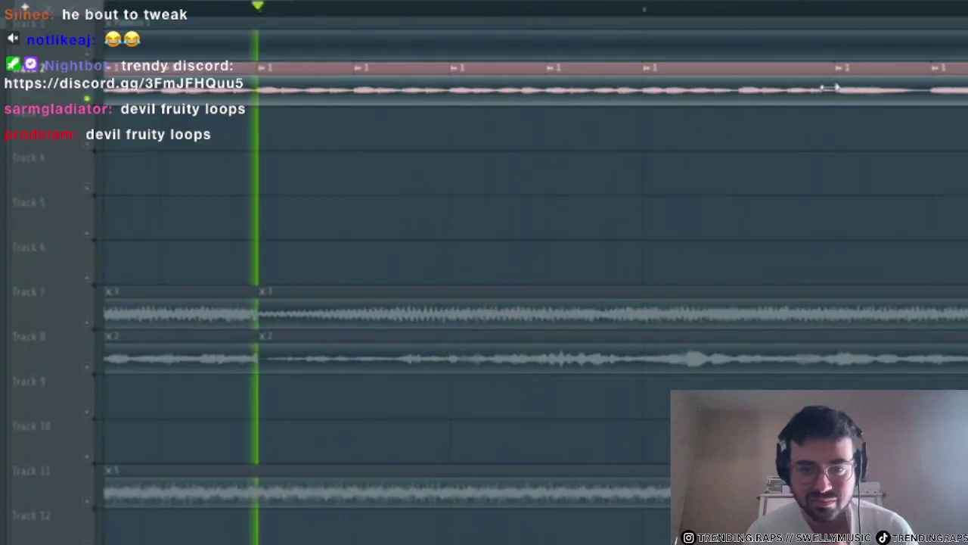
- In bar 4 of Track 2, shorten the first chop to one beat and place one-beat copies at beats 2 and 3
left_click_drag(830, 89, 739, 97)
left_click(779, 91)
right_click(872, 86)
left_click(852, 91)
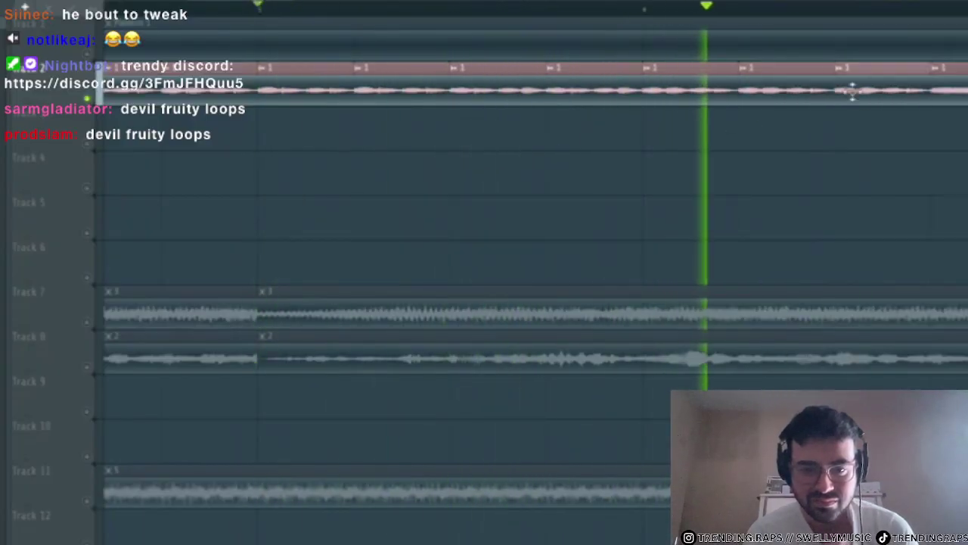
- Add another clip 1 on Track 2 at bar 5 and size it to end at bar 9
scroll(703, 158, "down", 3)
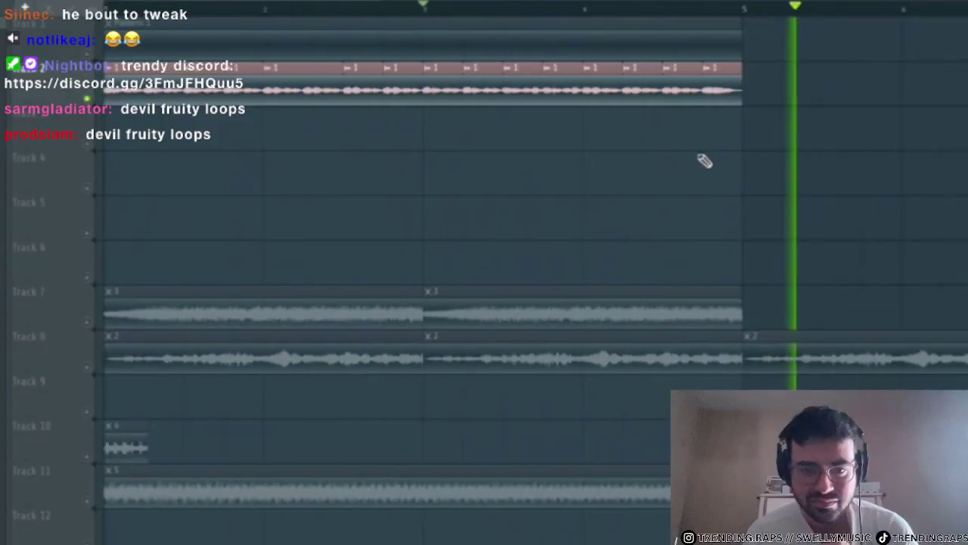
left_click_drag(497, 106, 963, 108)
scroll(884, 124, "down", 2)
left_click_drag(752, 94, 696, 106)
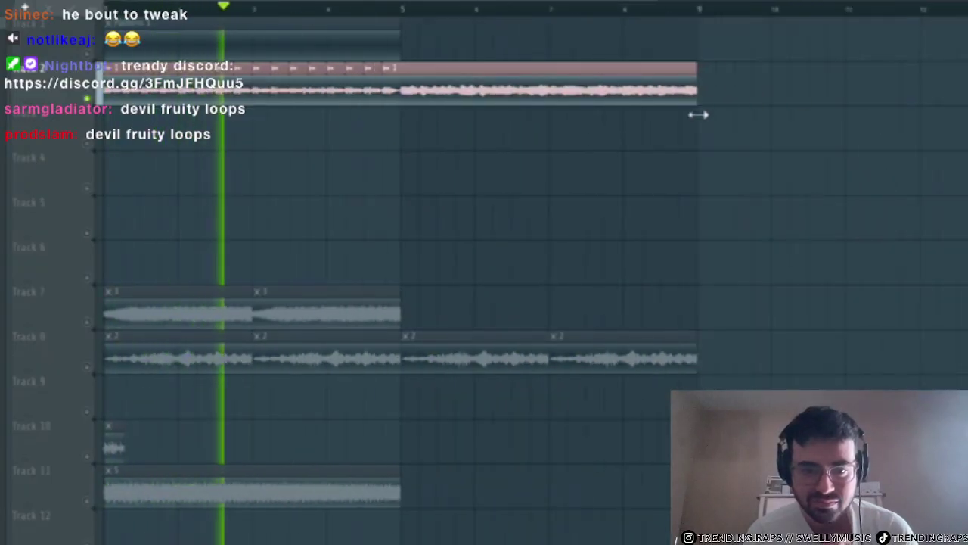
key("F6")
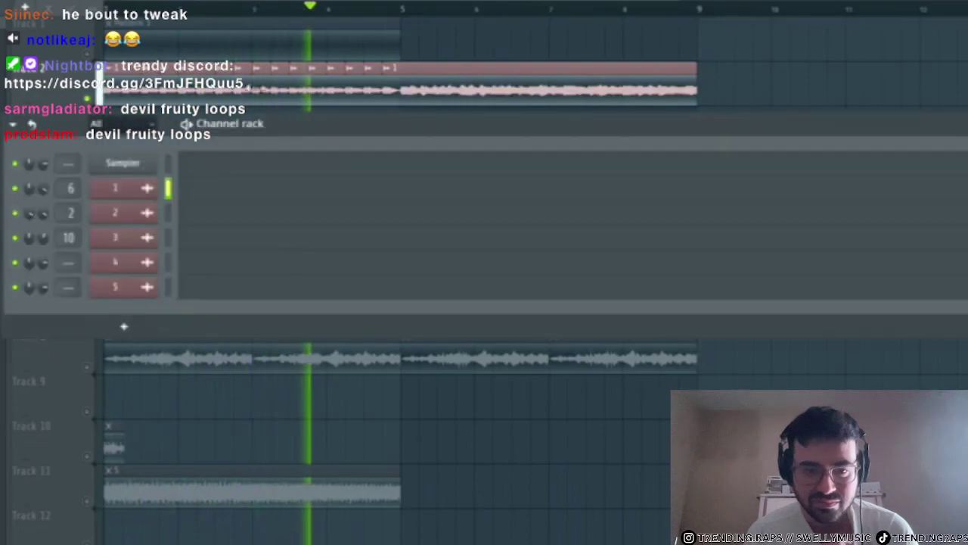
key("F9")
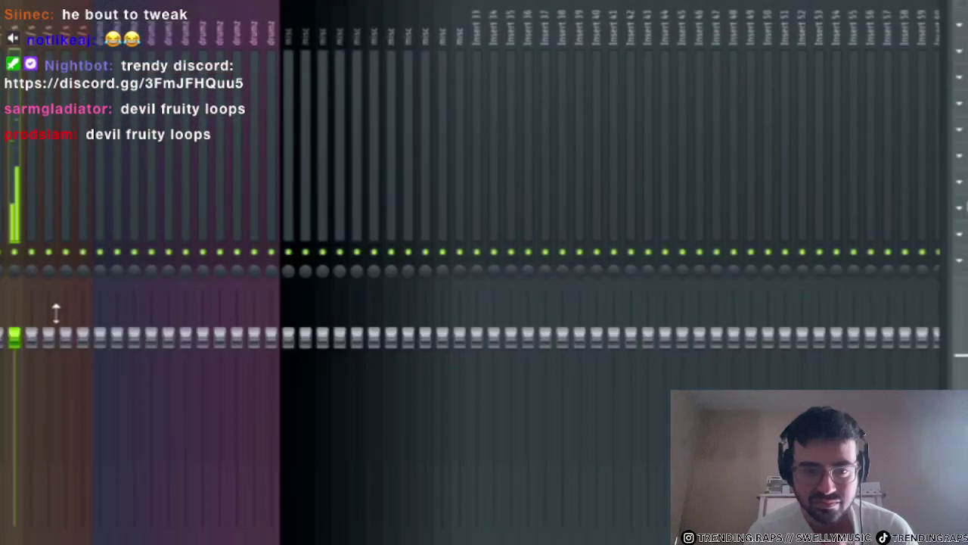
left_click(947, 64)
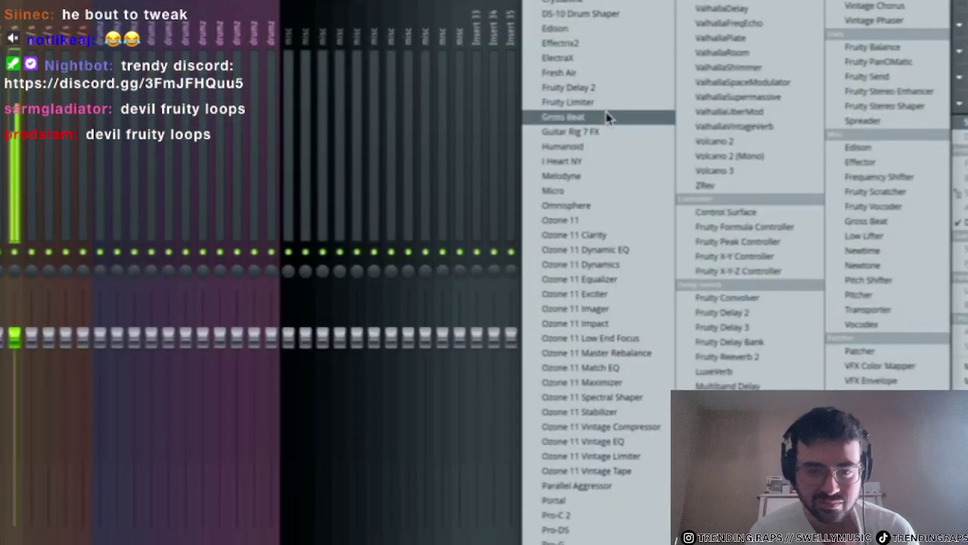
left_click(463, 2)
key("F9")
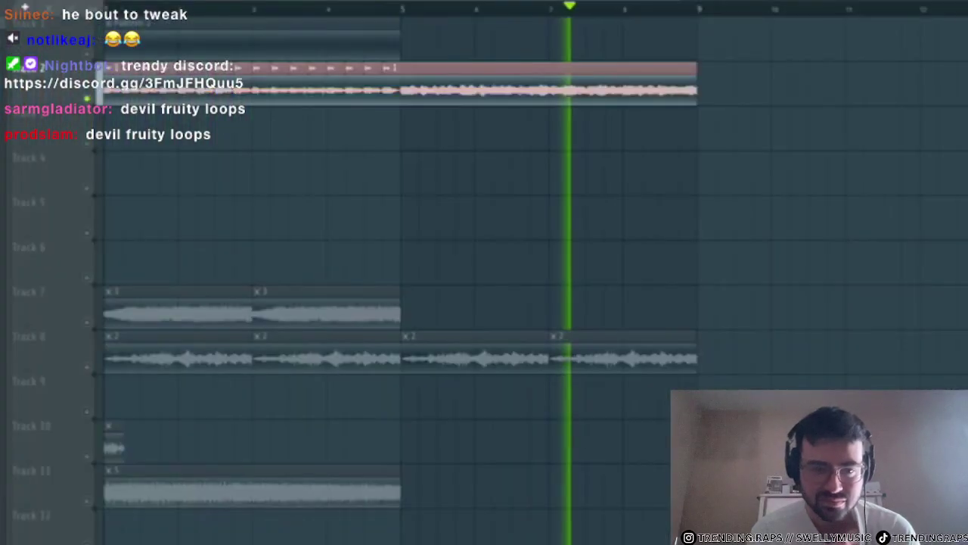
- Audition the long clip 1 on Track 2 from bar 5
scroll(400, 39, "up", 2)
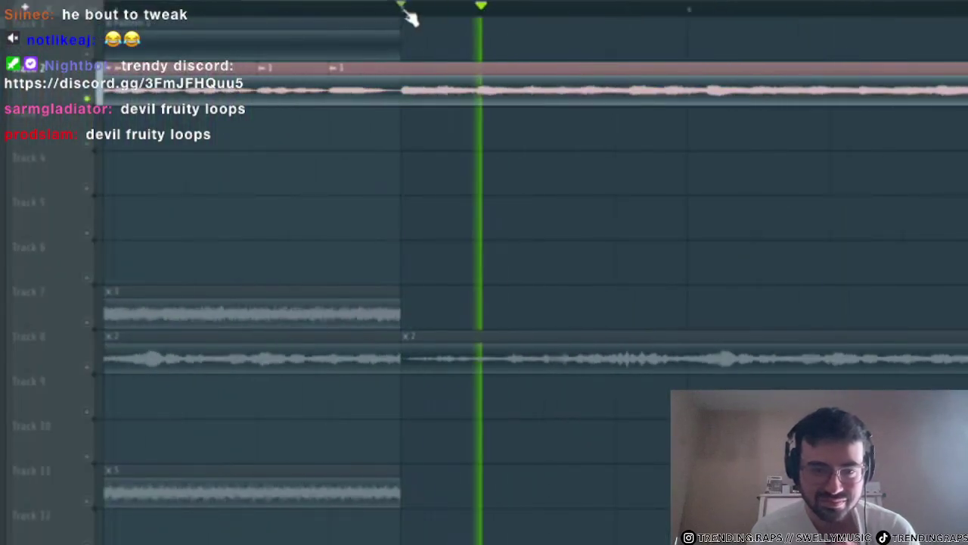
left_click(337, 21)
scroll(401, 133, "up", 3)
scroll(402, 136, "down", 3)
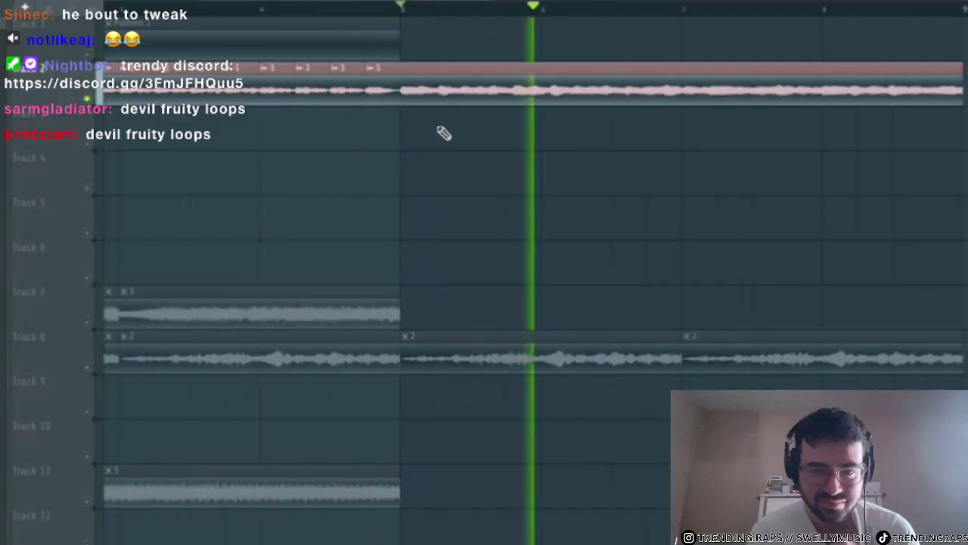
scroll(514, 181, "down", 3)
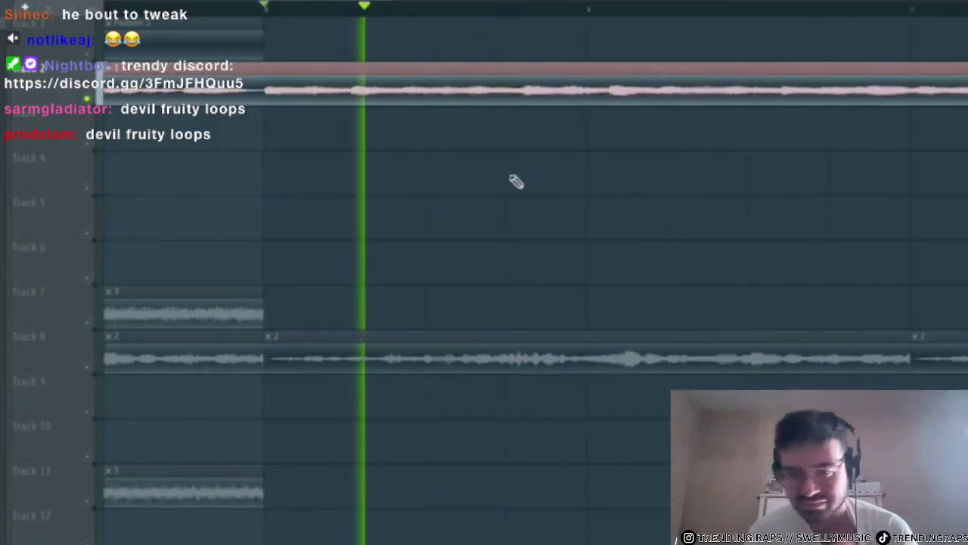
scroll(676, 178, "down", 2)
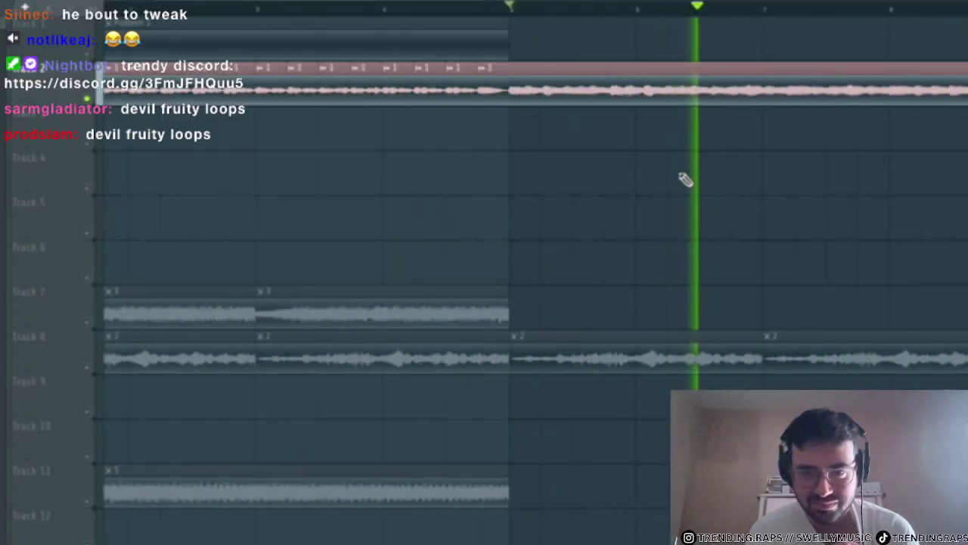
key("space")
- Make the clip 1 spanning bars 5 to 9 on Track 2 unique and play it
scroll(540, 141, "up", 3)
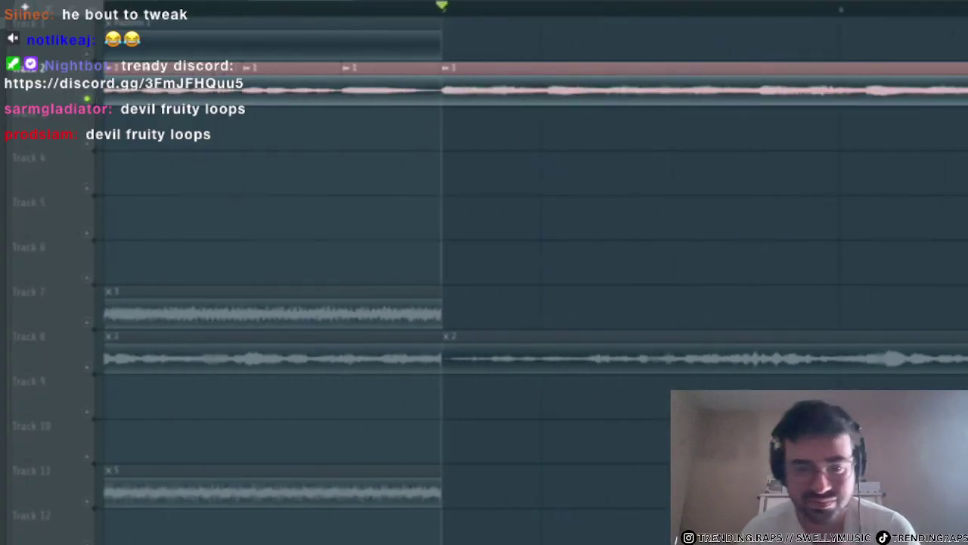
left_click(446, 71)
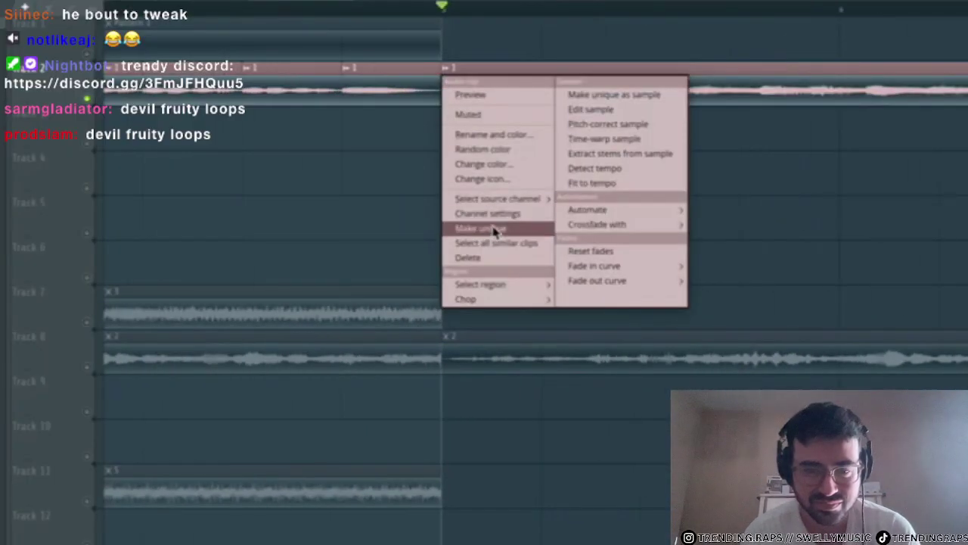
left_click(492, 229)
scroll(529, 230, "down", 5)
key("space")
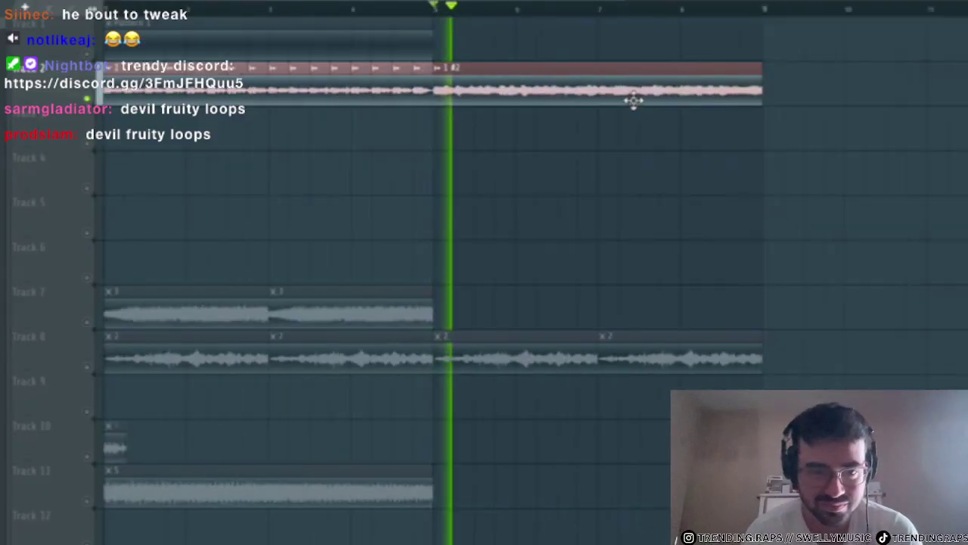
- Audition the unique clip 1 #2 on Track 2 repeatedly from the start of bar 5
scroll(484, 106, "up", 4)
scroll(748, 147, "down", 3)
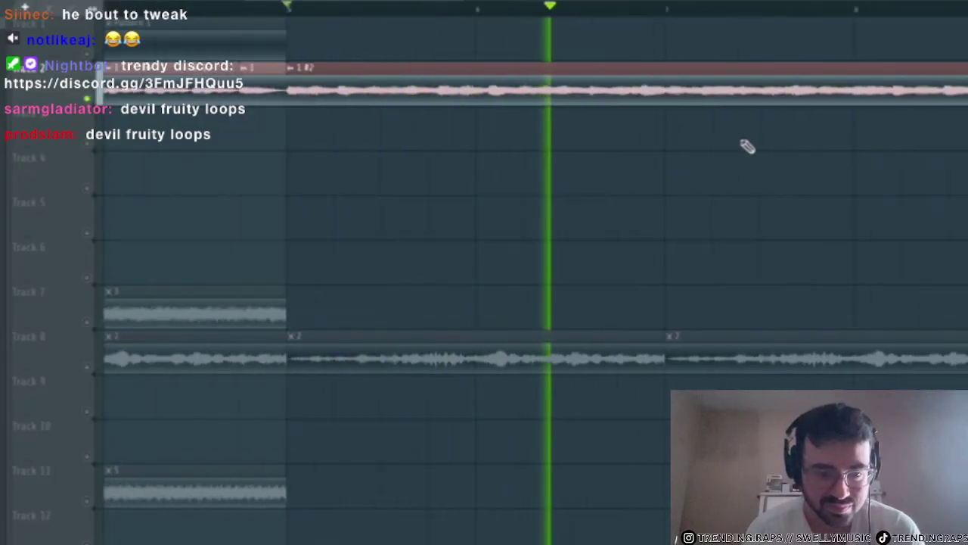
scroll(958, 169, "up", 4)
key("space")
key("space")
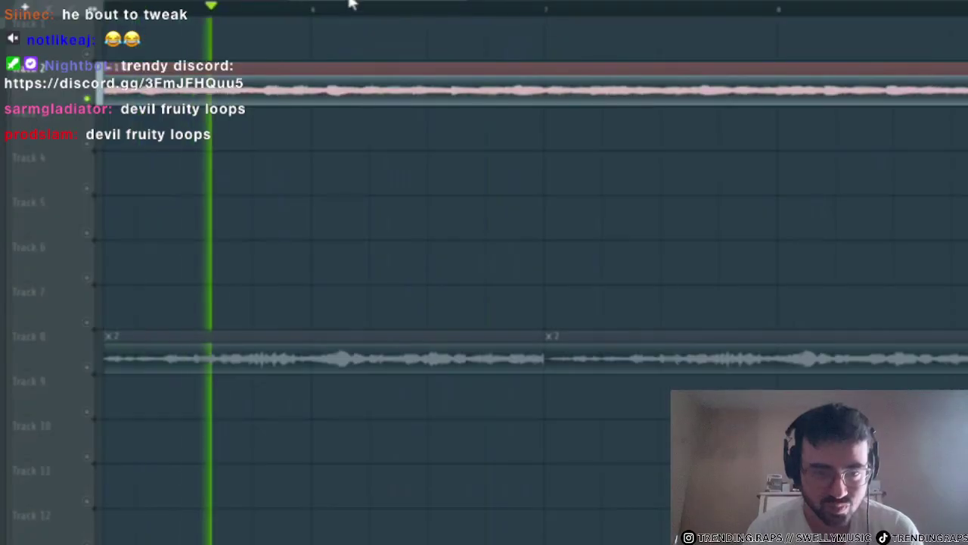
left_click_drag(352, 3, 338, 2)
key("space")
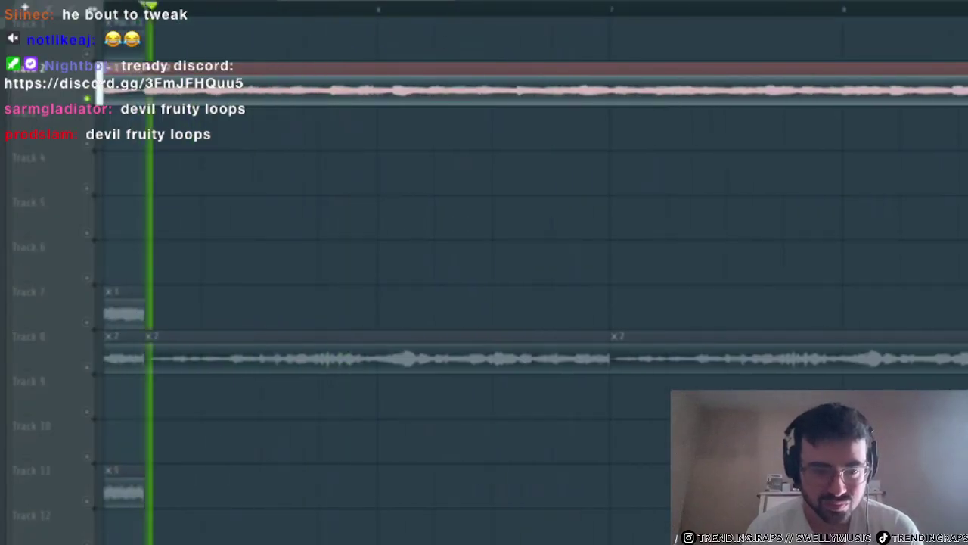
key("space")
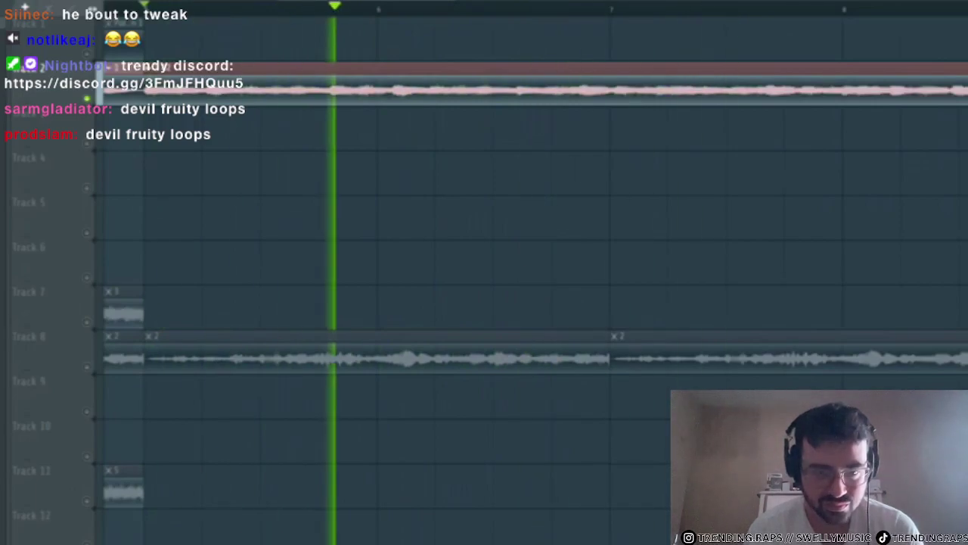
key("space")
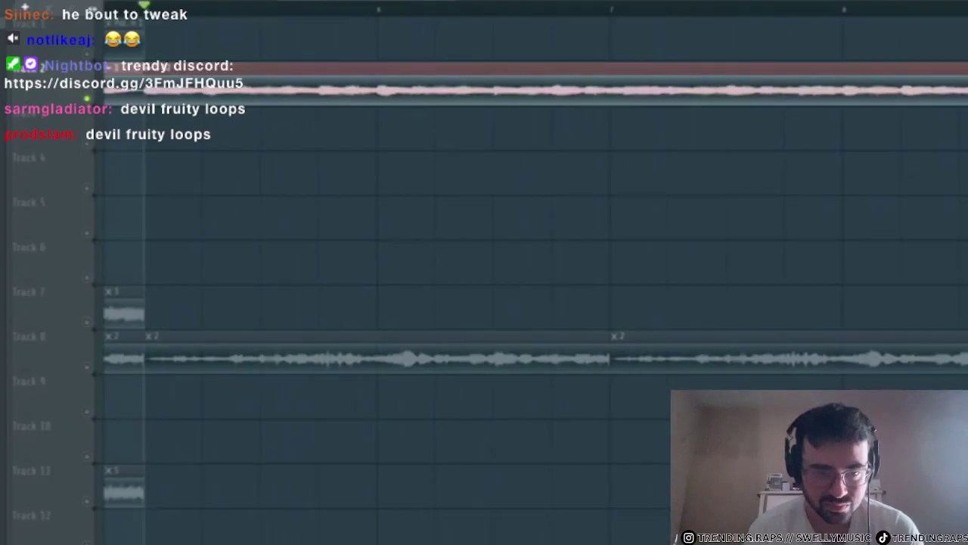
key("space")
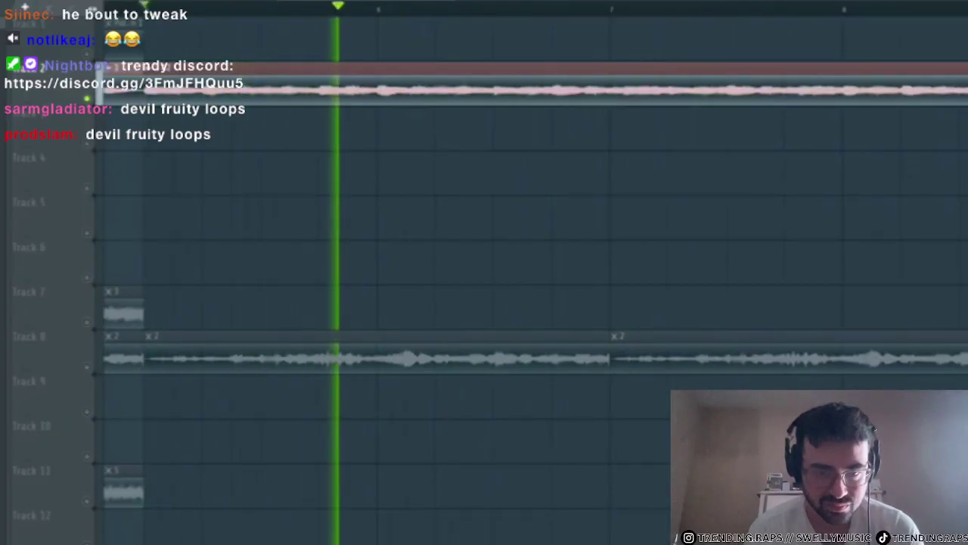
- Time-compress clip 1 #2 on Track 2 during playback and extend its end out to bar 9
left_click_drag(966, 93, 744, 94)
key("space")
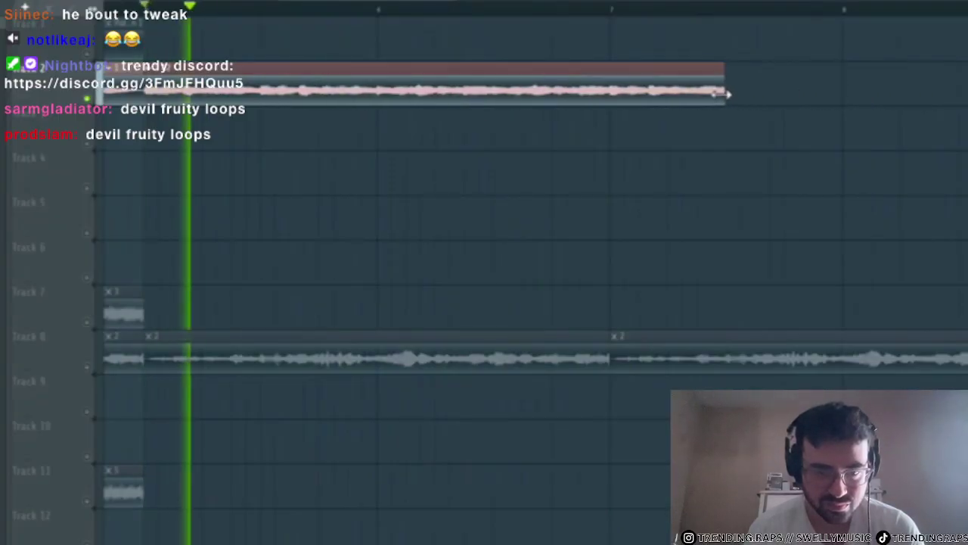
scroll(326, 145, "up", 2)
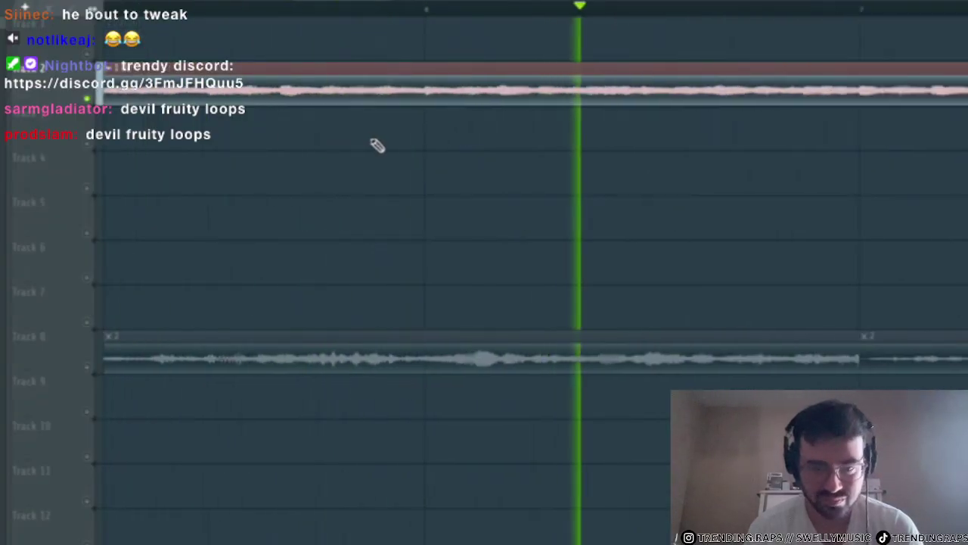
scroll(469, 164, "down", 8)
scroll(481, 115, "up", 5)
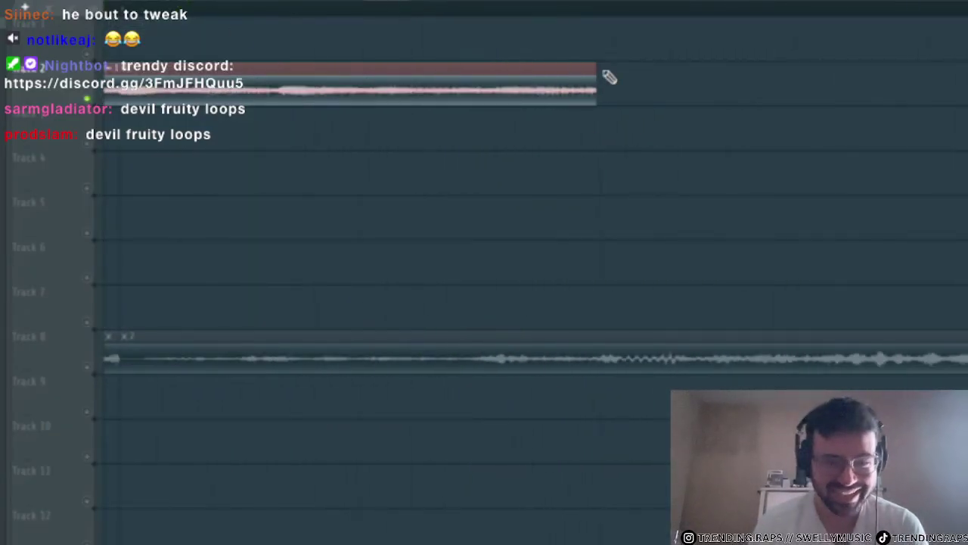
left_click_drag(595, 67, 965, 83)
scroll(954, 134, "down", 5)
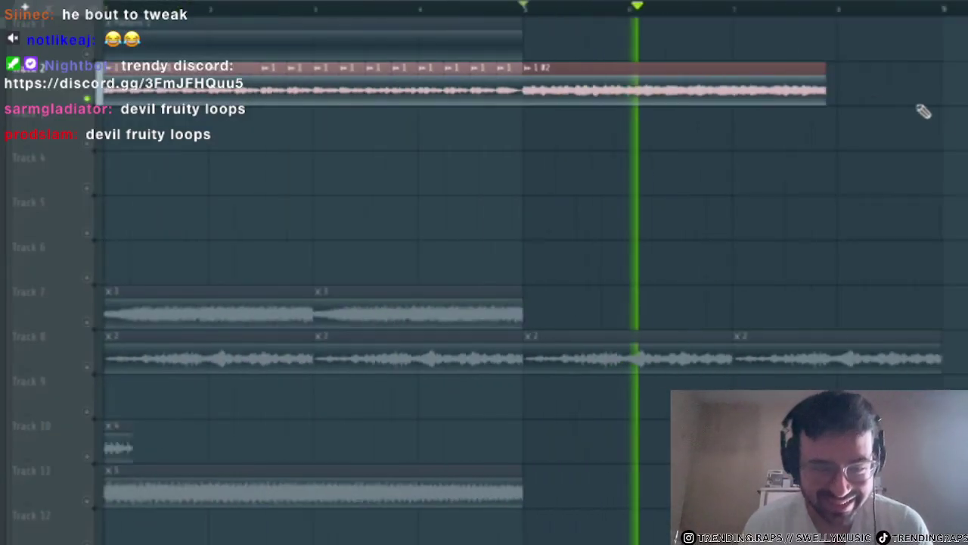
left_click_drag(825, 99, 887, 105)
scroll(962, 130, "up", 5)
scroll(890, 125, "down", 5)
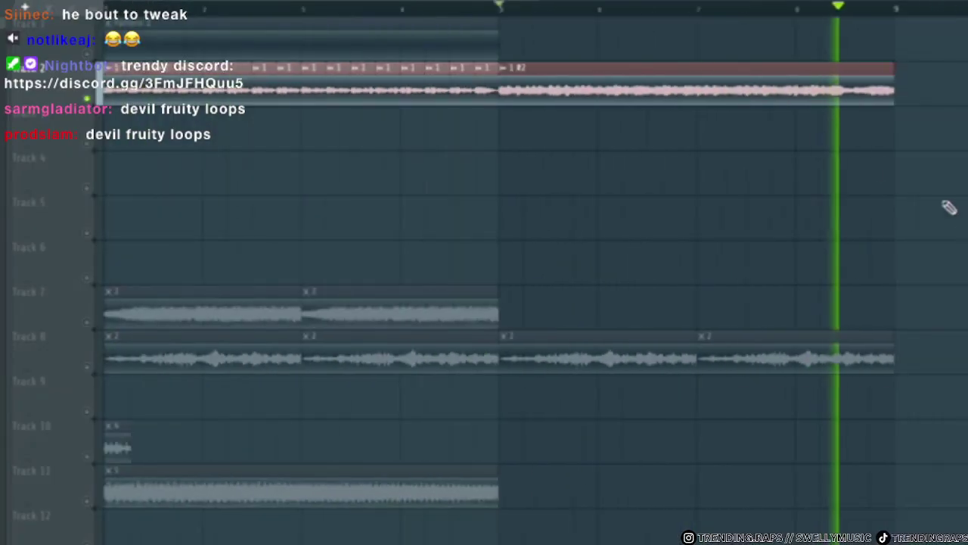
- Duplicate clip 1 #2 on Track 2 into bars 9 to 13 and play the arrangement from bar 5
left_click(794, 68)
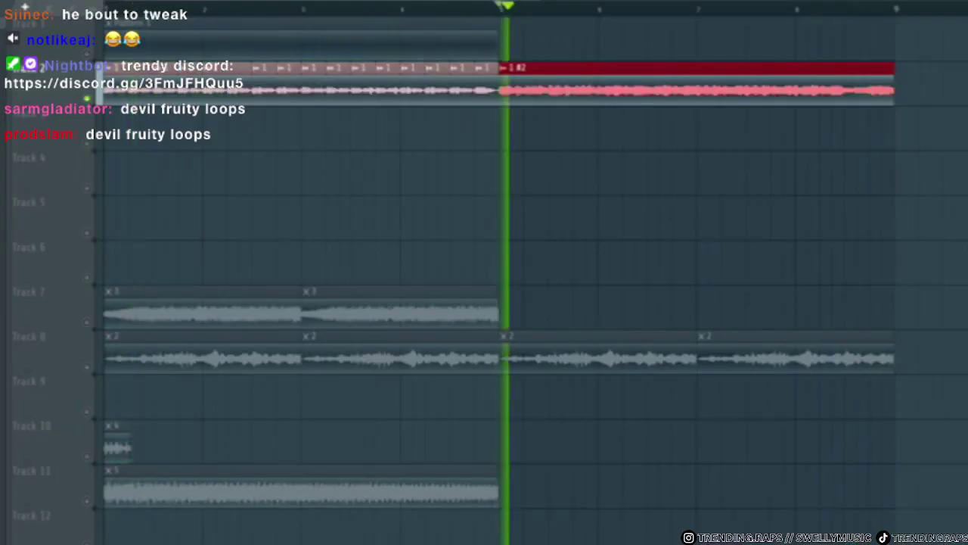
key("ctrl+b")
key("ctrl+d")
scroll(573, 230, "down", 4)
key("space")
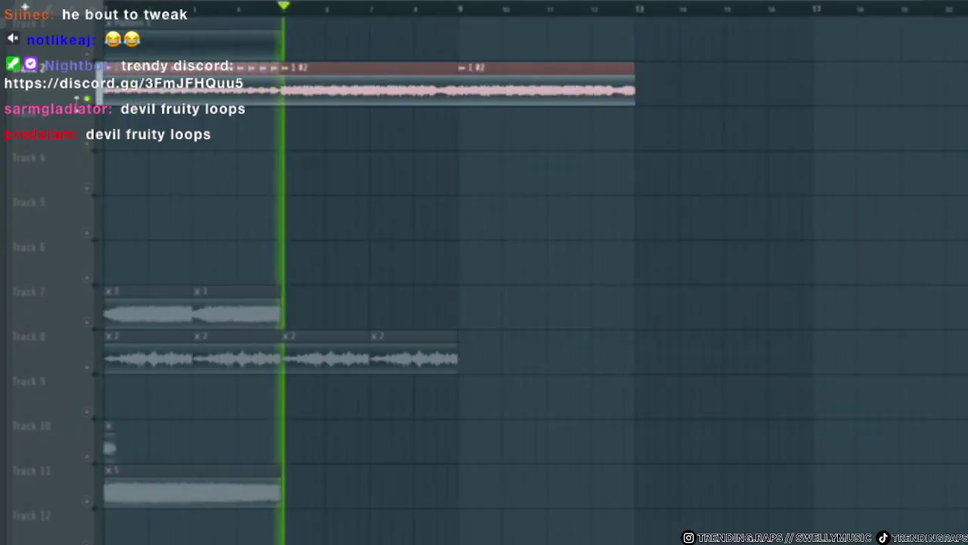
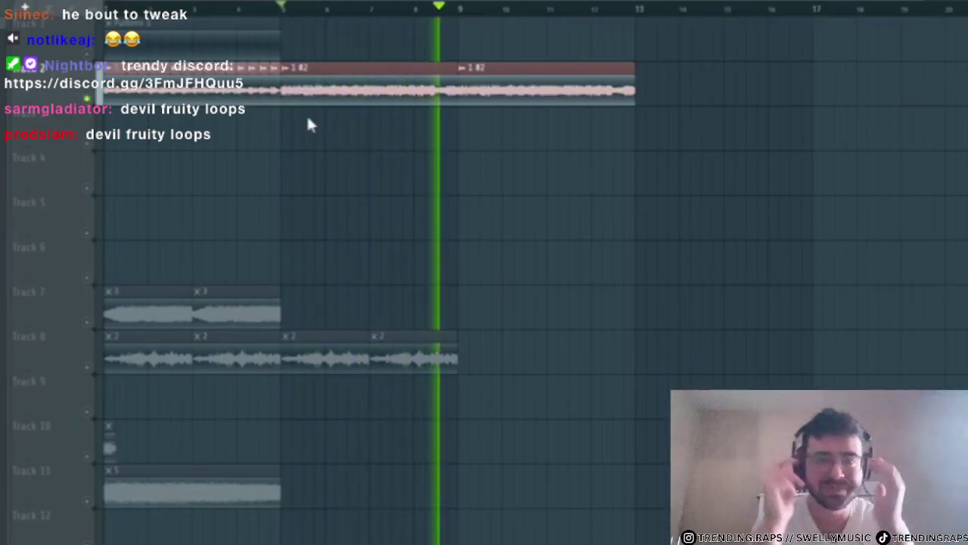
scroll(464, 139, "up", 3)
scroll(469, 140, "down", 4)
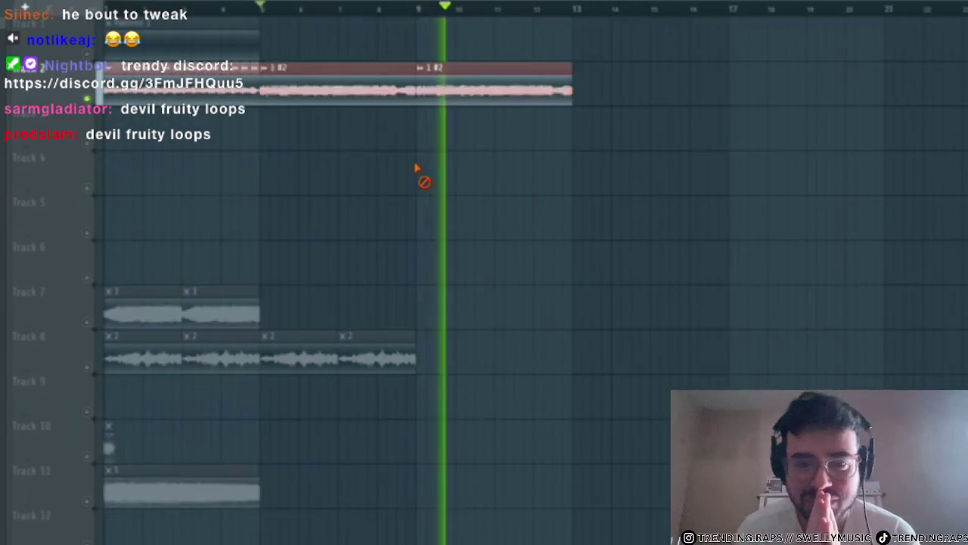
- Add an Omnisphere instrument to the channel rack
key("F6")
left_click(134, 327)
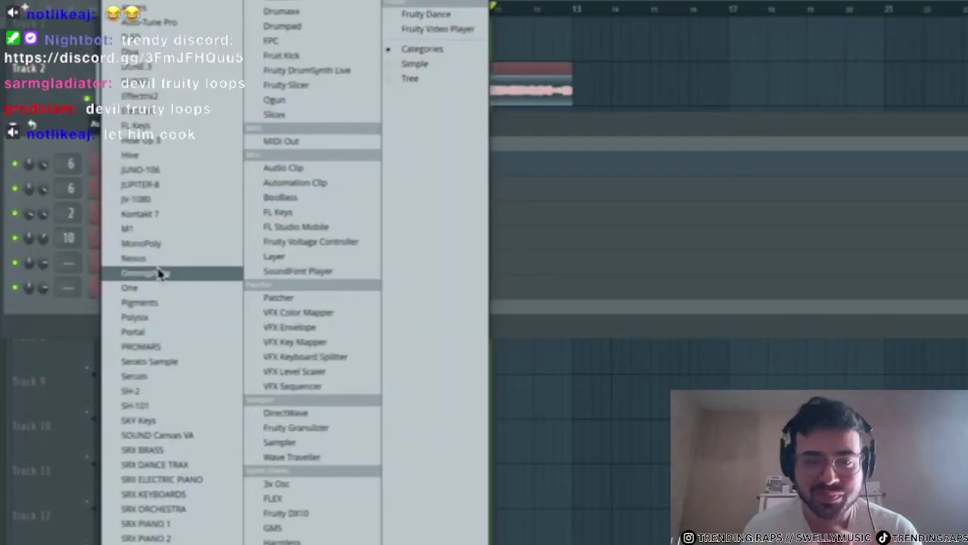
left_click(159, 274)
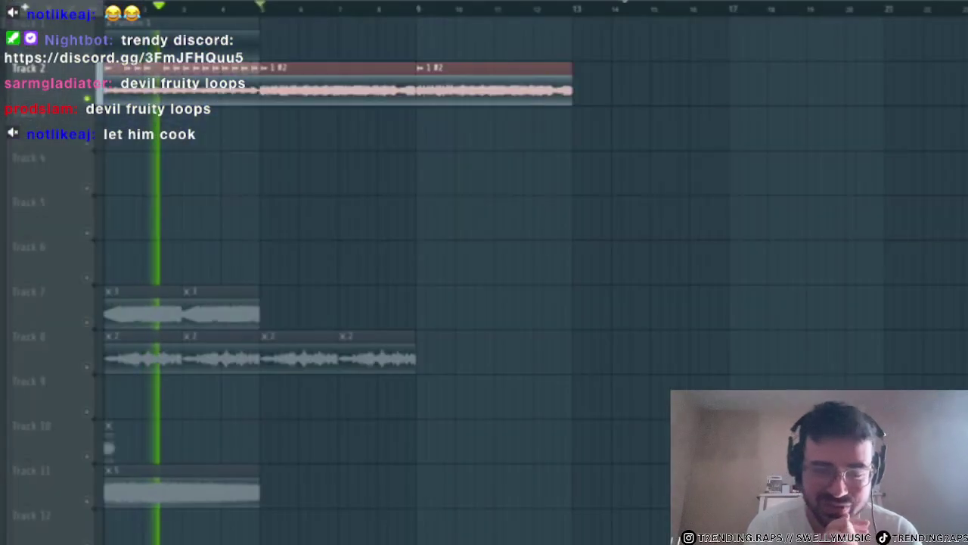
- Move clip 5 from Track 11 up to Track 5 at bar 1, checking its sample settings along the way
left_click_drag(148, 503, 94, 155)
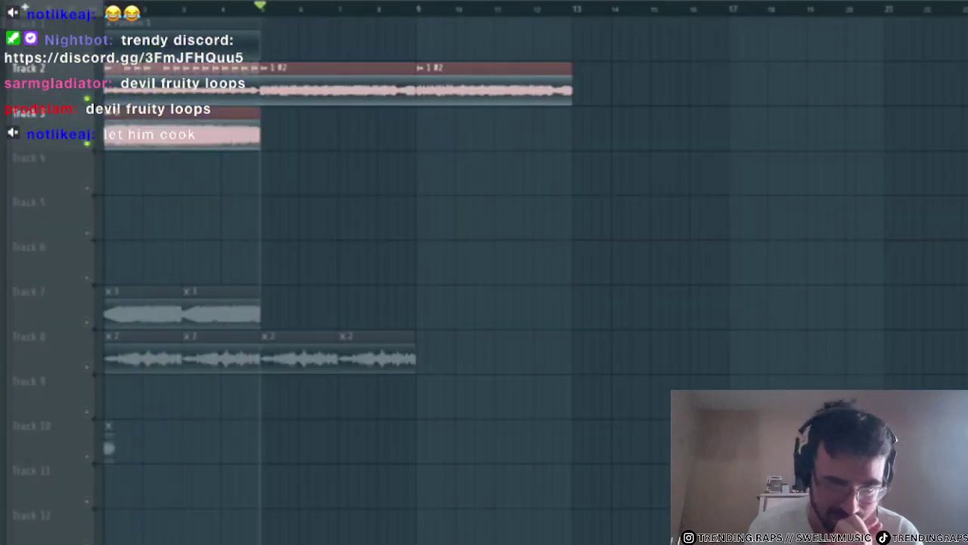
key("space")
double_click(140, 121)
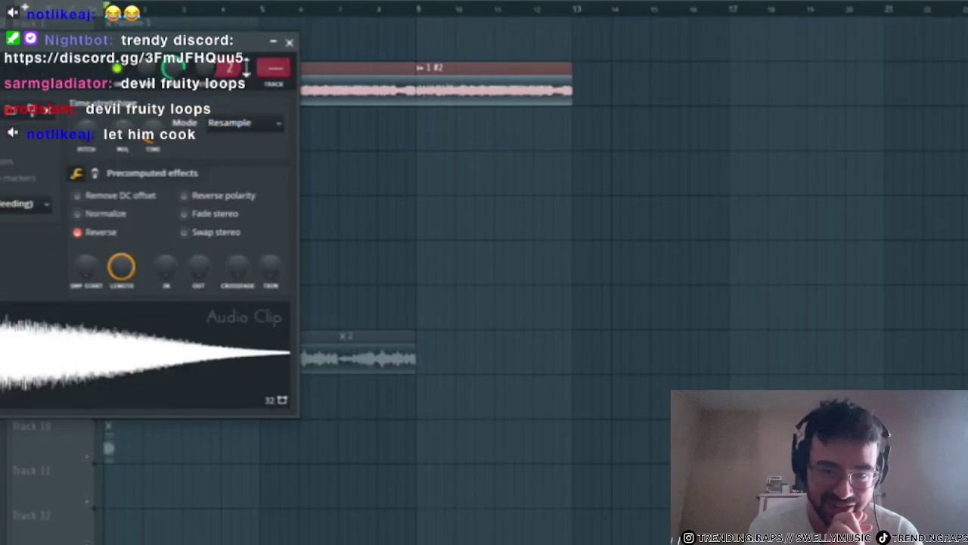
left_click(291, 43)
scroll(136, 174, "up", 3, "ctrl")
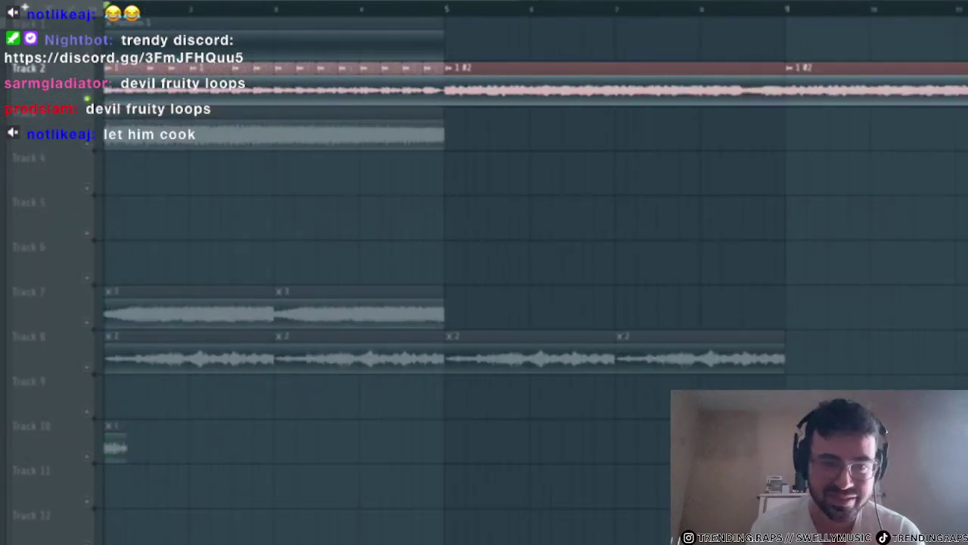
left_click_drag(242, 185, 163, 227)
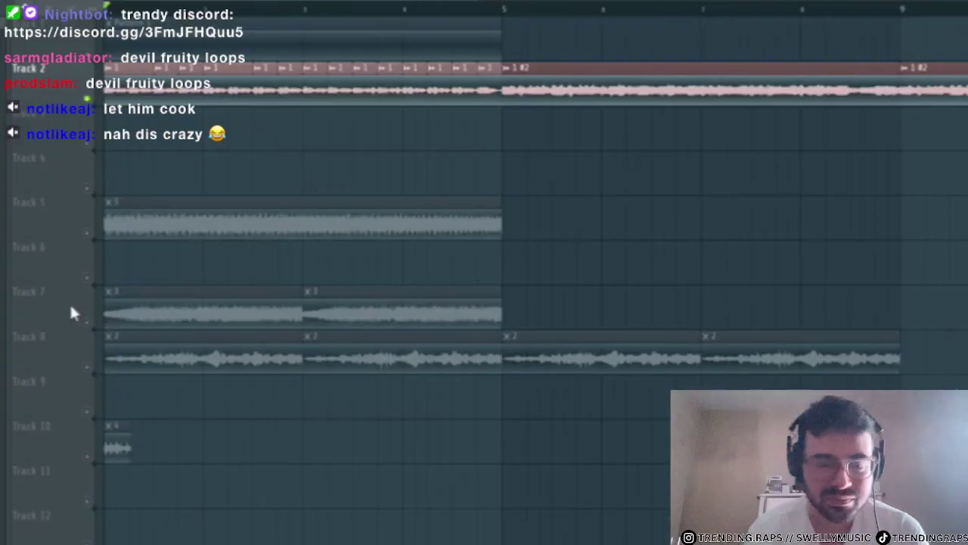
- Solo Track 7 and audition its clips from bar 1
right_click(87, 322)
key("space")
scroll(65, 304, "up", 3, "ctrl")
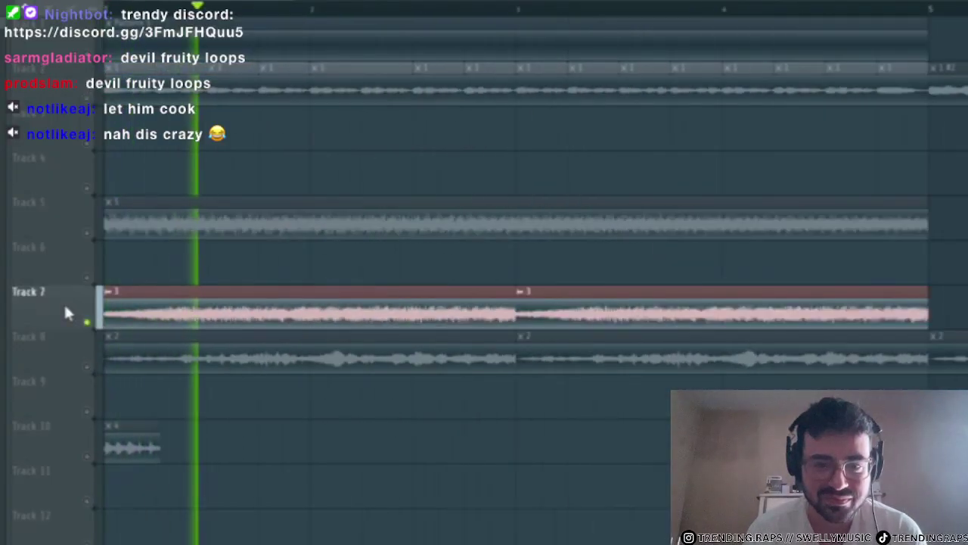
key("space")
- Solo Track 5, lengthen clip 5 to end at bar 9 and play it
right_click(87, 234)
scroll(159, 257, "down", 4, "ctrl")
left_click_drag(297, 204, 561, 237)
left_click_drag(492, 252, 492, 250)
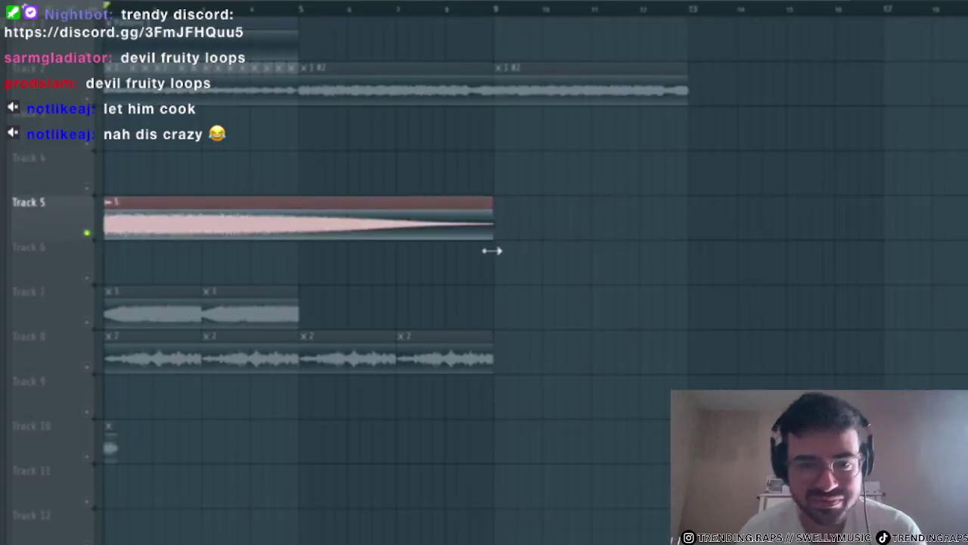
scroll(40, 215, "up", 3, "ctrl")
key("space")
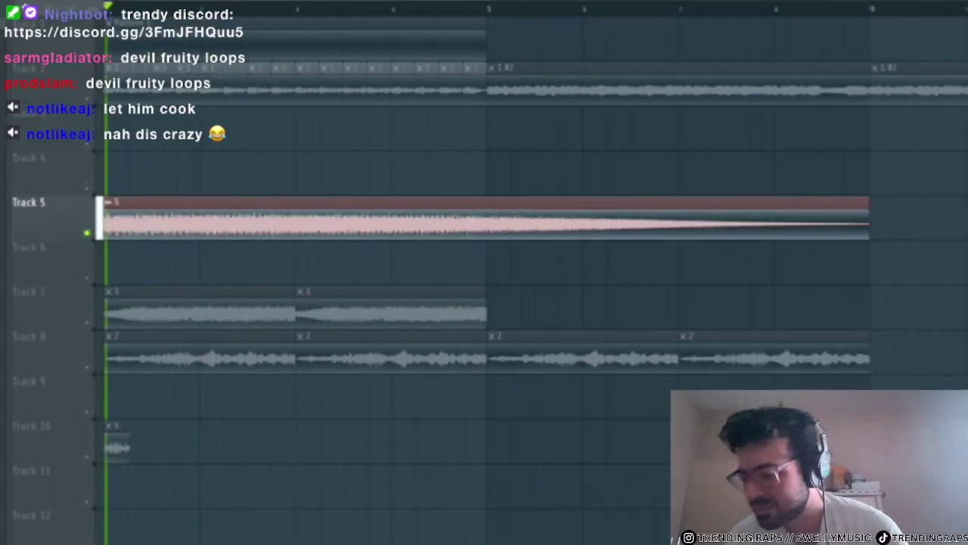
- Adjust clip 5's volume and route it to a mixer track in its sample settings
double_click(104, 226)
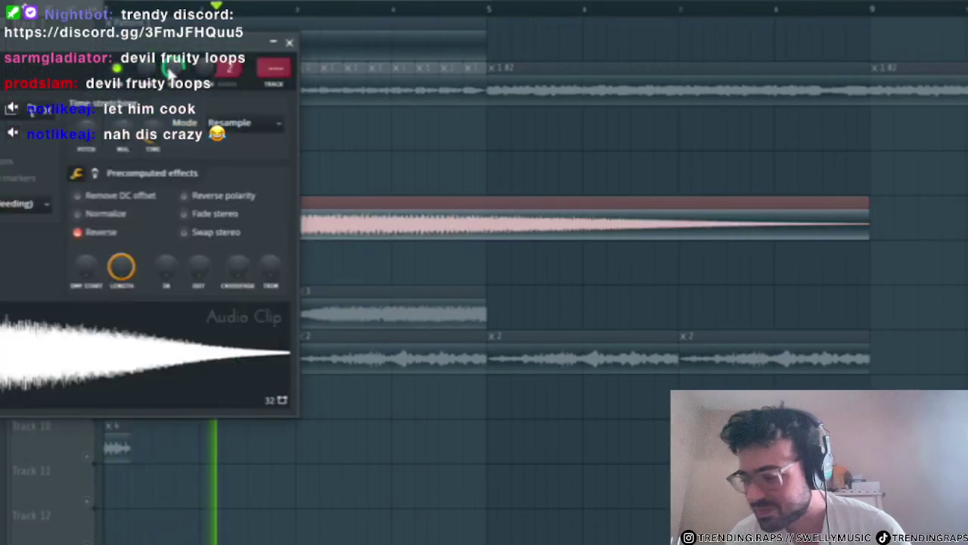
left_click(290, 43)
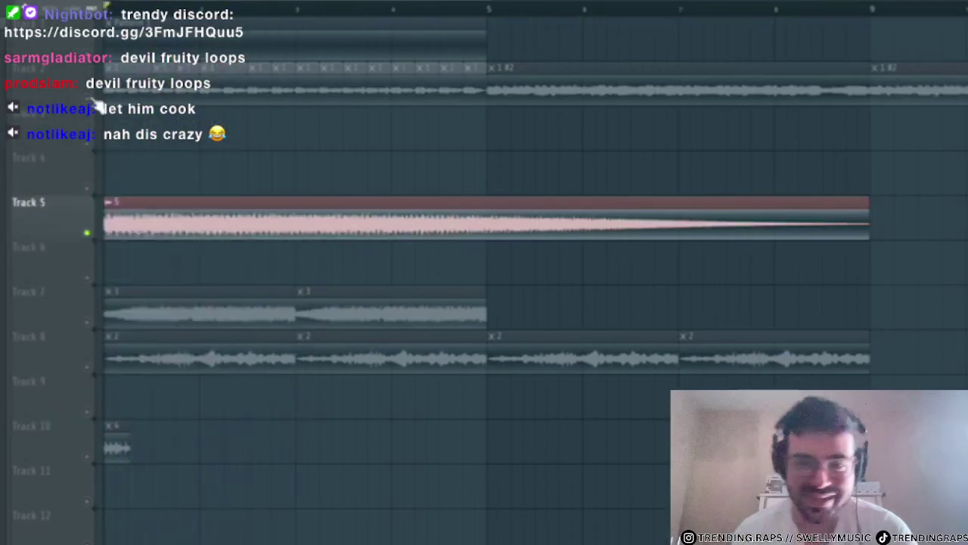
double_click(264, 223)
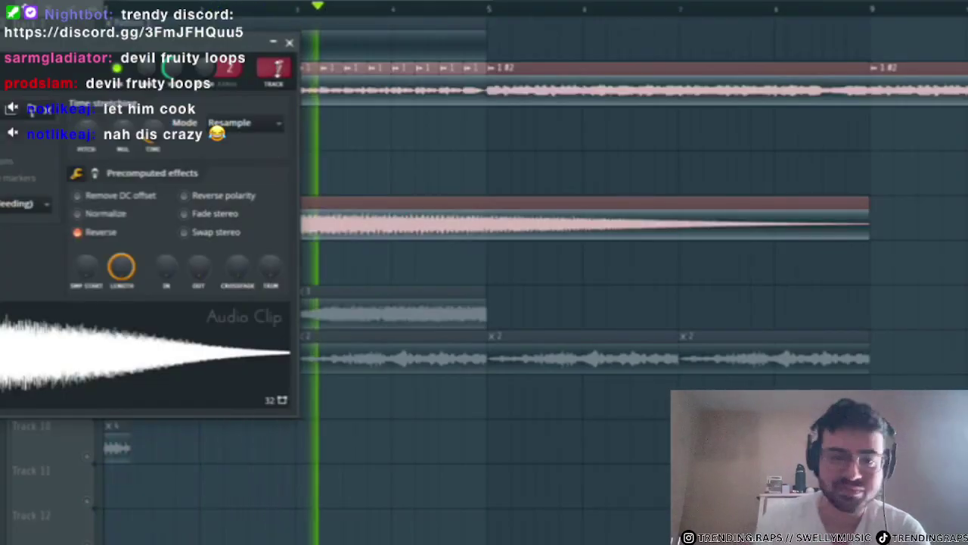
left_click(289, 42)
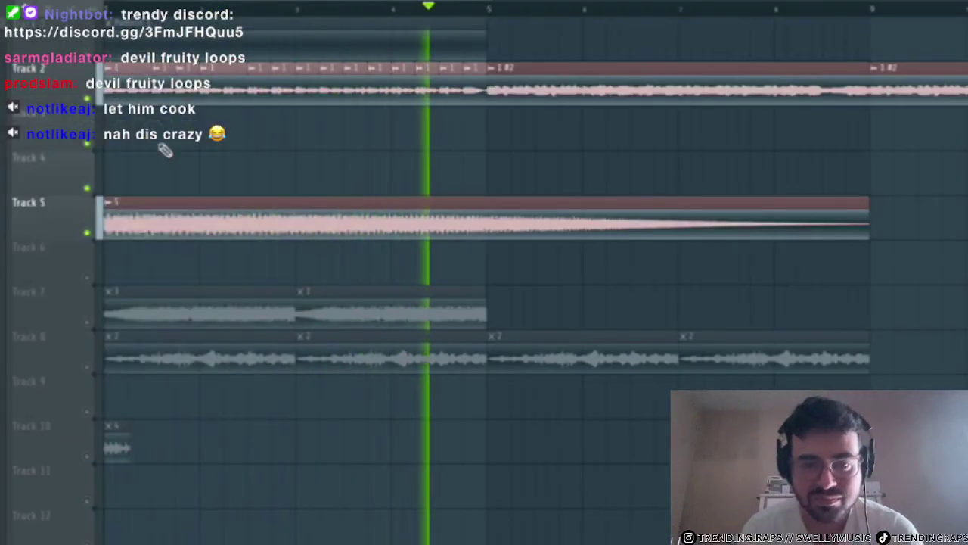
double_click(195, 214)
left_click(289, 43)
- Add a parametric EQ with the 20Hz + 18kHz cut preset to clip 5's mixer track and lower its high cut to about 1 kHz
key("F9")
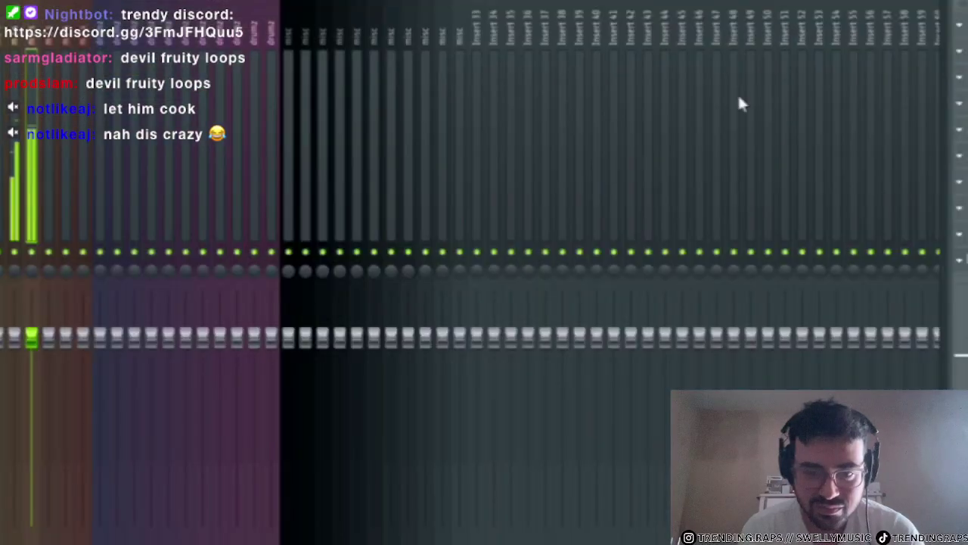
left_click(966, 259)
left_click(433, 41)
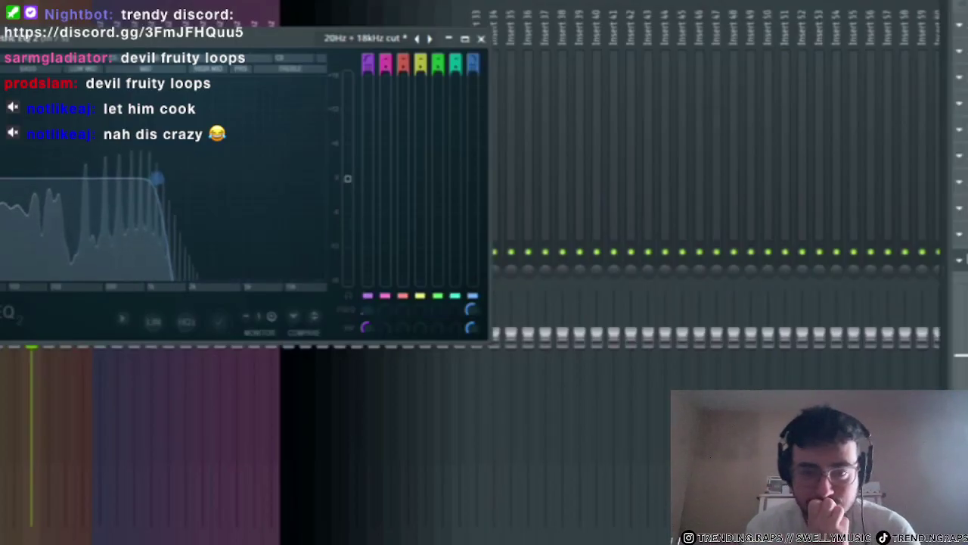
left_click(482, 37)
key("F9")
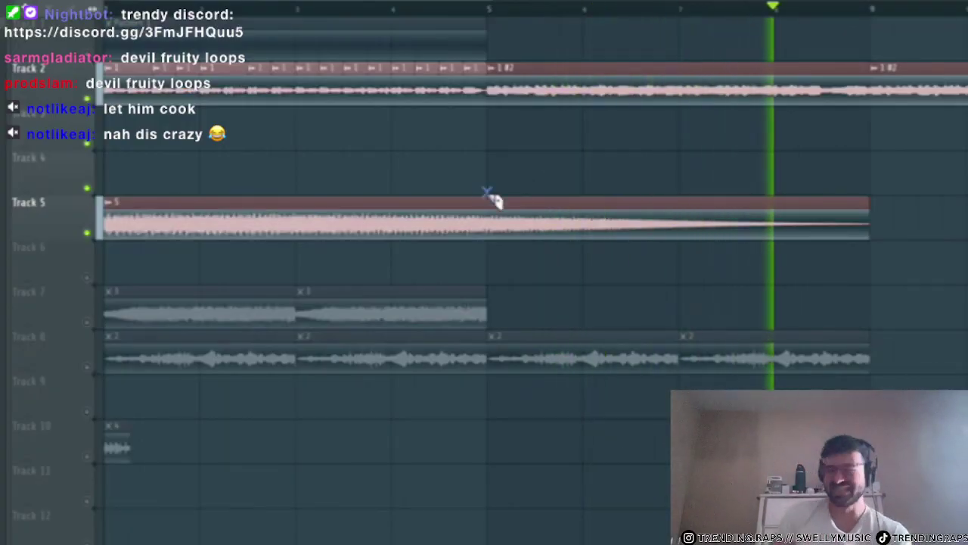
- Slice clip 5 on Track 5 at bar 5, delete the second half and repeat the first half in bars 5 to 9
left_click_drag(488, 194, 485, 246)
right_click(458, 226)
left_click(600, 214)
key("ctrl+b")
key("space")
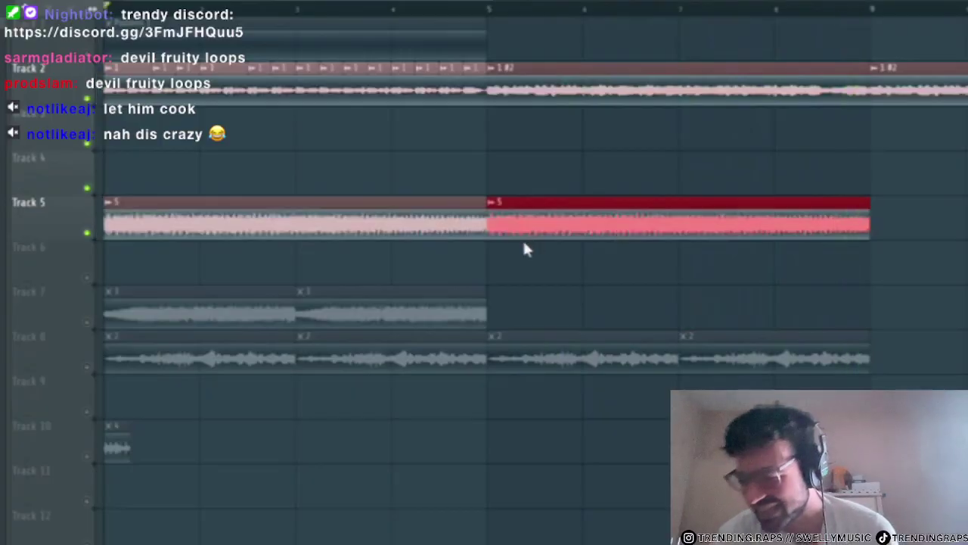
- Undo the repeat and deletion, keep only clip 5's second half at bar 5, duplicate it into bars 9 to 13 and play from bar 5
key("ctrl+z")
key("ctrl+z")
key("ctrl+b")
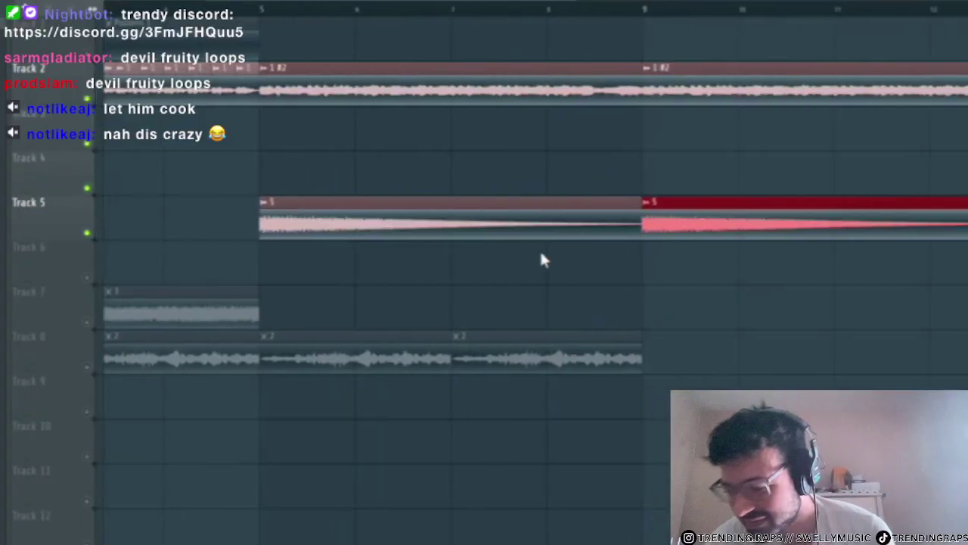
key("space")
key("ctrl+d")
scroll(556, 256, "down", 4)
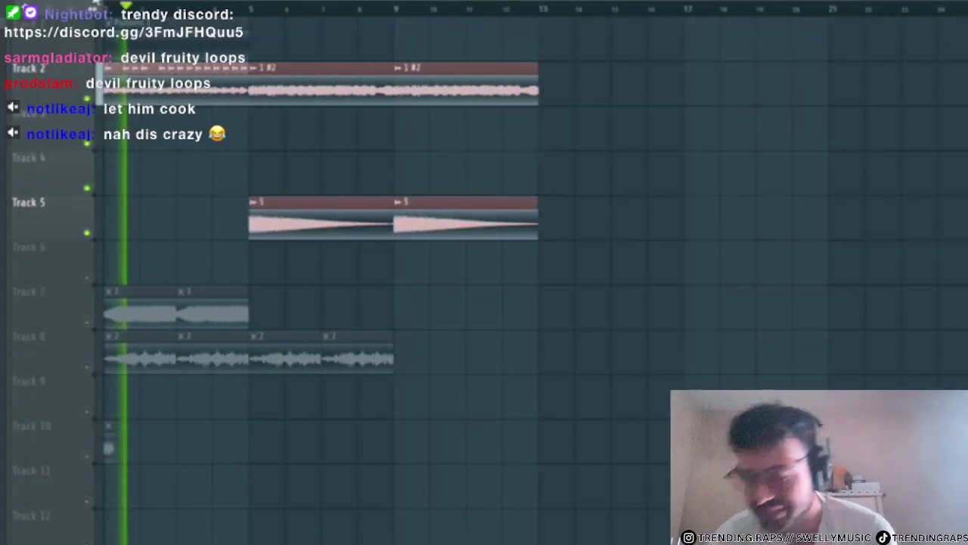
left_click(252, 9)
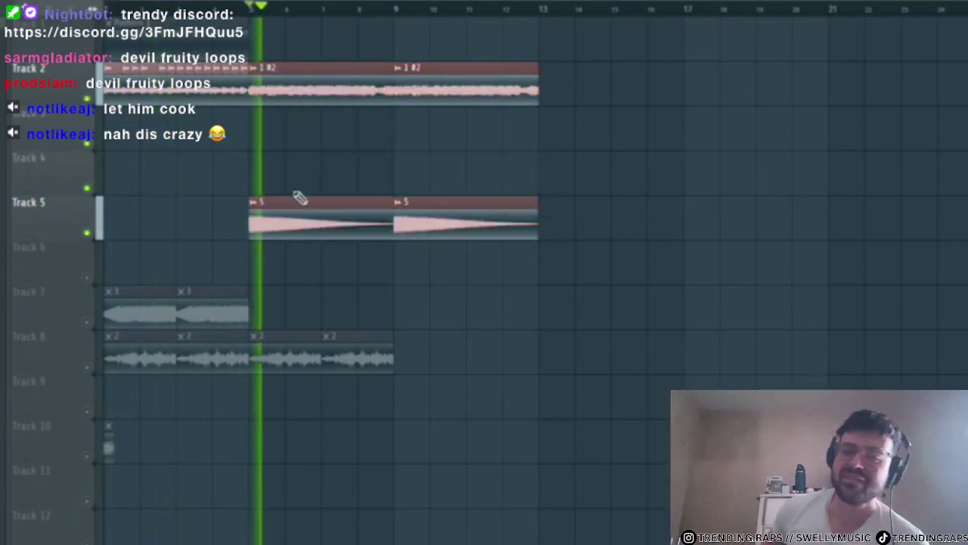
- Raise the low cut in the parametric EQ on clip 5's mixer track and soften the low-cut and high-cut slopes
double_click(297, 218)
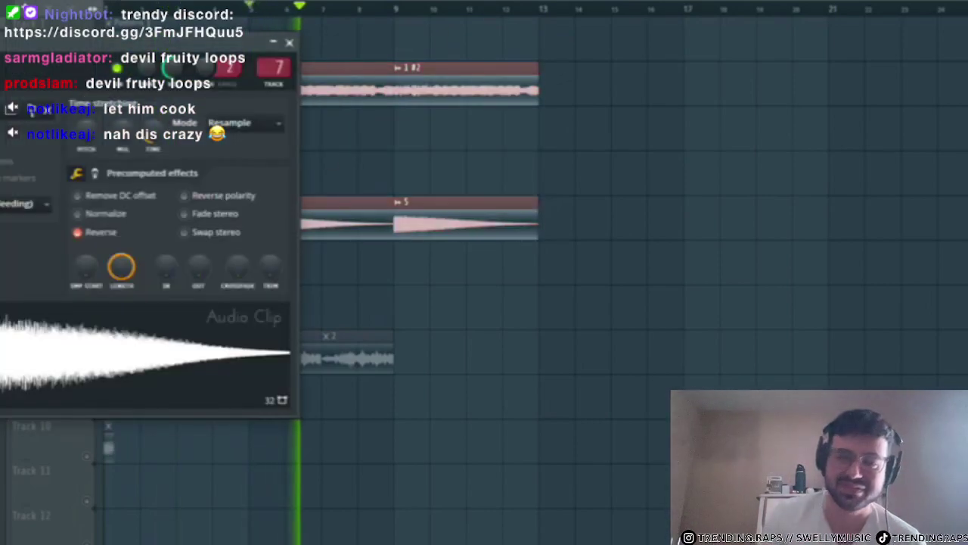
key("F6")
key("F9")
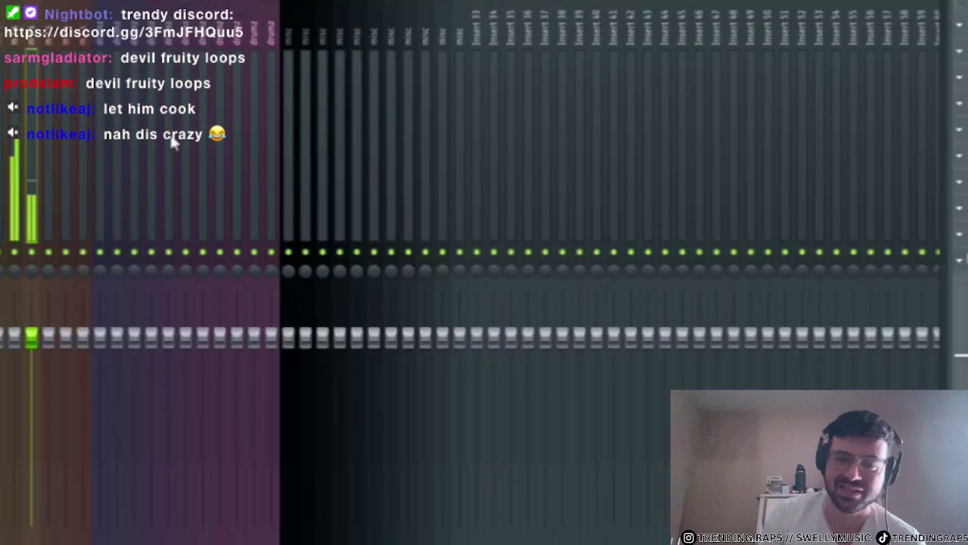
left_click(966, 260)
left_click_drag(1, 180, 28, 182)
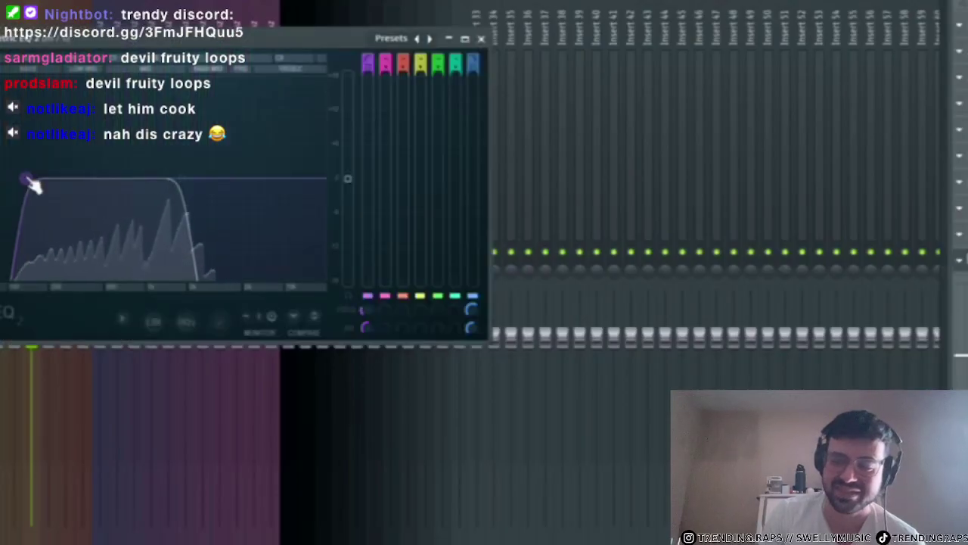
scroll(28, 182, "up", 5)
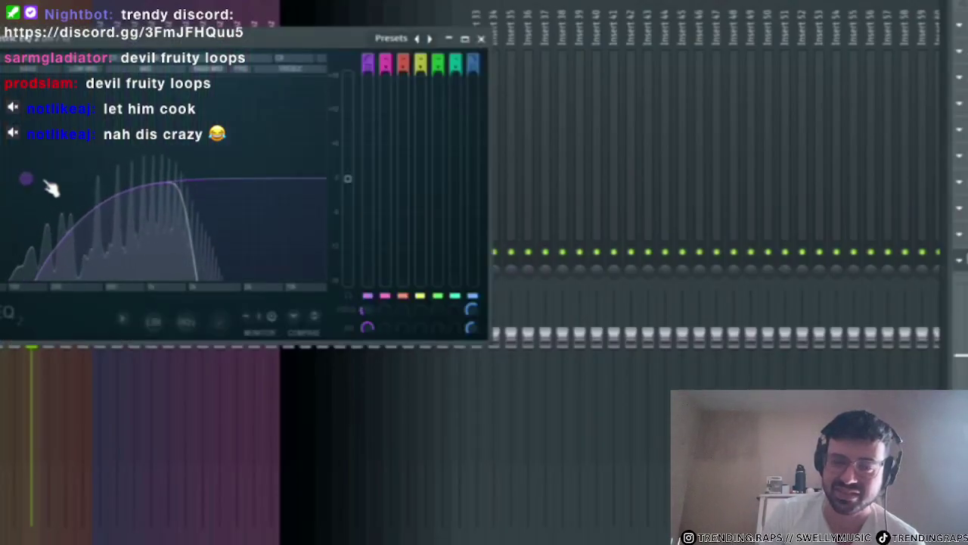
scroll(182, 192, "up", 5)
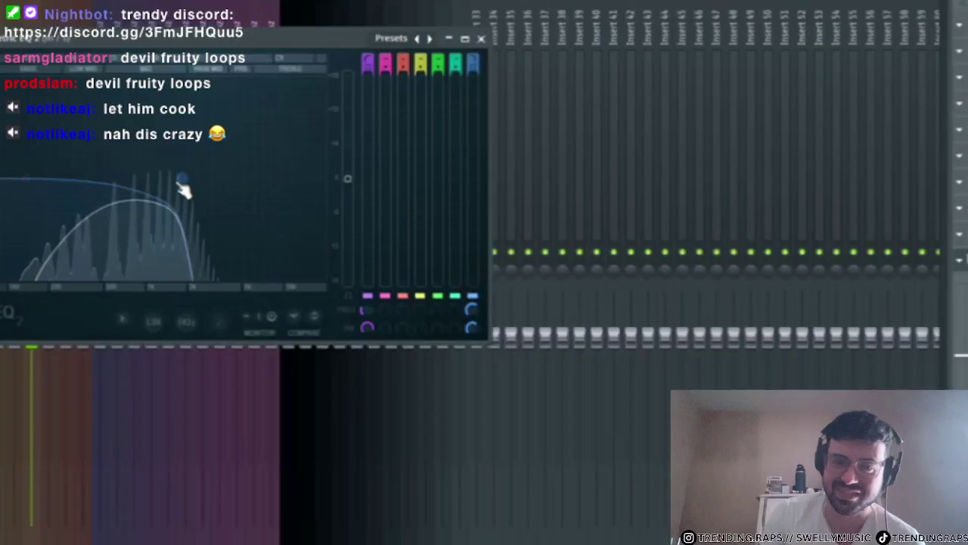
left_click(482, 38)
key("F9")
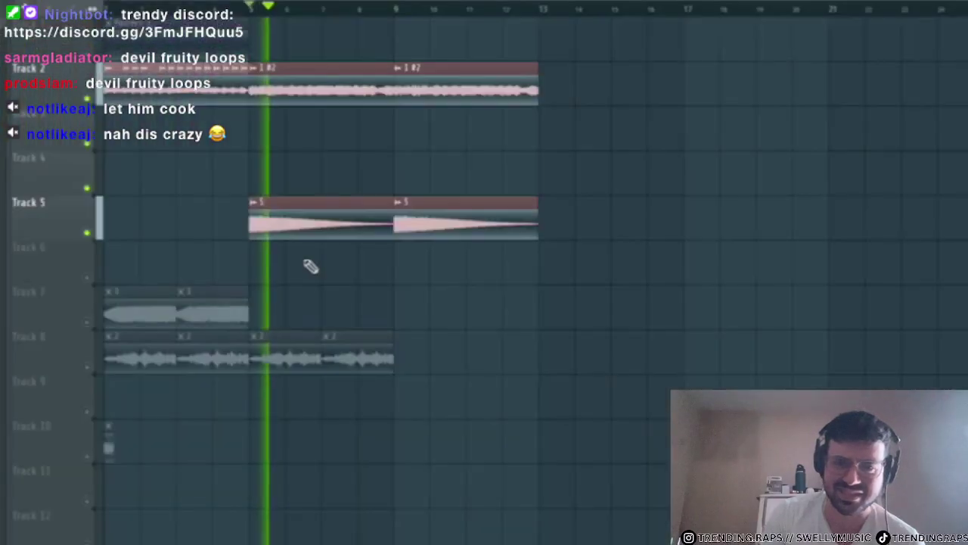
- Duplicate the 1 #2 and 5 clips from bars 5 to 13 into bars 13 to 21 and consolidate the copies into one audio clip
key("space")
left_click_drag(607, 208, 302, 52)
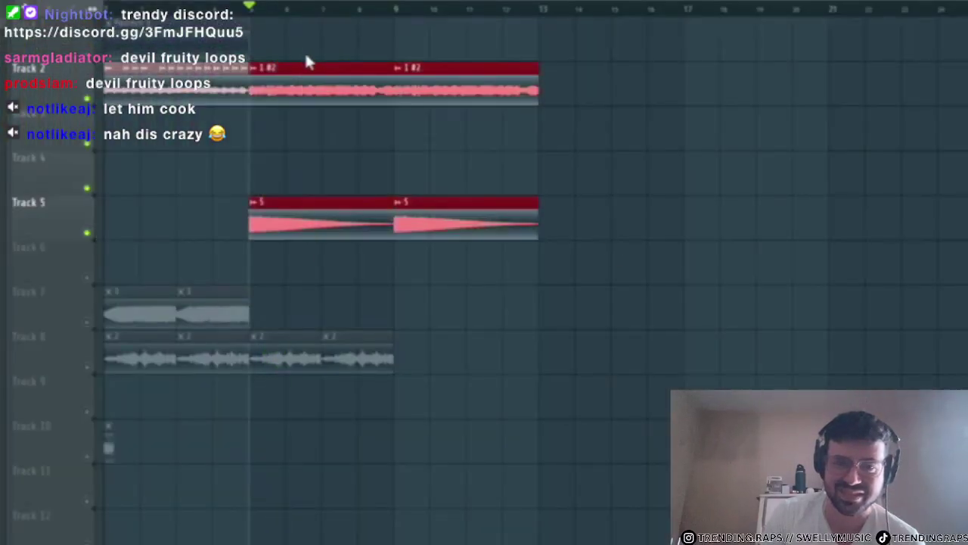
key("ctrl+b")
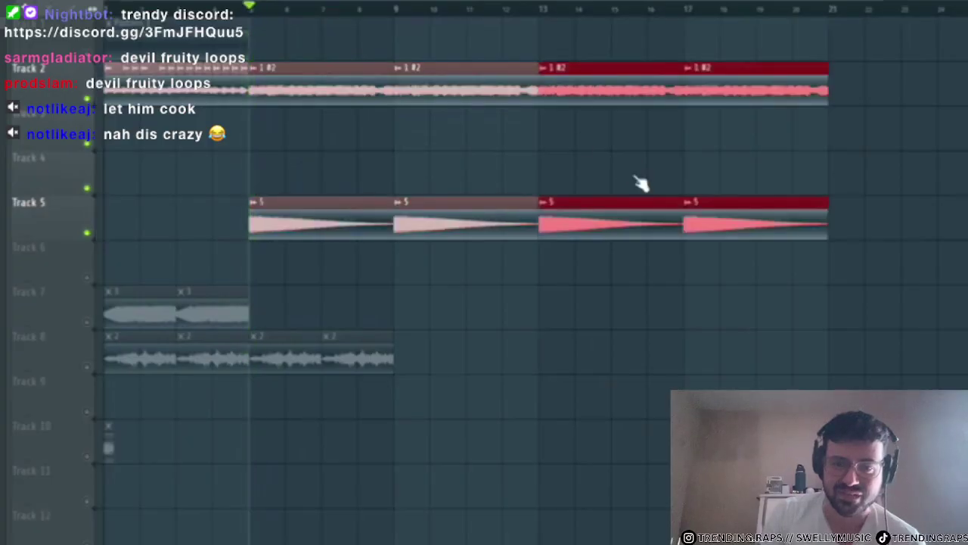
key("ctrl+alt+c")
left_click(568, 540)
left_click(826, 207, "ctrl")
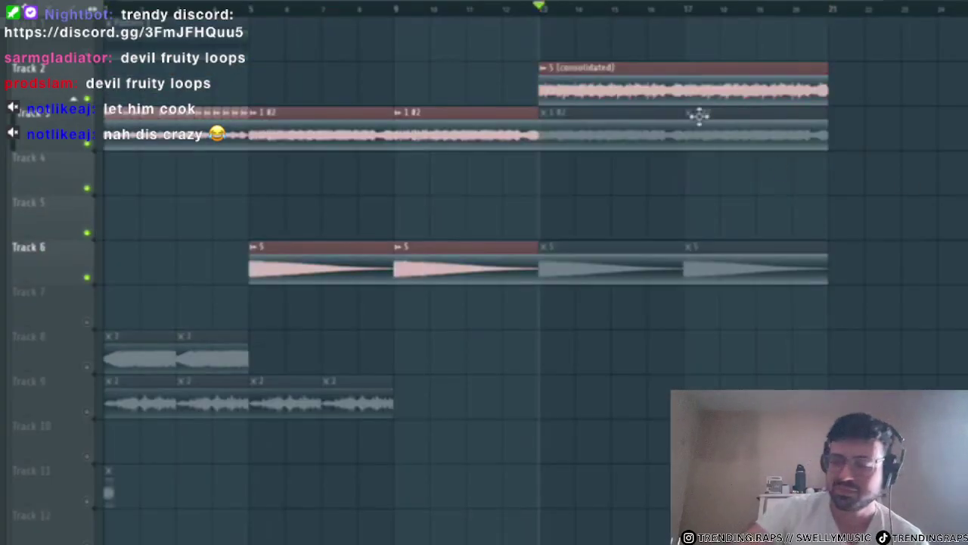
- Set the consolidated clip's time-stretching mode to Stretch in its sample settings
double_click(677, 93)
left_click(1, 123)
left_click(112, 21)
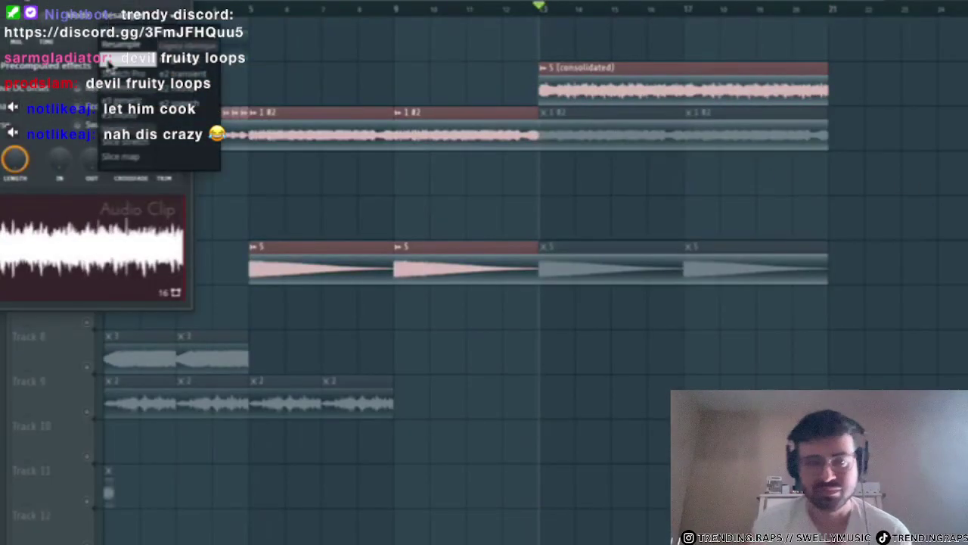
left_click(105, 62)
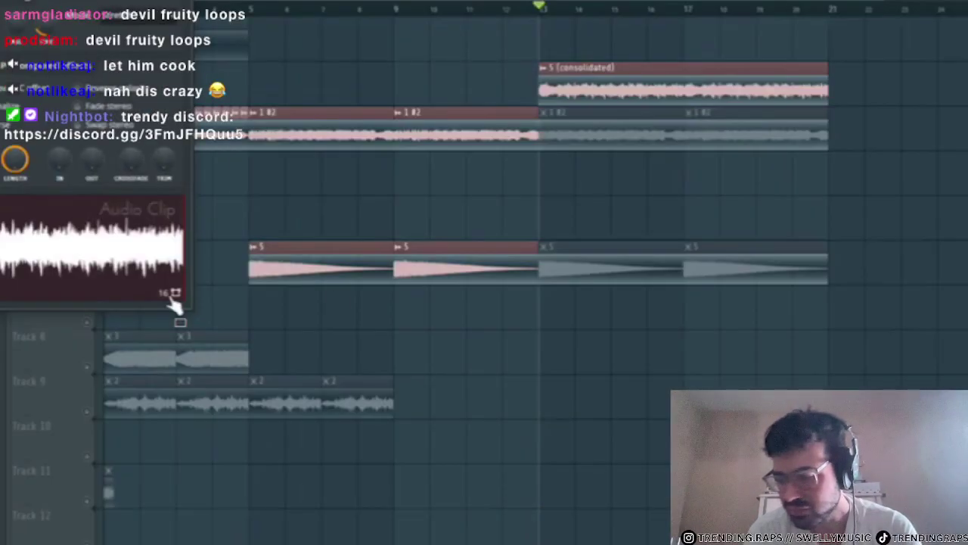
- Add Guitar Rig 7 FX to the consolidated clip's mixer track and load a preset using Bass Rage and Matched Cabinet Pro
key("F9")
left_click(951, 28)
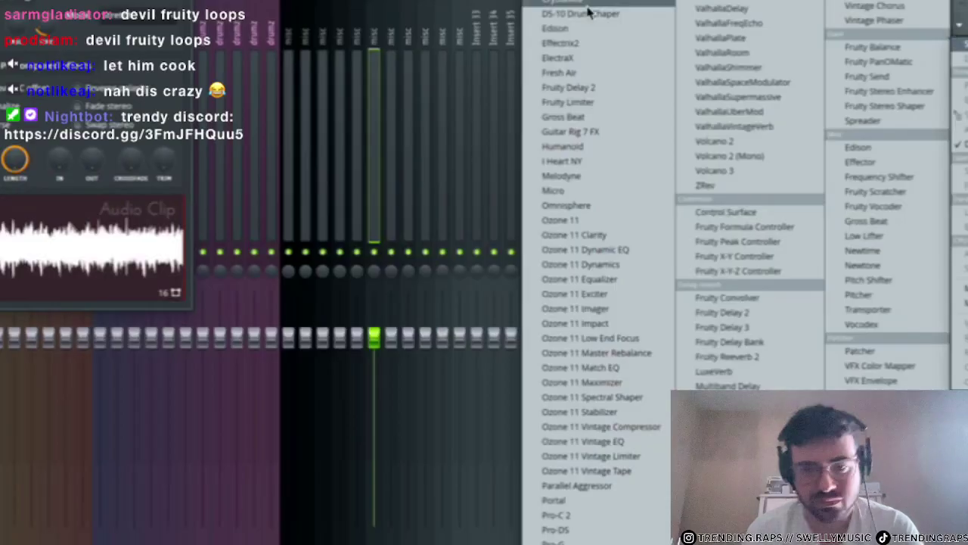
left_click(572, 131)
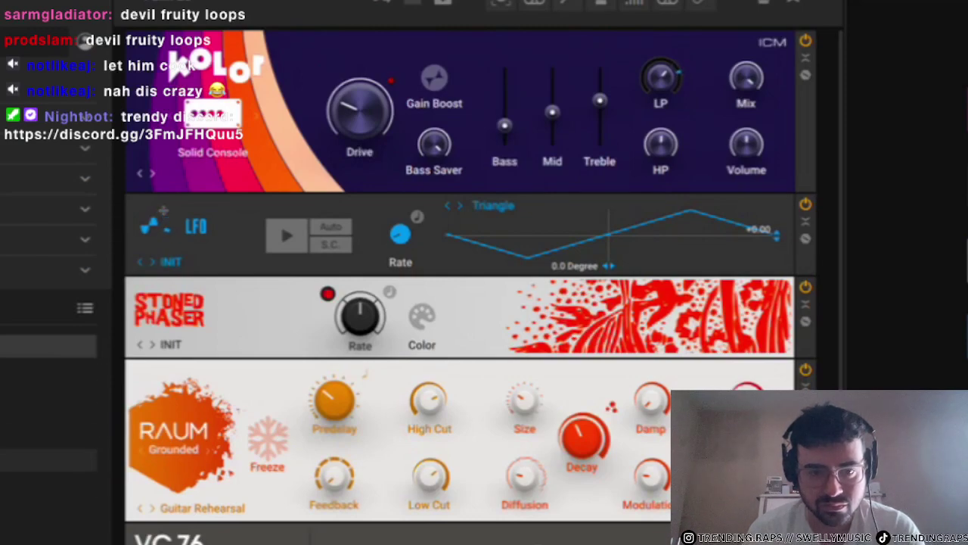
double_click(48, 460)
double_click(48, 506)
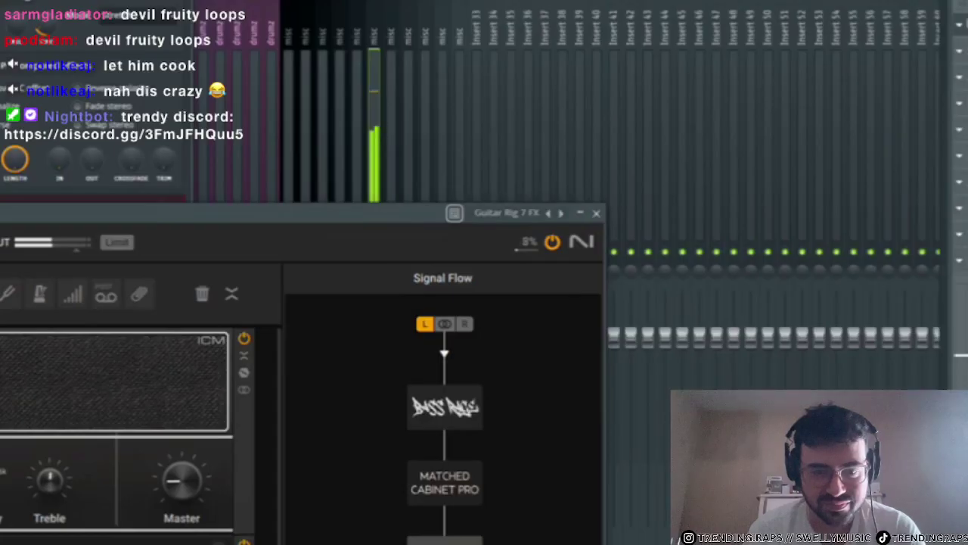
left_click(598, 215)
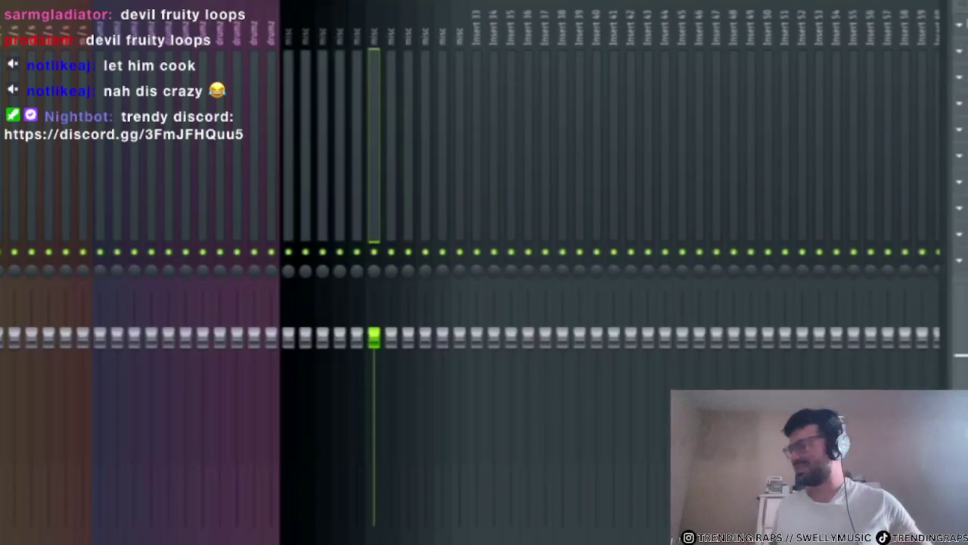
- Play from bar 13 and delete the muted 1 #2 and 5 source clips in bars 13 to 21 on Tracks 3 and 6
key("F9")
key("space")
left_click_drag(732, 121, 606, 324)
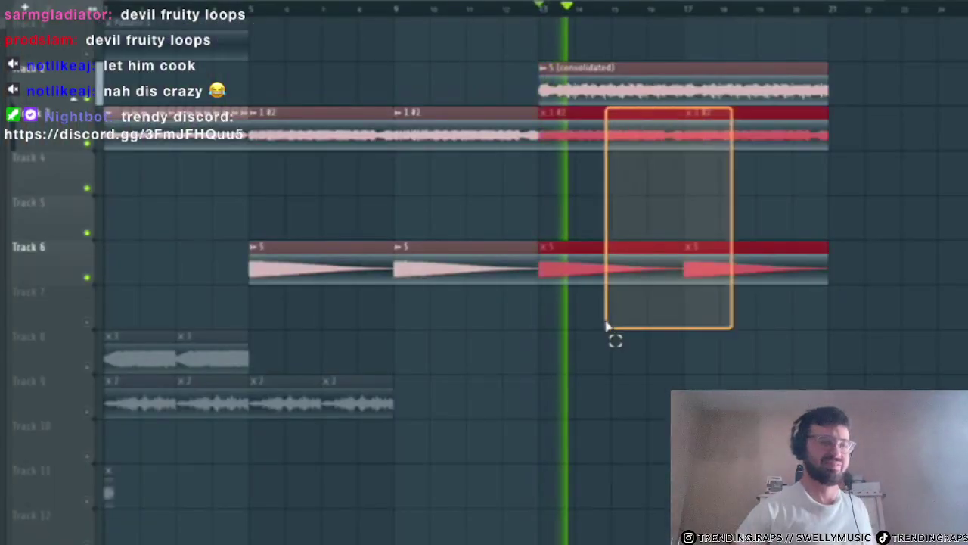
key("Delete")
scroll(687, 250, "up", 3)
double_click(542, 71)
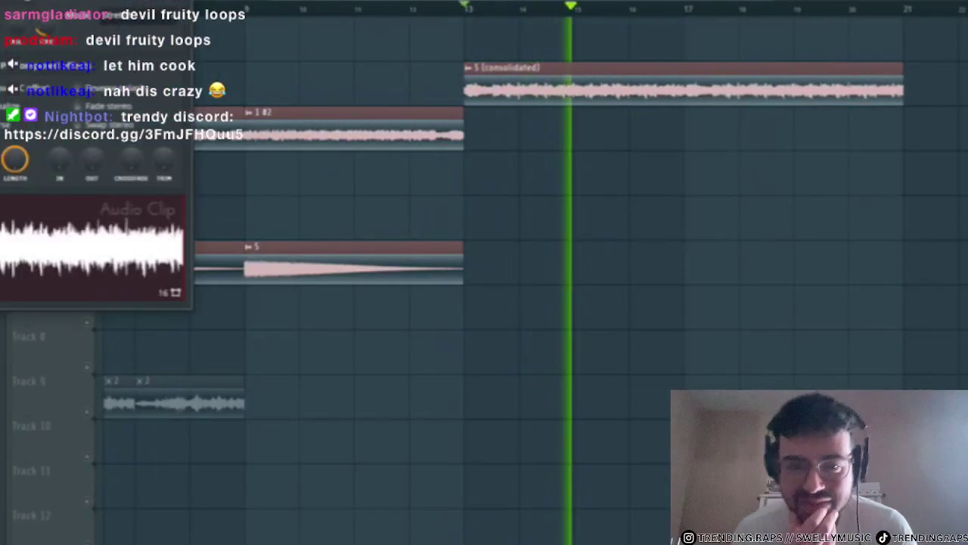
key("Escape")
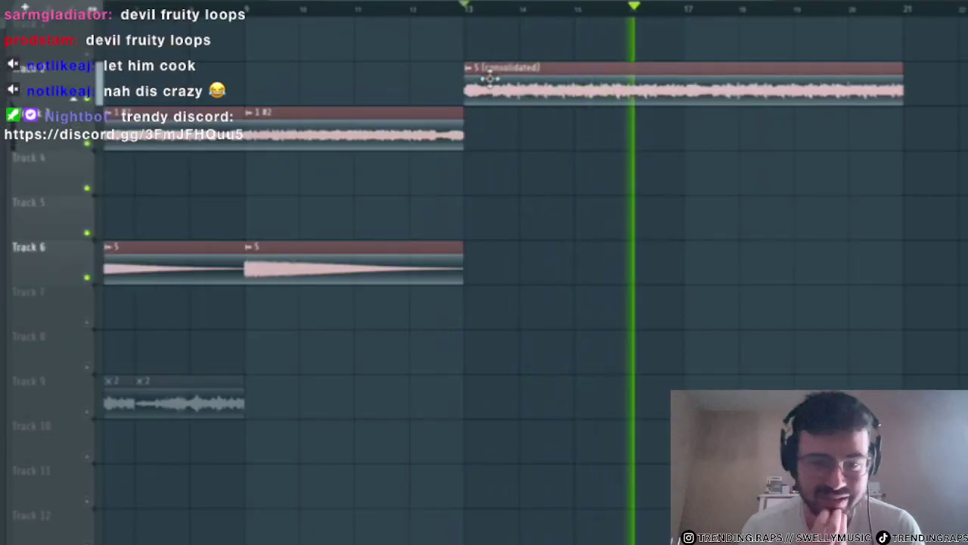
double_click(490, 76)
key("F9")
key("Escape")
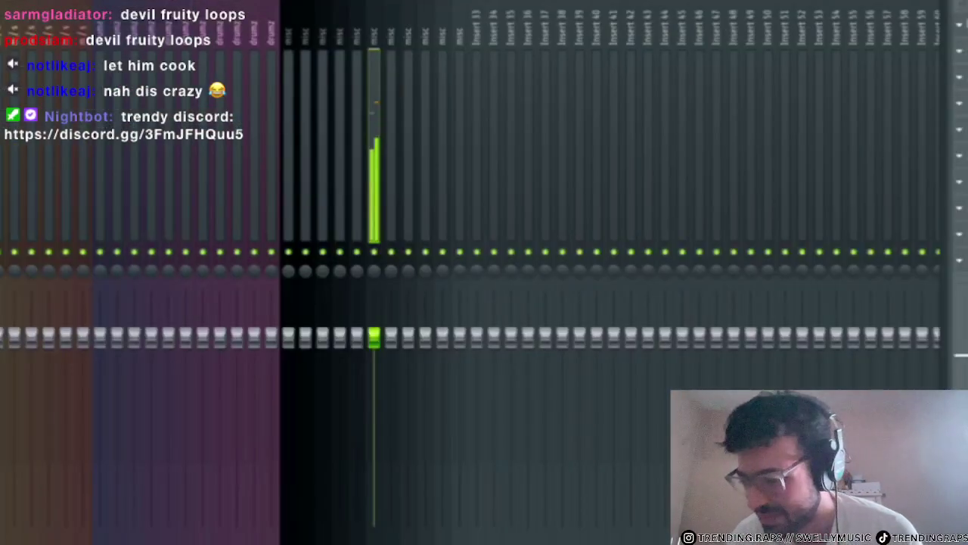
left_click(959, 50)
mouse_move(962, 68)
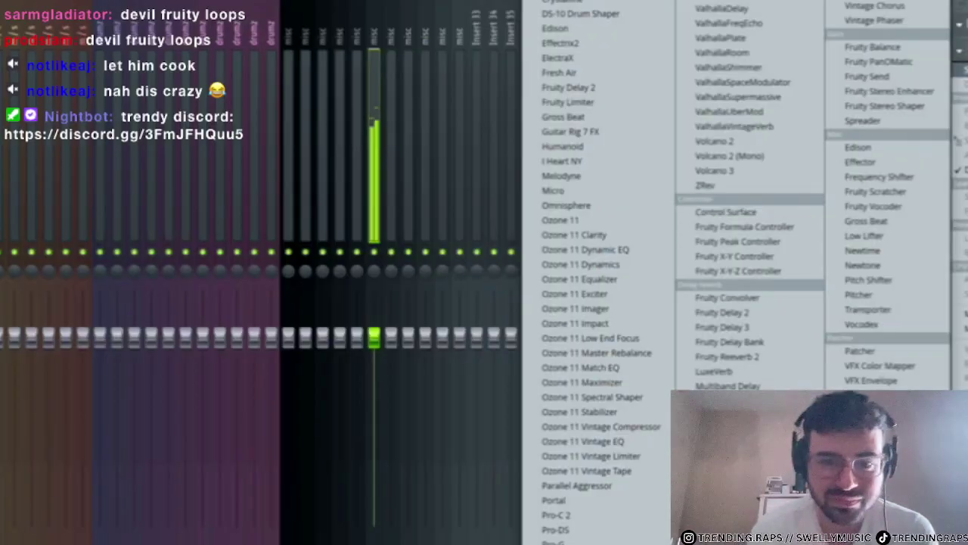
left_click(449, 4)
key("F6")
key("F5")
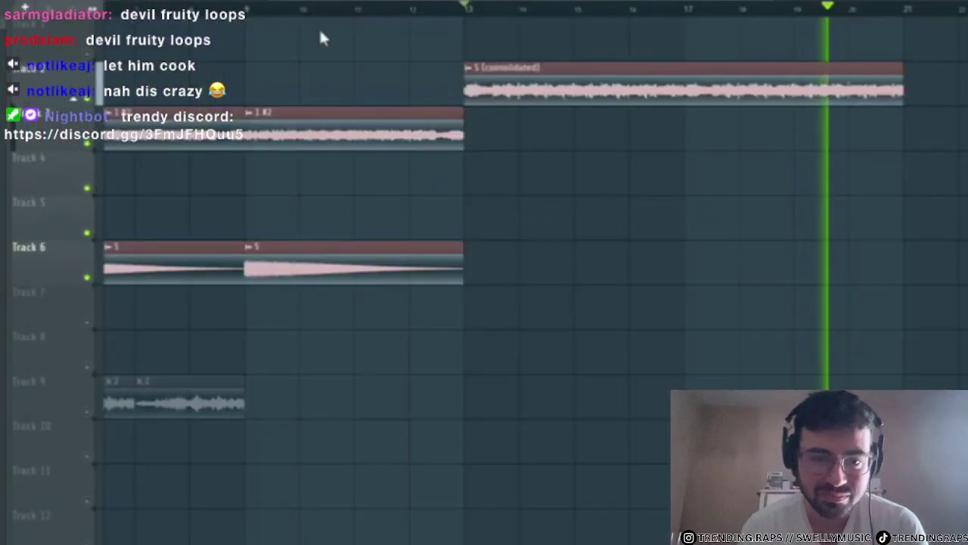
key("space")
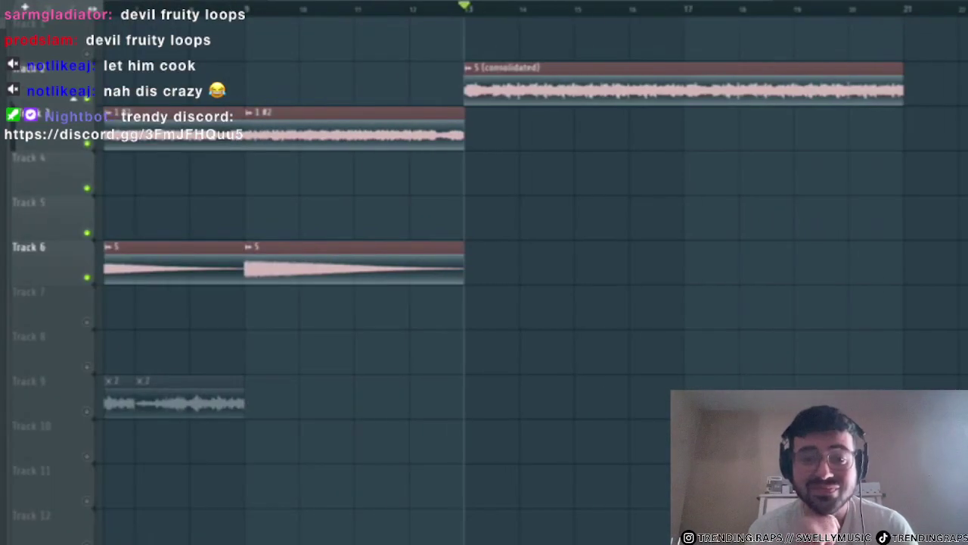
- Solo Track 8 and play its clip 3 copies from bar 1
left_click_drag(317, 2, 227, 2)
right_click(87, 367)
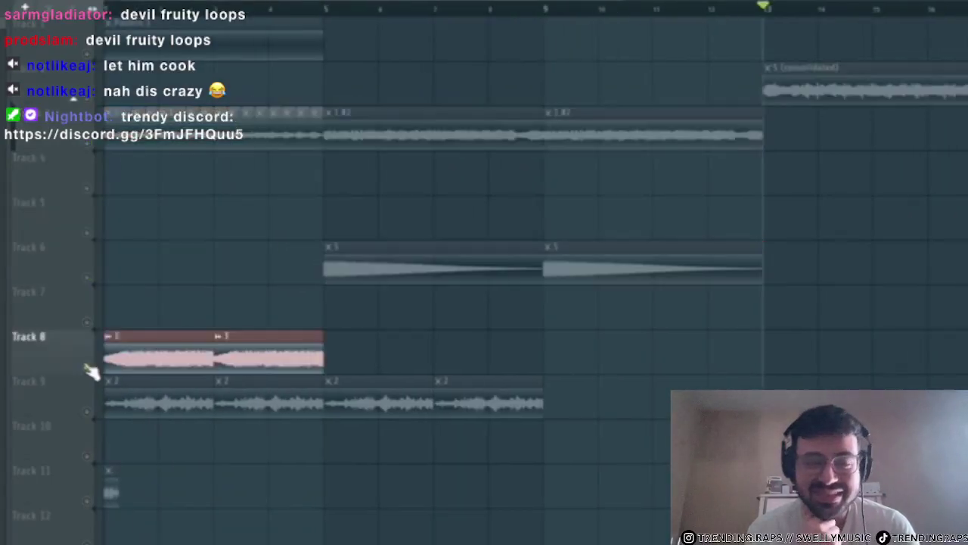
key("space")
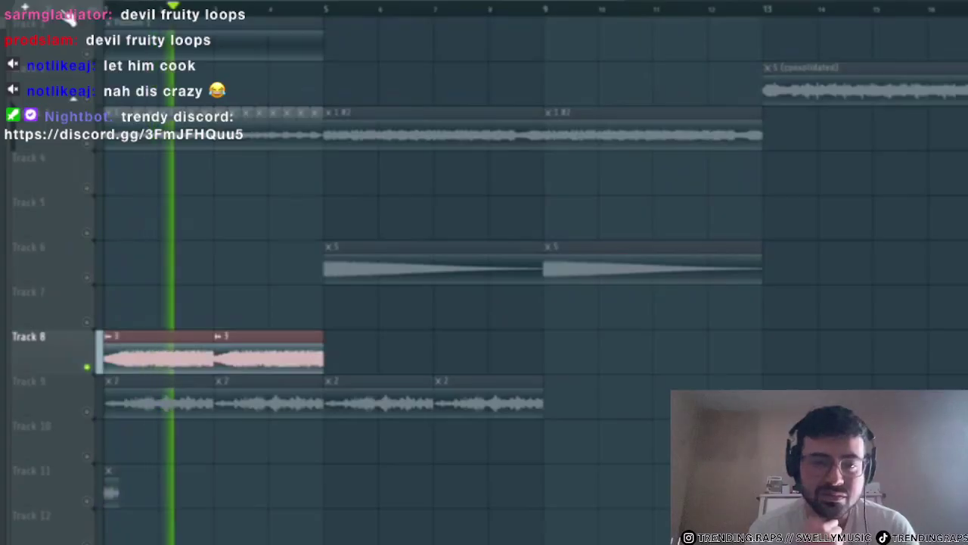
key("space")
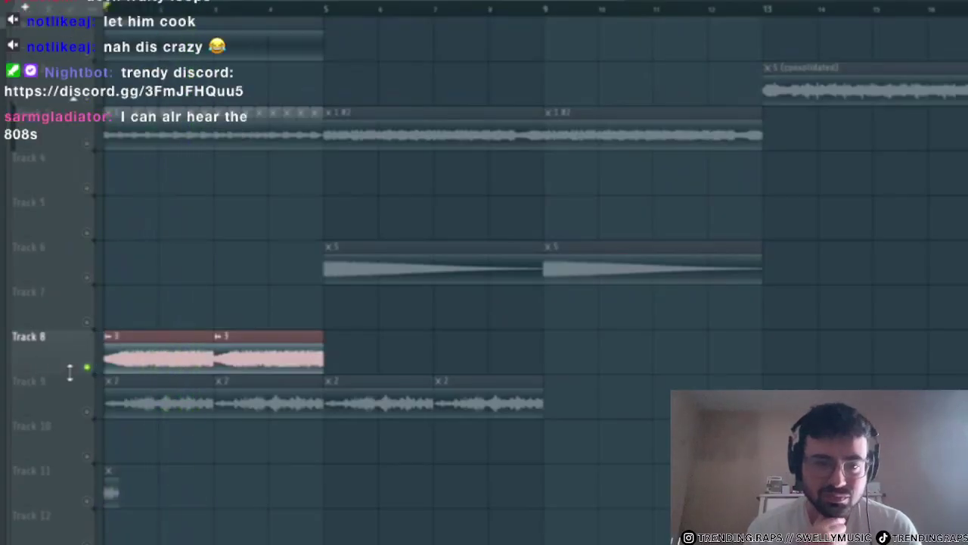
scroll(71, 372, "up", 3)
key("space")
- Check clip 3's sample settings and its mixer track while listening to it from bar 1
double_click(174, 337)
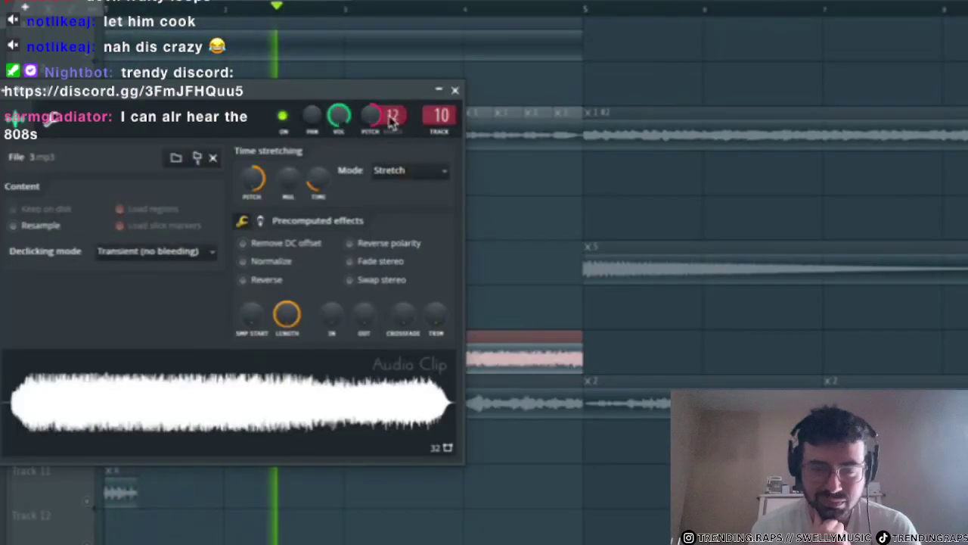
key("F9")
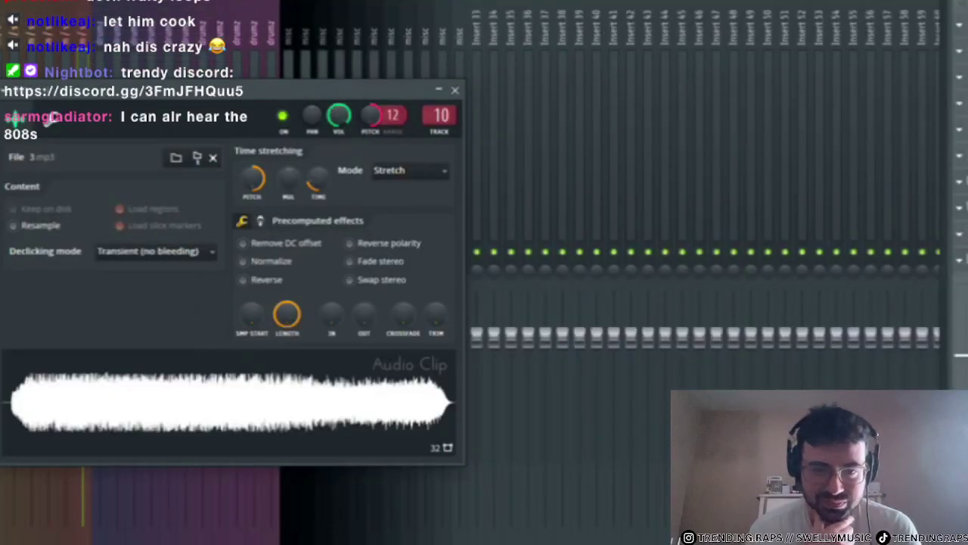
left_click(440, 90)
key("F9")
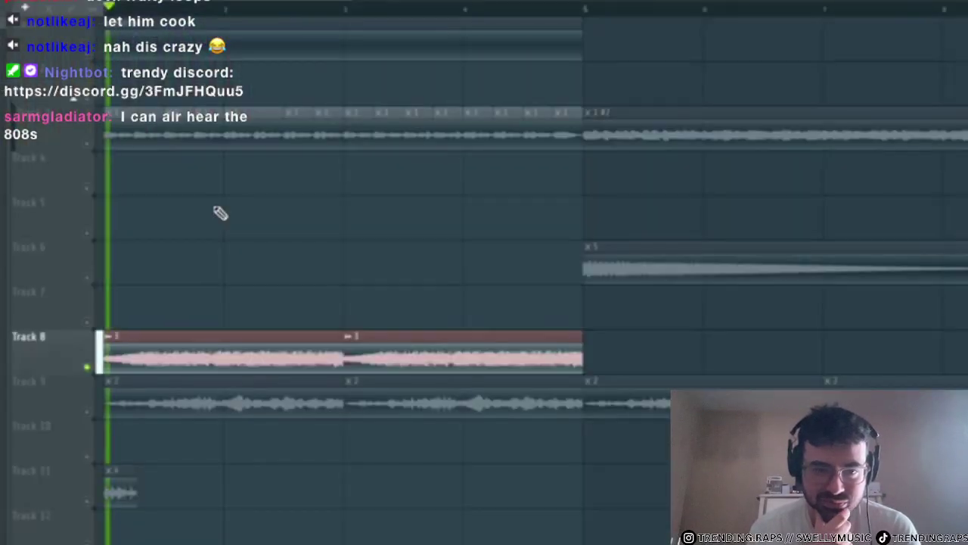
double_click(216, 346)
left_click(454, 90)
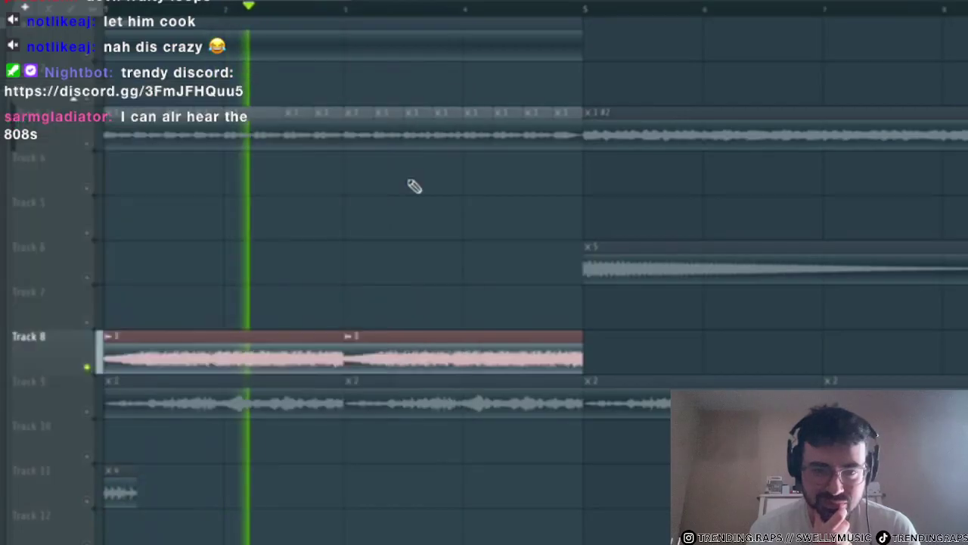
key("space")
key("space")
- Unmute Tracks 2 and 4 and place clip 3 on Track 4 at bars 13 and 15 under the consolidated clip
scroll(287, 389, "down", 6)
scroll(278, 381, "up", 6)
scroll(278, 380, "down", 3)
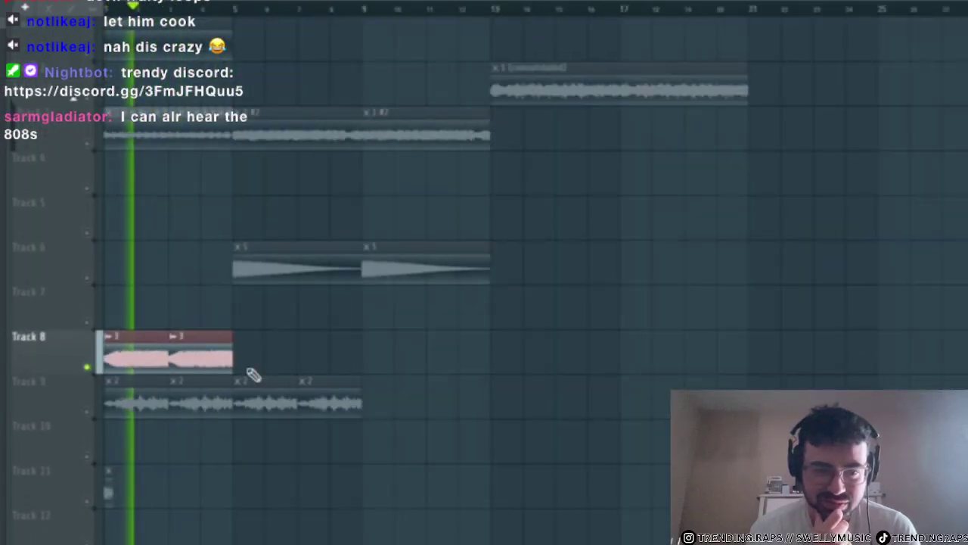
scroll(537, 168, "up", 2)
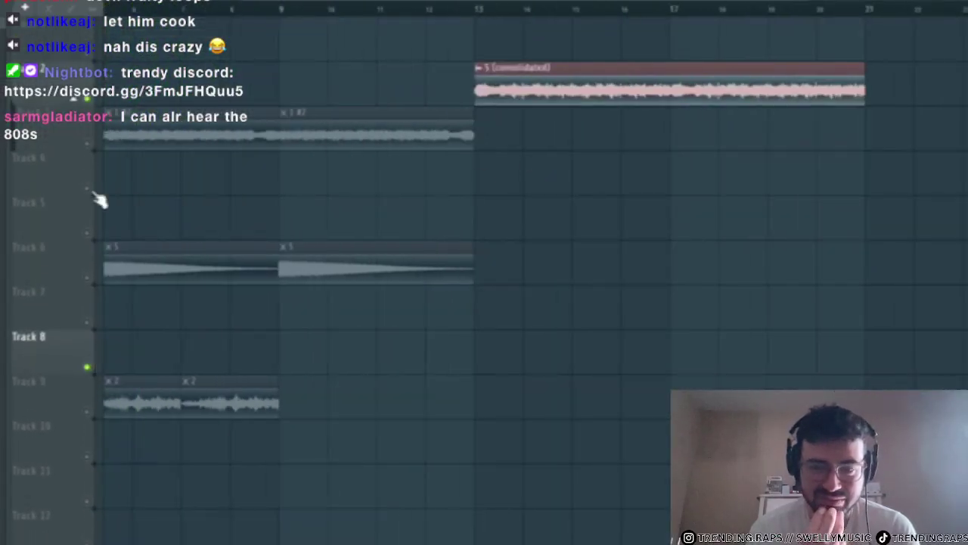
scroll(435, 197, "up", 2)
left_click(519, 179)
left_click(717, 173)
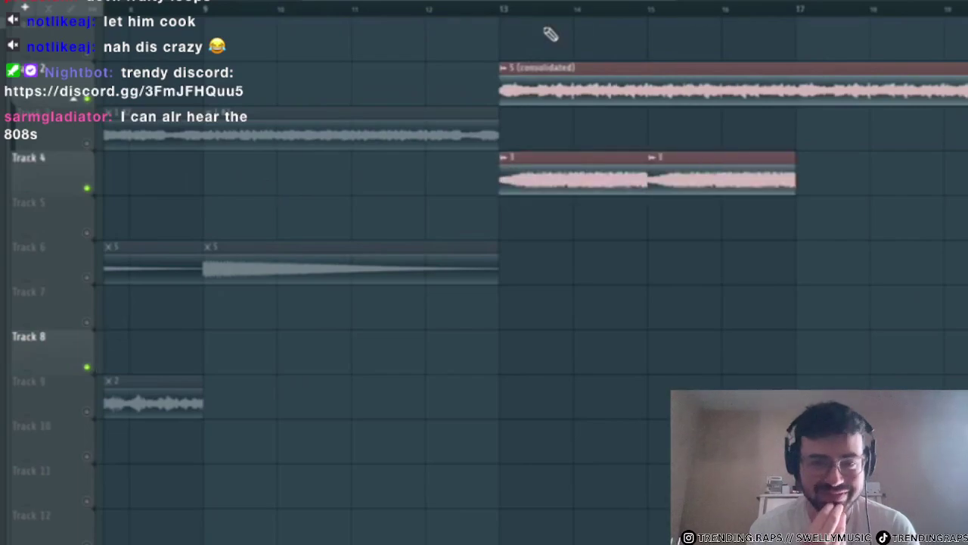
- Play from bar 13 and duplicate Track 4's two clip 3 copies into bars 17 to 21
left_click(508, 7)
key("space")
left_click_drag(726, 213, 577, 141)
key("ctrl+b")
right_click(666, 255)
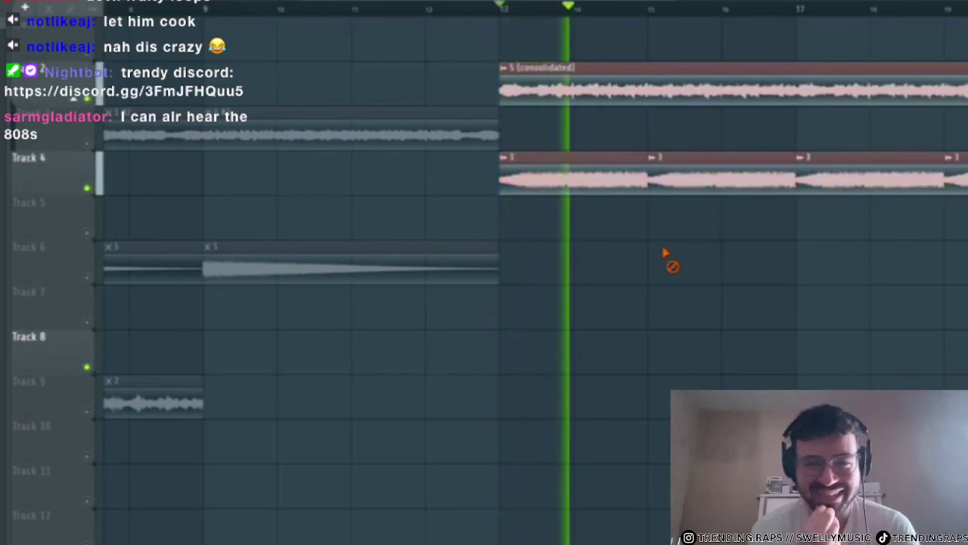
- Mute Track 2 and play the clip 3 copies on Track 4 from bar 13
key("space")
left_click(87, 99)
key("space")
scroll(661, 190, "up", 2)
- Insert the Pro-Q 3 equalizer on the mixer track that clip 3 is routed to
double_click(550, 173)
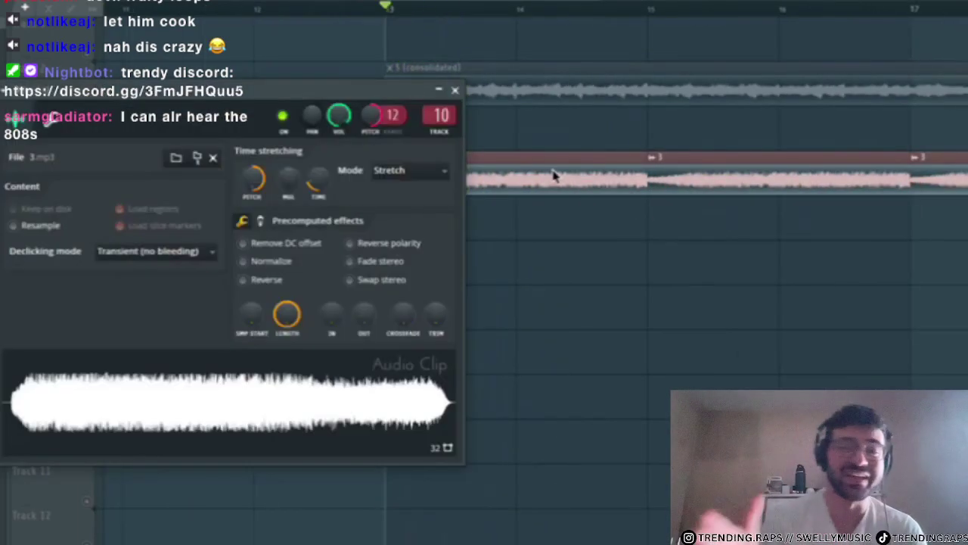
left_click(453, 91)
key("F9")
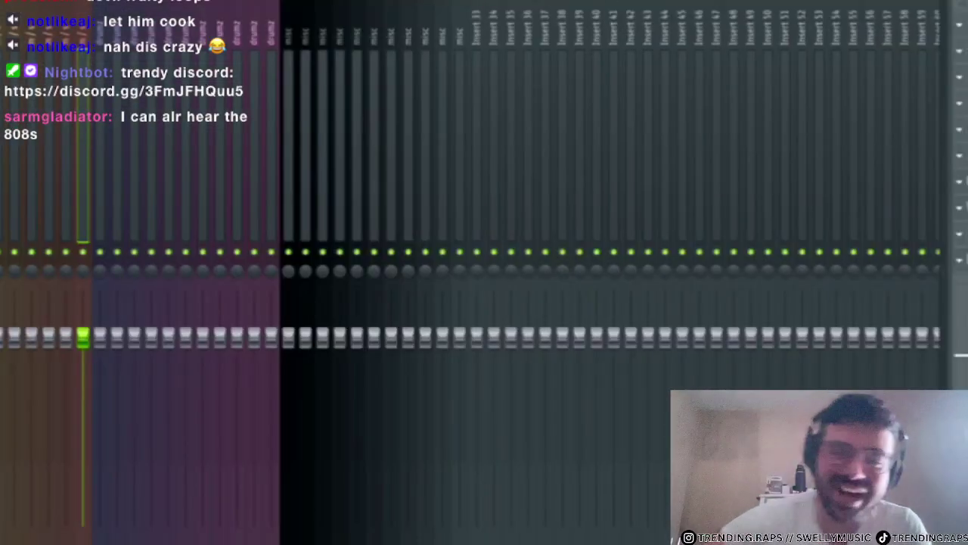
left_click(959, 234)
mouse_move(964, 255)
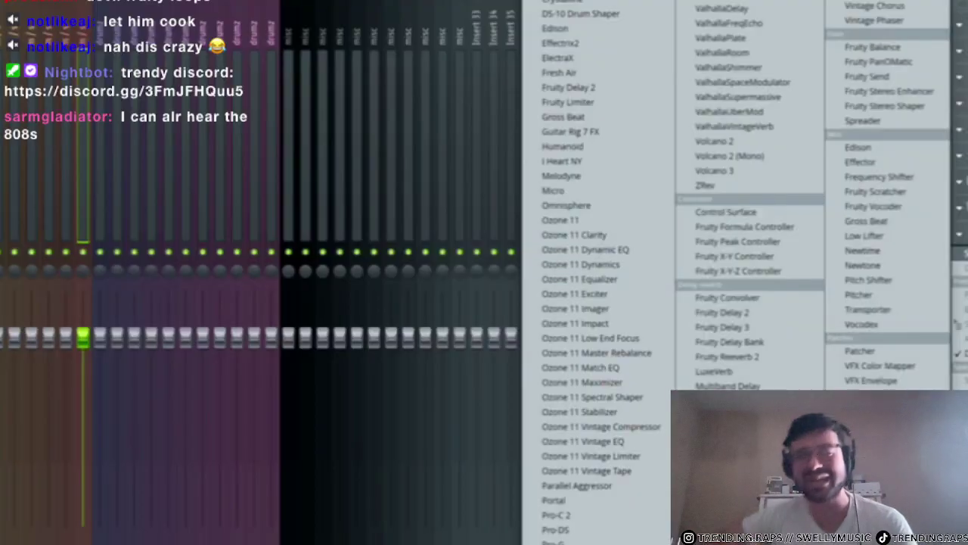
left_click(556, 544)
- Add a low cut at about 602 Hz with a 30 dB/oct slope to clip 3 during playback, and close the equalizer
left_click_drag(43, 263, 259, 301)
left_click(4, 336)
left_click(32, 352)
key("space")
left_click(278, 267)
left_click(281, 306)
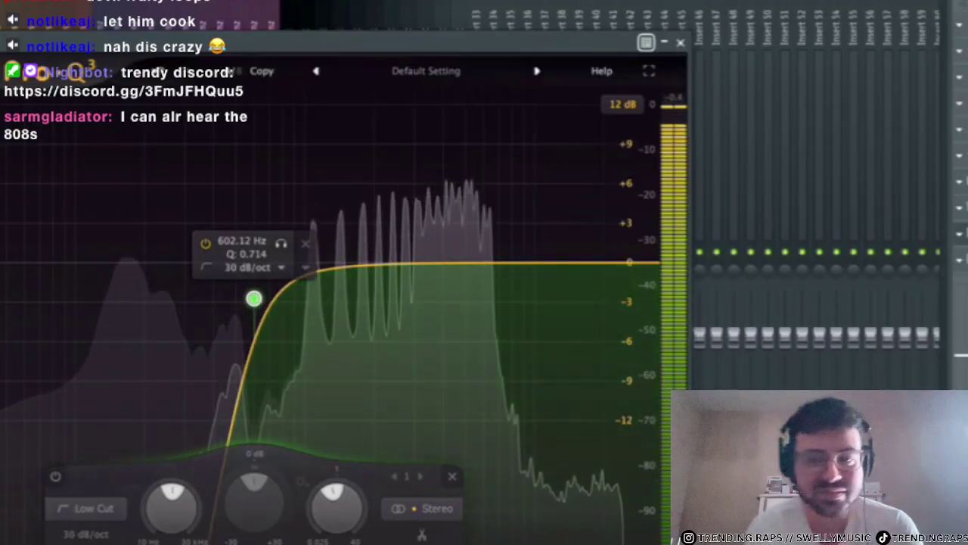
key("F9")
key("space")
left_click(681, 43)
- Unmute Track 2 and play its consolidated clip together with the filtered clip 3 from bar 13
key("space")
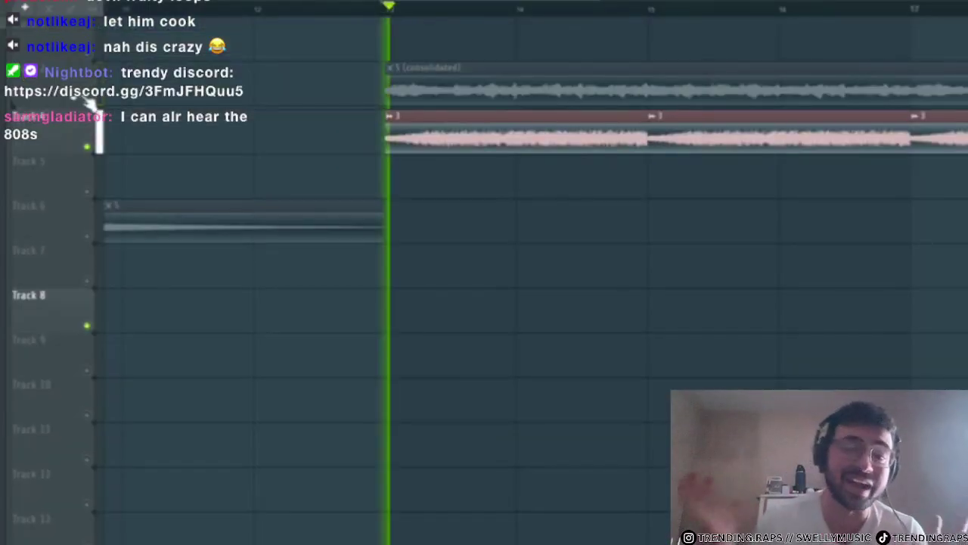
key("space")
scroll(81, 108, "up", 1)
key("space")
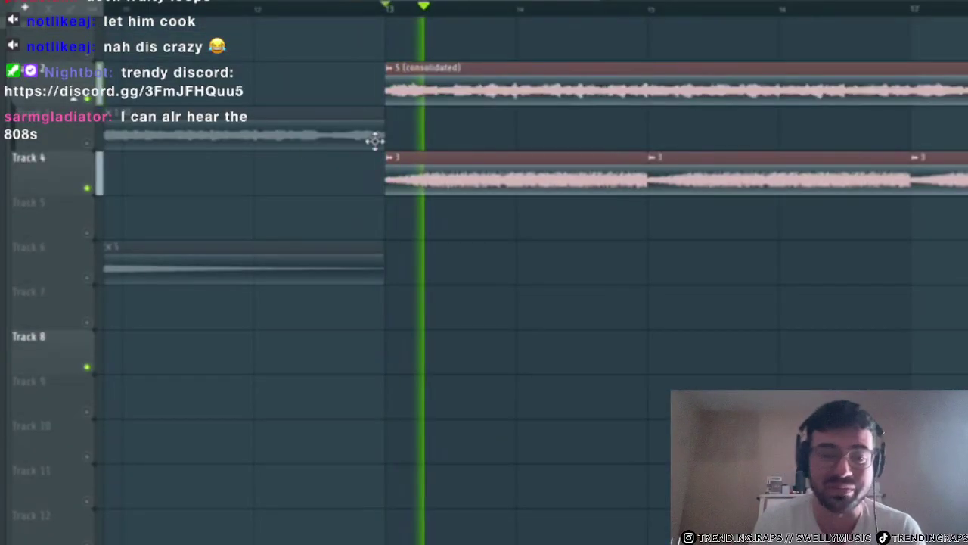
double_click(504, 162)
key("space")
left_click(454, 90)
key("space")
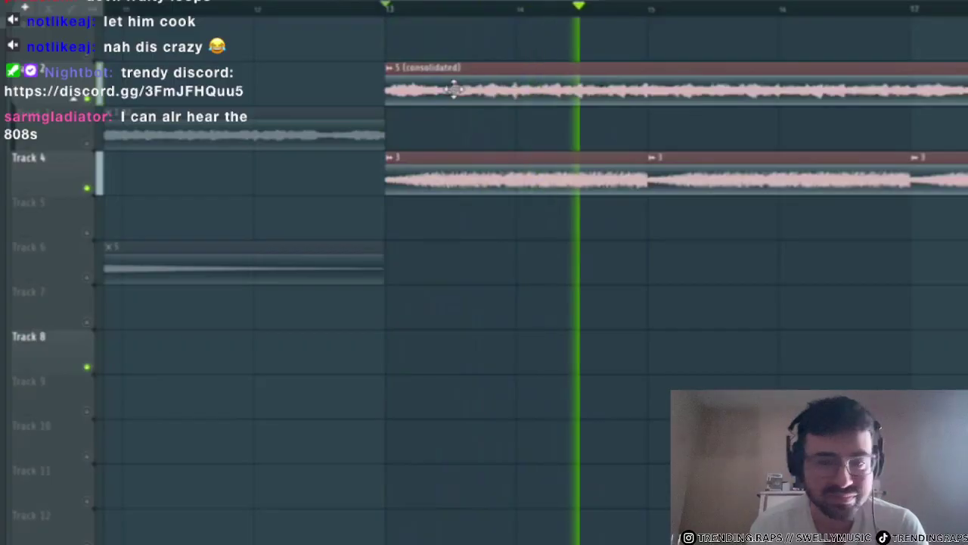
- Compare playback with Track 2 muted and unmuted, leave it muted and stop playback
left_click(87, 98)
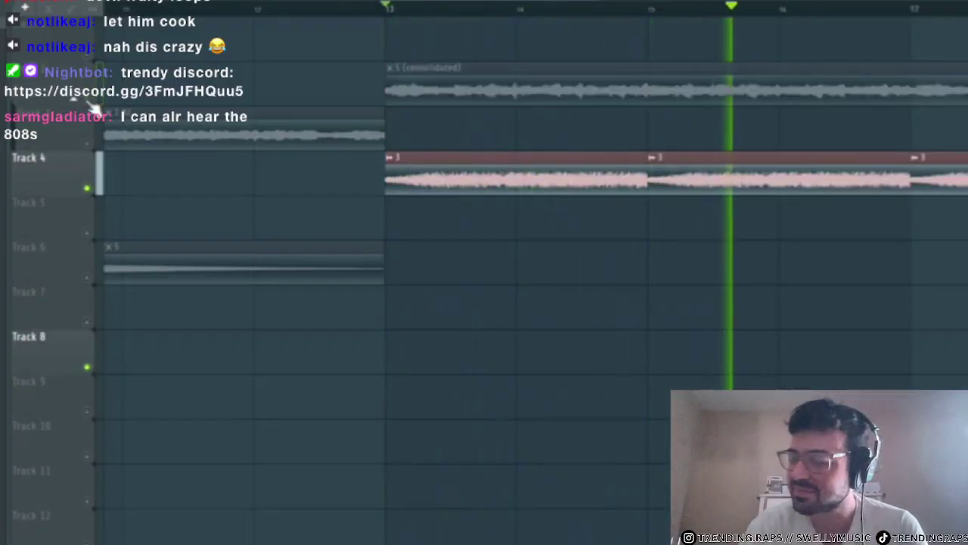
left_click(87, 99)
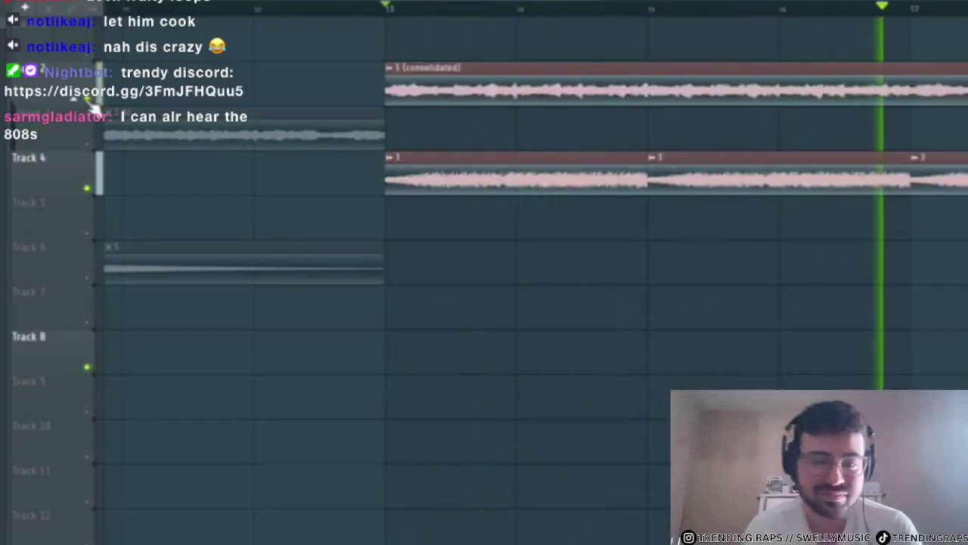
left_click(87, 98)
key("space")
- Consolidate Track 4's four clip 3 copies between bars 13 and 21 into a single audio clip
double_click(471, 187)
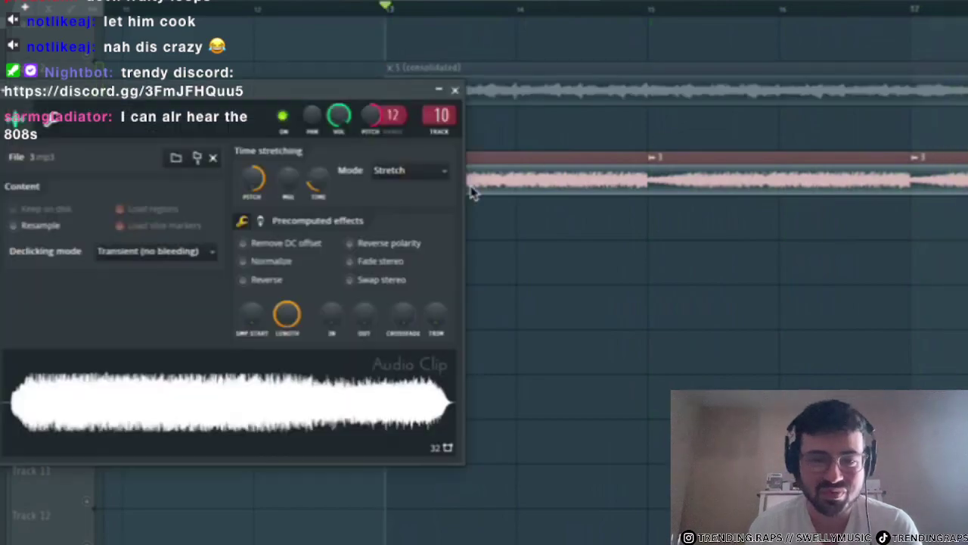
left_click(454, 90)
scroll(474, 237, "down", 3)
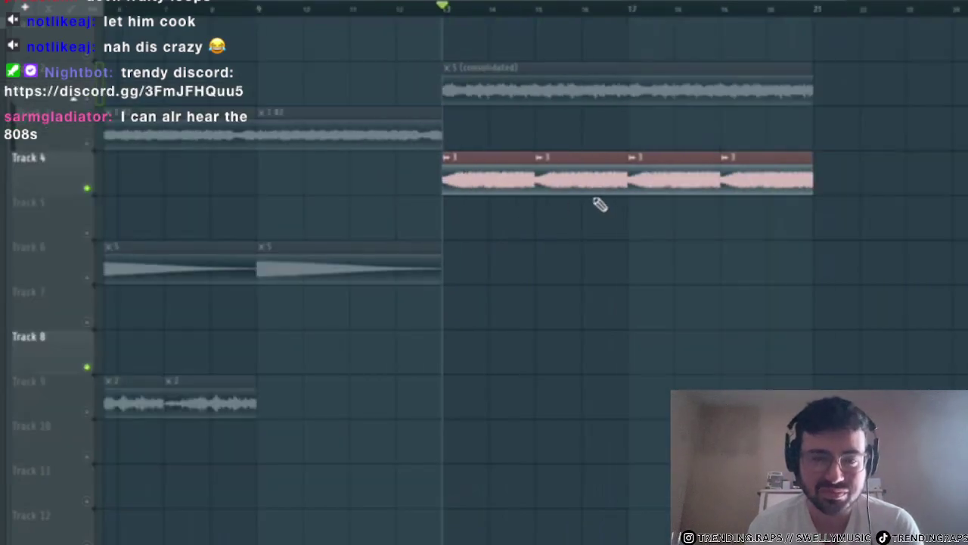
key("F9")
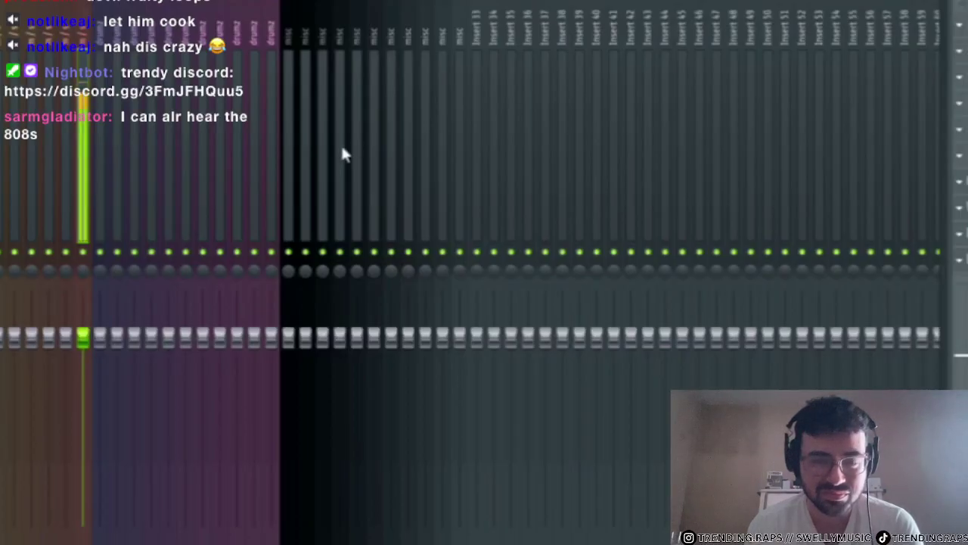
key("F9")
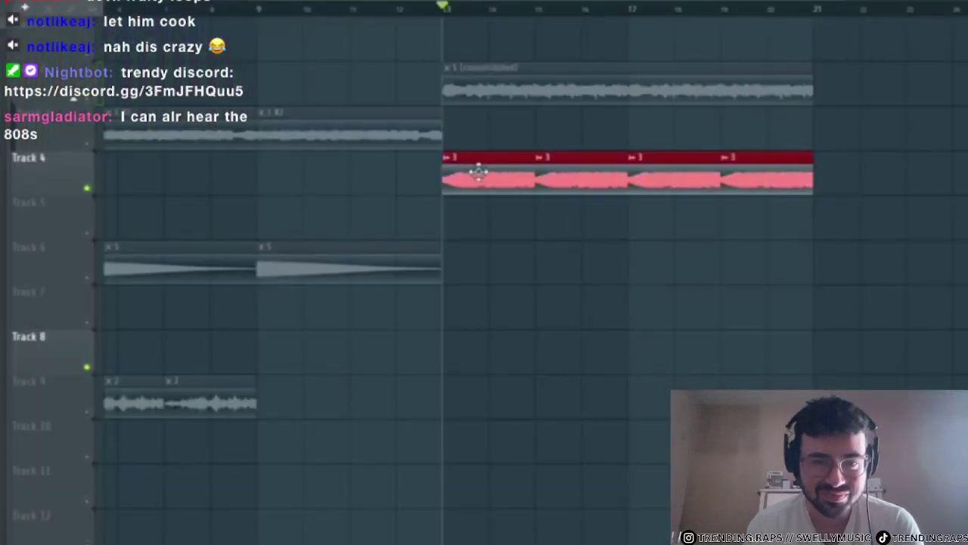
key("ctrl+alt+c")
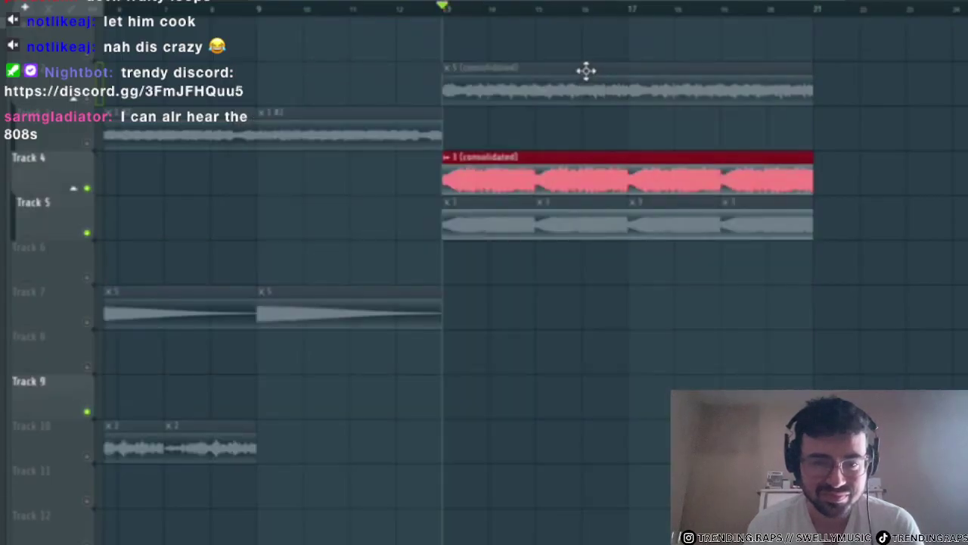
- Open the consolidated clip 3's sample settings and show the mixer
double_click(499, 186)
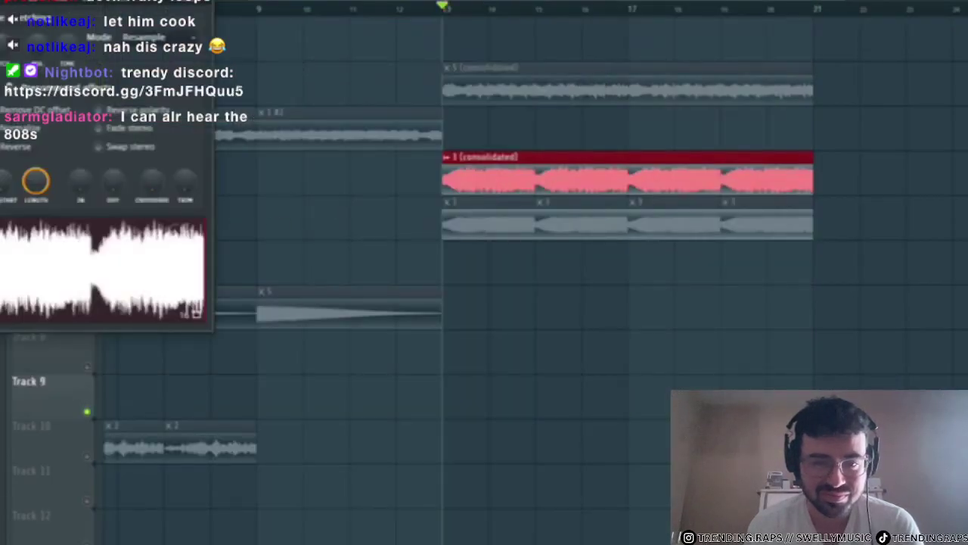
key("F9")
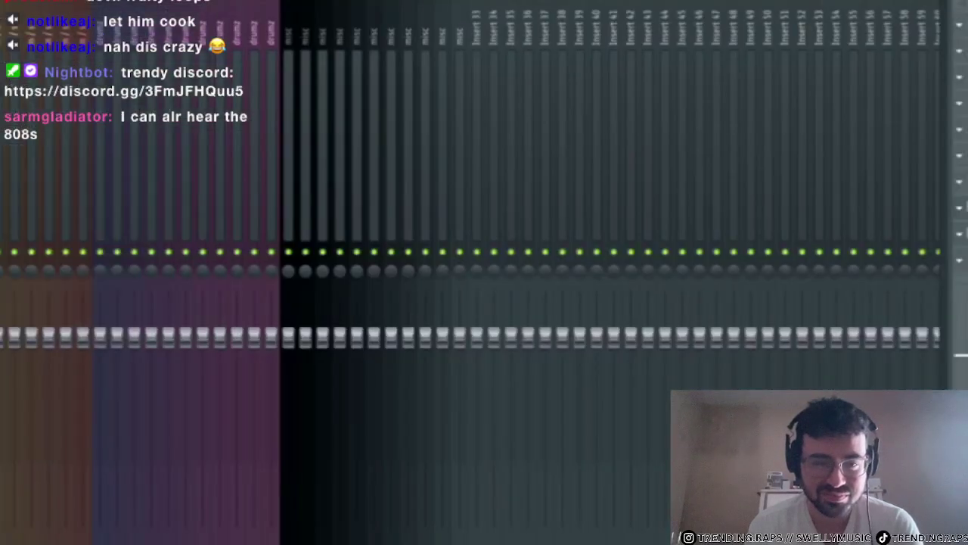
- Adjust insert 10's Fruity Parametric EQ 2 by raising the high-cut band's frequency, flattening its resonance and nudging the low-cut band upward
key("F9")
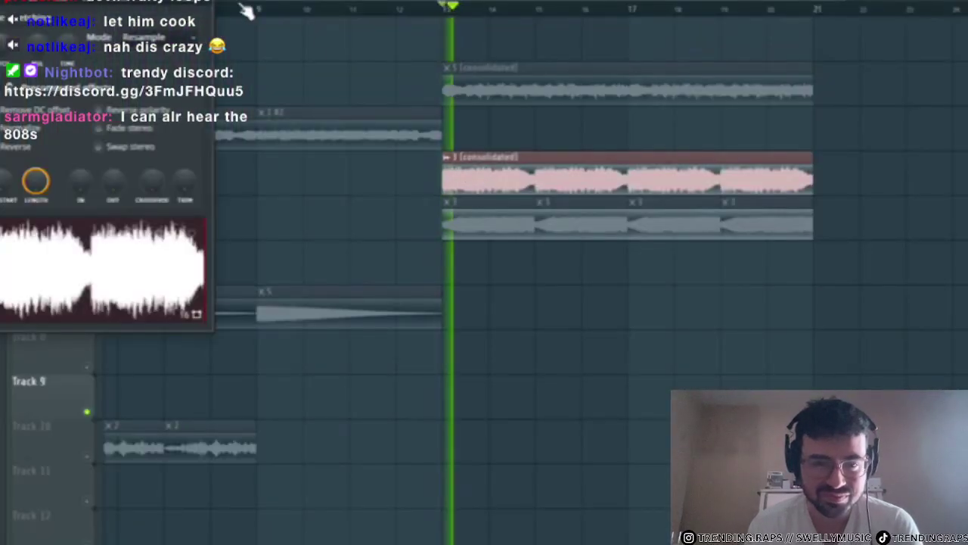
key("F9")
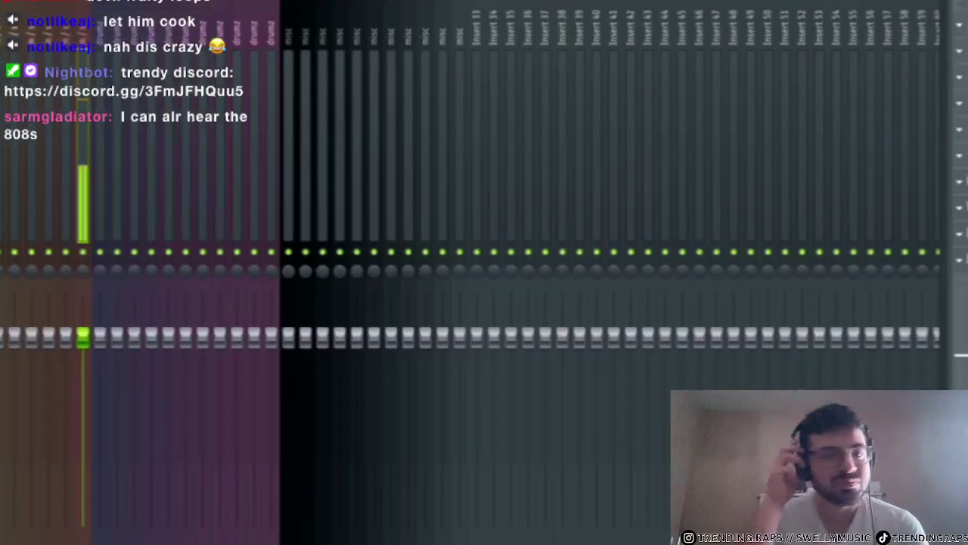
left_click(965, 260)
scroll(321, 306, "down", 5)
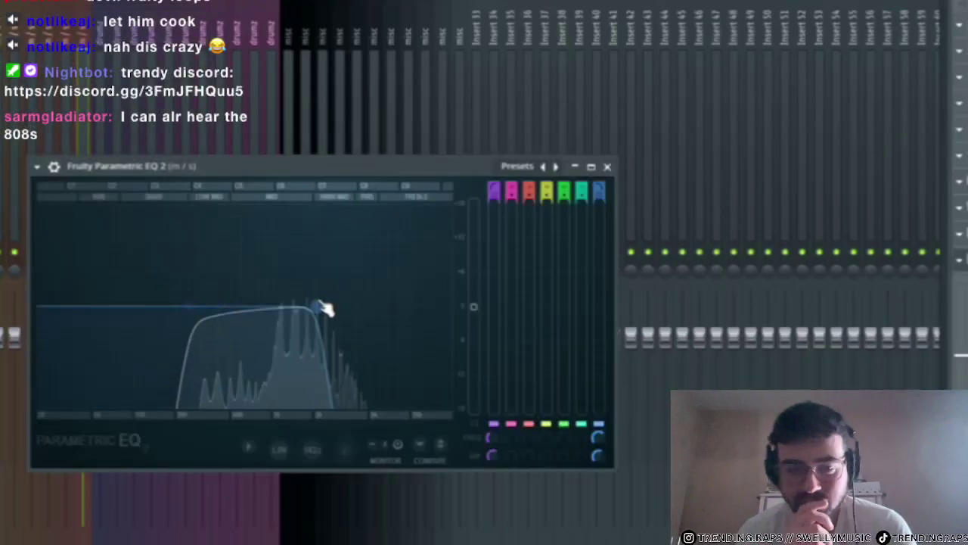
left_click_drag(321, 306, 396, 307)
scroll(400, 310, "up", 4)
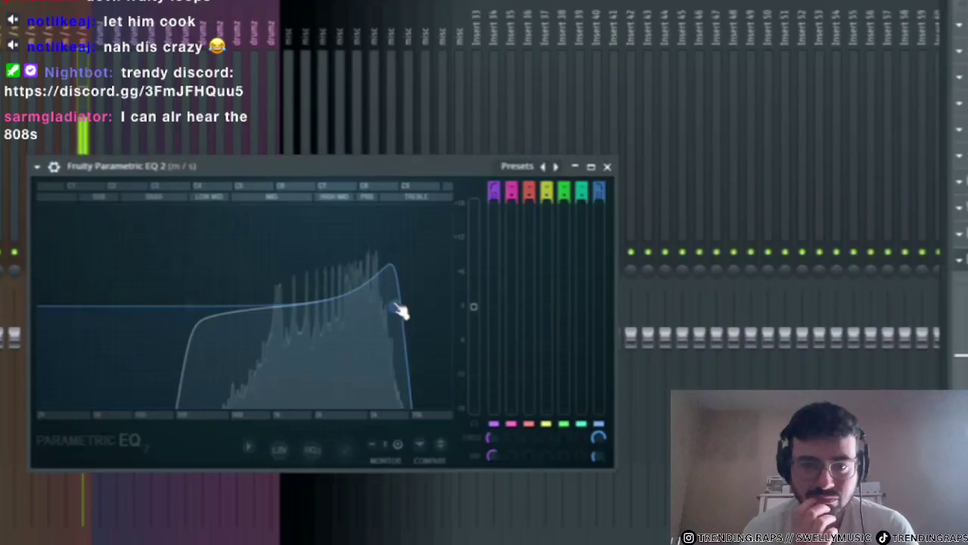
scroll(392, 309, "up", 4)
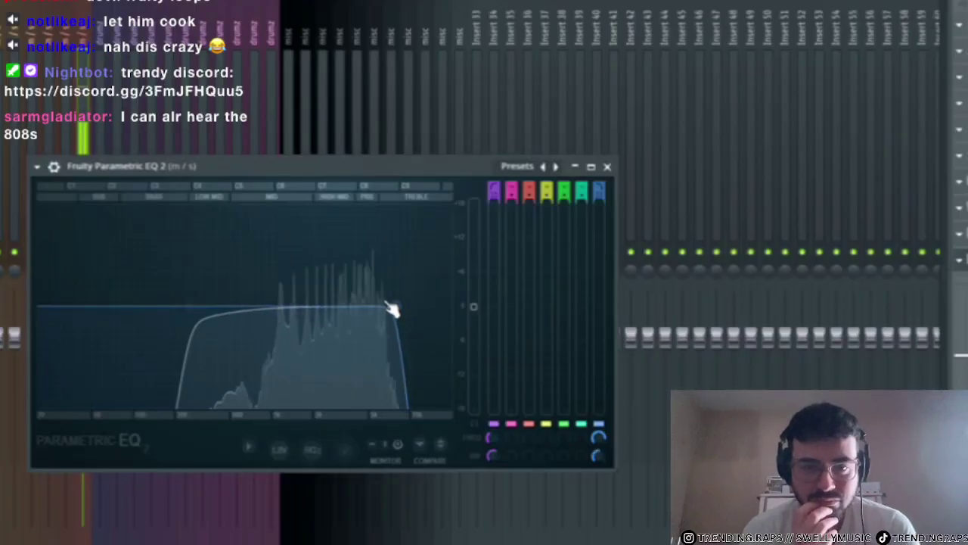
left_click_drag(189, 307, 208, 306)
left_click(607, 165)
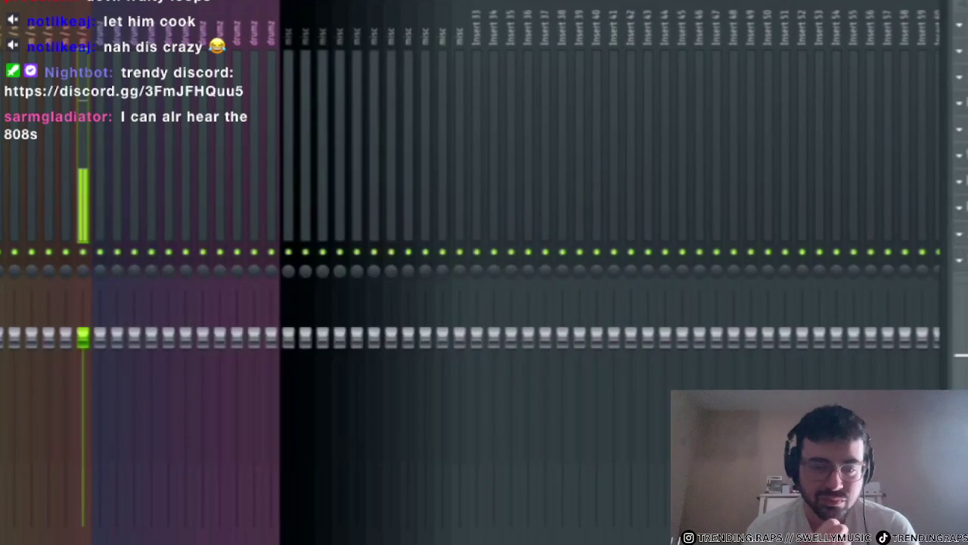
- Search the effect plugins for "cla" and load the Vintage Chorus on insert 10
left_click(959, 261)
mouse_move(964, 279)
left_click(564, 3)
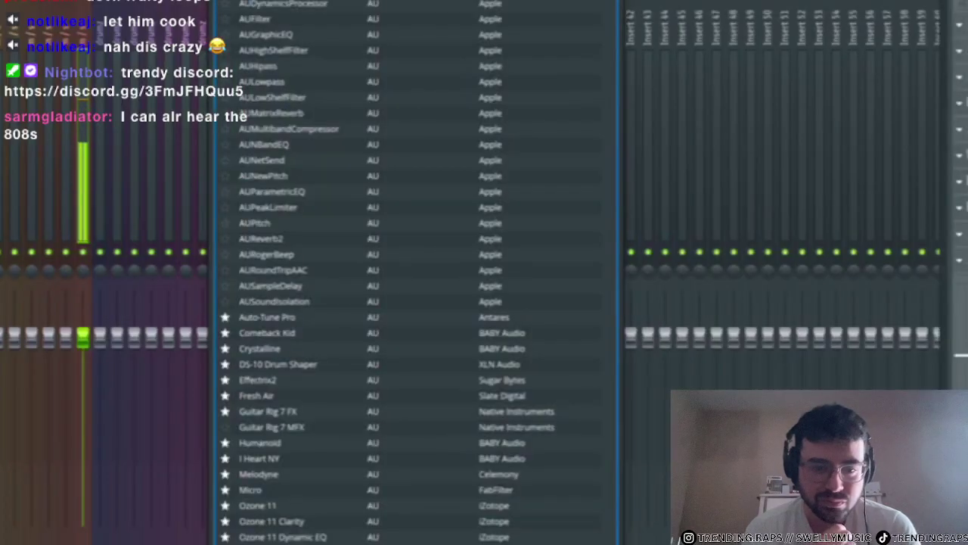
type("cla")
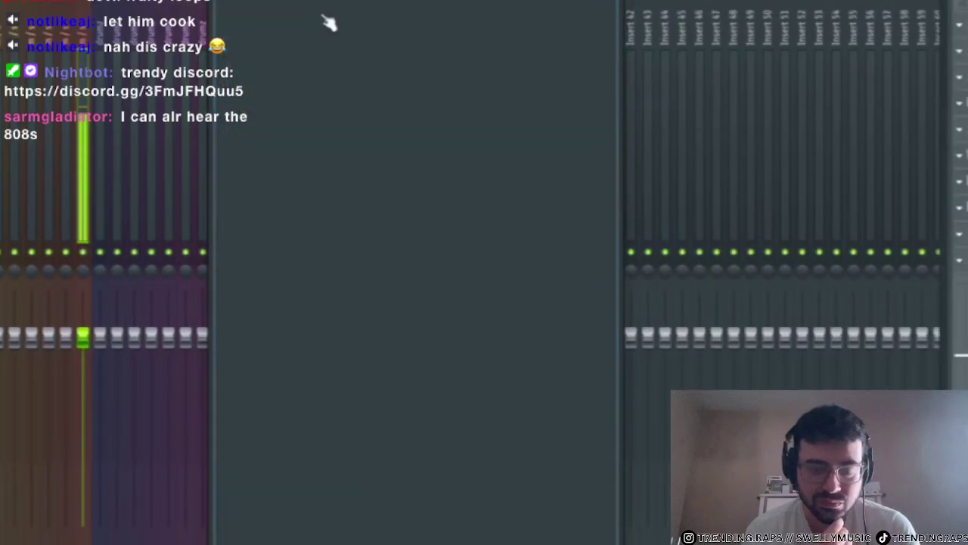
key("Return")
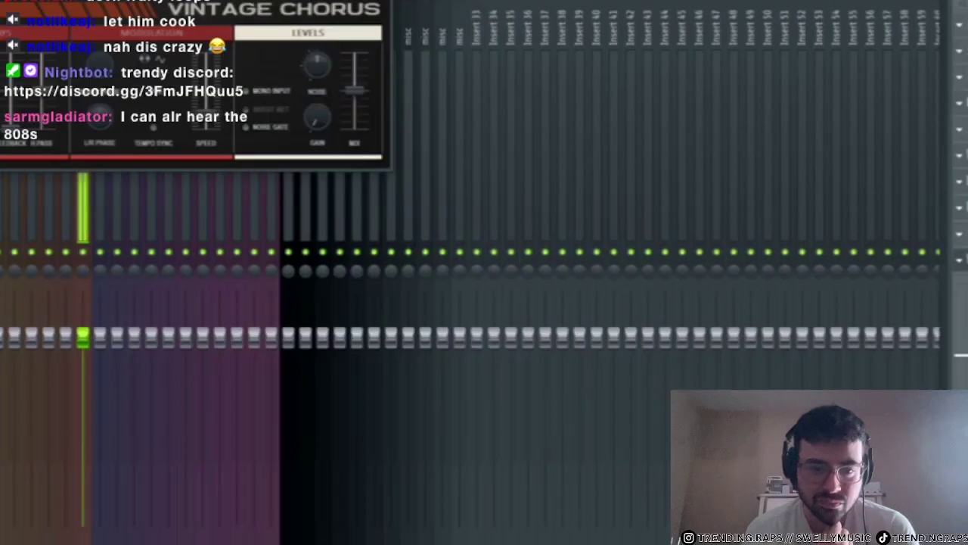
key("F9")
key("Escape")
- Unmute Track 2, restart playback and check the channel settings of the "3 (consolidated)" clip
key("space")
left_click(88, 100)
key("space")
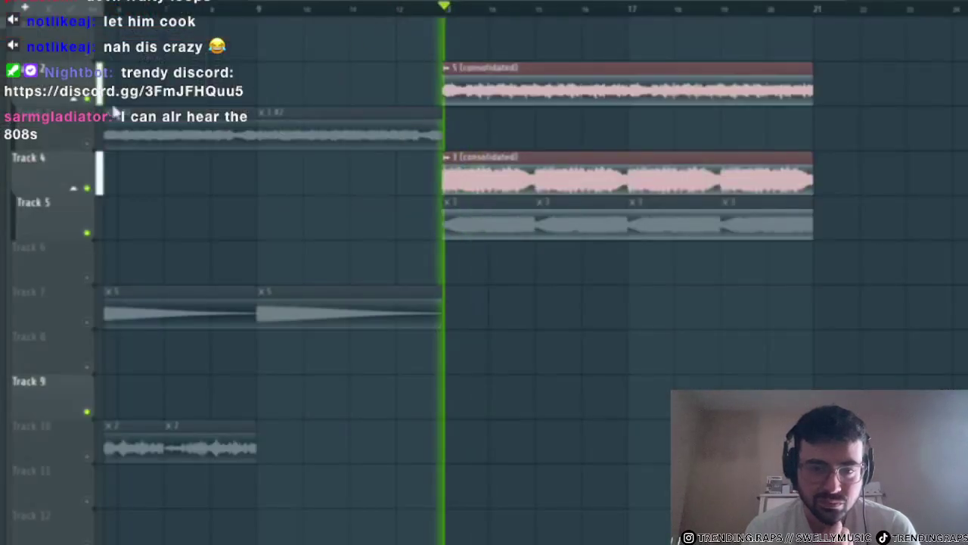
double_click(520, 155)
left_click(215, 10)
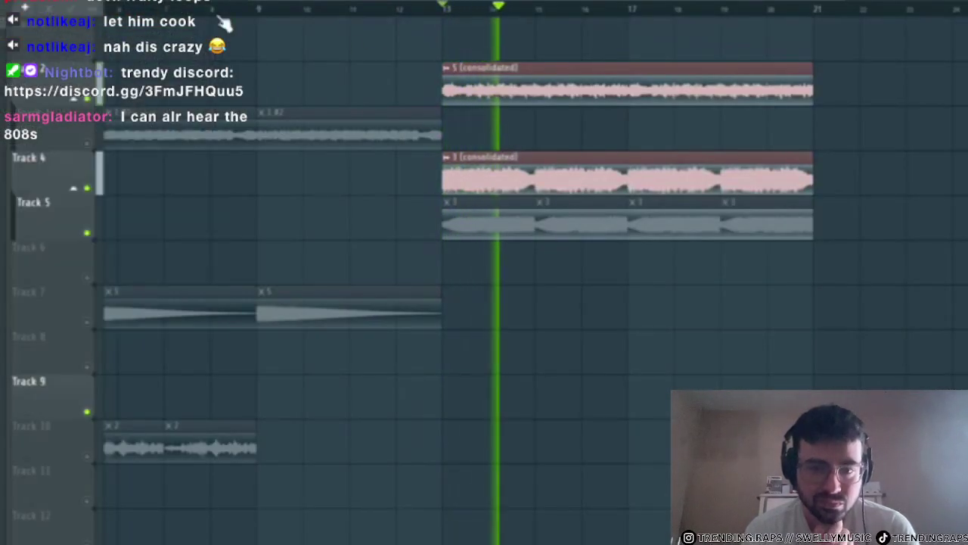
- Mute Track 4 and play the "5 (consolidated)" clip with its channel settings moved into full view
double_click(527, 89)
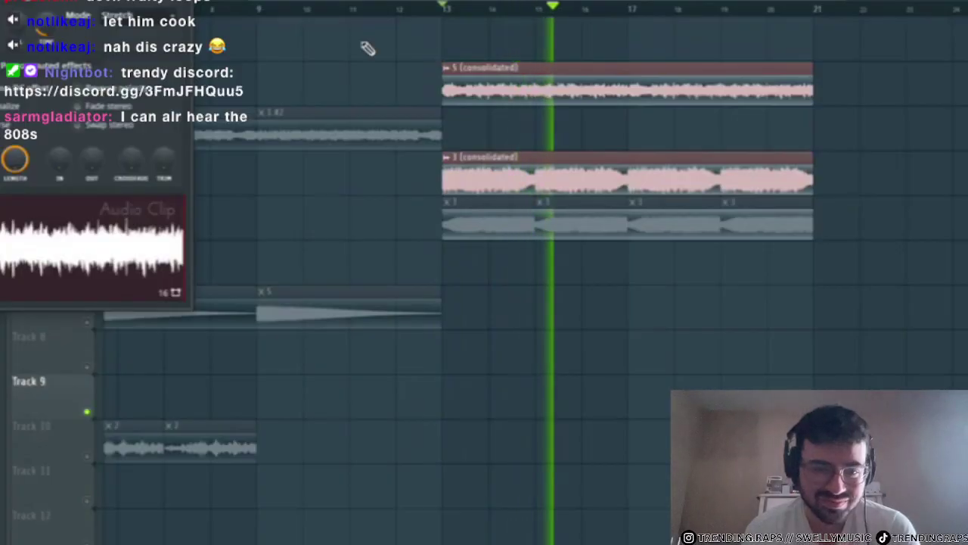
key("space")
key("Escape")
left_click(88, 189)
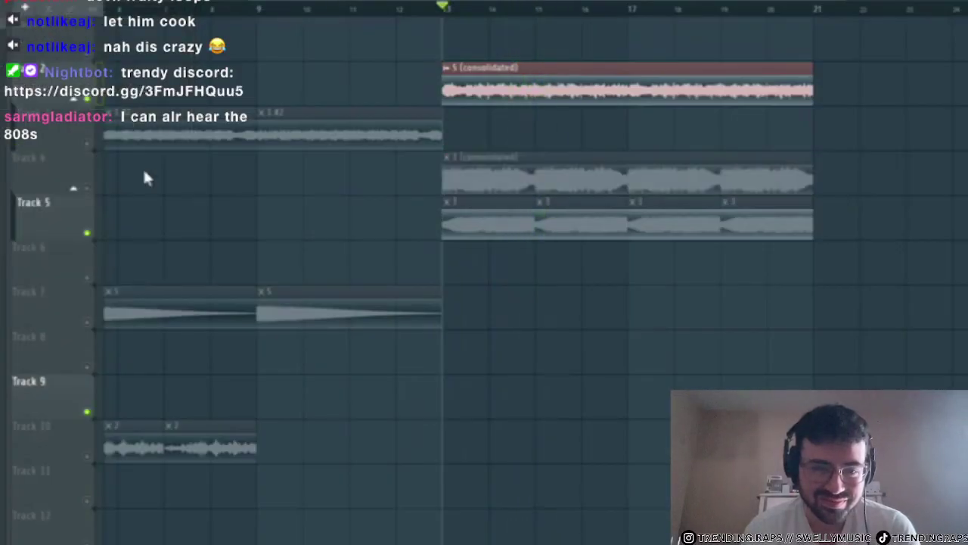
double_click(573, 75)
key("space")
left_click_drag(0, 0, 403, 285)
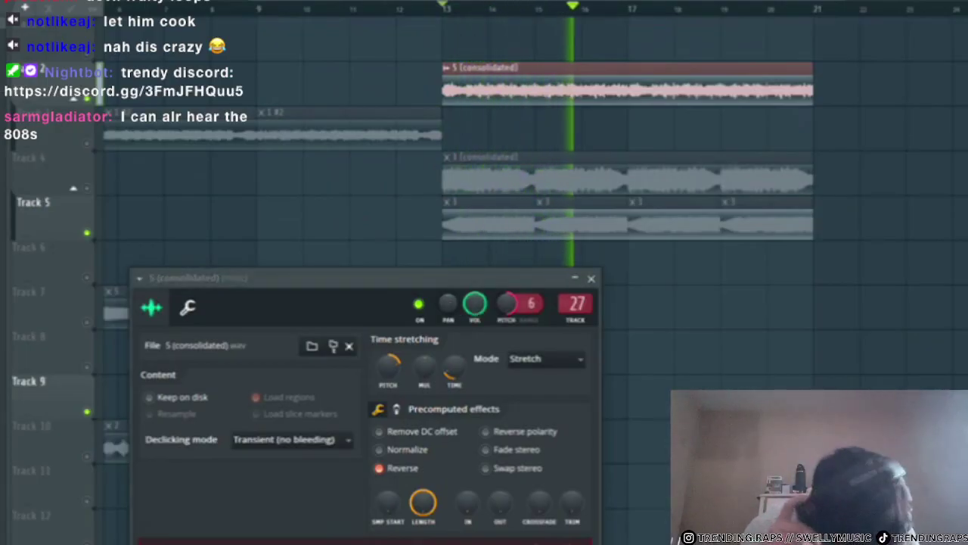
- Close the clip's channel settings and lower the volume fader of mixer insert 27
left_click(592, 279)
key("F9")
left_click_drag(374, 335, 374, 360)
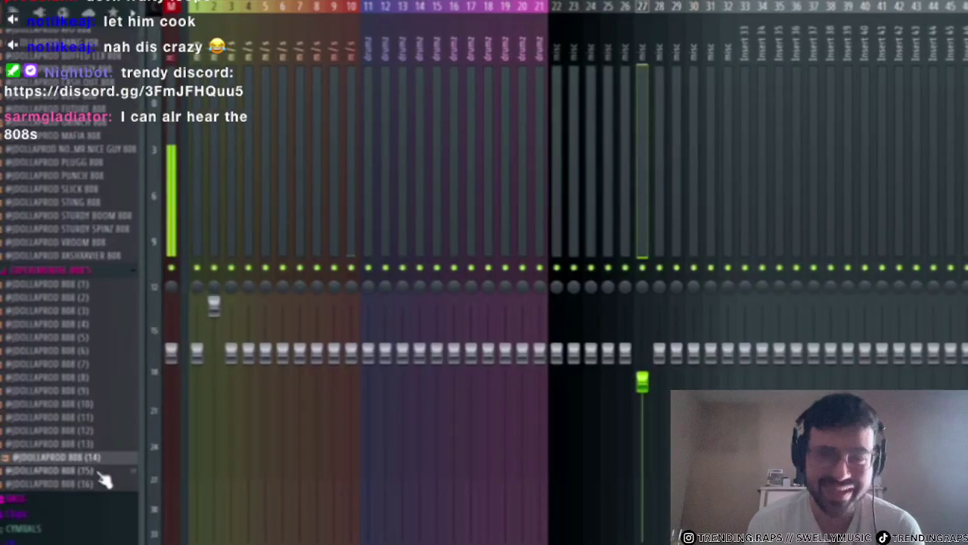
- Audition the last samples in the experimental 808s folder of the drum kit
left_click(95, 484)
left_click(92, 470)
scroll(87, 460, "down", 1)
left_click(83, 456)
left_click(75, 445)
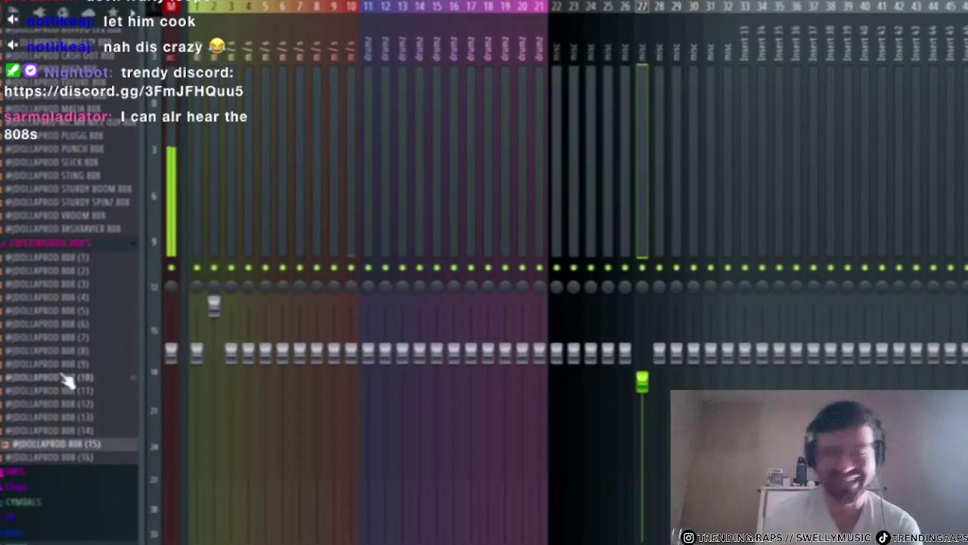
- Audition samples in the essential 808s folder, from Classic Spinz 808 down to Dunk 808
scroll(67, 379, "up", 20)
left_click(78, 377)
left_click(115, 354)
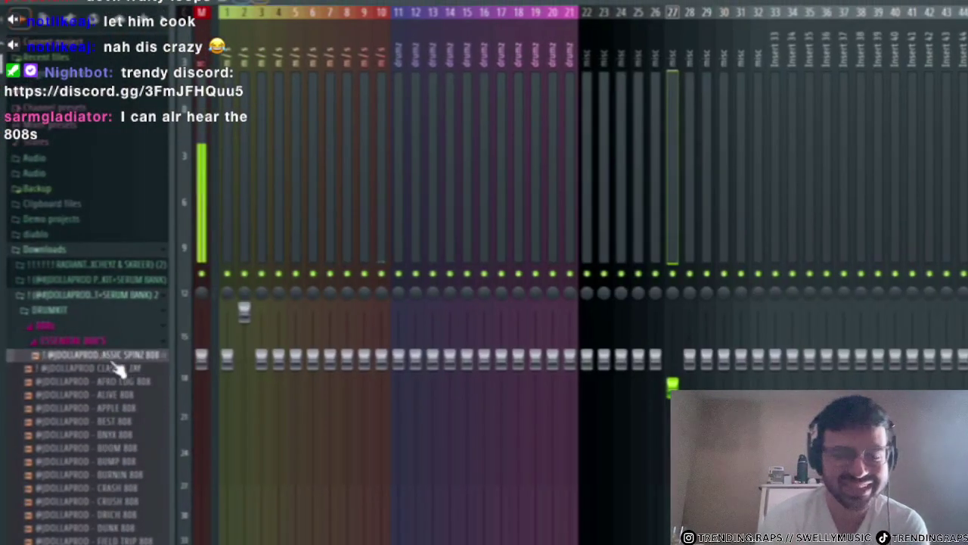
left_click(123, 420)
left_click(127, 380)
left_click(128, 367)
left_click(131, 460)
left_click(131, 478)
left_click(127, 491)
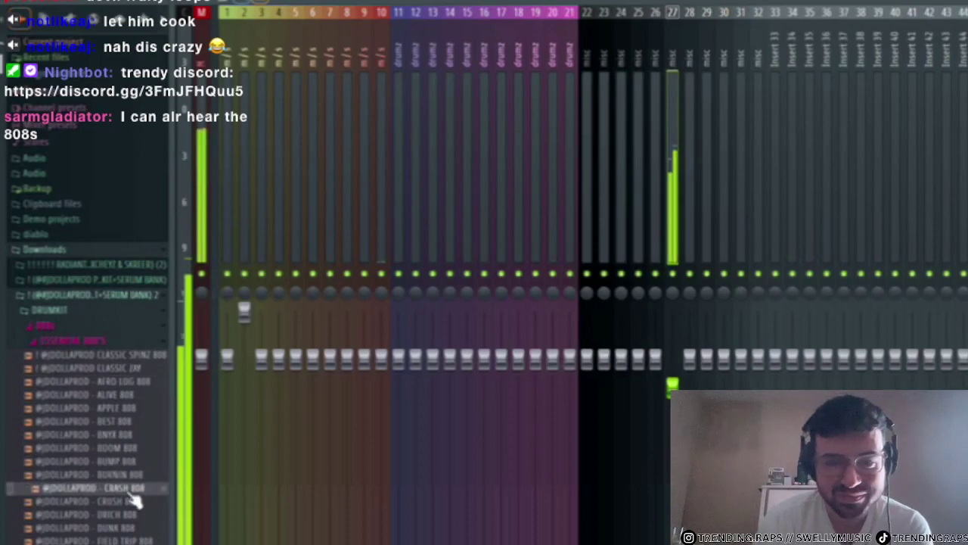
scroll(128, 489, "down", 2)
left_click(127, 450)
left_click(131, 475)
left_click(127, 449)
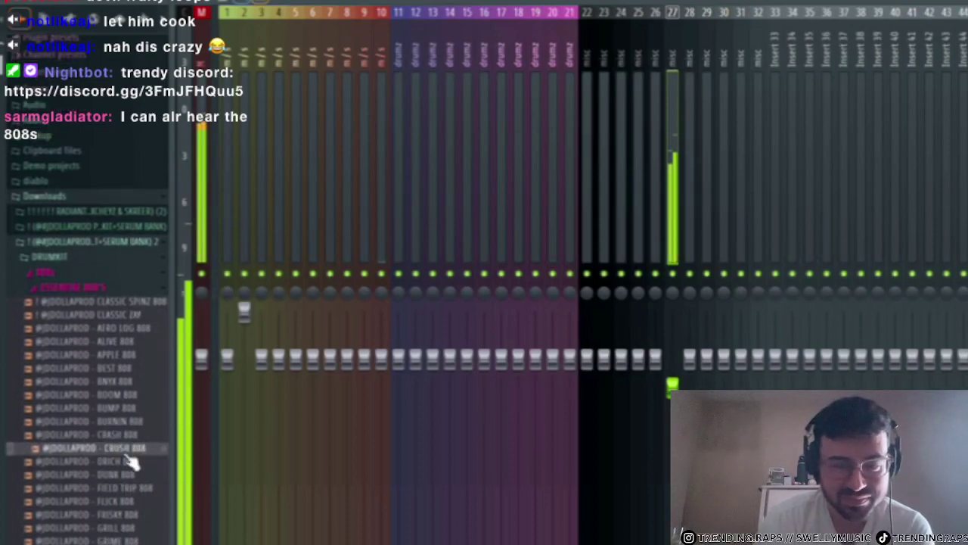
- Audition the essential 808s from Field Trip to Killswitch, return to Guapo! 808 and glance at the channel rack
left_click(126, 491)
left_click(128, 516)
scroll(129, 516, "down", 1)
left_click(138, 500)
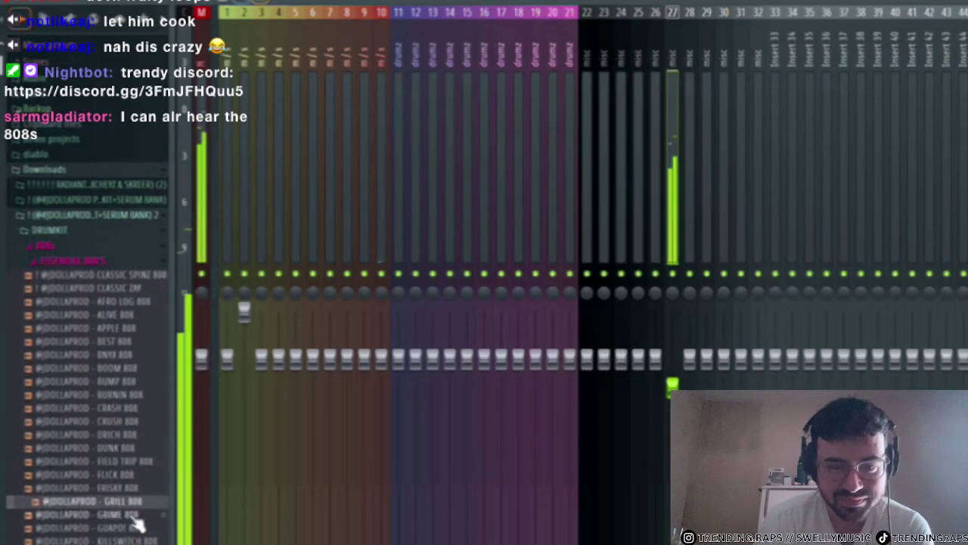
left_click(131, 515)
scroll(129, 508, "down", 2)
left_click(129, 477)
left_click(131, 488)
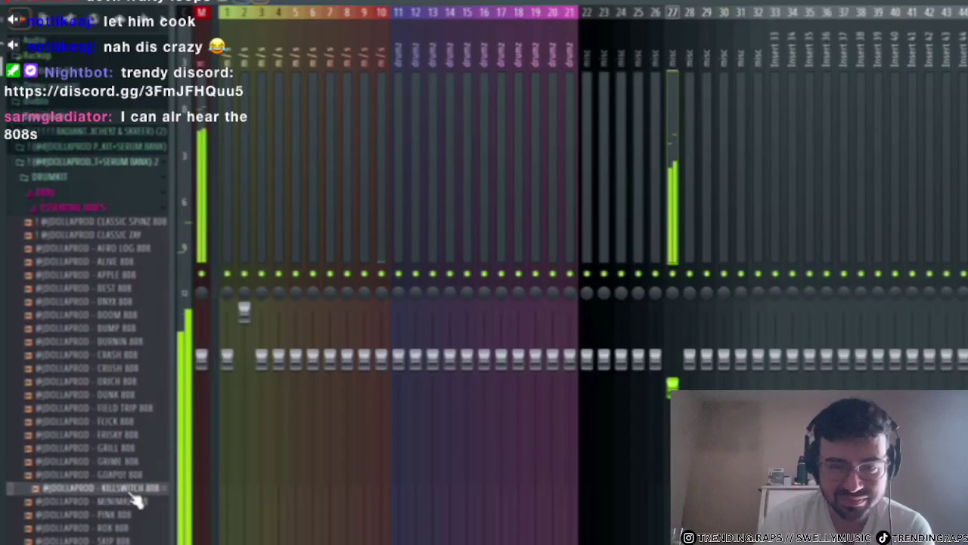
left_click(129, 476)
key("F6")
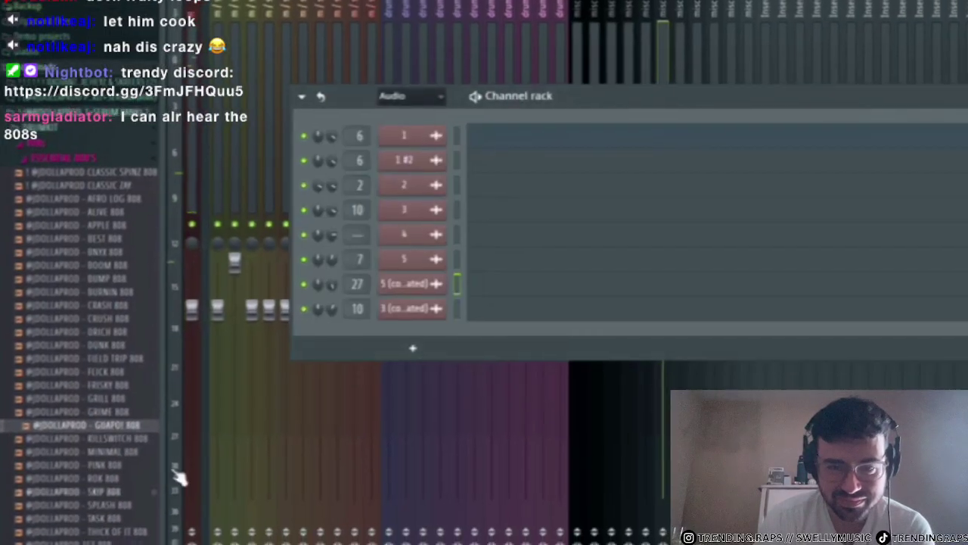
key("F6")
- Add FabFilter Pro-Q to insert 27, place a bell band at about 120 Hz and make it dynamic
left_click(963, 163)
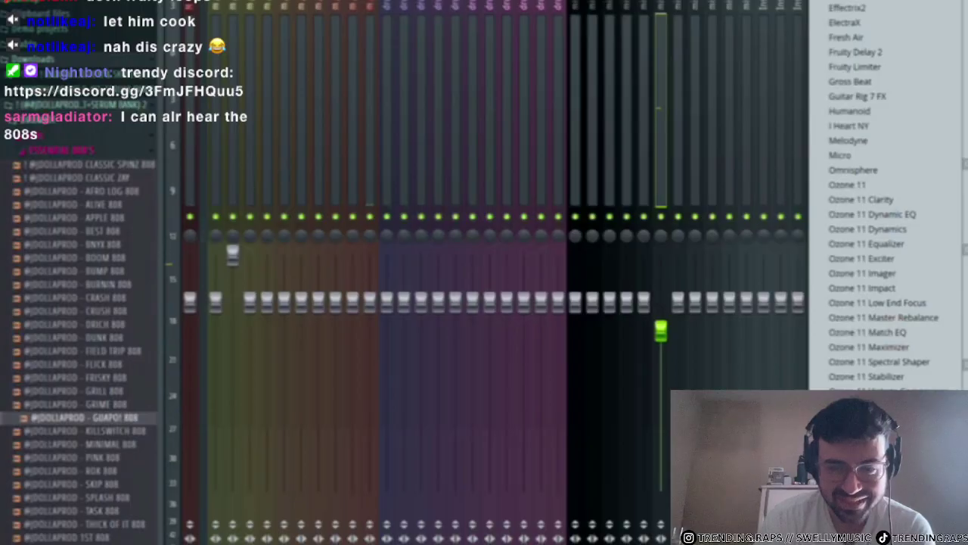
left_click(855, 531)
double_click(268, 119)
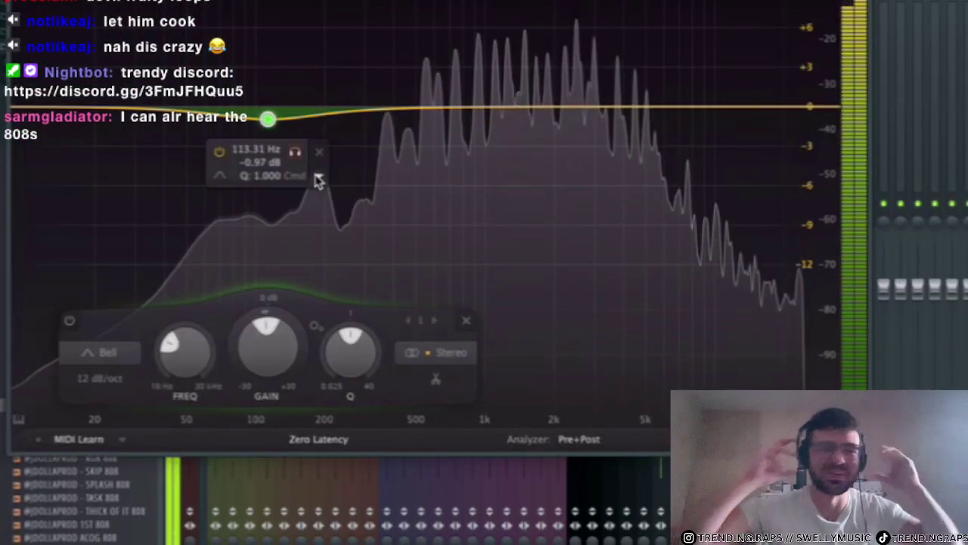
left_click_drag(268, 120, 273, 104)
left_click(326, 73)
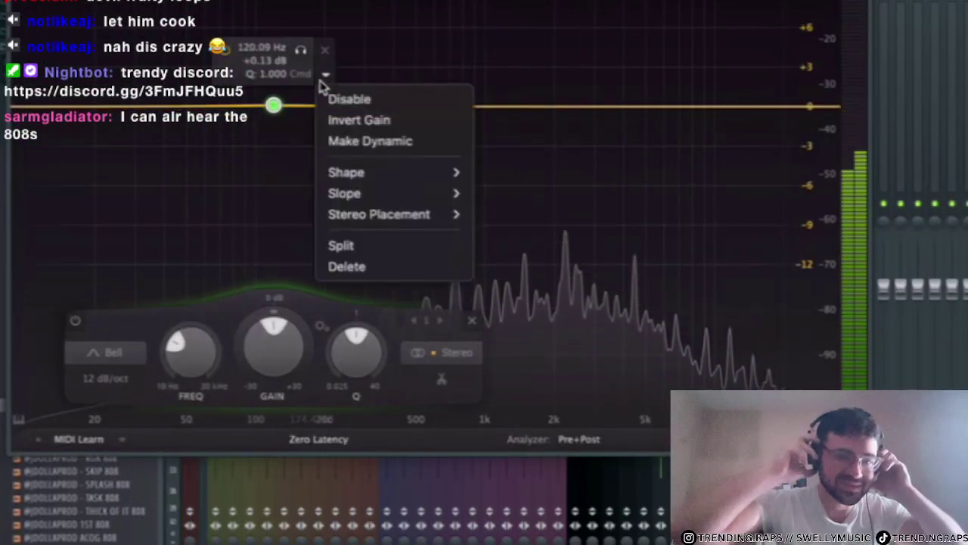
left_click(340, 143)
- Pull the 121 Hz band's dynamic range downward, add a lowered low shelf below 50 Hz and close the EQ
left_click_drag(275, 106, 285, 291)
left_click_drag(116, 114, 129, 223)
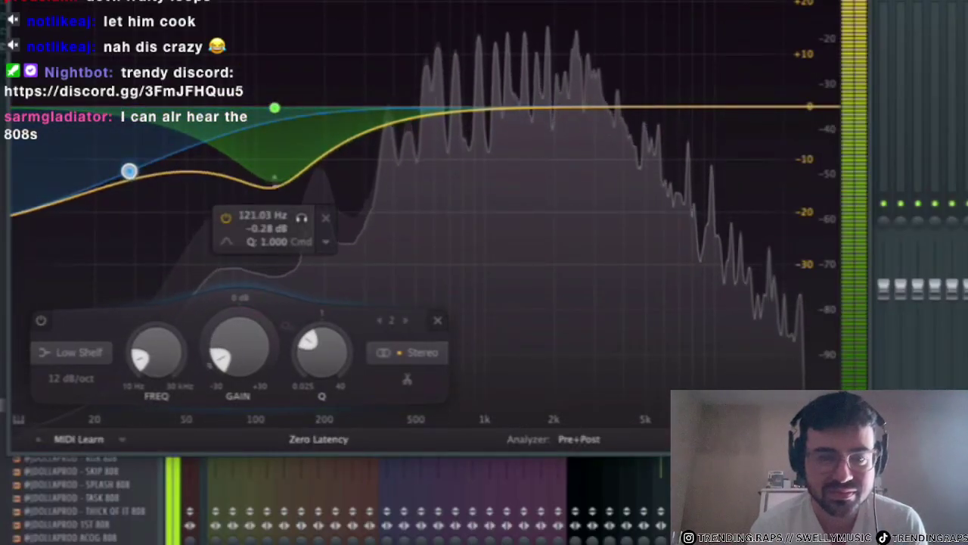
key("Escape")
- Load Gross Beat on insert 27 with the Momentary preset and the 1/2 Bt Gate volume pattern
left_click(888, 65)
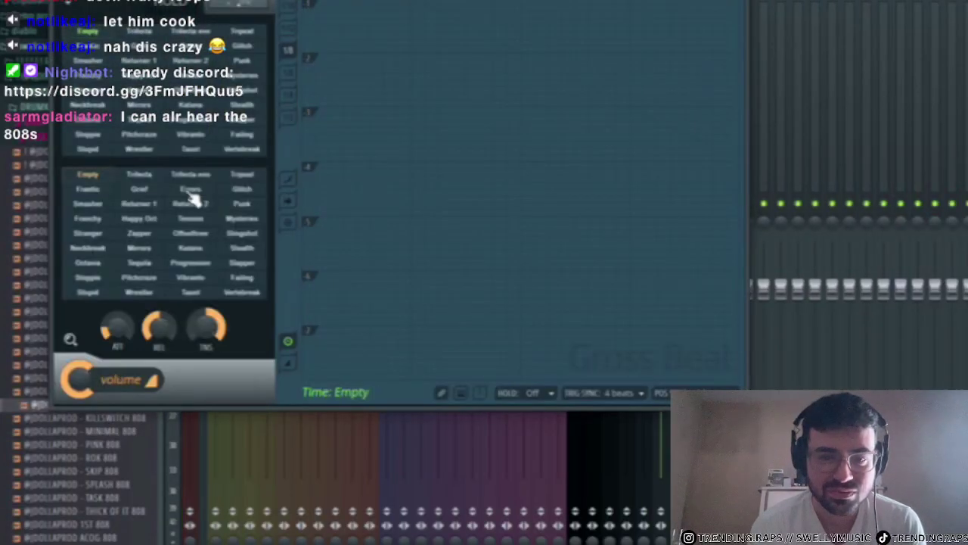
left_click(243, 189)
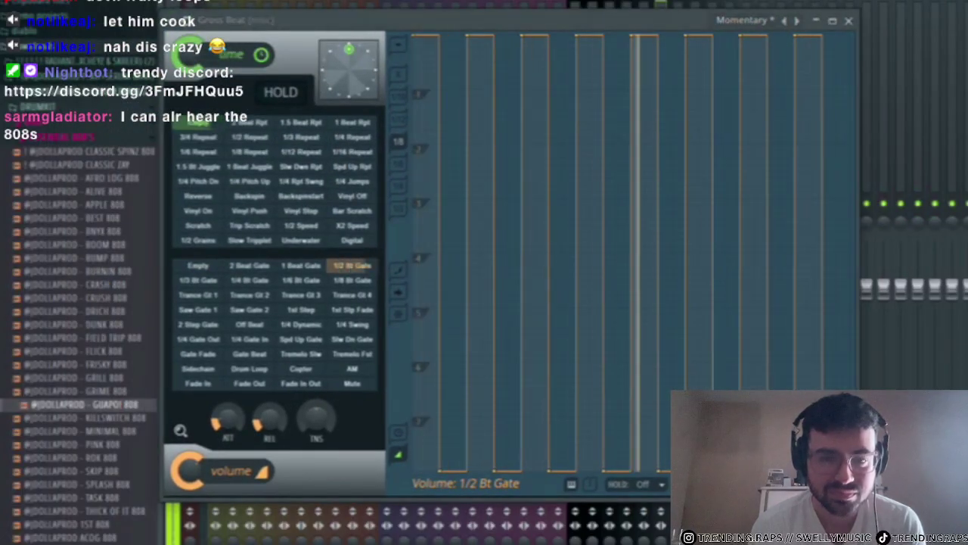
left_click(849, 20)
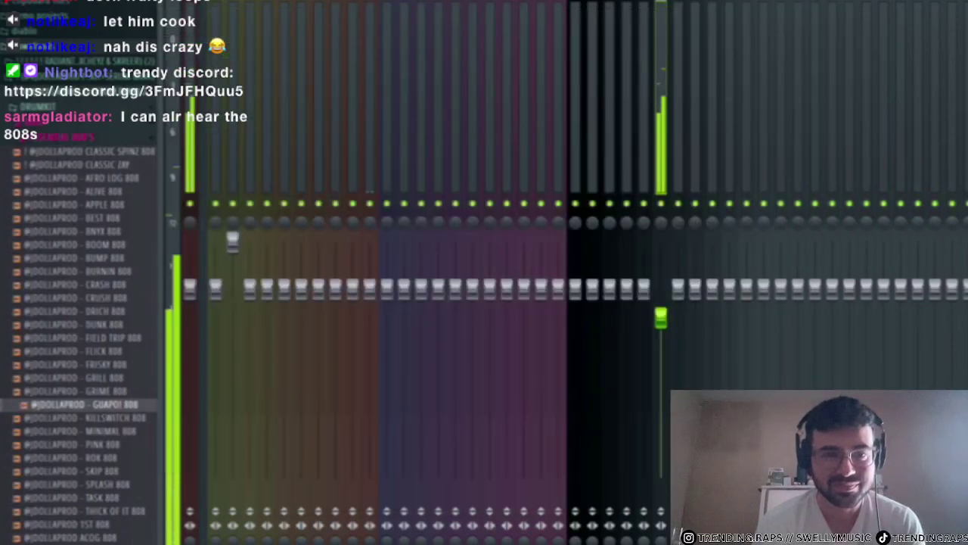
- Browse the one-shot sample folders and preview the Tyler, The Creator lead sample in C6
left_click(136, 3)
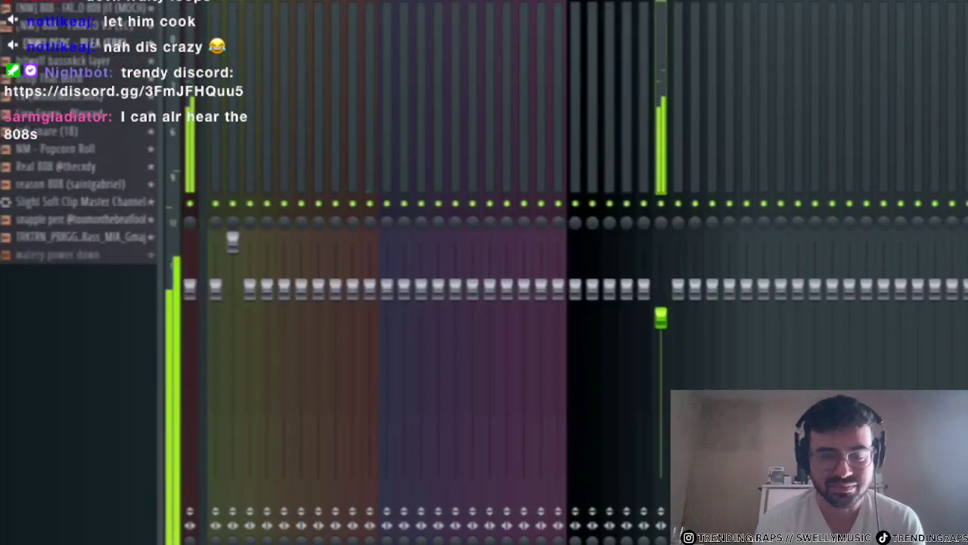
left_click(75, 2)
scroll(70, 227, "down", 5)
left_click(68, 279)
scroll(73, 198, "down", 4)
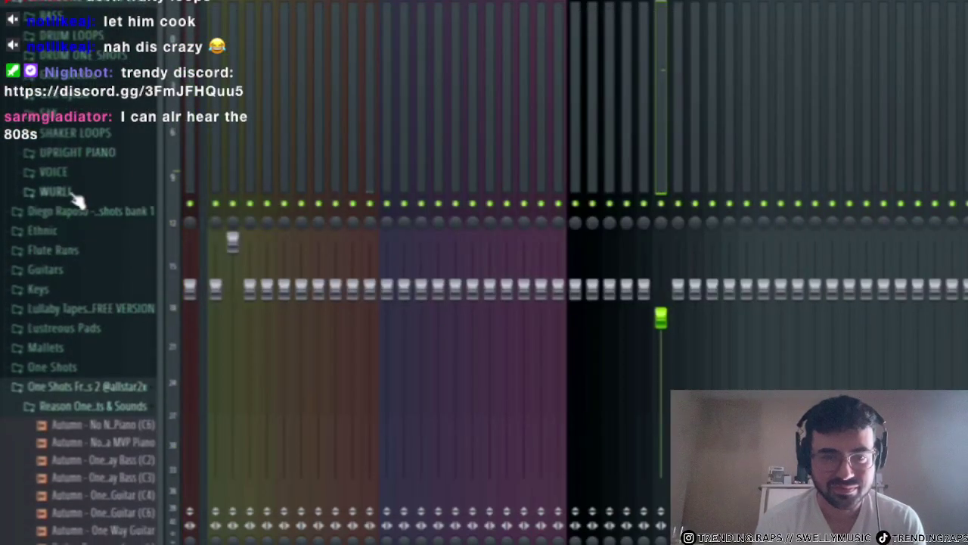
left_click(74, 155)
left_click(85, 205)
scroll(76, 233, "down", 15)
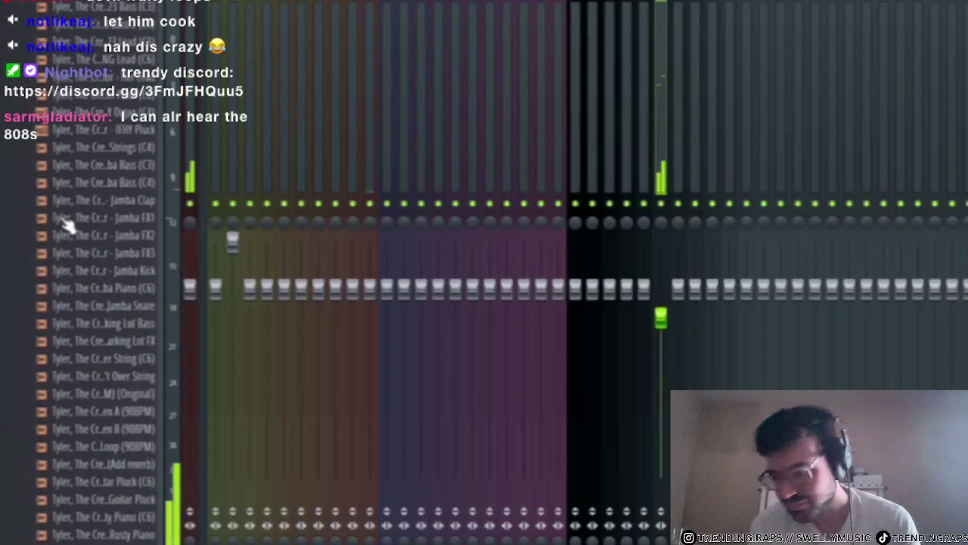
scroll(70, 225, "down", 10)
left_click(95, 161)
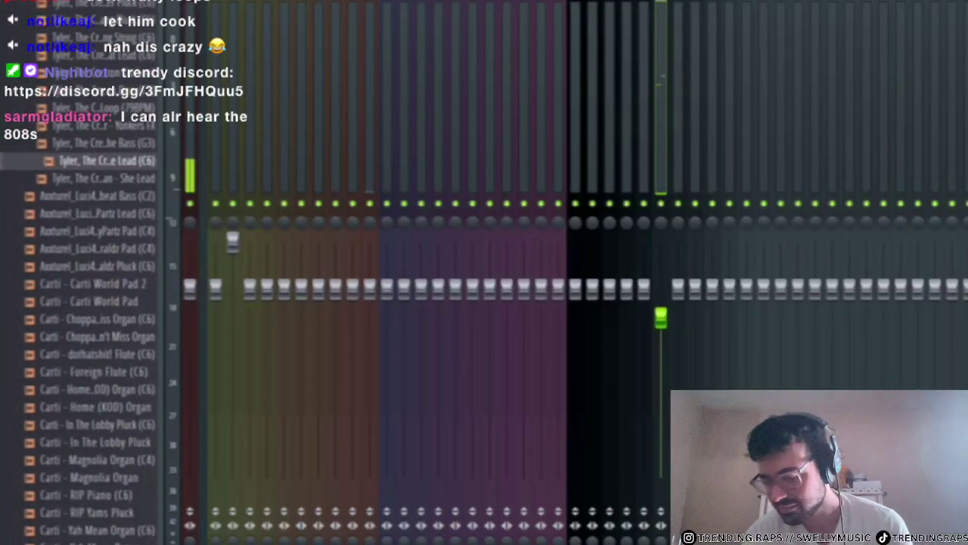
- Add the Tyler, The Creator lead (C6) sample to the channel rack and open its envelope and root note settings
key("F6")
left_click_drag(417, 316, 415, 316)
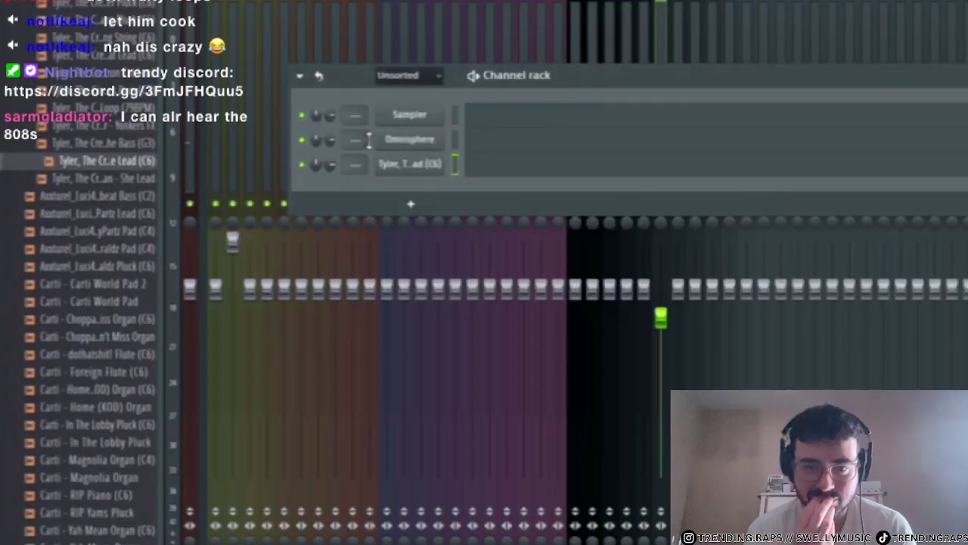
left_click(399, 164)
left_click(106, 2)
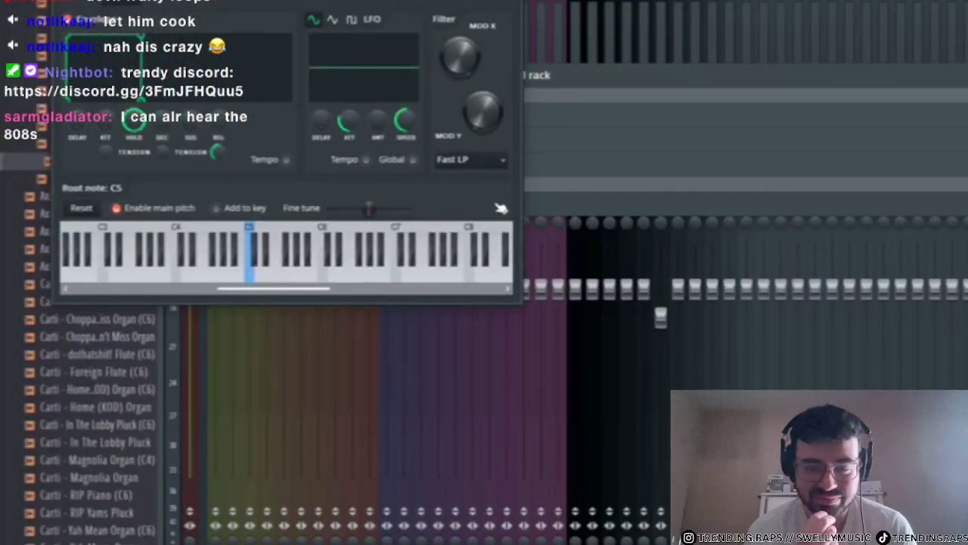
key("Escape")
right_click(411, 165)
left_click(474, 163)
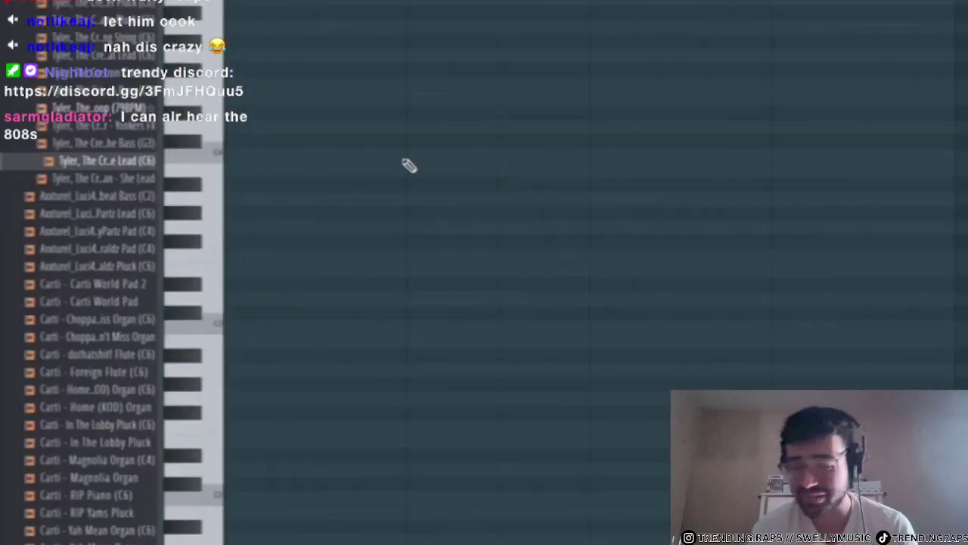
left_click_drag(220, 346, 203, 287)
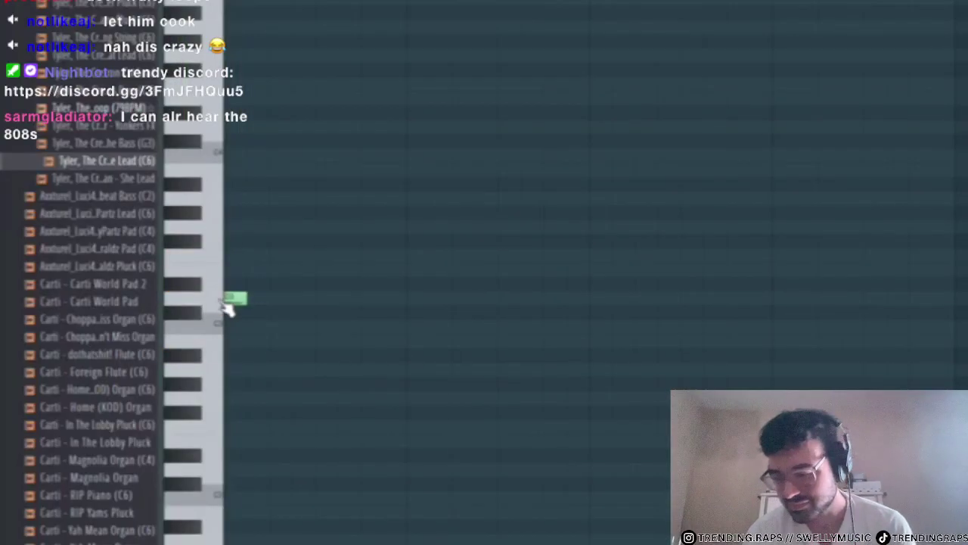
right_click(234, 296)
scroll(182, 242, "up", 2)
left_click(191, 205)
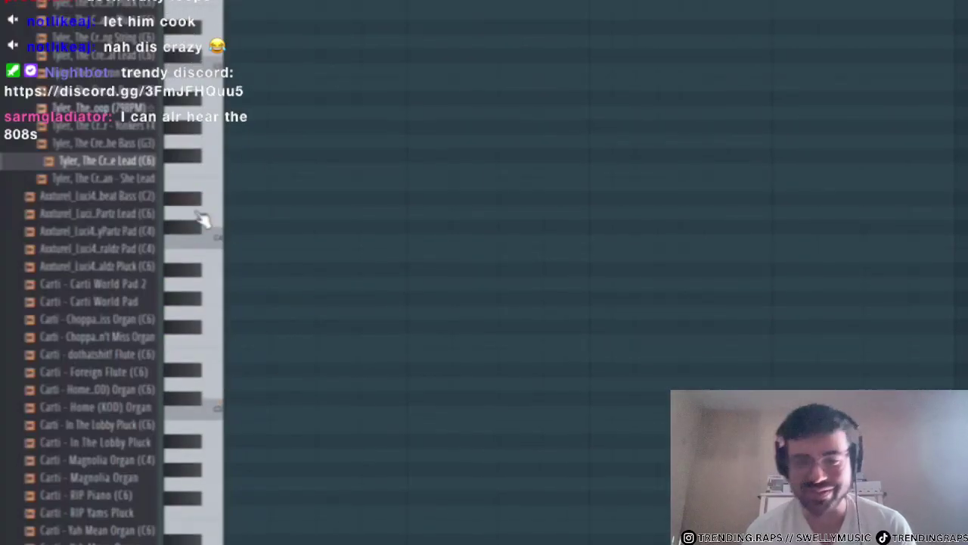
key("Escape")
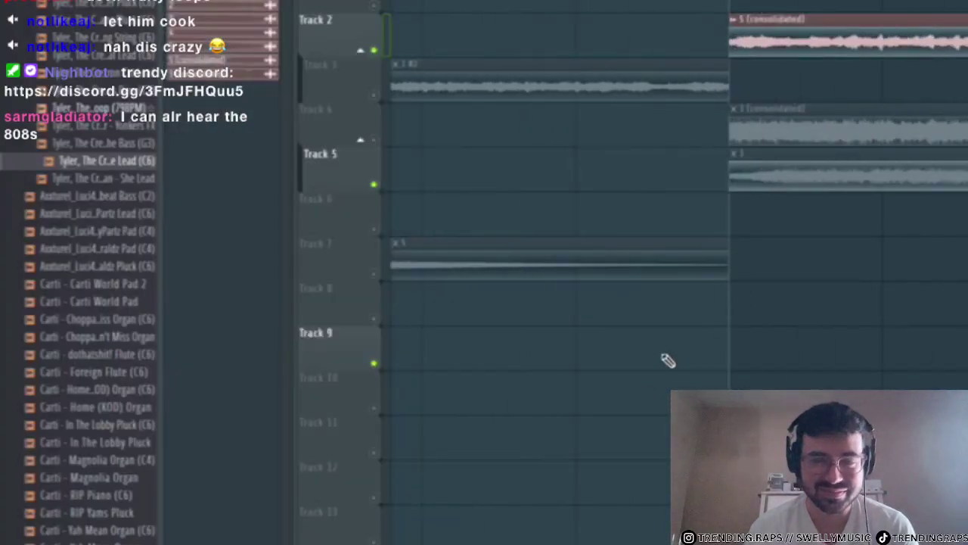
- Lengthen the Pattern 1 clip on Track 9 and open it in the piano roll
scroll(757, 360, "down", 3)
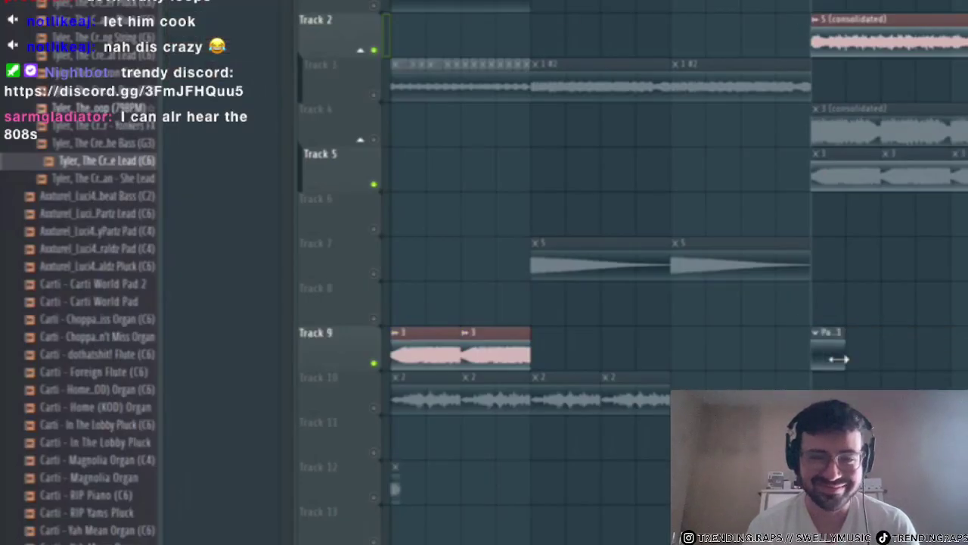
left_click_drag(838, 359, 935, 376)
double_click(908, 360)
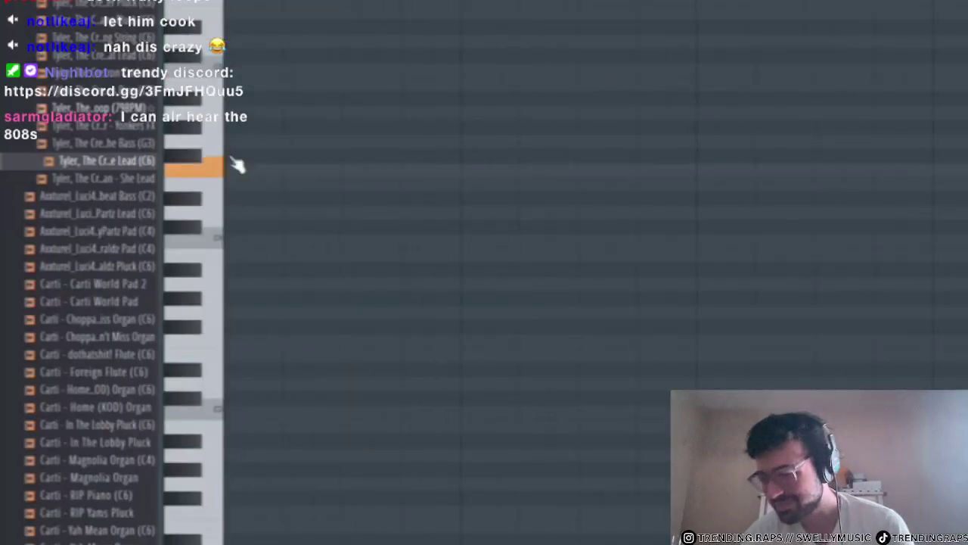
- Audition piano keys and stack short notes at the start on A#4, F#4, D#4, C#4, C4, A#3 and G#3
scroll(215, 235, "up", 1)
key("space")
left_click(212, 195)
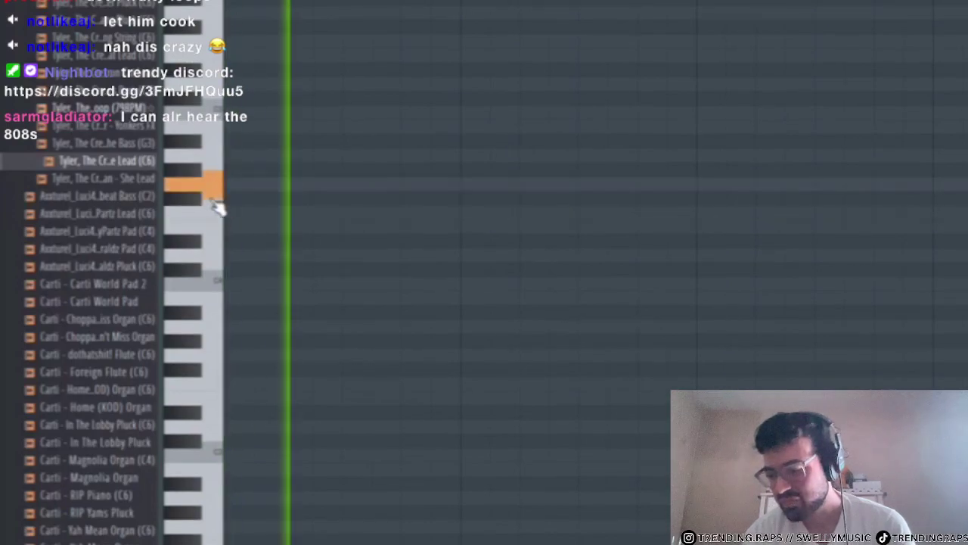
left_click(177, 142)
key("space")
left_click(227, 154)
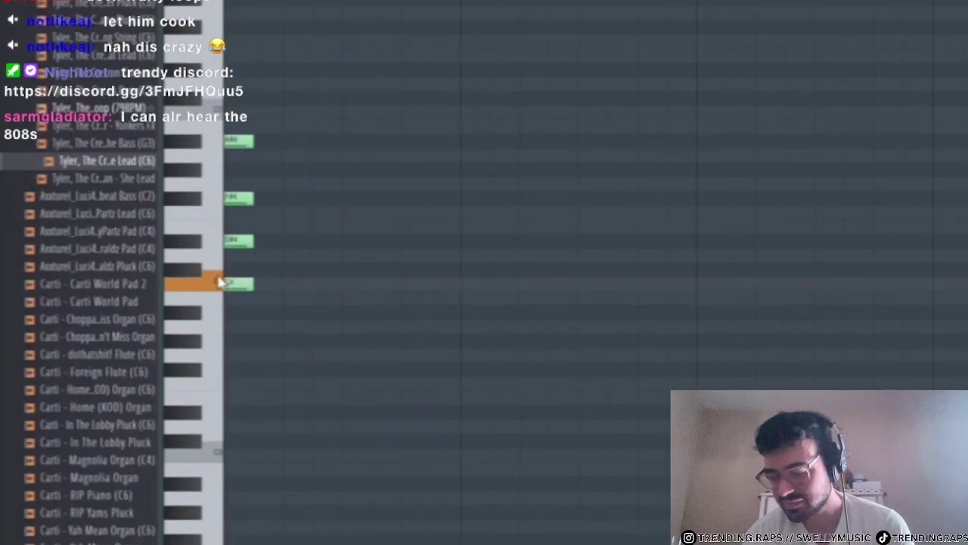
left_click_drag(227, 318, 219, 304)
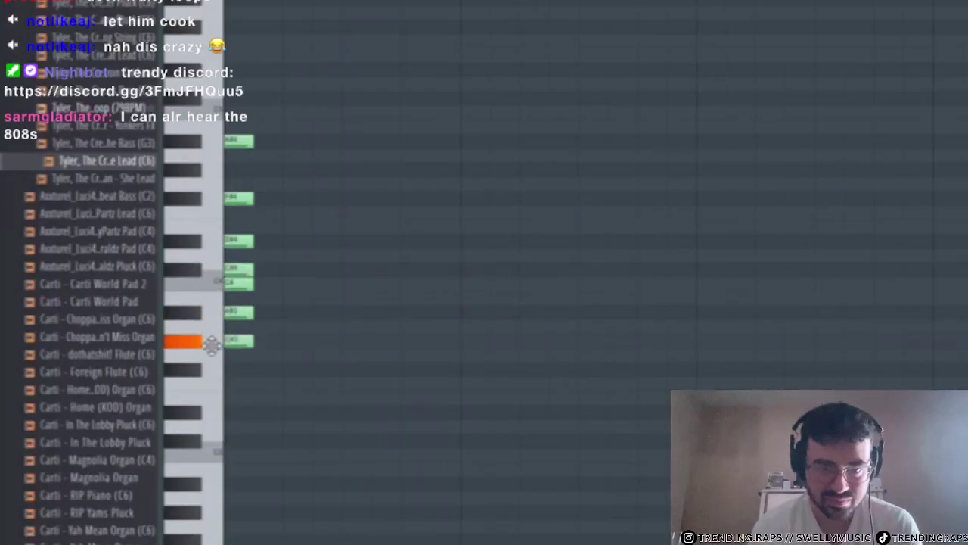
- Stretch all the stacked notes together into long notes spanning the pattern and clear the selection
key("ctrl+a")
left_click_drag(253, 141, 967, 165)
key("ctrl+d")
- Move the stacked notes from the Tyler, The Creator lead to the Sampler channel and open them in its piano roll
key("F6")
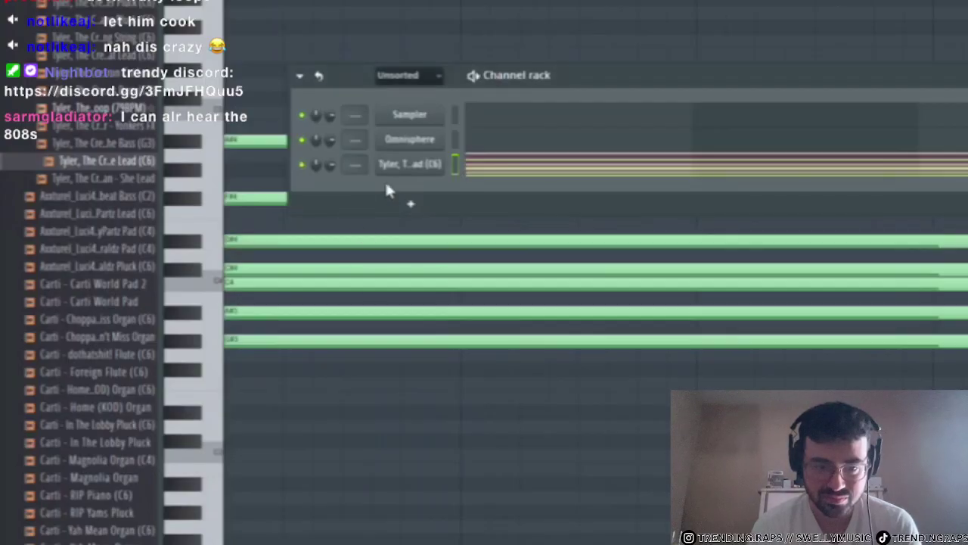
right_click(408, 165)
left_click(625, 163)
right_click(423, 116)
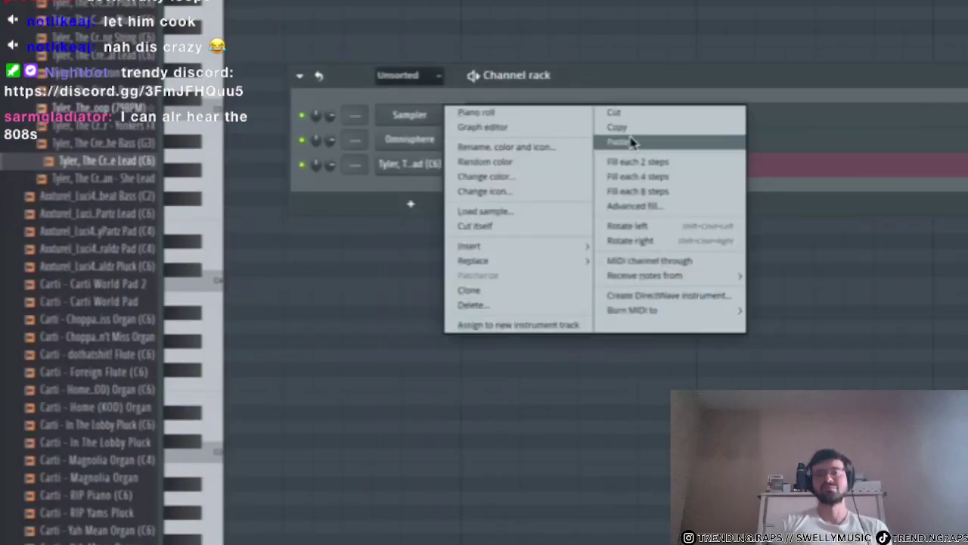
left_click(633, 144)
left_click(487, 120)
scroll(528, 163, "down", 2)
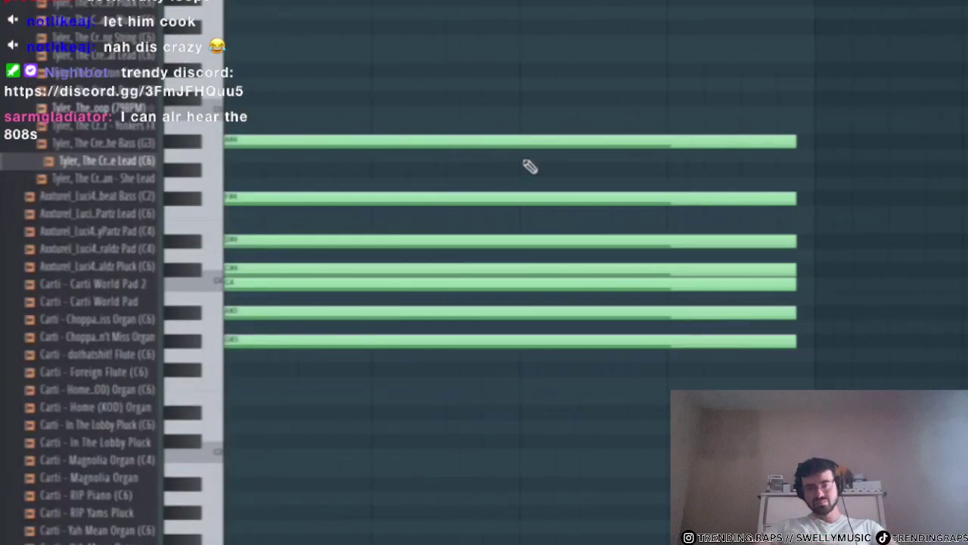
- Add two copies of the long note stack, one above starting at A#4 and one below reaching down to F#2
key("ctrl+a")
key("ctrl+b")
left_click_drag(813, 339, 177, 141)
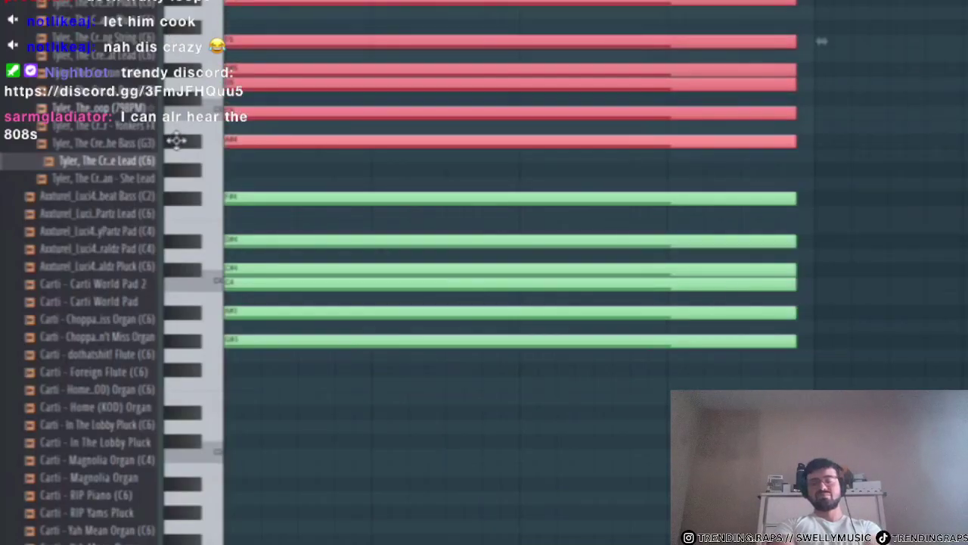
key("ctrl+b")
mouse_move(829, 144)
left_mouse_down()
mouse_move(272, 470)
mouse_move(228, 514)
left_mouse_up()
key("ctrl+d")
- In the Tyler, The Creator lead's piano roll, place staggered melody notes on G#3, C#4, D#4, A#4, F#4 and D5
key("F6")
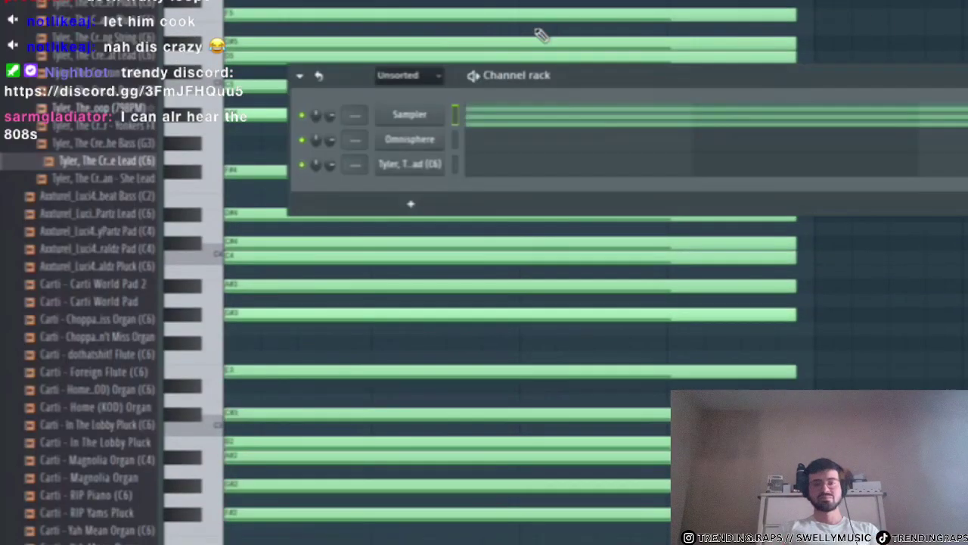
left_click(482, 170)
left_click(246, 314)
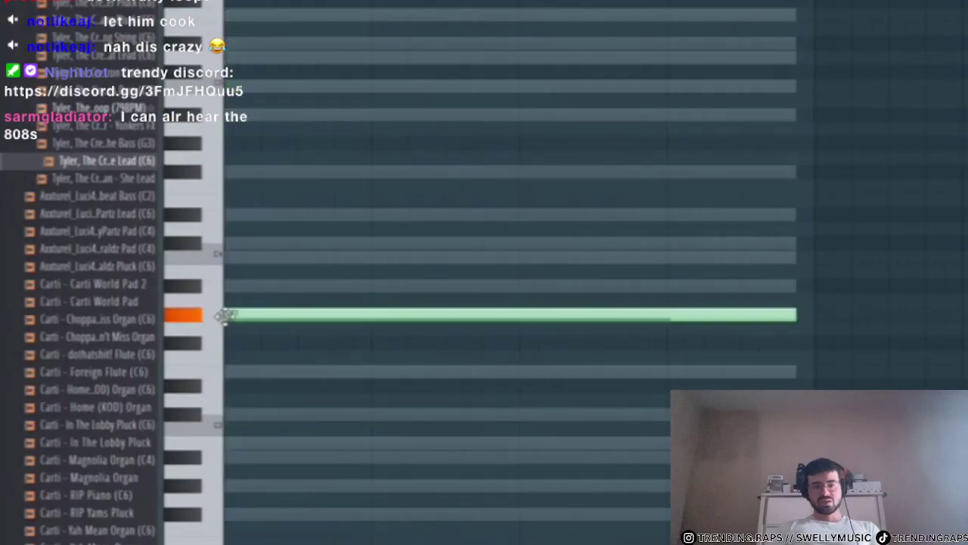
left_click(241, 243)
left_click(260, 214)
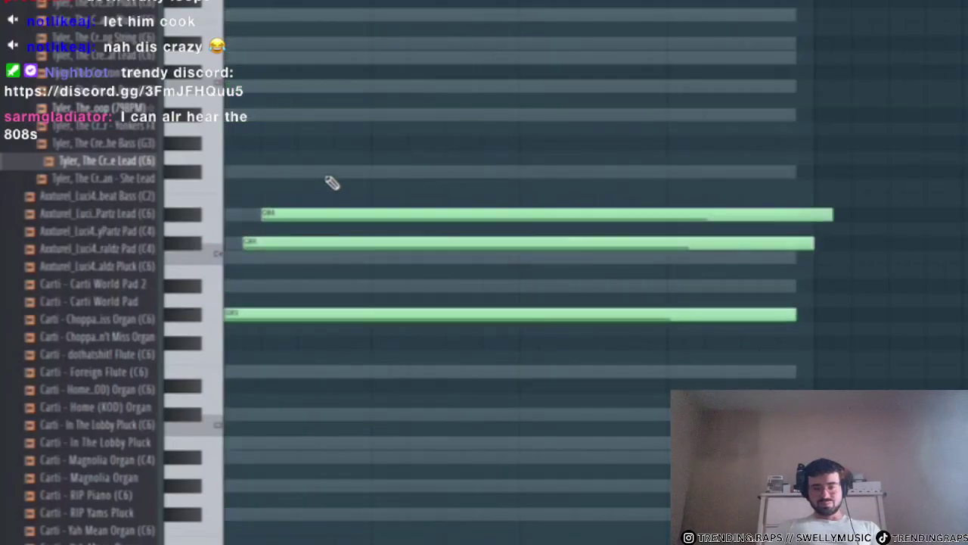
left_click(335, 113)
left_click(354, 171)
left_click(422, 56)
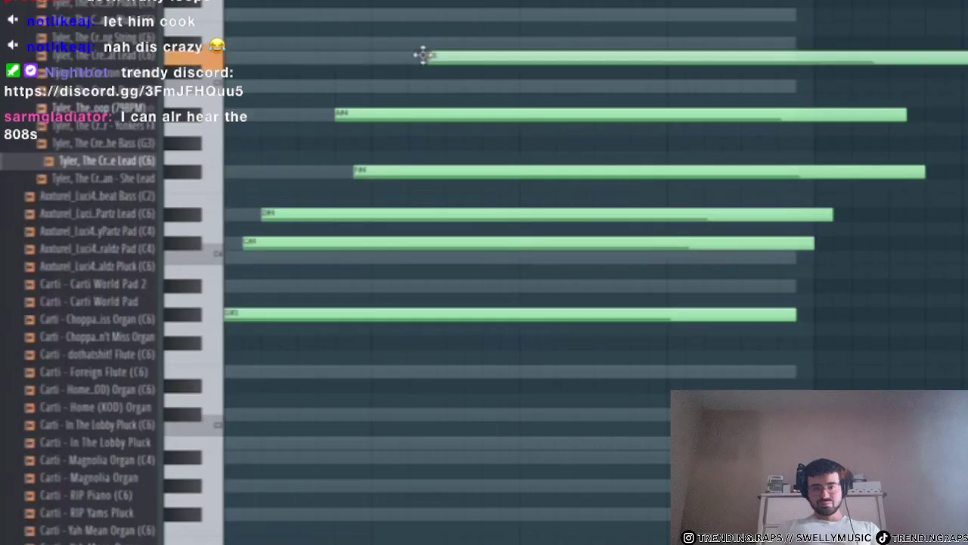
- Make each lead note end where the next begins, shorten the last note and raise it to D#5 while checking playback
key("super+space")
key("Escape")
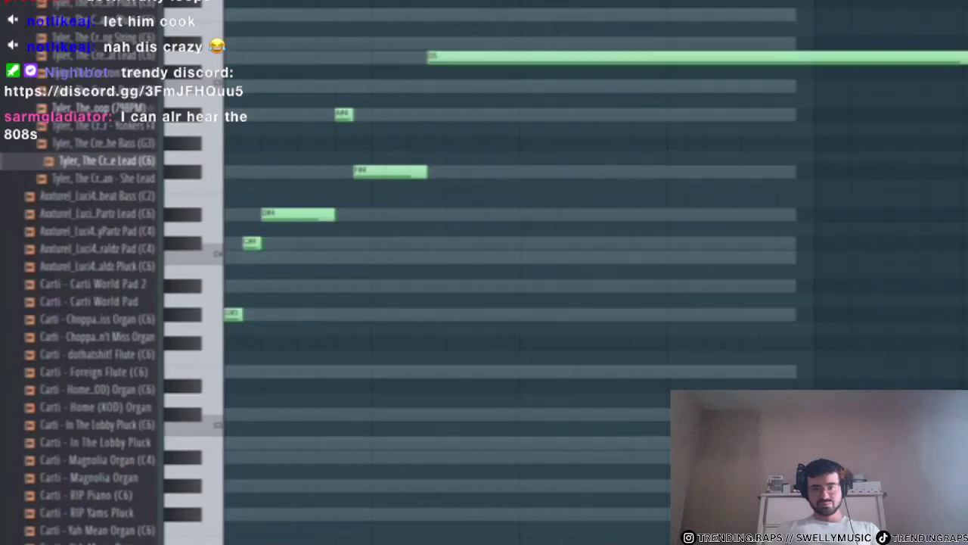
key("space")
left_click_drag(965, 57, 432, 123)
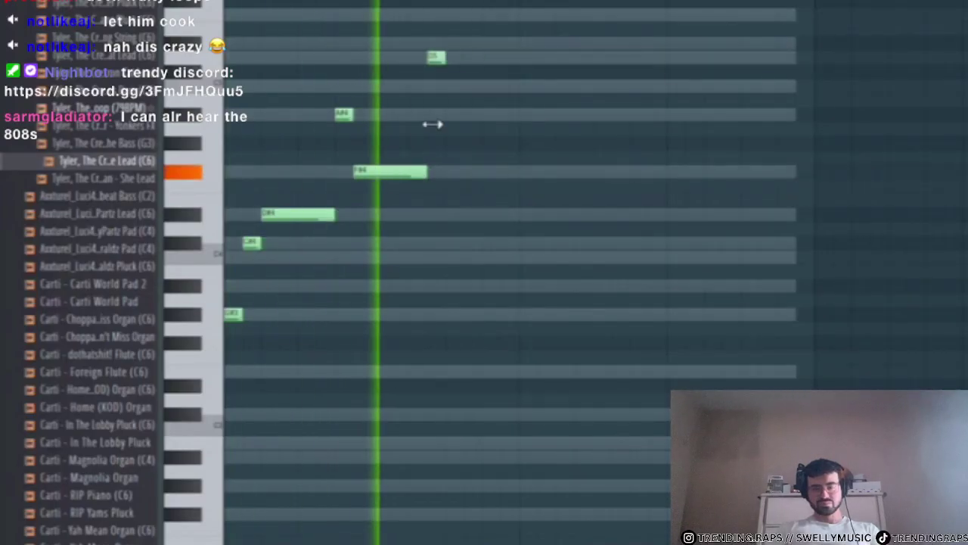
key("space")
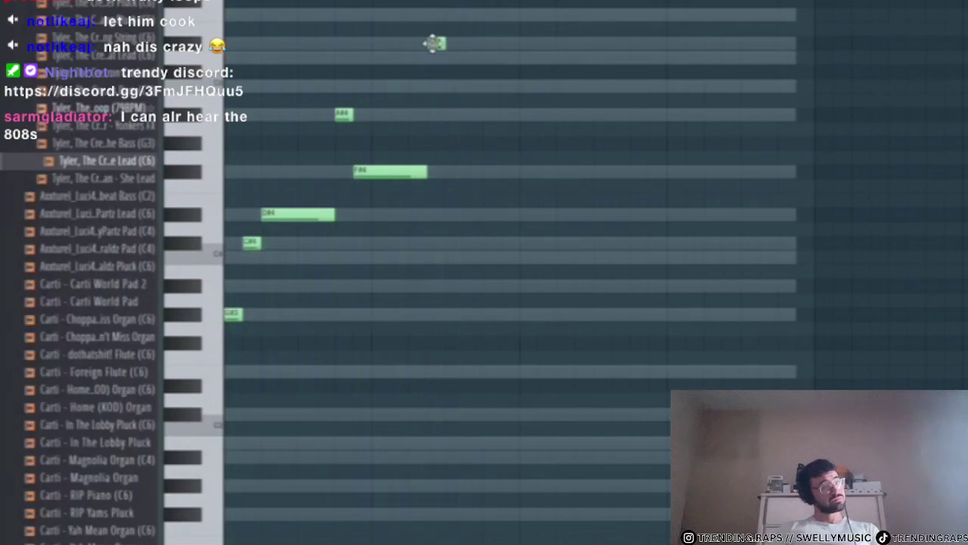
key("space")
- Route the Tyler, The Creator lead channel to mixer track 28
key("F6")
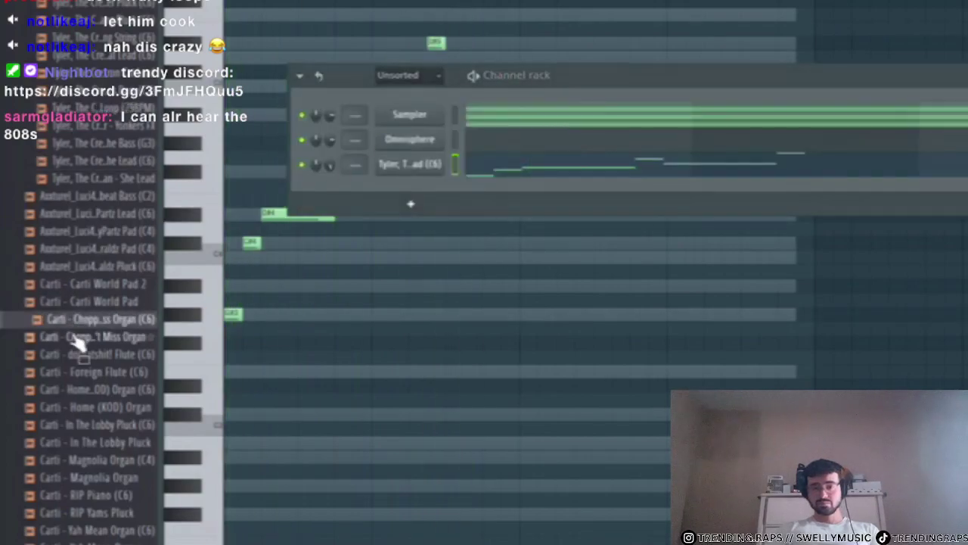
scroll(75, 335, "down", 5)
scroll(110, 241, "down", 5)
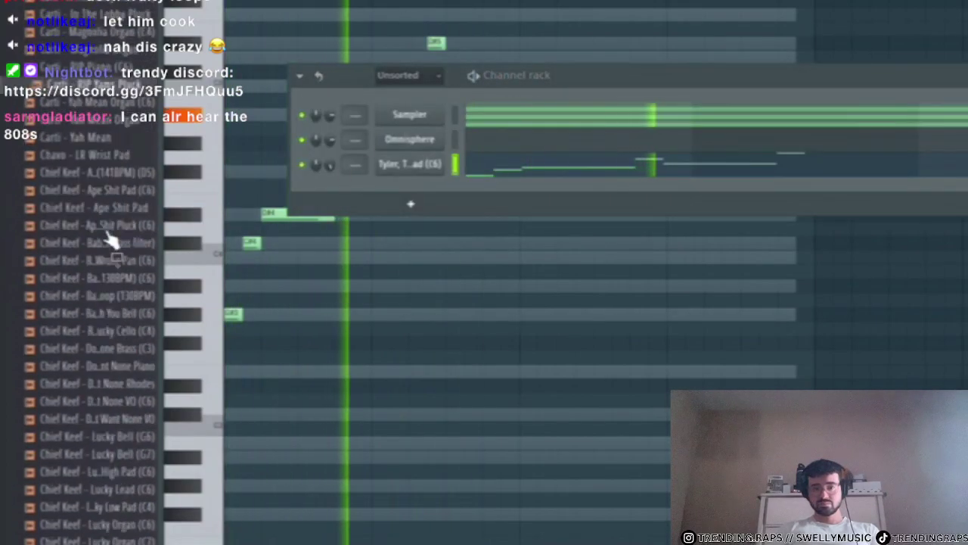
left_click_drag(351, 165, 350, 122)
key("space")
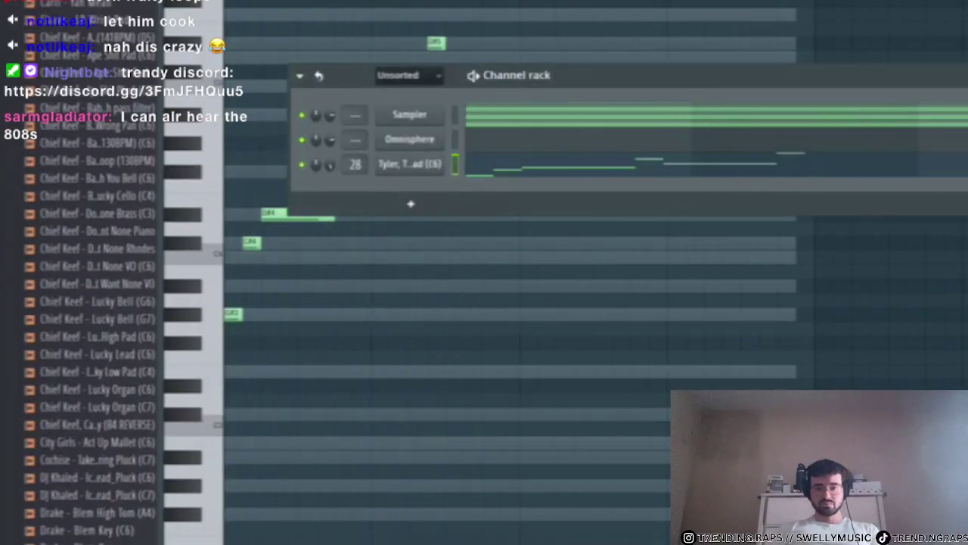
- Select insert 27 in the mixer and play the pattern to check the insert levels
key("F9")
left_click(664, 109)
key("space")
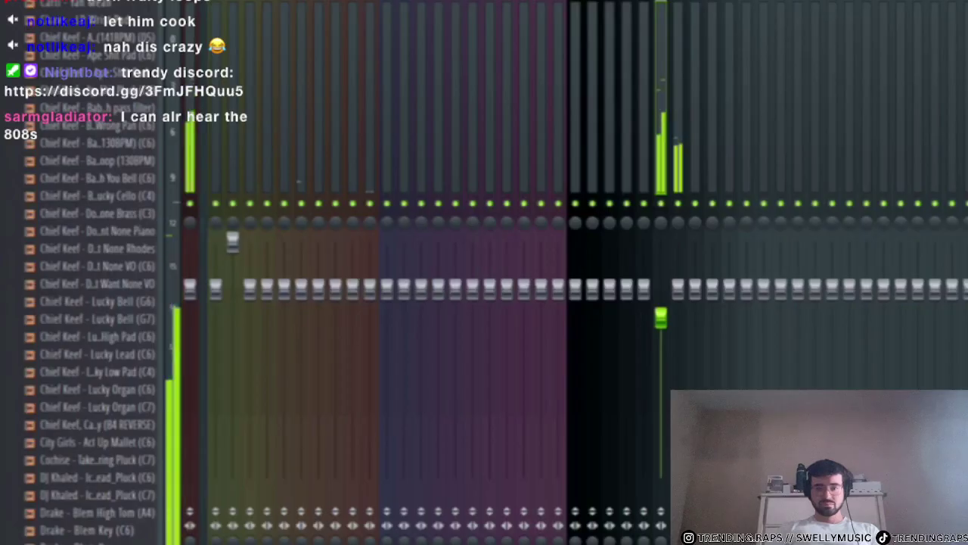
key("space")
- Go through the inserts across the mixer to examine what each holds and close the mixer
left_click(216, 117)
left_click(354, 114)
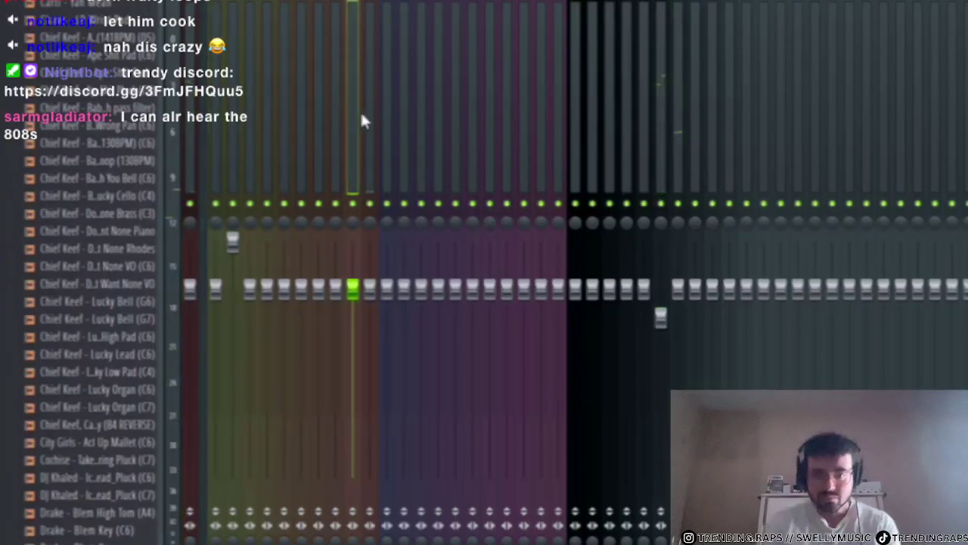
left_click(369, 112)
left_click(336, 109)
left_click(232, 110)
left_click(286, 107)
left_click(404, 104)
left_click(318, 101)
left_click(233, 97)
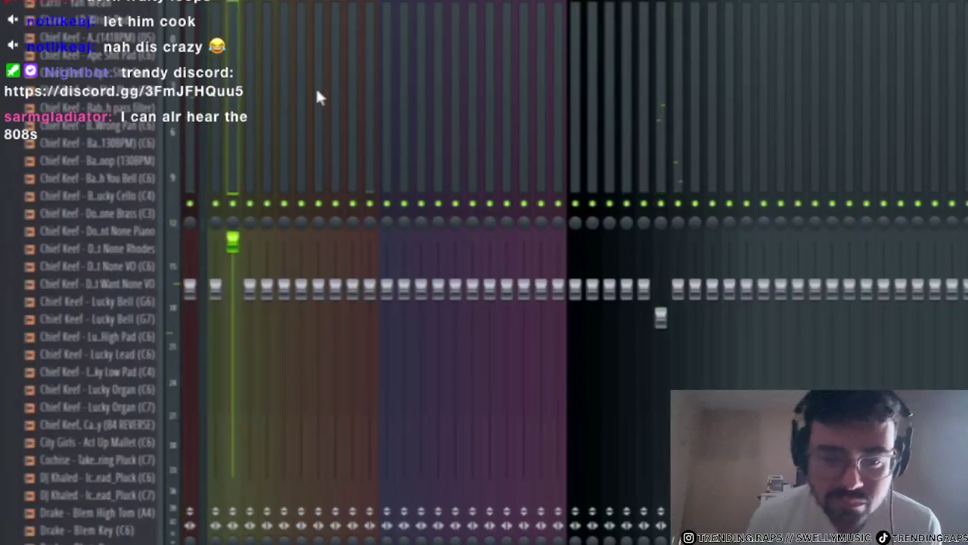
left_click(421, 76)
left_click(491, 80)
left_click(541, 79)
left_click(556, 80)
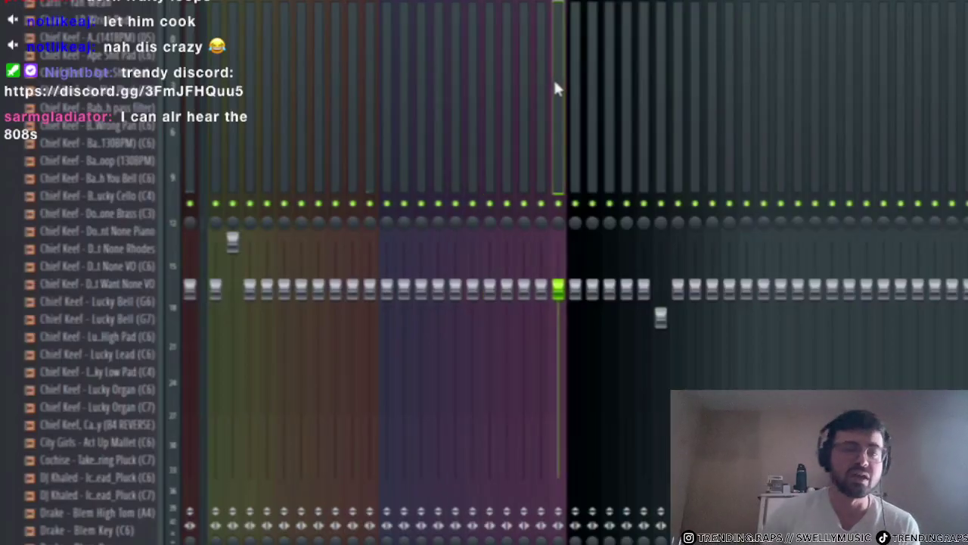
left_click(626, 90)
left_click(833, 80)
left_click(817, 78)
left_click(765, 81)
scroll(575, 272, "right", 10)
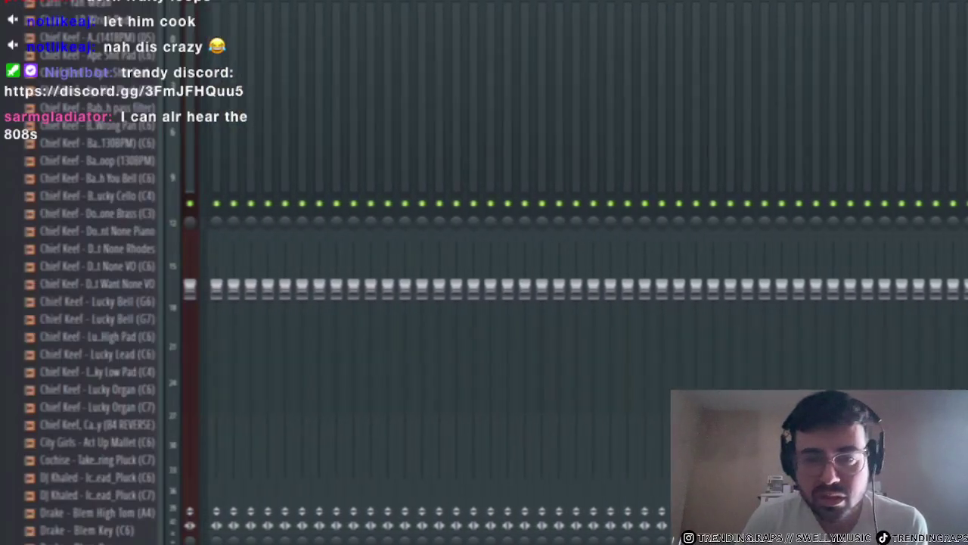
left_click(413, 78)
key("F9")
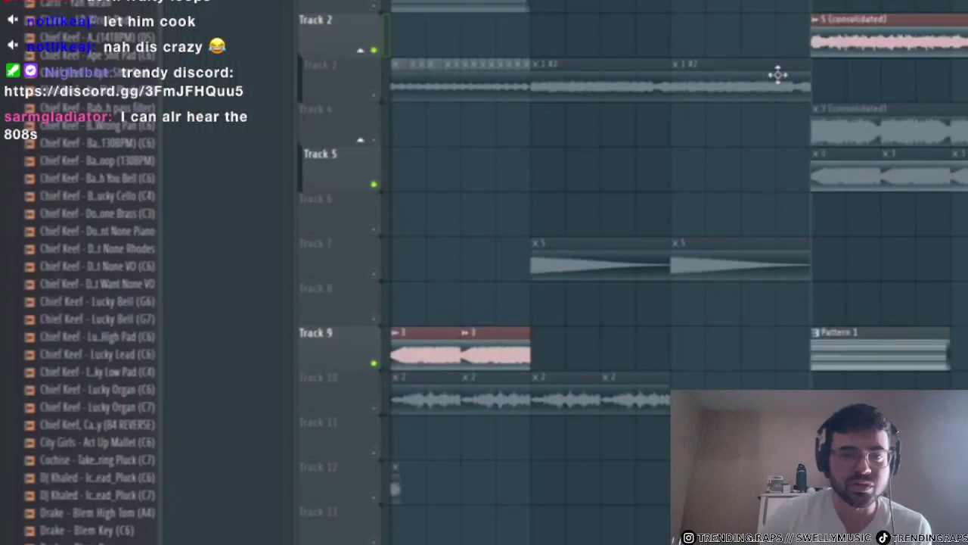
- Browse the one-shot samples and preview several, including Kanye West pianos and Lil Uzi Vert - 7am String
scroll(66, 302, "down", 10)
left_click(92, 199)
left_click(105, 218)
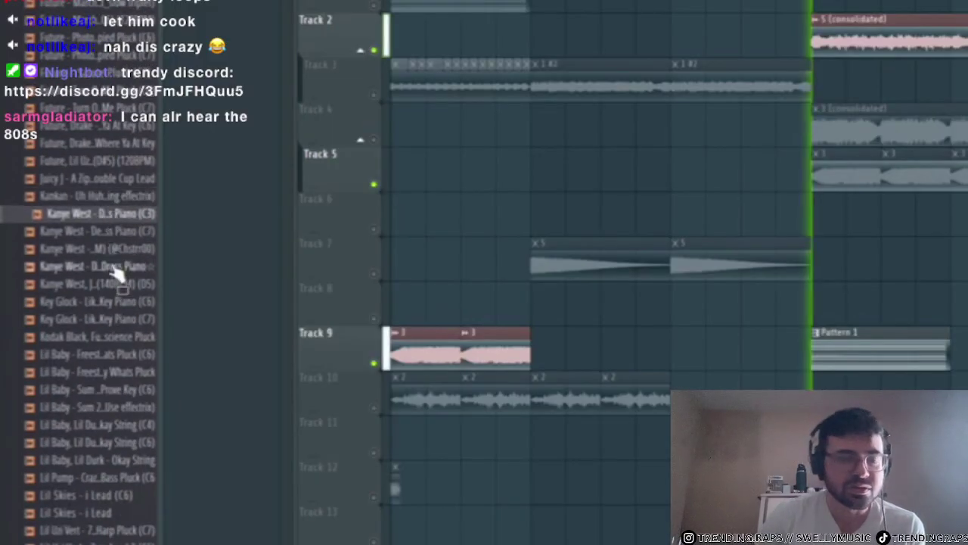
left_click(112, 267)
scroll(108, 242, "down", 1)
left_click(106, 267)
left_click(104, 306)
scroll(104, 307, "down", 5)
left_click(102, 236)
left_click(106, 271)
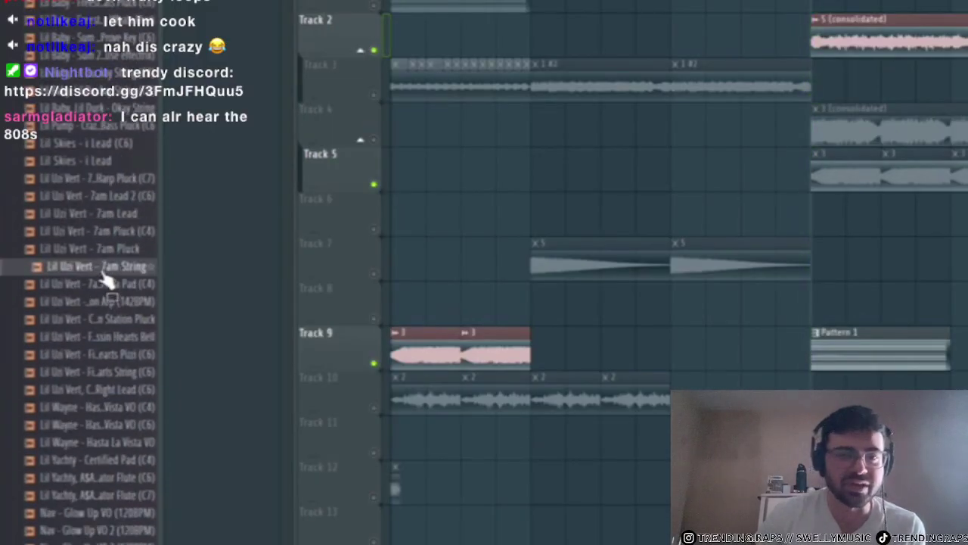
scroll(120, 448, "down", 1)
scroll(124, 454, "down", 3)
scroll(346, 329, "up", 3)
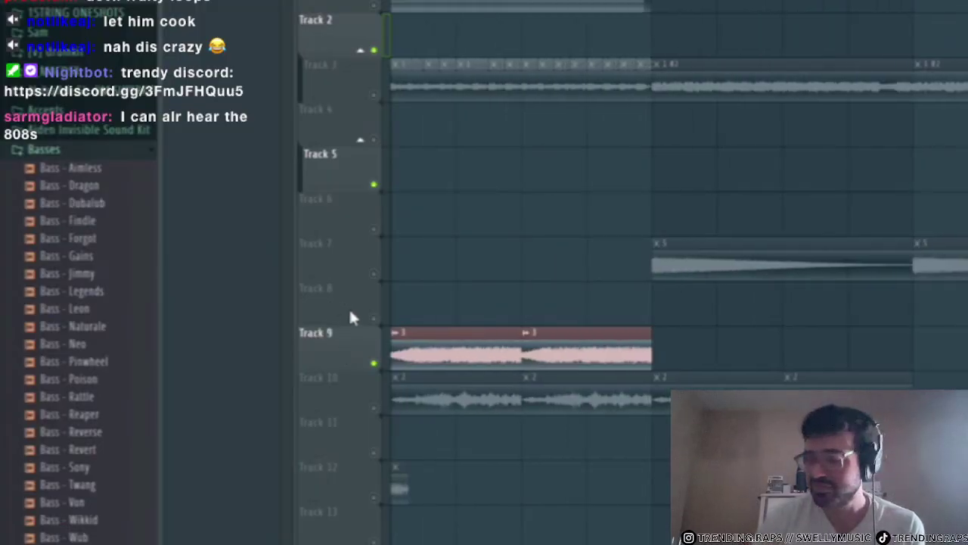
- Solo Track 10 and Track 9 in turn in the playlist to compare the two clip layers
right_click(376, 409)
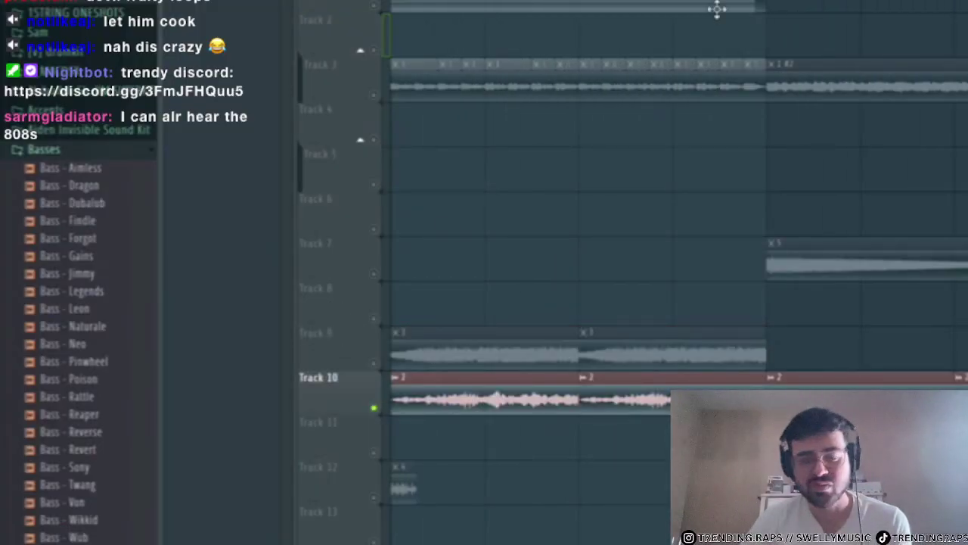
scroll(406, 9, "down", 4)
scroll(405, 9, "up", 1)
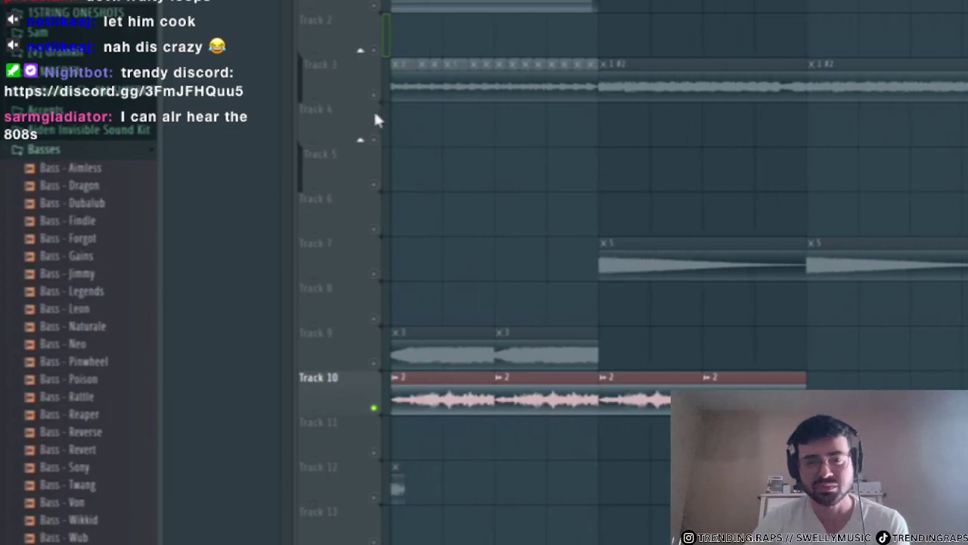
scroll(374, 111, "up", 2)
right_click(373, 364)
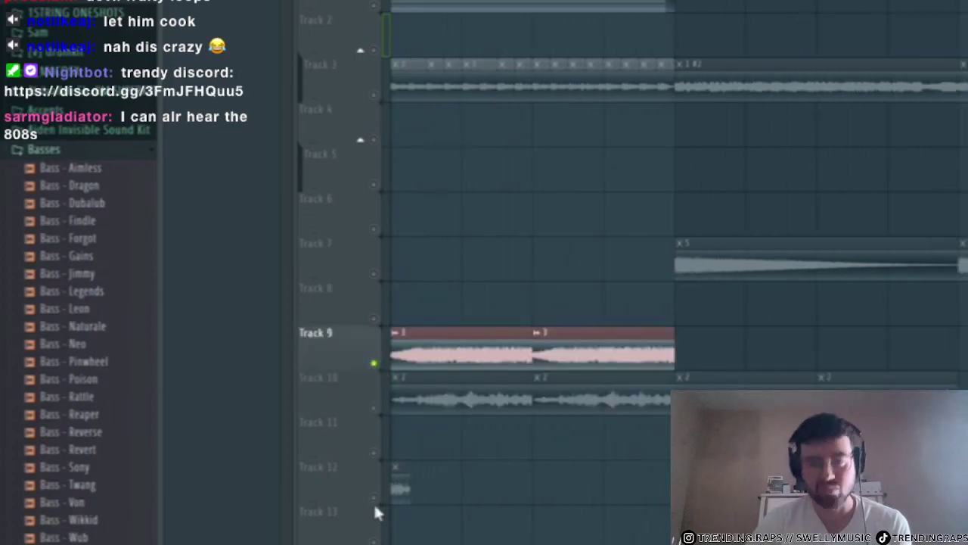
- Solo Track 12 in the playlist and enable Tracks 9, 5, 4 and 8 alongside it
right_click(374, 497)
left_click(399, 484)
scroll(399, 485, "down", 3)
scroll(756, 298, "up", 3)
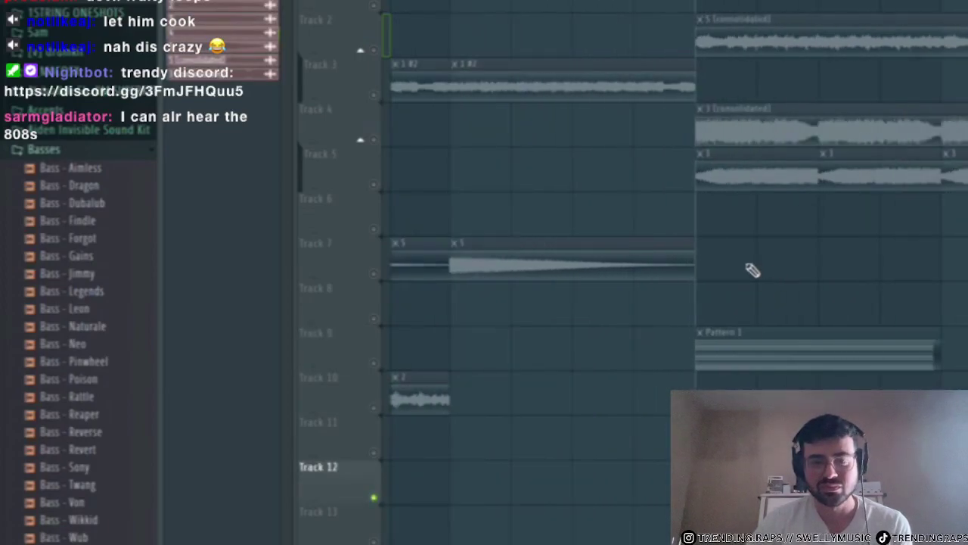
left_click(374, 364)
left_click(373, 184)
left_click(374, 139)
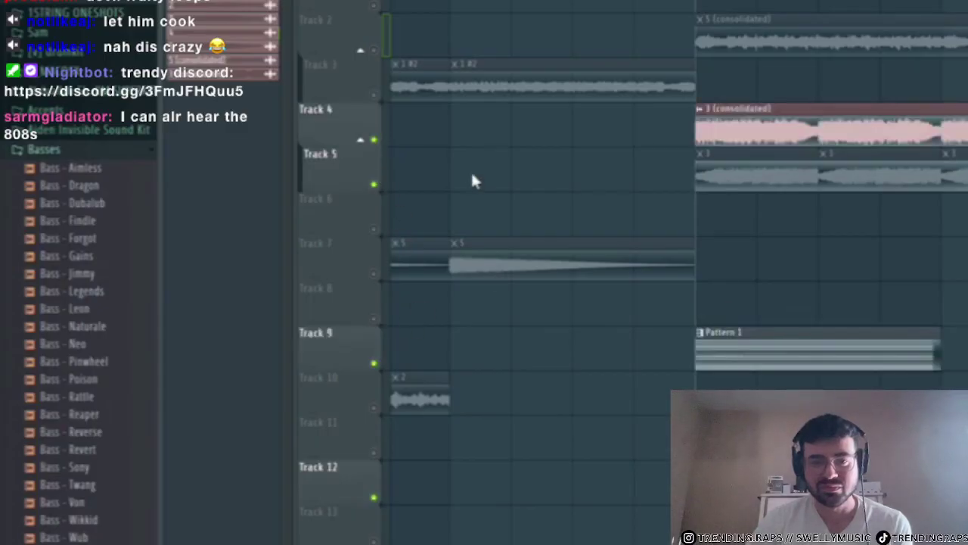
scroll(715, 322, "up", 2)
left_click(374, 318)
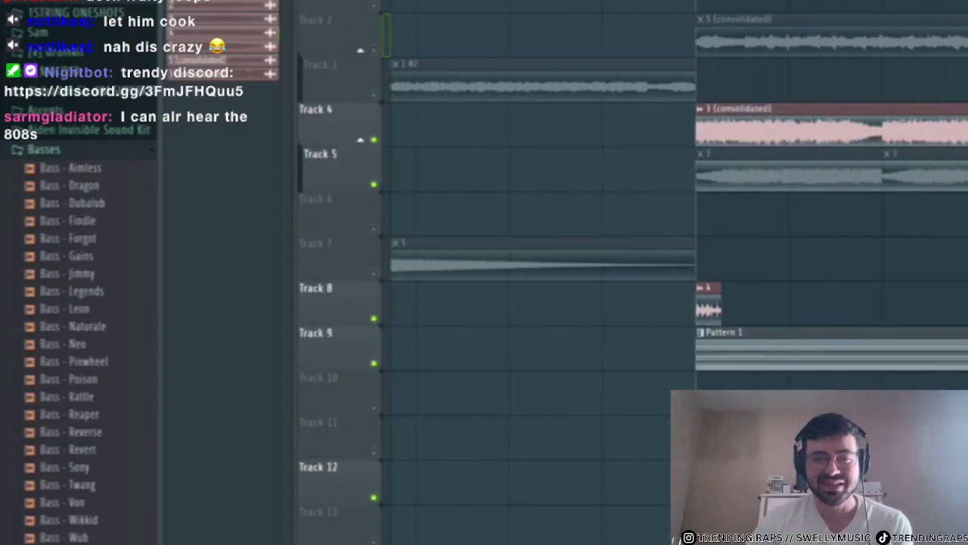
- Place a second copy of clip 4 on Track 8 and check the clip's sample settings
scroll(747, 344, "up", 3)
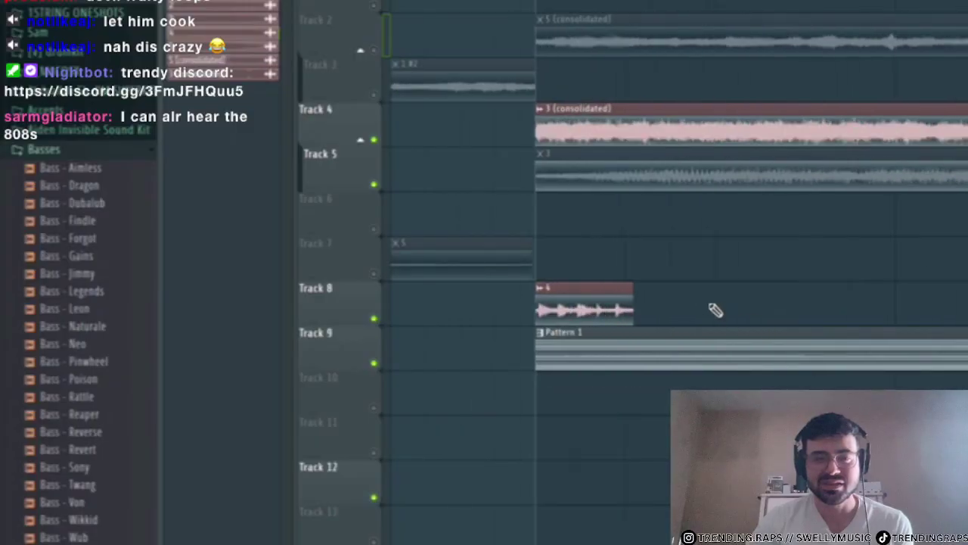
left_click(713, 313)
scroll(770, 317, "up", 2)
scroll(631, 307, "down", 3)
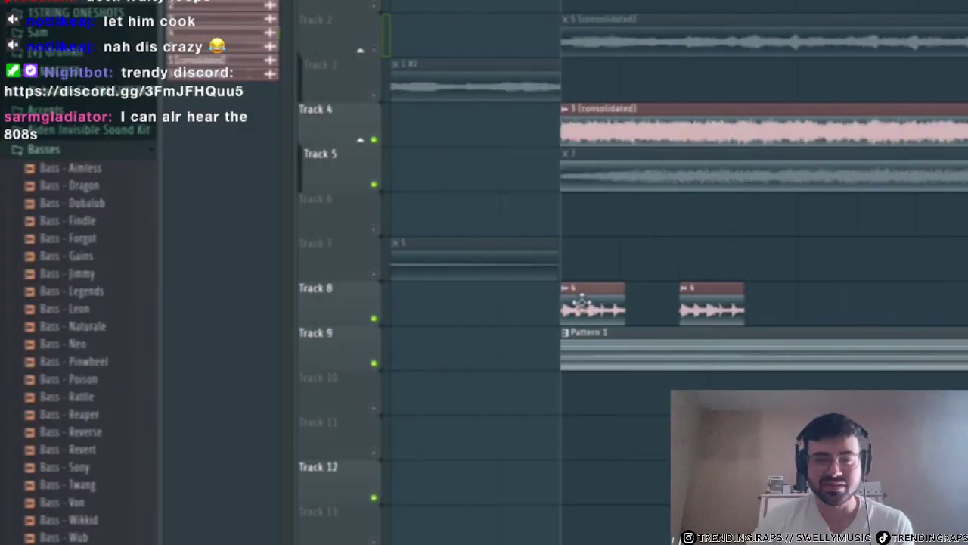
double_click(587, 308)
key("Escape")
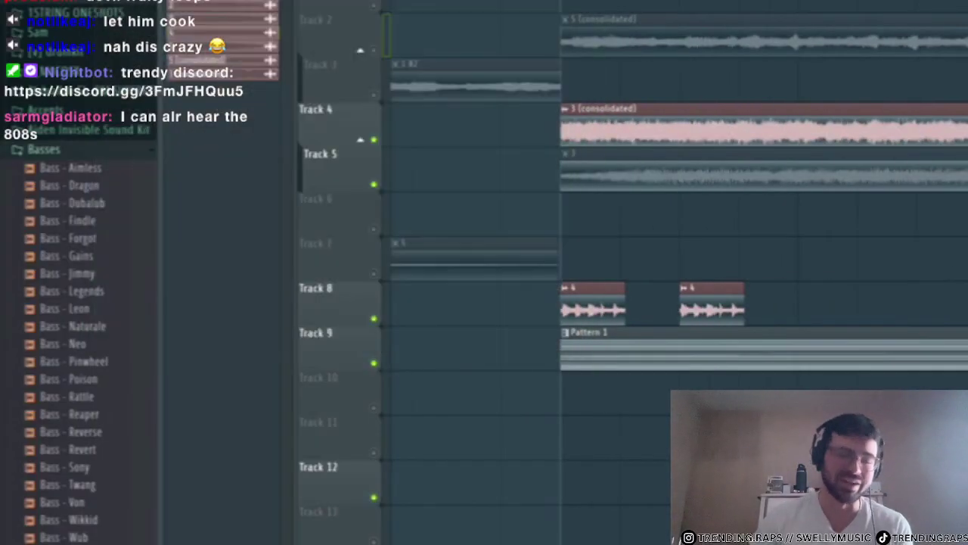
double_click(603, 309)
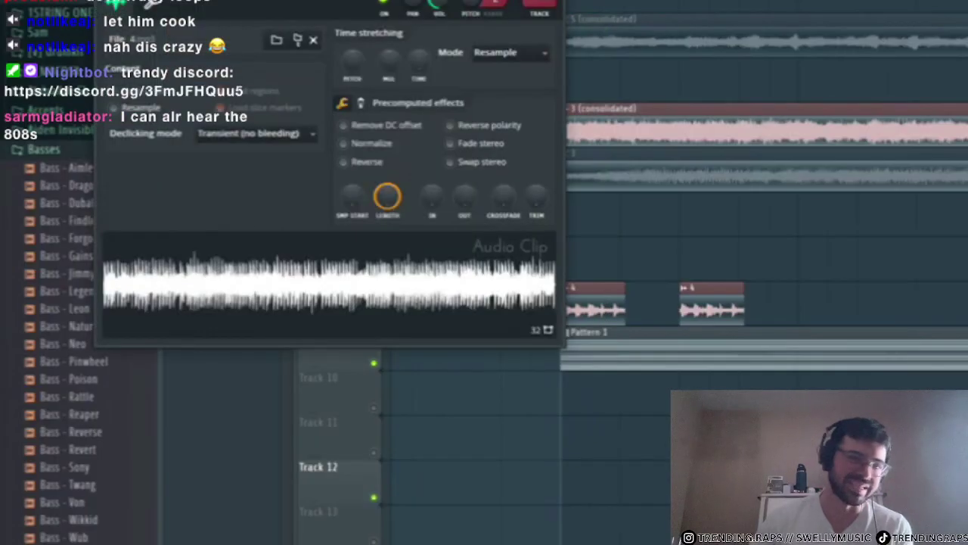
key("Escape")
double_click(605, 291)
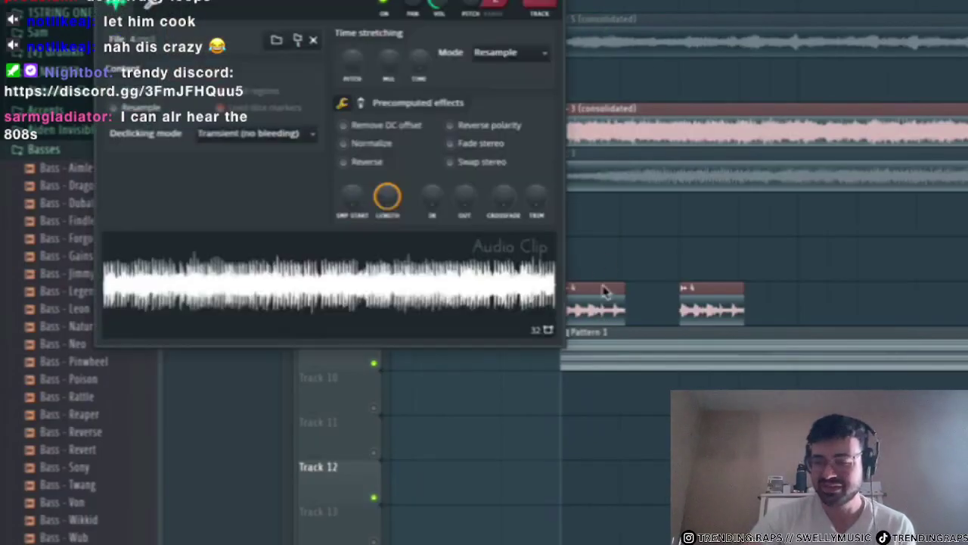
key("Escape")
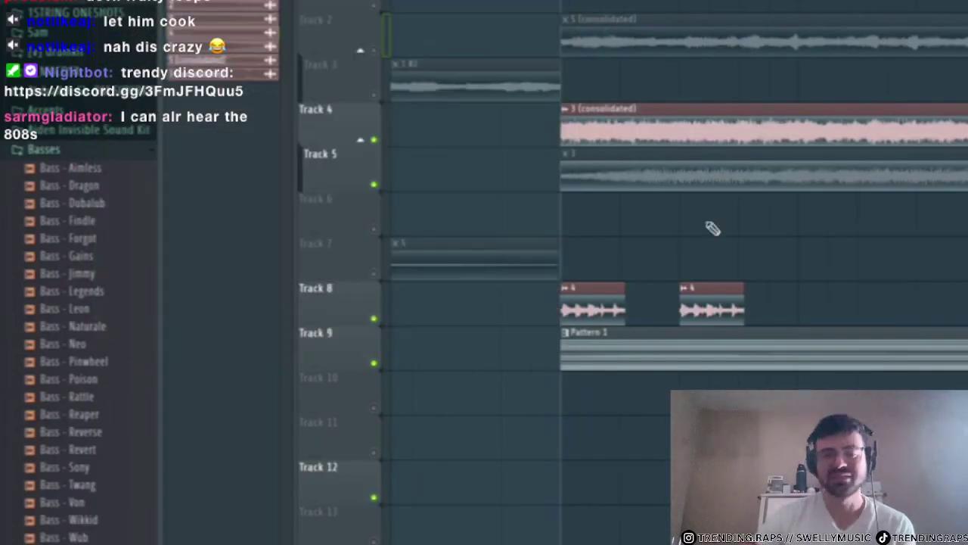
- Add two more spaced copies of clip 4 along Track 8 and audition the arrangement
left_click(803, 306)
left_click(919, 308)
double_click(825, 302)
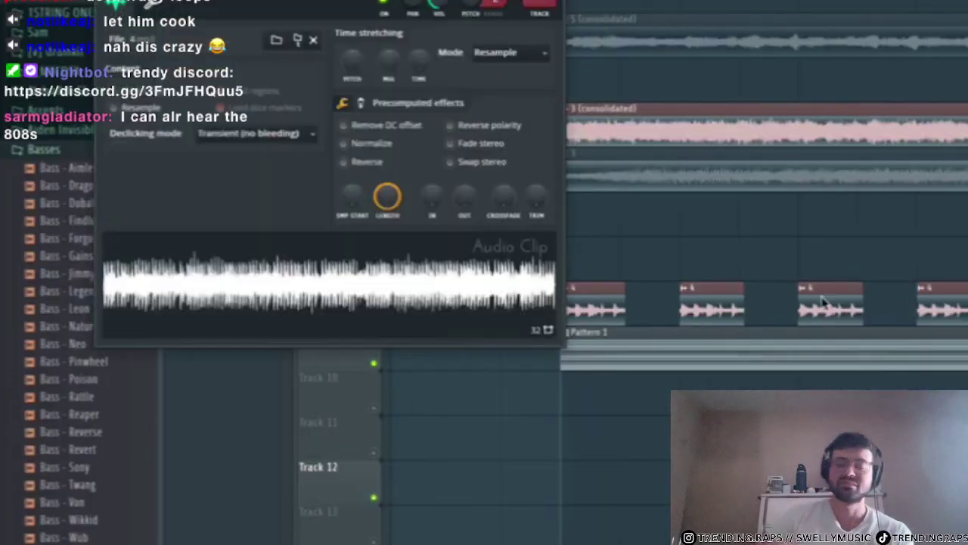
key("space")
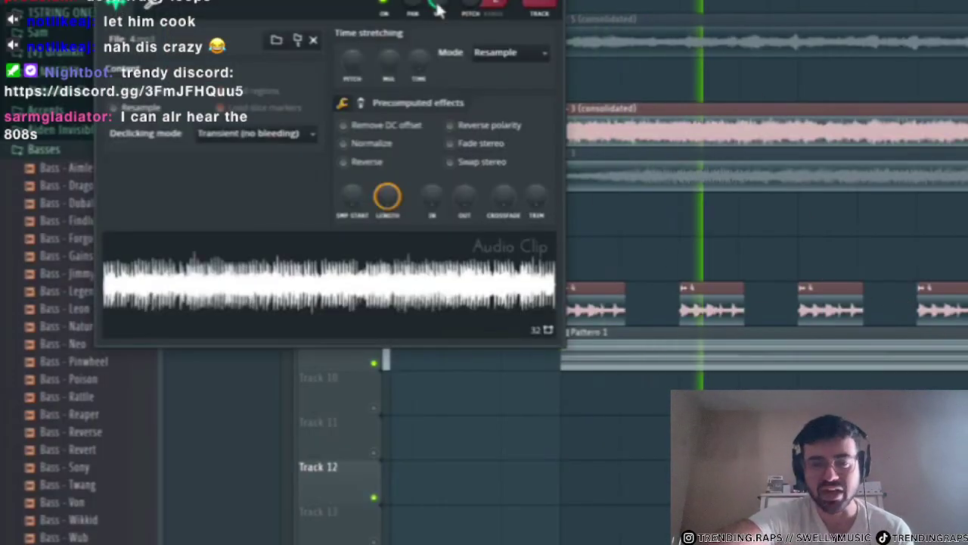
key("Escape")
key("space")
- Mute Tracks 4 and 9 and enable Track 2 to hear clip 4 against a different layer
left_click(373, 139)
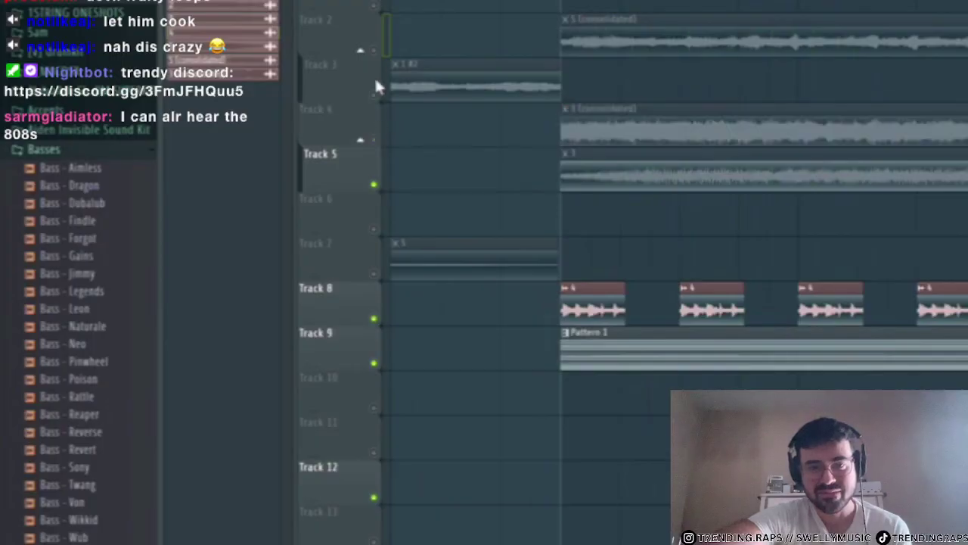
left_click(374, 50)
key("space")
left_click(374, 363)
- Delete the three repeated copies of clip 4 on Track 8, extend the first clip and listen to it
right_click(715, 310)
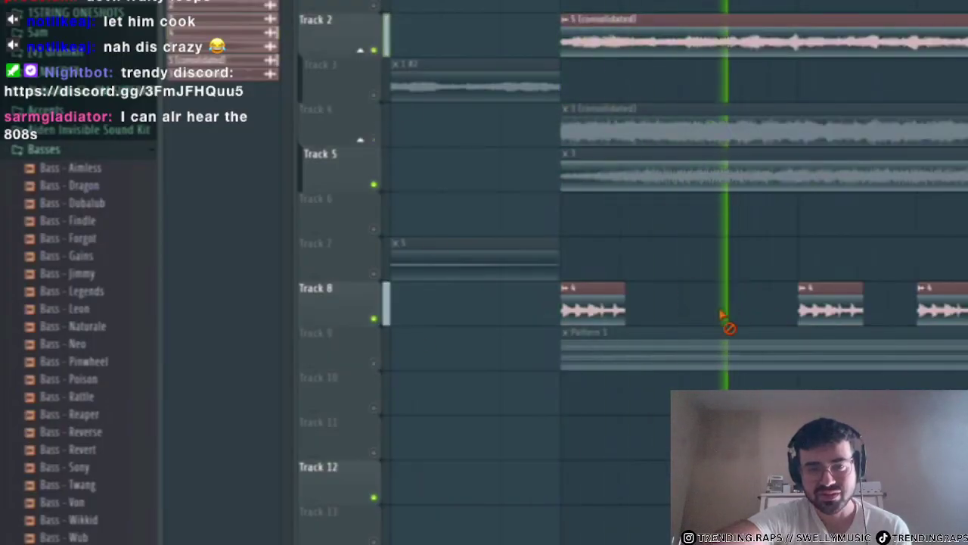
right_click(829, 309)
right_click(934, 309)
key("space")
left_click_drag(624, 298, 967, 301)
key("space")
scroll(967, 301, "down", 5)
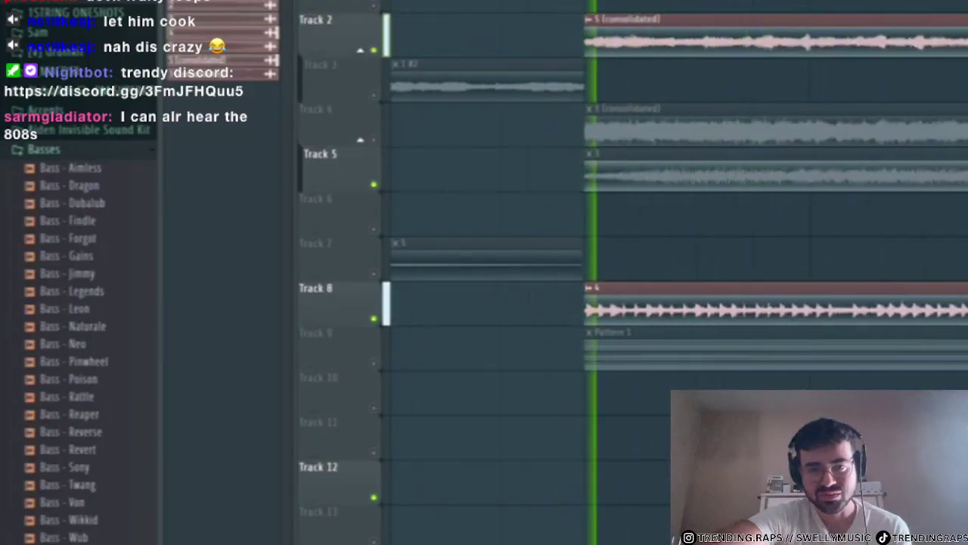
scroll(964, 301, "up", 5)
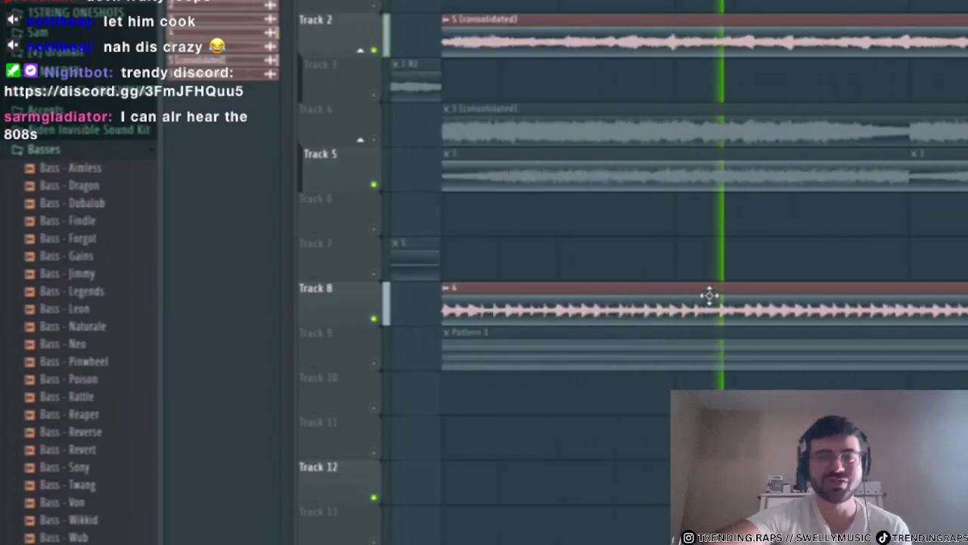
scroll(421, 315, "up", 3)
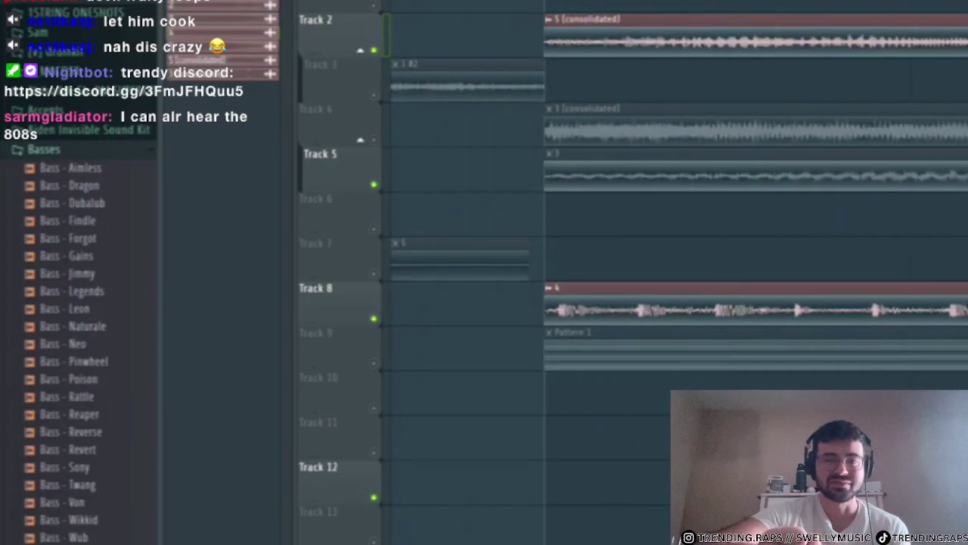
- Trim clip 4 on Track 8 down to a single short hit starting on its transient and audition it
left_click(181, 2)
left_click(212, 3)
left_click_drag(543, 320, 571, 316)
scroll(590, 326, "down", 8)
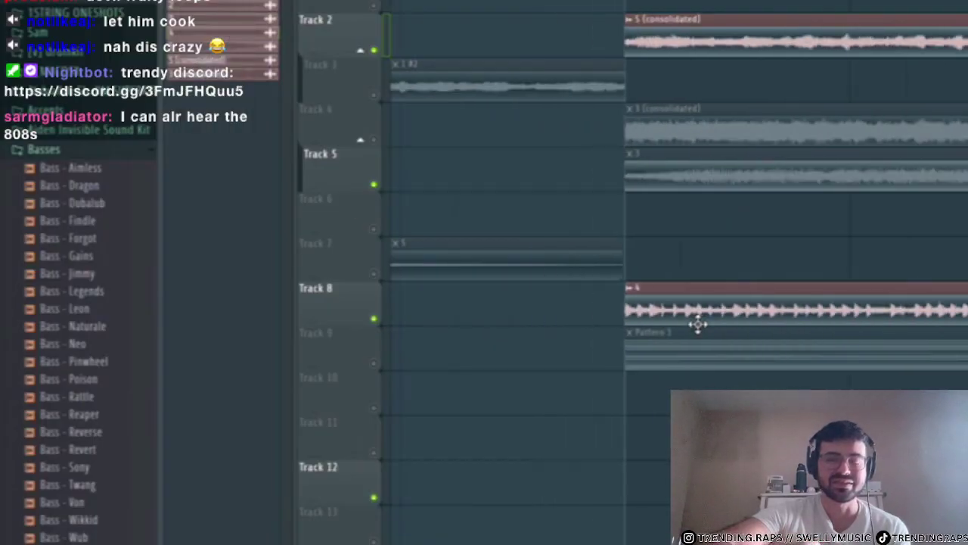
left_click_drag(883, 308, 747, 344)
scroll(693, 330, "up", 8)
key("space")
key("space")
key("space")
key("space")
- Raise clip 4's time-stretching pitch using the Auto mode and compare the sound in playback
double_click(725, 312)
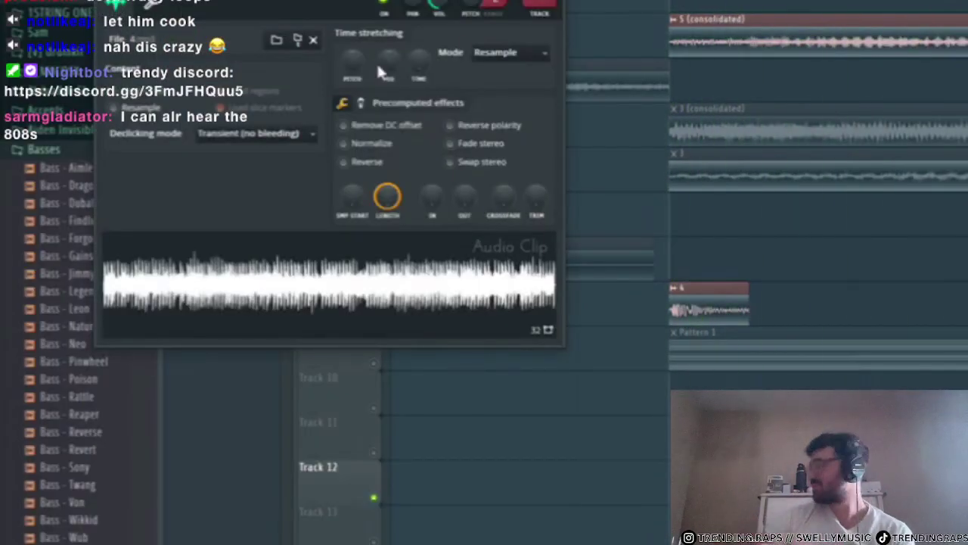
key("space")
key("space")
key("space")
key("space")
key("space")
key("space")
key("space")
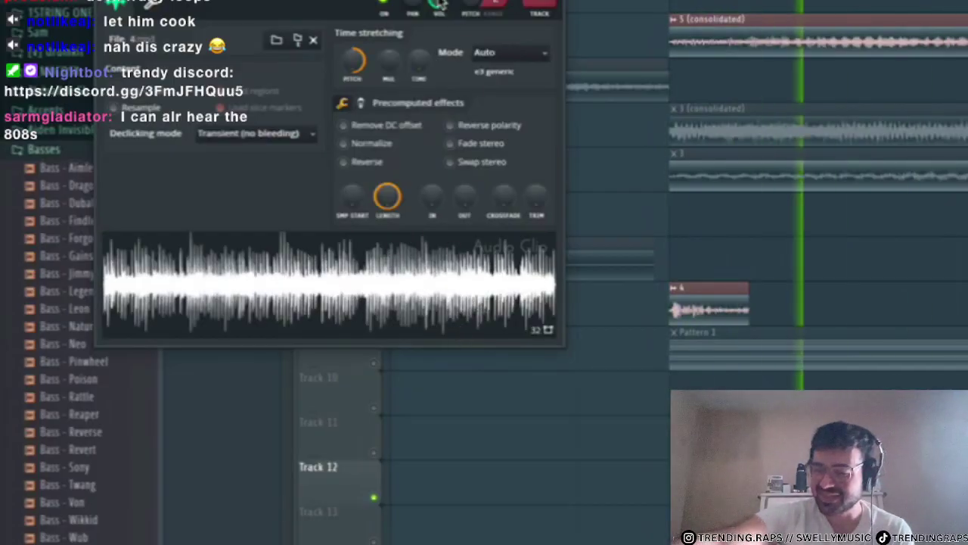
key("space")
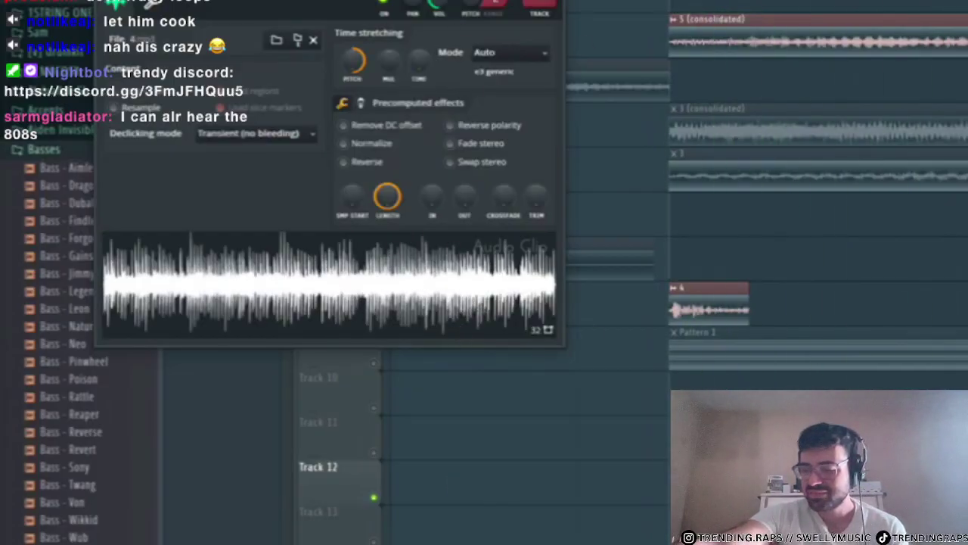
key("Escape")
- Solo Track 8 and audition the pitched clip 4 hit on its own
right_click(374, 318)
key("space")
key("space")
key("space")
key("space")
- Set clip 4's stretching mode to Stretch Pro and raise its formant
double_click(718, 293)
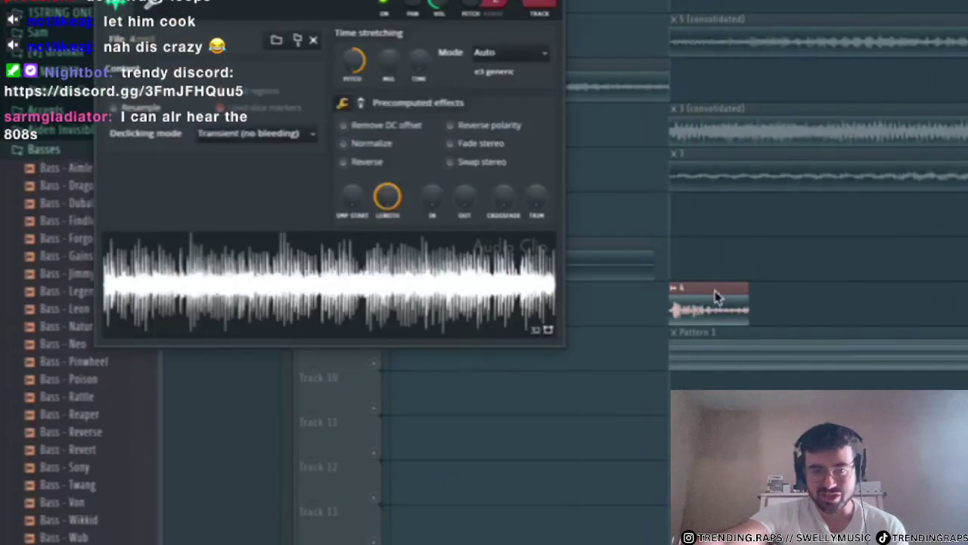
left_click(499, 53)
left_click(500, 109)
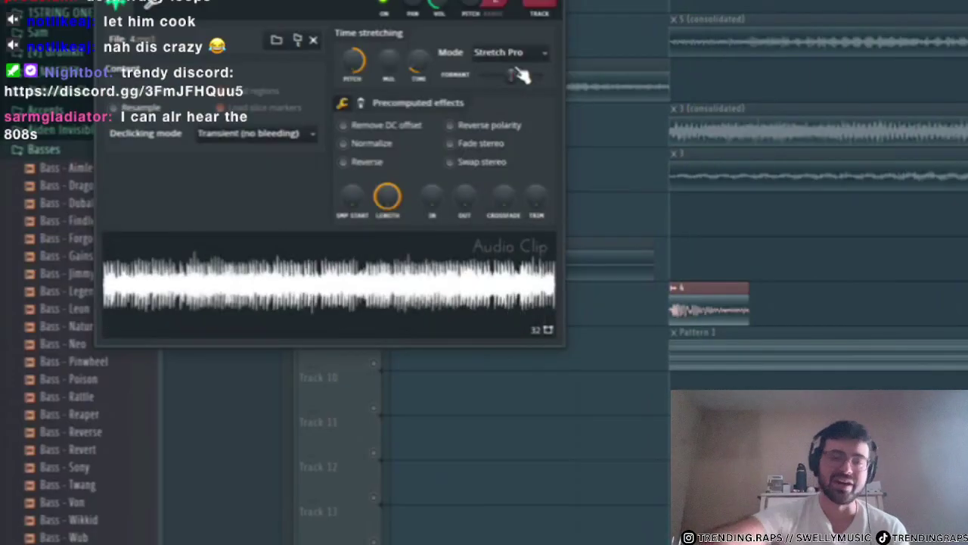
left_click_drag(522, 76, 537, 75)
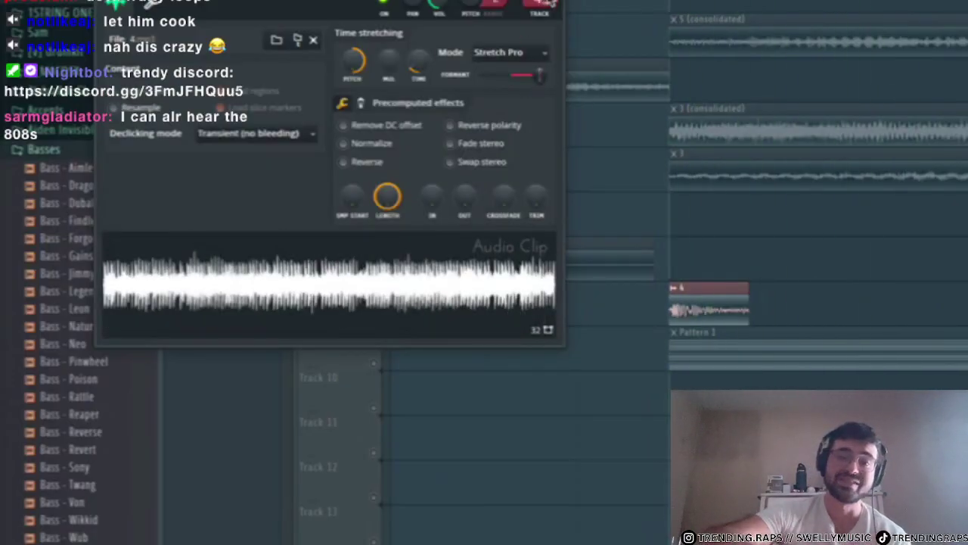
key("Escape")
scroll(616, 302, "down", 2)
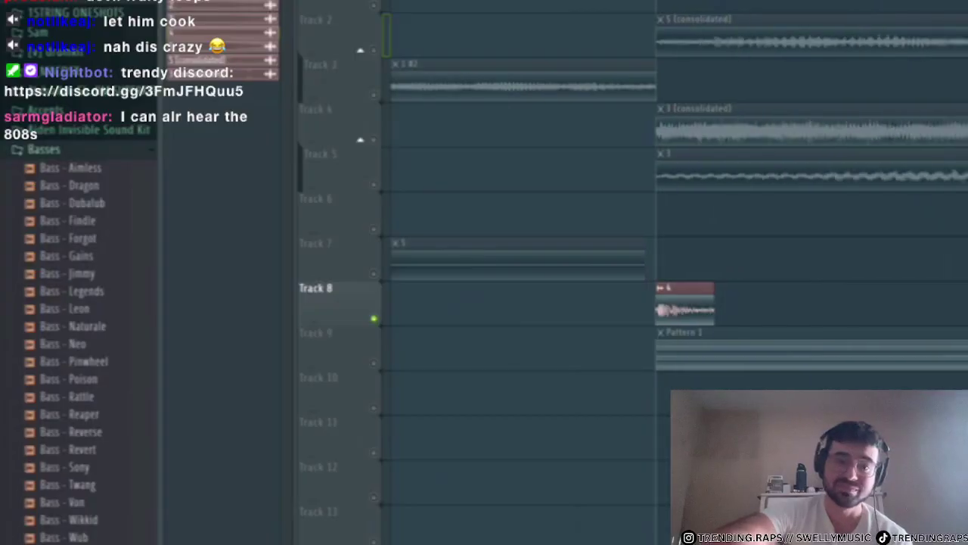
- Lower the low-frequency bands in the Fruity Parametric EQ on clip 4's mixer insert
key("F9")
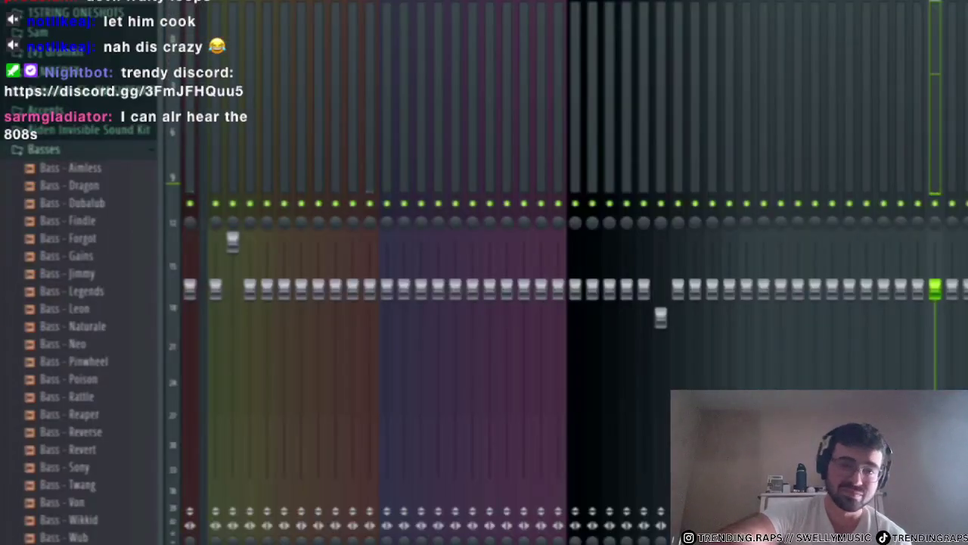
left_click(855, 453)
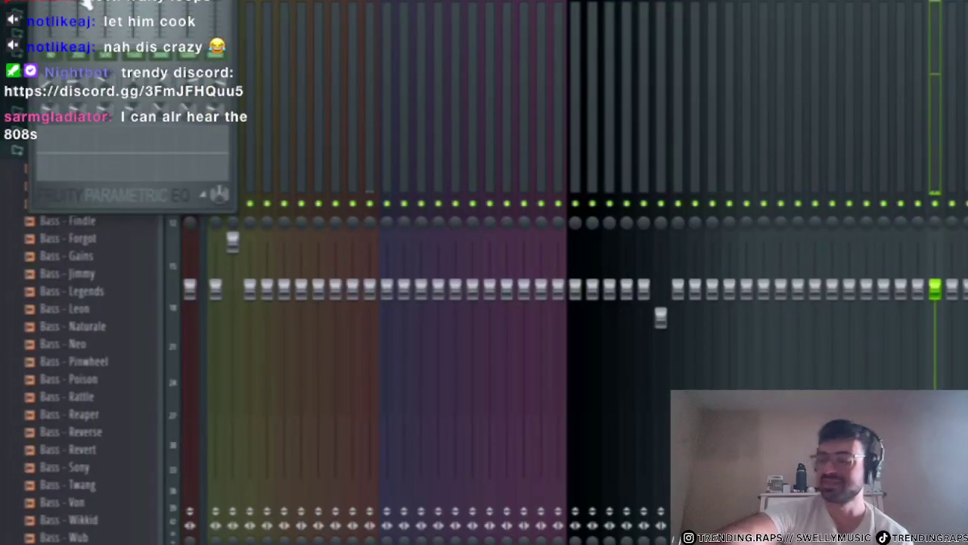
left_click_drag(81, 5, 107, 3)
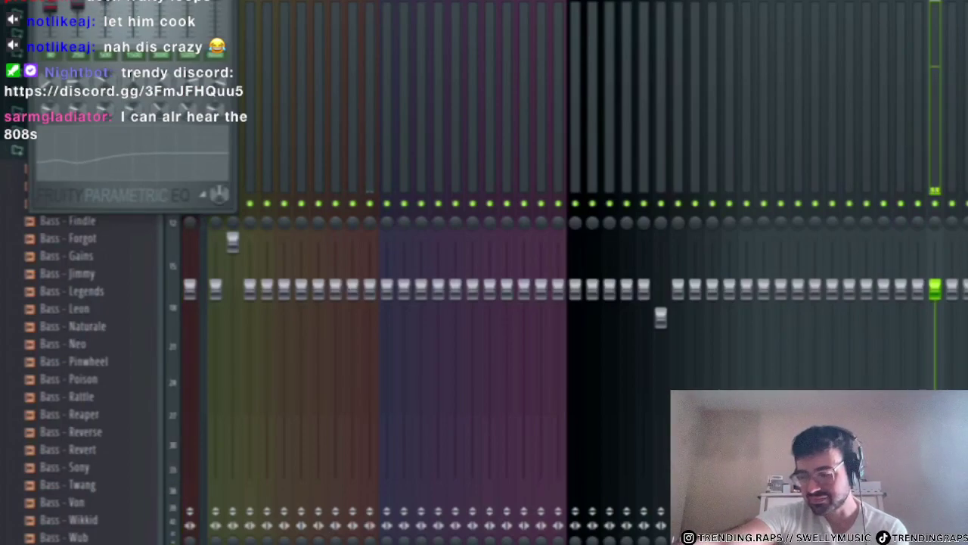
key("Escape")
- Filter the channel rack to the Unsorted group and consolidate clip 4 on Track 8 as audio
key("F6")
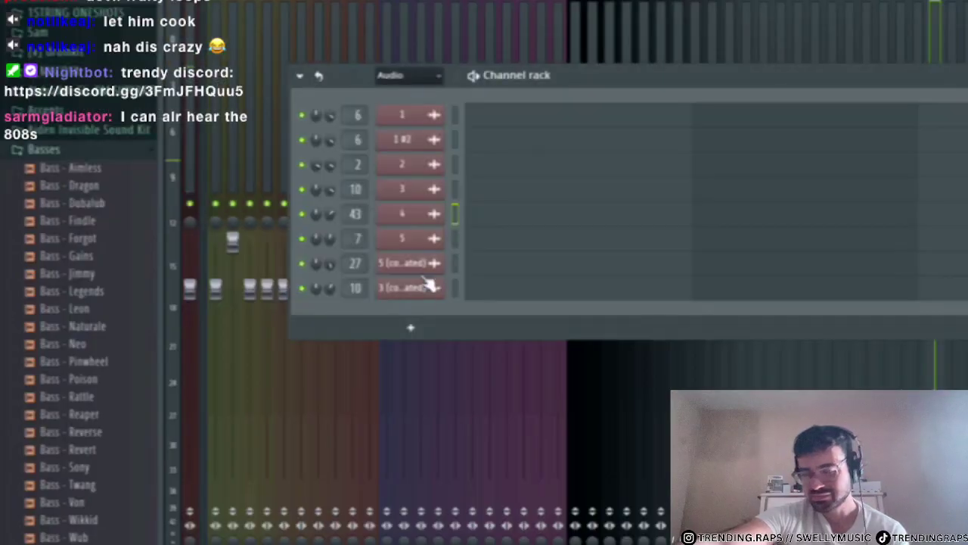
left_click(397, 77)
left_click(403, 92)
key("F5")
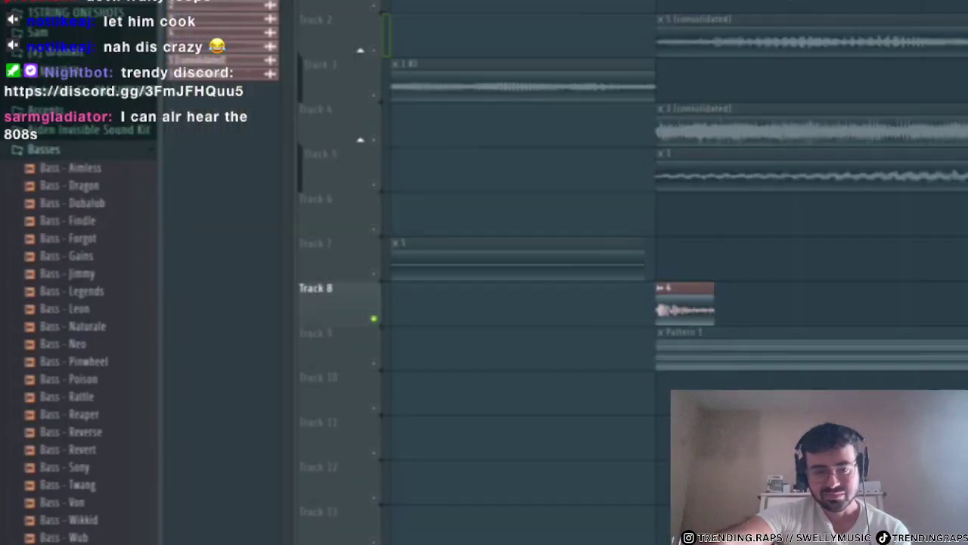
left_click(678, 307, "ctrl")
key("ctrl+alt+c")
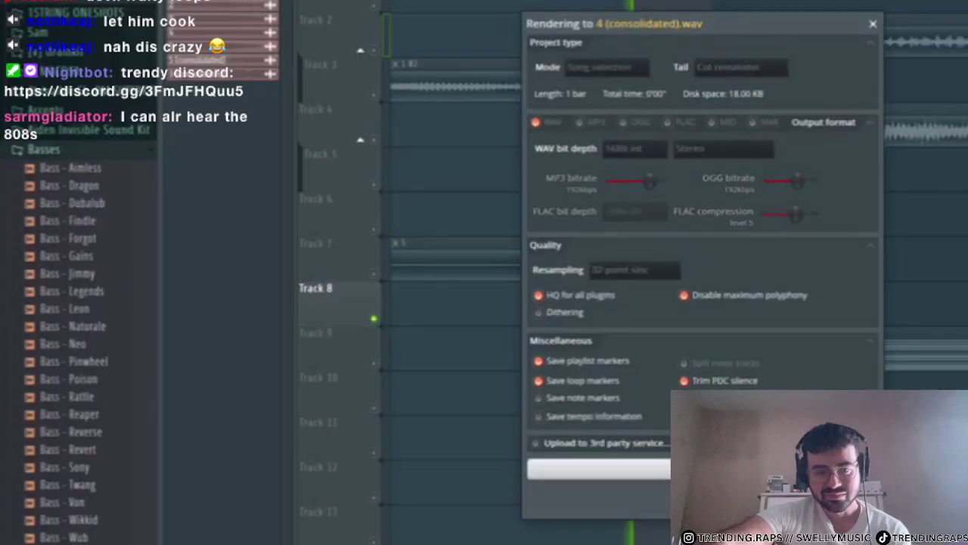
- Open the consolidated clip's sample in Edison and add it to the channel rack as a new sampler channel
double_click(666, 310)
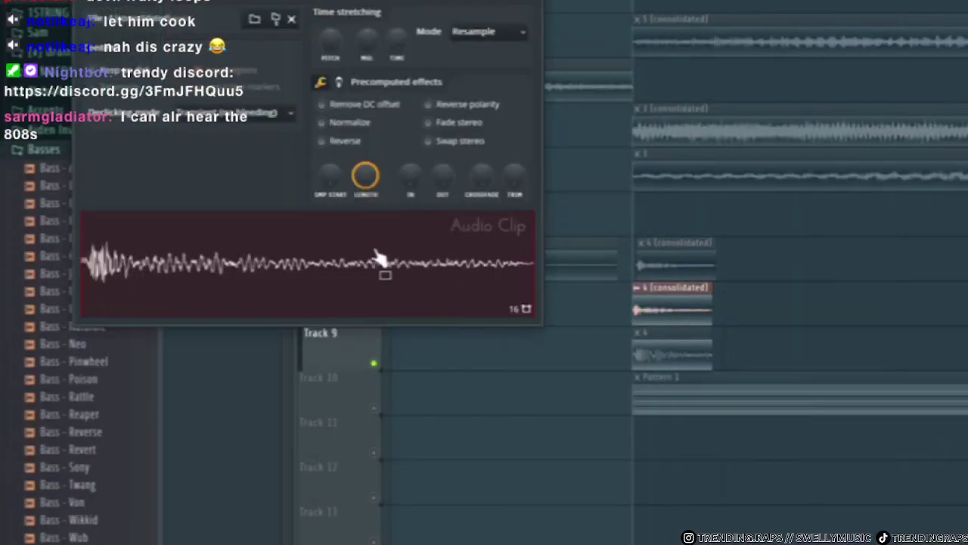
right_click(369, 248)
left_click(412, 339)
left_click_drag(730, 206, 552, 113)
left_click(533, 0)
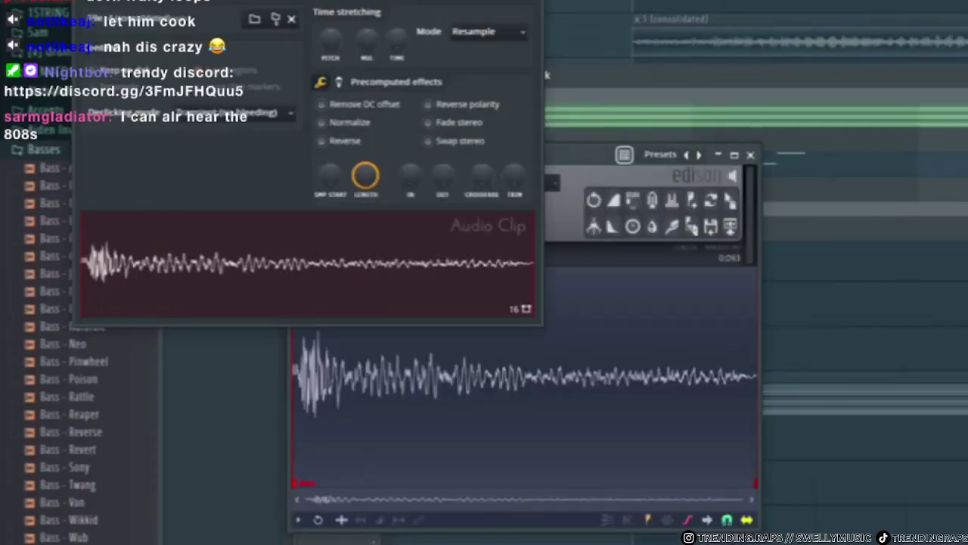
left_click(750, 155)
- Create Pattern 2 and place one short note at its start in the new sampler channel's piano roll
key("F4")
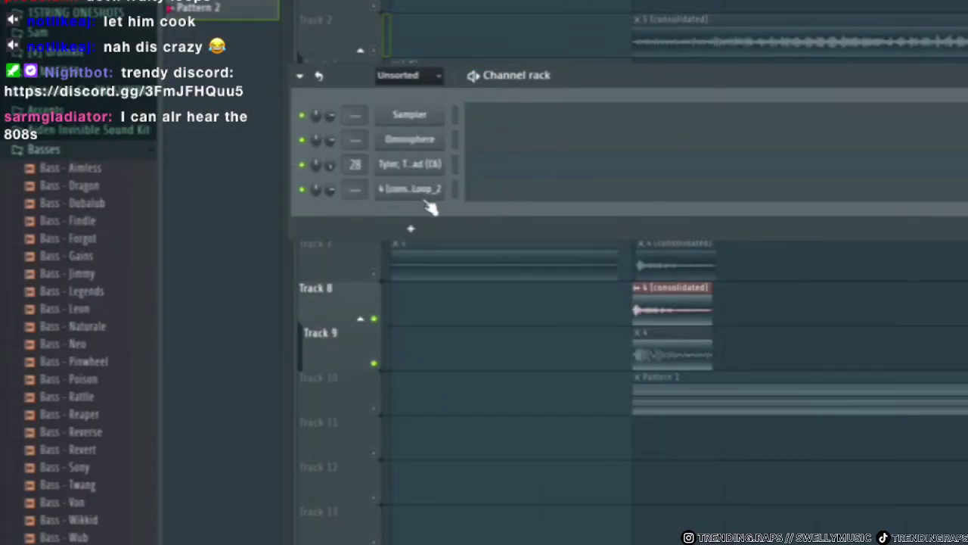
key("F7")
left_click_drag(236, 267, 195, 236)
right_click(242, 436)
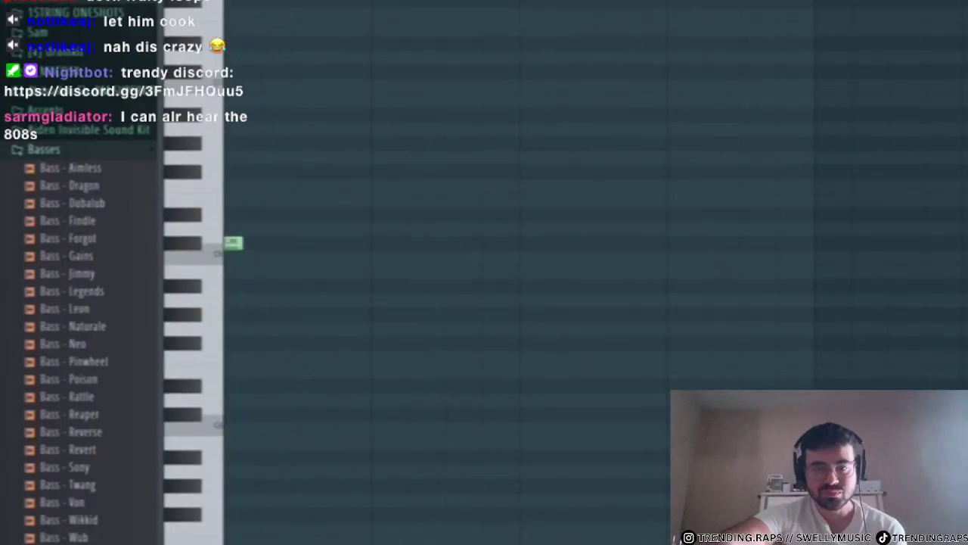
- Normalize the one-shot sampler channel and raise its fade-out so the sample decays faster
key("F6")
left_click(410, 190)
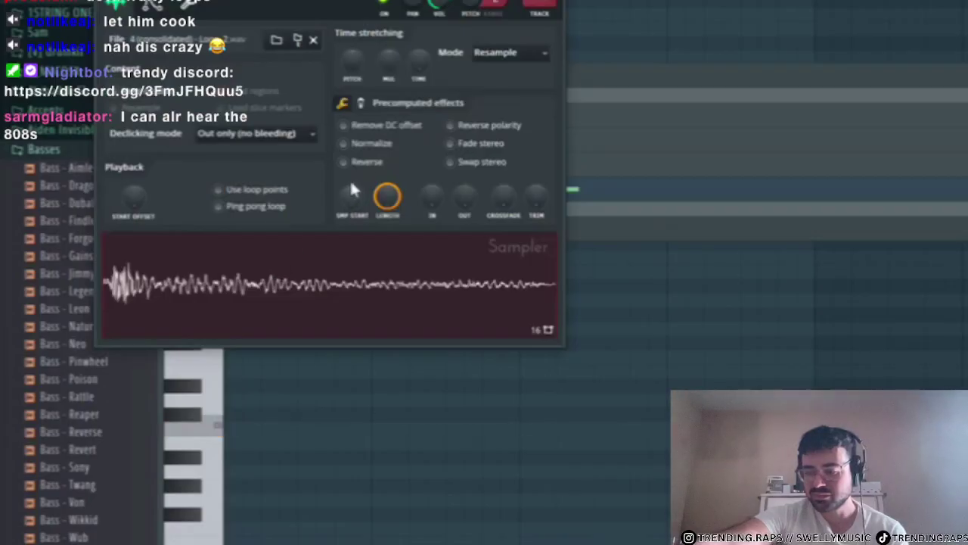
left_click(376, 144)
left_click_drag(464, 195, 429, 200)
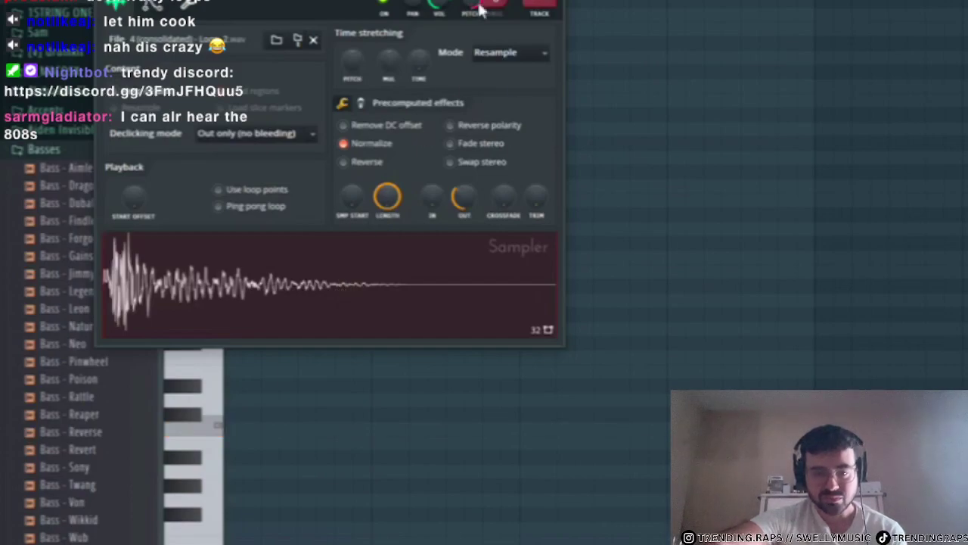
left_click(308, 266)
left_click(556, 2)
- Audition the one-shot on lower keys and place a short note in a lower octave at the start of Pattern 2
left_click_drag(230, 300, 227, 272)
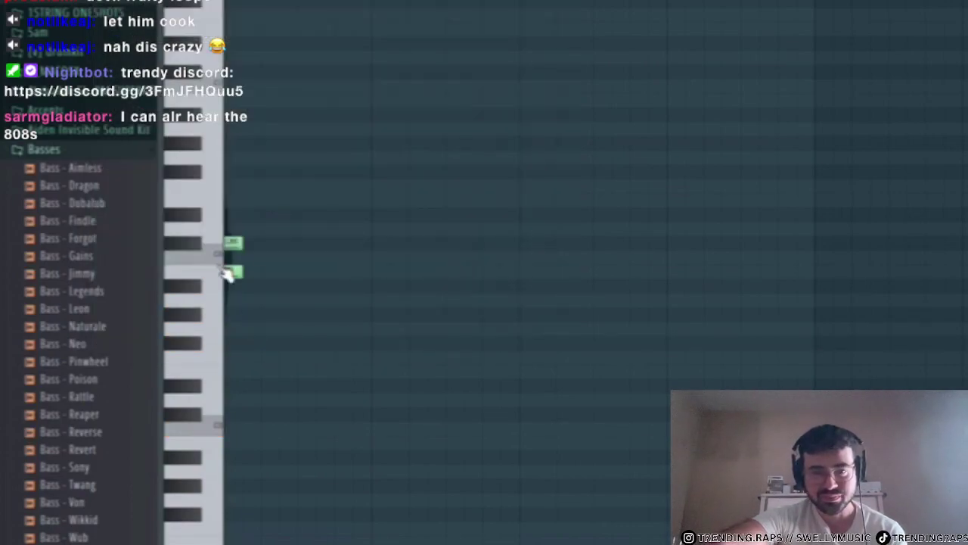
right_click(237, 270)
scroll(252, 329, "down", 1)
left_click_drag(211, 394, 215, 465)
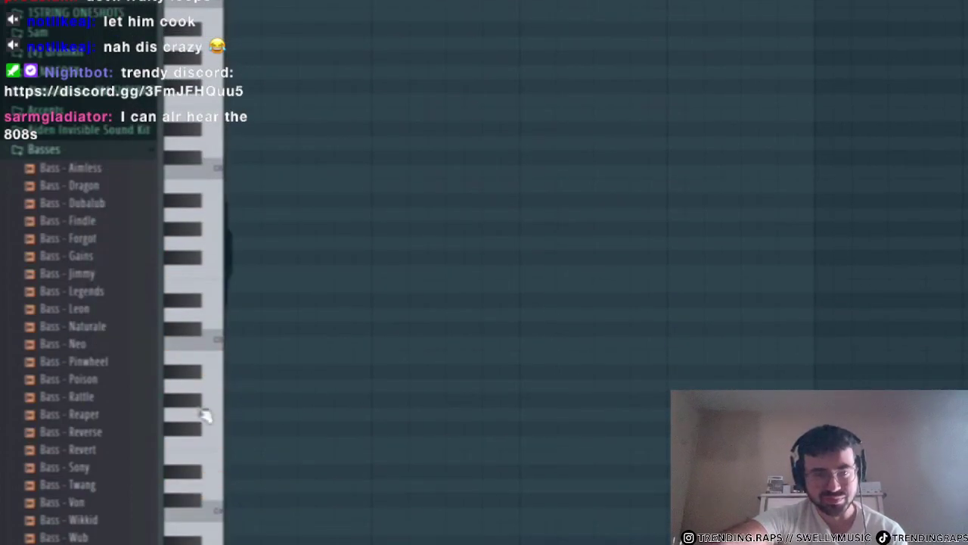
scroll(201, 408, "down", 2)
left_click(201, 388)
left_click(210, 171)
scroll(219, 356, "down", 5)
left_click(222, 439)
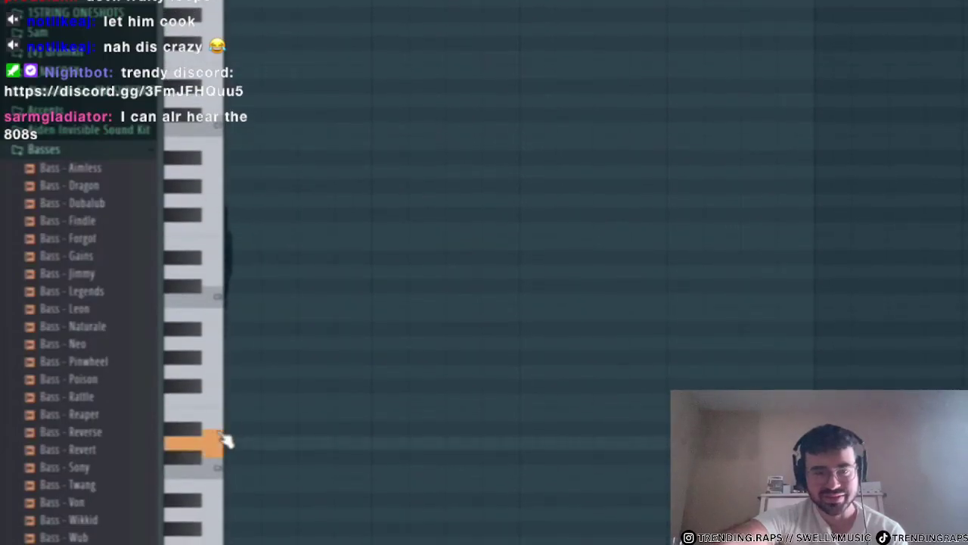
left_click(221, 351)
key("F6")
left_click(519, 183)
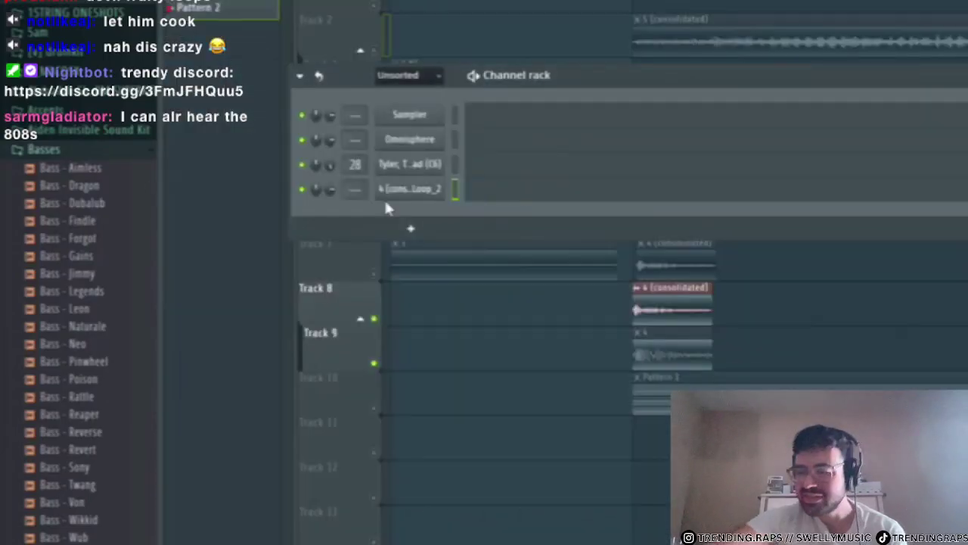
left_click(555, 198)
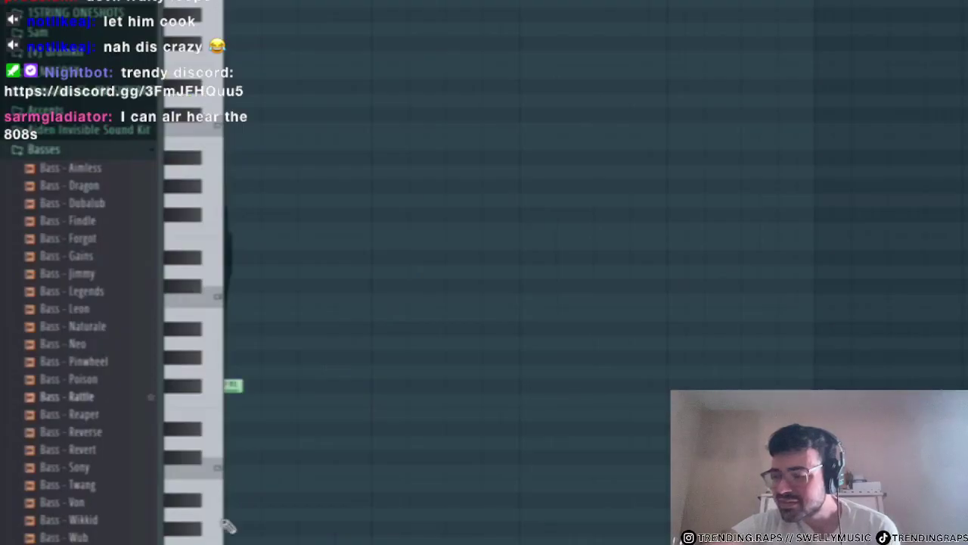
- Build a doubled copy of Track 3's chopped clip 1 sequence on Track 5 and consolidate it as audio
key("F7")
scroll(735, 302, "down", 10)
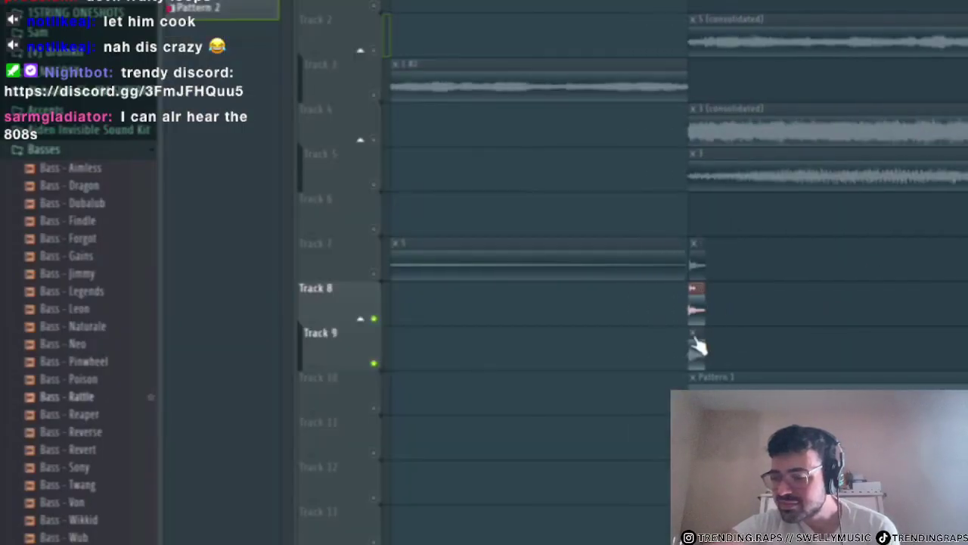
scroll(386, 194, "up", 3)
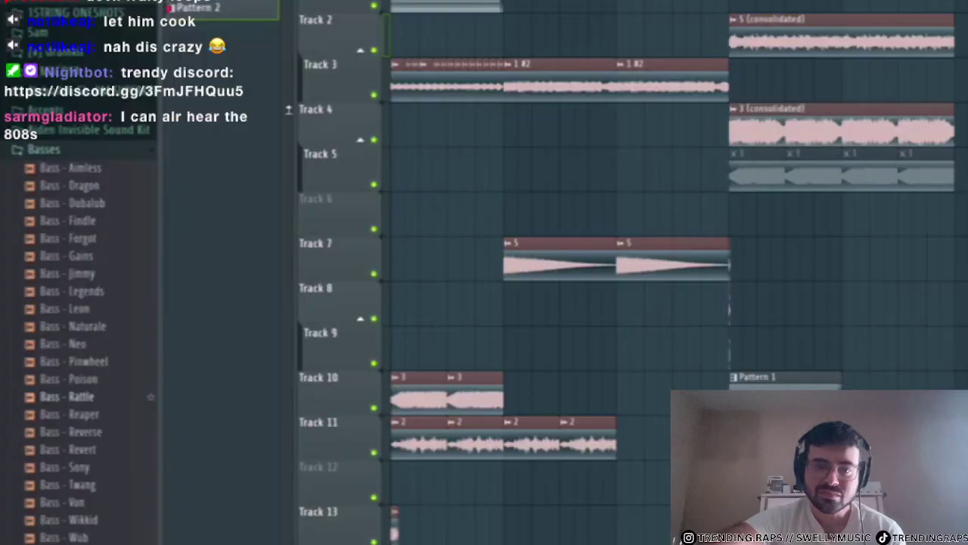
scroll(381, 85, "up", 3)
scroll(403, 70, "down", 3)
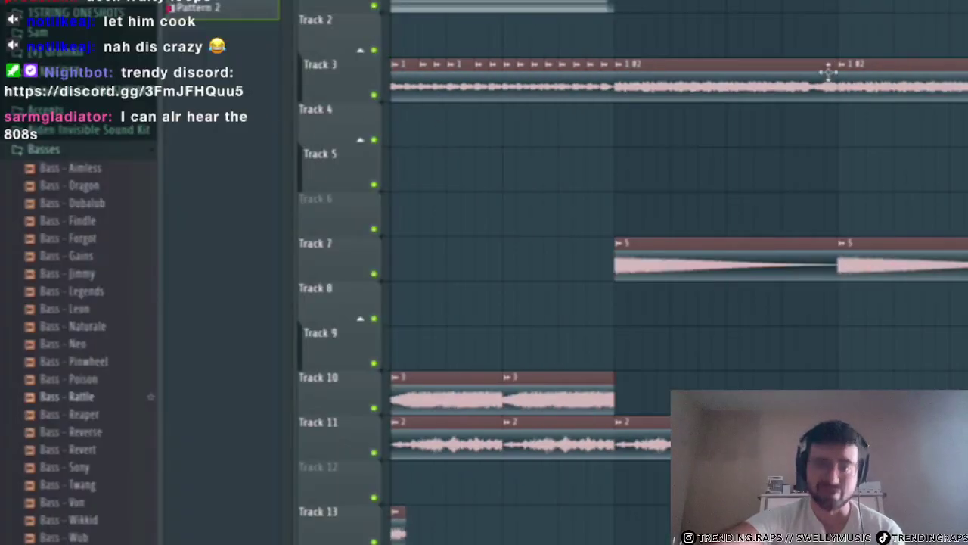
scroll(582, 95, "down", 1)
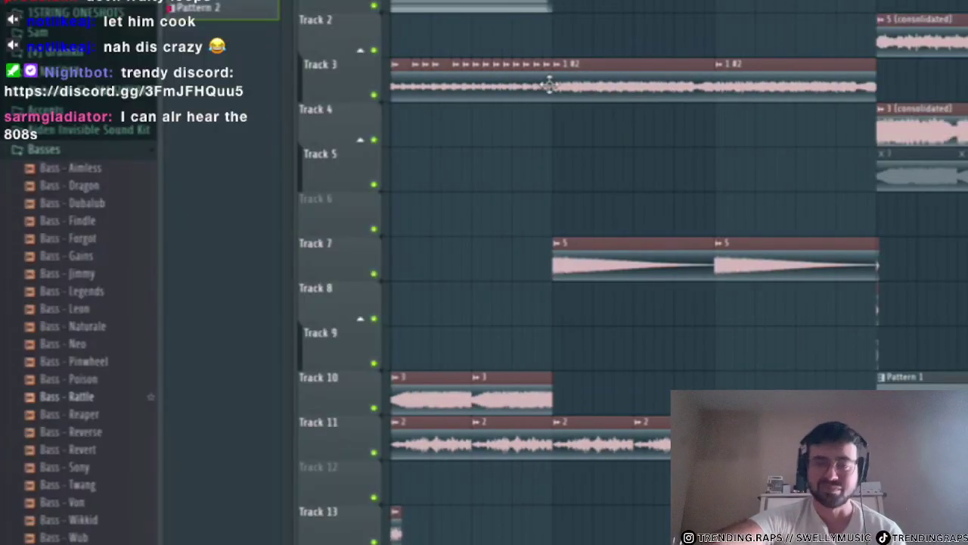
left_click_drag(549, 85, 389, 113)
key("ctrl+b")
left_click_drag(635, 71, 442, 187)
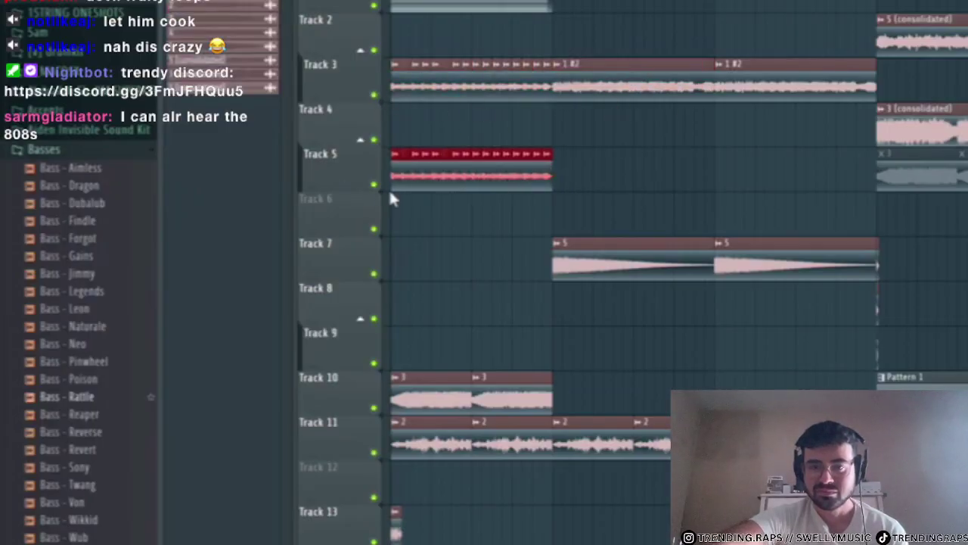
key("ctrl+b")
key("ctrl+alt+c")
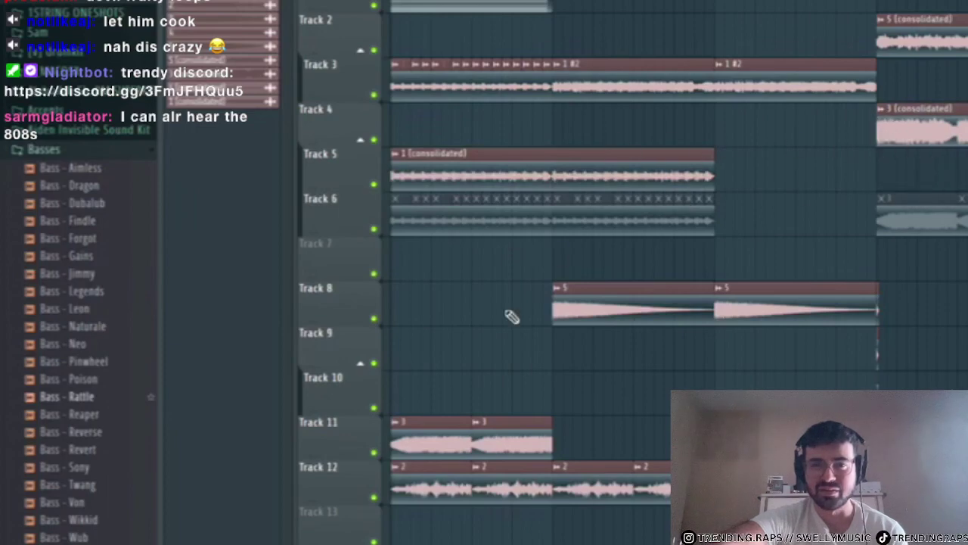
- Solo and play clip 3 on Track 11, and select its active insert in the mixer
left_click(373, 453, "ctrl")
key("space")
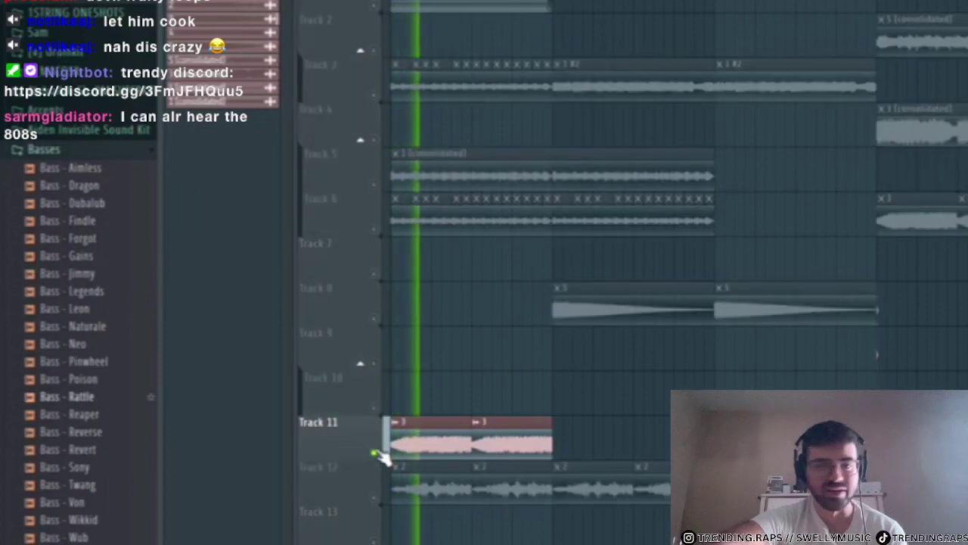
key("F9")
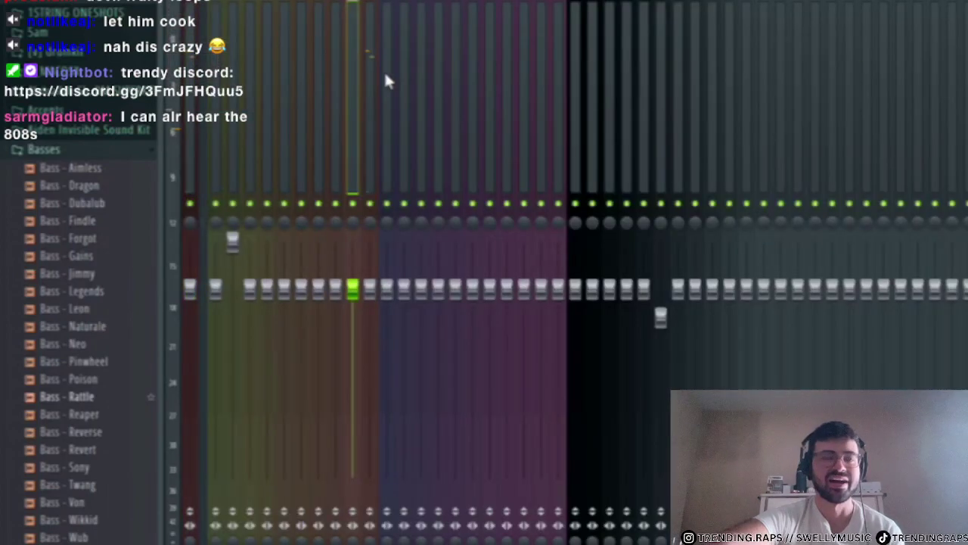
left_click(370, 61)
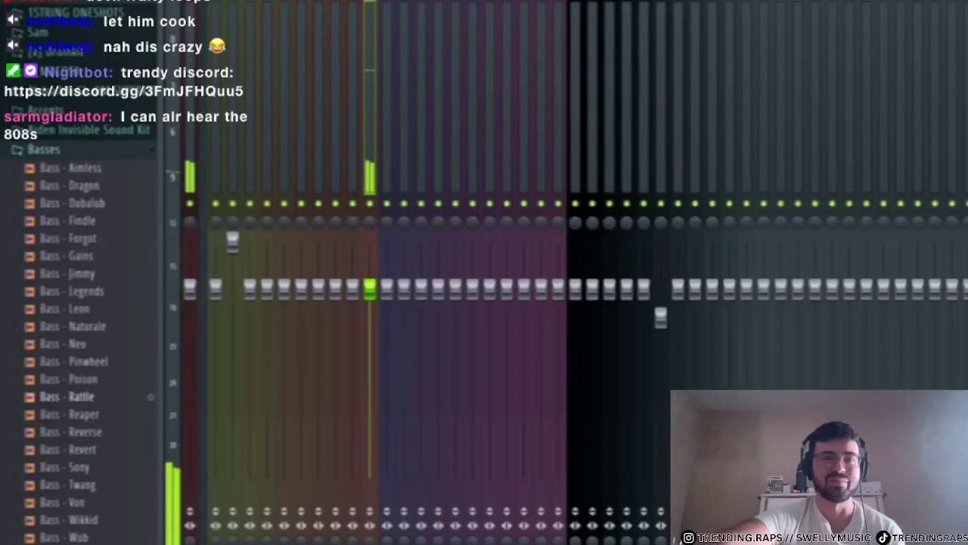
key("F9")
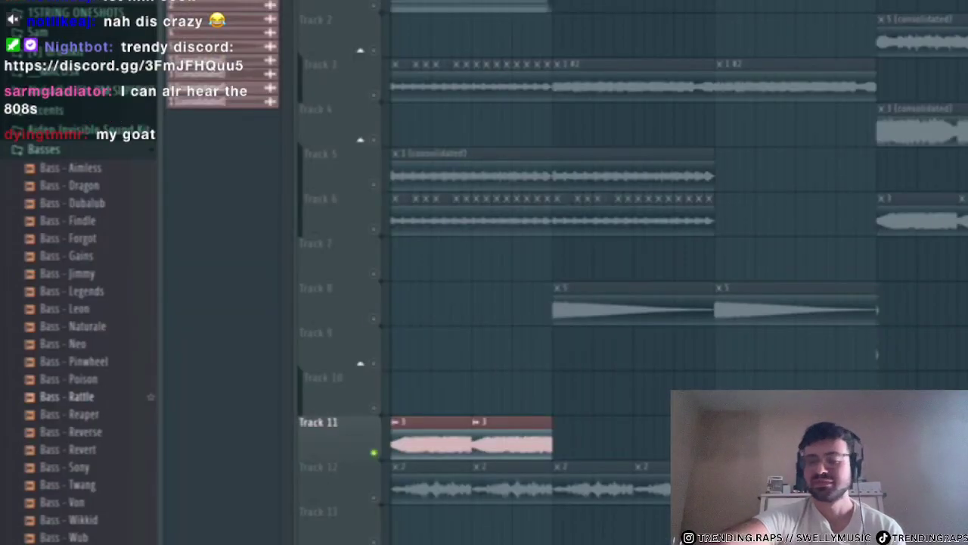
- Solo Track 8 and audition its clip 5
right_click(375, 318)
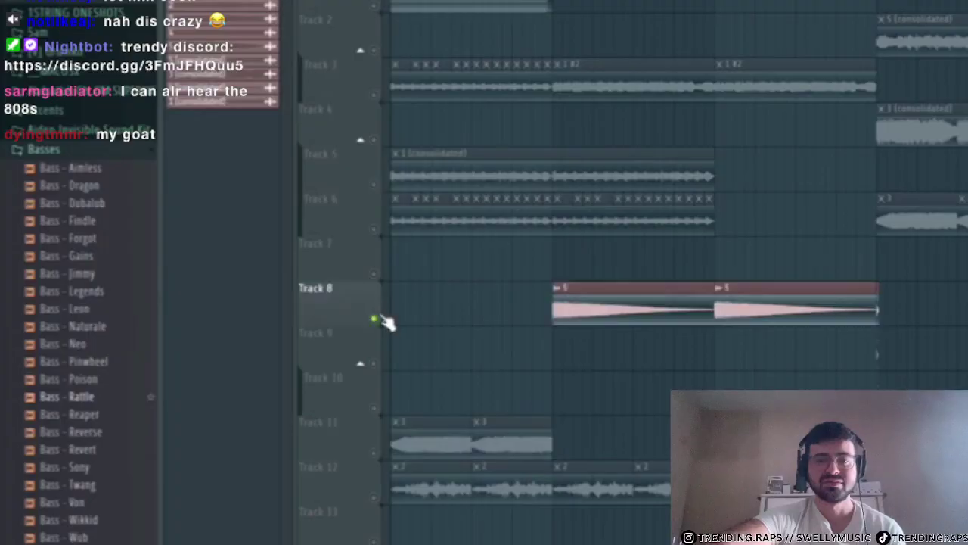
key("space")
key("space")
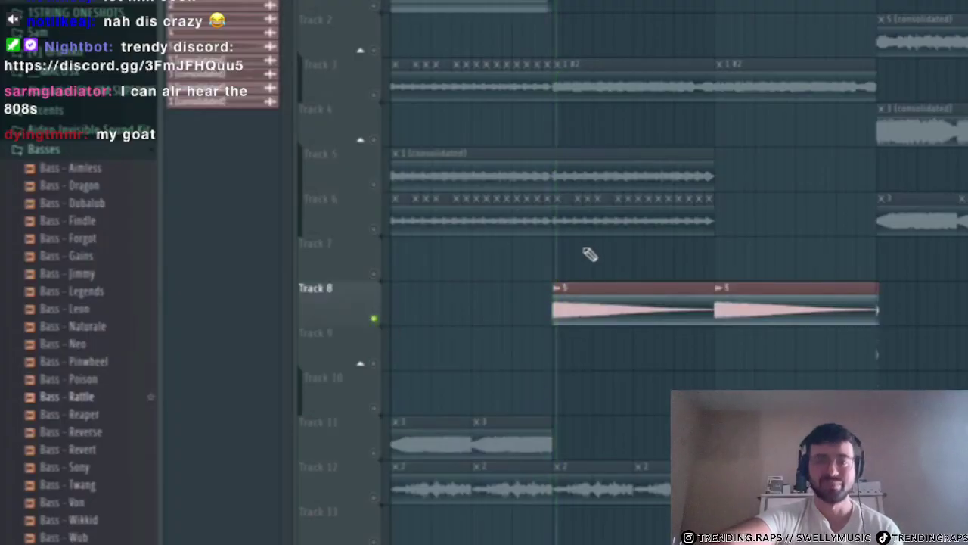
scroll(575, 95, "up", 2)
scroll(534, 170, "down", 3)
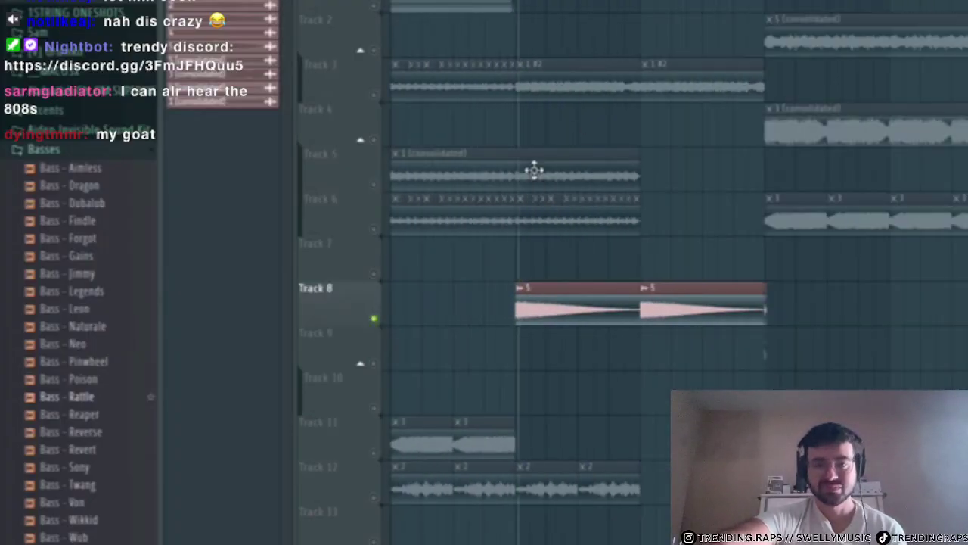
- Solo Track 5 and audition the 1 (consolidated) clip
right_click(374, 228)
right_click(374, 184)
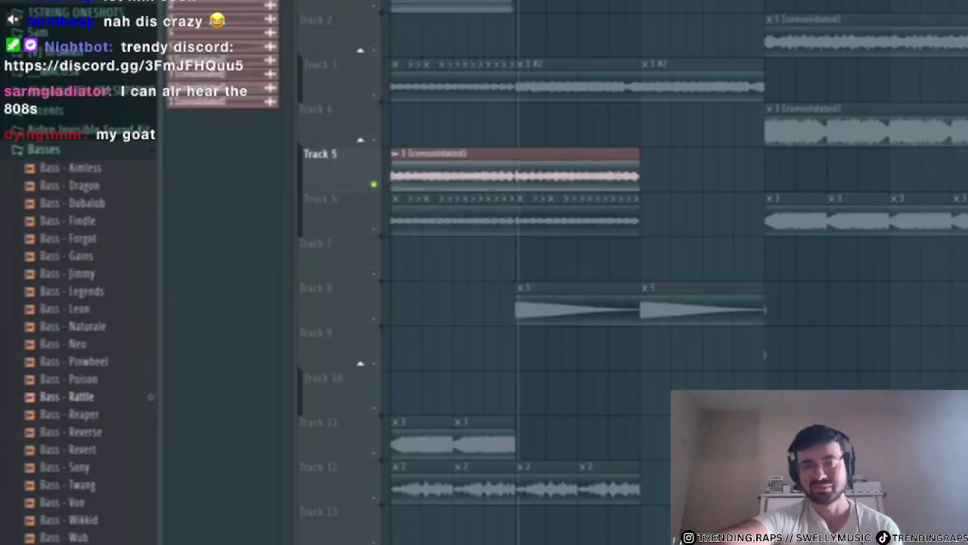
key("space")
key("space")
- Raise the 1 (consolidated) clip's time-stretching pitch and set its mode to Stretch, using the 5 (consolidated) clip's settings as reference
double_click(875, 22)
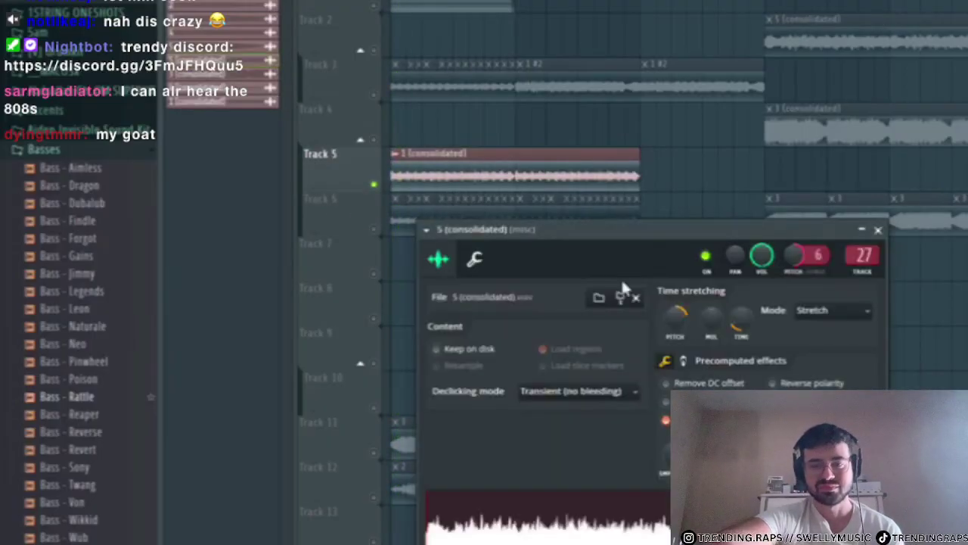
double_click(511, 176)
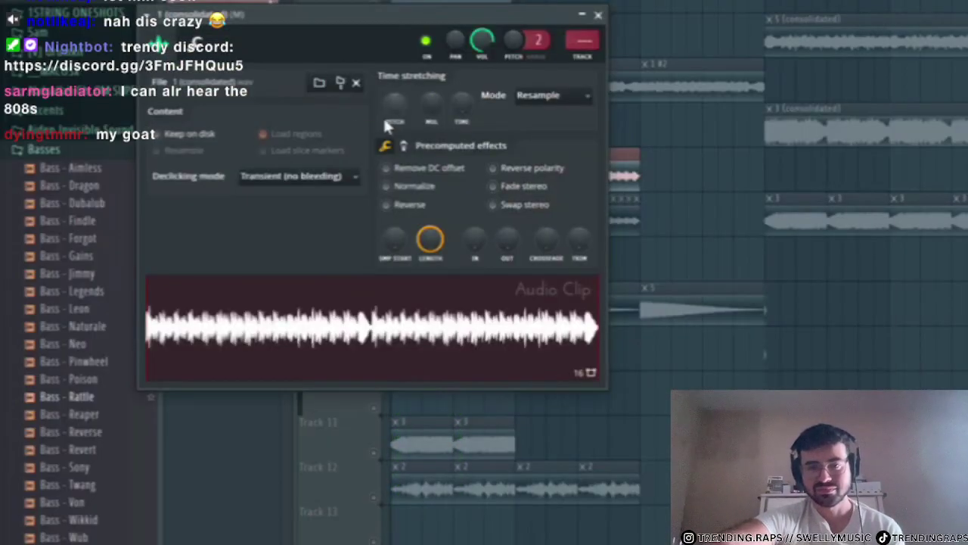
left_click(537, 98)
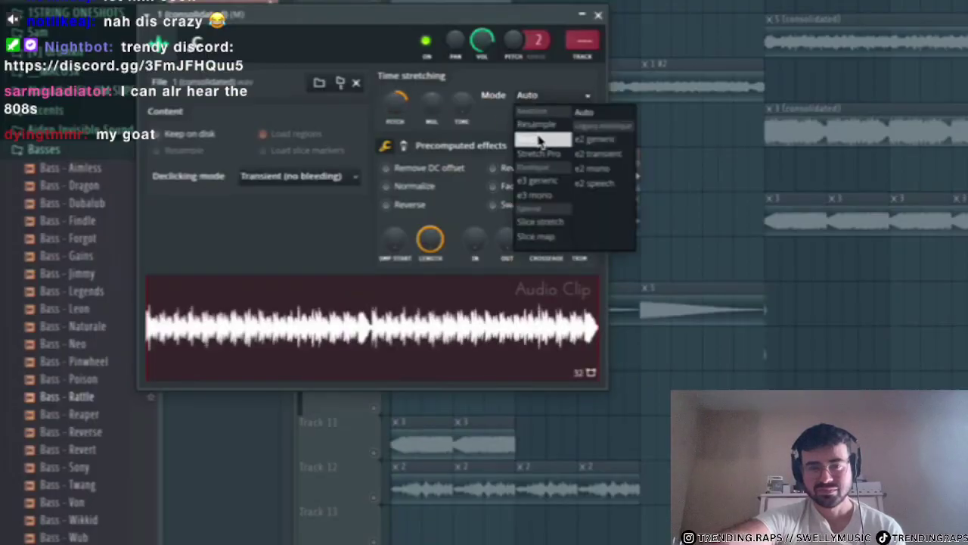
left_click(540, 139)
double_click(914, 33)
left_click(878, 229)
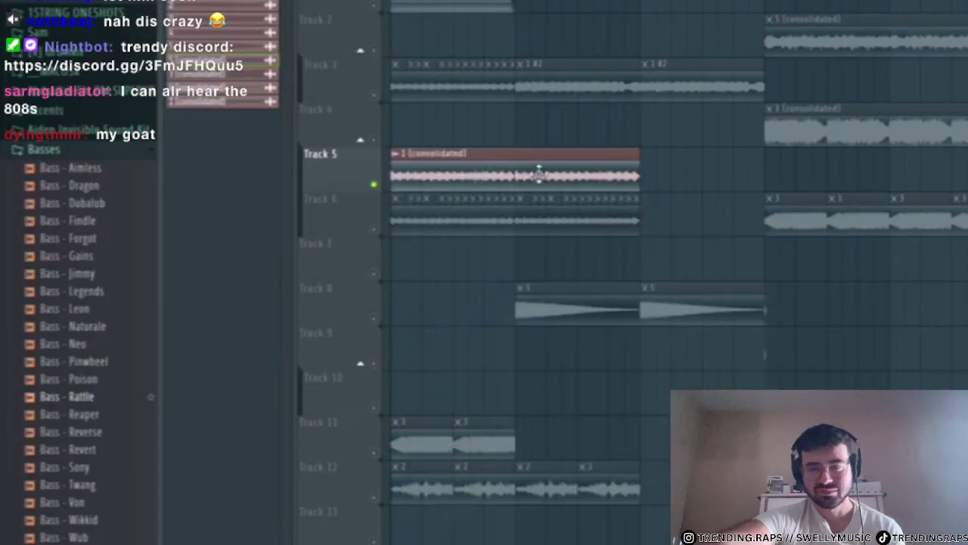
- Set the 1 (consolidated) clip's pitch range to 6 and route it to mixer track 27
double_click(515, 176)
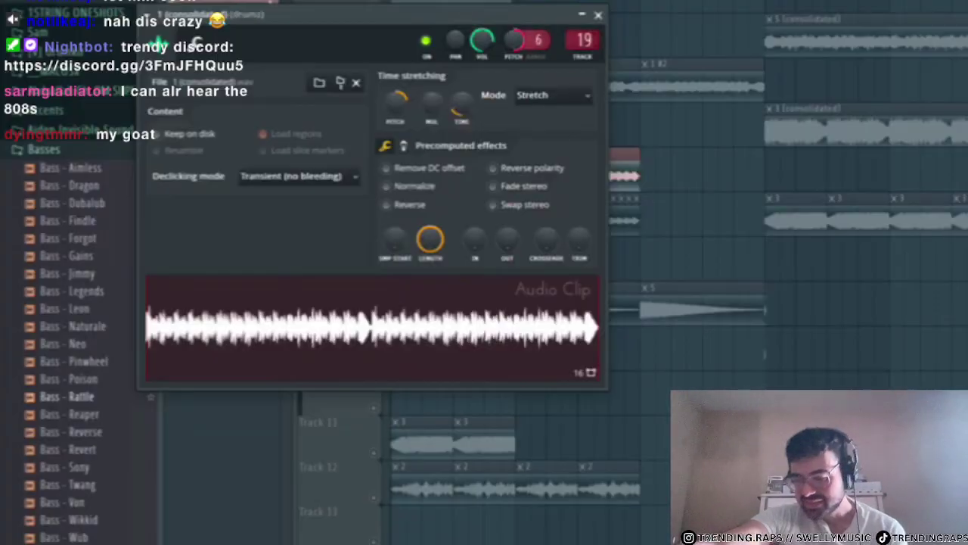
left_click(597, 15)
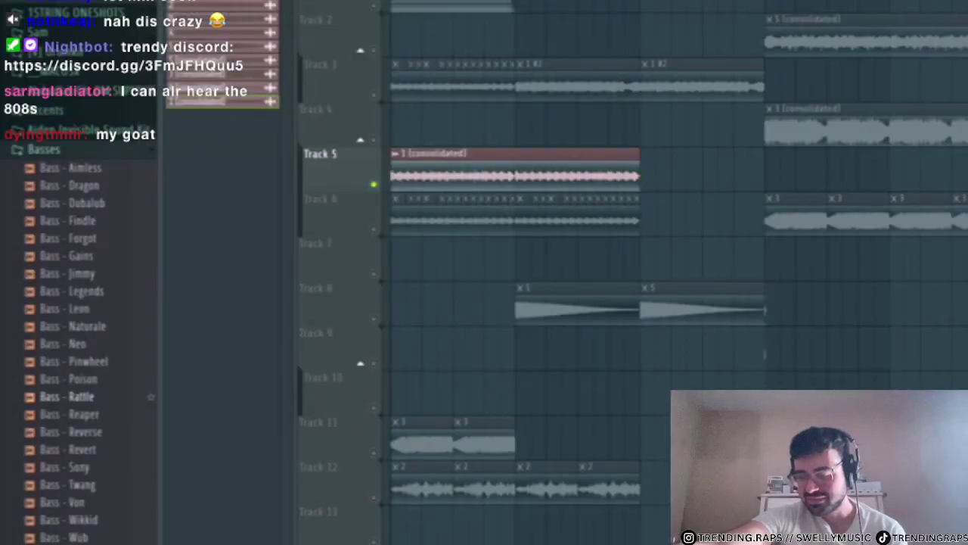
key("space")
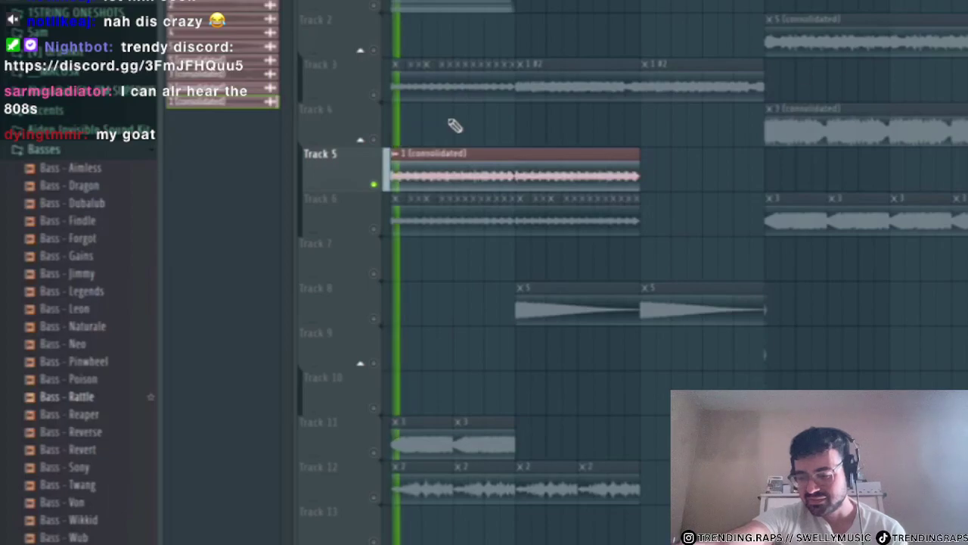
scroll(292, 219, "up", 3)
double_click(426, 174)
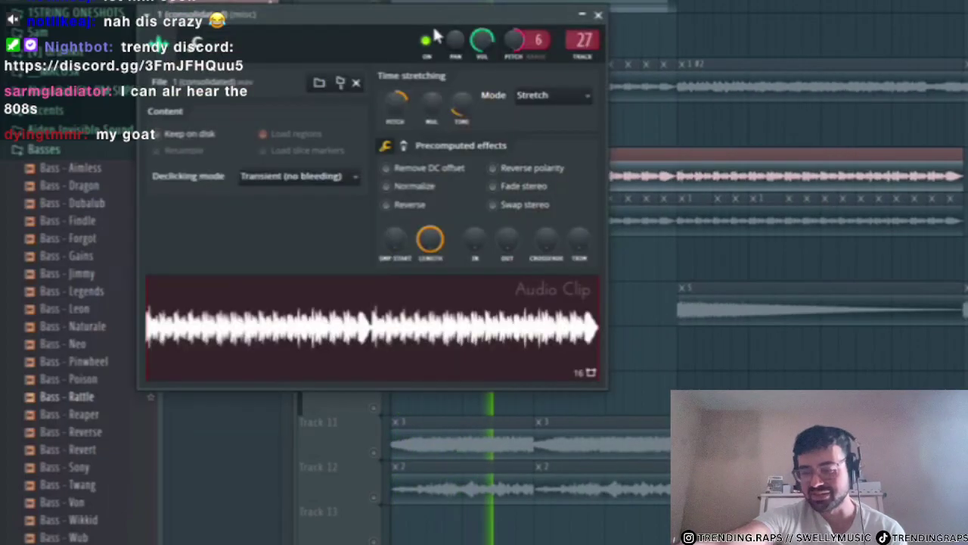
left_click(603, 14)
- Compare the channel settings of the 5 (consolidated) and 1 (consolidated) clips
scroll(544, 139, "down", 3)
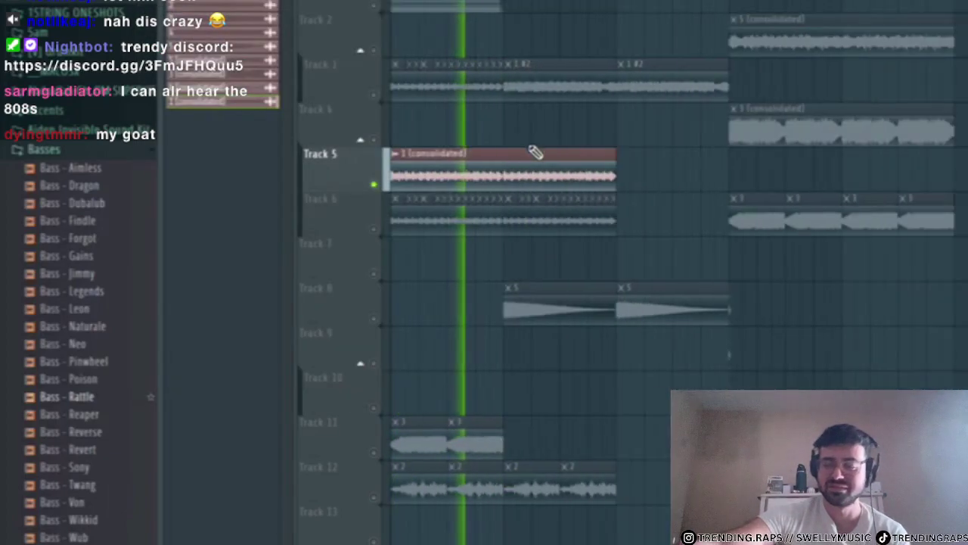
double_click(798, 25)
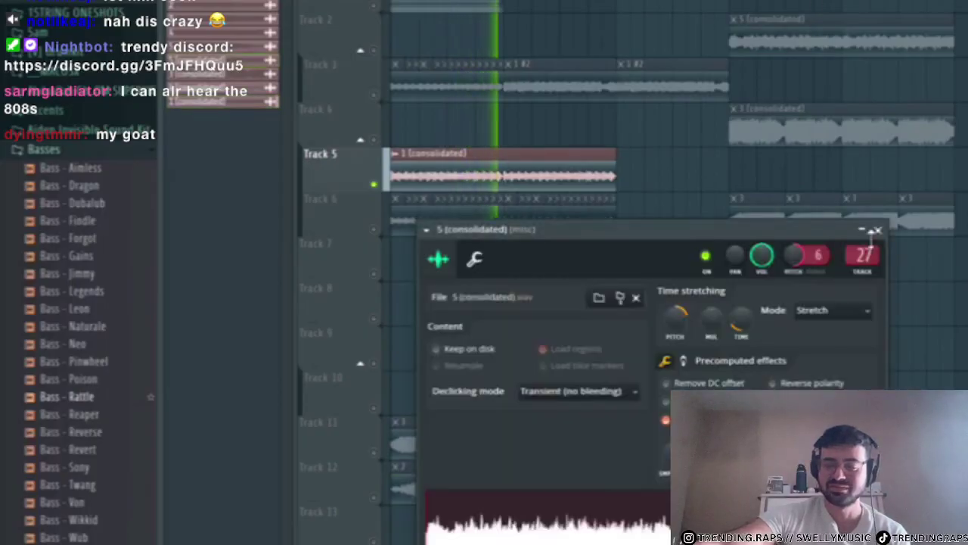
left_click(878, 229)
double_click(490, 166)
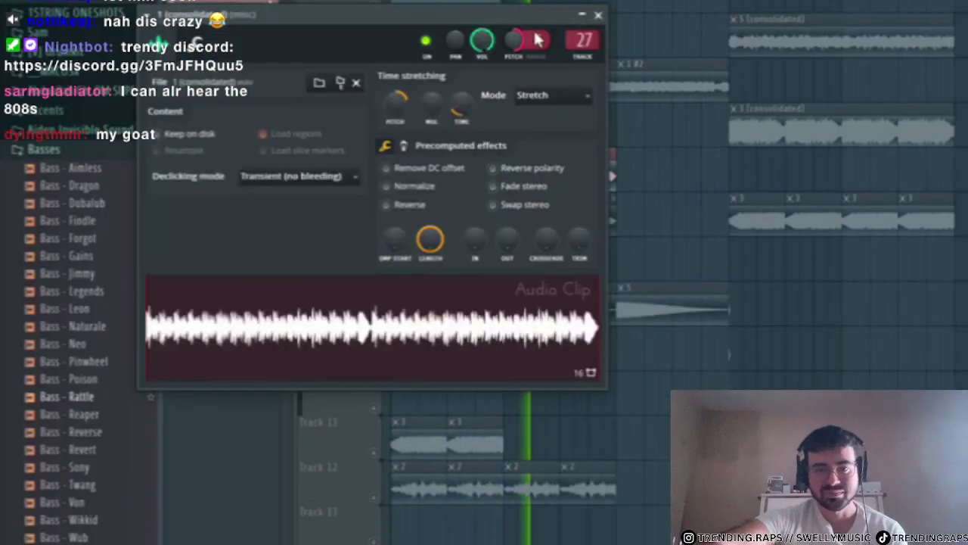
left_click(598, 14)
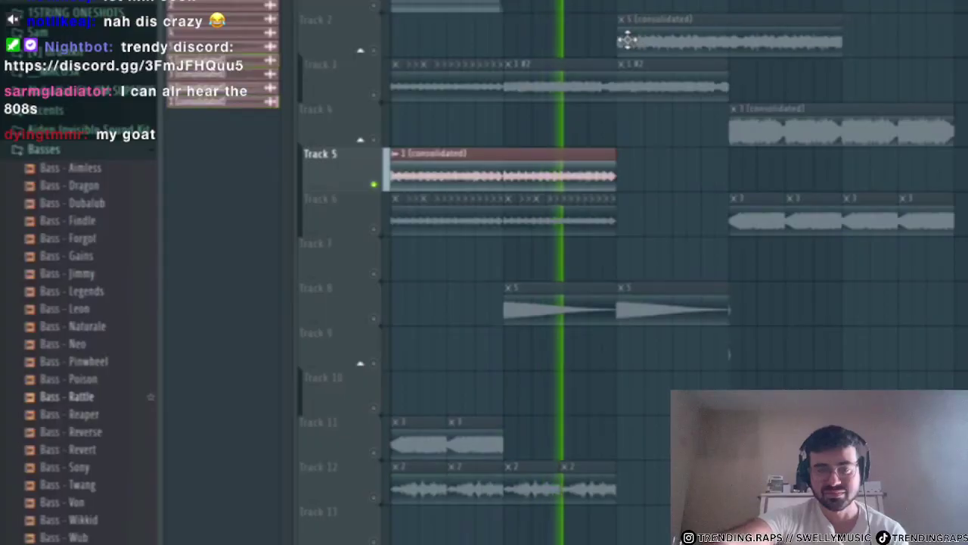
- Enable Track 2 and align its 5 (consolidated) clip with the end of the 1 (consolidated) clip on Track 5
left_click(374, 50)
scroll(612, 58, "up", 4)
scroll(660, 61, "up", 3)
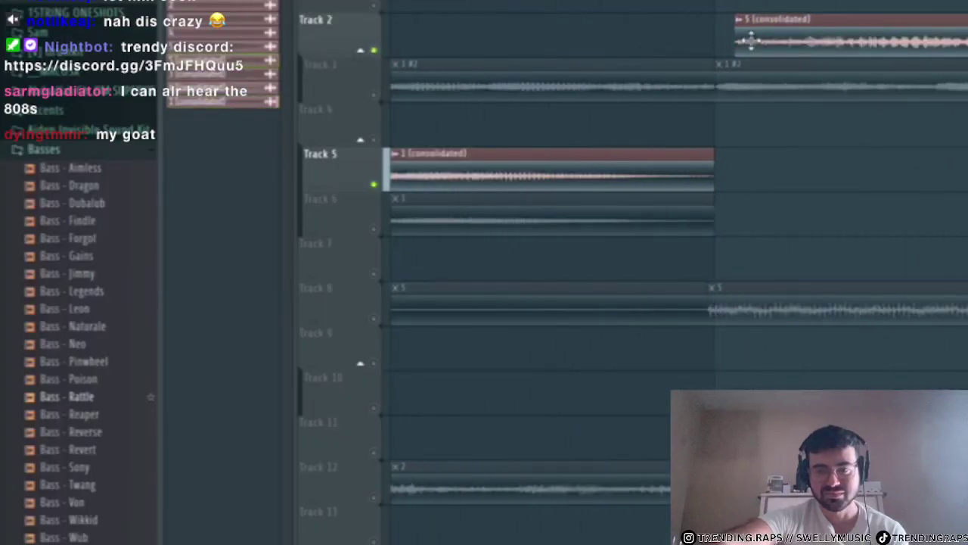
left_click_drag(751, 40, 733, 46)
key("space")
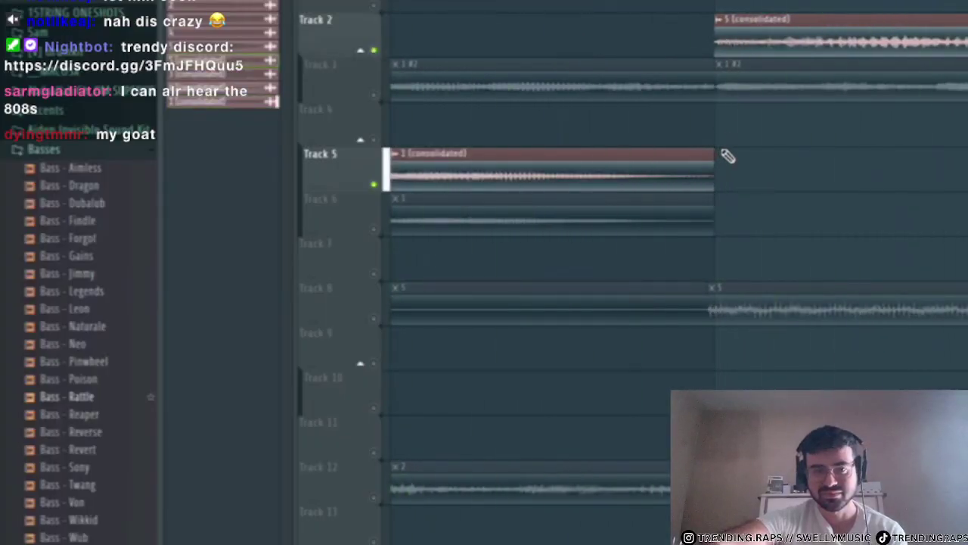
- Play back the arrangement to hear the 1 (consolidated) and 5 (consolidated) clips in sequence
key("space")
scroll(752, 136, "down", 4)
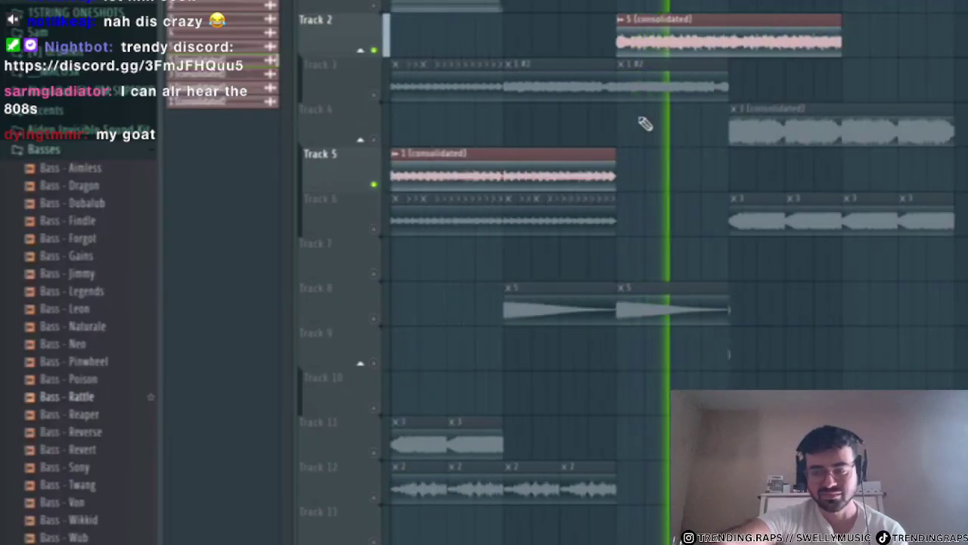
left_click(186, 3)
left_click(216, 160)
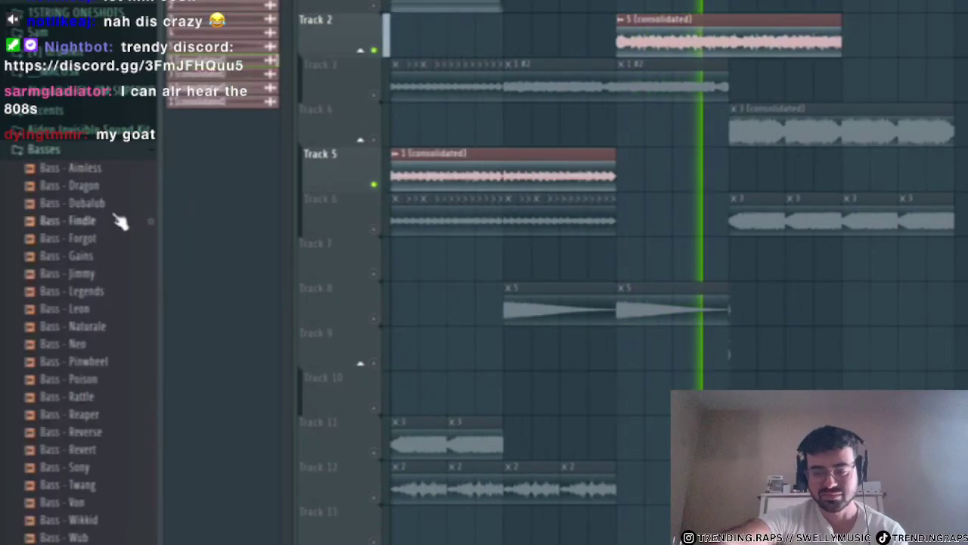
- Audition samples from the Basses and GTR electric folders in search of a new sound for the beat
scroll(355, 318, "up", 4)
scroll(566, 308, "down", 4)
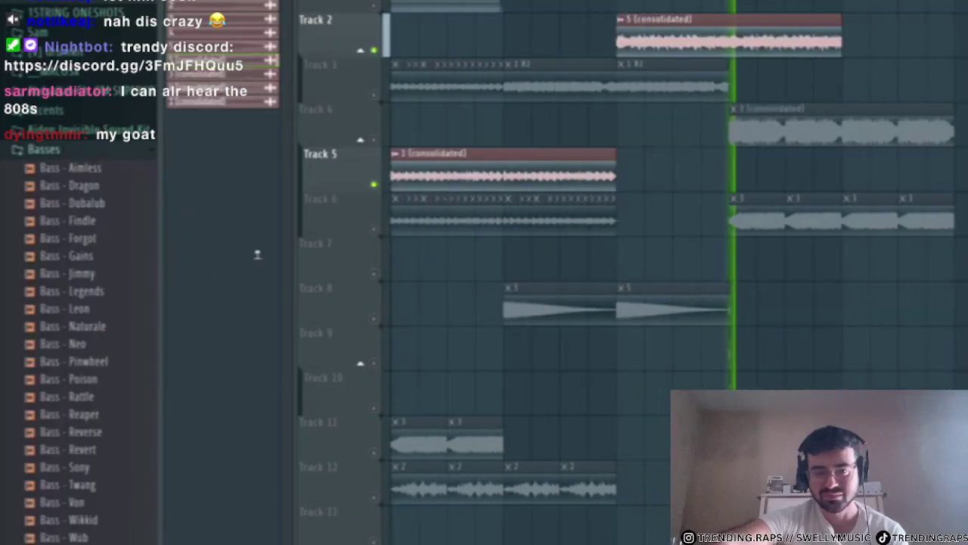
scroll(110, 311, "down", 5)
scroll(87, 136, "up", 4)
left_click(94, 217)
left_click(102, 255)
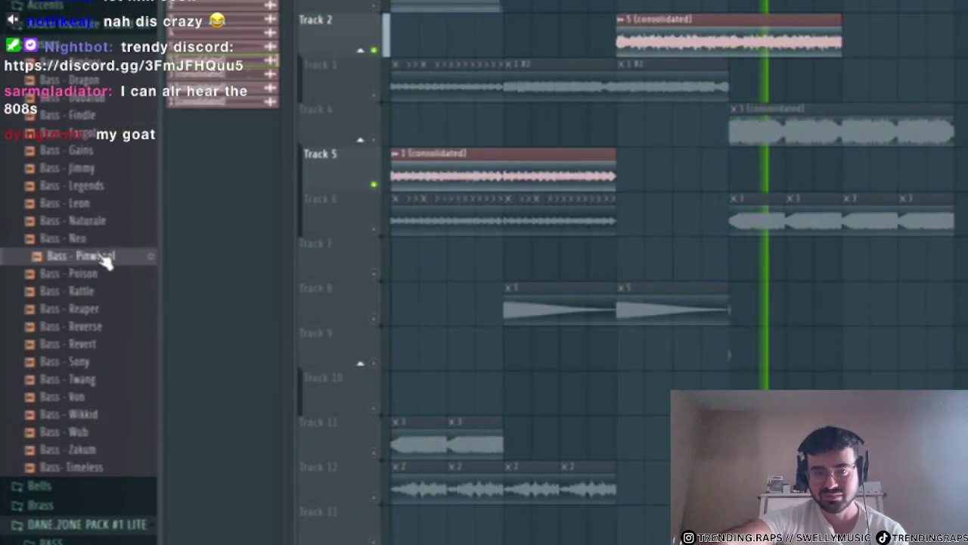
scroll(107, 260, "down", 8)
scroll(109, 260, "up", 3)
left_click(106, 292)
scroll(89, 301, "down", 3)
left_click(80, 323)
scroll(88, 336, "down", 4)
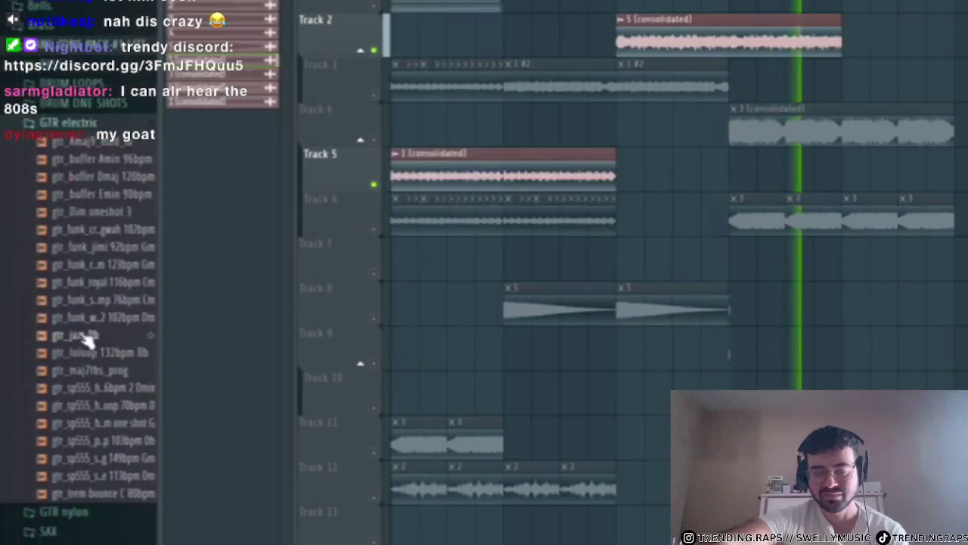
left_click(89, 335)
scroll(90, 330, "down", 14)
- Audition the samples in the Mallets folder, comparing Mallet - Rimb, Mallet - Van and Mallet - Jinga
left_click(53, 119)
left_click(60, 195)
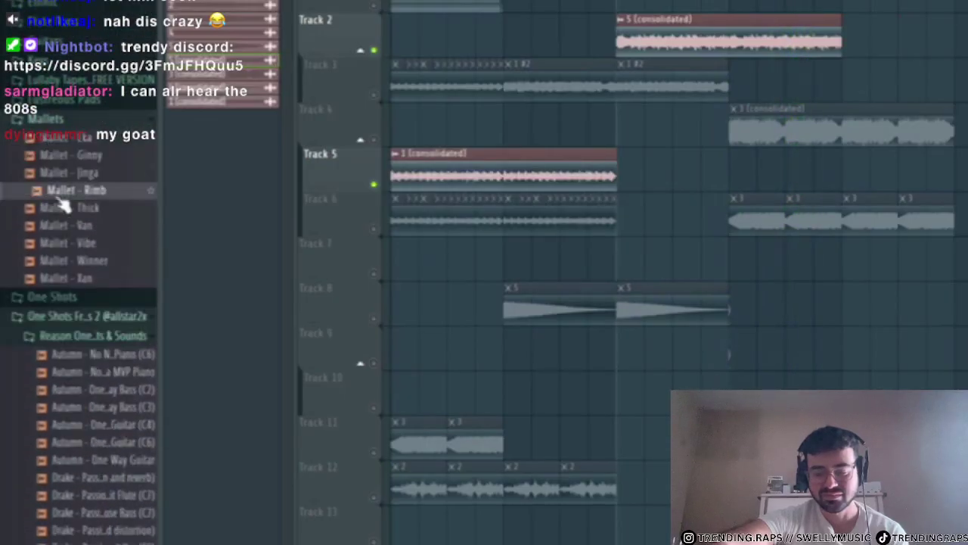
left_click(68, 223)
key("space")
scroll(68, 219, "up", 1)
left_click(82, 195)
left_click(81, 177)
key("space")
left_click(89, 208)
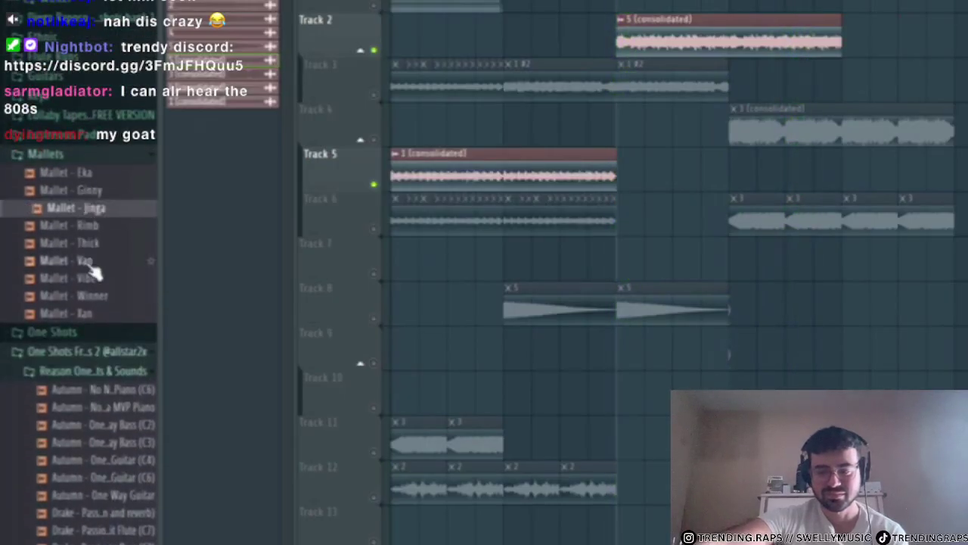
left_click(94, 224)
- Load the Mallet - Rimb sample as a new channel and route it to mixer track 7
key("F9")
left_click_drag(98, 226, 348, 361)
key("F6")
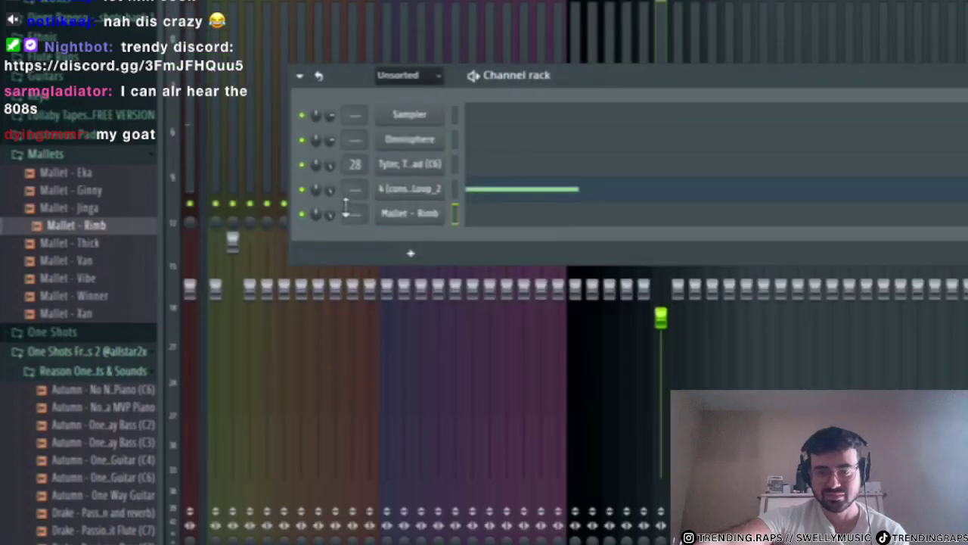
left_click_drag(346, 208, 346, 168)
- Add the AU version of ValhallaVintageVerb as an effect on mixer track 7
left_click(326, 27)
left_click(900, 44)
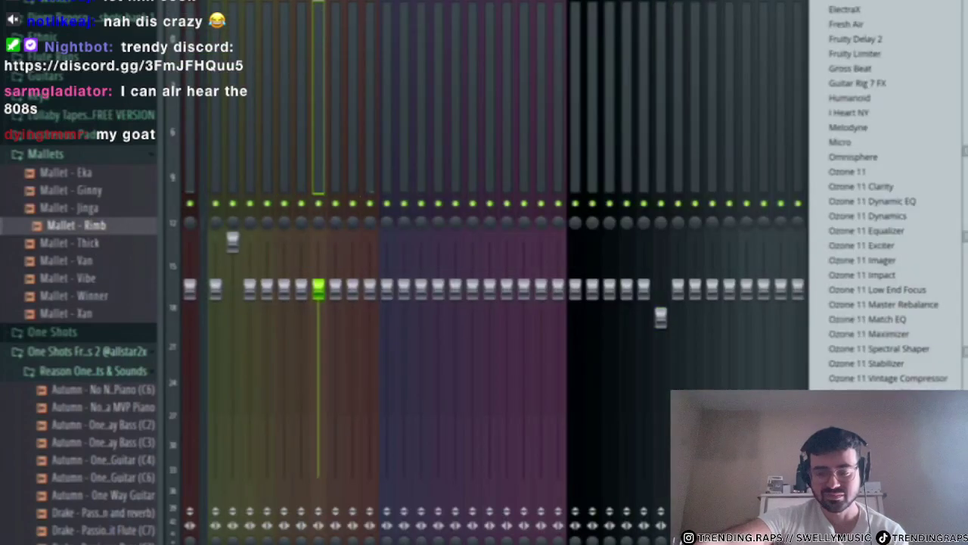
left_click(862, 4)
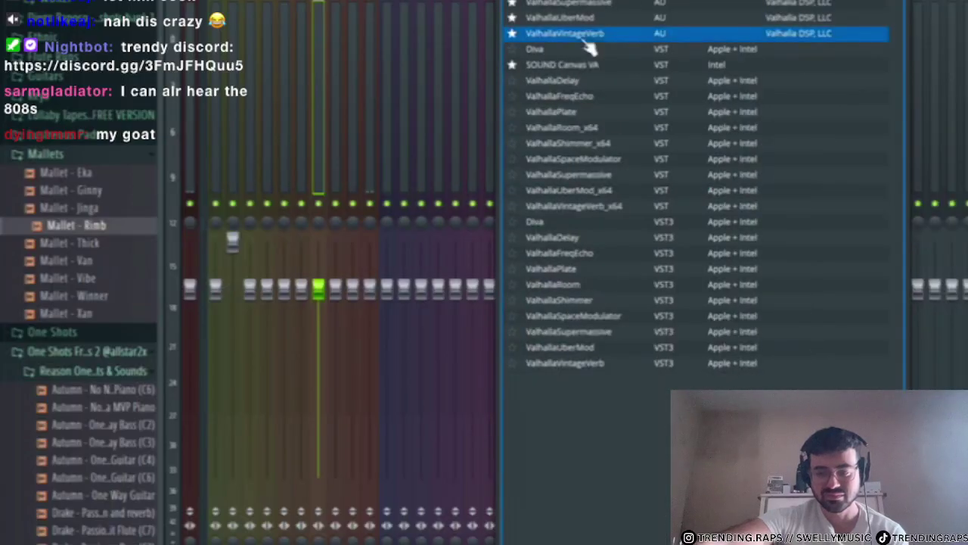
left_click(581, 34)
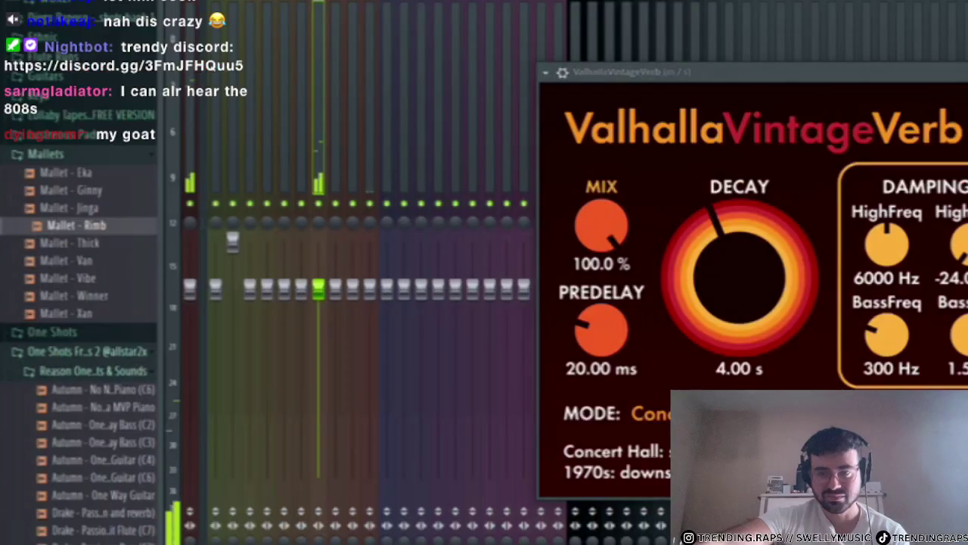
- Open the Mallet - Rimb channel's miscellaneous settings, keeping its window beside the channel rack
key("F6")
left_click_drag(510, 75, 326, 149)
left_click(227, 288)
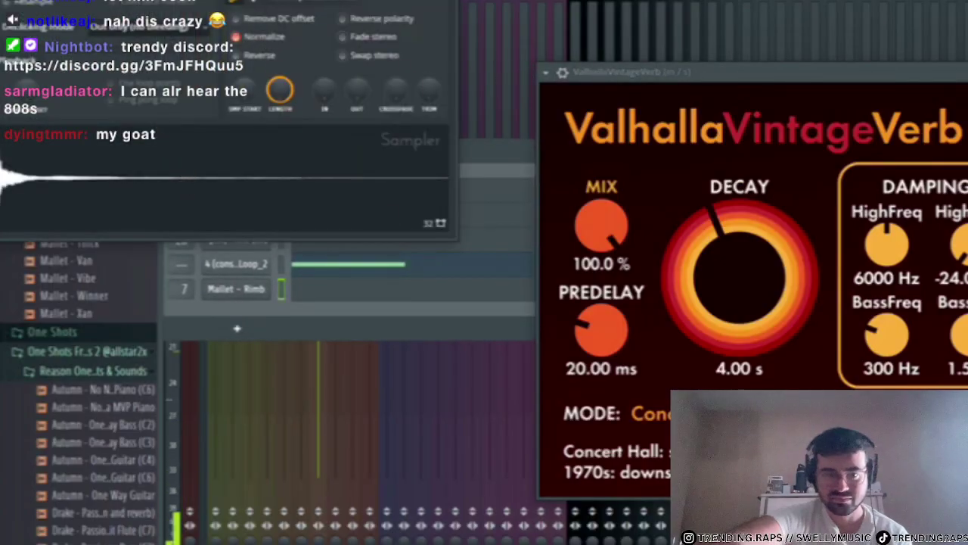
left_click_drag(354, 0, 779, 55)
left_click(470, 86)
left_click(511, 75)
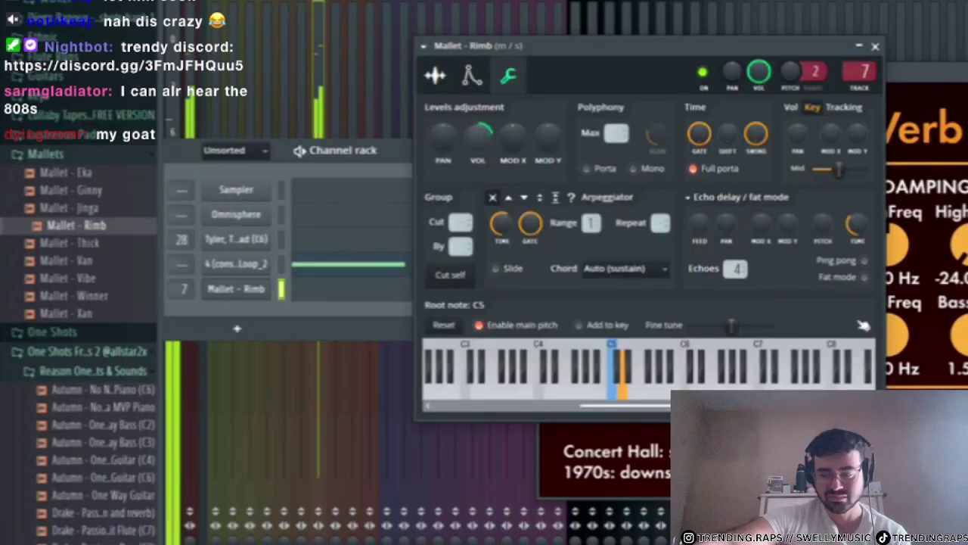
left_click_drag(340, 151, 416, 123)
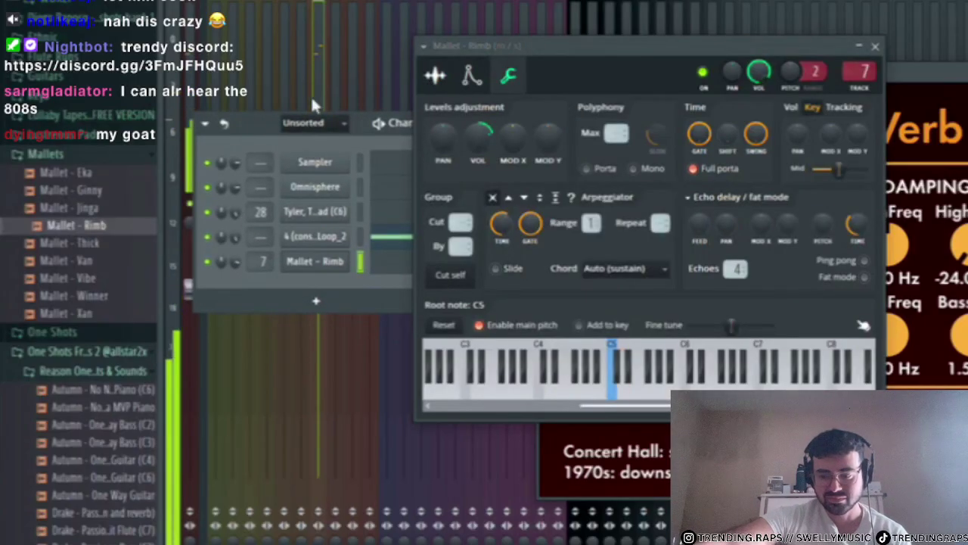
- Step through the ValhallaVintageVerb presets to one in Smooth Room mode and set its decay to about 8.06 s
key("F6")
left_click_drag(966, 74, 870, 66)
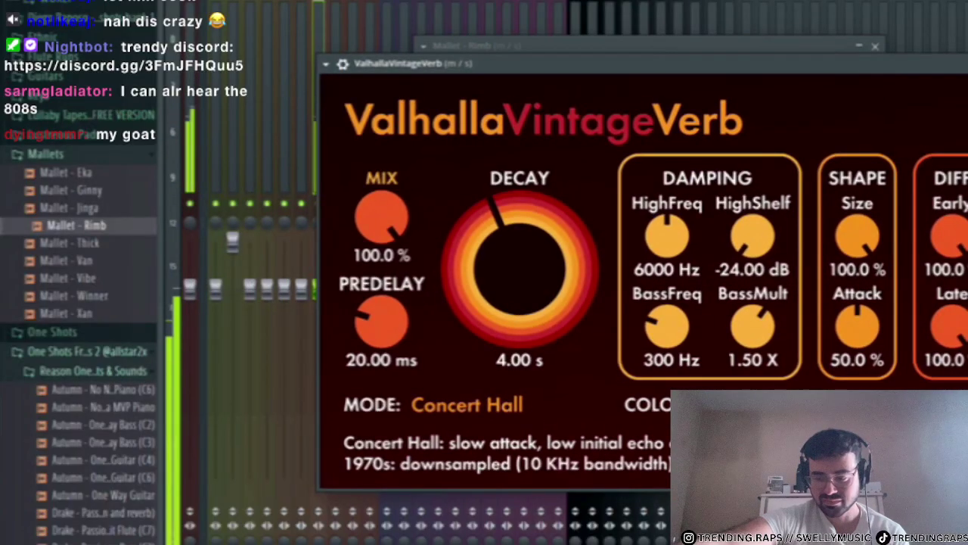
left_click(963, 405)
left_click(962, 405)
left_click(962, 404)
left_click(962, 405)
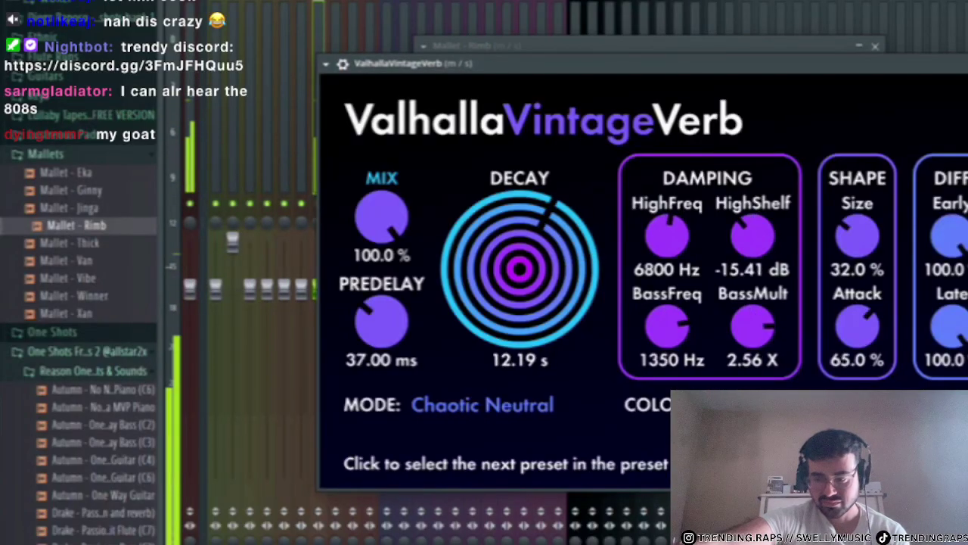
left_click(962, 404)
left_click(963, 405)
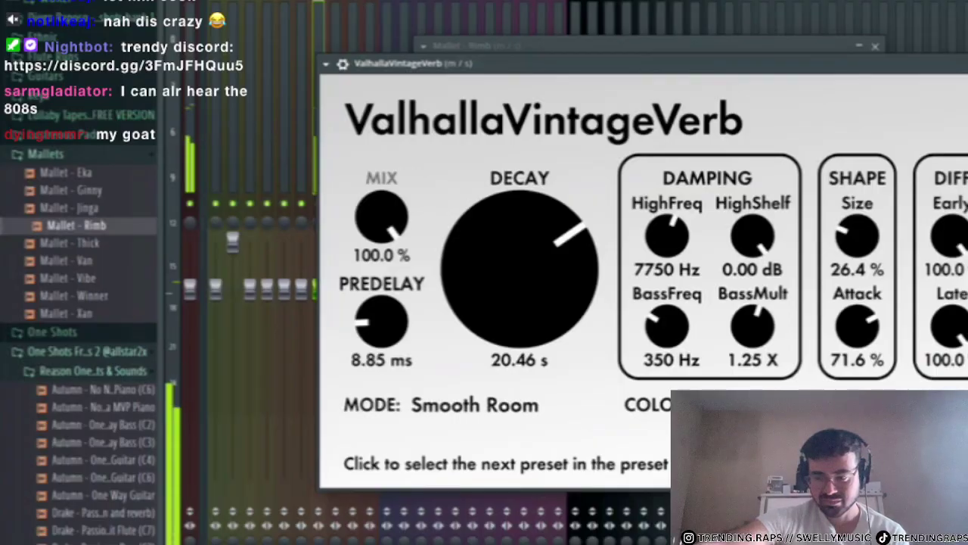
left_click(962, 404)
left_click(945, 405)
left_click_drag(543, 260, 542, 290)
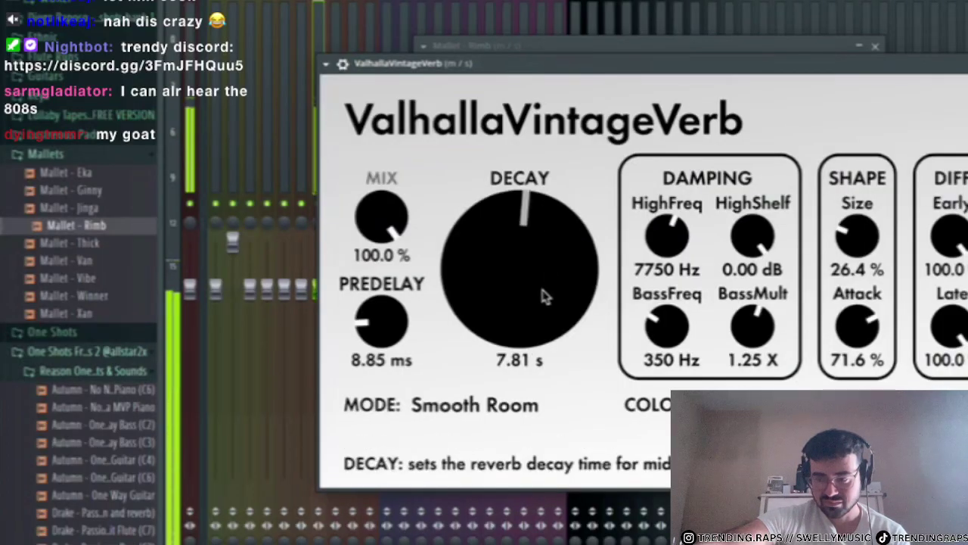
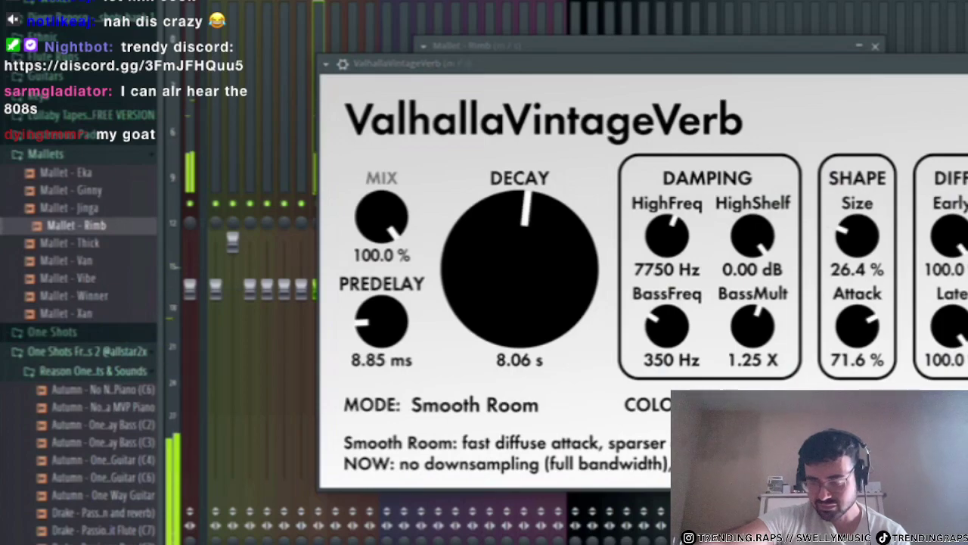
- Raise the upper cutoff in Fruity Parametric EQ 2 and lower the fader of mixer track 7
left_click_drag(643, 64, 640, 64)
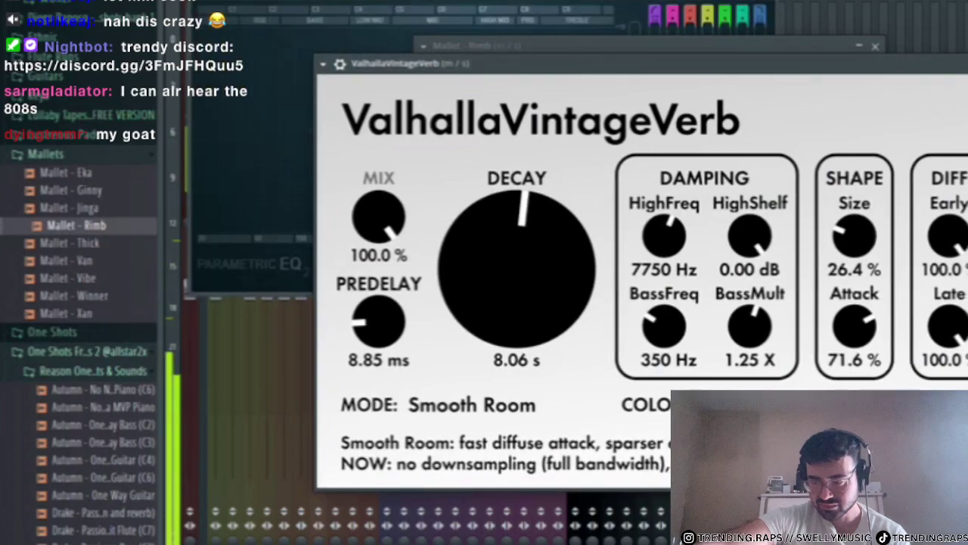
left_click(880, 47)
left_click(967, 64)
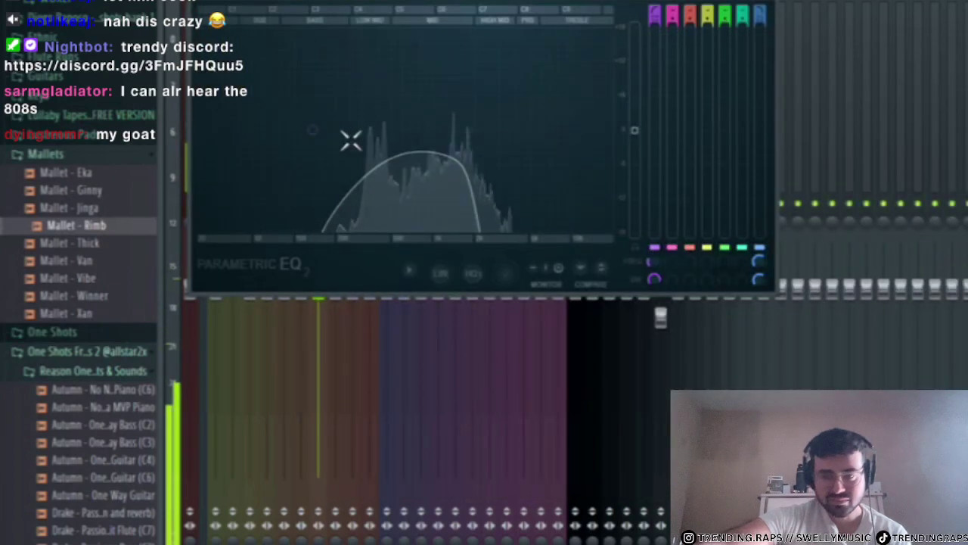
left_click_drag(471, 140, 564, 130)
left_click_drag(530, 0, 953, 99)
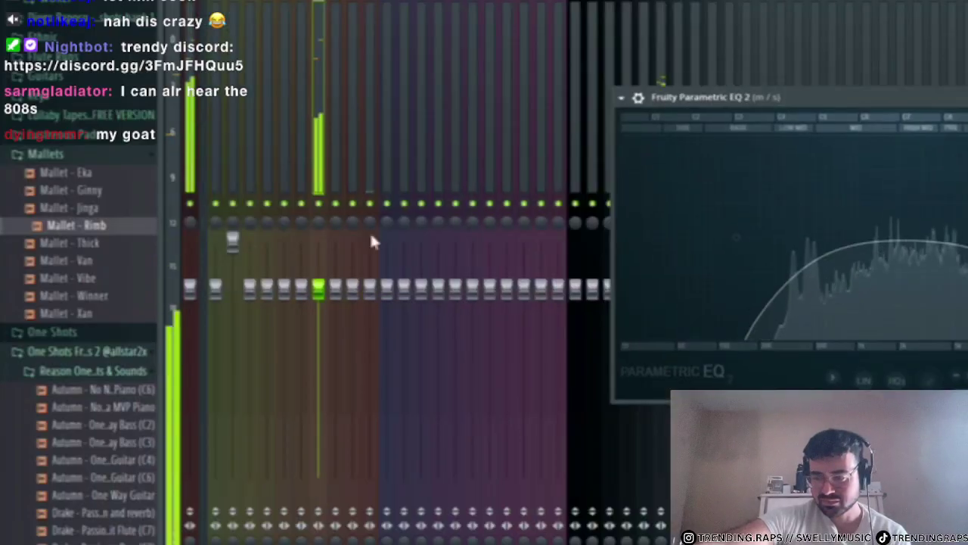
left_click_drag(318, 288, 317, 330)
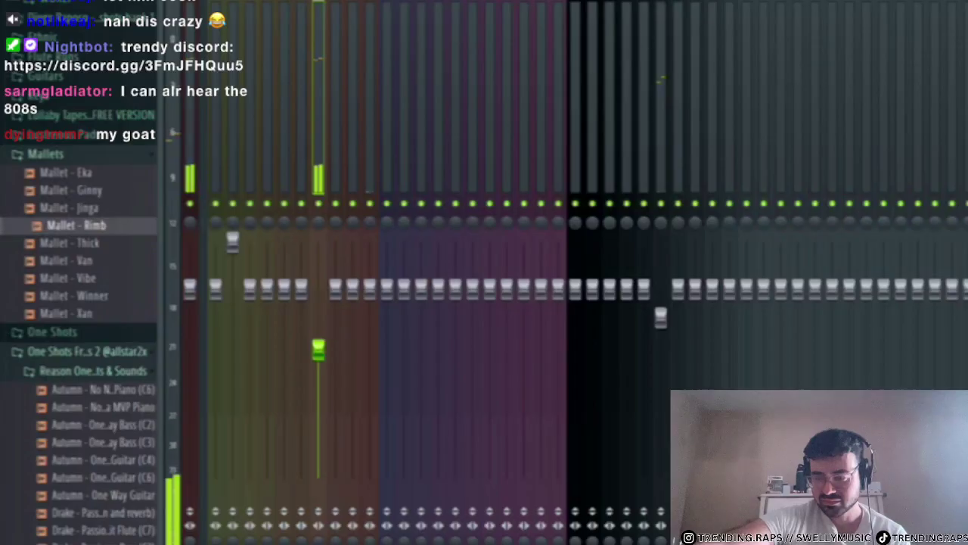
- Place a Pattern 3 clip in the playlist and open its piano roll
key("F5")
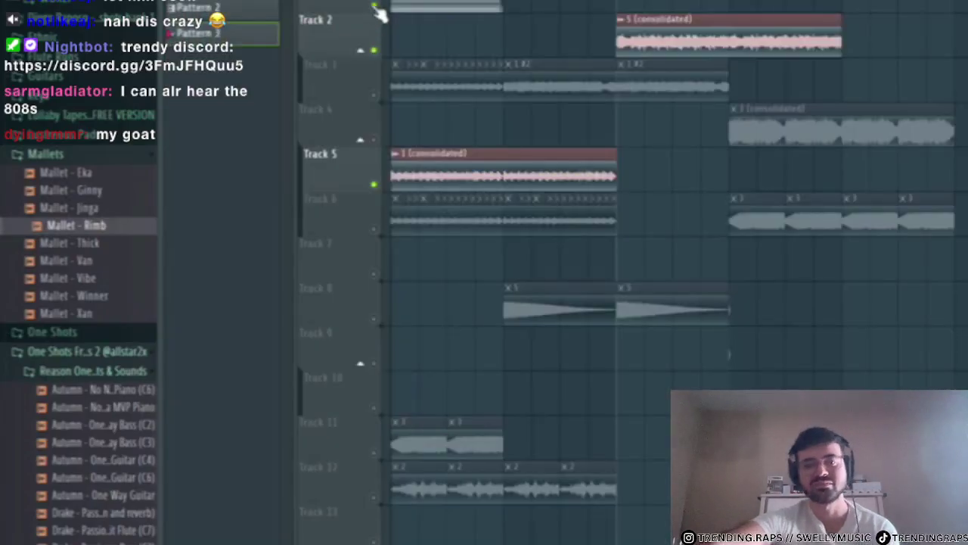
scroll(621, 12, "up", 6)
left_click(650, 7)
scroll(679, 11, "down", 3)
double_click(678, 7)
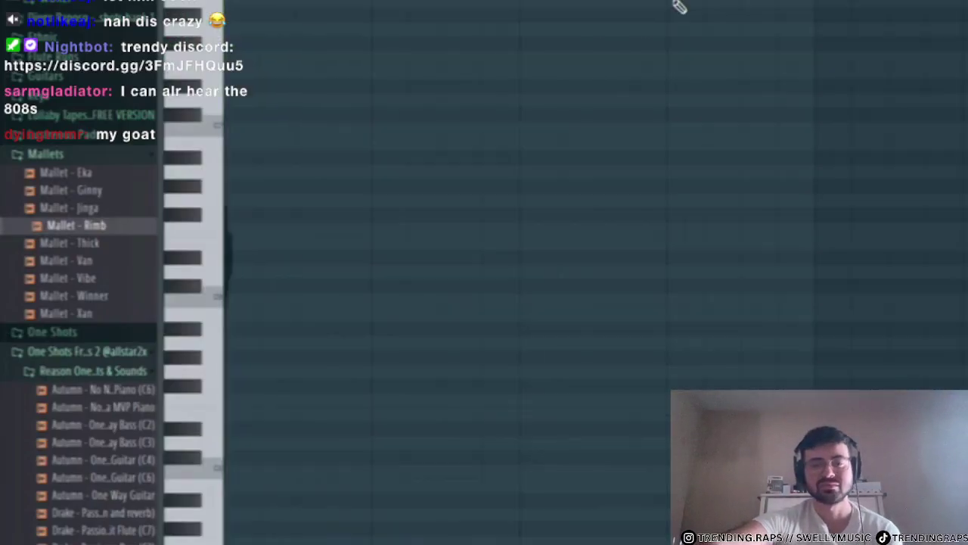
- Play the pattern repeatedly and try piano roll keys to find a starting pitch for Mallet - Rimb, deleting the trial C# note
key("space")
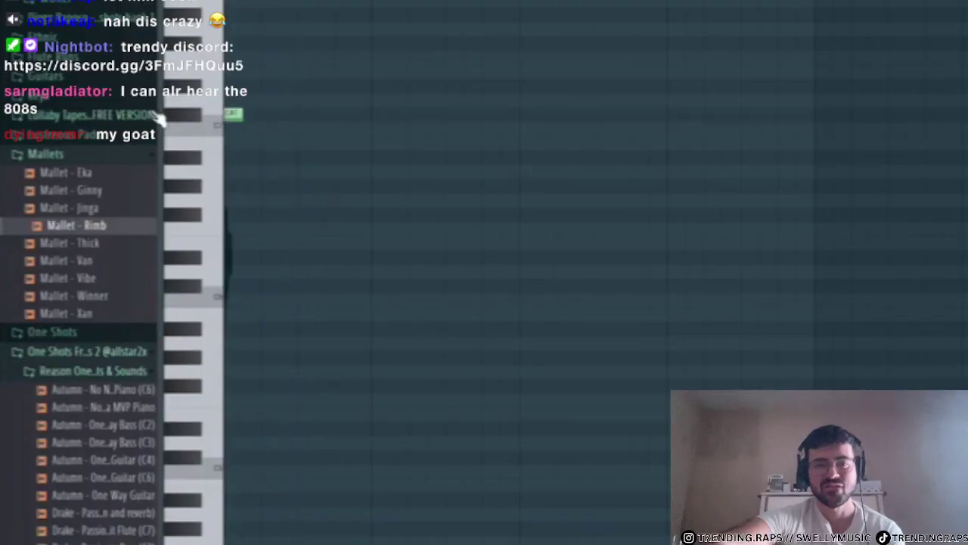
key("space")
right_click(235, 115)
key("space")
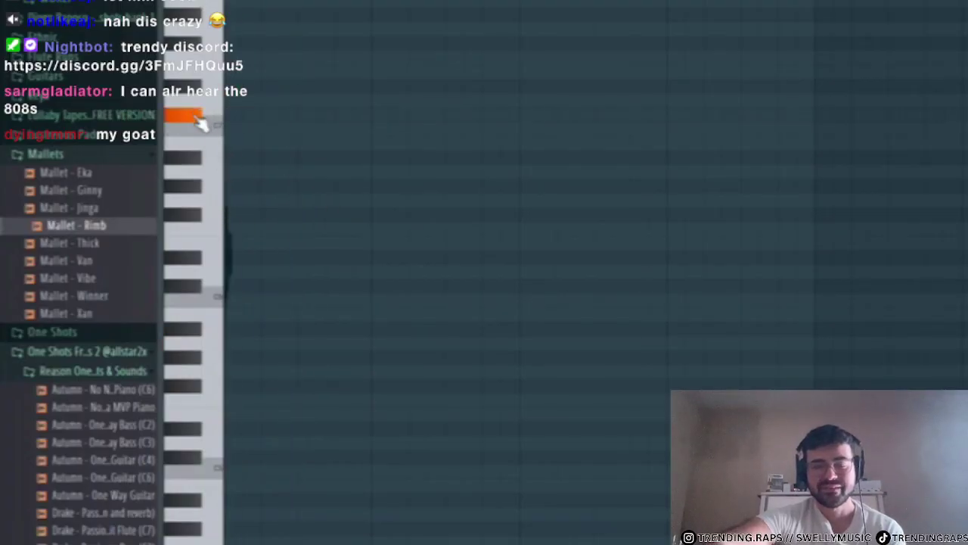
key("space")
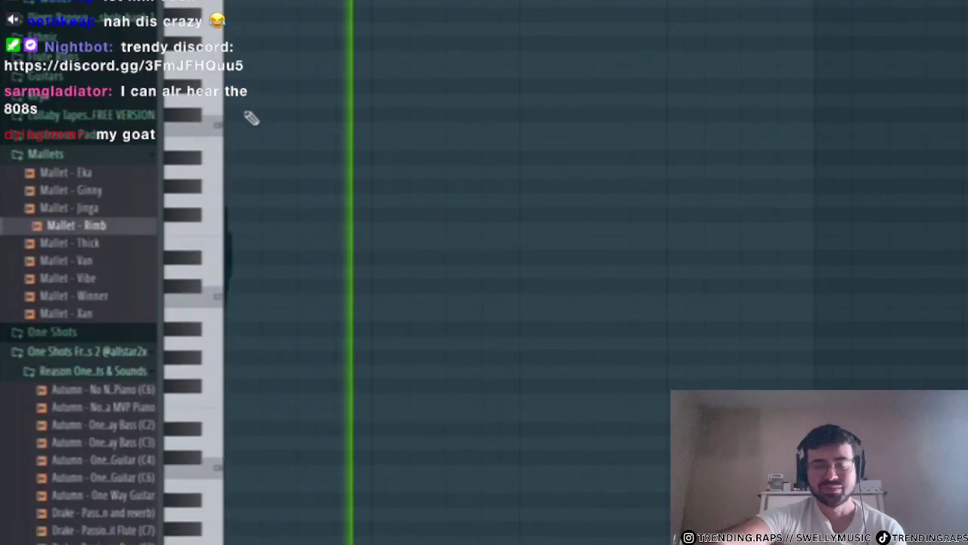
key("space")
key("space")
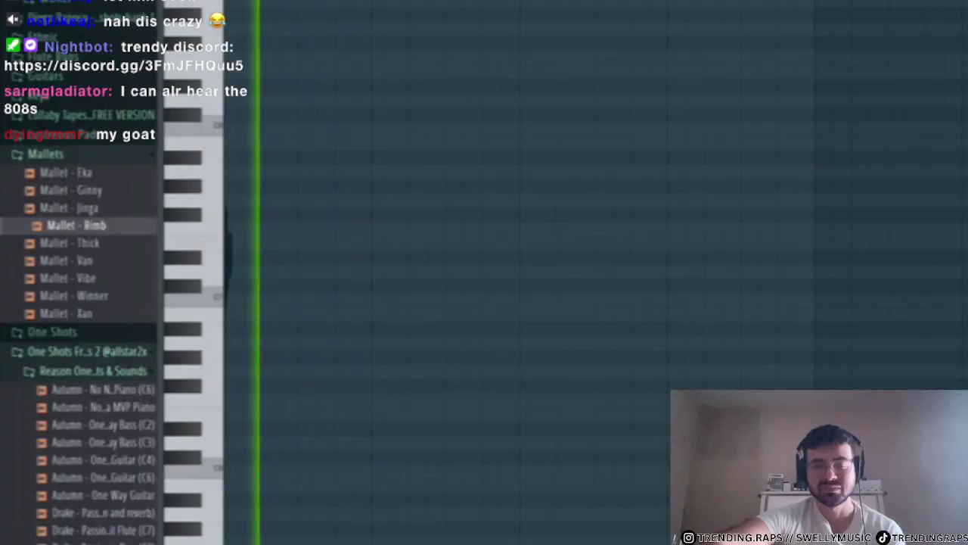
key("space")
key("space")
key("space")
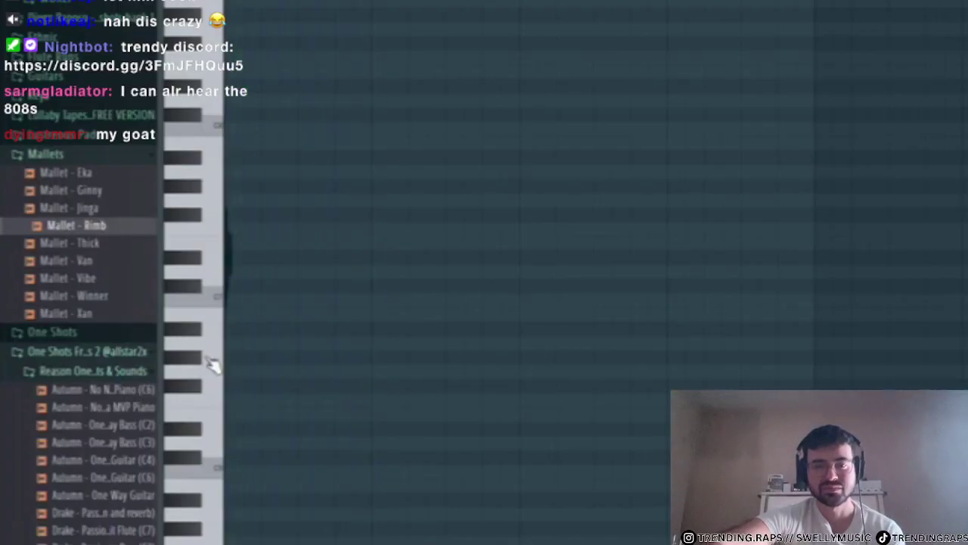
scroll(208, 346, "up", 2)
key("space")
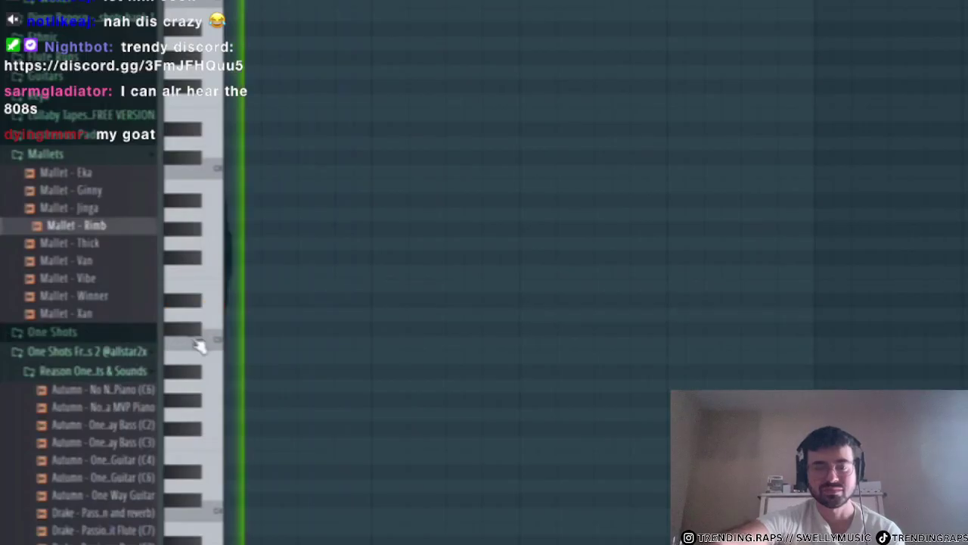
key("space")
scroll(198, 337, "down", 1)
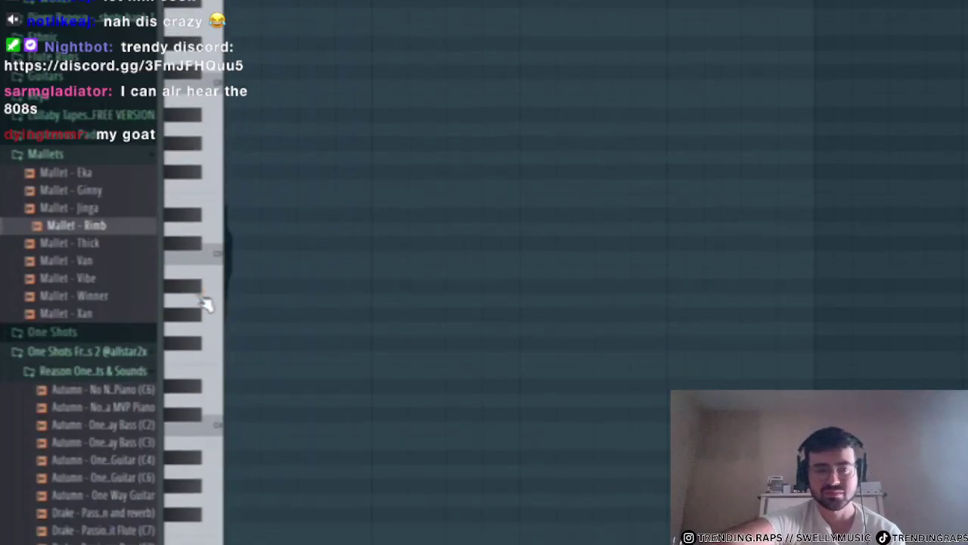
- Replace the trial A# and C# notes with a single A# note an octave higher at the pattern's start
left_click(230, 293)
left_click(248, 240)
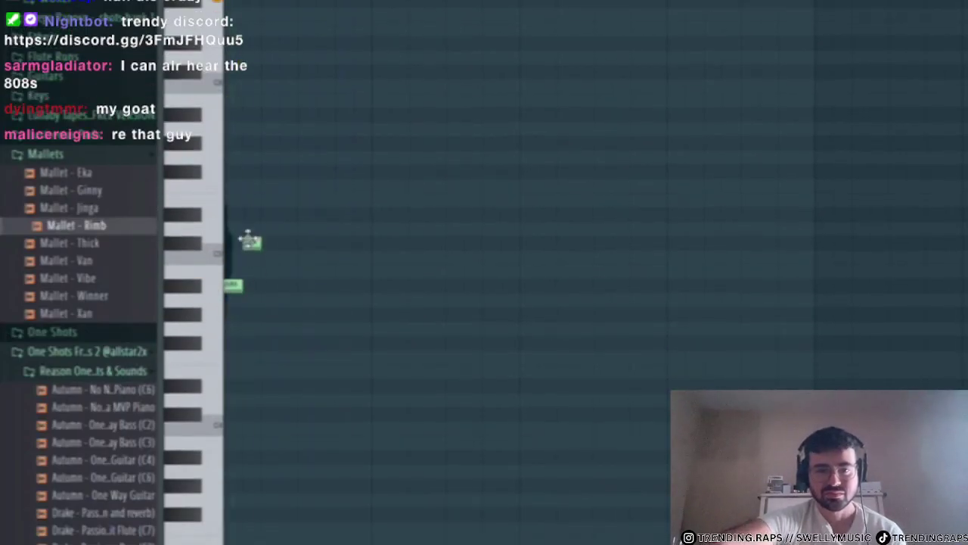
right_click(270, 215)
right_click(252, 242)
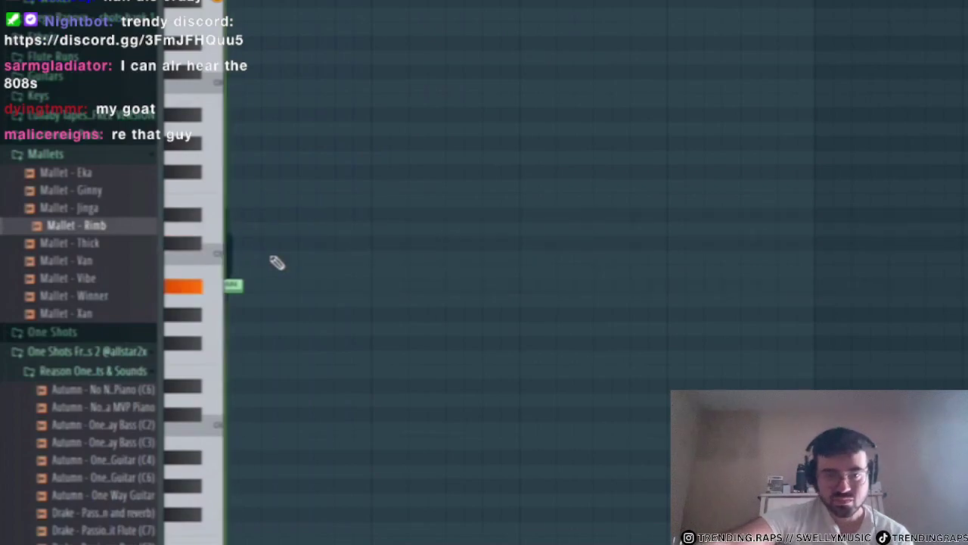
right_click(233, 285)
left_click(236, 115)
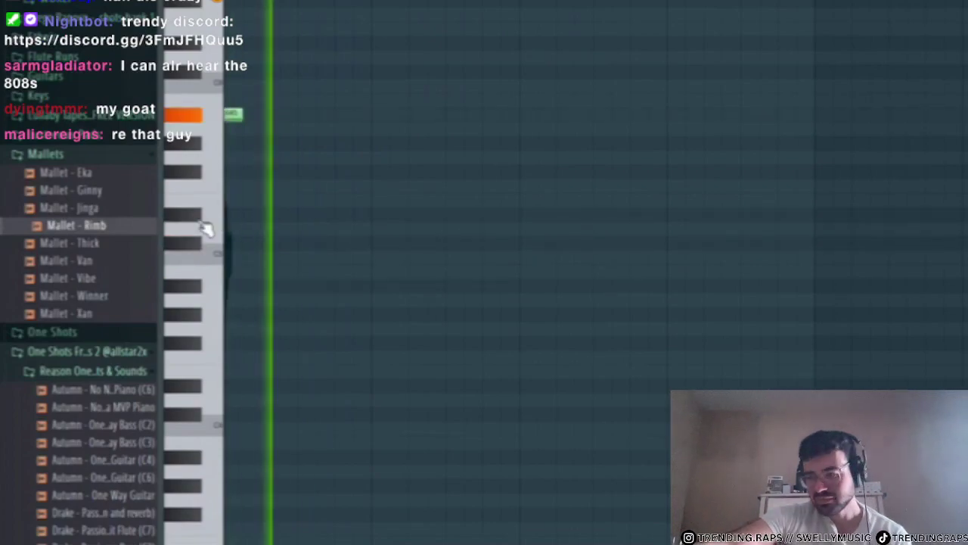
- Continue the Mallet - Rimb melody with D#5, A#5 and D#5 notes spaced evenly after the opening A#5 note
left_click(199, 217)
left_click(305, 214)
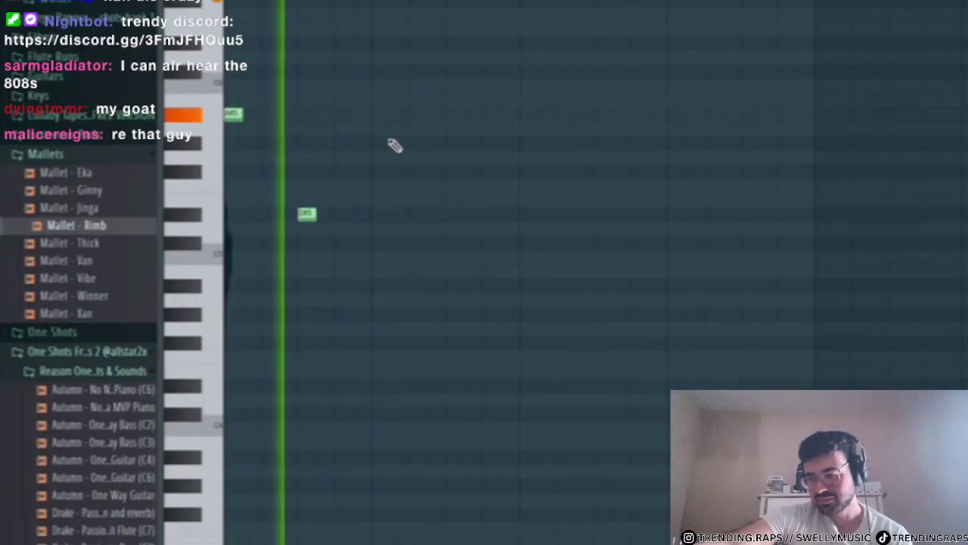
left_click(380, 115)
left_click(450, 211)
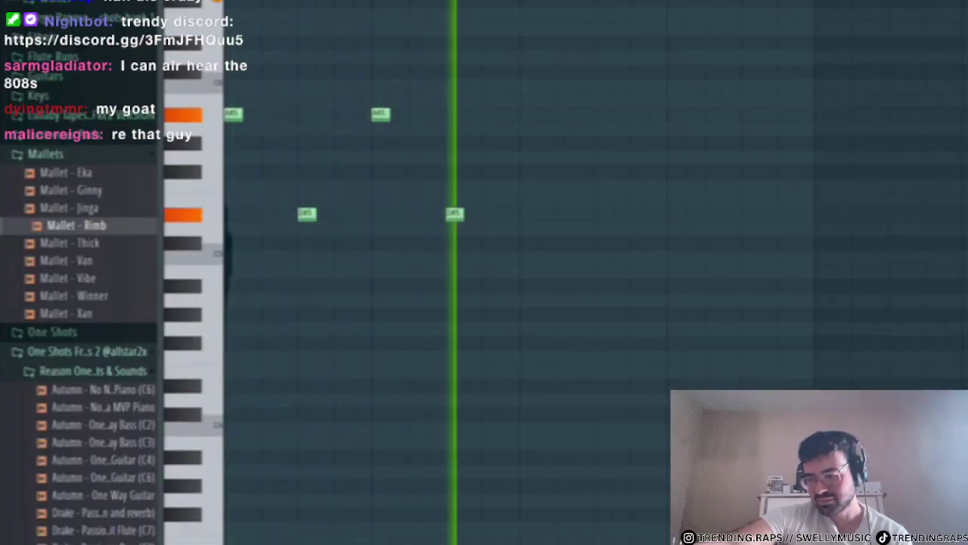
- Open the Mallet - Rimb channel settings, look at its envelope and sample pages, and move the window clear of the notes
key("F6")
left_click(325, 261)
left_click(474, 77)
key("F6")
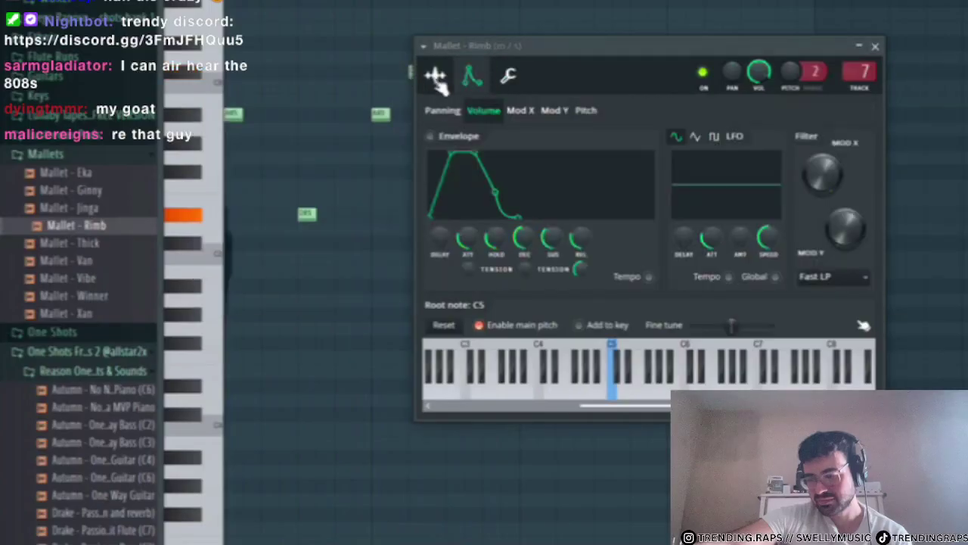
left_click(436, 77)
left_click_drag(456, 45, 527, 279)
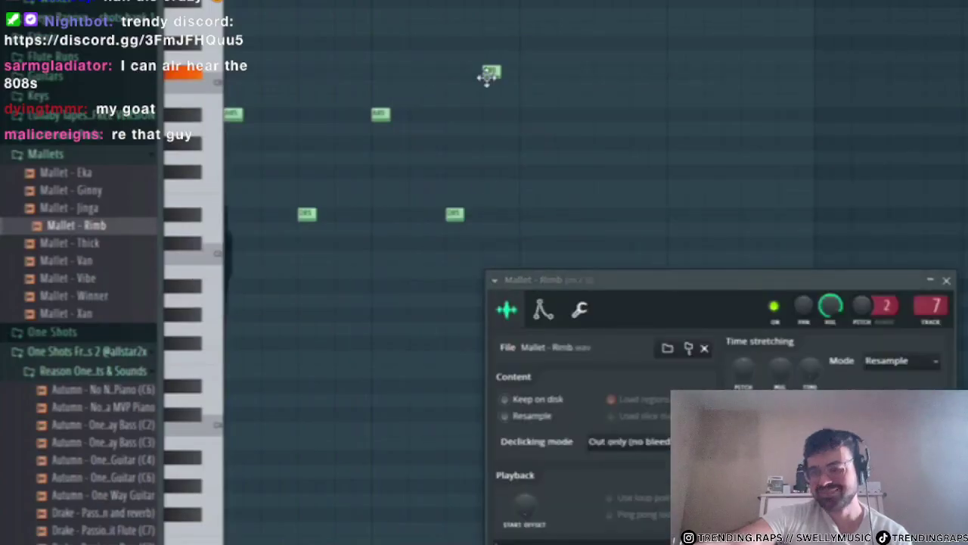
- Load Gross Beat into an effect slot of mixer track 7
key("F9")
left_click(905, 59)
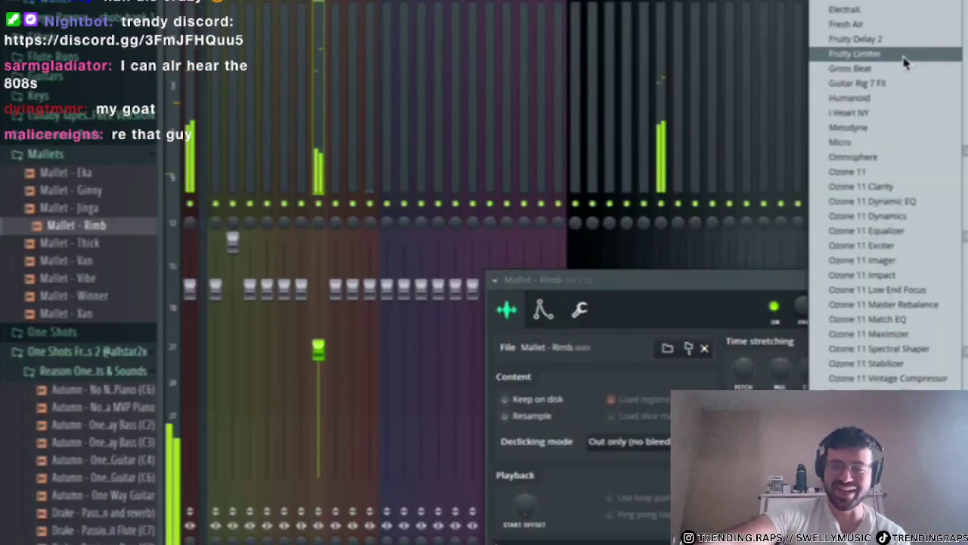
left_click(902, 70)
- Shape Gross Beat's Slot 1 time envelope with held steps that descend toward the end, play it, and close the plugin
right_click(511, 13)
right_click(509, 12)
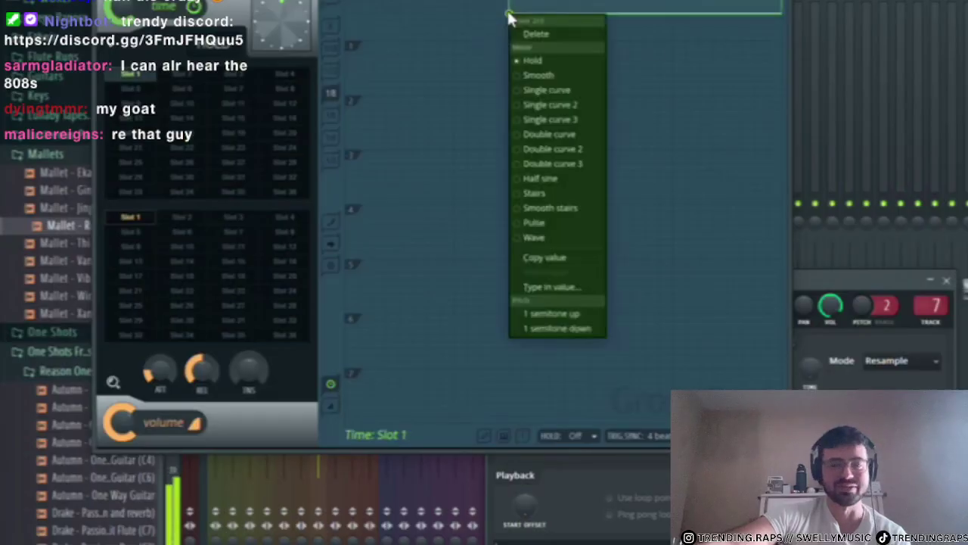
left_click(578, 1)
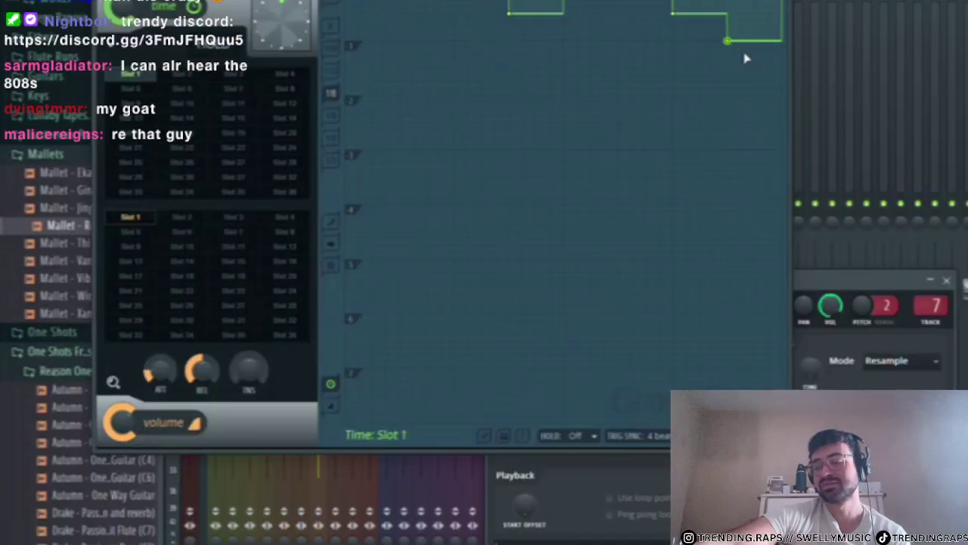
key("space")
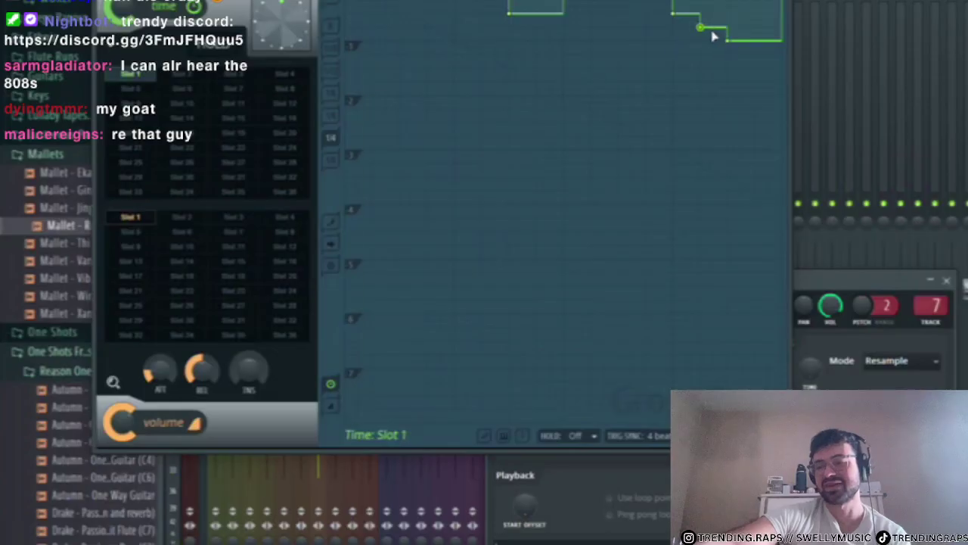
left_click(754, 55)
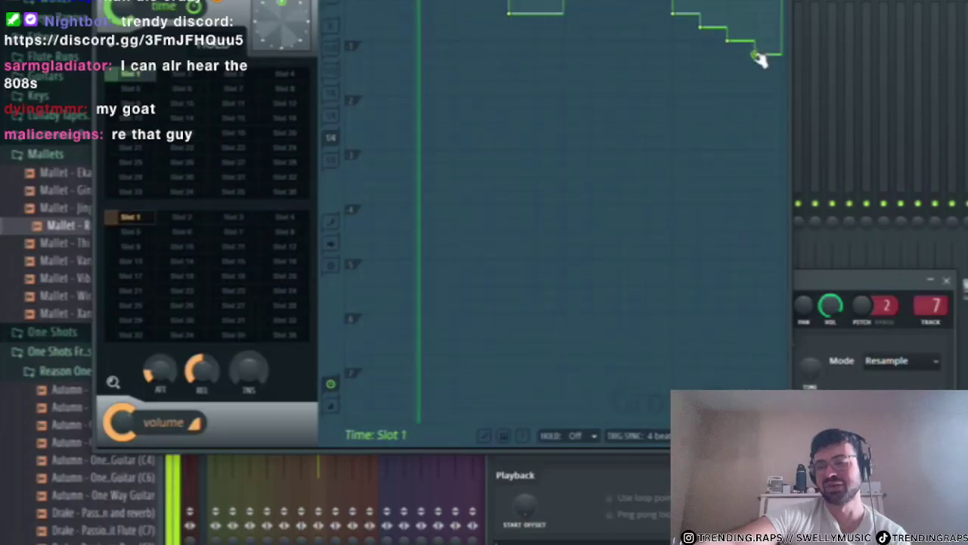
key("Escape")
- Show the channel rack and look through the browser's drum kits, sampling sounds in the Dp Beats folders
key("F6")
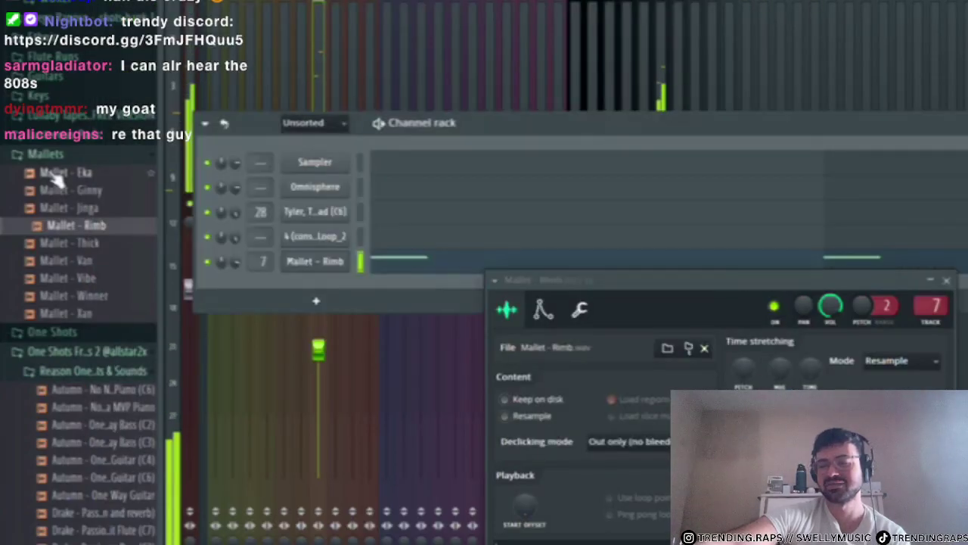
key("alt+F8")
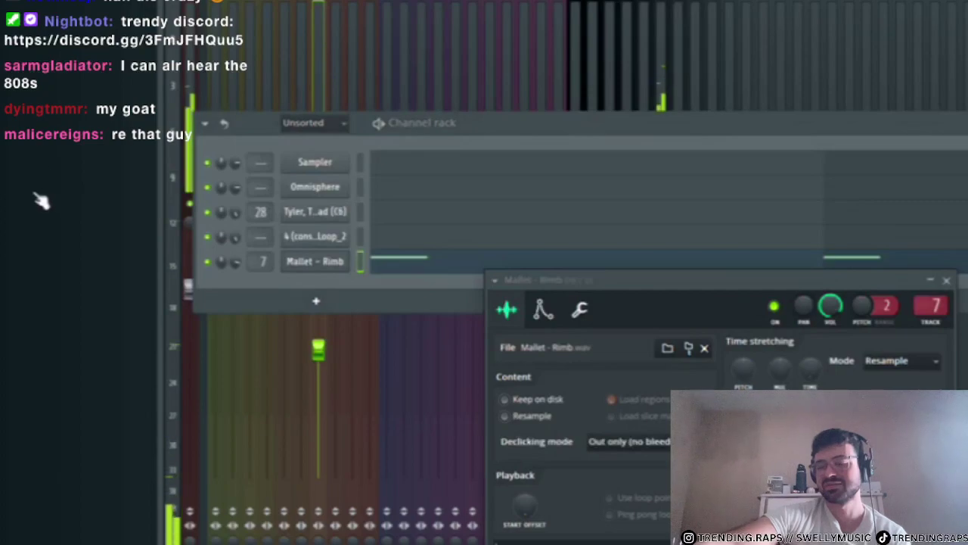
key("alt+F8")
scroll(110, 310, "down", 15)
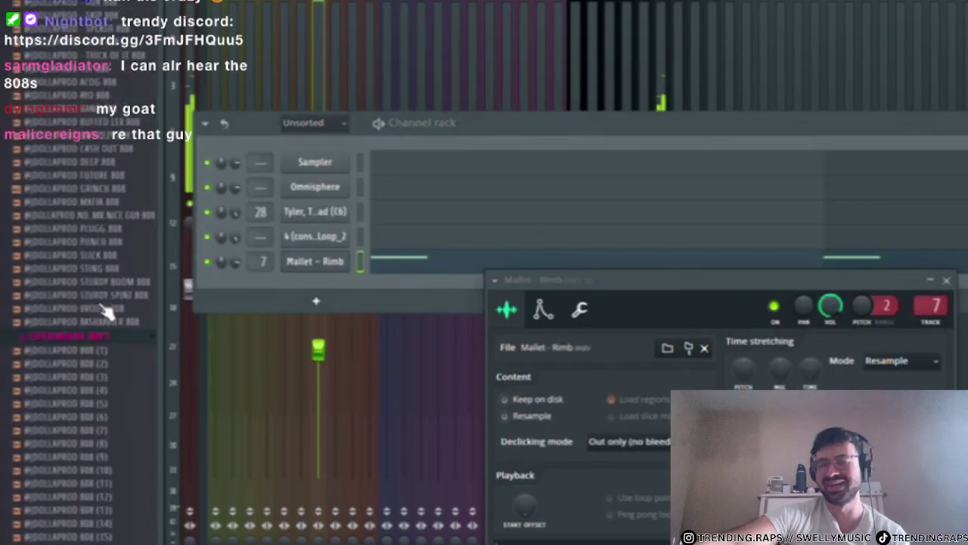
scroll(76, 284, "down", 15)
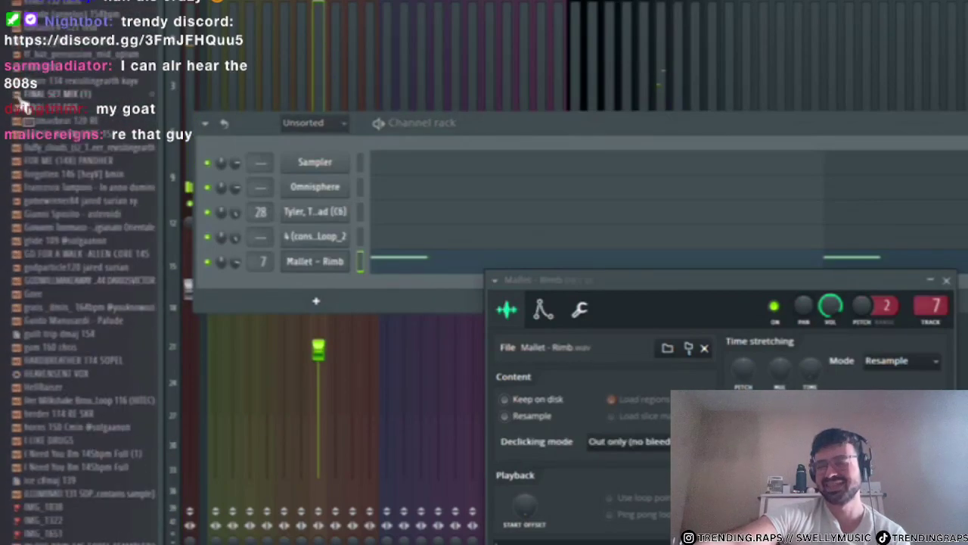
scroll(79, 217, "down", 10)
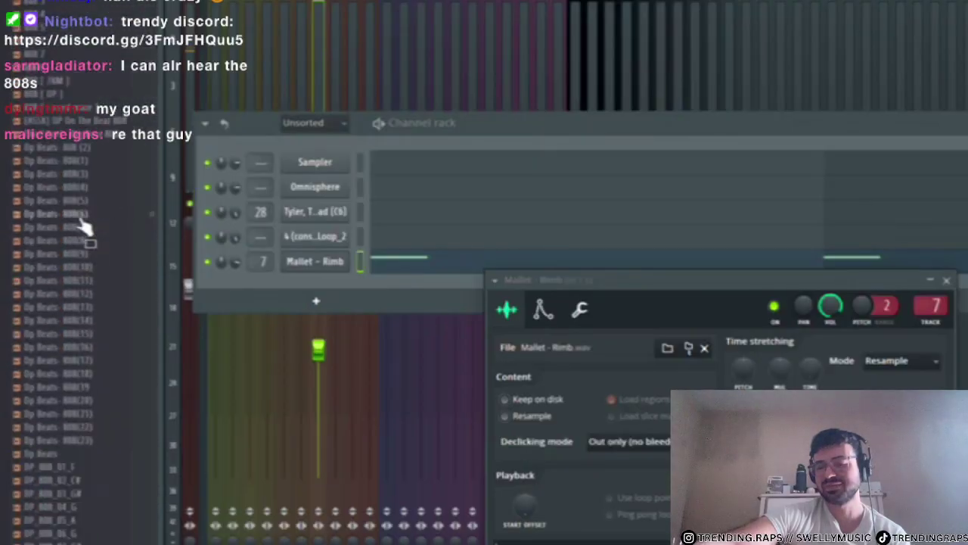
left_click(84, 215)
scroll(85, 216, "down", 5)
left_click(88, 214)
scroll(118, 378, "down", 10)
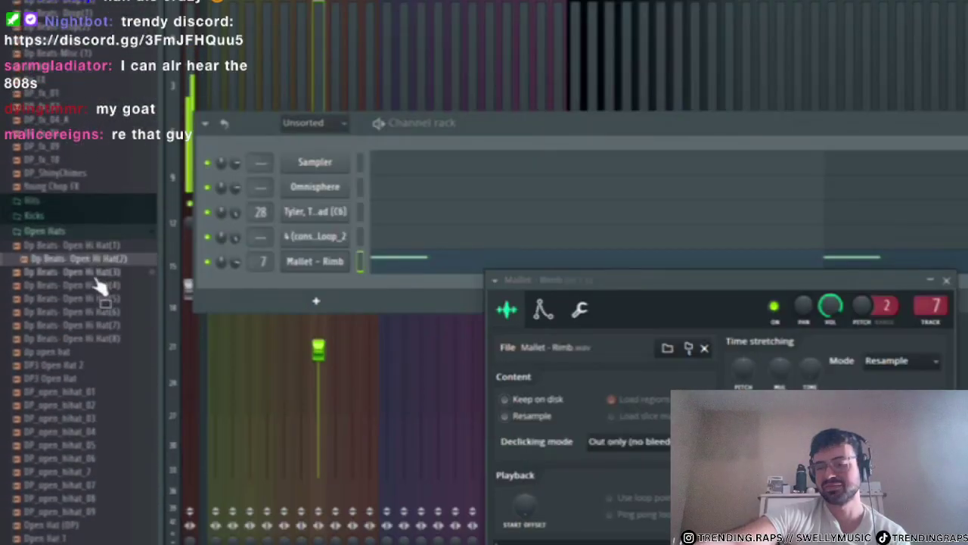
- Audition the Dp Beats open hats and the numbered Dp Beats snares up to Snare(30)
left_click(91, 289)
left_click(98, 330)
left_click(99, 368)
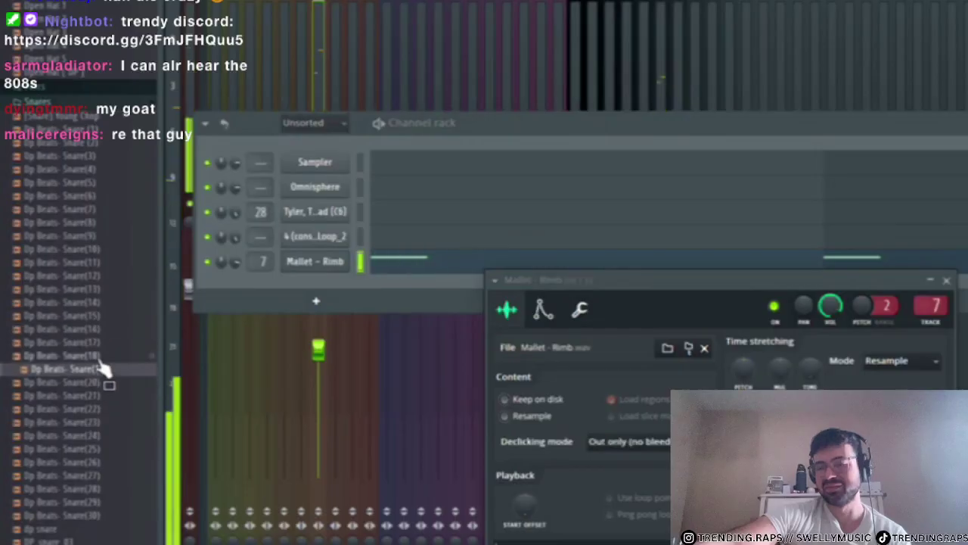
left_click(100, 343)
left_click(103, 395)
left_click(103, 409)
scroll(94, 299, "down", 2)
left_click(92, 293)
left_click(93, 398)
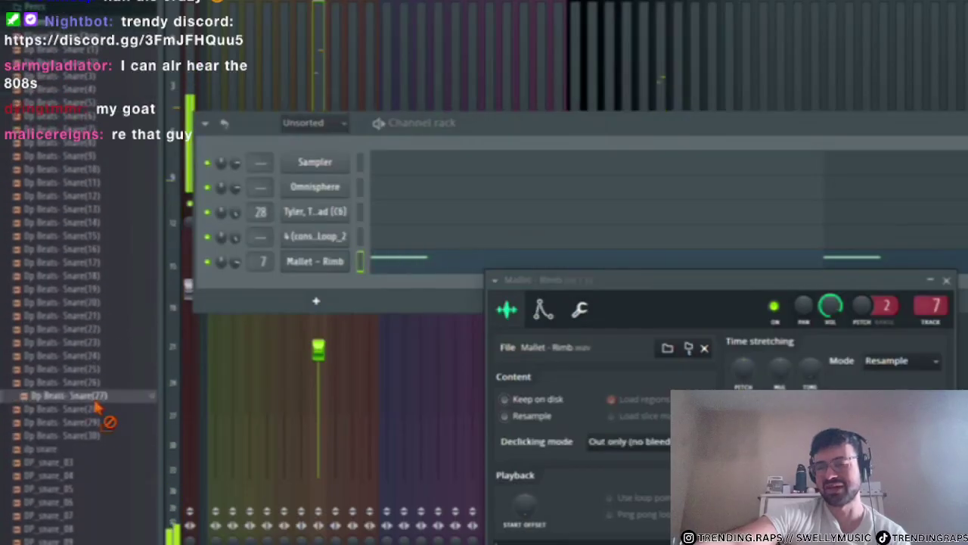
left_click(93, 425)
left_click(94, 452)
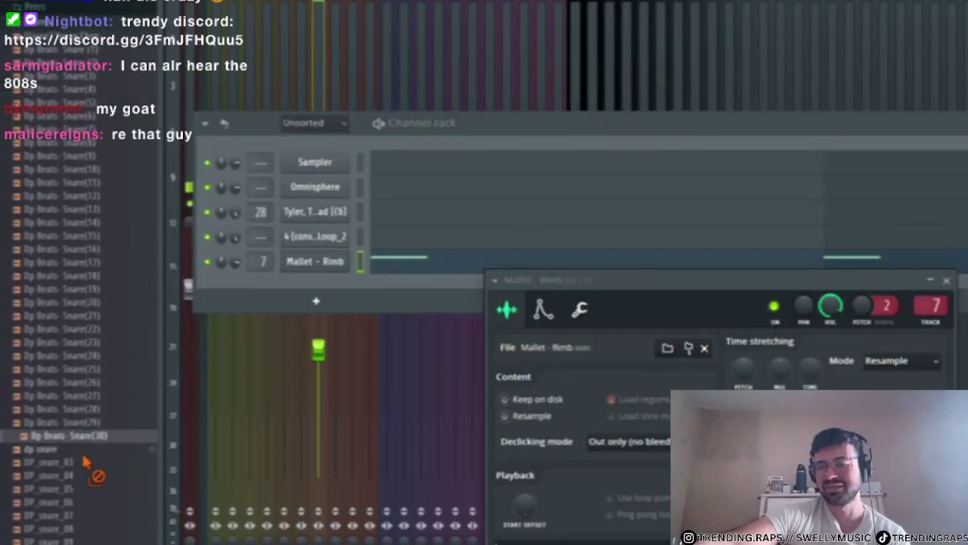
- Audition the remaining snares in the folder, including PBS - (SNR) Dp LoLo 1.0, Snare [ DP ] and the Young Chop snares
scroll(85, 462, "down", 5)
left_click(85, 462)
left_click(86, 439)
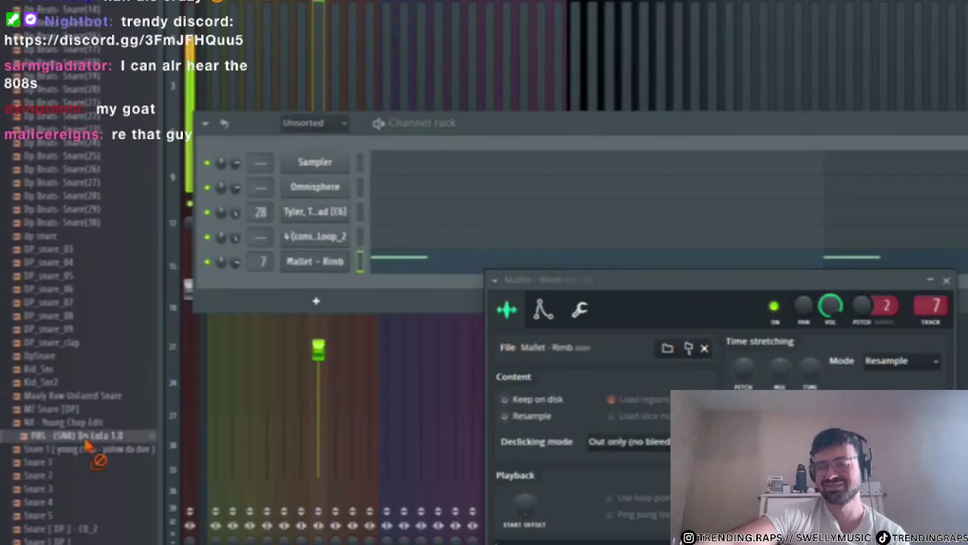
scroll(86, 439, "down", 2)
left_click(80, 385)
left_click(83, 424)
left_click(83, 435)
left_click(80, 460)
scroll(81, 454, "down", 5)
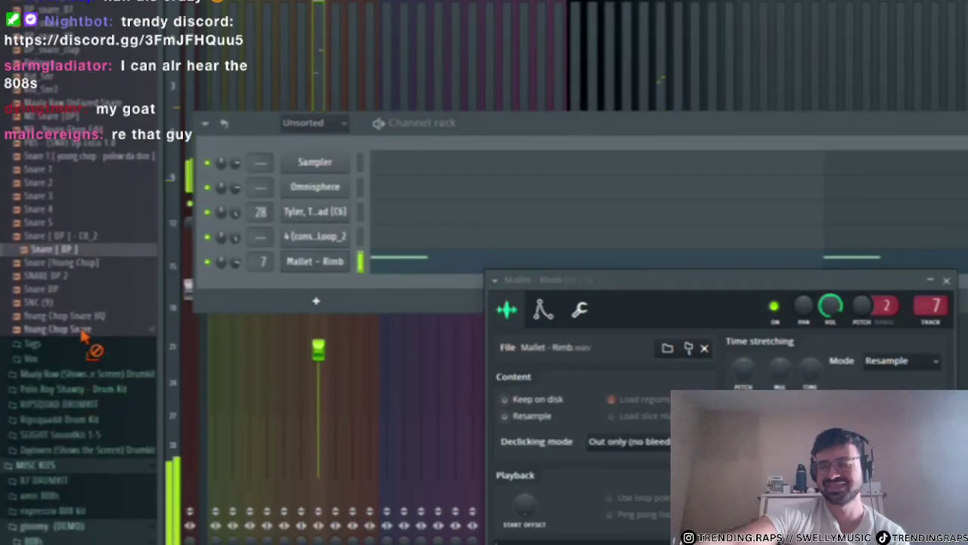
left_click(83, 318)
left_click(82, 331)
left_click(74, 264)
left_click(56, 213)
- Load Snare [ DP ] - C0_2 over Mallet - Rimb and add Dp Beats- Snare(30) as a new channel
middle_click(61, 233)
scroll(67, 225, "up", 7)
left_click(66, 221)
scroll(70, 225, "up", 1)
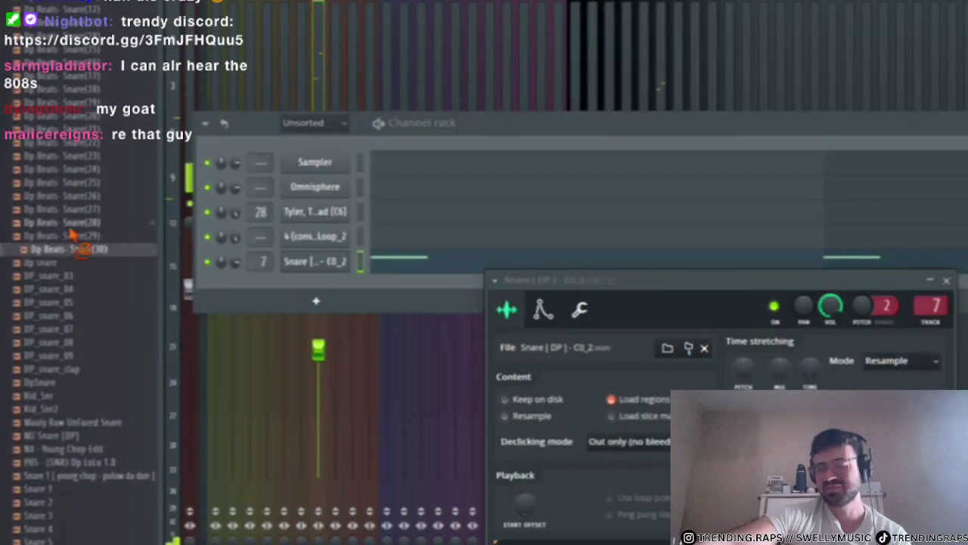
left_click(78, 223)
left_click(81, 235)
left_click_drag(84, 246, 332, 284)
- Set the Dp Beats- Snare(30) channel to cut itself, check the channel above it, and undo the recent channel changes
right_click(318, 289)
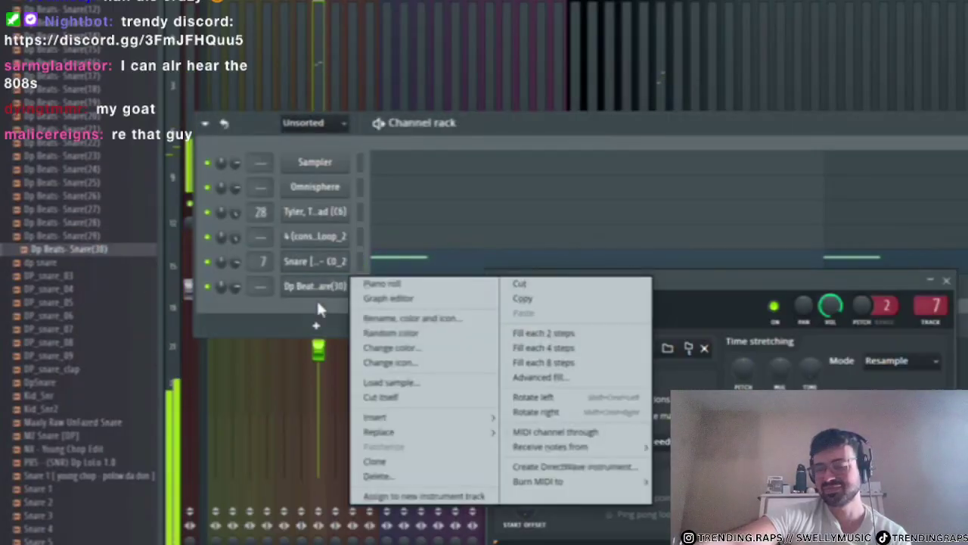
left_click(380, 398)
left_click(338, 263)
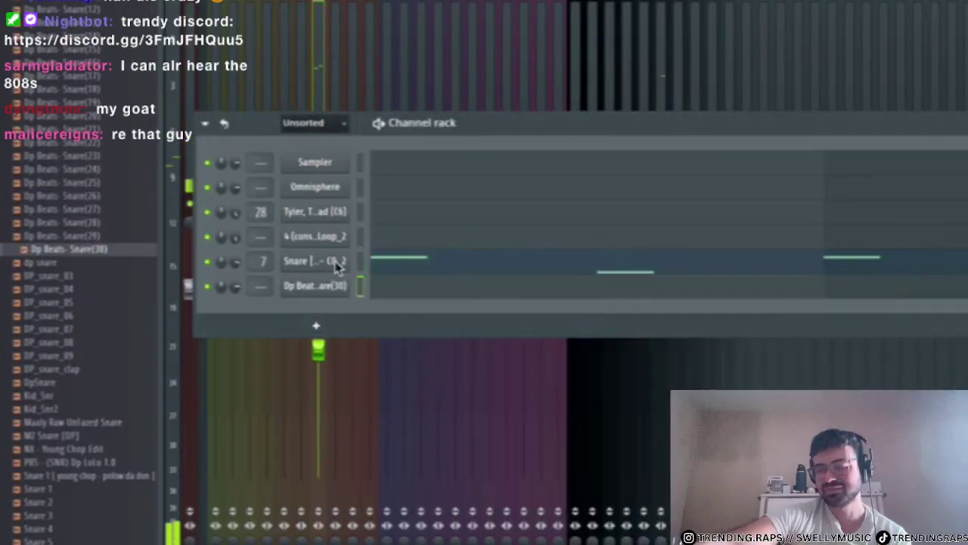
left_click(336, 263)
key("ctrl+z")
key("ctrl+z")
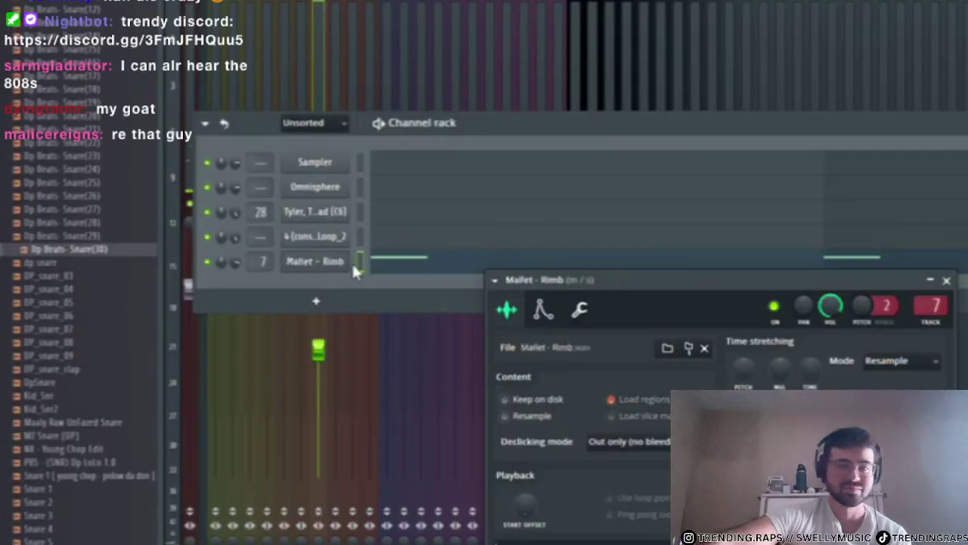
- Add Dp Beats- Snare(30) as a new channel below Mallet - Rimb and collapse the browser's drum folders to reach the loops
left_click(73, 283)
left_click_drag(72, 278, 378, 299)
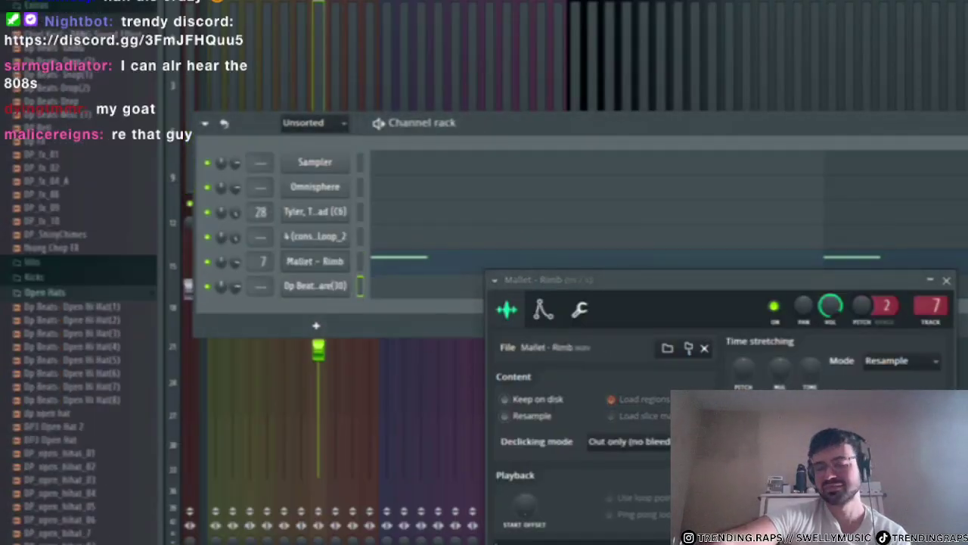
scroll(4, 125, "up", 15)
scroll(4, 127, "up", 4)
left_click(4, 3)
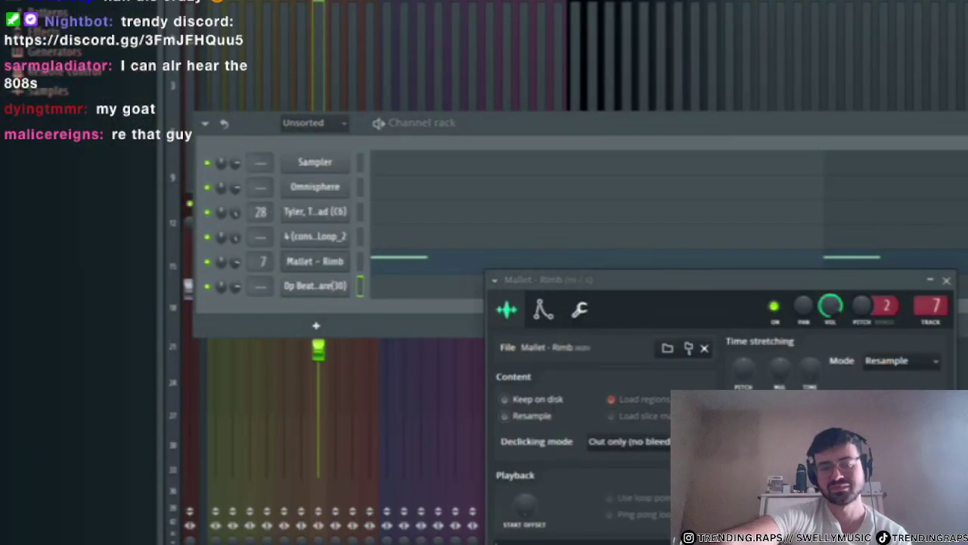
left_click(3, 195)
- Return to the playlist, close the Mallet - Rimb settings, and solo Track 11 for playback
key("F5")
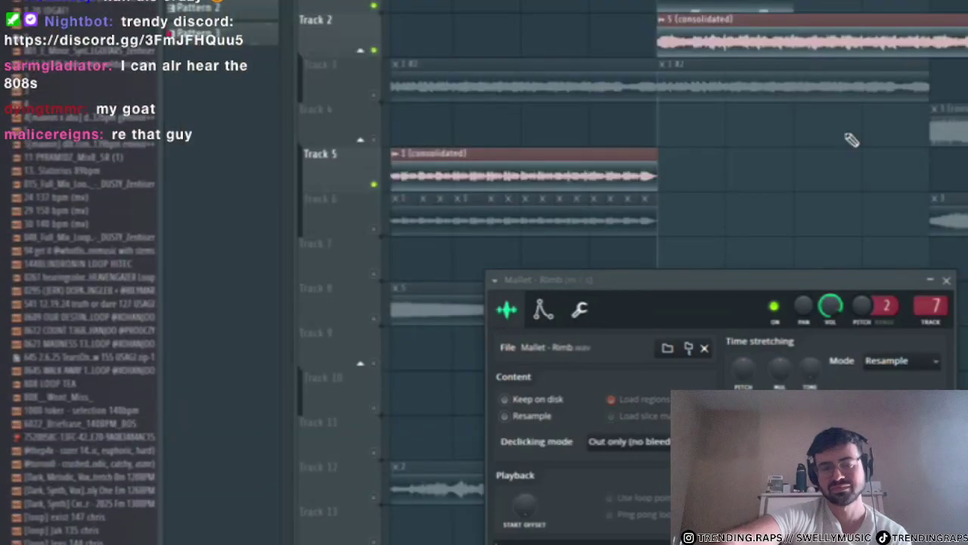
left_click(947, 280)
scroll(593, 250, "down", 4)
scroll(345, 235, "up", 4)
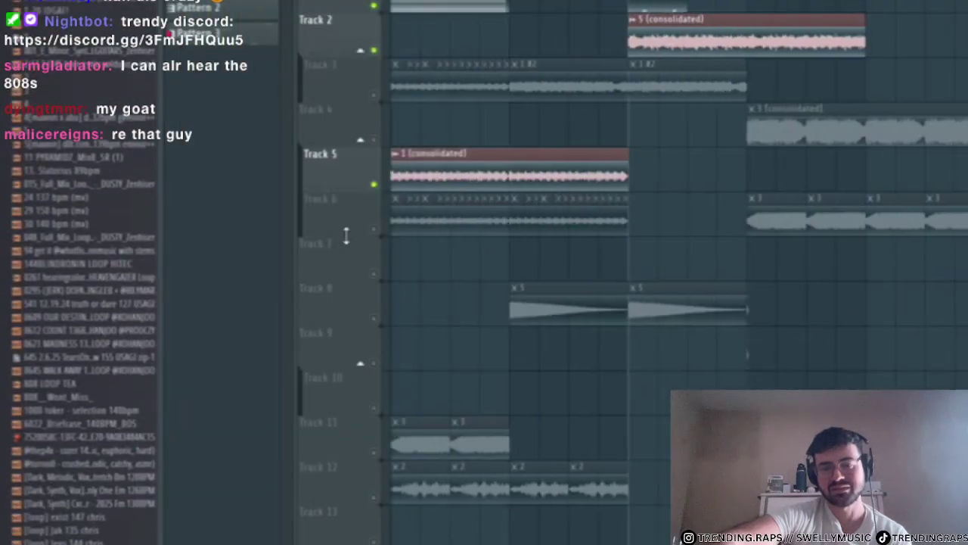
right_click(373, 452)
key("space")
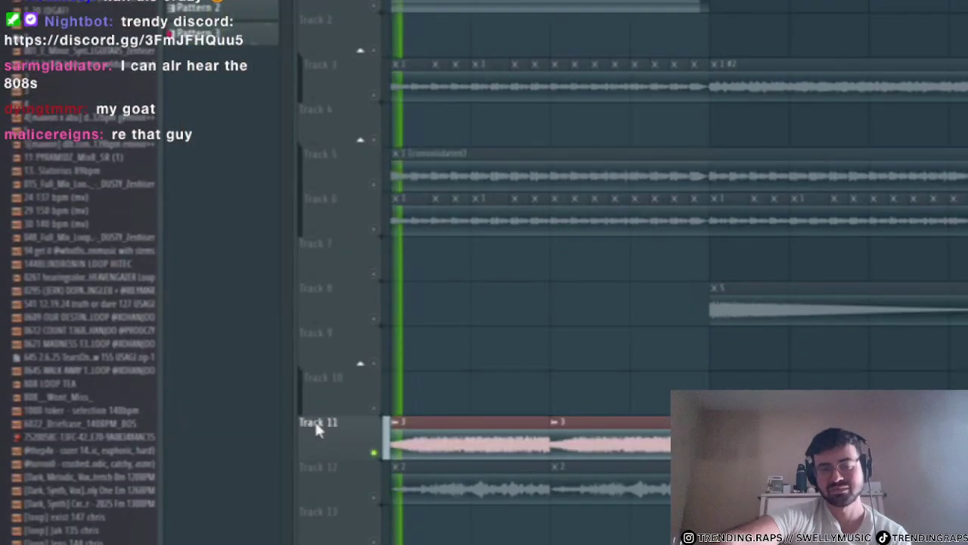
- Examine the audio clip settings of clip 3 on Track 11, close them, stop playback and check the arrangement options
scroll(333, 431, "up", 2)
double_click(458, 445)
left_click_drag(624, 46, 617, 97)
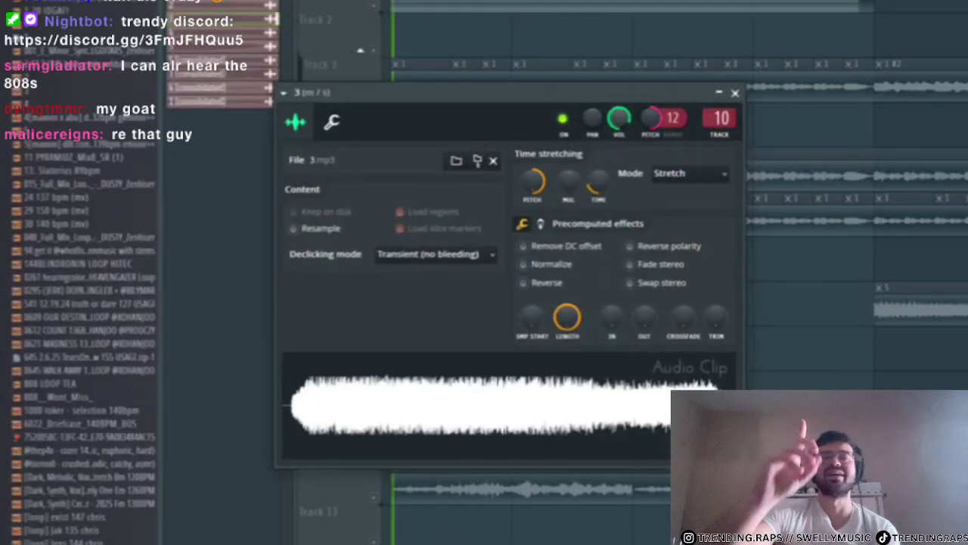
left_click(736, 93)
scroll(605, 302, "down", 3)
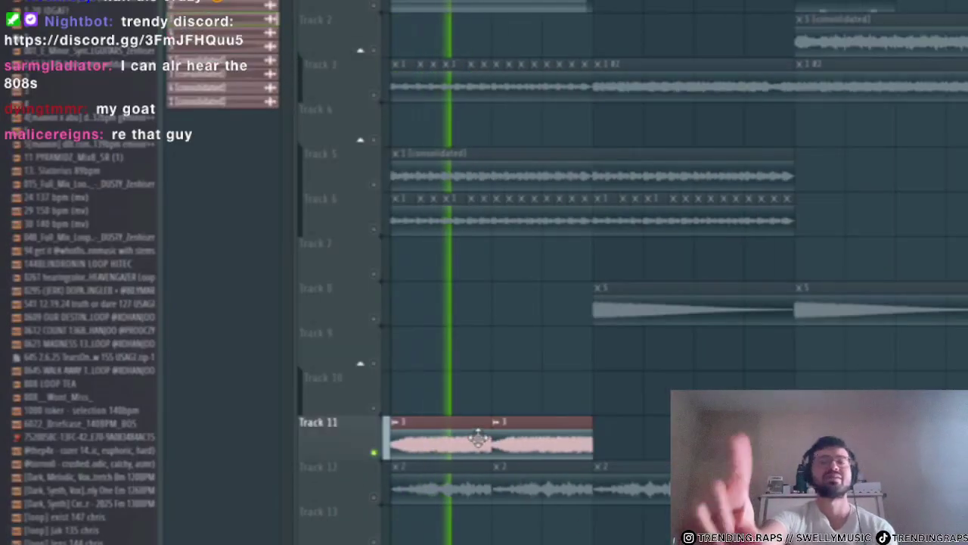
scroll(481, 438, "down", 2)
key("space")
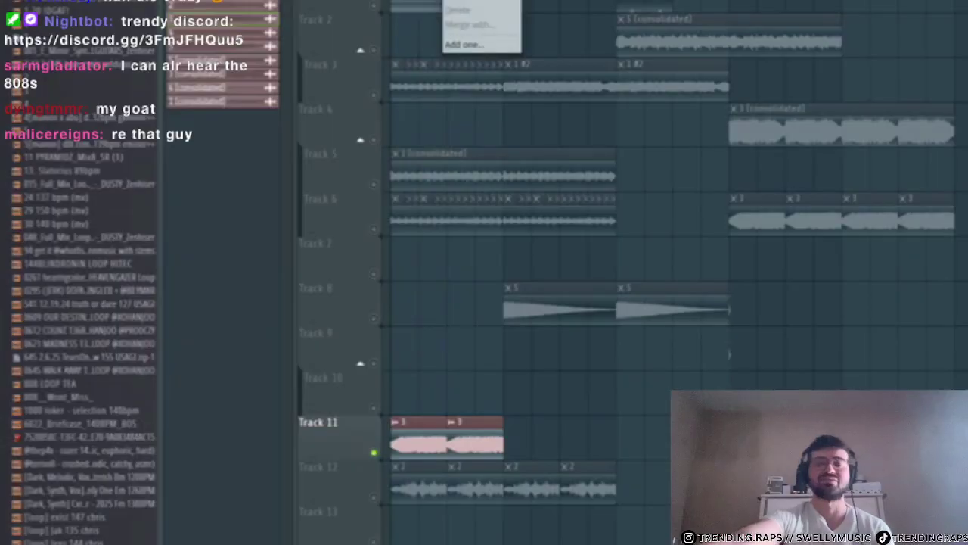
left_click(393, 4)
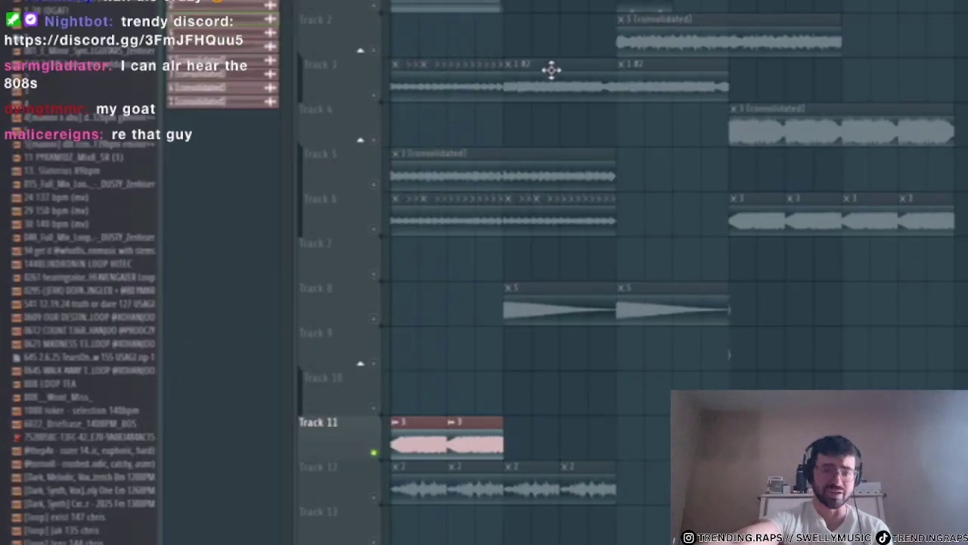
- Solo Track 3, play it back, and delete all of its 1 and 1 #2 clips
scroll(380, 99, "up", 2)
right_click(374, 95)
key("space")
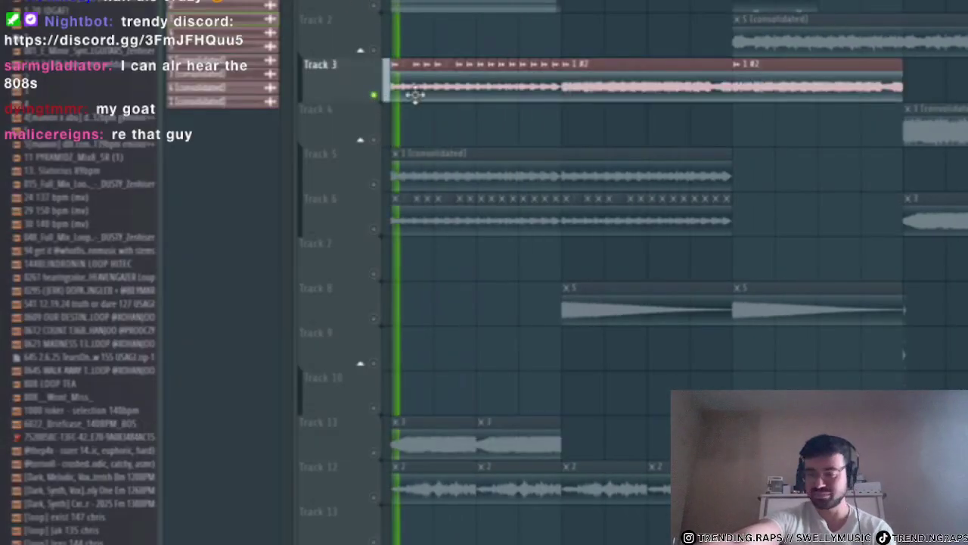
left_click_drag(826, 88, 381, 68)
key("Delete")
key("space")
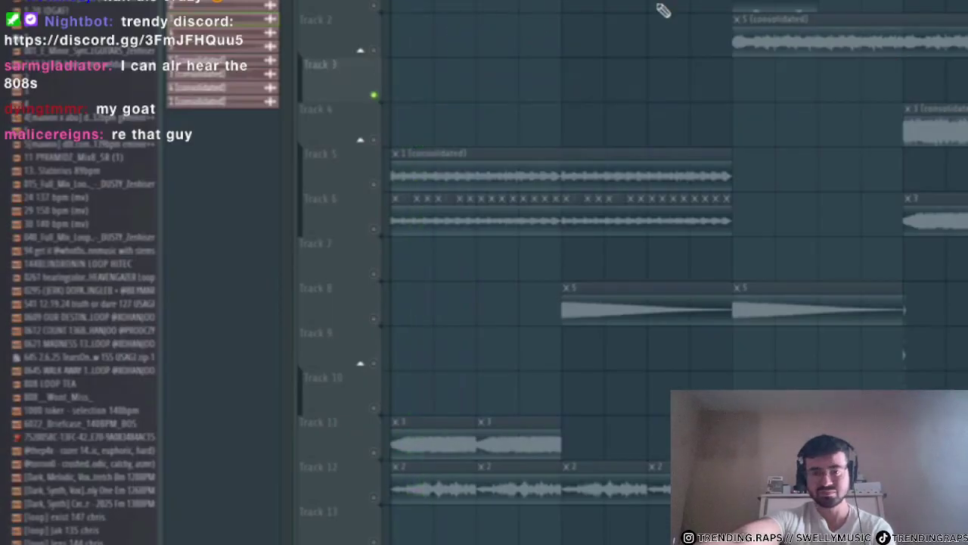
- Delete the 3 clips on Track 6 and the stray 4 clips on Tracks 8 to 10
scroll(774, 41, "down", 3)
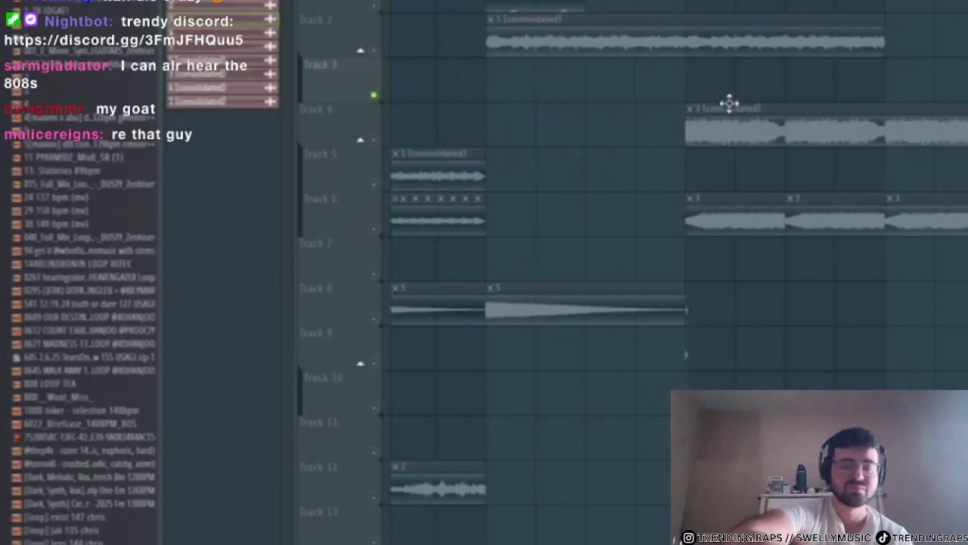
left_click_drag(711, 189, 878, 250)
key("Delete")
scroll(732, 363, "up", 8)
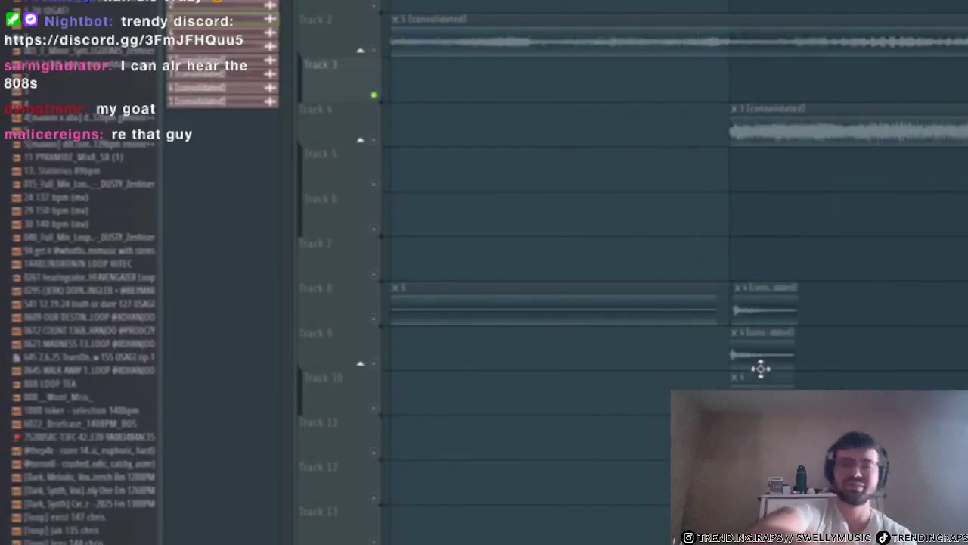
left_click_drag(761, 374, 779, 299)
key("Delete")
scroll(529, 432, "down", 5)
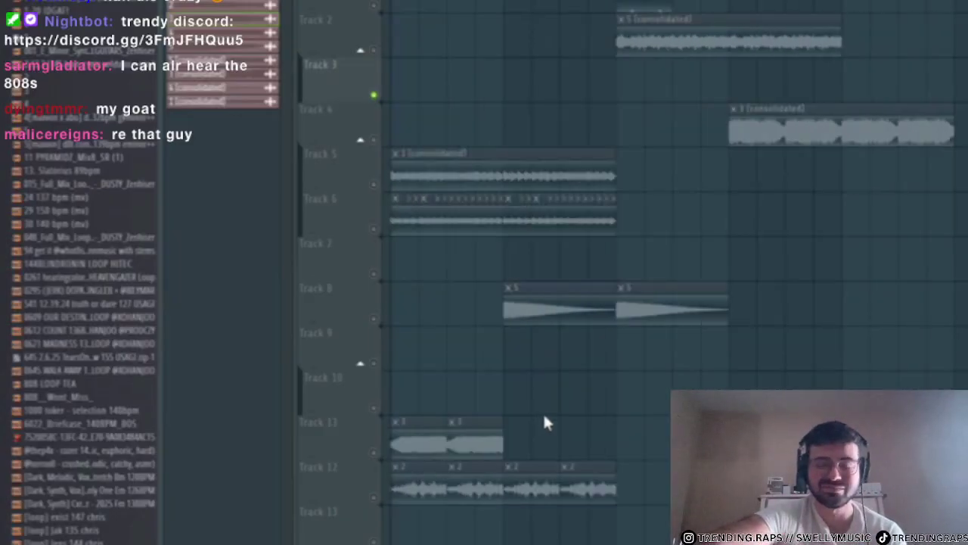
- Unsolo the playlist and move the two 5 clips from Track 8 to the start of Track 3
right_click(374, 319)
right_click(375, 319)
left_click_drag(708, 321, 384, 61)
- Mute Track 5, Track 11 and Track 12
left_click(375, 185)
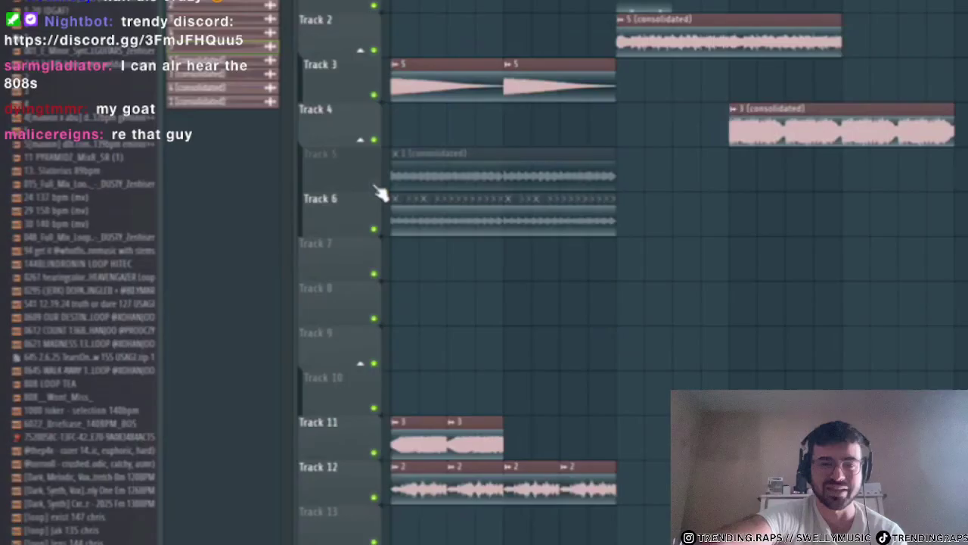
left_click(375, 452)
left_click(376, 498)
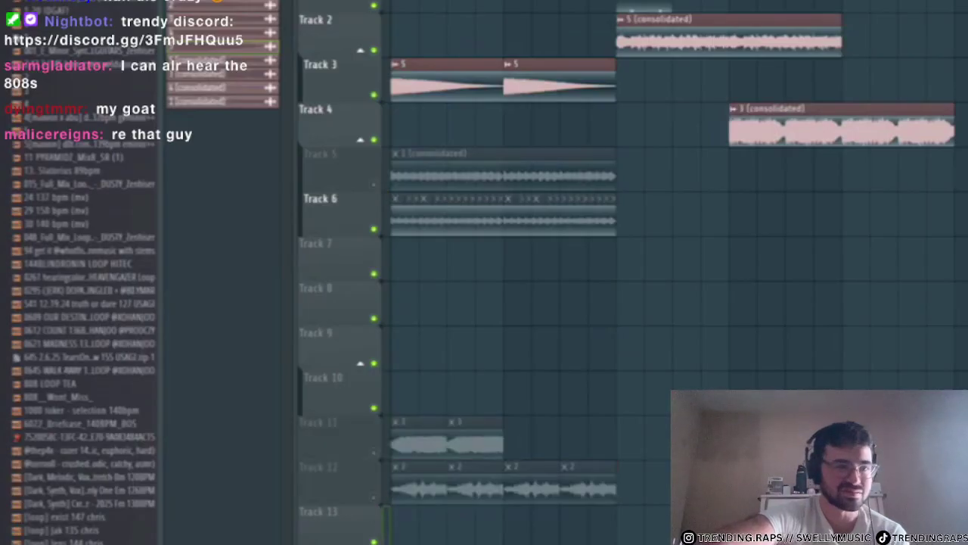
- Move the 5 (consolidated) clip to the start of Track 2 and fill Track 1 above it with Pattern 3 clips
left_click_drag(676, 23, 334, 14)
key("space")
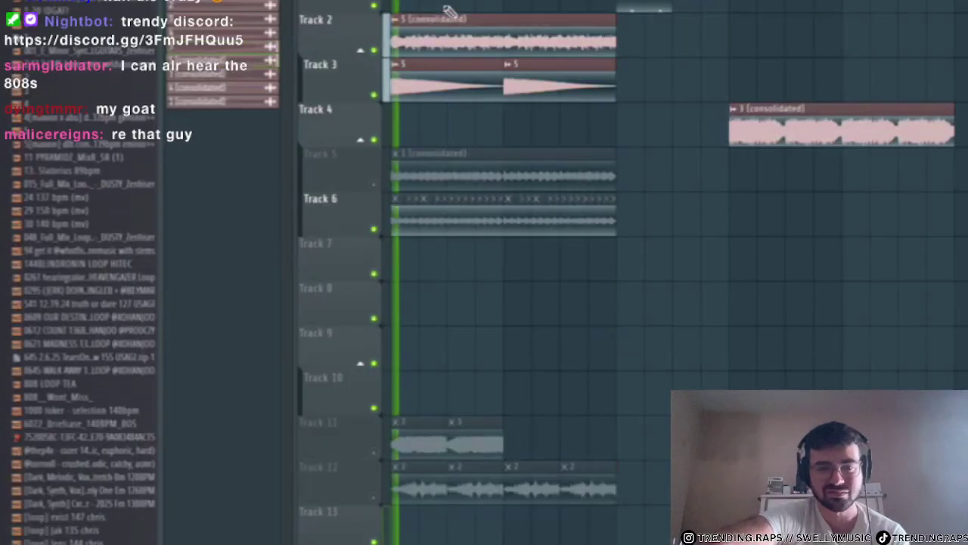
scroll(318, 76, "up", 3)
left_click(839, 4)
key("space")
key("space")
left_click(439, 5)
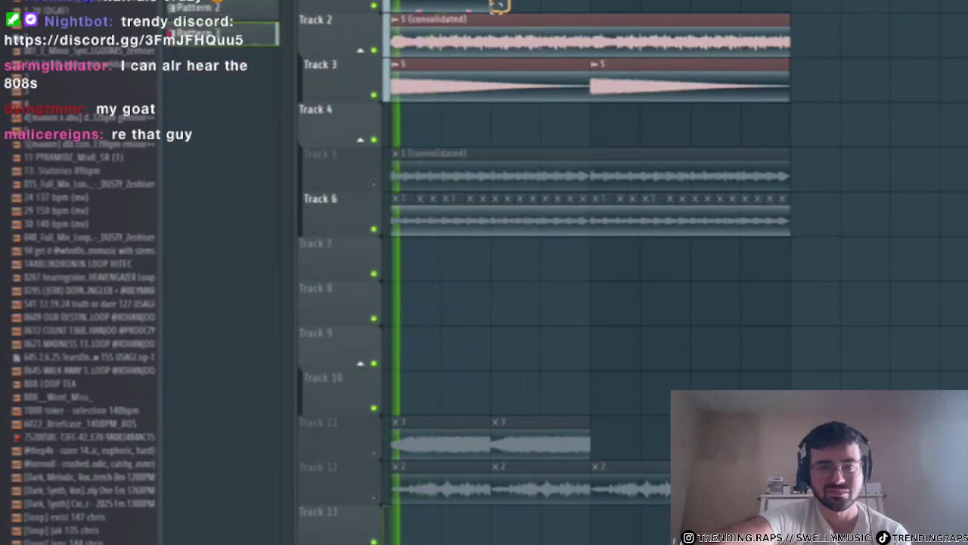
left_click_drag(491, 4, 863, 120)
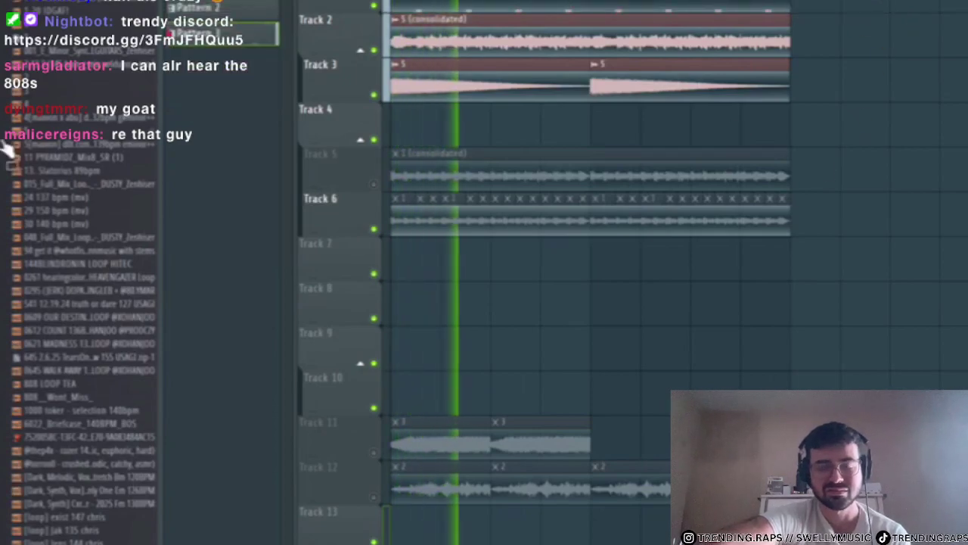
- Search the browser for bass and audition the samples inside one of the Bass folders
type("bass")
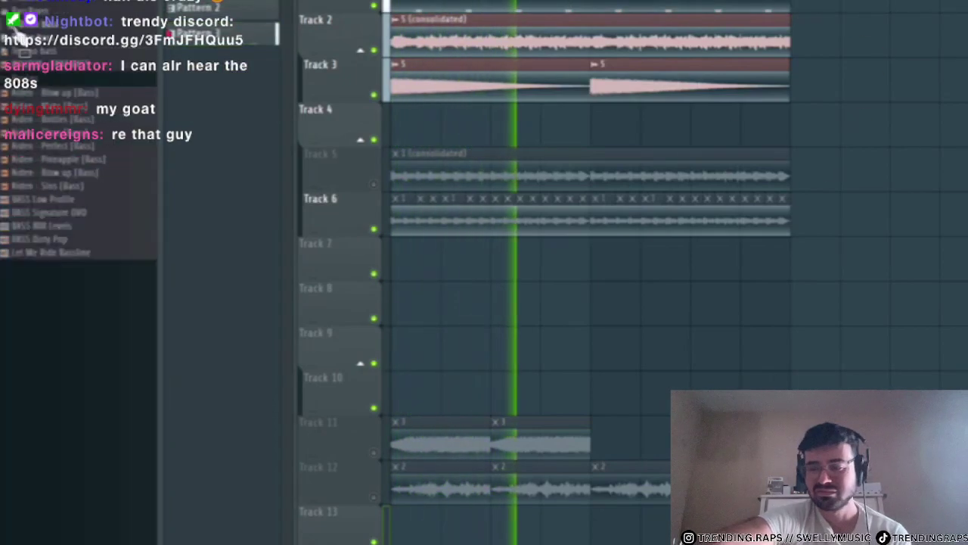
scroll(64, 186, "down", 10)
left_click(65, 157)
left_click(64, 260)
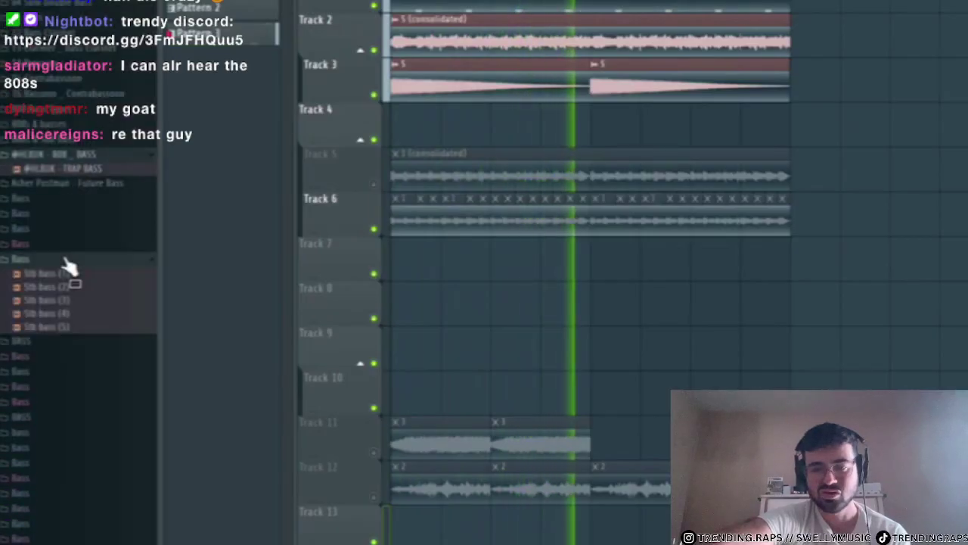
left_click(62, 287)
scroll(62, 288, "down", 1)
left_click(65, 275)
left_click(67, 289)
left_click(67, 300)
- Browse the individual bass samples in the search results, auditioning candidates such as the bassdrum and bass_thump sounds
scroll(65, 289, "down", 12)
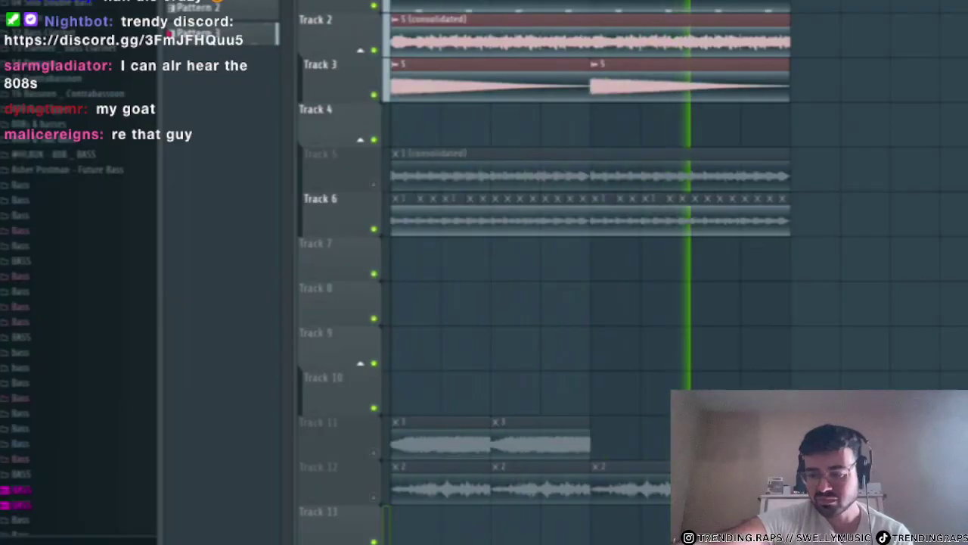
scroll(54, 382, "down", 10)
scroll(52, 376, "down", 12)
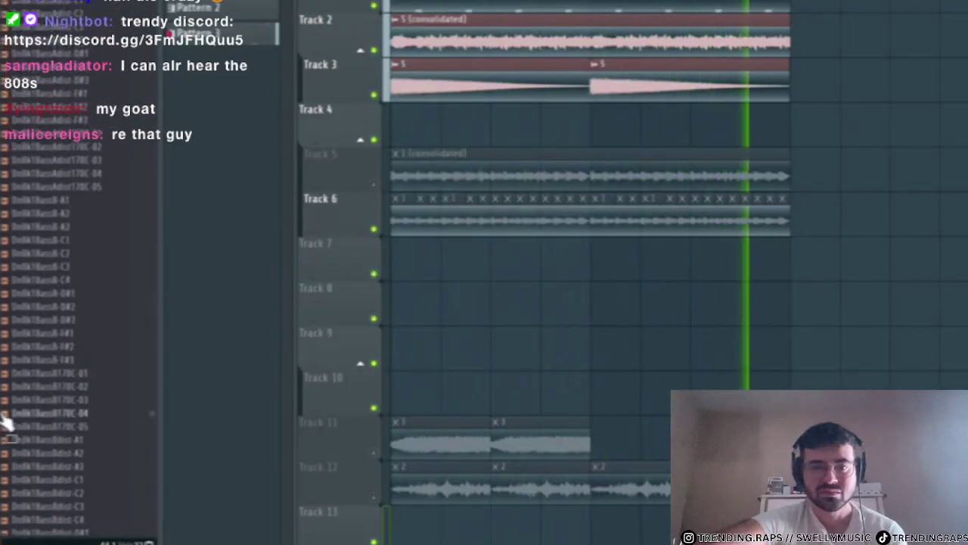
left_click(47, 368)
scroll(52, 320, "up", 12)
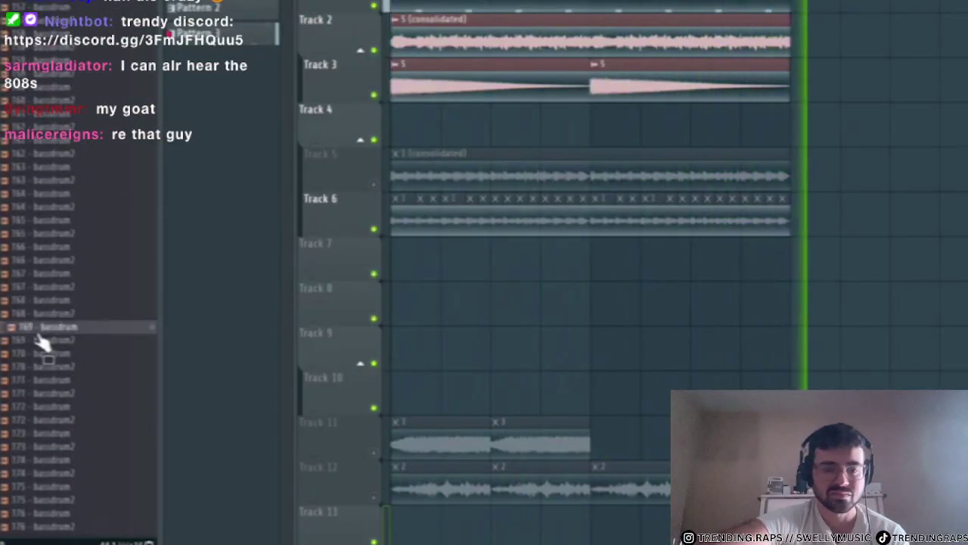
scroll(34, 348, "down", 10)
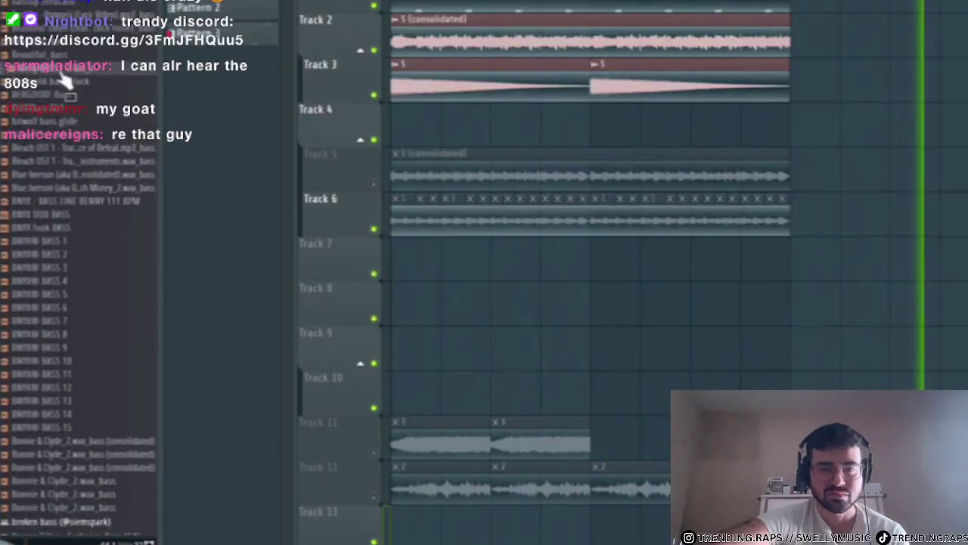
scroll(72, 99, "up", 5)
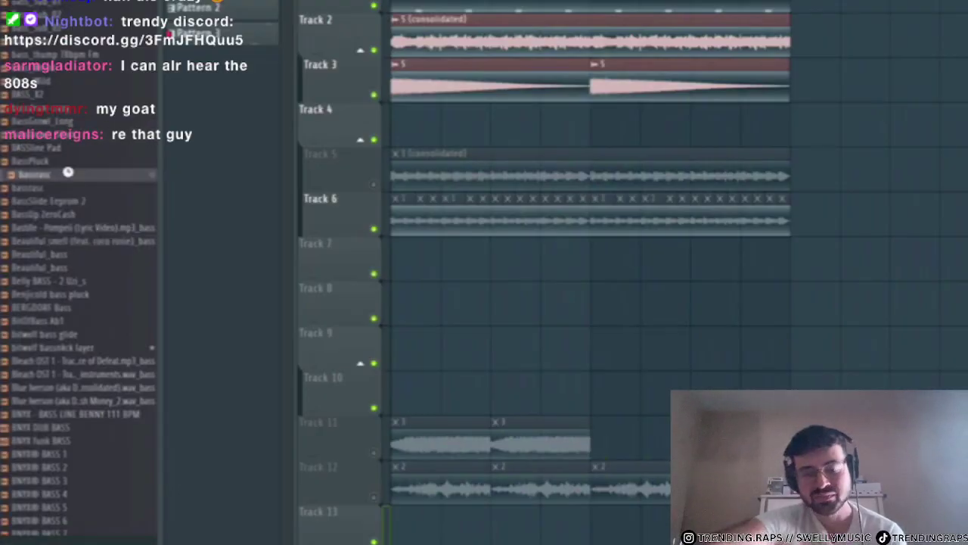
scroll(65, 146, "up", 3)
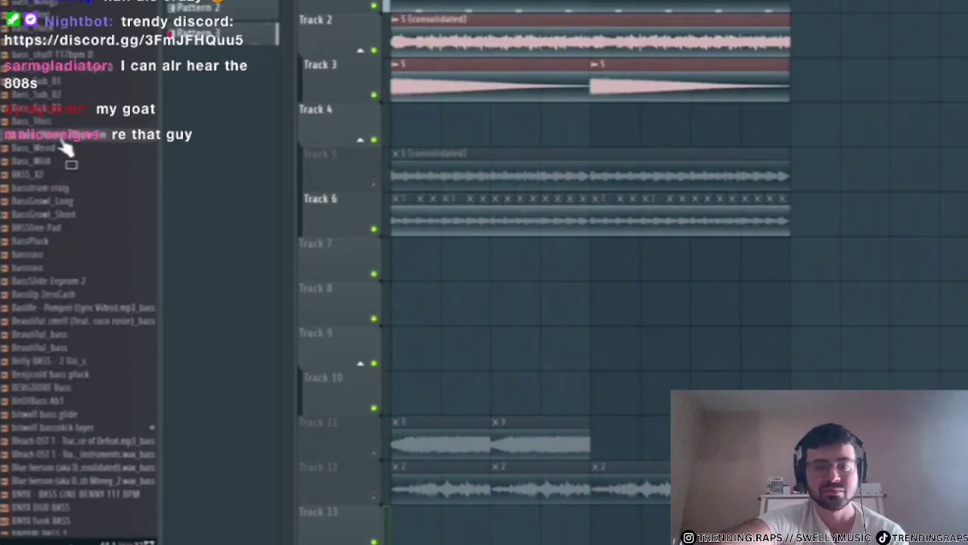
scroll(67, 160, "up", 7)
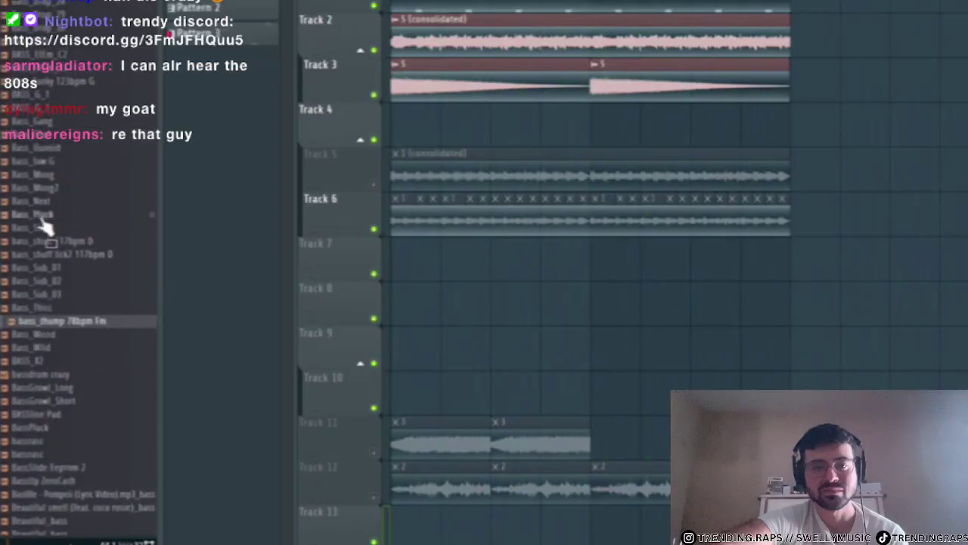
scroll(53, 170, "up", 15)
- Try bass samples from the search results in place of Track 2's clip during playback, and undo the replacement
key("space")
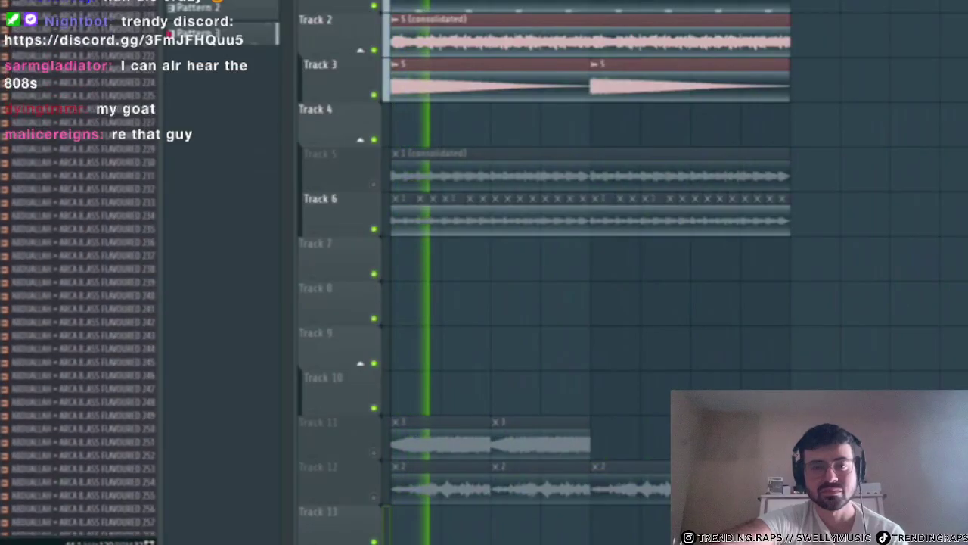
scroll(49, 235, "up", 8)
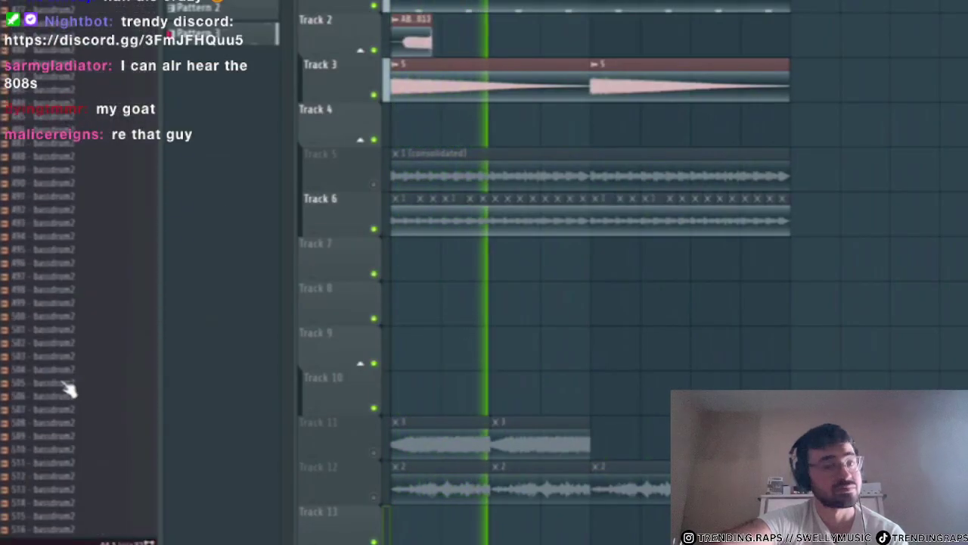
key("space")
scroll(70, 254, "up", 10)
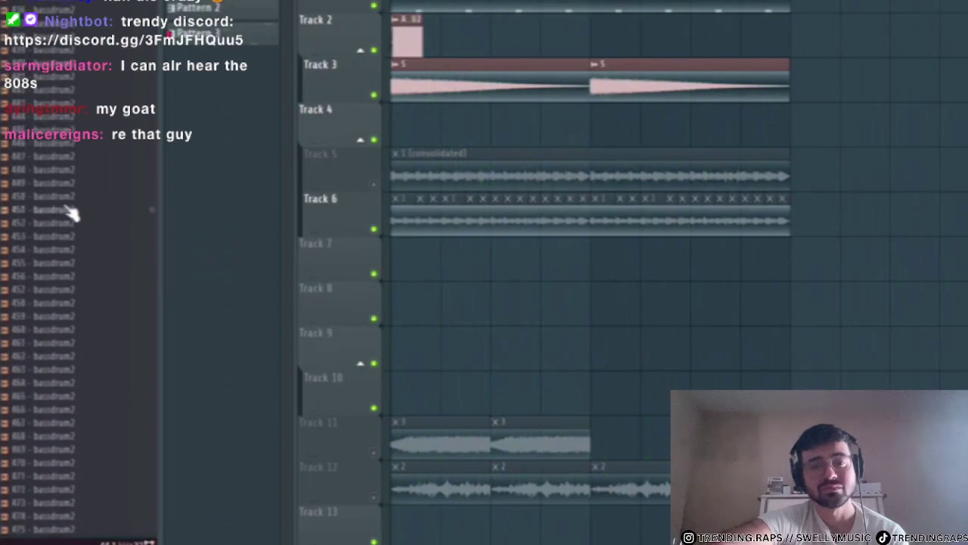
key("space")
key("space")
key("ctrl+z")
- Audition further bass samples among the bassdrum2 and 5String BopBass Pick results
scroll(72, 201, "up", 10)
left_click(72, 198)
key("space")
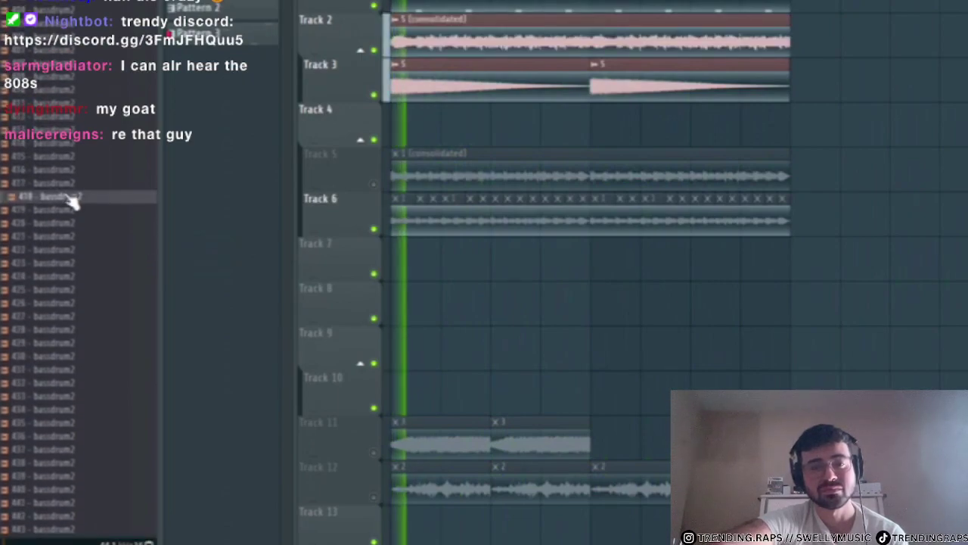
key("space")
scroll(71, 149, "up", 12)
left_click(79, 228)
scroll(77, 233, "up", 5)
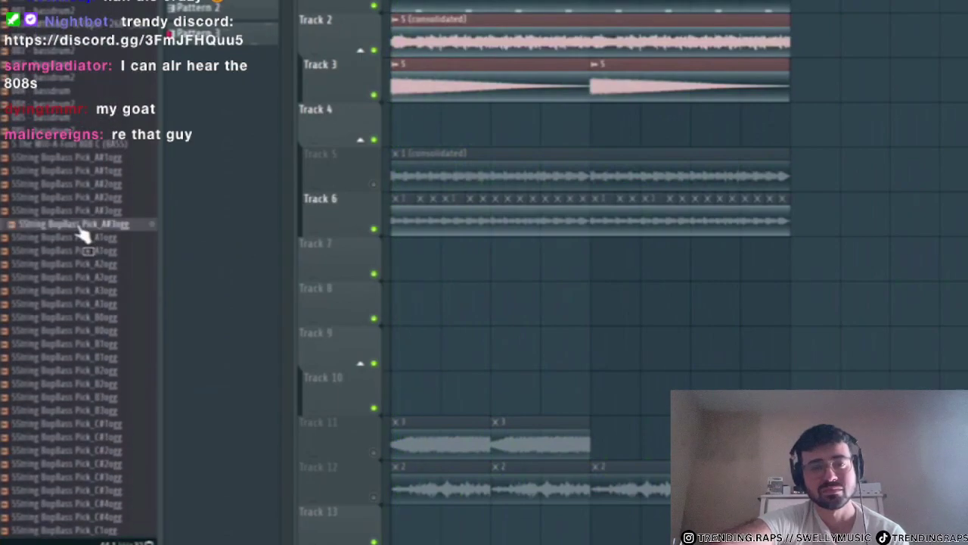
- Leave the bass search and bring the browser's folder list to the contents of Packs
left_click(78, 2)
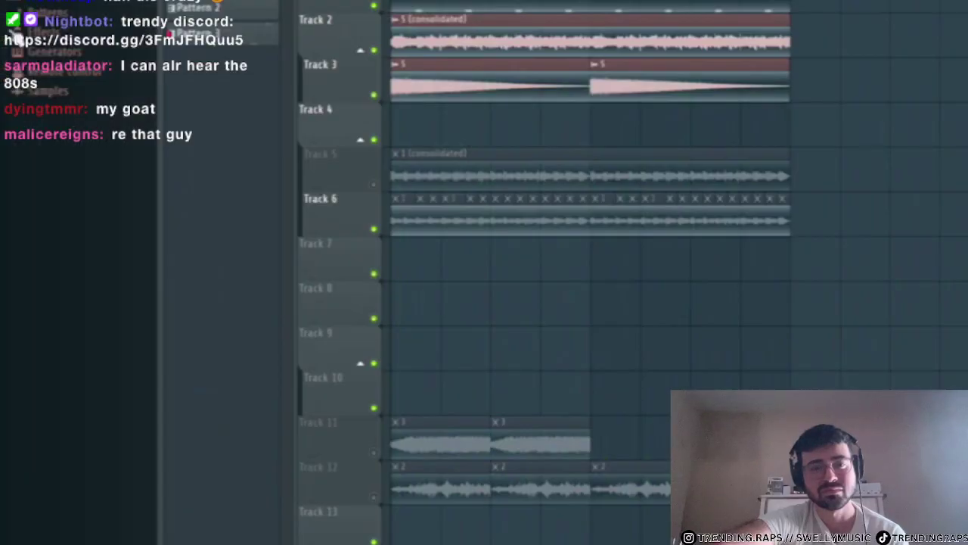
left_click_drag(3, 250, 2, 333)
scroll(36, 390, "down", 15)
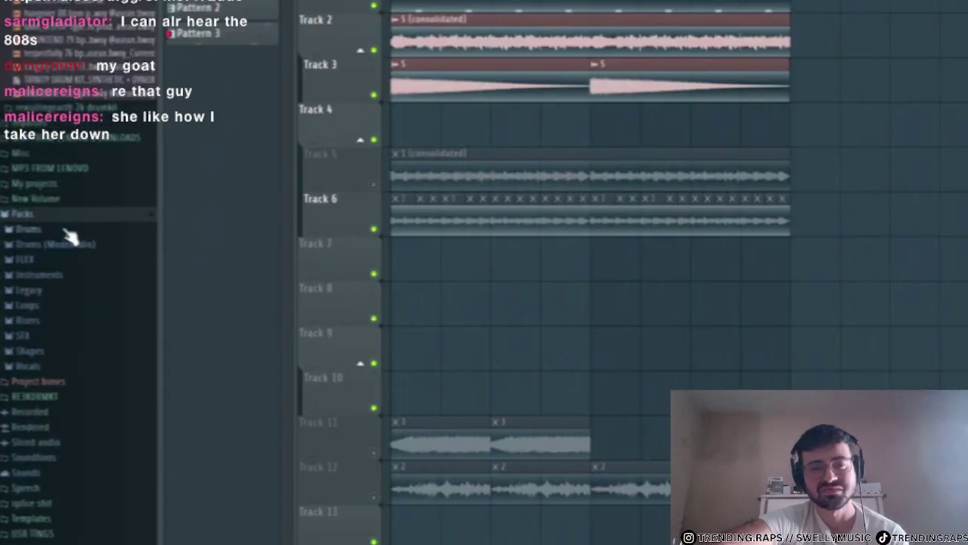
- Solo Track 3 in the playlist and copy the state of mixer insert 7 onto insert 11
double_click(415, 78)
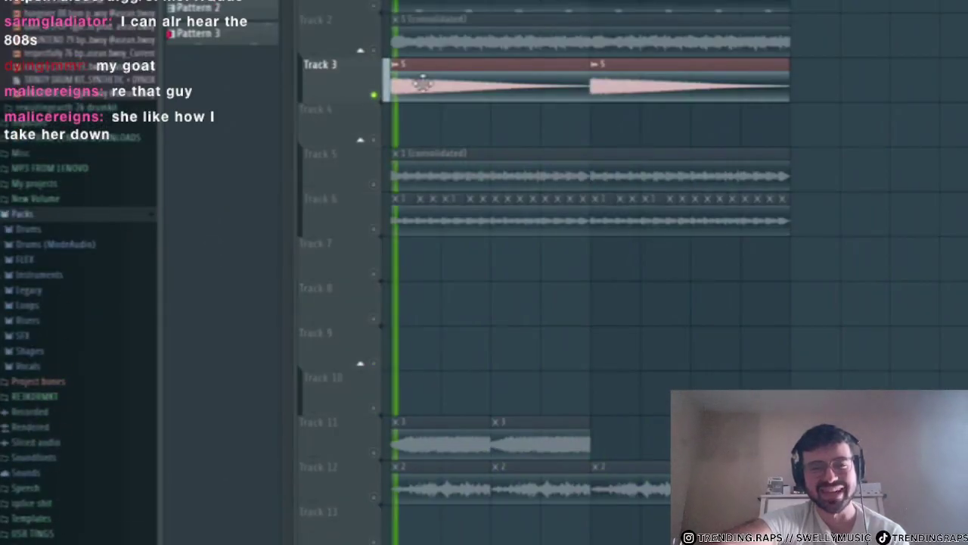
left_click(583, 1)
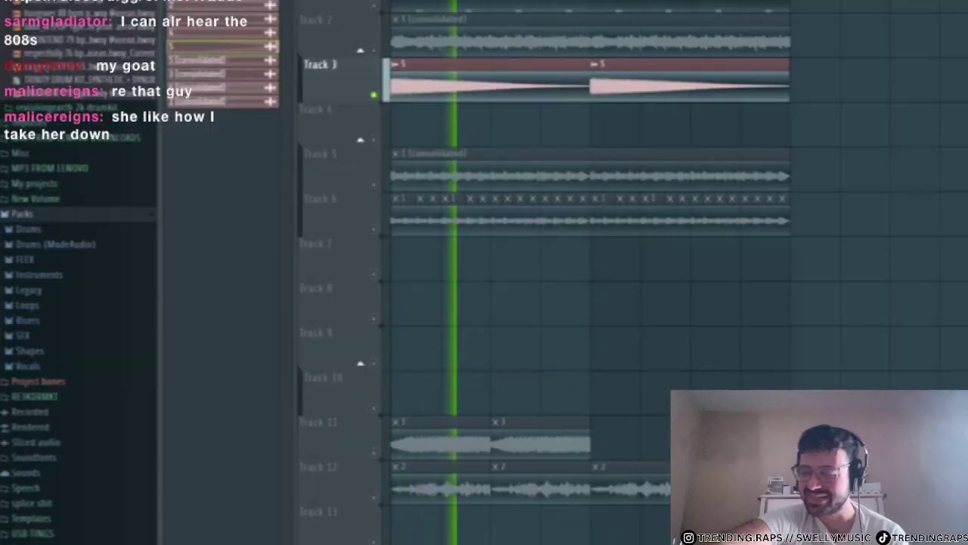
key("F9")
left_click(171, 2)
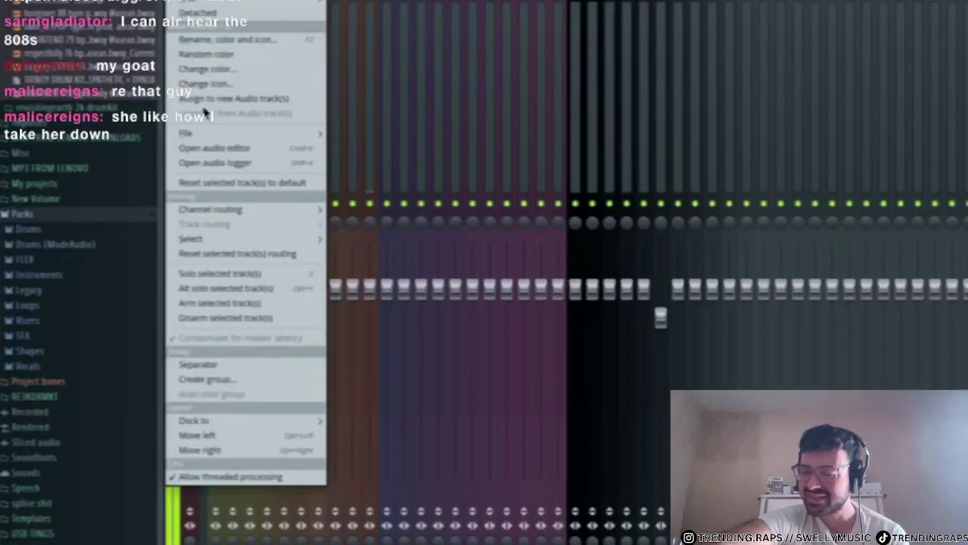
mouse_move(246, 136)
left_click_drag(374, 152, 386, 32)
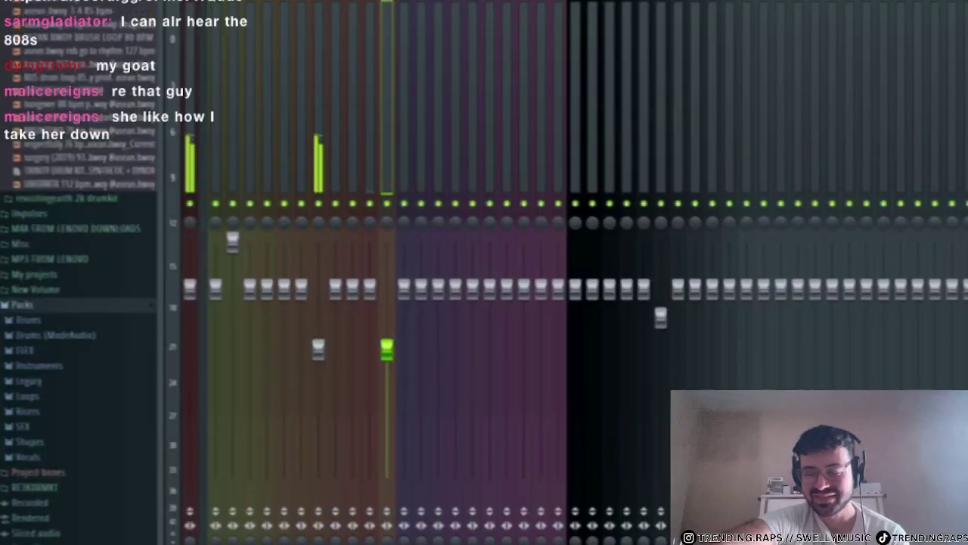
- Show all channels in the channel rack and route audio channel 5 to mixer insert 11
key("F6")
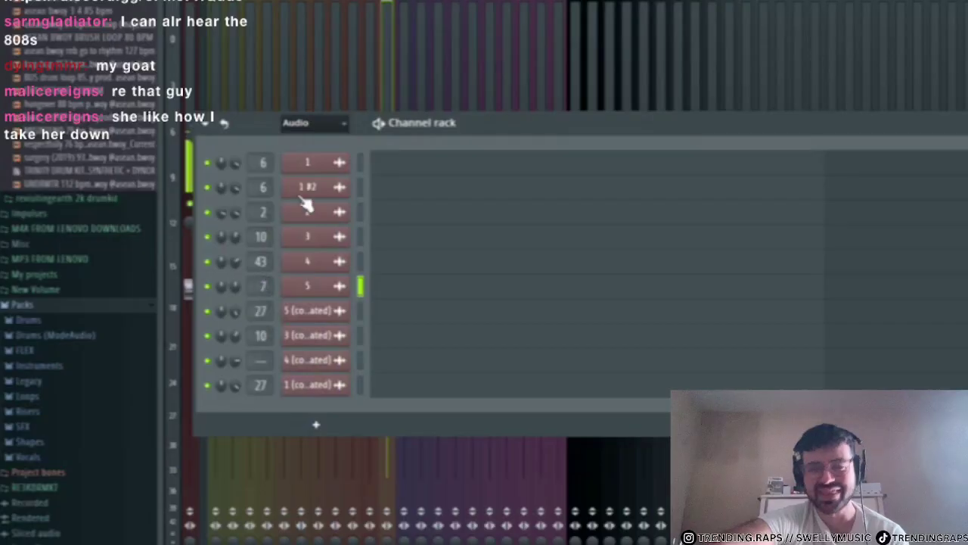
left_click(310, 123)
left_click(307, 137)
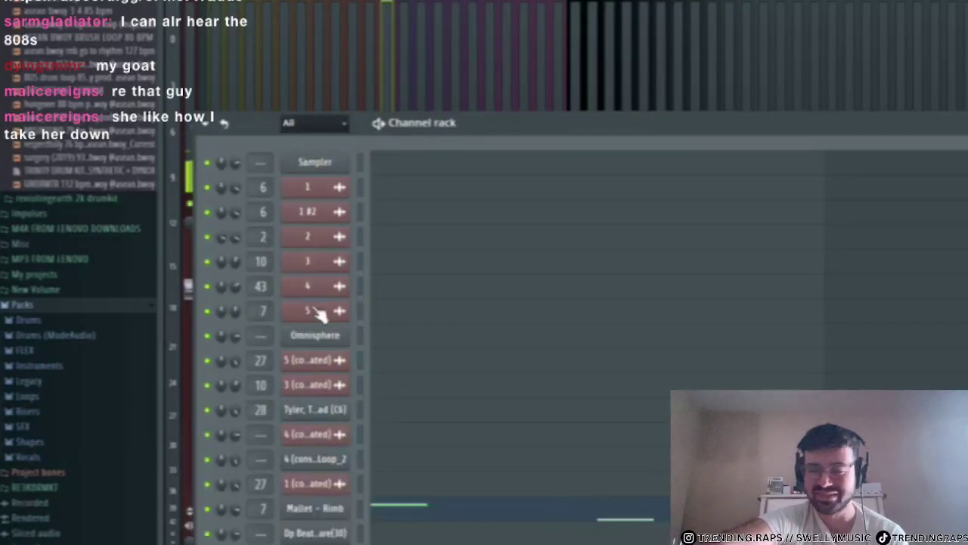
left_click(382, 27)
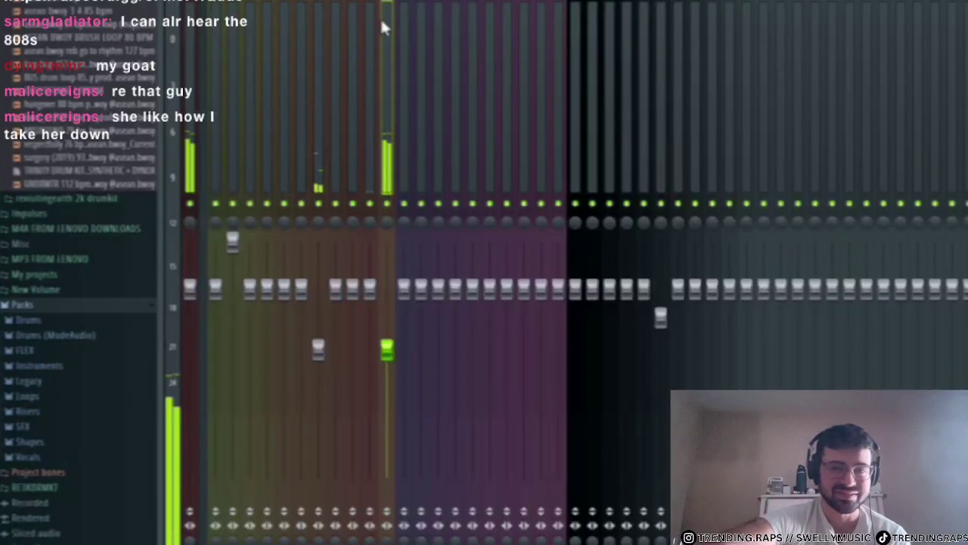
- Solo mixer insert 11, raise its volume fader to just below the default level, and return to the playlist for playback
right_click(387, 202)
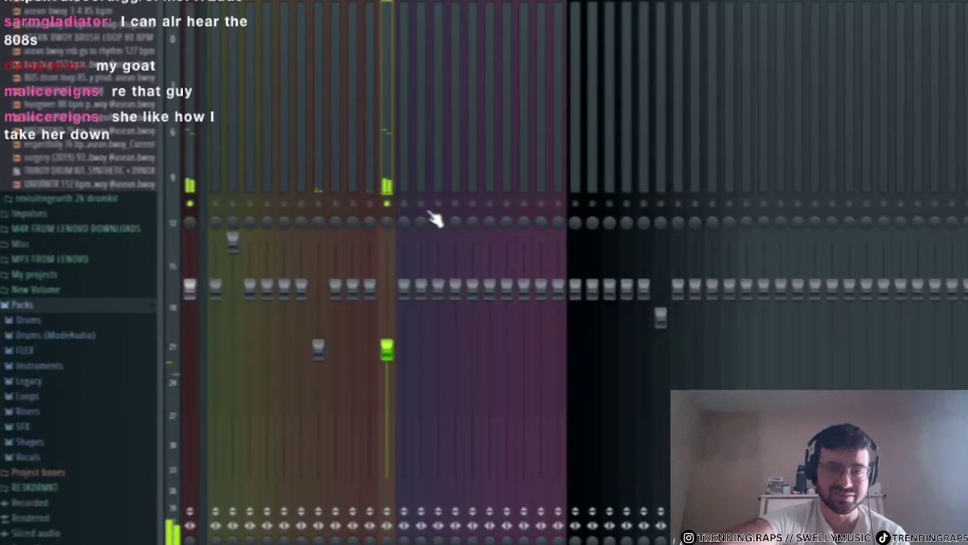
left_click_drag(387, 340, 388, 282)
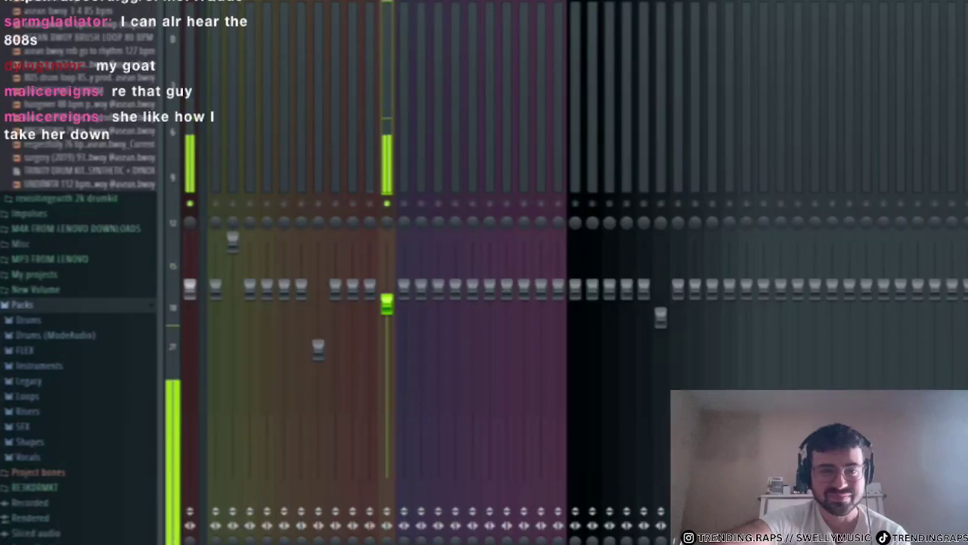
key("F9")
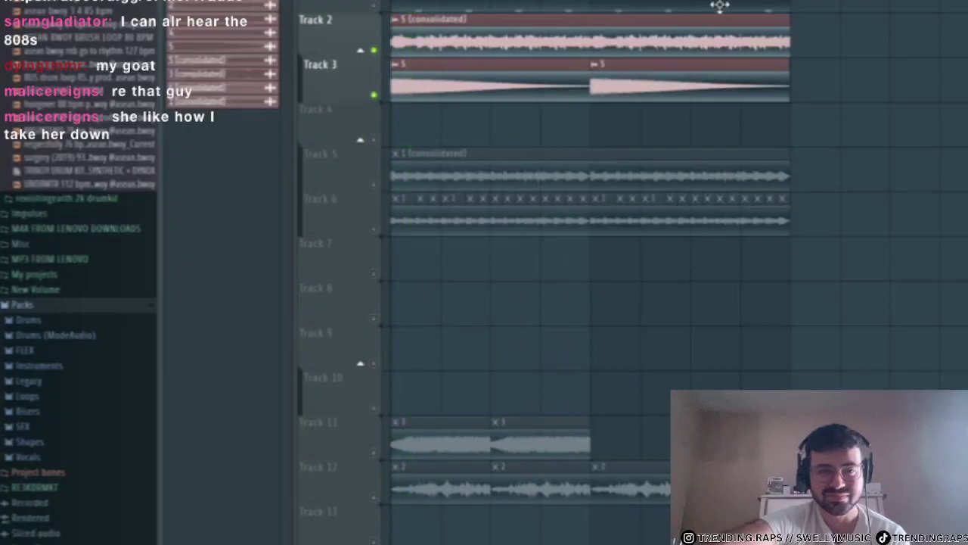
key("F9")
key("F9")
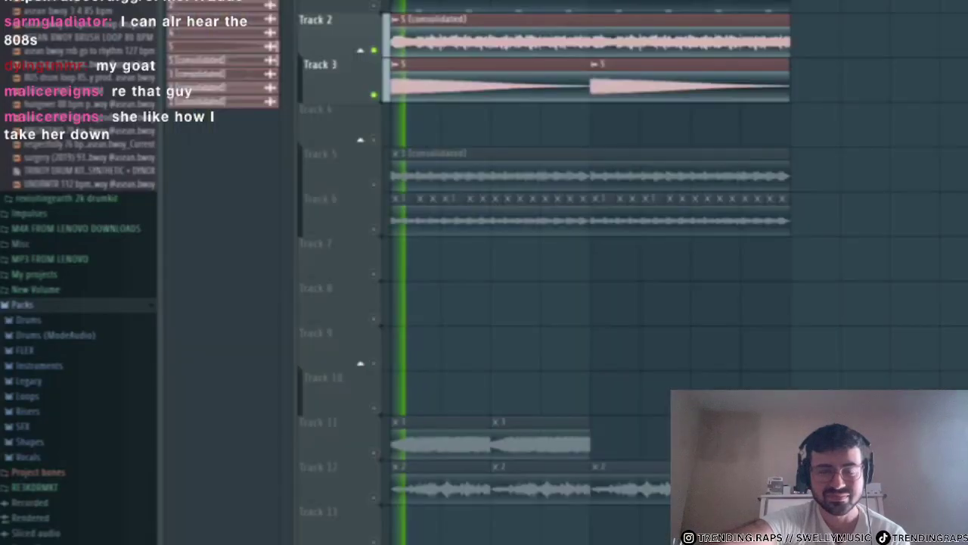
- Inspect the channel settings of clip 5 on Track 3 and open those of 5 (consolidated) on Track 2
double_click(430, 85)
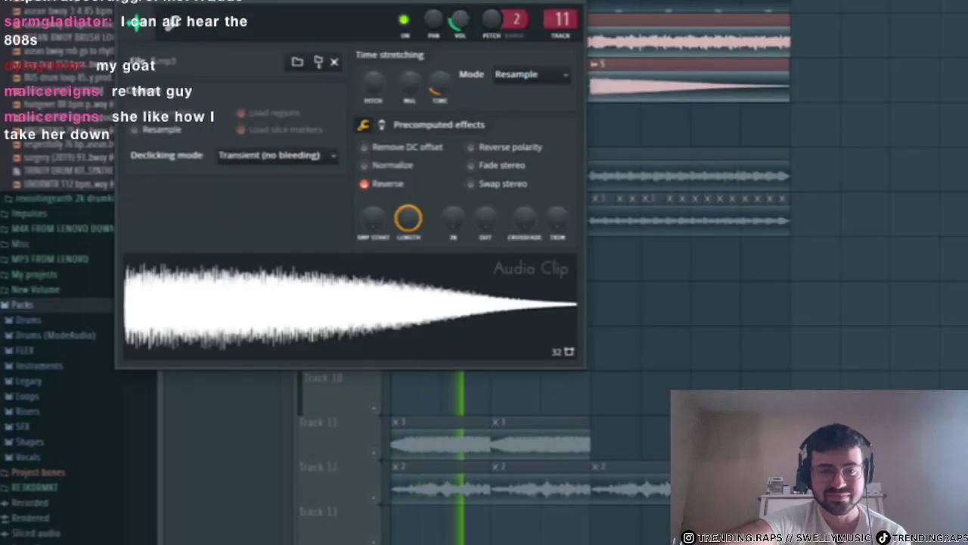
left_click(579, 1)
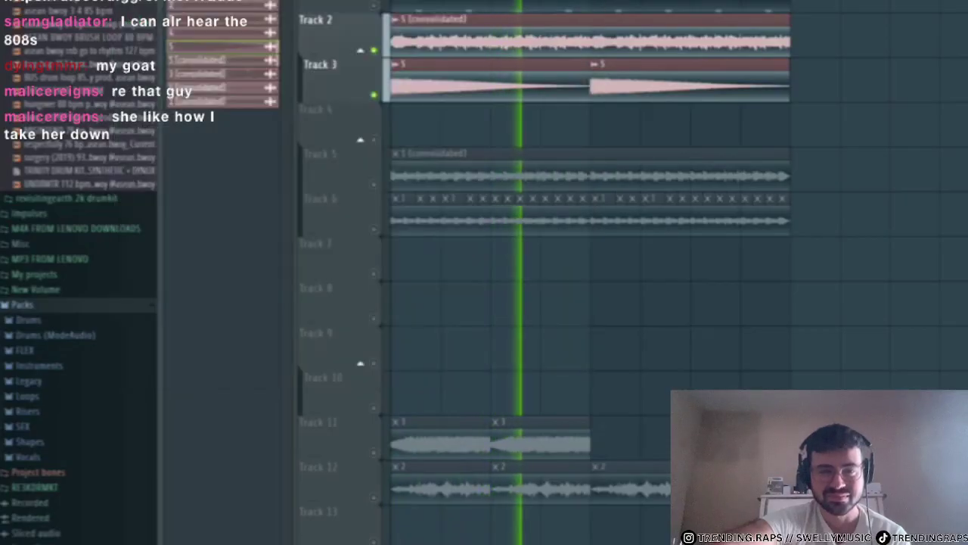
double_click(451, 35)
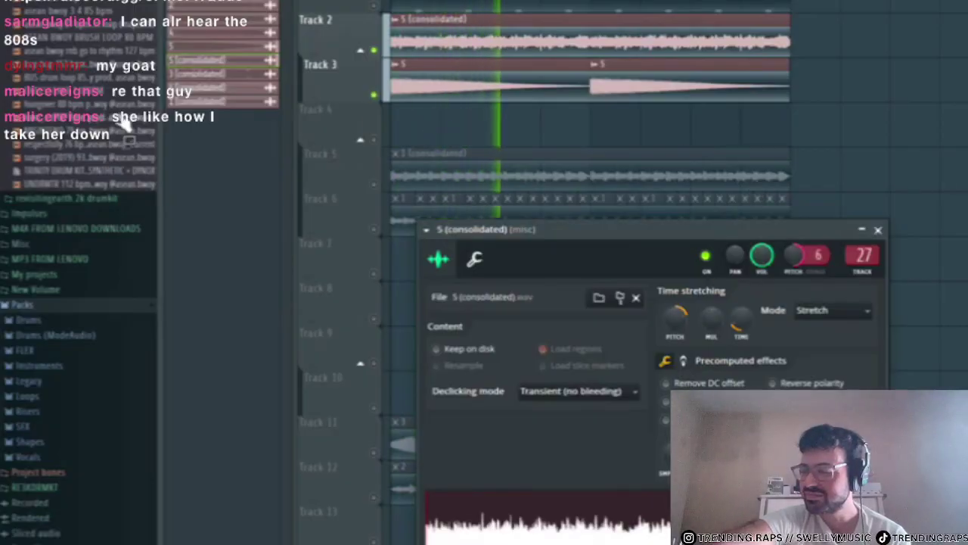
- Find the essential 808s in the sample folders, add the CLASSIC SPINZ 808 as a new channel and close the 5 (consolidated) settings
left_click(38, 1)
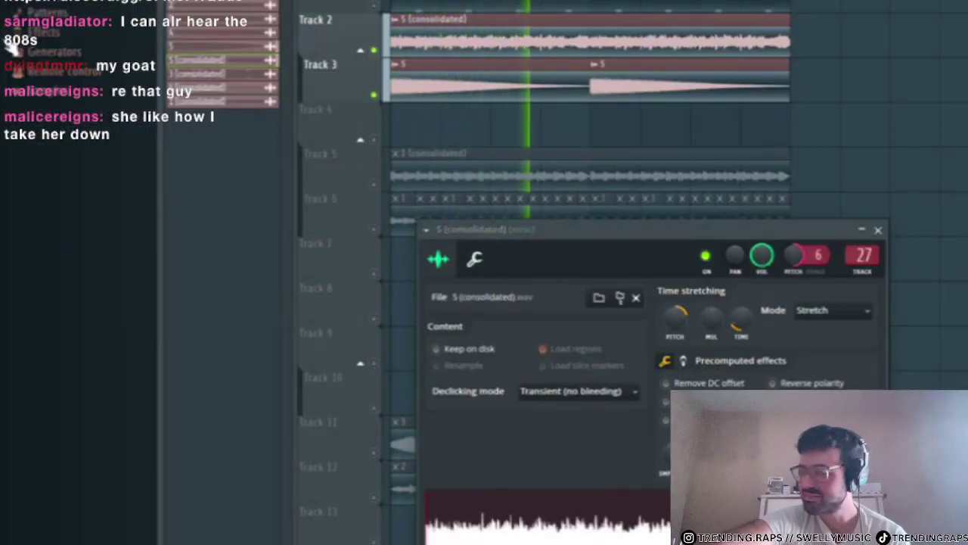
left_click(12, 47)
scroll(35, 52, "down", 15)
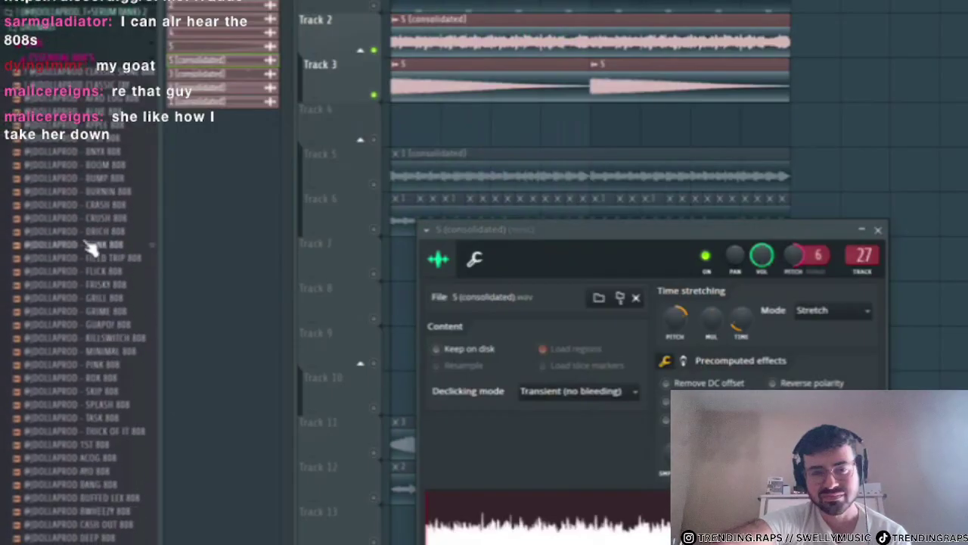
key("F6")
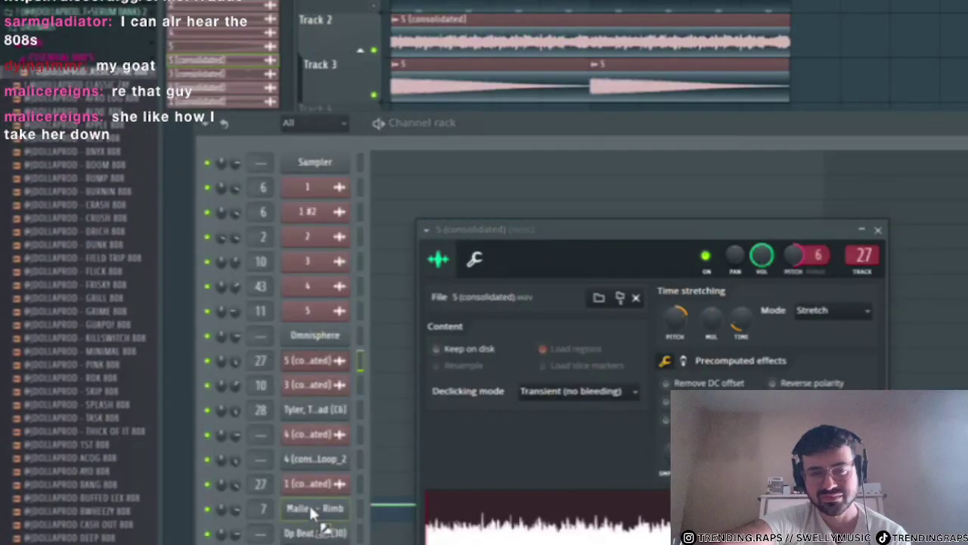
right_click(346, 534)
left_click(852, 210)
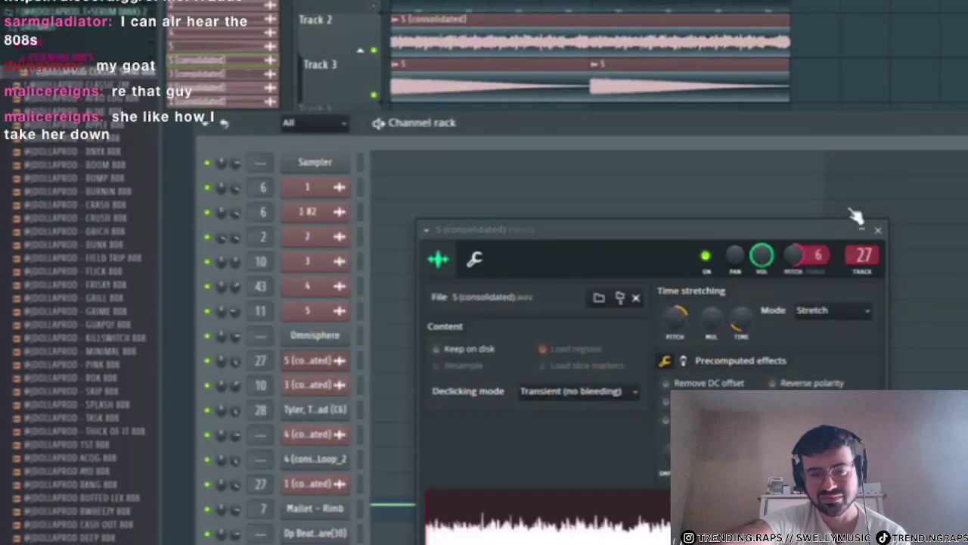
left_click(877, 230)
- Create Pattern 4, open the 808's piano roll and audition several keys with the channel rack out of the way
key("F4")
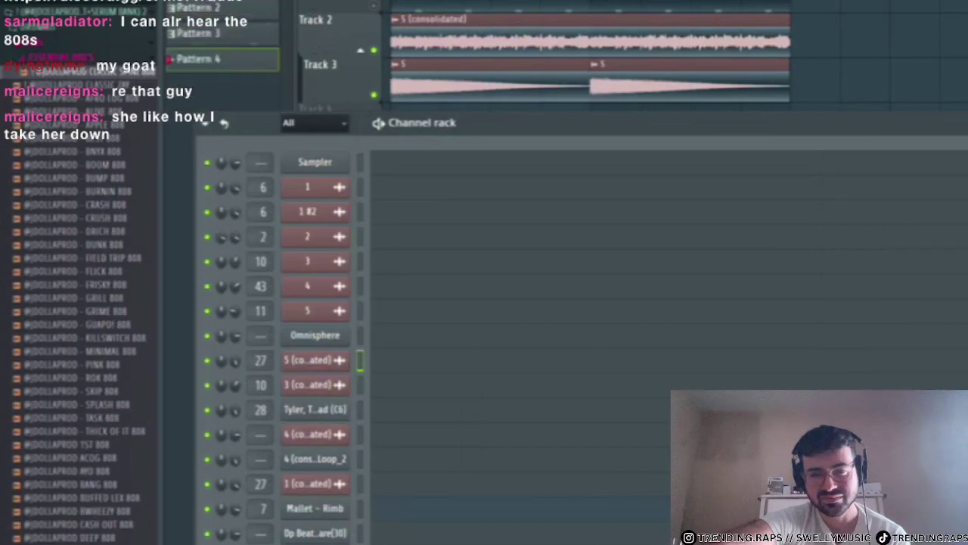
key("F7")
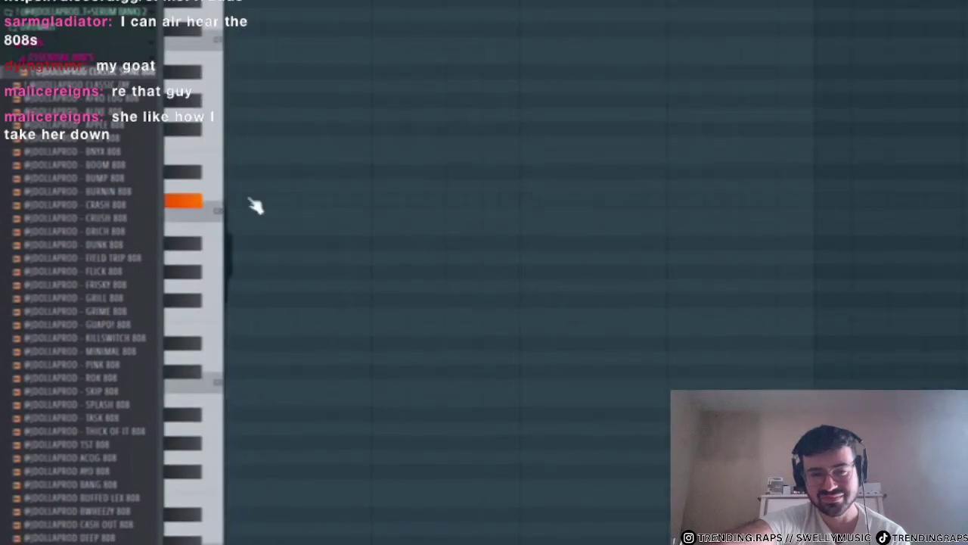
key("F6")
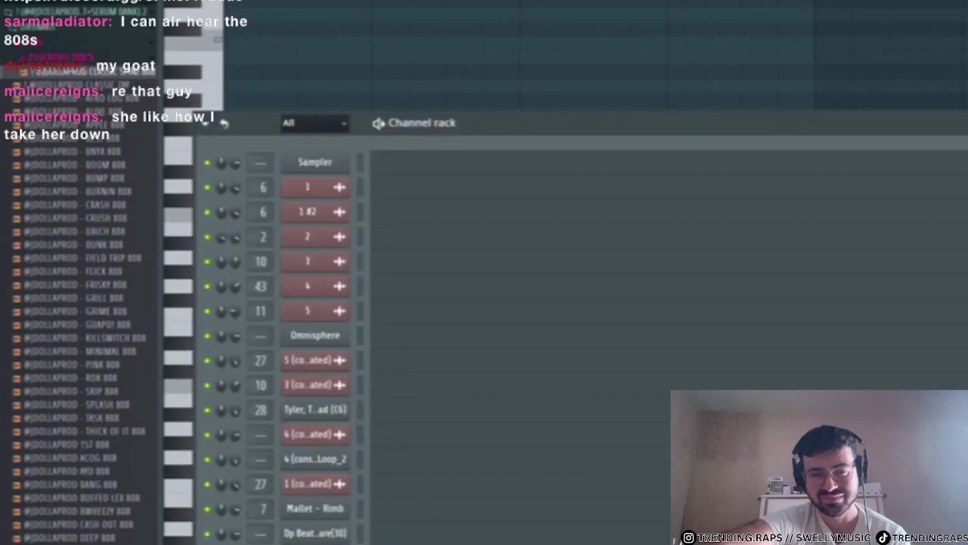
left_click_drag(463, 124, 879, 94)
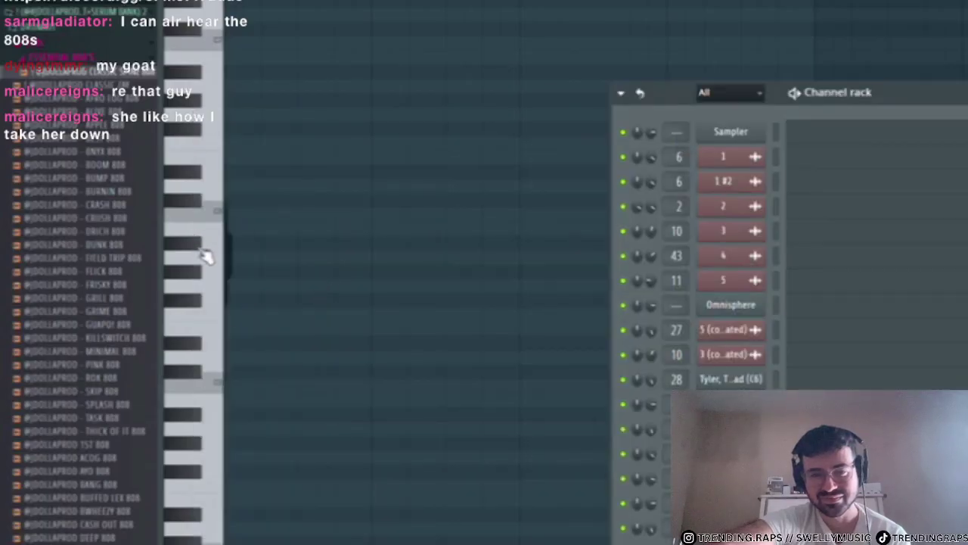
key("F6")
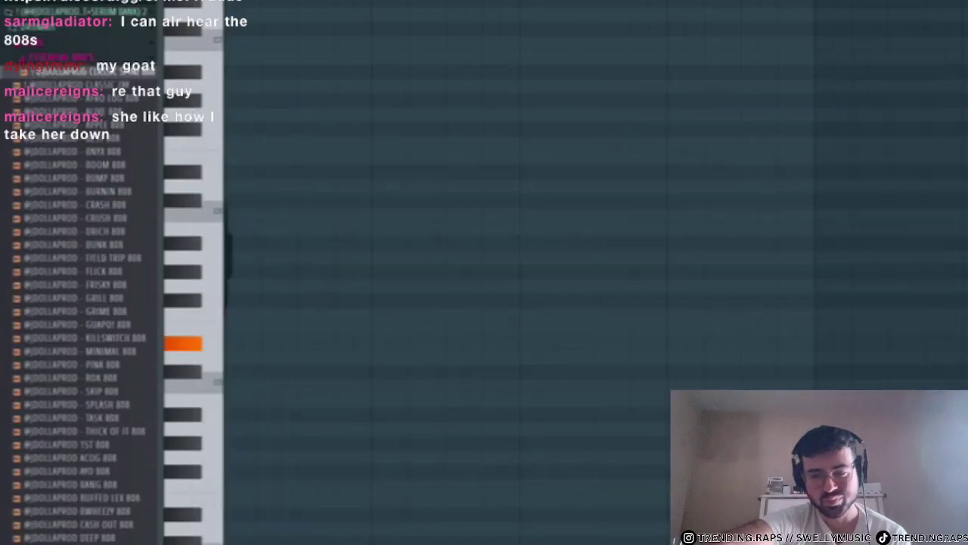
scroll(215, 182, "up", 2)
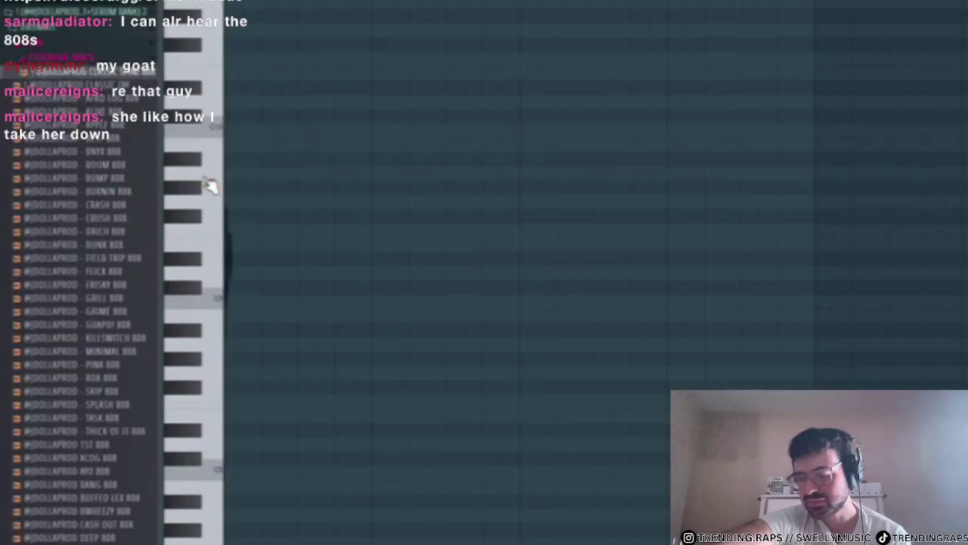
left_click_drag(202, 199, 200, 217)
- Mute Track 3 in the playlist and check the channel settings of 5 (consolidated)
key("F5")
left_click(374, 94)
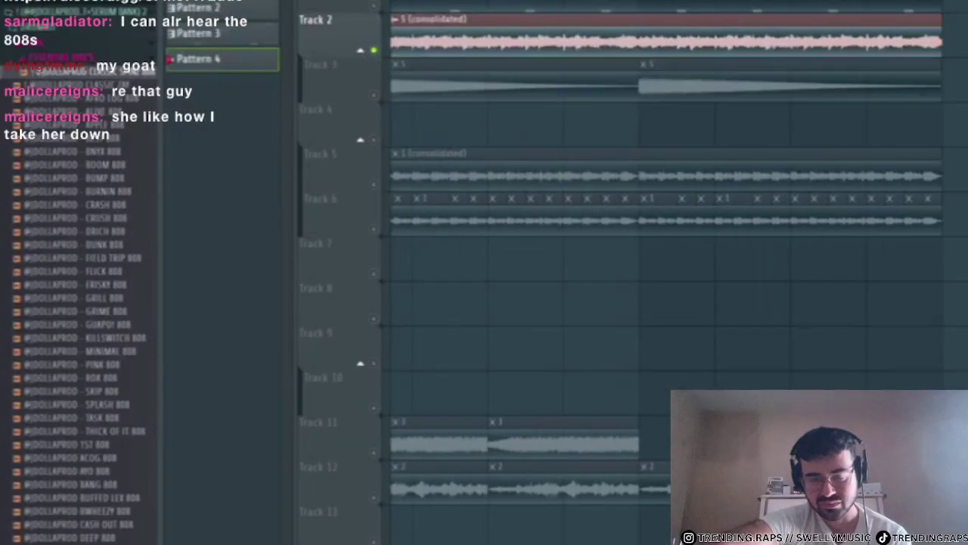
scroll(422, 11, "left", 2)
double_click(421, 18)
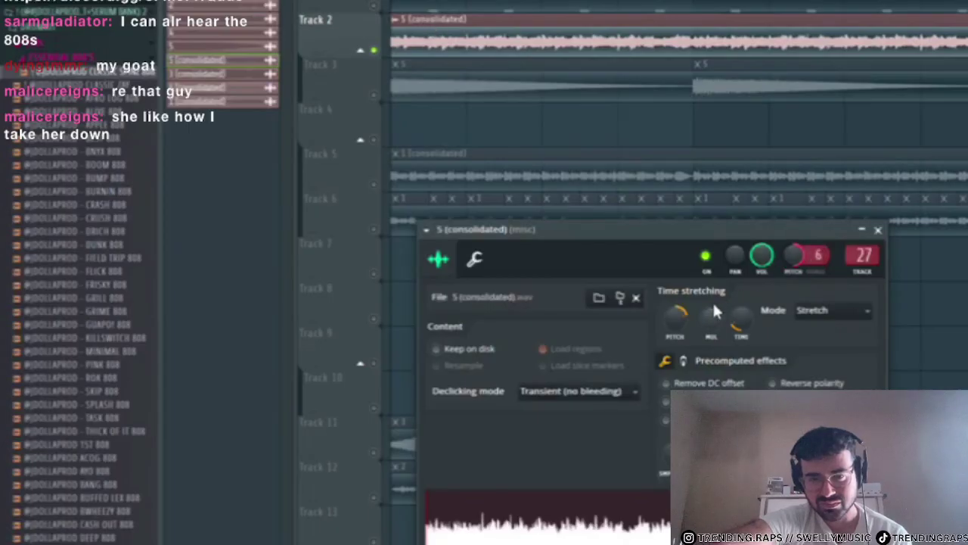
left_click(878, 230)
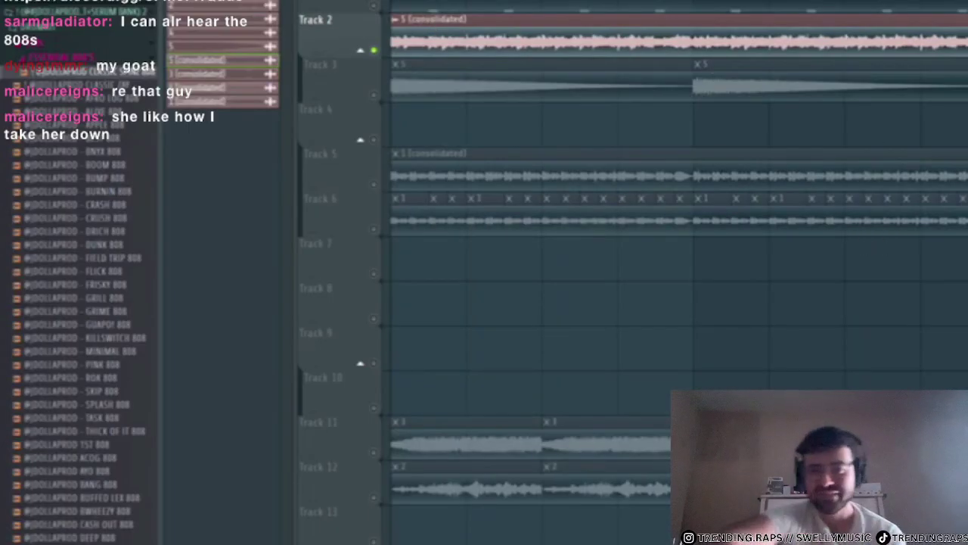
- Add a Pitch Shifter effect to mixer insert 27 with playback running
key("F9")
key("space")
left_click(964, 152)
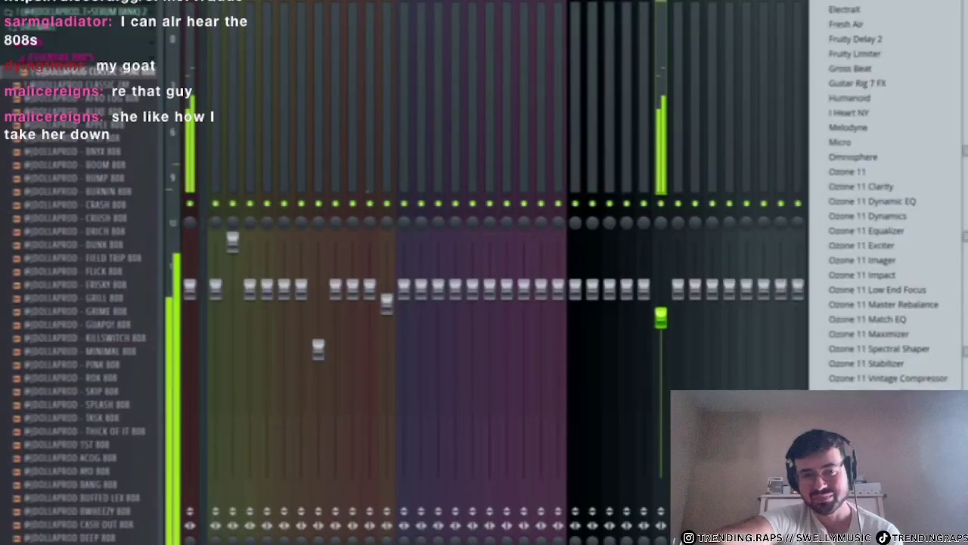
left_click(851, 3)
type("pig")
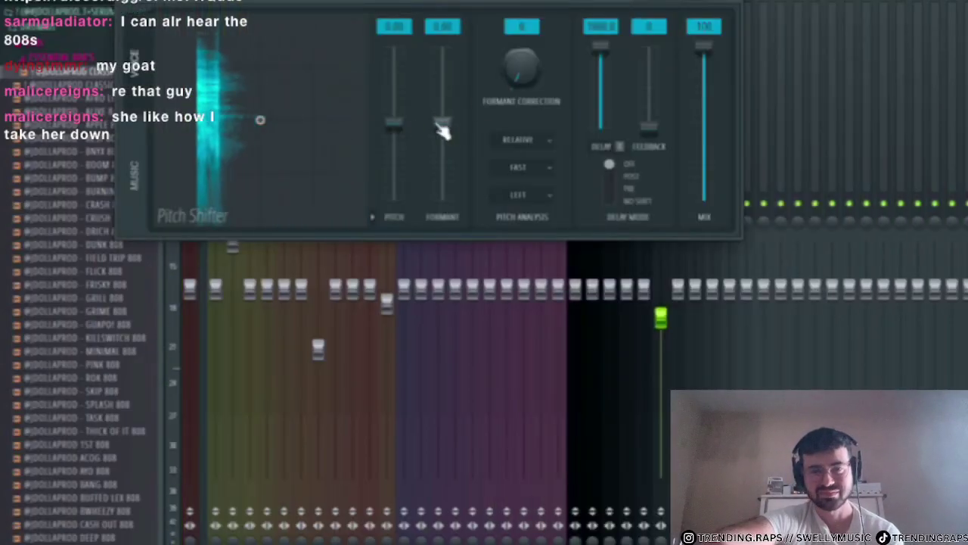
- Try a pitch of +2.00 in the Pitch Shifter, moving its window clear of the screen edge
left_click_drag(394, 122, 394, 123)
key("space")
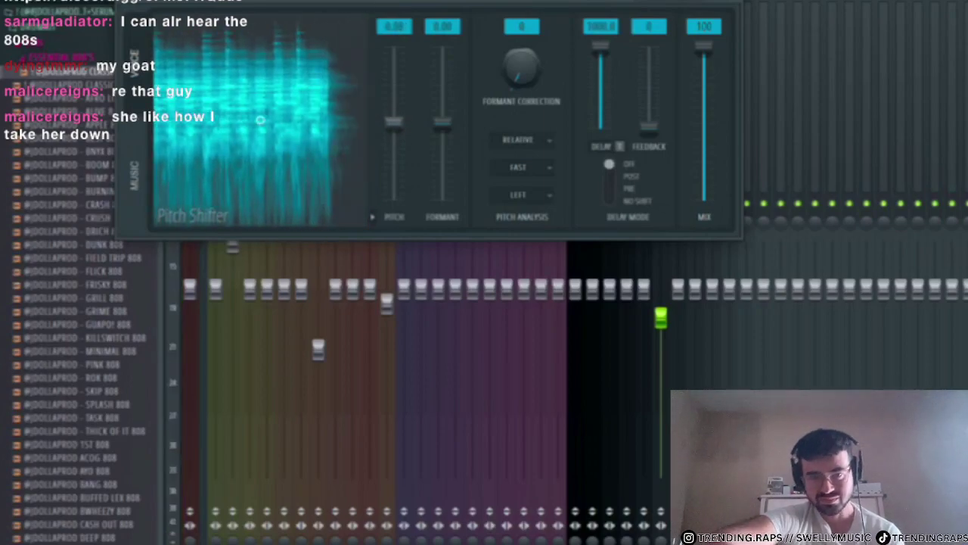
left_click(747, 8)
left_click_drag(457, 16, 745, 93)
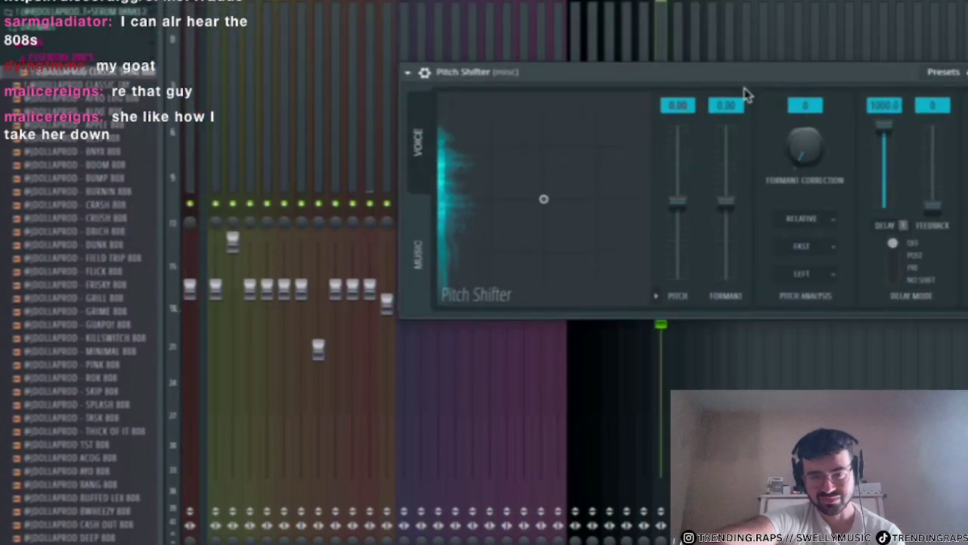
key("space")
left_click_drag(678, 195, 677, 201)
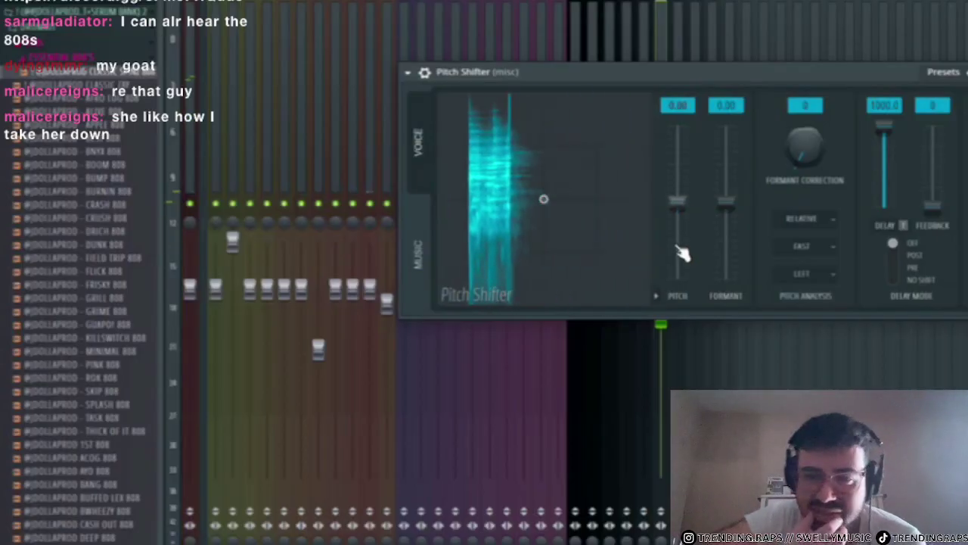
left_click(657, 297)
left_click(656, 297)
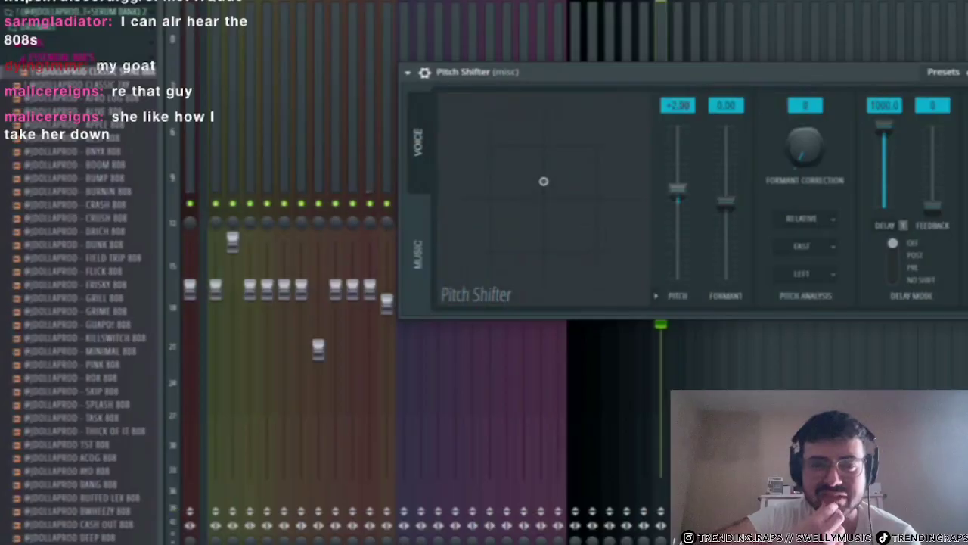
- Listen to the shifted melody, set the Pitch Shifter's pitch to +1.00 and close the effect
key("space")
left_click_drag(683, 76, 690, 251)
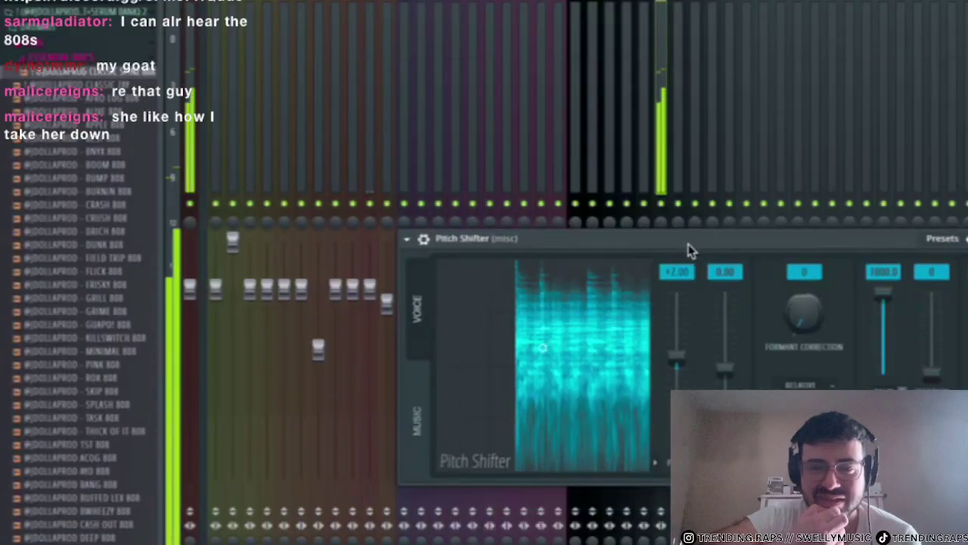
key("space")
left_click_drag(682, 351, 683, 358)
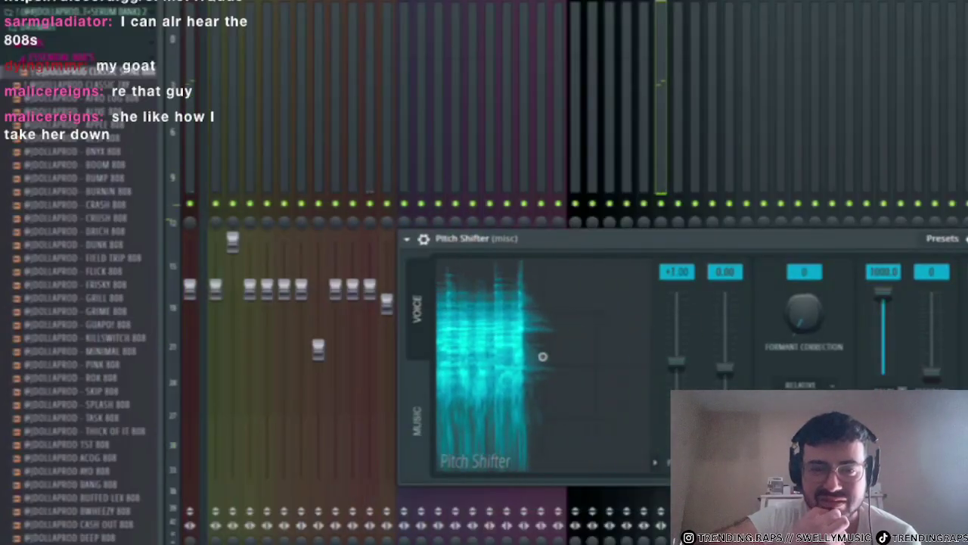
key("Escape")
- Open the 5 (consolidated) channel from the channel rack, listen to it in the playlist and close its settings
key("F6")
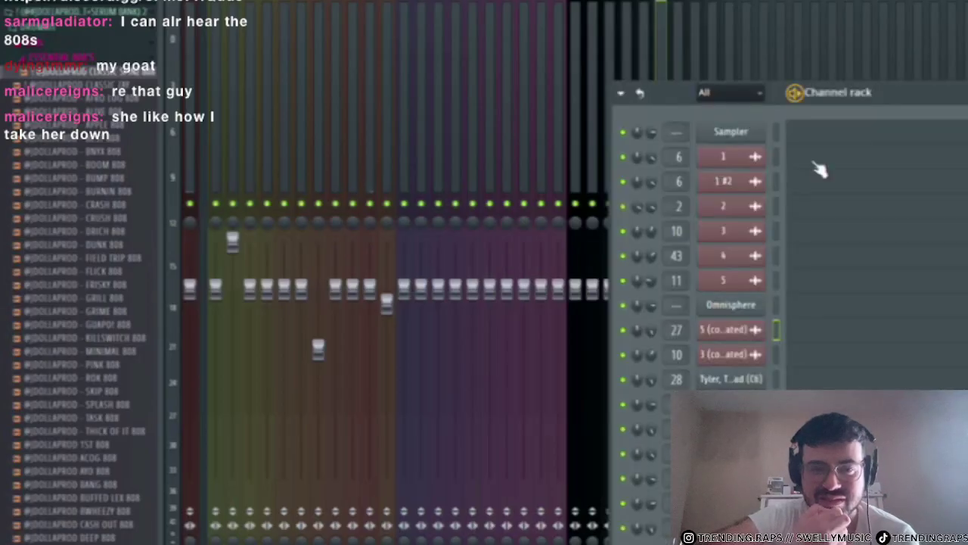
left_click_drag(859, 92, 647, 50)
left_click(518, 286)
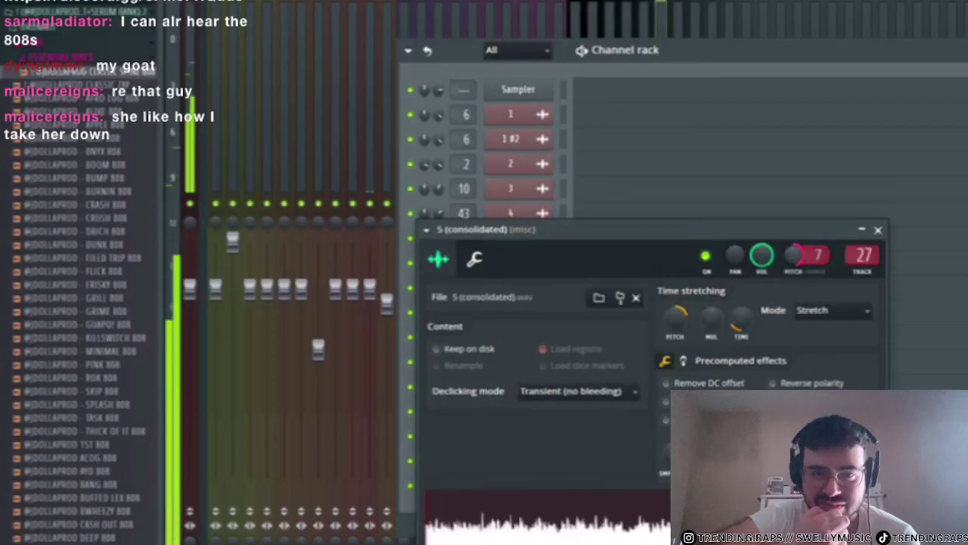
key("F5")
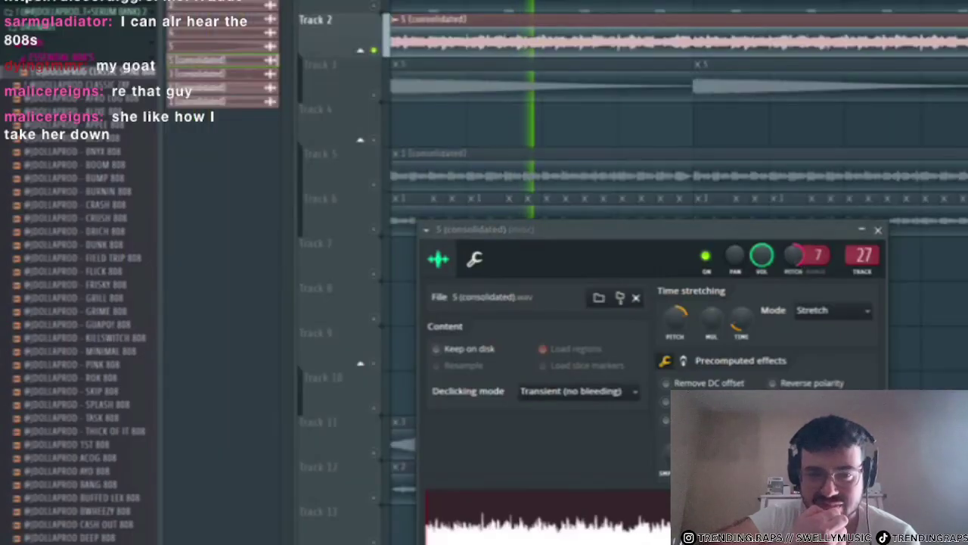
left_click(878, 229)
key("space")
- Return to Pattern 4 and audition 808 keys across the octaves in its piano roll
key("F4")
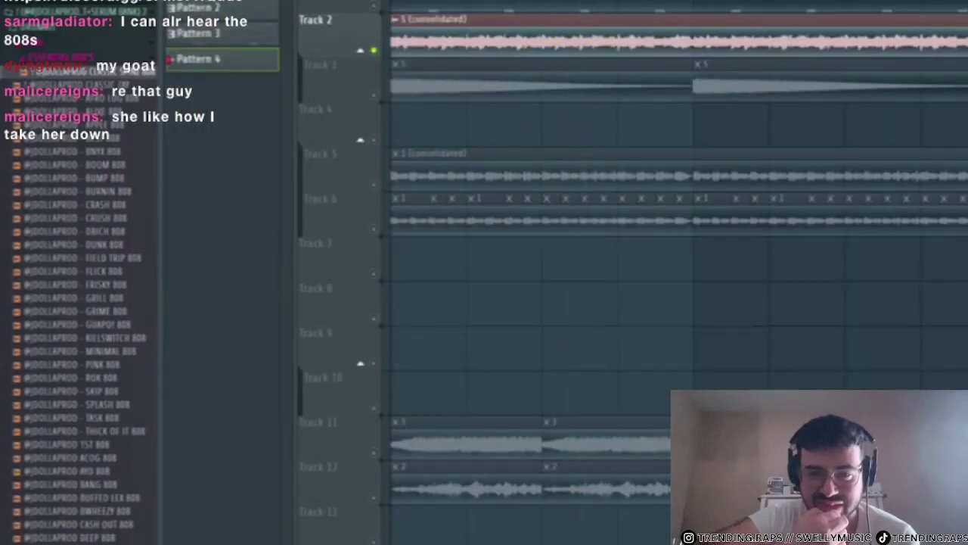
key("F6")
key("F7")
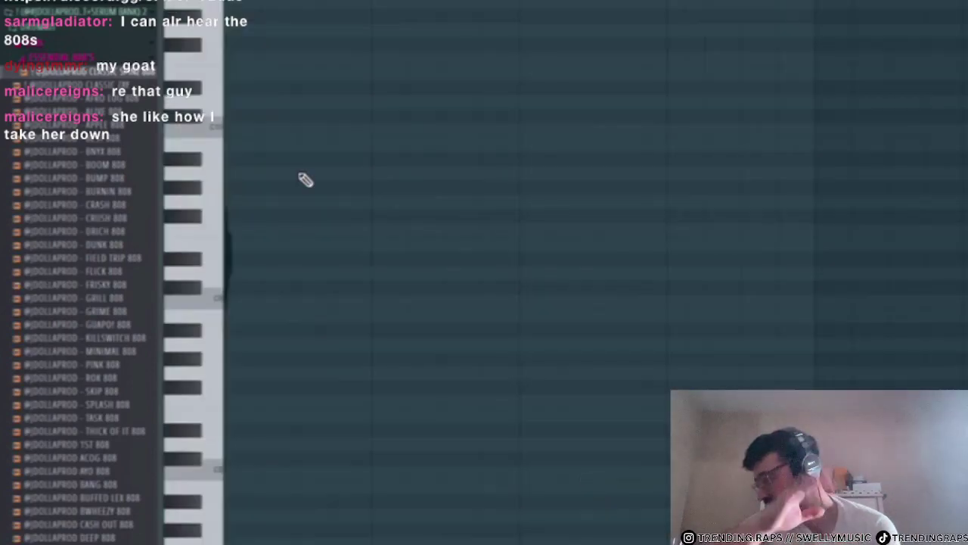
left_click(193, 244)
scroll(231, 277, "down", 3)
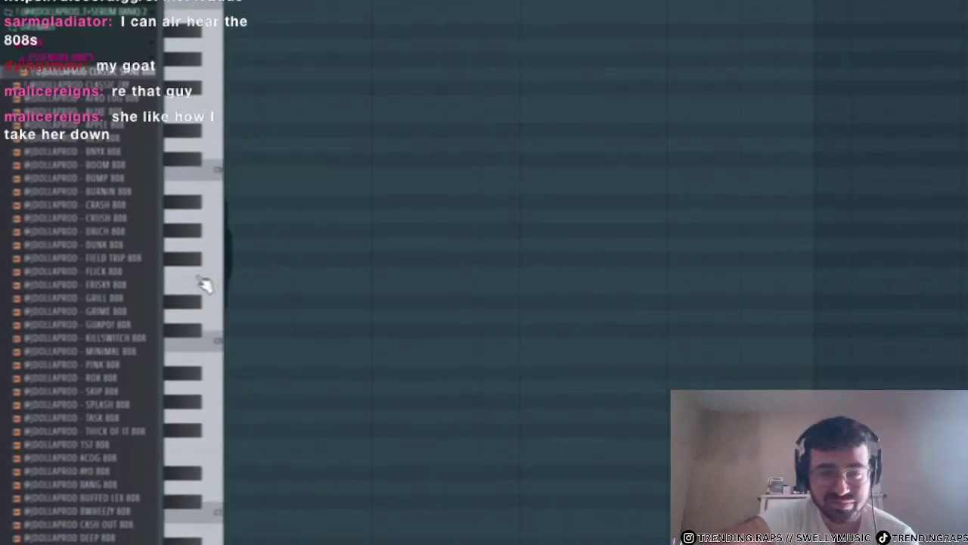
left_click(198, 315)
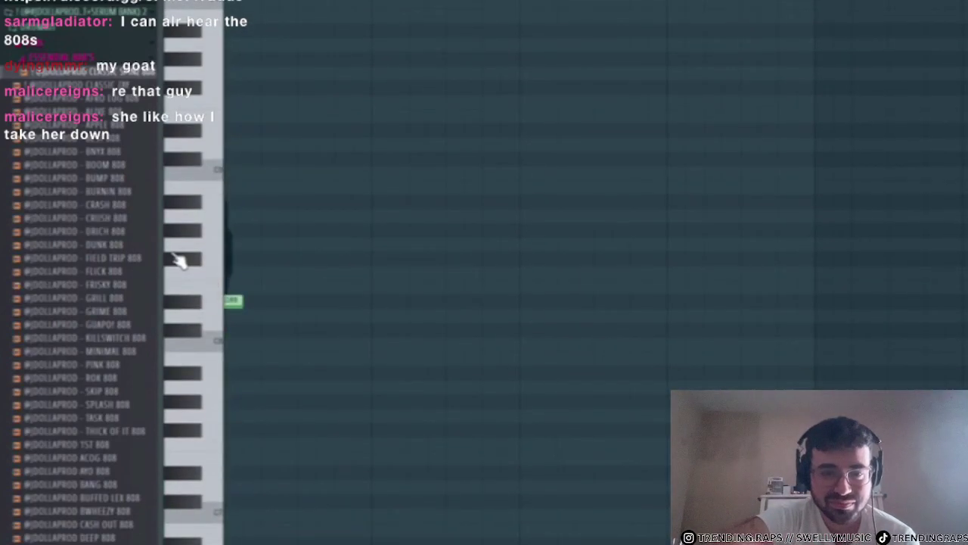
scroll(196, 323, "down", 2)
left_click_drag(198, 346, 191, 393)
left_click(200, 335)
- Recheck the pitch setting of 5 (consolidated) from the playlist and go back to the 808's piano roll
key("F5")
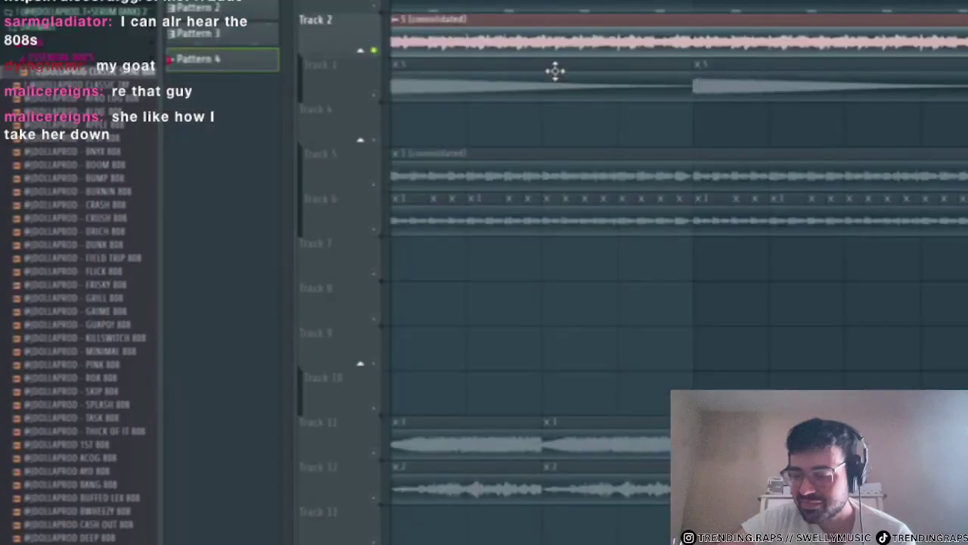
double_click(450, 21)
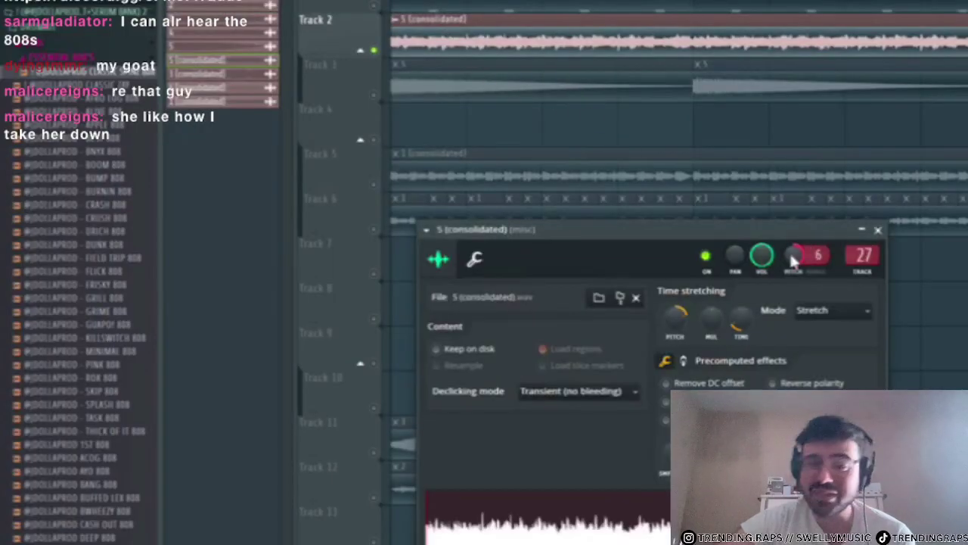
left_click(877, 230)
key("F6")
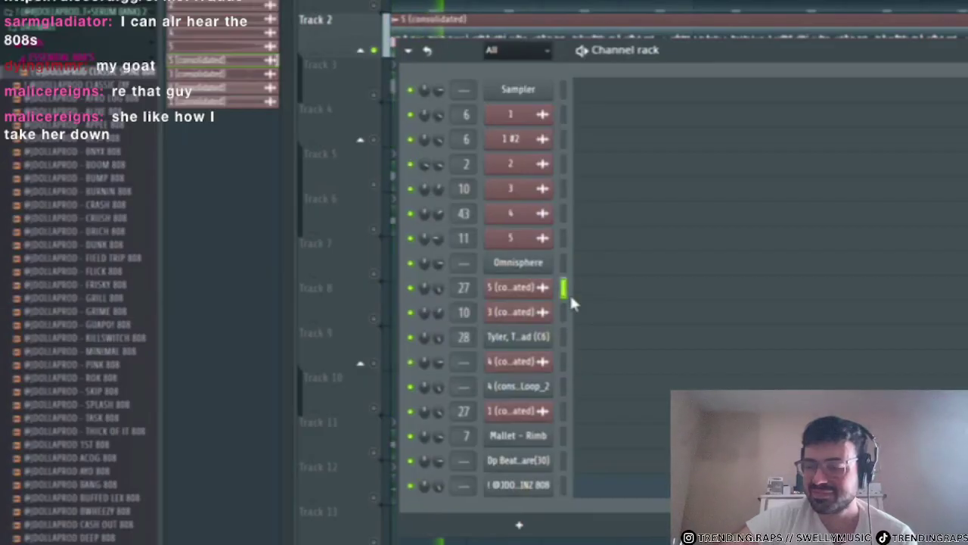
key("F7")
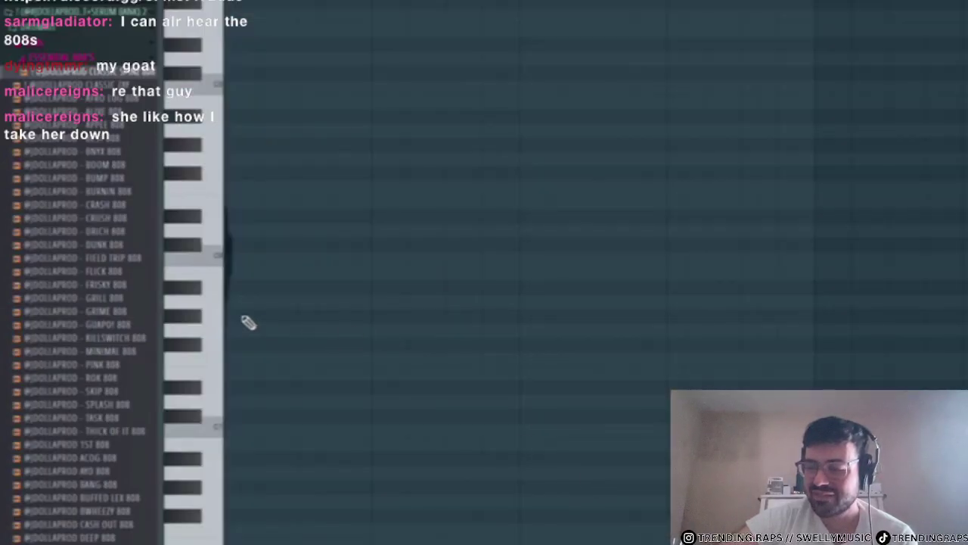
- Audition 808 keys in the piano roll around the C, E and G# rows to find the starting notes
scroll(206, 316, "down", 2)
left_click(209, 337)
left_click(199, 358)
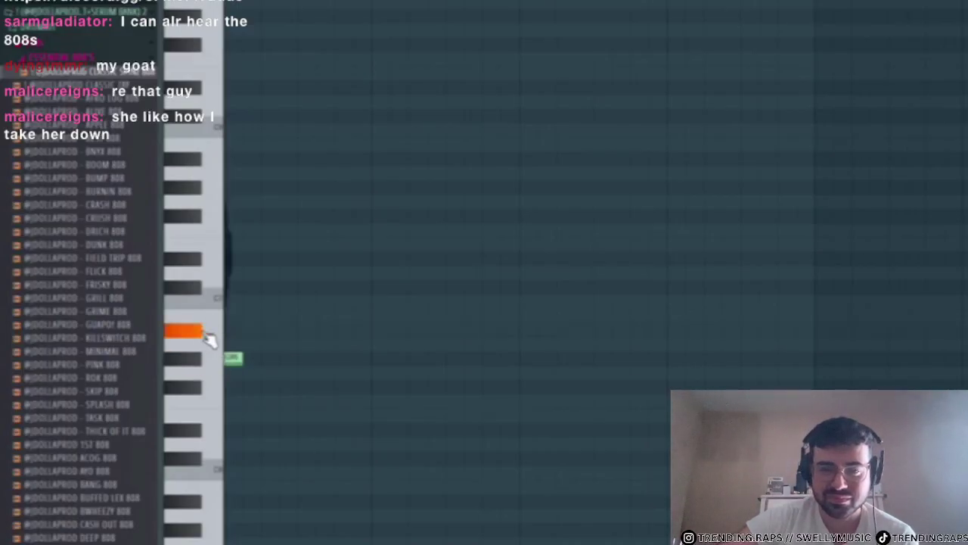
left_click(208, 304)
left_click(214, 318)
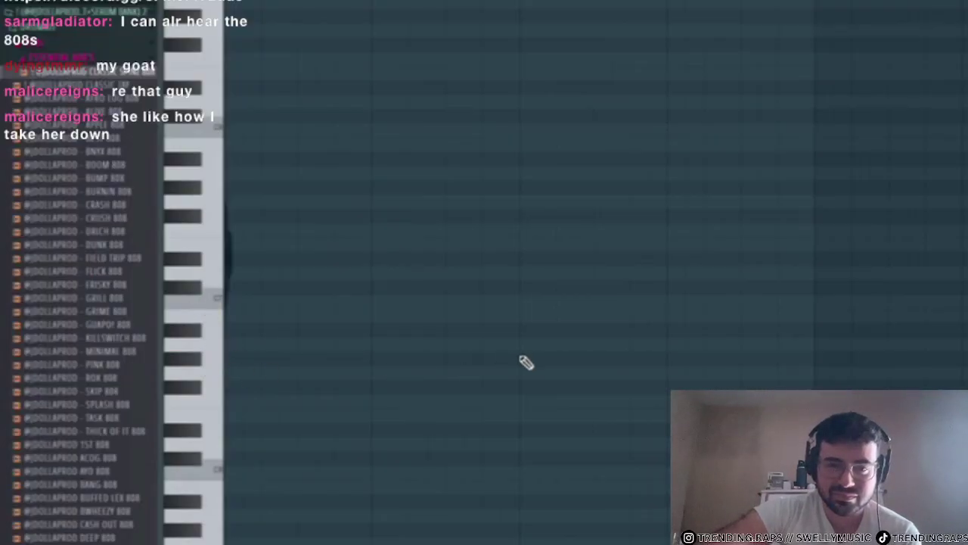
- Write the 808 line as E, F# and four G# notes, join them legato and extend the last one to the phrase's end
left_click(229, 416)
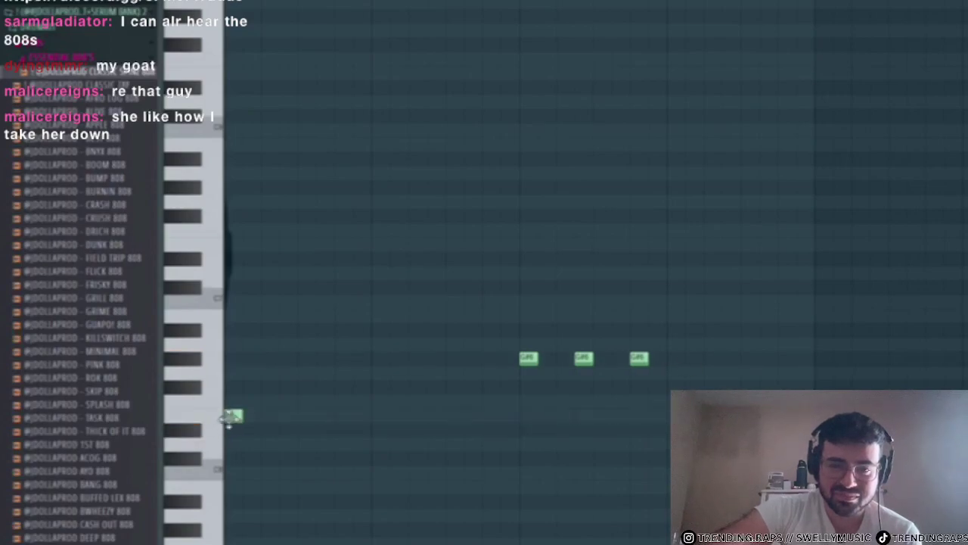
mouse_move(333, 389)
left_mouse_down()
mouse_move(373, 392)
mouse_move(337, 388)
left_mouse_up()
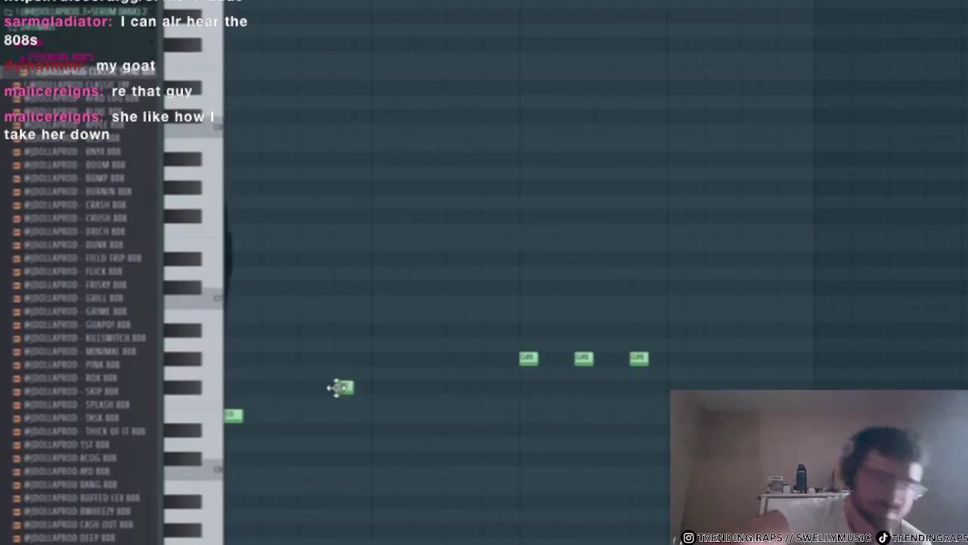
key("ctrl+l")
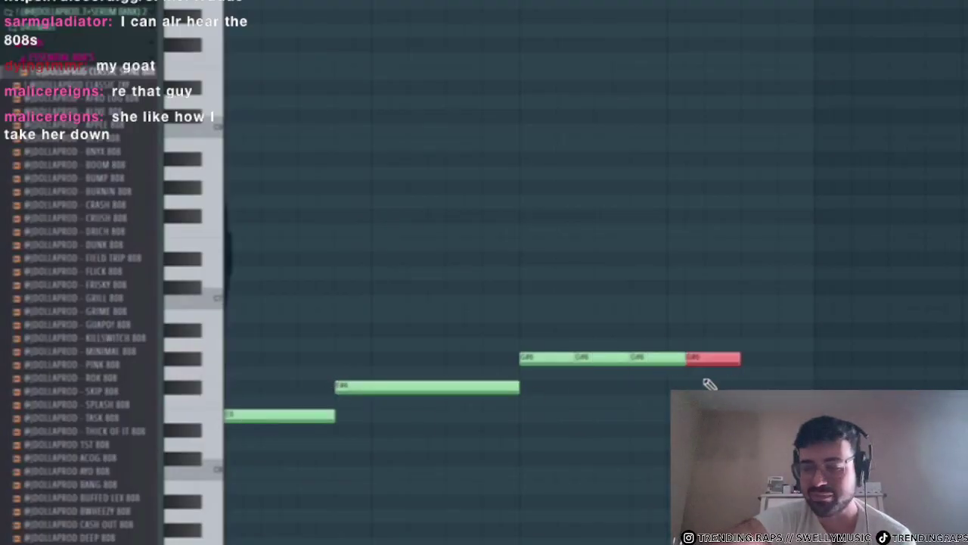
left_click_drag(756, 367, 810, 386)
- Unmute Track 4, place Pattern 4 at its start in the playlist and play the arrangement
key("F7")
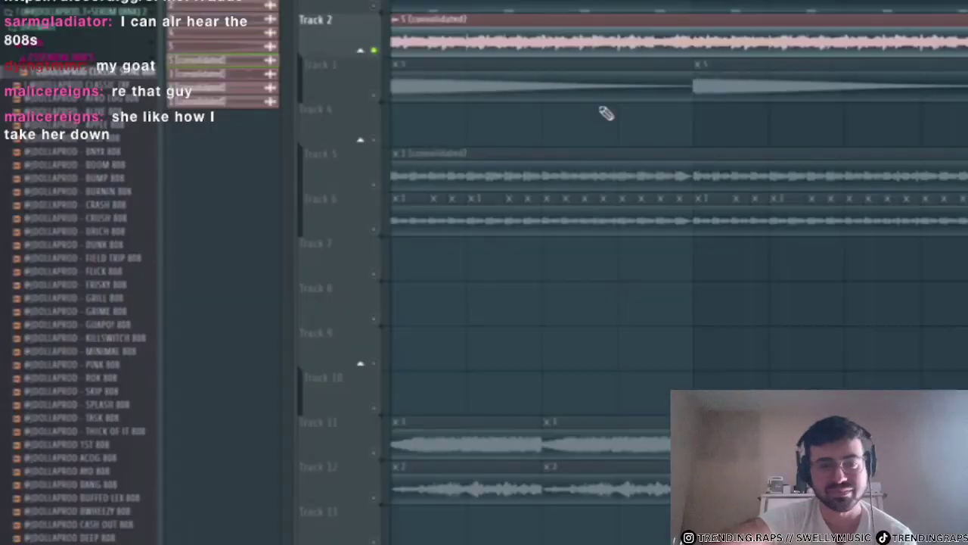
left_click(374, 139)
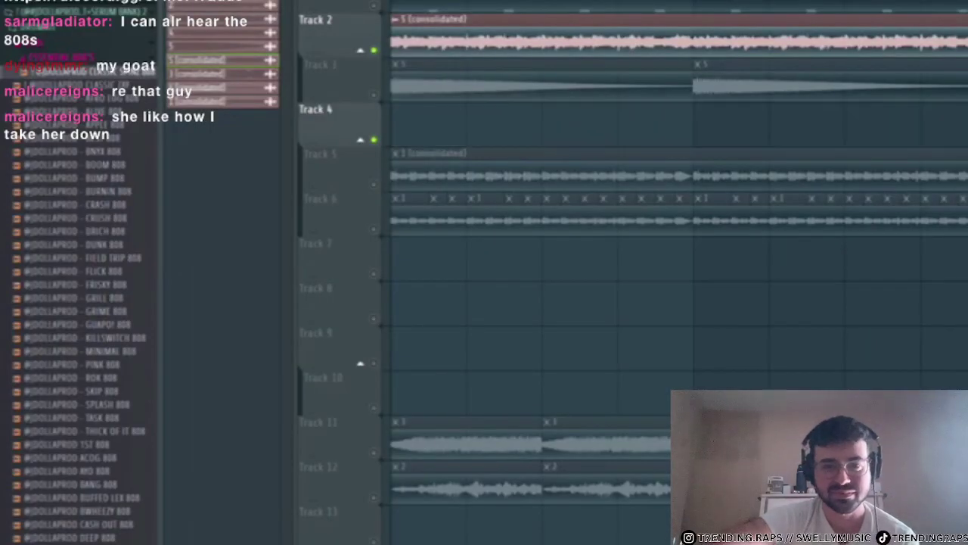
left_click(560, 1)
left_click(586, 157)
left_click(416, 132)
key("space")
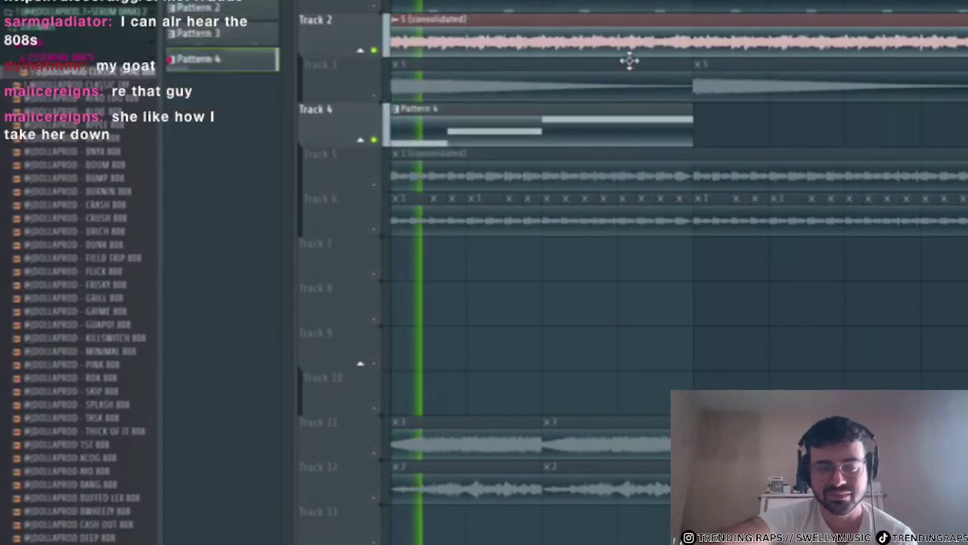
- Lower all the 808 notes in Pattern 4 by one octave and restart playback
key("F6")
left_click(603, 491)
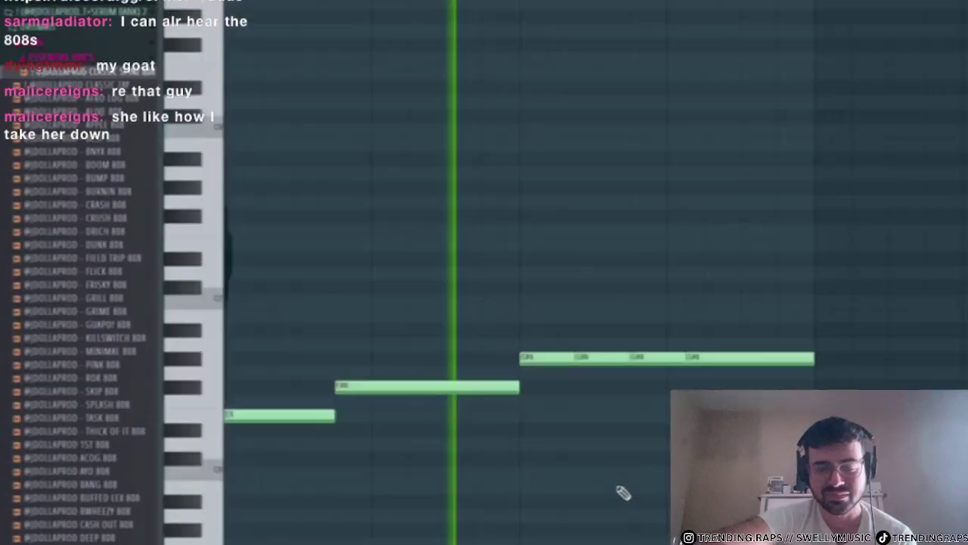
left_click_drag(908, 266, 90, 514)
key("ctrl+Down")
key("space")
key("space")
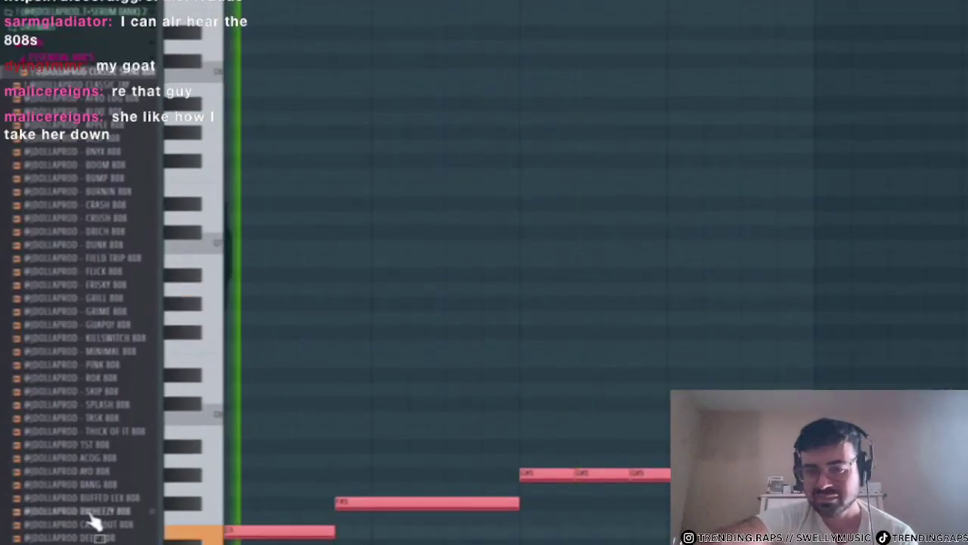
right_click(719, 204)
key("F6")
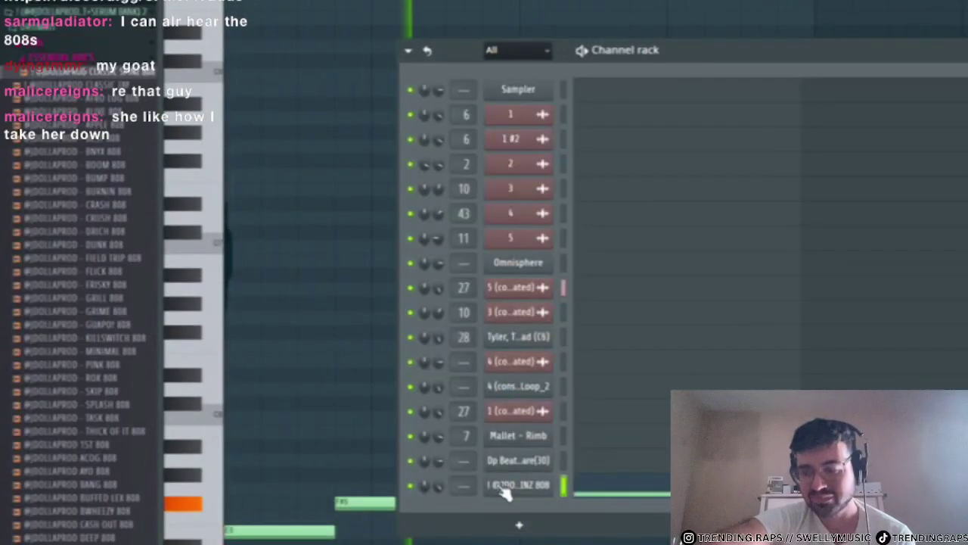
left_click_drag(71, 432, 514, 488)
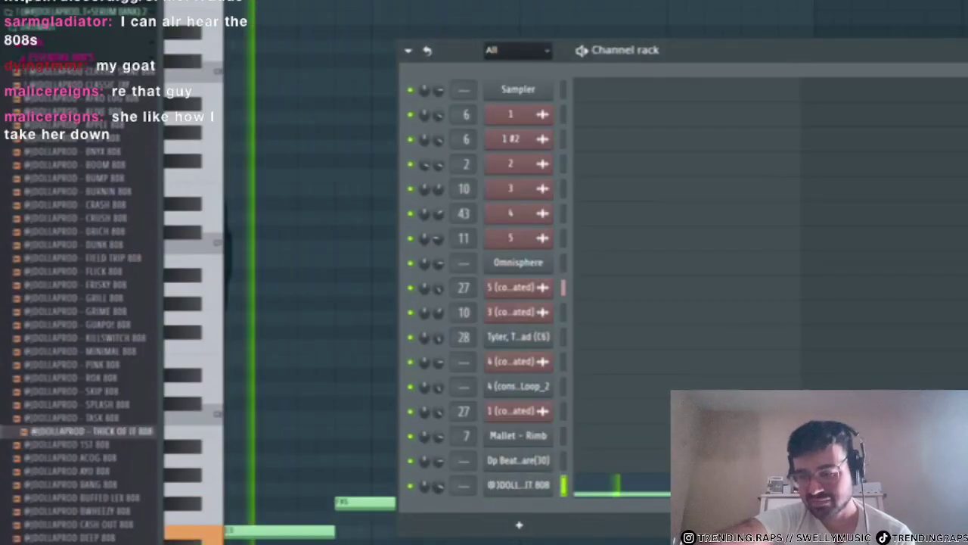
right_click(508, 488)
left_click(475, 494)
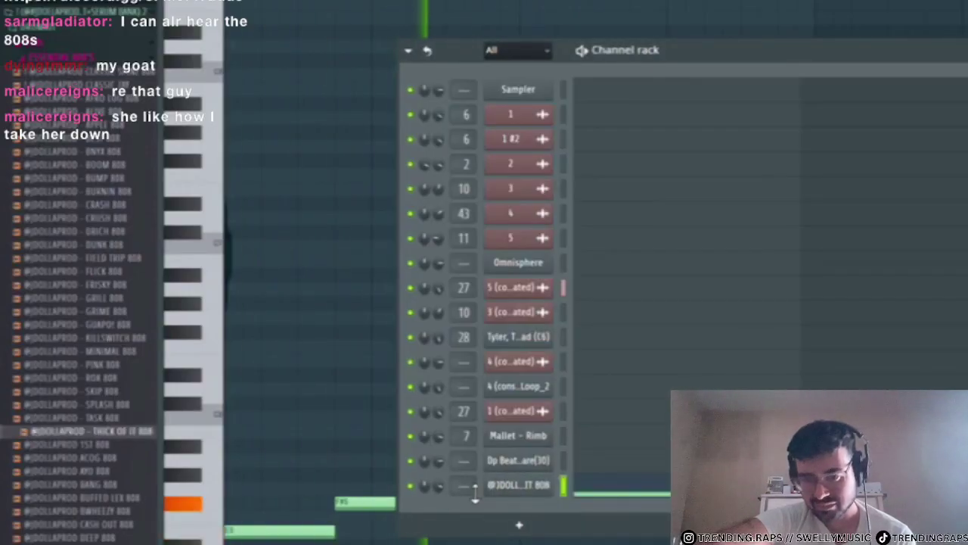
- Duplicate the Pattern 4 clip on Track 4 directly after the first one in the playlist
key("F5")
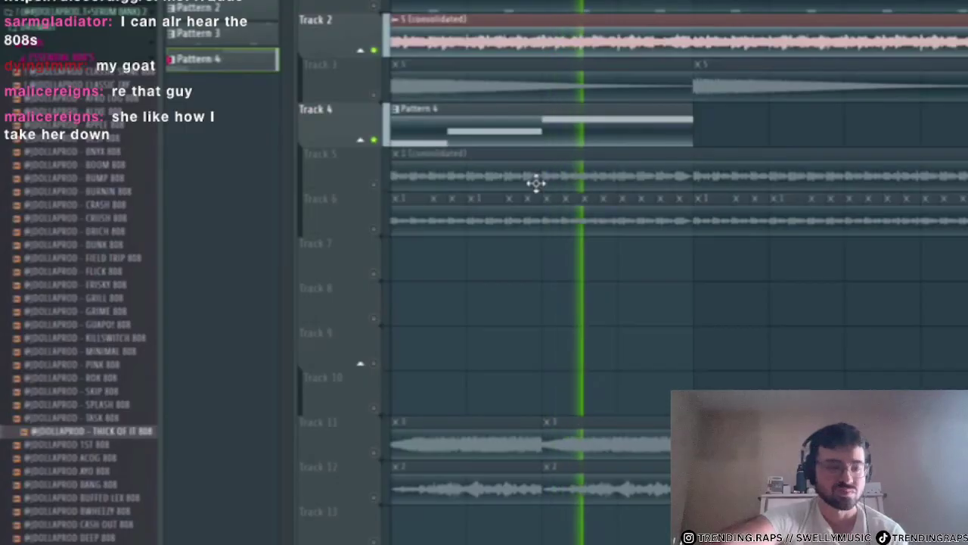
left_click(624, 130, "ctrl")
key("ctrl+b")
scroll(700, 226, "down", 3)
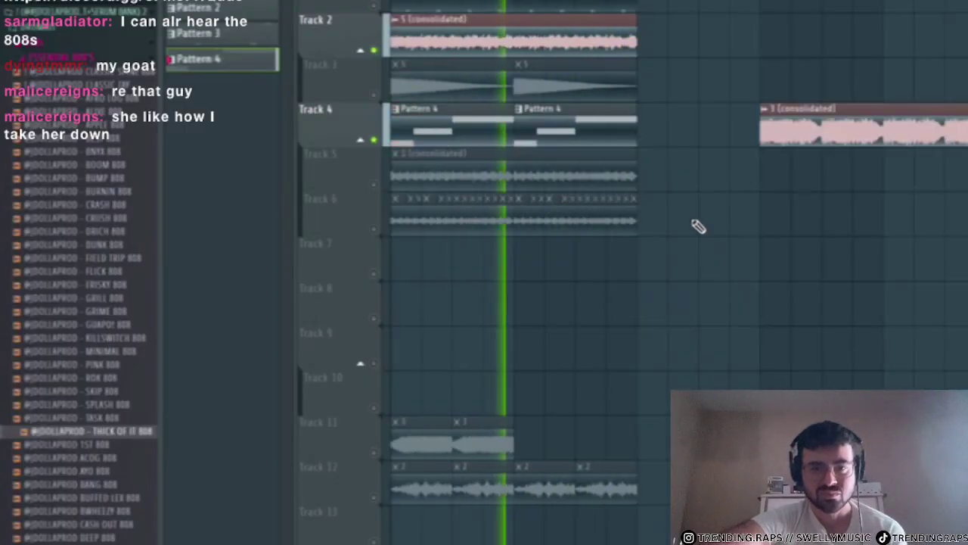
- Unmute Track 3, turn off Reverse for its clip 5, and solo the track for playback
left_click(374, 95)
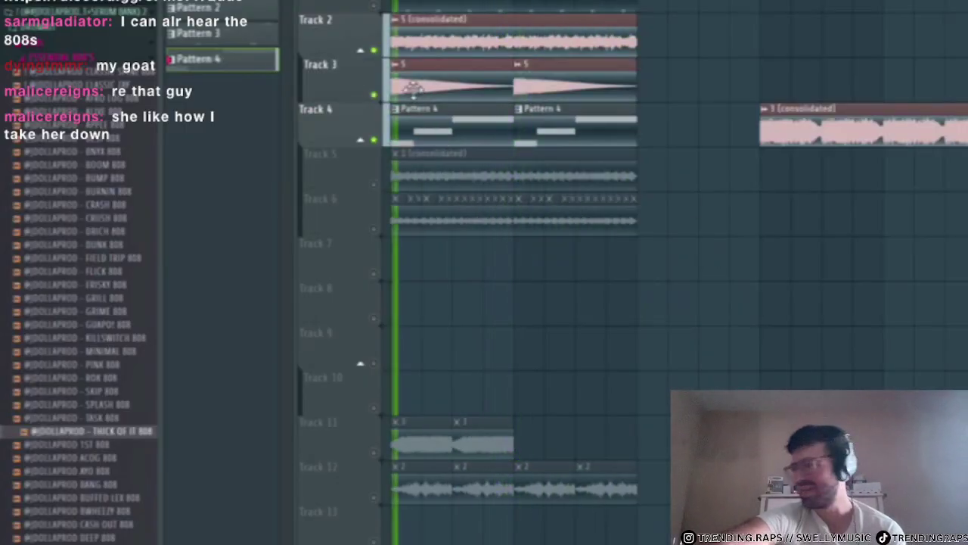
double_click(444, 86)
left_click(401, 184)
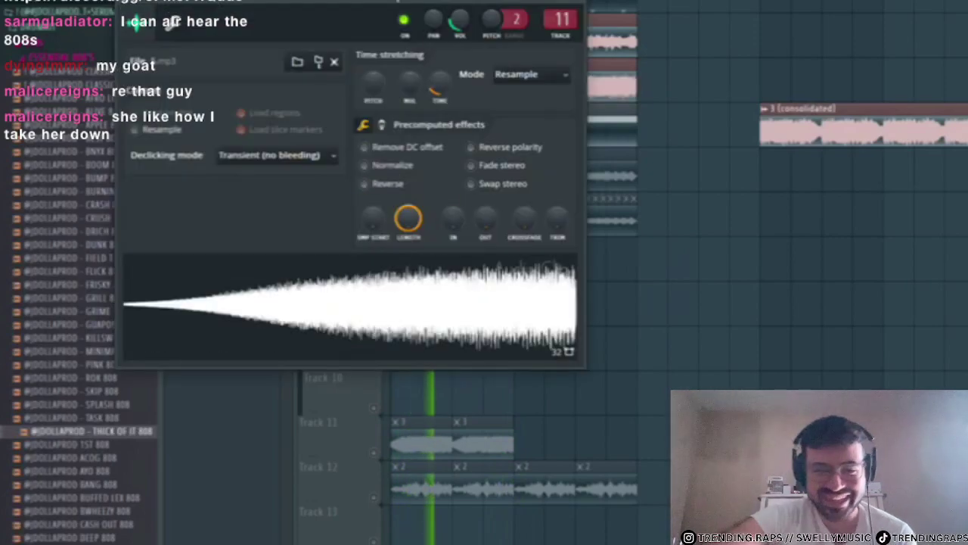
left_click_drag(370, 3, 566, 293)
right_click(374, 95)
key("space")
key("space")
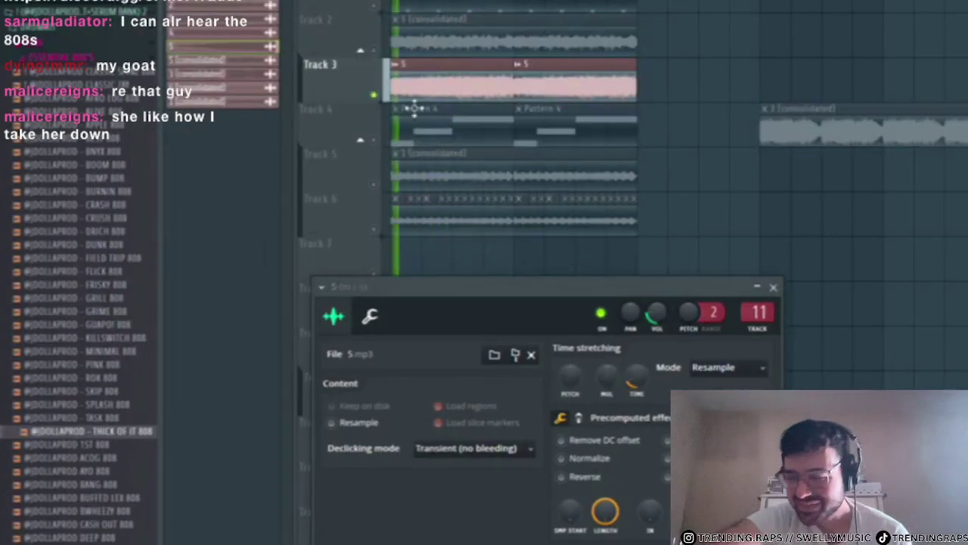
- Mute Track 3, unmute Tracks 1, 2 and 4 while playing, and close the settings of clip 5
left_click(374, 95)
key("space")
left_click(374, 5)
key("space")
left_click(361, 51)
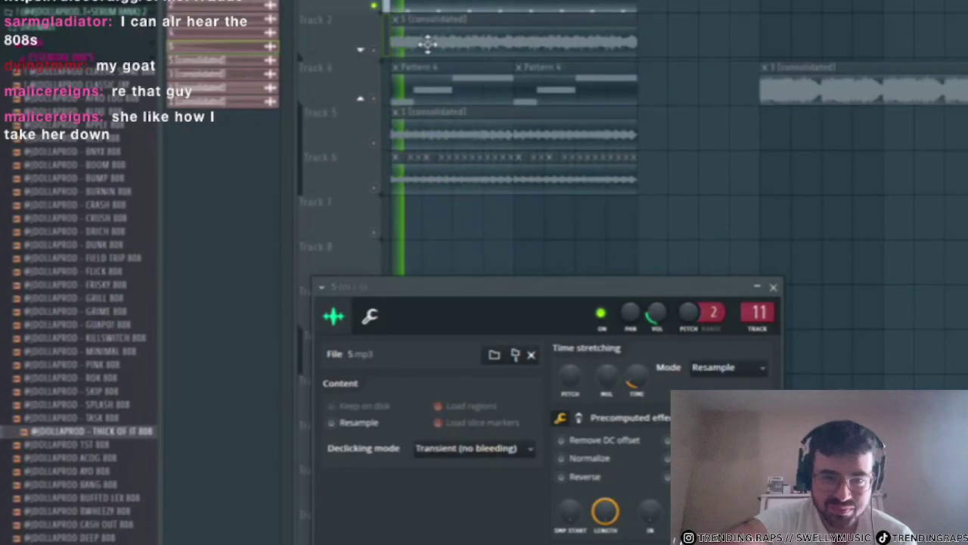
left_click(361, 51)
left_click(375, 51)
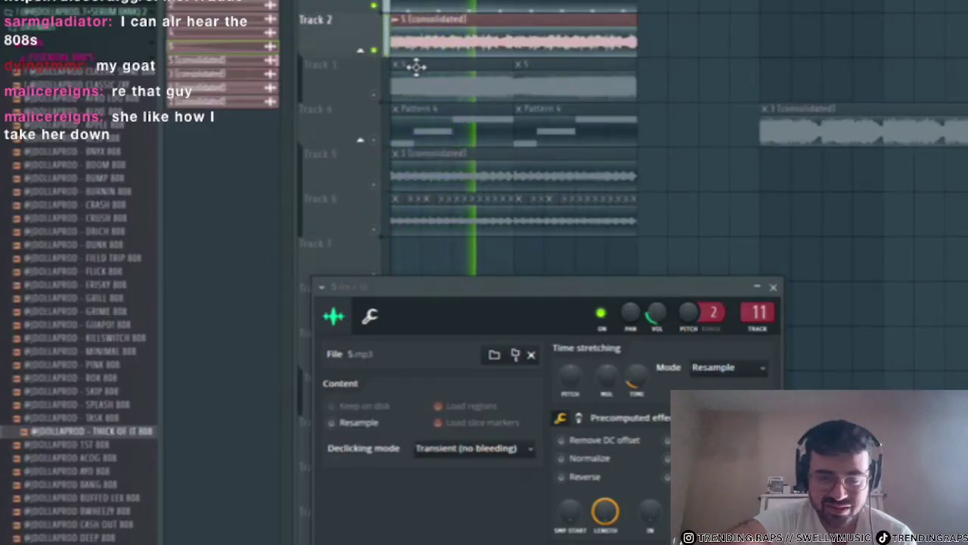
left_click(361, 141)
left_click(362, 141)
left_click(373, 140)
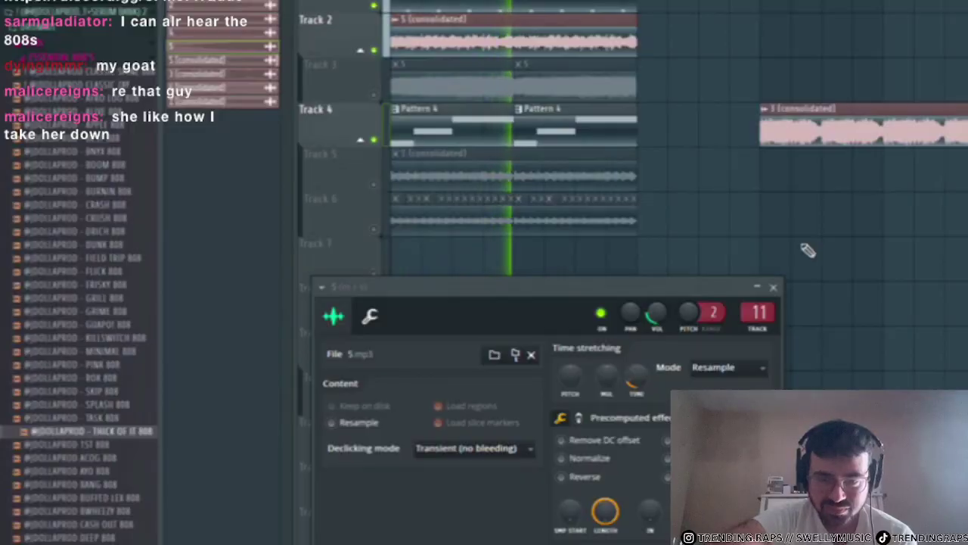
left_click(773, 286)
- Unmute Track 11 and replay the song from the start to hear its clips
scroll(530, 250, "down", 4)
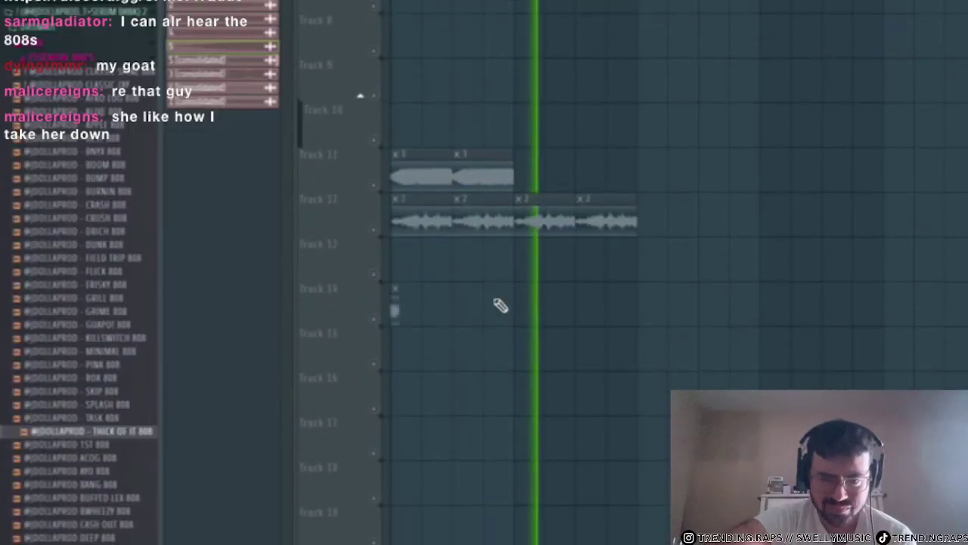
left_click(374, 184)
key("space")
key("space")
scroll(356, 178, "up", 1)
scroll(355, 180, "up", 2)
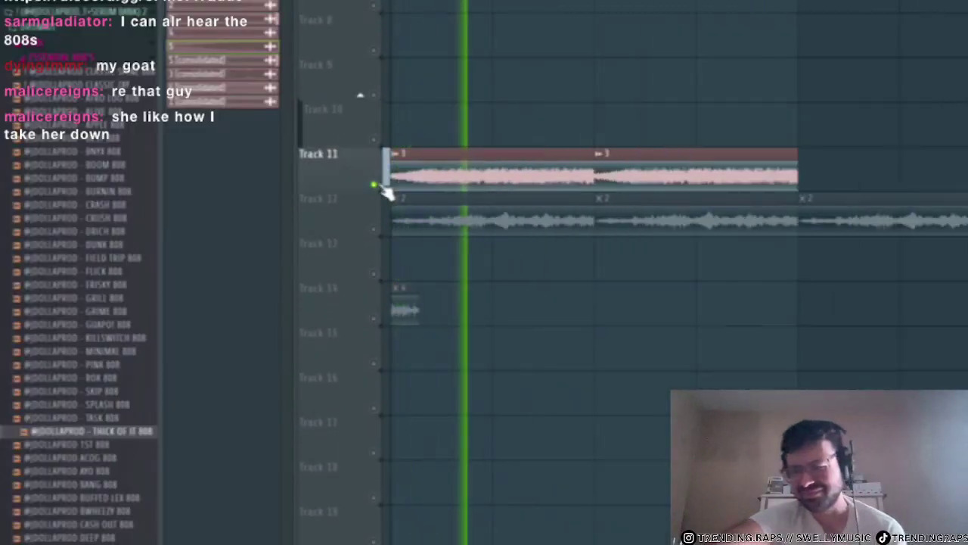
- Delete the second clip 3 on Track 11, shorten the first to three quarters of its length and duplicate it
right_click(634, 185)
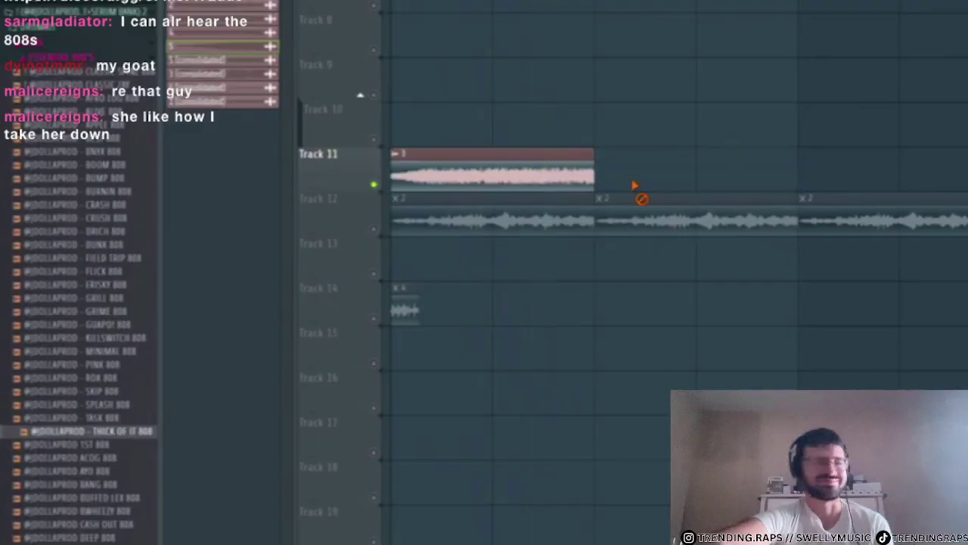
left_click(220, 135)
scroll(516, 230, "up", 4)
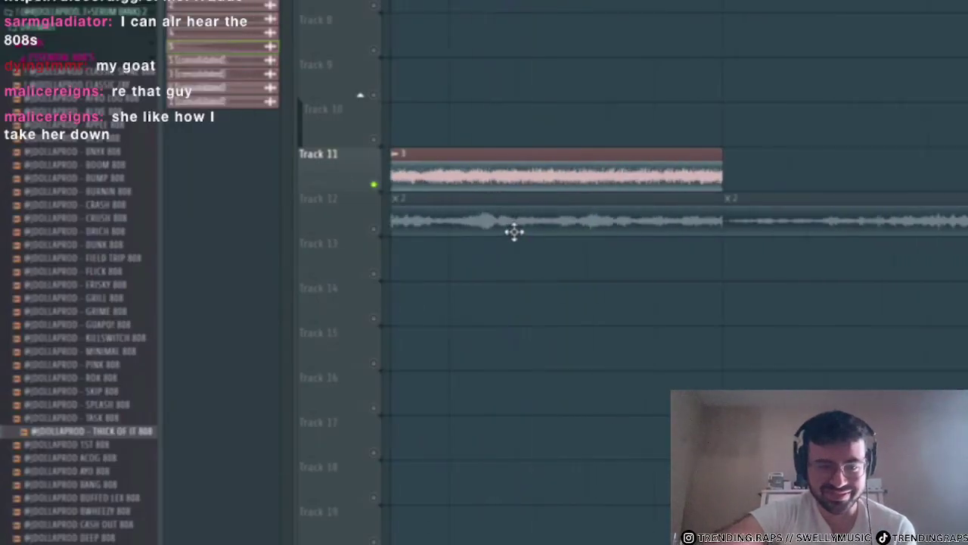
left_click_drag(750, 179, 820, 160)
key("ctrl+s")
left_click(896, 128)
key("ctrl+b")
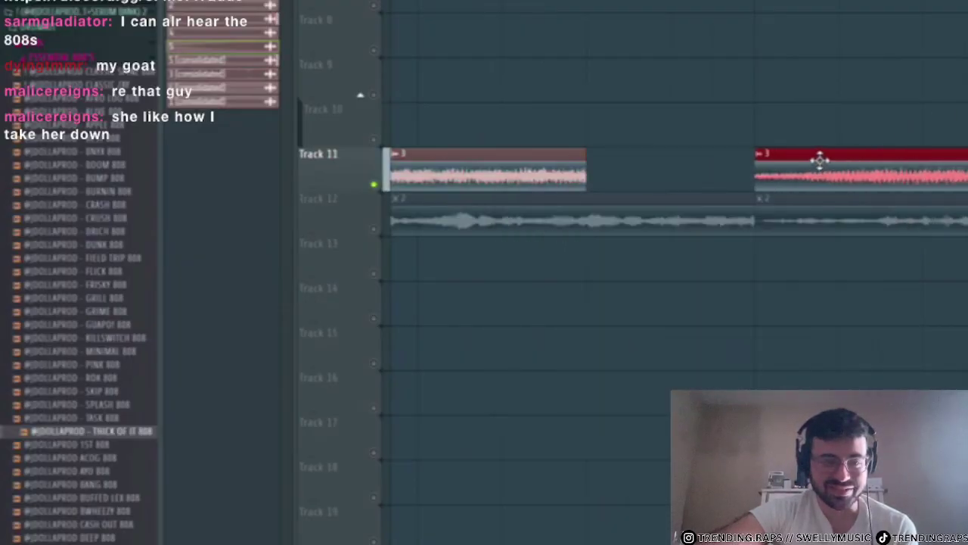
- Repeat the shortened clip 3 along Track 11 until there are four evenly spaced copies
left_click(621, 265)
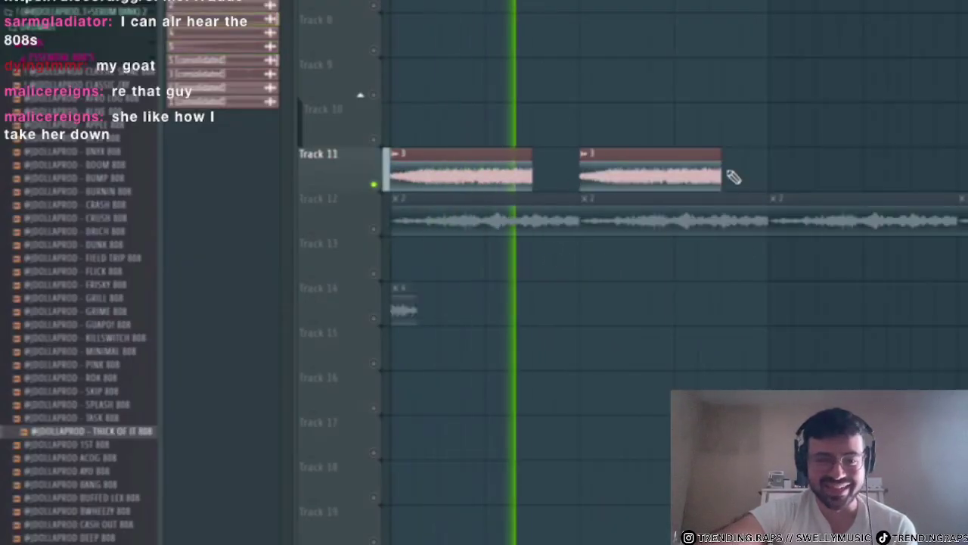
scroll(529, 197, "up", 2)
left_click(673, 267)
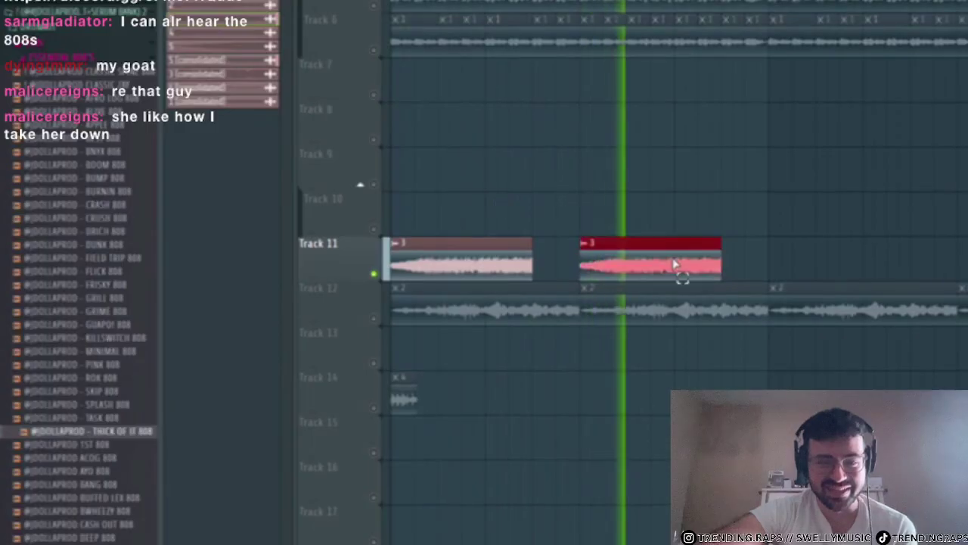
key("ctrl+b")
left_click_drag(758, 252, 771, 249)
left_click_drag(772, 249, 806, 249)
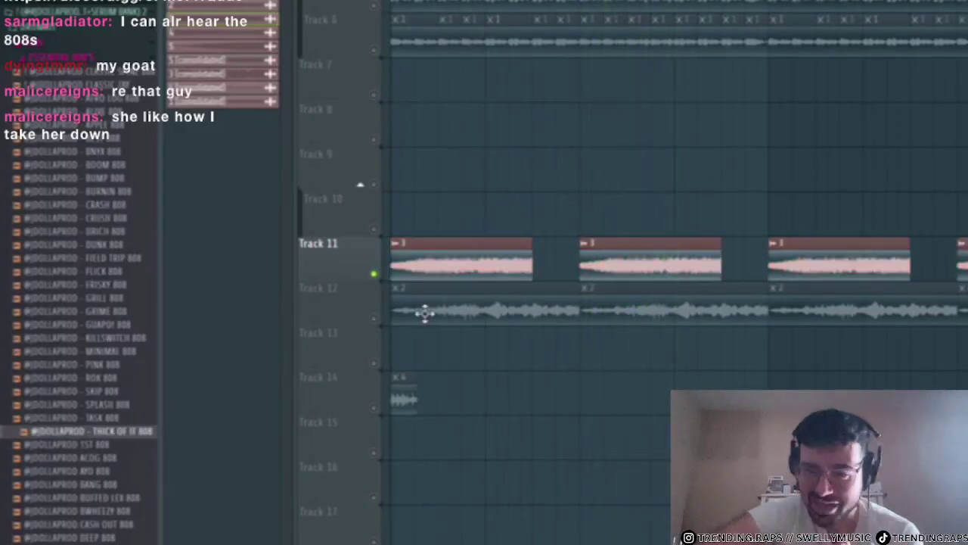
- Solo Track 12, turn on Reverse for its clip 2, close the settings and listen to it
right_click(376, 319)
key("space")
double_click(443, 305)
left_click(904, 259)
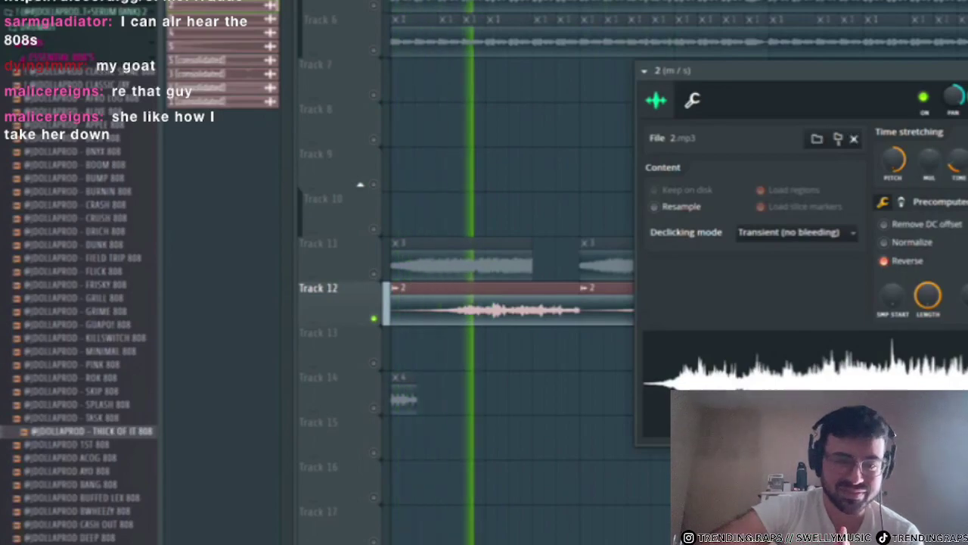
key("Escape")
scroll(938, 371, "down", 4)
scroll(702, 371, "up", 4)
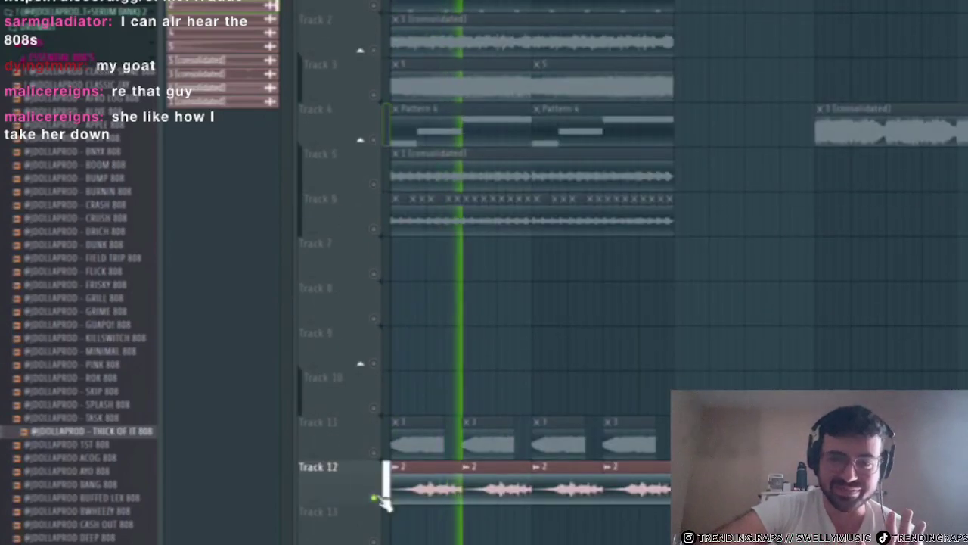
key("space")
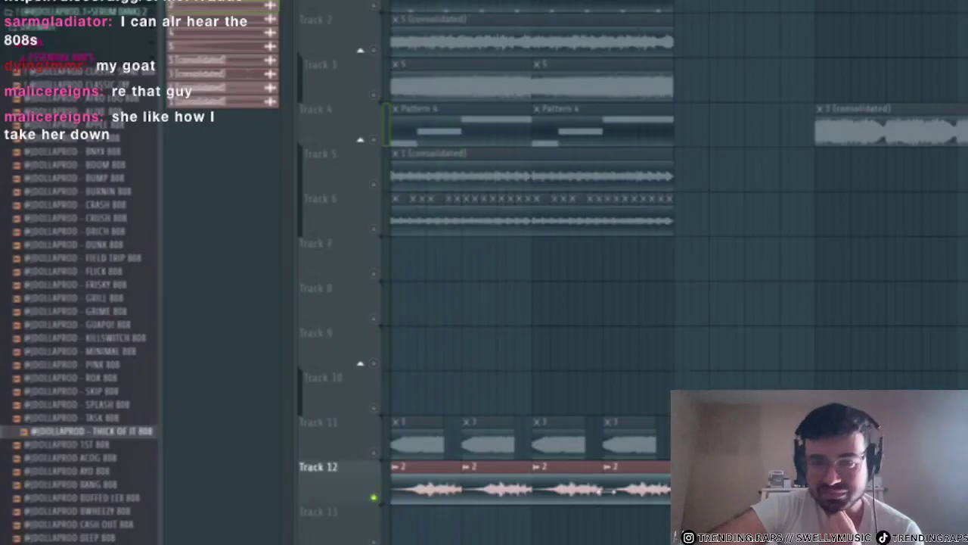
- Remove the 2 clips from Track 12 and import an audio file from the Downloads folder onto Track 7
right_click(622, 496)
left_click_drag(214, 11, 450, 505)
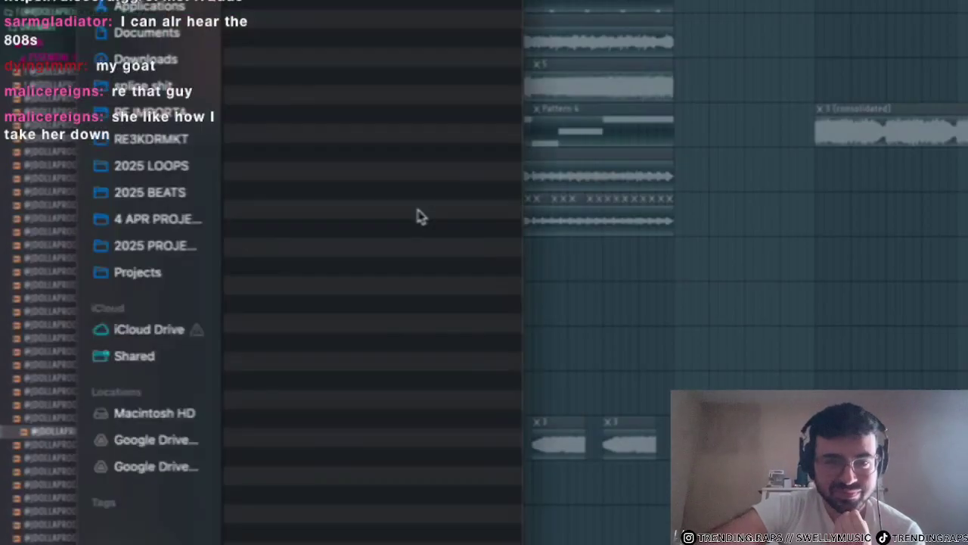
left_click(130, 56)
left_click_drag(295, 6, 938, 262)
left_click(442, 1)
left_click(469, 2)
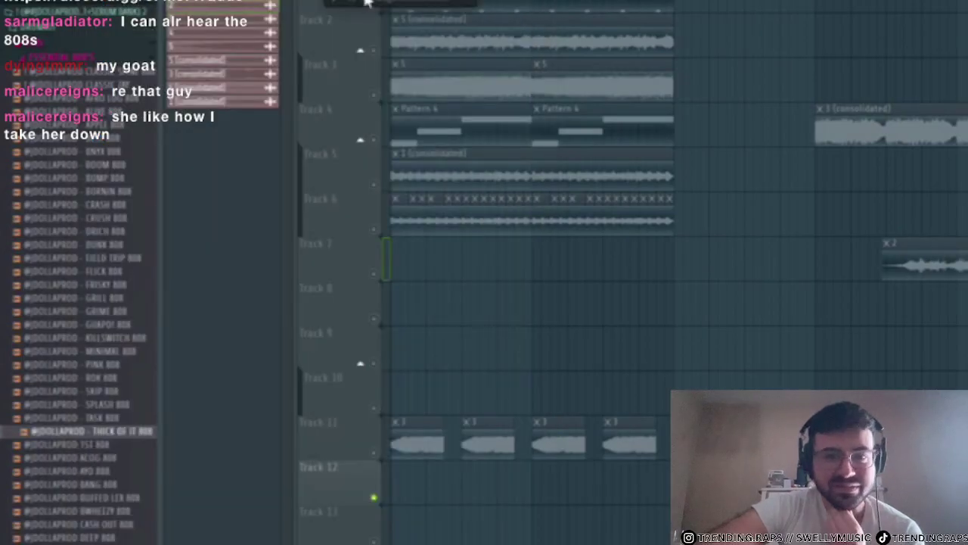
- Delete all the clips in the playlist and place the imported audio clip 2 at the start of Track 2
left_click_drag(961, 533, 408, 7)
key("Delete")
left_click(395, 38)
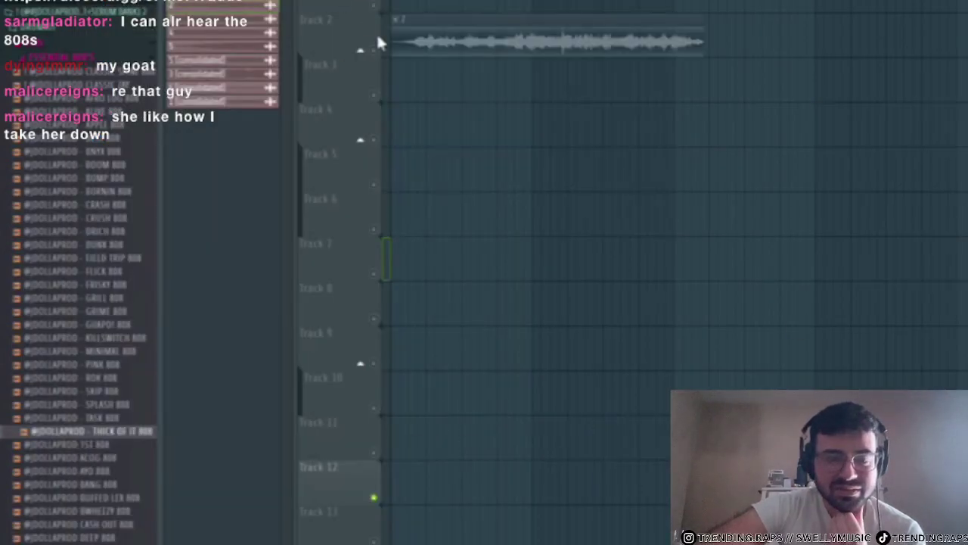
- Take Track 2 out of isolation by enabling all the tracks, then play its clip 2 and check the clip's settings
right_click(374, 6)
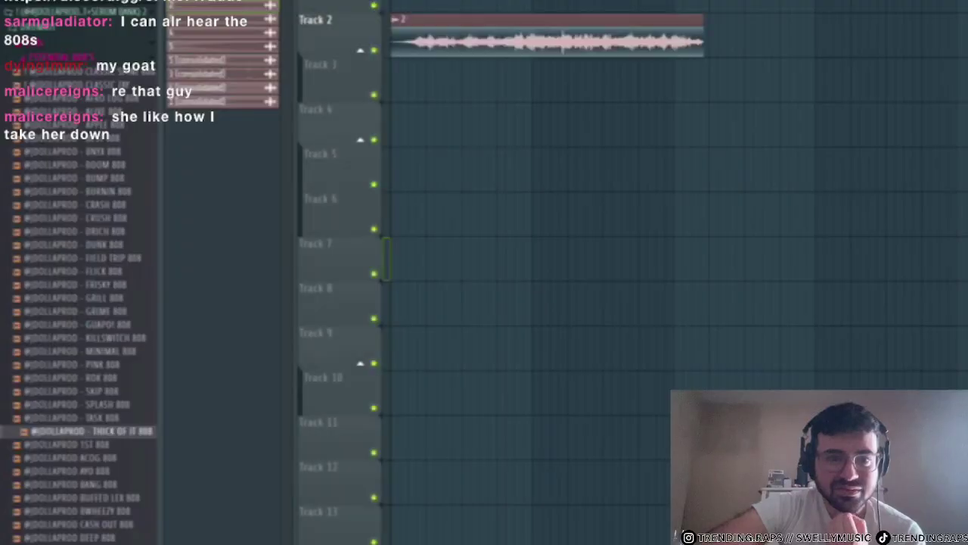
key("space")
scroll(521, 68, "up", 3)
double_click(561, 50)
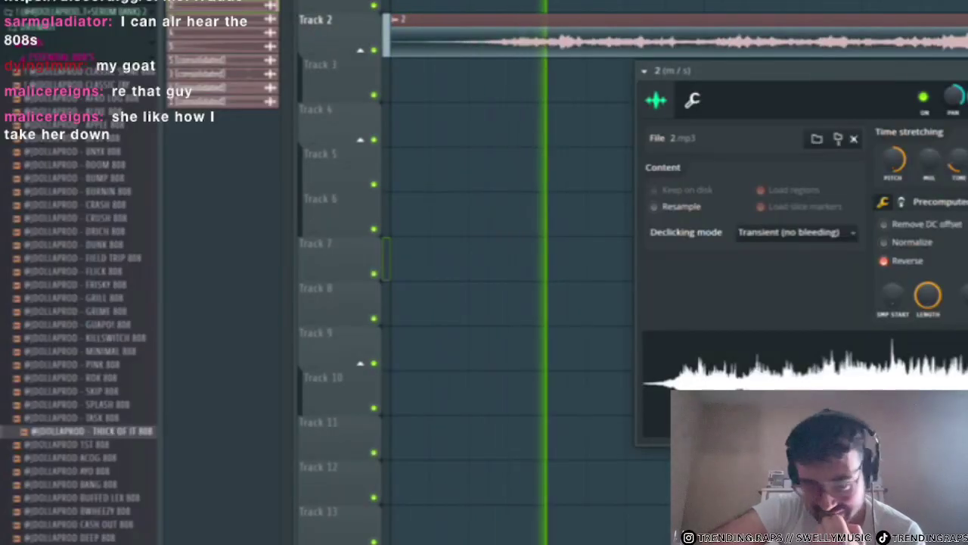
left_click_drag(892, 84, 724, 112)
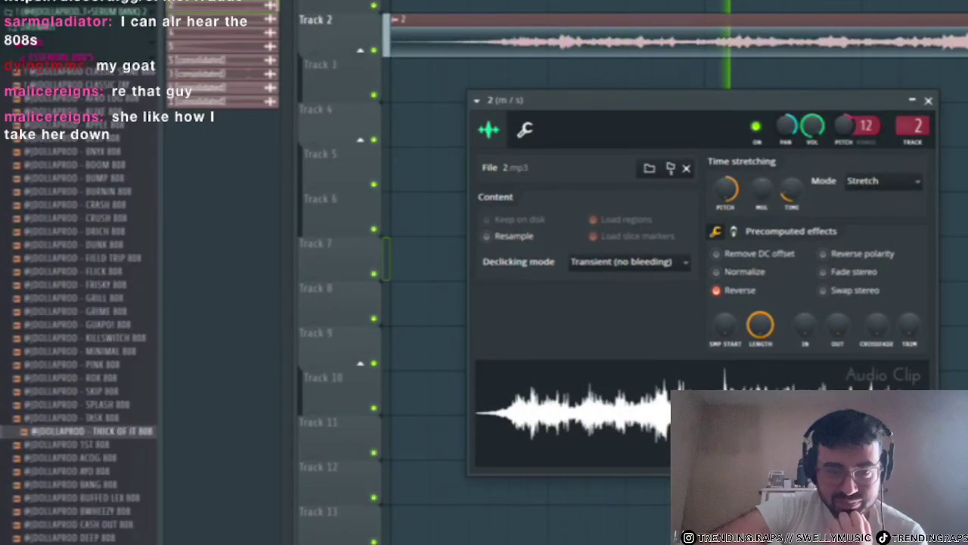
left_click(929, 101)
scroll(611, 44, "down", 3)
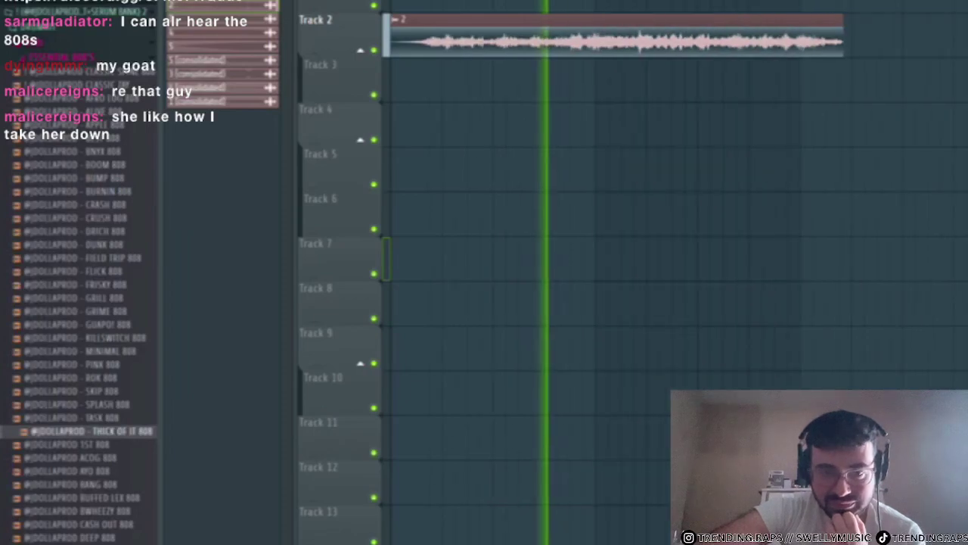
- Turn off Reverse for clip 2 on Track 2, play it back and close its settings
double_click(608, 43)
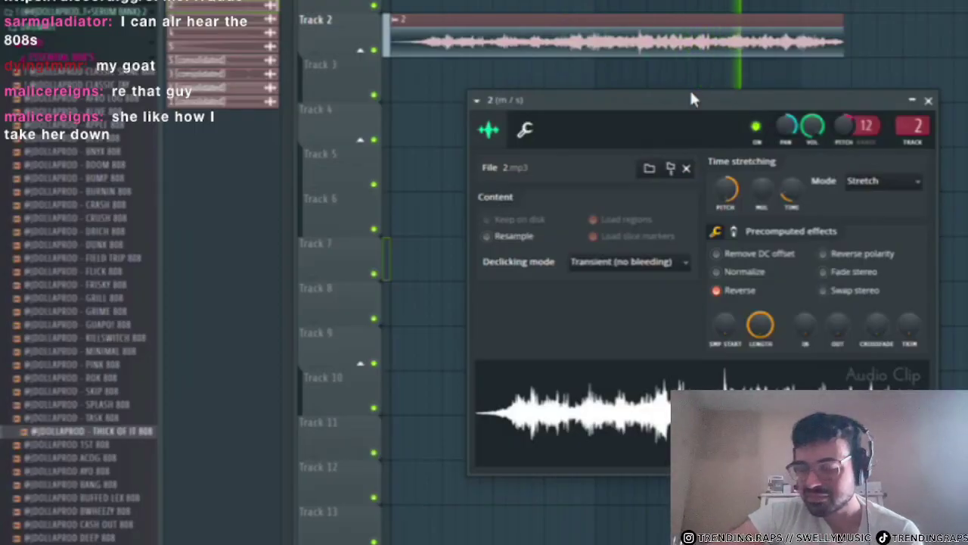
left_click(738, 294)
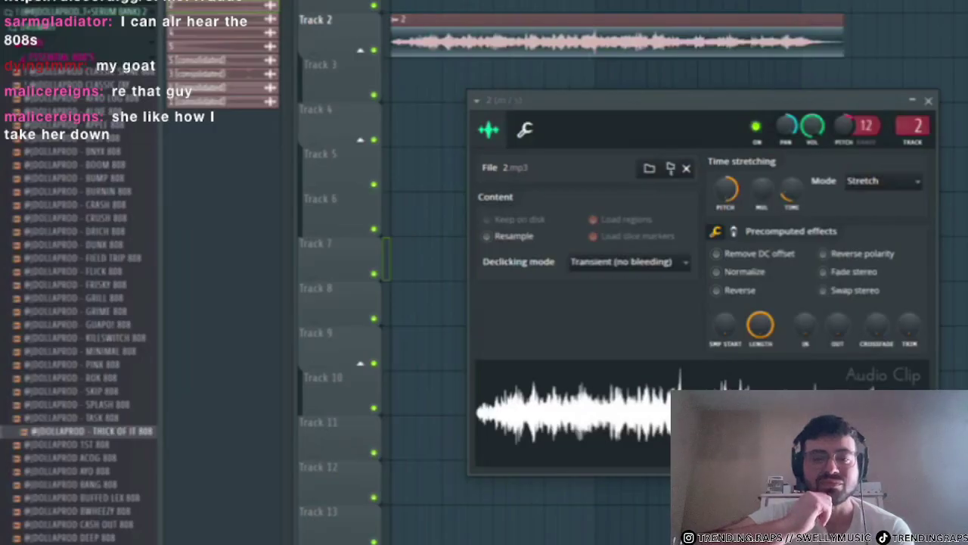
key("F9")
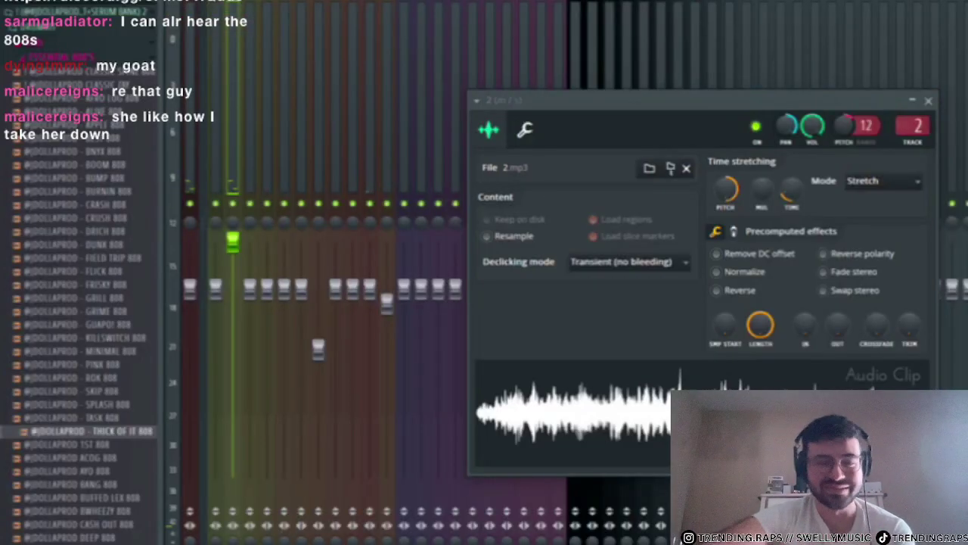
key("F9")
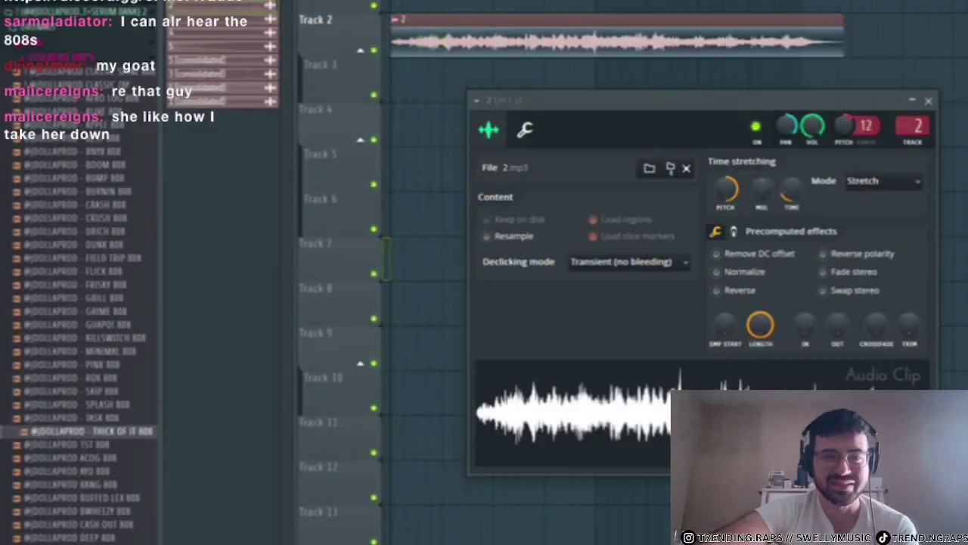
key("space")
scroll(381, 52, "up", 3)
key("space")
key("space")
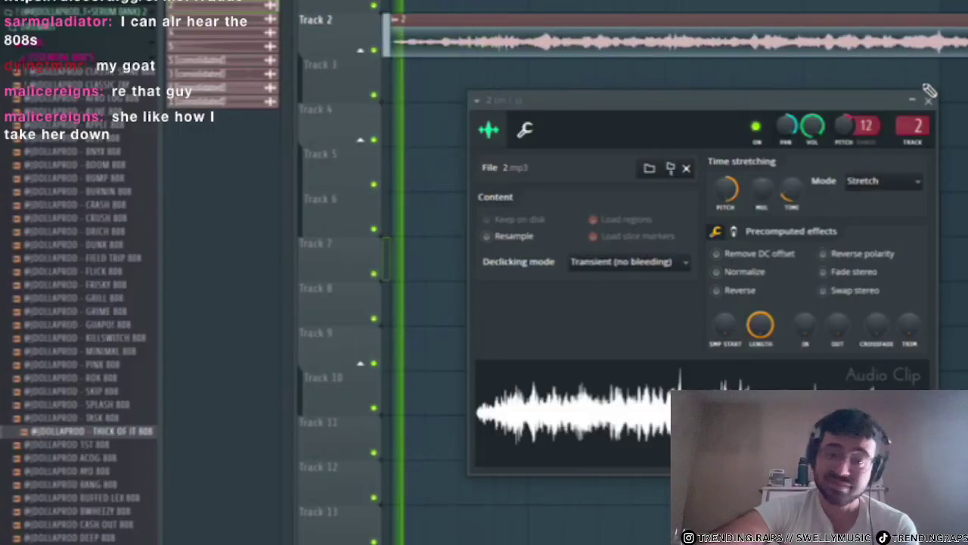
left_click(929, 98)
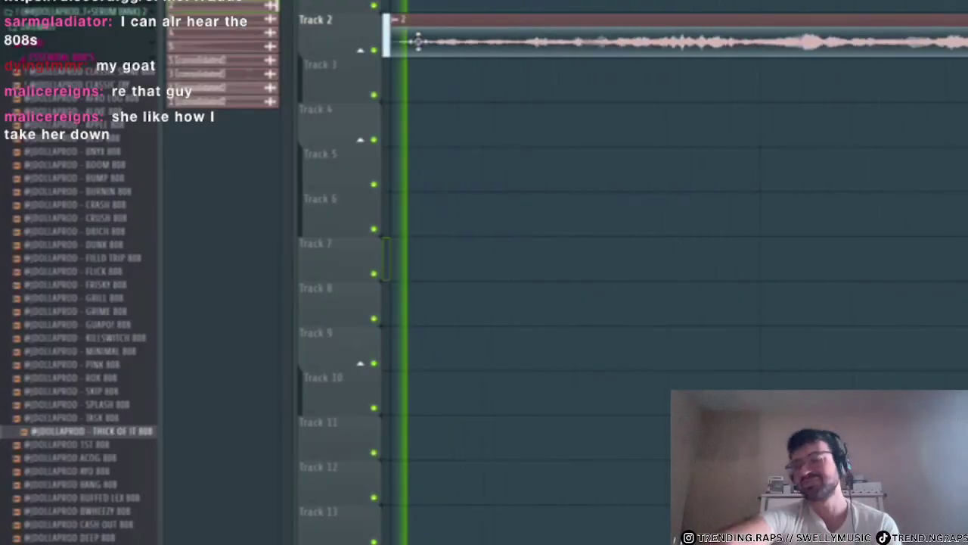
- Trim the beginning of clip 2 on Track 2 in two passes, playing it back after each cut
left_click_drag(418, 41, 629, 42)
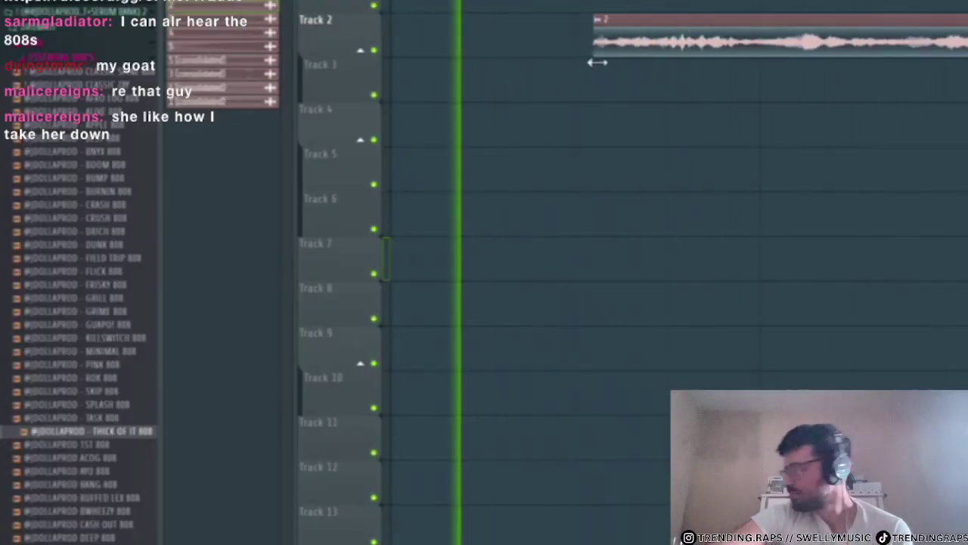
scroll(603, 65, "up", 3)
key("space")
key("space")
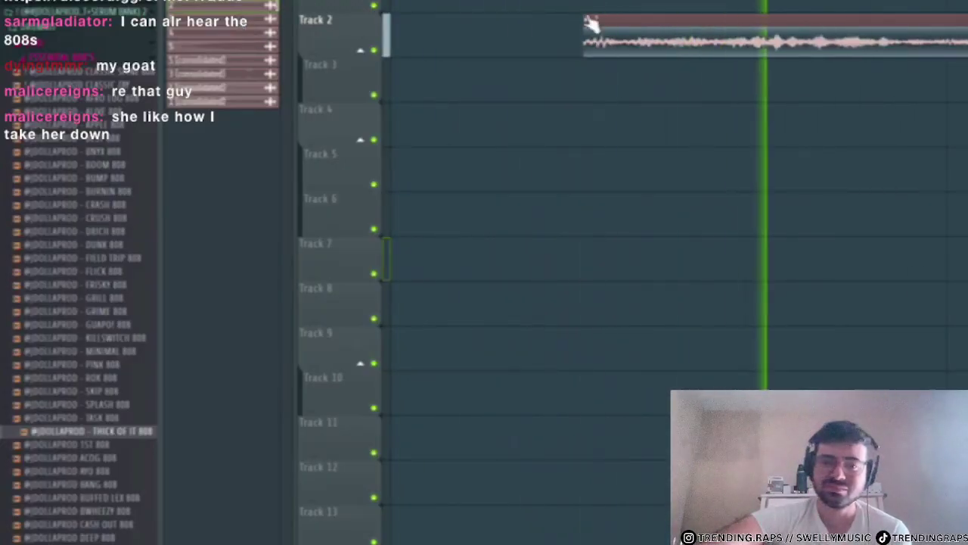
key("space")
key("space")
left_click_drag(579, 37, 745, 62)
key("space")
key("space")
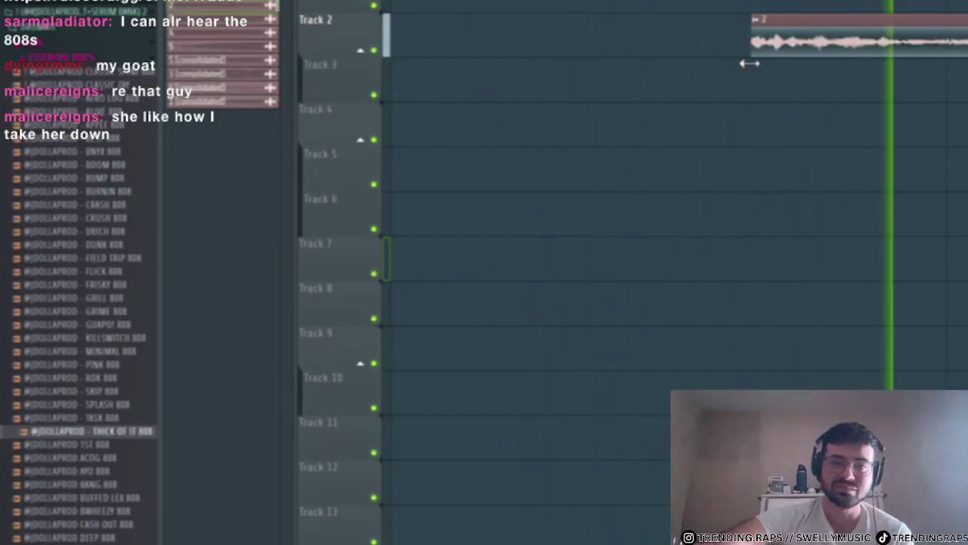
- Play back audio clip 2 on Track 2 to find a usable section
key("space")
key("space")
scroll(760, 74, "down", 3)
key("super+space")
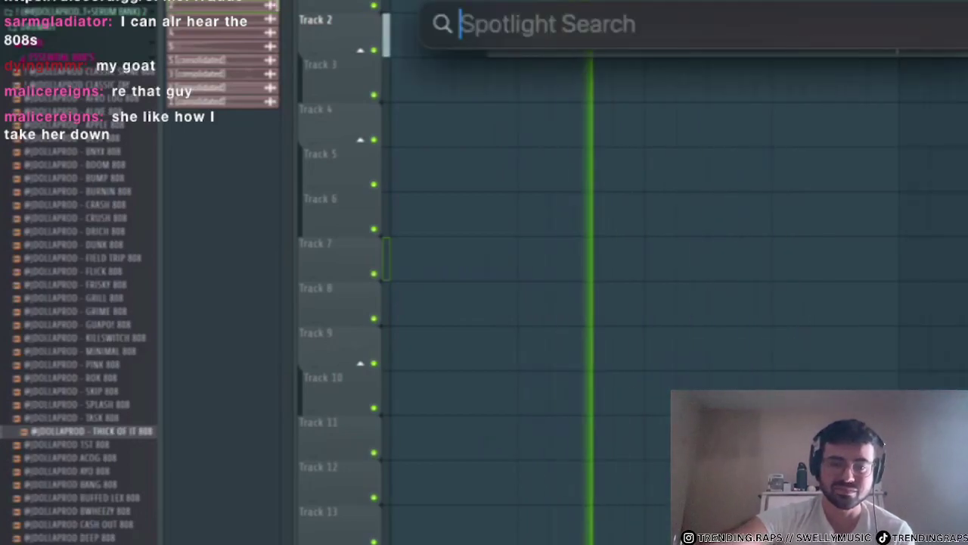
key("Escape")
scroll(731, 83, "down", 3)
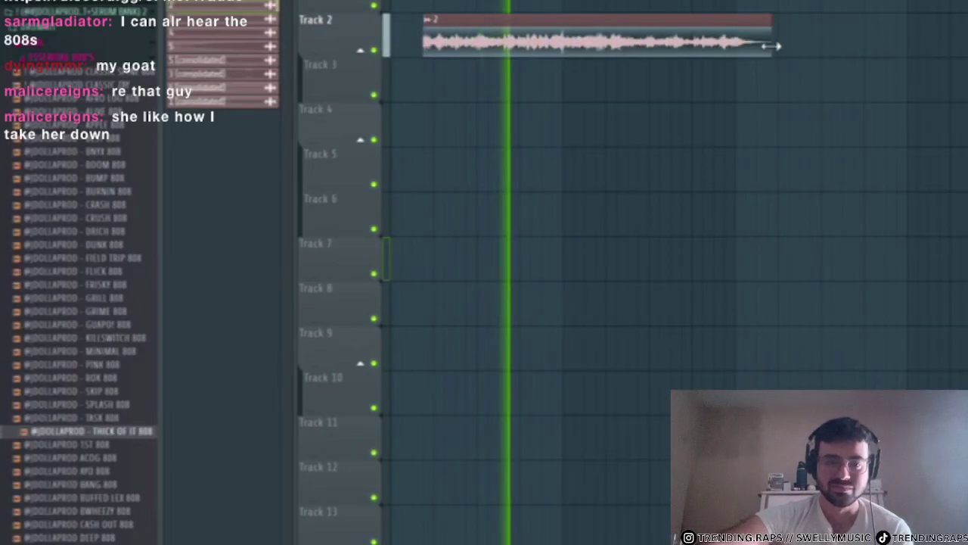
- Inspect the Gross Beat effect on clip 2's mixer track during playback, closing it and returning to the playlist
key("F9")
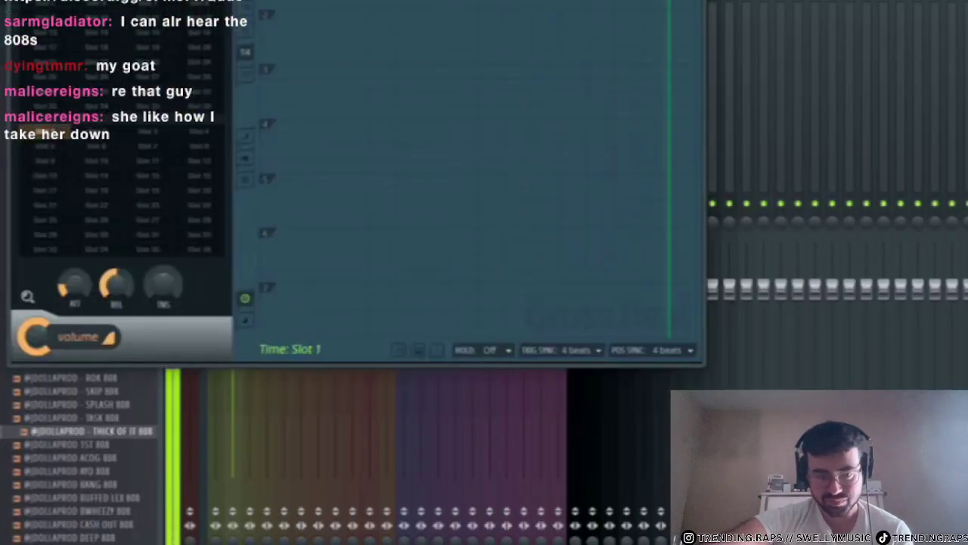
key("Return")
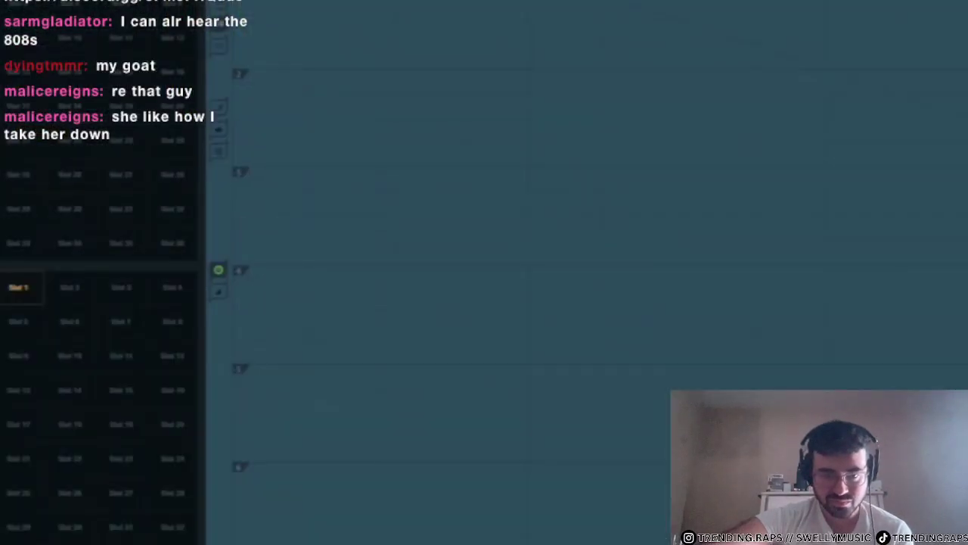
key("Escape")
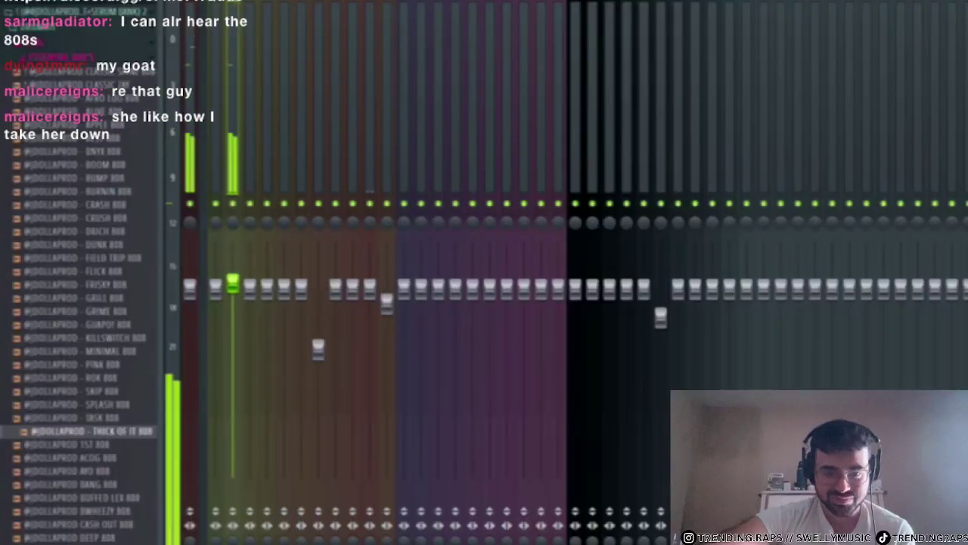
key("F5")
key("space")
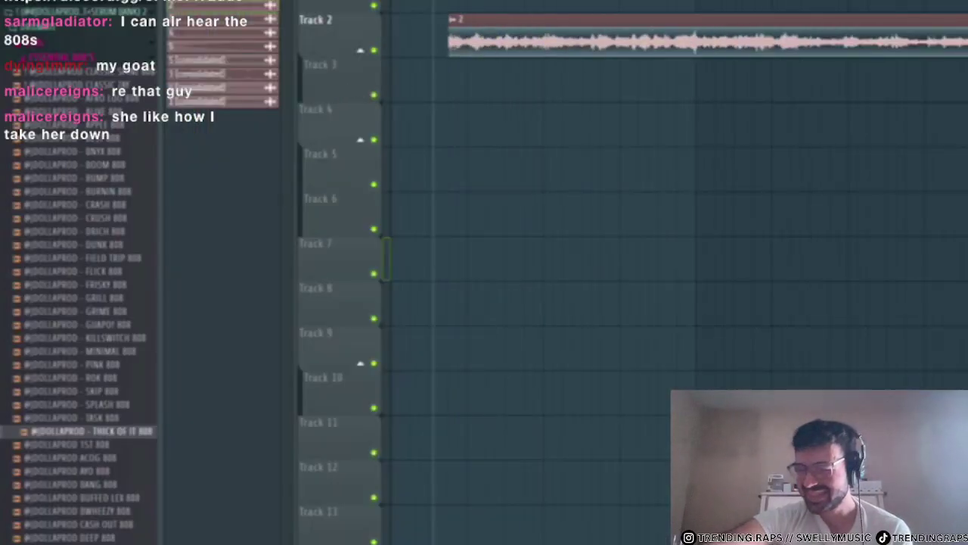
- Shorten audio clip 2 on Track 2 to a brief chop and audition it
left_click_drag(967, 61, 452, 94)
key("space")
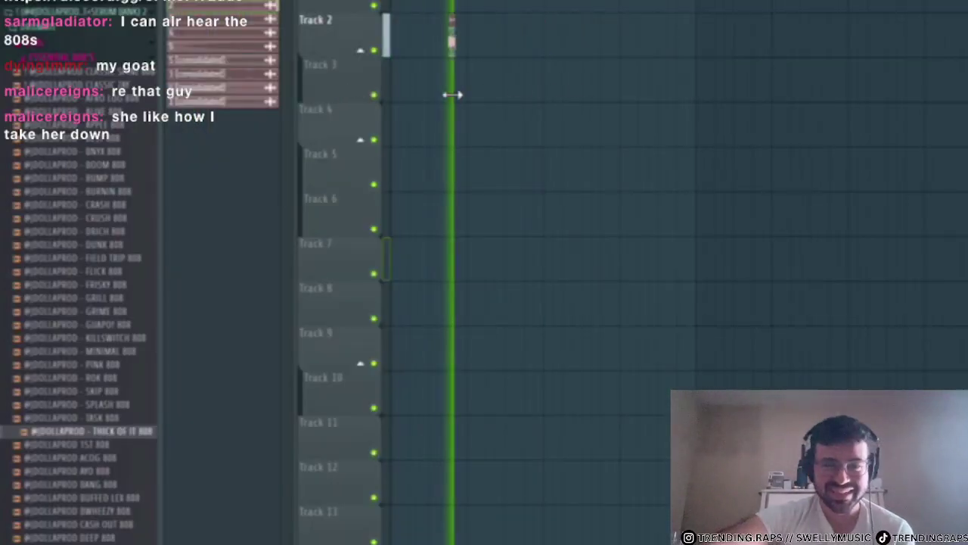
key("space")
scroll(484, 95, "up", 6)
key("space")
key("space")
left_click(537, 47)
key("space")
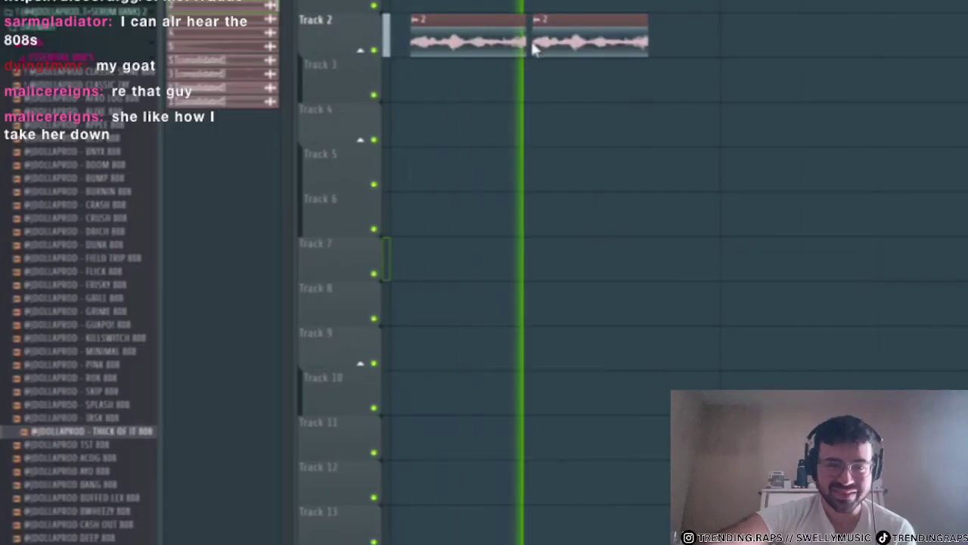
key("space")
right_click(556, 41)
- Lengthen the chopped clip 2 on Track 2 and add a long fade-out across its second half
key("space")
left_click_drag(523, 33, 715, 81)
key("space")
key("space")
key("space")
key("space")
key("space")
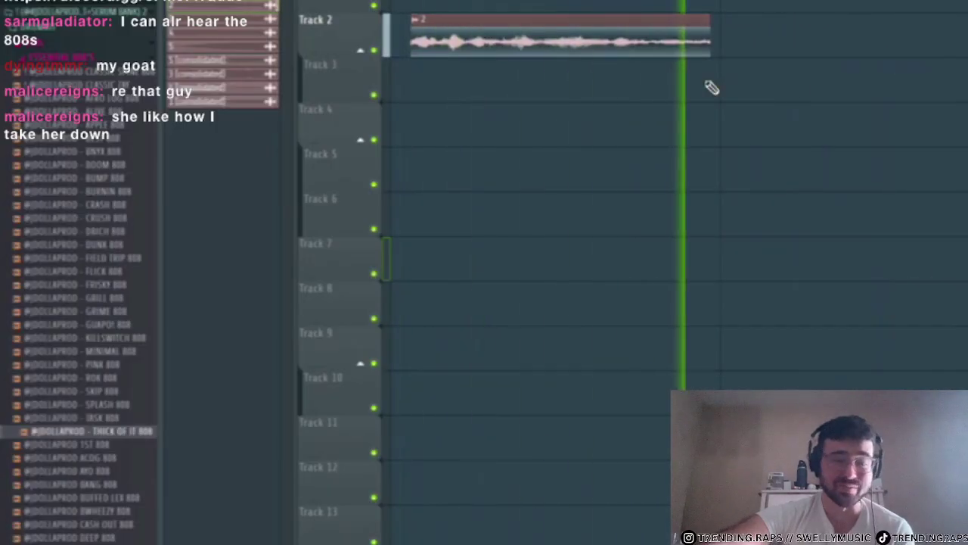
key("space")
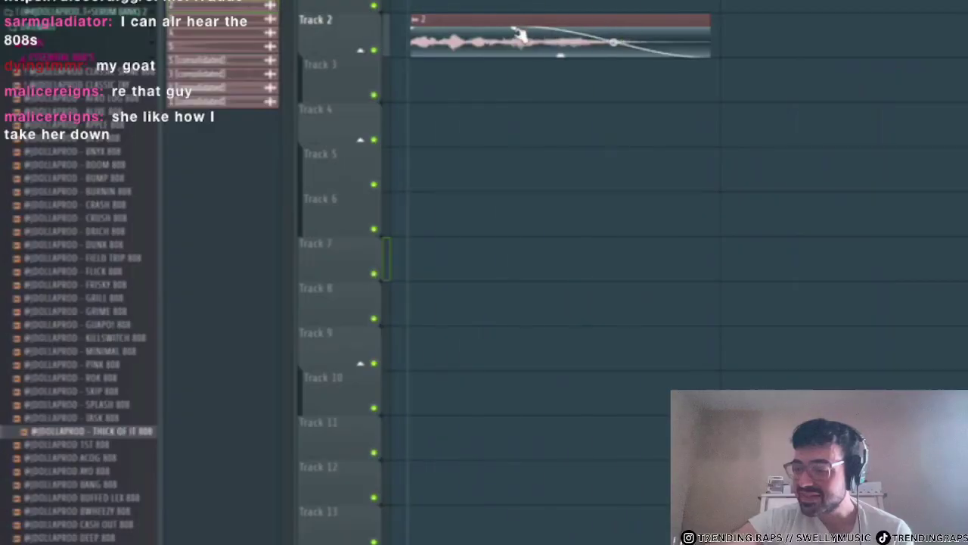
- Switch to the arrangement containing the consolidated loops and enable Track 2 for playback
scroll(480, 130, "down", 4)
scroll(480, 130, "left", 1)
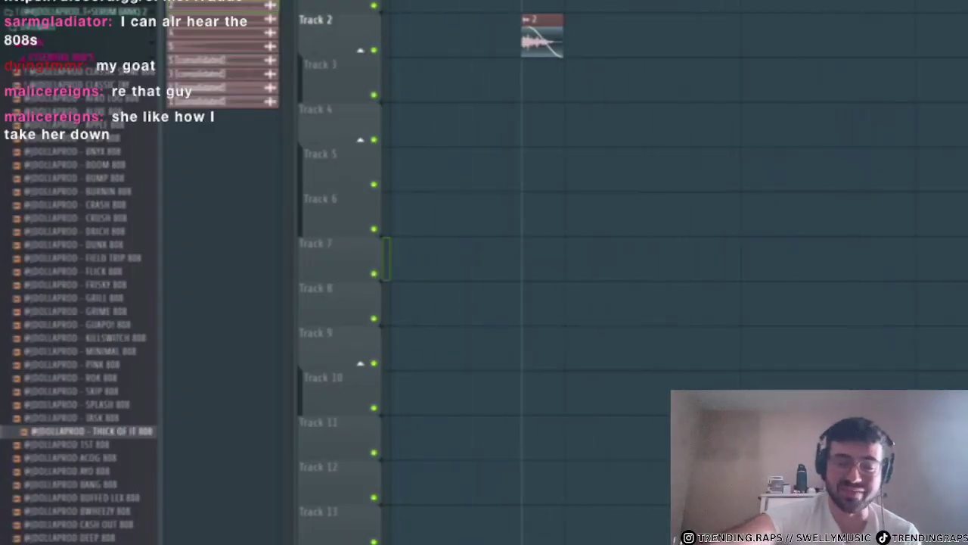
left_click(454, 2)
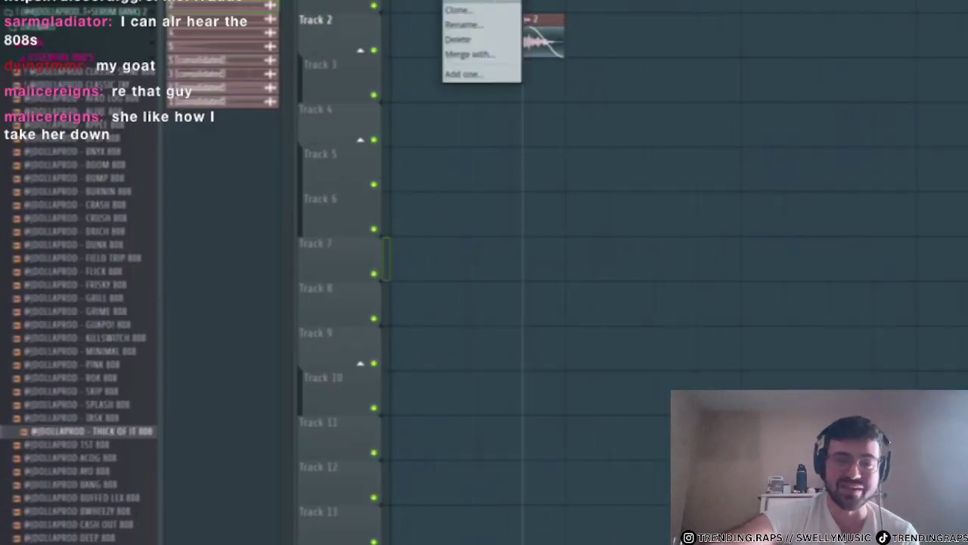
left_click(469, 1)
key("space")
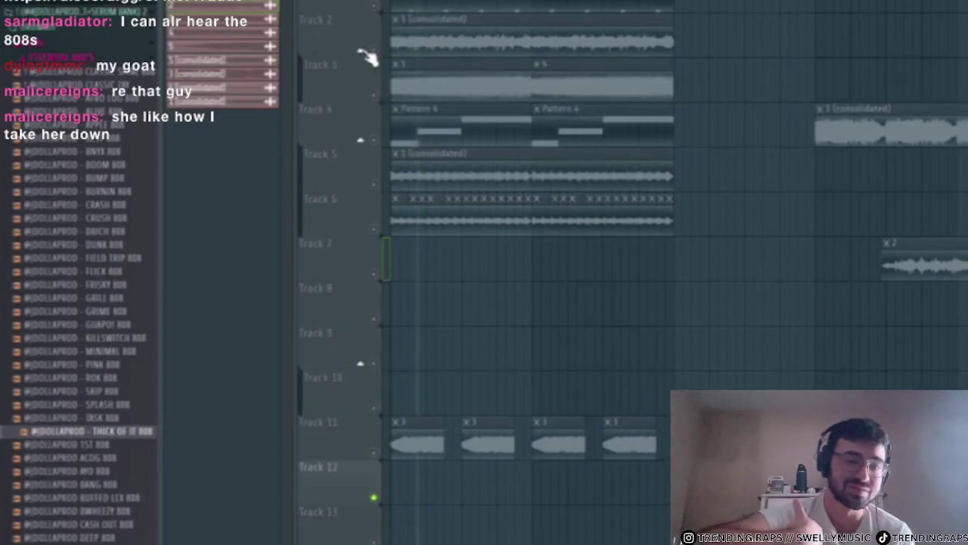
left_click(378, 47)
key("space")
scroll(845, 112, "down", 2)
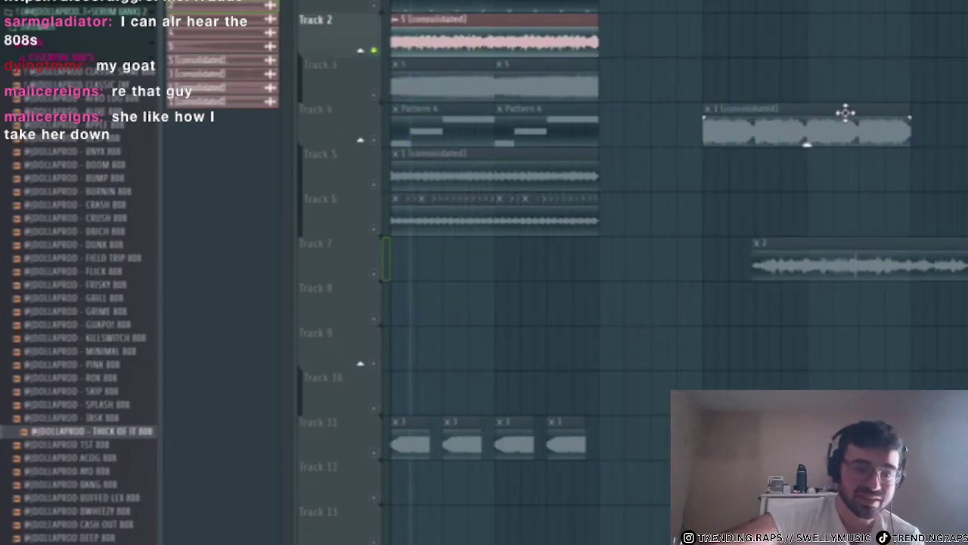
- Move all clips from Track 2 and below down by two tracks and re-enable every track
left_click_drag(959, 69, 200, 470)
left_click_drag(962, 484, 367, 47)
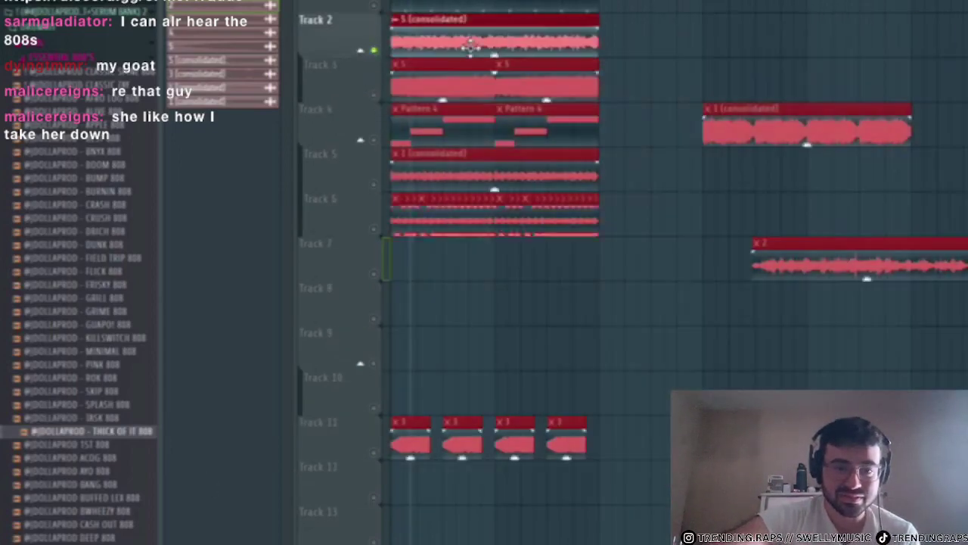
left_click_drag(469, 44, 454, 133)
right_click(375, 96)
left_click(452, 80, "ctrl")
scroll(425, 78, "up", 3)
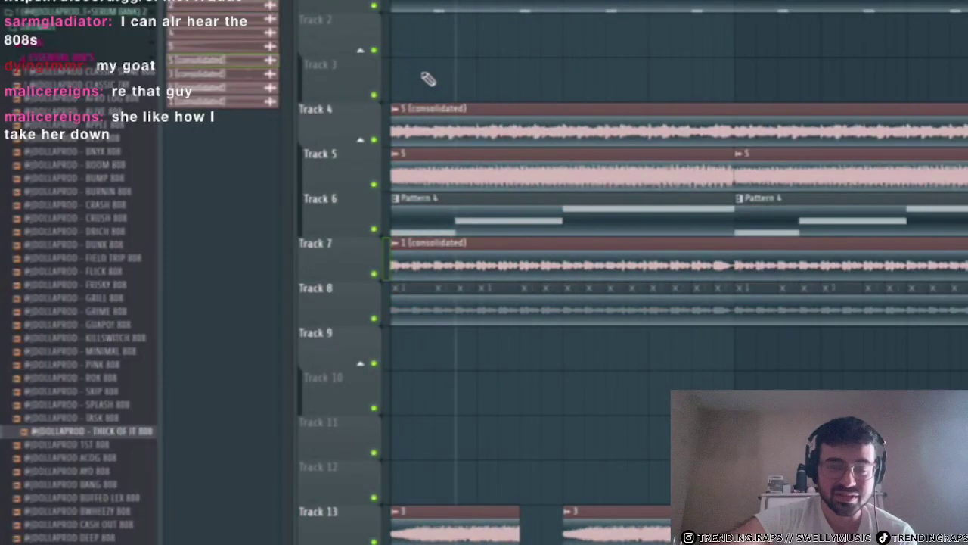
- Paste the faded clip 2 at the start of Track 3 and audition it with only Tracks 3 and 4 enabled
right_click(375, 96)
left_click(362, 142)
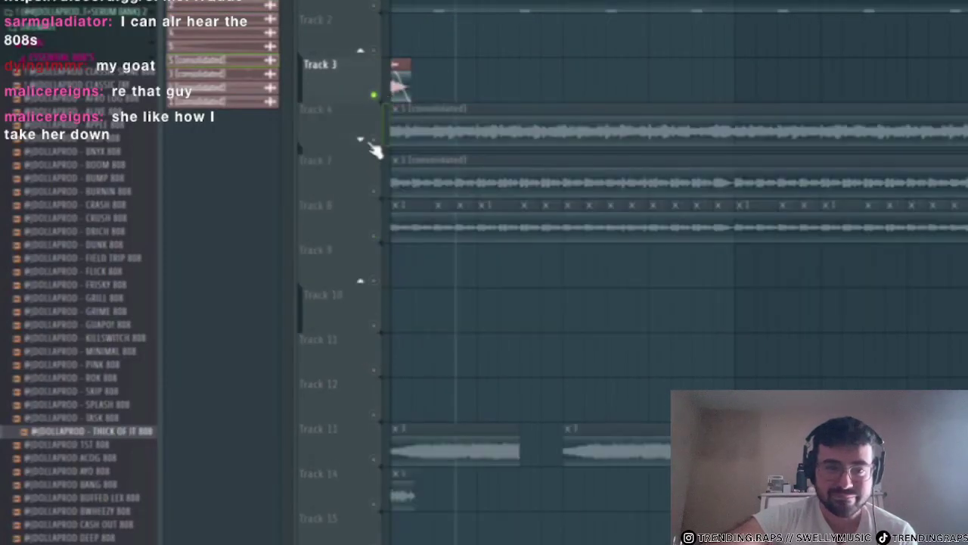
left_click(362, 141)
left_click(374, 140)
key("space")
scroll(398, 82, "up", 3)
key("space")
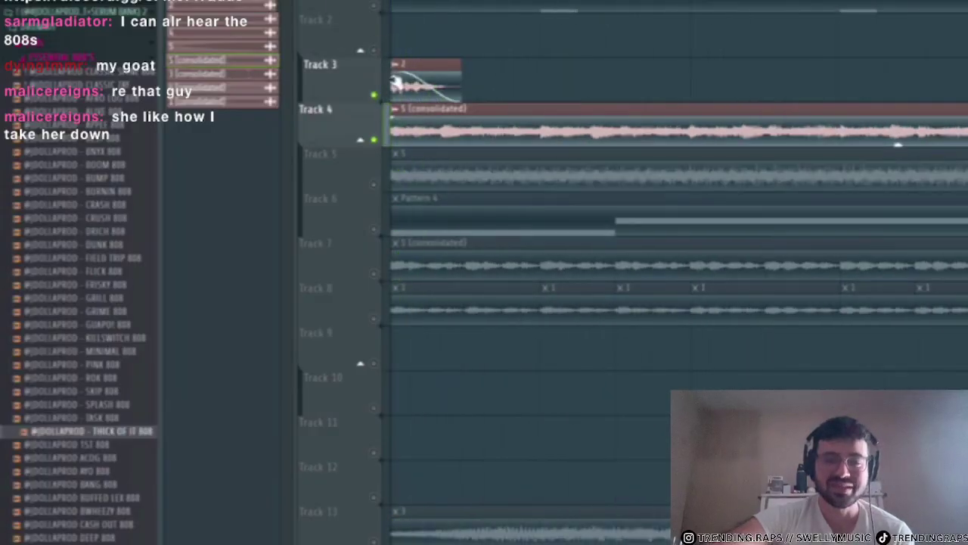
- Compare the short clip on Track 3 with the consolidated loop on Track 4 by toggling their mutes
right_click(374, 96)
key("space")
key("space")
left_click(375, 138)
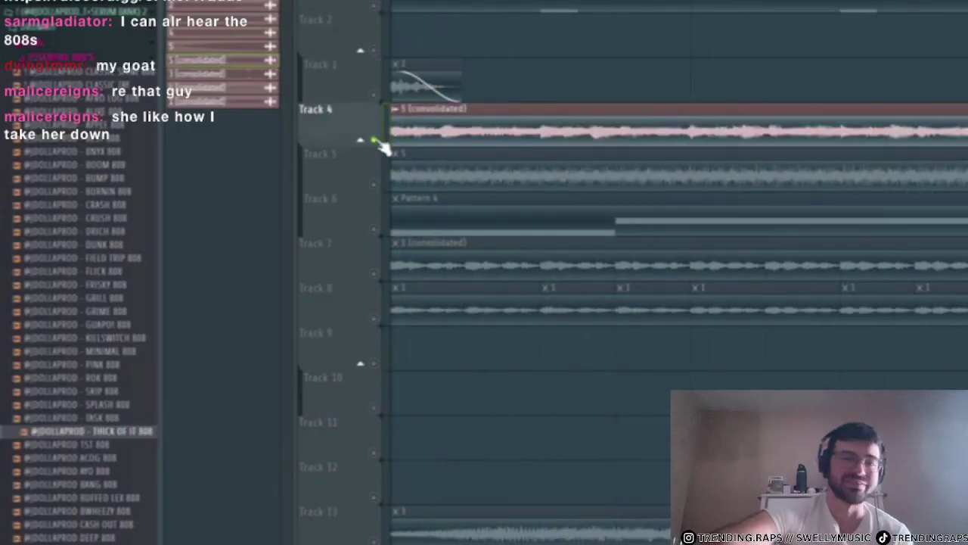
right_click(370, 125)
left_click(372, 93)
left_click(621, 40)
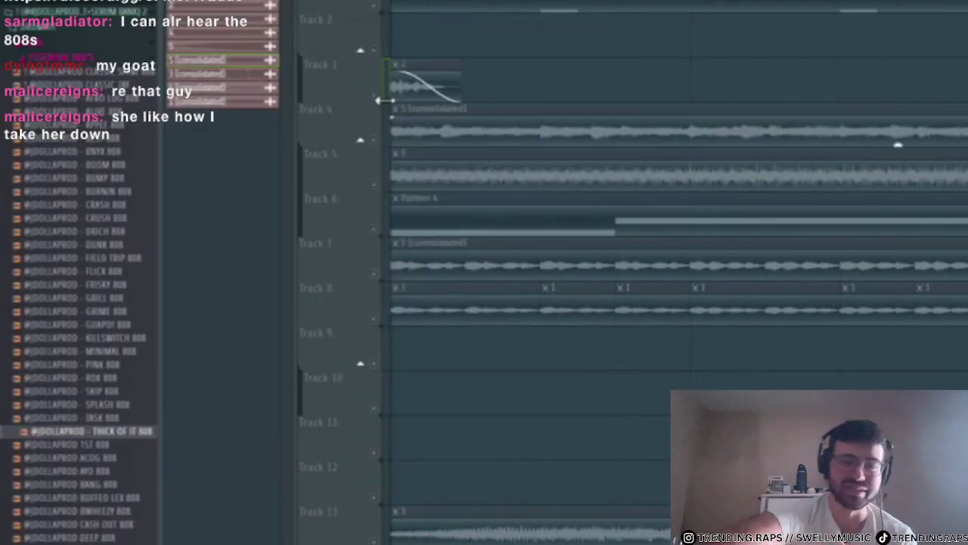
key("space")
- Adjust the low-cut band of Fruity Parametric EQ 2 on clip 2's mixer track
key("F9")
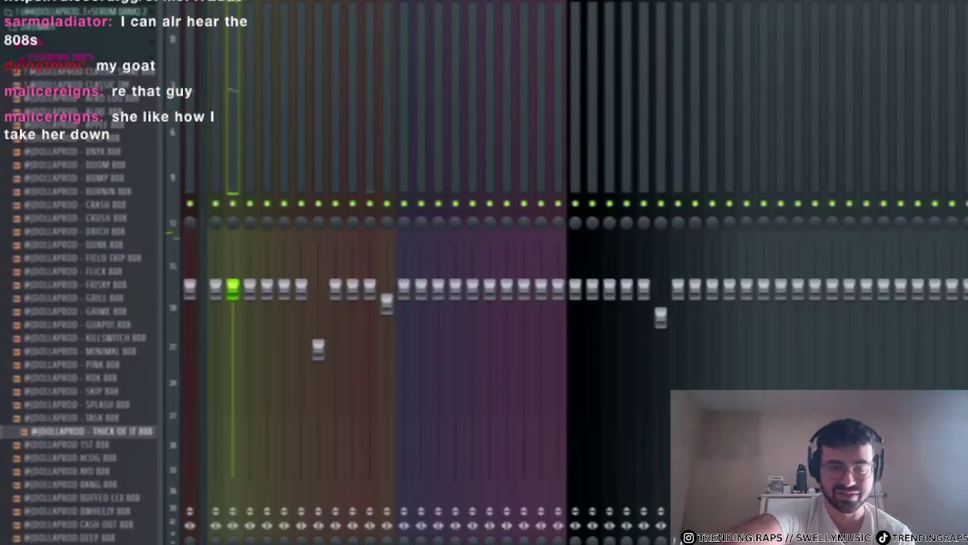
left_click(961, 31)
mouse_move(306, 108)
left_mouse_down()
mouse_move(325, 108)
mouse_move(301, 109)
left_mouse_up()
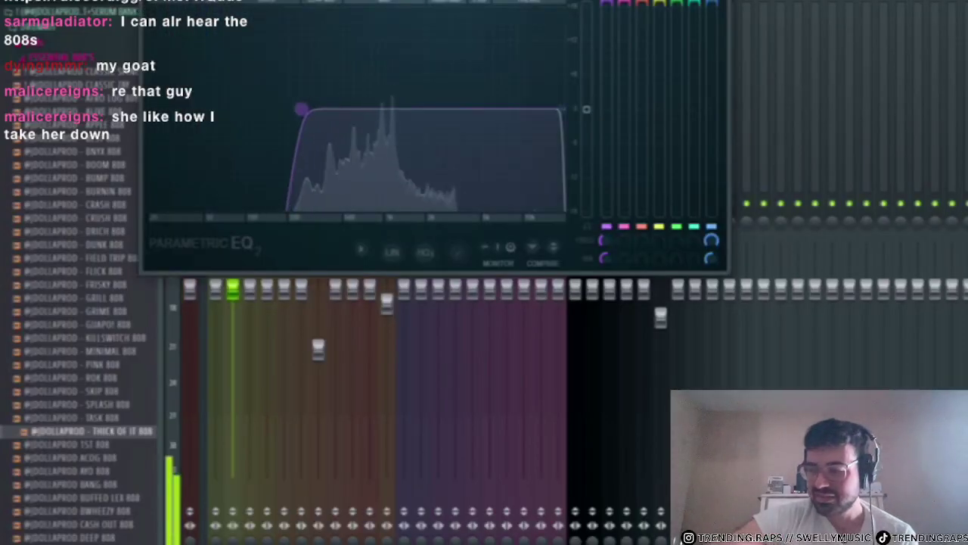
left_click_drag(233, 111, 783, 354)
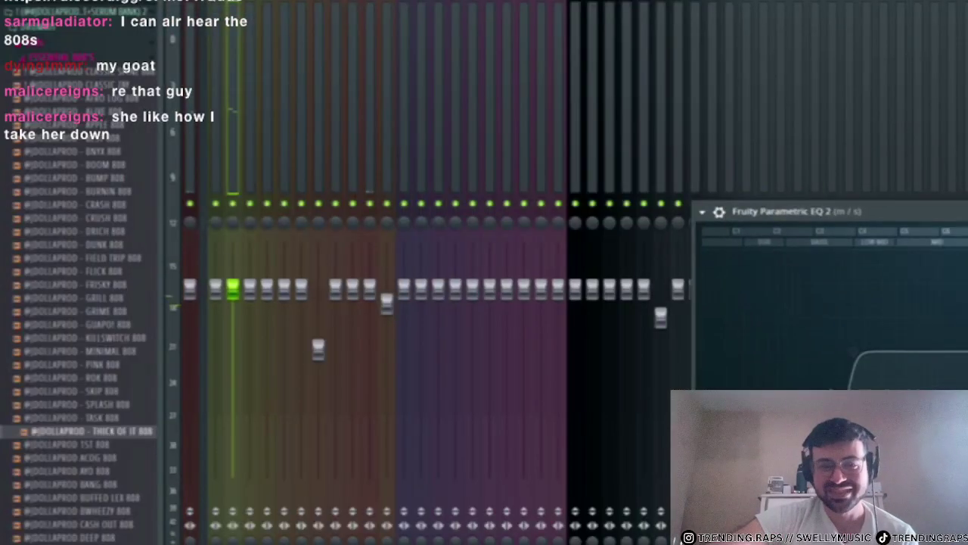
mouse_move(854, 352)
left_mouse_down()
mouse_move(885, 351)
mouse_move(844, 351)
mouse_move(857, 352)
left_mouse_up()
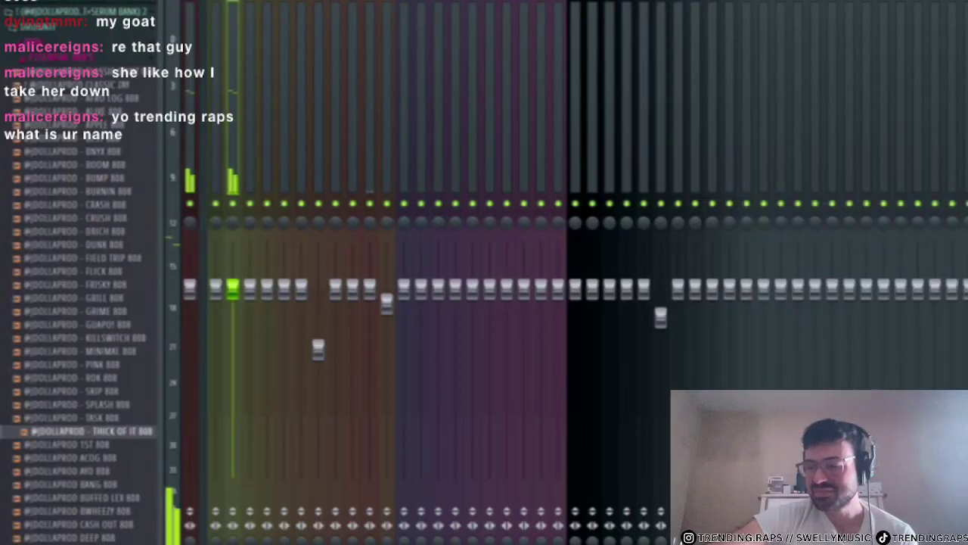
left_click_drag(857, 352, 910, 352)
key("Escape")
- Open the channel settings of clip 2 on Track 3 to check its pitch
key("F6")
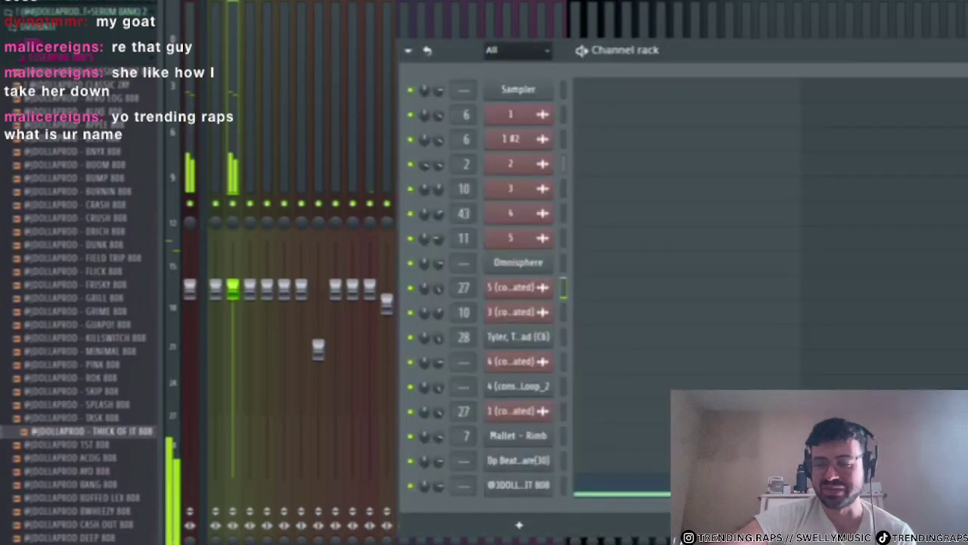
key("F5")
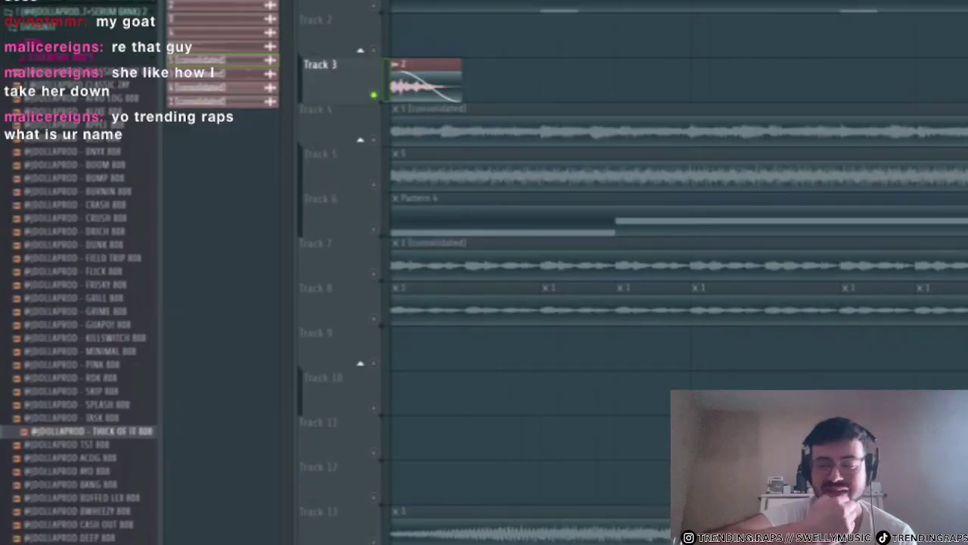
double_click(439, 74)
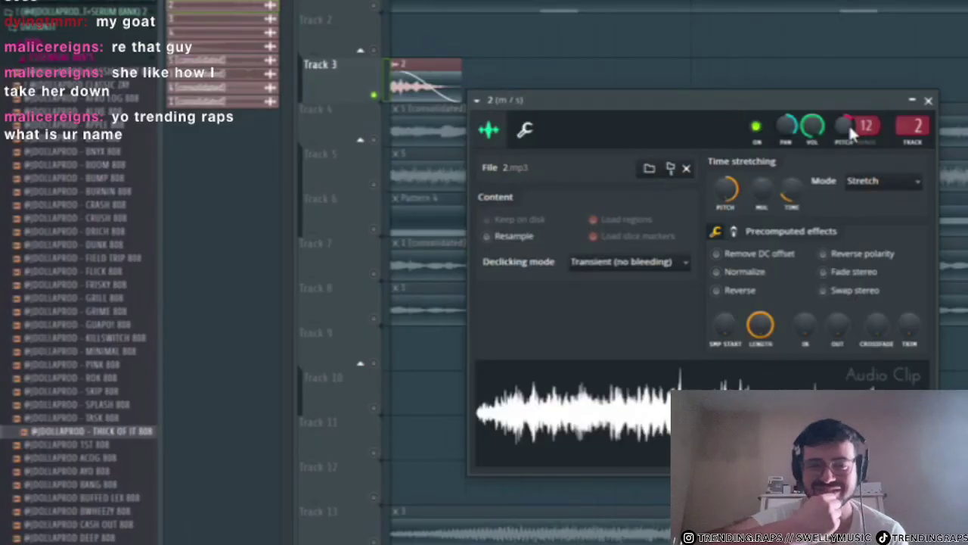
left_click(928, 100)
- Audition clip 2 on Track 3, enabling Track 4 to hear it together with the consolidated loop
key("space")
key("space")
key("space")
key("space")
left_click(375, 139)
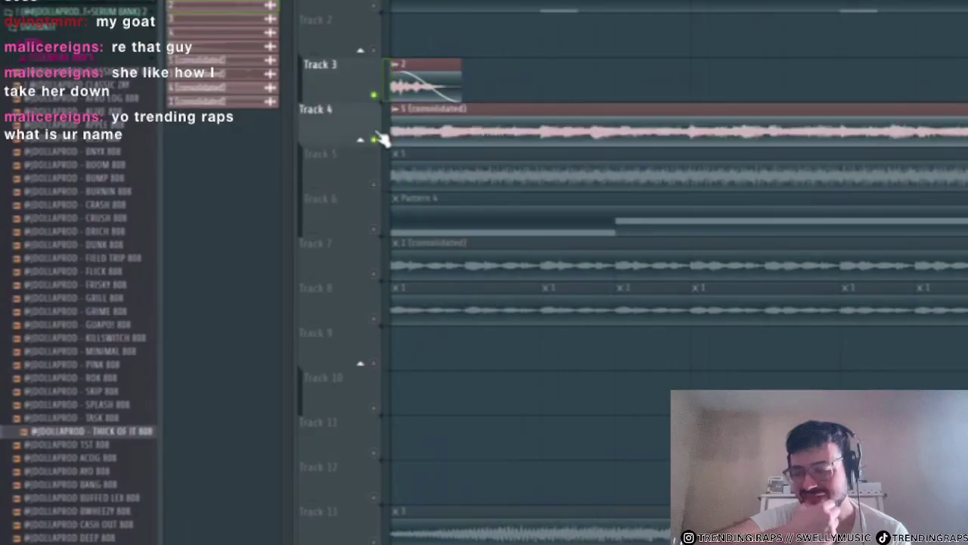
key("space")
- Reopen clip 2's channel settings and audition the clip with Track 3 soloed
double_click(415, 95)
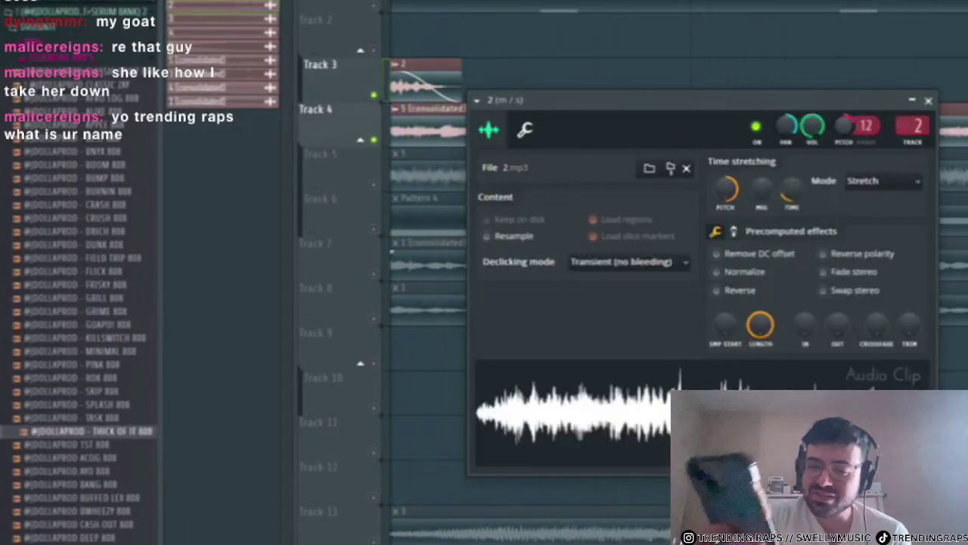
key("space")
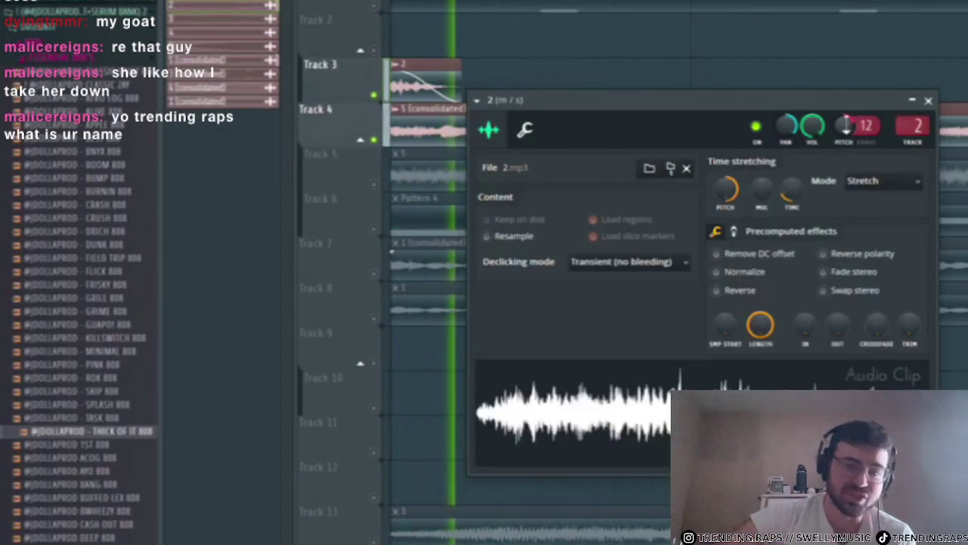
key("space")
right_click(374, 96)
key("space")
key("space")
right_click(374, 96)
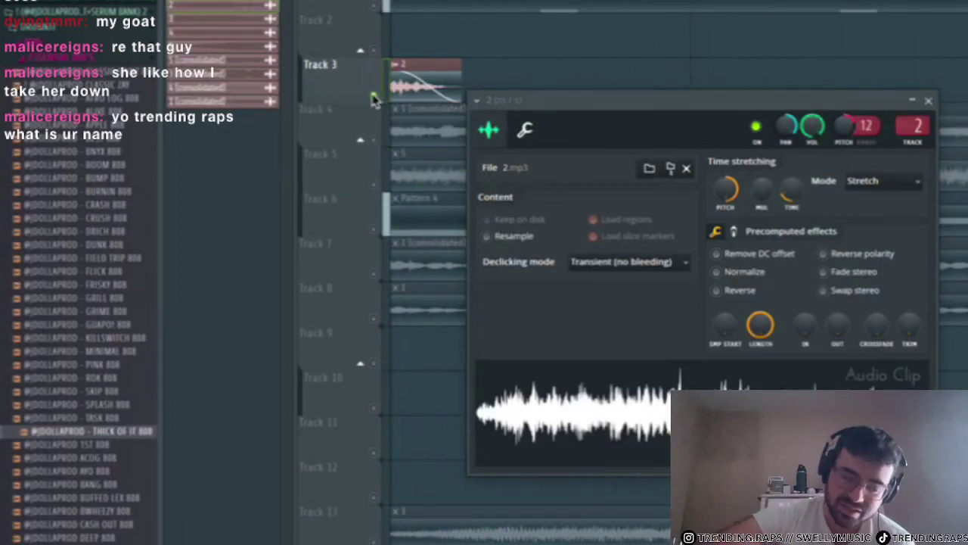
key("space")
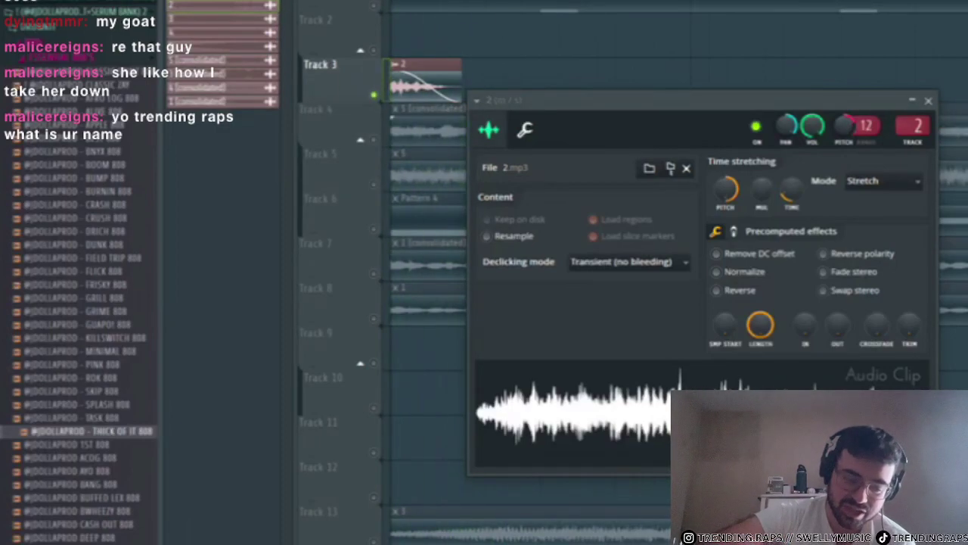
- Open an equalizer with a spectrum analyzer on clip 2's mixer track and reposition its window
key("F9")
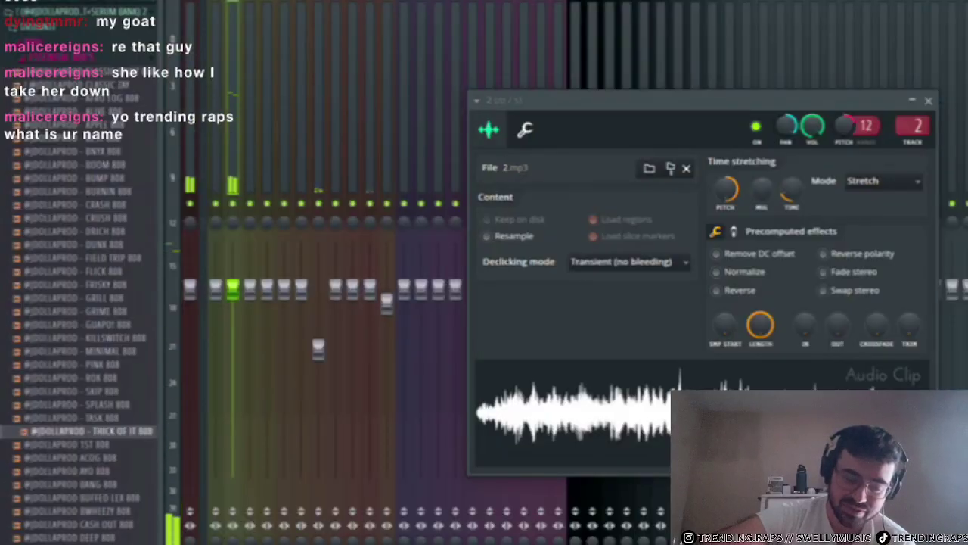
left_click(964, 349)
left_click(851, 423)
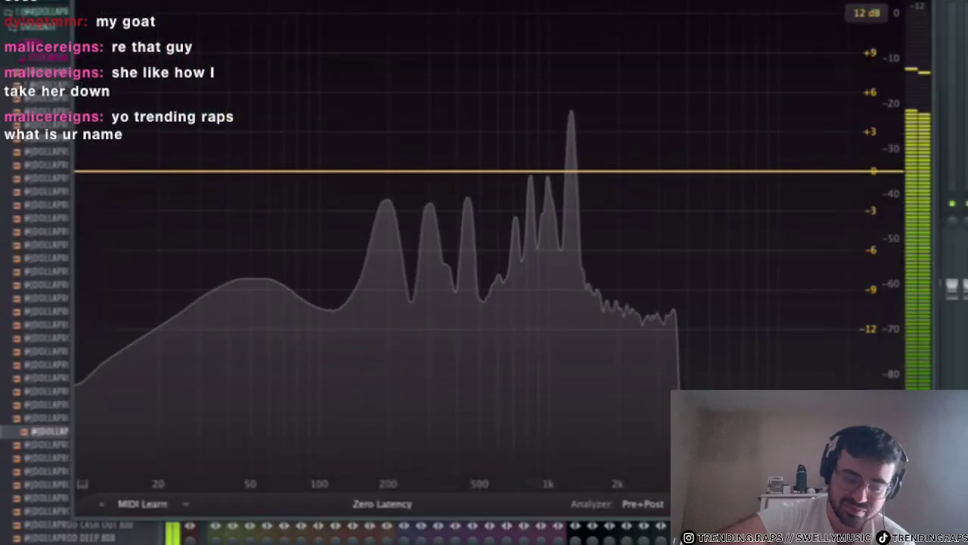
left_click_drag(530, 2, 687, 2)
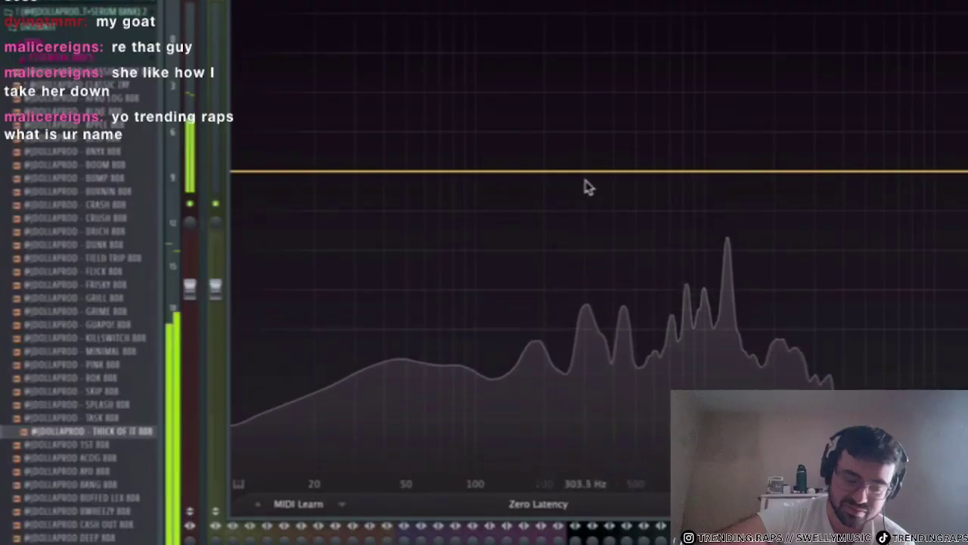
- Add an EQ band near 300 Hz as a notch, placing it at 301.66 Hz with a Q of about 7.2
left_click_drag(593, 174, 595, 194)
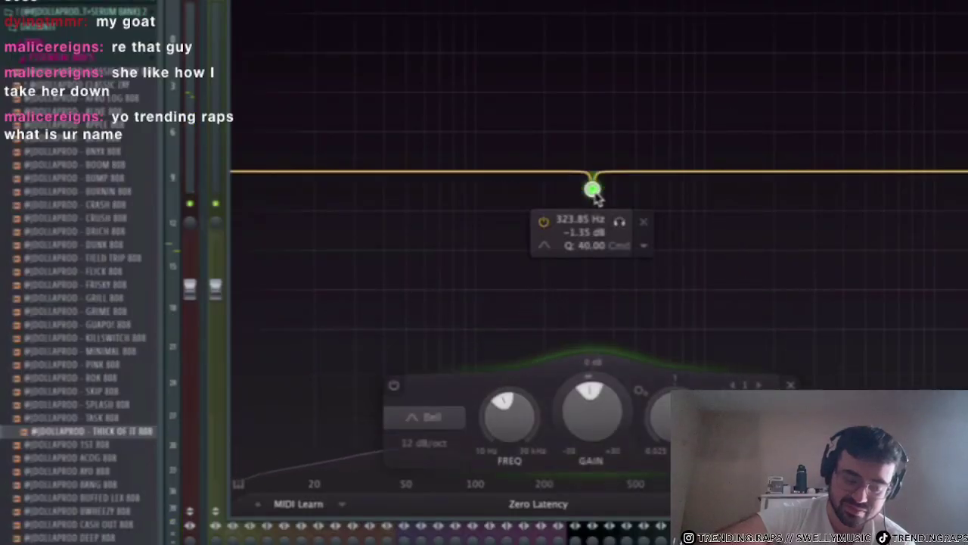
left_click(545, 245)
left_click(647, 267)
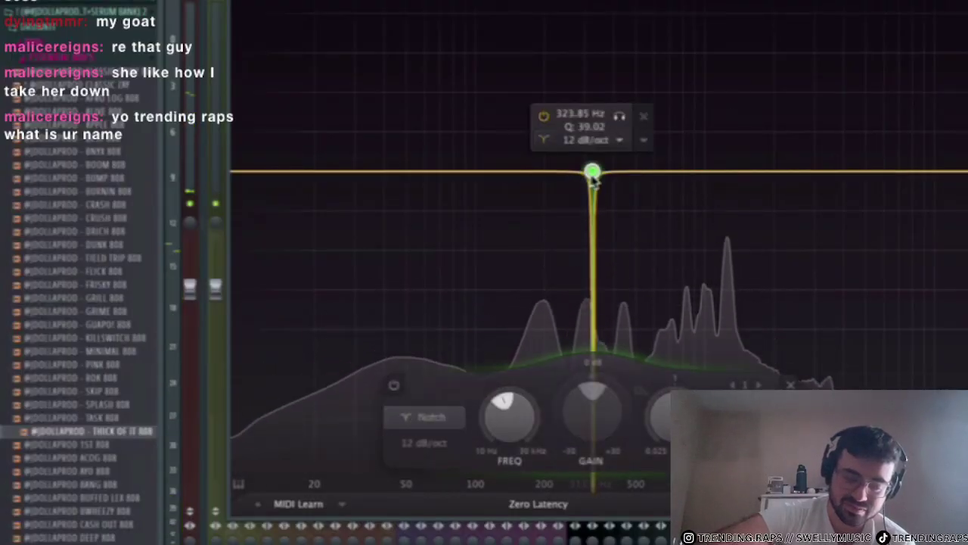
scroll(588, 191, "down", 5)
left_click_drag(587, 186, 586, 195)
scroll(586, 184, "down", 10)
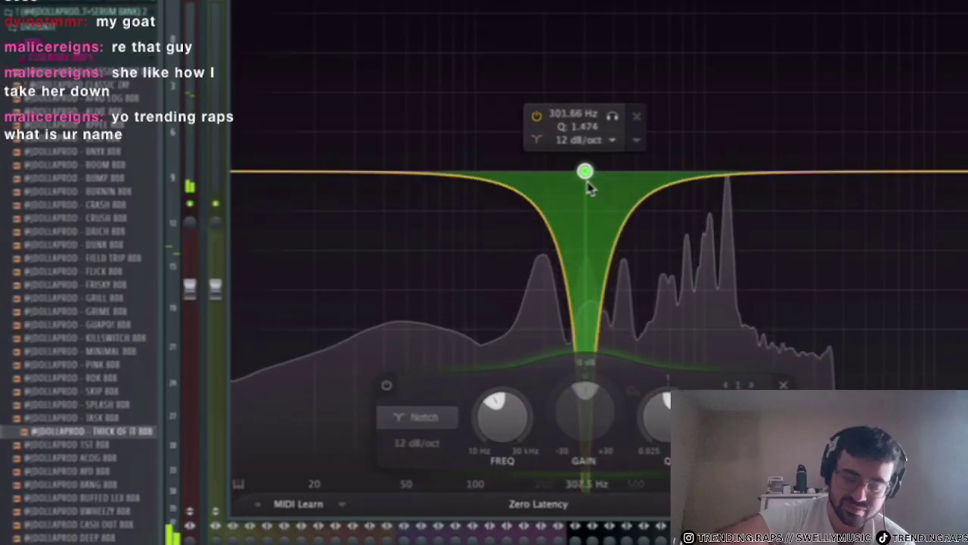
scroll(586, 183, "up", 8)
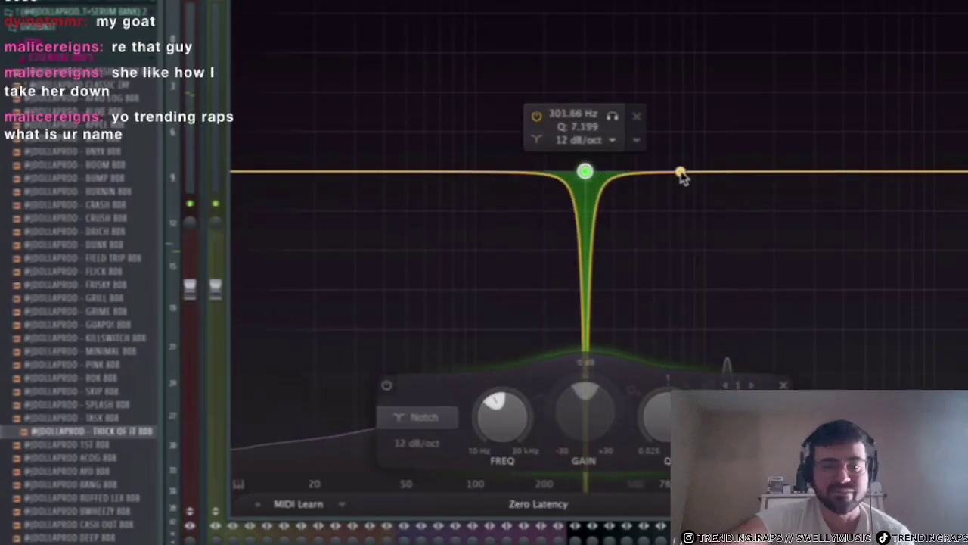
- Add a second notch band and move it to 188.52 Hz with a Q of about 5.8 while the clip plays
left_click(679, 181)
left_click(733, 260)
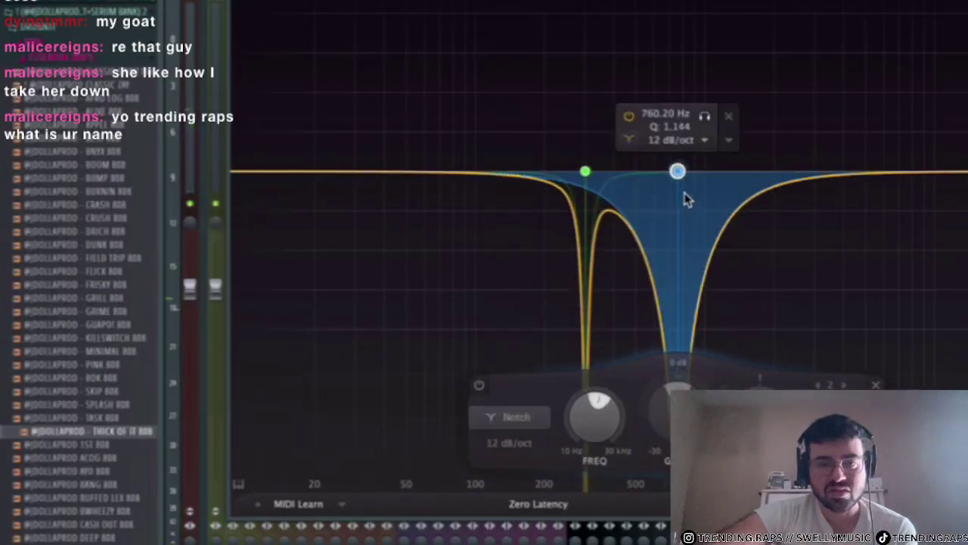
scroll(685, 189, "up", 10)
scroll(680, 179, "down", 3)
key("space")
left_click_drag(679, 177, 539, 170)
scroll(624, 178, "down", 7)
scroll(539, 170, "up", 3)
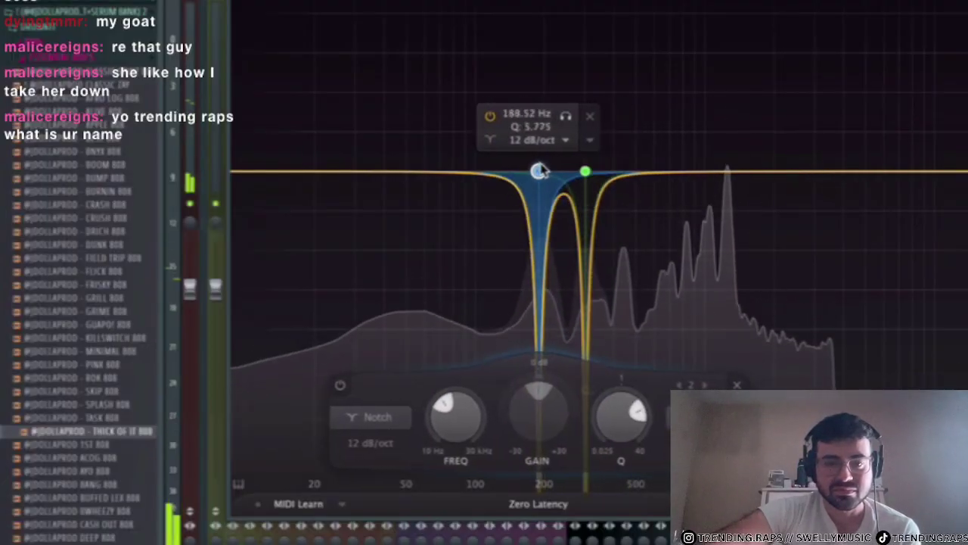
- Add a third EQ band at 441.03 Hz and change it to a notch with a Q of about 11
left_click(653, 180)
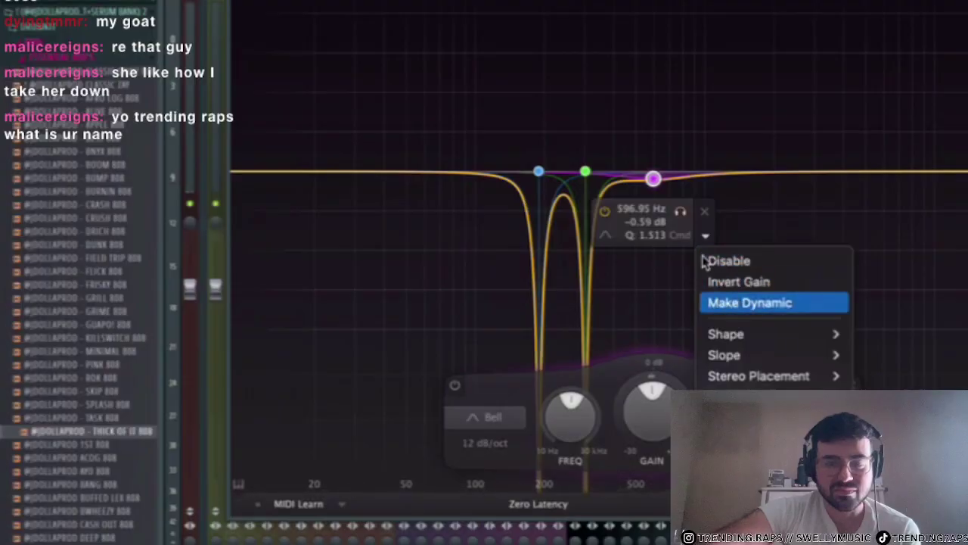
mouse_move(655, 179)
left_mouse_down()
mouse_move(668, 198)
mouse_move(620, 250)
mouse_move(630, 270)
mouse_move(623, 316)
left_mouse_up()
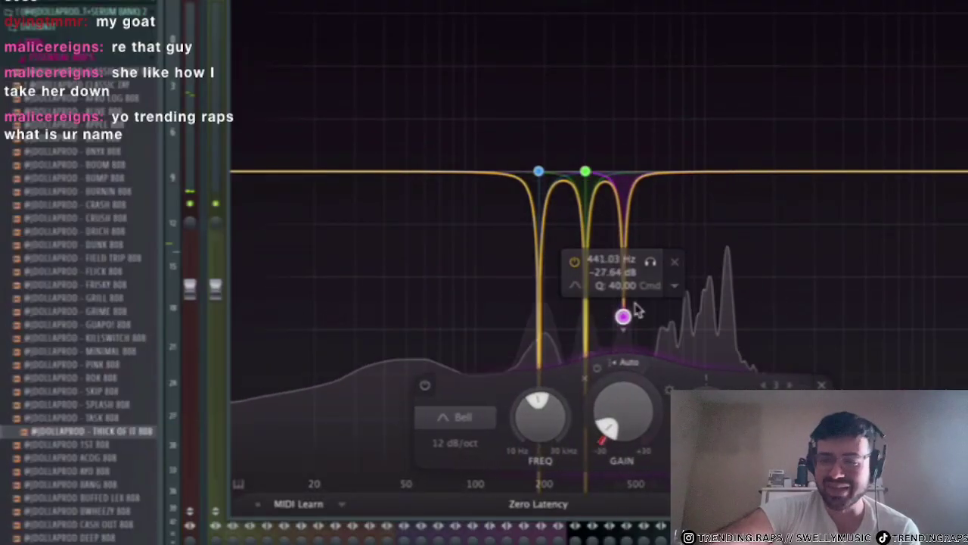
left_click(679, 306)
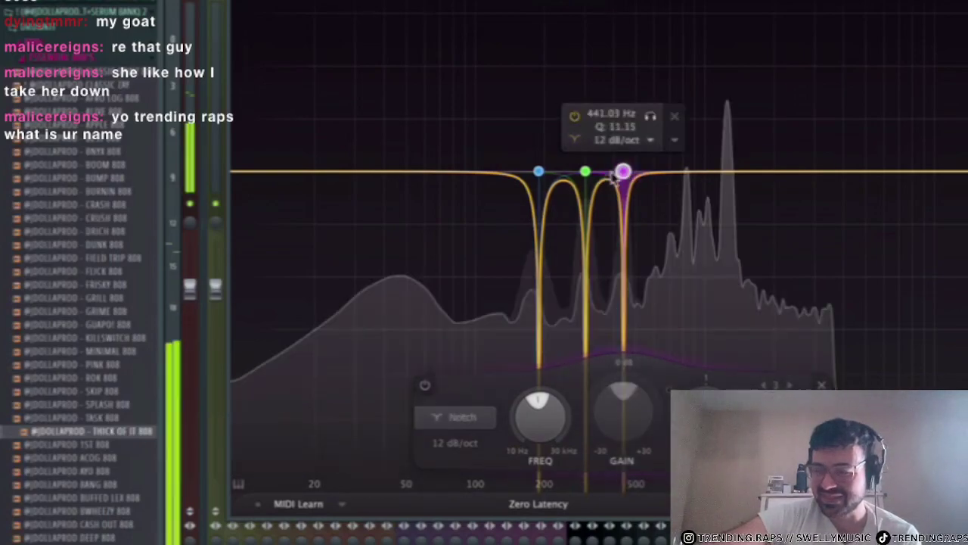
- Add a low cut filter below the three notches, shift its cutoff higher towards them and close the equalizer
left_click(457, 176)
left_click(452, 255)
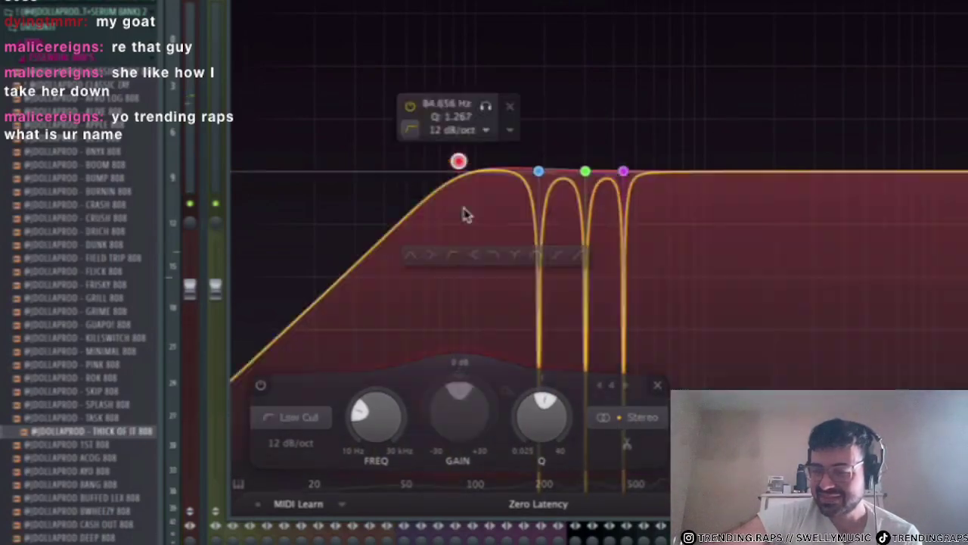
left_click_drag(458, 172, 491, 191)
scroll(469, 202, "up", 2)
left_click(556, 219)
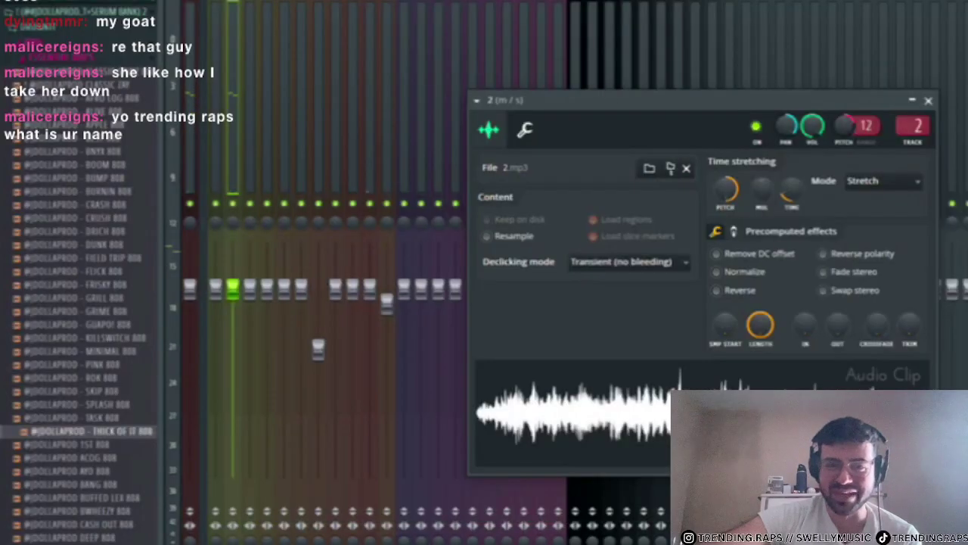
- Return to the playlist, enable Track 4 and close clip 2's channel settings
key("F9")
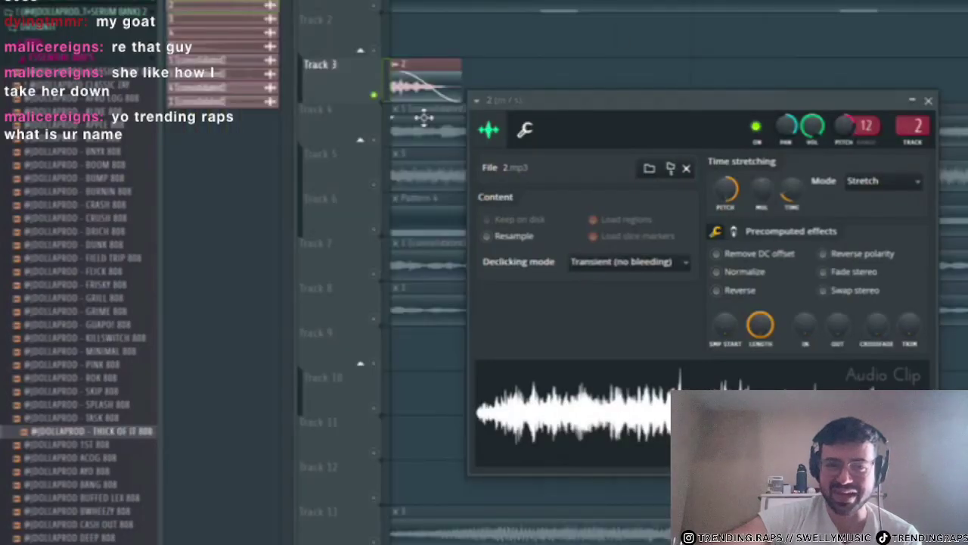
left_click(375, 140)
left_click(930, 102)
- Set the snap to 1/2 beat and repeat clip 2 at regular intervals along Track 3 during playback
left_click(194, 2)
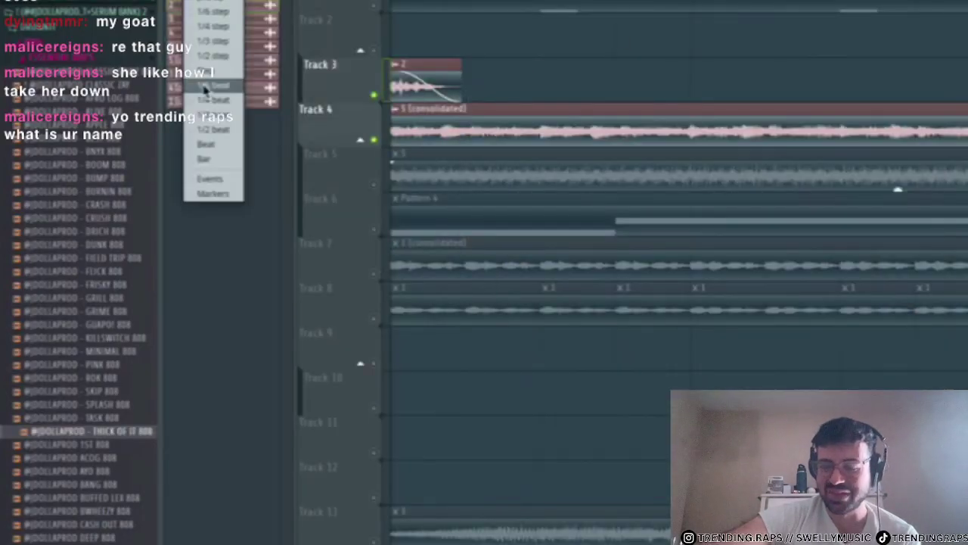
left_click(206, 142)
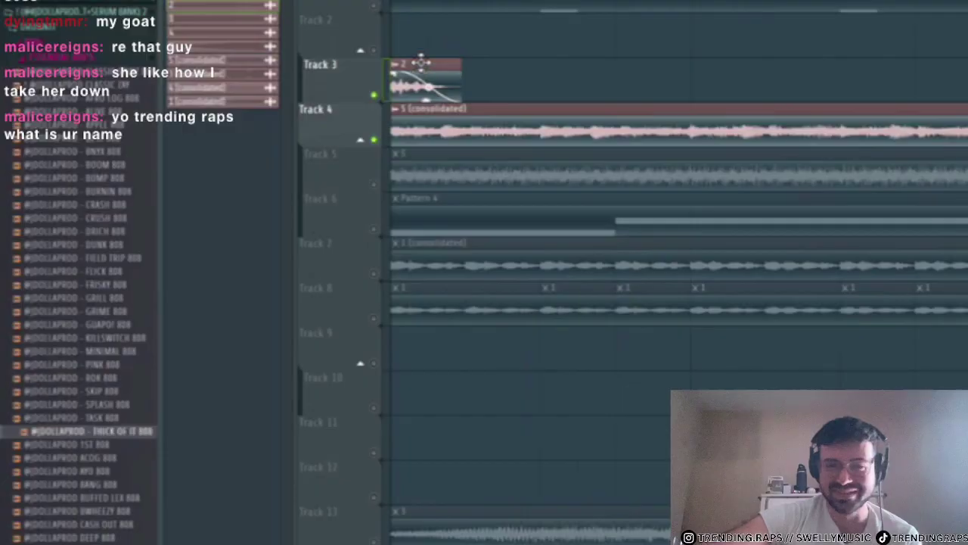
scroll(635, 95, "down", 2)
left_click(634, 94)
key("space")
left_click(703, 78)
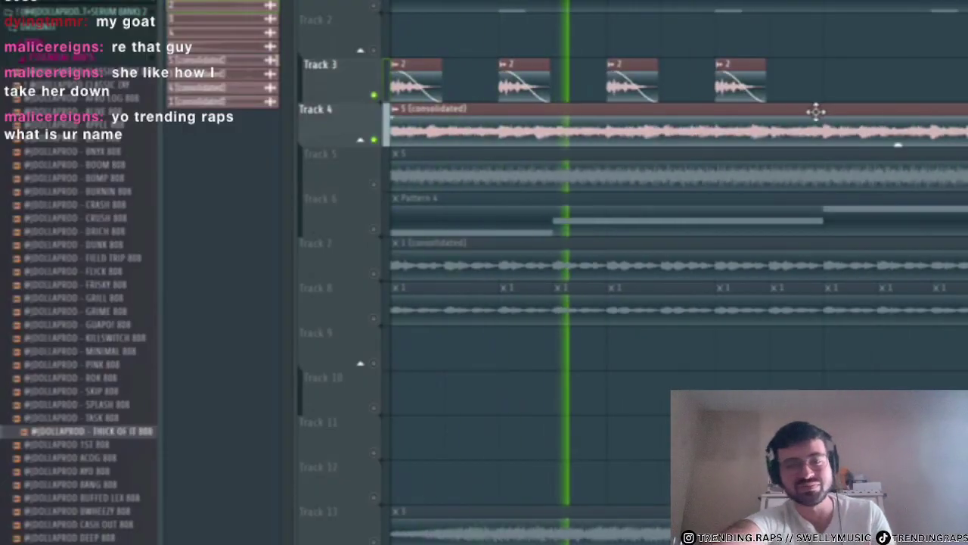
left_click(851, 83)
left_click(937, 85)
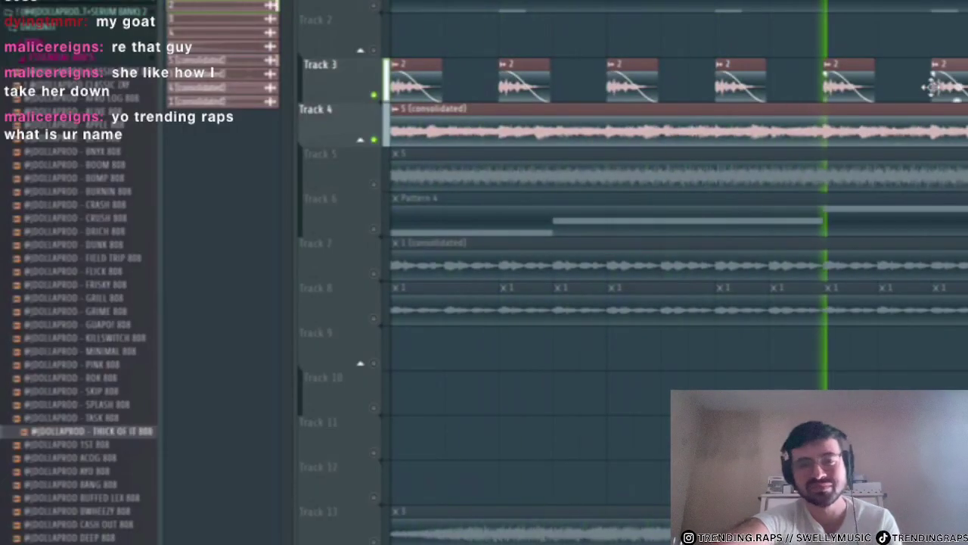
- Solo Track 3 and audition its repeated clips
key("space")
right_click(375, 96)
key("space")
right_click(375, 96)
scroll(605, 157, "down", 1)
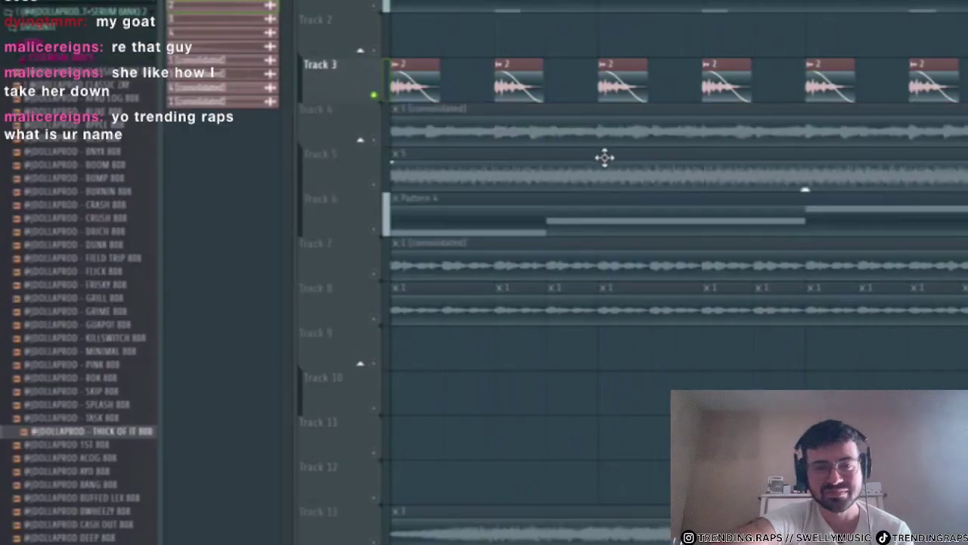
- Solo Track 7 and audition its consolidated loop together with Track 5
scroll(604, 158, "down", 2)
right_click(375, 273)
key("space")
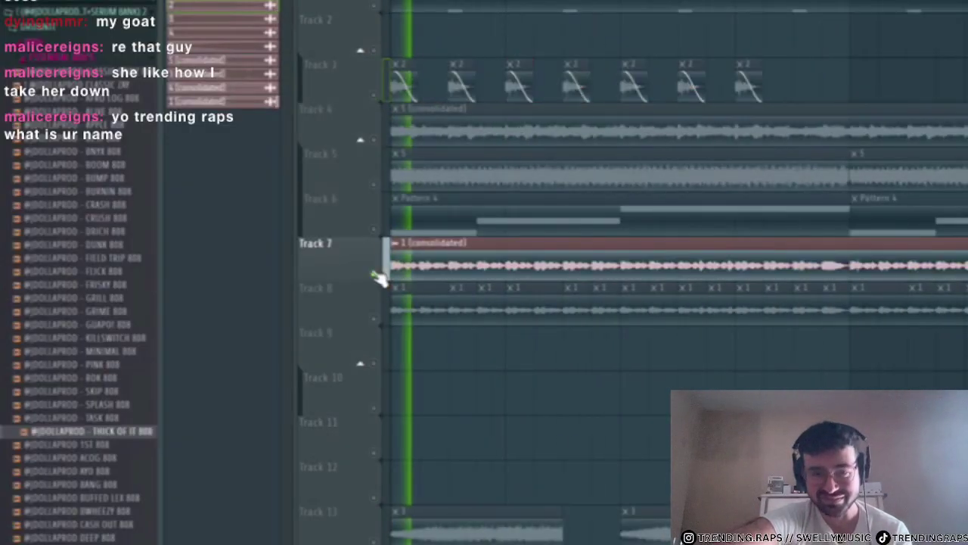
key("space")
left_click(375, 185)
key("space")
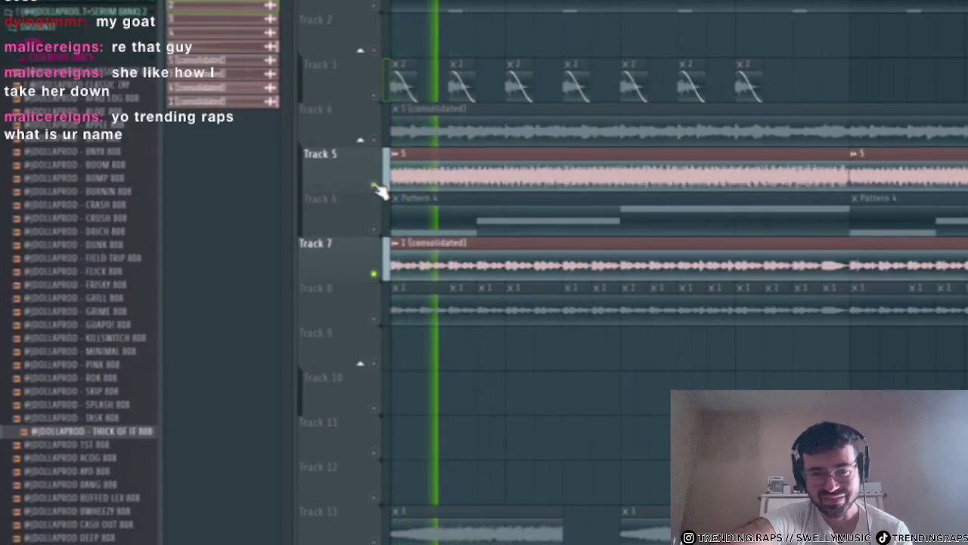
- Mute Track 5, audition Track 7 together with Track 4, and mute Track 4 again
left_click(375, 183)
left_click(375, 140)
key("space")
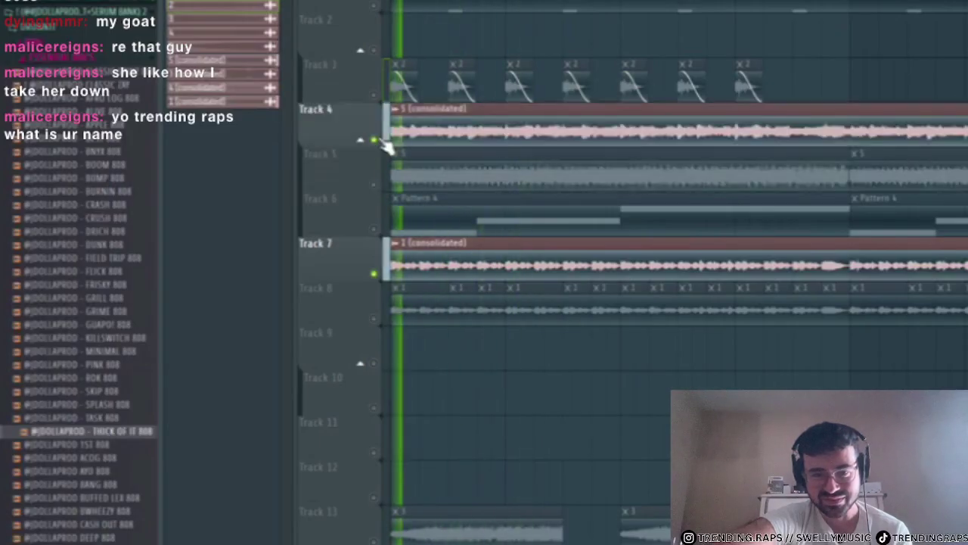
left_click(377, 141)
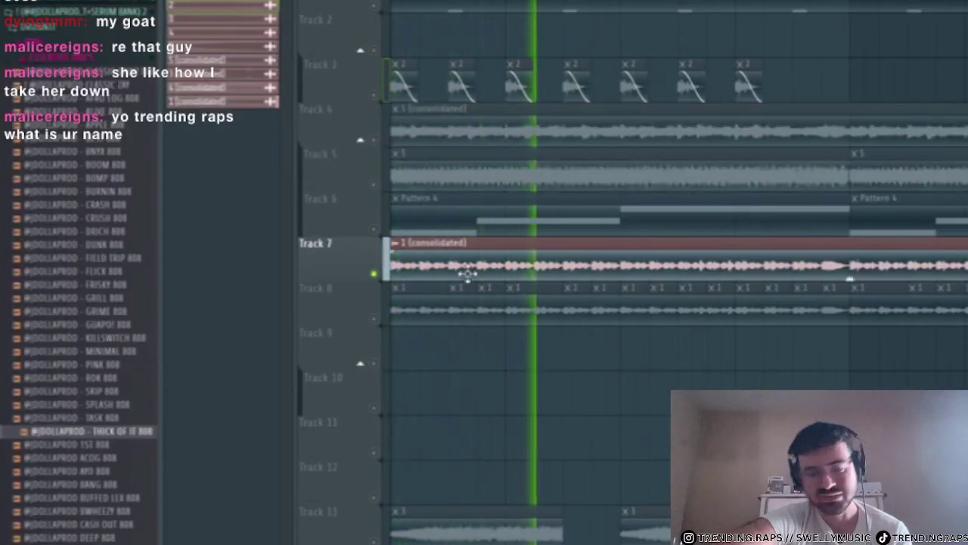
- Set the snap to Bar and move Track 7's consolidated clip to the start of the second Pattern 4 block
key("space")
left_click(189, 1)
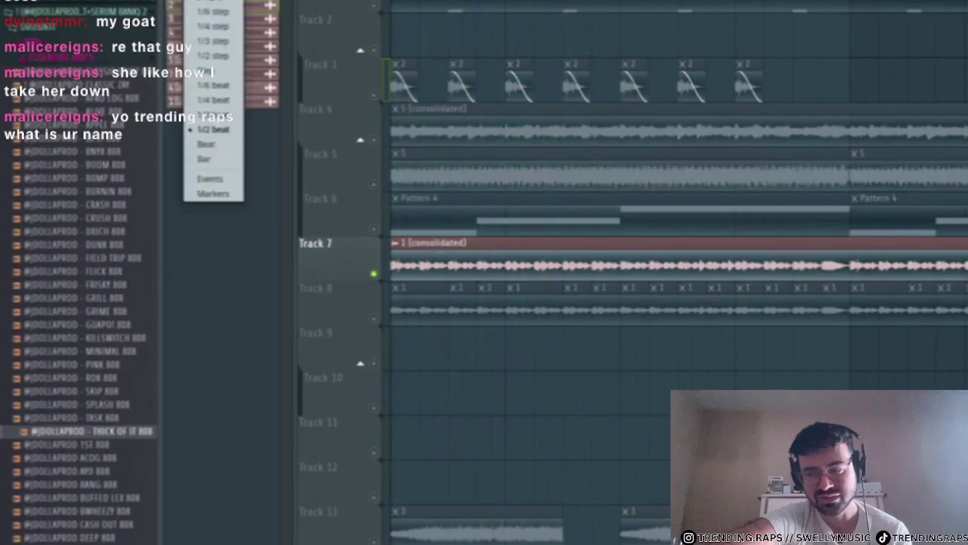
left_click(213, 161)
left_click_drag(426, 270, 766, 268)
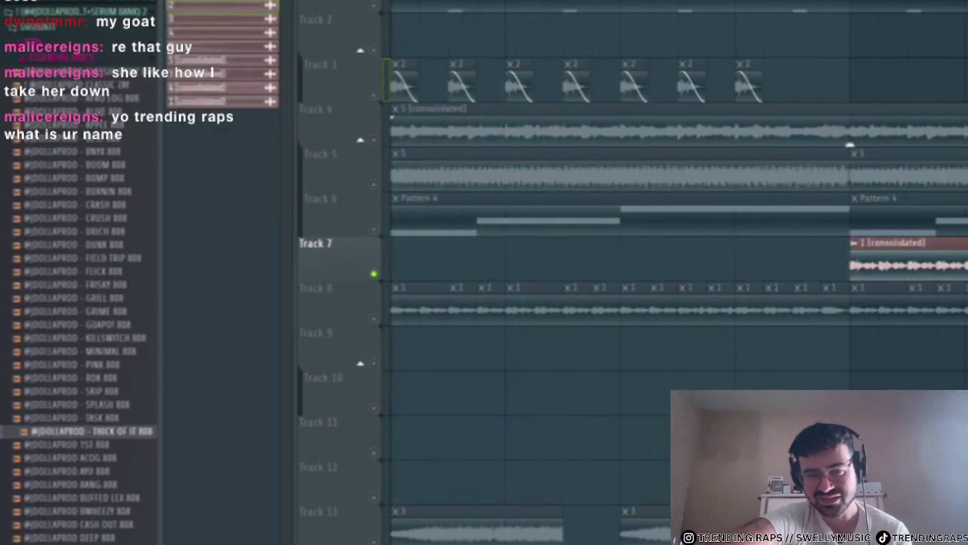
- Enable all tracks again, mute Track 13 and play the arrangement from the beginning
right_click(374, 140)
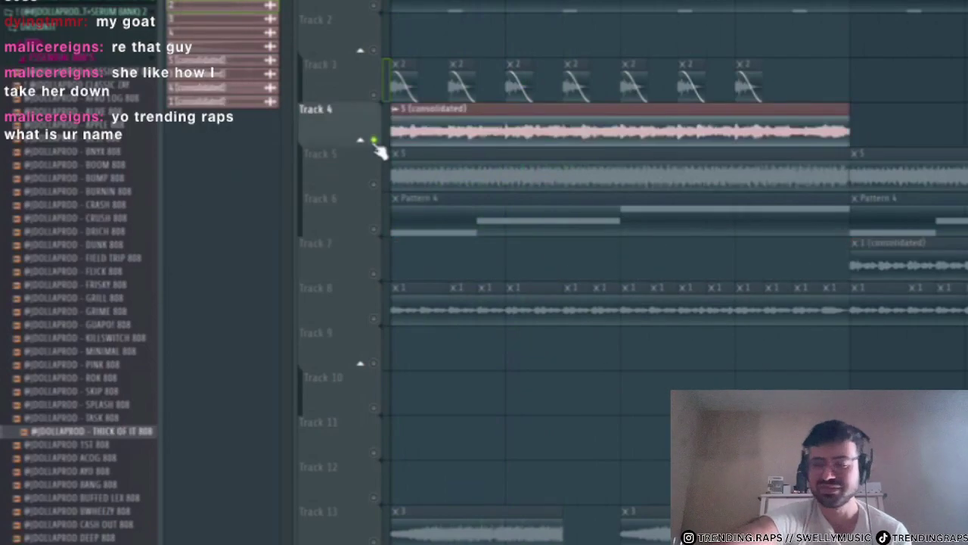
right_click(374, 140)
key("space")
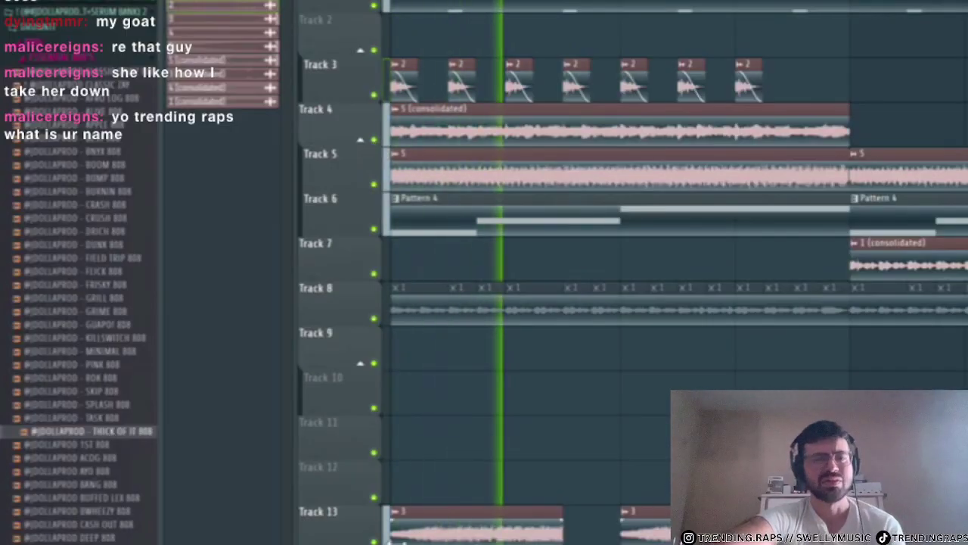
key("space")
left_click(374, 541)
key("space")
key("space")
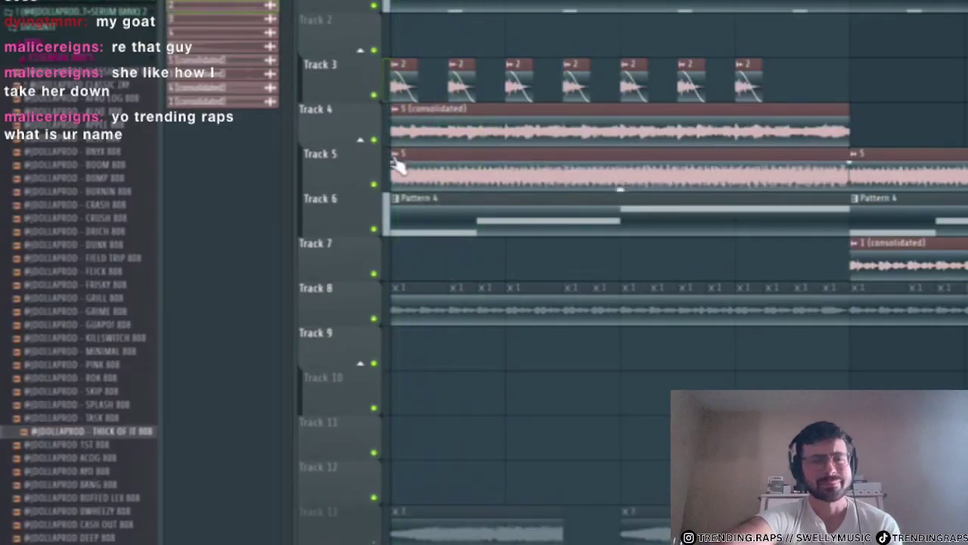
- Mute Track 5 and play the arrangement without it
key("space")
left_click(373, 182)
key("space")
key("space")
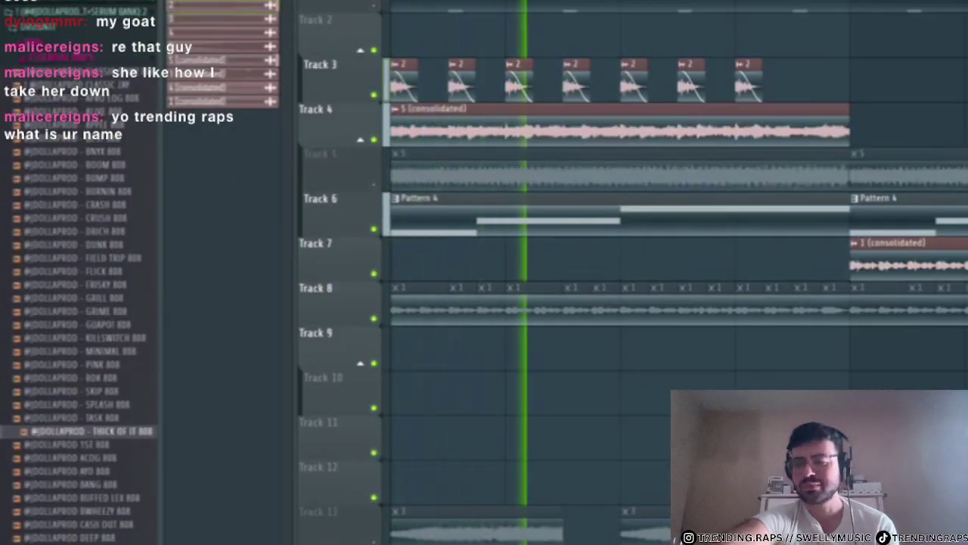
- Reset the pitch in the channel settings of Track 5's audio clip and close the settings
double_click(412, 154)
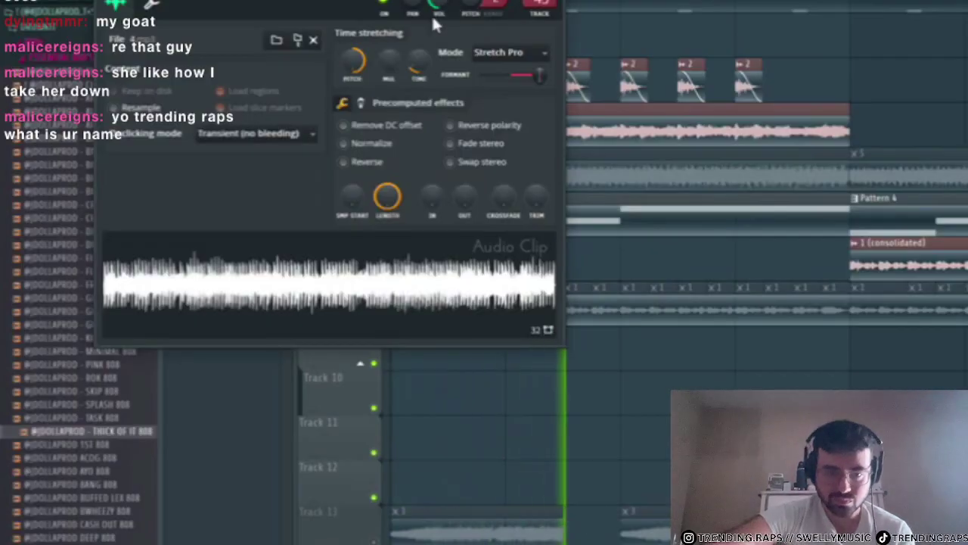
right_click(485, 10)
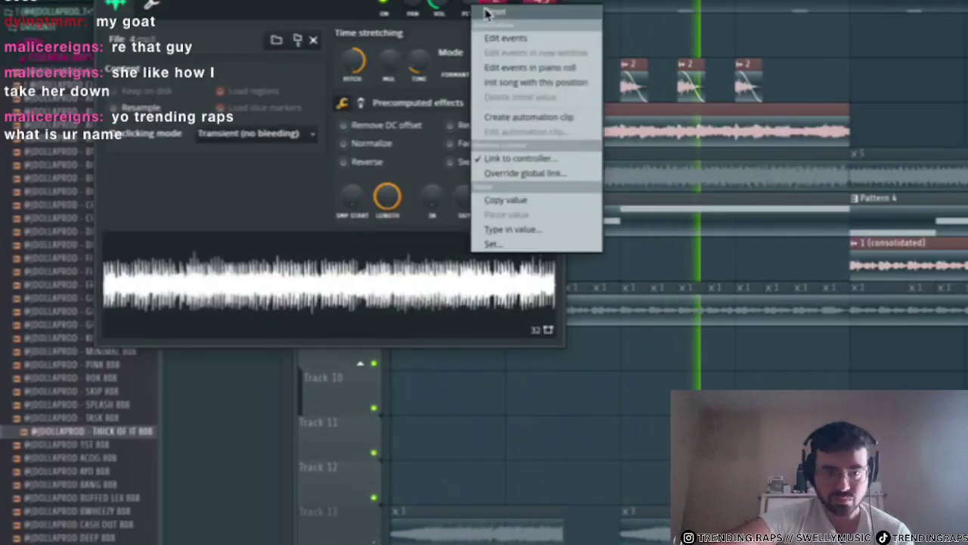
left_click(488, 12)
left_click(556, 2)
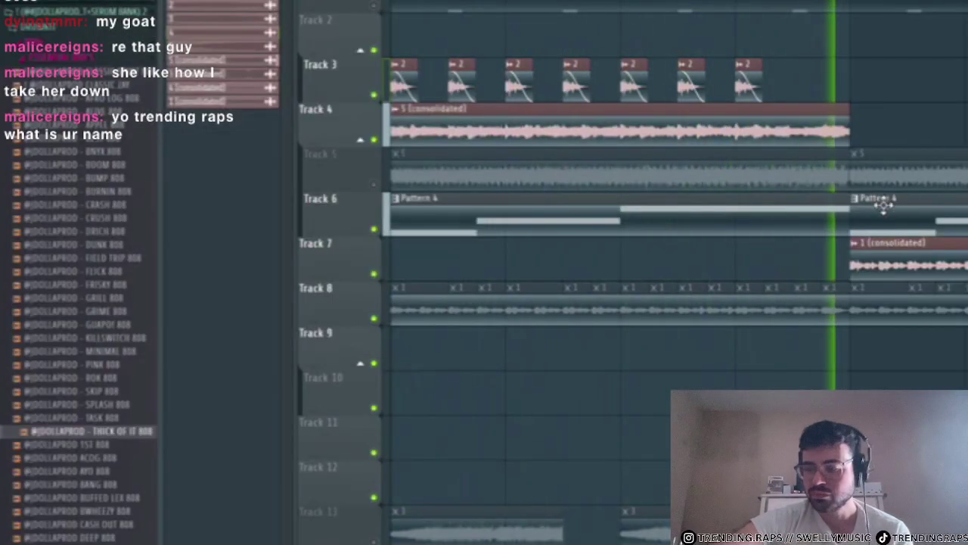
- Check the channel settings of the consolidated clip on Track 7 and view the wider arrangement
double_click(882, 249)
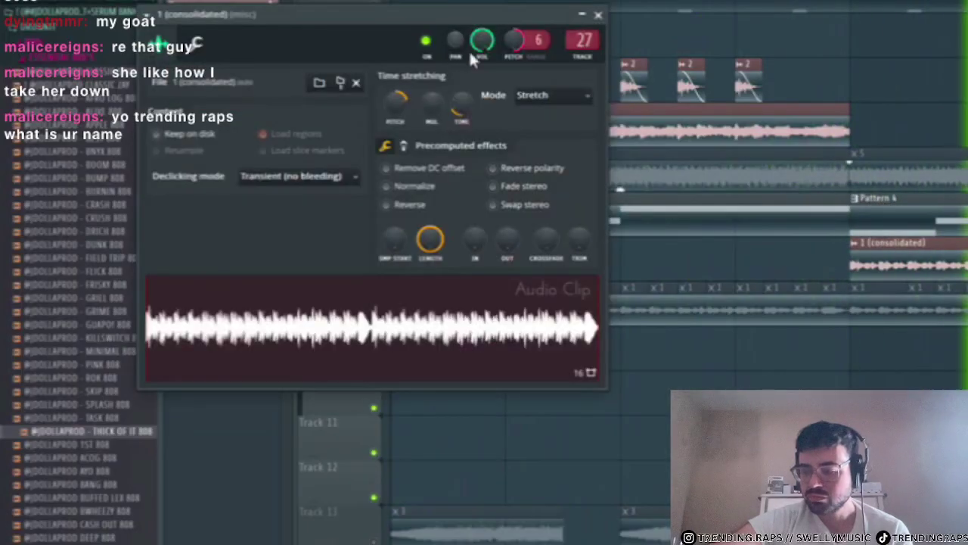
left_click(597, 15)
scroll(869, 229, "down", 2)
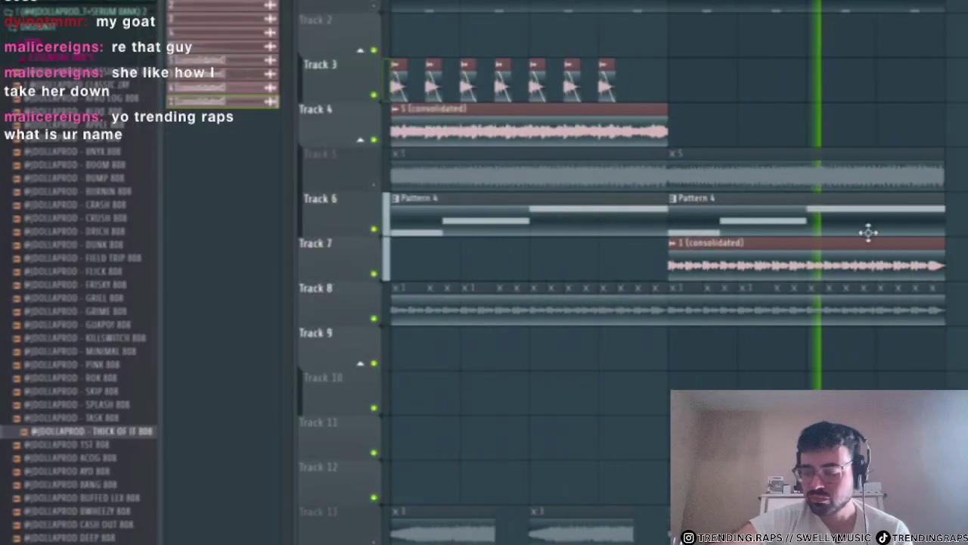
scroll(871, 250, "down", 2)
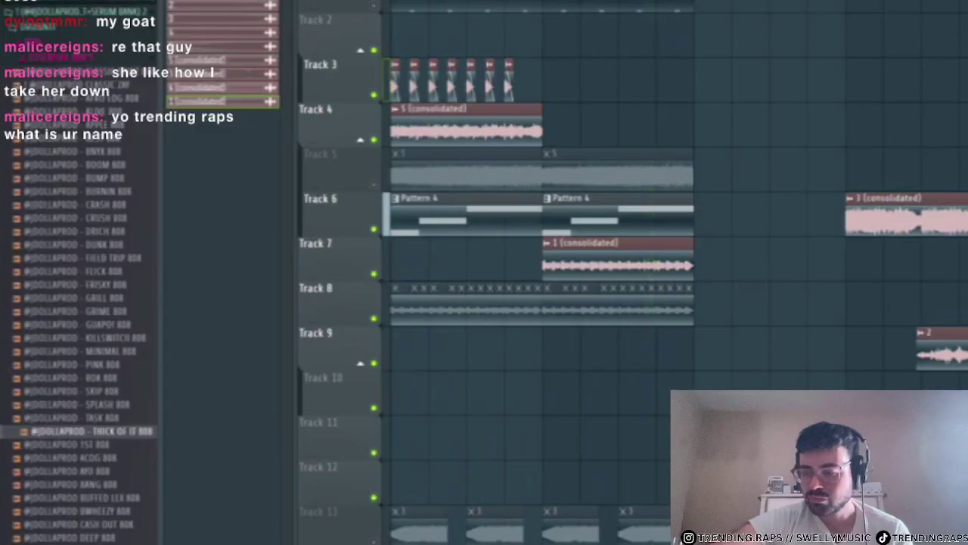
- Open the channel rack and preview 808 samples in the browser, including ONYX 808
key("F6")
scroll(104, 338, "down", 5)
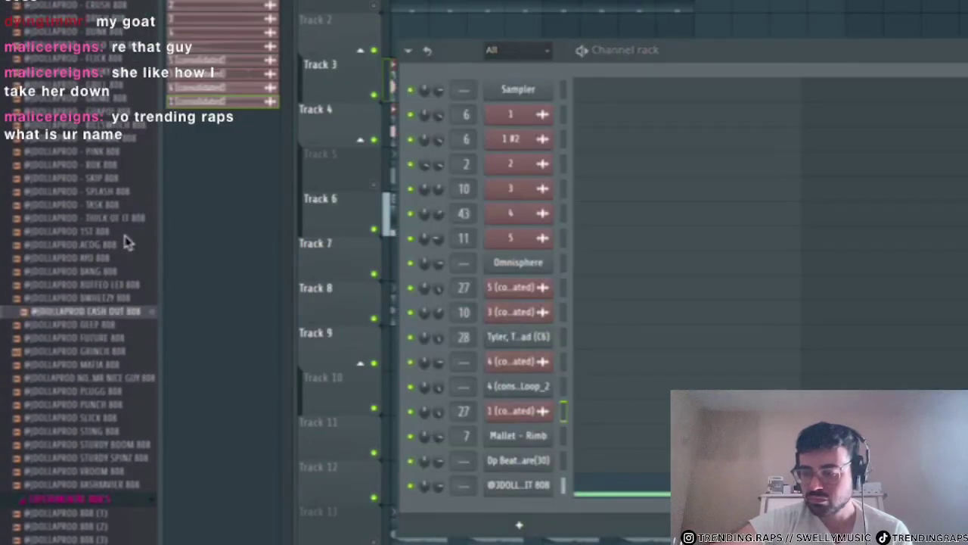
left_click(109, 113)
scroll(107, 132, "up", 5)
left_click(104, 150)
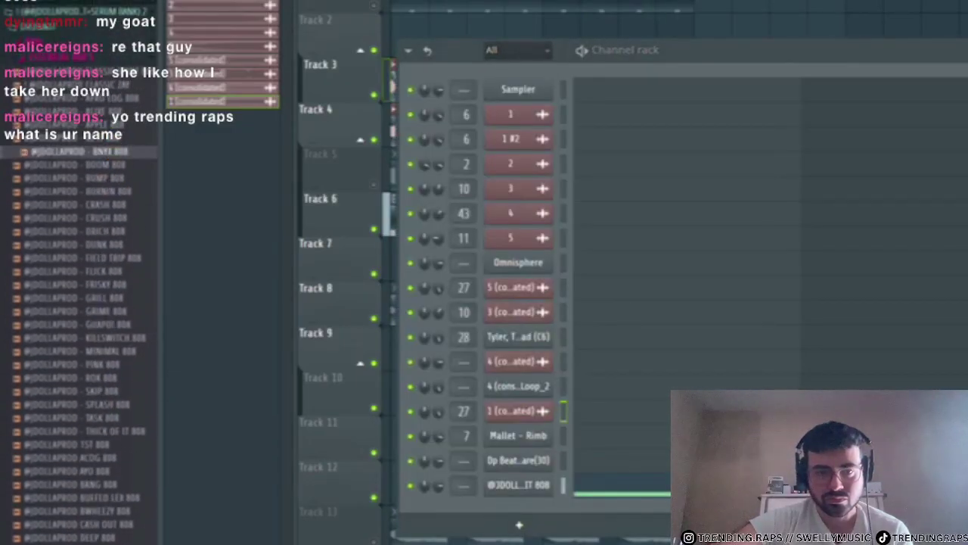
- Preview more 808 samples in the browser, including PLUGG 808, Kick 808 2 and Killer 808
scroll(47, 205, "down", 8)
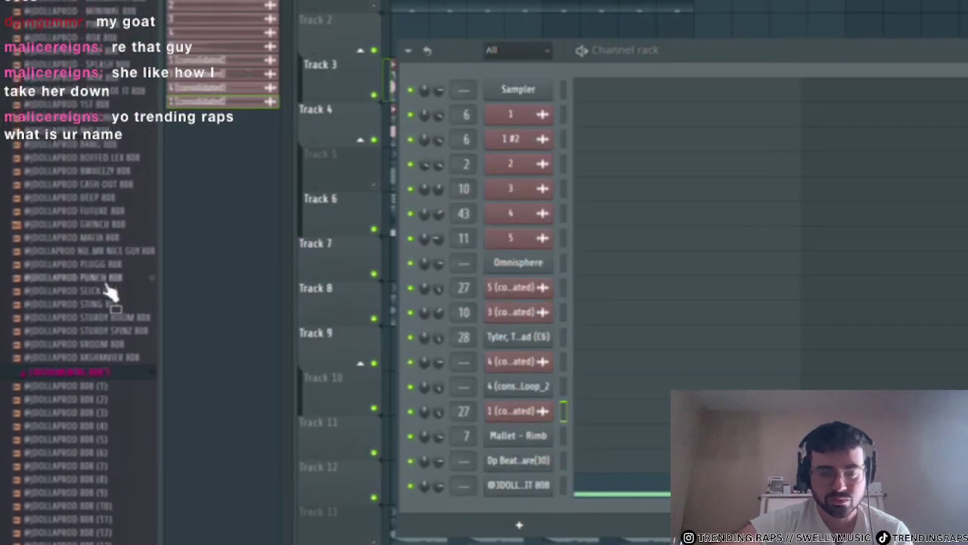
left_click(111, 272)
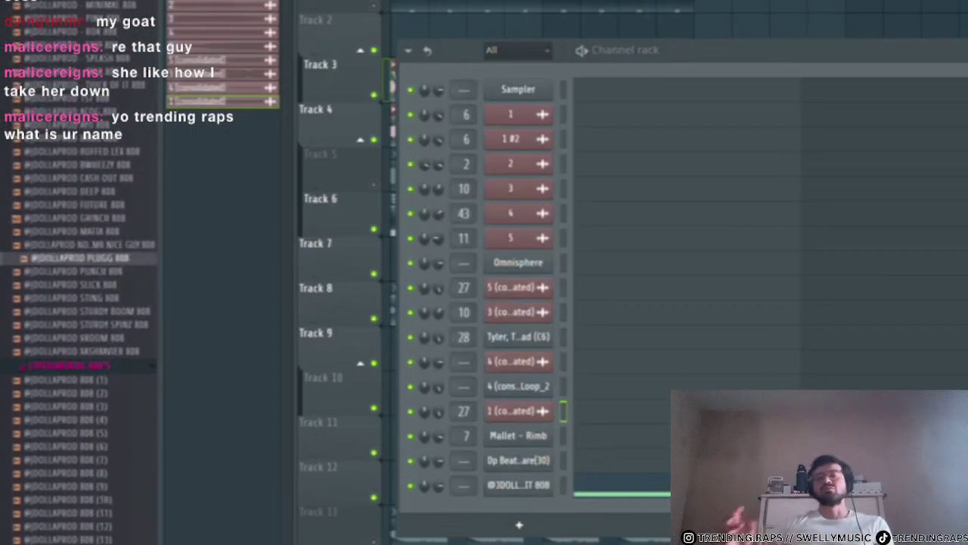
scroll(78, 209, "down", 20)
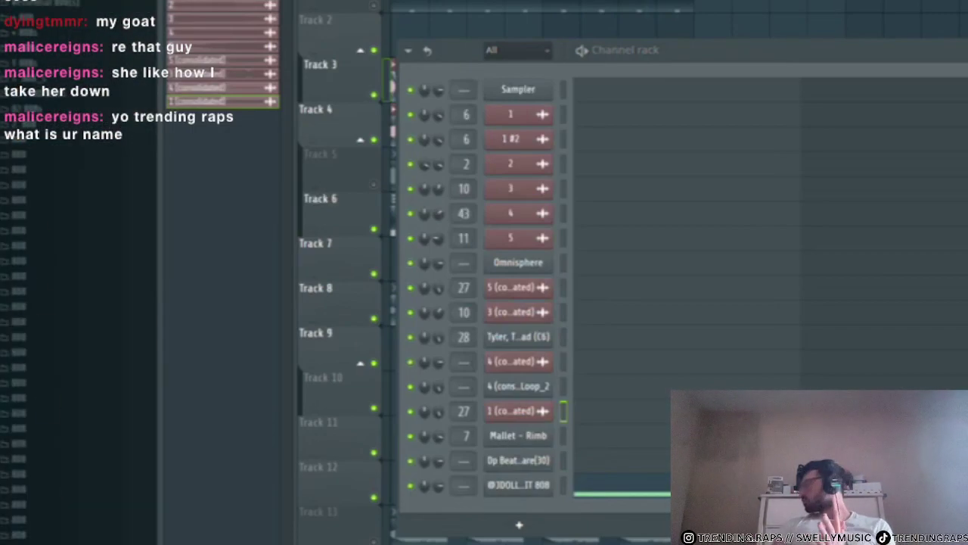
left_click(79, 202)
scroll(69, 304, "down", 7)
left_click(67, 306)
left_click(68, 320)
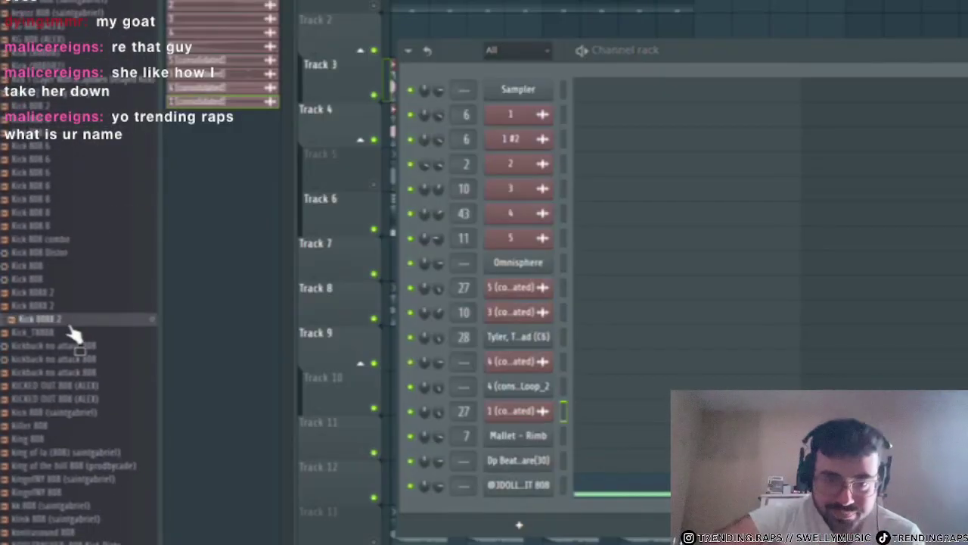
left_click(69, 332)
left_click(79, 426)
scroll(91, 407, "down", 1)
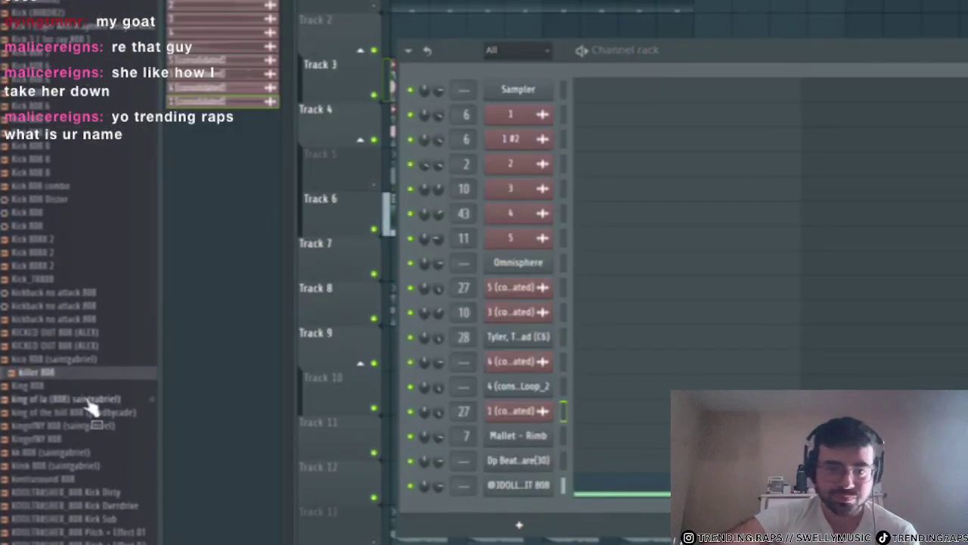
scroll(83, 408, "down", 8)
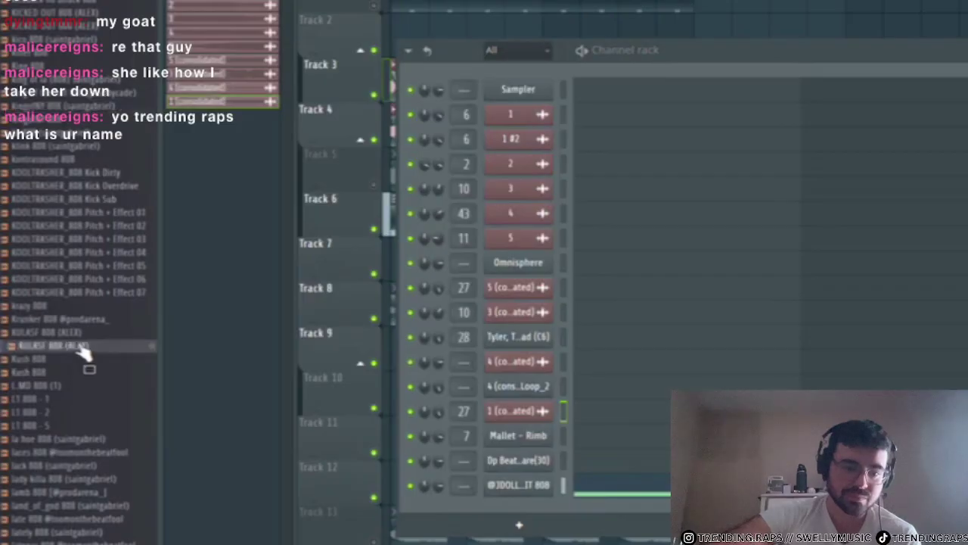
- Replace the last channel's 808 sample with Kush 808, check its channel settings and play the arrangement
left_click_drag(81, 377, 492, 485)
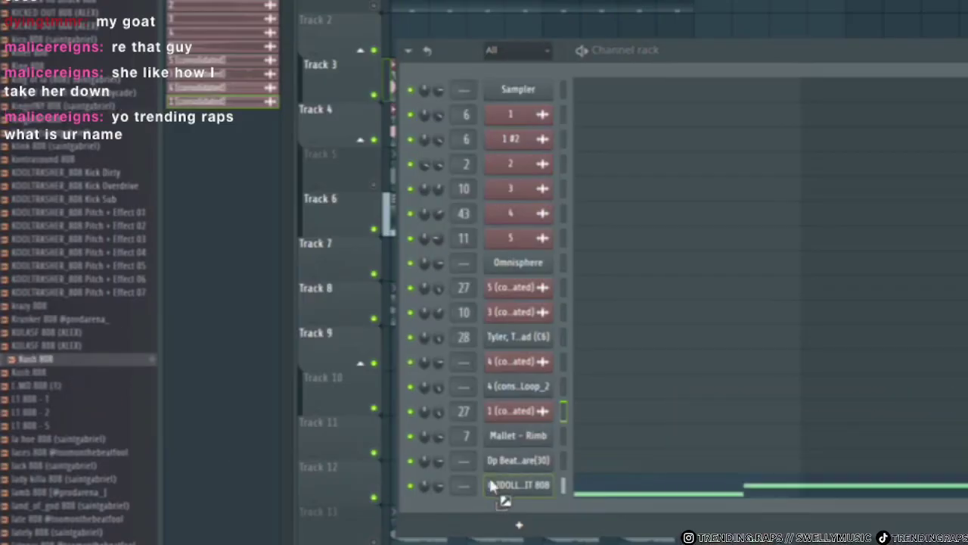
left_click(515, 487)
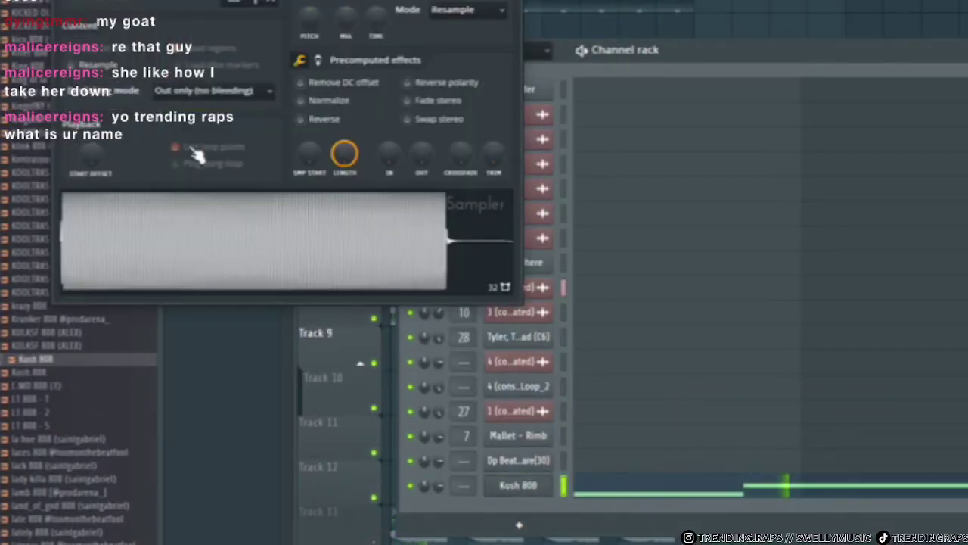
key("space")
key("Escape")
- Return the browser to the kit's 808 samples and open the Kush 808 notes in the piano roll, controlling playback
scroll(127, 314, "down", 2)
left_click_drag(3, 460, 2, 401)
left_click(29, 2)
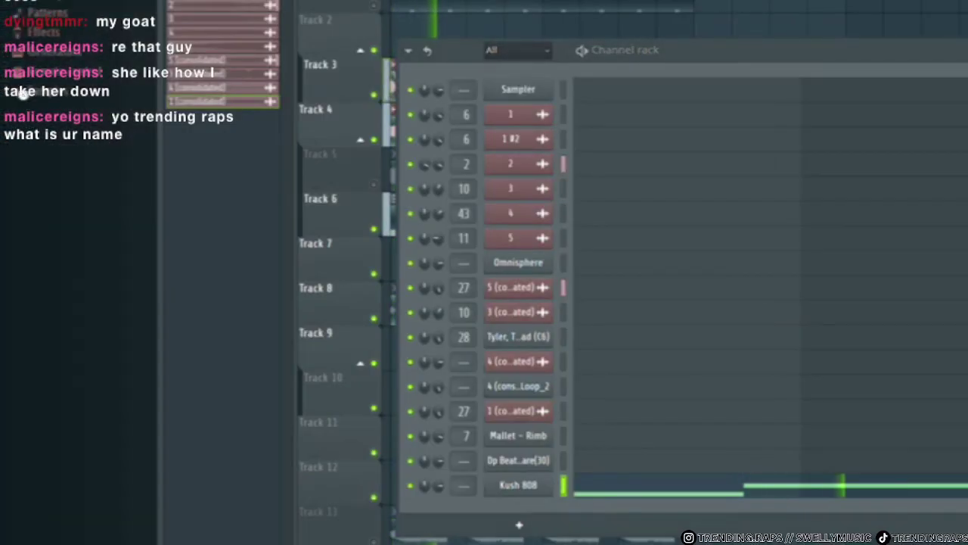
left_click(13, 2)
left_click(738, 493)
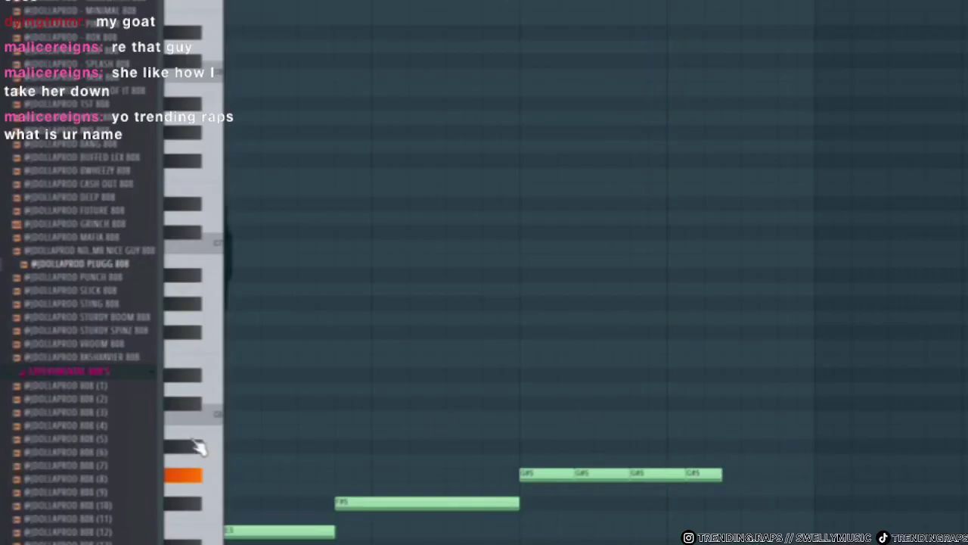
key("space")
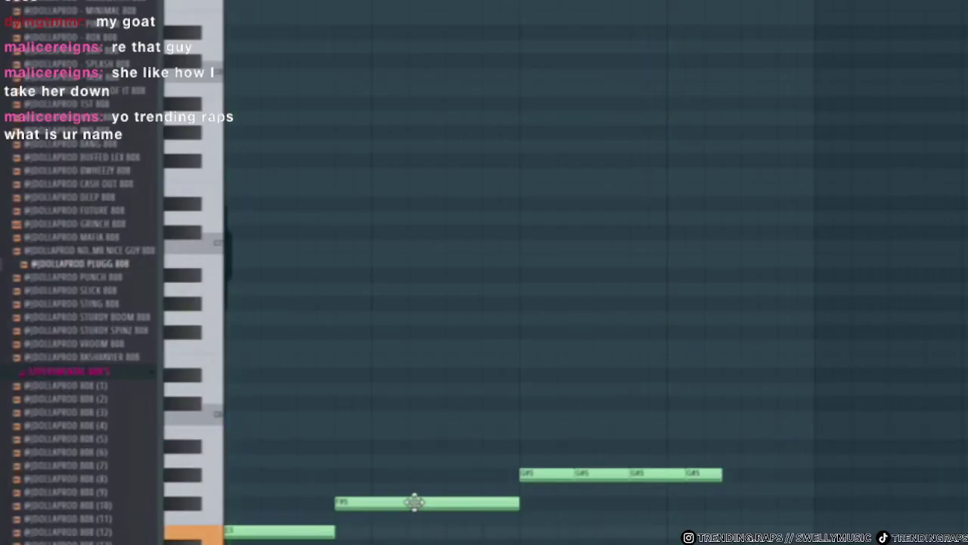
- Shorten the long F#5 note and add a second F#5 note shortly after it
left_click_drag(411, 504, 422, 530)
scroll(488, 528, "down", 3)
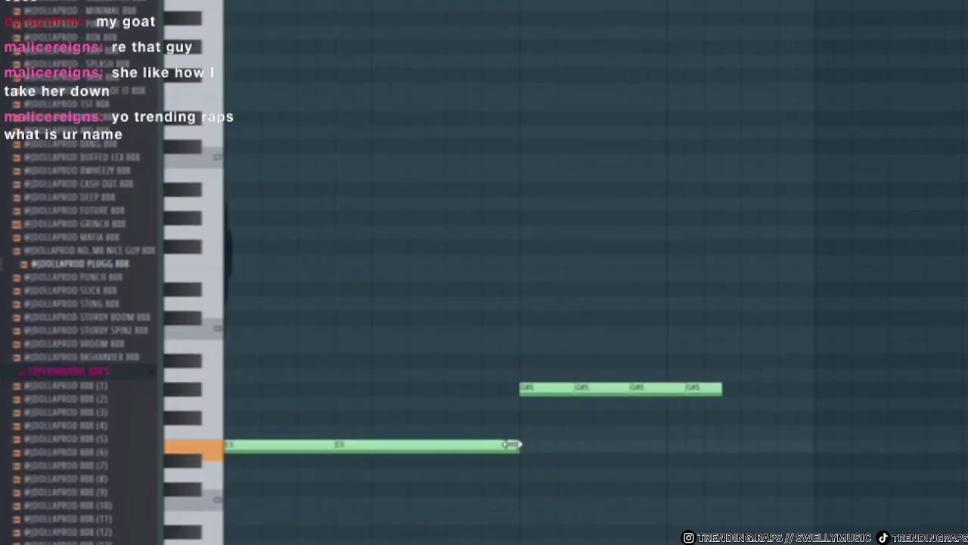
left_click_drag(466, 443, 428, 416)
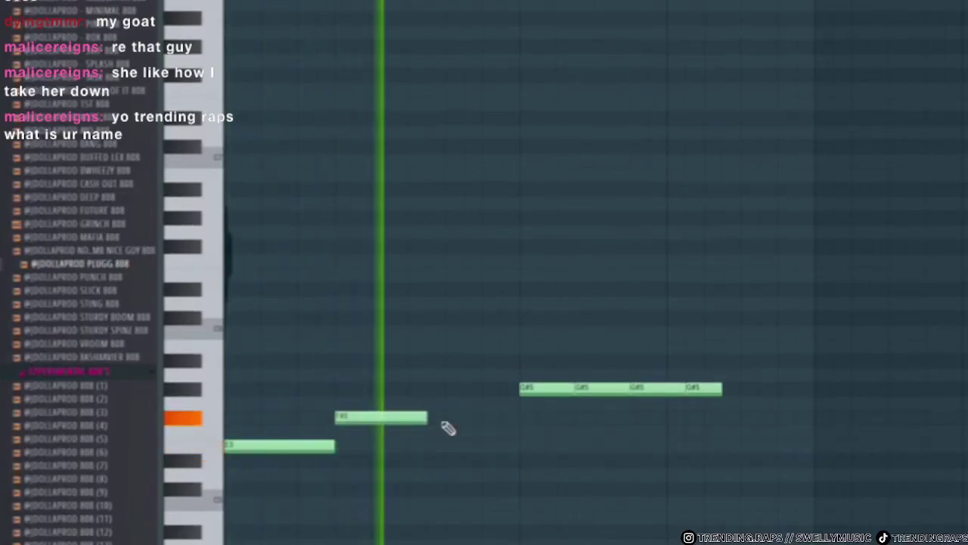
left_click(448, 417)
- Add a short F4 slide note between the two F#5 notes and trim the second F#5 to the first G#5
scroll(452, 469, "down", 12)
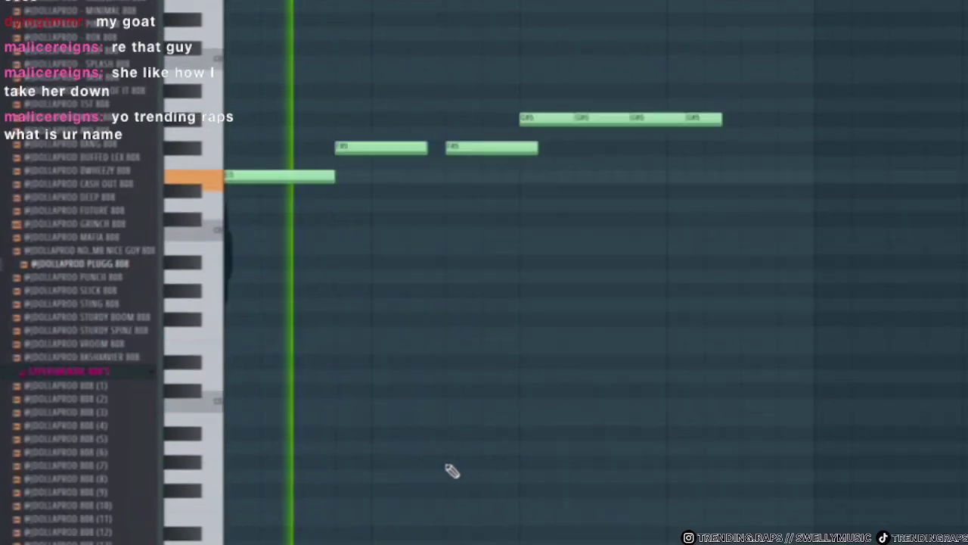
left_click(435, 260)
left_click_drag(504, 260, 416, 268)
scroll(424, 342, "up", 5)
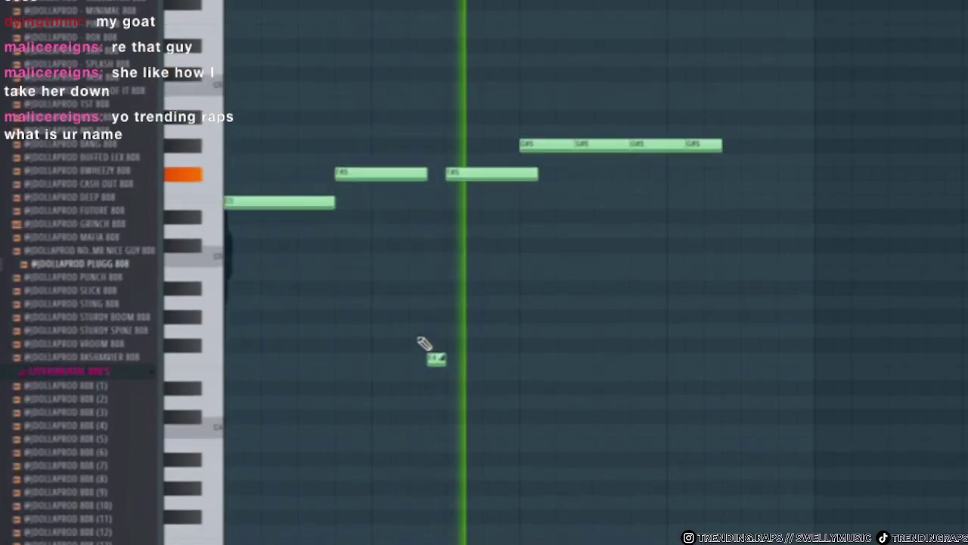
left_click_drag(533, 201, 520, 202)
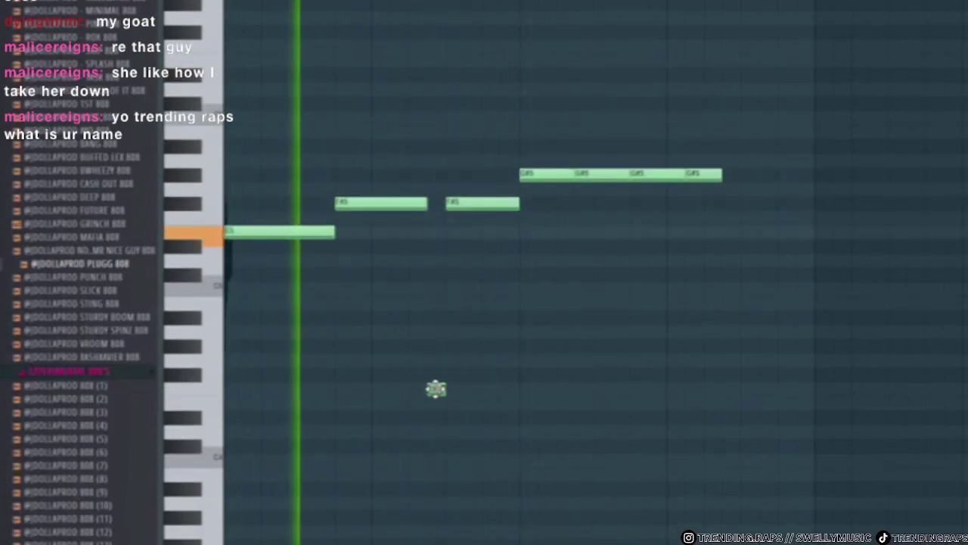
- Add a short D#6 slide note over the end of the second F#5, removing the trial E7 note
scroll(476, 370, "up", 12)
left_click(504, 190)
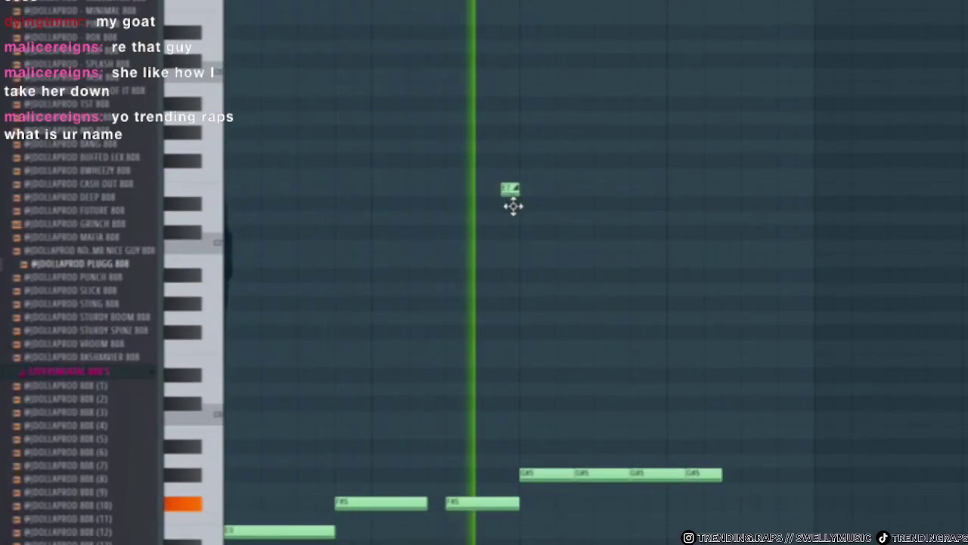
right_click(513, 190)
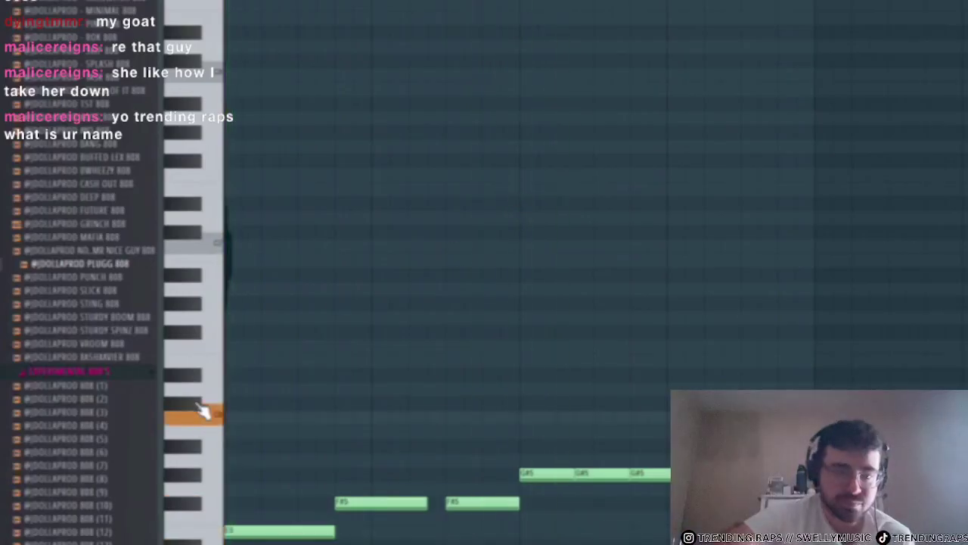
left_click(506, 374)
scroll(529, 363, "down", 4)
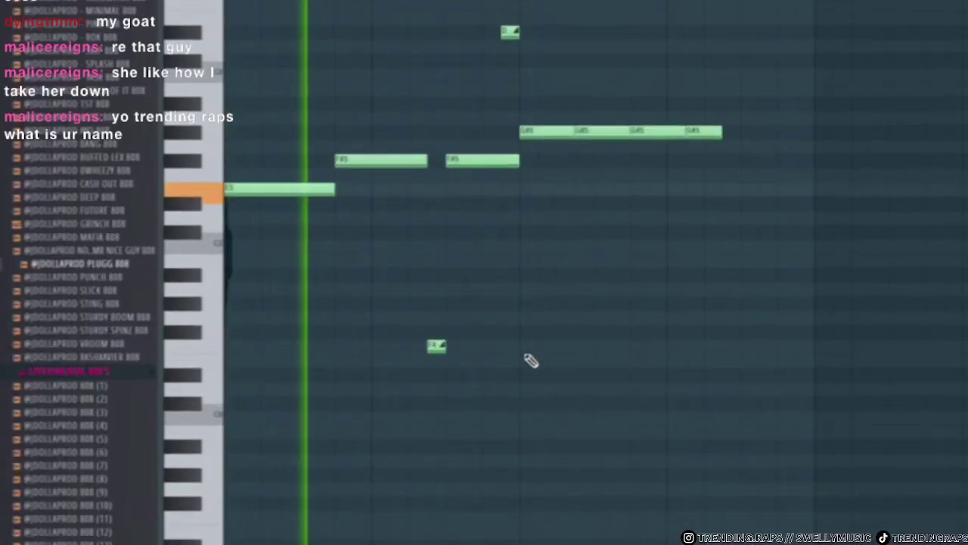
scroll(386, 295, "up", 1)
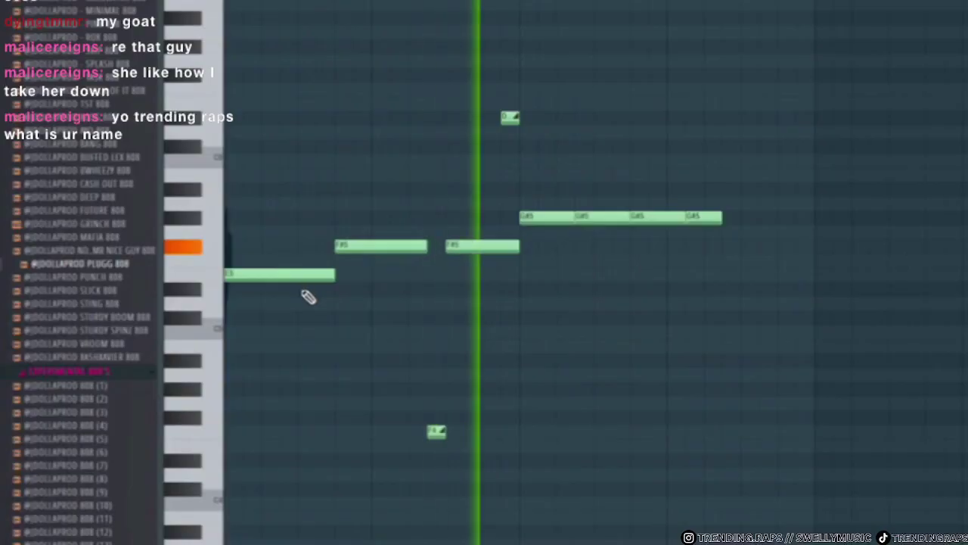
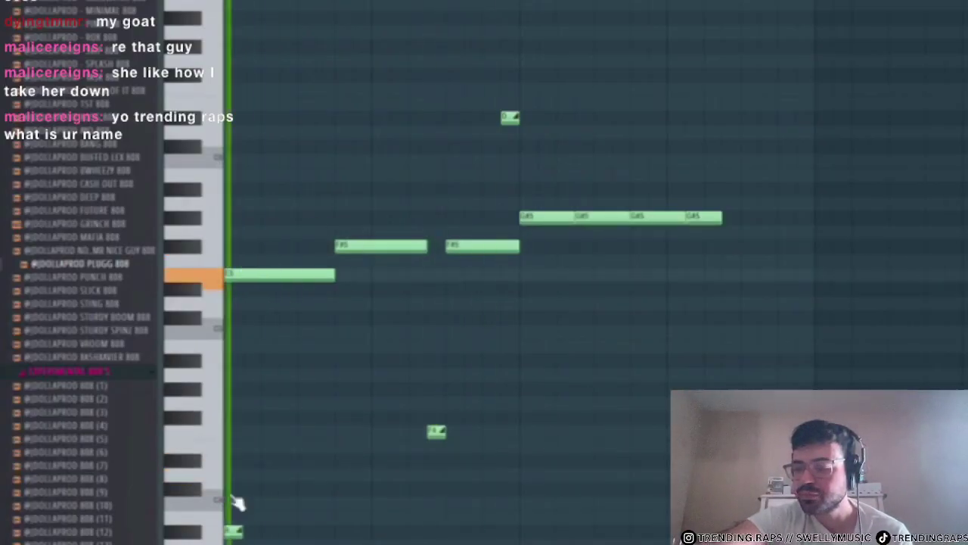
- Preview clap samples in the browser and add CLAP (21) to the channel rack as a new channel
scroll(237, 503, "down", 3)
scroll(380, 298, "up", 1)
scroll(78, 456, "down", 5)
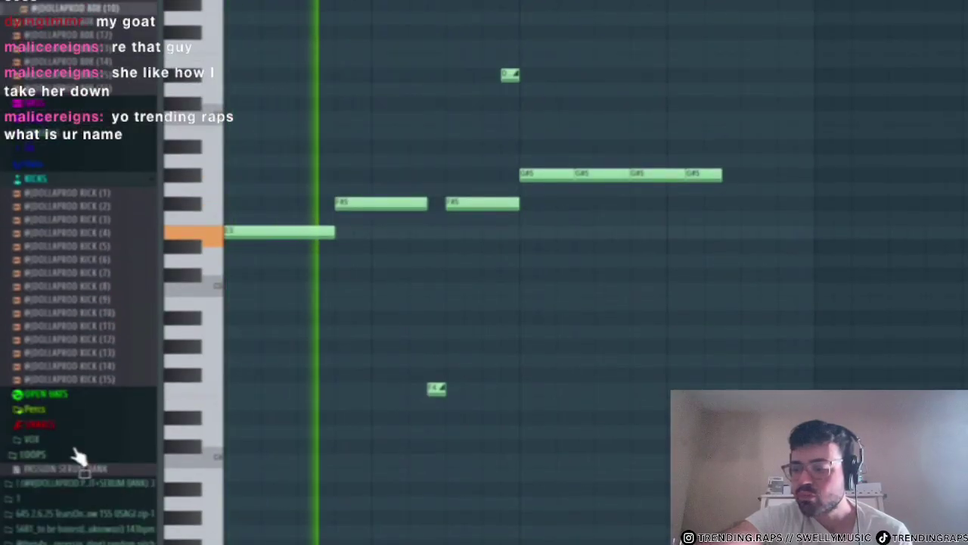
scroll(61, 151, "up", 6)
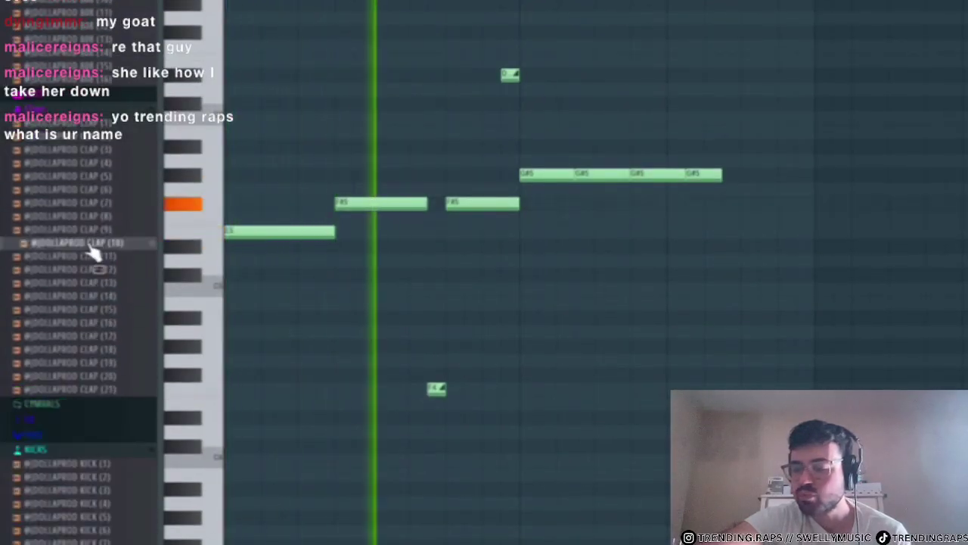
scroll(107, 342, "down", 2)
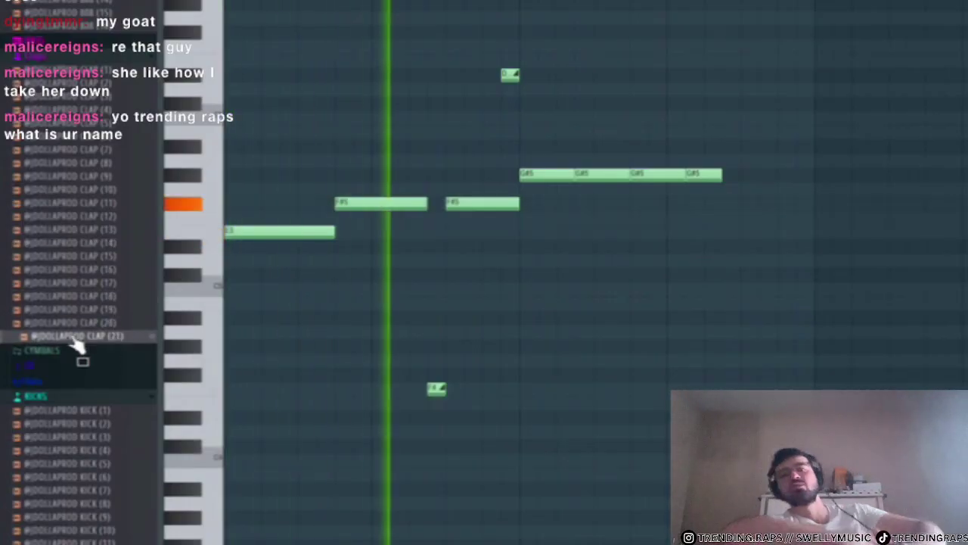
key("F6")
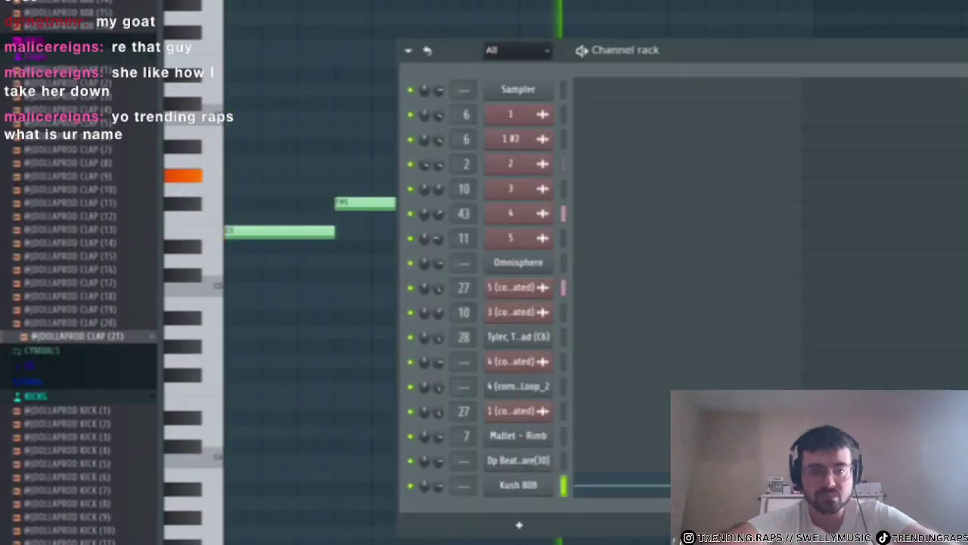
left_click_drag(482, 531, 484, 530)
- Reposition the channel rack, place a CLAP (21) hit on step 9 and play the beat
left_click_drag(708, 47, 548, 0)
left_click(967, 0)
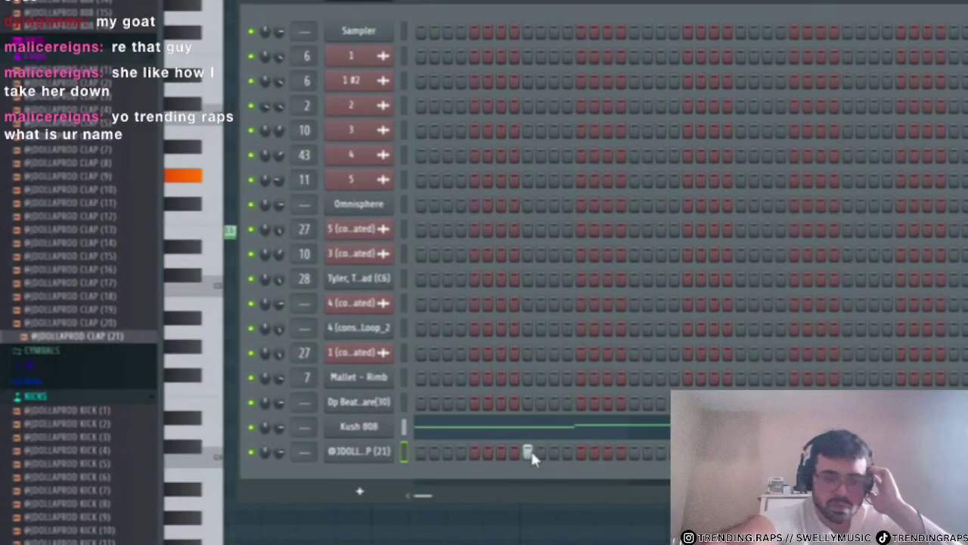
key("space")
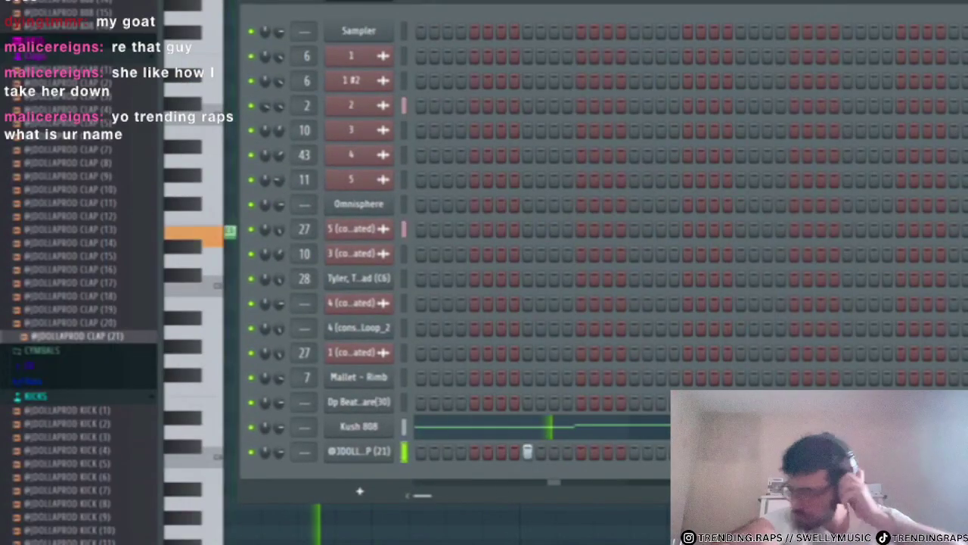
- Check the channel settings of CLAP (21) and Kush 808, closing them and the piano roll
left_click(360, 451)
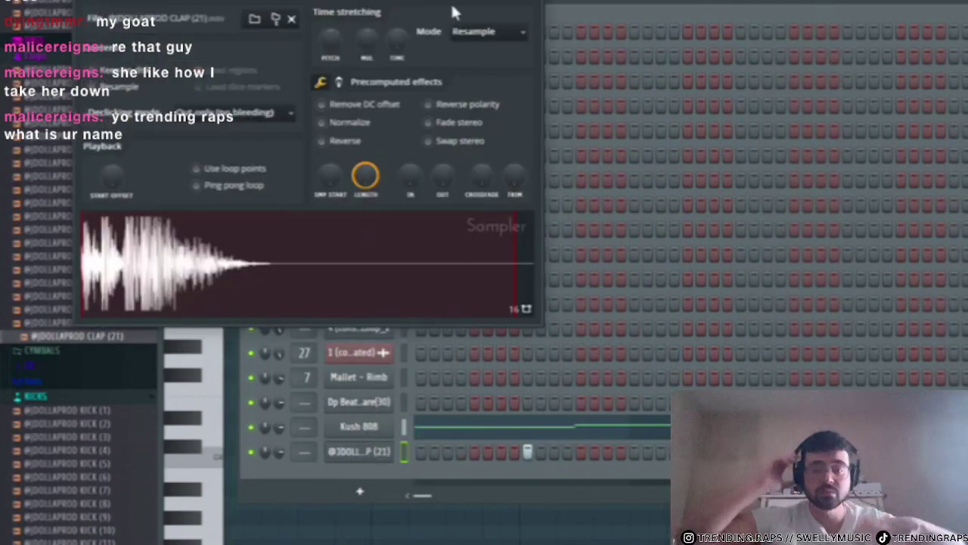
key("Escape")
left_click(360, 426)
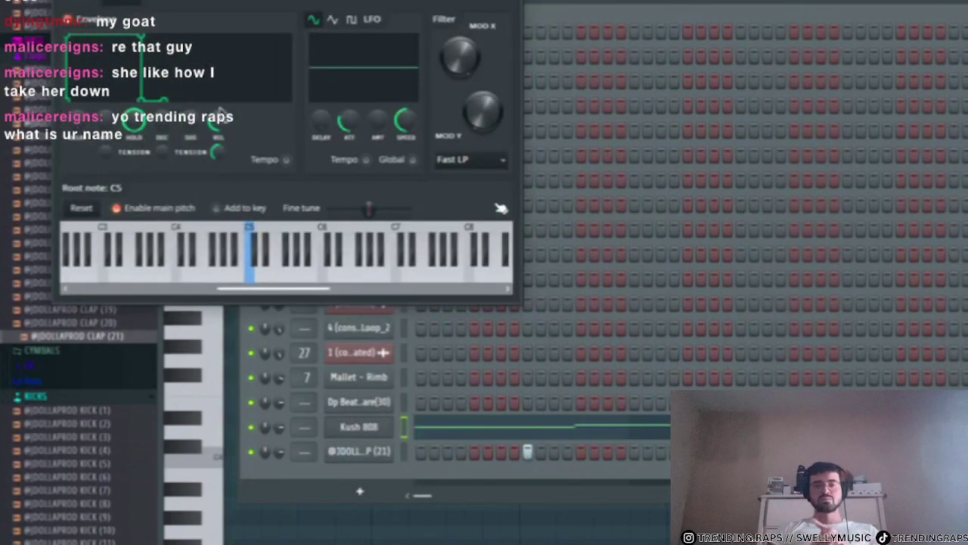
key("Escape")
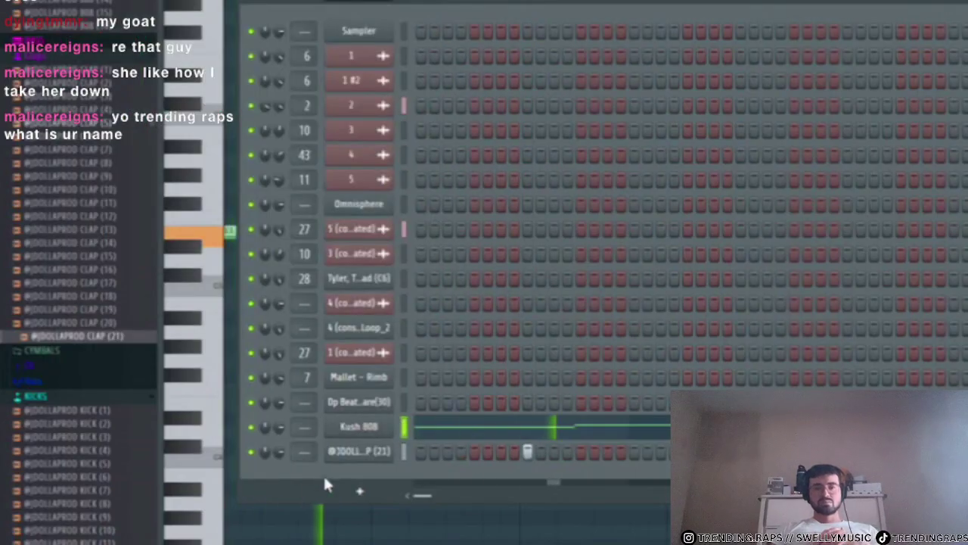
key("Escape")
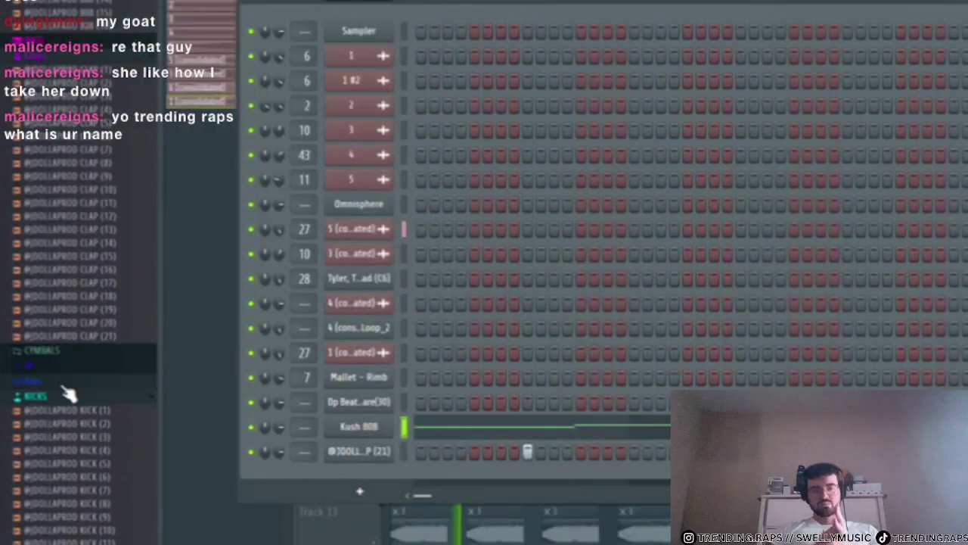
- Add PERC (2) from the Percs folder as a new channel and place hits on steps 3 and 19
left_click(68, 394)
scroll(73, 457, "down", 10)
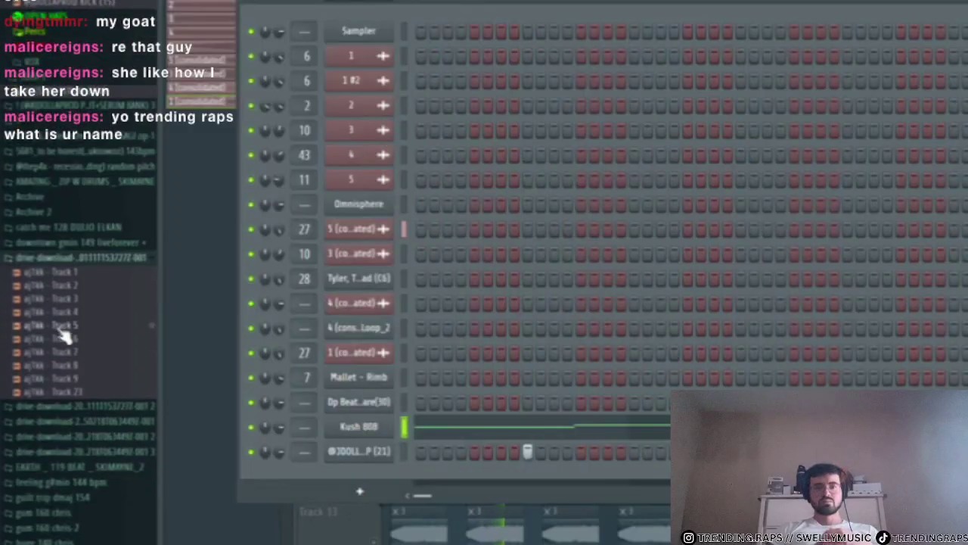
left_click(54, 31)
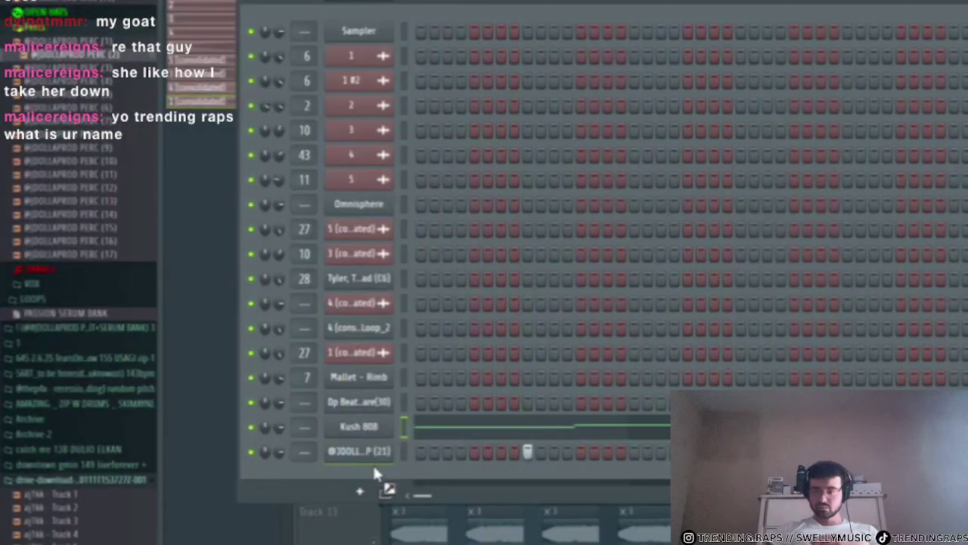
left_click_drag(373, 469, 376, 472)
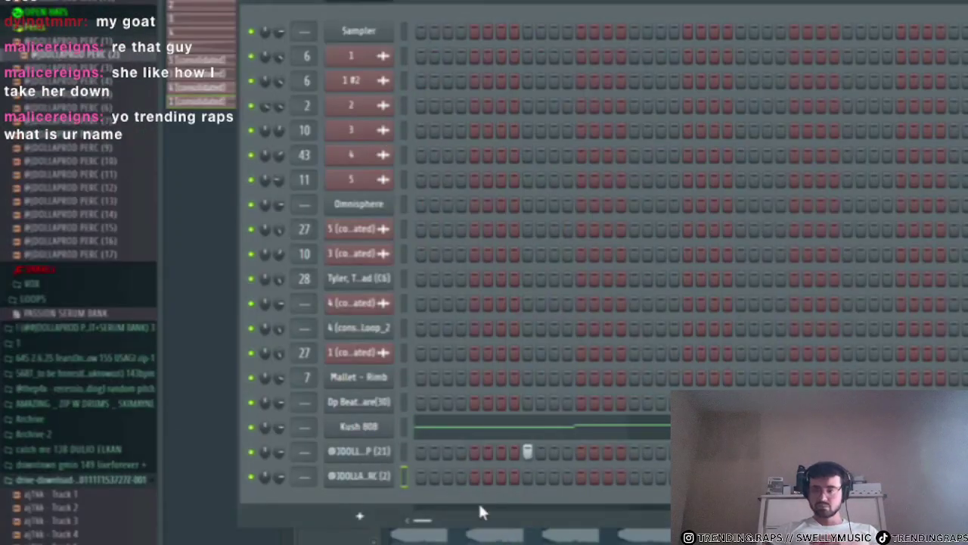
left_click(660, 475)
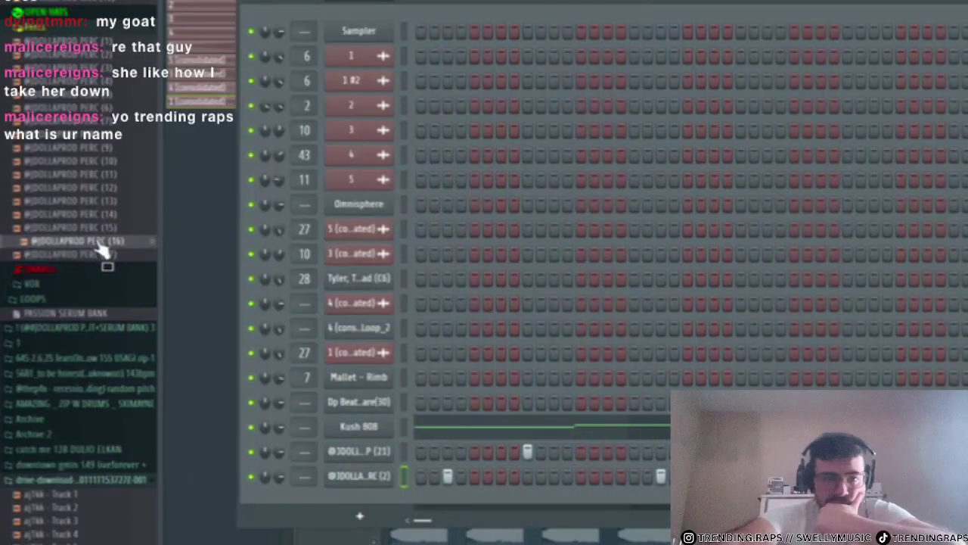
- Browse the Downloads sample folders for more sounds, collapse them and open the go to kits folder
scroll(42, 291, "down", 10)
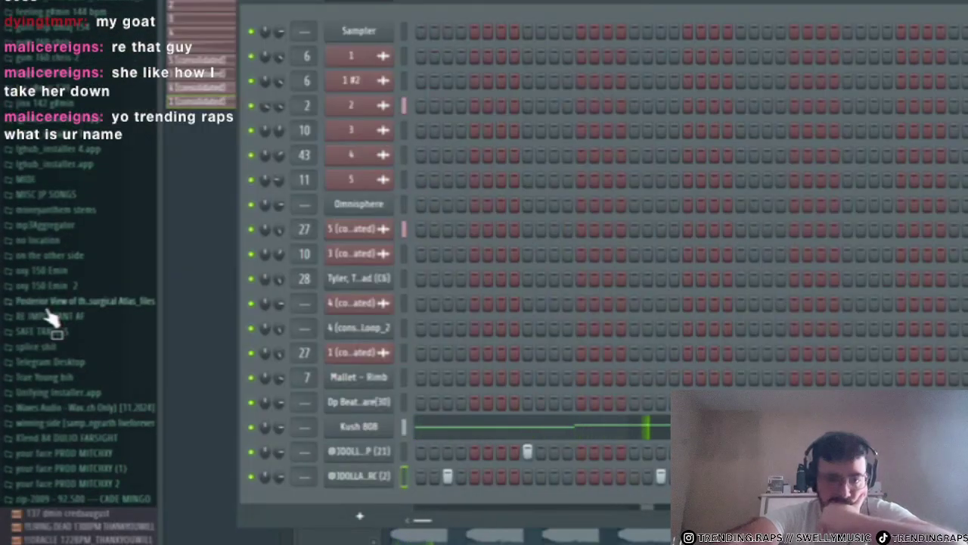
scroll(64, 321, "down", 10)
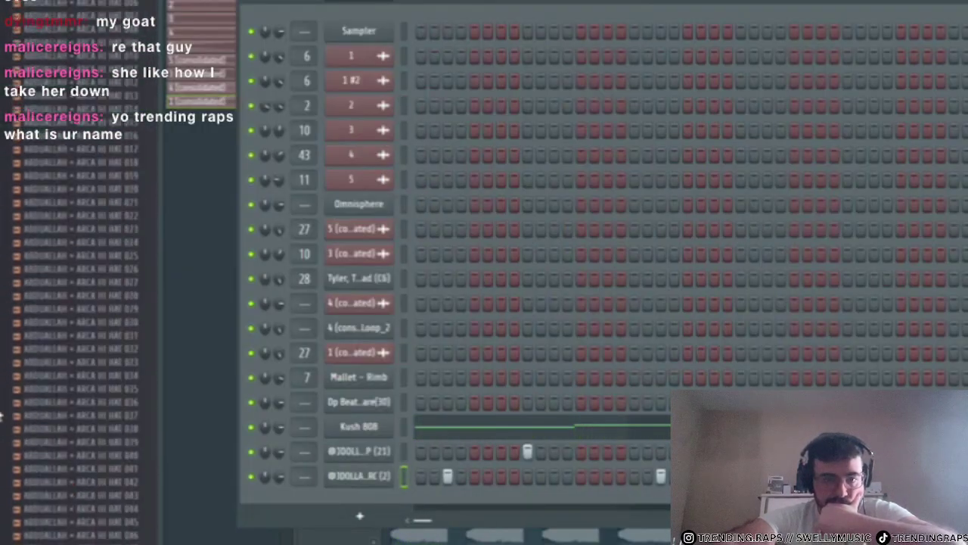
scroll(79, 272, "up", 10)
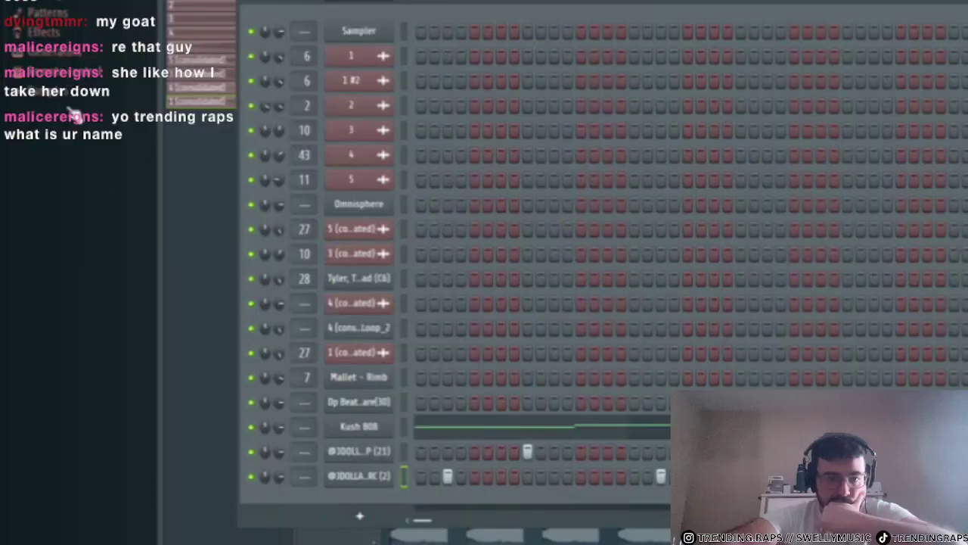
left_click(46, 1)
right_click(61, 233)
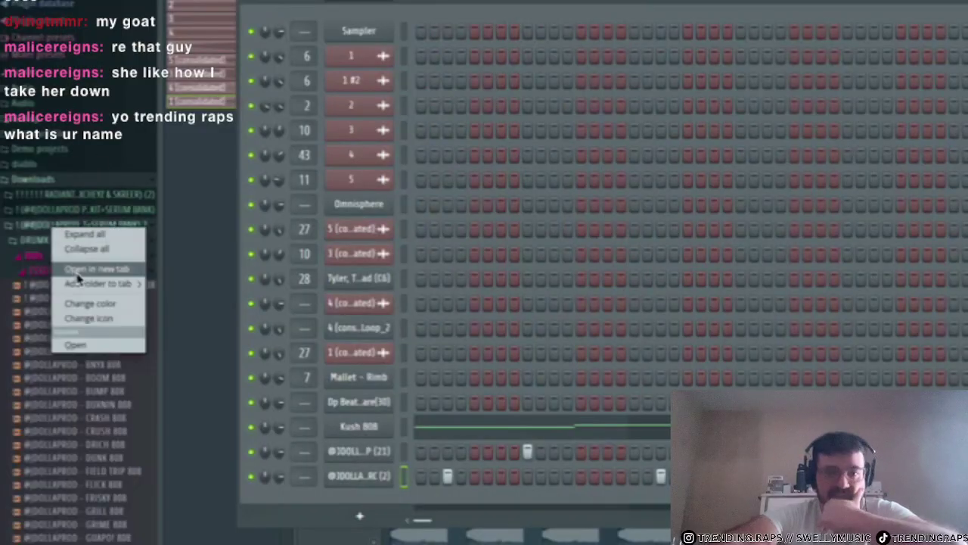
left_click(63, 243)
left_click(45, 392)
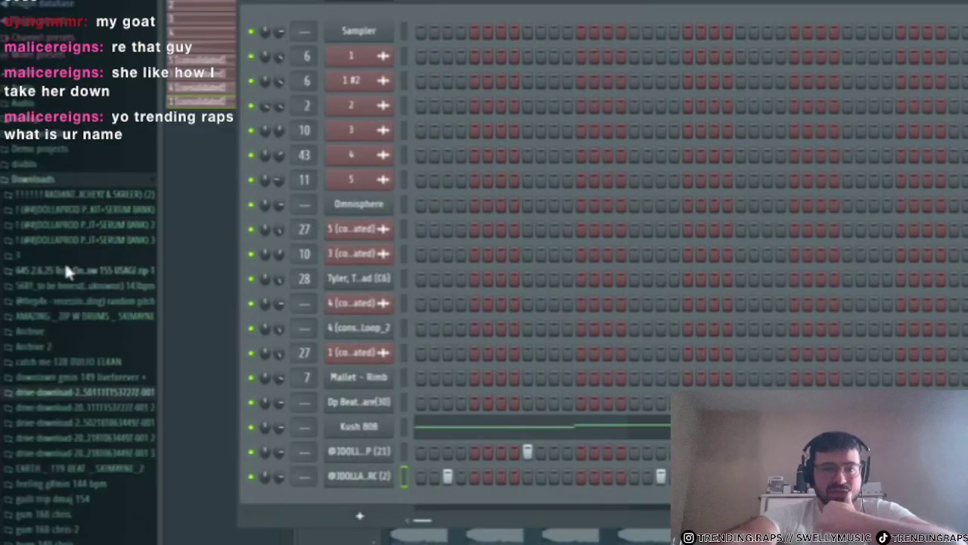
left_click(38, 176)
left_click(51, 367)
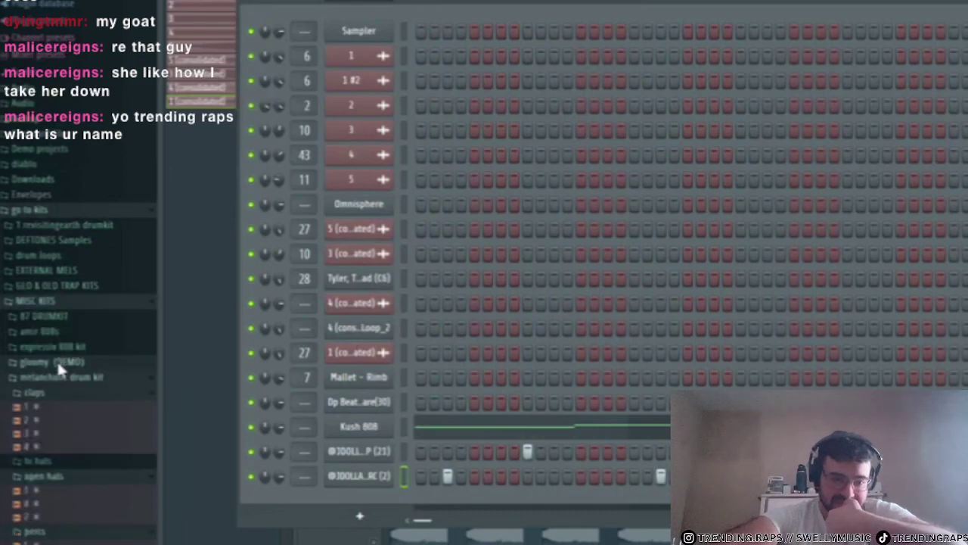
- Look through the MISC KITS and NEWGEN KITS folders for a suitable drum kit, collapsing each one
left_click(57, 303)
left_click(53, 405)
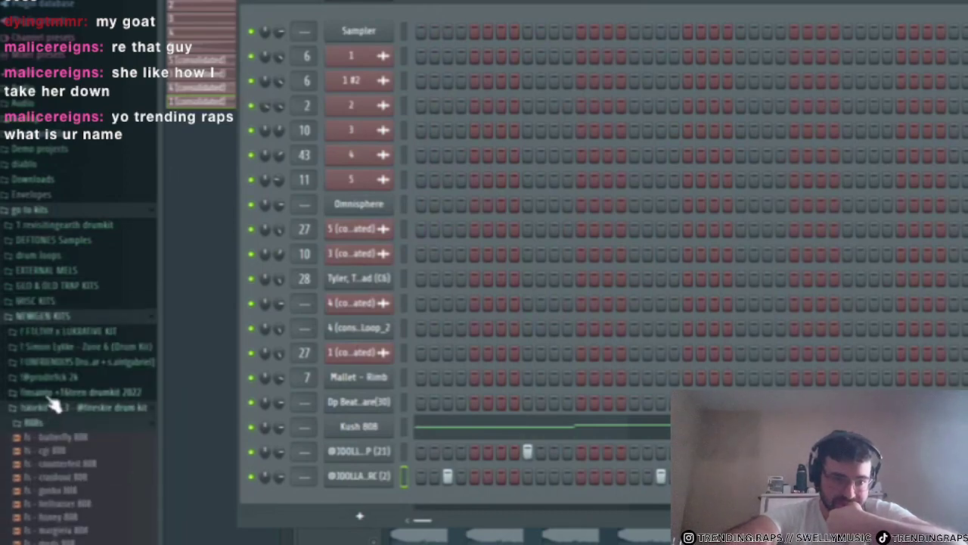
scroll(49, 396, "down", 1)
left_click(51, 385)
scroll(50, 381, "down", 8)
left_click(46, 308)
left_click(52, 320)
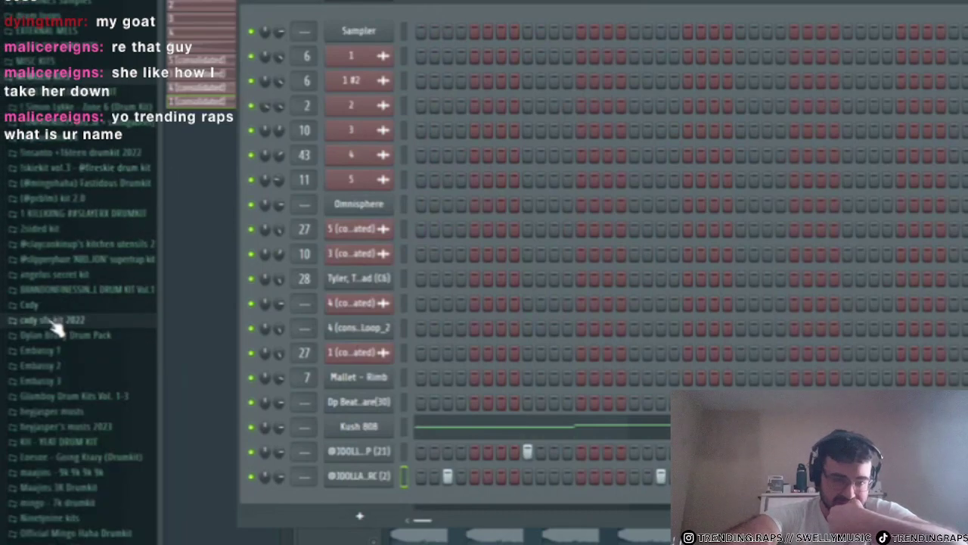
scroll(38, 301, "down", 10)
scroll(38, 303, "up", 8)
scroll(57, 395, "up", 8)
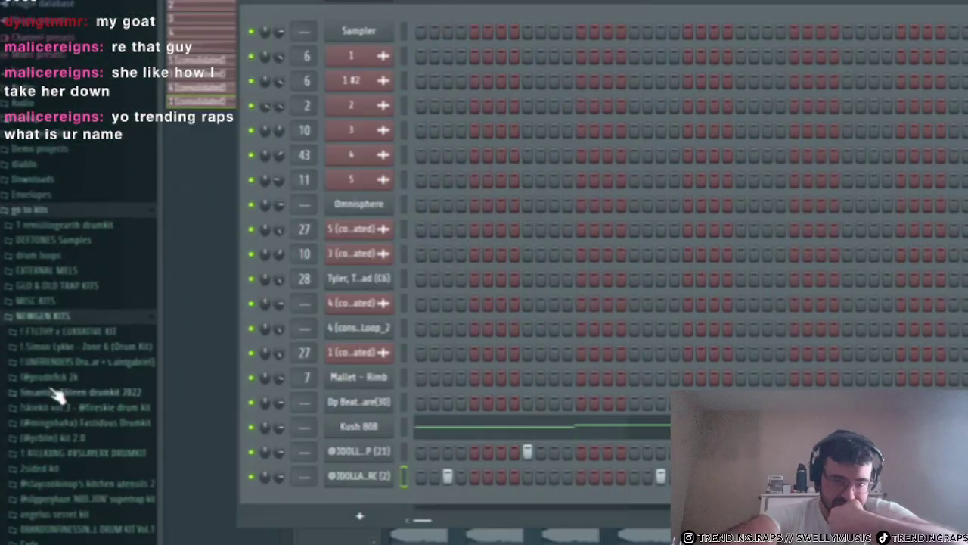
left_click(47, 320)
left_click(69, 348)
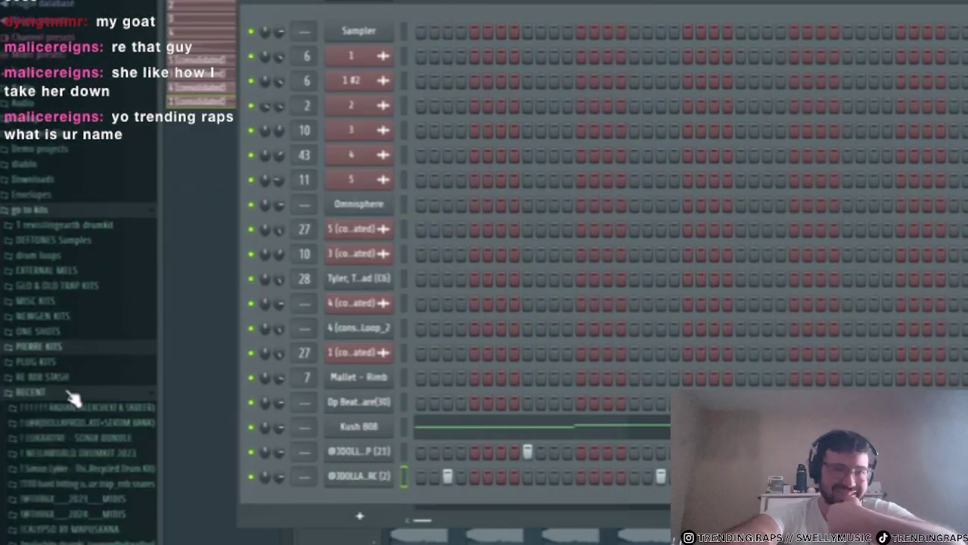
- Collapse RECENT and audition the hi hats, snares and open hats in the revisitingearth 2k drumkit
left_click(65, 391)
scroll(62, 363, "down", 5)
key("space")
key("space")
left_click(65, 244)
left_click(65, 196)
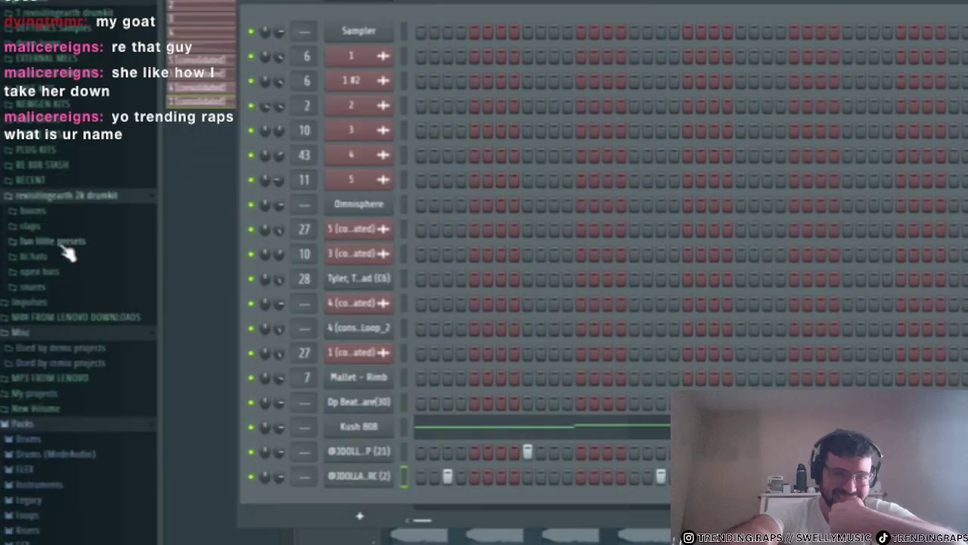
left_click(64, 242)
left_click(60, 242)
left_click(59, 255)
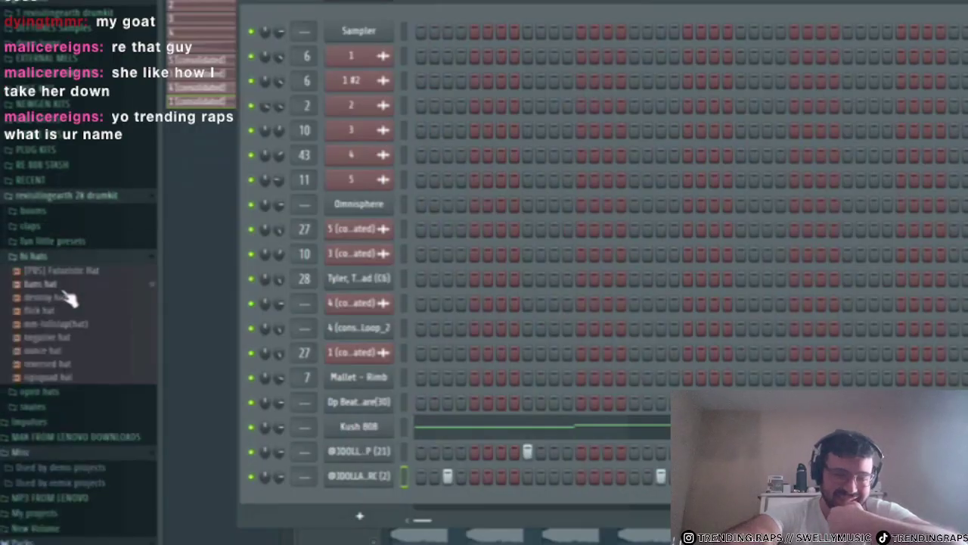
left_click(64, 407)
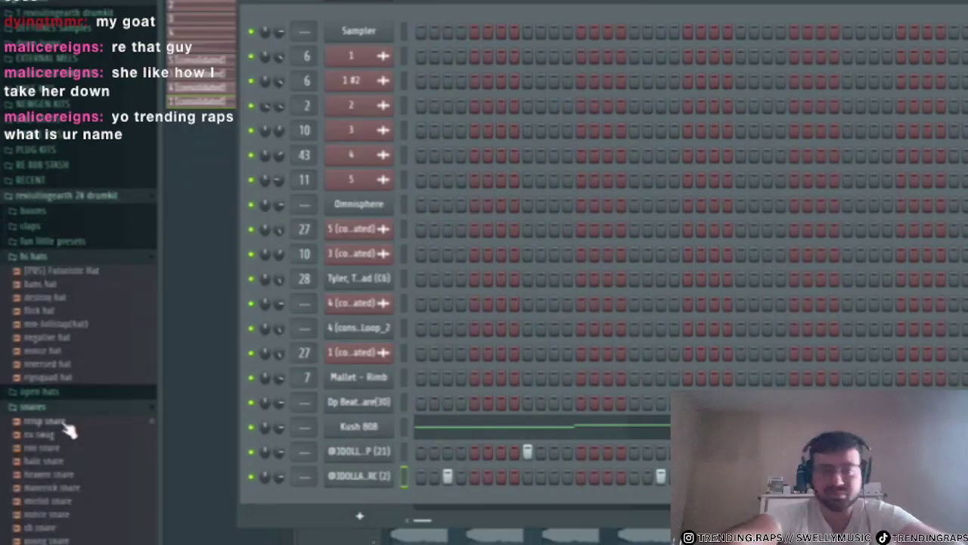
scroll(74, 435, "down", 3)
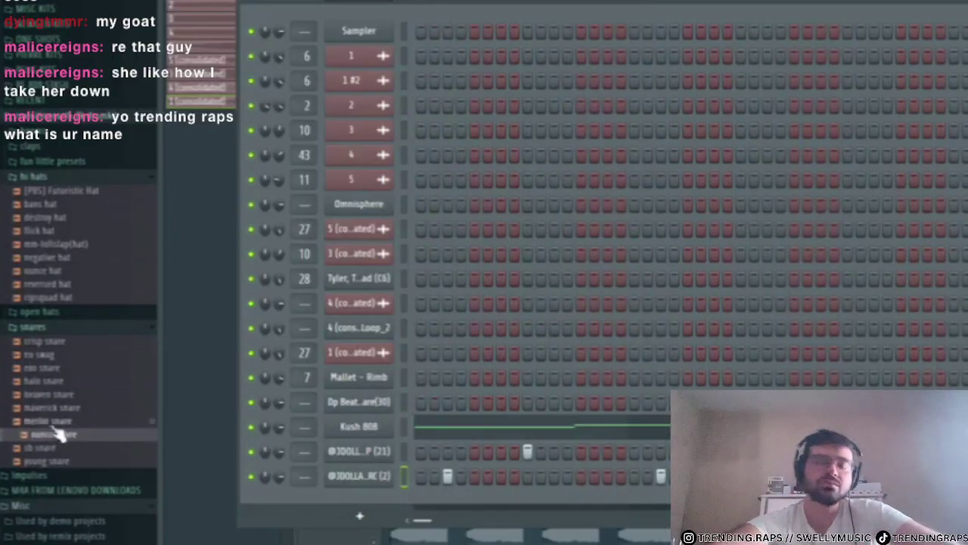
scroll(57, 433, "down", 4)
scroll(61, 355, "up", 6)
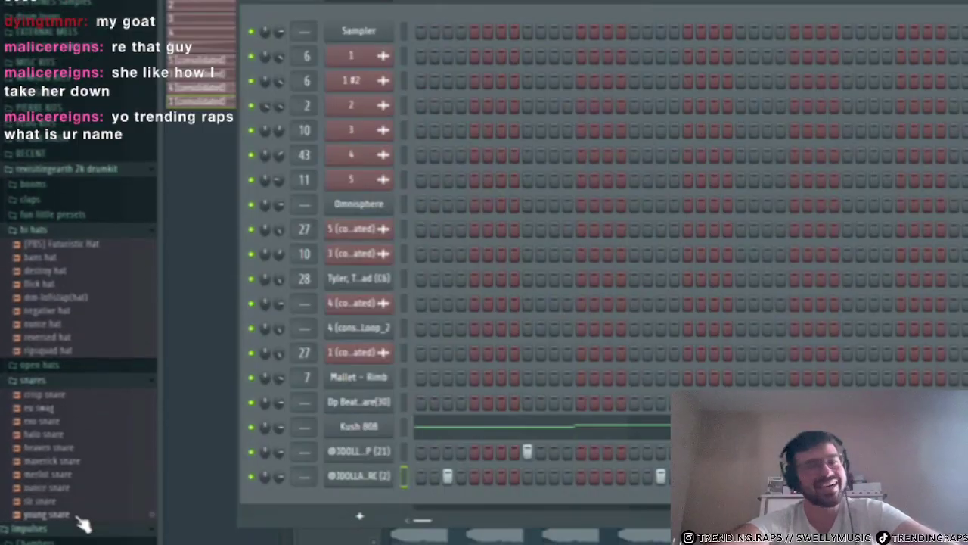
left_click(53, 365)
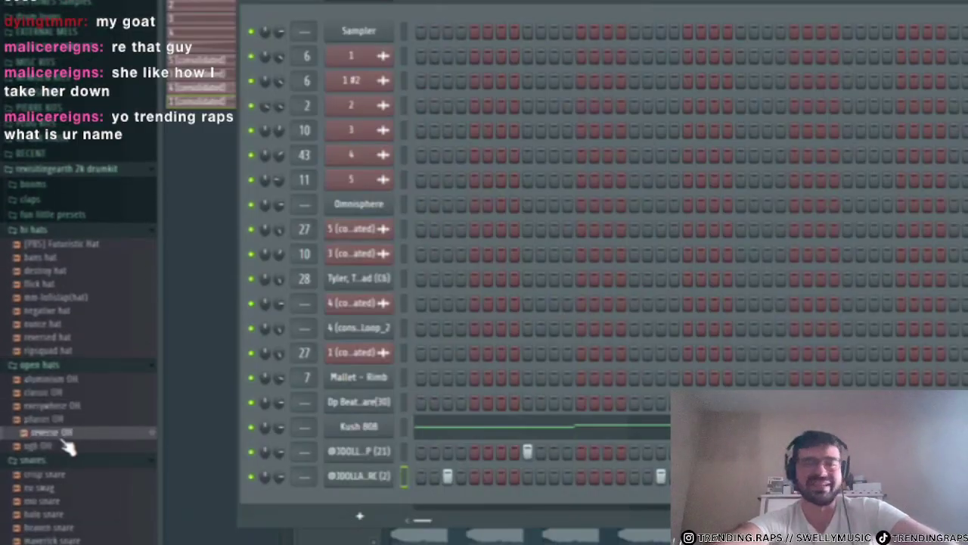
- Add Dro (5) Chant from the MD Chants folder of the MexikoDro kit as a new channel and place a hit on step 13
scroll(71, 453, "up", 8)
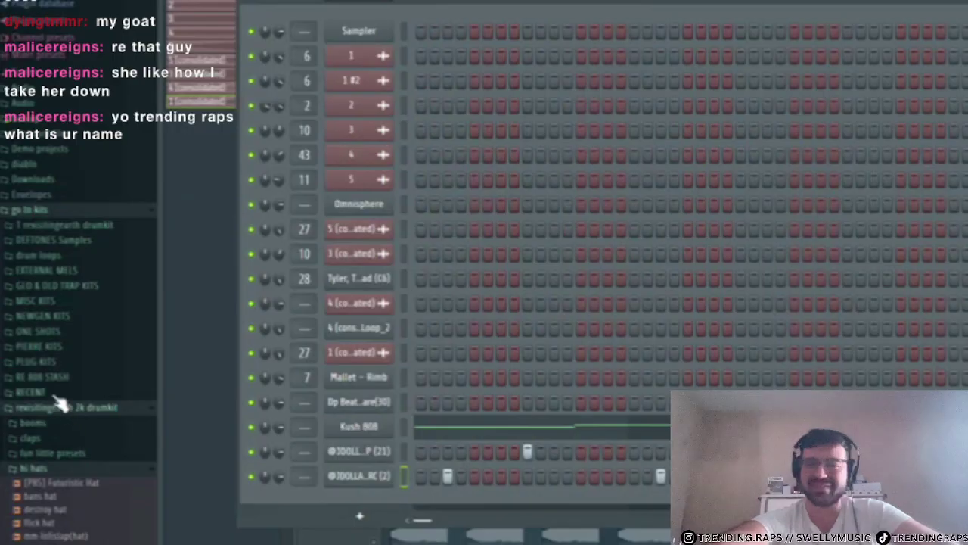
left_click(61, 366)
left_click(87, 182)
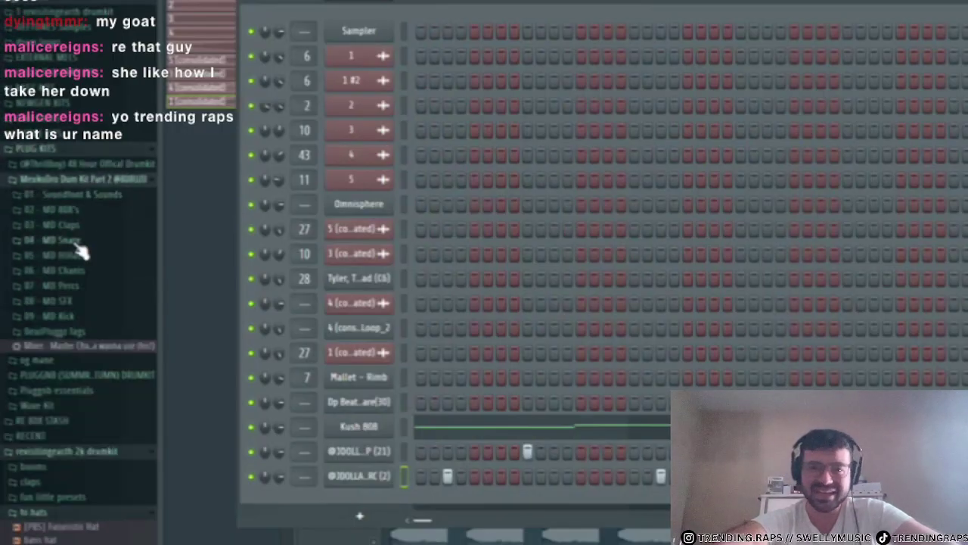
left_click(82, 286)
left_click(83, 287)
left_click(77, 270)
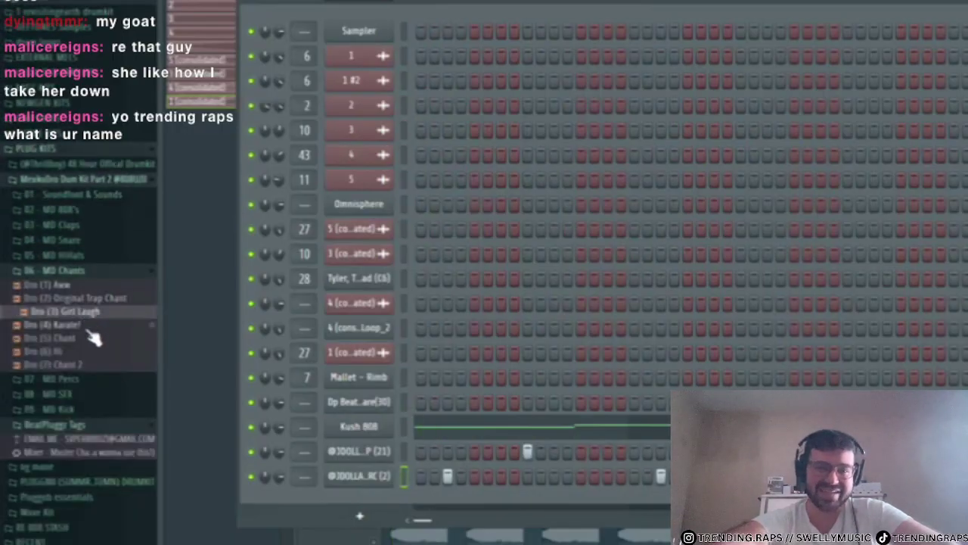
left_click_drag(276, 484, 376, 492)
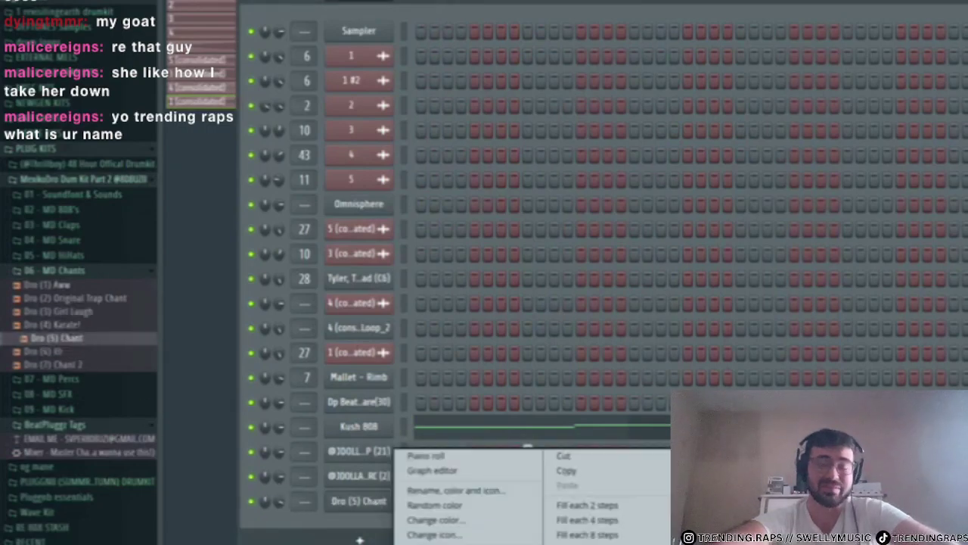
left_click(469, 544)
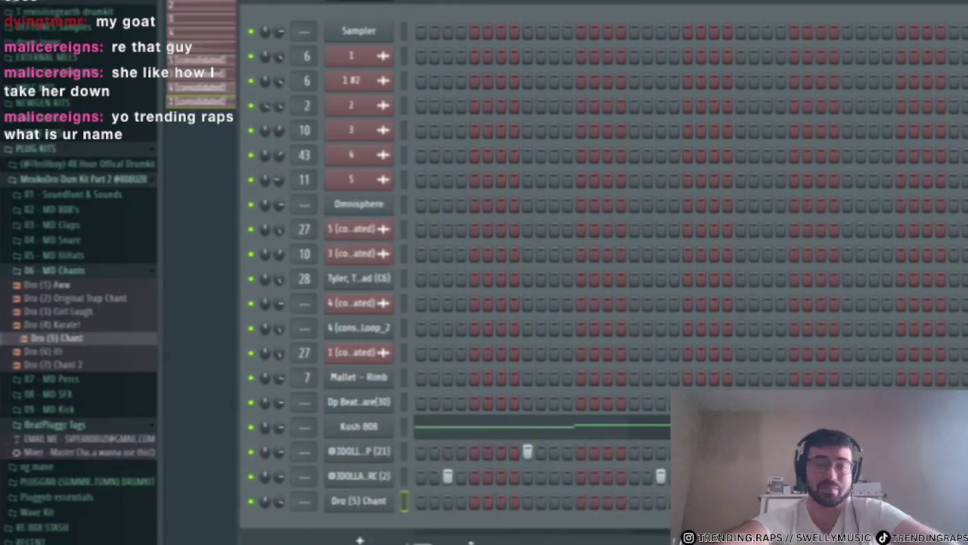
left_click(580, 500)
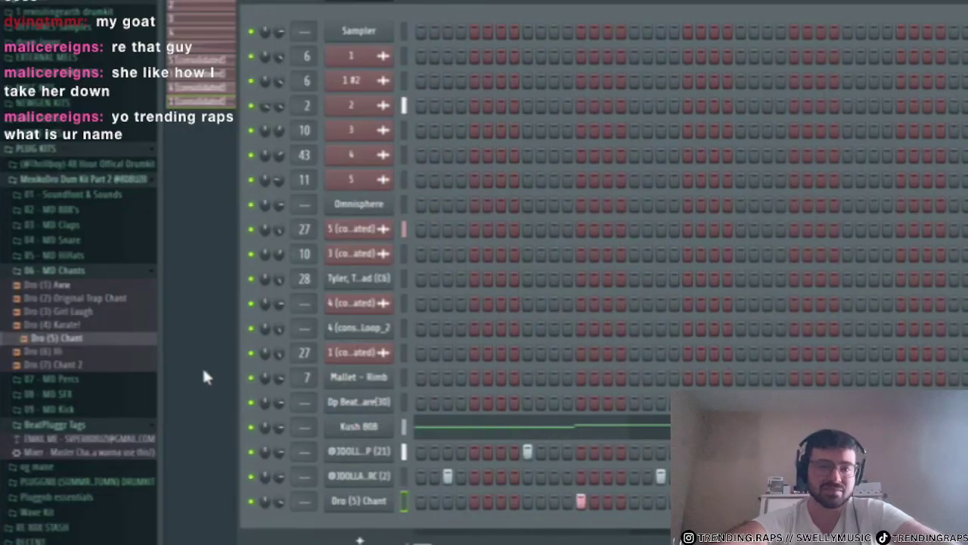
- Add MD (Crash 3) from the MD Percs folder as a new channel and place a hit on step 1
left_click(53, 378)
left_click(61, 419)
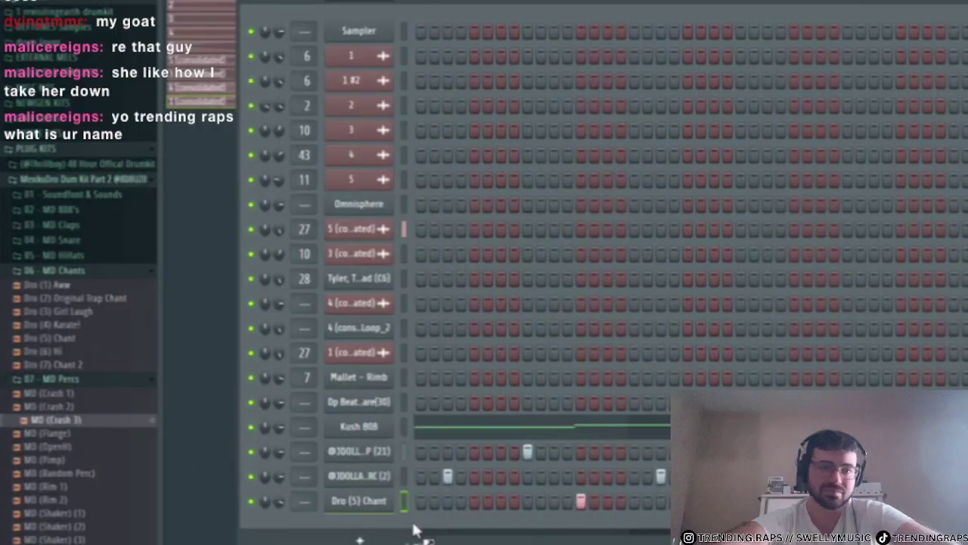
left_click_drag(413, 526, 421, 525)
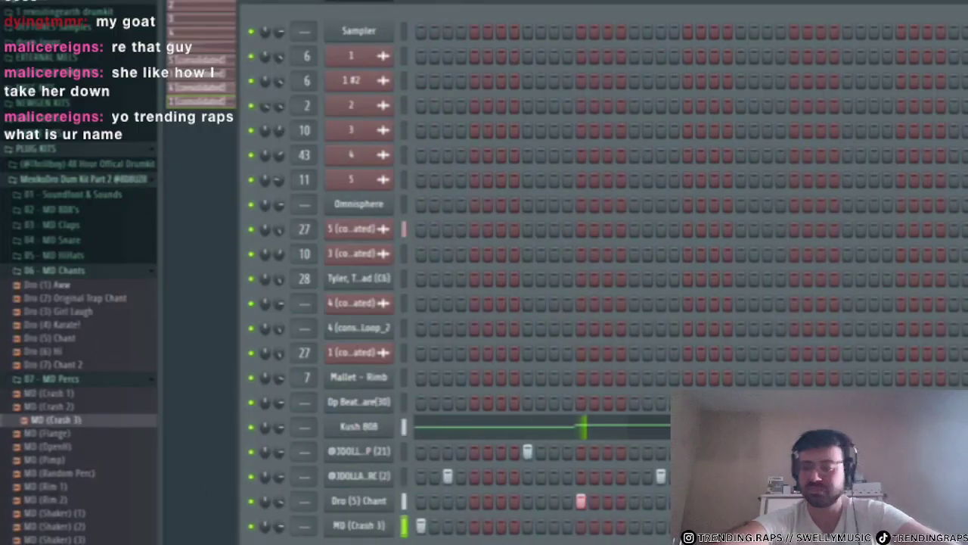
- Audition the remaining MD Percs samples and several hi hats from the revisitingearth 2k drumkit
scroll(79, 273, "down", 3)
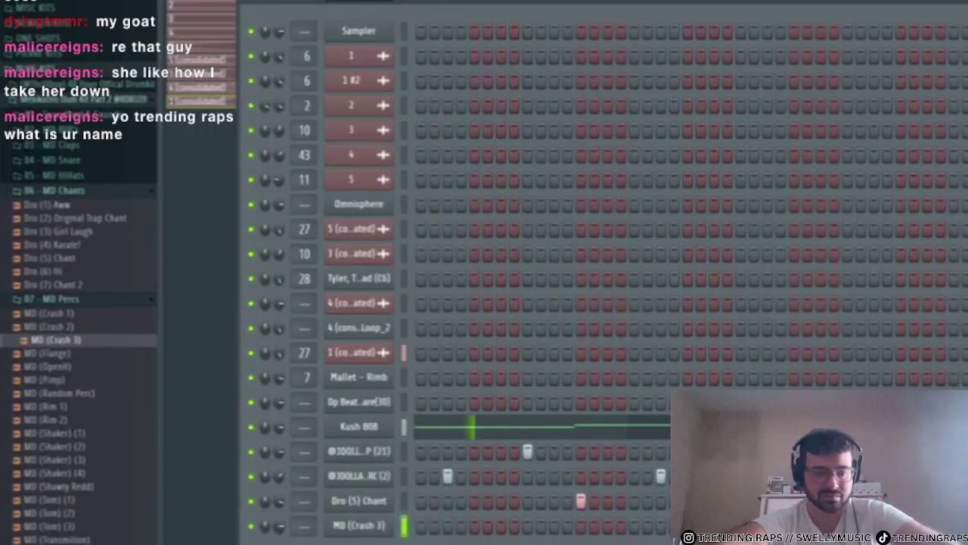
left_click(55, 420)
left_click(65, 486)
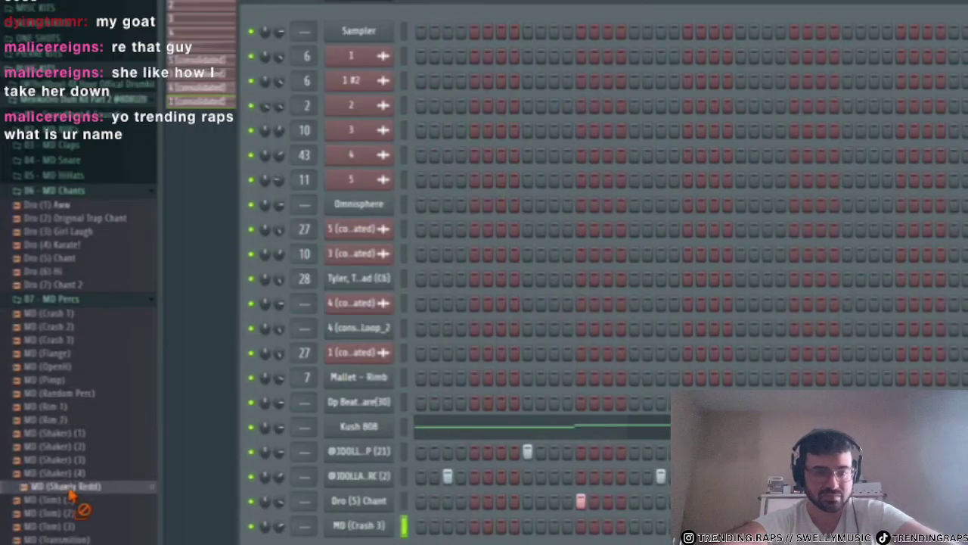
scroll(46, 303, "down", 15)
left_click_drag(68, 149, 59, 325)
scroll(57, 276, "down", 2)
scroll(54, 310, "down", 2)
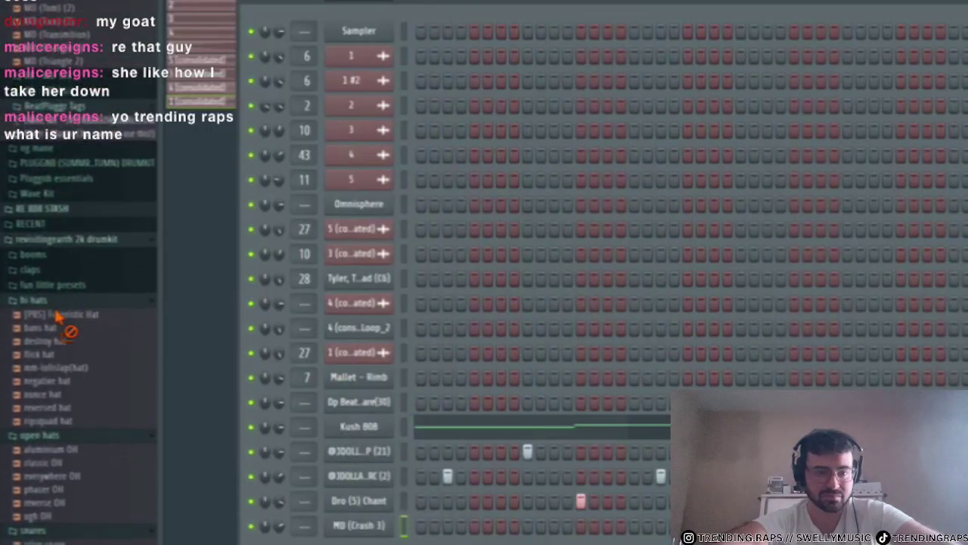
left_click(59, 352)
left_click(69, 379)
left_click(70, 395)
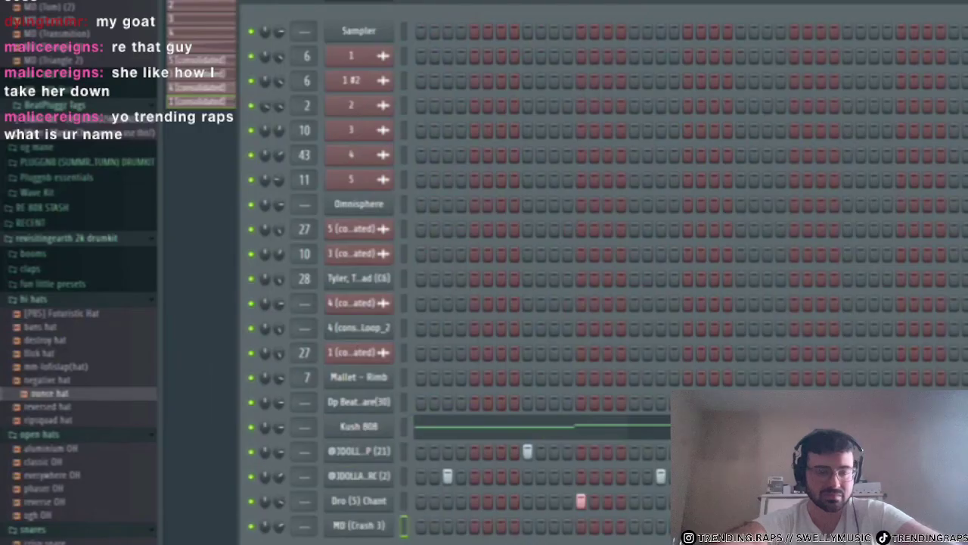
- Search the browser for re808, audition several of the RE808 samples and briefly play the beat
type("re")
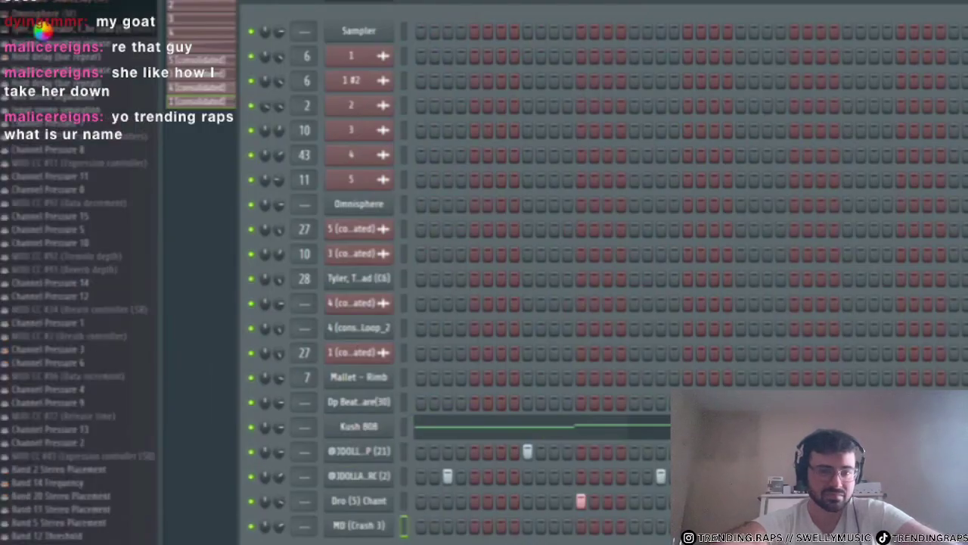
type("808")
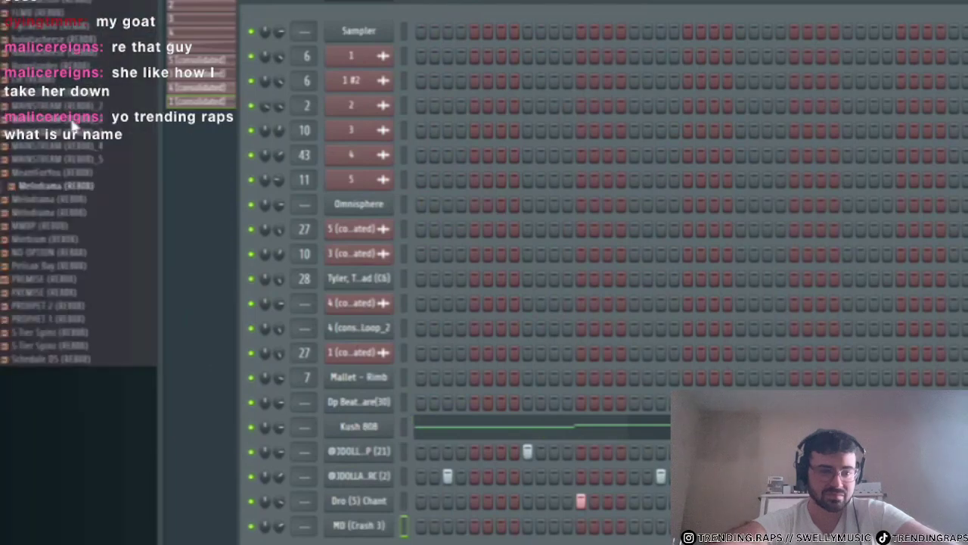
scroll(62, 3, "up", 7)
scroll(45, 140, "down", 7)
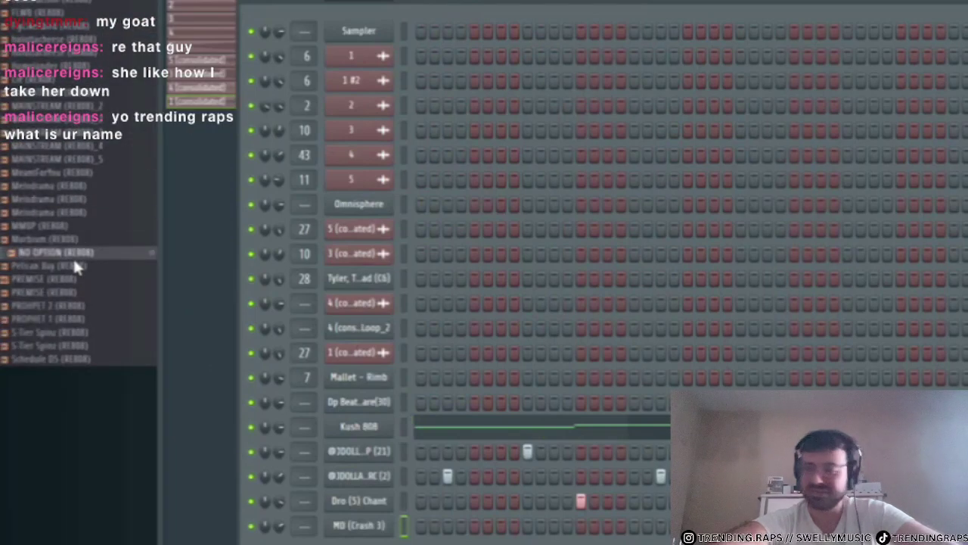
left_click(65, 306)
left_click(65, 331)
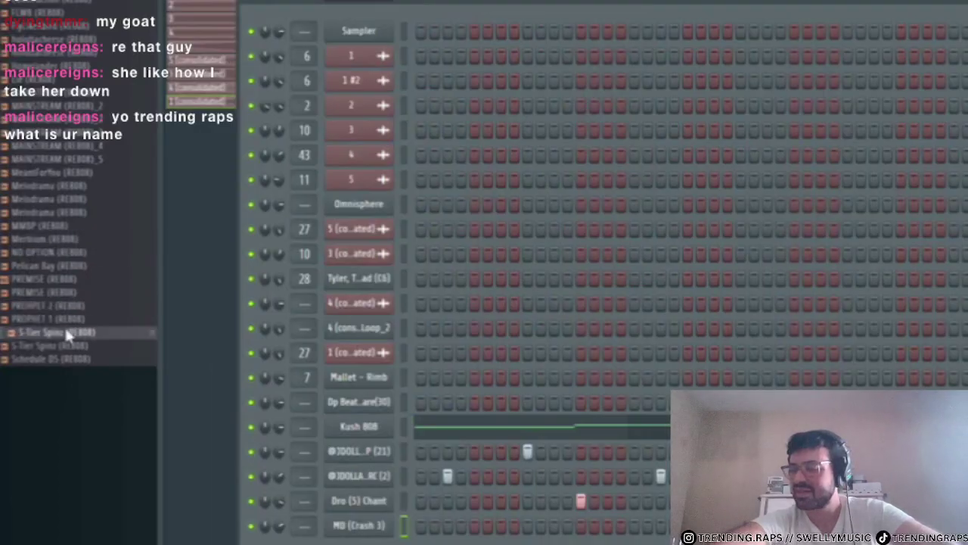
left_click(65, 346)
left_click(63, 359)
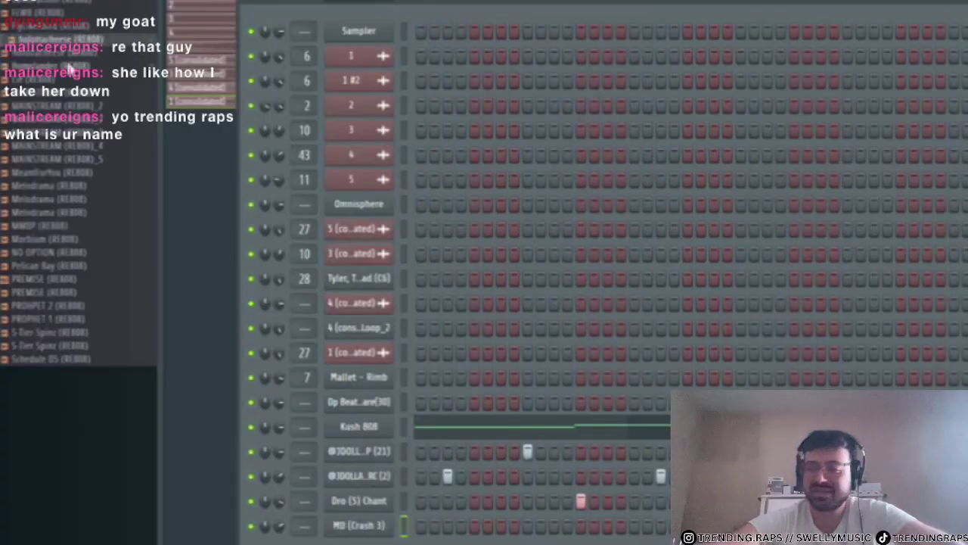
key("space")
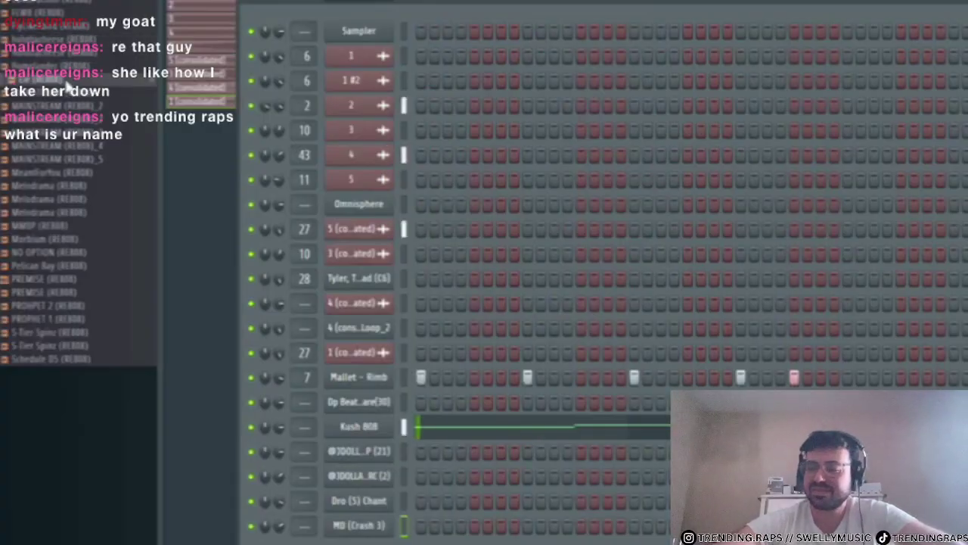
key("space")
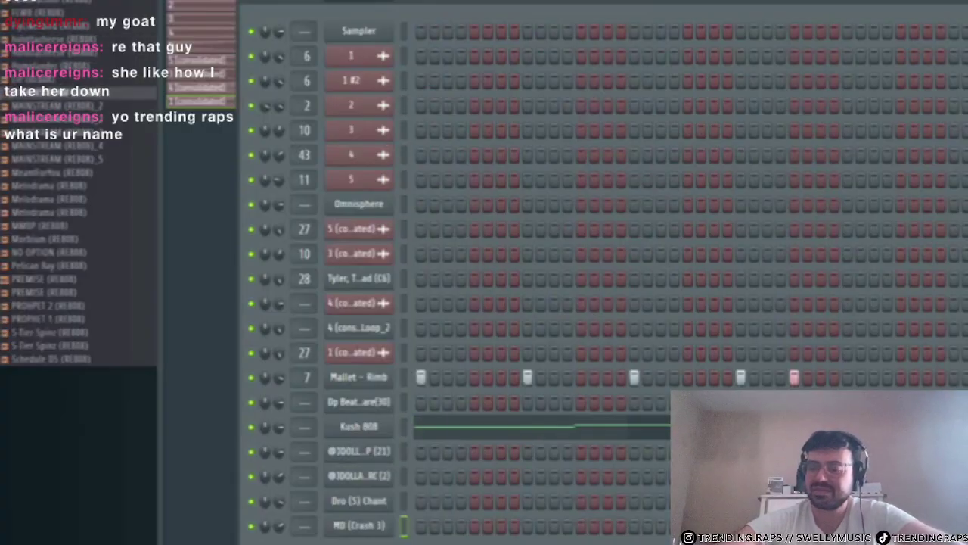
- Solo Track 5 and Track 13 of the playlist in turn and play each to hear its clips
key("F6")
key("space")
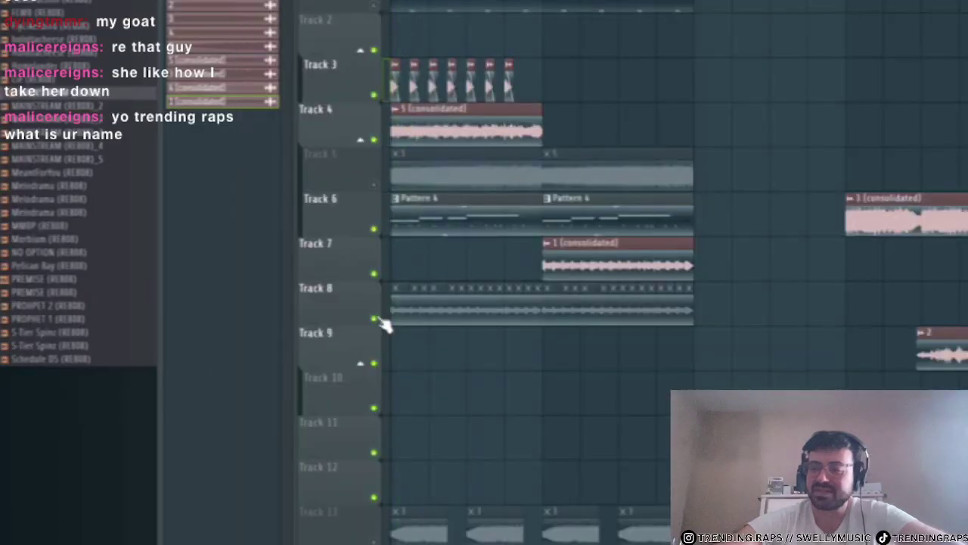
scroll(384, 325, "up", 4)
left_click(374, 184, "ctrl")
key("space")
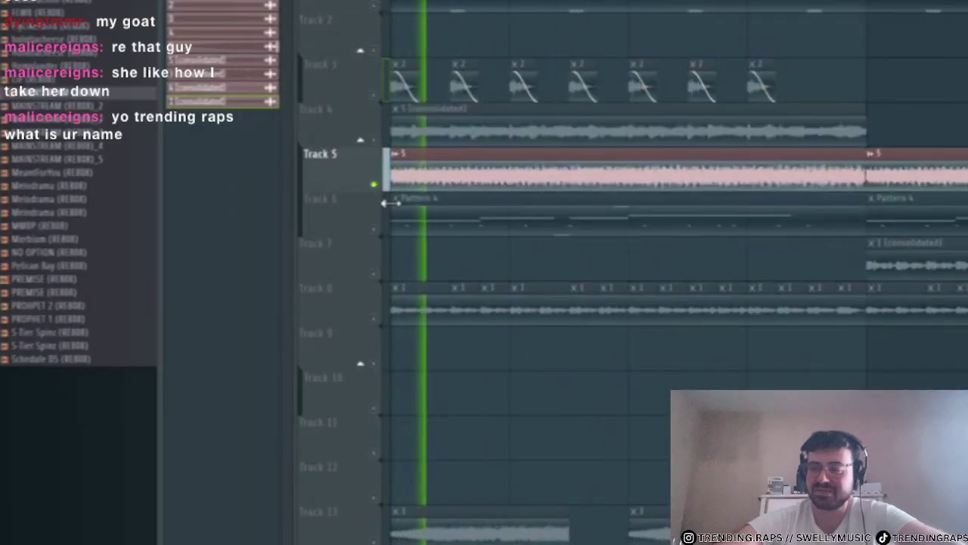
key("space")
scroll(344, 265, "down", 4)
left_click(373, 542, "ctrl")
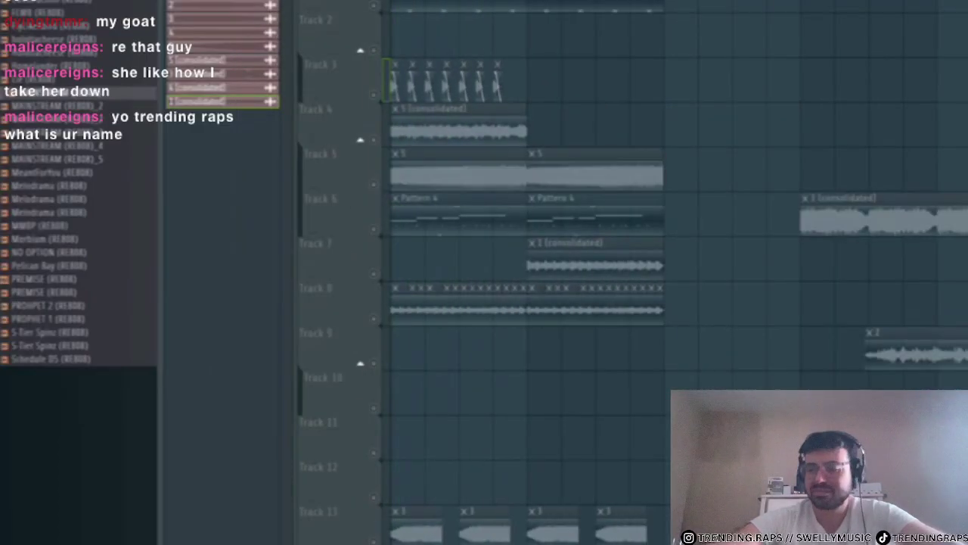
scroll(393, 325, "up", 5)
key("space")
- Open the channel settings of the audio clip on Track 13, inspect its sample and close them
double_click(454, 539)
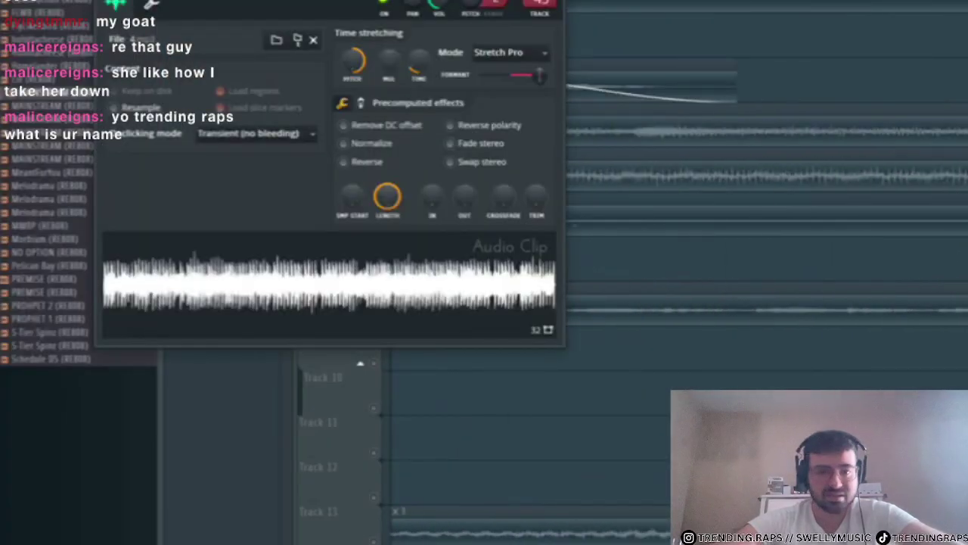
scroll(454, 522, "down", 3)
left_click_drag(514, 0, 511, 6)
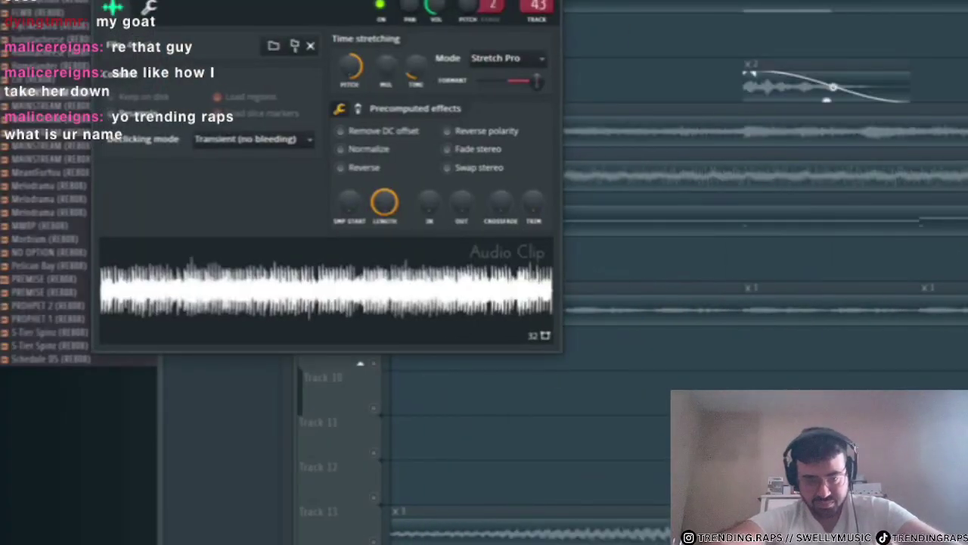
key("F6")
key("Escape")
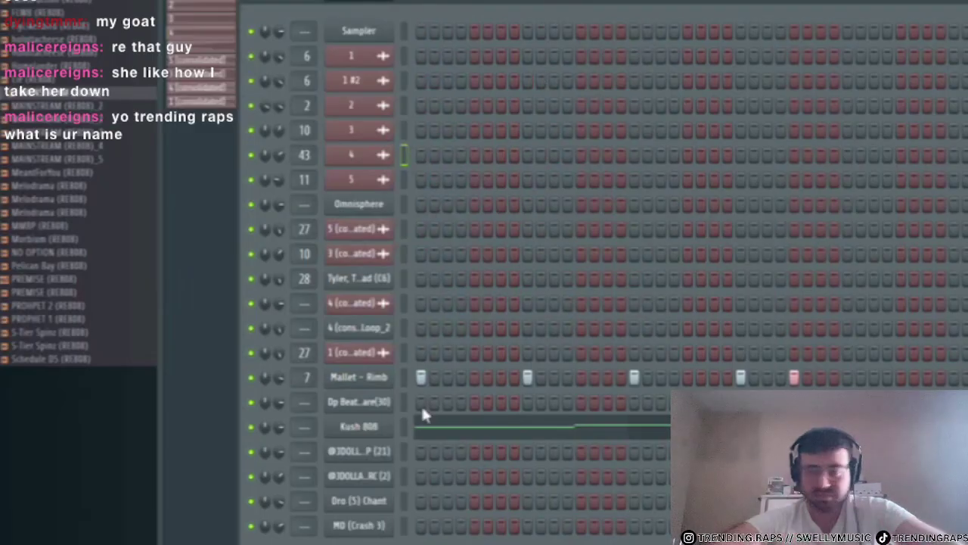
- Fill every second step of the 4 (cons..Loop_2 channel and mute the Kush 808 channel
left_click(366, 329)
key("Escape")
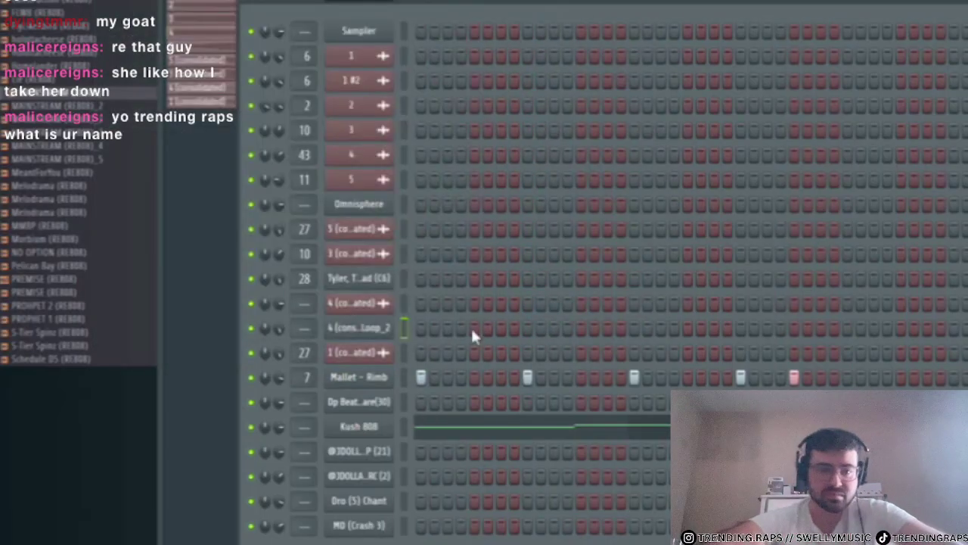
right_click(378, 324)
left_click(582, 372)
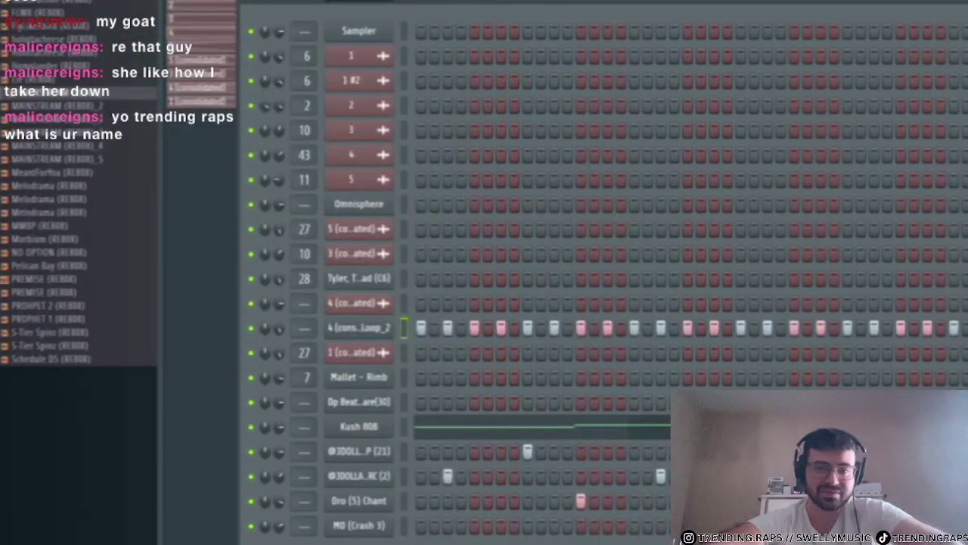
left_click(252, 426)
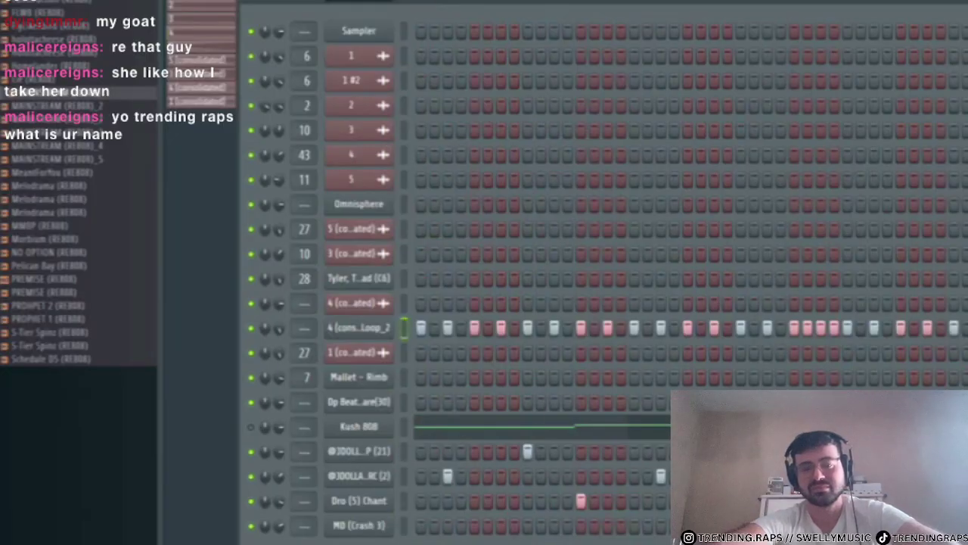
- Return to the revisitingearth 2k drumkit in the browser and audition more of its hi hats
left_click(30, 0)
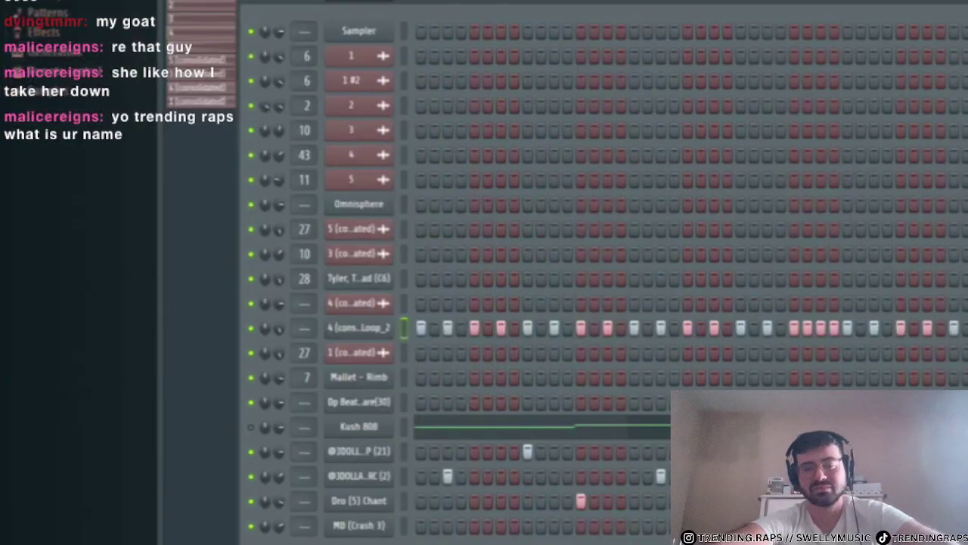
left_click(21, 0)
scroll(65, 303, "down", 6)
scroll(70, 264, "up", 3)
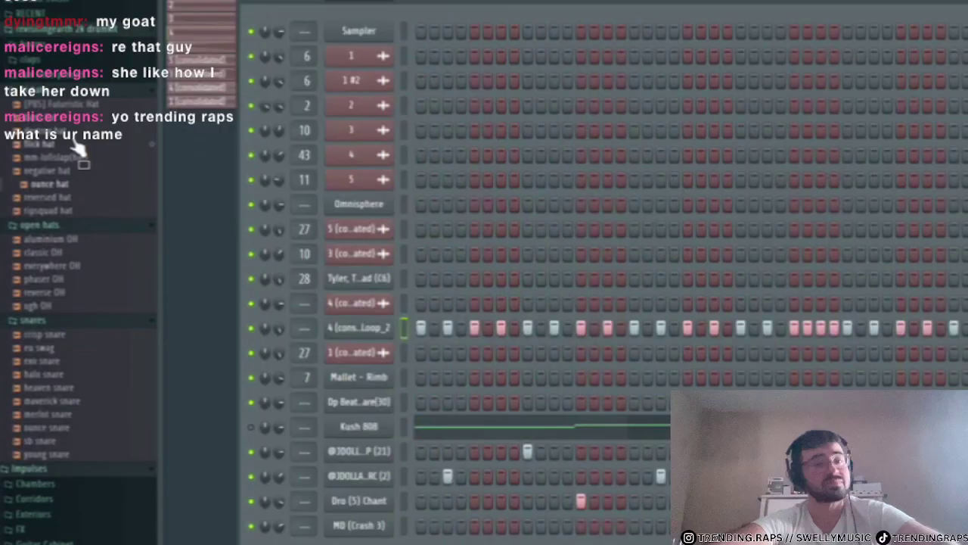
left_click(78, 197)
left_click(76, 211)
scroll(70, 197, "up", 6)
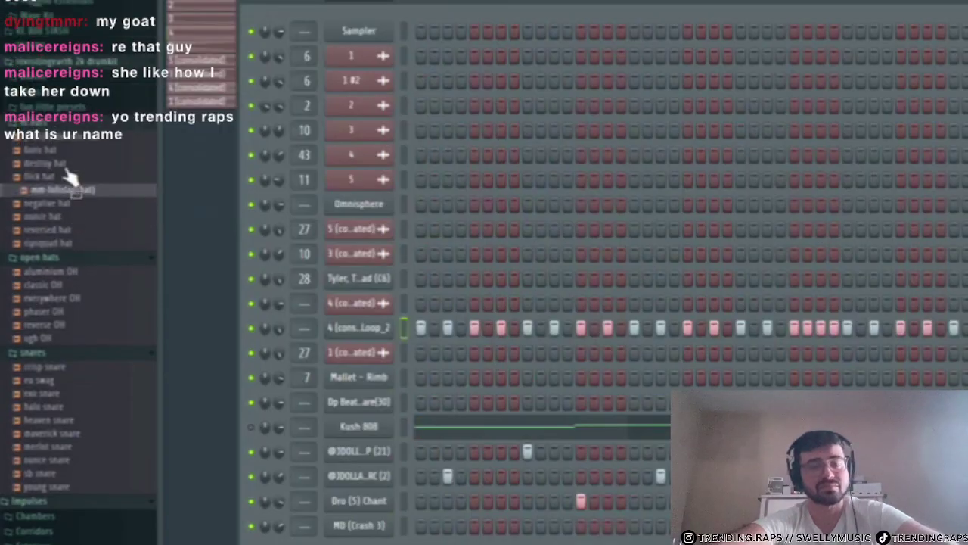
- Browse the PLUGGNB and og mane kits, opening the Snares folder of the TCE Kill Bill 2 Kit
left_click(72, 292)
left_click(67, 235)
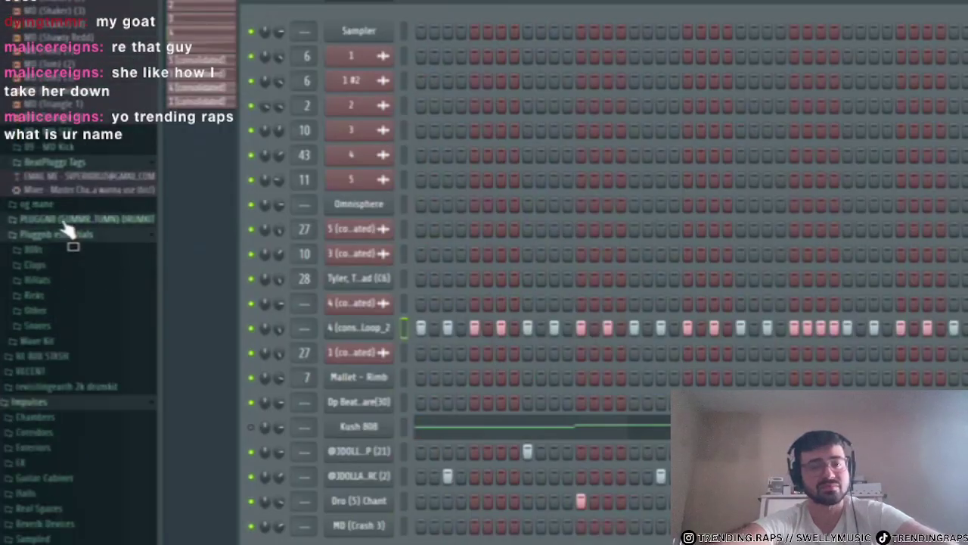
left_click(65, 218)
left_click(65, 204)
left_click(74, 239)
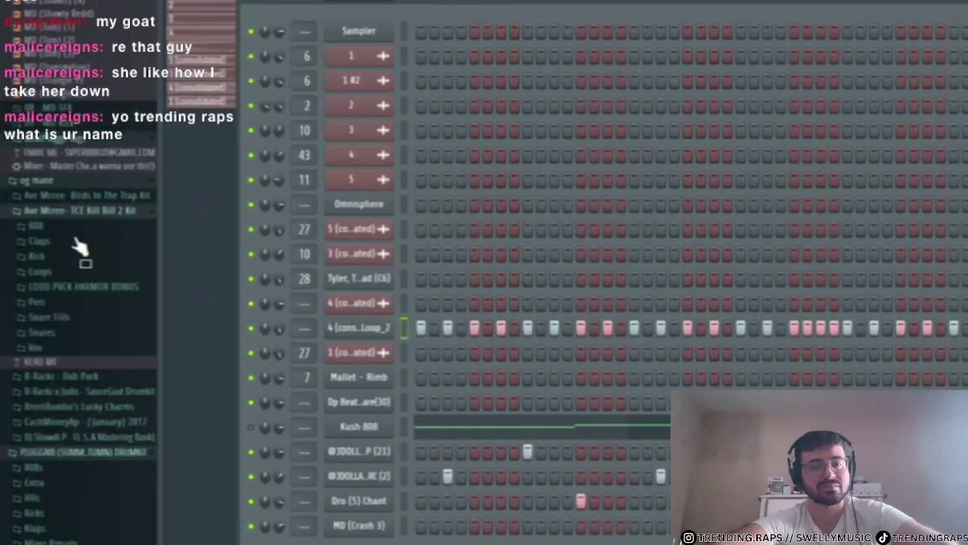
left_click(60, 331)
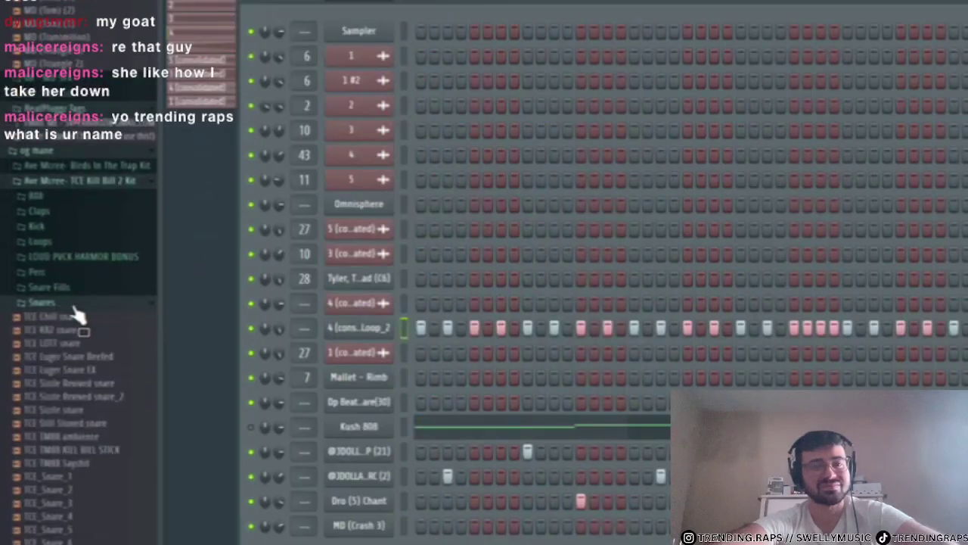
scroll(75, 305, "down", 5)
scroll(75, 304, "up", 2)
scroll(73, 302, "down", 6)
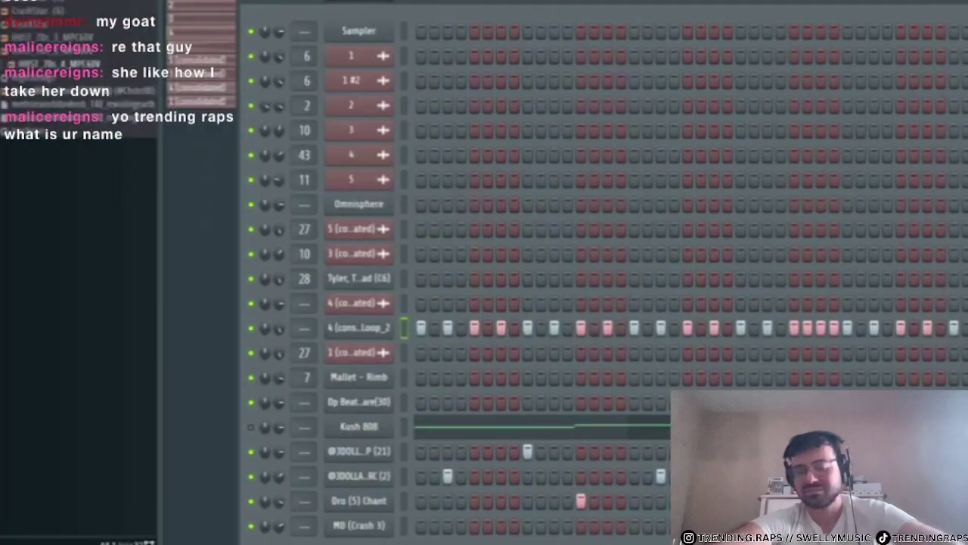
- Search the browser for hat samples and audition several, including #cute hihat and #disagree hi hat
scroll(34, 526, "down", 10)
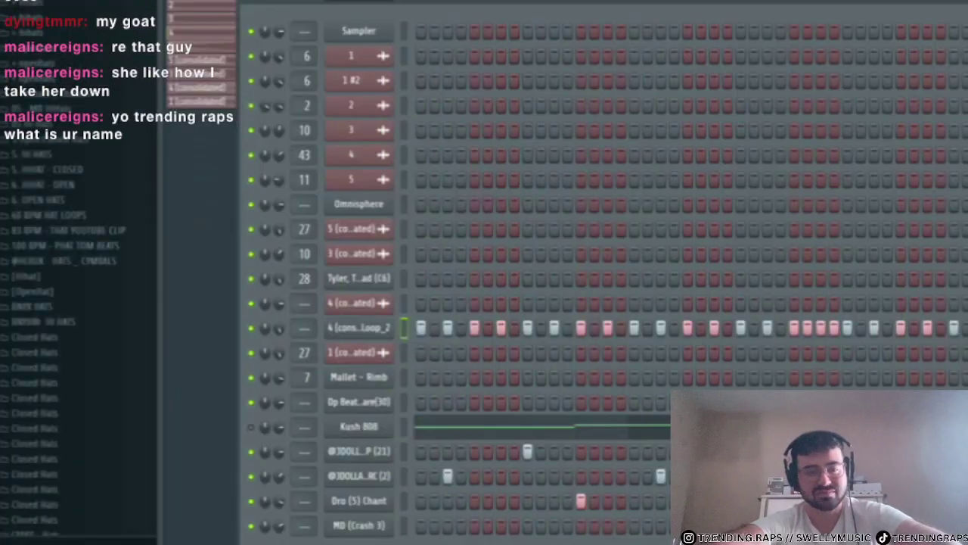
left_click(43, 276)
left_click(40, 290)
left_click(55, 317)
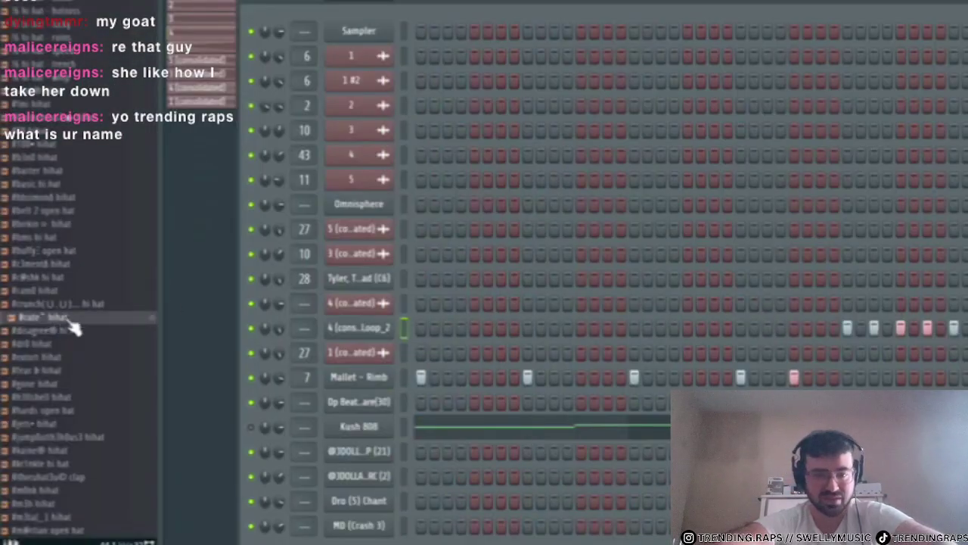
left_click(93, 268)
left_click(94, 330)
- Check the playlist, play the beat from the channel rack and unmute the Kush 808 channel
key("F5")
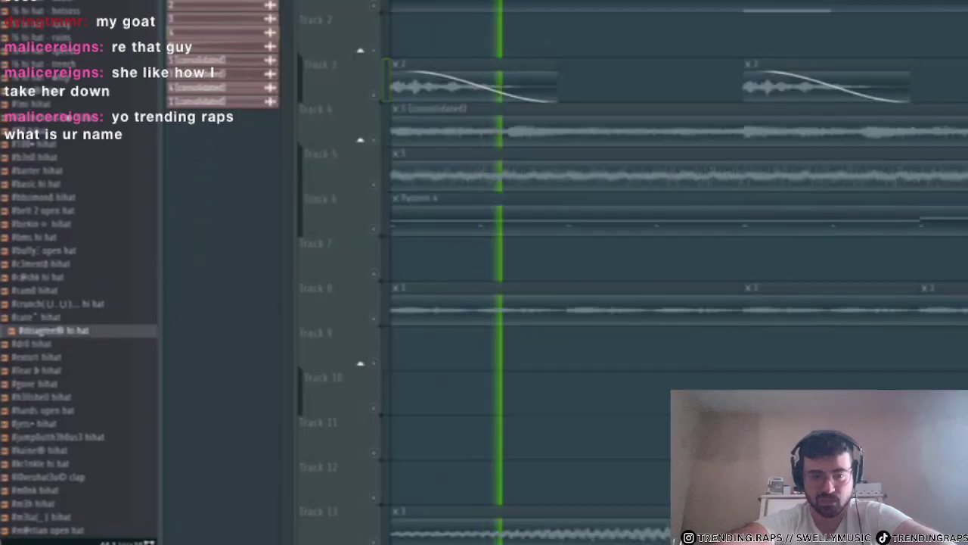
key("F5")
key("F5")
key("space")
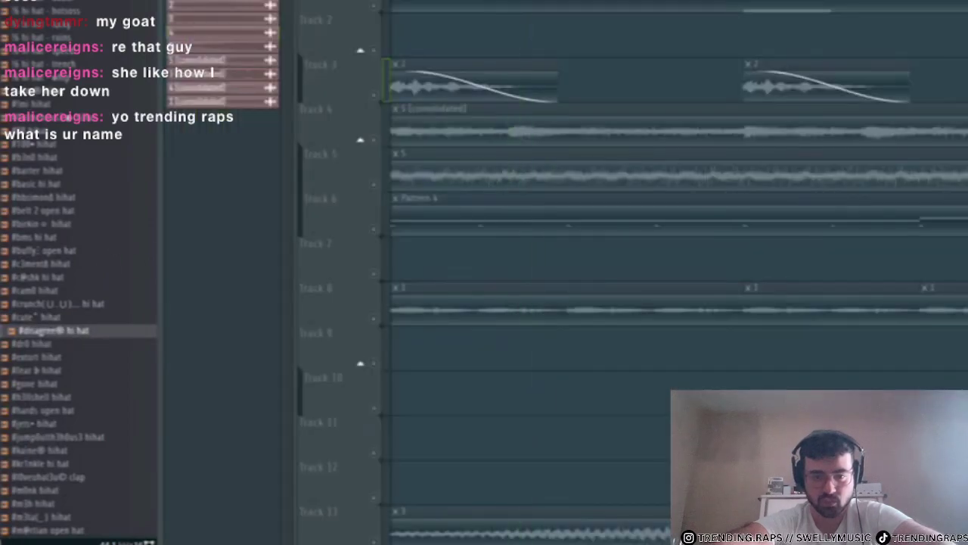
key("F6")
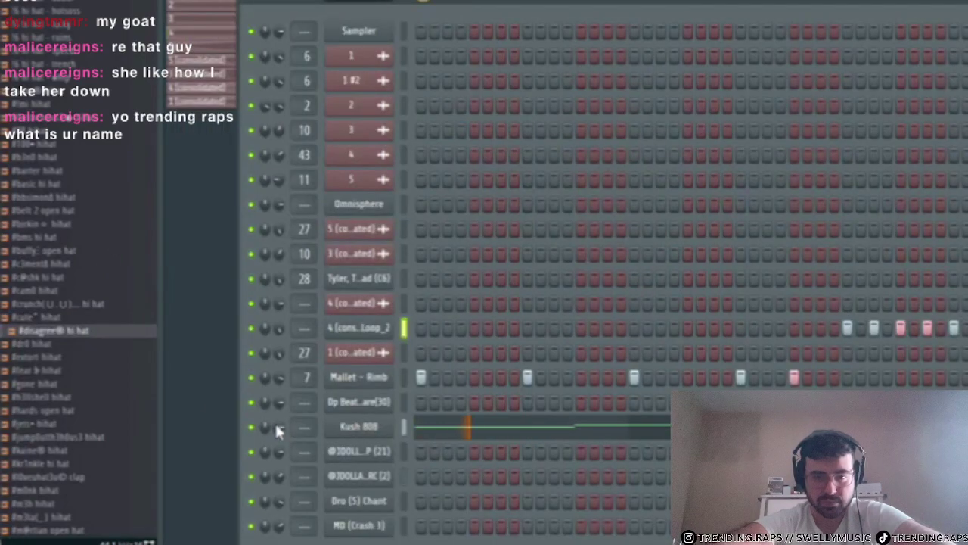
- Audition further hi hats in the search results and select #jets hihat
left_click(129, 399)
left_click(118, 411)
left_click(105, 423)
scroll(95, 412, "down", 1)
left_click(79, 407)
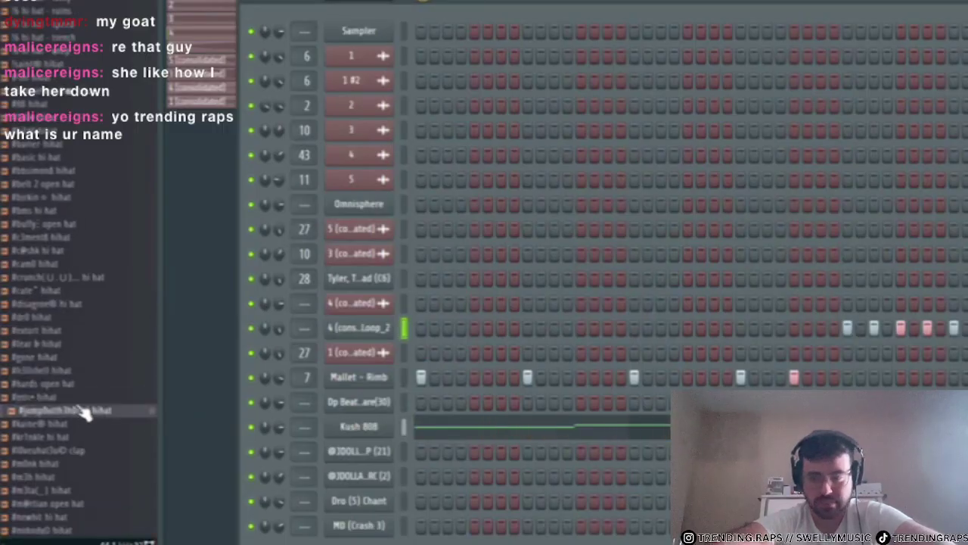
key("Up")
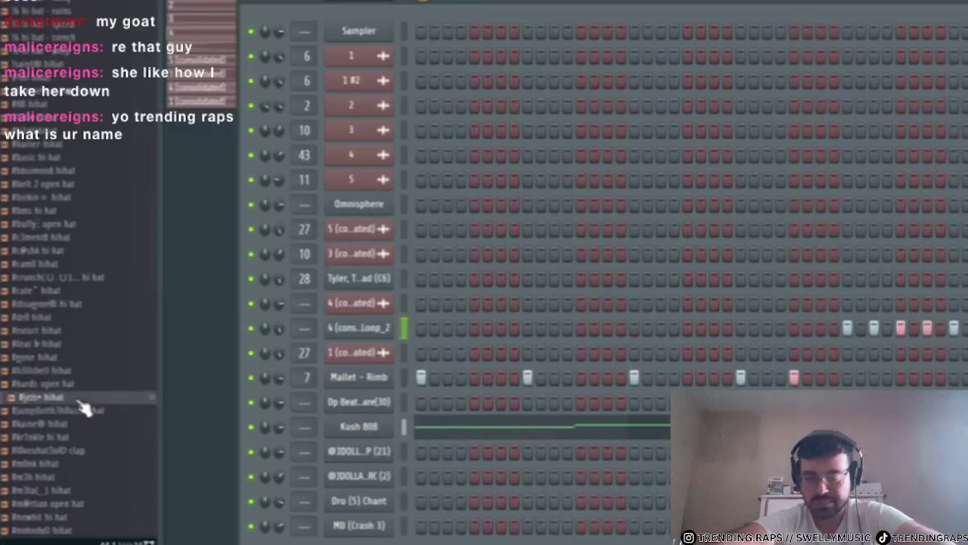
- Copy the steps of the 4 (cons..Loop_2 channel and paste them into the new hi hat channel below MD (Crash 3)
right_click(366, 333)
left_click(580, 339)
right_click(365, 541)
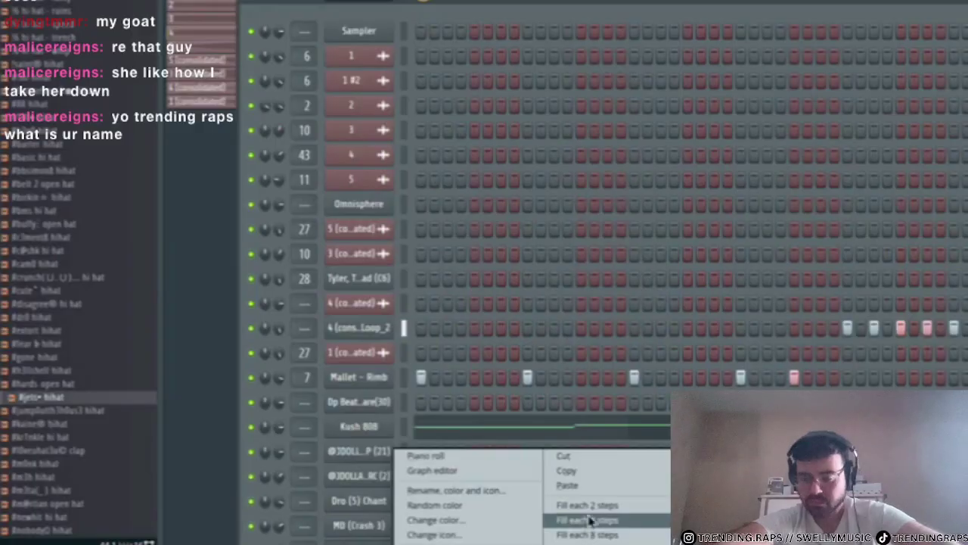
left_click(589, 504)
right_click(365, 542)
left_click(581, 487)
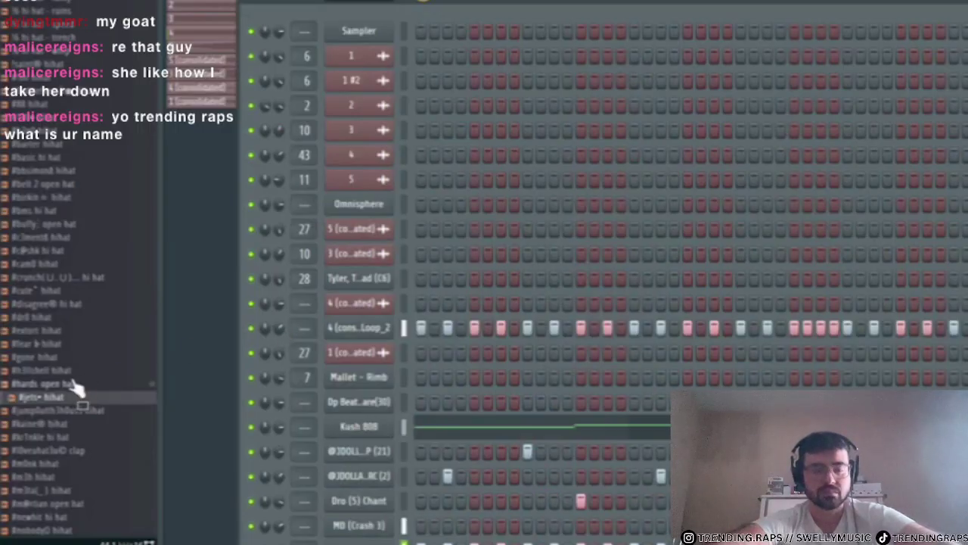
- Browse the remaining hat samples and search the browser for snare samples
scroll(76, 385, "down", 10)
scroll(79, 386, "down", 10)
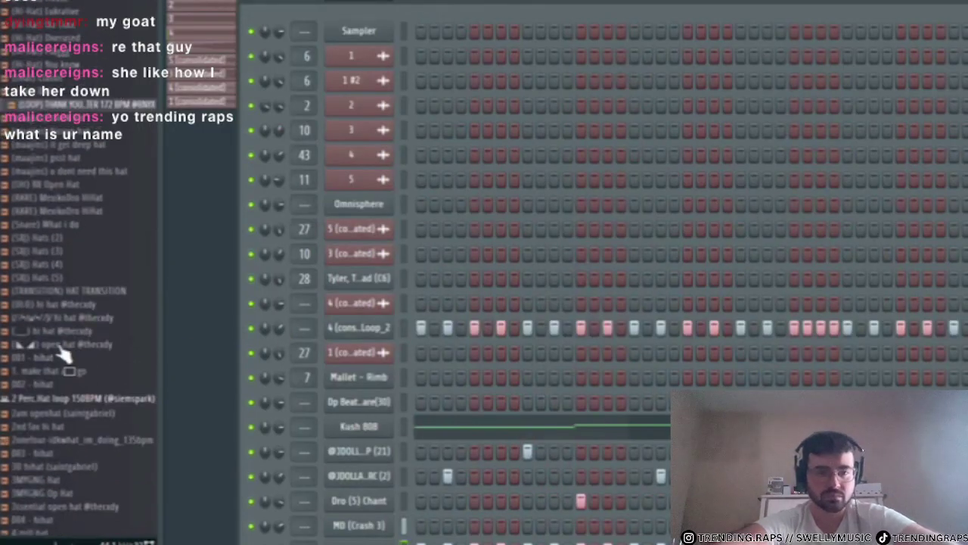
scroll(57, 342, "down", 15)
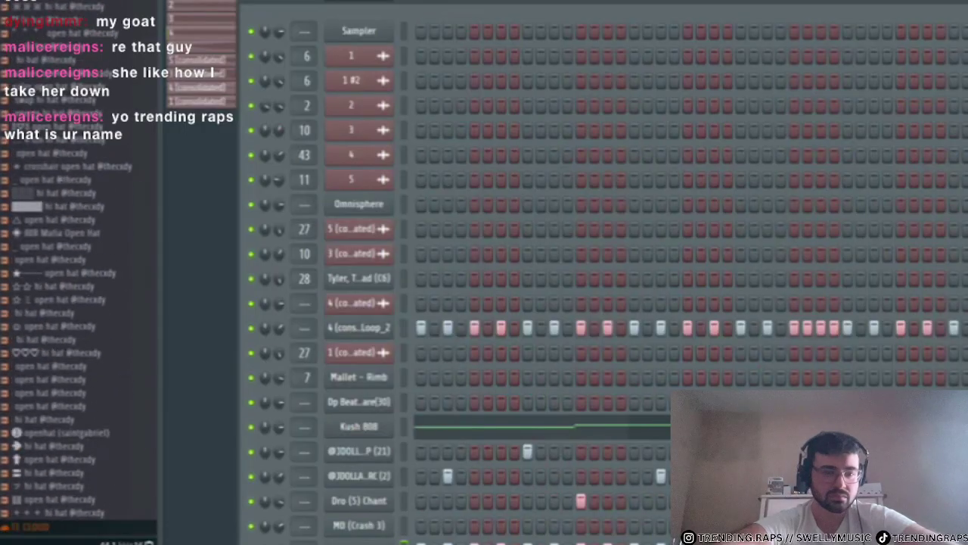
scroll(18, 219, "down", 15)
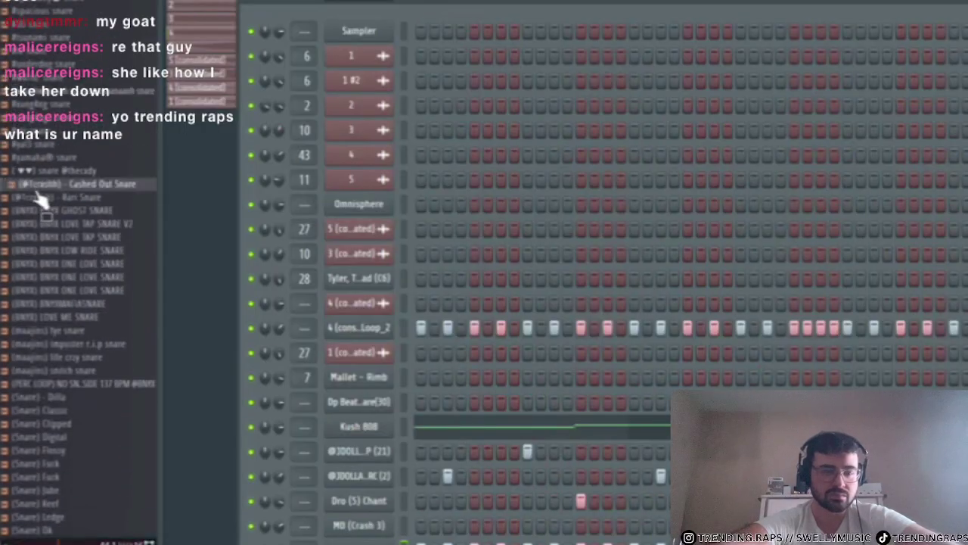
scroll(58, 239, "down", 2)
- Open the project info window, view it and close it
left_click(200, 1)
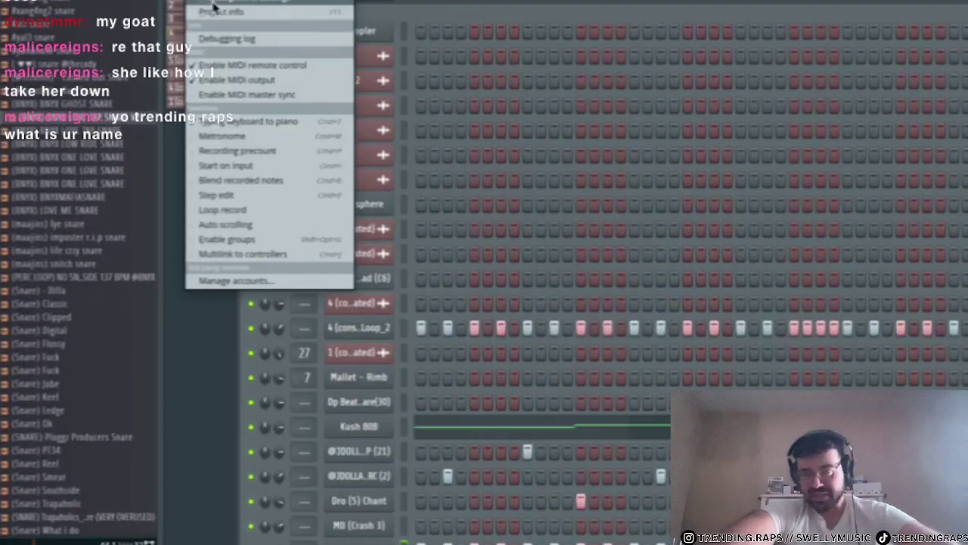
left_click(215, 10)
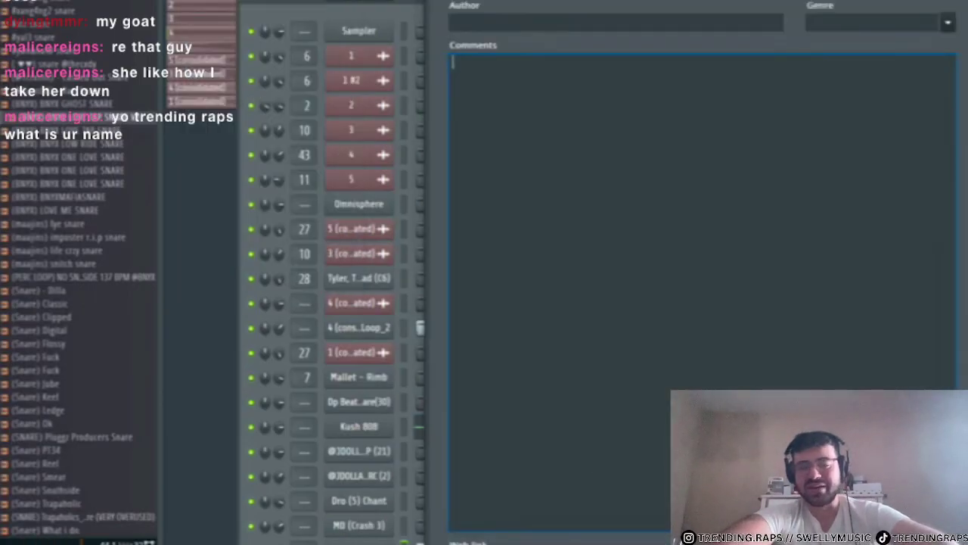
key("Escape")
- Audition several BNYX and maajins snares in the search results, including BNYXMAFIASNARE and life crzy snare
left_click(68, 264)
left_click(77, 224)
left_click(79, 211)
left_click(79, 198)
scroll(77, 253, "down", 1)
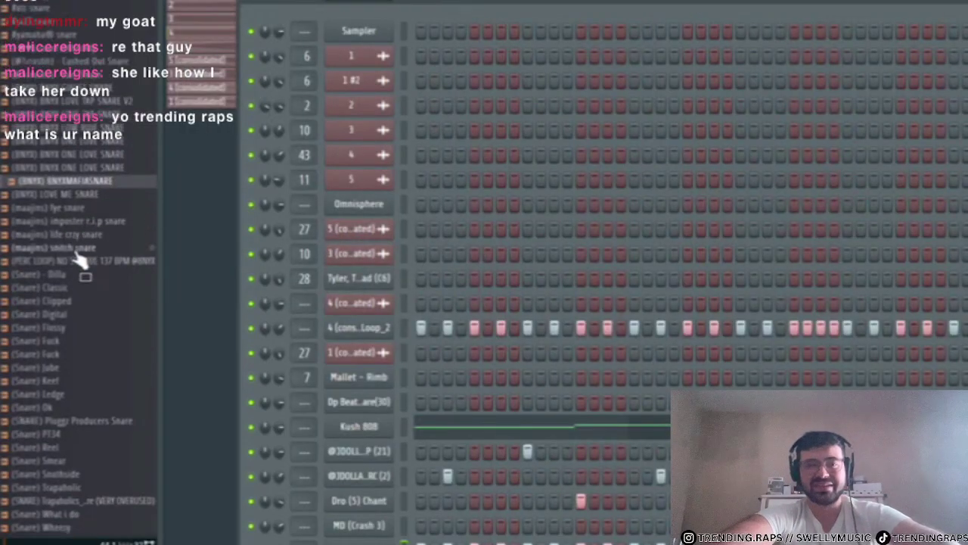
scroll(80, 258, "down", 1)
left_click(78, 224)
left_click(85, 198)
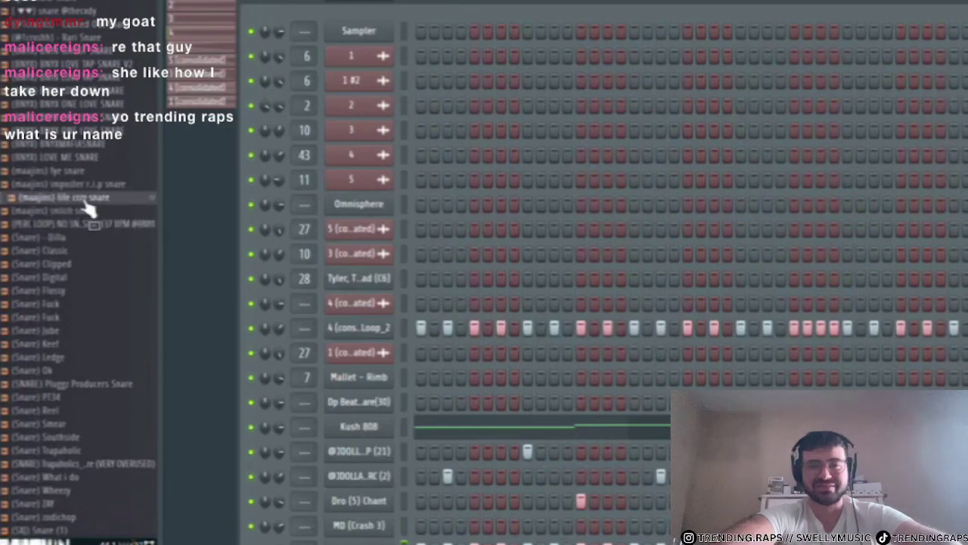
- Compare the (Snare) Dilla and (Snare) Classic samples by auditioning them alternately over the playing beat
left_click(79, 236)
left_click(76, 252)
left_click(76, 213)
left_click(75, 256)
left_click(74, 240)
left_click(73, 253)
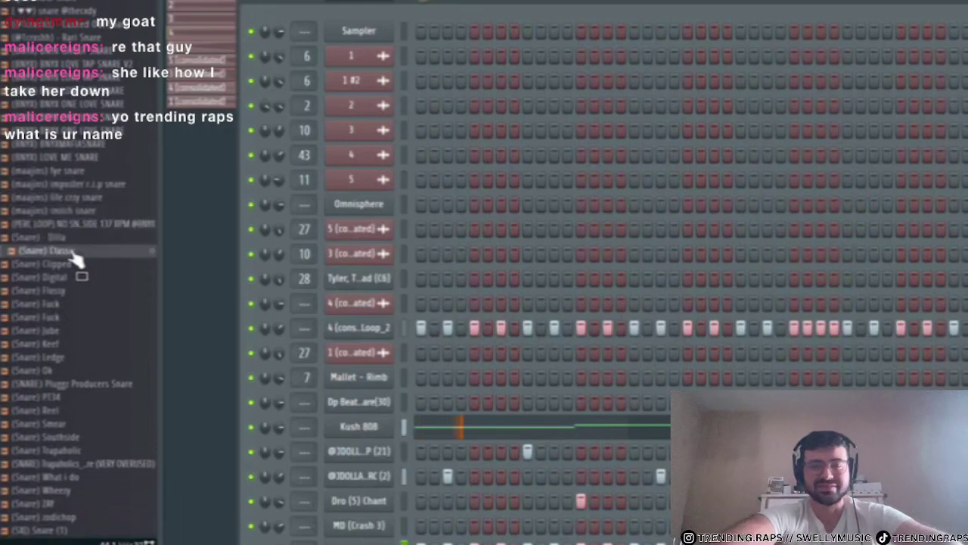
left_click(74, 238)
left_click(77, 252)
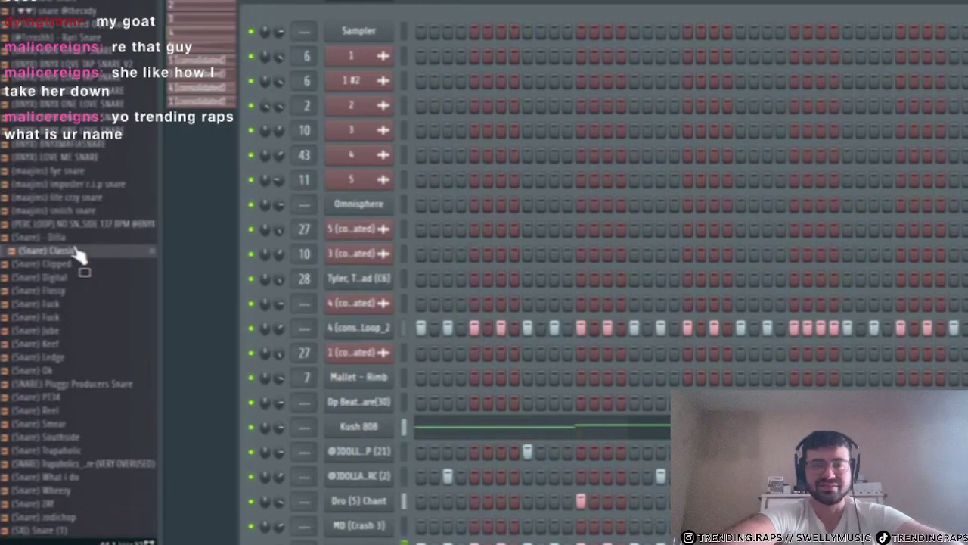
scroll(90, 296, "down", 1)
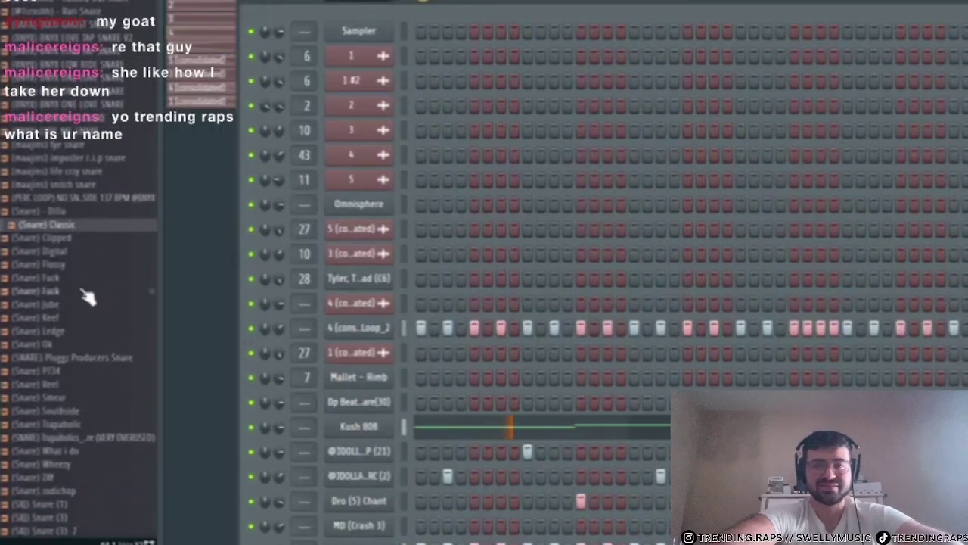
- Audition the (Snare) samples further down the search results, comparing (Snare) Smear, (Snare) Southside and their neighbours
left_click(97, 332)
left_click(95, 361)
scroll(92, 333, "down", 2)
left_click(90, 306)
left_click(87, 317)
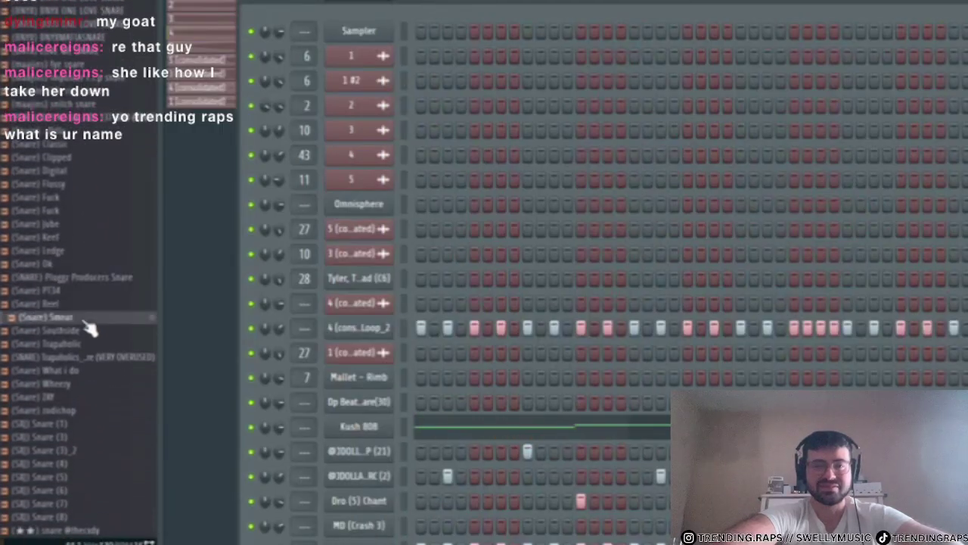
left_click(86, 332)
left_click(86, 343)
left_click(85, 333)
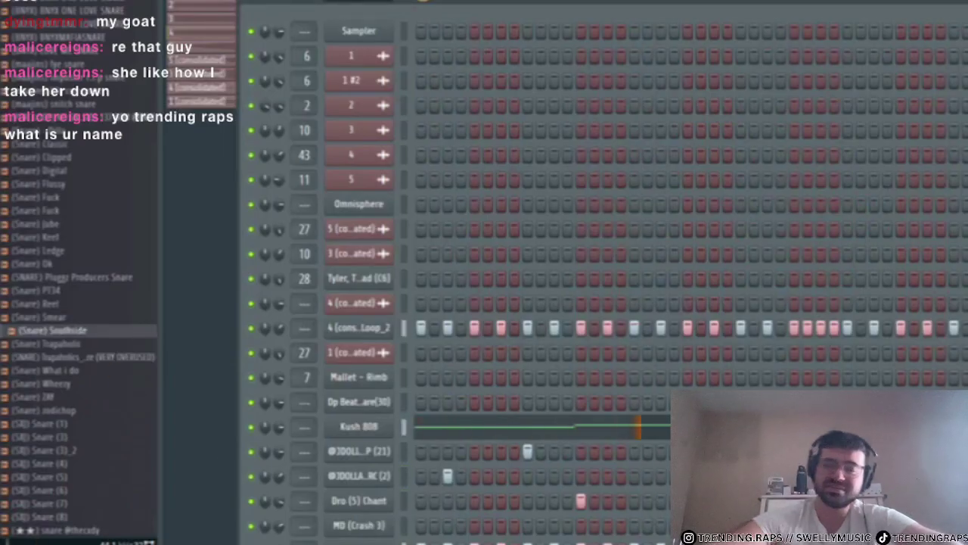
- Audition the (Snare) Wheezy, (Snare) radichop and nearby numbered snare samples in the search results
scroll(80, 386, "down", 2)
left_click(82, 345)
left_click(77, 332)
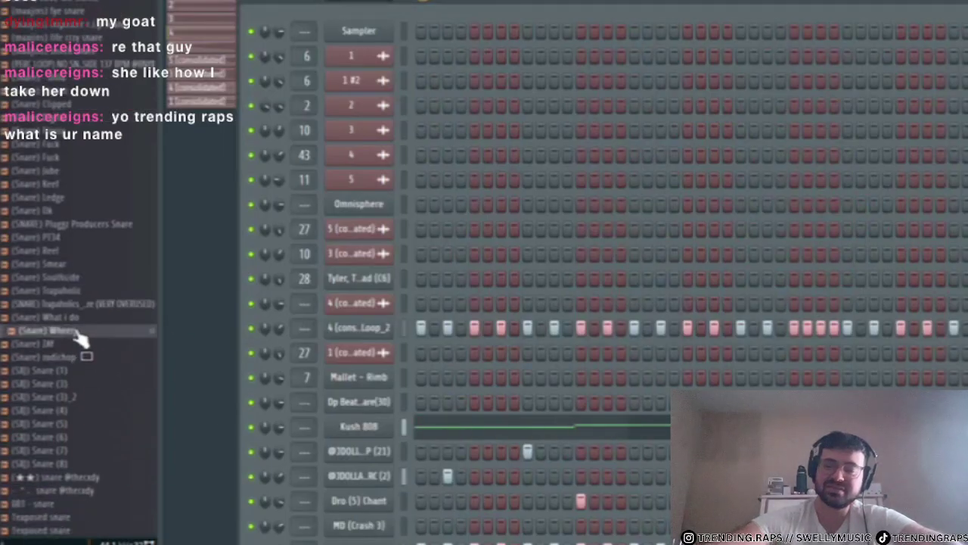
left_click(81, 358)
scroll(82, 362, "down", 1)
left_click(75, 399)
scroll(74, 378, "down", 4)
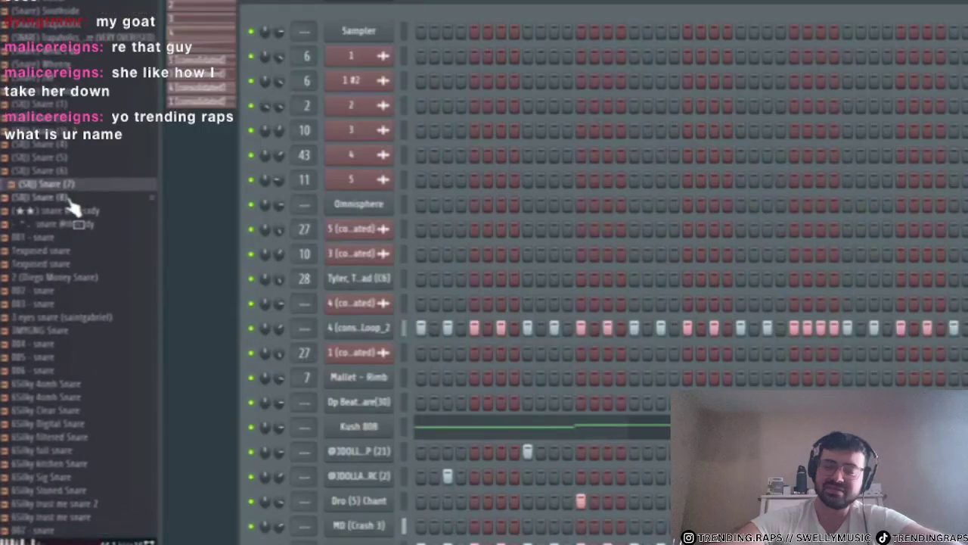
- Compare the 6Silky snares by auditioning the Digital and Romh samples over the beat
scroll(68, 193, "down", 2)
left_click(62, 321)
left_click(65, 345)
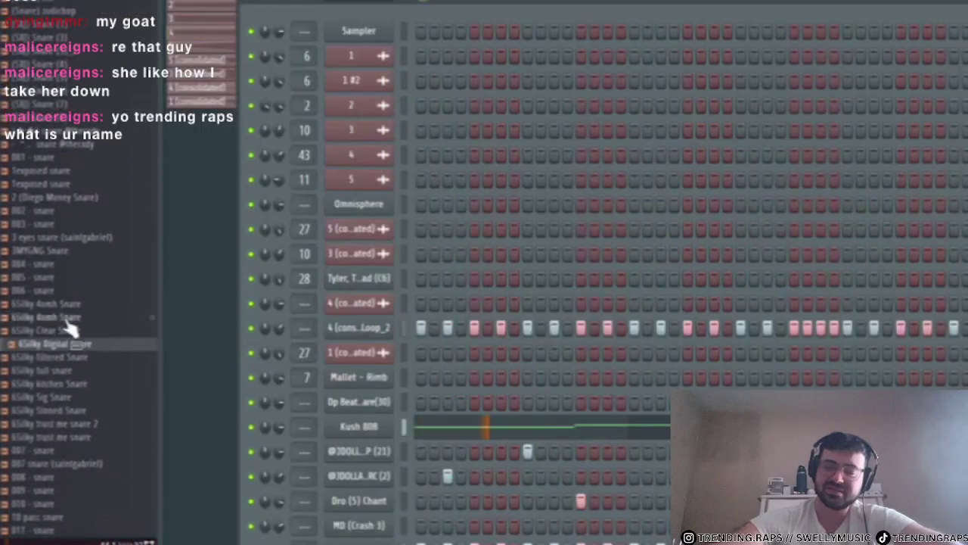
left_click(66, 318)
left_click(64, 306)
left_click(64, 317)
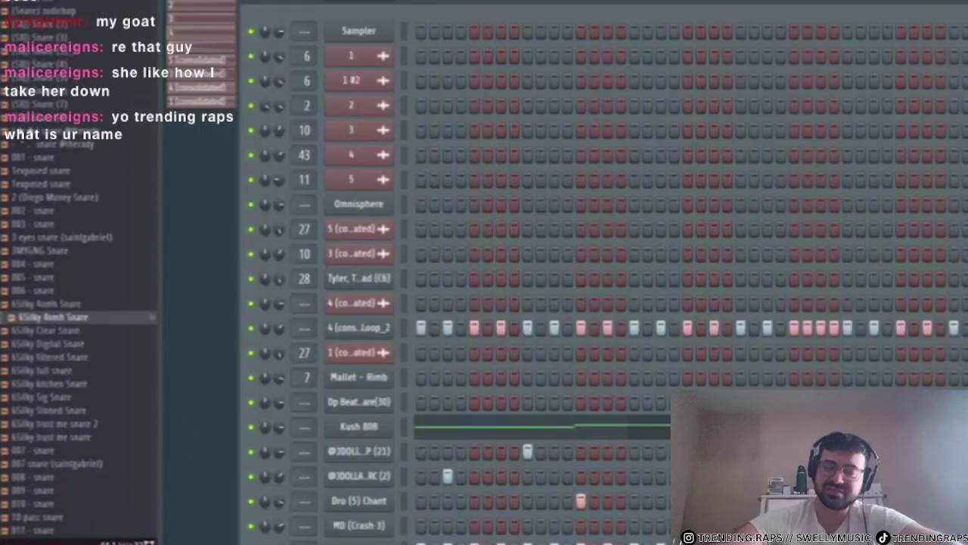
- Audition the remaining 6Silky and numbered snares, and place the 012 - snare sample in the channel rack
left_click(82, 439)
left_click(76, 411)
scroll(74, 427, "down", 2)
left_click(80, 439)
left_click(77, 465)
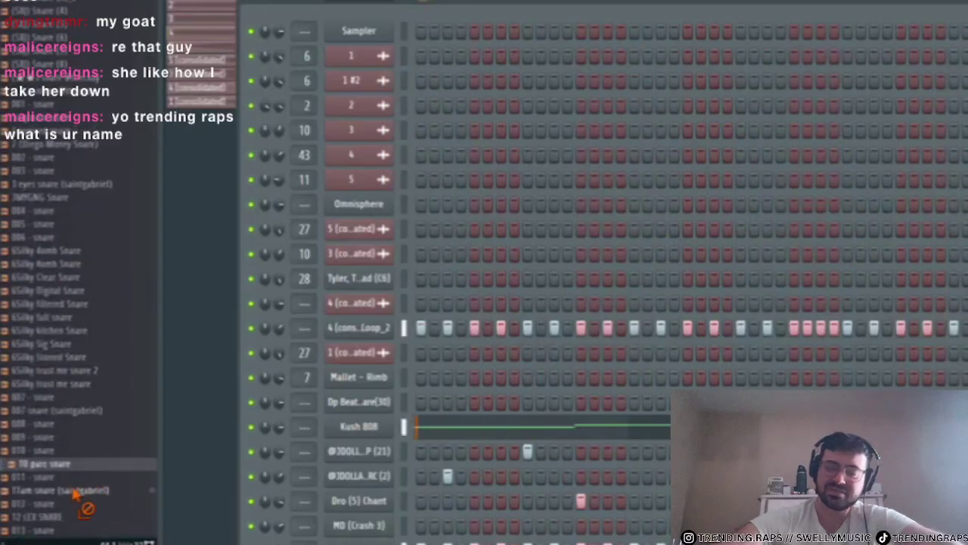
key("Down")
key("Down")
key("Down")
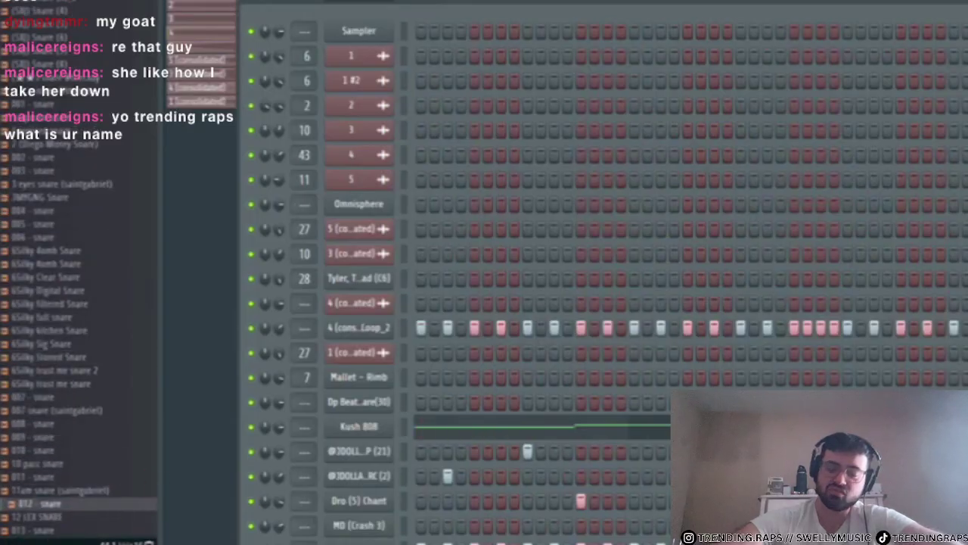
left_click_drag(60, 503, 412, 195)
- In the hi hat channel's piano roll, add a fast roll of short notes below the third hat hit
left_click(453, 538)
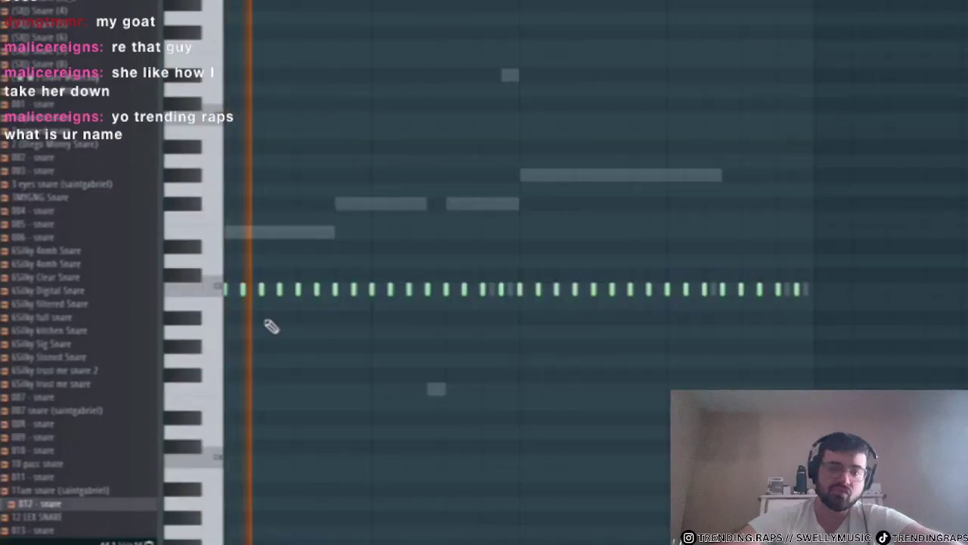
scroll(270, 326, "up", 3)
left_click(210, 2)
left_click(237, 15)
scroll(340, 320, "up", 2)
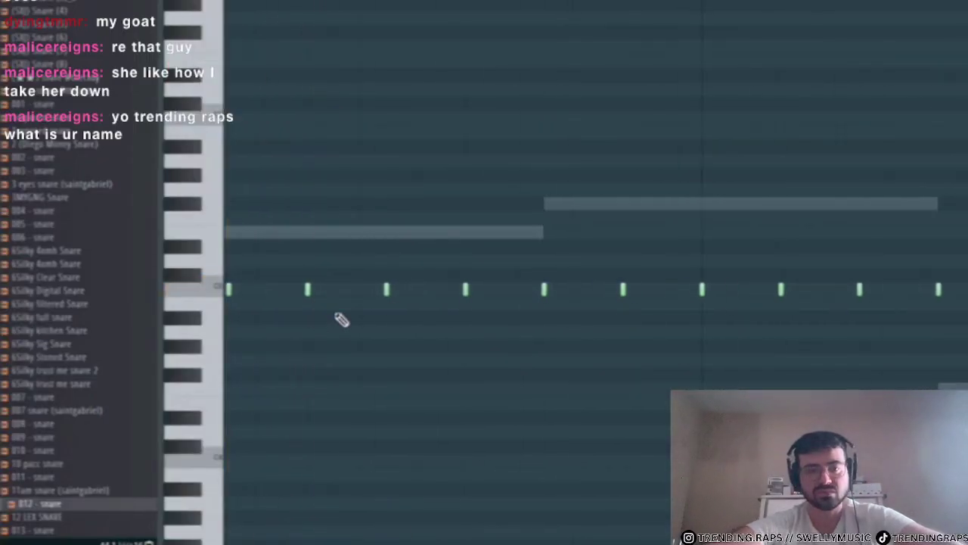
mouse_move(390, 360)
left_mouse_down()
mouse_move(480, 360)
mouse_move(383, 386)
left_mouse_up()
left_click(463, 371, "ctrl")
key("space")
right_click(441, 362)
right_click(450, 361)
key("space")
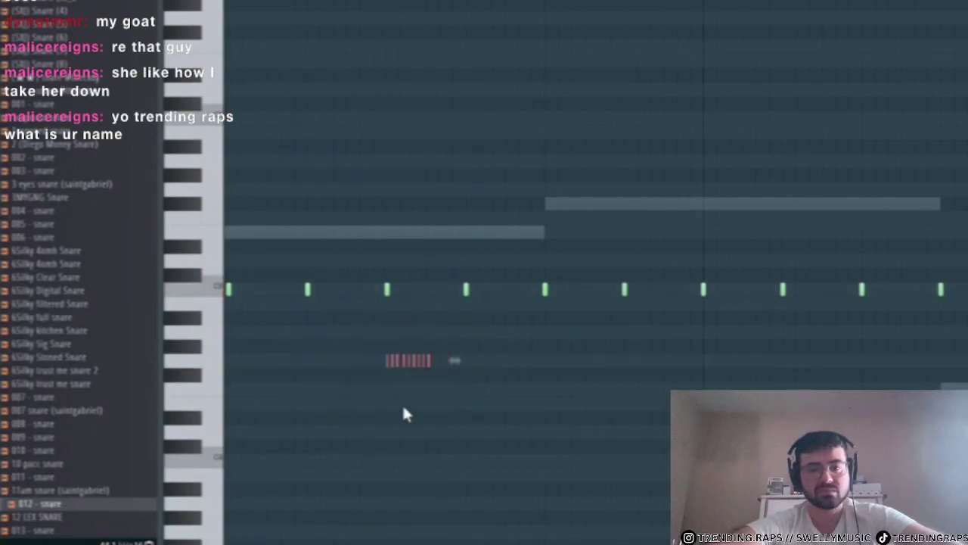
- Play back the note roll, clear the selection and examine the later part of the hi hat pattern
key("space")
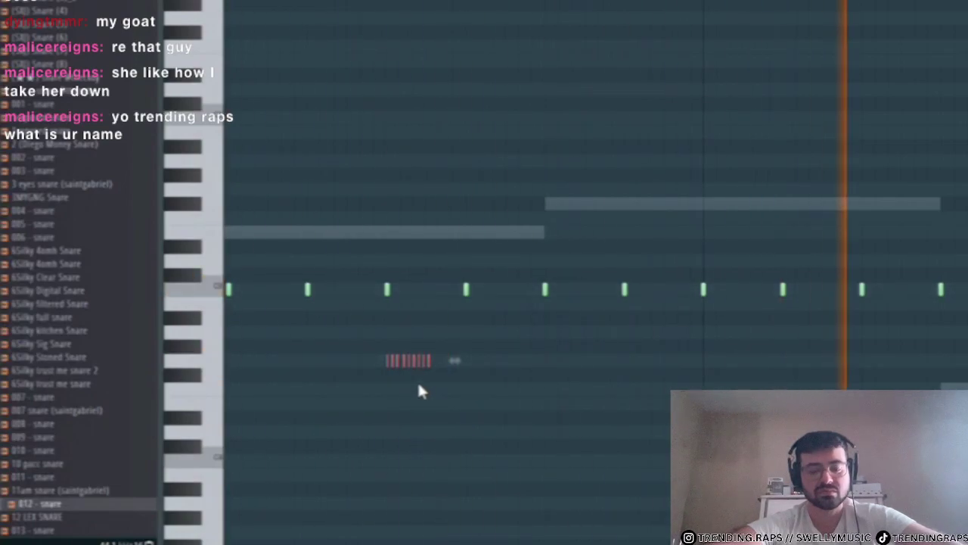
left_click(564, 427, "ctrl")
scroll(681, 423, "down", 4)
scroll(723, 363, "up", 5)
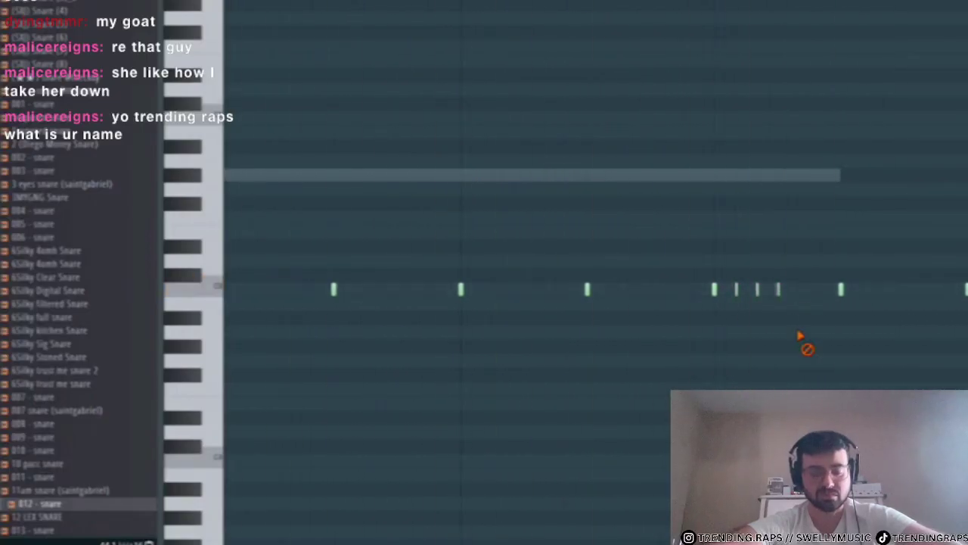
scroll(484, 376, "down", 4)
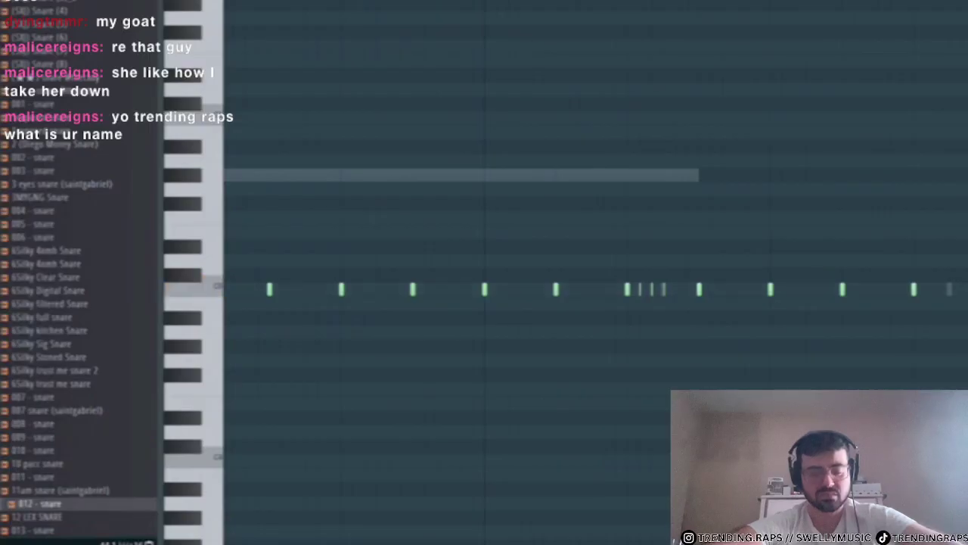
- Audition TCE Mcree in the 808 folder, replace the Kush 808 sample with TCE Chris Fresh and open the channel's settings
key("F6")
key("space")
scroll(33, 301, "down", 10)
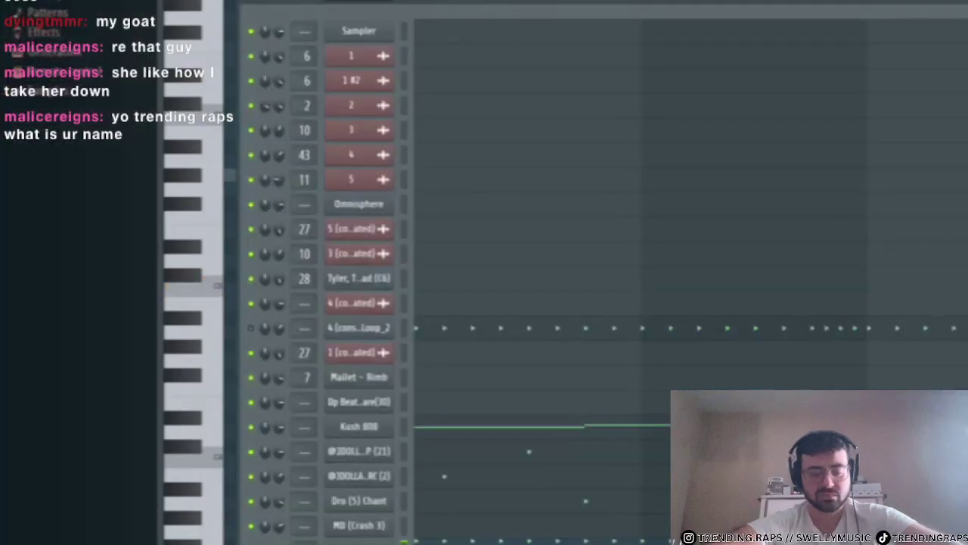
left_click(31, 222)
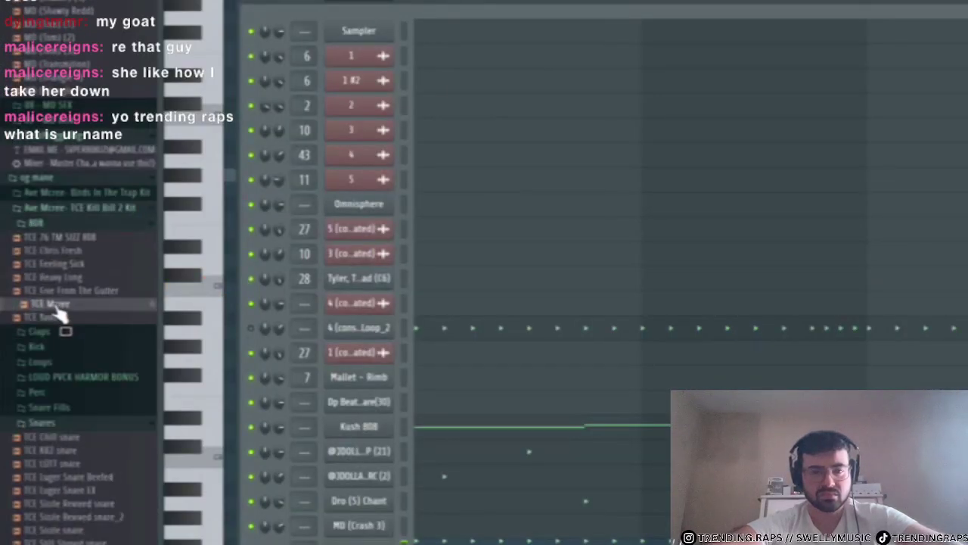
left_click(57, 304)
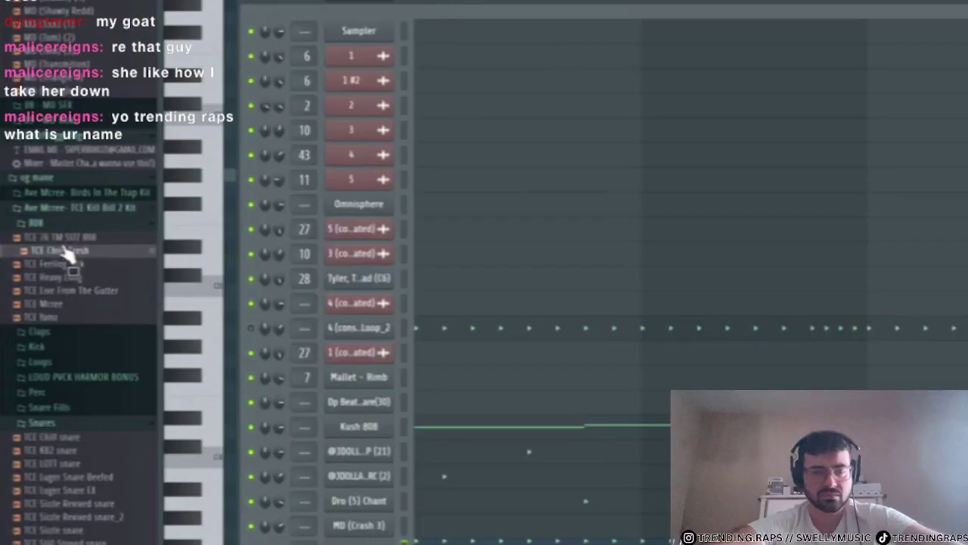
left_click_drag(56, 252, 382, 428)
left_click(376, 430)
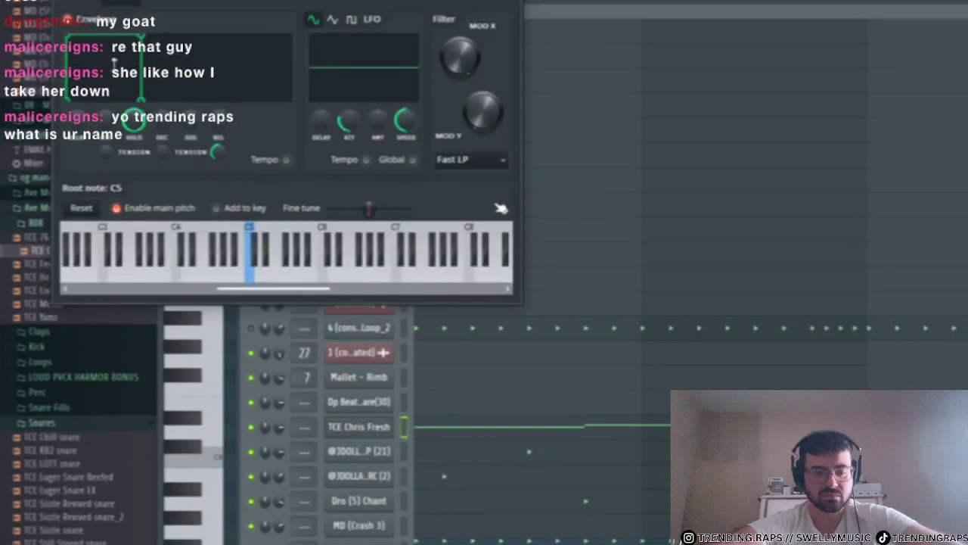
- Open the TCE Chris Fresh sample in Edison, analyse it and close the editor
left_click(98, 1)
right_click(199, 264)
left_click(271, 346)
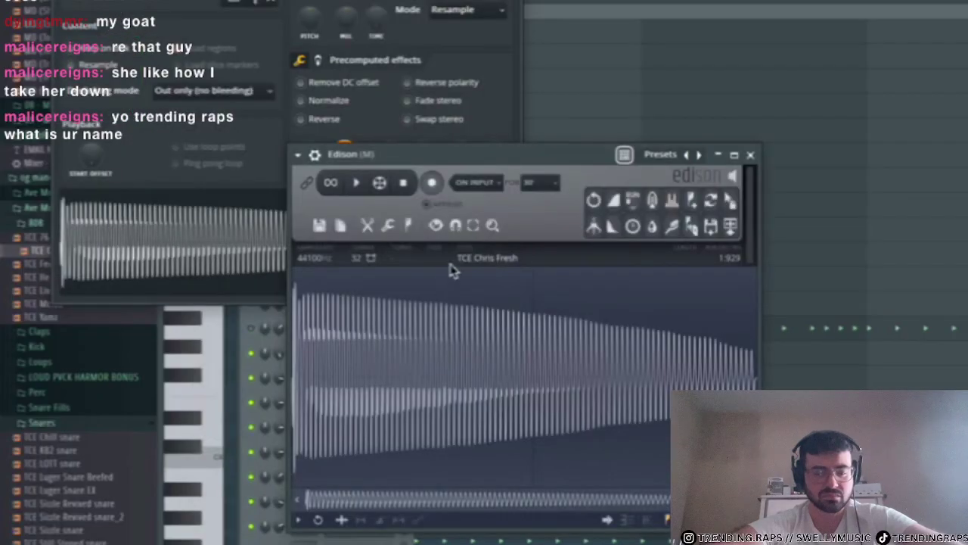
left_click(408, 226)
left_click(452, 431)
left_click(750, 155)
- Set a new root note for the TCE Chris Fresh channel, start playback and return to the playlist
left_click(127, 1)
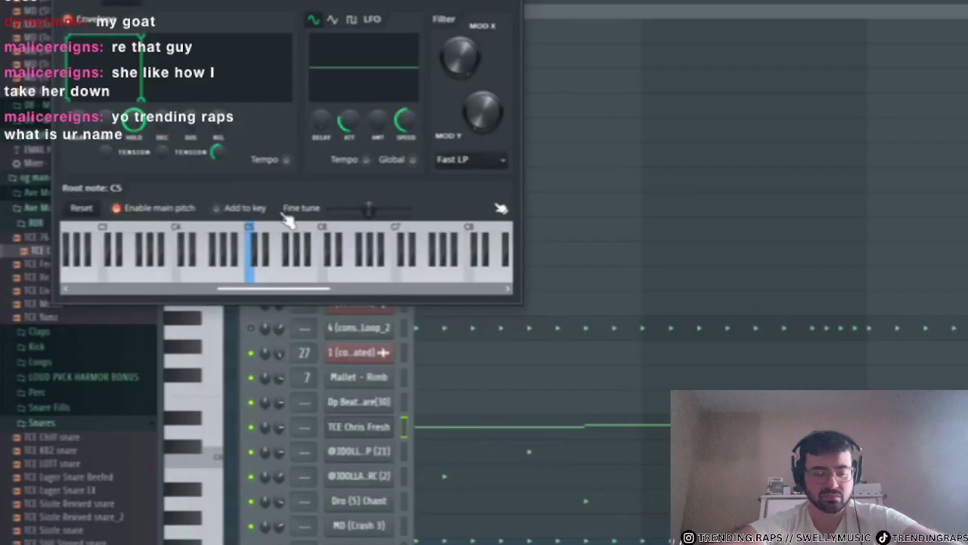
right_click(289, 253)
key("space")
key("Escape")
key("Escape")
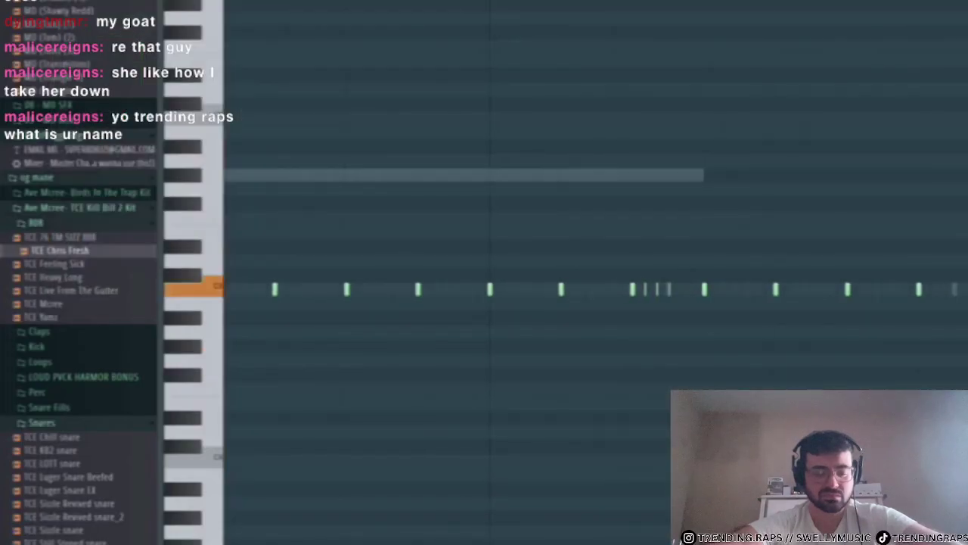
key("Escape")
- Bring the stray 2 clip from Track 9 to the start of the arrangement and delete it
scroll(573, 315, "down", 10)
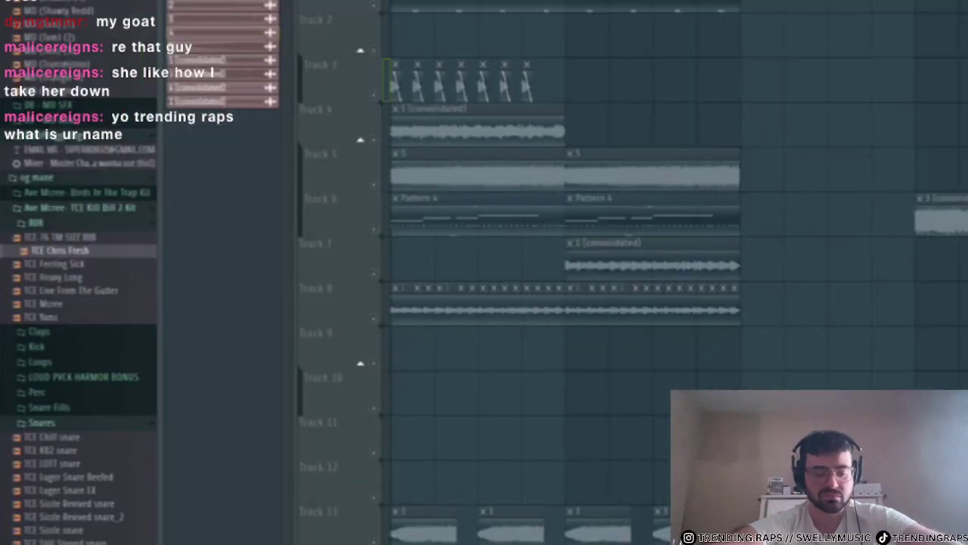
scroll(947, 221, "down", 2)
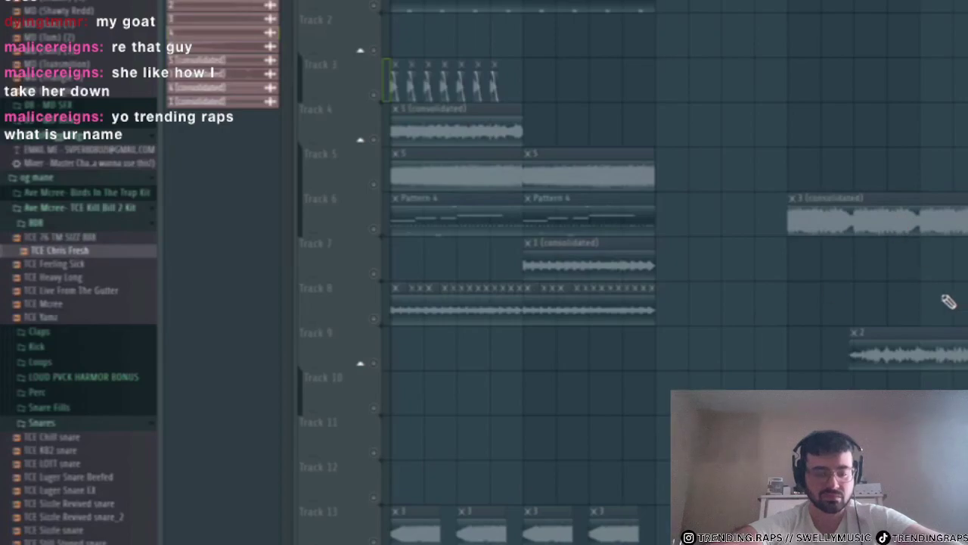
left_click_drag(861, 349, 406, 388)
right_click(519, 354)
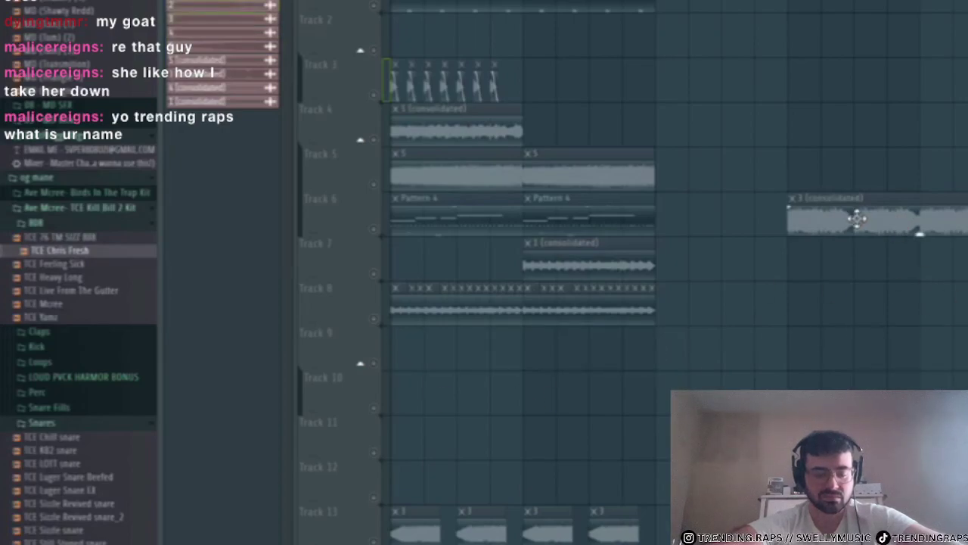
- Move the 3 (consolidated) clip from Track 6 to the start of Track 10 and enable all tracks
left_click_drag(856, 219, 387, 398)
right_click(374, 274)
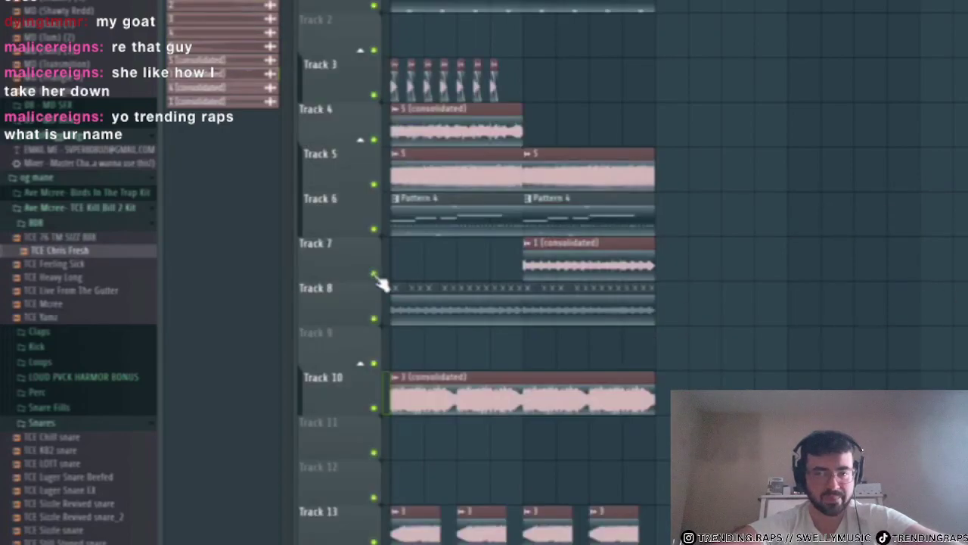
- Select all playlist clips and duplicate them repeatedly along the timeline
scroll(552, 390, "up", 1)
key("super+a")
key("super+s")
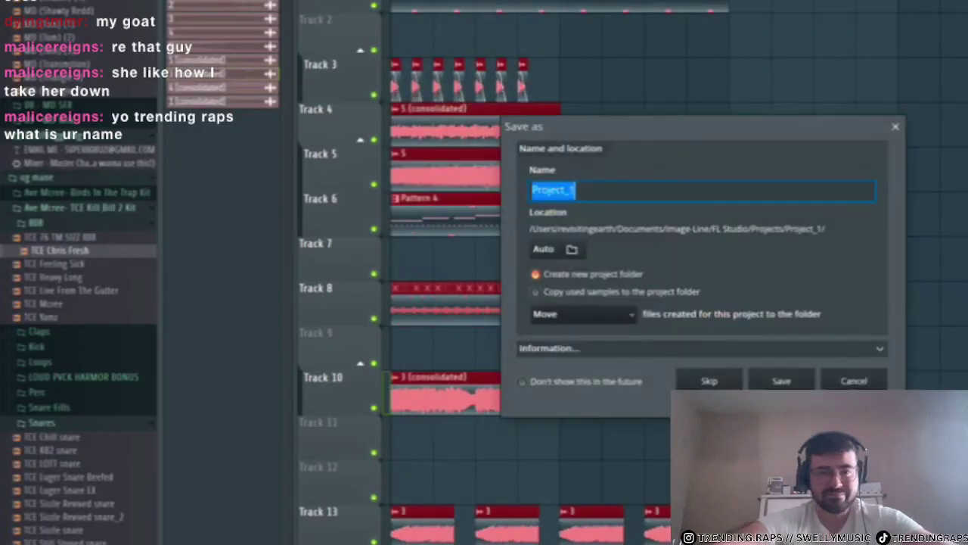
left_click(895, 126)
scroll(715, 263, "down", 3)
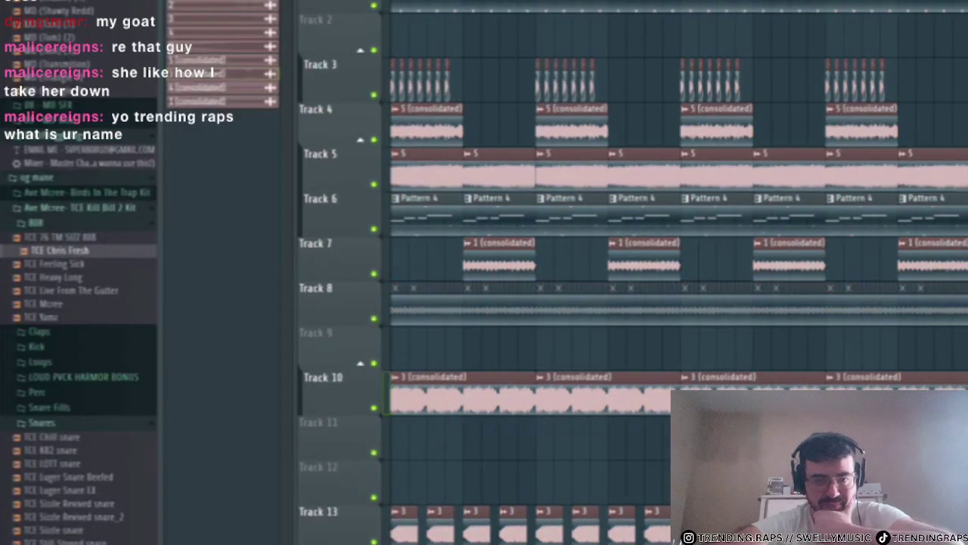
scroll(605, 324, "down", 2)
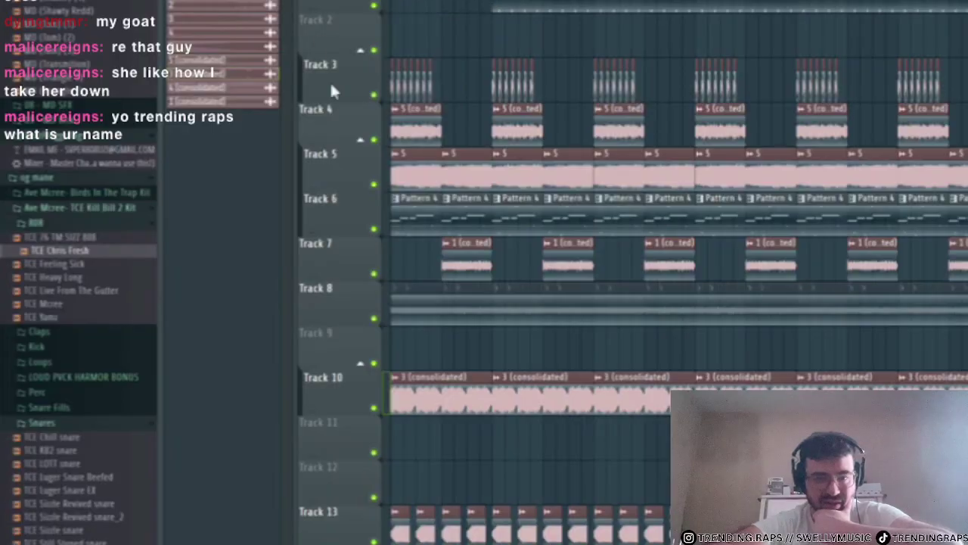
- Solo Track 10 and play it, and solo Track 3 to hear its chopped clips alone
scroll(333, 93, "up", 5)
right_click(374, 407)
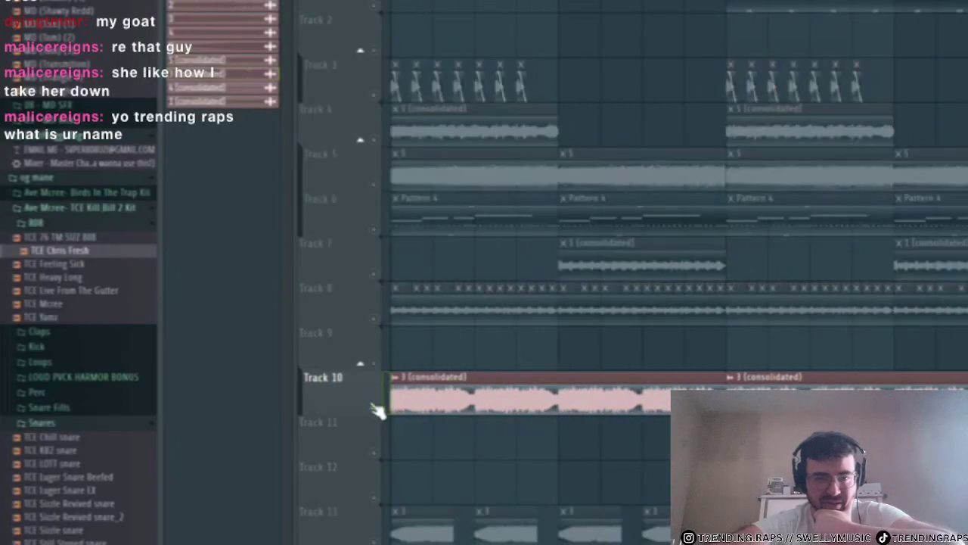
key("space")
scroll(378, 96, "up", 4)
key("space")
right_click(373, 94)
key("space")
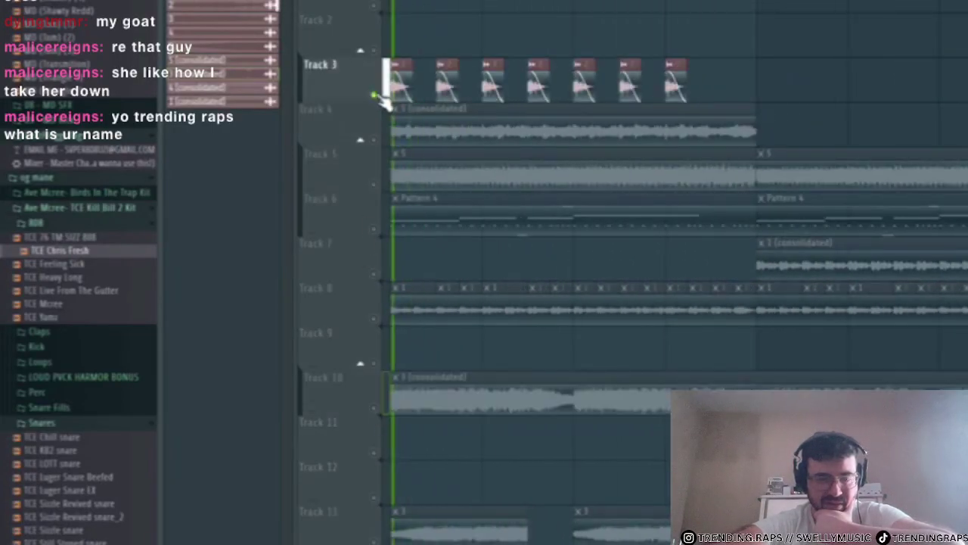
- Enable Track 4 alongside Track 3, listen to both, and solo Track 3 again
key("space")
left_click(374, 139)
key("space")
scroll(378, 139, "up", 2)
key("super+space")
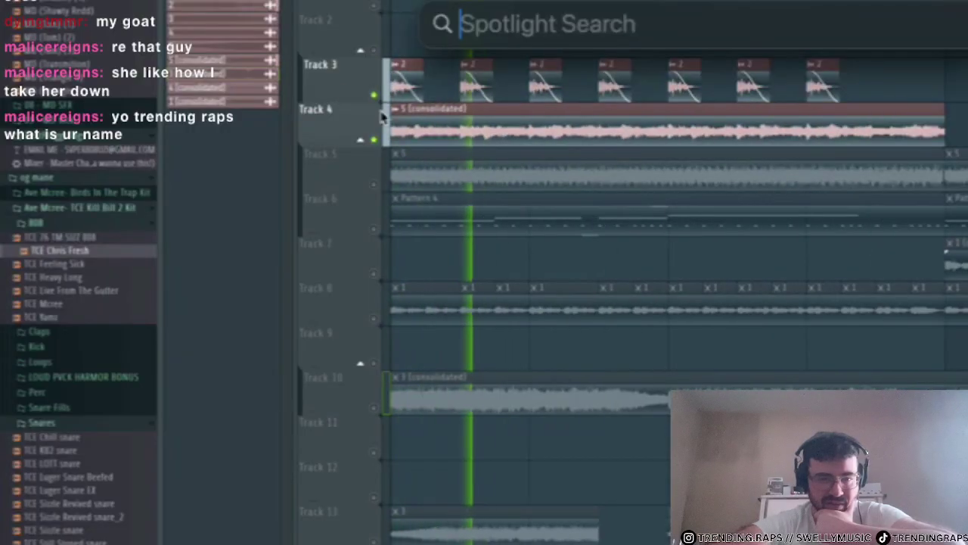
right_click(373, 96)
key("space")
key("space")
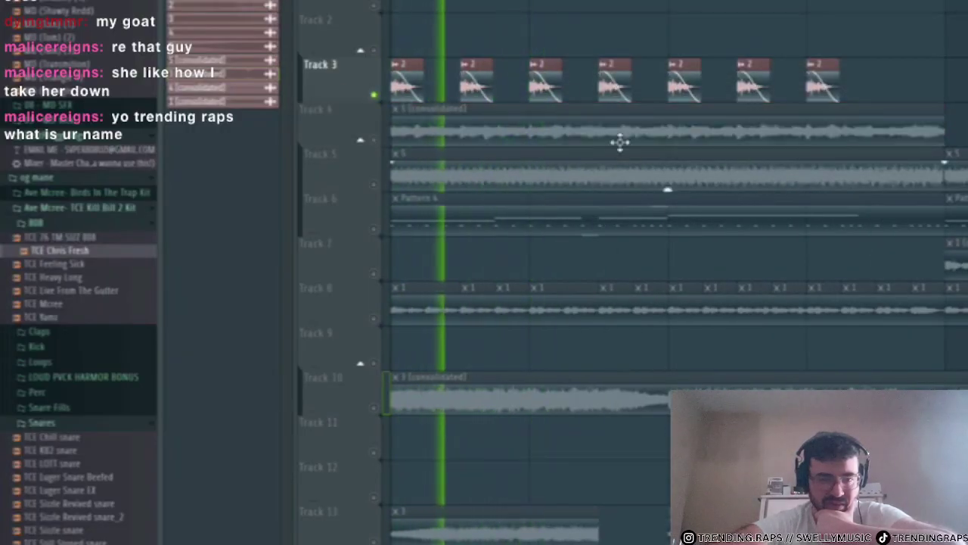
- Stop playback and check the audio settings of clip 2
key("space")
scroll(378, 78, "up", 3)
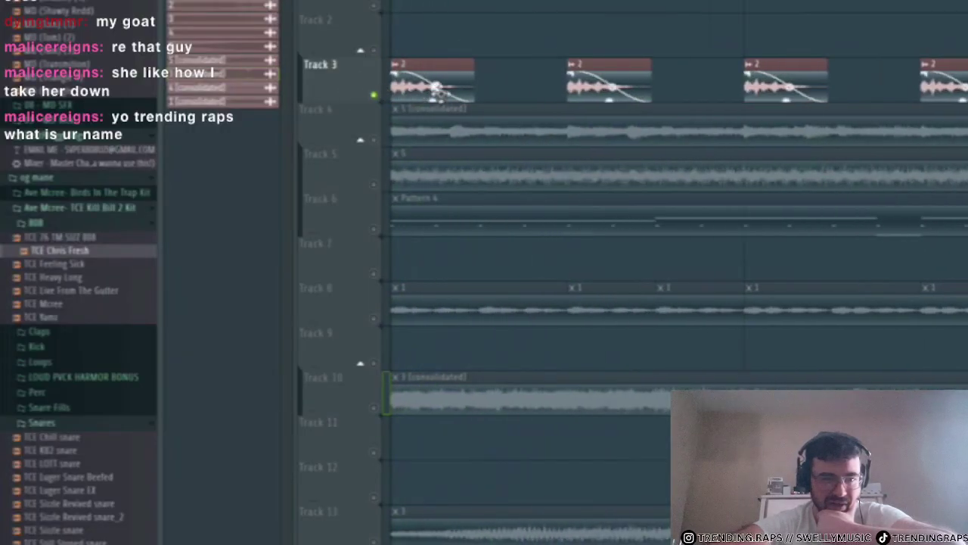
scroll(431, 76, "down", 3)
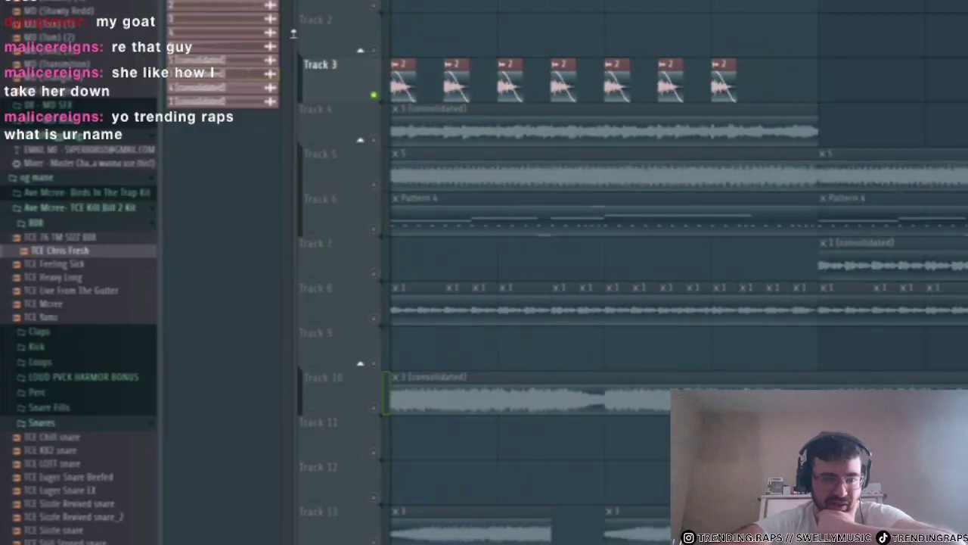
left_click(261, 17)
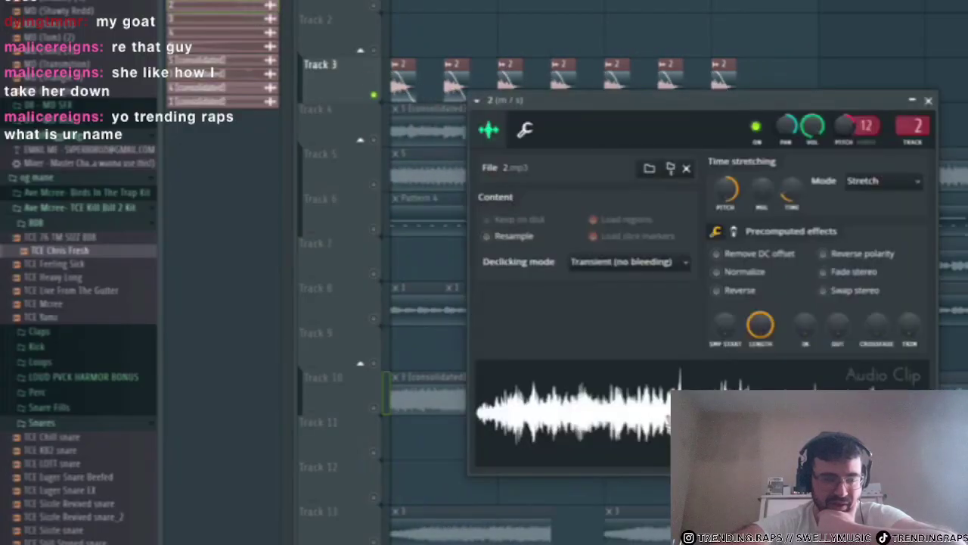
left_click(929, 101)
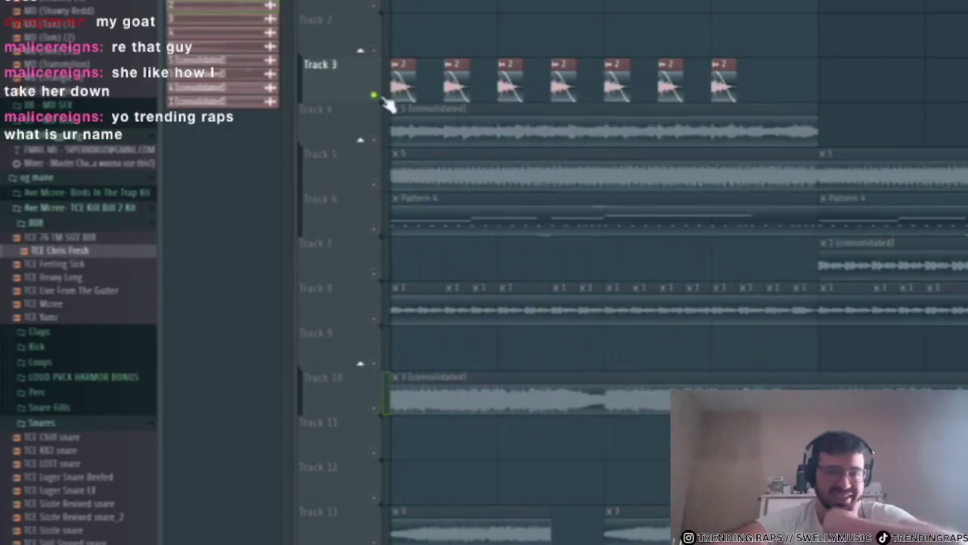
- Play Track 3 together with Track 4, and also enable Tracks 8 and 10
left_click(373, 140)
key("space")
scroll(389, 318, "up", 3)
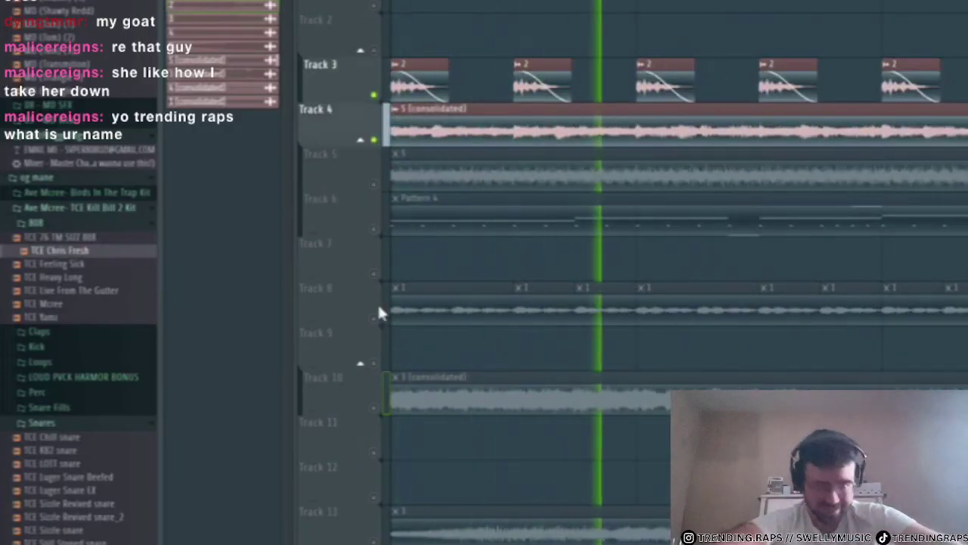
left_click(375, 318)
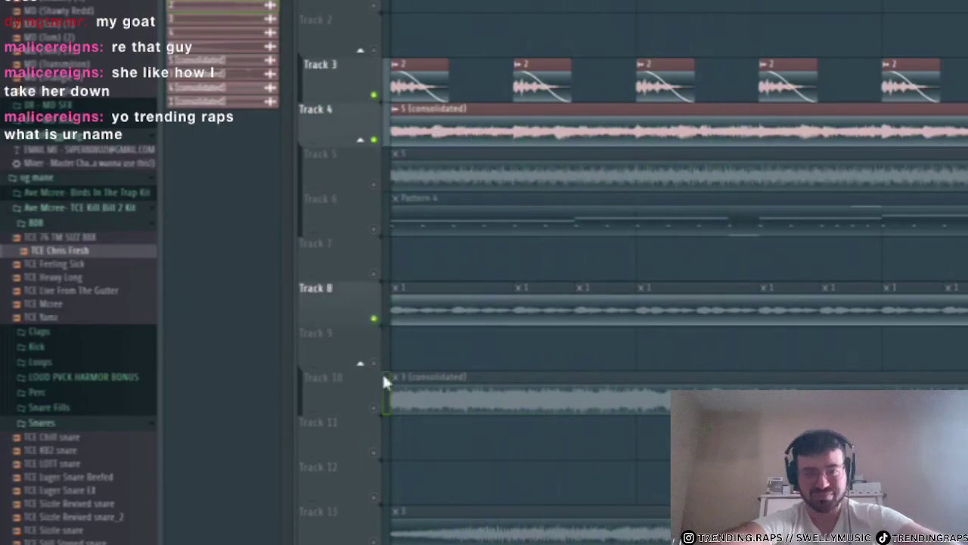
left_click(377, 409)
- Solo Track 10 and play it, and enable Track 13 alongside it to compare both
key("space")
right_click(376, 408)
key("space")
key("space")
scroll(384, 514, "down", 2)
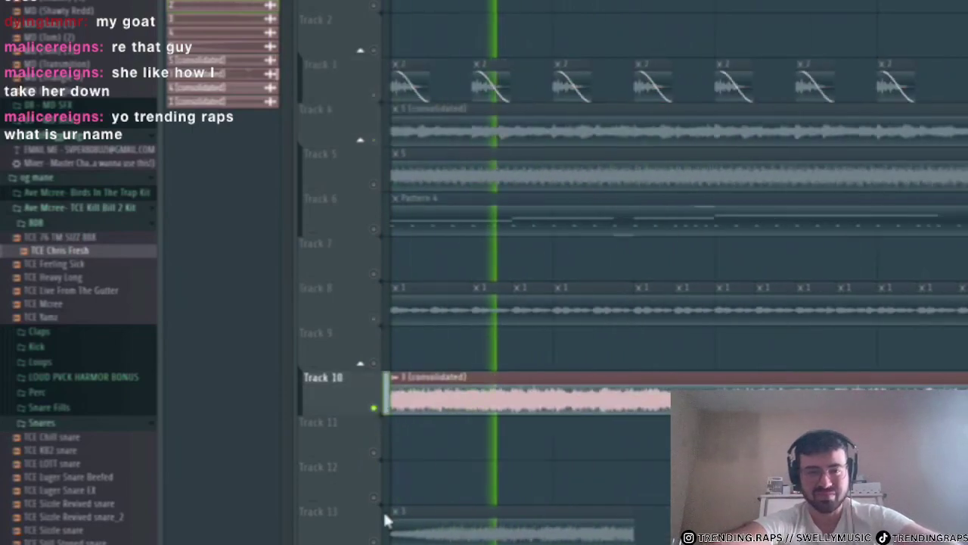
left_click(374, 541)
key("space")
key("space")
key("space")
key("space")
key("space")
- Check the audio settings of clip 3 on Track 13 and look at the mixer during playback
double_click(461, 519)
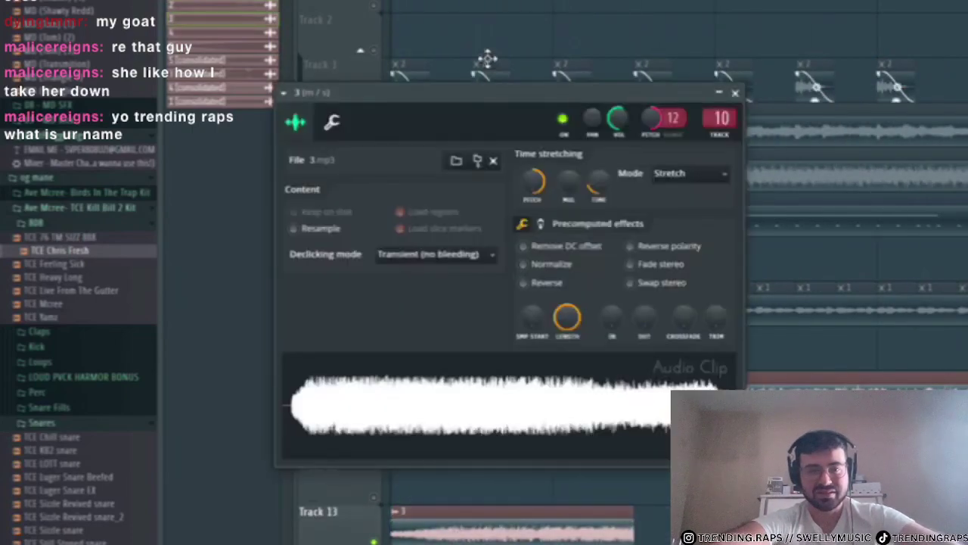
left_click(734, 92)
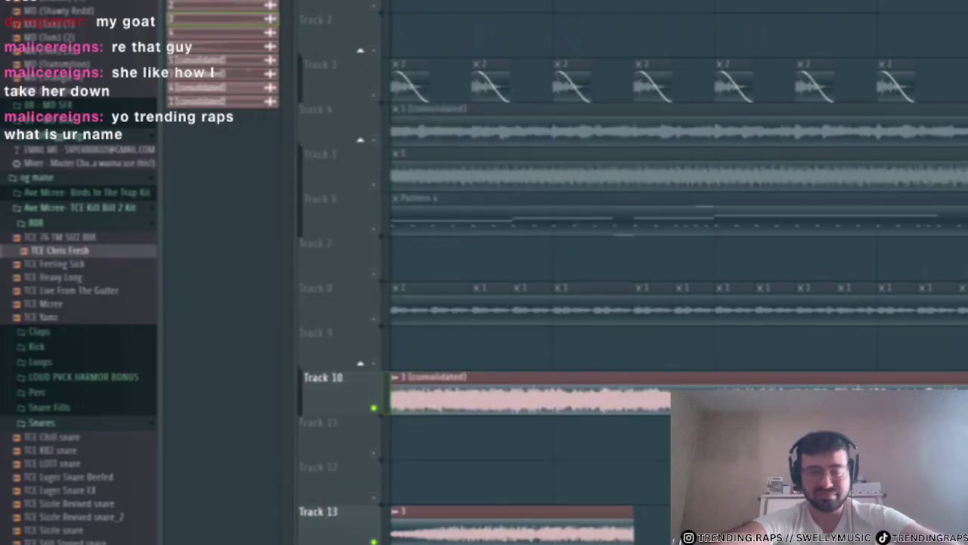
key("F9")
key("space")
key("F9")
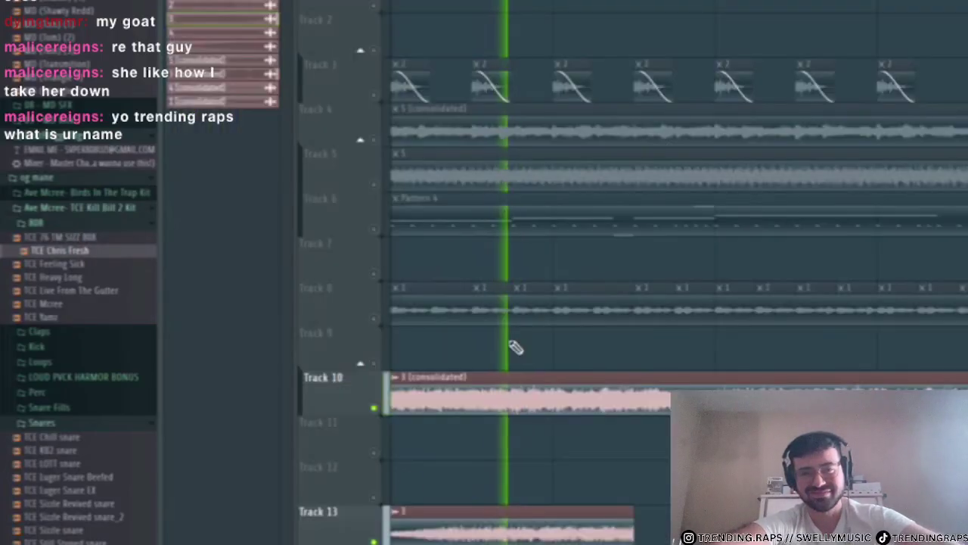
- Mute Track 10 and listen to Track 13 alone
key("space")
left_click(374, 408)
key("space")
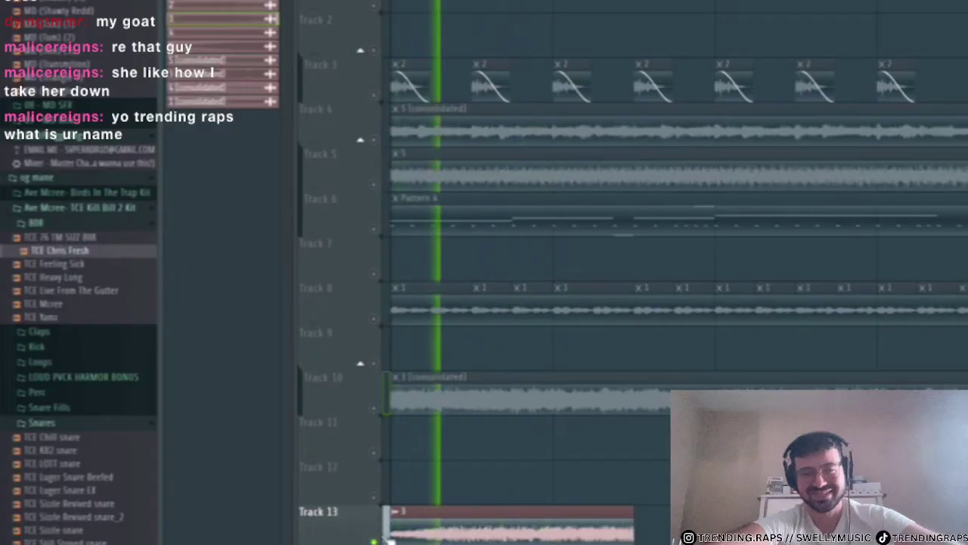
key("space")
- Delete all 3 (consolidated) clips from Track 10 along the timeline
scroll(524, 510, "down", 3)
scroll(524, 510, "down", 4)
right_click(435, 401)
right_click(902, 387)
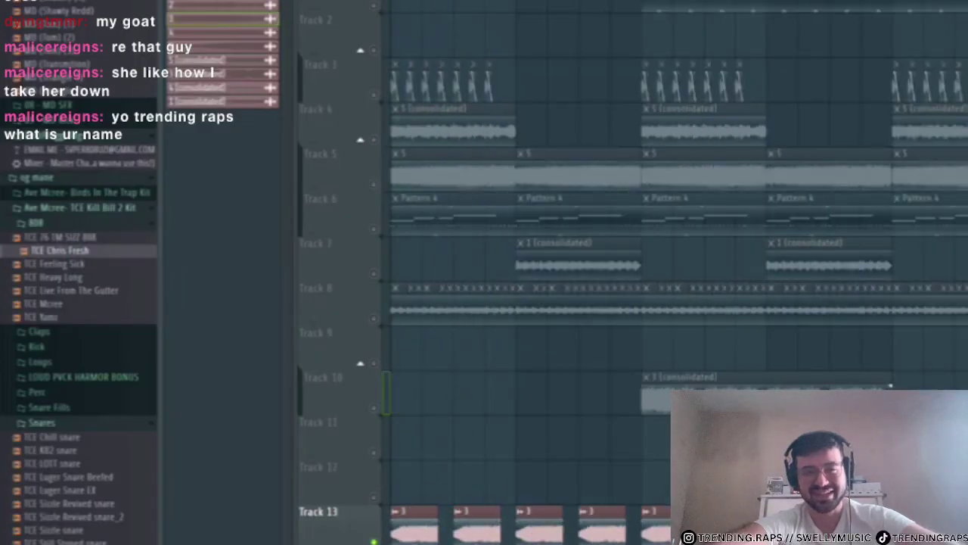
right_click(882, 386)
scroll(882, 388, "down", 1)
scroll(882, 387, "right", 1)
scroll(832, 384, "down", 3)
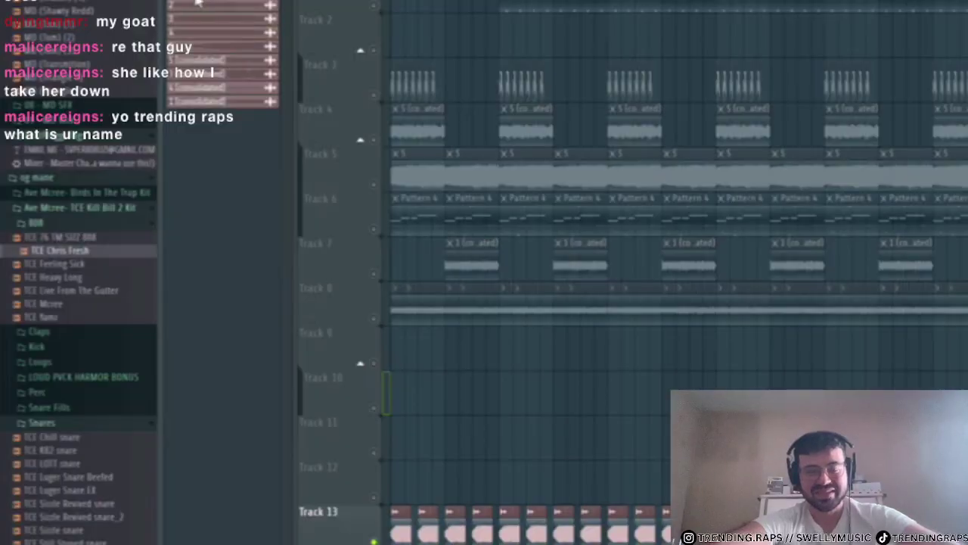
- Look through the downloaded audio files and pick 5.mp3
scroll(199, 1, "up", 4)
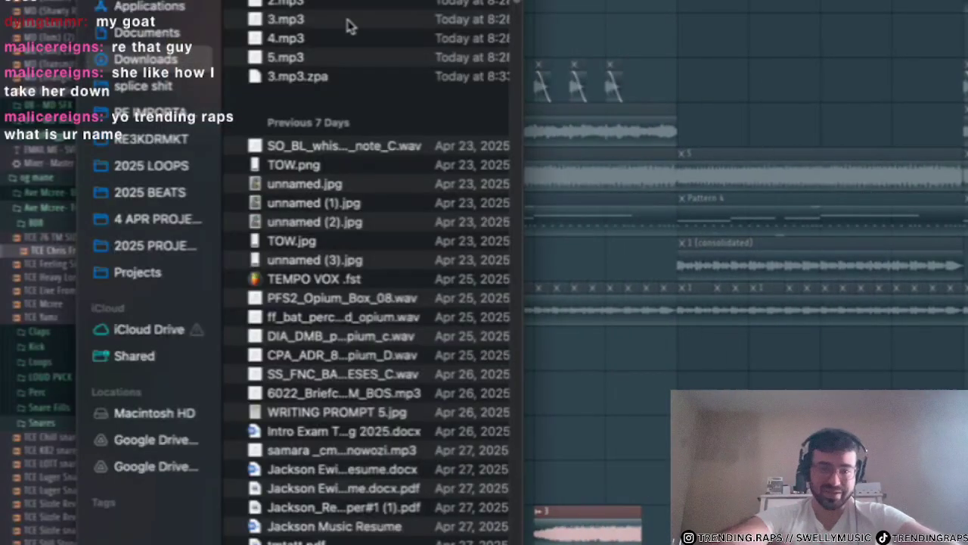
left_click(305, 42)
left_click(303, 57)
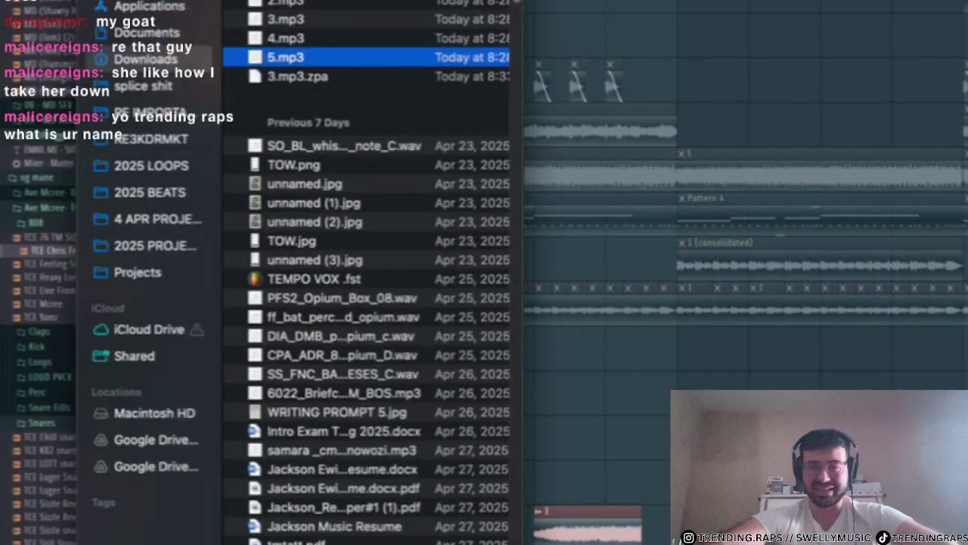
key("Return")
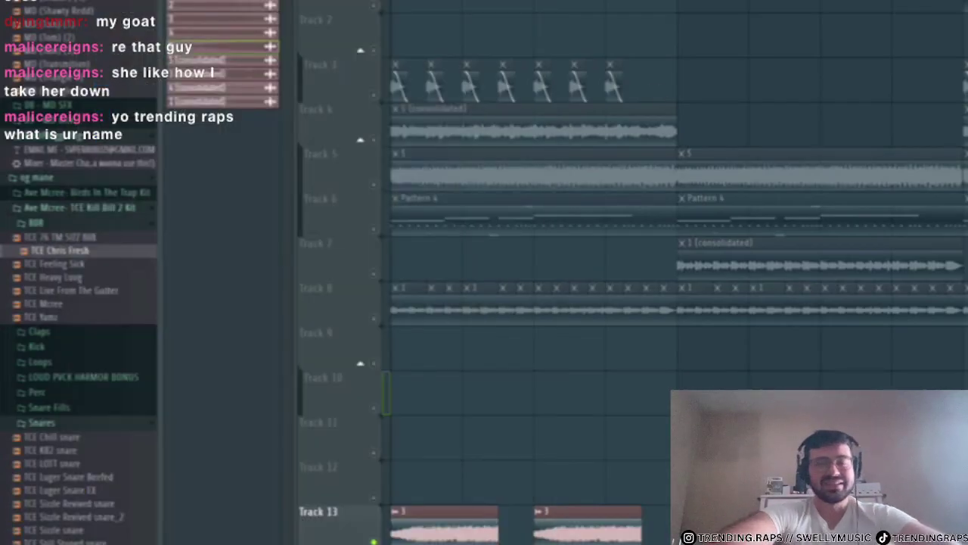
- Open the channel rack and check the sampler settings of the 4 (consolidated) Loop_2 channel
key("F6")
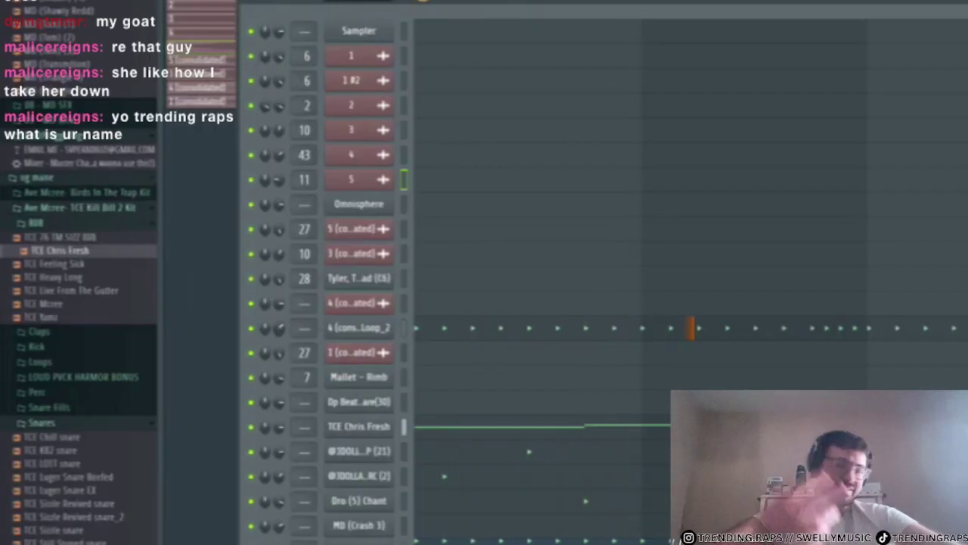
left_click(359, 328)
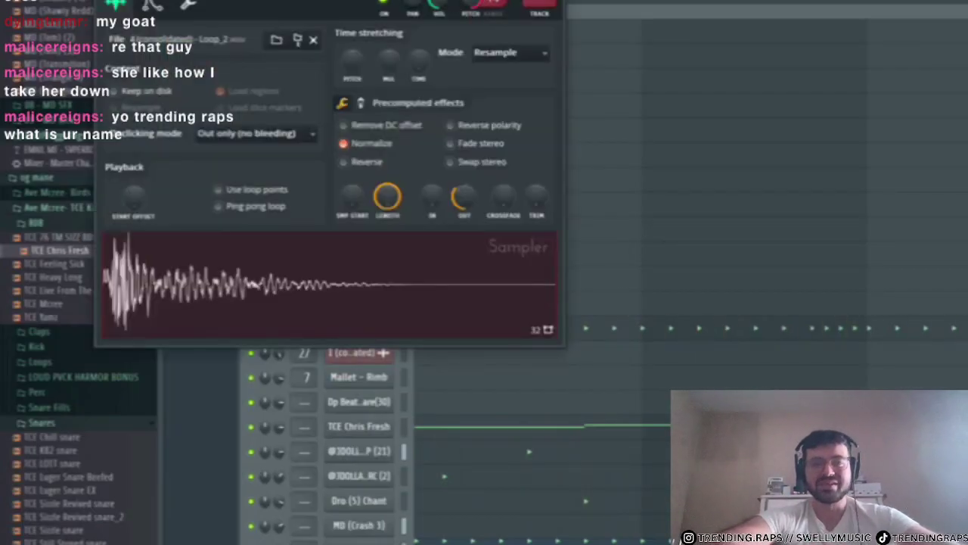
key("Escape")
left_click(63, 103)
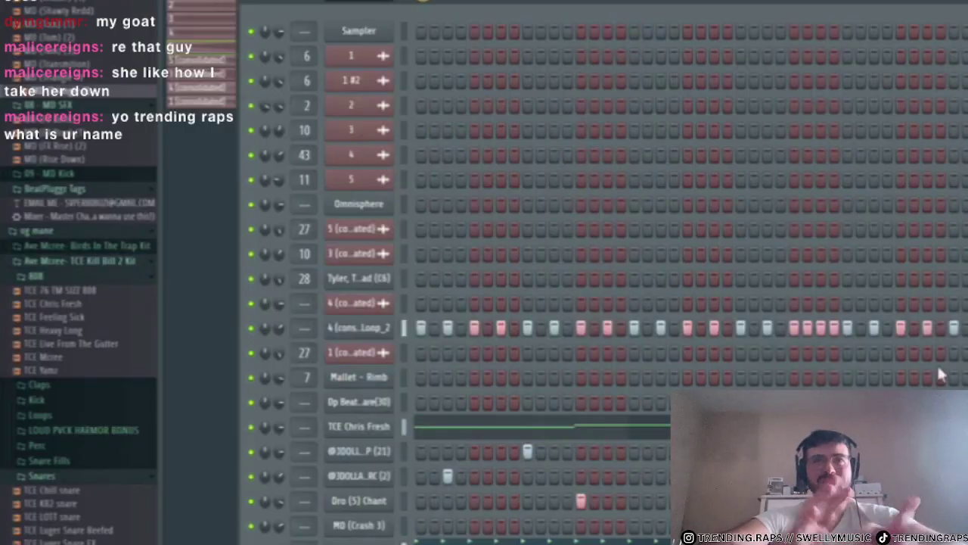
- Move the first G#5 note of the TCE Chris Fresh 808 pattern down an octave to G#4
left_click(558, 437)
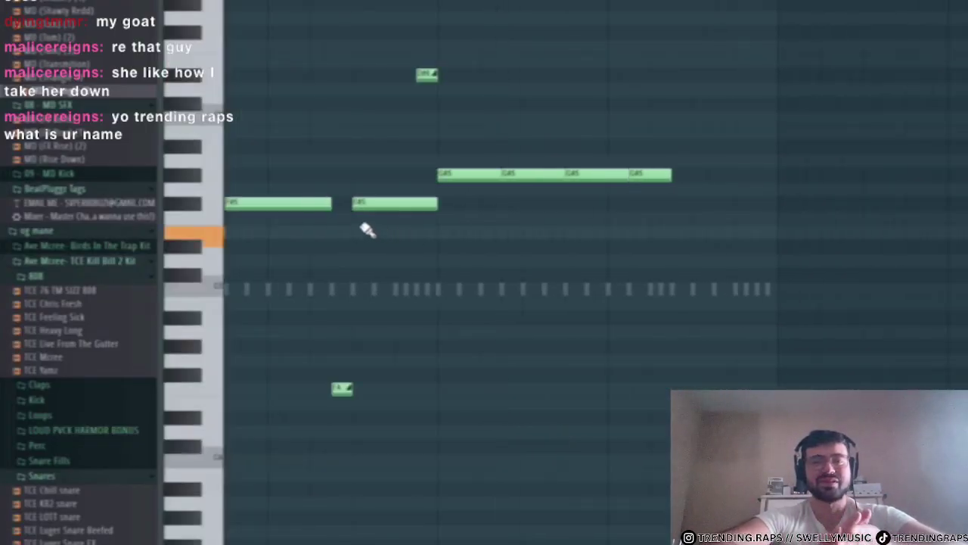
left_click_drag(564, 185, 533, 133, "ctrl")
key("ctrl+Down")
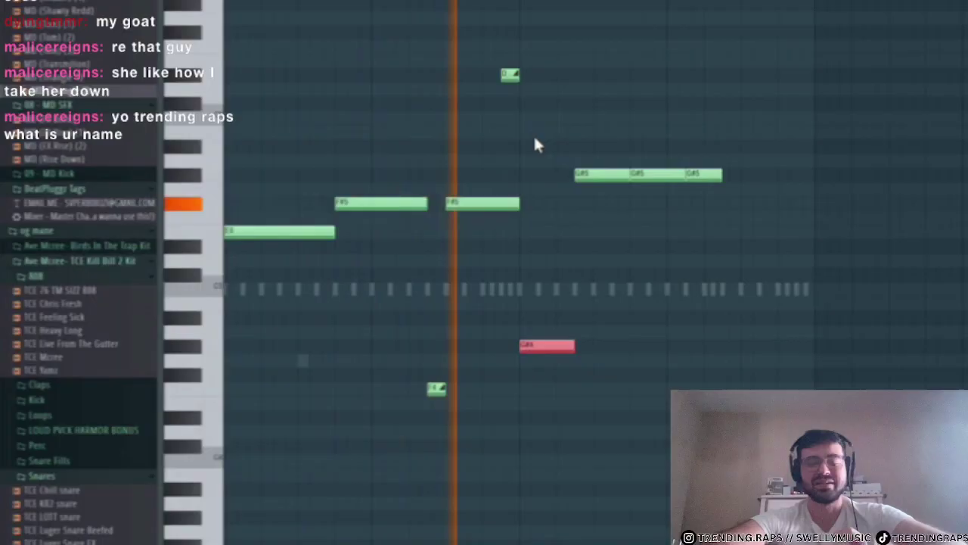
left_click(657, 65, "ctrl")
left_click(199, 1)
left_click(220, 130)
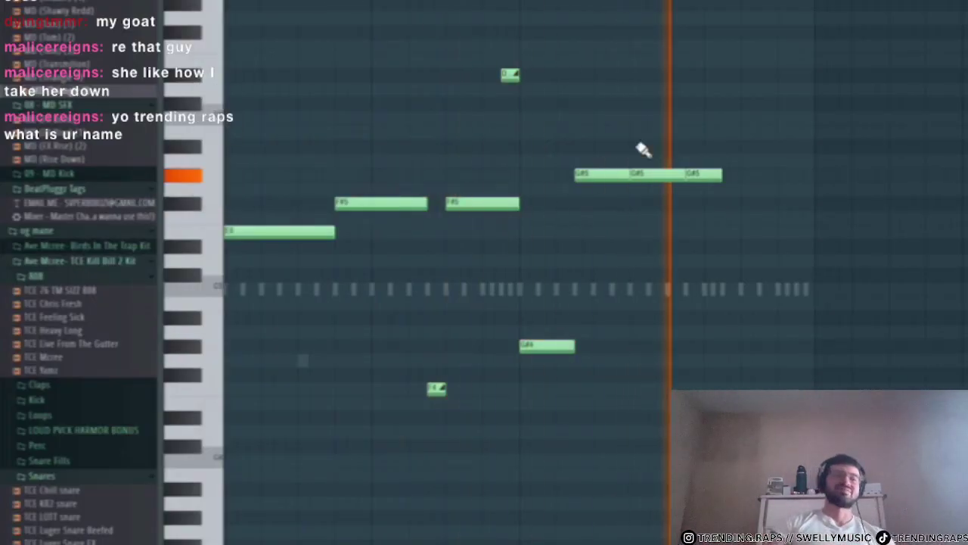
- Shorten the last G#5 note of the 808 pattern and add two short B5 notes and an A#5 note after it
key("space")
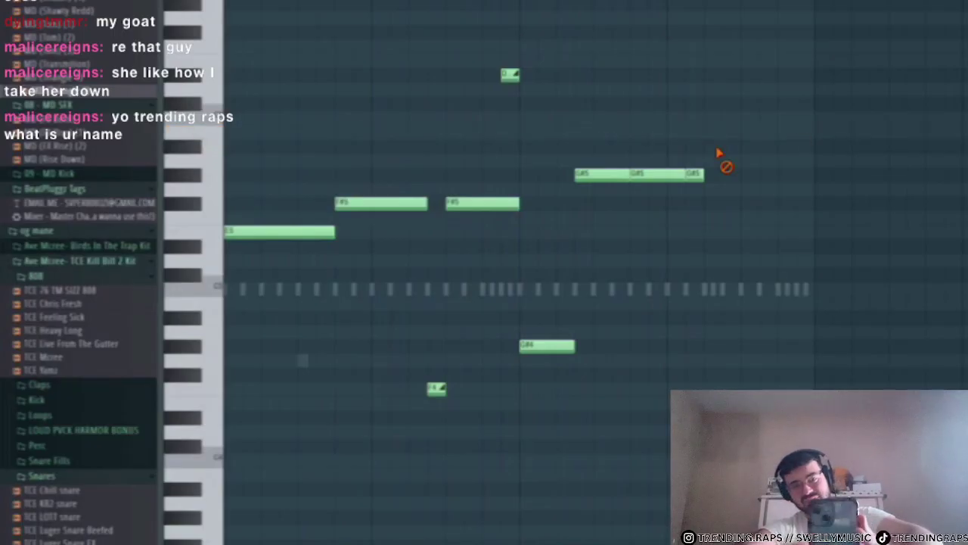
scroll(219, 67, "up", 3)
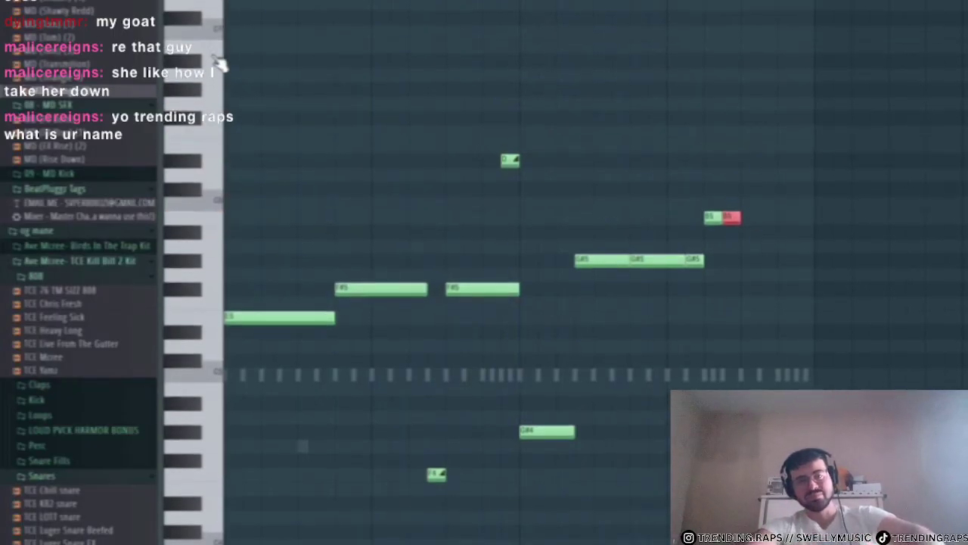
key("space")
key("space")
left_click(768, 232)
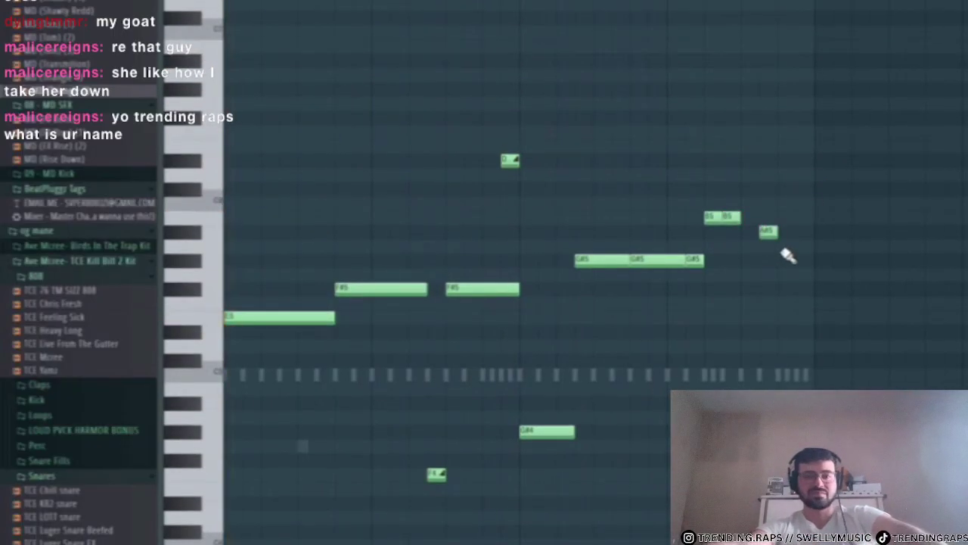
- Return to the playlist and check the audio settings of clip 4
key("F5")
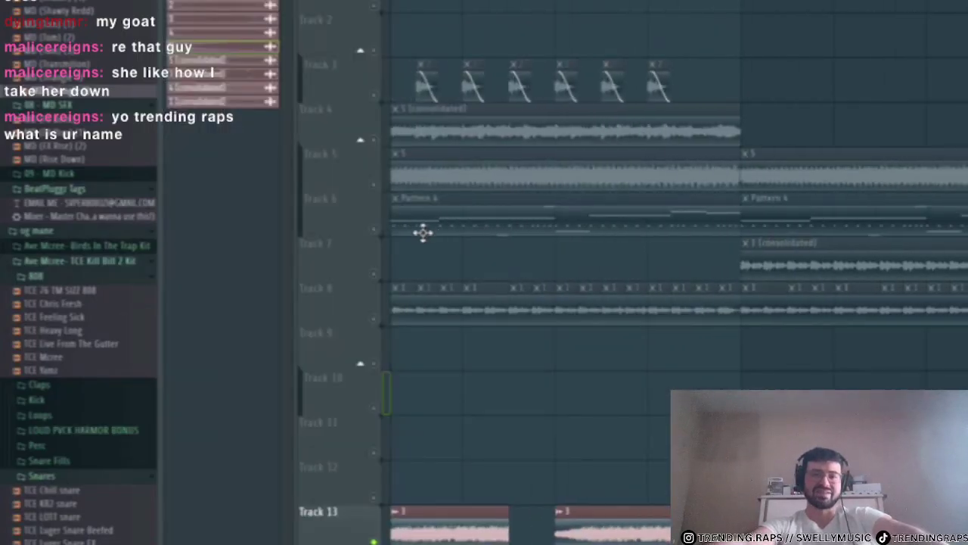
left_click(195, 36)
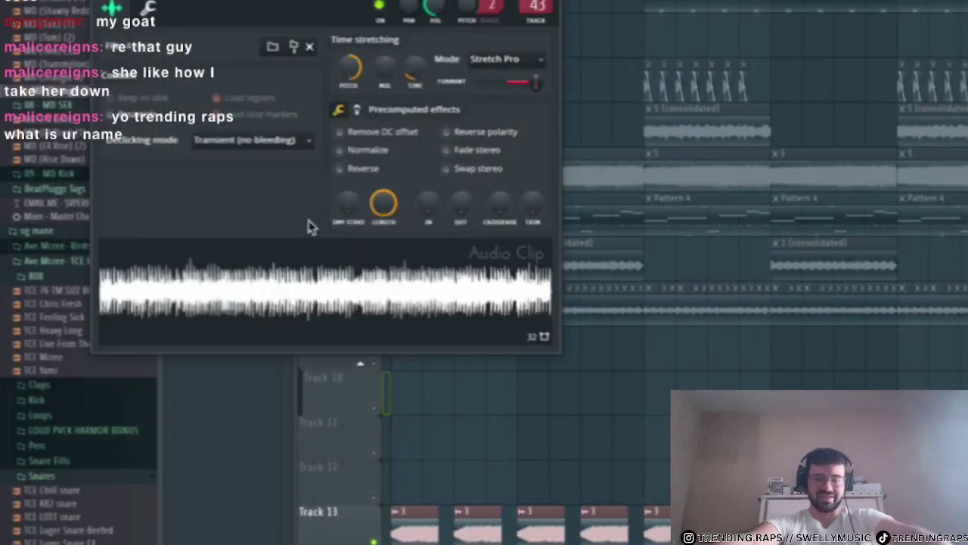
left_click(550, 1)
scroll(306, 378, "up", 4)
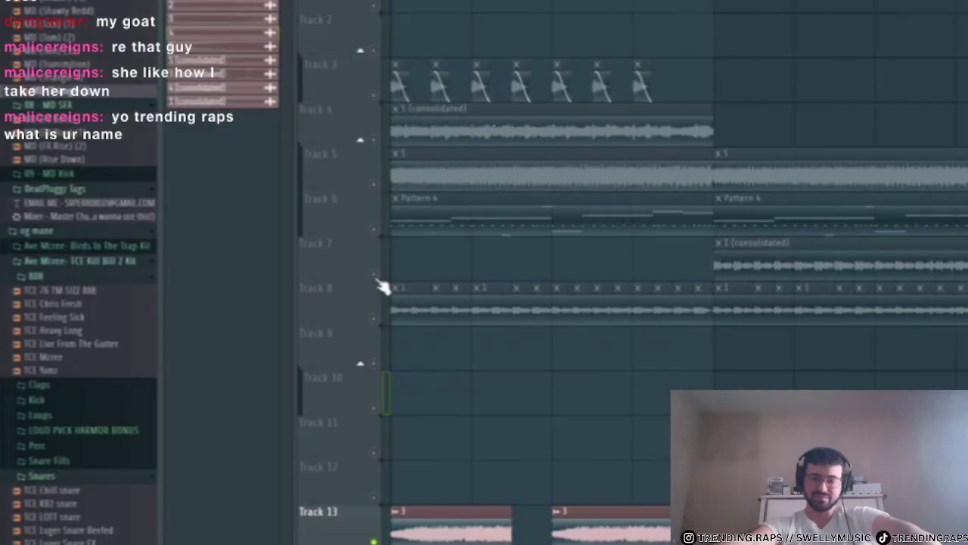
- Enable all tracks, play the arrangement and mute Track 5
right_click(377, 279)
key("space")
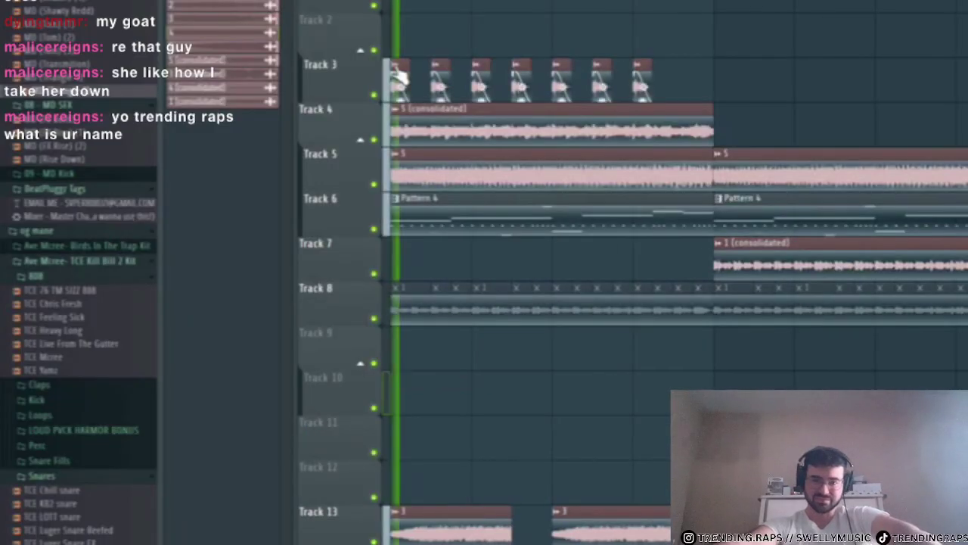
left_click(374, 184)
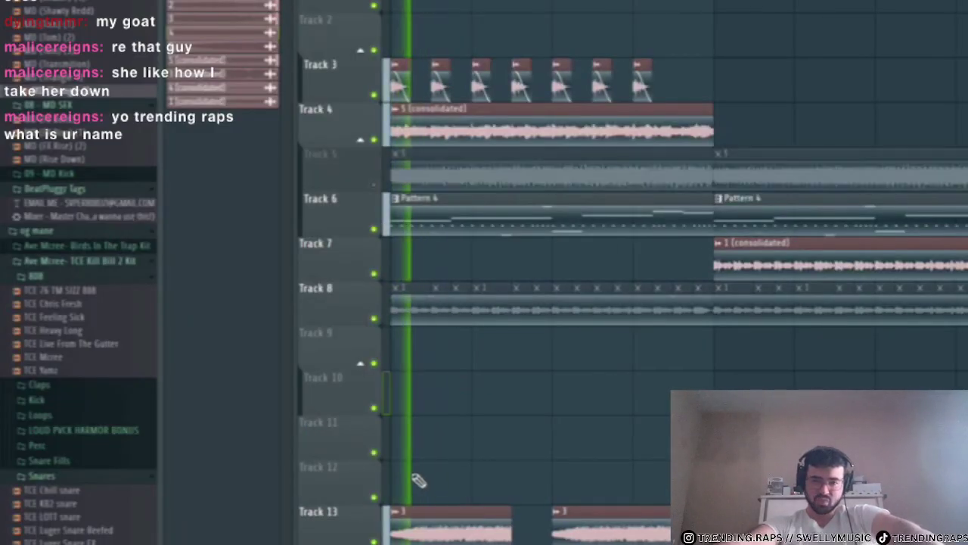
- Solo Track 13 and listen to its repeated 3 clips
right_click(374, 542)
key("space")
key("space")
scroll(445, 536, "down", 5)
key("space")
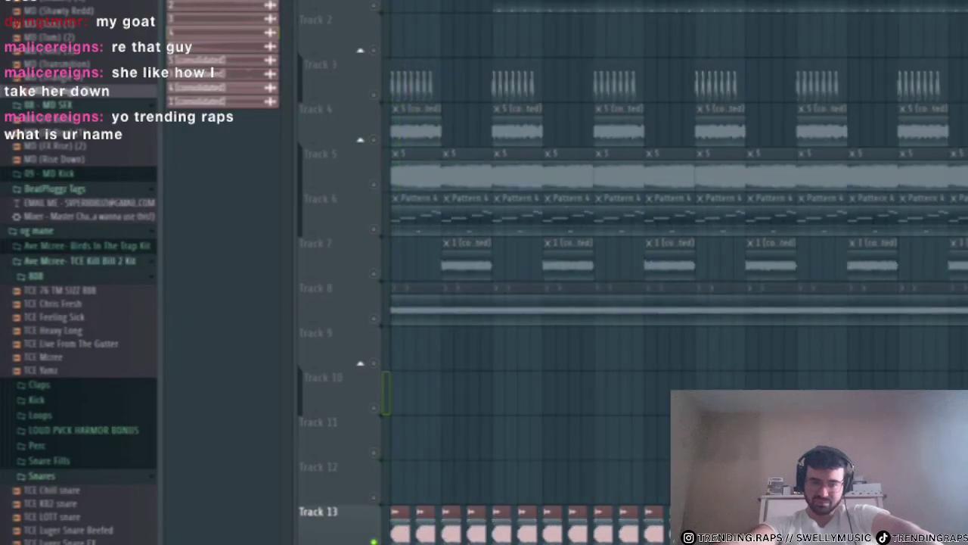
scroll(445, 537, "up", 5)
scroll(445, 536, "down", 5)
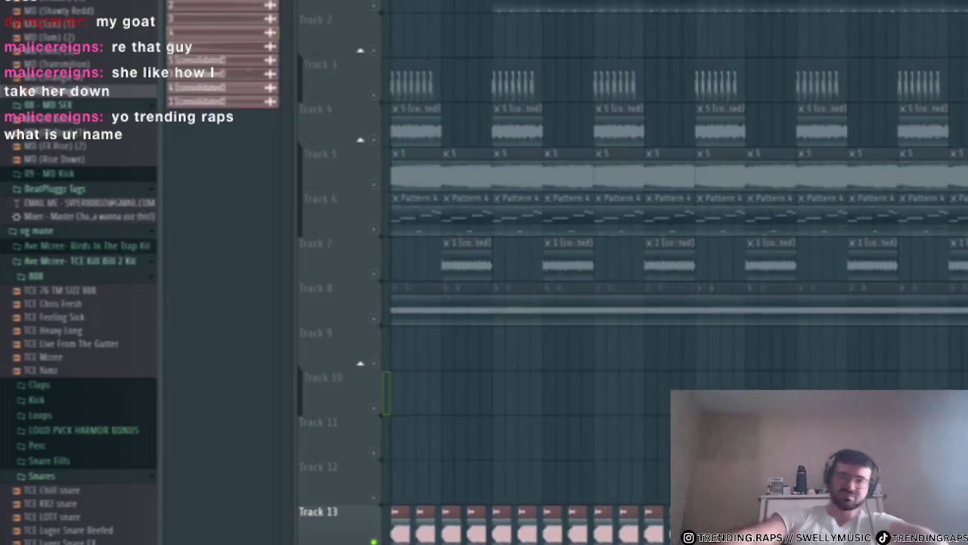
- Delete all clips on Track 13 and place one full-length 3 clip at its start
key("ctrl+a")
key("Delete")
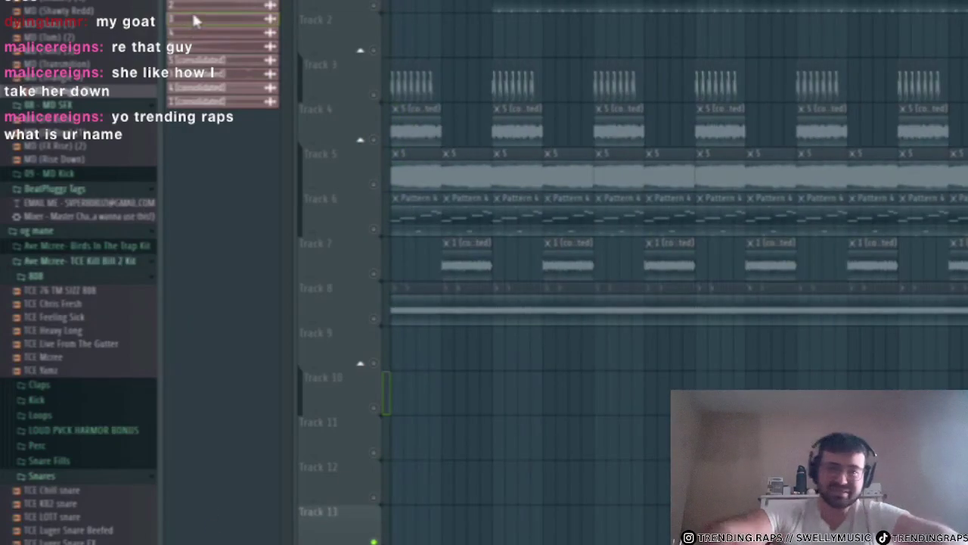
left_click_drag(193, 21, 393, 522)
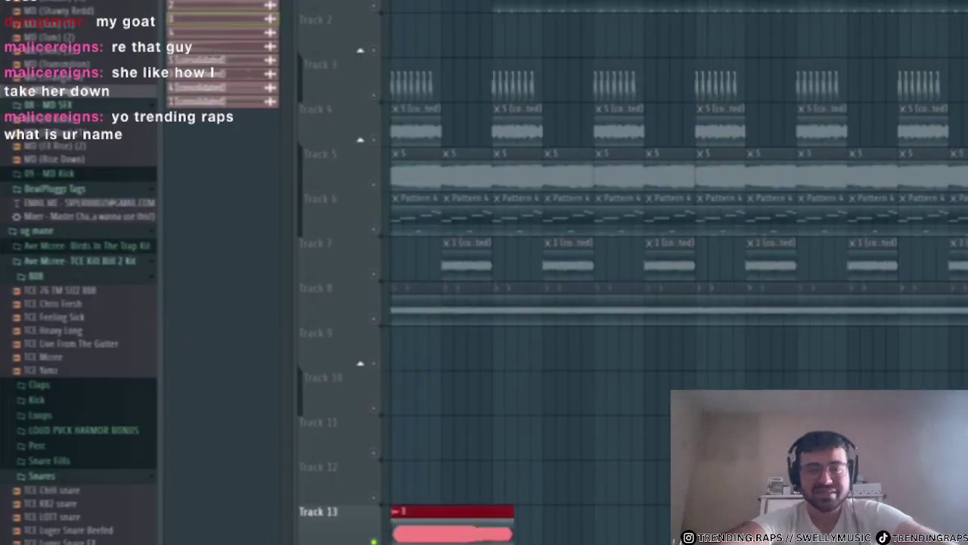
- Check the audio settings of clip 3 and its level in the mixer, and return to the playlist
double_click(421, 528)
key("F9")
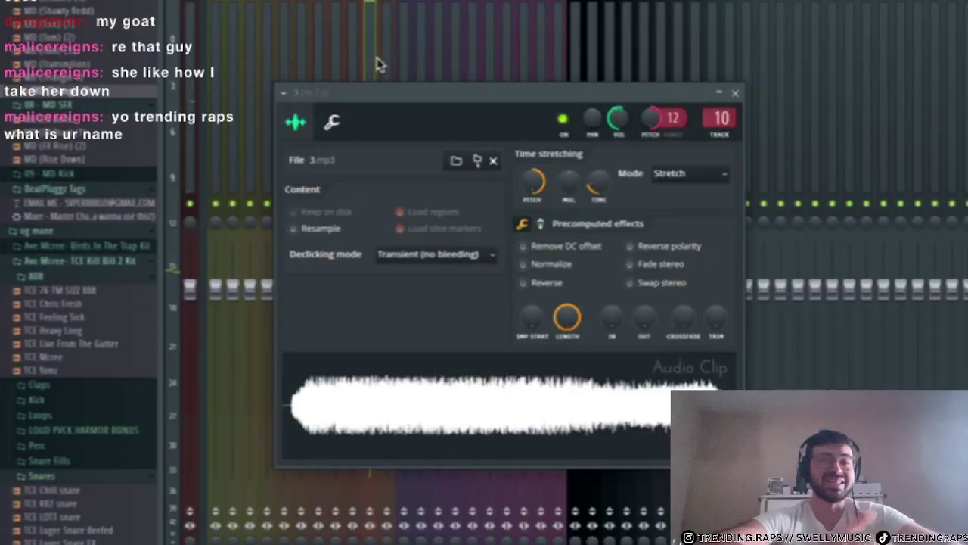
left_click(734, 94)
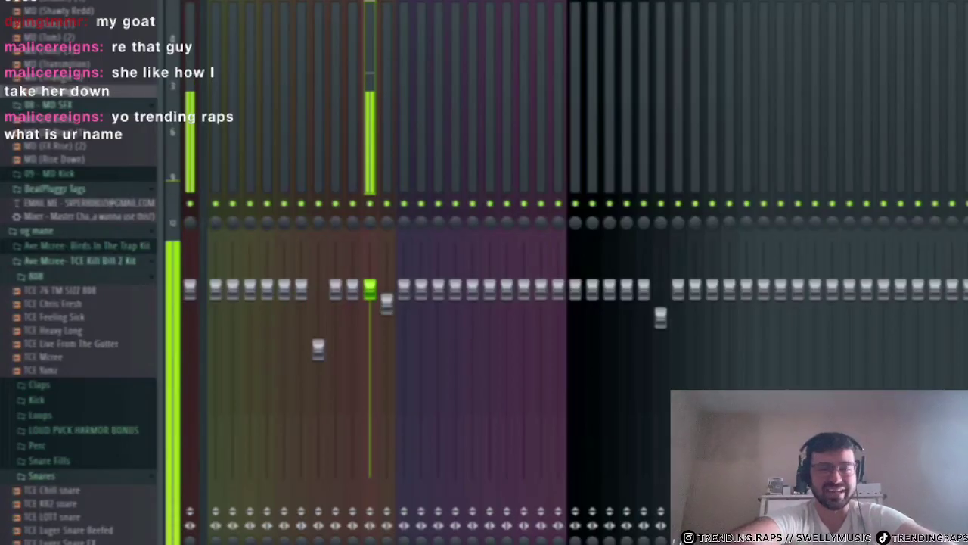
key("F5")
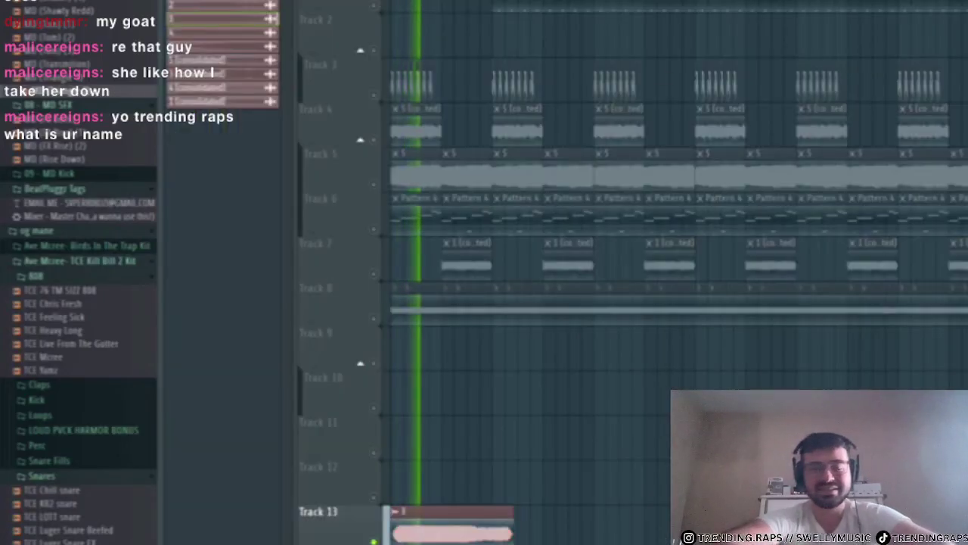
- Slip the audio inside the Track 13 clip earlier to remove its silent lead-in, and play it back
right_click(506, 515, "ctrl")
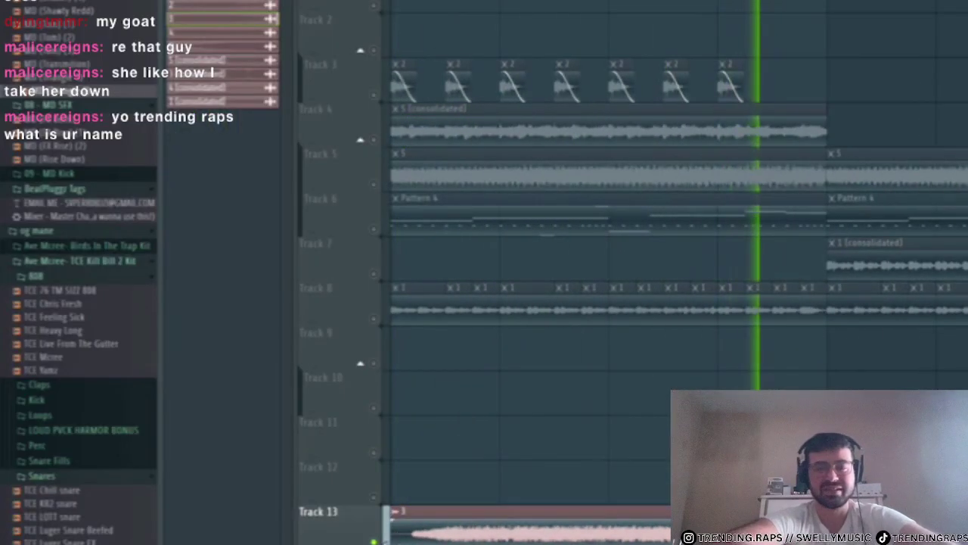
left_click(186, 2)
left_click(205, 3)
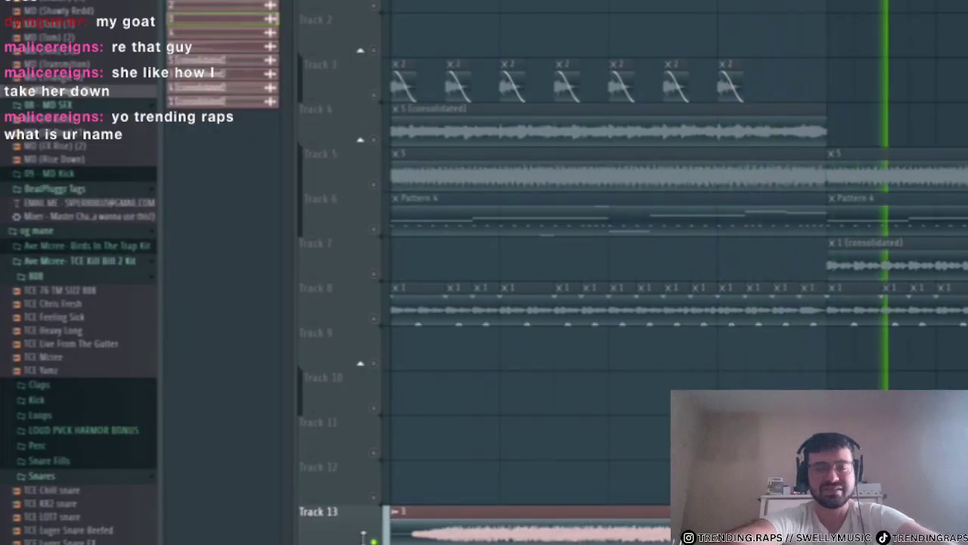
left_click_drag(391, 529, 316, 538)
scroll(678, 273, "down", 3)
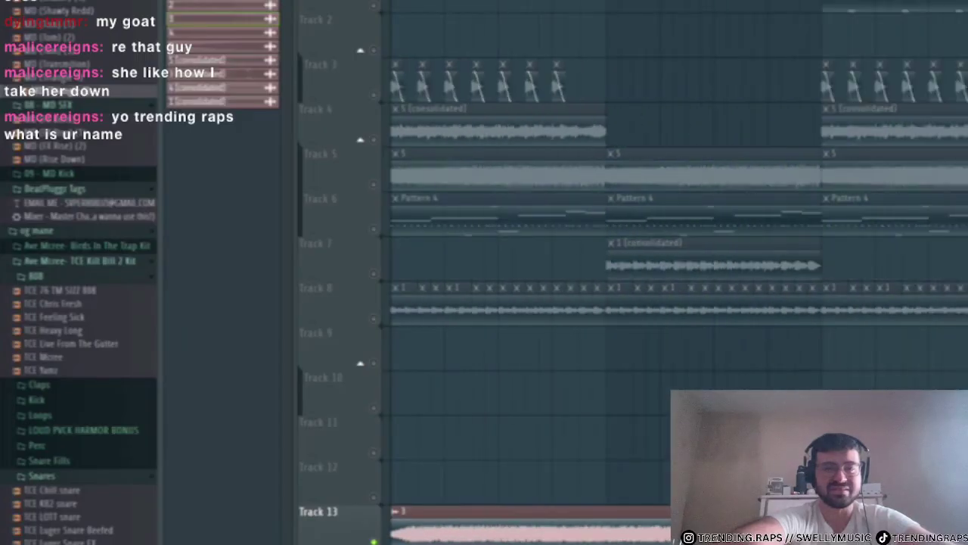
key("space")
key("space")
key("space")
- Trim both ends of the Track 13 clip down to a short piece placed at the start of the track
left_click_drag(392, 530, 698, 529)
key("space")
key("space")
scroll(702, 530, "up", 5)
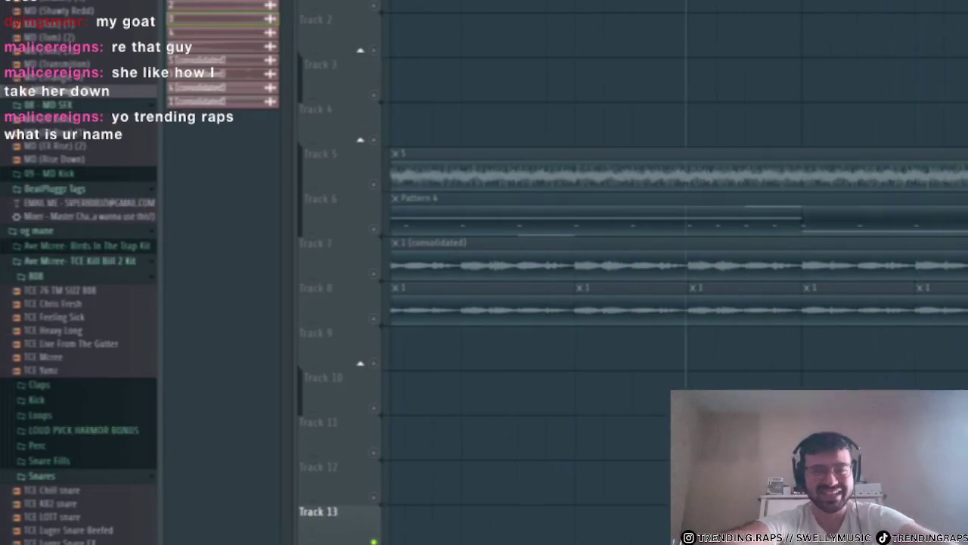
scroll(701, 530, "down", 5)
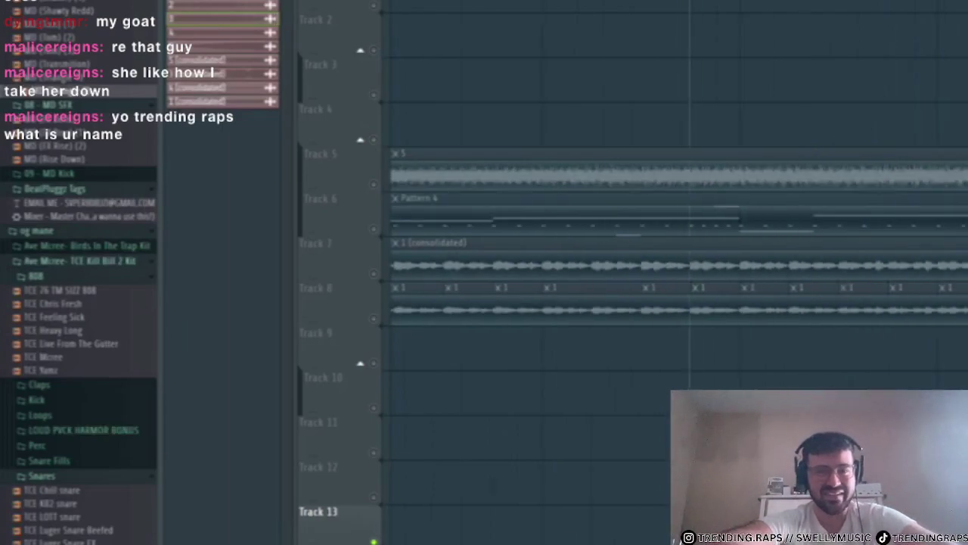
left_click_drag(711, 530, 401, 529)
key("space")
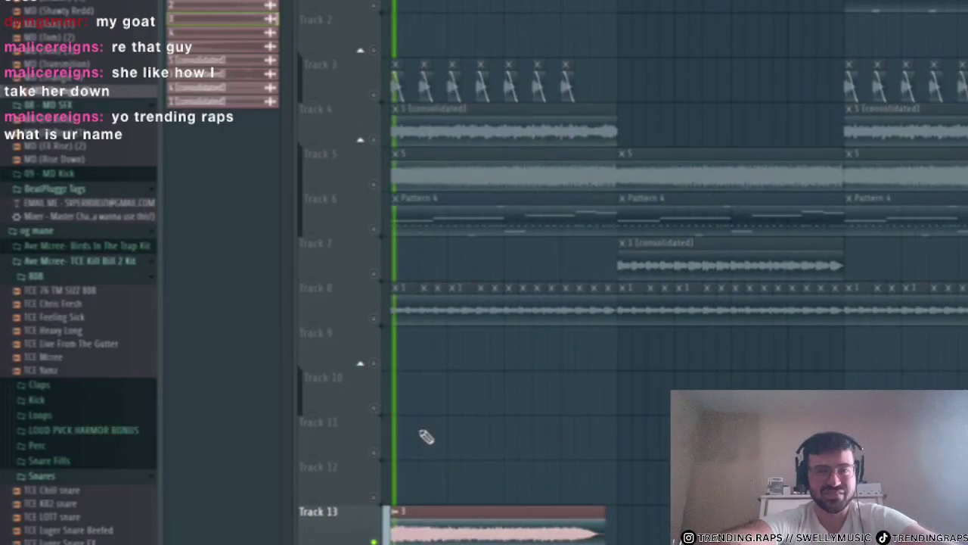
left_click_drag(612, 535, 447, 534)
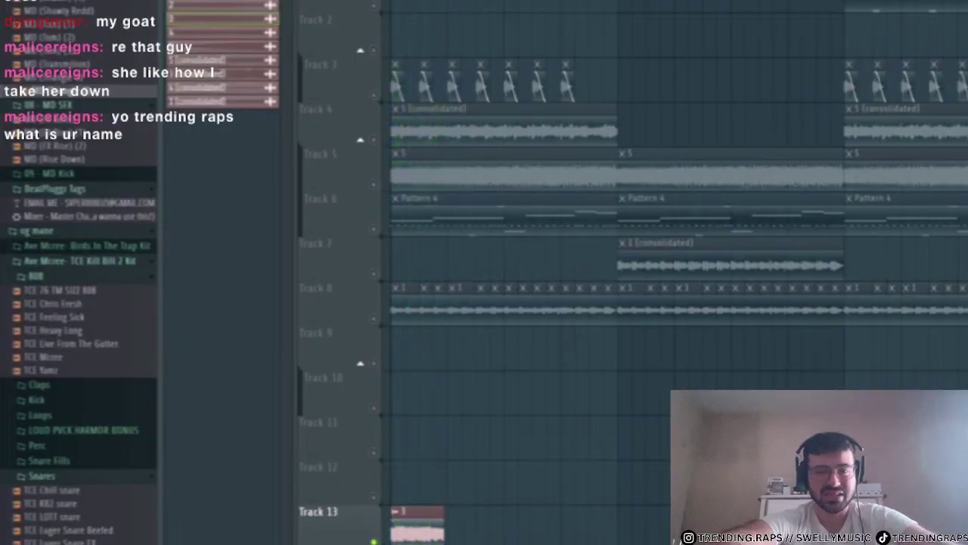
- Inspect the trimmed clip's audio settings and the low-cut EQ on its mixer track while playing it
scroll(447, 529, "up", 4)
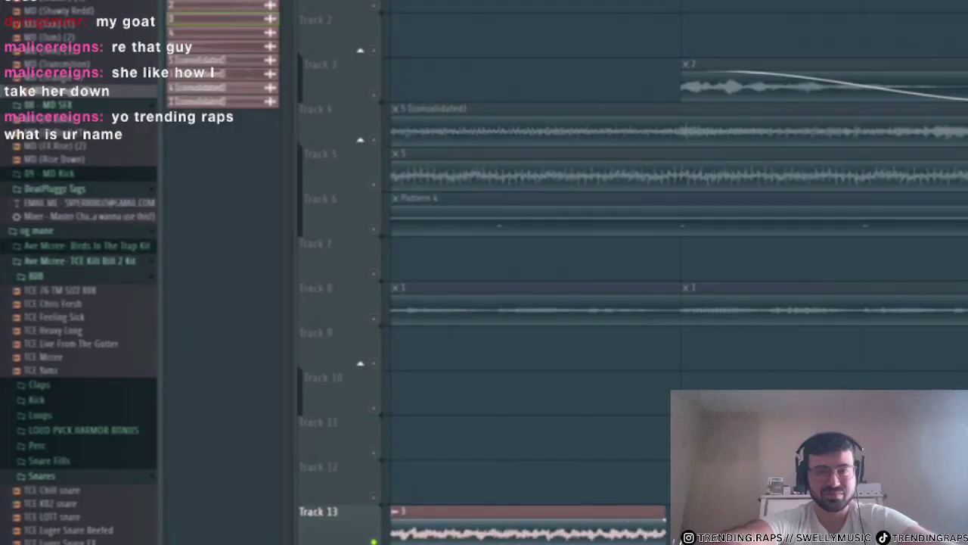
double_click(638, 520)
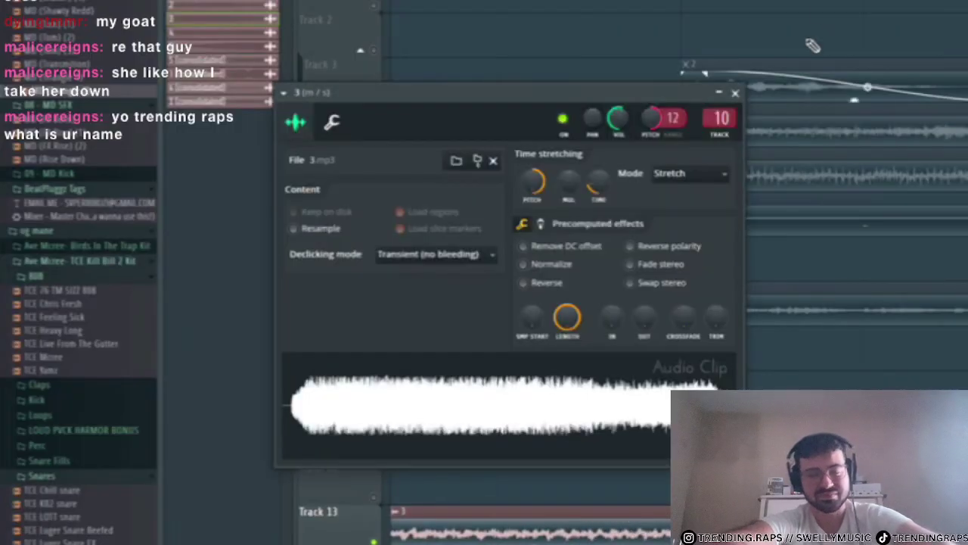
left_click(736, 92)
key("F9")
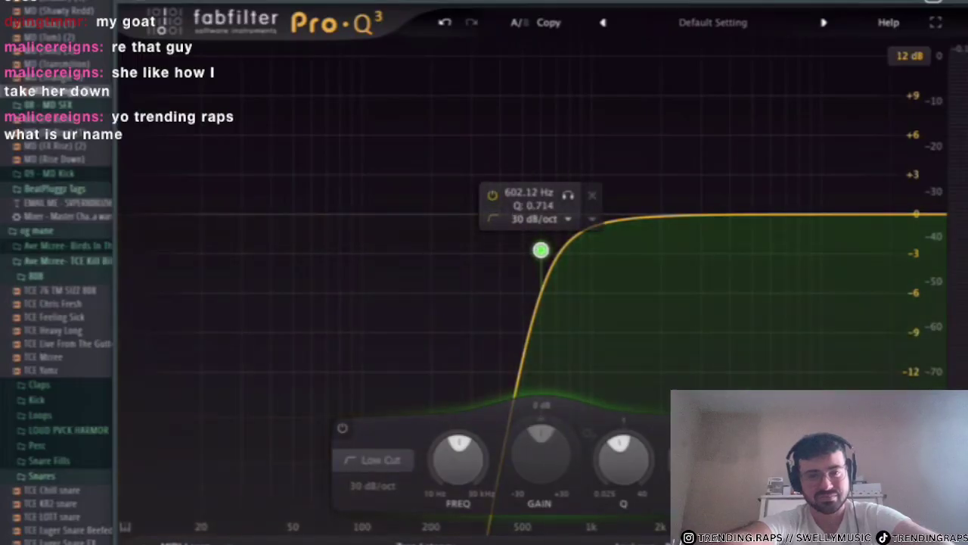
key("F5")
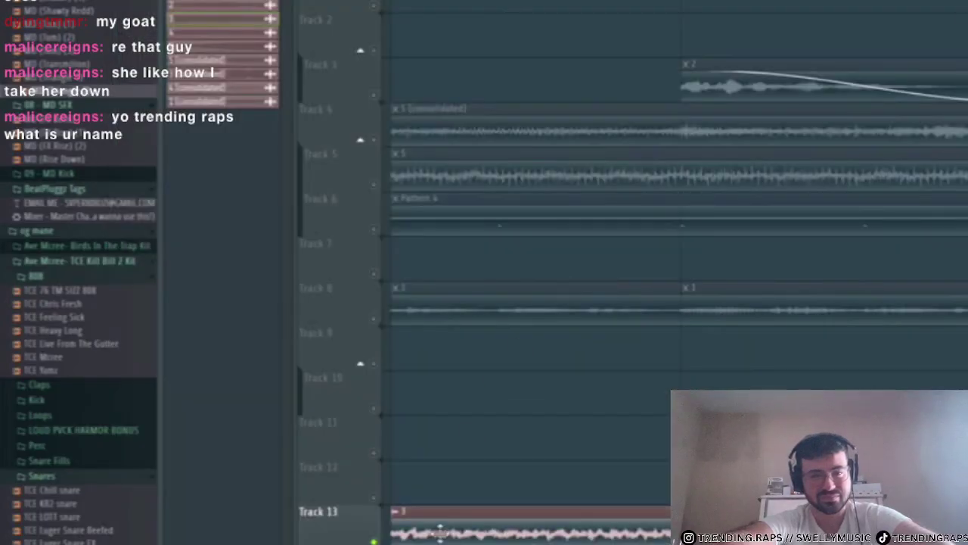
double_click(717, 78)
key("F9")
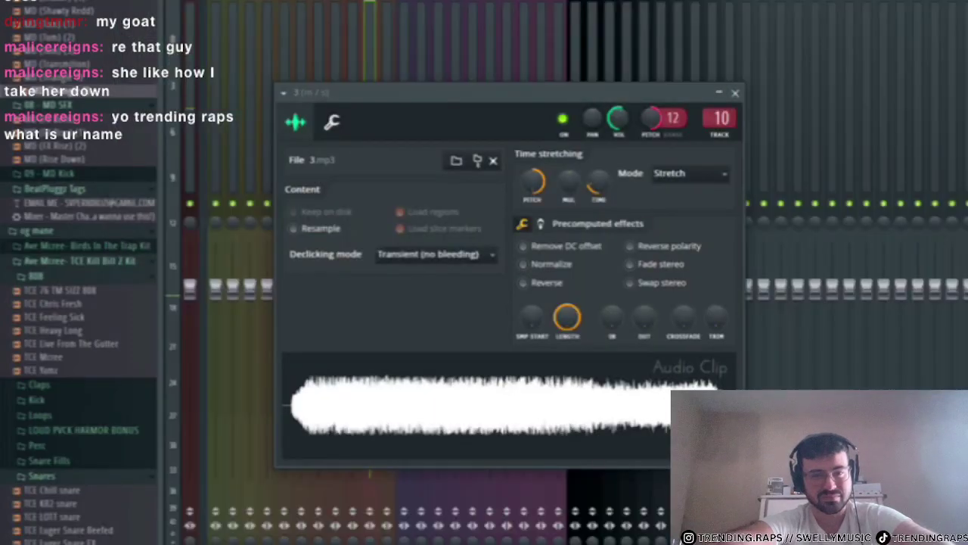
left_click(735, 92)
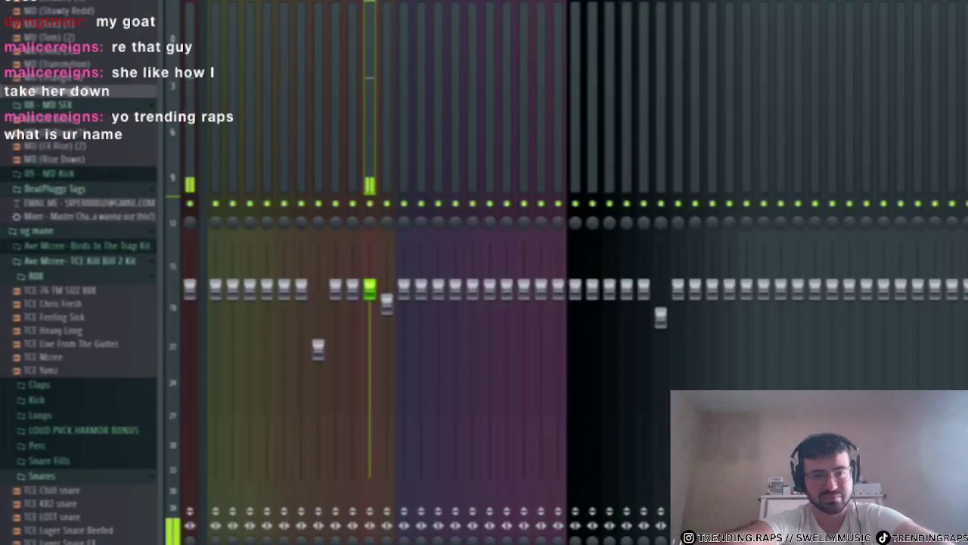
key("space")
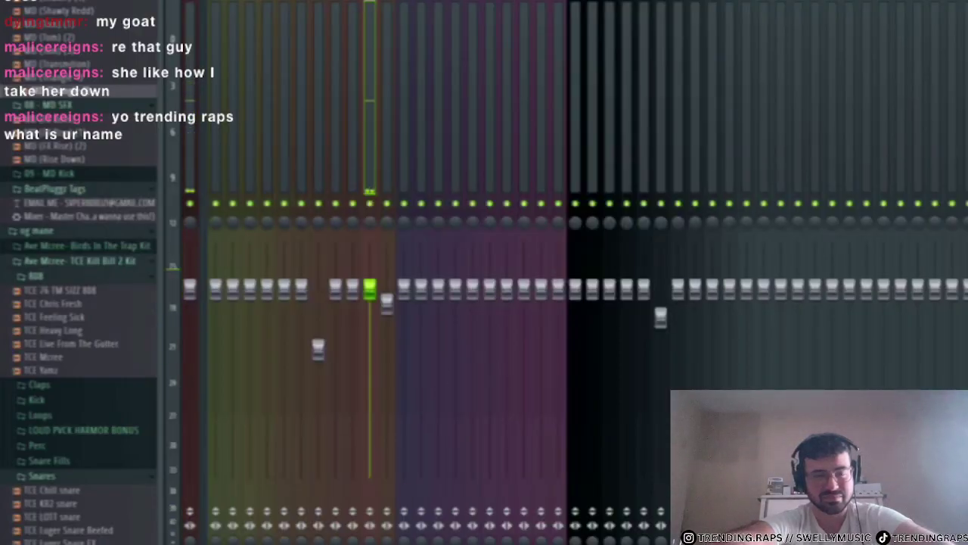
key("F9")
- Repeat the trimmed 3 clip once per bar across the first four bars of Track 13
scroll(545, 502, "down", 4)
scroll(545, 502, "down", 3)
key("space")
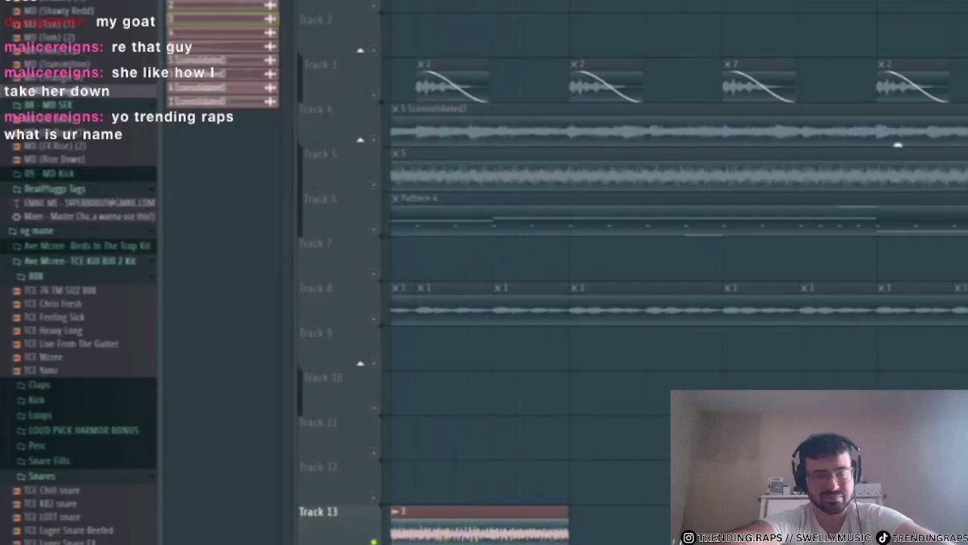
scroll(711, 250, "left", 2)
scroll(711, 249, "up", 3)
scroll(711, 250, "up", 2)
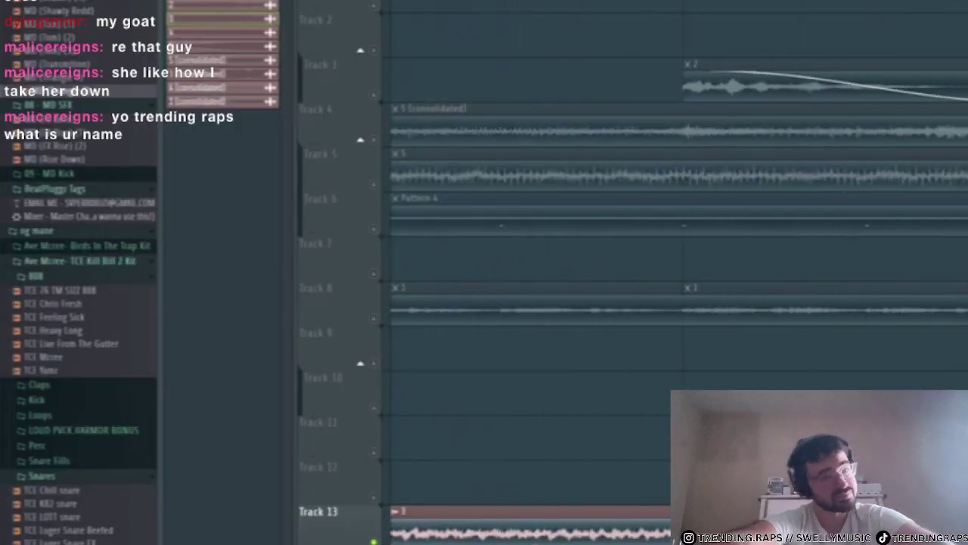
key("ctrl+s")
left_click(896, 126)
scroll(907, 270, "down", 3)
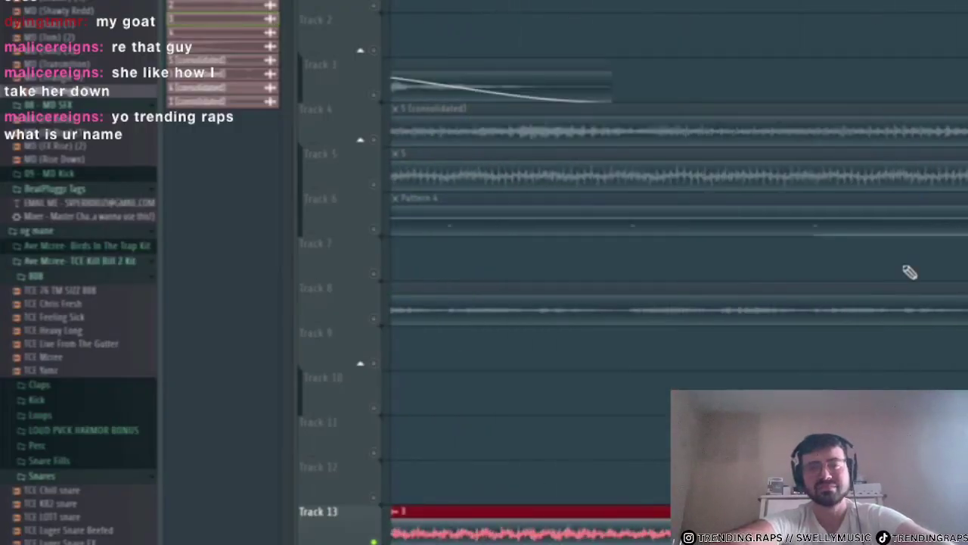
key("super+space")
key("Escape")
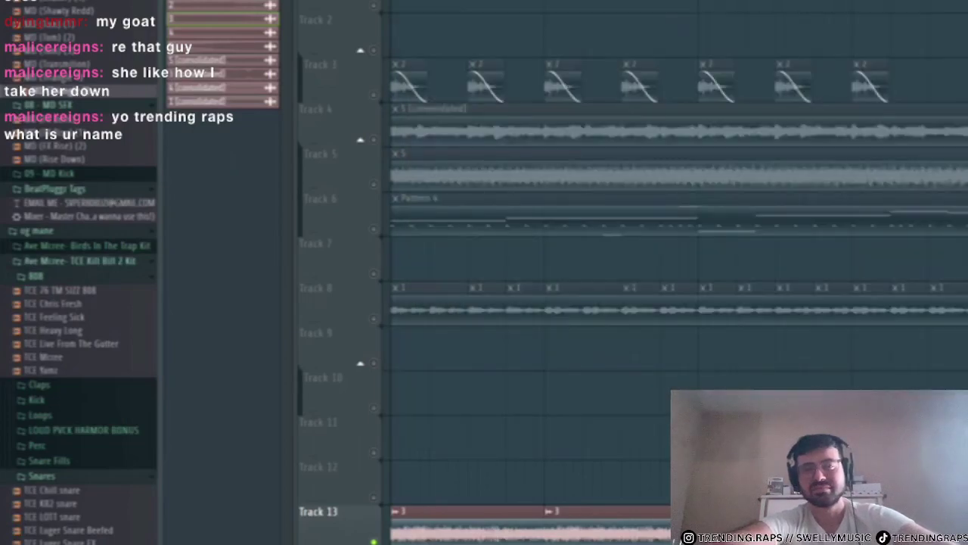
scroll(382, 174, "down", 2)
- Listen to the repeated 3 clips together with Track 4 and check clip 3's audio settings
left_click(377, 140)
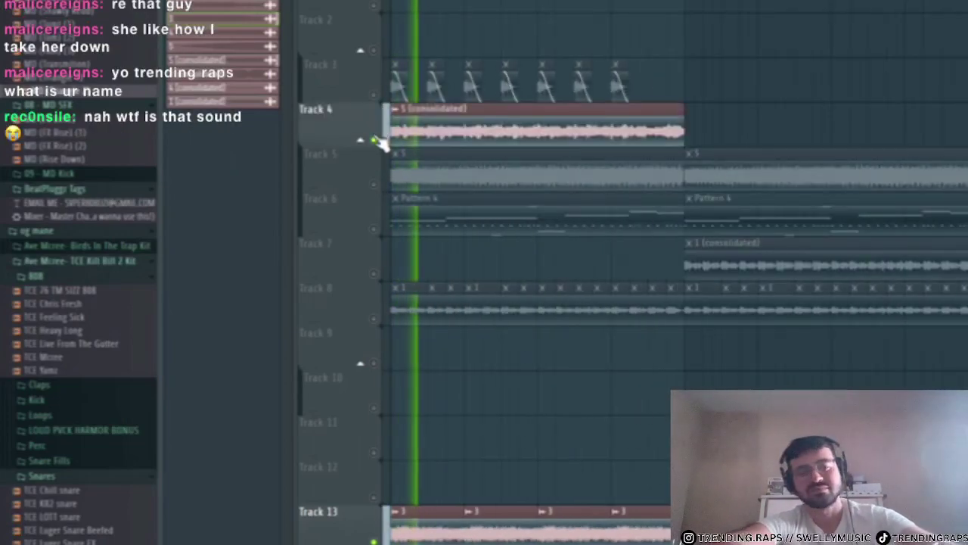
double_click(457, 508)
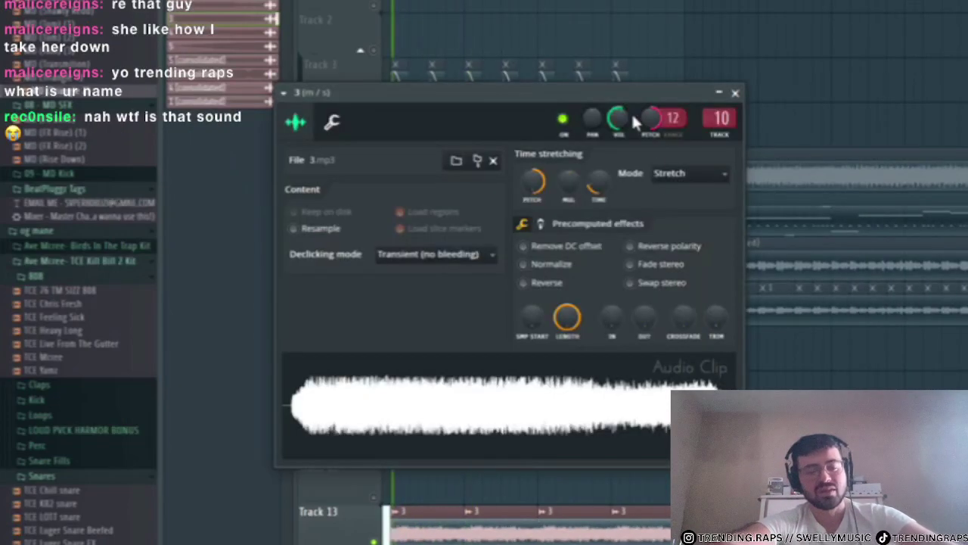
left_click(734, 92)
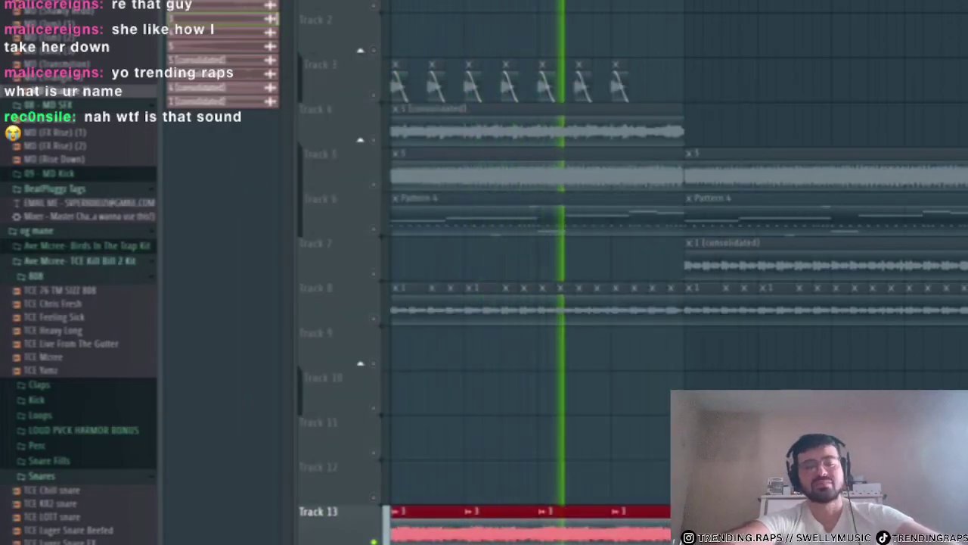
- Consolidate the repeated 3 clips on Track 13 into a single 4-bar WAV audio clip
key("space")
key("ctrl+alt+c")
key("Return")
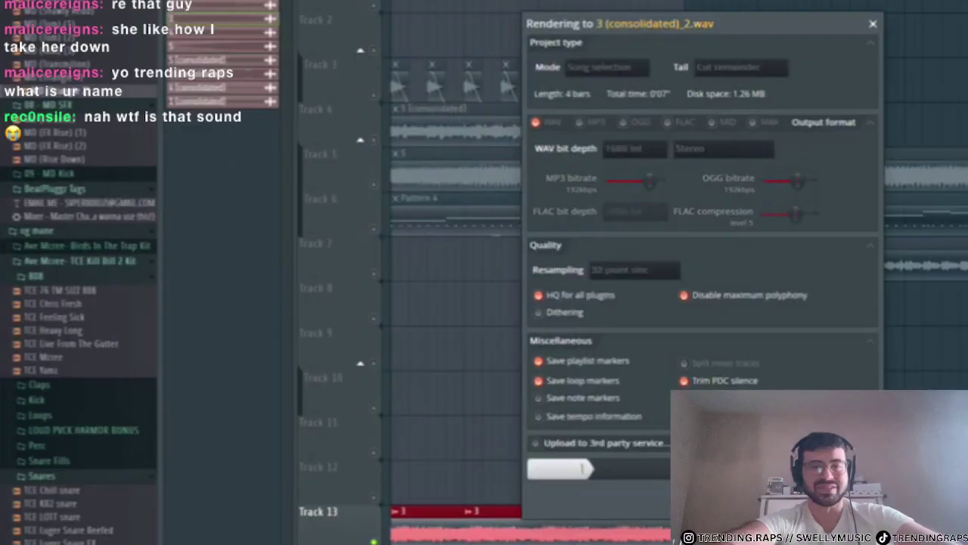
- Lower the consolidated clip's time-stretching pitch and set its stretch mode to Stretch
double_click(429, 522)
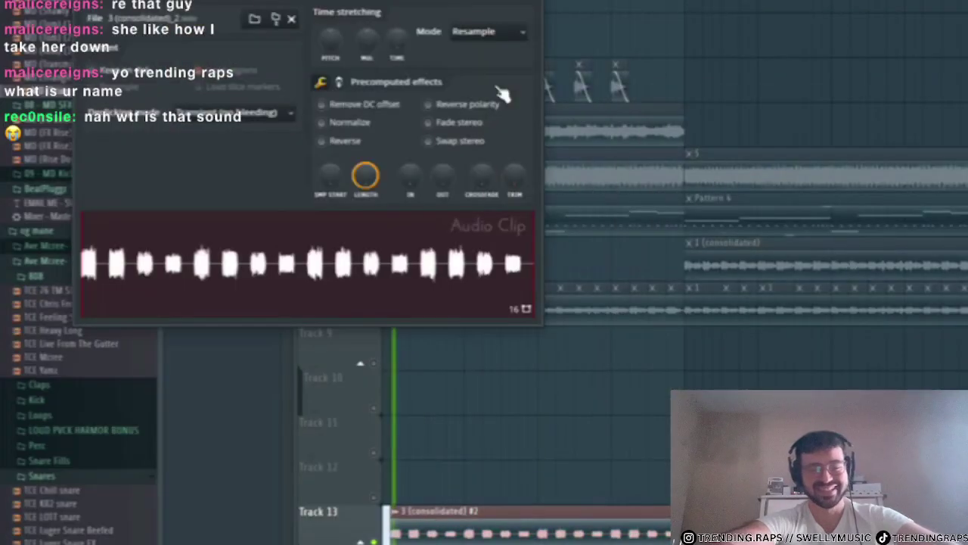
key("space")
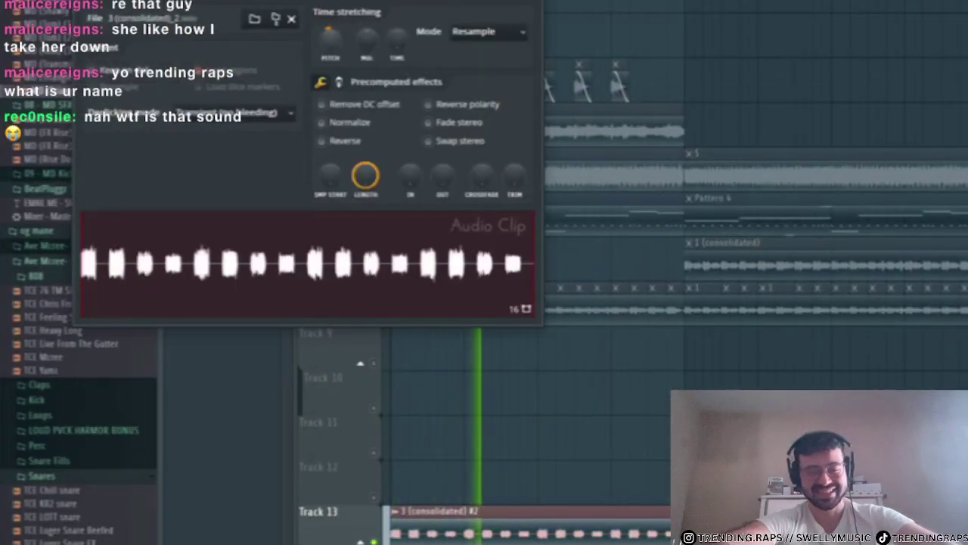
key("space")
left_click_drag(331, 39, 330, 84)
left_click(488, 32)
left_click(486, 73)
key("space")
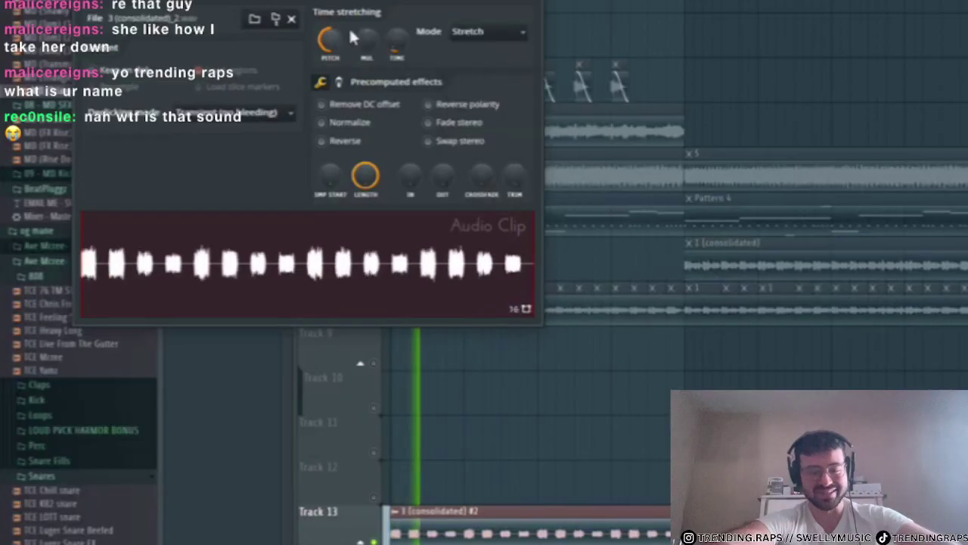
left_click(291, 19)
- Compare the consolidated clip with Track 4 playing and keep its audio settings open beside the tracks
left_click(374, 141)
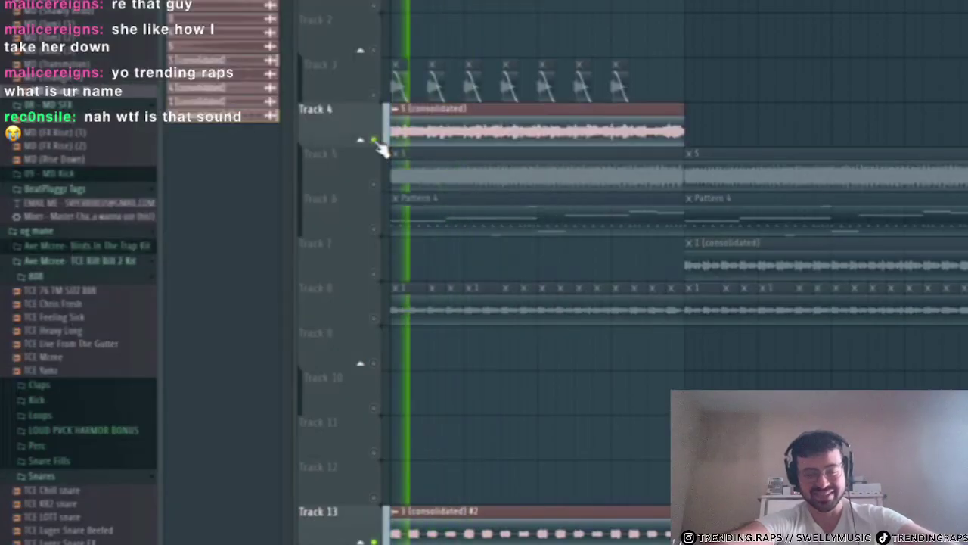
double_click(467, 513)
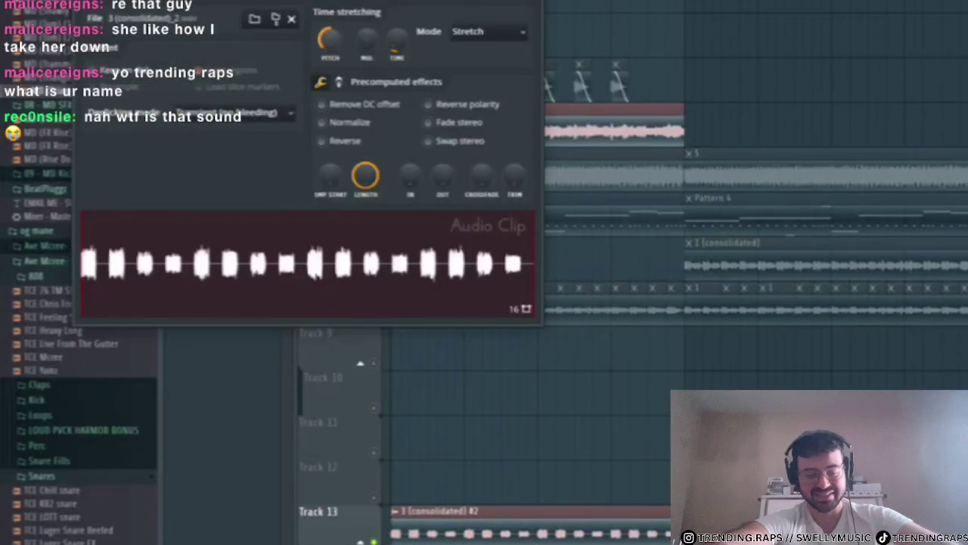
key("space")
left_click_drag(297, 0, 839, 256)
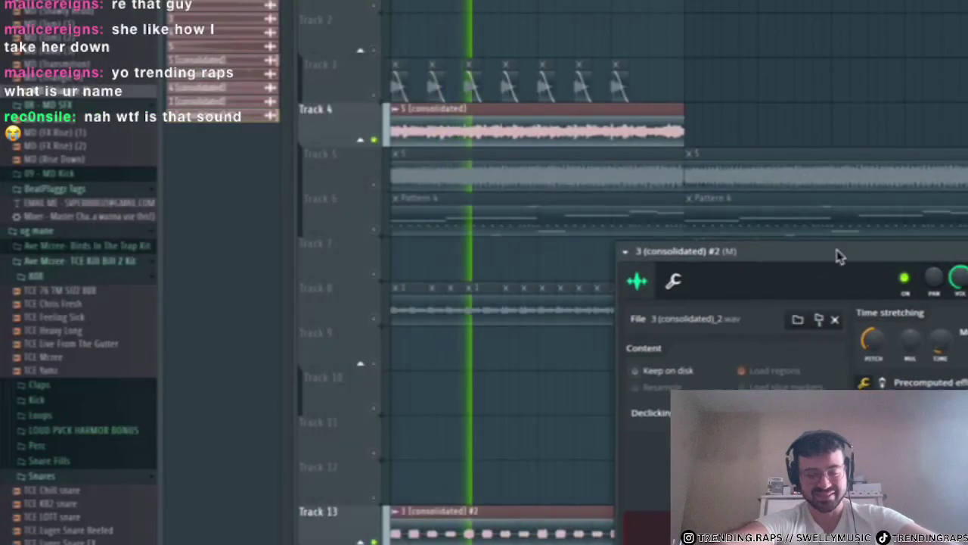
left_click(374, 141)
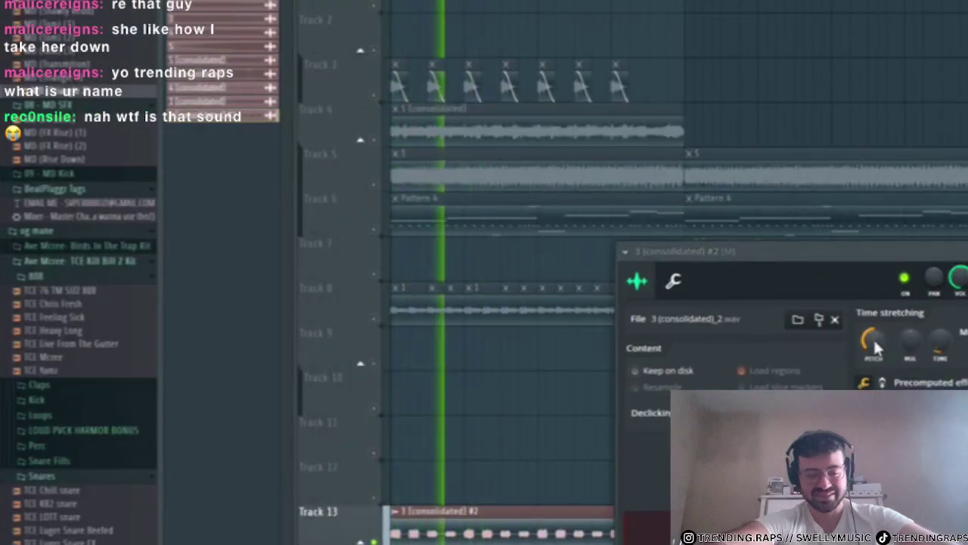
- Raise the consolidated clip's time-stretching pitch slightly and replay Track 13 repeatedly to judge it
key("space")
key("space")
left_click_drag(874, 348, 875, 341)
key("space")
key("space")
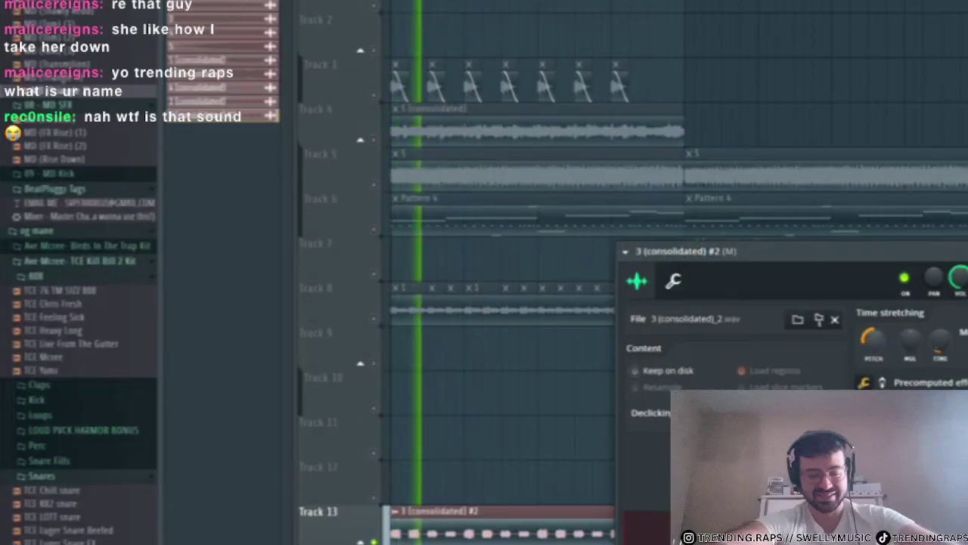
key("space")
key("space")
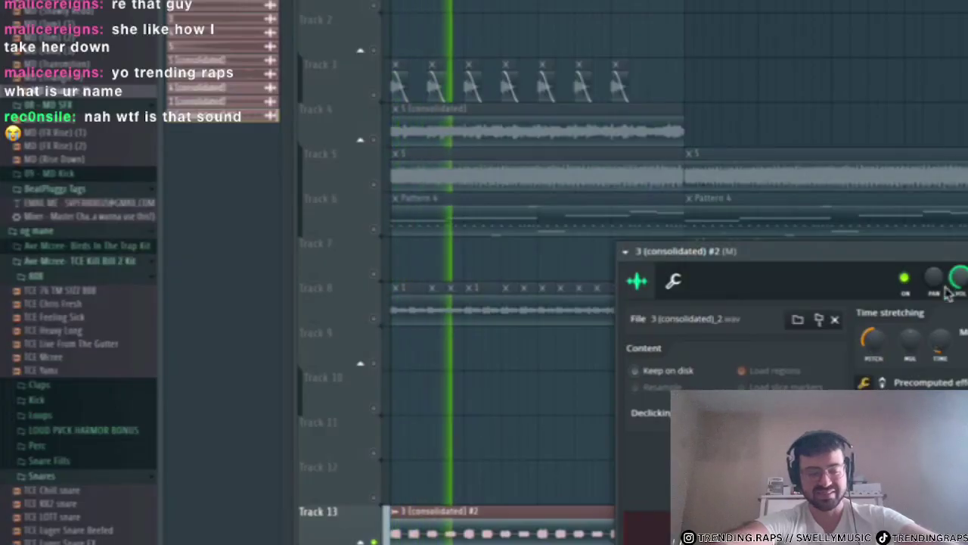
key("space")
key("space")
key("space")
key("space")
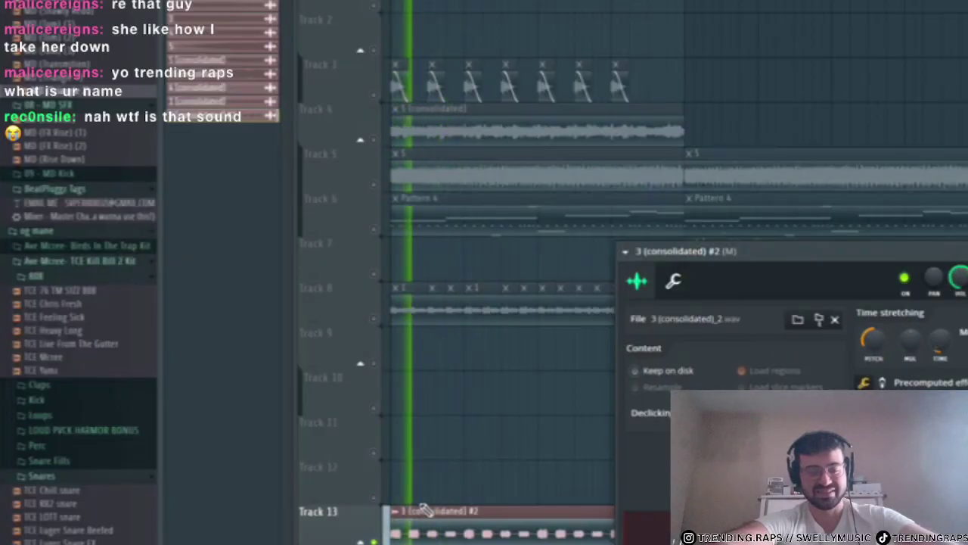
- Open the consolidated Track 13 clip in the NewTone pitch editor and examine its detected notes across the four bars
key("space")
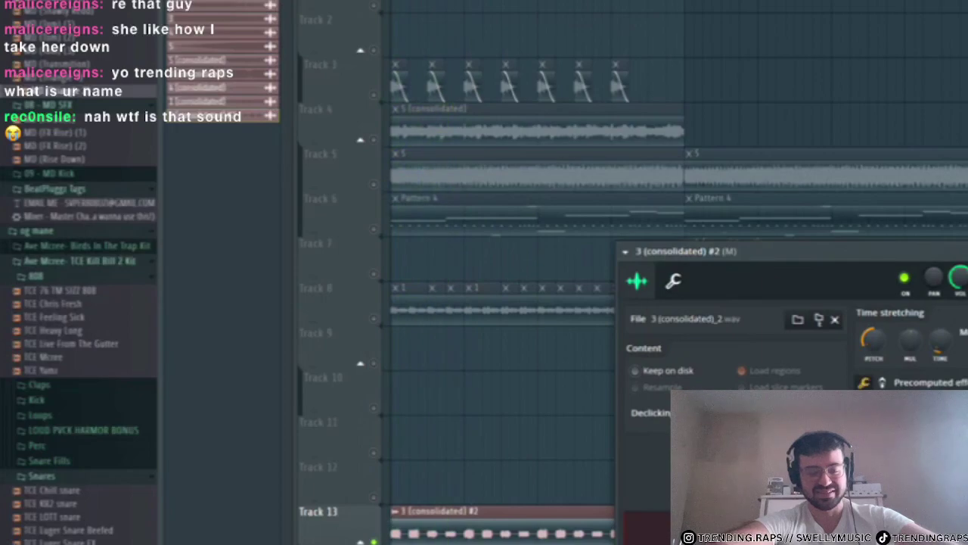
scroll(182, 125, "up", 3)
scroll(177, 147, "down", 4)
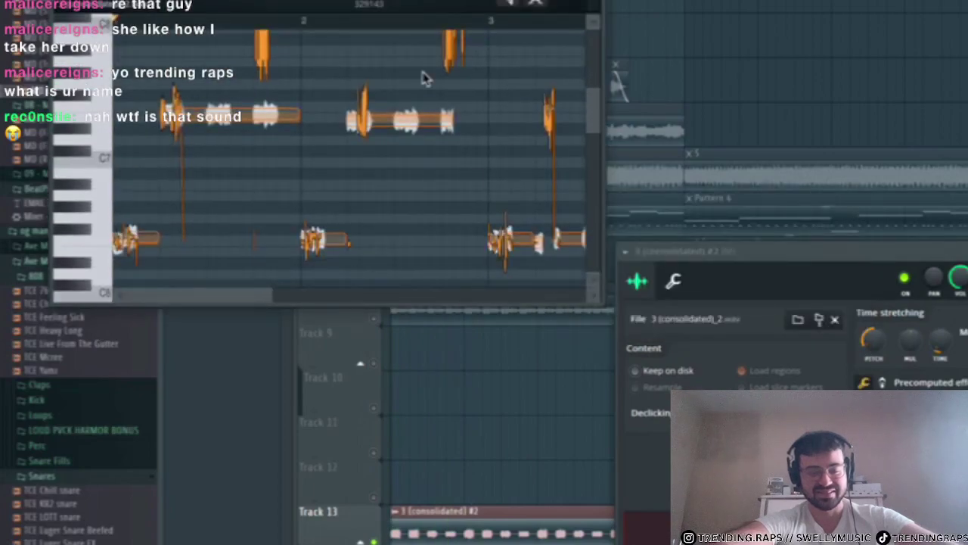
key("Escape")
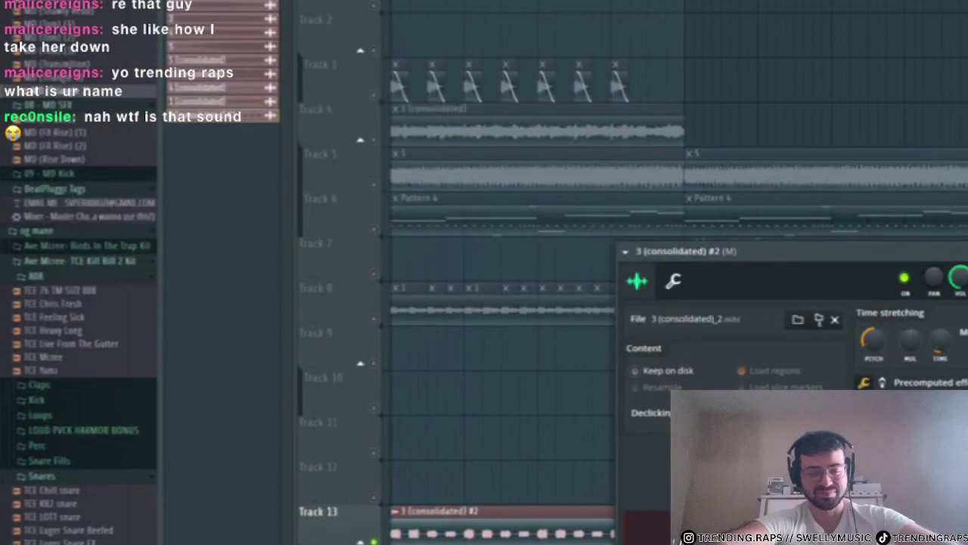
left_click_drag(310, 1, 394, 46)
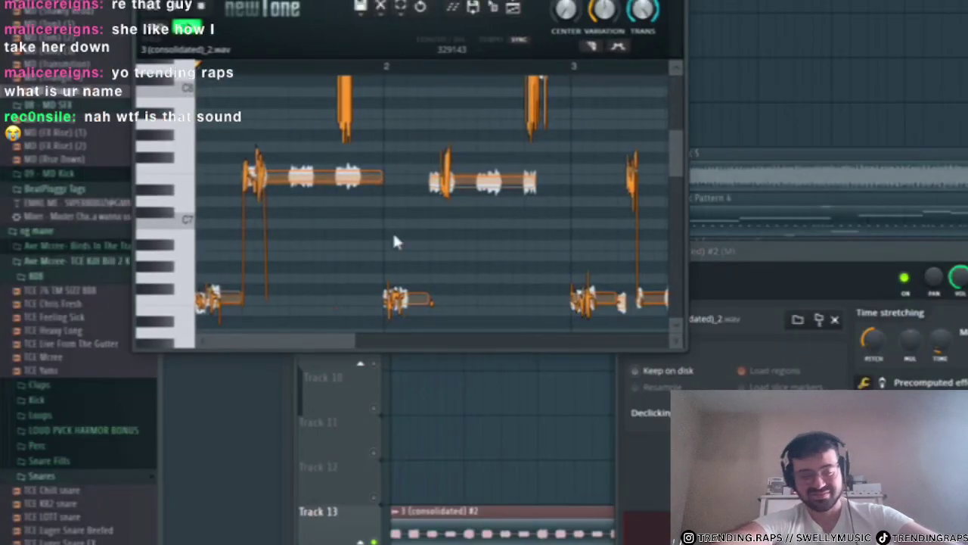
left_click_drag(353, 337, 464, 325)
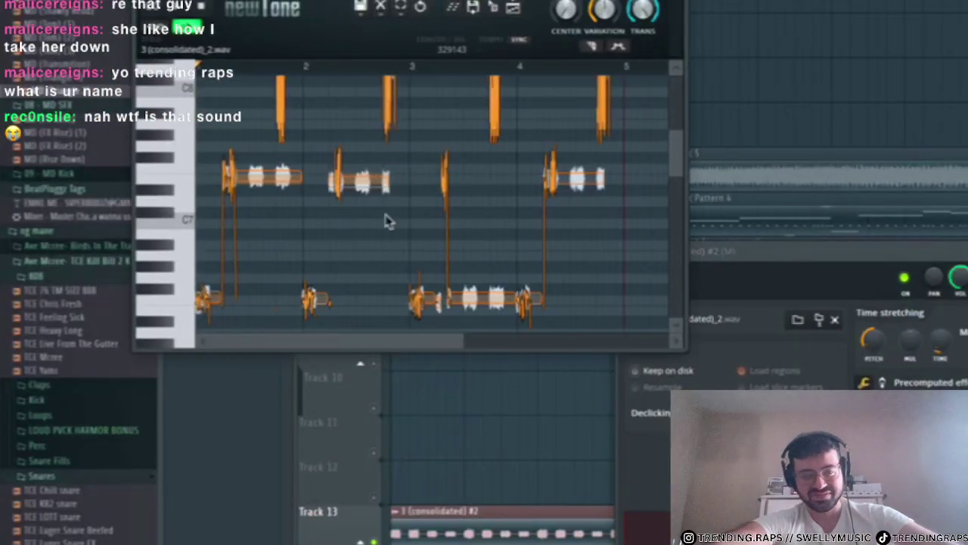
scroll(384, 208, "up", 1)
scroll(375, 196, "up", 1)
scroll(380, 206, "down", 3)
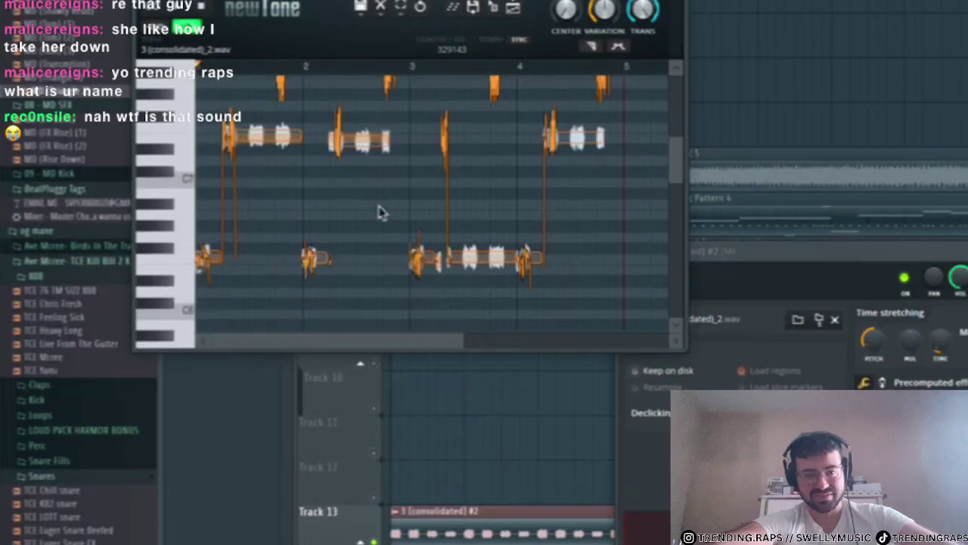
left_click_drag(456, 350, 255, 330)
scroll(302, 253, "up", 3)
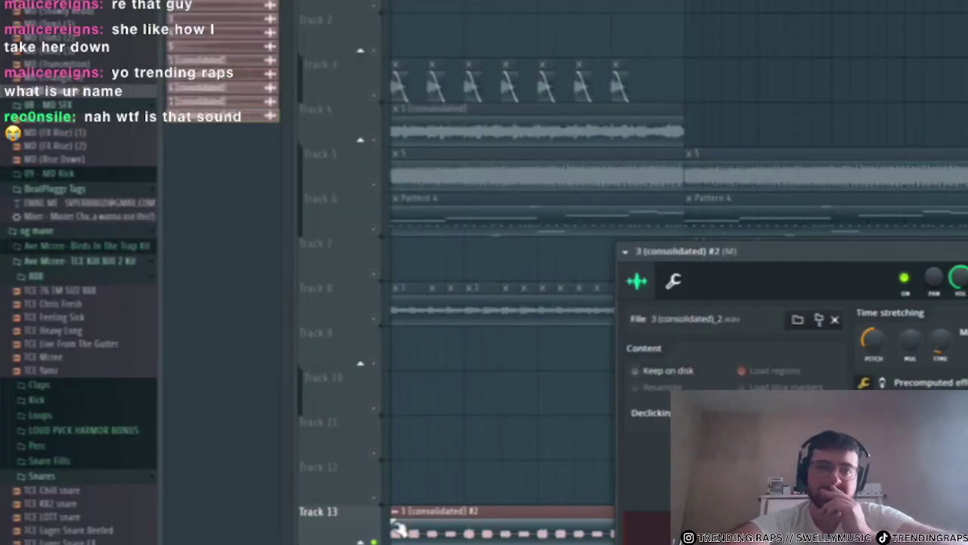
- Close the consolidated clip's audio settings and replay the start of Track 13 on its own
scroll(413, 532, "up", 4)
scroll(414, 534, "down", 3)
scroll(452, 531, "up", 3)
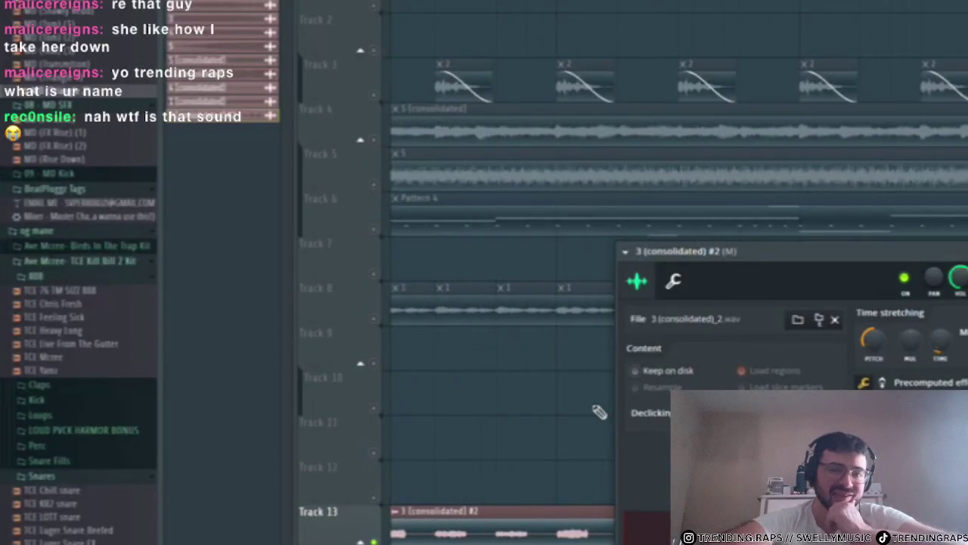
key("Escape")
scroll(642, 520, "down", 1)
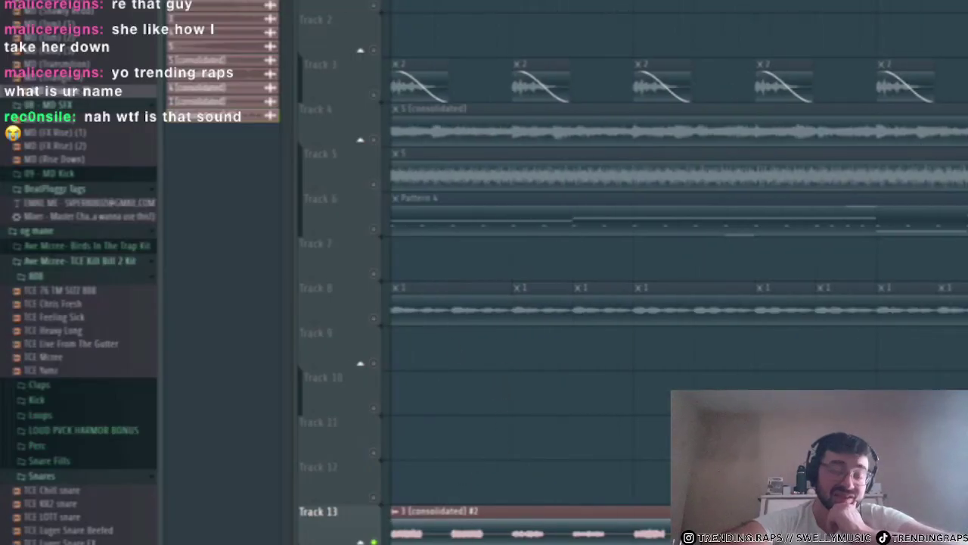
key("space")
key("space")
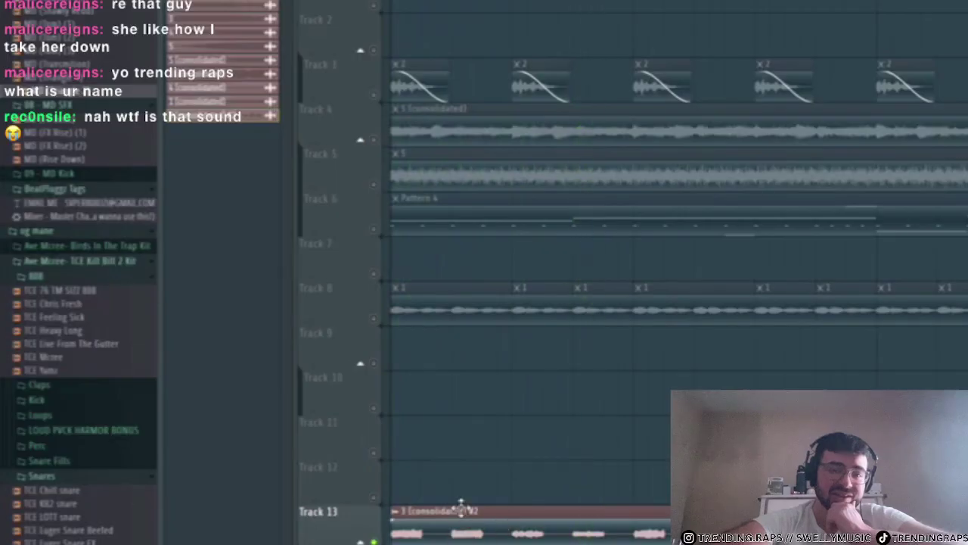
- Unmute Track 4 and play it together with the consolidated clip while checking the clip's time-stretching pitch
left_click(374, 139)
key("space")
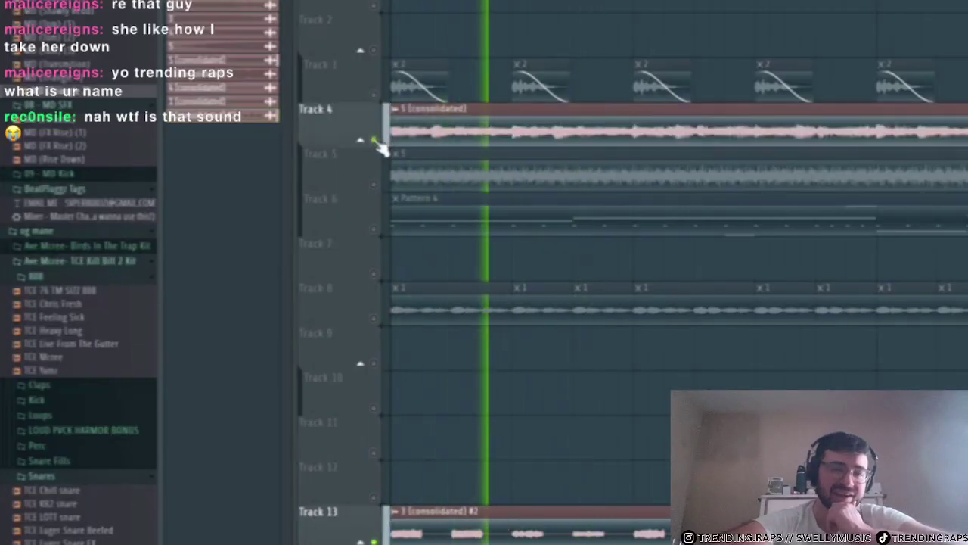
key("space")
left_click(495, 510)
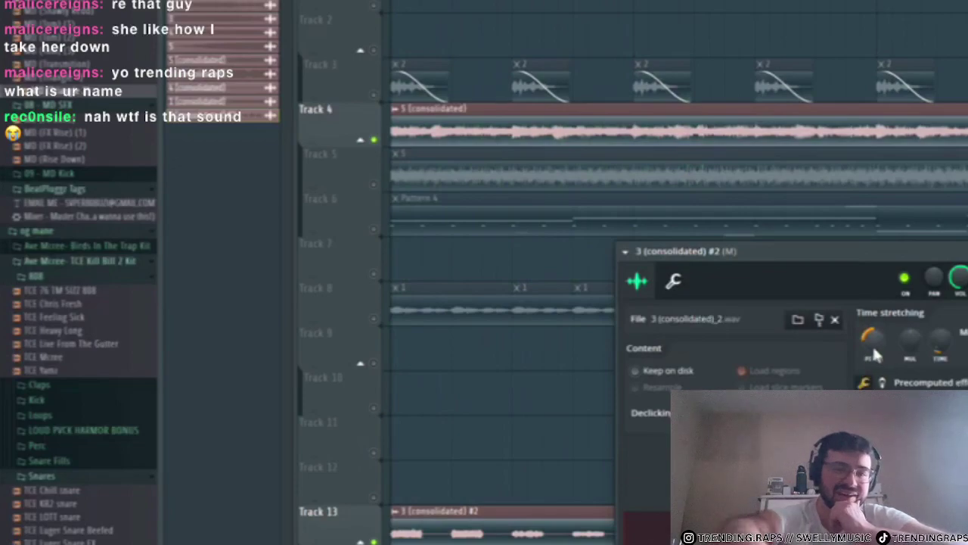
key("space")
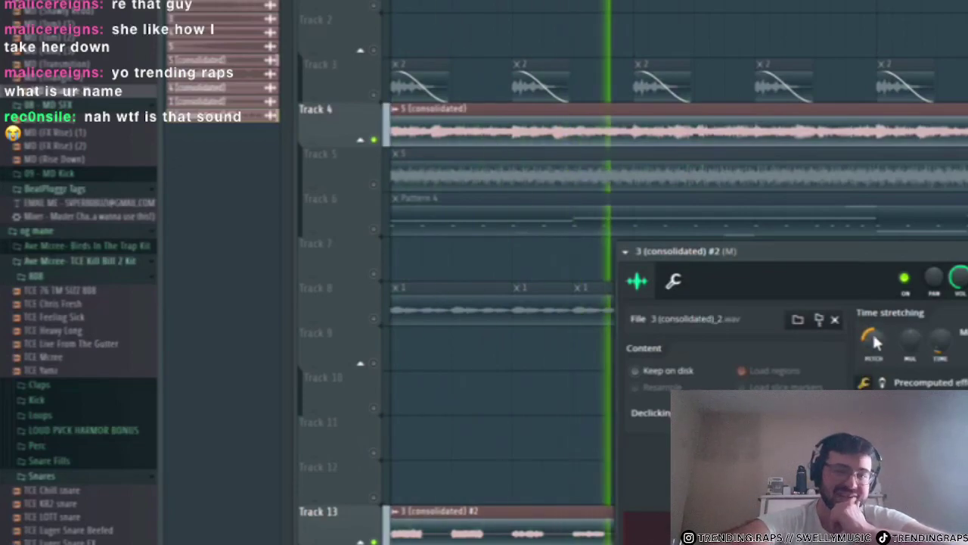
key("space")
key("space")
key("space")
key("Escape")
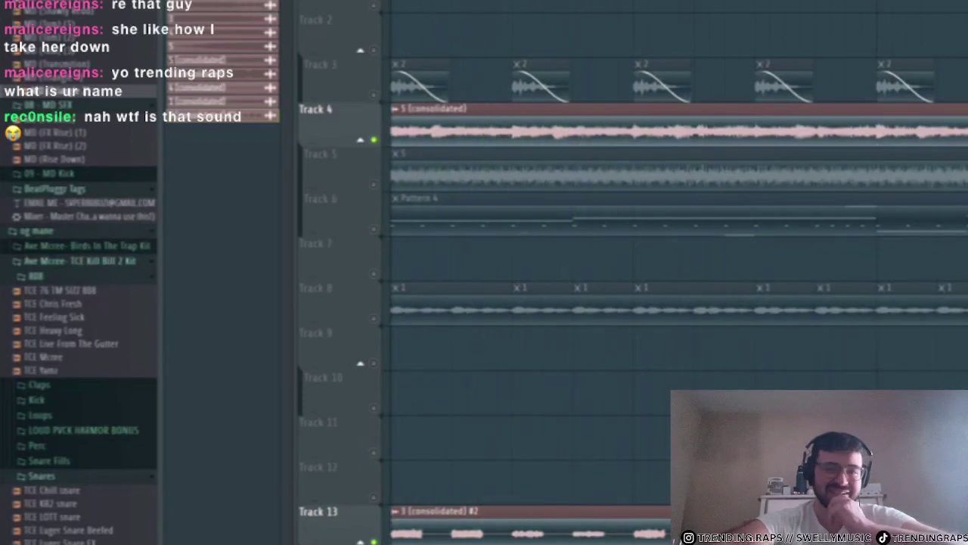
- Slice the consolidated clip on Track 13, trim its opening piece to a one-beat chop, and solo the track
left_click(227, 1)
left_click(240, 144)
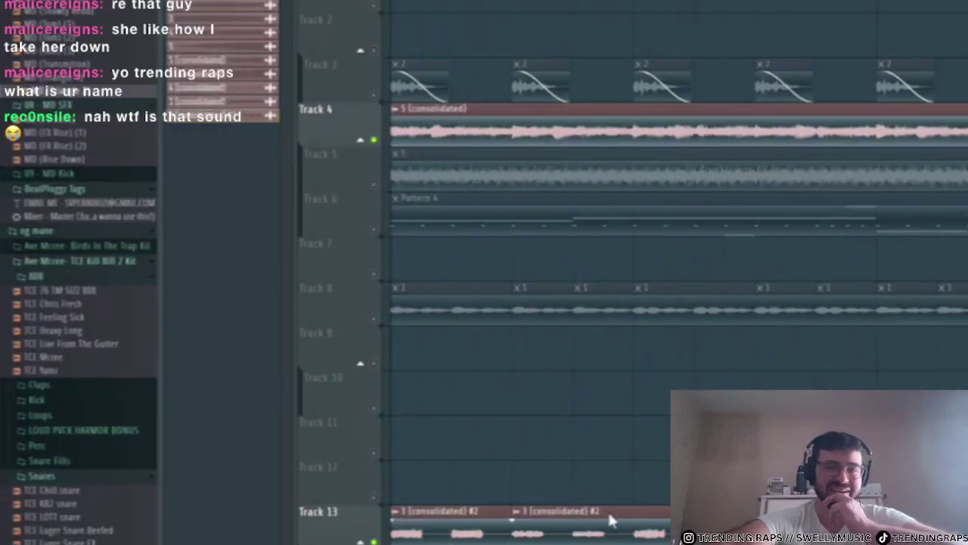
key("space")
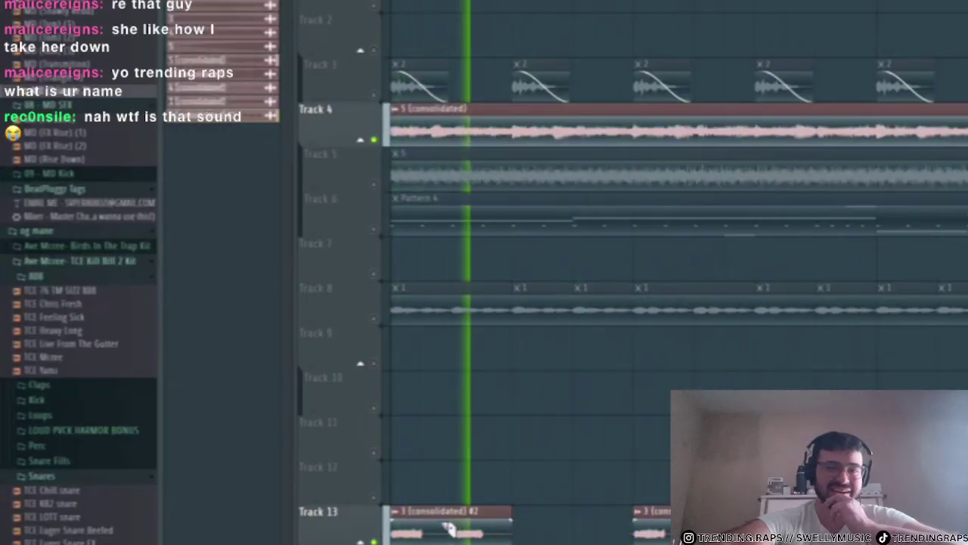
key("space")
right_click(373, 542)
key("space")
key("space")
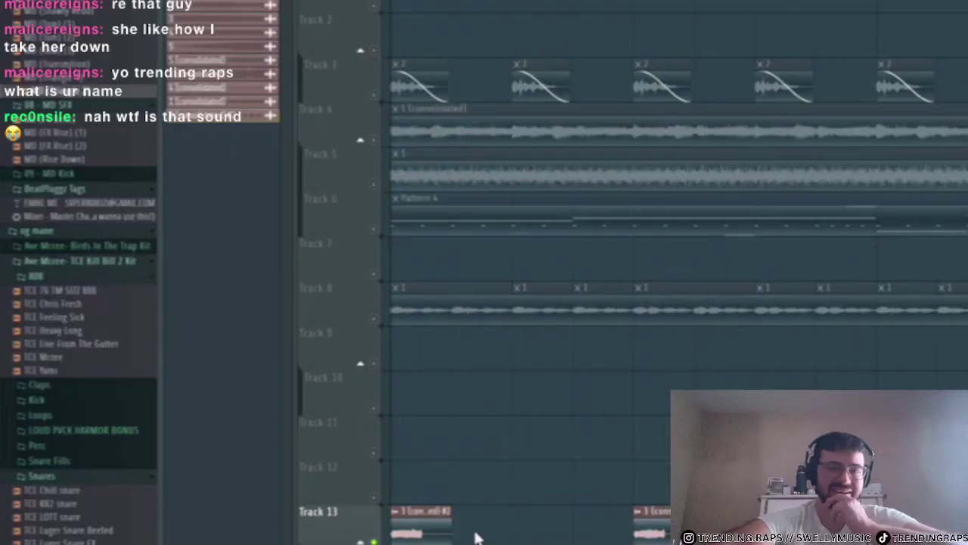
- Duplicate the opening one-beat chop twice, side by side on Track 13, and play the three chops
left_click_drag(423, 528, 562, 469)
key("space")
key("space")
key("space")
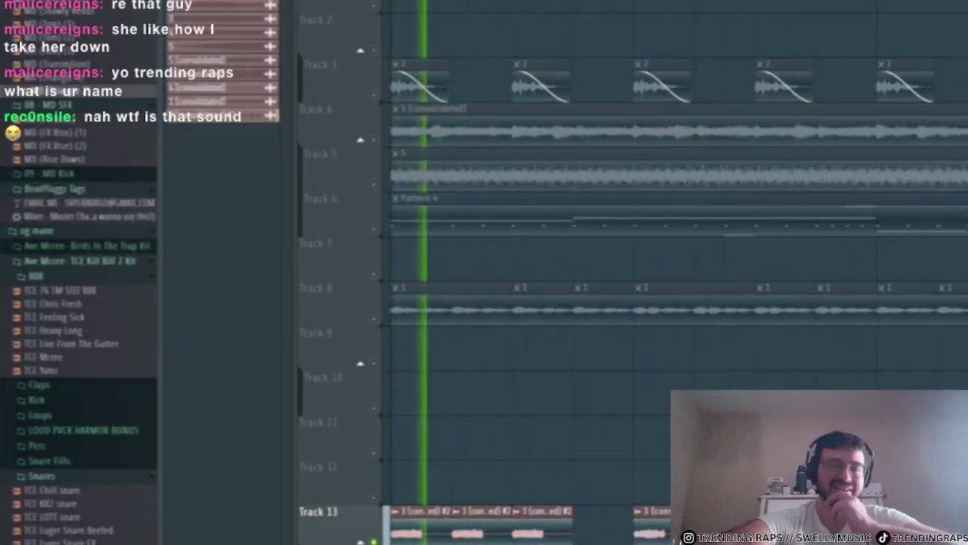
key("space")
- Make the third chop on Track 13 a unique clip and adjust its time-stretching pitch in its audio settings
left_click(518, 511)
left_click(652, 464)
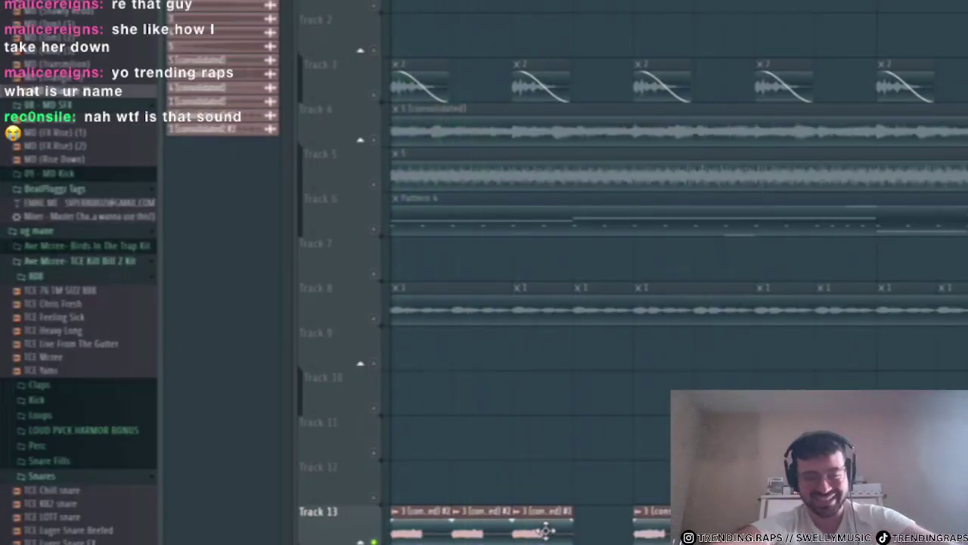
double_click(544, 530)
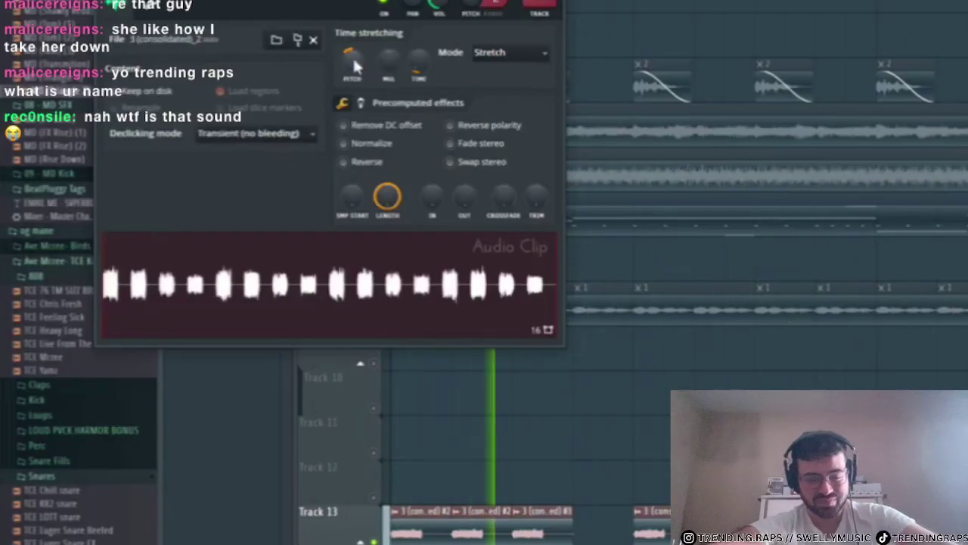
left_click(313, 39)
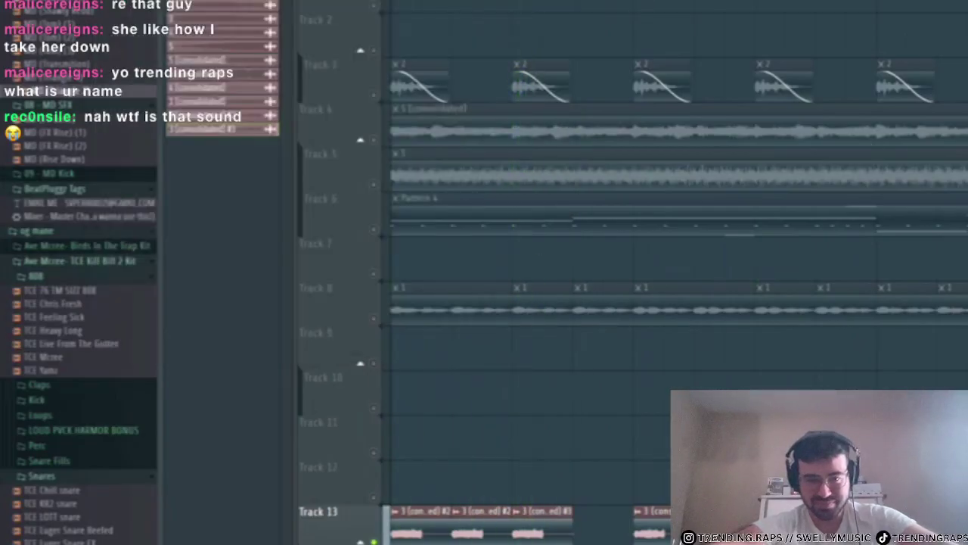
- Delete the leftover clip after the three chops on Track 13 and remove the trial chop placed on the unmuted Track 12
key("space")
left_click(374, 497)
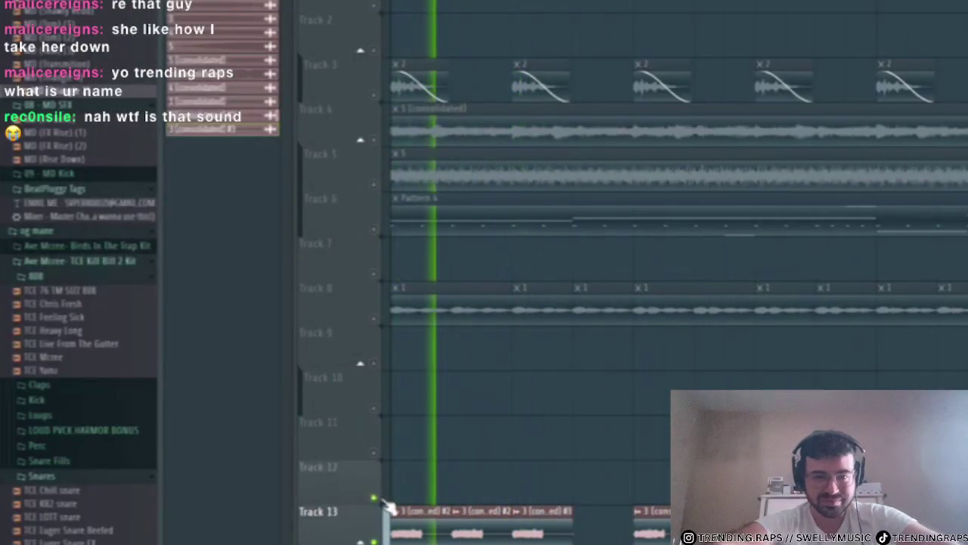
left_click(608, 492)
right_click(655, 527)
key("space")
key("space")
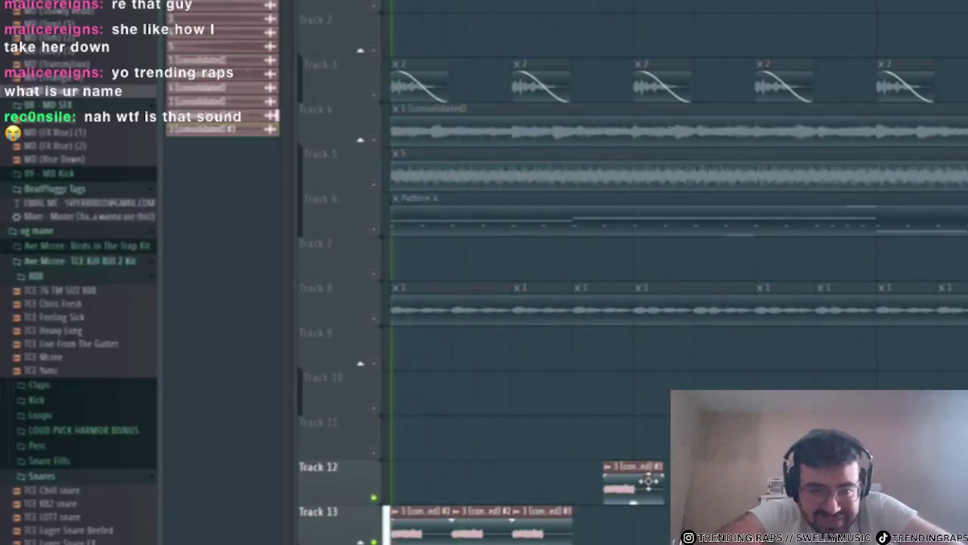
right_click(648, 479)
key("space")
- Unmute Track 4 and repeat the original and repitched chops in pairs along Track 13 through the four-bar section
left_click(374, 141)
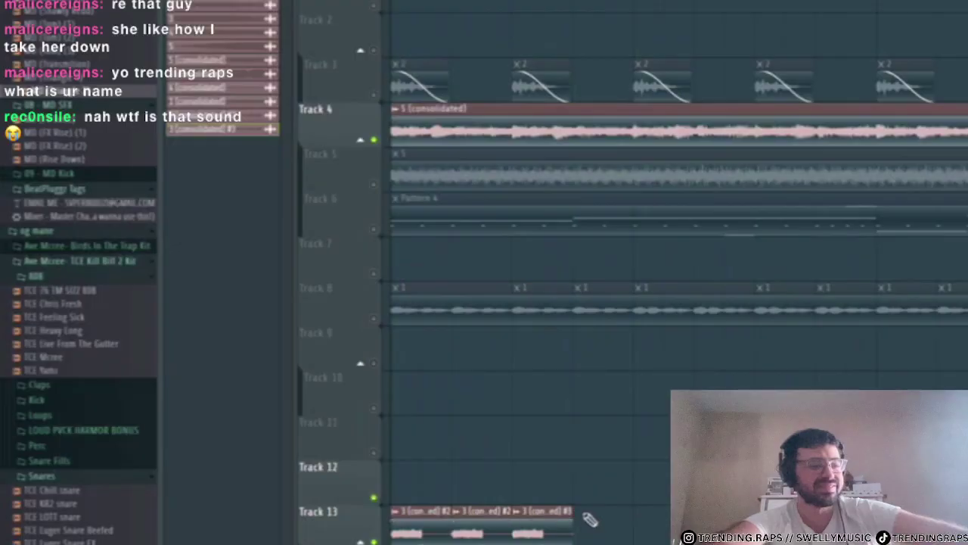
key("space")
key("space")
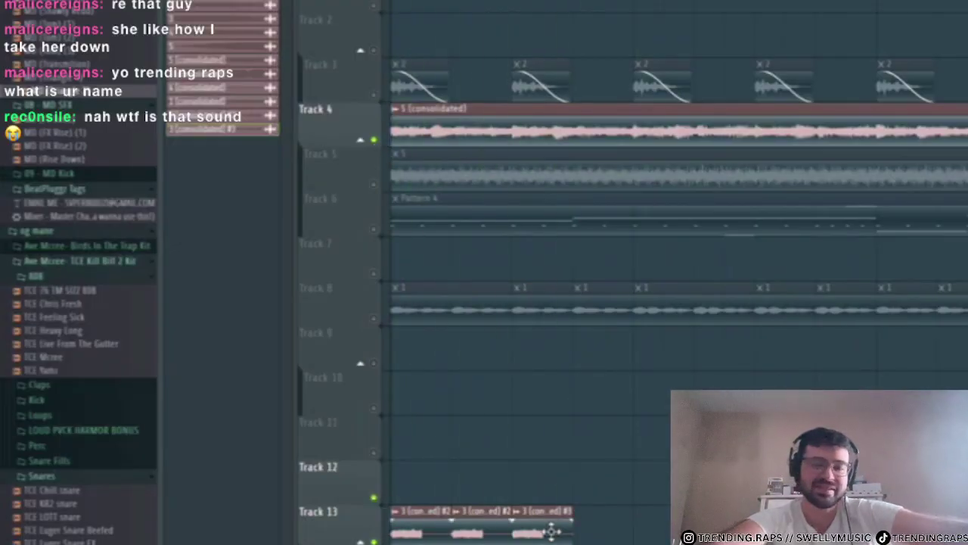
key("space")
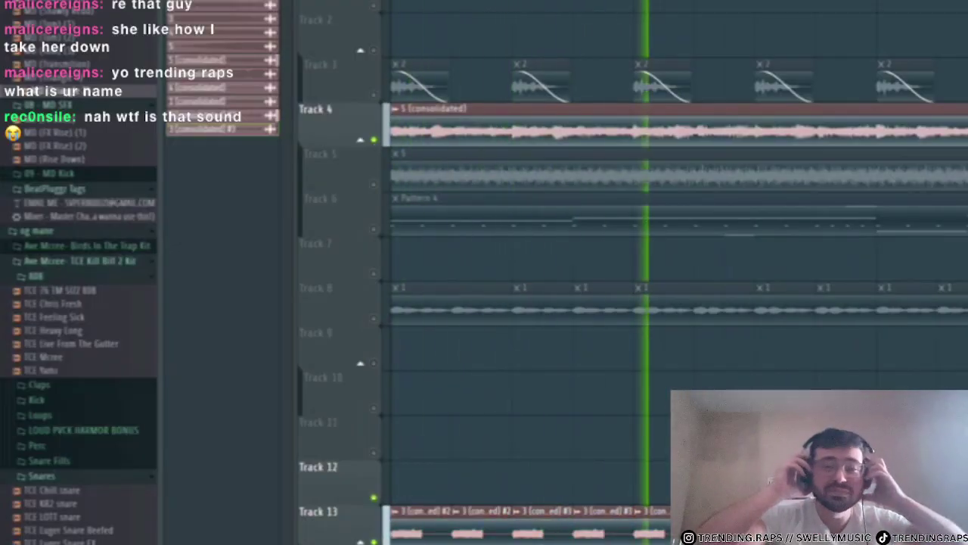
key("space")
- Turn on Track 3 and all the other tracks, and play the chops within the full arrangement
left_click(374, 96)
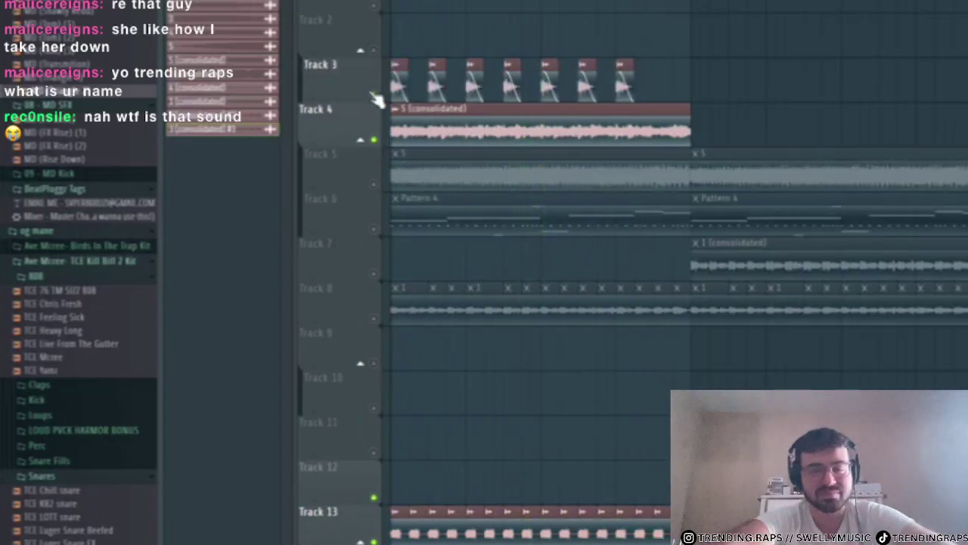
key("space")
right_click(373, 95)
right_click(375, 96)
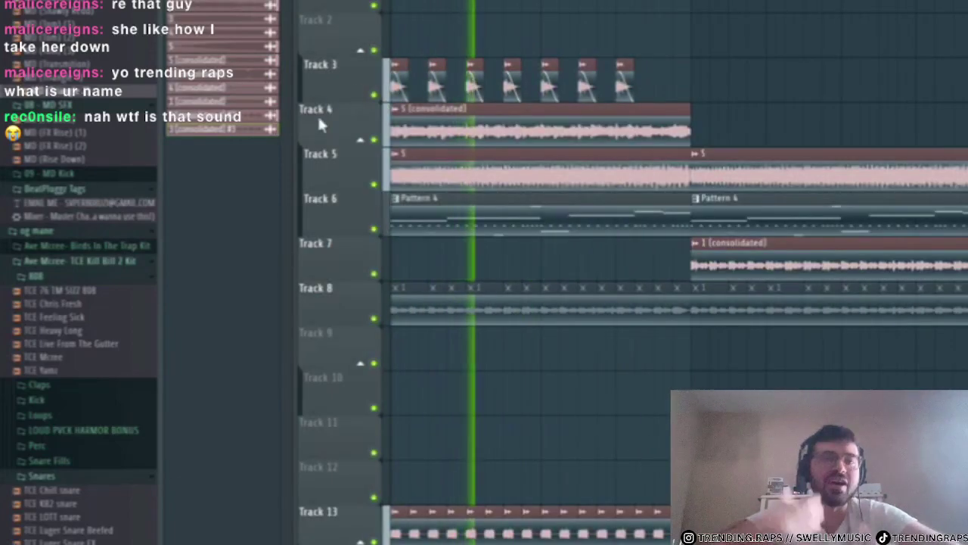
scroll(327, 129, "up", 4)
key("space")
- Select the seven 2 clips in the first section of Track 3 and move them one beat later
scroll(348, 145, "down", 3)
left_click_drag(788, 45, 301, 88)
scroll(376, 100, "up", 5)
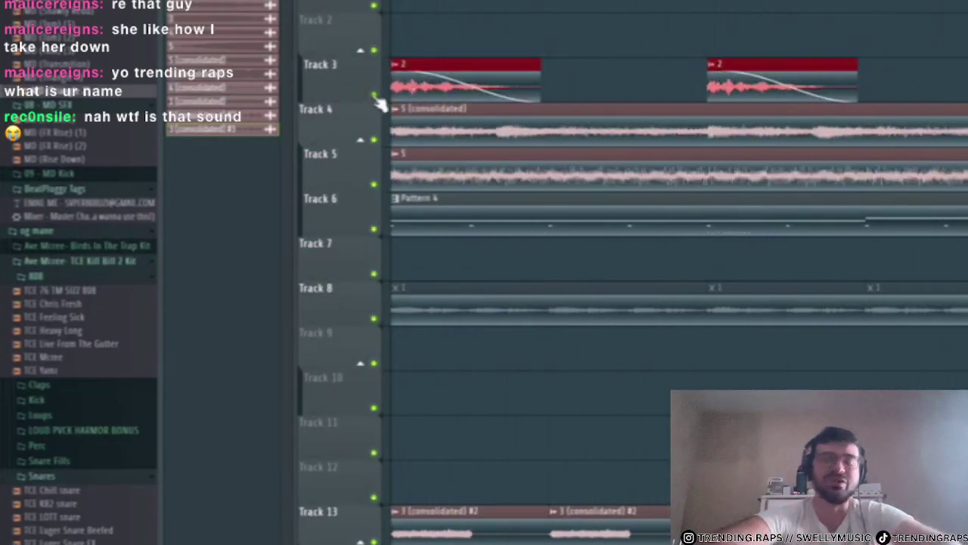
left_click_drag(435, 67, 586, 70)
scroll(437, 165, "down", 5)
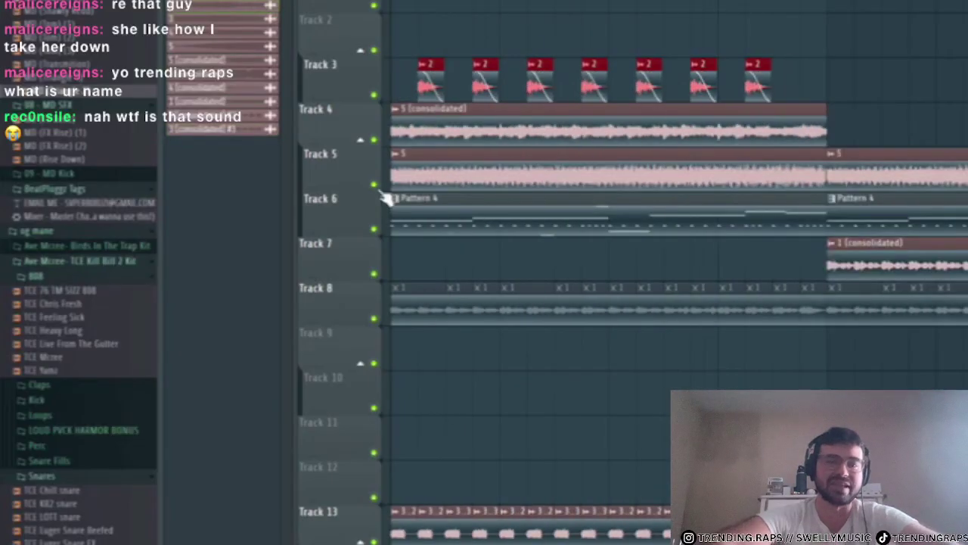
- Solo Track 5 to audition it, and delete all of its 5 clips across the arrangement
right_click(374, 183)
key("space")
scroll(502, 214, "down", 5)
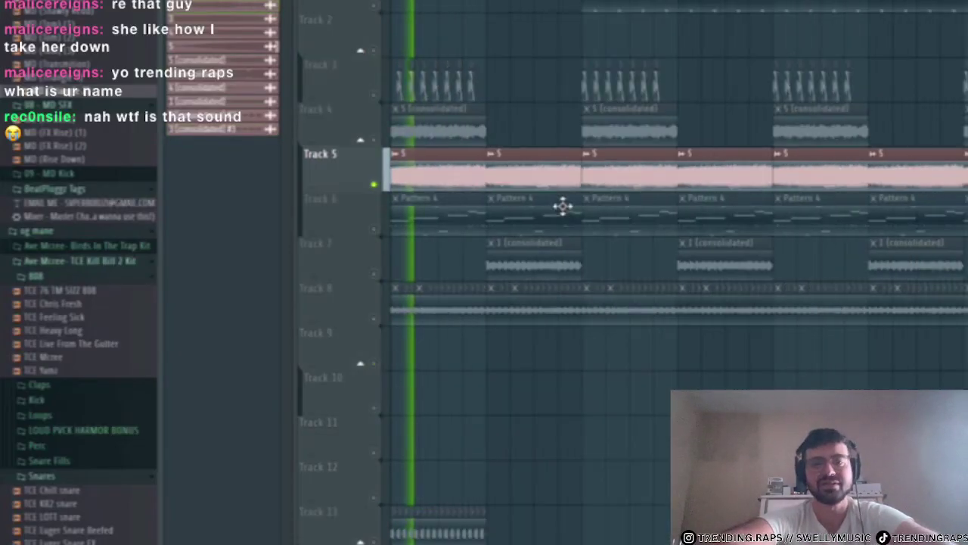
scroll(563, 206, "down", 3)
key("space")
left_click_drag(960, 177, 395, 165)
key("Delete")
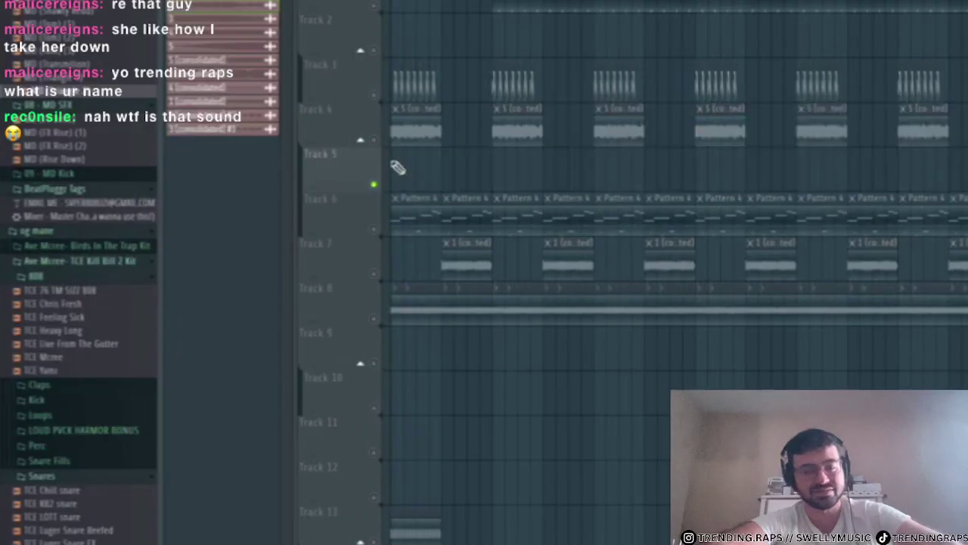
- Turn all tracks back on, replay the first section without the deleted clips, and select Pattern 4 on Track 6
right_click(366, 187)
left_click(658, 174)
right_click(374, 186)
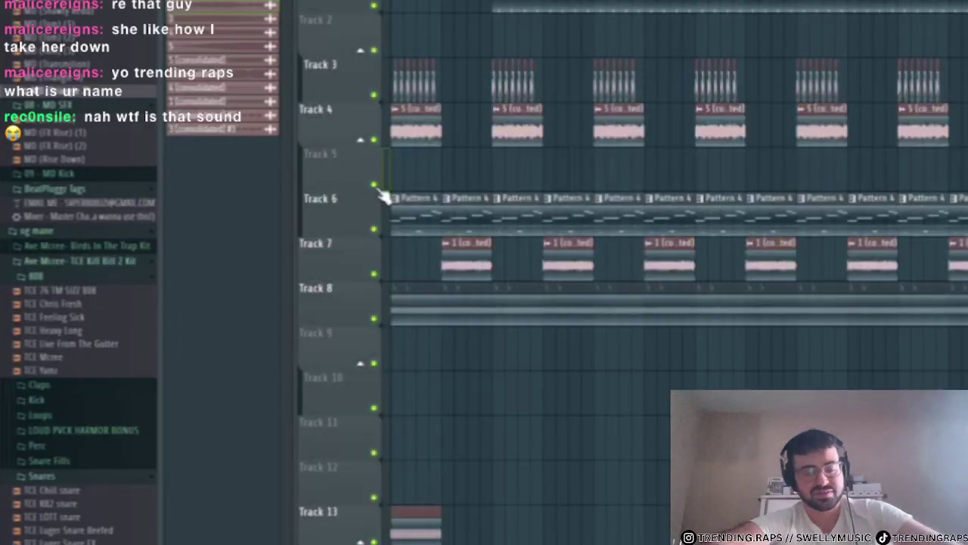
scroll(282, 164, "up", 6)
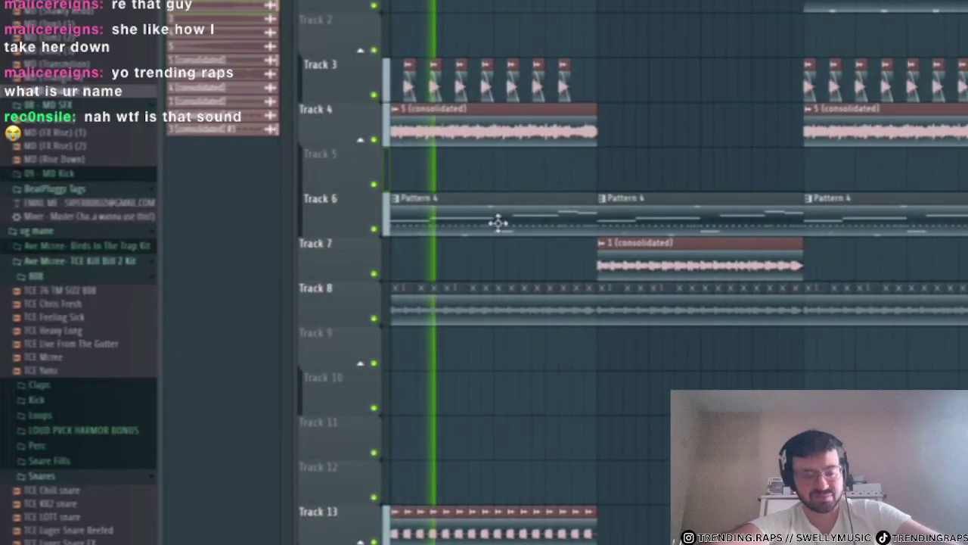
key("space")
left_click(494, 220)
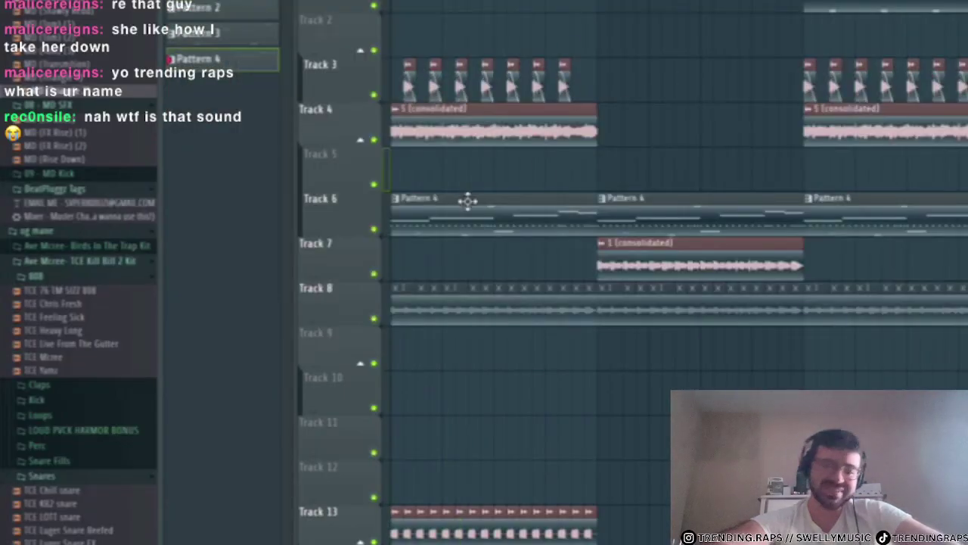
double_click(468, 201)
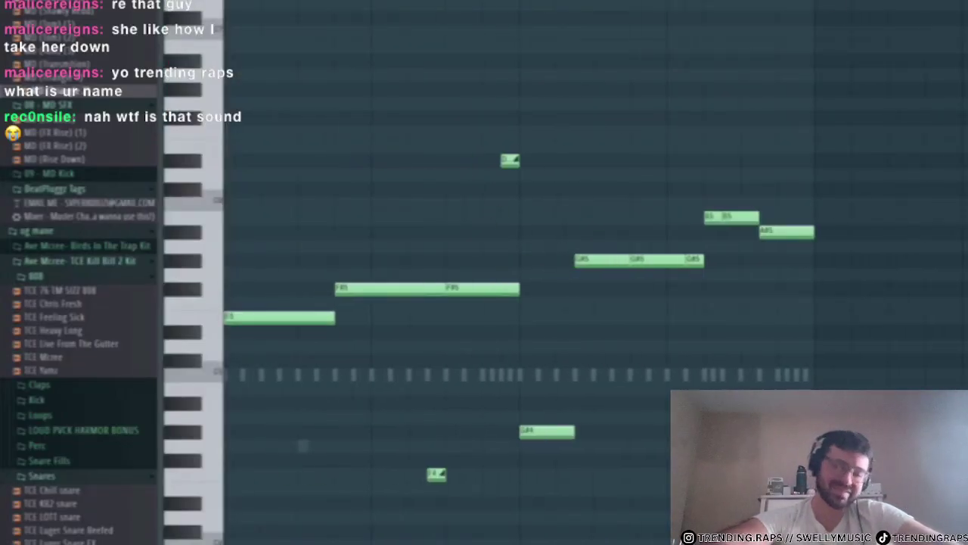
key("F6")
key("space")
left_click(251, 204)
left_click(252, 229)
left_click(251, 254)
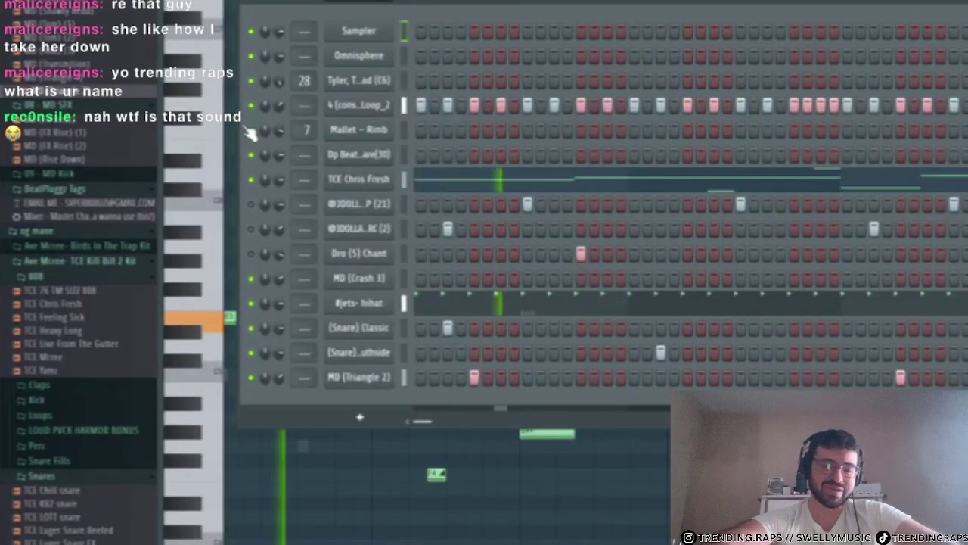
left_click(252, 106)
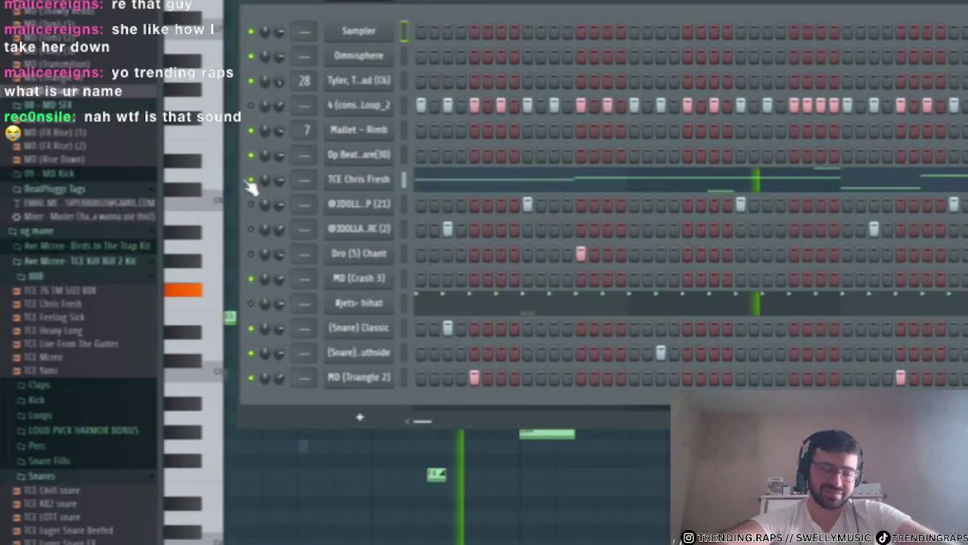
- Audition samples from the drum kits, add TCE_Snare_10 as a new channel and raise its sample start
left_click(114, 158)
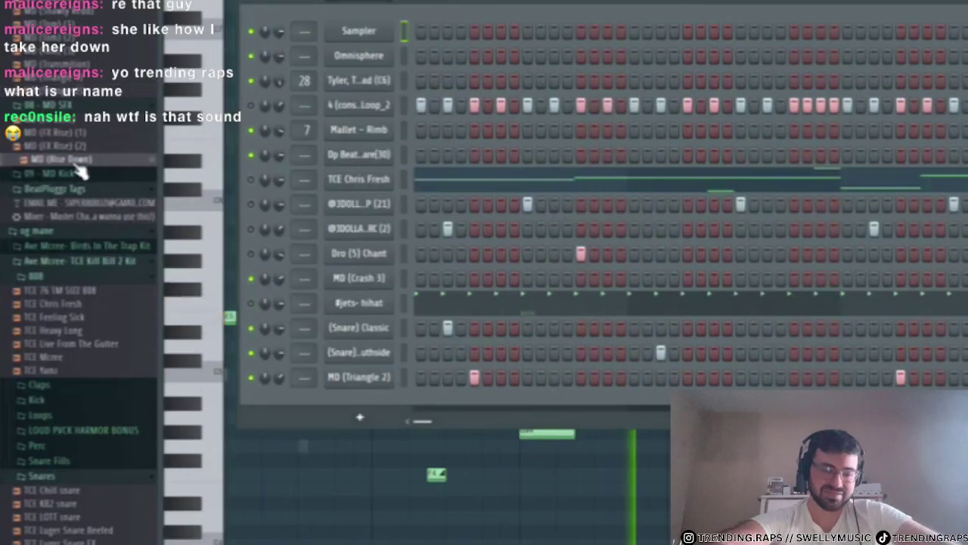
scroll(88, 312, "down", 8)
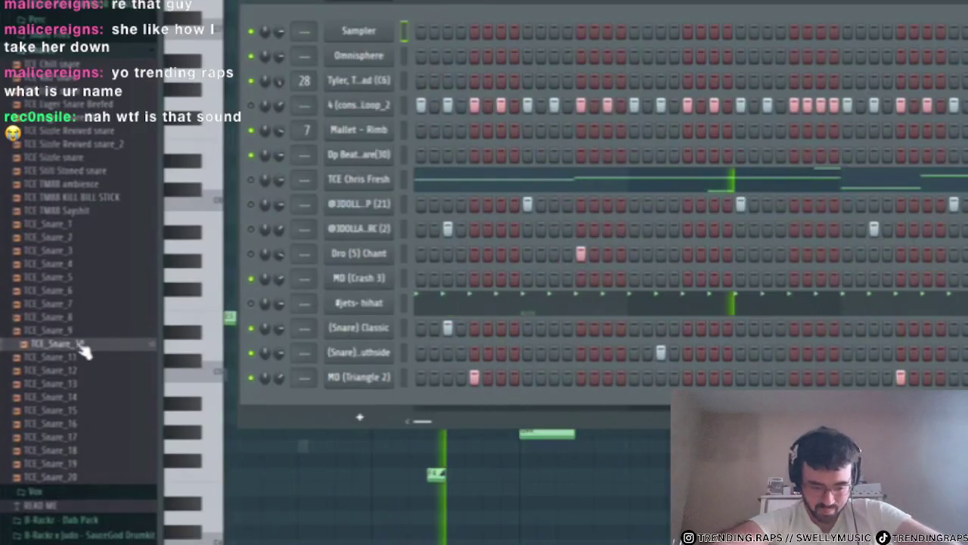
left_click_drag(112, 349, 374, 415)
left_click(378, 404)
left_click_drag(373, 218, 373, 195)
left_click(585, 7)
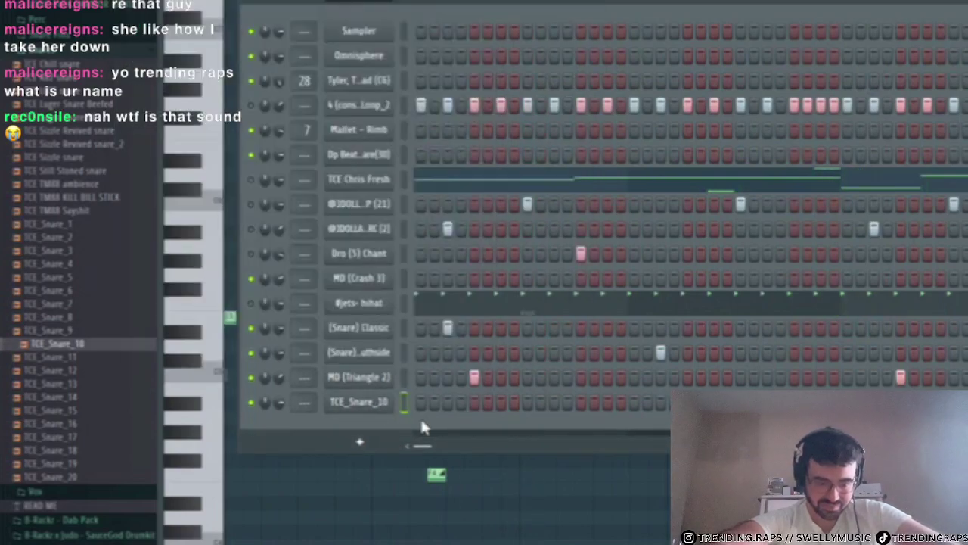
- Place TCE_Snare_10 hits on steps 1 and 17, and set its time stretching mode to Stretch
left_click(420, 404)
left_click_drag(76, 344, 83, 353)
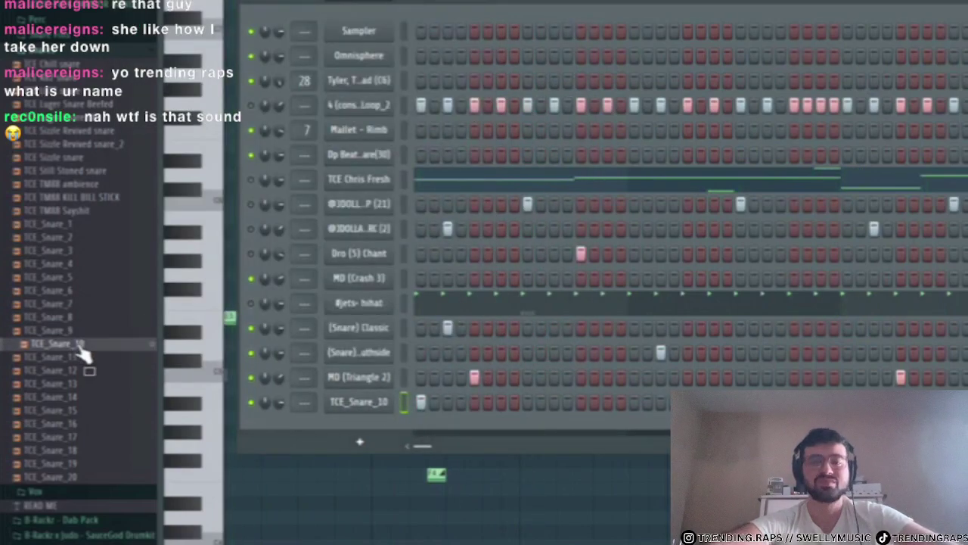
left_click(382, 407)
left_click(529, 74)
left_click(514, 119)
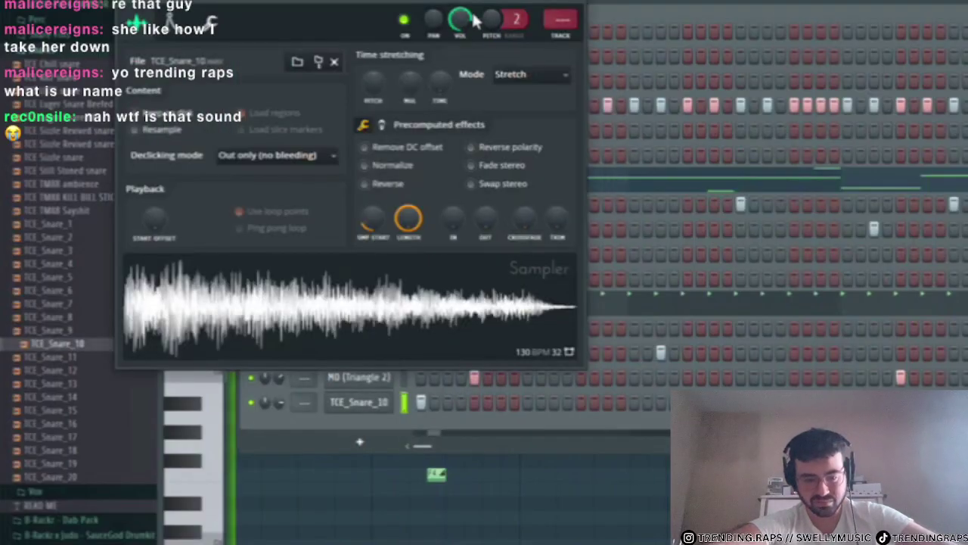
left_click(590, 6)
left_click(636, 403)
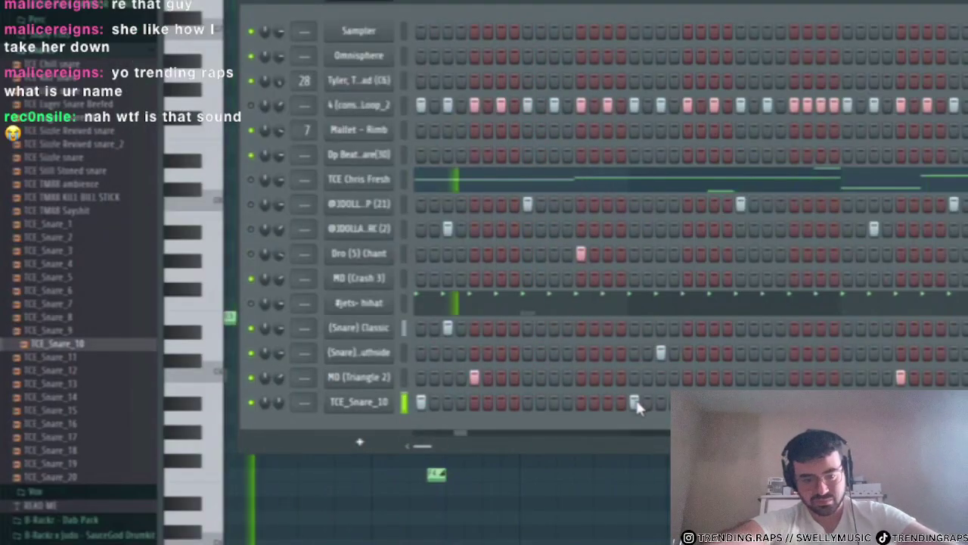
- Examine the Lucky Charms kit while the pattern plays, auditioning its Lucky 808s and kicks for another sound
scroll(98, 346, "down", 3)
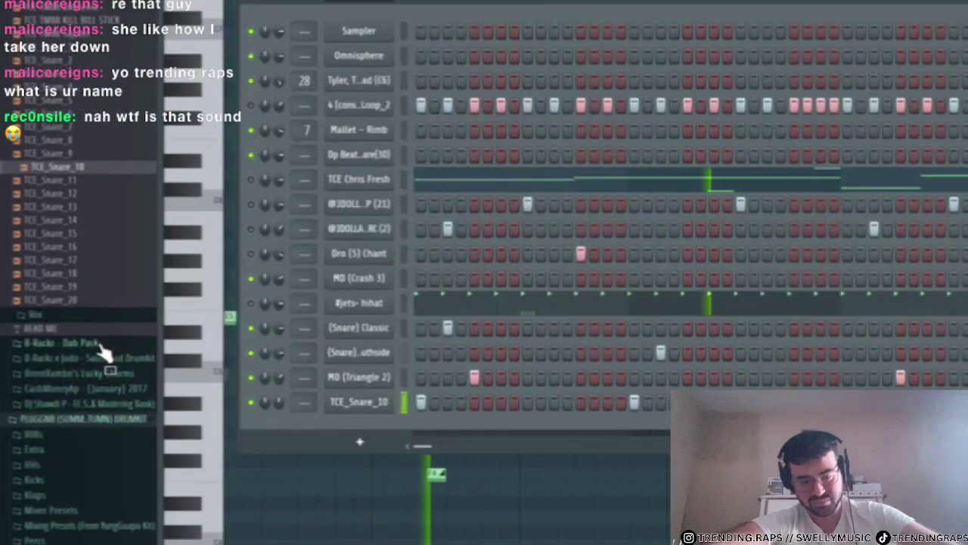
left_click(100, 289)
left_click(99, 281)
left_click(81, 364)
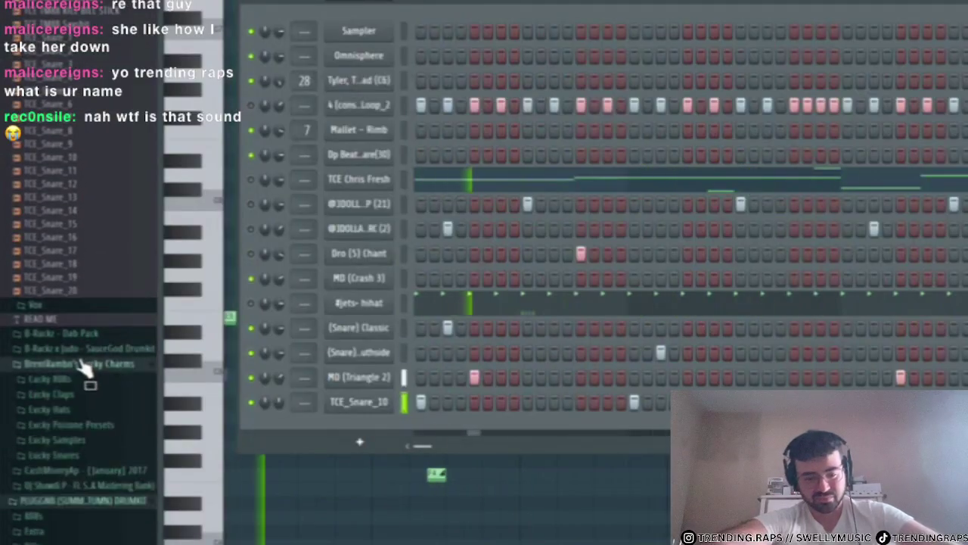
left_click(81, 380)
left_click(80, 396)
left_click(77, 419)
scroll(75, 348, "down", 3)
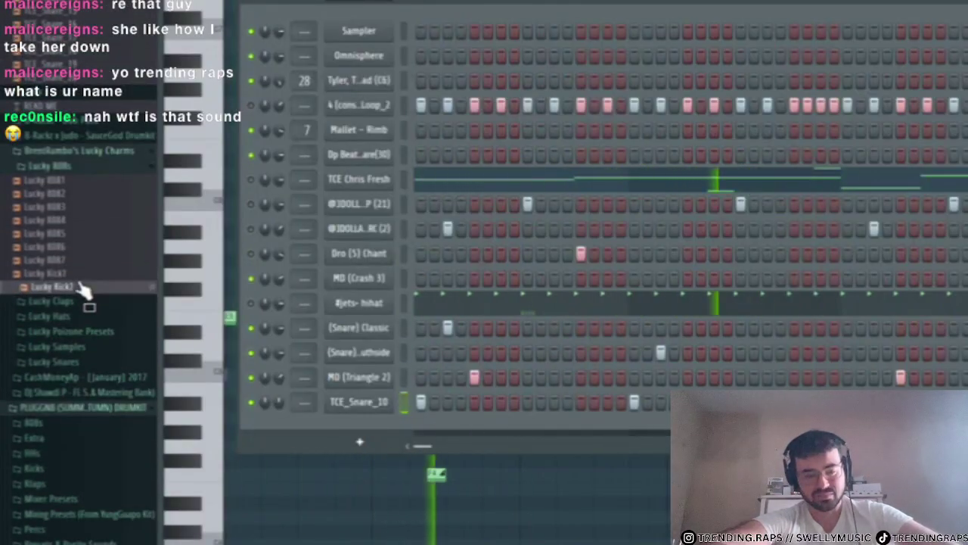
left_click(78, 330)
left_click(64, 281)
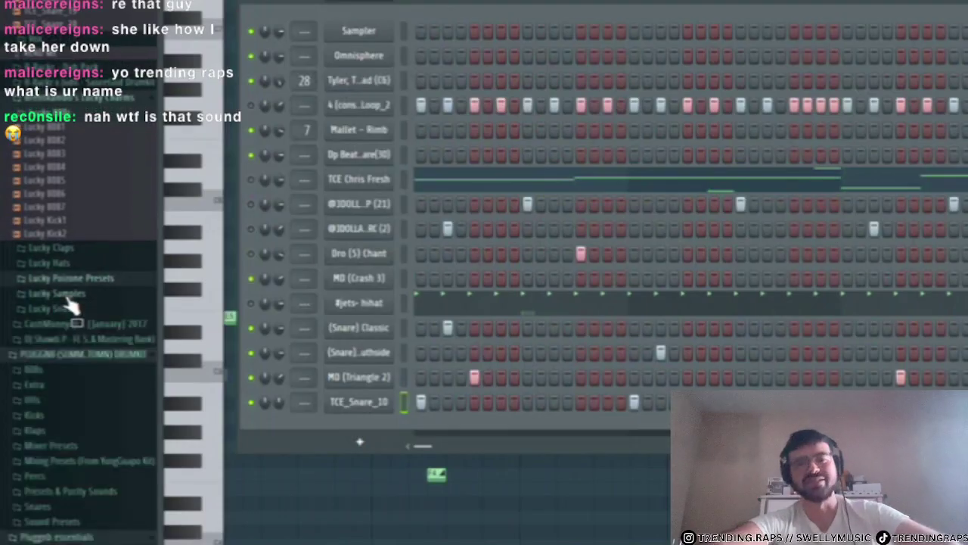
- Browse the 808s and Extra folders of the PLUGGNB drum kit, auditioning the Extra samples
scroll(61, 291, "down", 4)
left_click(49, 91)
scroll(47, 253, "up", 5)
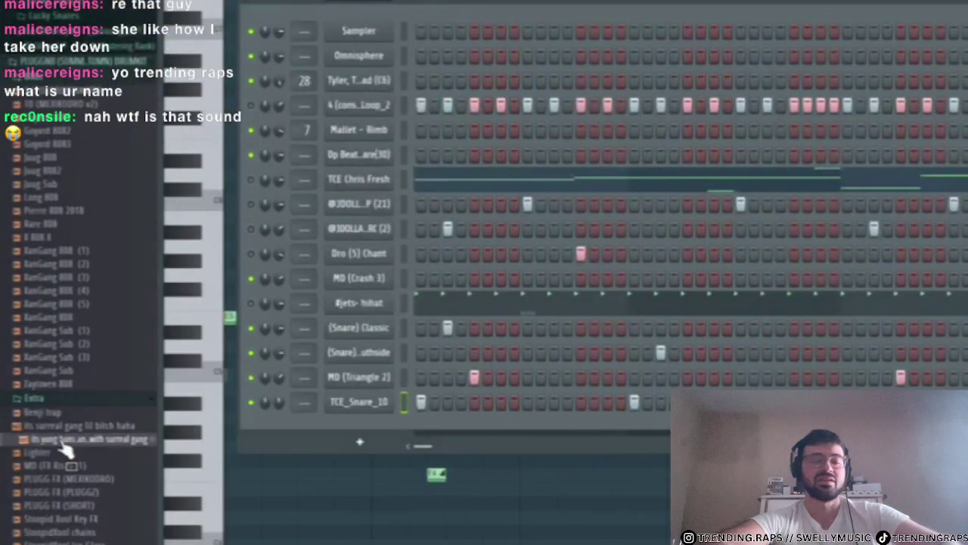
scroll(76, 393, "down", 3)
scroll(79, 394, "down", 6)
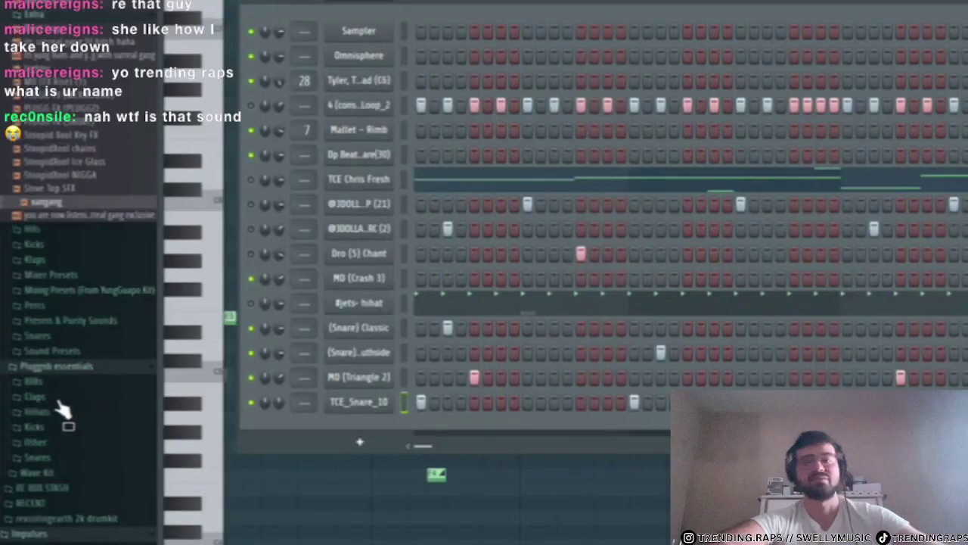
- Add the dbadan - zay sauce sample from the Pluggnb essentials 808s folder as a new channel
left_click(33, 312)
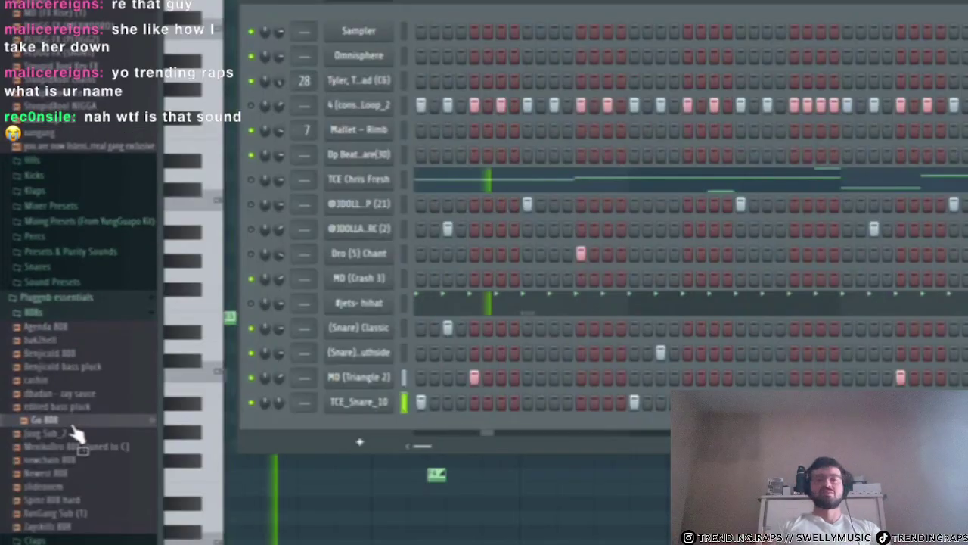
left_click_drag(64, 393, 465, 429)
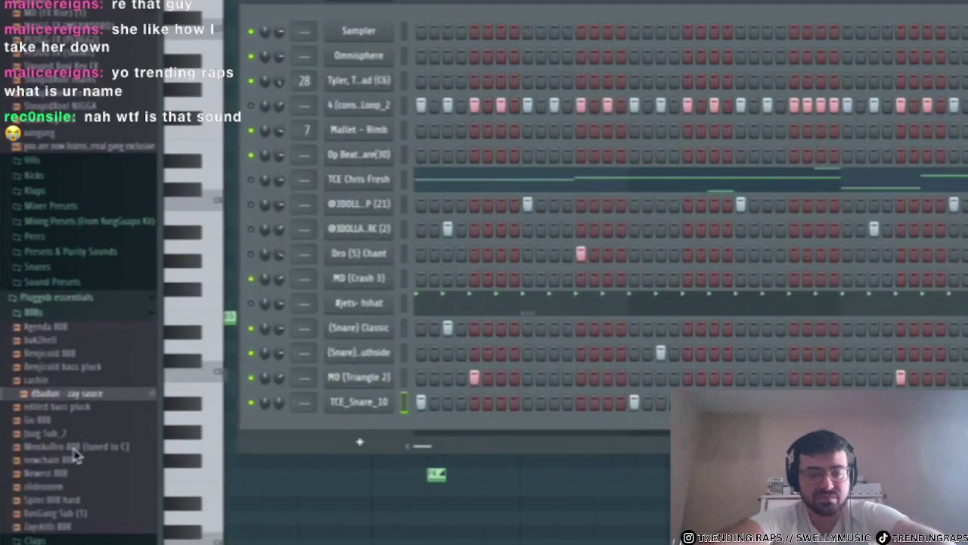
left_click_drag(68, 394, 367, 430)
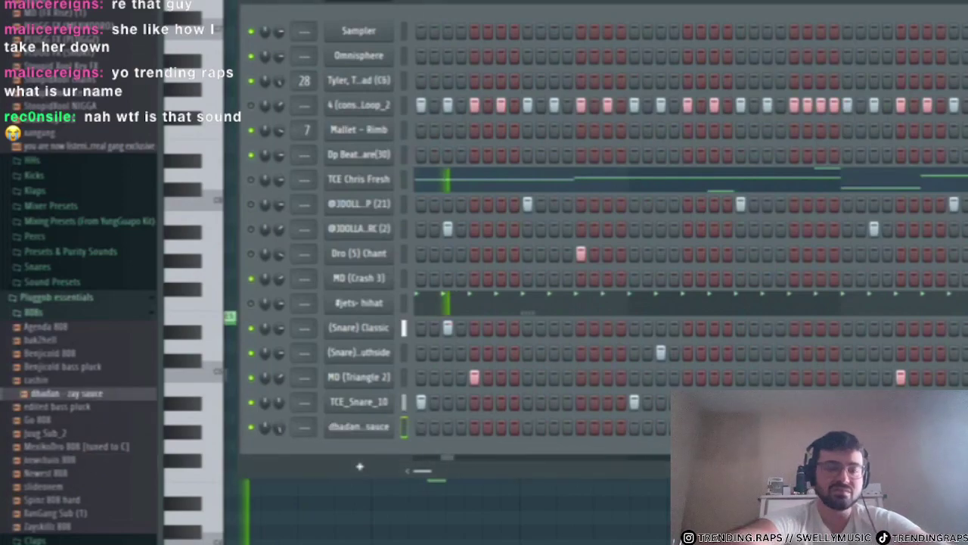
- Place an E5 note at the start of the pattern in the dbadan - zay sauce piano roll and play it back
right_click(340, 427)
left_click(414, 538)
key("space")
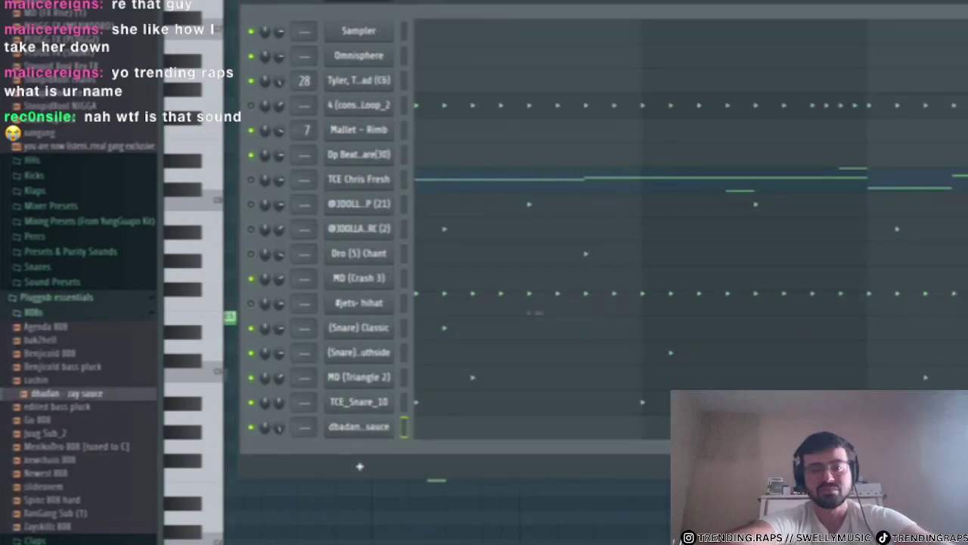
left_click(431, 430)
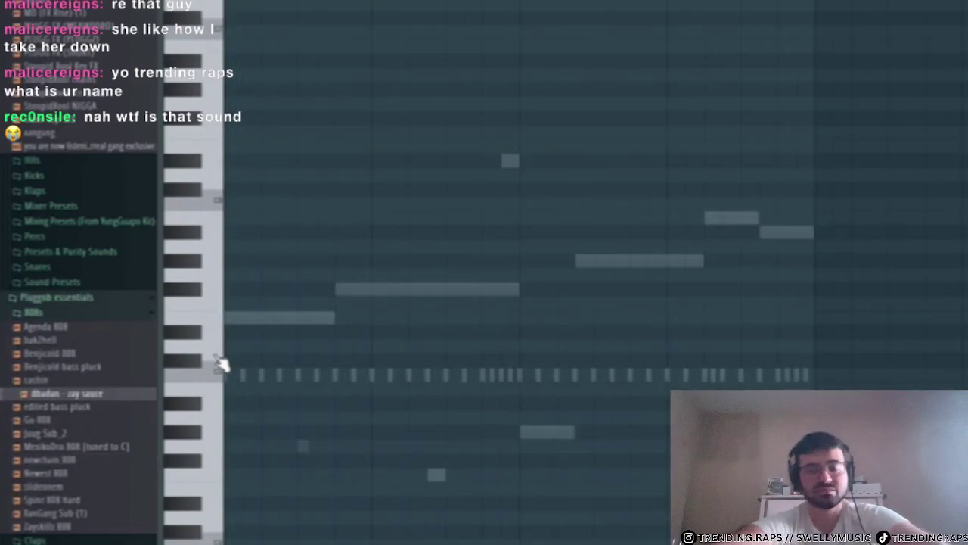
scroll(174, 370, "up", 4)
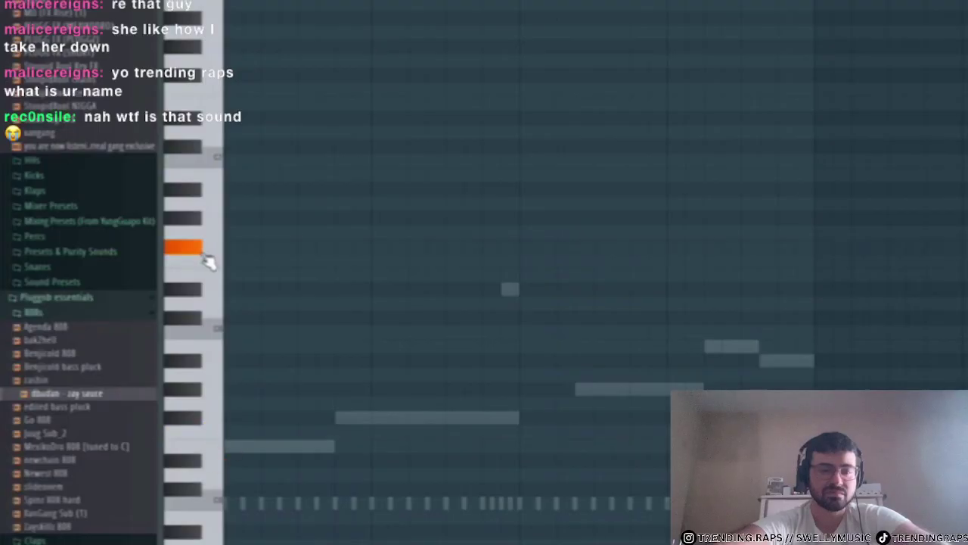
scroll(204, 234, "up", 8)
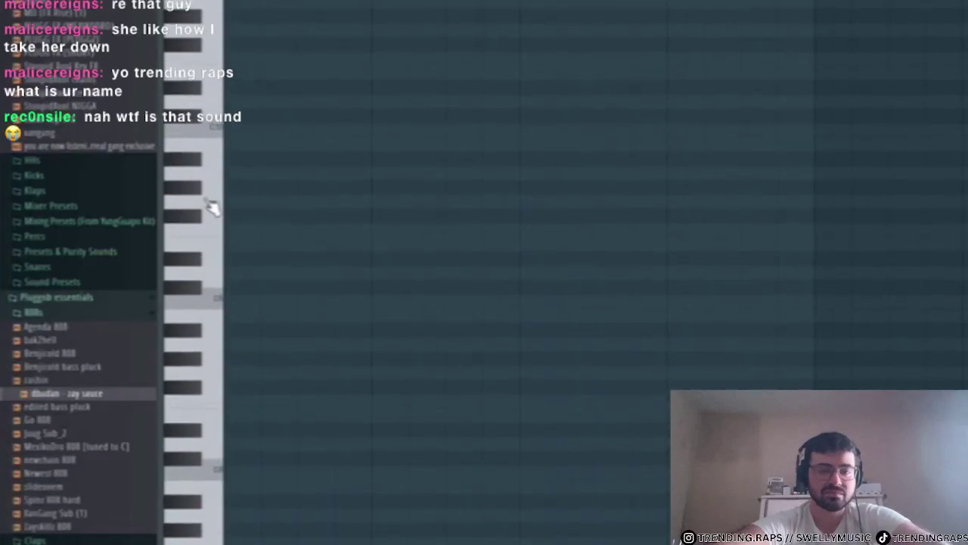
left_click(195, 260)
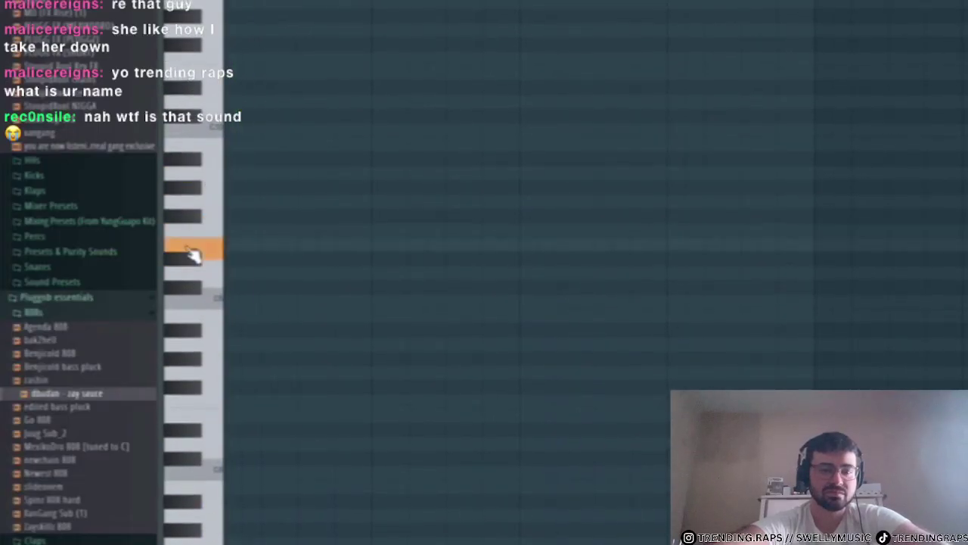
scroll(250, 327, "down", 5)
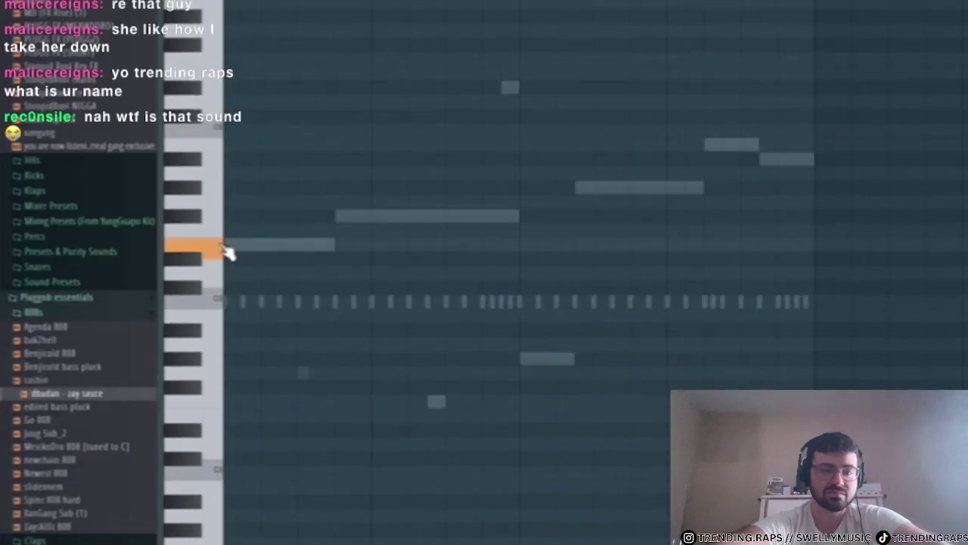
key("space")
left_click_drag(241, 245, 260, 245)
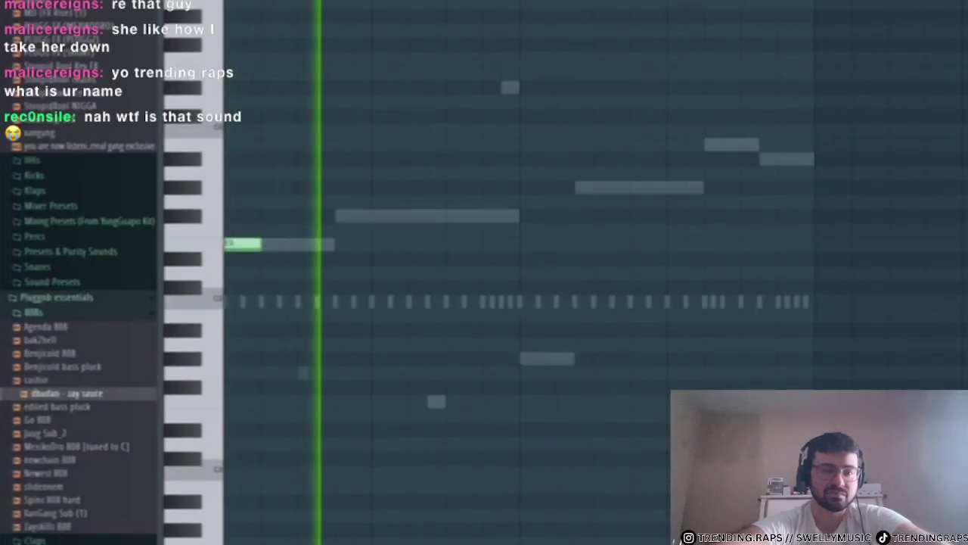
key("space")
key("space")
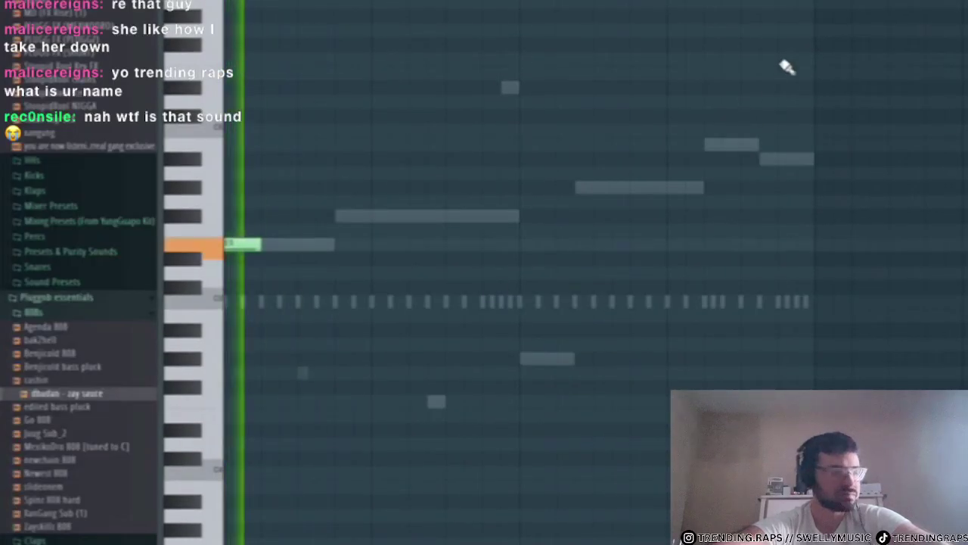
- Add the Spinz 808 hard sample as a new channel below dbadan - zay sauce
key("F6")
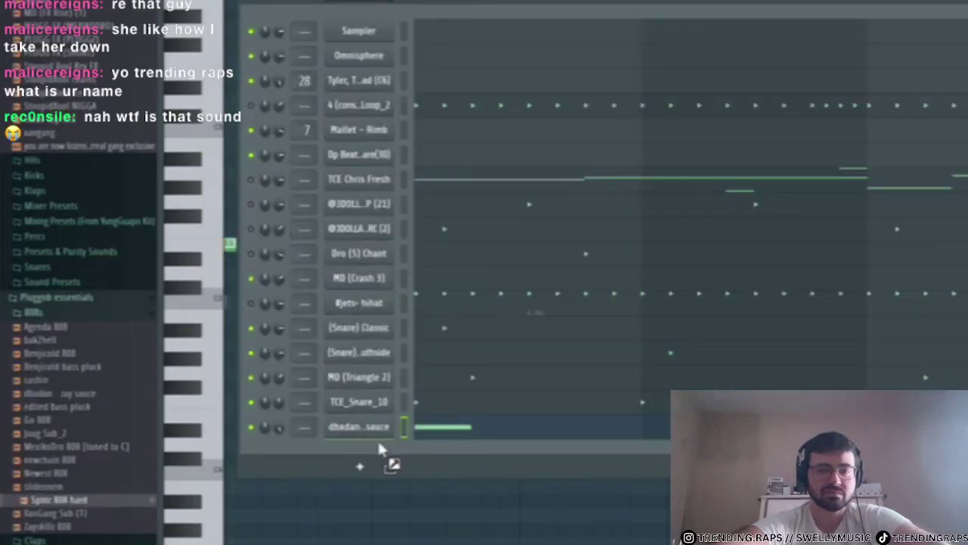
left_click_drag(378, 442, 369, 445)
right_click(384, 448)
left_click(427, 541)
- Inspect the envelope settings of the Spinz 808 hard and dbadan - zay sauce channels
left_click(392, 451)
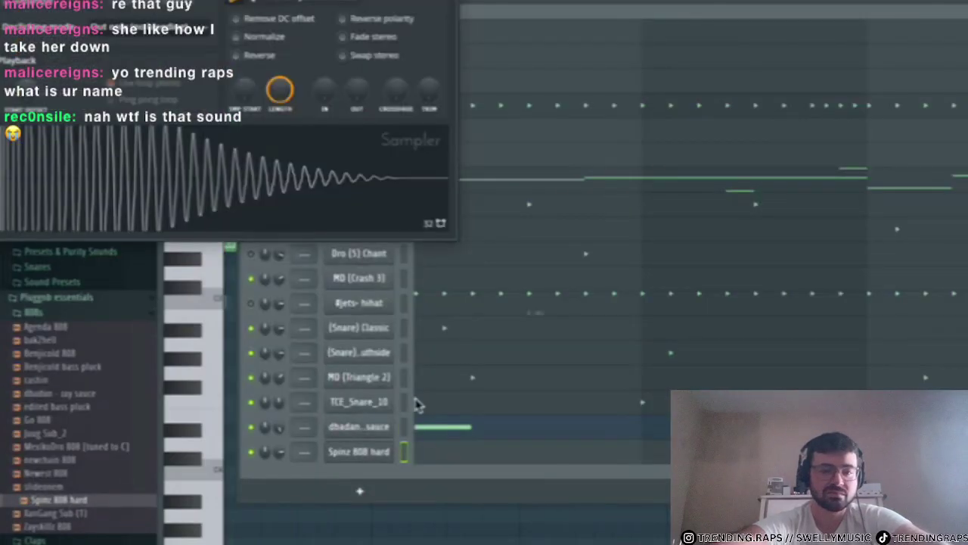
left_click(50, 2)
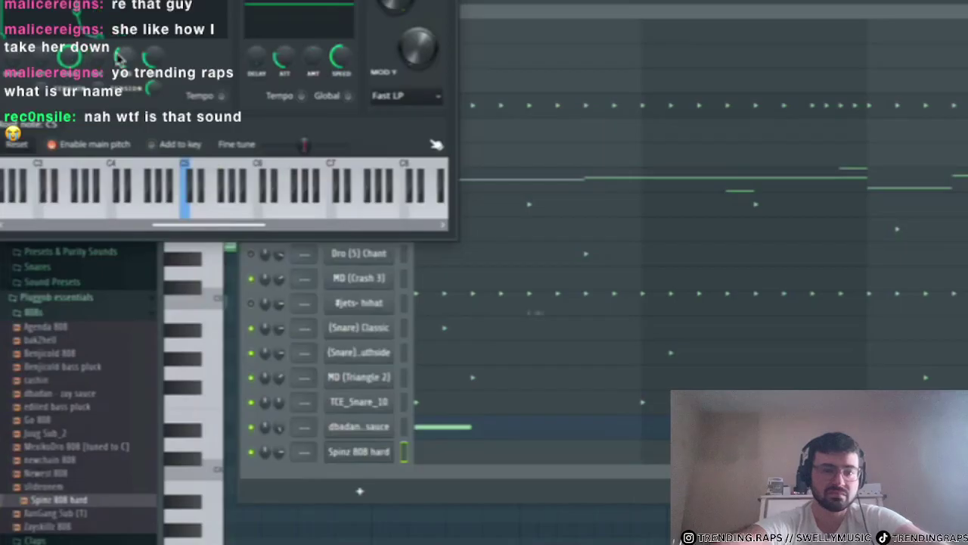
key("Escape")
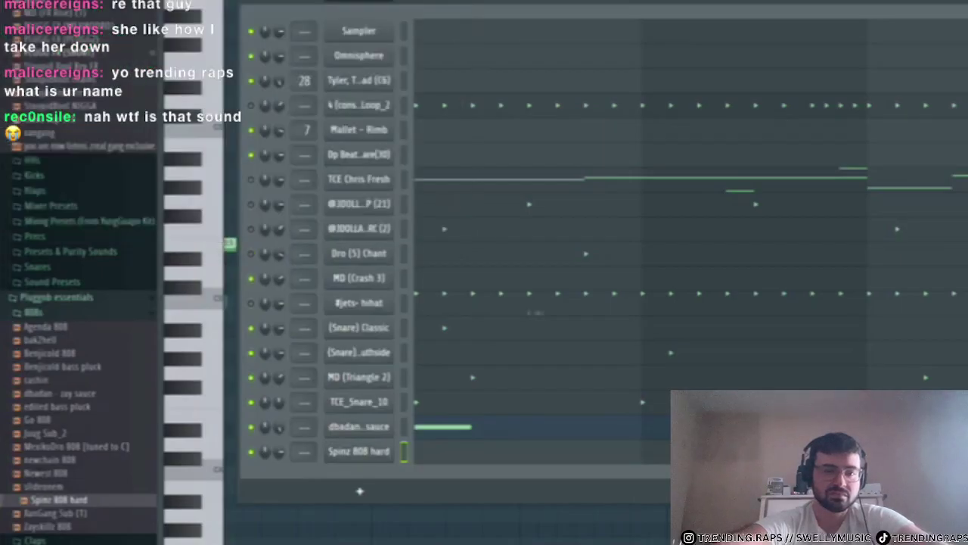
left_click(356, 431)
left_click(198, 48)
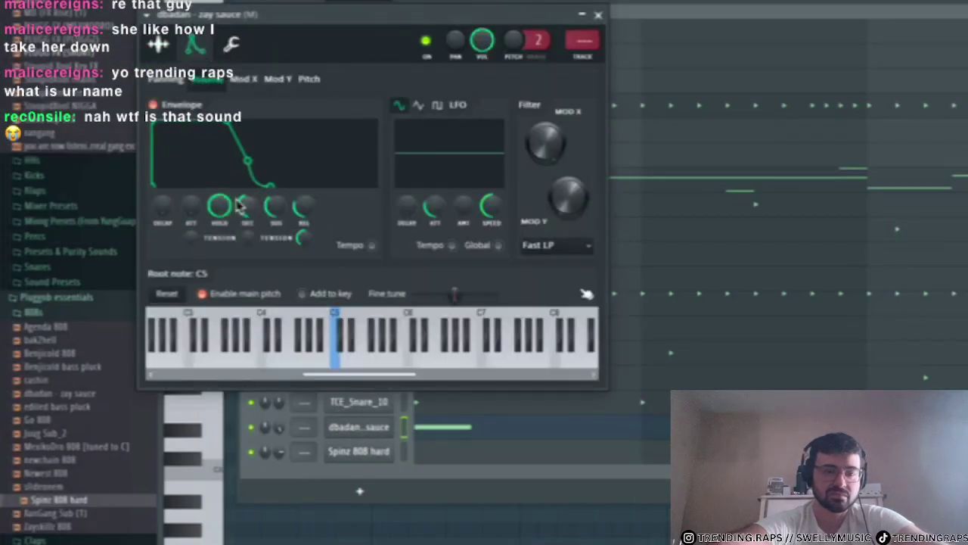
left_click(598, 15)
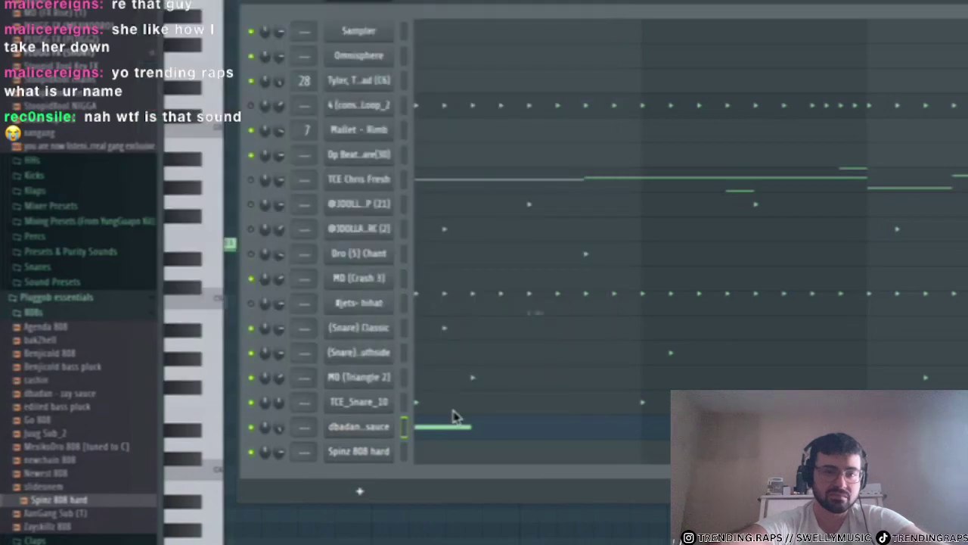
- Place one E5 and one F#5 note in the Spinz 808 hard piano roll, removing the surplus second F#5
left_click(430, 452)
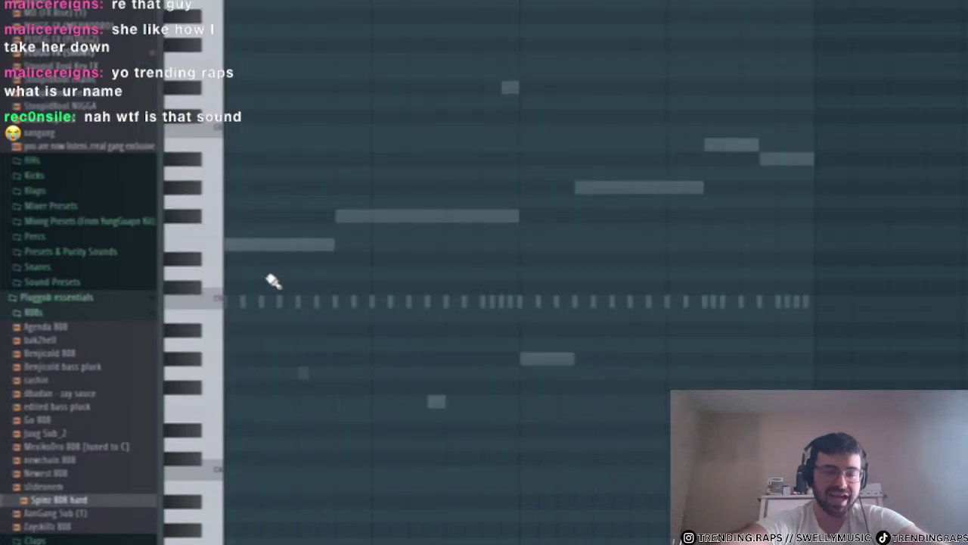
key("space")
left_click(298, 244)
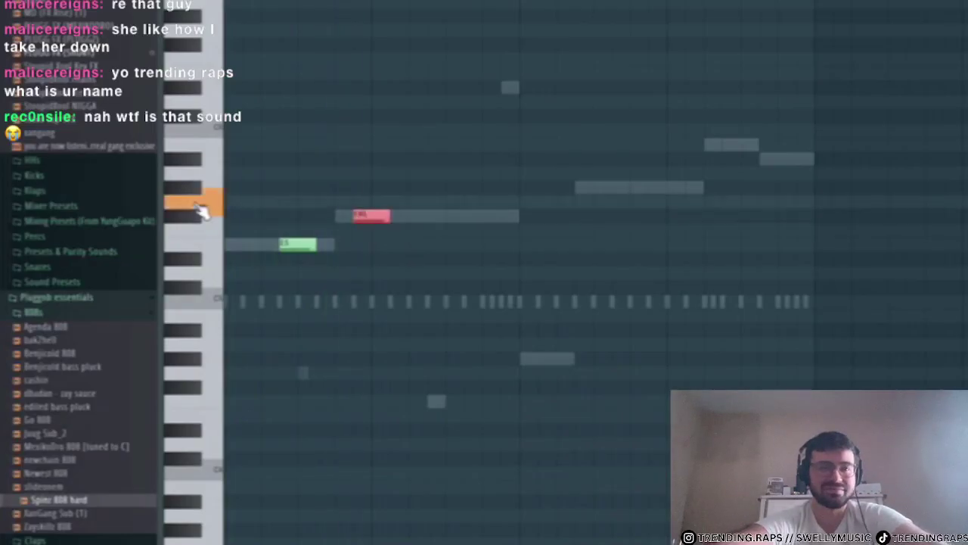
left_click(421, 217)
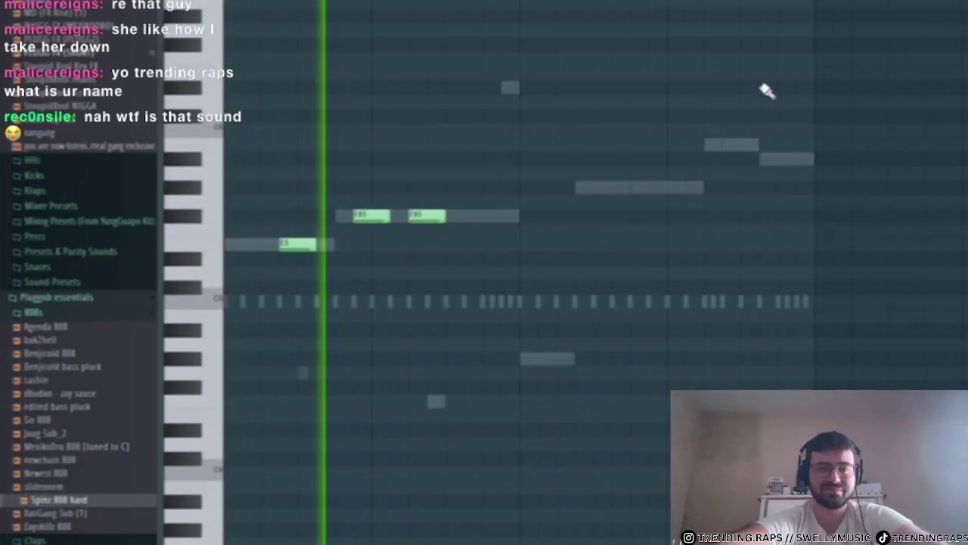
right_click(425, 216)
- Add a G#5 note to the dbadan - zay sauce piano roll and extend it to the end of the second bar
key("F6")
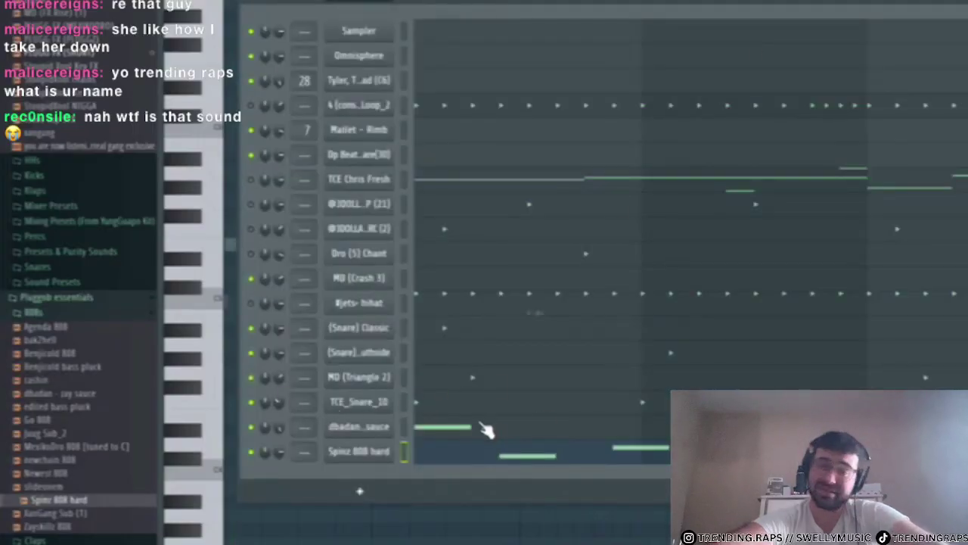
key("F6")
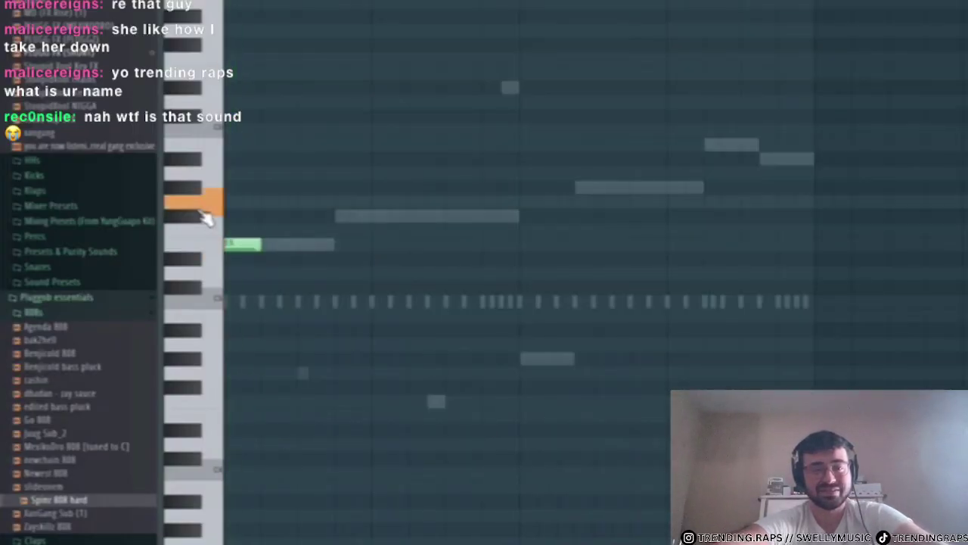
key("space")
left_click(443, 188)
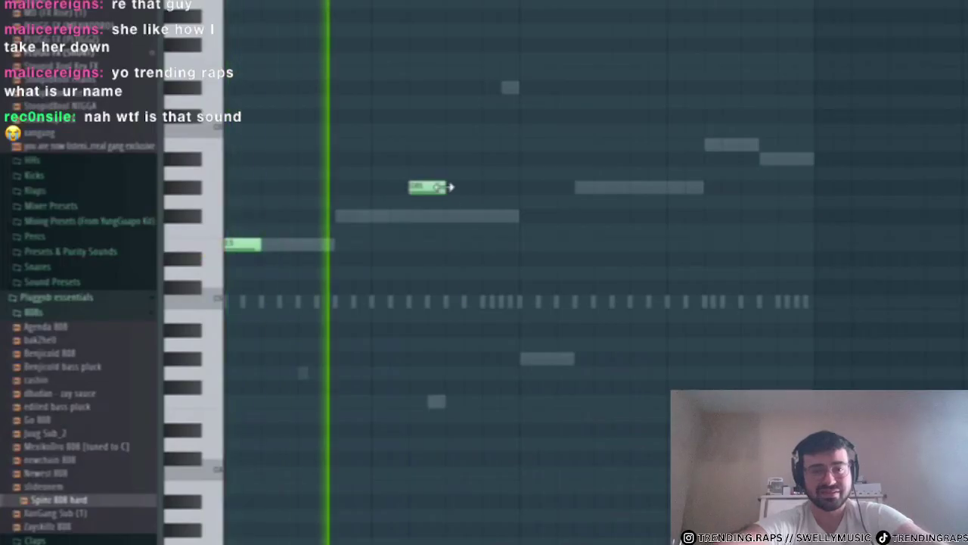
left_click(475, 188)
right_click(495, 192)
key("space")
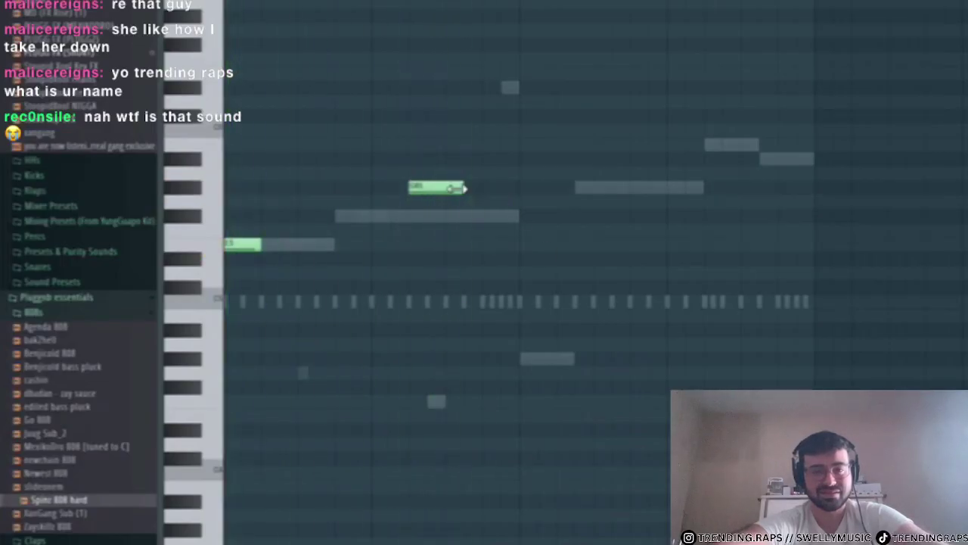
key("space")
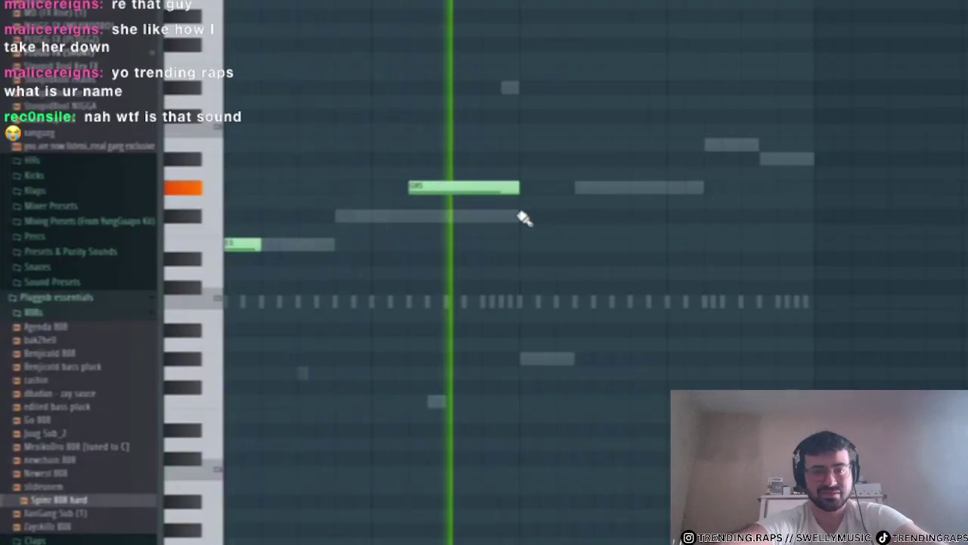
left_click(529, 358)
key("space")
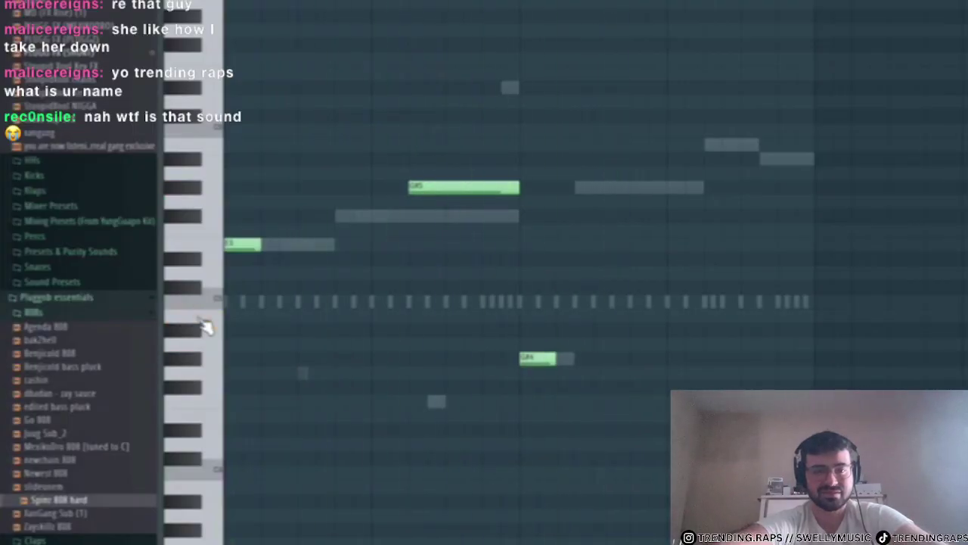
key("space")
right_click(553, 360)
key("space")
- Place two consecutive C#5 notes directly after the G#5 note in the dbadan - zay sauce piano roll
left_click(191, 279)
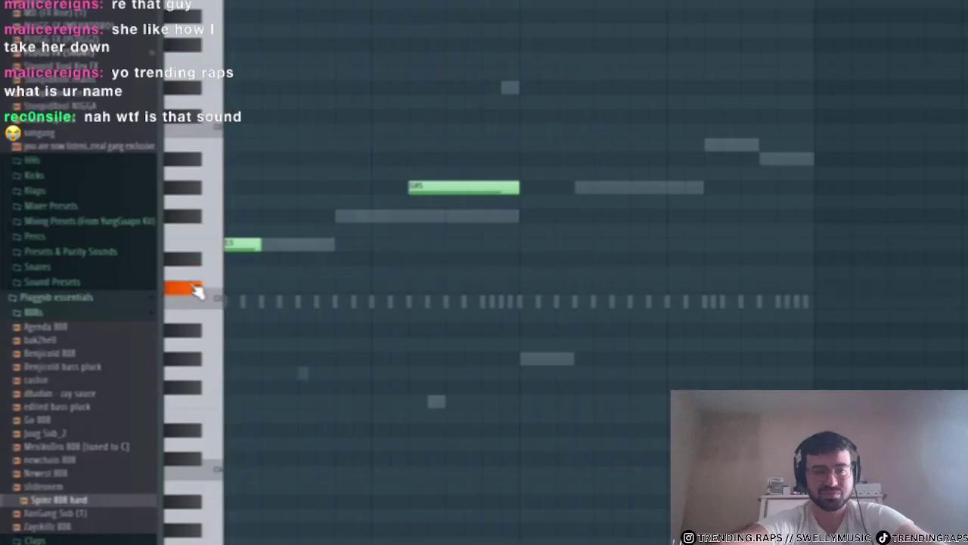
key("space")
left_click(525, 286)
left_click_drag(560, 288, 583, 306)
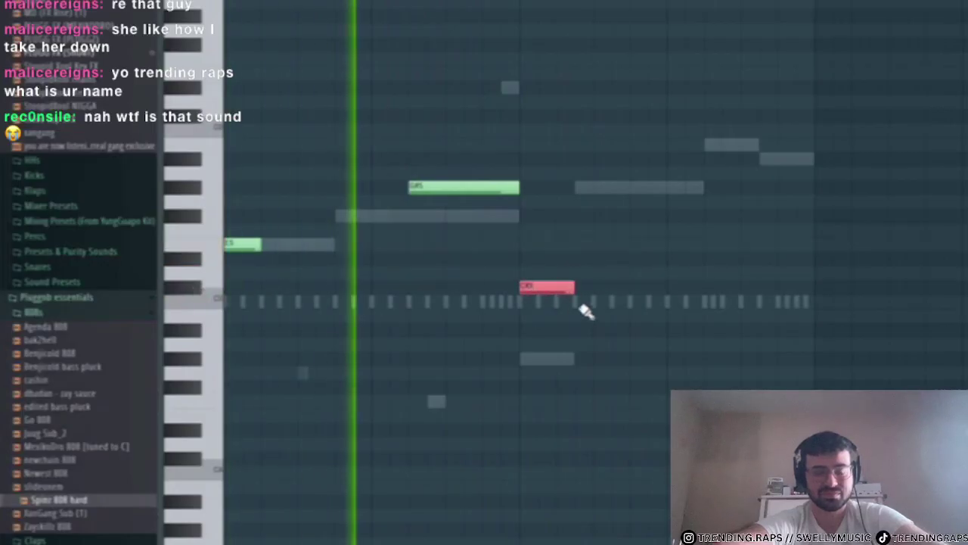
left_click(586, 287)
- Switch to the Spinz 808 hard piano roll and add C#5 notes following the ghosted C#5 bass notes
right_click(735, 205)
left_click(533, 2)
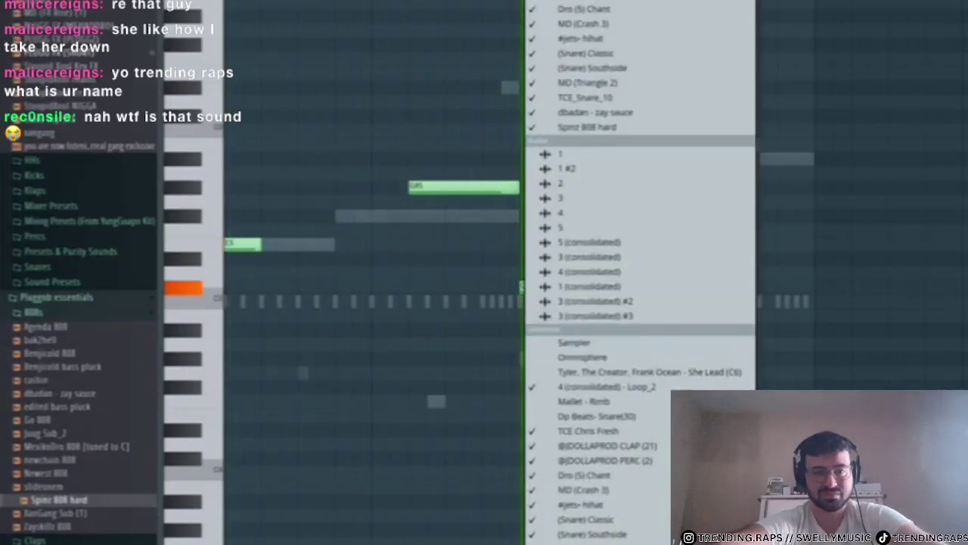
left_click(676, 301)
left_click(638, 286)
key("space")
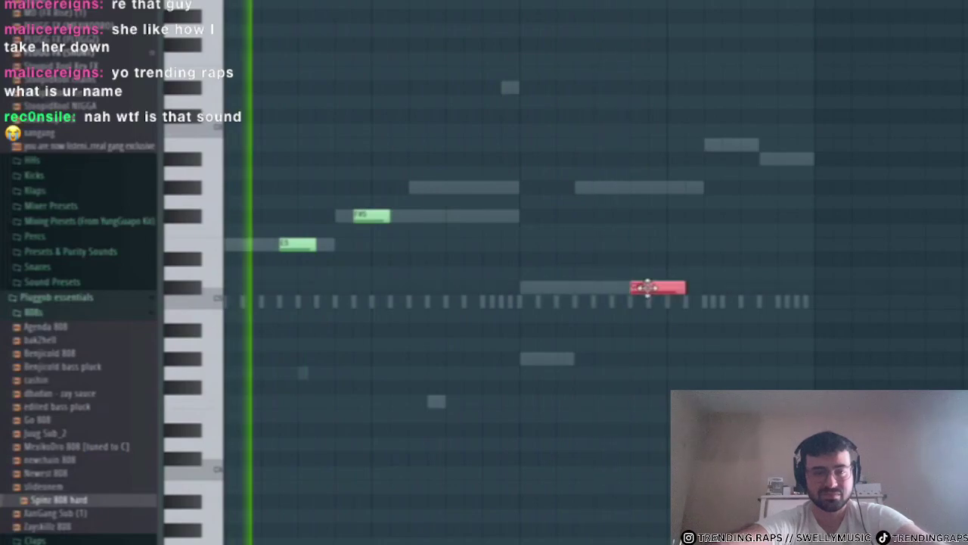
left_click(682, 290)
left_click(694, 289)
mouse_move(737, 291)
left_mouse_down()
mouse_move(702, 294)
mouse_move(752, 301)
left_mouse_up()
left_click(711, 287)
left_click(735, 287)
key("F6")
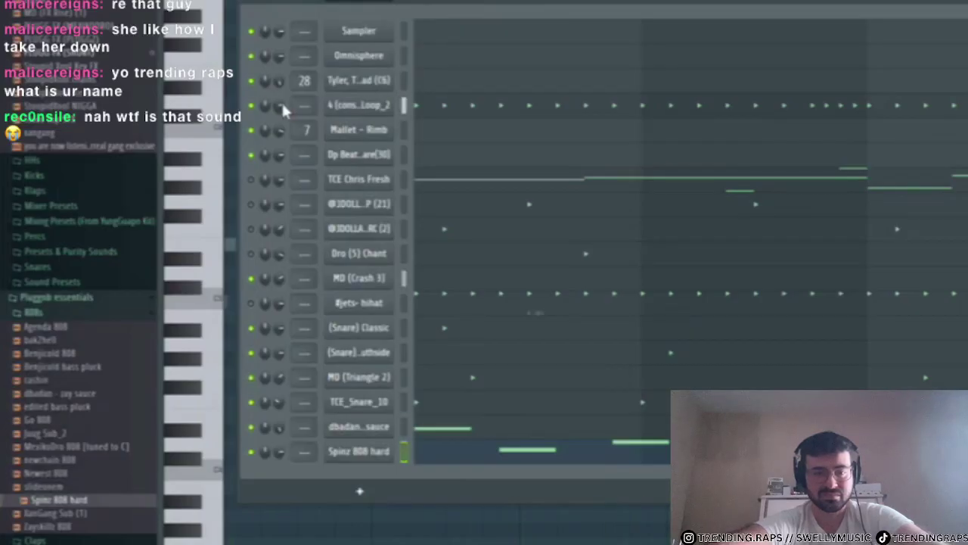
left_click(251, 204)
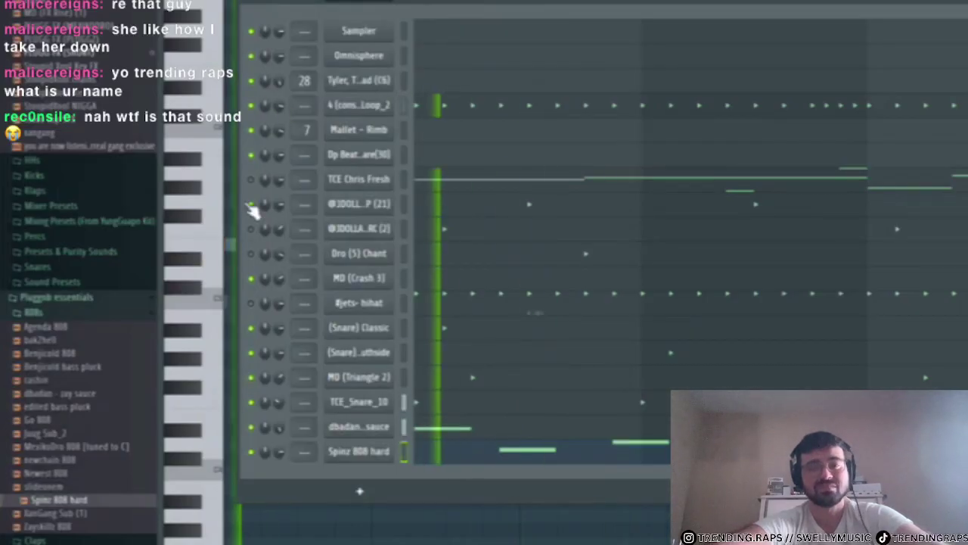
left_click(26, 267)
left_click(68, 320)
left_click_drag(343, 474, 344, 475)
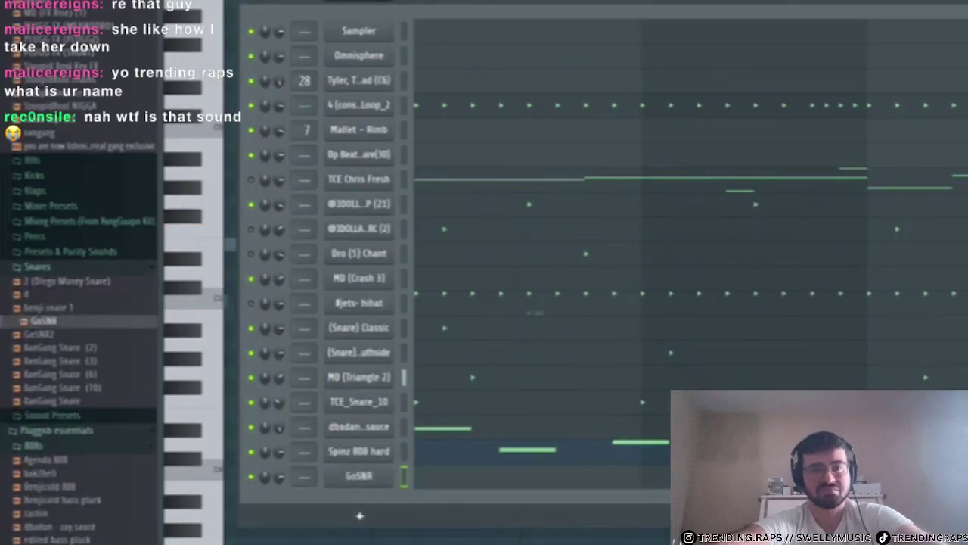
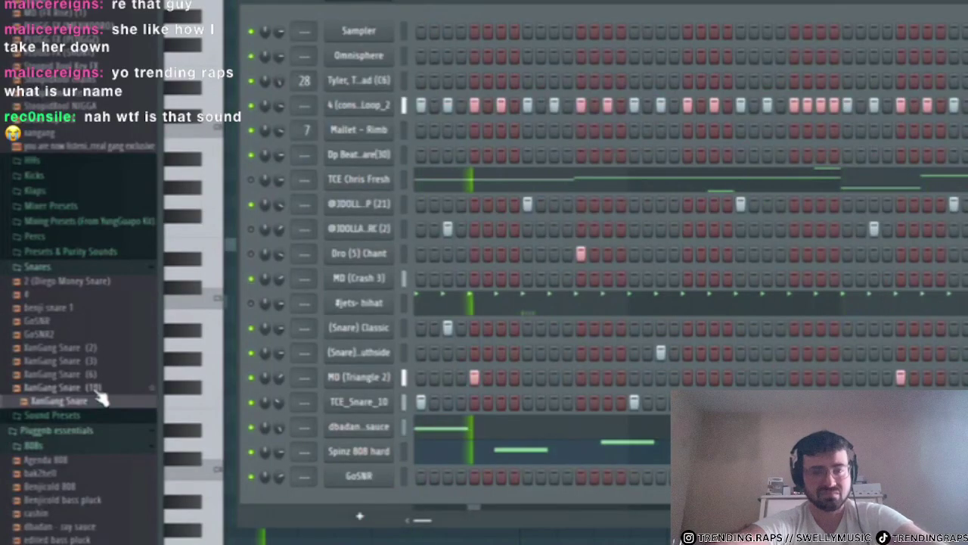
- Try the 1 (MEXIKODRO) sample from the HHs folder as a new channel with its panning reset
left_click(75, 236)
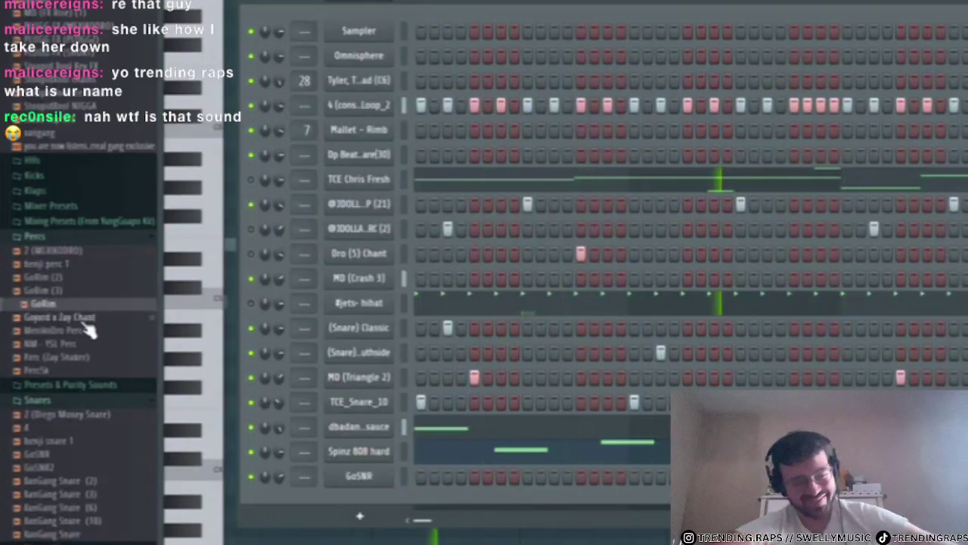
left_click(47, 177)
left_click(51, 187)
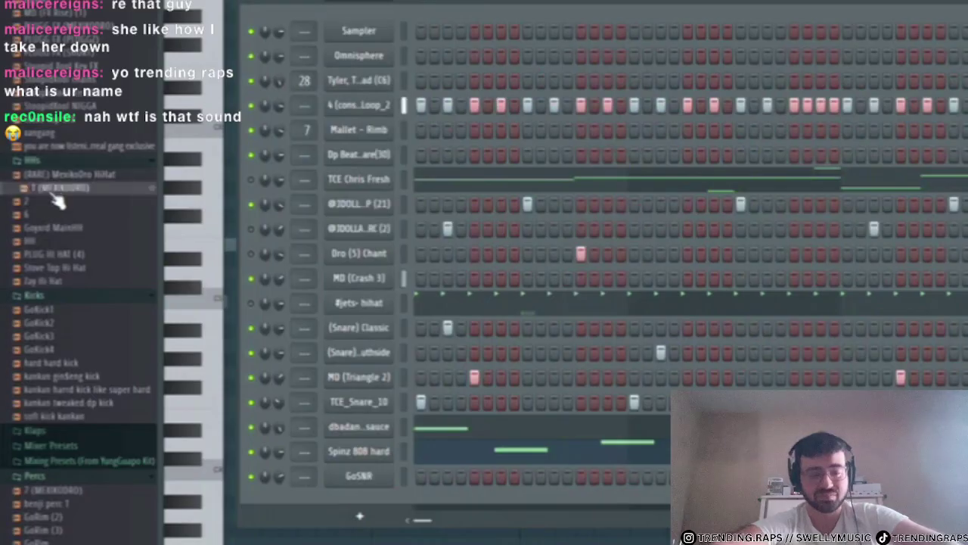
left_click_drag(52, 187, 363, 502)
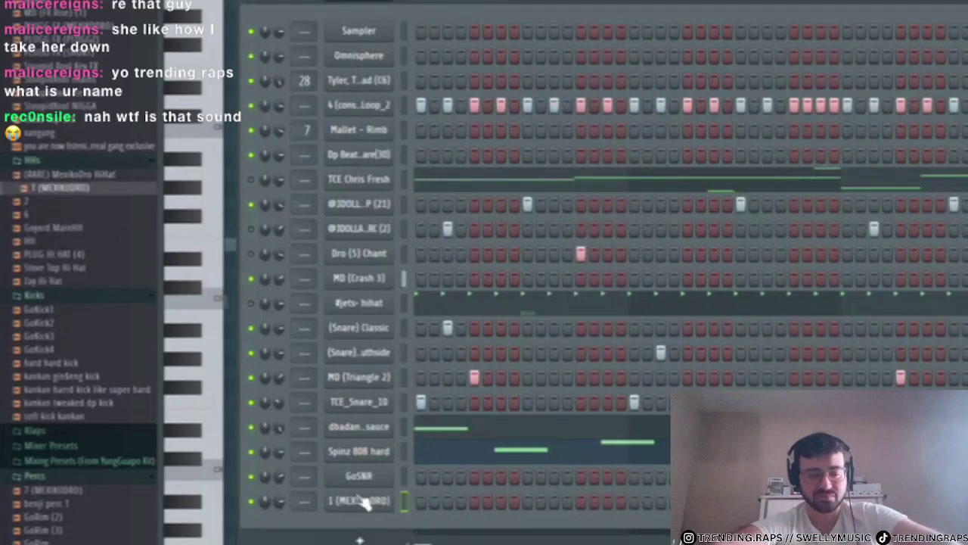
right_click(269, 502)
left_click(298, 436)
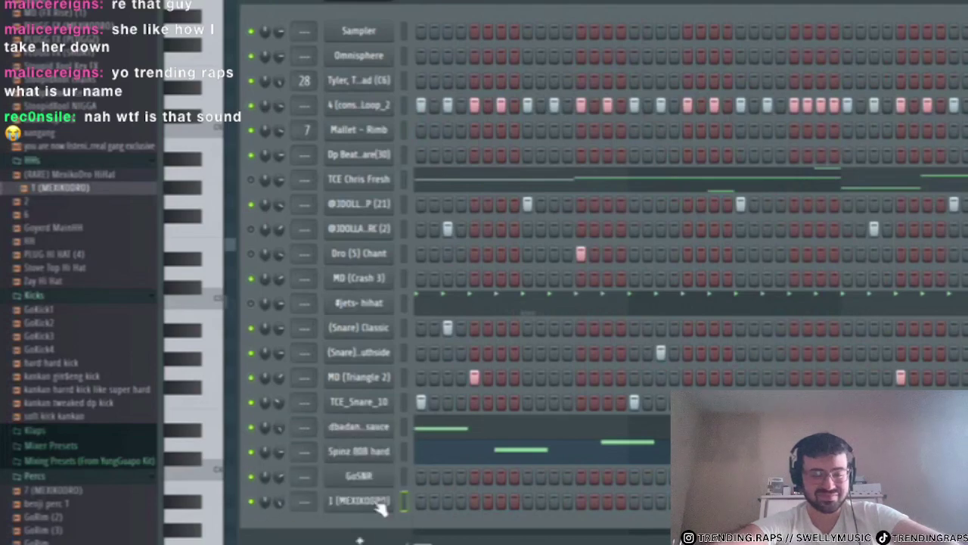
- Program hits on steps 1, 3 and 7 of the 1 (MEXIKODRO) channel
left_click(421, 501)
left_click(447, 500)
left_click(500, 501)
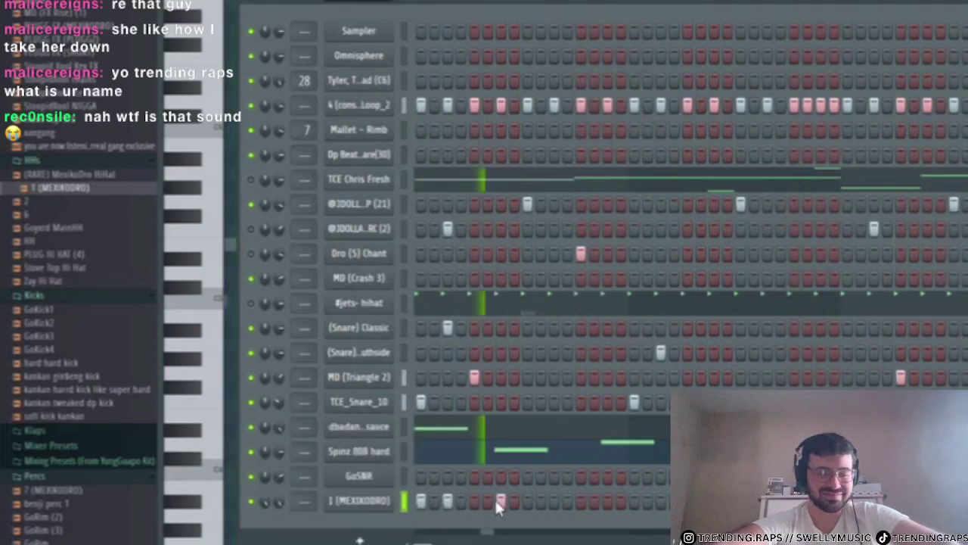
left_click(348, 501)
left_click(518, 259)
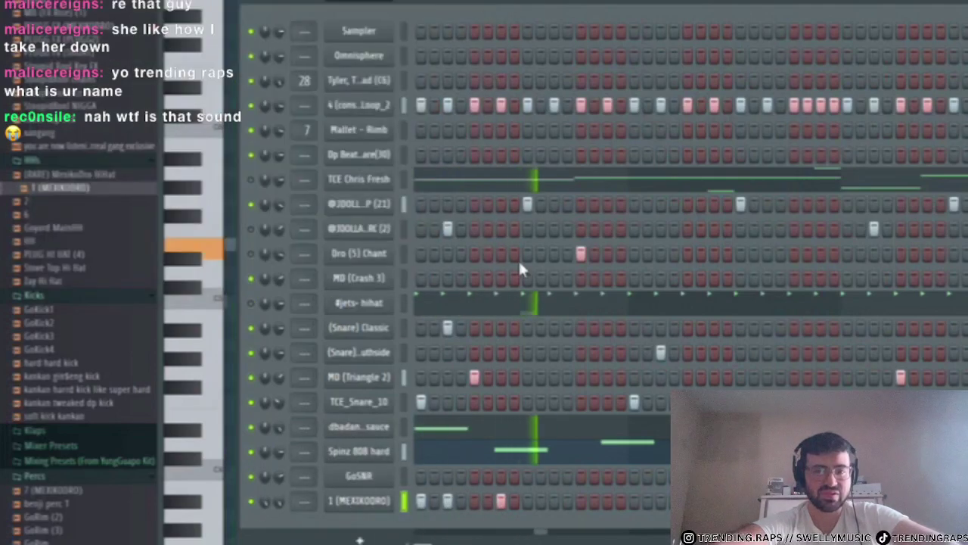
- Try initialising the song with the 1 (MEXIKODRO) channel's panning position and adjust its panning
right_click(264, 507)
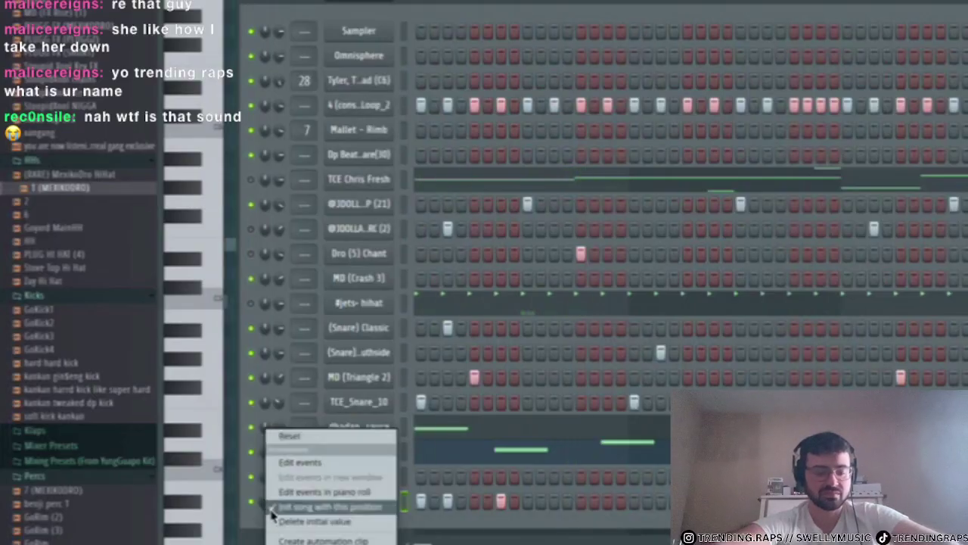
left_click(270, 512)
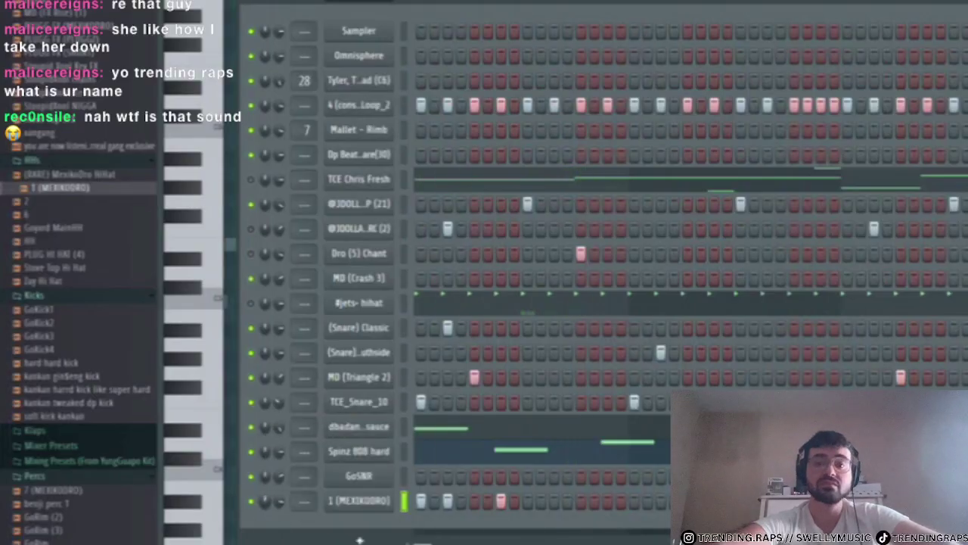
right_click(264, 502)
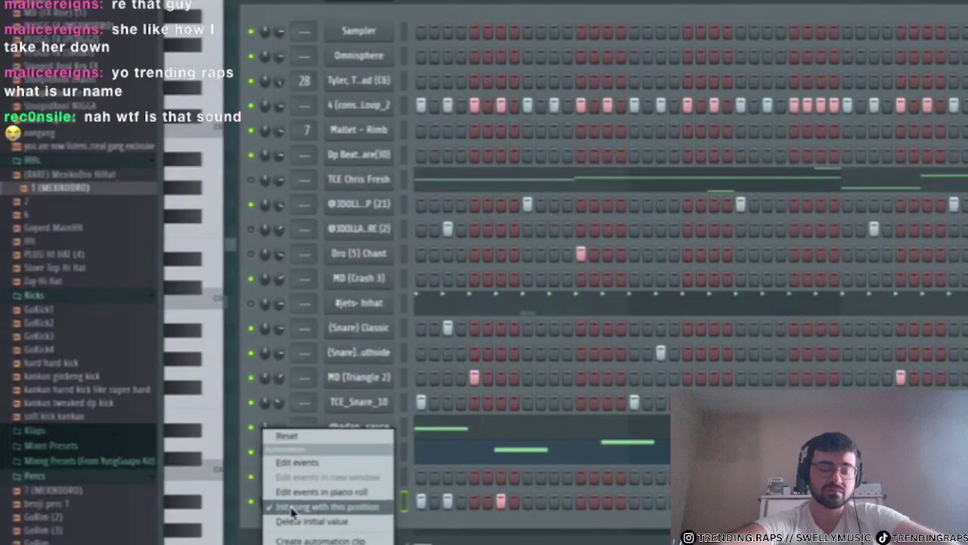
left_click(268, 507)
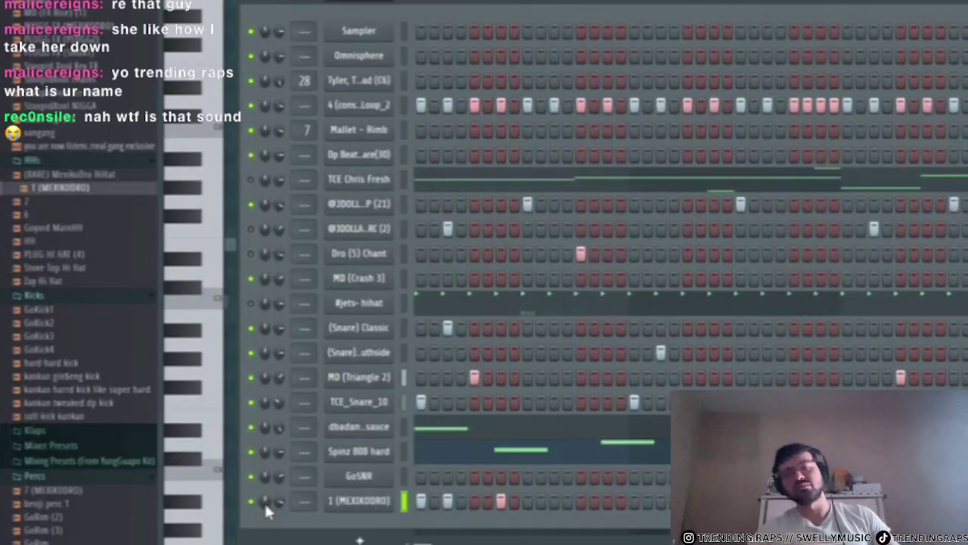
right_click(265, 504)
left_click(323, 458)
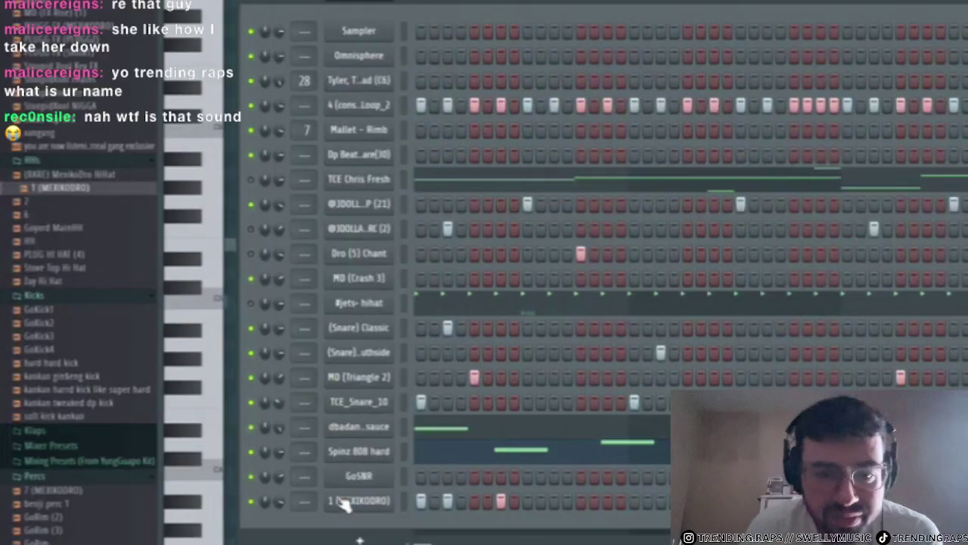
left_click_drag(267, 501, 266, 478)
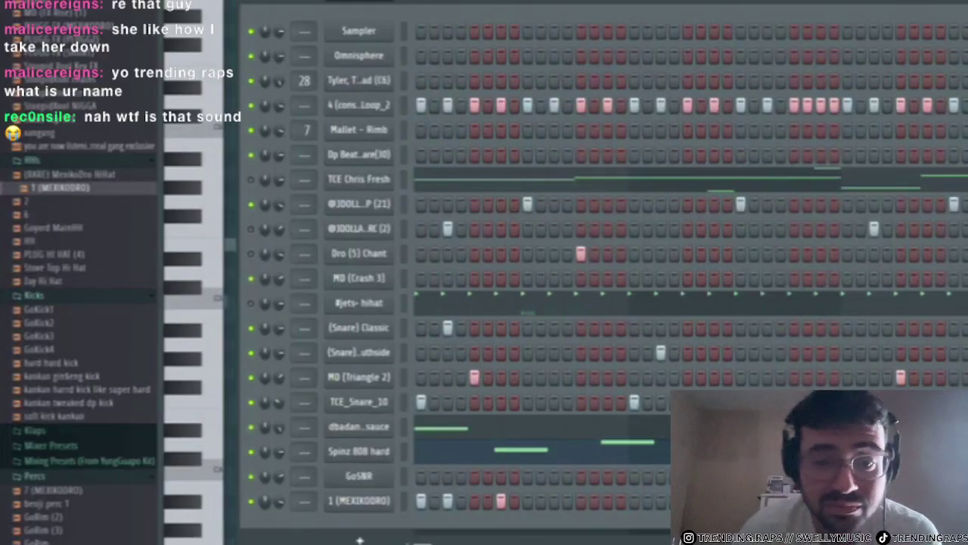
right_click(267, 504)
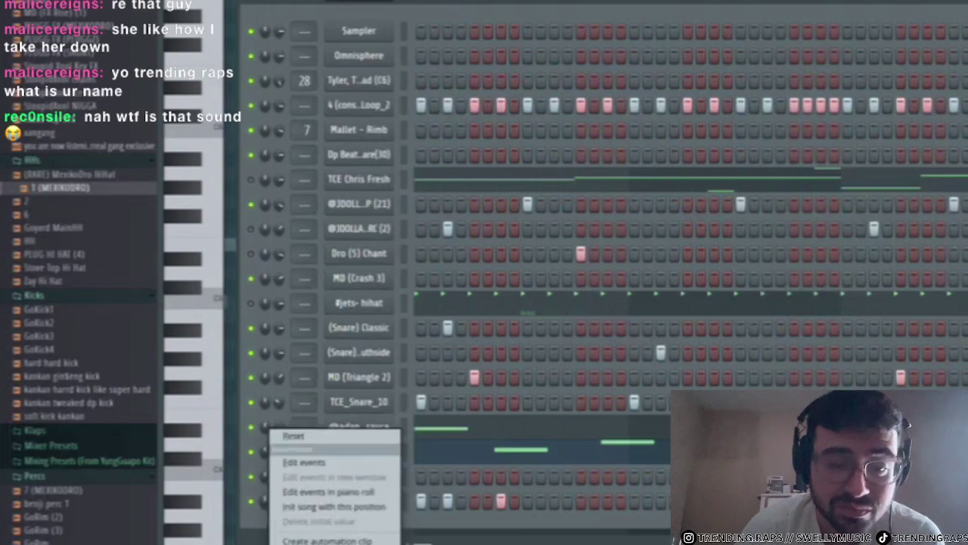
left_click(470, 518)
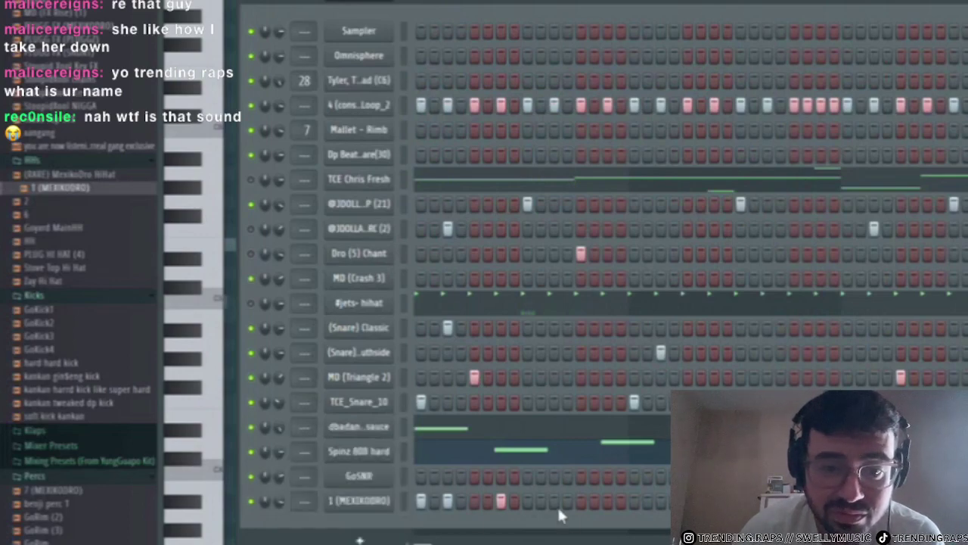
- Start playback and add hits on steps 13 and 15 of the 1 (MEXIKODRO) channel
right_click(593, 503)
key("space")
left_click(607, 502)
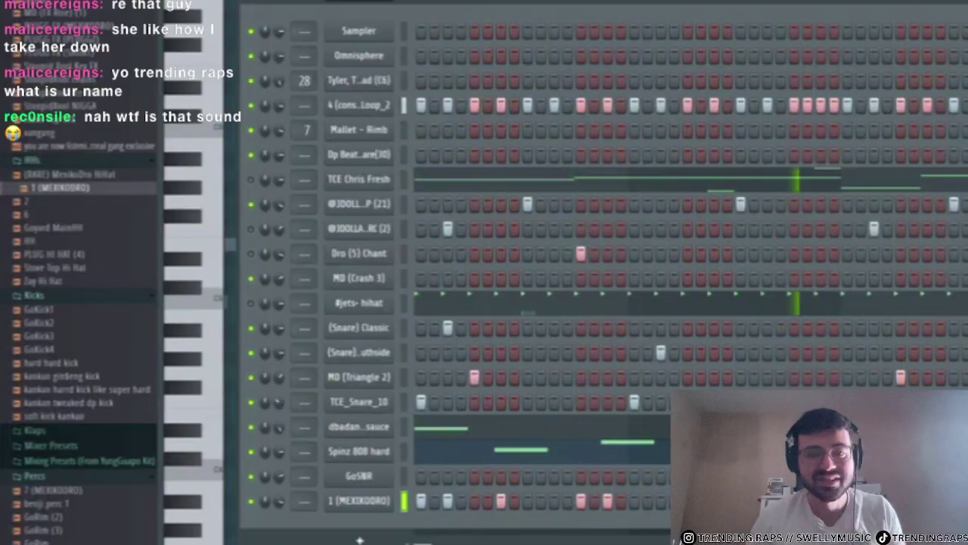
- Delete the 1 (MEXIKODRO) channel from the channel rack
right_click(365, 505)
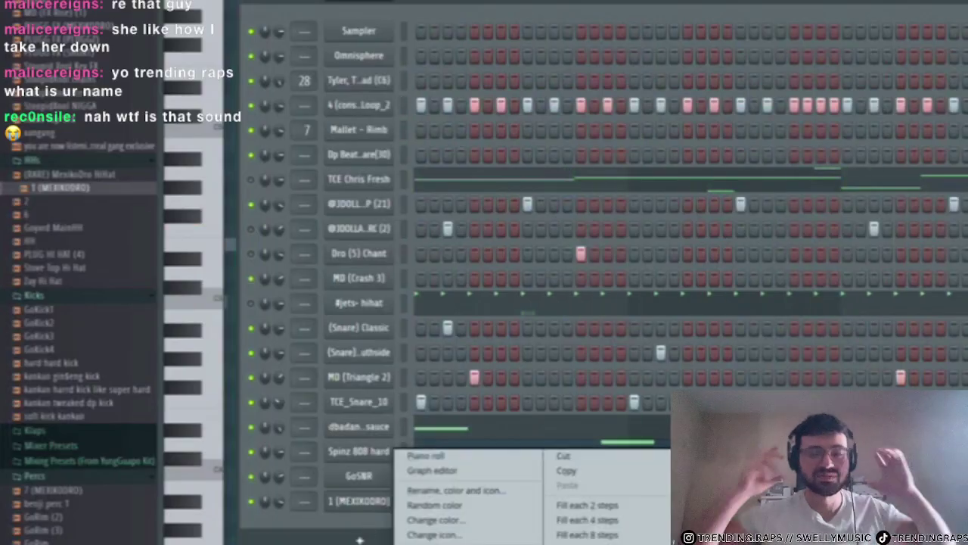
key("d")
key("Return")
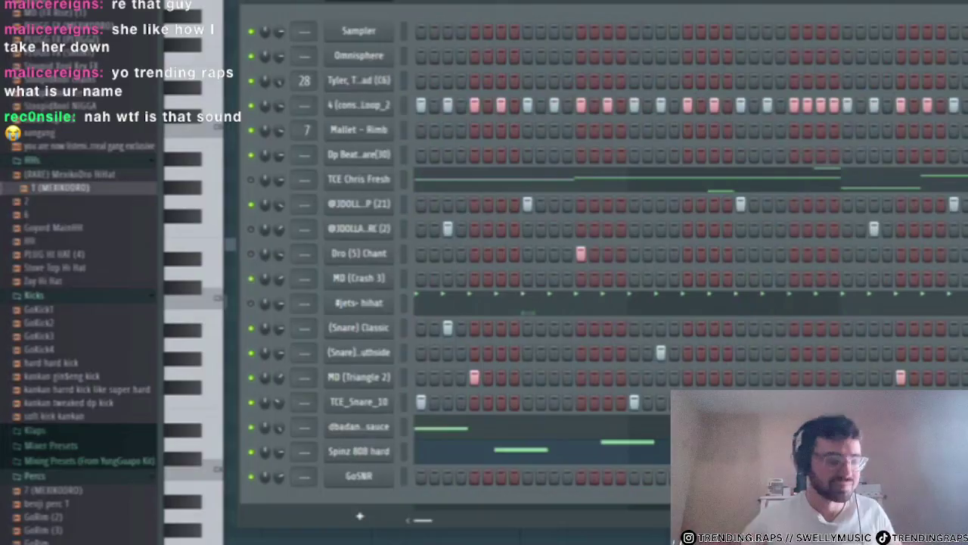
- Bring up the playlist and play the arrangement from its start
key("F5")
scroll(582, 378, "down", 4)
scroll(278, 233, "up", 2)
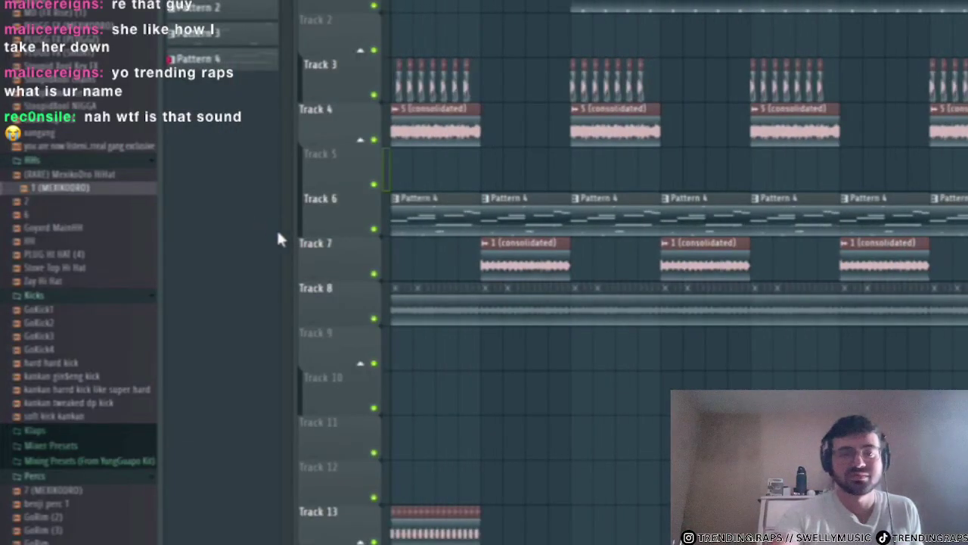
scroll(521, 222, "up", 2)
key("space")
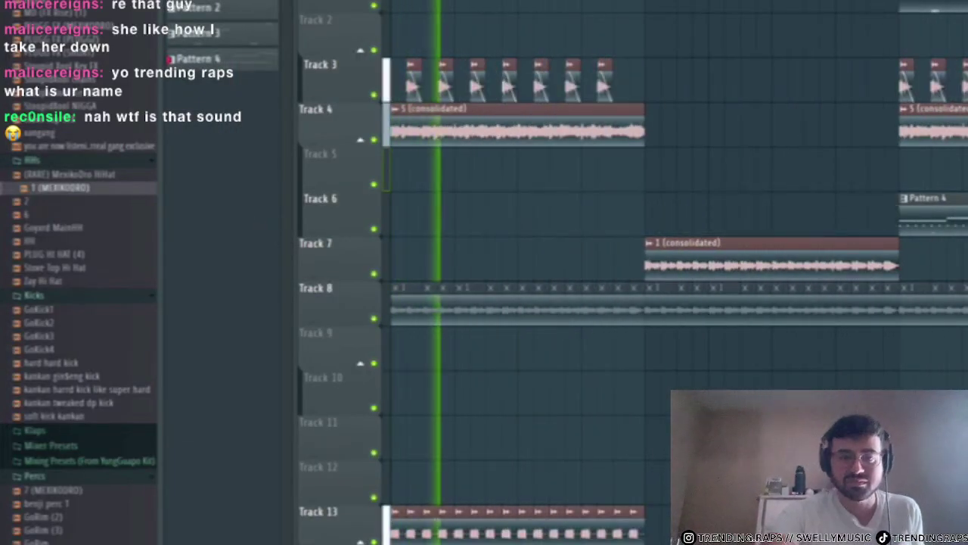
- Try repeating the Track 13 clips along the playlist
key("ctrl+z")
key("ctrl+v")
key("ctrl+b")
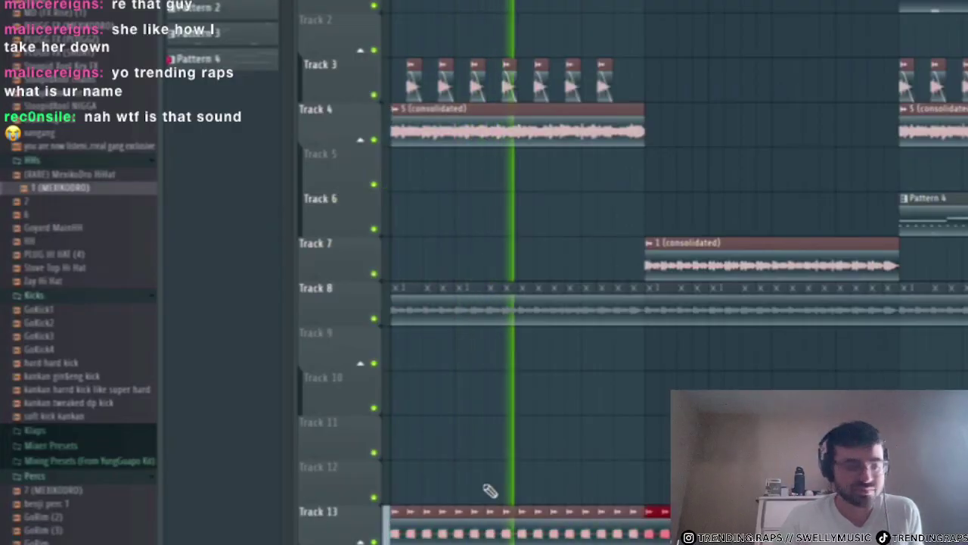
key("ctrl+b")
key("ctrl+b")
- Delete all the clips on Track 13 of the playlist
scroll(605, 493, "down", 4)
left_click_drag(557, 493, 303, 525)
key("Delete")
scroll(280, 460, "up", 3)
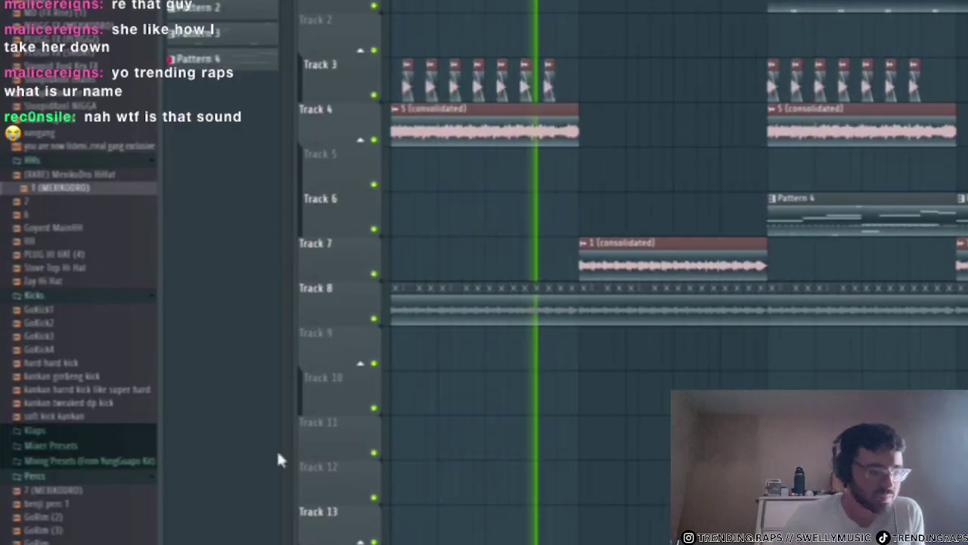
- Search the browser for bass and add the aug - mayhem bass sample from a BASS folder as a new channel
scroll(74, 346, "up", 10)
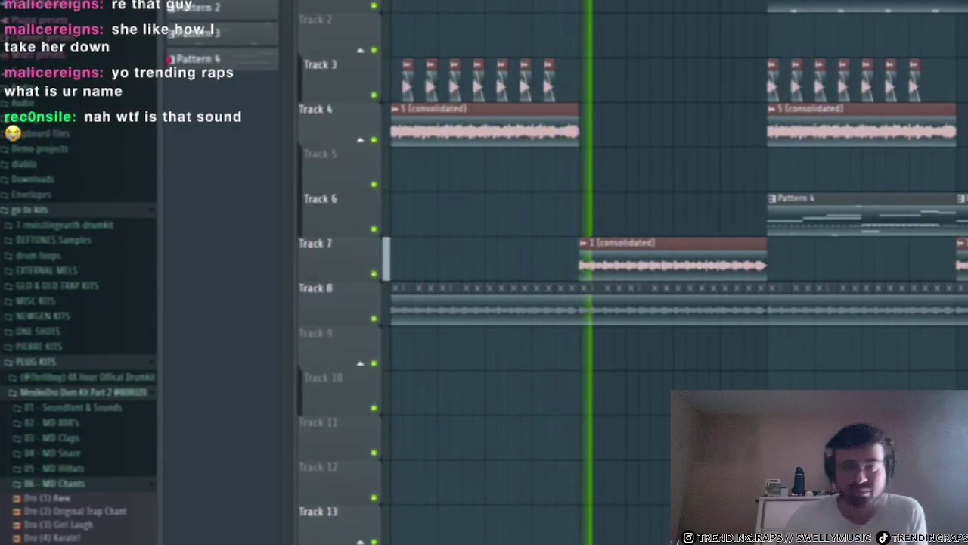
type("bass")
key("Return")
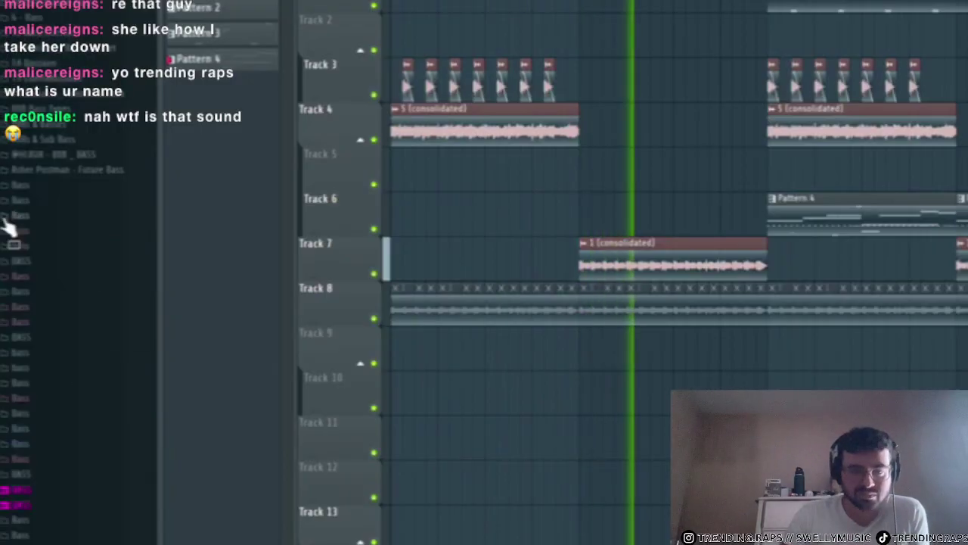
left_click(66, 260)
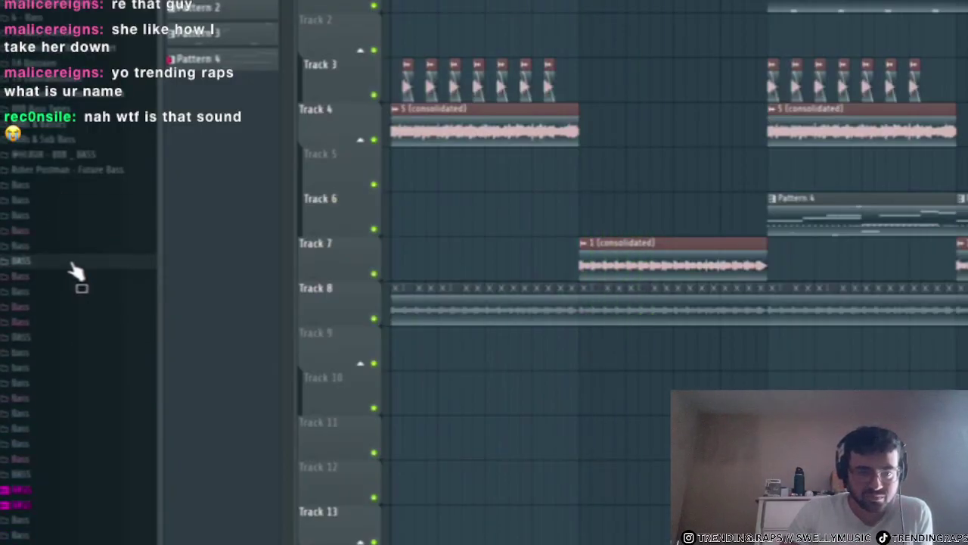
left_click(80, 302)
key("F5")
left_click_drag(79, 302, 362, 501)
left_click(103, 1)
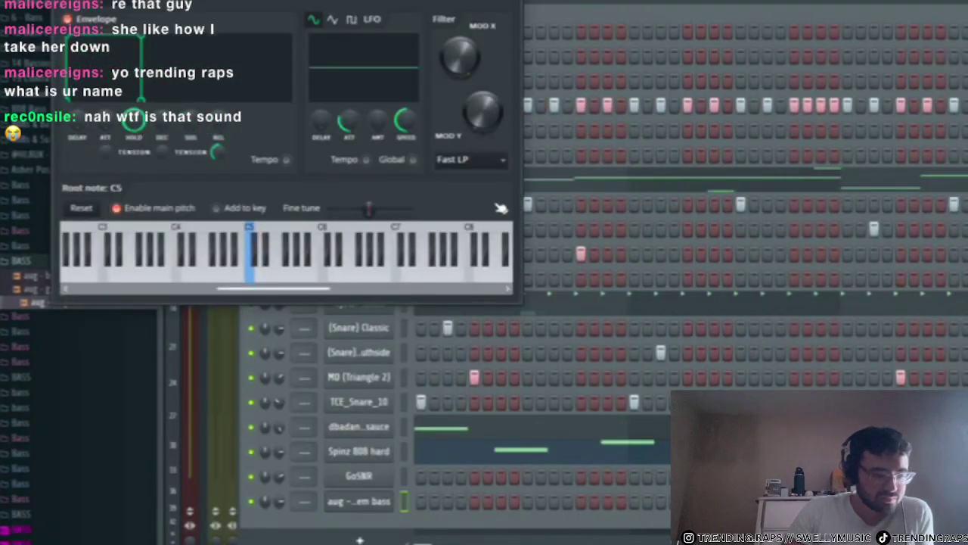
- Start a new empty pattern and open the aug - mayhem bass piano roll around the C8 octave
key("F4")
key("Escape")
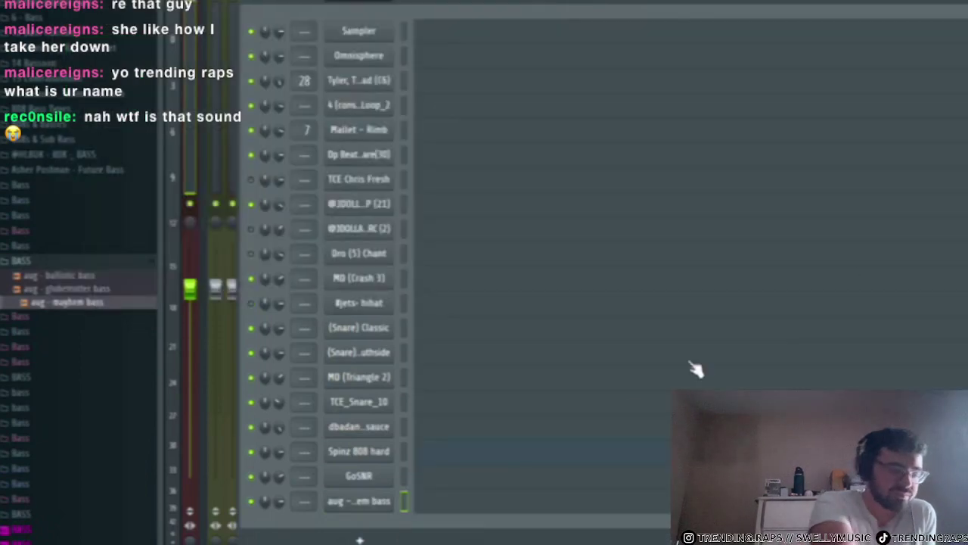
left_click(437, 505)
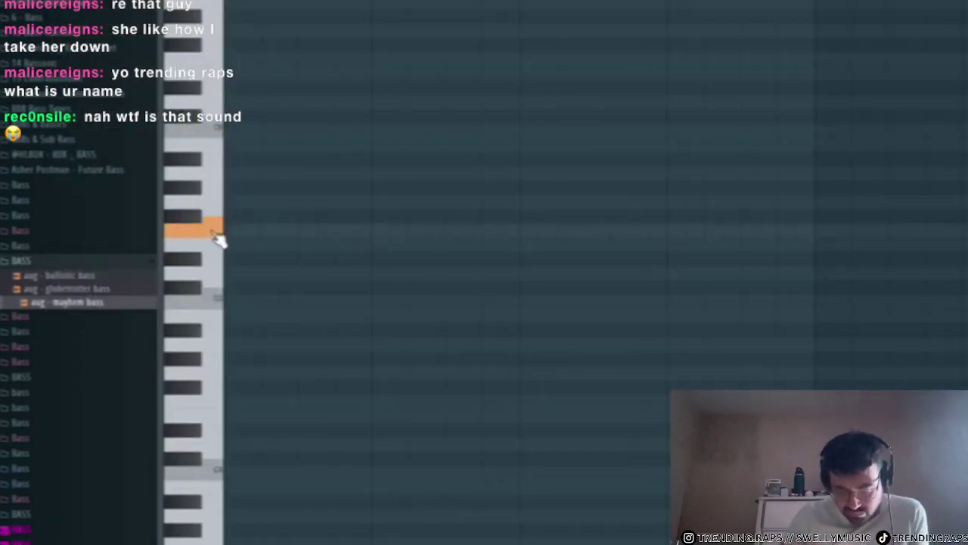
scroll(224, 198, "up", 5)
left_click_drag(221, 174, 205, 195)
- Enter consecutive E8, F#8, G#8 and D#8 notes in the bass piano roll and make them legato
left_click_drag(199, 262, 215, 242)
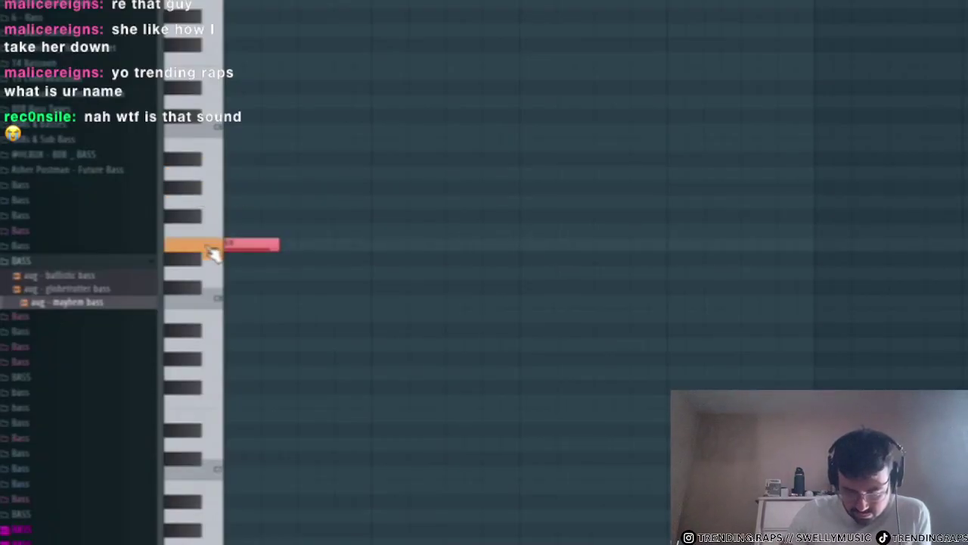
left_click(269, 216)
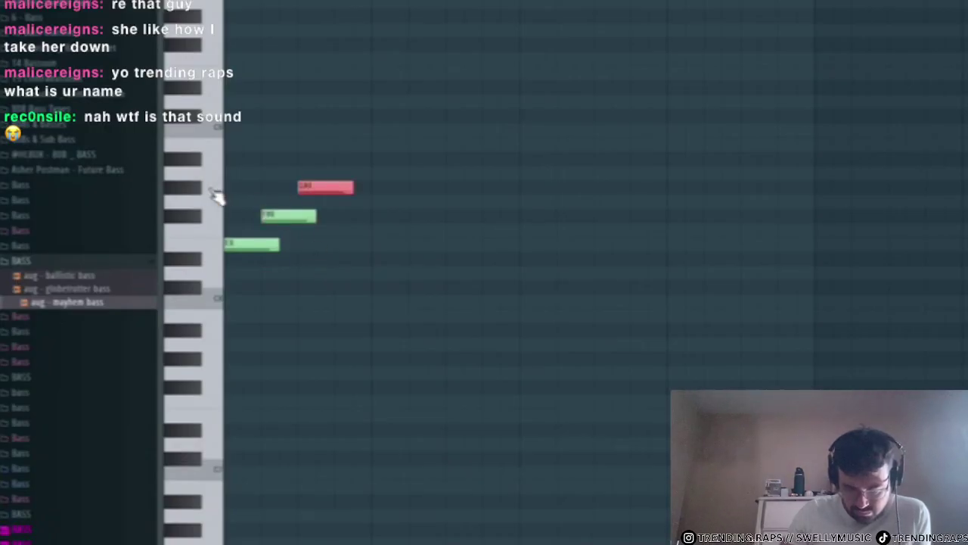
left_click(204, 189)
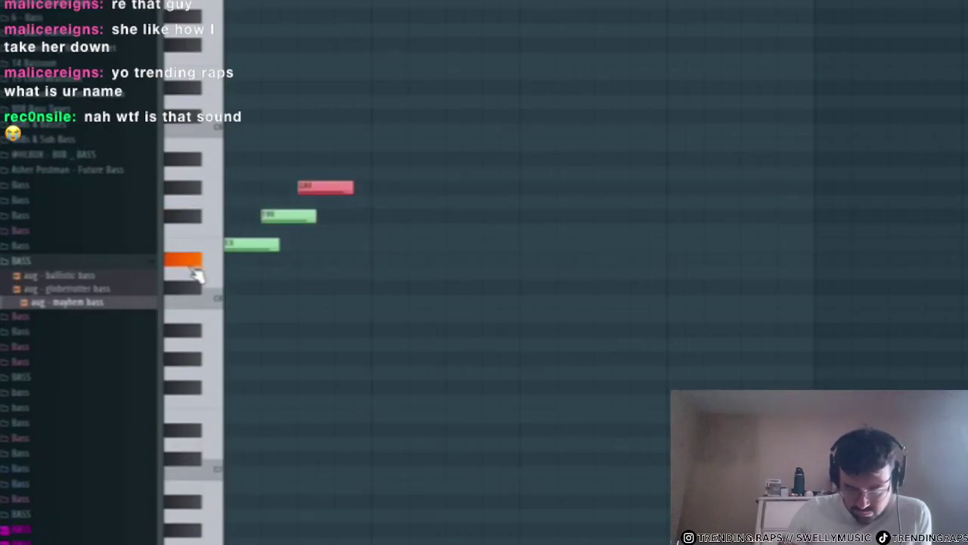
left_click(339, 261)
key("ctrl+l")
key("ctrl+b")
key("ctrl+b")
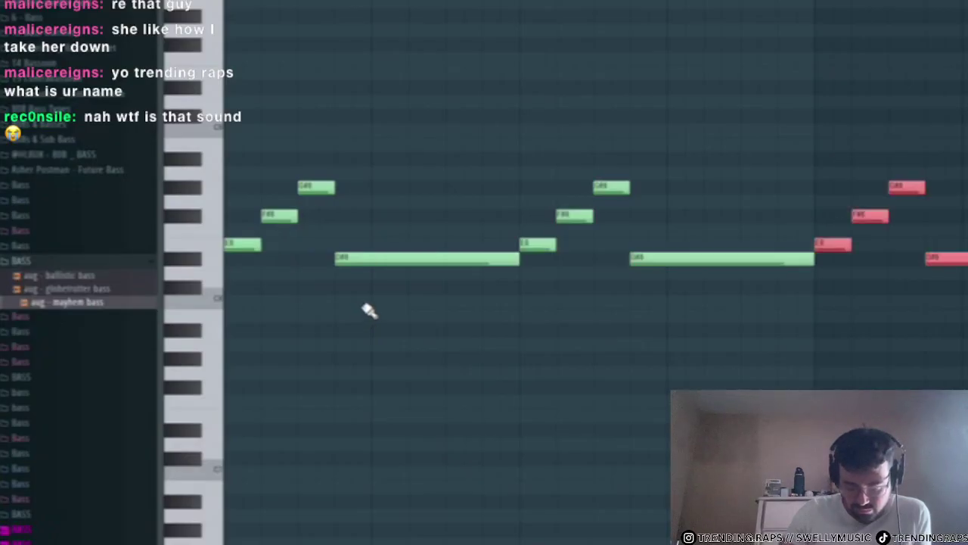
left_click_drag(967, 308, 550, 81)
key("Delete")
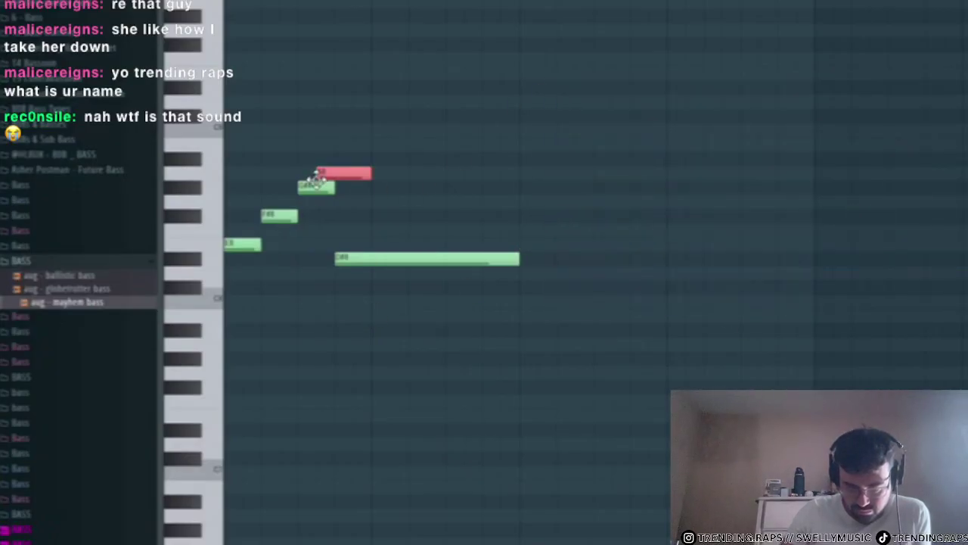
- Replace the long D#8 with a note as short as the others and repeat the four-note phrase three more times
right_click(337, 259)
left_click(335, 270)
key("ctrl+b")
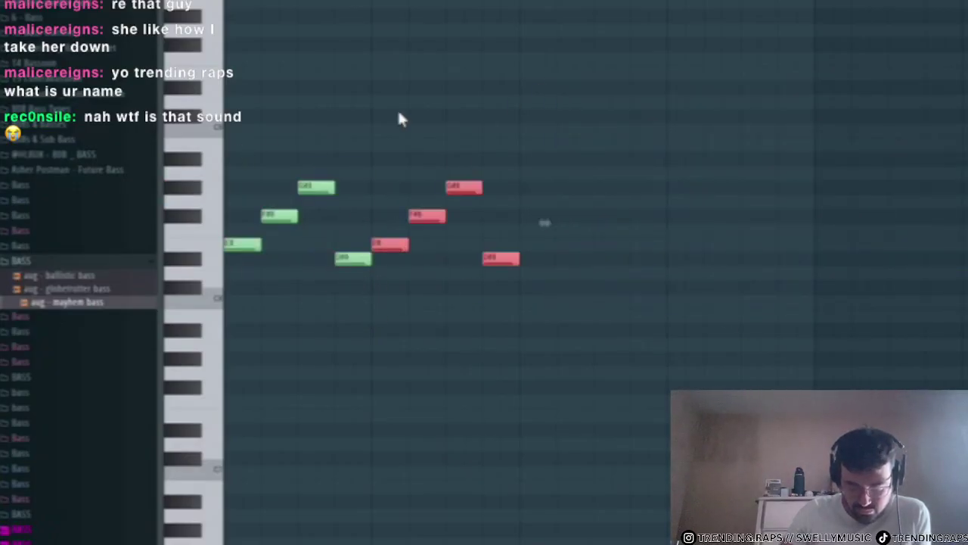
key("ctrl+b")
key("ctrl+b")
- Place Pattern 5 at the start of Track 5 in the playlist and play the arrangement
key("F5")
left_click(479, 184)
key("space")
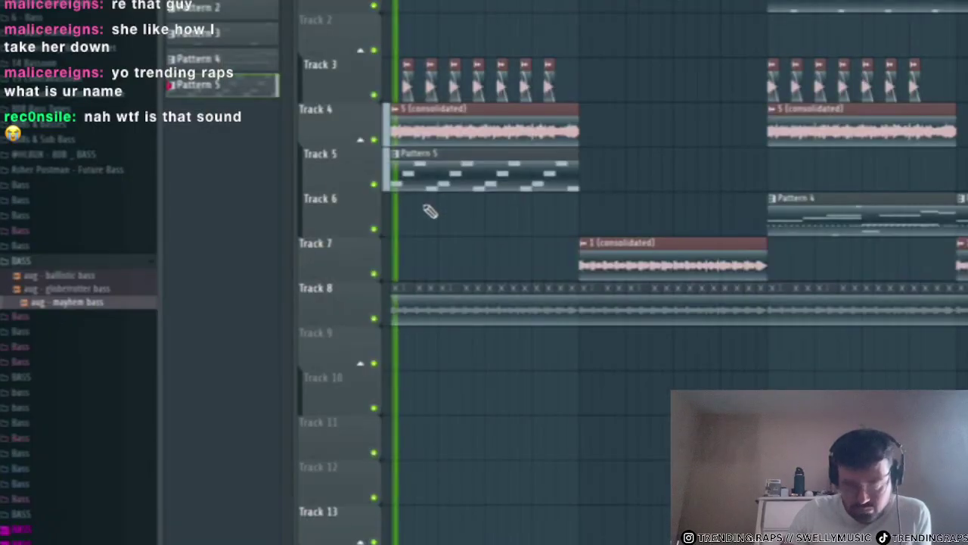
- Open the Pattern 5 bass piano roll and transpose all of its notes down by whole octaves
double_click(455, 175)
key("ctrl+b")
left_click_drag(947, 96, 231, 280)
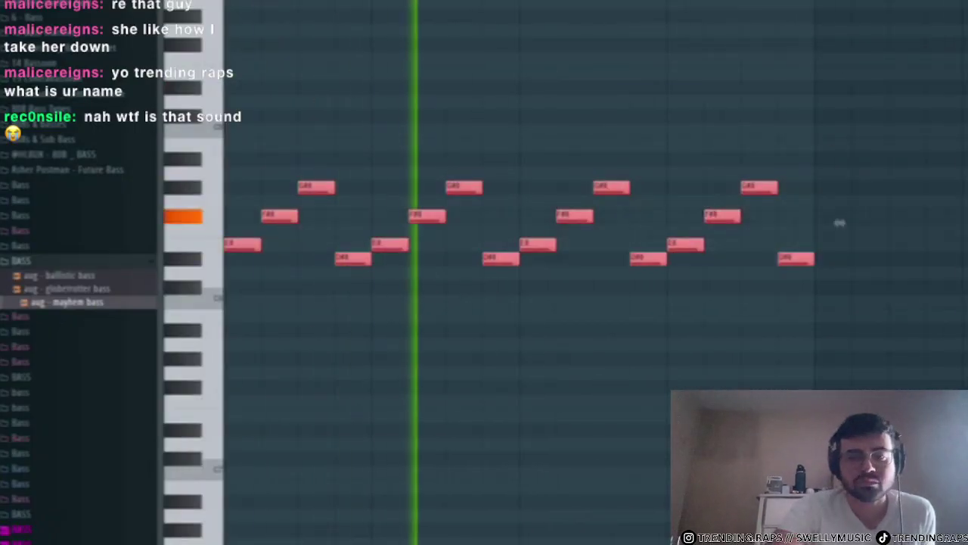
key("F6")
left_click(458, 509)
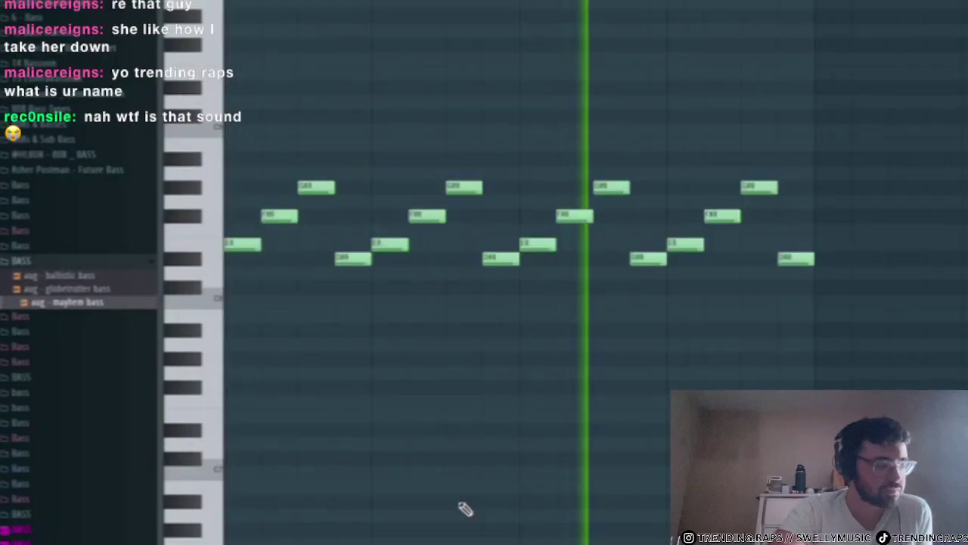
key("ctrl+Down")
key("ctrl+Down")
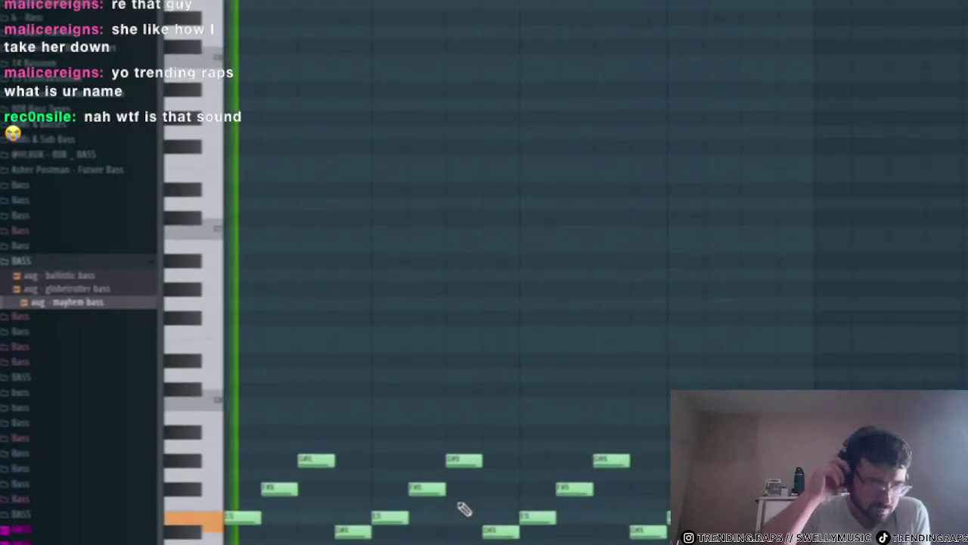
key("F6")
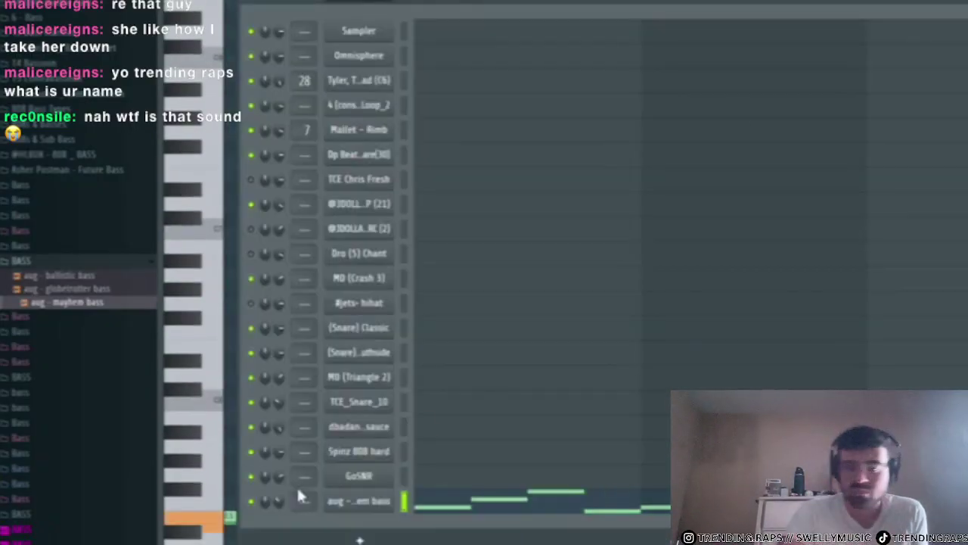
right_click(359, 533)
left_click(303, 541)
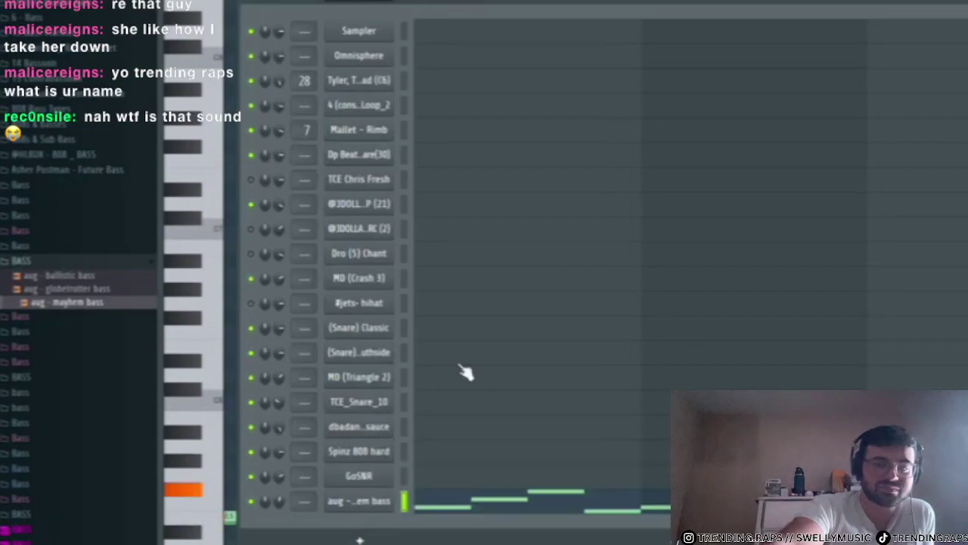
- Duplicate the Pattern 5 clip on Track 5 so a second copy follows directly after it
key("F5")
left_click_drag(600, 178, 531, 171, "ctrl")
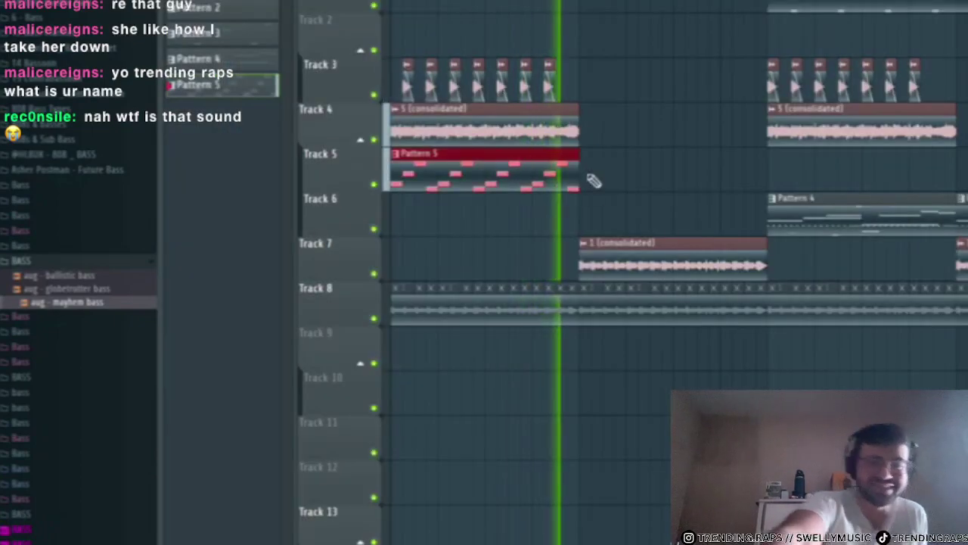
key("ctrl+b")
mouse_move(613, 123)
left_mouse_down("ctrl")
mouse_move(324, 61)
mouse_move(625, 114)
left_mouse_up("ctrl")
scroll(666, 189, "down", 3)
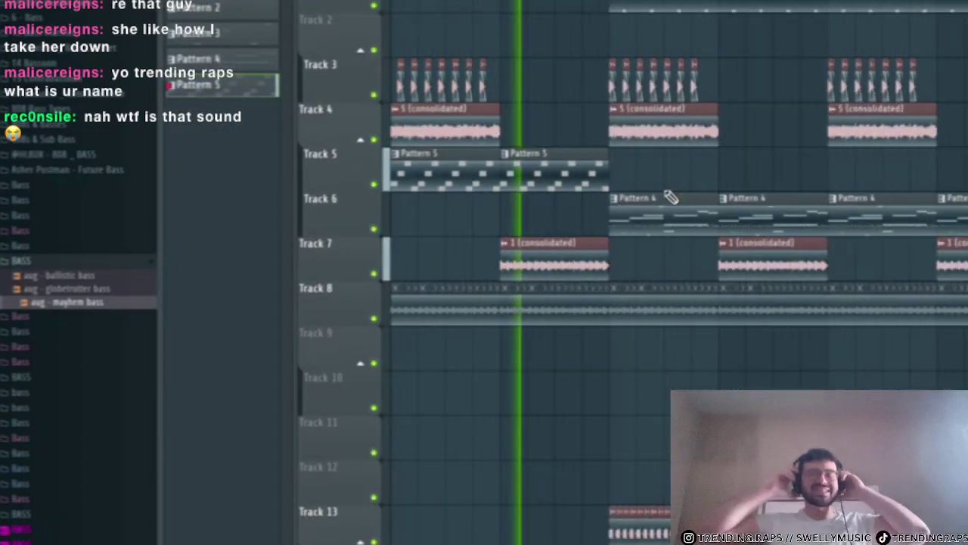
- Shorten the second Pattern 5 clip on Track 5 so it ends before its last two notes
scroll(567, 216, "up", 3)
scroll(574, 220, "up", 4)
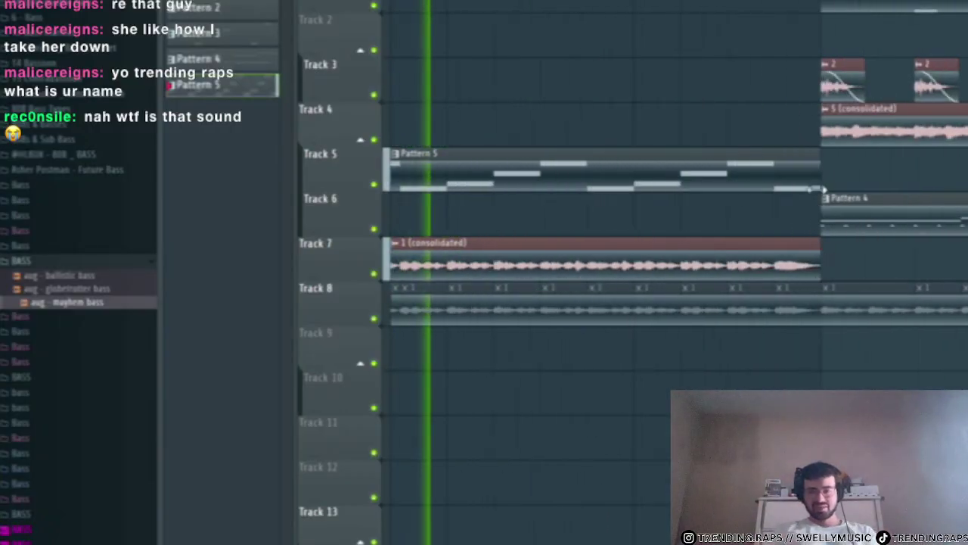
left_click_drag(811, 155, 727, 154)
left_click_drag(820, 244, 817, 276)
scroll(759, 242, "down", 4)
scroll(759, 242, "down", 3)
- Review the Pattern 4 bass notes and its channels alongside the kick samples in the browser
double_click(774, 225)
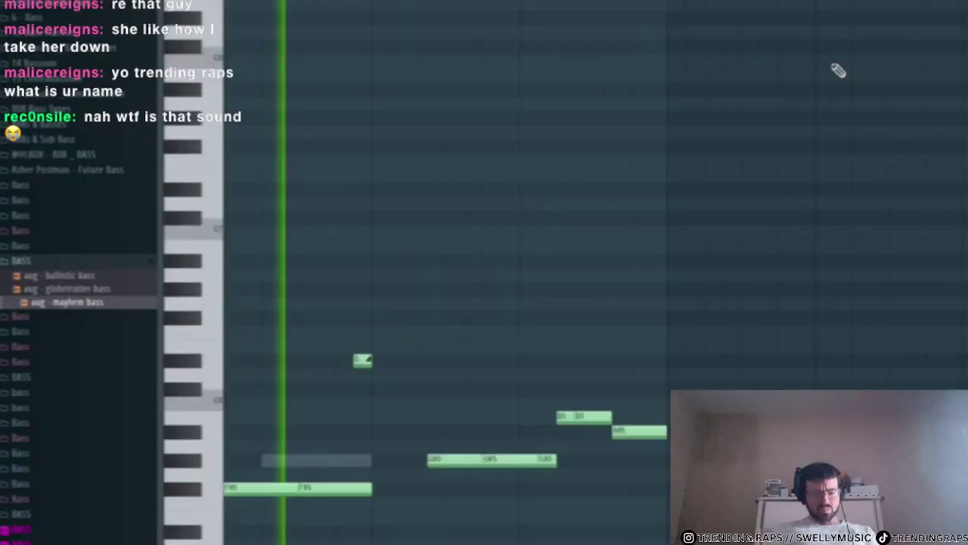
key("F6")
left_click(113, 4)
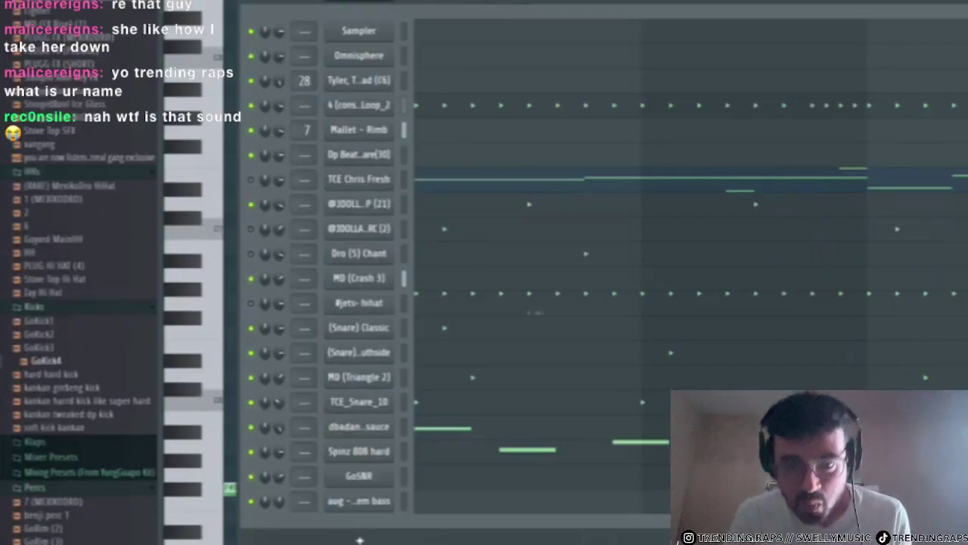
key("F6")
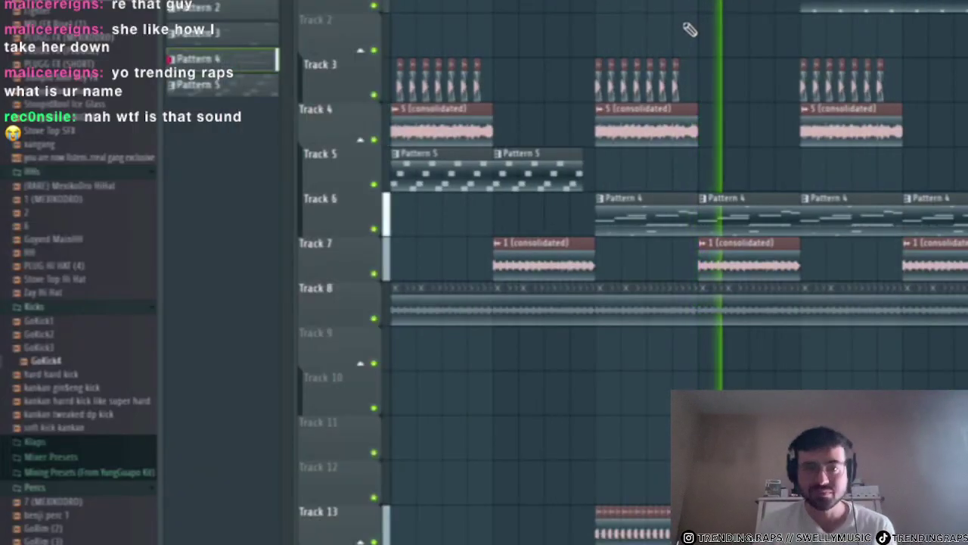
- Delete all playlist clips, including the Track 8 loops, that follow the second Pattern 4 clip
scroll(819, 65, "down", 2)
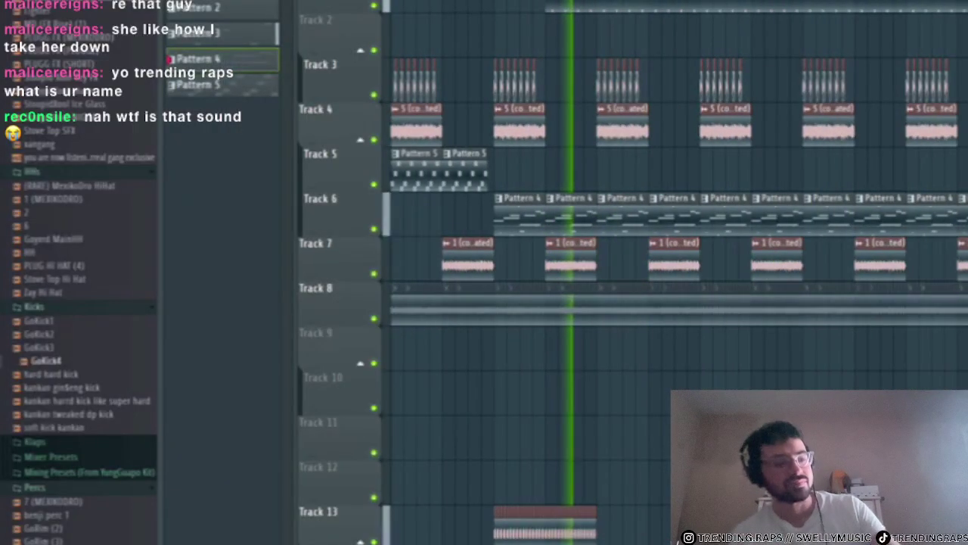
left_click_drag(967, 4, 600, 261)
key("Delete")
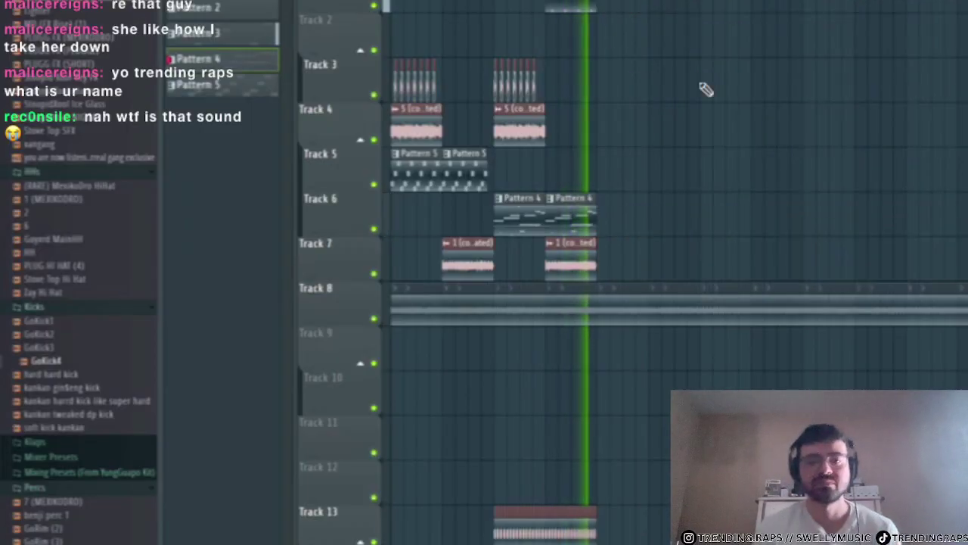
left_click_drag(967, 192, 599, 370)
key("Delete")
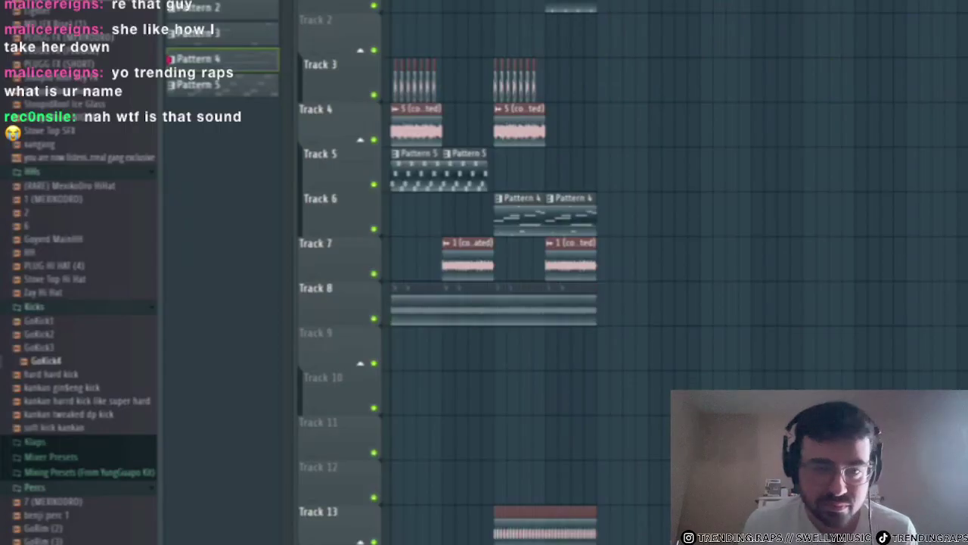
key("F6")
left_click(360, 540)
left_click(724, 2)
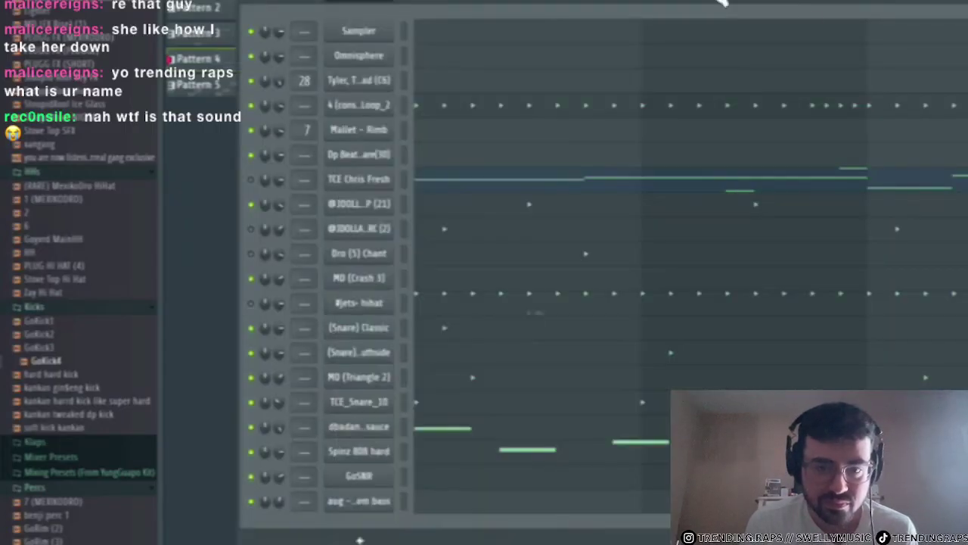
key("F6")
scroll(351, 118, "up", 4)
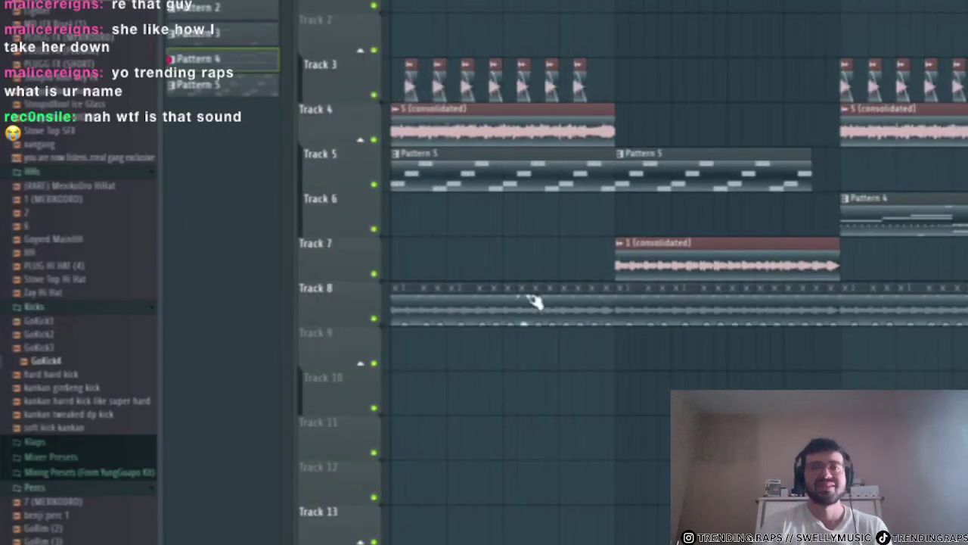
scroll(577, 336, "down", 1)
scroll(428, 97, "up", 2)
scroll(393, 121, "down", 1)
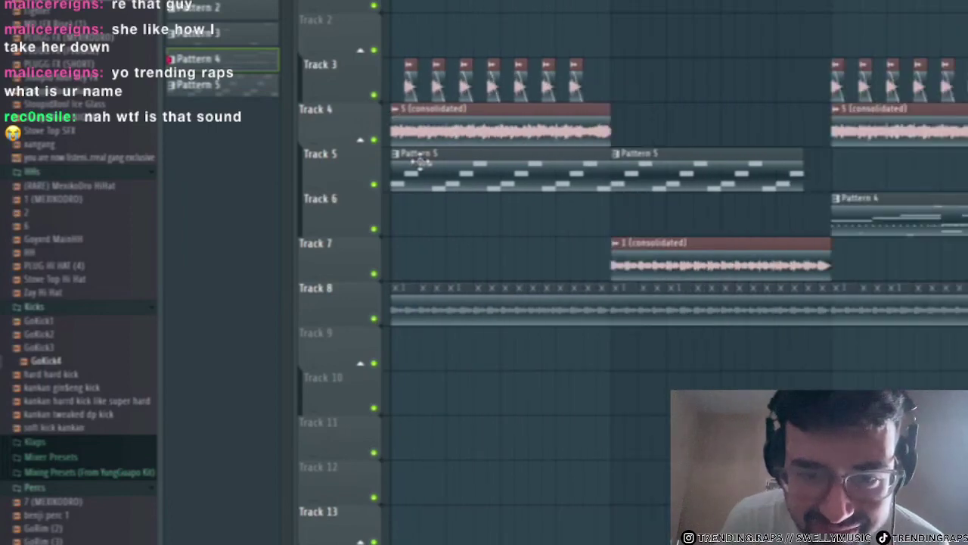
scroll(393, 121, "down", 2)
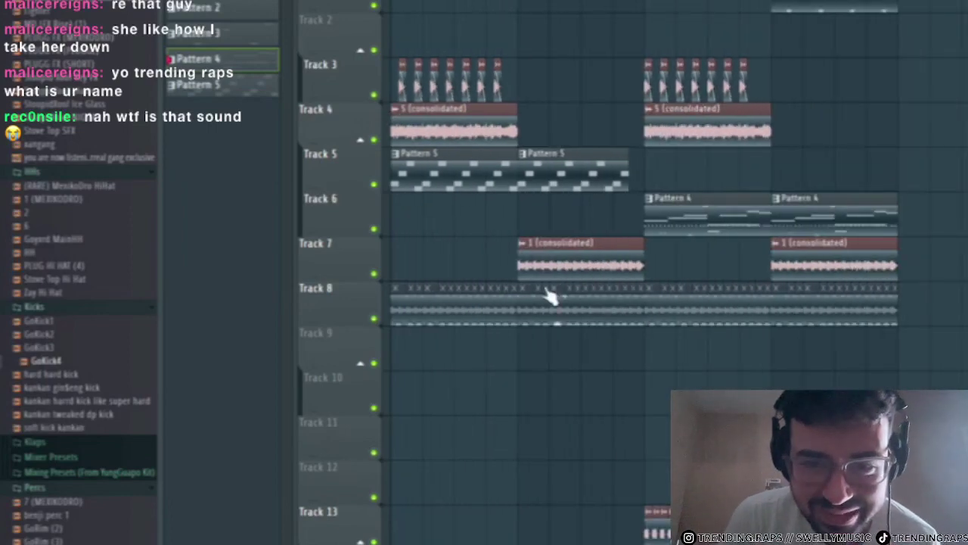
scroll(379, 92, "up", 3)
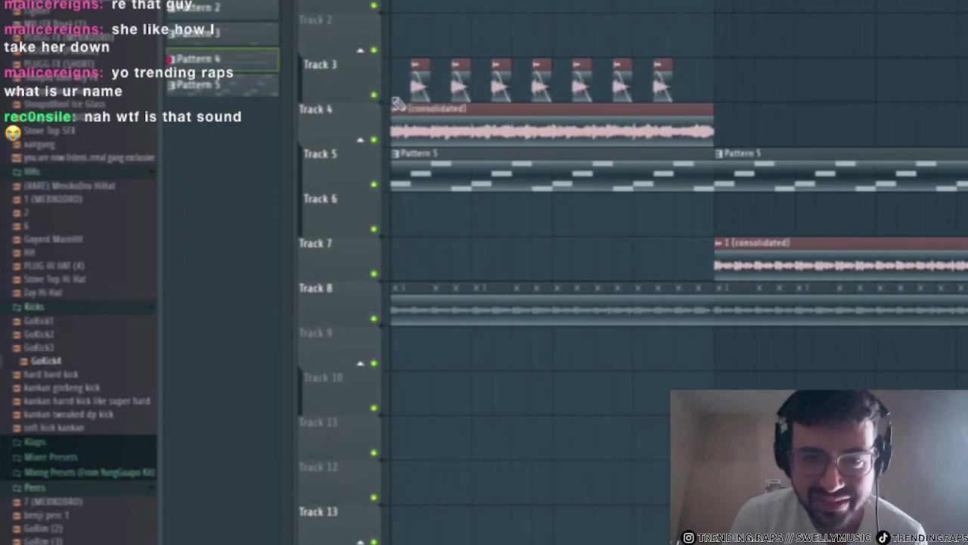
- Solo Track 3, audition its clips and check the settings of audio clip 2
right_click(374, 95)
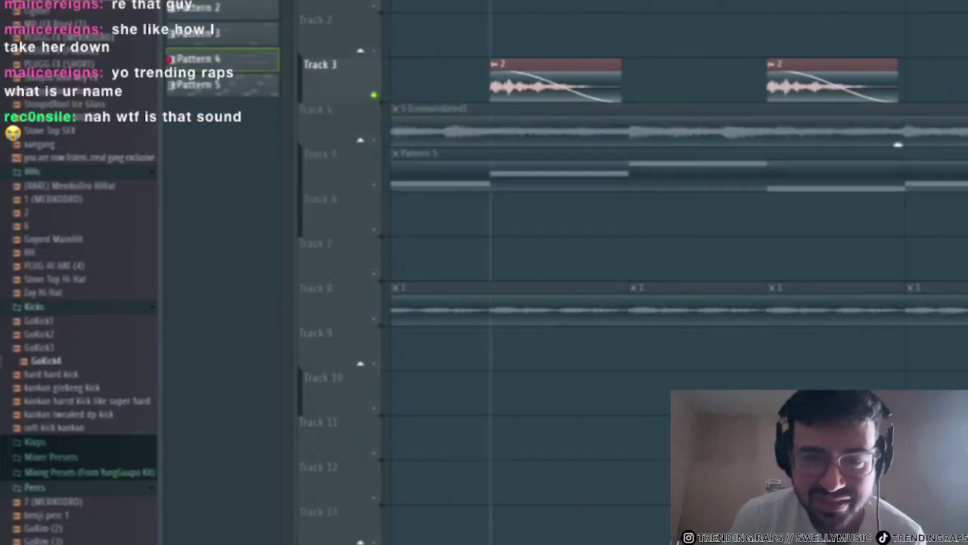
key("space")
key("space")
scroll(530, 83, "left", 1)
key("space")
key("space")
double_click(548, 66)
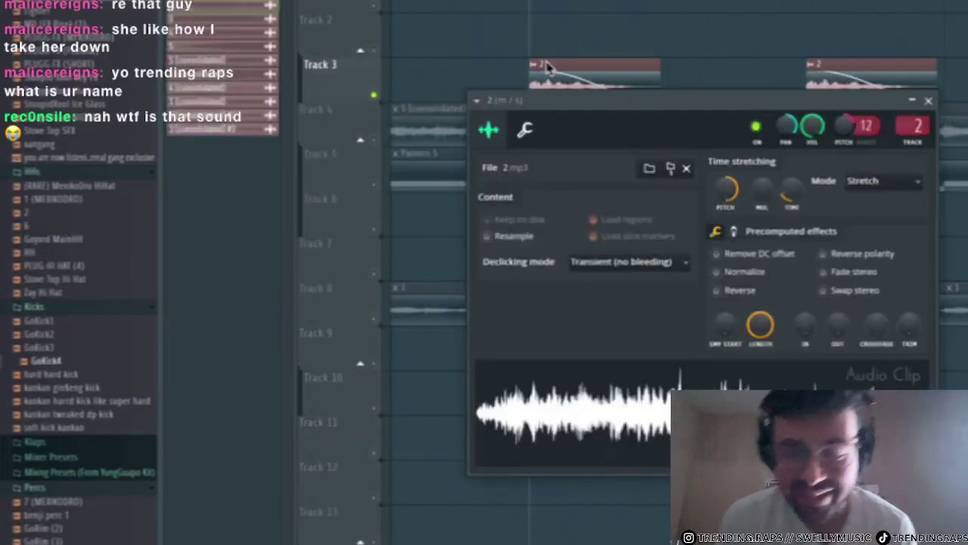
left_click(928, 100)
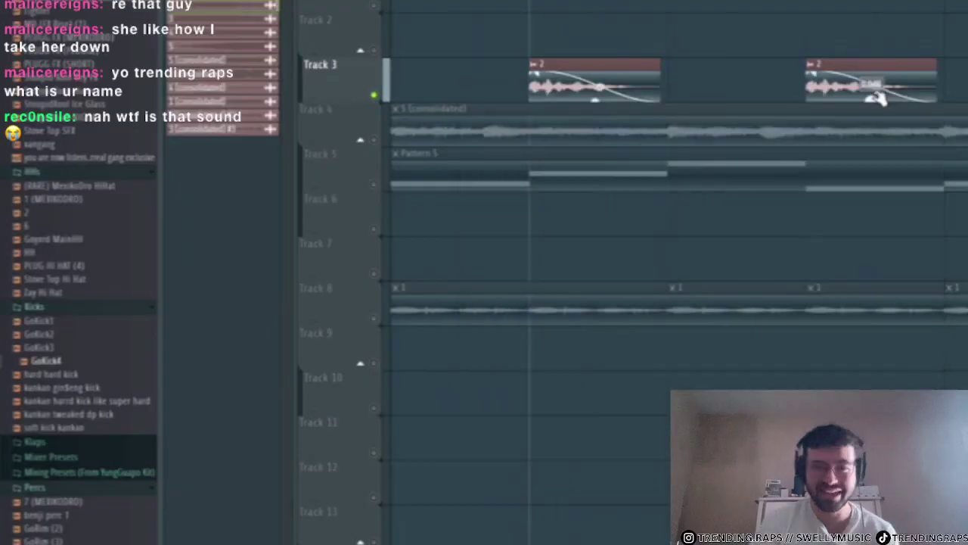
- Unmute Tracks 4 through 8 in the playlist
scroll(521, 231, "down", 4)
left_click(373, 139)
scroll(471, 263, "down", 4)
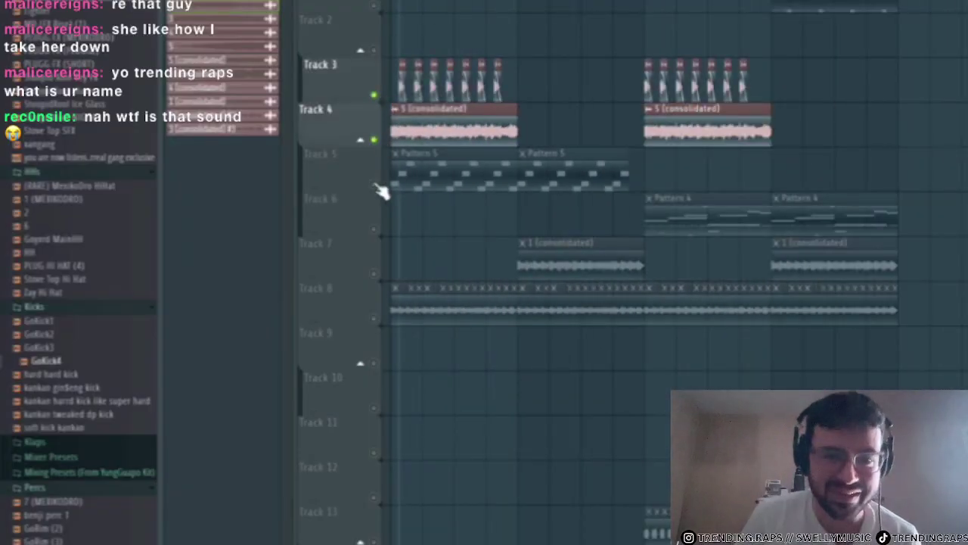
left_click(374, 273)
left_click(373, 228)
left_click(373, 184)
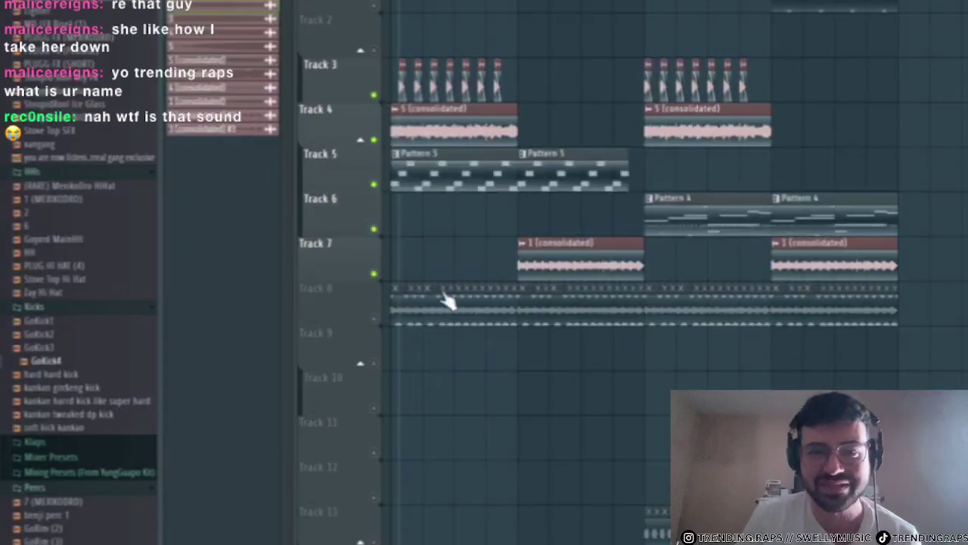
left_click(374, 318)
- Check the audio clip channels and the channels used by Pattern 4, and return to the playlist
key("F6")
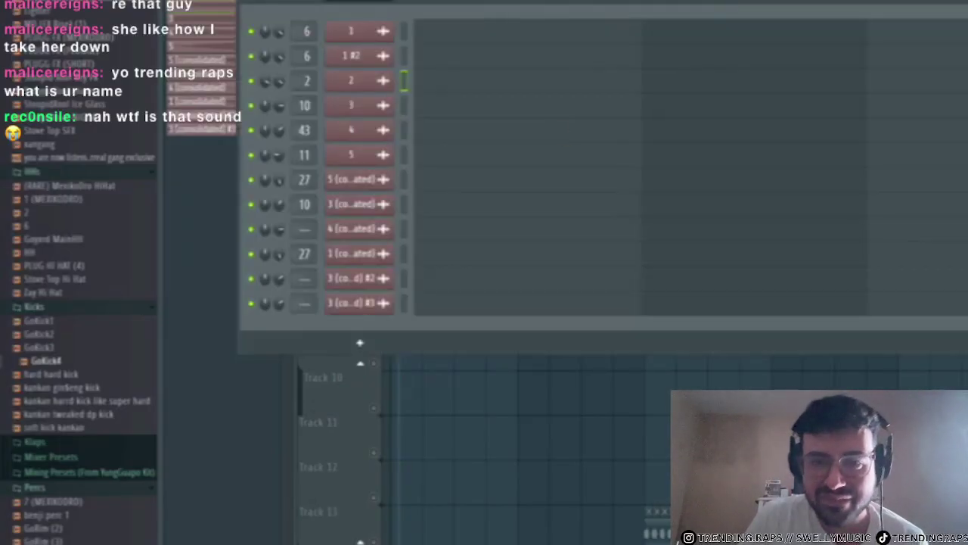
key("F6")
double_click(726, 208)
key("F6")
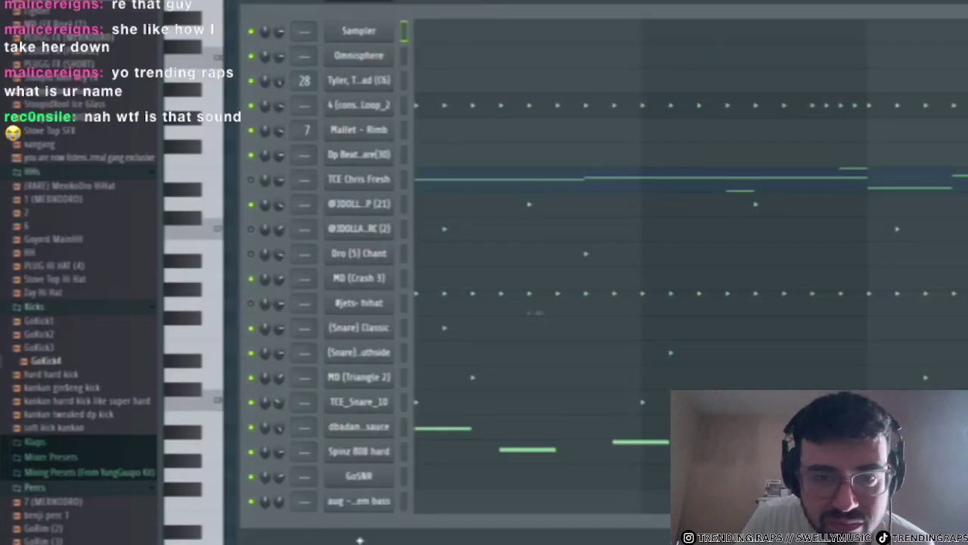
key("F5")
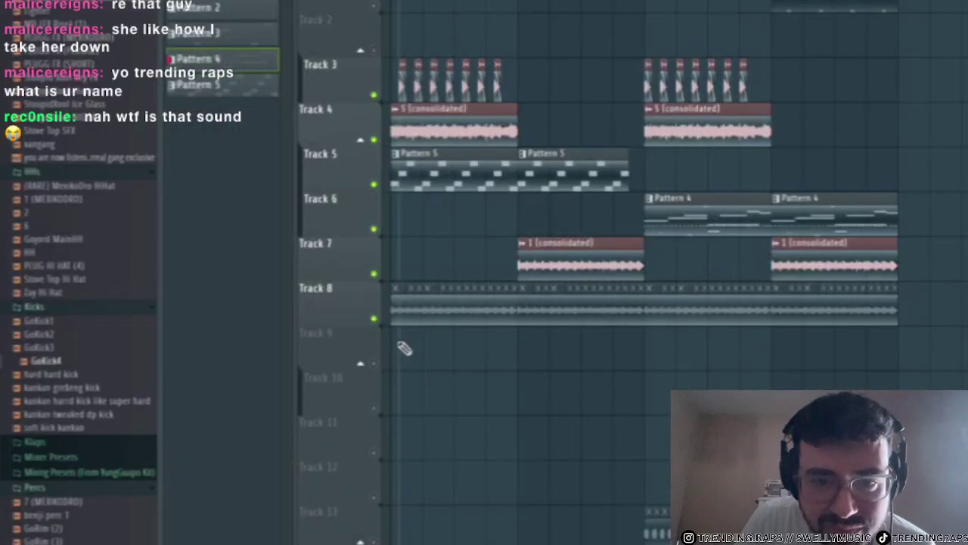
- Solo Track 13 and open the settings of its 3 (consolidated) #2 audio clip
scroll(356, 454, "up", 3)
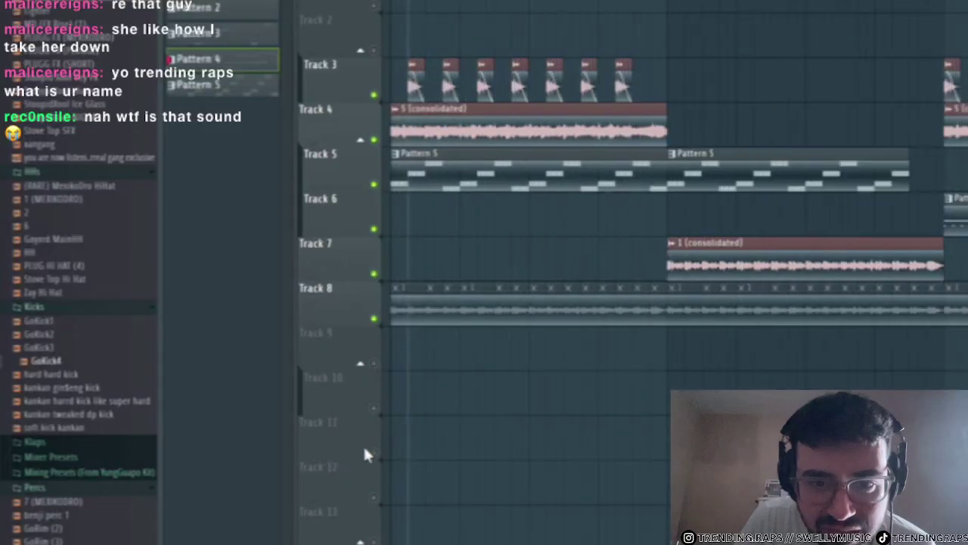
scroll(371, 454, "down", 3)
right_click(374, 541)
scroll(667, 537, "up", 1)
scroll(651, 534, "up", 7)
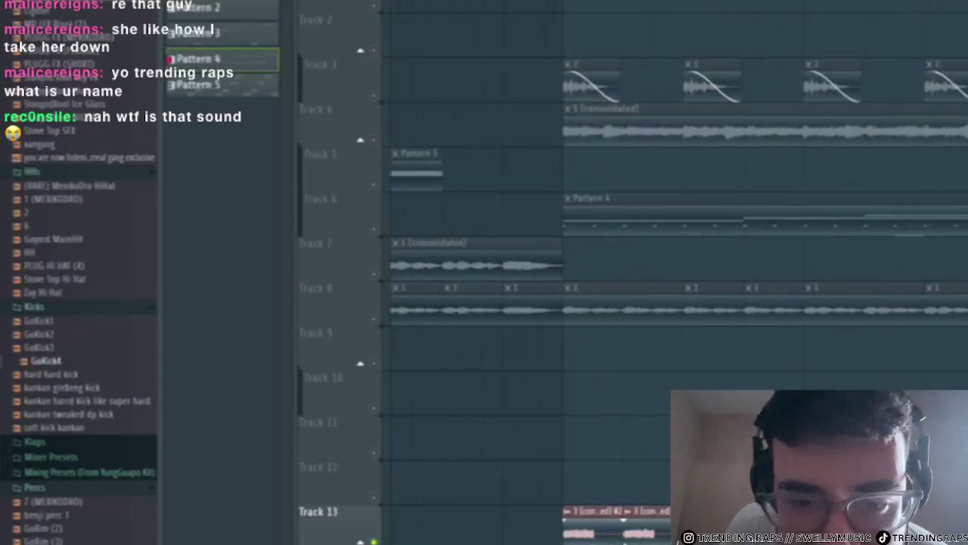
double_click(583, 534)
scroll(450, 415, "down", 8)
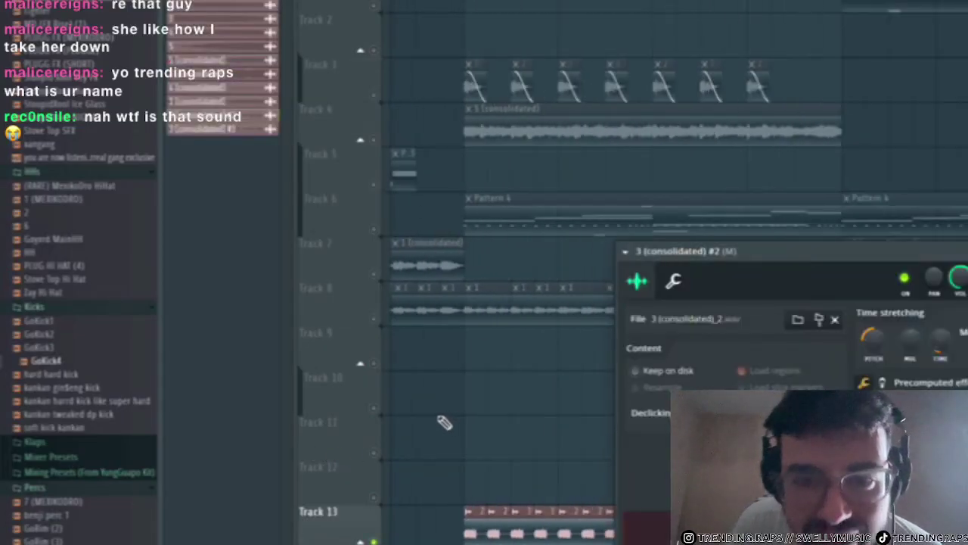
- Inspect the settings of audio clip 3 while auditioning the playlist, and close its window
double_click(442, 538)
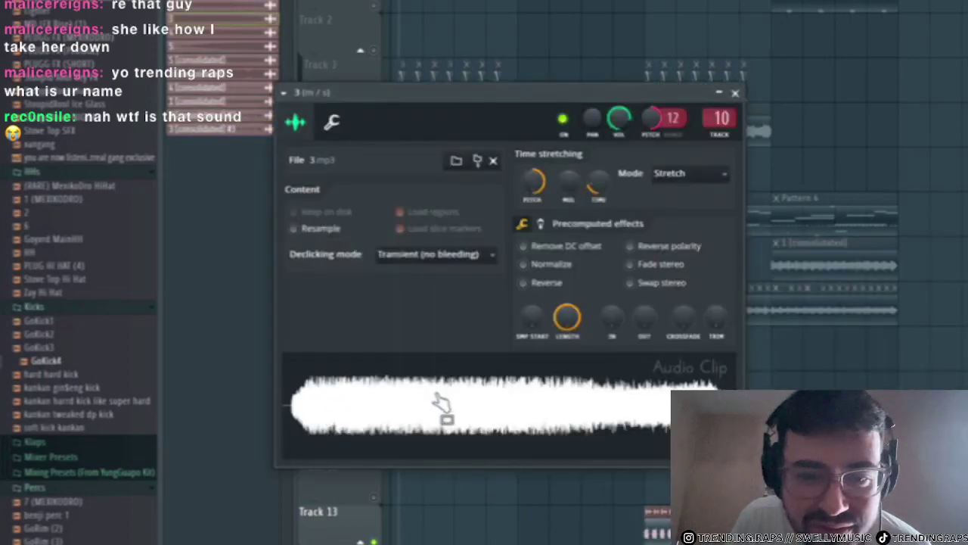
left_click(734, 92)
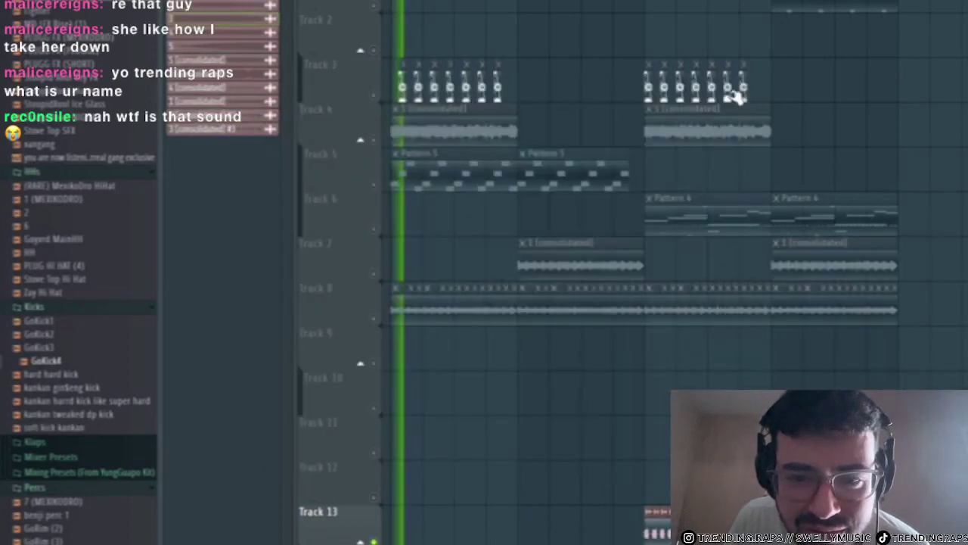
double_click(681, 533)
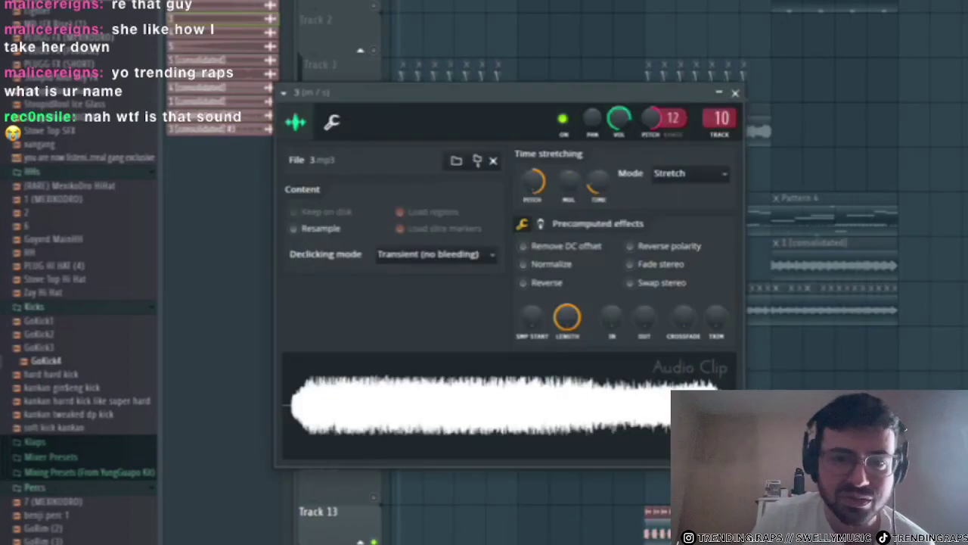
key("space")
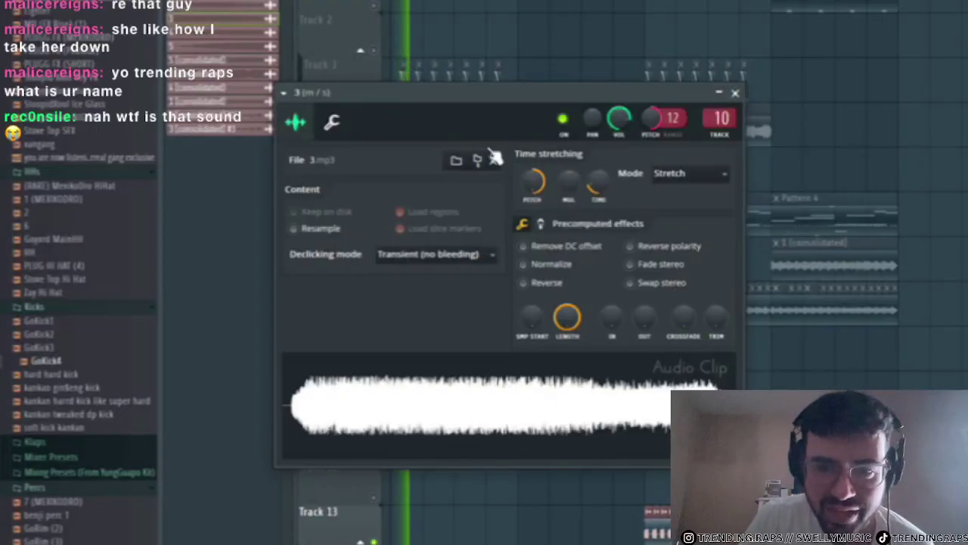
left_click(734, 92)
key("space")
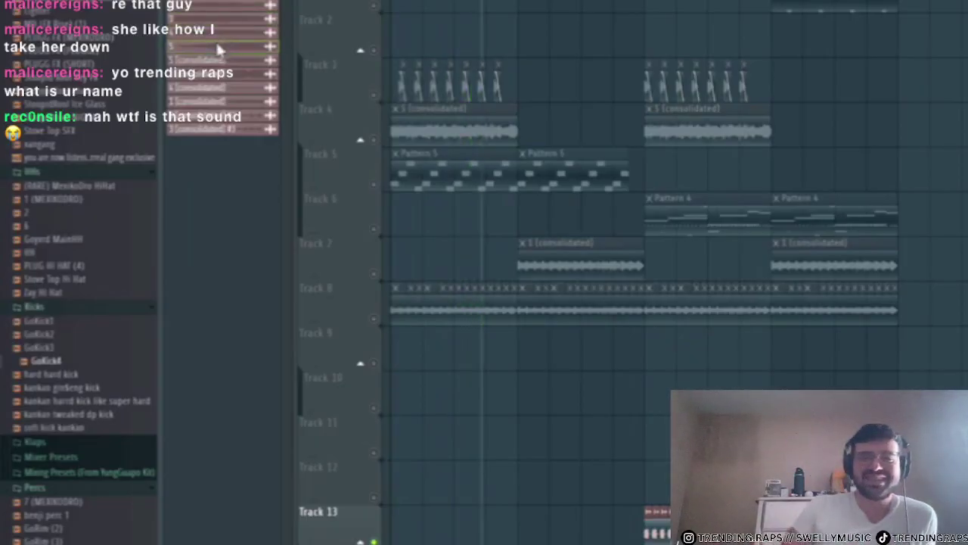
- Solo Track 4 and open the settings of its 5 (consolidated) audio clip
left_click_drag(216, 47, 574, 416)
scroll(389, 142, "up", 4)
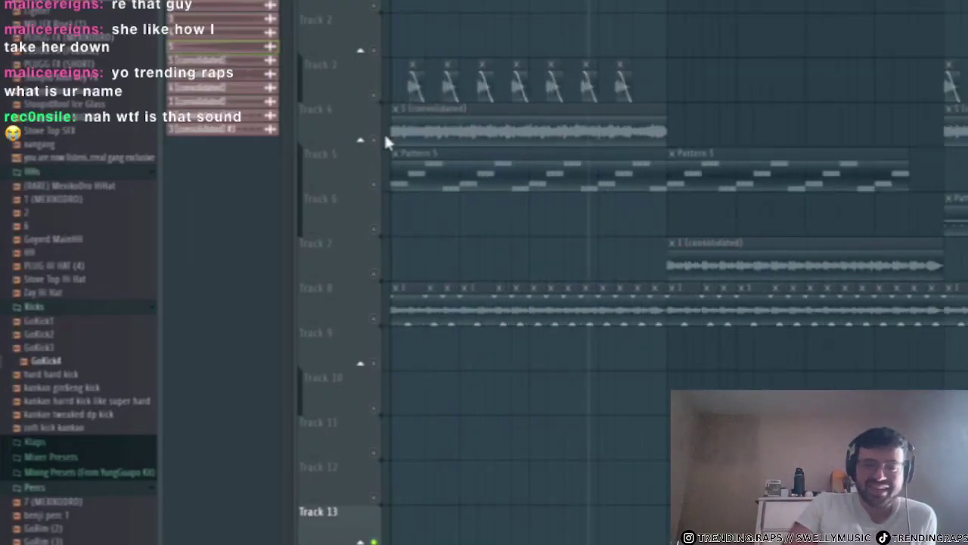
right_click(373, 140)
double_click(471, 113)
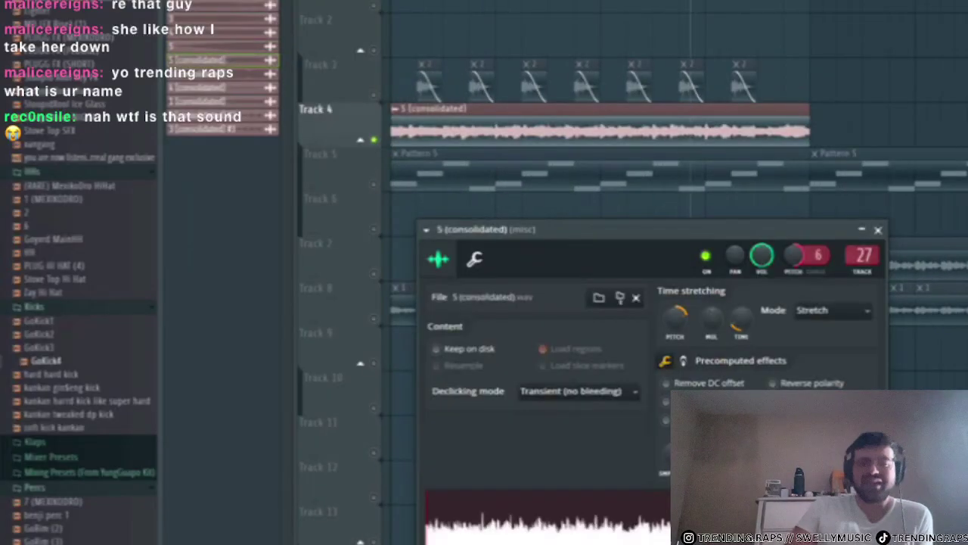
- Look through the other playlist arrangements, close the audio clip's settings window, and return to the original arrangement
left_click(461, 2)
left_click(490, 3)
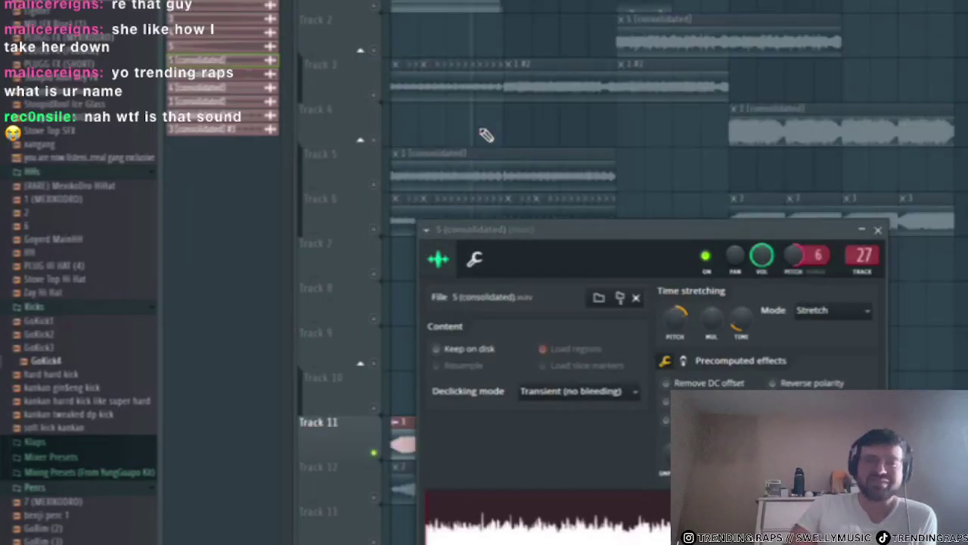
left_click(877, 230)
left_click(461, 2)
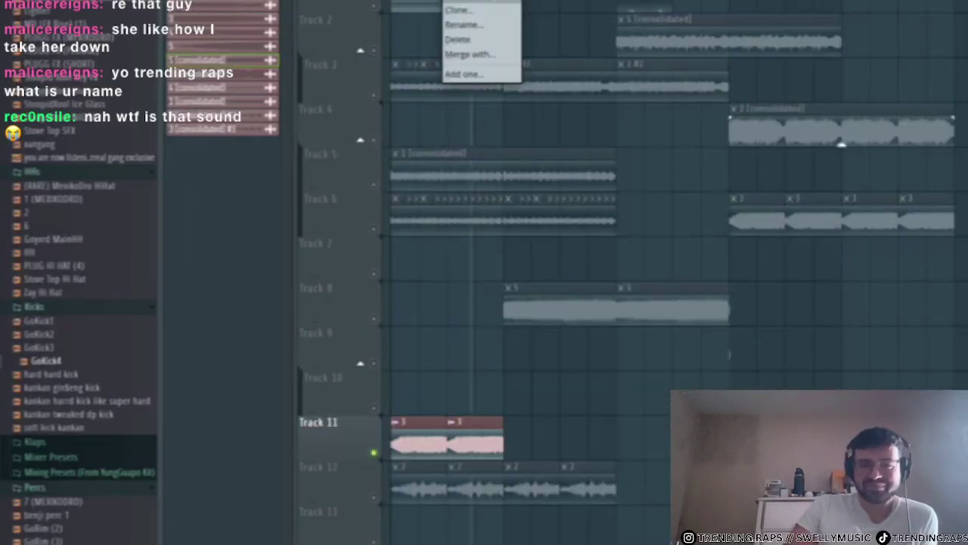
left_click(496, 9)
left_click(454, 3)
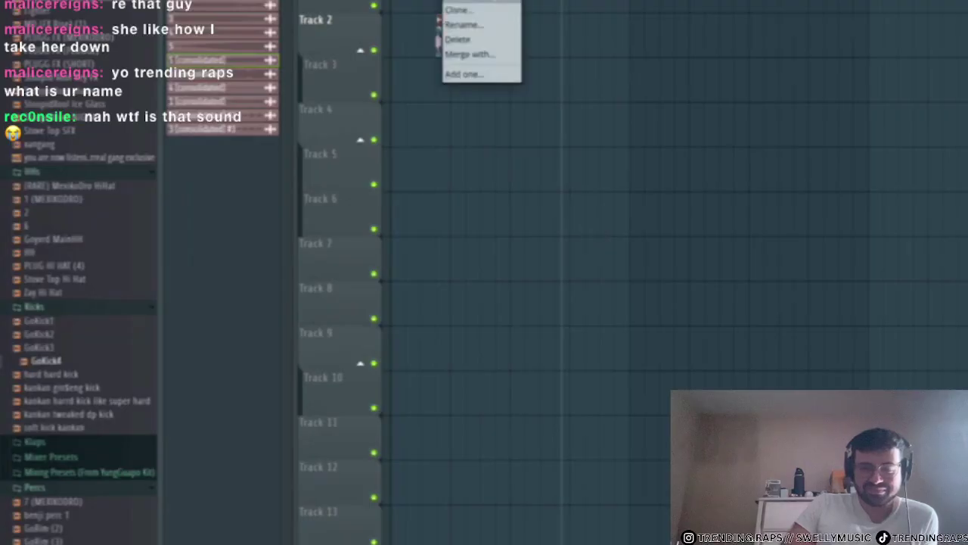
left_click(484, 3)
- Re-enable all playlist tracks and play the arrangement from the beginning
scroll(577, 244, "down", 1)
right_click(375, 186)
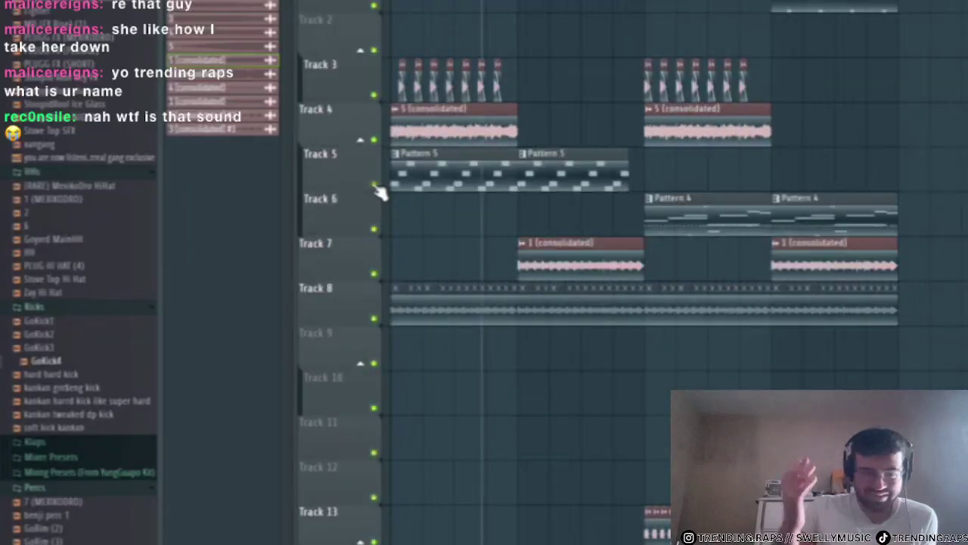
key("space")
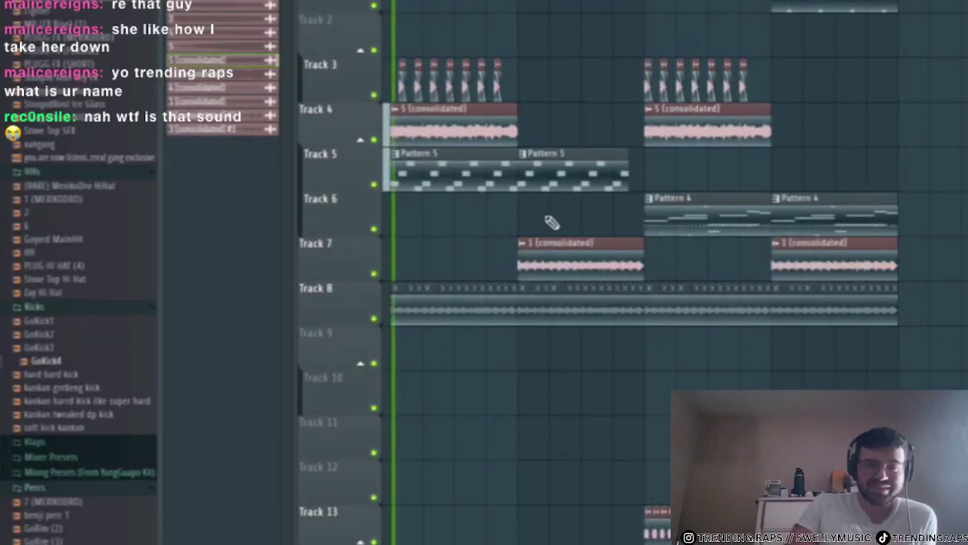
scroll(192, 281, "up", 1)
scroll(191, 282, "up", 3)
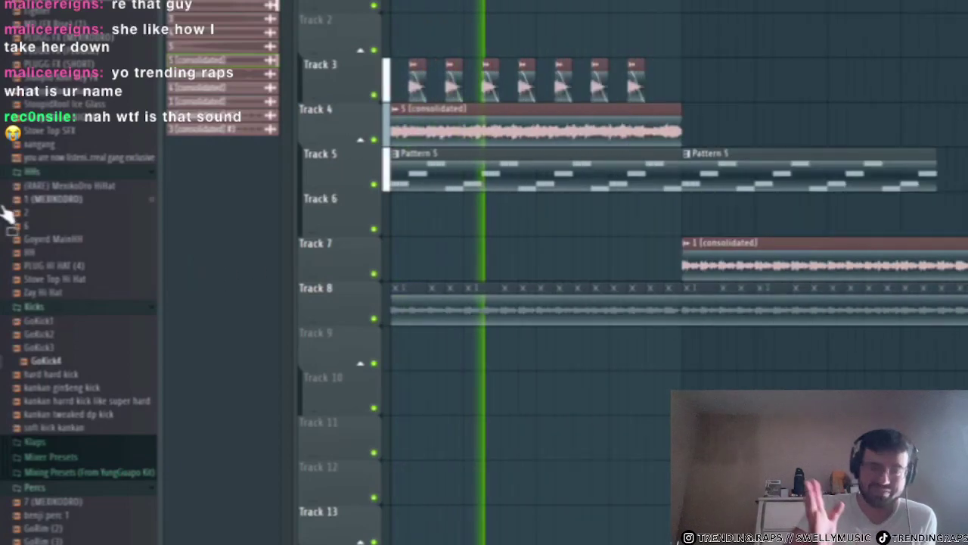
scroll(586, 363, "down", 2)
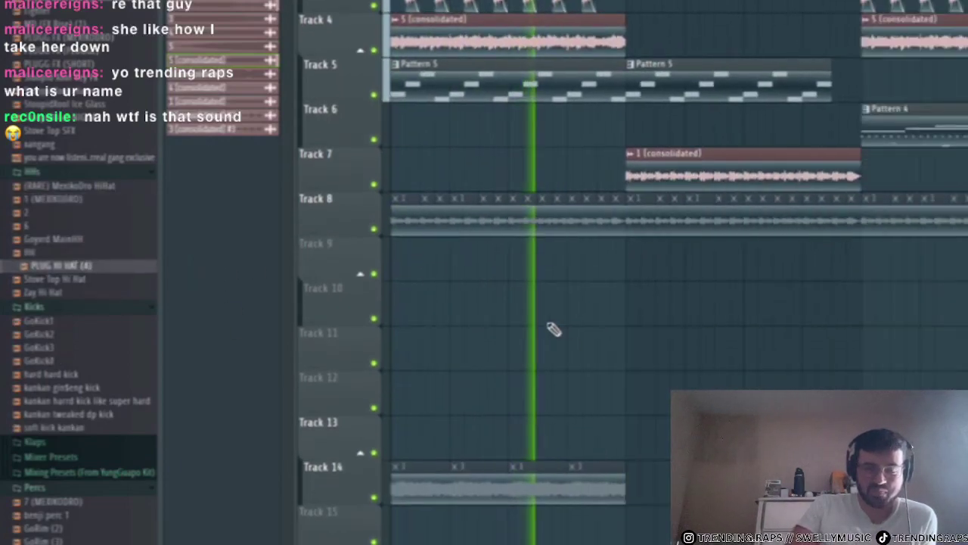
- Inspect the bass notes and channels of Pattern 5, and look over the list of instruments that can be added
scroll(553, 328, "up", 2)
double_click(605, 168)
key("F6")
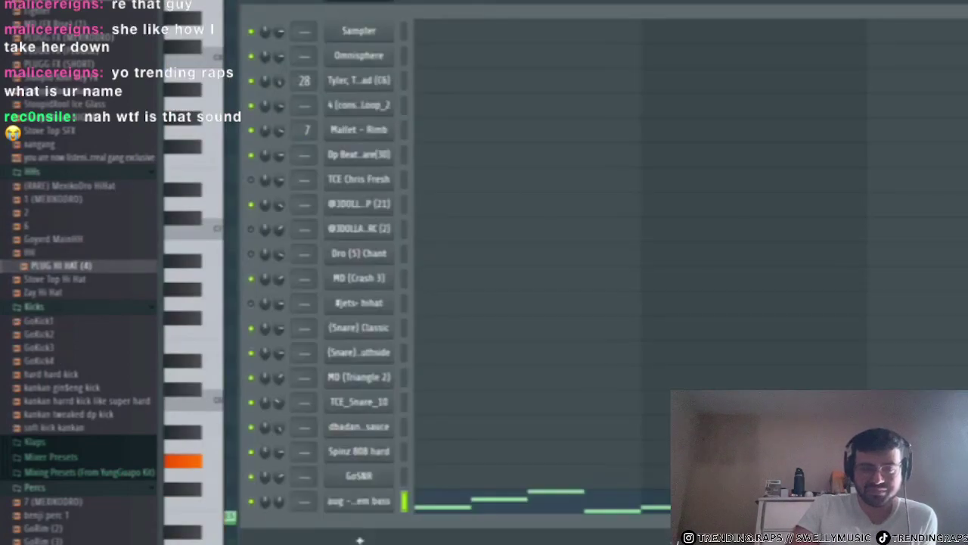
key("F5")
key("F6")
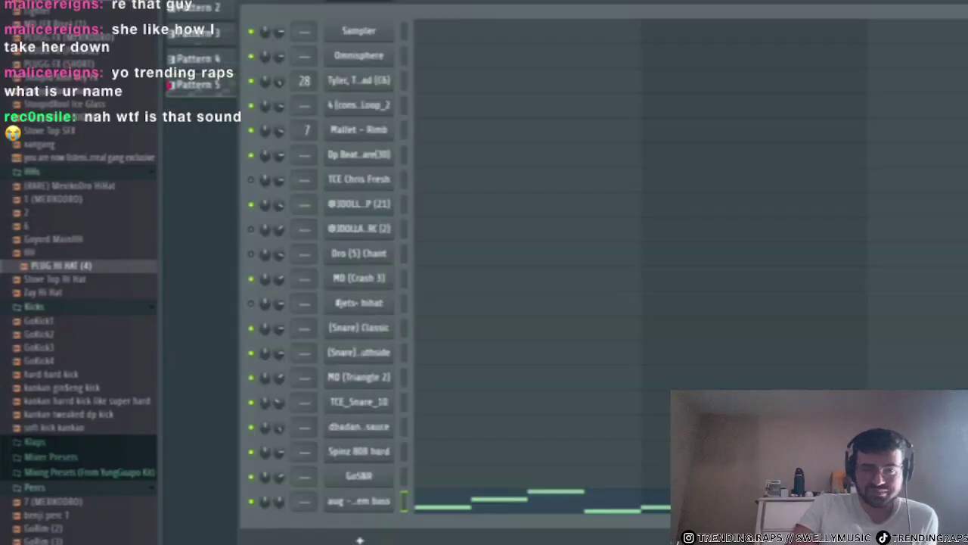
left_click(348, 535)
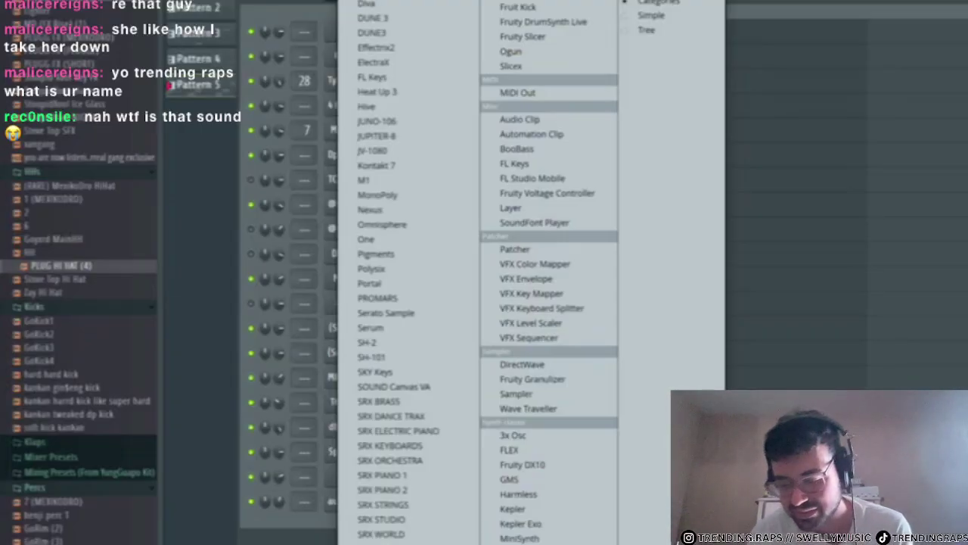
left_click(765, 10)
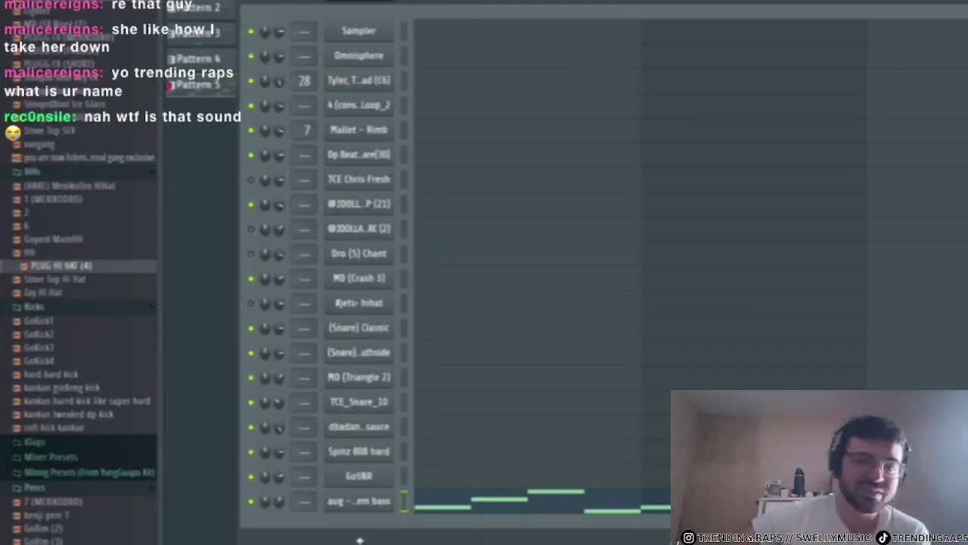
- Return to the playlist and browse from the hi-hat samples back up to the kit folders
key("F6")
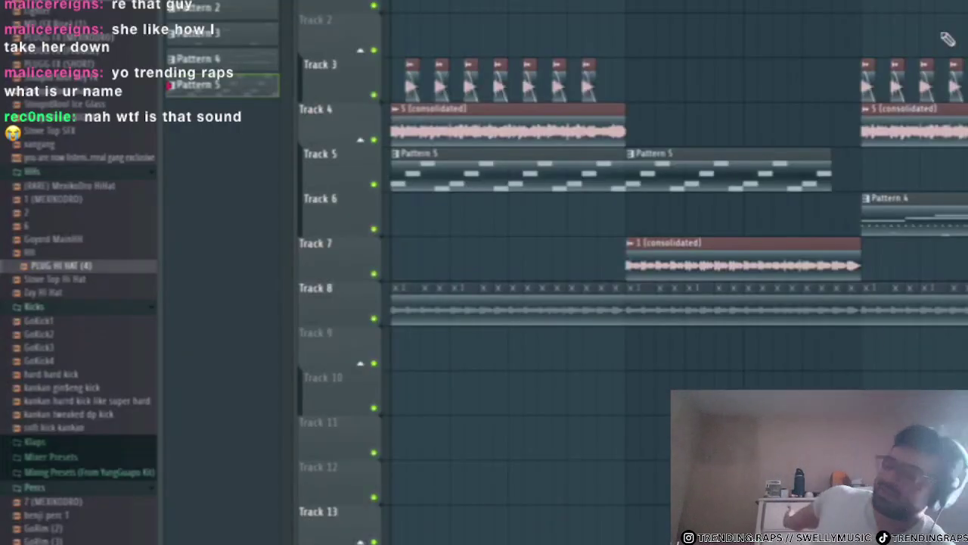
left_click(61, 292)
scroll(47, 271, "up", 10)
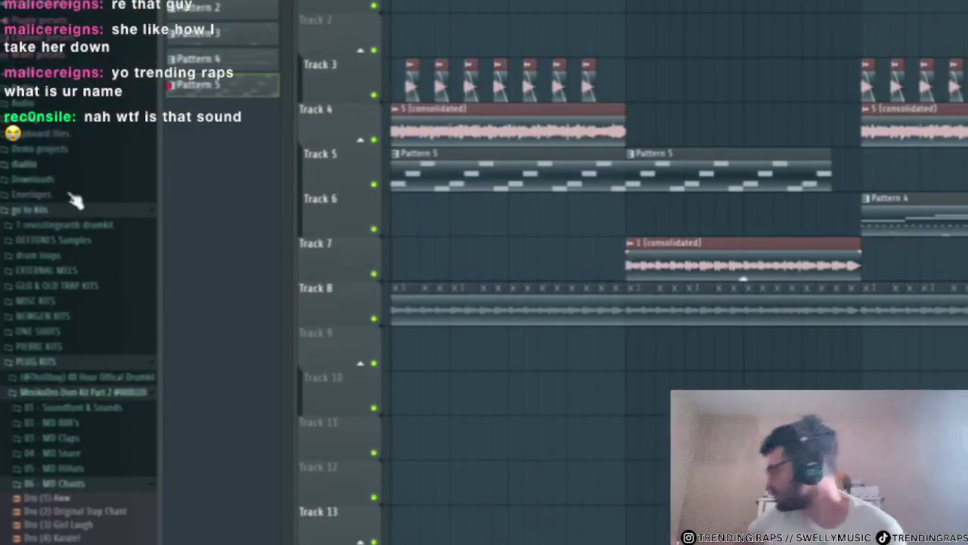
- Add an SRX PIANO 2 instrument channel with its Superb Grand patch and close its window
key("F6")
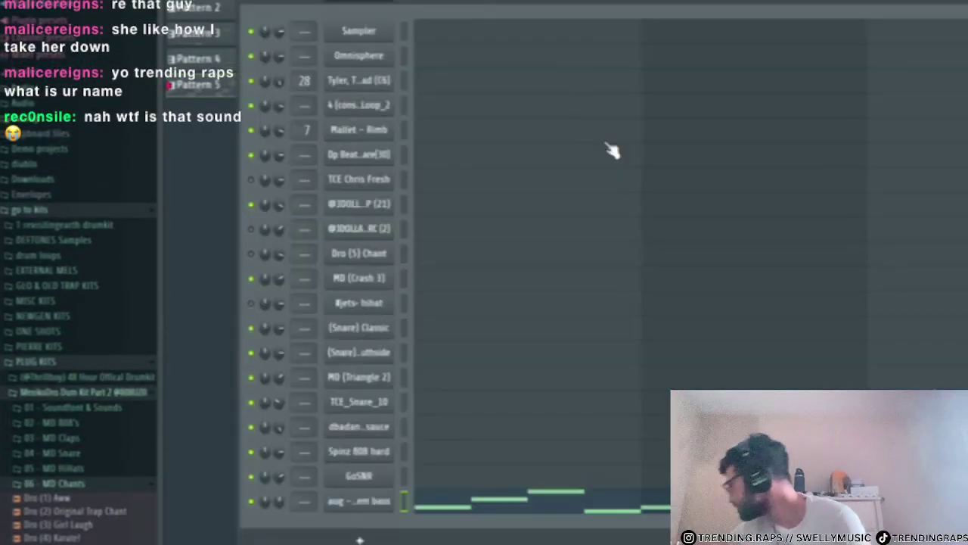
left_click(359, 540)
left_click(640, 3)
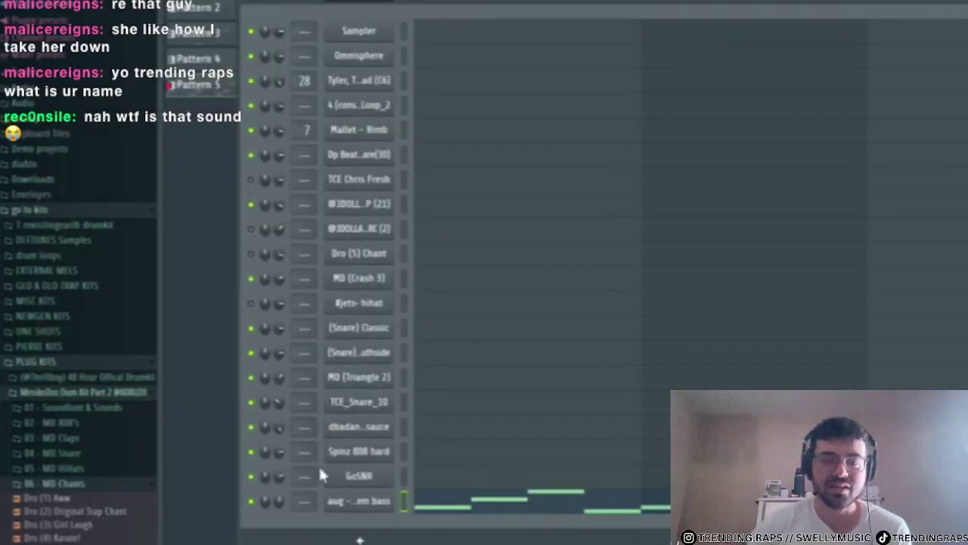
left_click(360, 540)
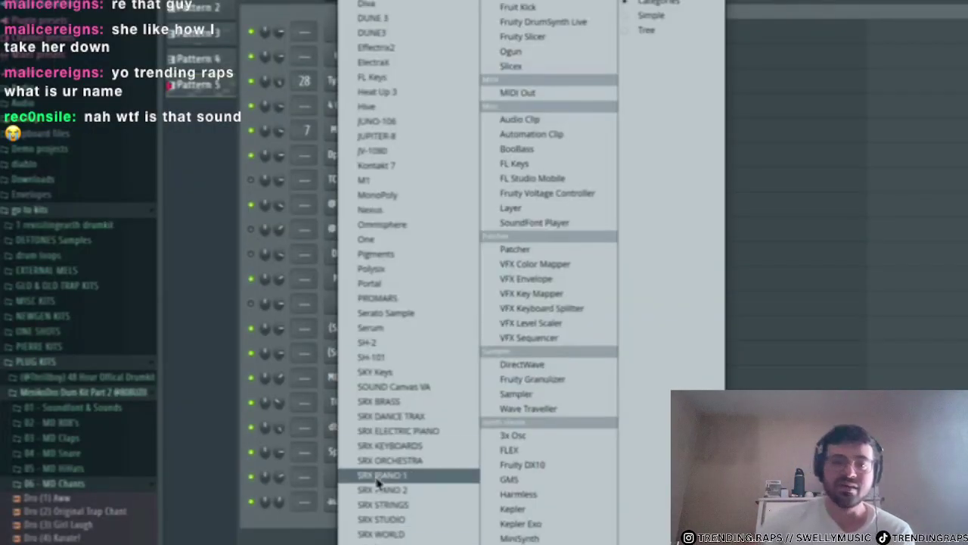
left_click(395, 488)
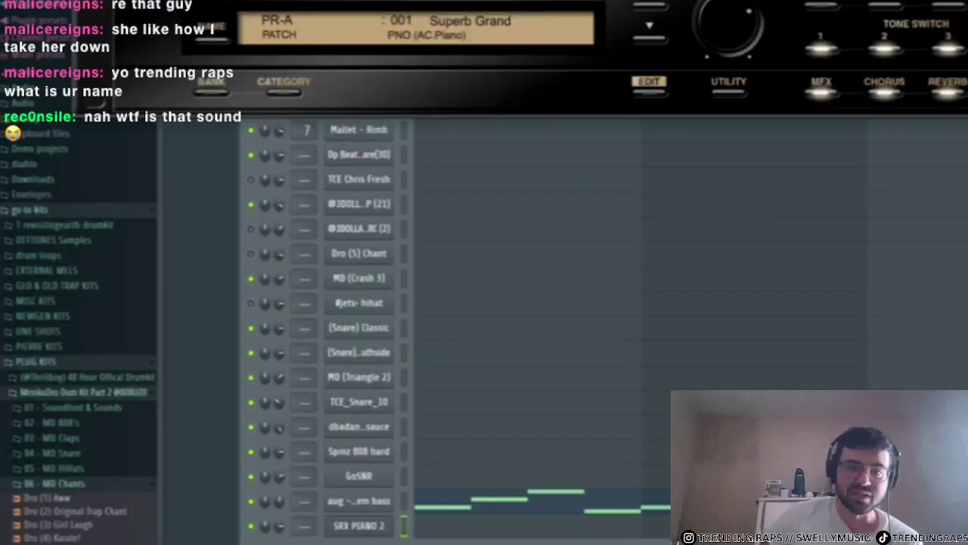
key("Escape")
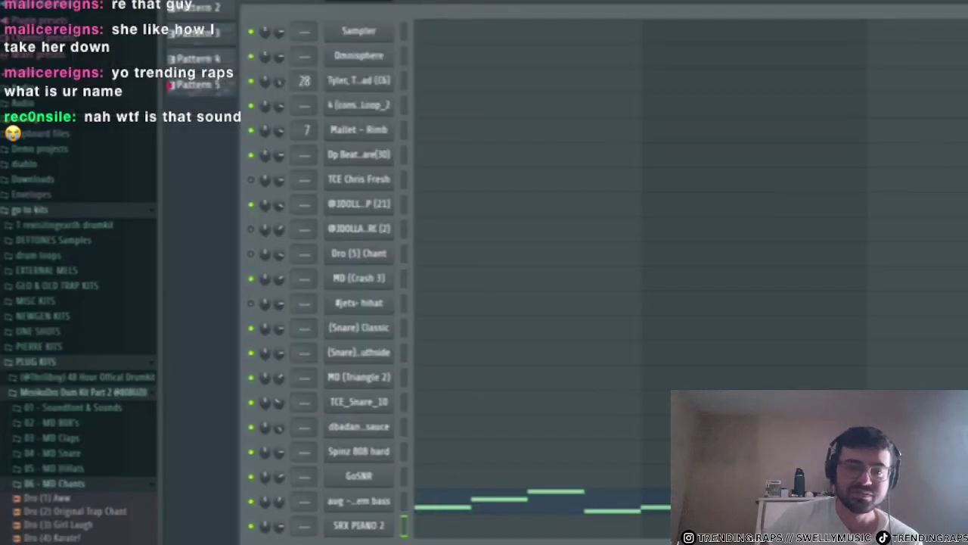
- Create Pattern 6 and place a G#4 note at its start in the SRX PIANO 2 piano roll
key("F4")
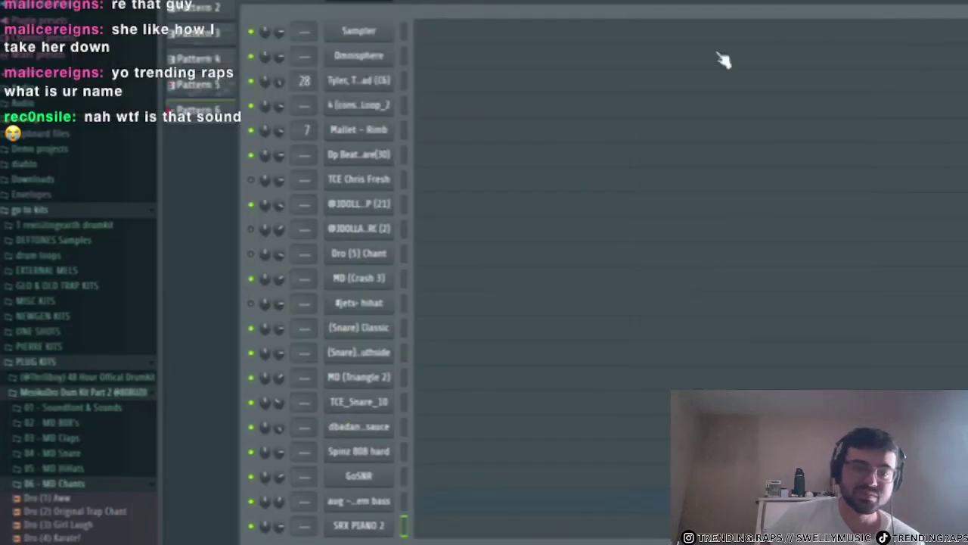
left_click(428, 524)
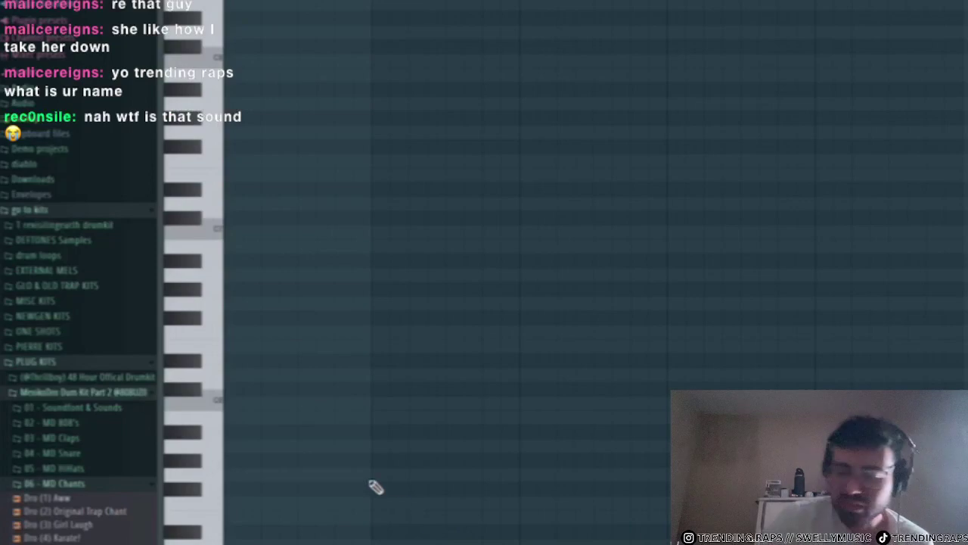
left_click(238, 290)
left_click(189, 193)
left_click_drag(234, 288, 639, 288)
right_click(634, 290)
left_click(236, 290)
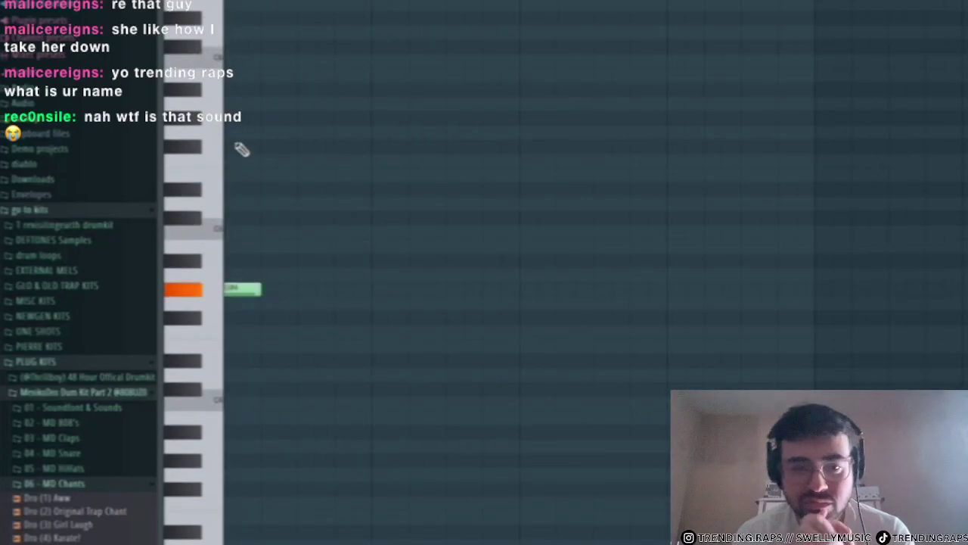
- Build a chord on the G#4 by adding short B4, D#5 and G#5 notes at the pattern's start
left_click_drag(263, 176, 246, 192)
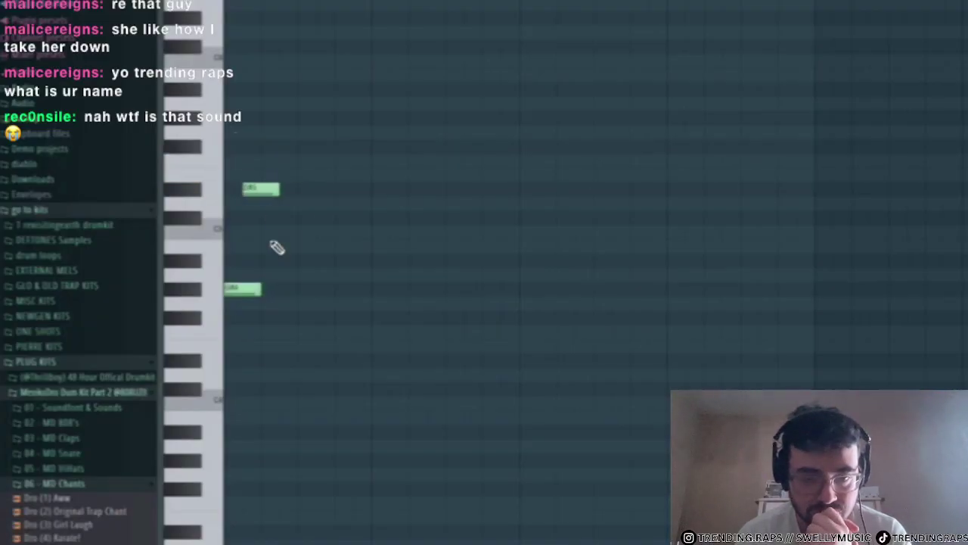
key("ctrl+l")
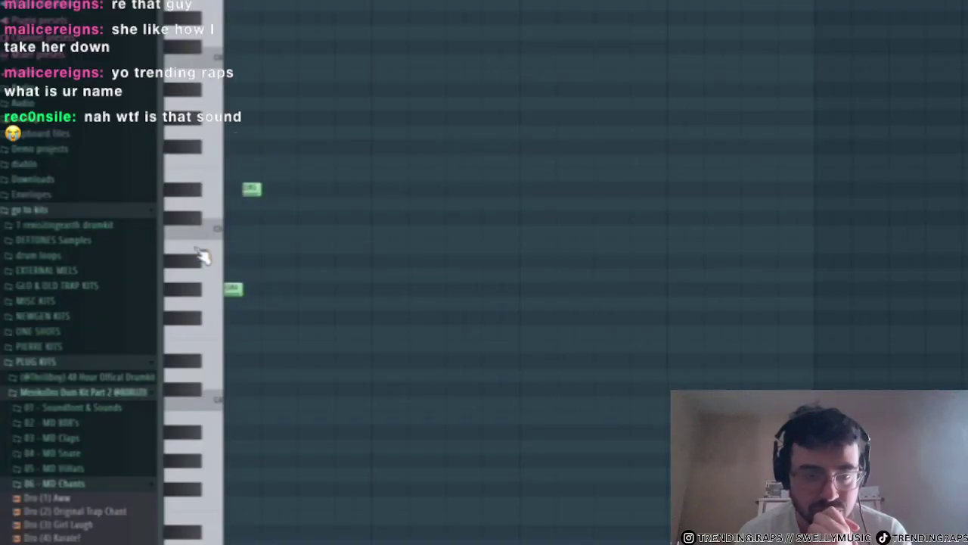
left_click_drag(277, 245, 240, 245)
left_click_drag(251, 188, 232, 188)
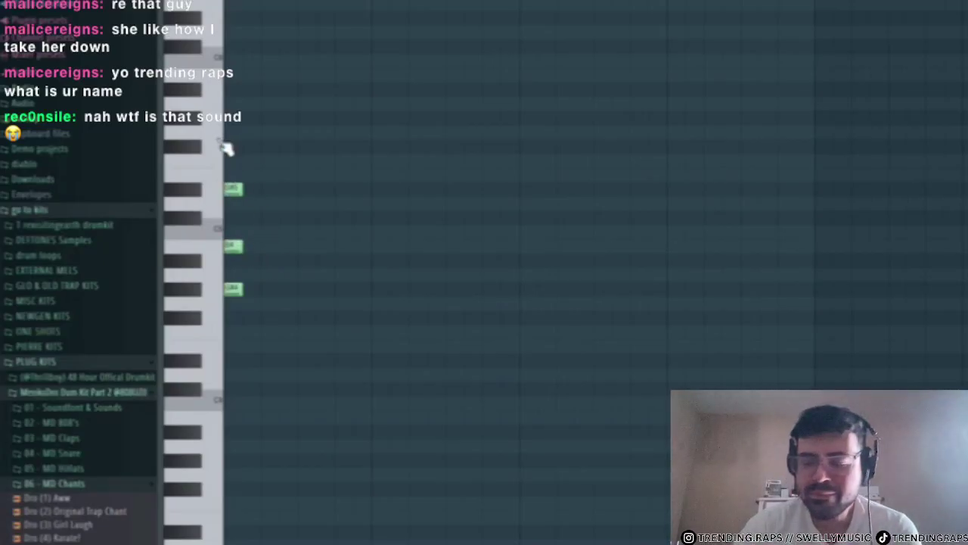
left_click(244, 133)
- Lengthen the four chord notes together to fill the first bar, auditioning them with the song
left_click_drag(249, 85, 217, 368)
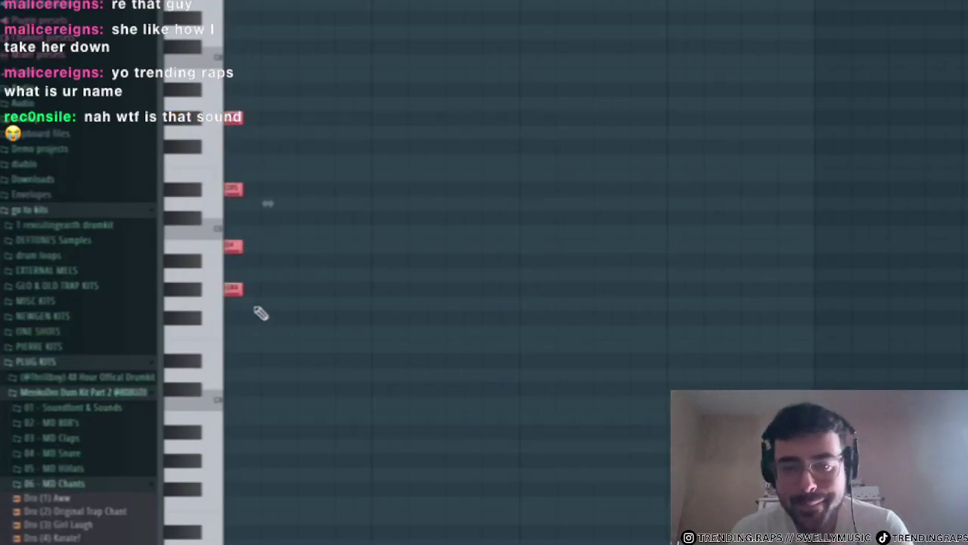
left_click_drag(241, 290, 338, 338)
key("ctrl+d")
key("F5")
scroll(609, 20, "up", 3)
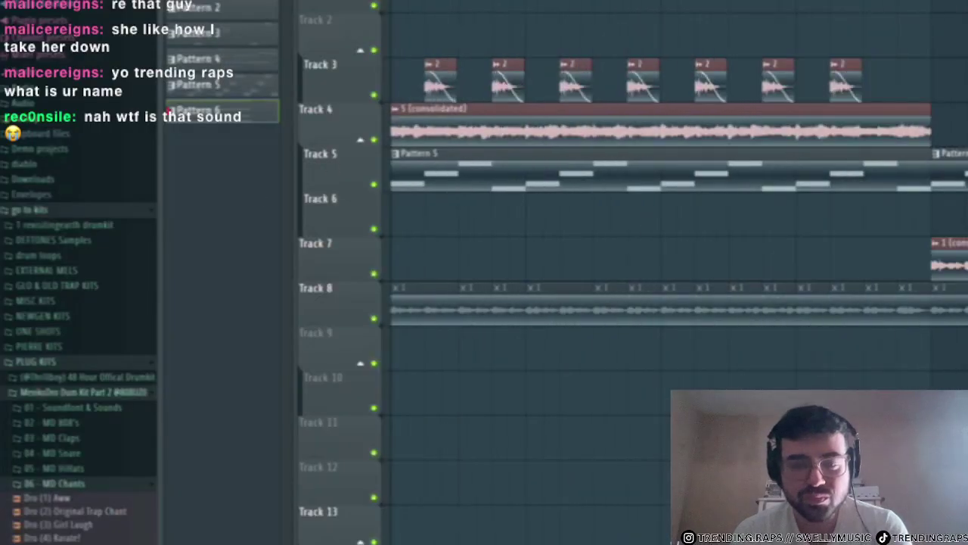
scroll(409, 15, "up", 3)
key("space")
key("F7")
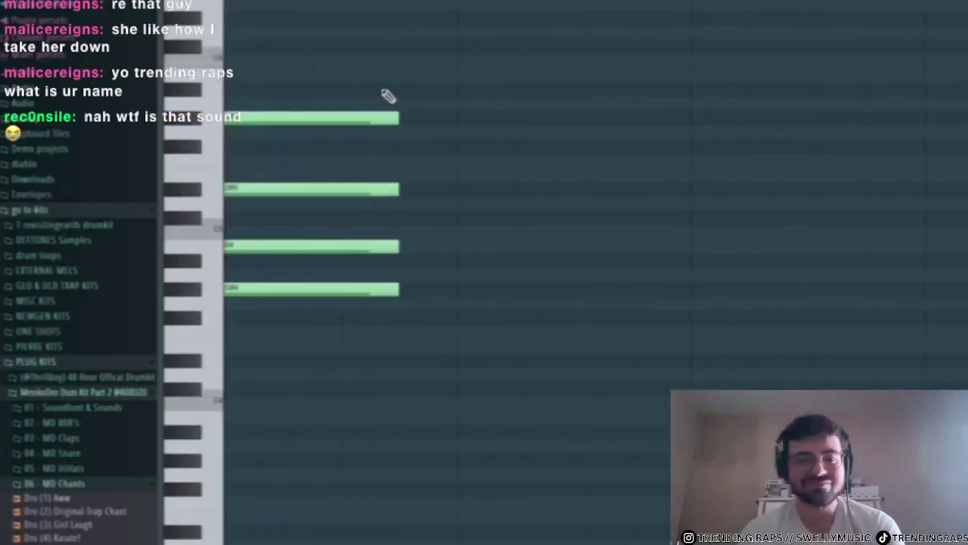
left_click_drag(389, 95, 325, 316)
left_click_drag(387, 121, 406, 368)
- Place an A#5 note in the second bar, duplicate the first chord beneath it, and delete the duplicated G#5
left_click(469, 91)
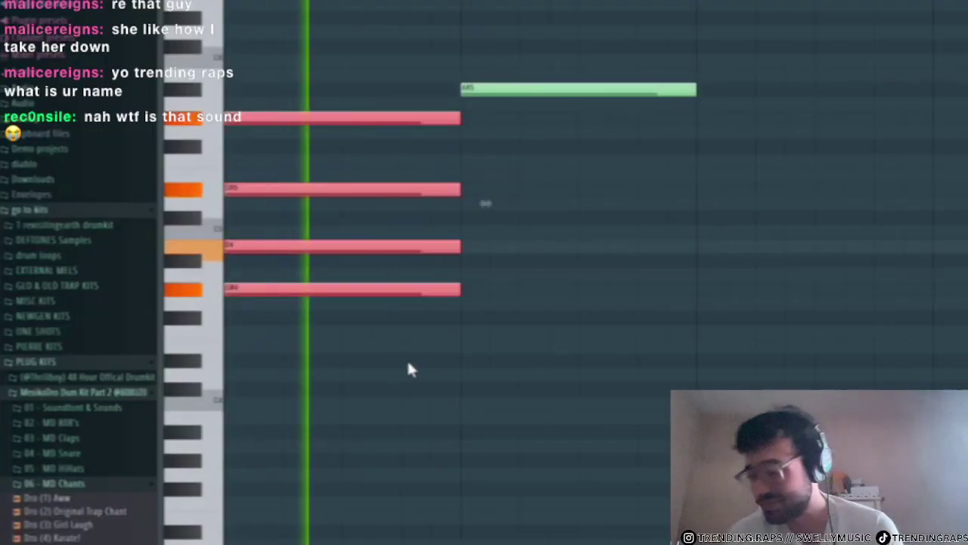
key("ctrl+b")
key("space")
right_click(488, 118)
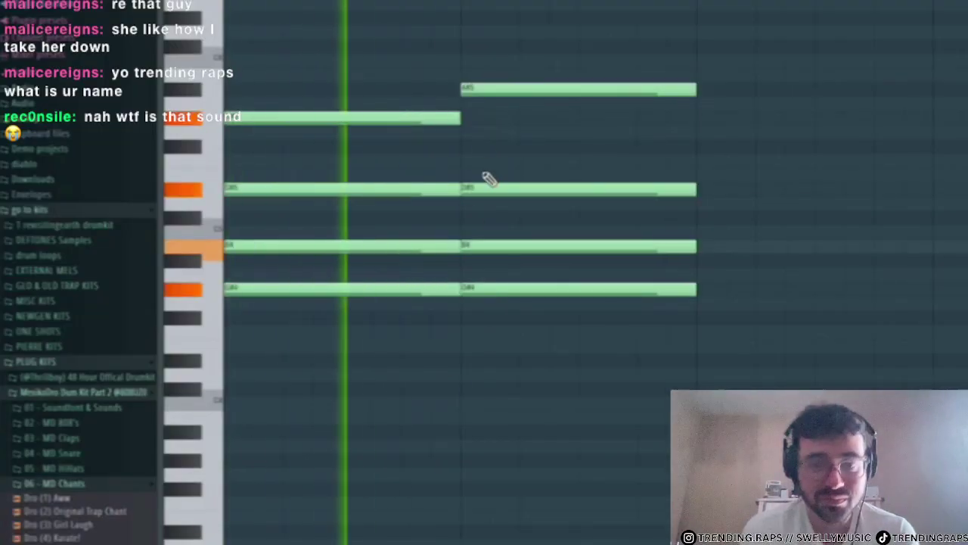
- Revoice the middle of the second chord with C#5 and F#5 in place of B4 and D#5 while listening
mouse_move(476, 189)
left_mouse_down()
mouse_move(476, 153)
mouse_move(471, 173)
left_mouse_up()
left_click_drag(484, 241, 471, 214)
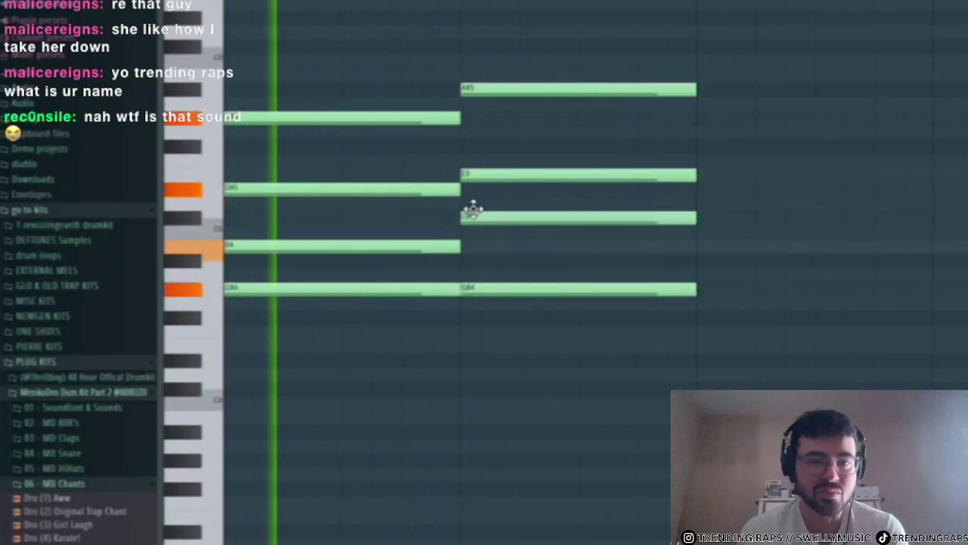
left_click_drag(473, 175, 469, 146)
right_click(500, 215)
left_click(499, 174)
left_click(500, 215)
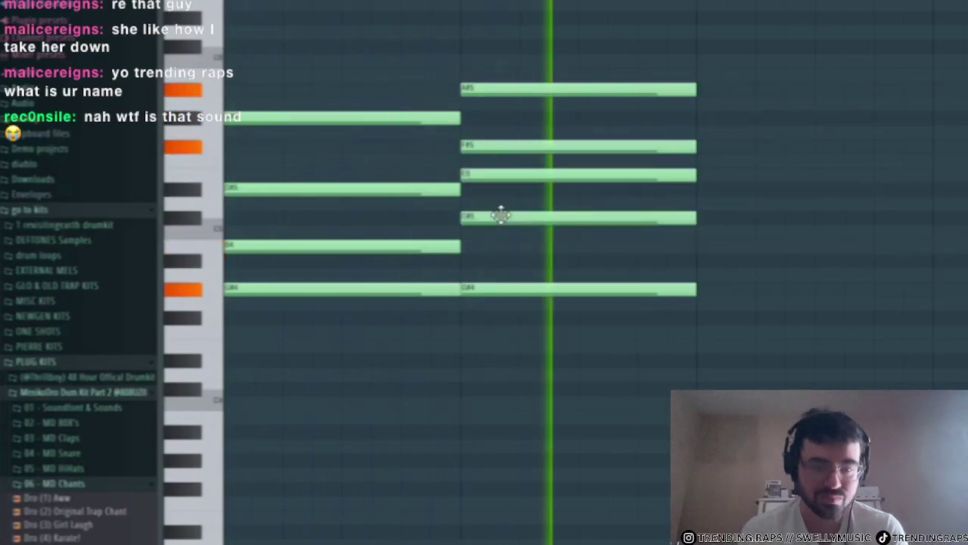
right_click(486, 174)
- Lower the second chord's bass note to D#4 and delete the F#4 above it
left_click_drag(484, 289, 471, 359)
key("space")
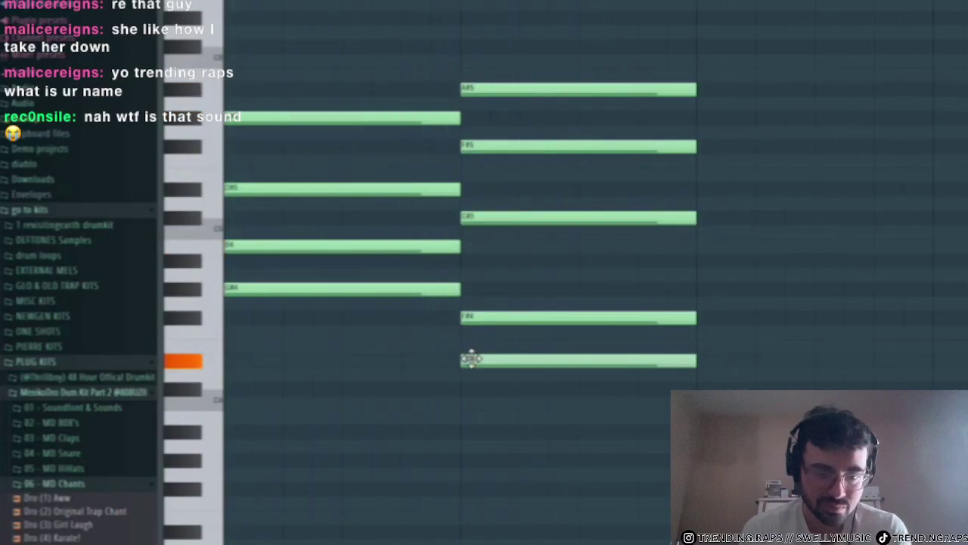
right_click(478, 318)
- Strum both chords with staggered note starts, tuning the start-time strength by ear during playback, and accept the result
left_click_drag(525, 423, 434, 82)
left_click(186, 2)
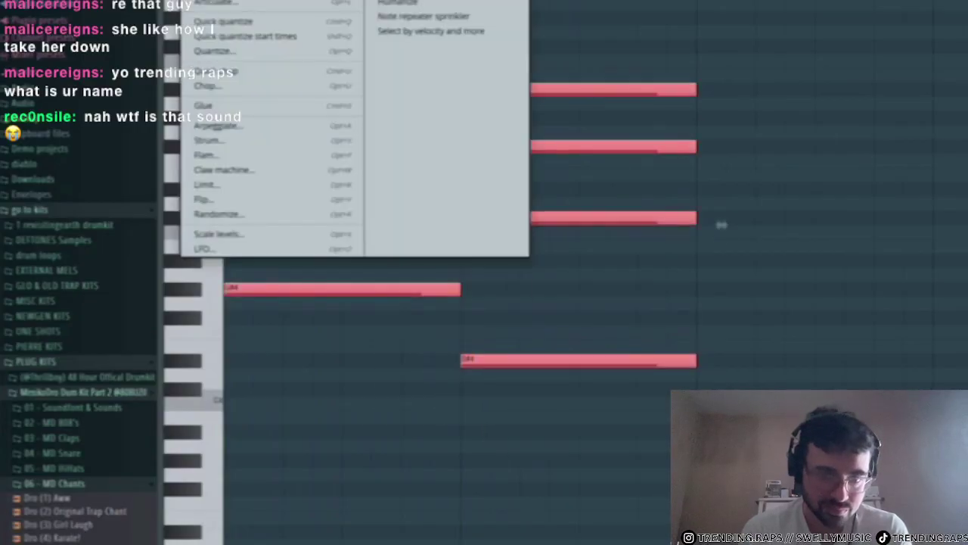
left_click(233, 141)
key("space")
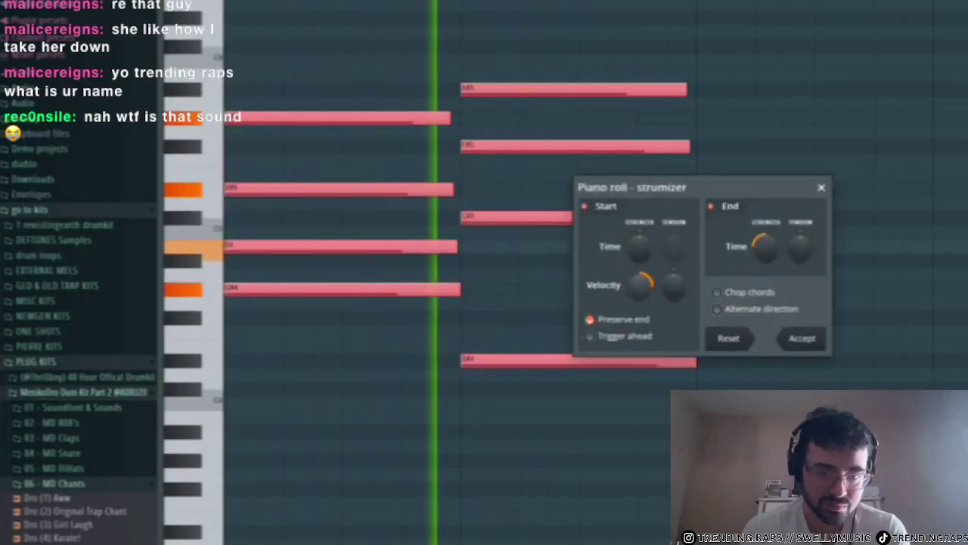
mouse_move(635, 252)
left_mouse_down()
mouse_move(636, 272)
mouse_move(635, 241)
mouse_move(635, 266)
left_mouse_up()
key("space")
key("space")
key("space")
key("space")
key("space")
key("space")
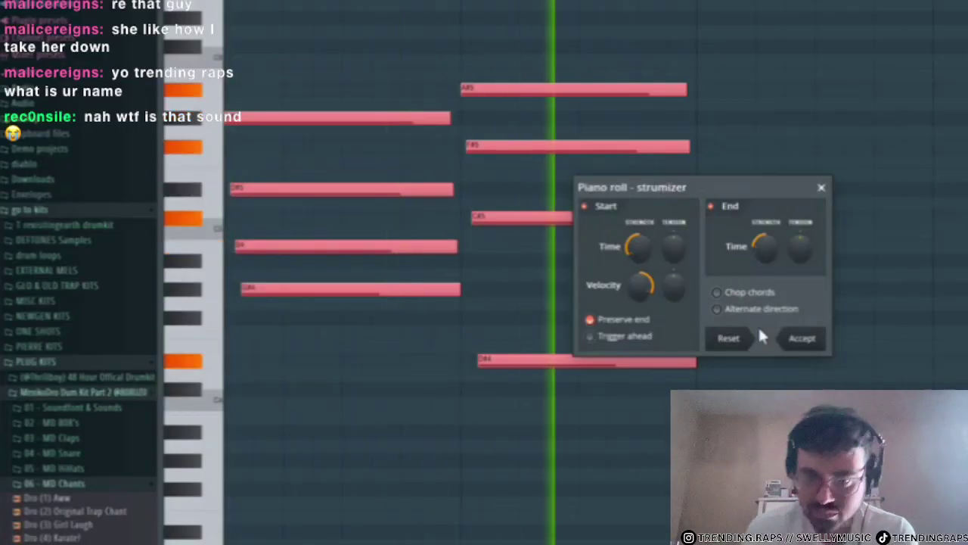
left_click_drag(641, 246, 641, 242)
left_click(802, 338)
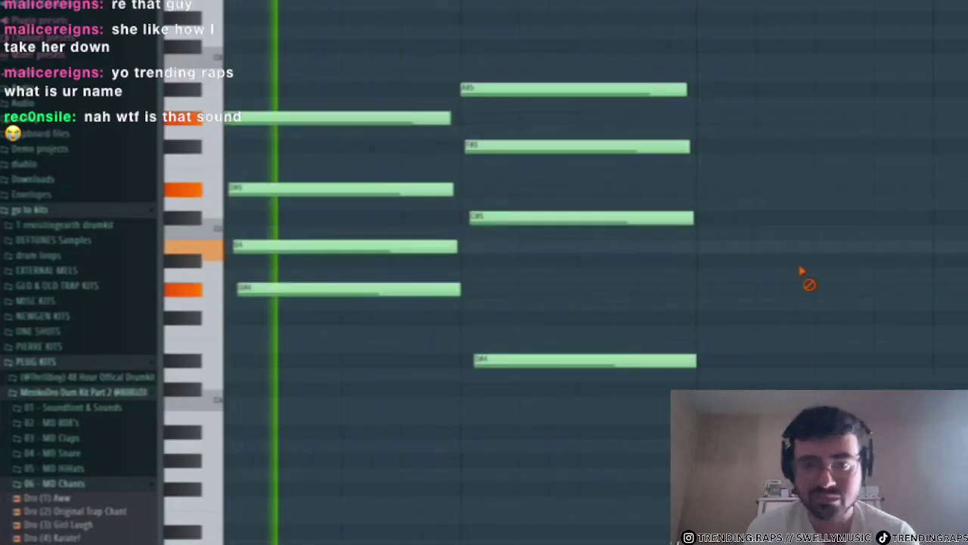
- Check the mixer and route the SRX PIANO 2 channel to mixer track 27
key("F9")
left_click(657, 7)
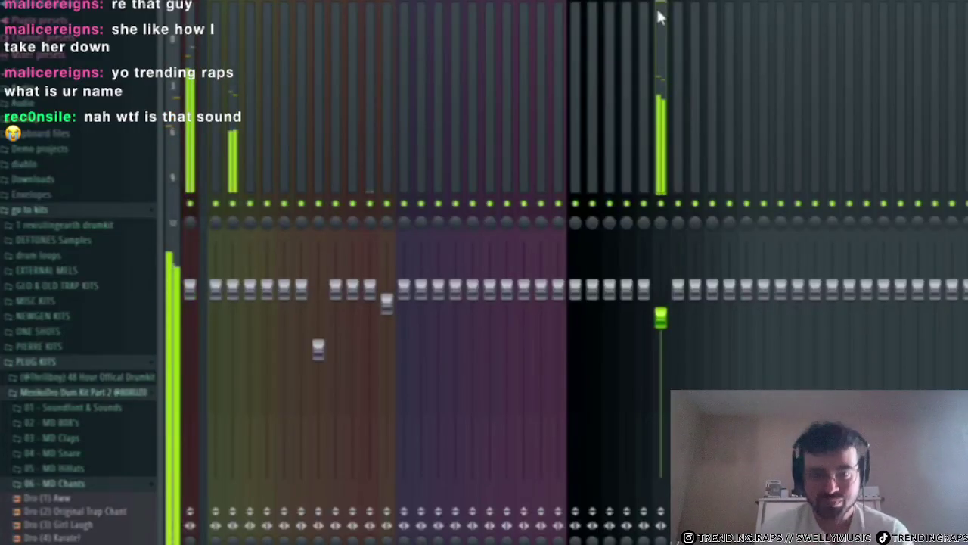
key("F6")
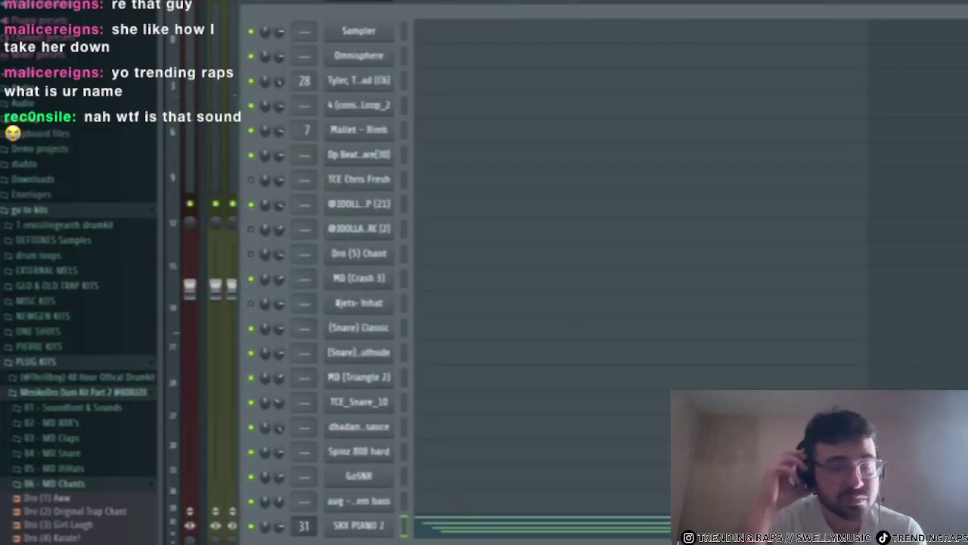
key("space")
- Try both piano chords an octave higher and an octave lower, return them to their original octave, and listen to the arrangement
left_click(434, 525)
left_click_drag(689, 408, 212, 34)
key("ctrl+Up")
right_click(898, 167)
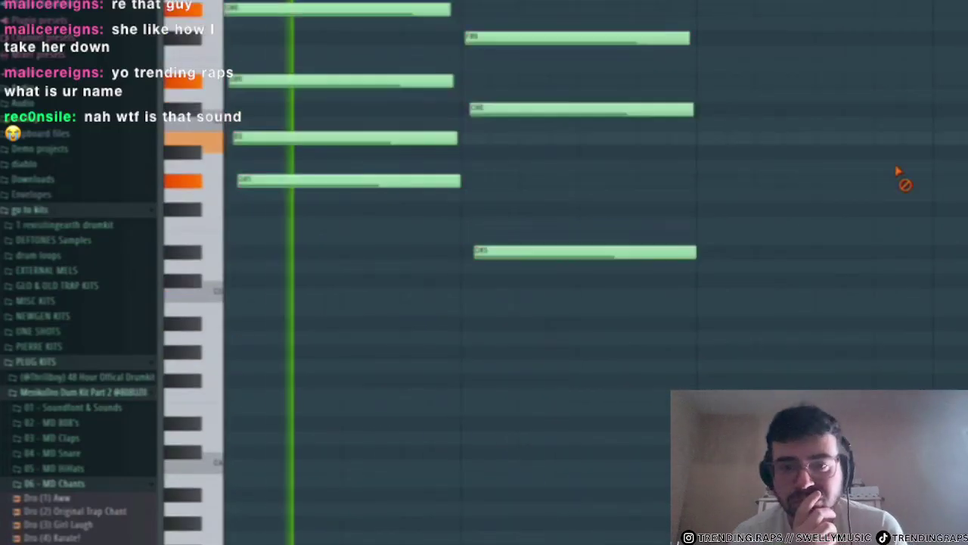
key("space")
key("space")
key("F6")
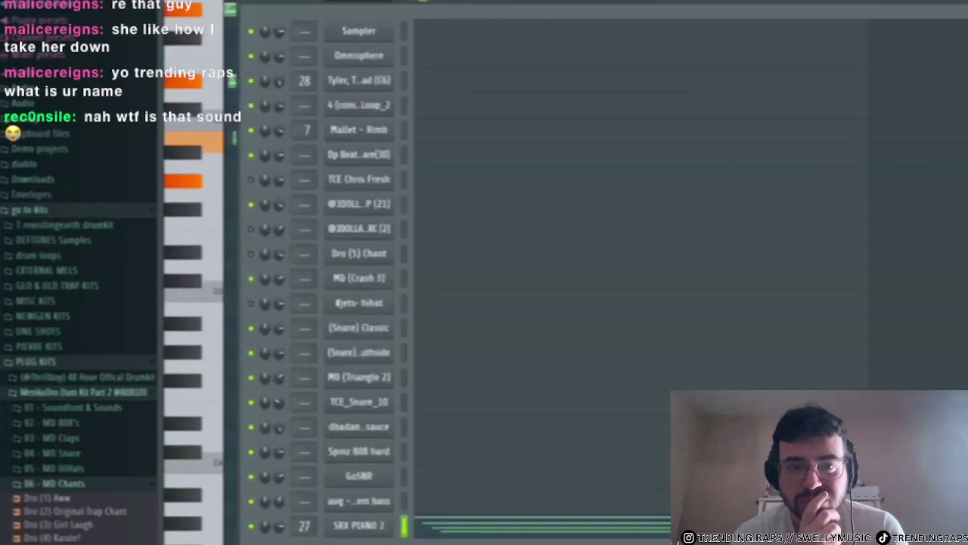
left_click(467, 527)
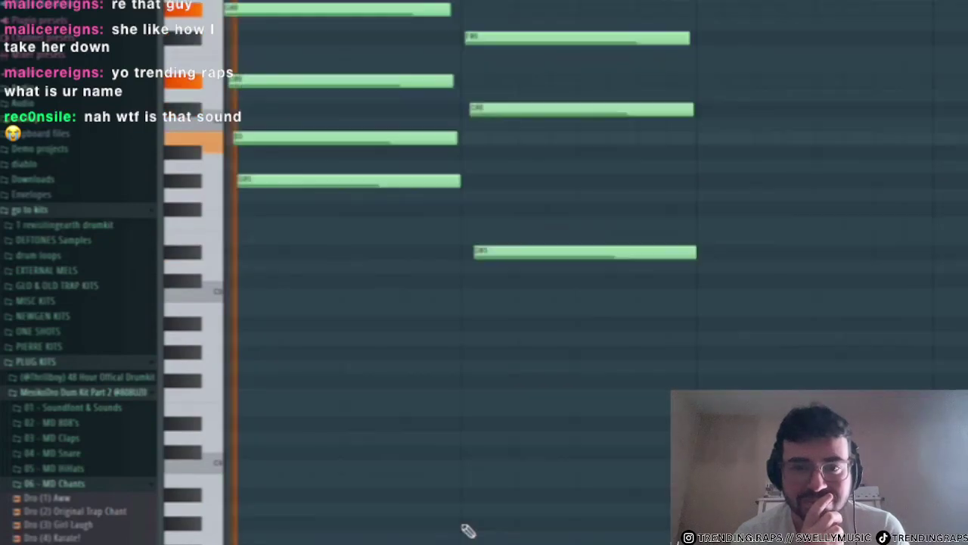
scroll(467, 530, "up", 5)
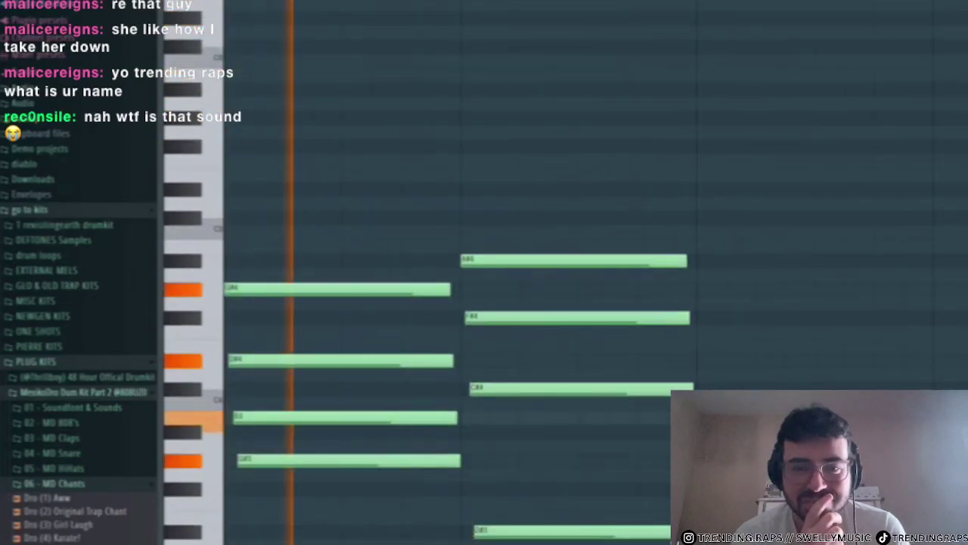
scroll(750, 39, "down", 3)
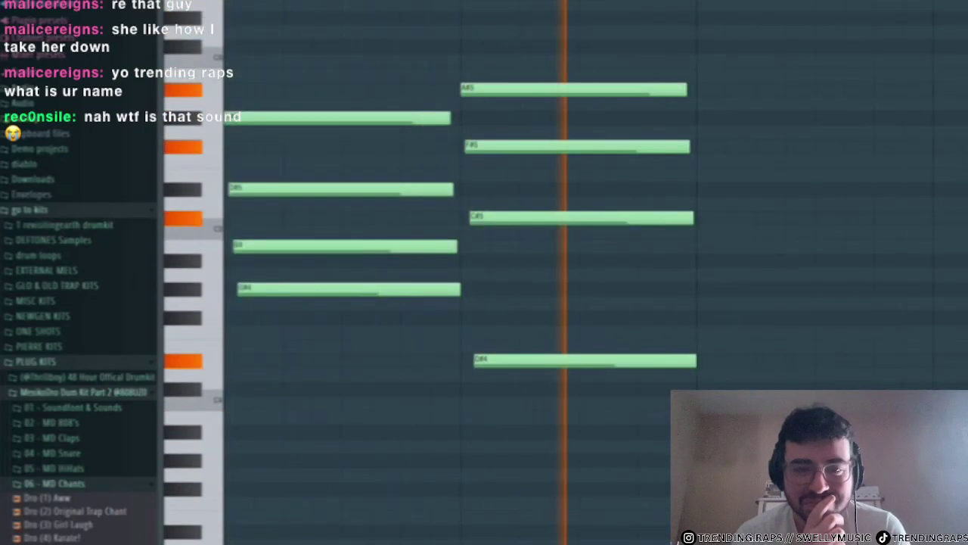
key("F5")
key("l")
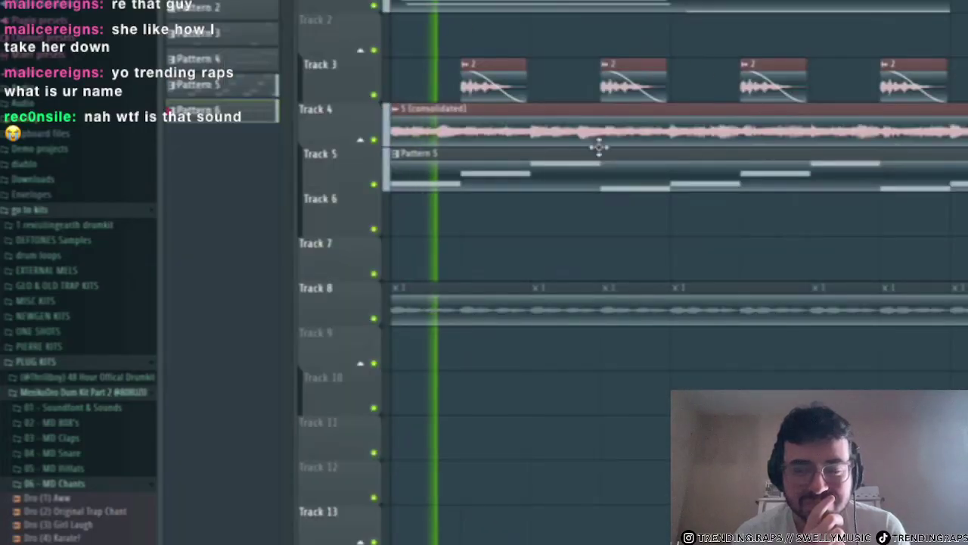
scroll(598, 146, "down", 3)
- Add short melody notes G#6, F#6, D#6 and D#6 above the piano chords, running from late in the first bar through the second
key("F6")
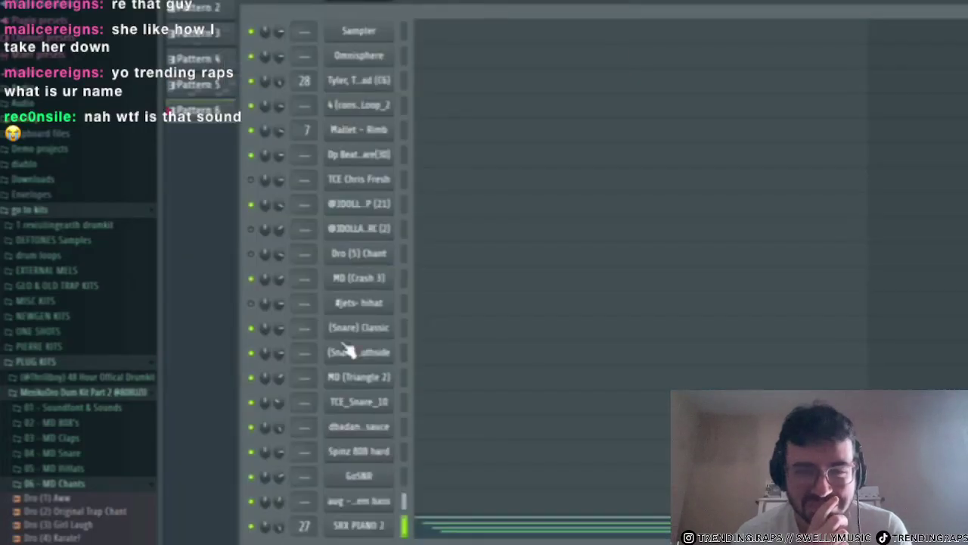
left_click(439, 530)
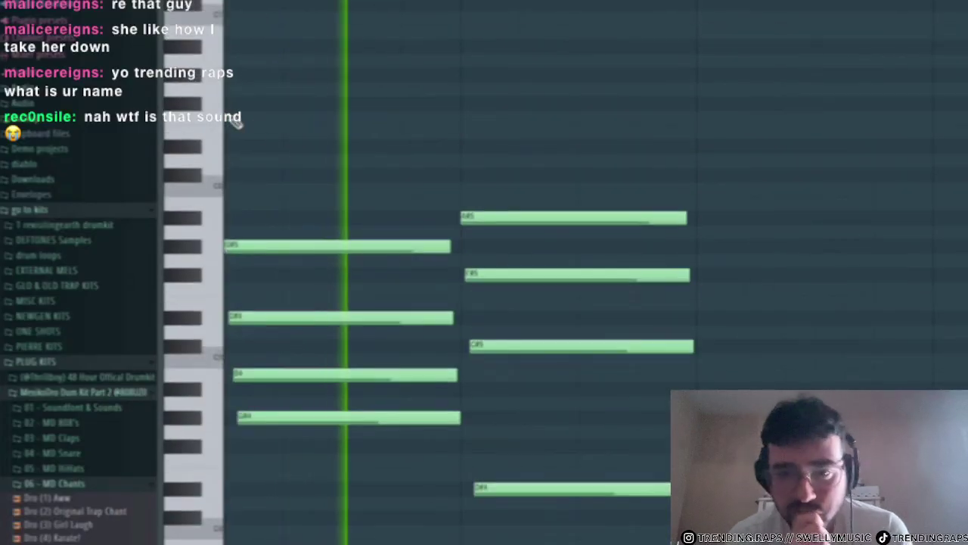
key("space")
left_click(426, 103)
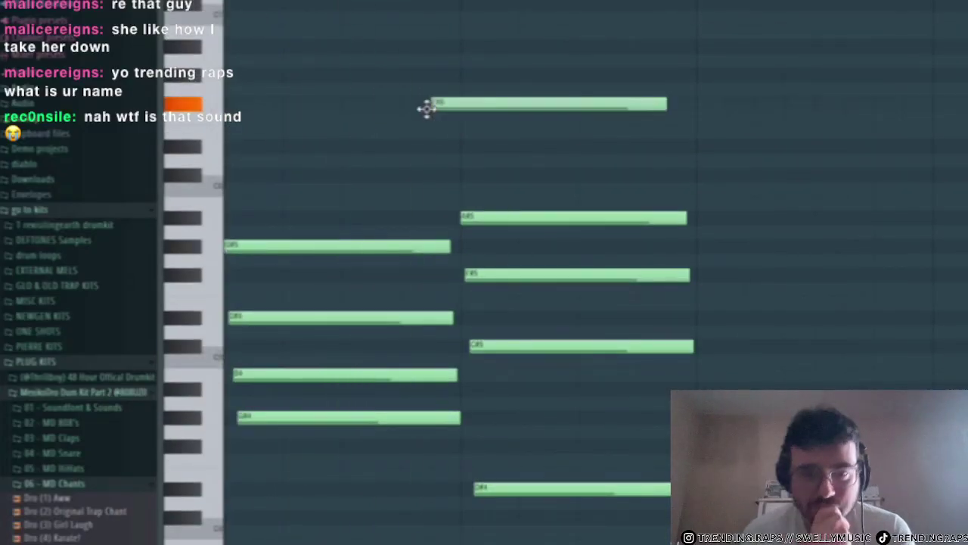
left_click_drag(666, 101, 397, 104)
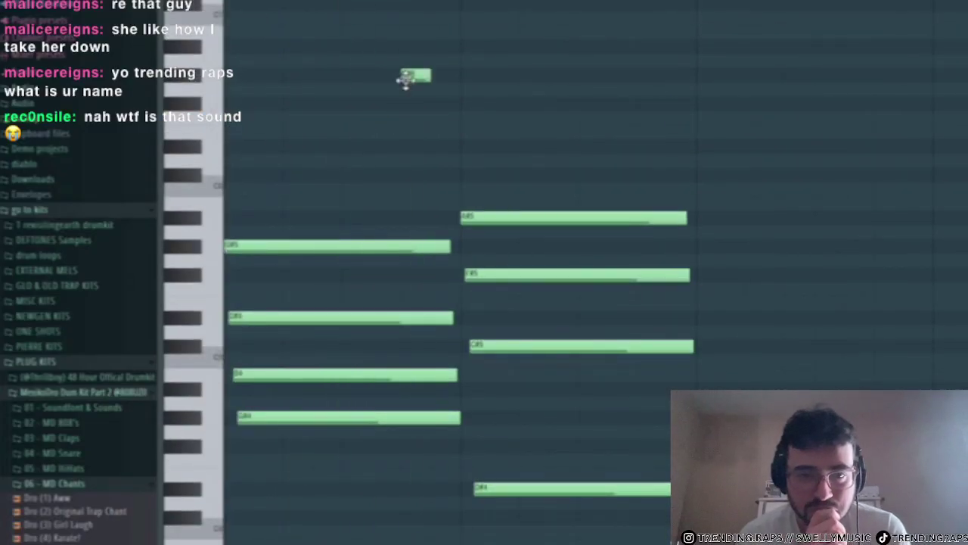
left_click(438, 103)
key("space")
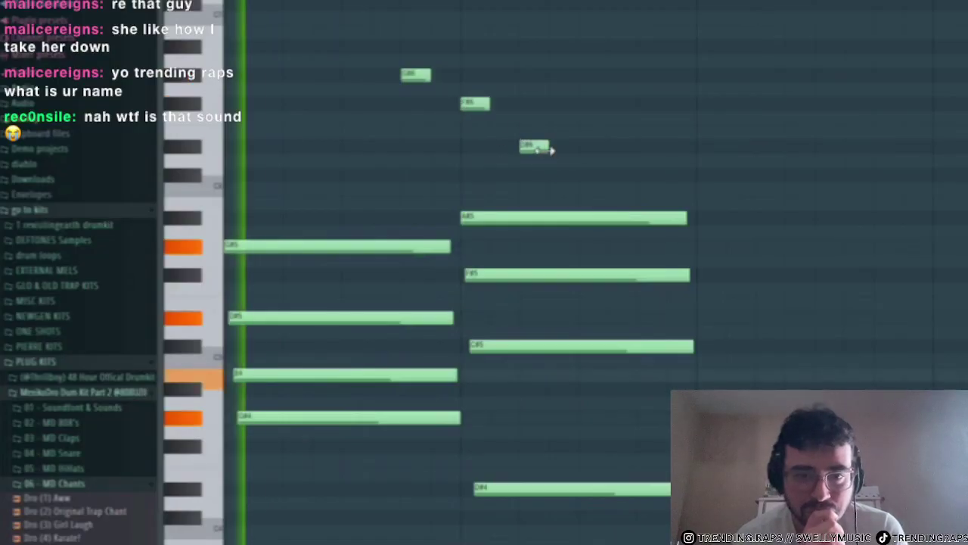
right_click(521, 149)
left_click(528, 148)
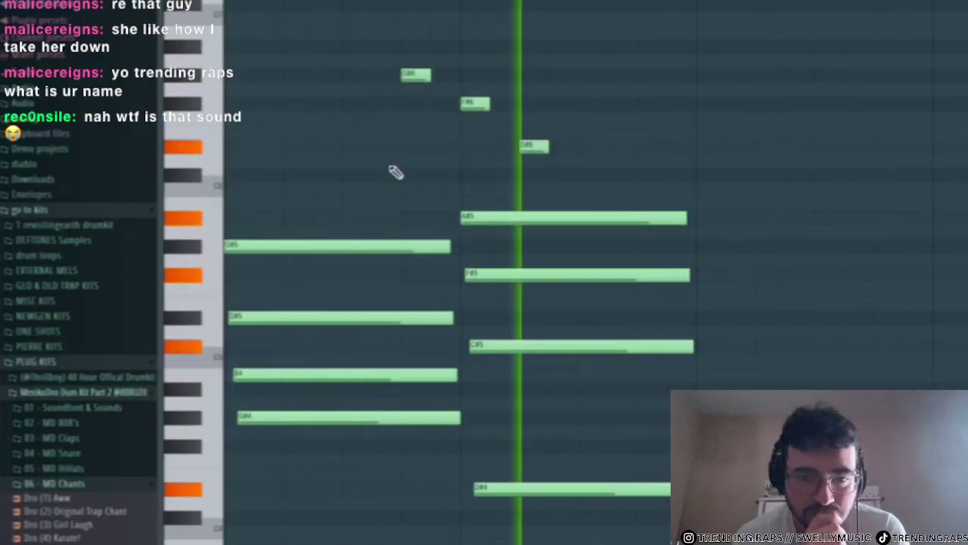
left_click(641, 148)
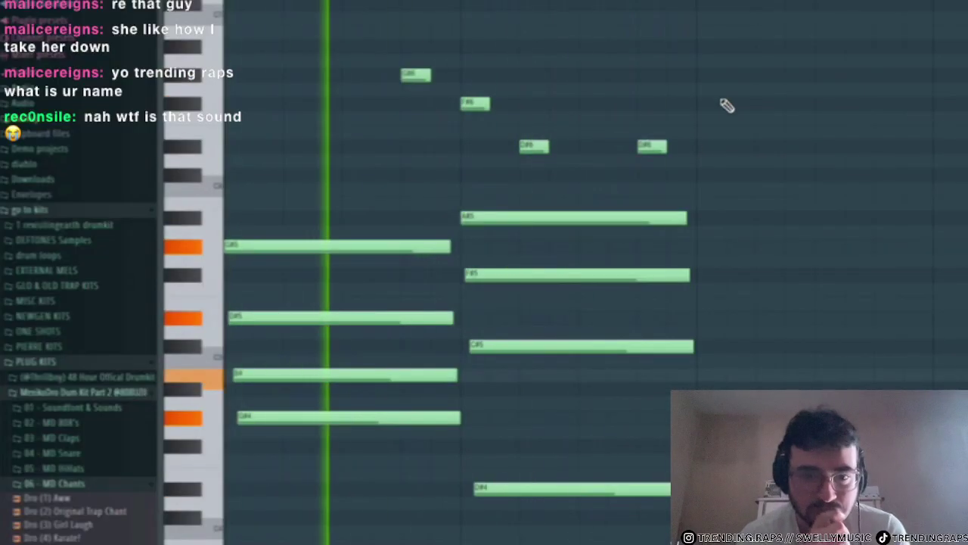
- Try a second Pattern 6 clip directly after the first one on the playlist's first track
key("F6")
key("F5")
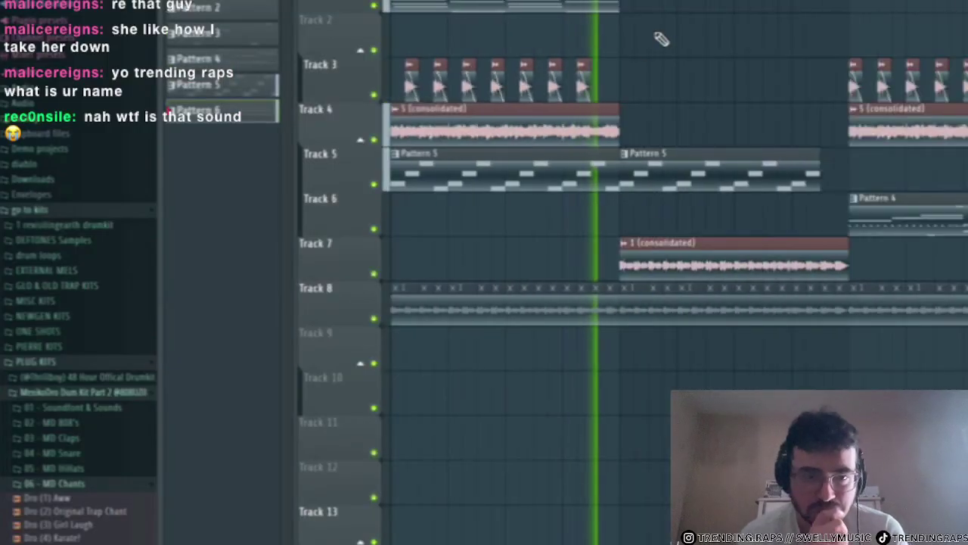
left_click(649, 4)
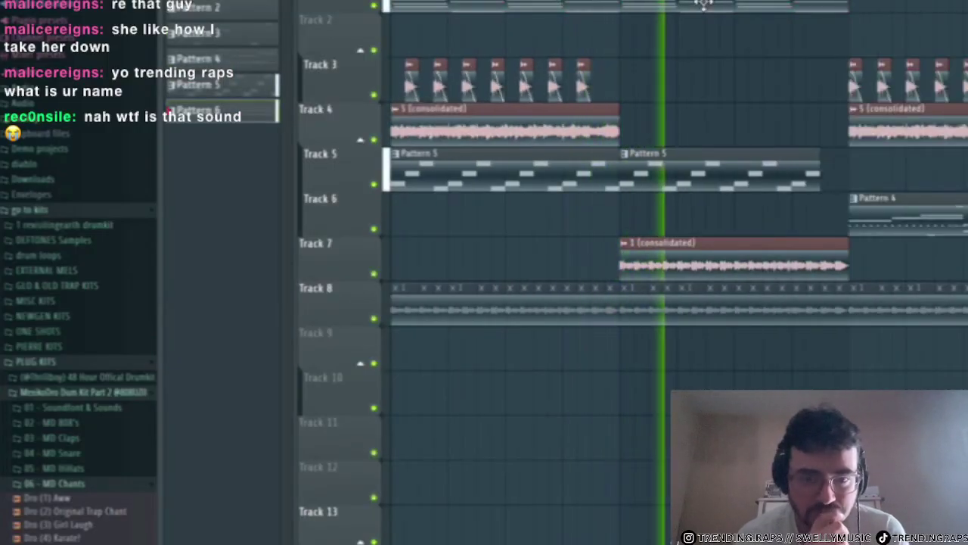
scroll(666, 112, "down", 2)
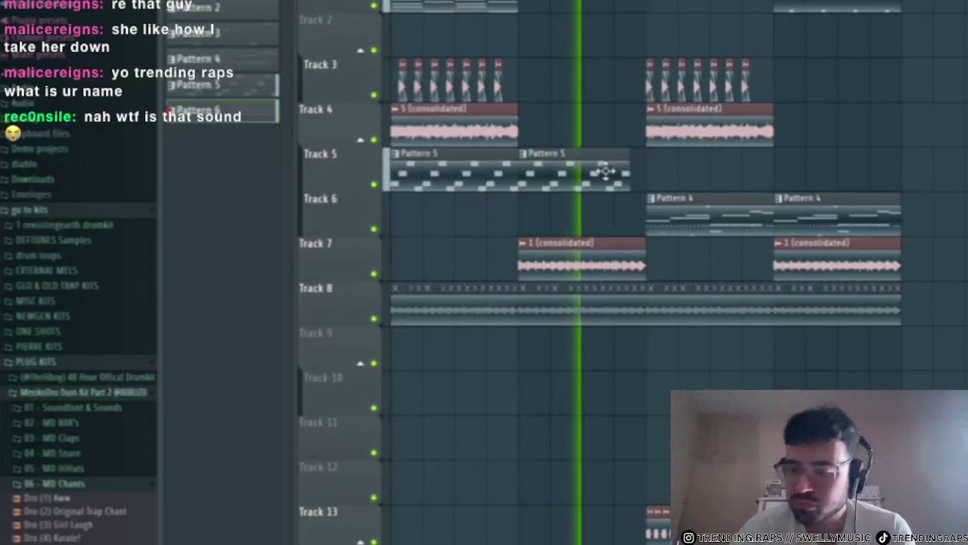
- Delete the second Pattern 5 clip on Track 5, add a Pattern 4 clip on Track 6 in that section, and play the arrangement
right_click(605, 182)
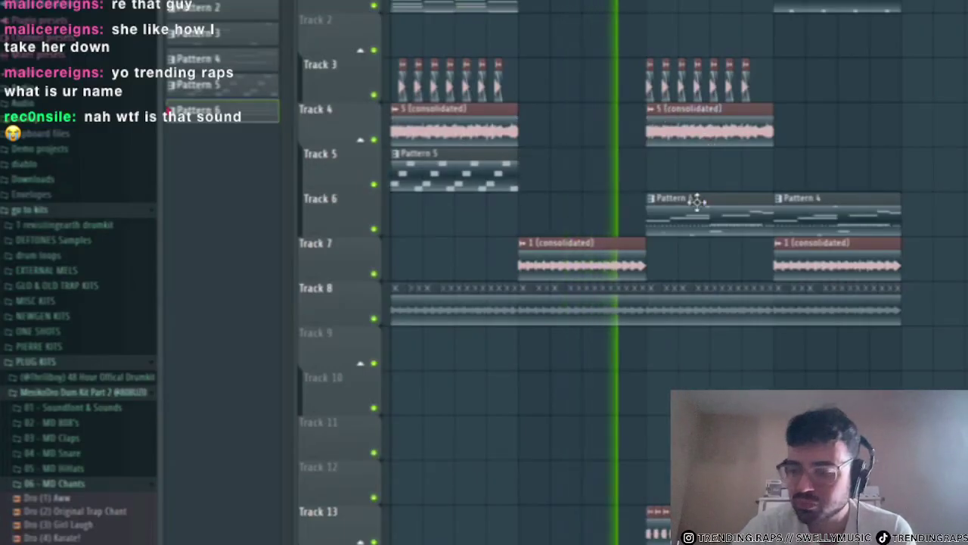
left_click(530, 220)
key("space")
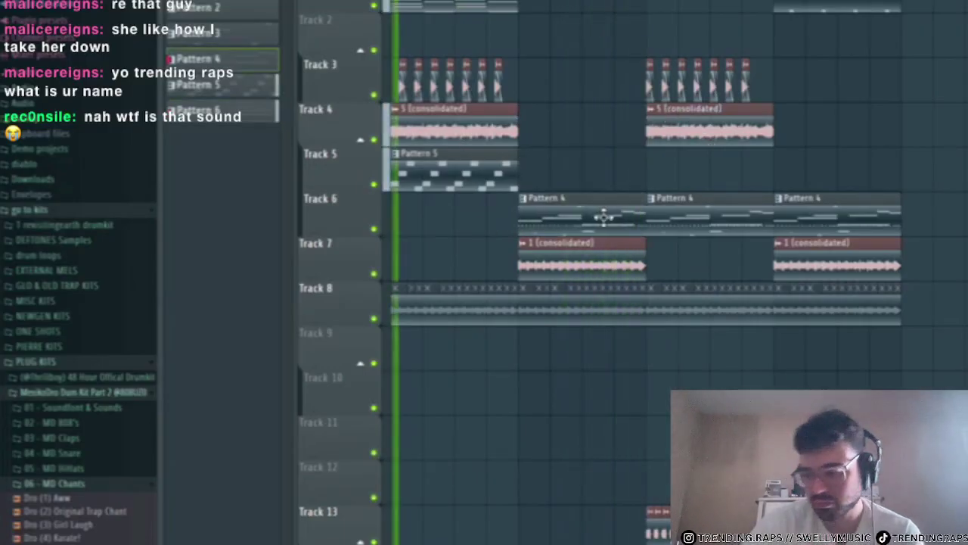
scroll(76, 484, "down", 5)
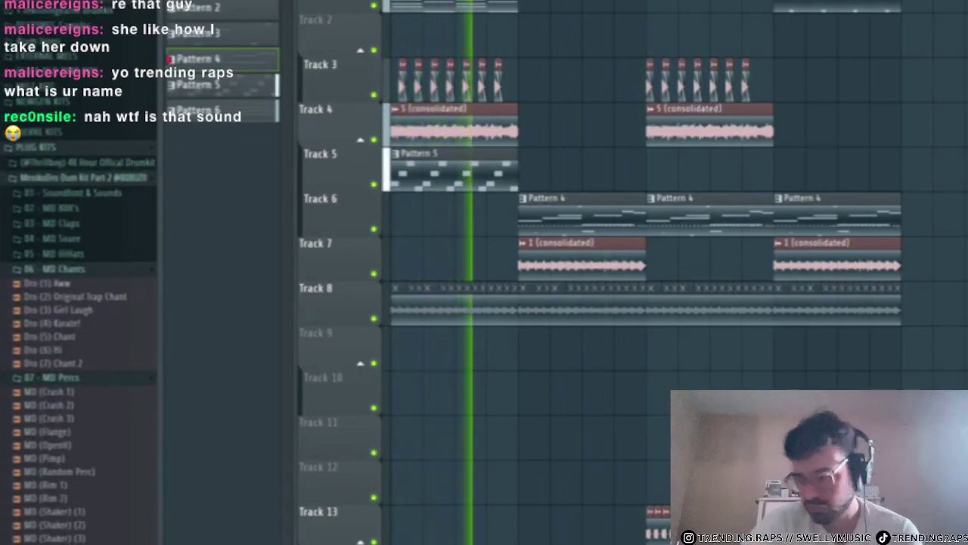
key("space")
- Place audio clip 5 at the start of Track 10 and solo that track for listening
scroll(432, 502, "down", 3)
scroll(383, 458, "up", 3)
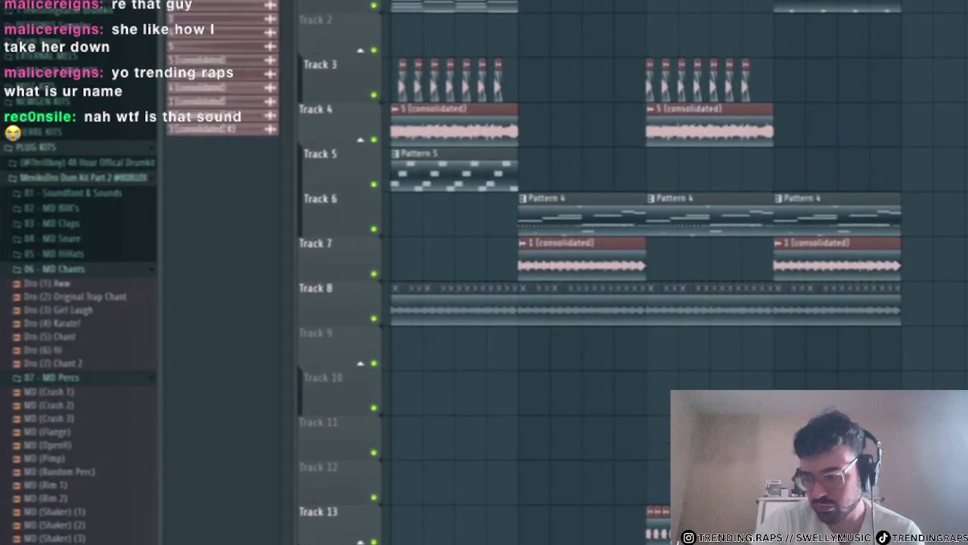
left_click_drag(205, 48, 423, 390)
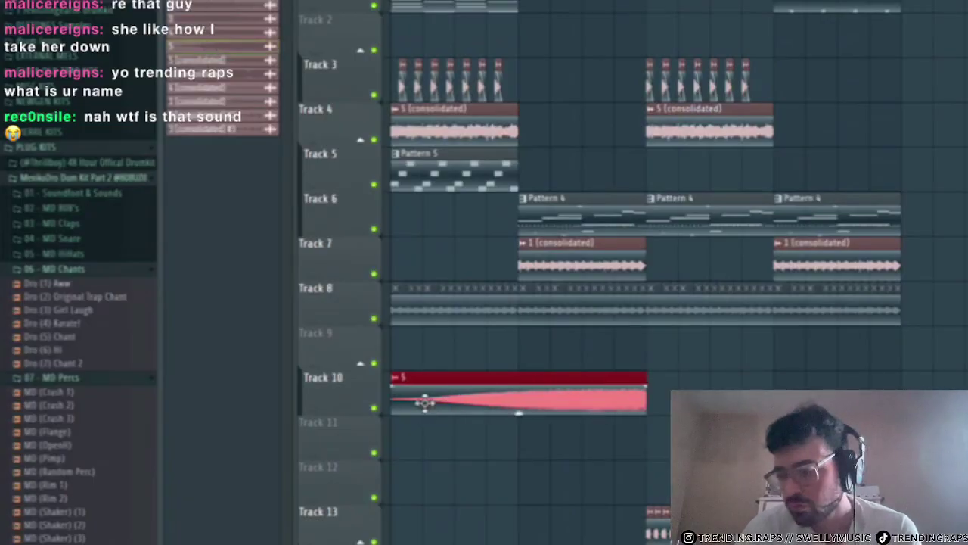
right_click(374, 408)
key("space")
key("space")
- Reverse the sample of audio clip 5 and raise its channel volume
double_click(452, 397)
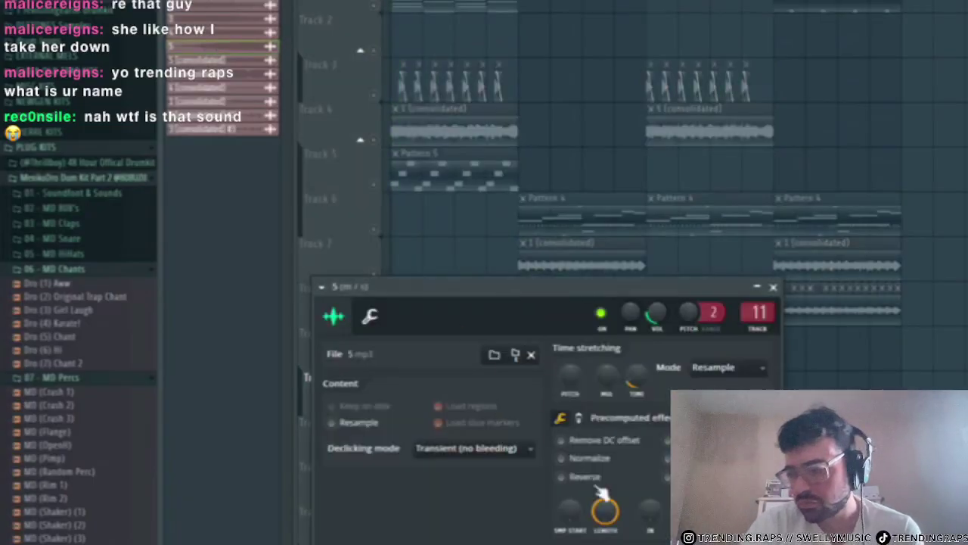
left_click(561, 476)
left_click(773, 288)
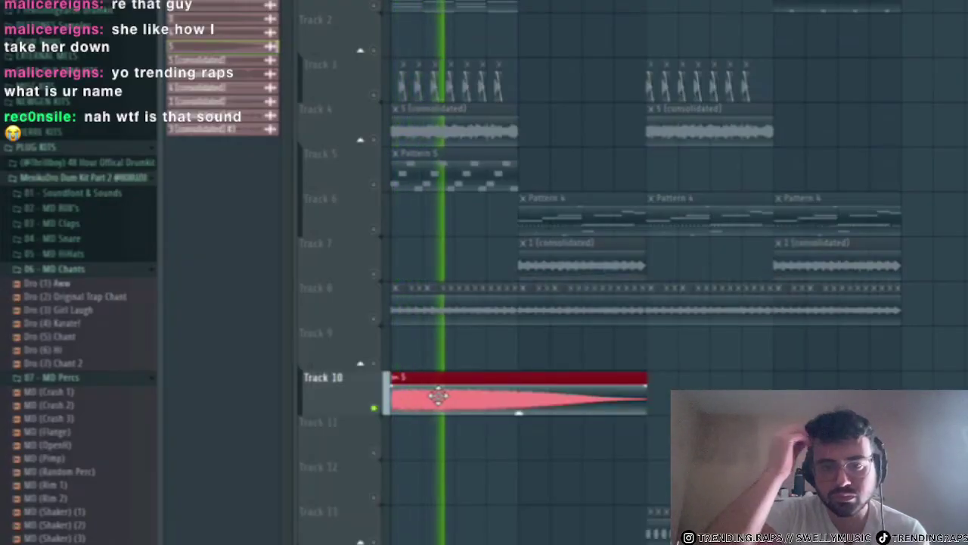
double_click(439, 396)
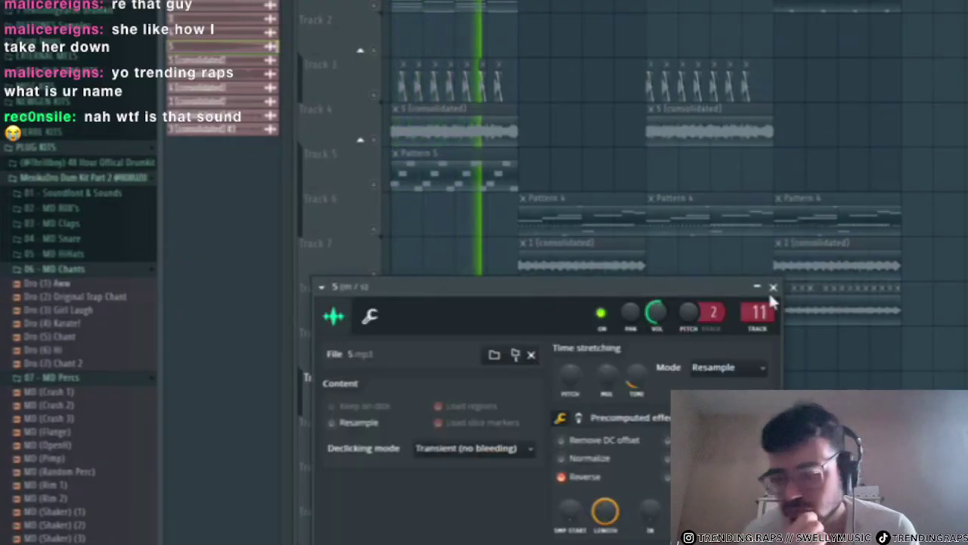
left_click(773, 288)
- Move the low-cut point to a higher frequency in Parametric EQ 2 on audio clip 5's mixer track
key("F9")
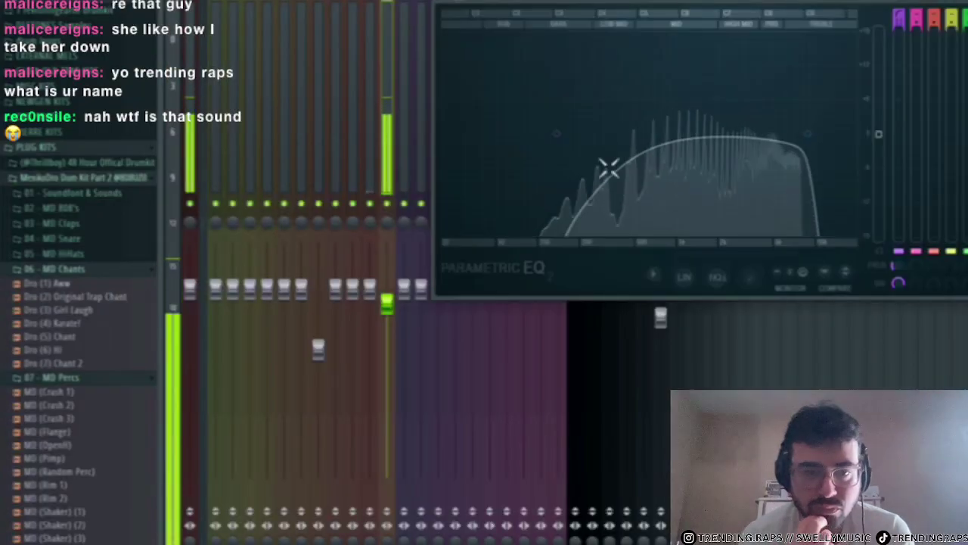
left_click_drag(557, 134, 582, 134)
key("F9")
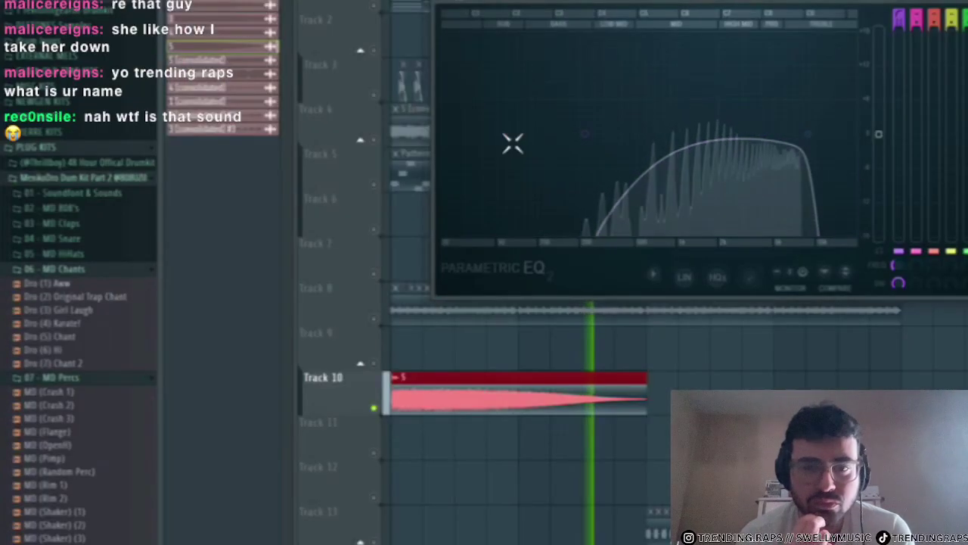
key("space")
left_click(869, 1)
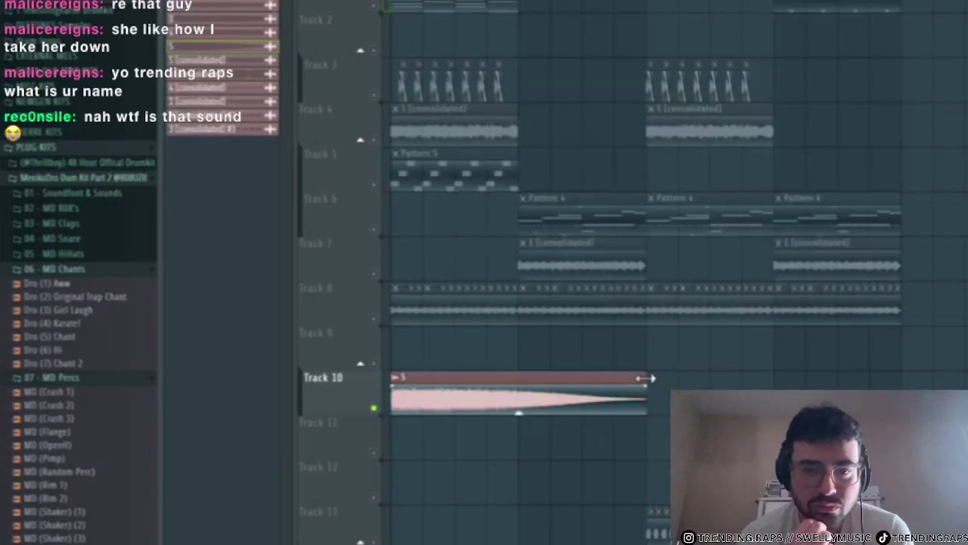
- Compress audio clip 5 on Track 10 to the length of the first section and unsolo the track
left_click_drag(647, 394, 509, 415)
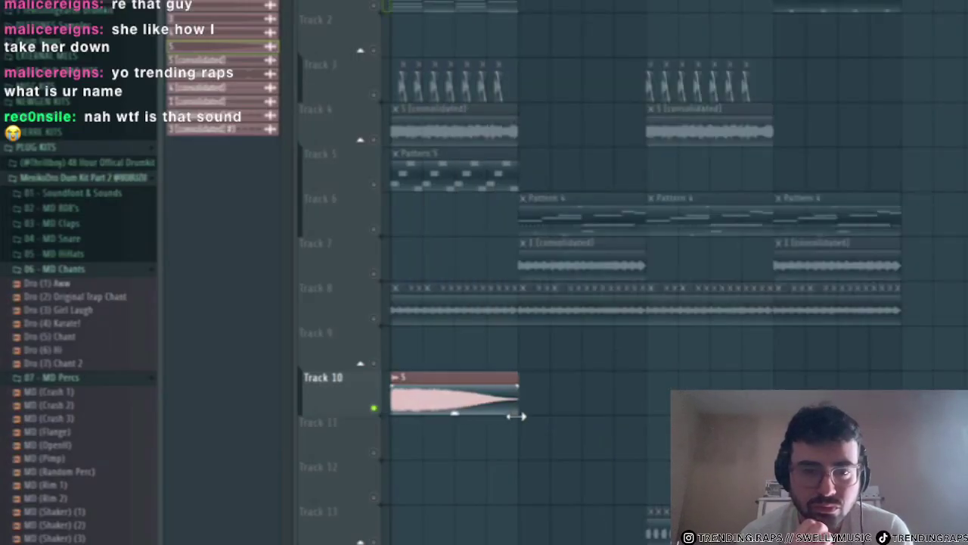
left_click(375, 367)
- Delete the second section's clips, move the remaining sections earlier to close the gap, and play the arrangement
left_click_drag(628, 194, 545, 322)
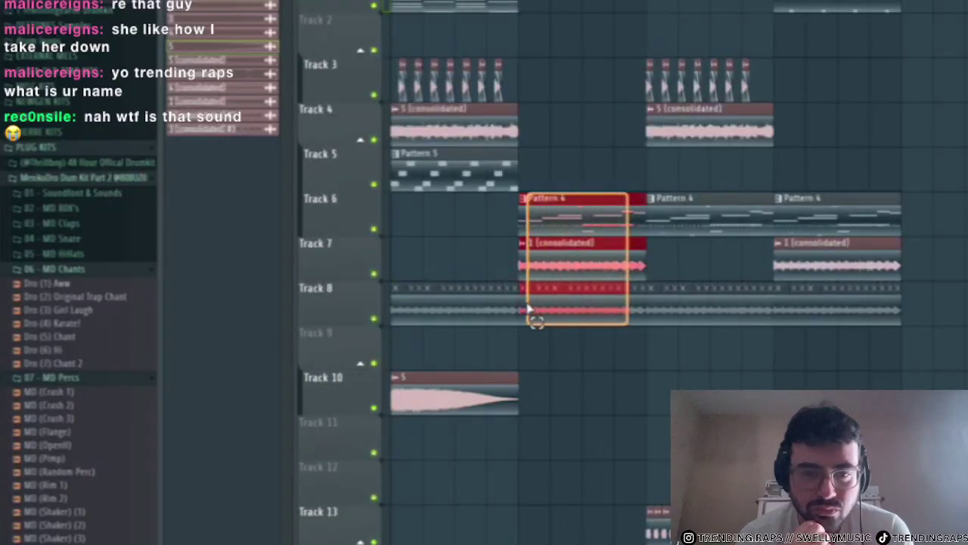
key("Delete")
left_click_drag(965, 2, 649, 2)
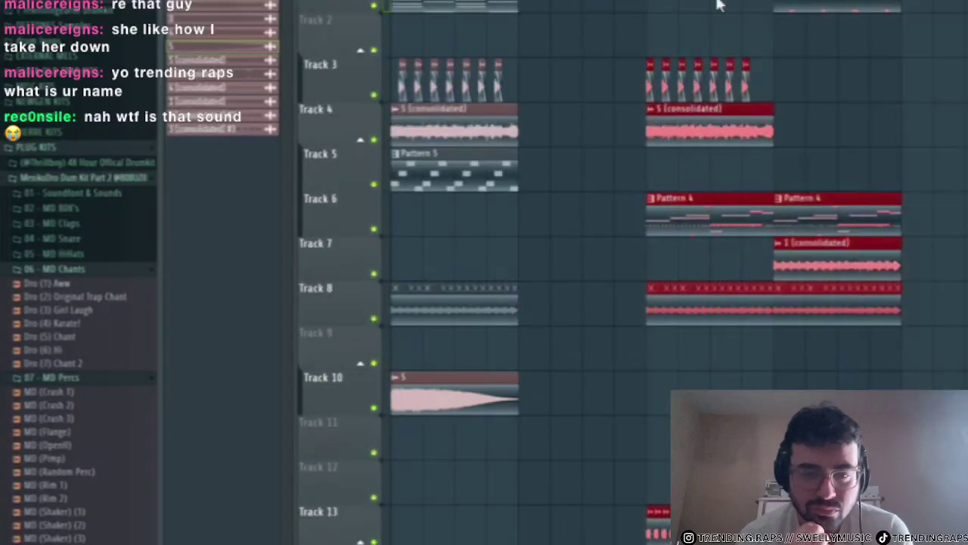
left_click_drag(802, 6, 674, 6)
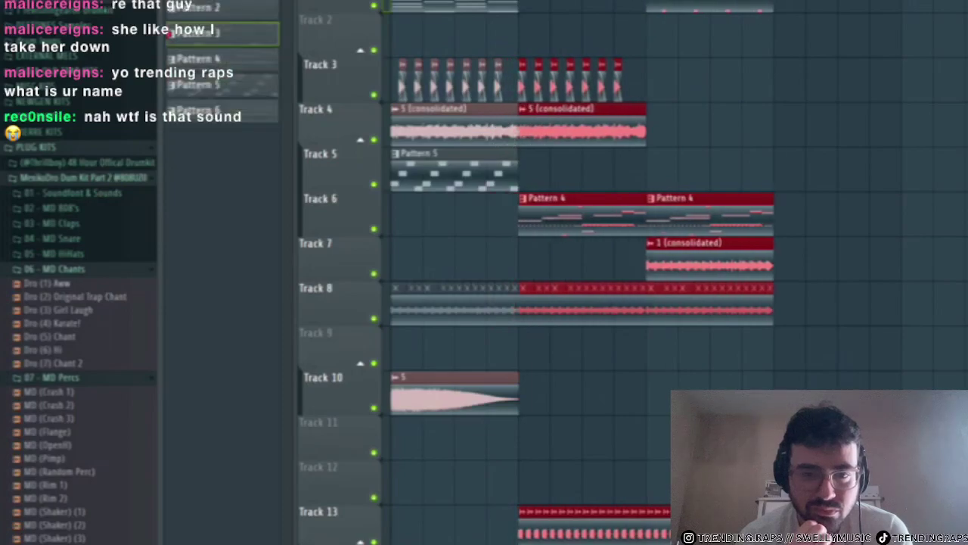
key("space")
left_click(816, 164, "ctrl")
scroll(342, 398, "up", 4)
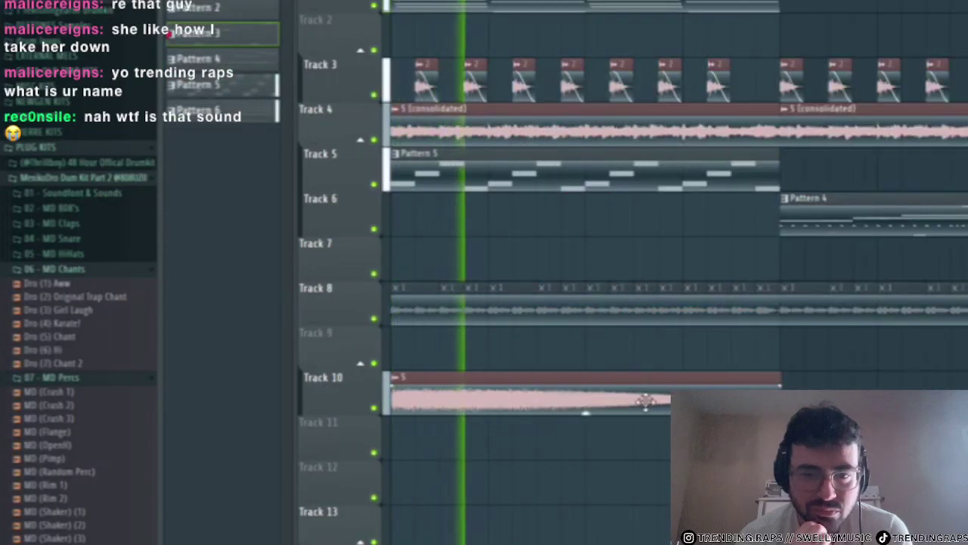
left_click(564, 396)
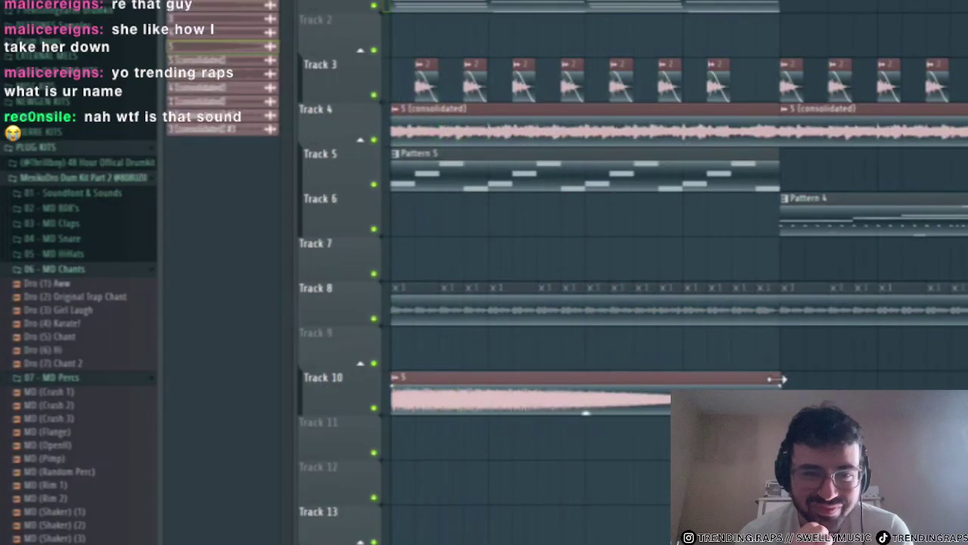
- Select all playlist clips and duplicate the arrangement directly after itself
scroll(779, 379, "up", 1)
scroll(767, 378, "down", 3)
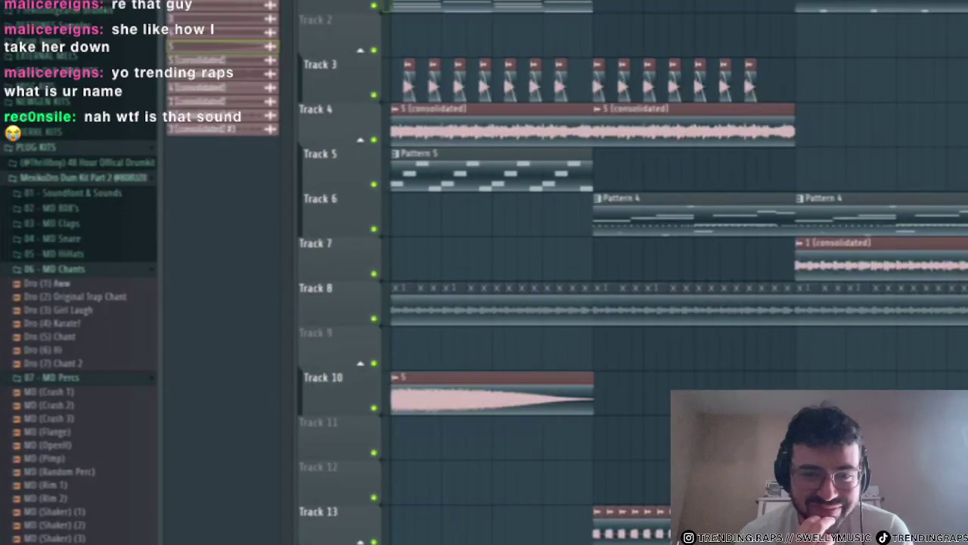
key("ctrl+a")
key("ctrl+b")
- Select the first section's clips on Tracks 1 to 6 and consolidate them into one audio clip
scroll(607, 374, "down", 3)
left_click(607, 373, "ctrl")
scroll(396, 203, "up", 4)
right_click(645, 197, "ctrl")
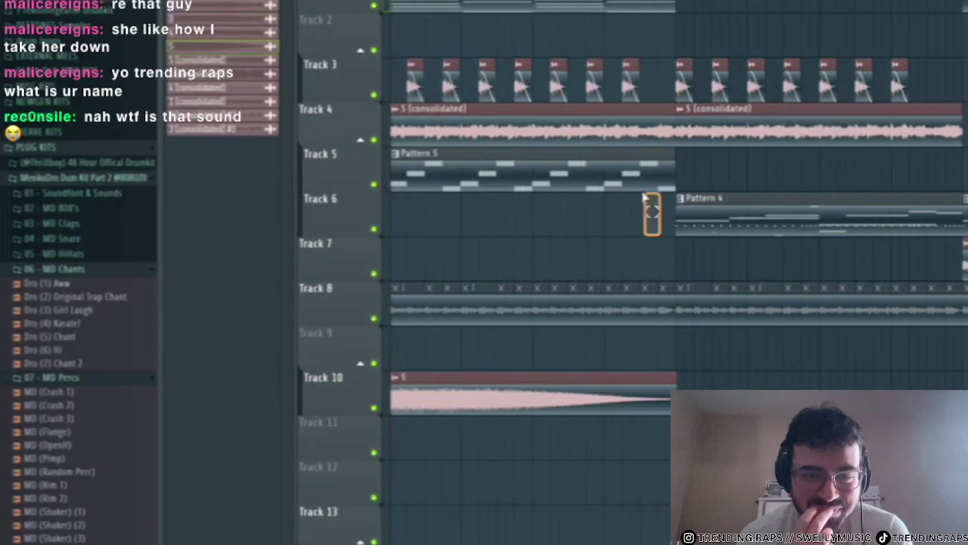
left_click_drag(643, 195, 649, 189)
left_click_drag(668, 221, 394, 4)
key("ctrl+alt+c")
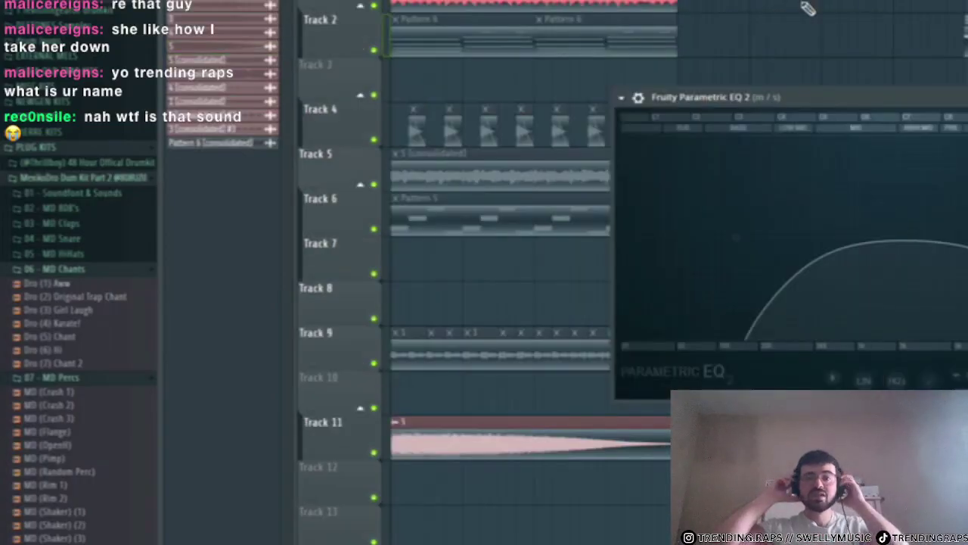
- Load Fruity Parametric EQ 2 on the consolidated Pattern 6 clip's mixer track, Insert 40
left_click(806, 8)
double_click(534, 10)
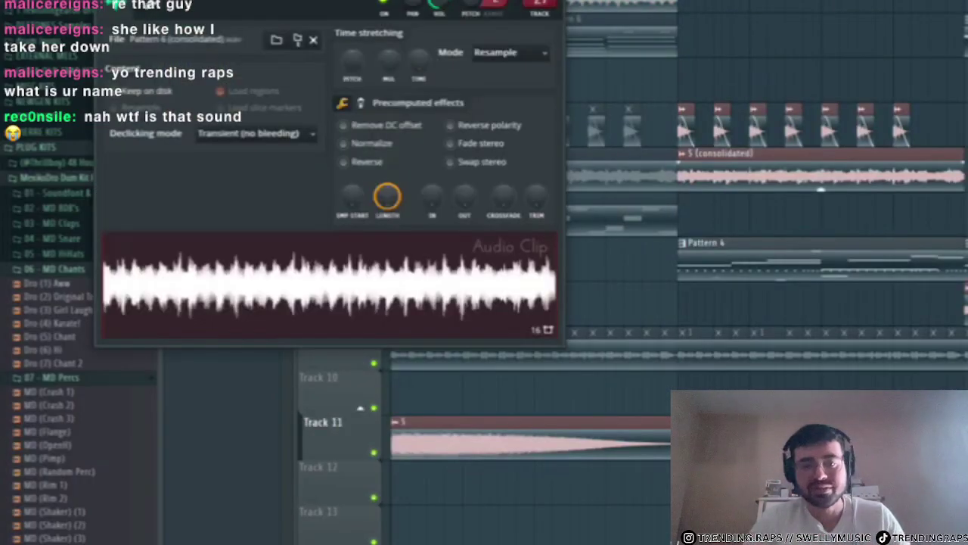
key("Escape")
key("F9")
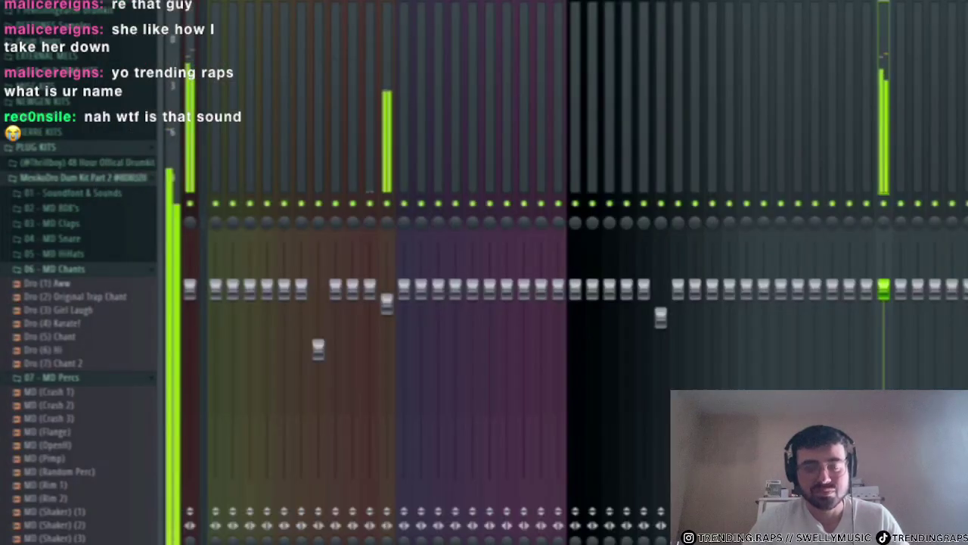
left_click(964, 151)
left_click(862, 439)
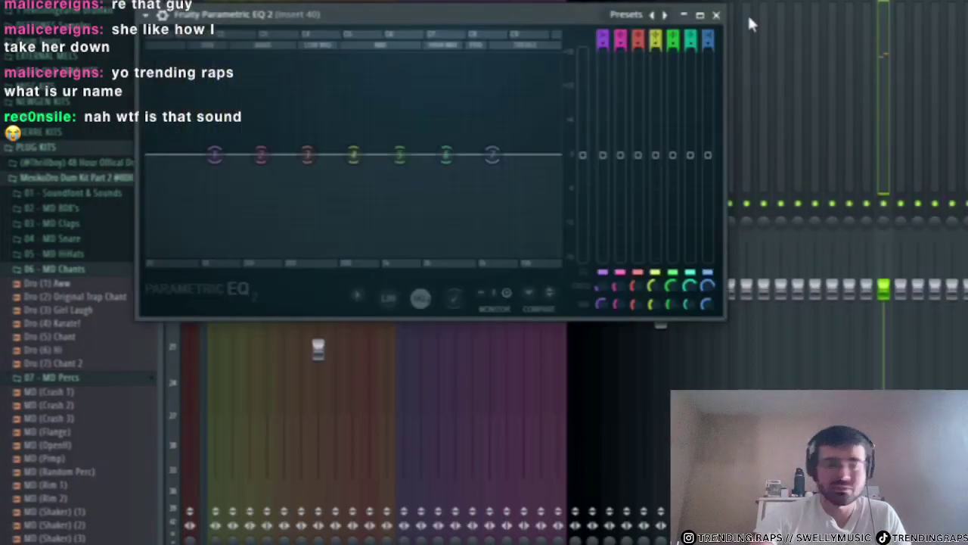
- Audition the EQ presets during playback, settle on Old Telephone, and close the equalizer
left_click(664, 16)
left_click(664, 16)
key("space")
left_click(664, 16)
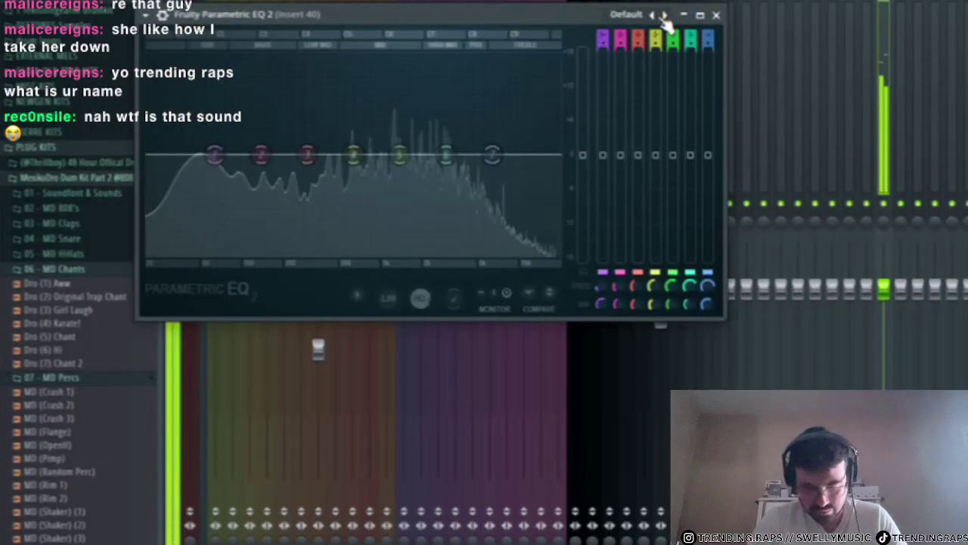
left_click(665, 16)
left_click(664, 16)
left_click(664, 15)
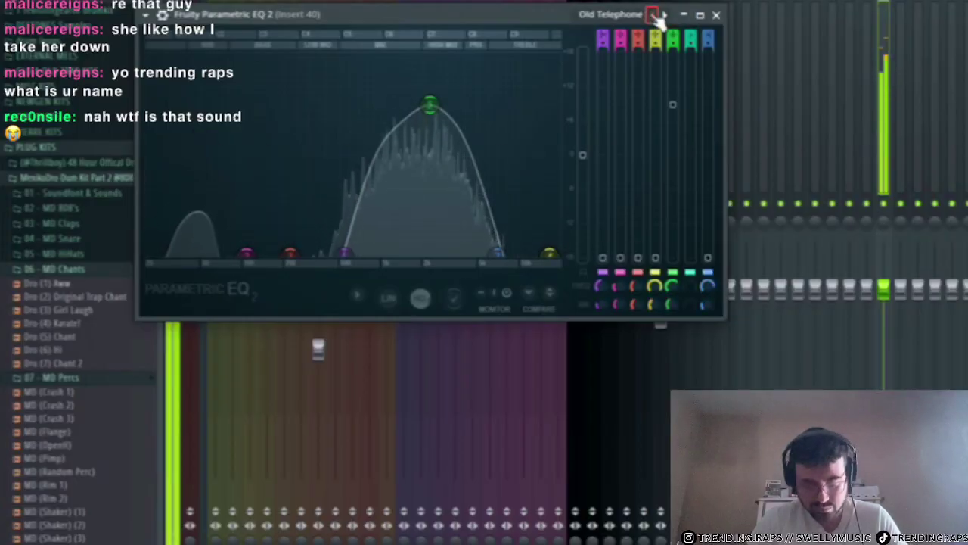
left_click(664, 16)
left_click(664, 16)
left_click(664, 16)
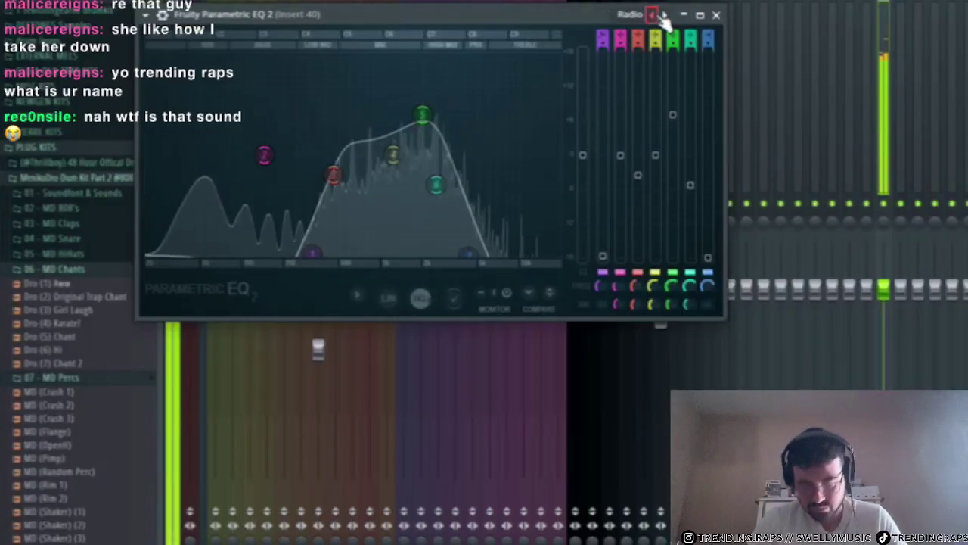
left_click(664, 16)
left_click(664, 16)
key("space")
key("F9")
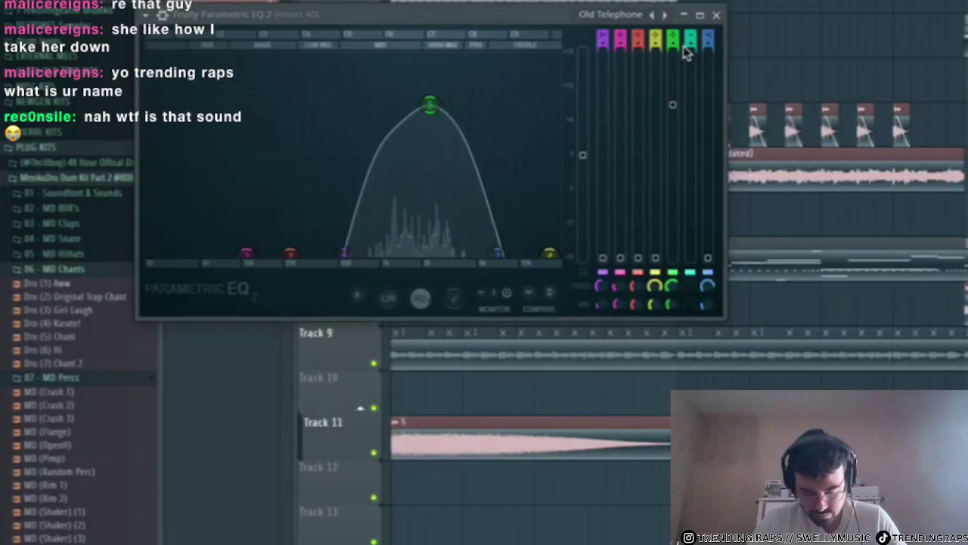
left_click(717, 15)
- Check the channel settings of audio clip 5 on Track 11 while the arrangement plays
double_click(547, 420)
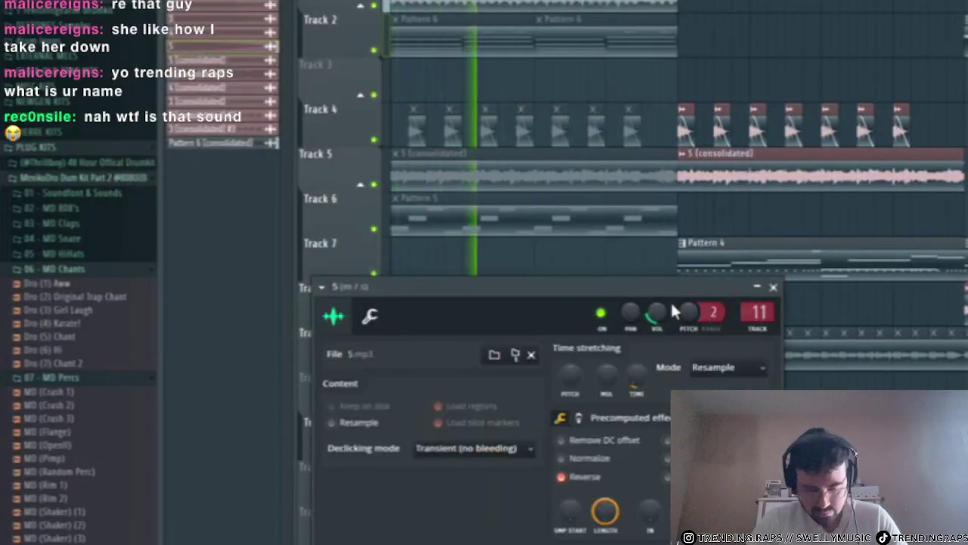
left_click(774, 288)
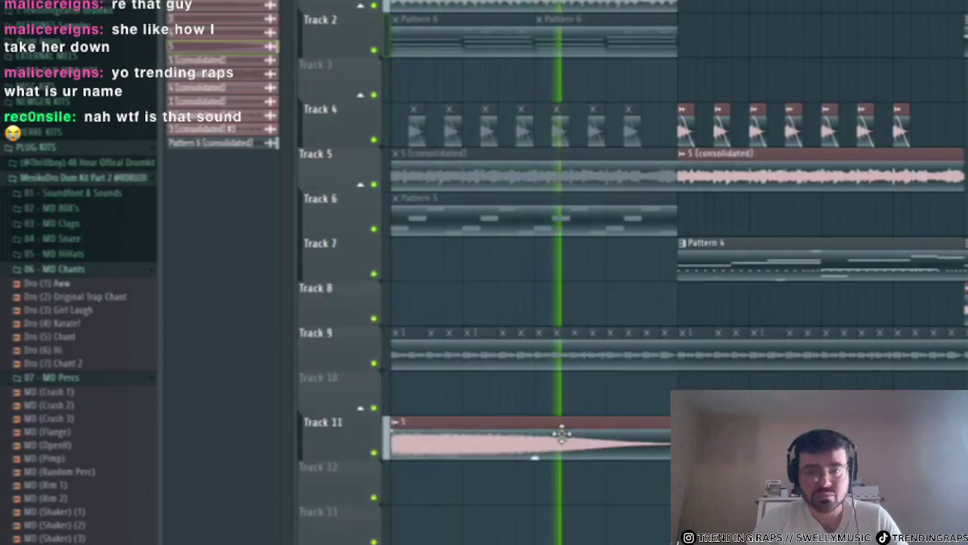
double_click(633, 189)
left_click(774, 288)
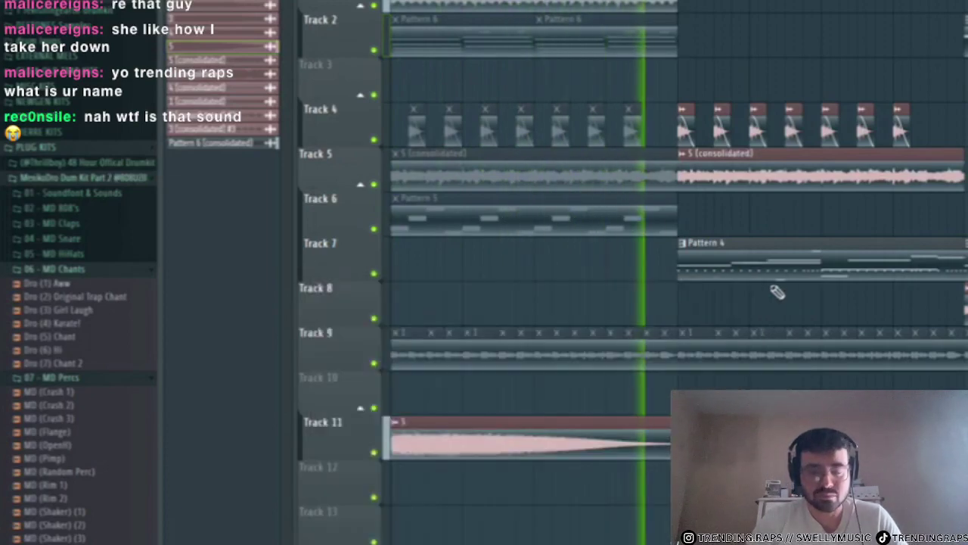
scroll(704, 279, "down", 4)
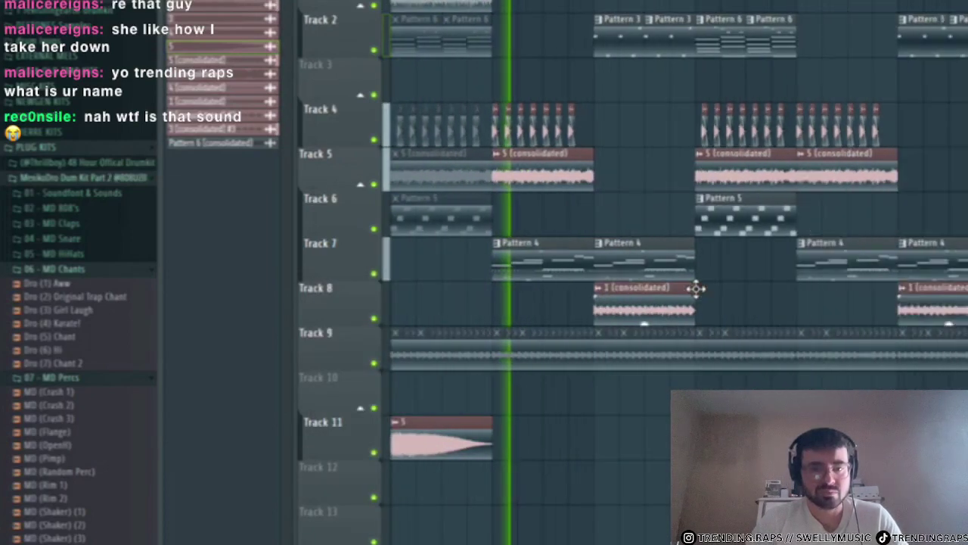
- Stop playback and delete all duplicated clips after the third section
key("space")
left_click_drag(966, 4, 703, 18)
key("Delete")
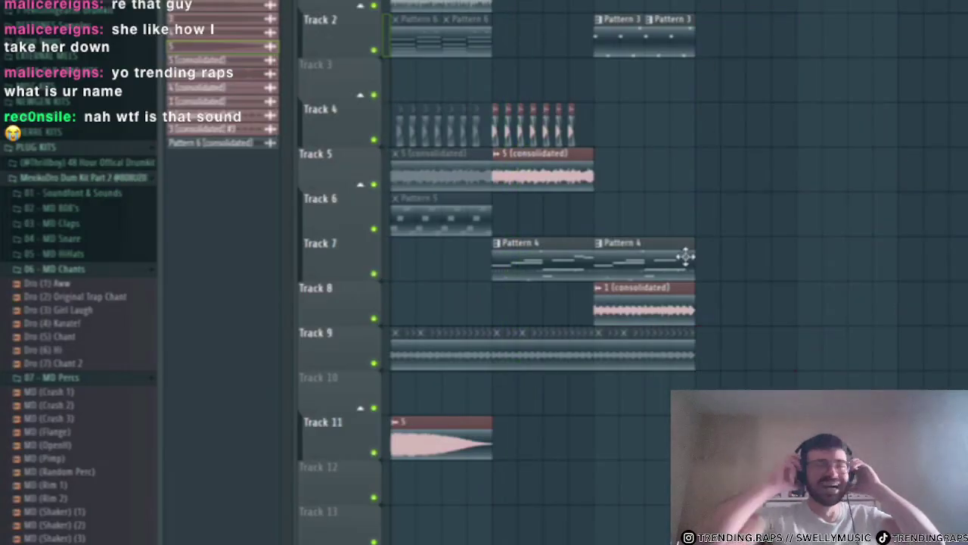
left_click(182, 2)
left_click(236, 160)
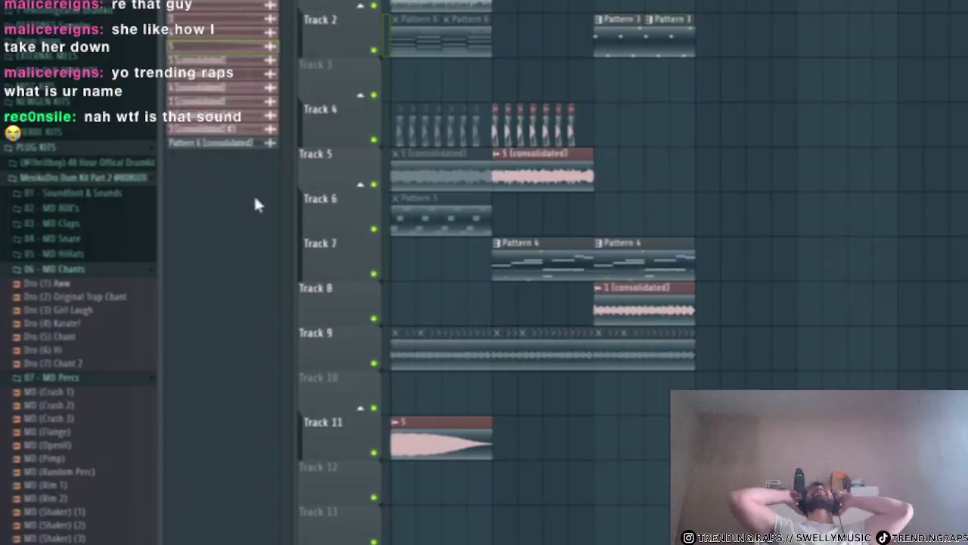
- Duplicate the second and third sections' clips directly after the third section
scroll(795, 143, "up", 5)
scroll(891, 234, "down", 5)
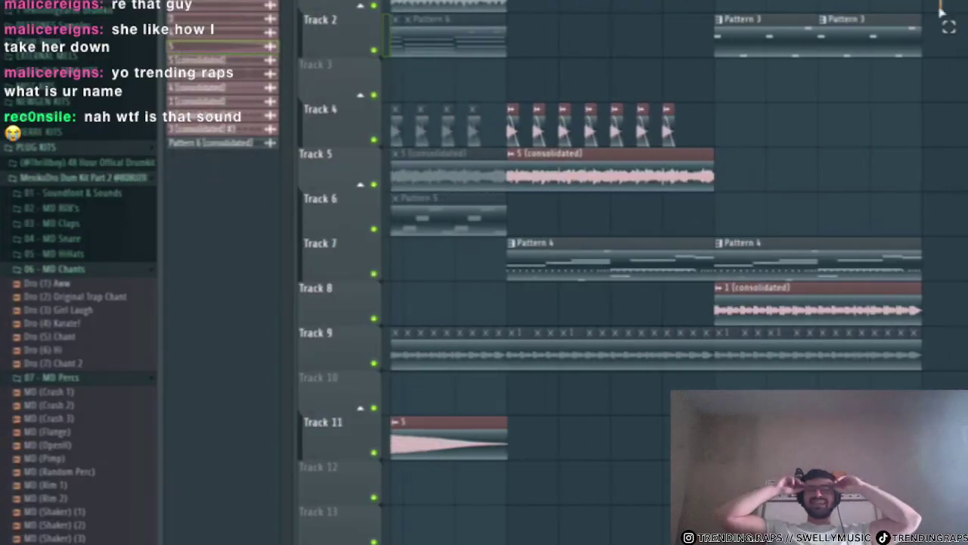
left_click_drag(940, 4, 509, 3)
key("ctrl+b")
key("ctrl+d")
scroll(664, 497, "down", 3)
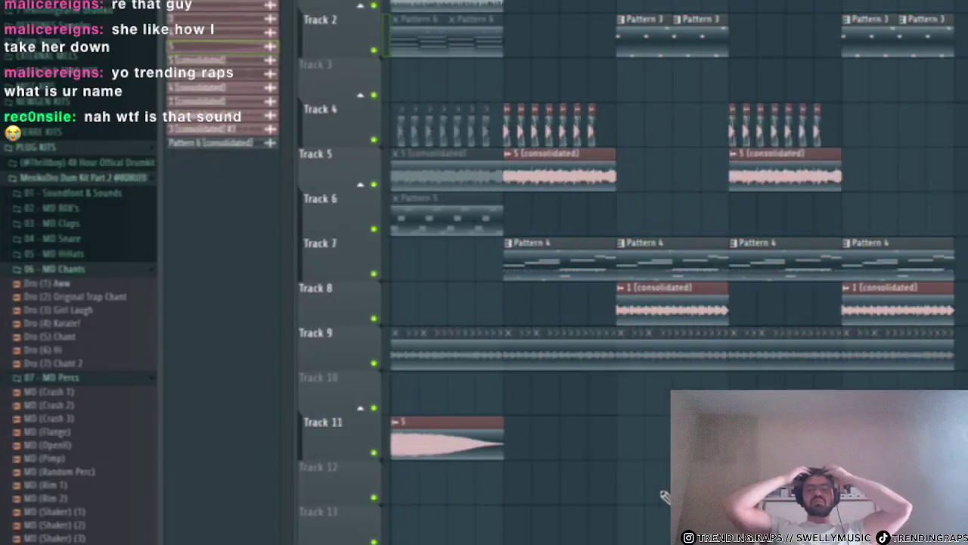
- Open Pattern 4 in the piano roll and unmute the TCE Chris Fresh channel
double_click(599, 271)
key("Escape")
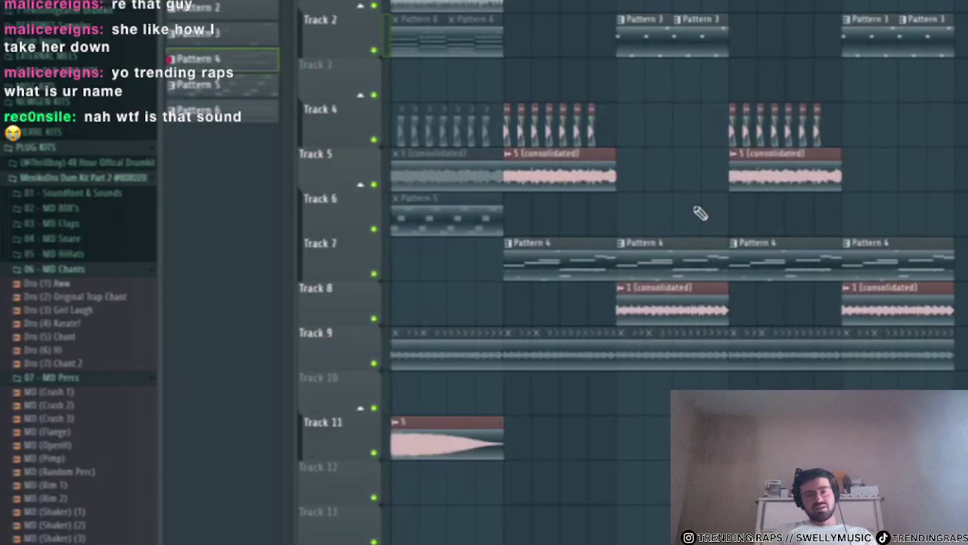
double_click(557, 250)
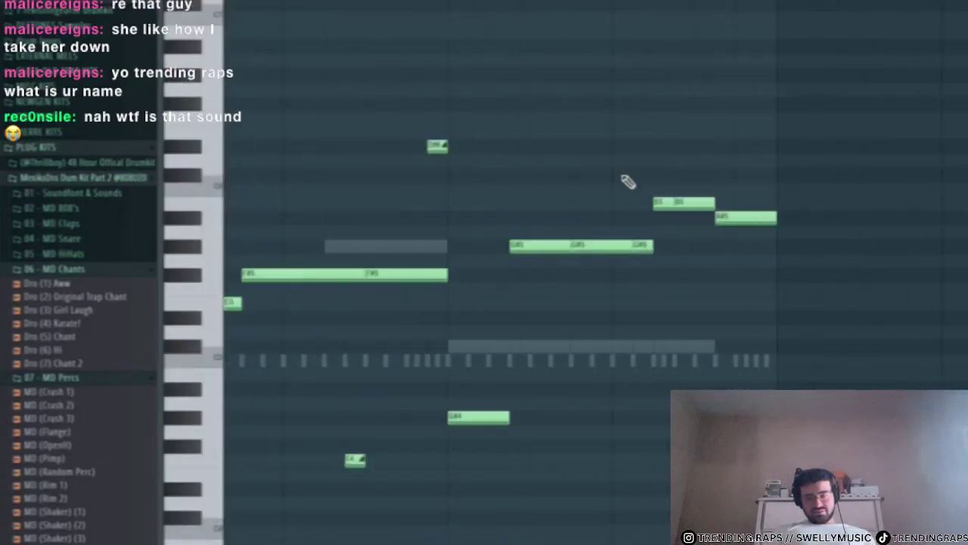
key("Escape")
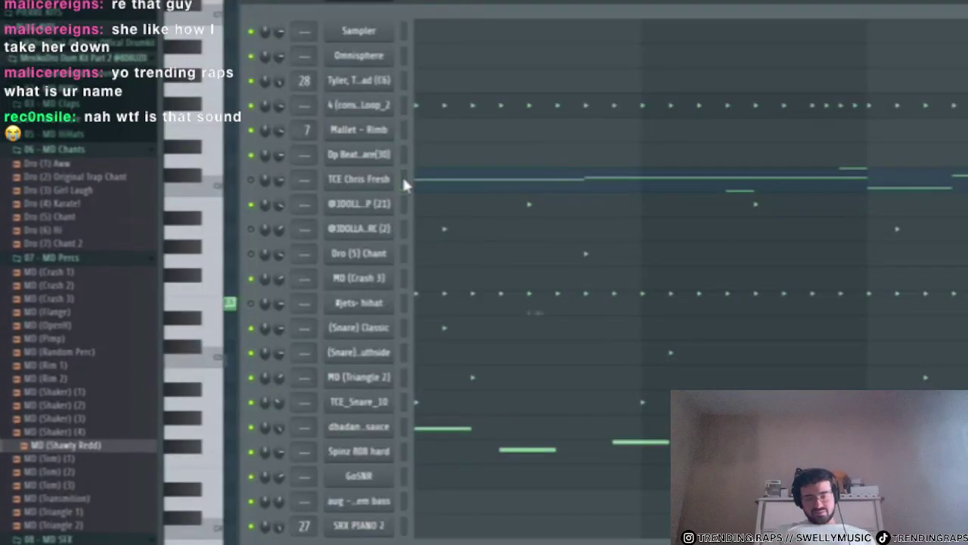
left_click(251, 180)
- Preview the Dro (4) Karate! sample and mute Track 7, which holds the Pattern 4 clips
scroll(66, 281, "up", 8)
left_click(70, 470)
scroll(78, 486, "down", 5)
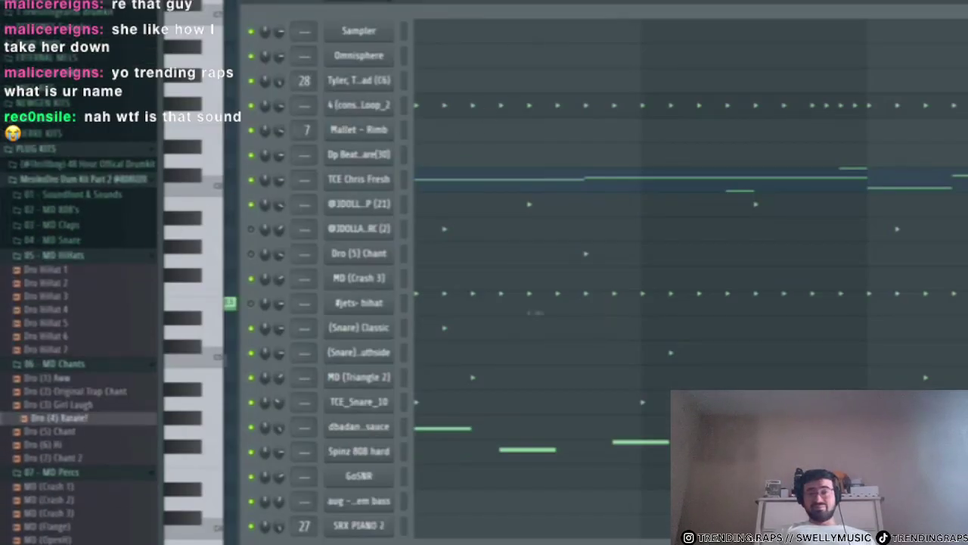
key("F5")
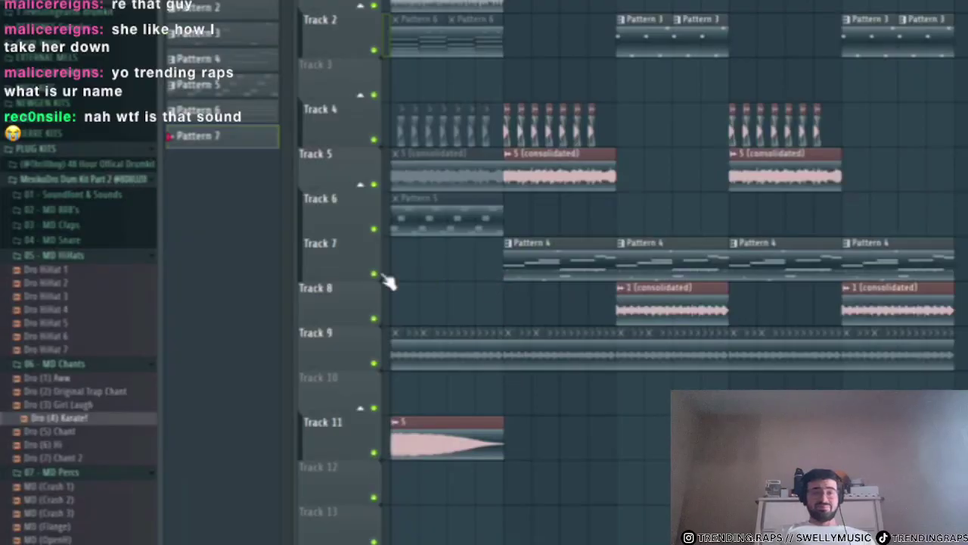
left_click(374, 274)
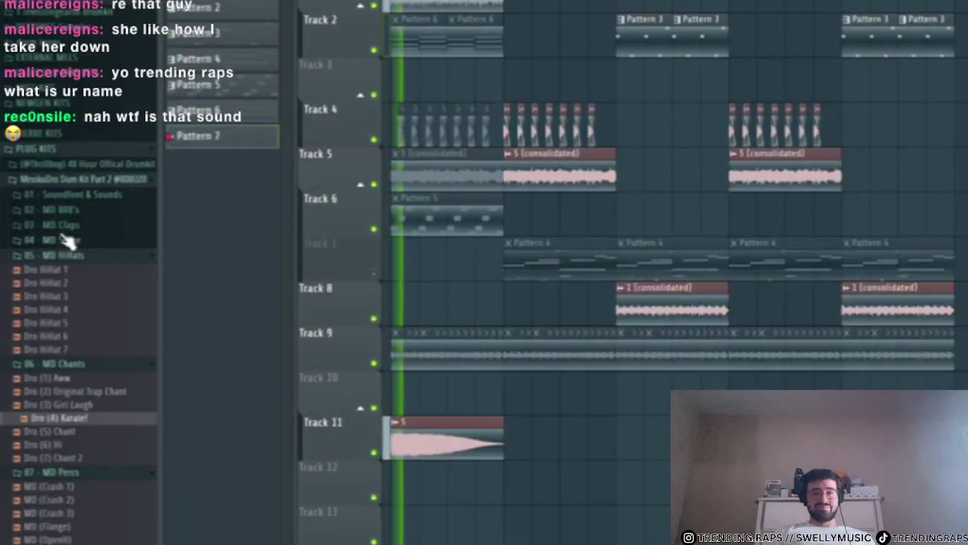
- Audition Dro Clap (4) from the MD Claps folder and add it to Pattern 7
left_click(53, 225)
left_click(50, 278)
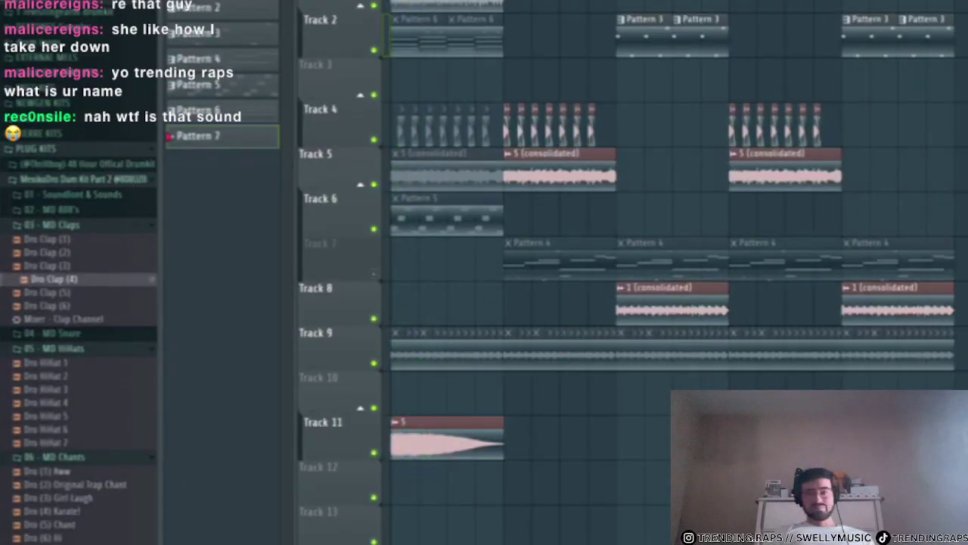
left_click_drag(53, 279, 450, 357)
key("F6")
right_click(391, 447)
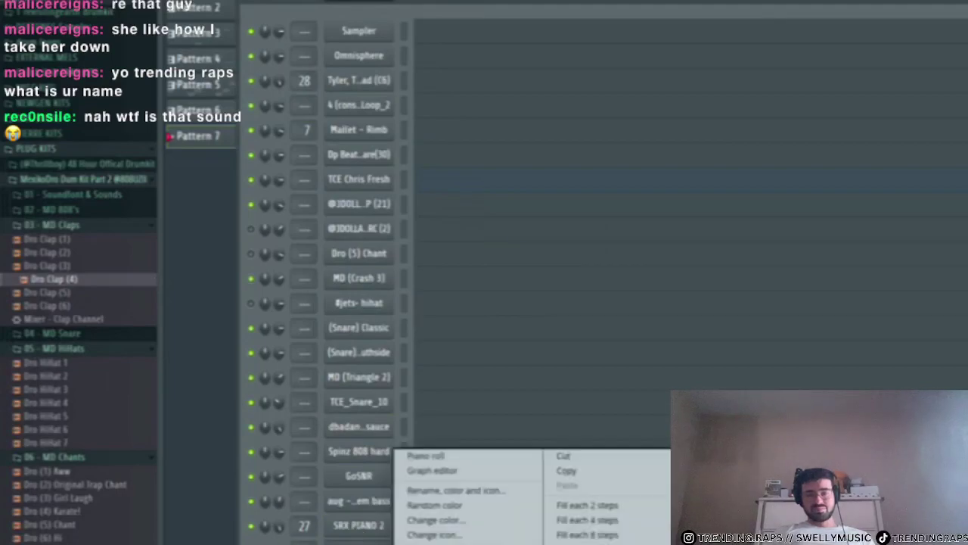
key("Escape")
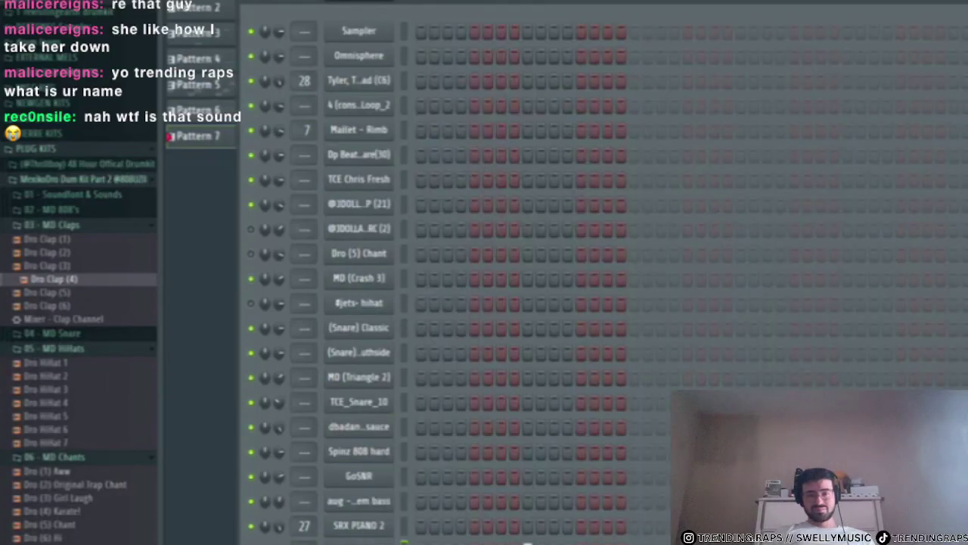
- Place repeated Pattern 7 clips along Track 10 from the second section onward and play the arrangement
key("F6")
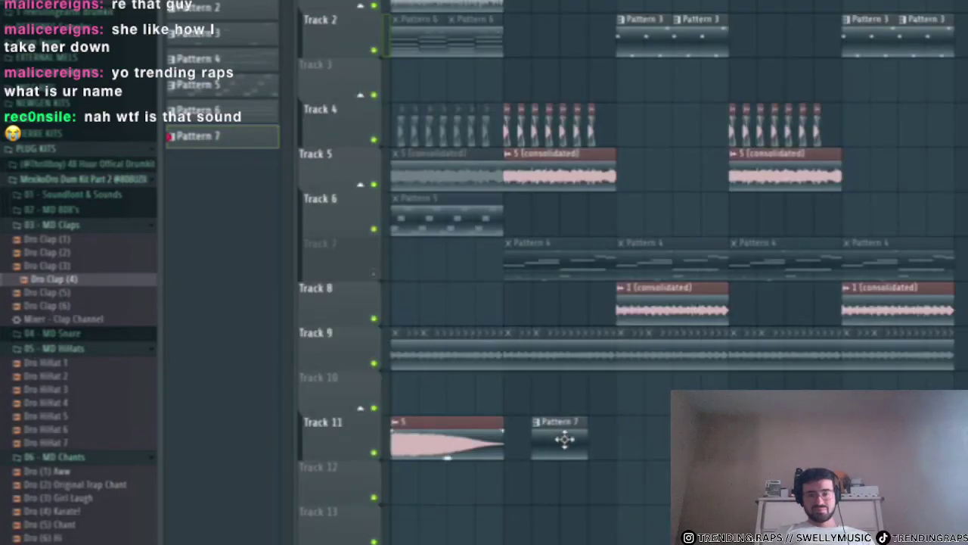
key("space")
left_click_drag(610, 382, 938, 382)
key("F6")
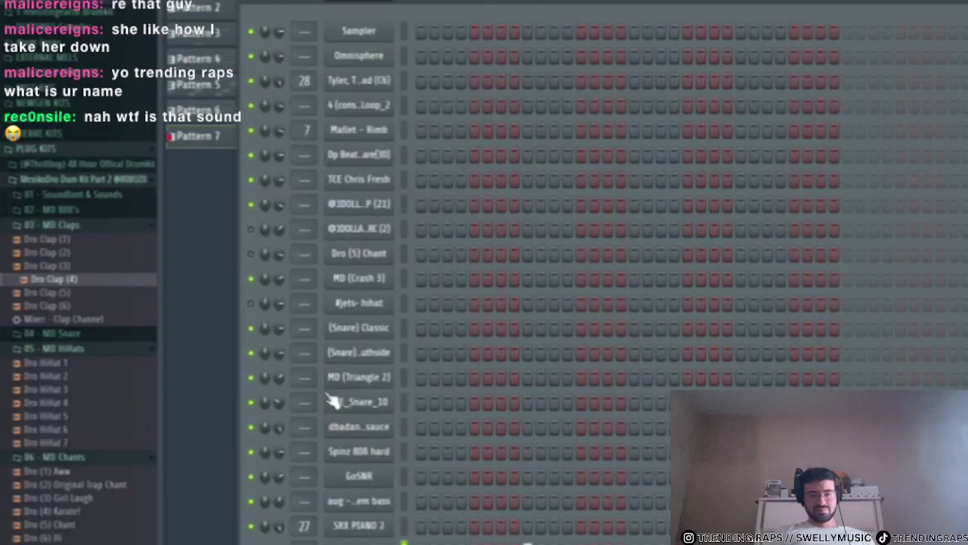
scroll(81, 443, "down", 3)
key("F6")
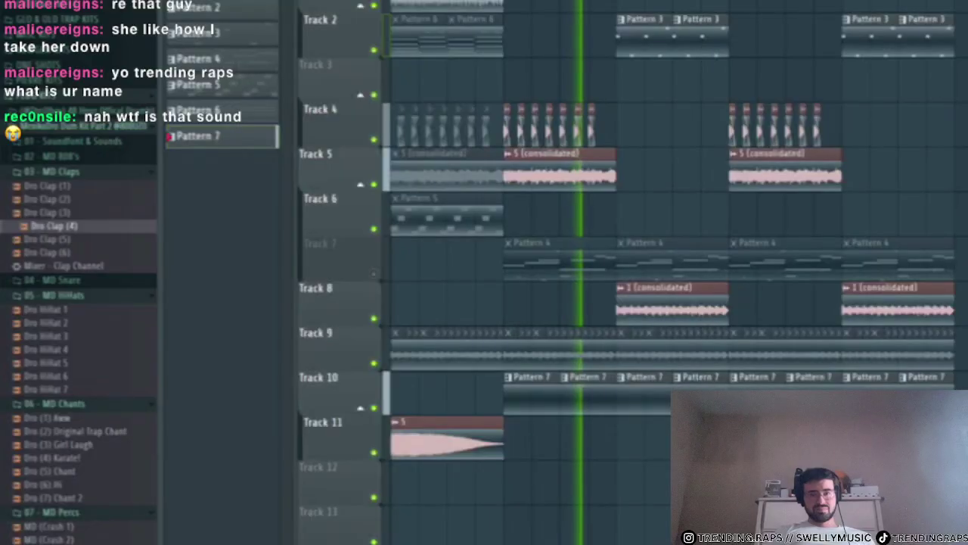
- Open the first Pattern 3 clips on Track 2 in the piano roll and lower the second A#5 note to G#5 during playback
scroll(532, 323, "up", 3)
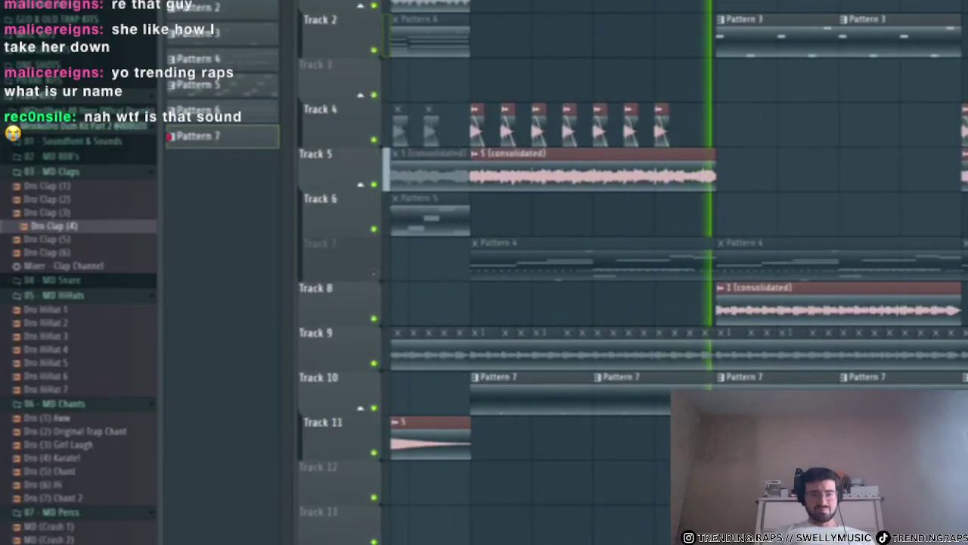
scroll(746, 310, "down", 3)
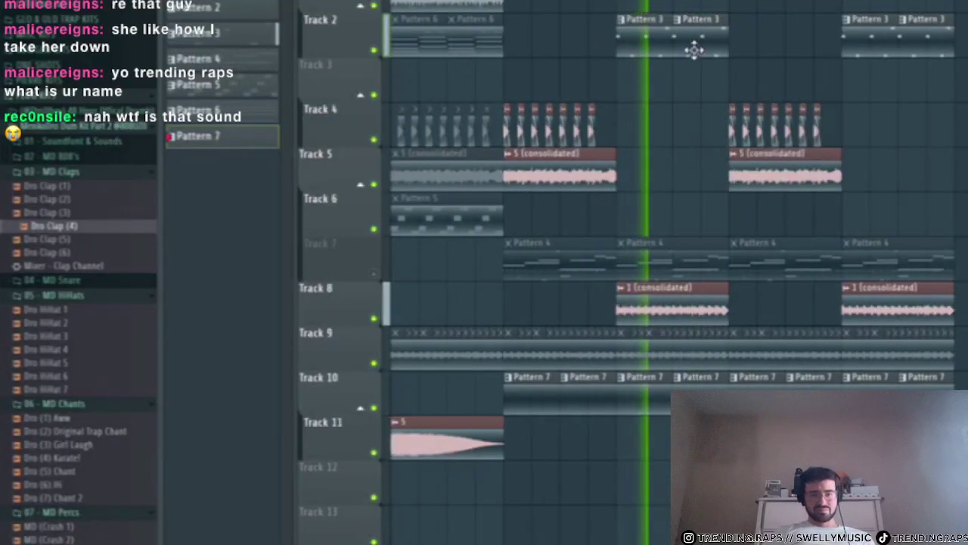
left_click_drag(694, 47, 658, 57)
double_click(669, 48)
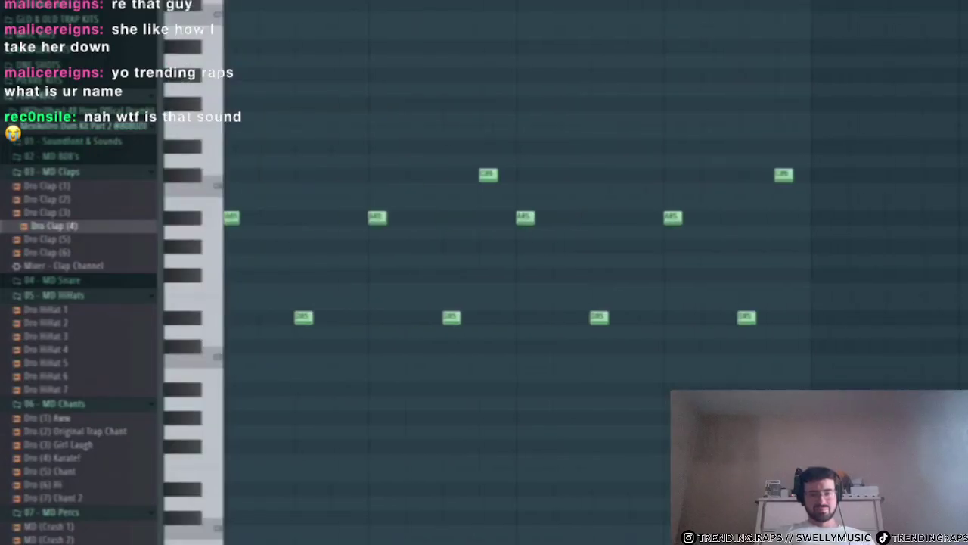
key("space")
left_click_drag(382, 217, 383, 250)
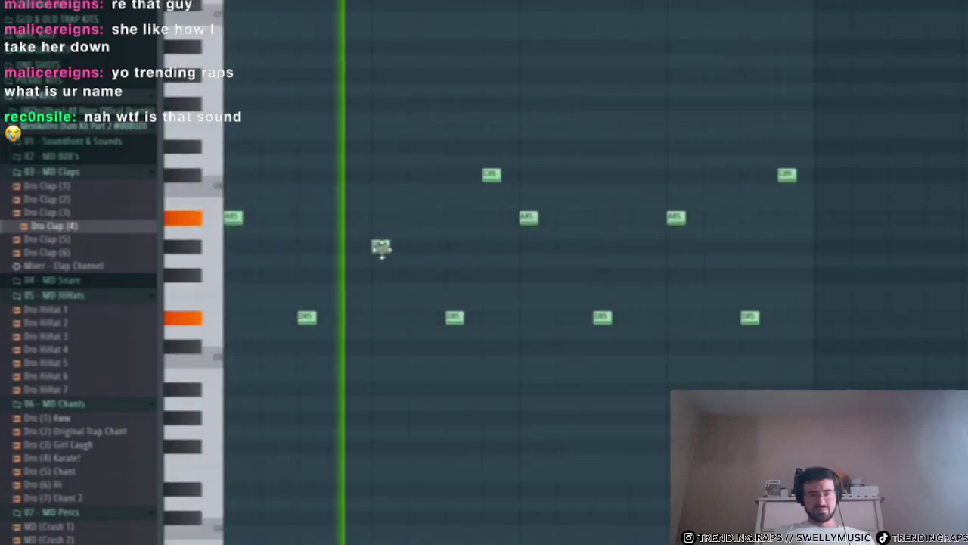
- Replace the second half of the Track 2 melody with a copy of its first half, aligned to the halfway point, and close the piano roll
left_click_drag(965, 113, 516, 394)
key("Delete")
key("ctrl+b")
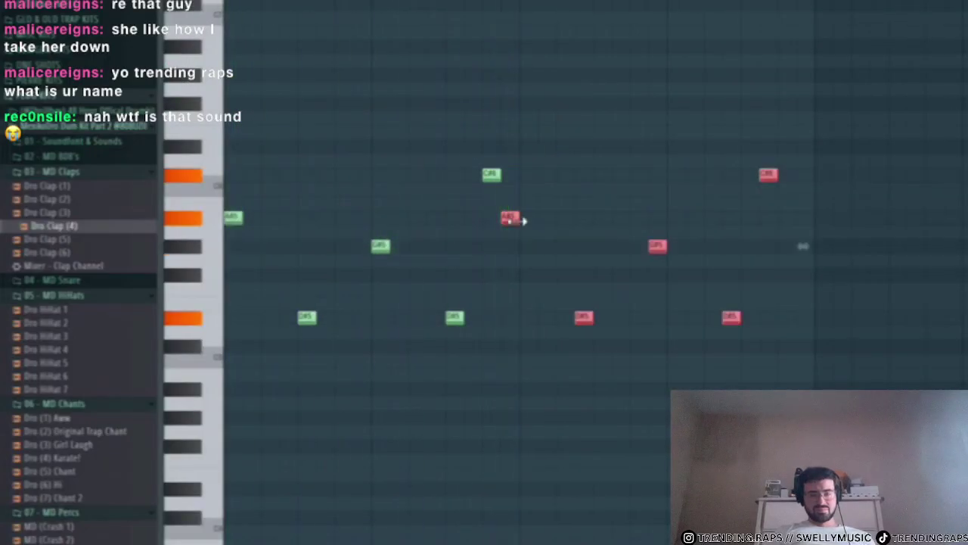
left_click_drag(503, 219, 515, 221)
key("ctrl+d")
key("Escape")
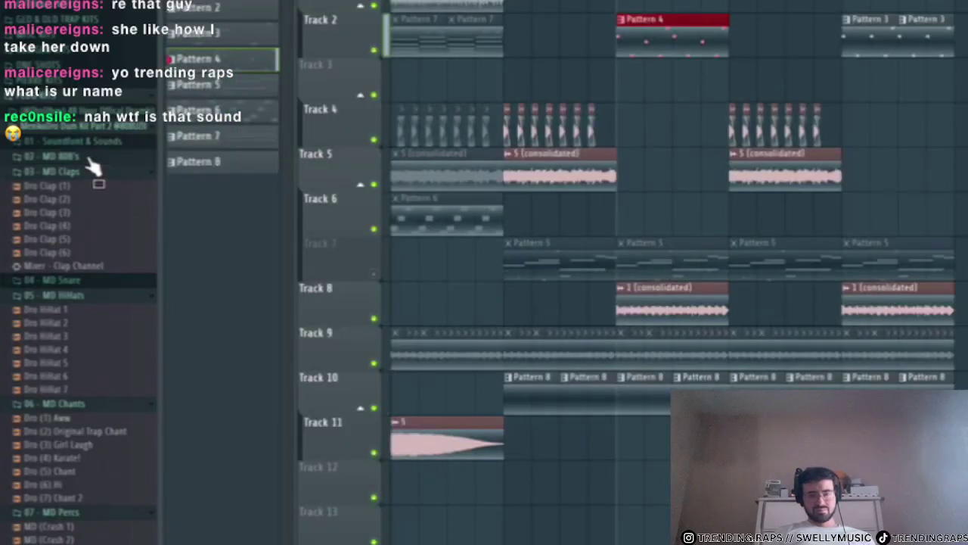
- Audition the Dro 808 samples from the MD 808's folder, including Dro 808 6 (OFFICIAL Extended 808), against the arrangement
left_click(86, 158)
left_click(86, 186)
left_click(88, 211)
left_click(89, 223)
key("space")
left_click(87, 237)
scroll(73, 205, "up", 5)
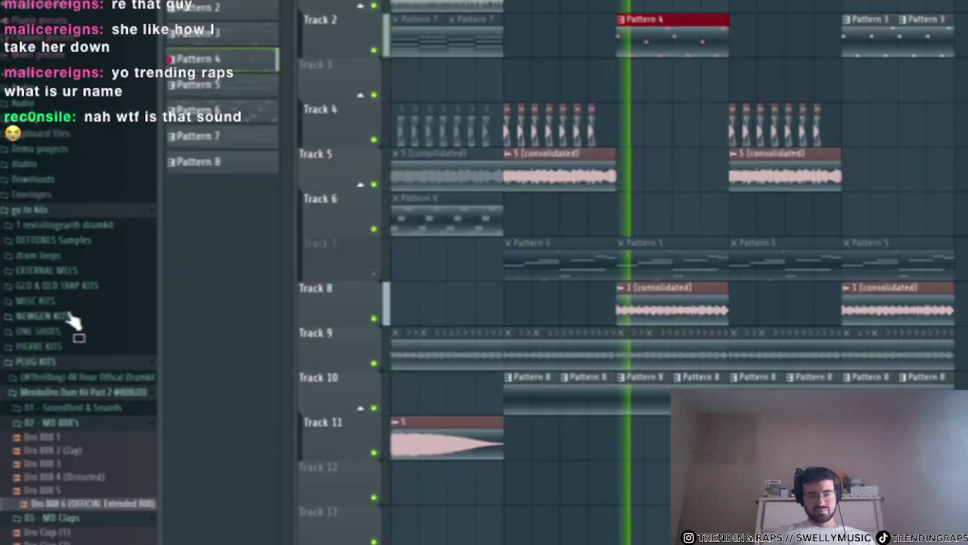
- Expand the NEWGEN KITS folder and pan the 1 (consolidated) clip on Track 8 slightly left in its channel settings
left_click(60, 330)
left_click(66, 347)
left_click(62, 332)
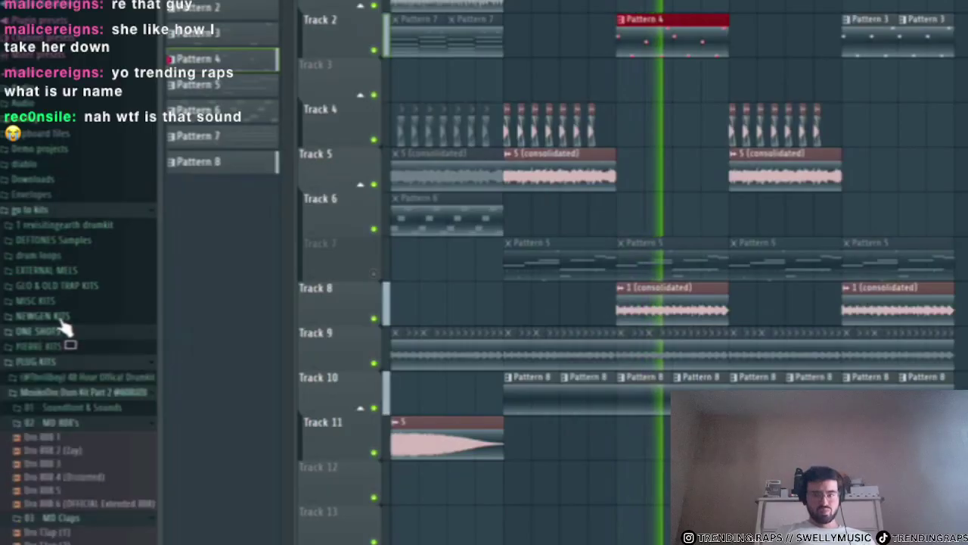
left_click(60, 317)
double_click(638, 308)
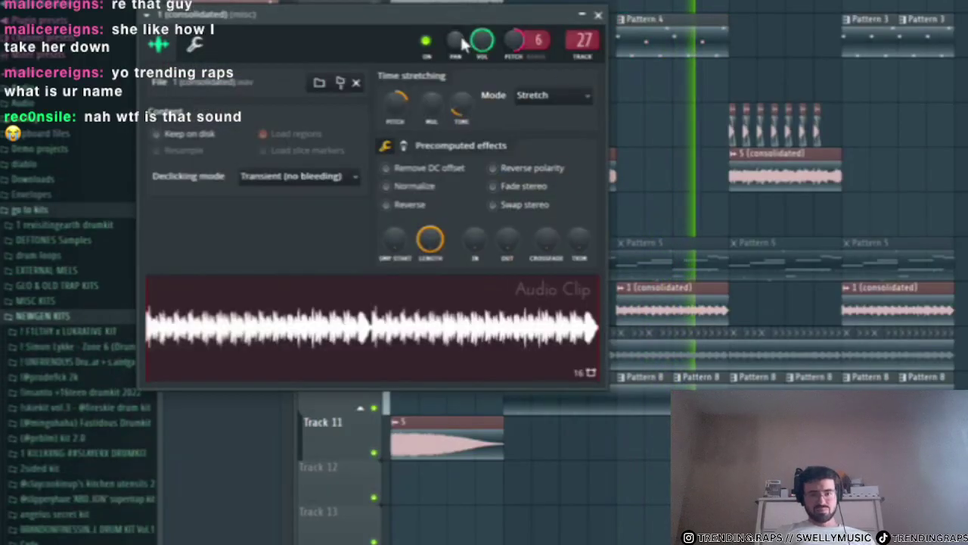
left_click(194, 43)
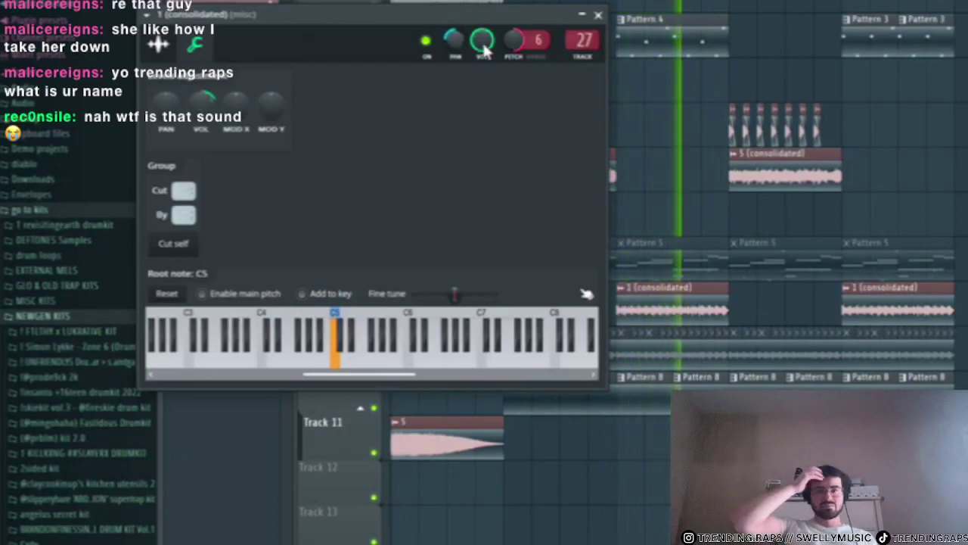
left_click(598, 15)
scroll(78, 224, "down", 5)
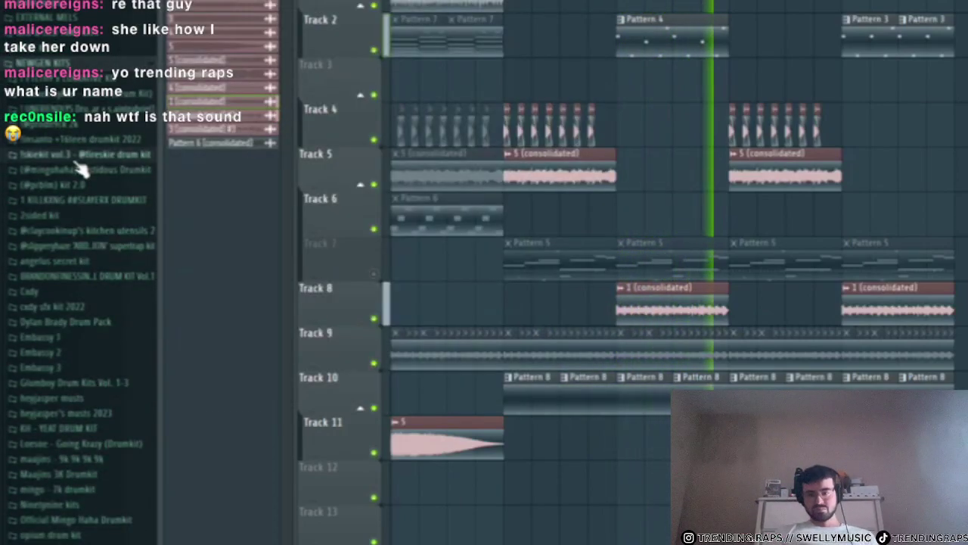
left_click(80, 155)
left_click(76, 171)
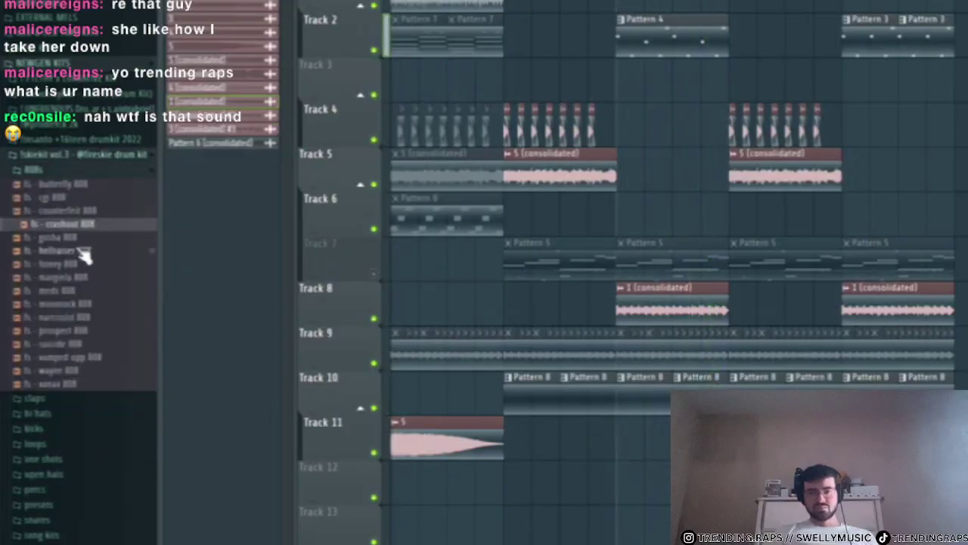
left_click(80, 306)
key("space")
left_click(78, 318)
left_click(77, 345)
left_click(78, 359)
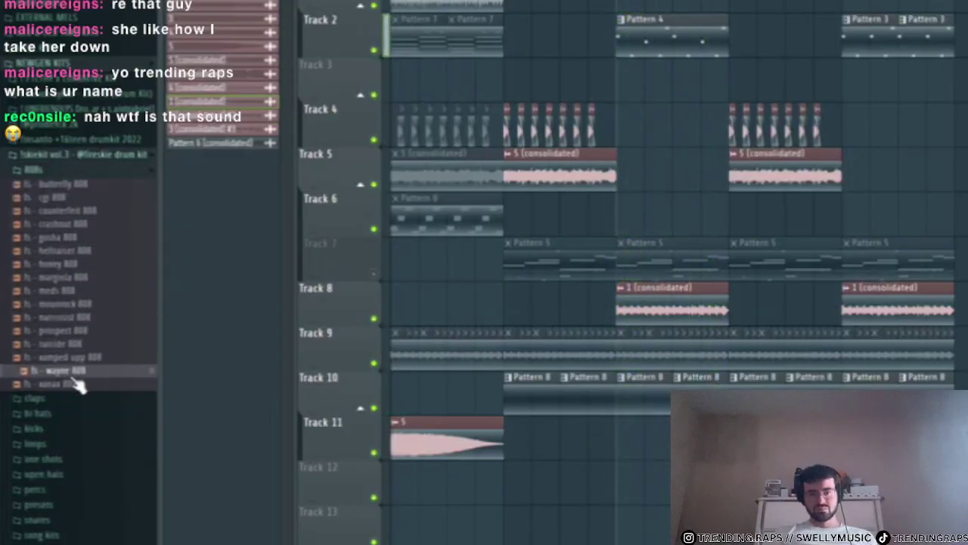
- Audition the 808s in the insanto +16teen drumkit 2022, including the dejavu, on god, stereo and trap essay samples, against the arrangement
left_click(101, 155)
left_click(91, 140)
left_click(77, 170)
left_click(69, 212)
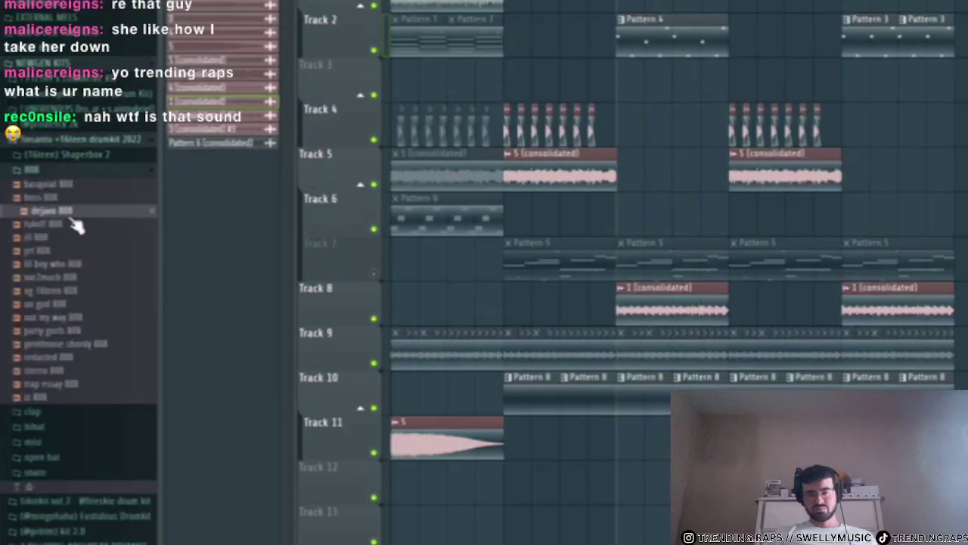
scroll(83, 237, "down", 1)
left_click(87, 251)
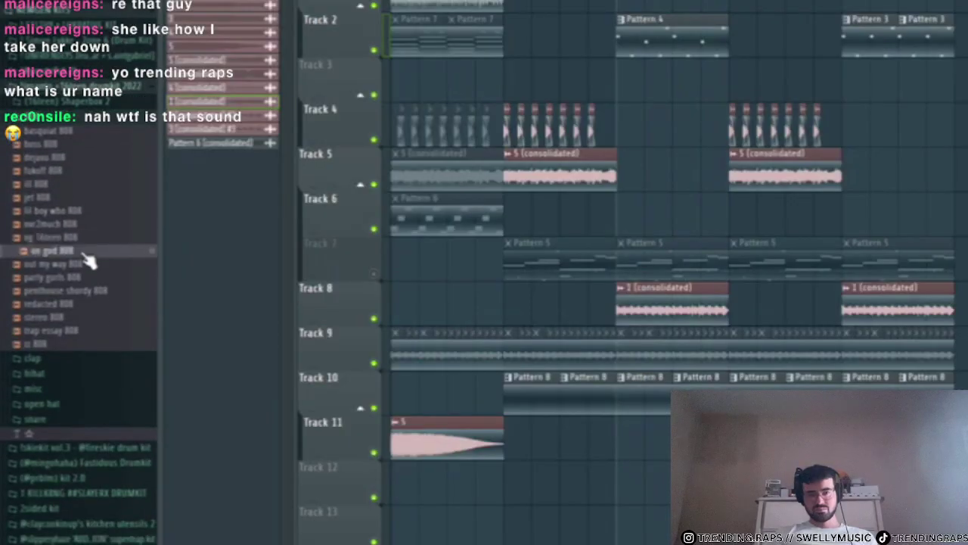
key("space")
left_click(69, 291)
left_click(79, 318)
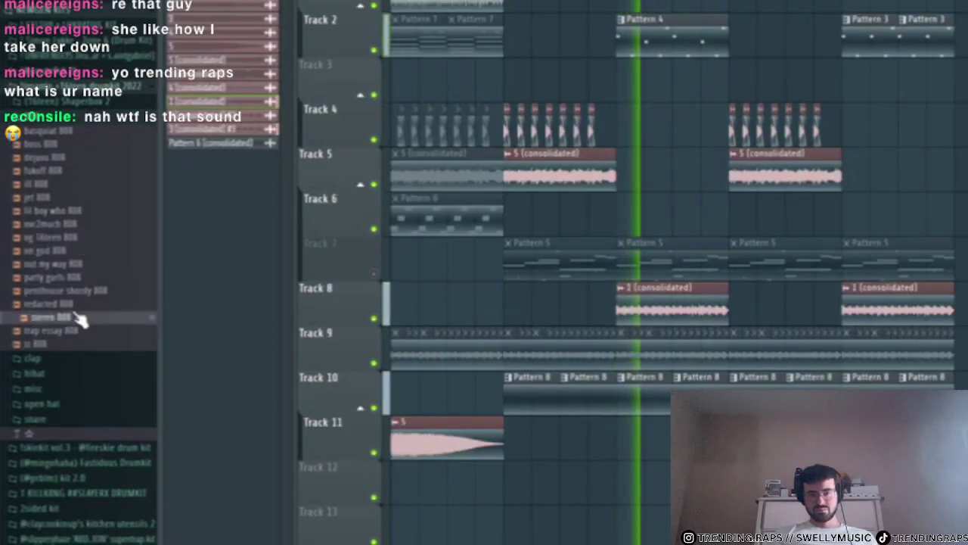
left_click(76, 331)
left_click(71, 344)
- Collapse the NEWGEN KITS and PLUG KITS folders, browse the 808 stash and preview one of its 808s with the arrangement playing
scroll(71, 346, "up", 5)
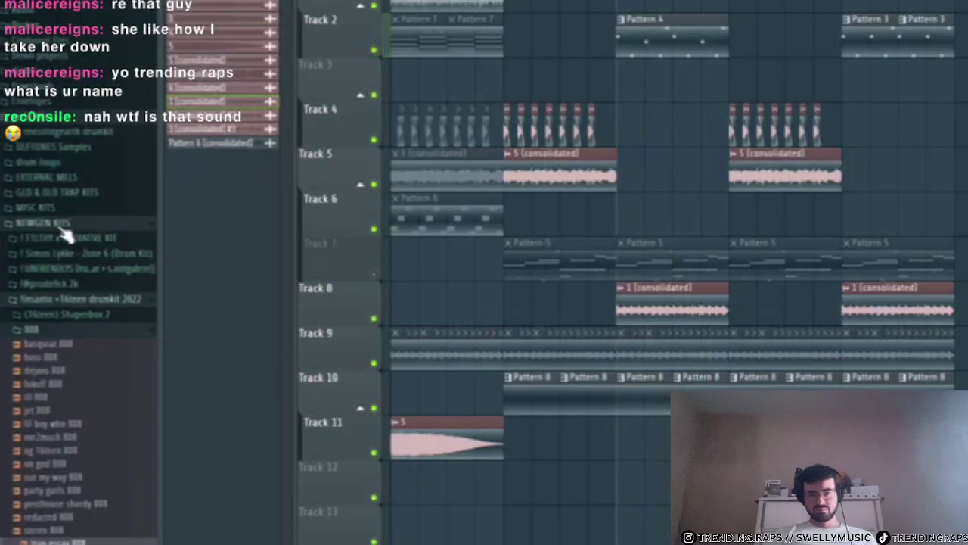
left_click(59, 224)
left_click(58, 269)
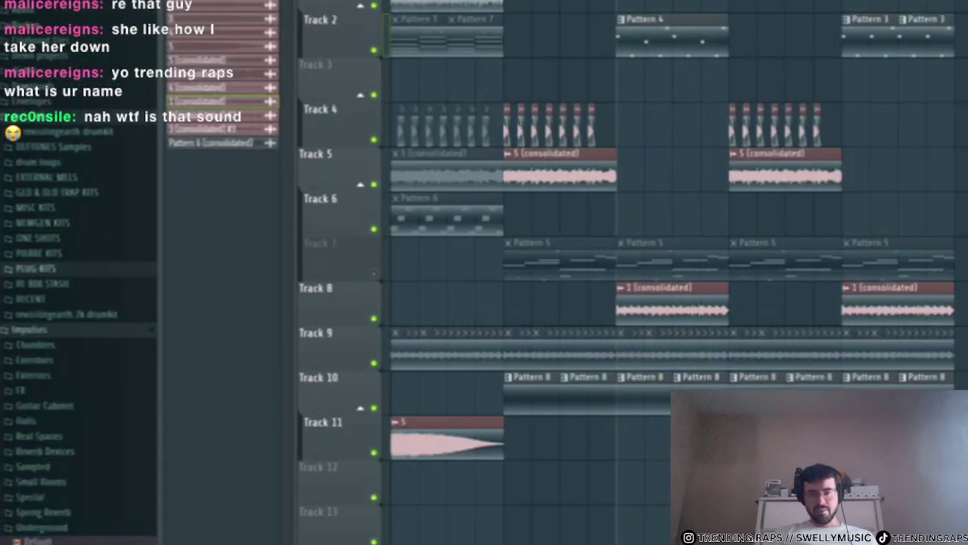
scroll(42, 345, "down", 20)
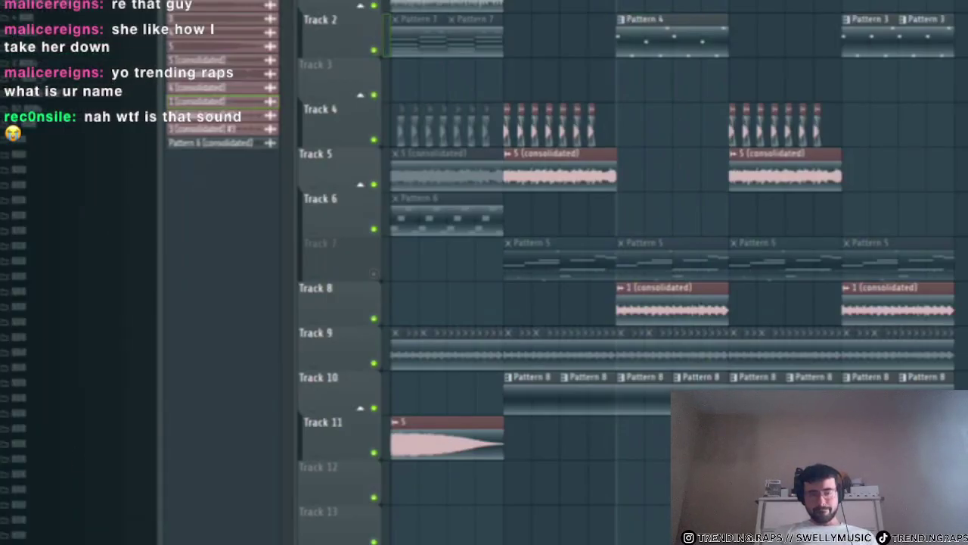
scroll(67, 275, "down", 20)
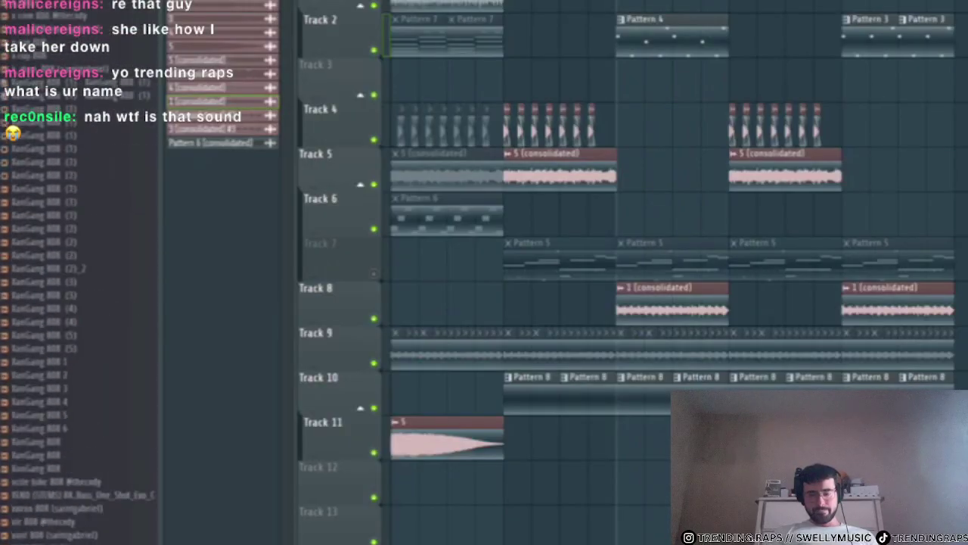
key("space")
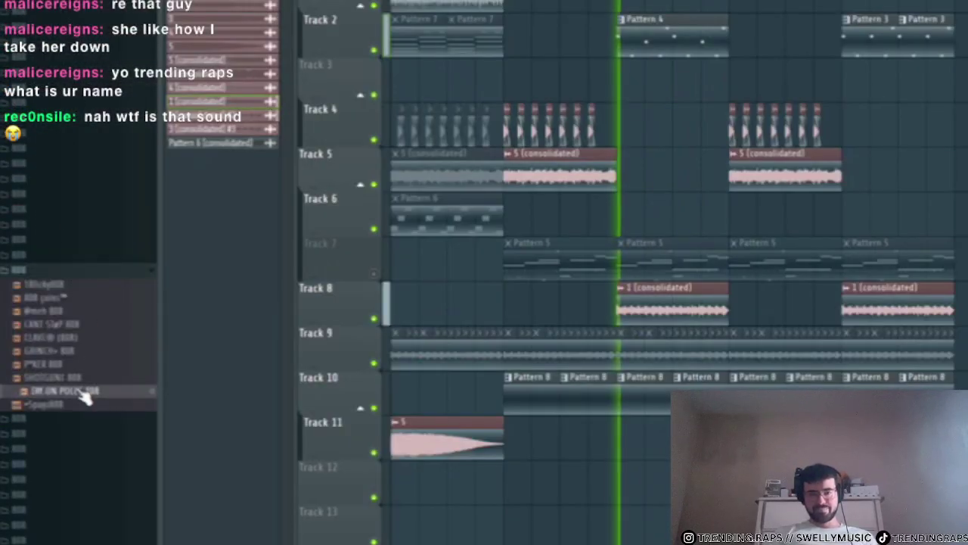
key("space")
- Open the SUB folder in the 808 stash and audition its sub bass samples, starting with Jugg Sub
scroll(56, 312, "up", 2)
left_click(61, 273)
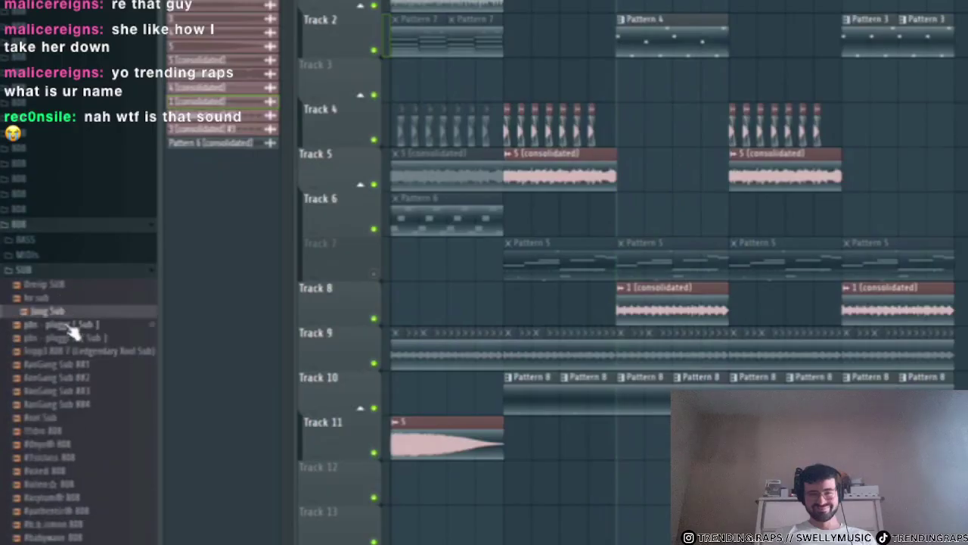
left_click(72, 350)
scroll(73, 348, "down", 2)
left_click(74, 338)
scroll(78, 355, "down", 5)
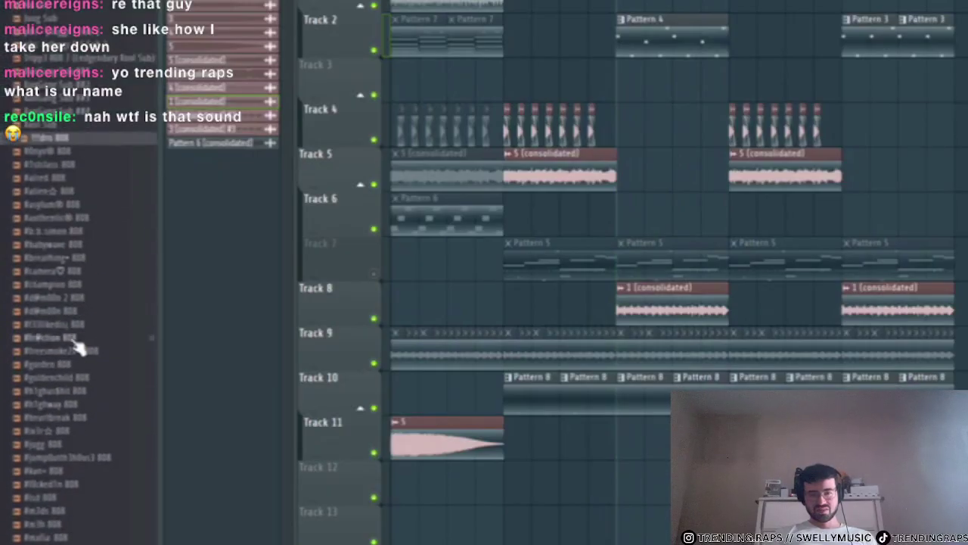
- Audition the hashtag-named 808s further down the stash, including #h1ghway, #phone and #slatt, and continue to (SXJ) 808 (1)
scroll(75, 365, "down", 1)
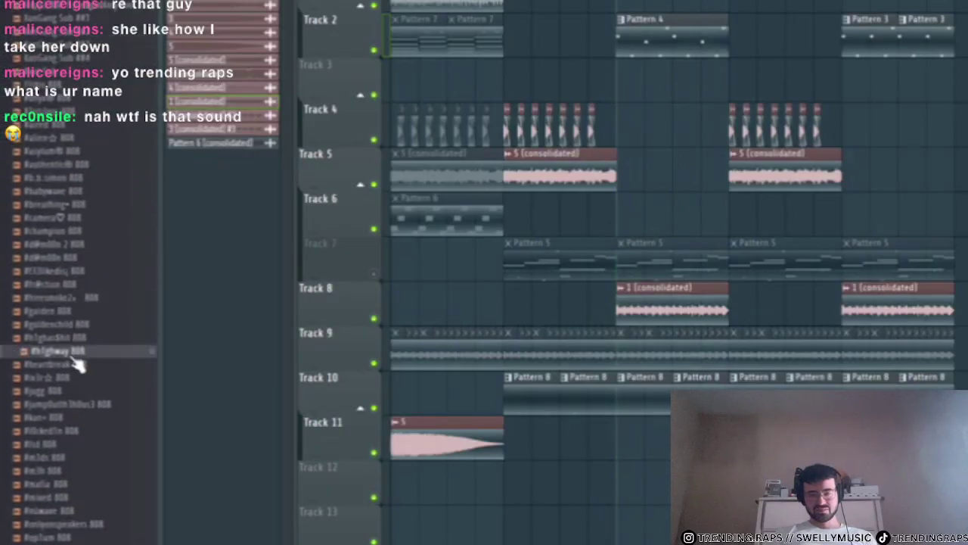
scroll(76, 365, "down", 5)
left_click(72, 341)
scroll(76, 345, "down", 1)
left_click(70, 338)
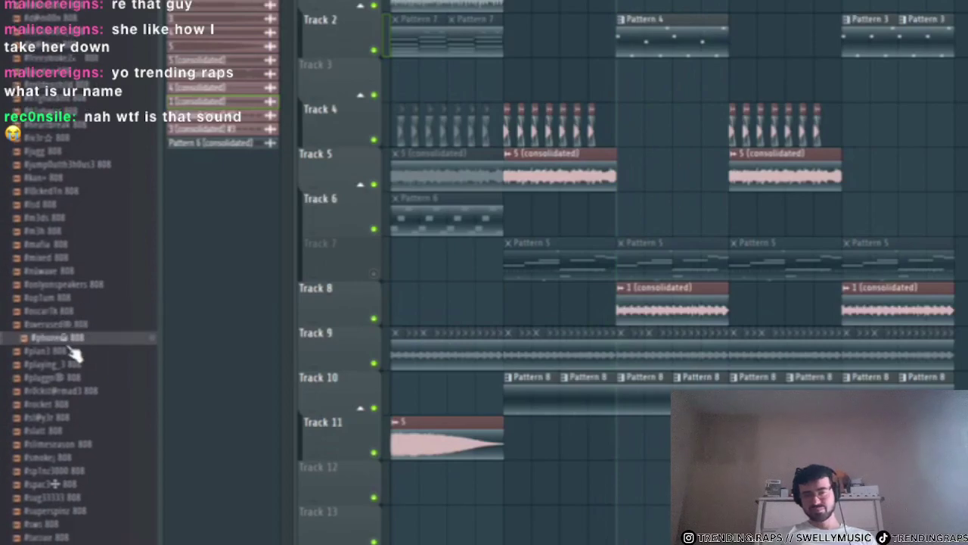
scroll(75, 384, "down", 1)
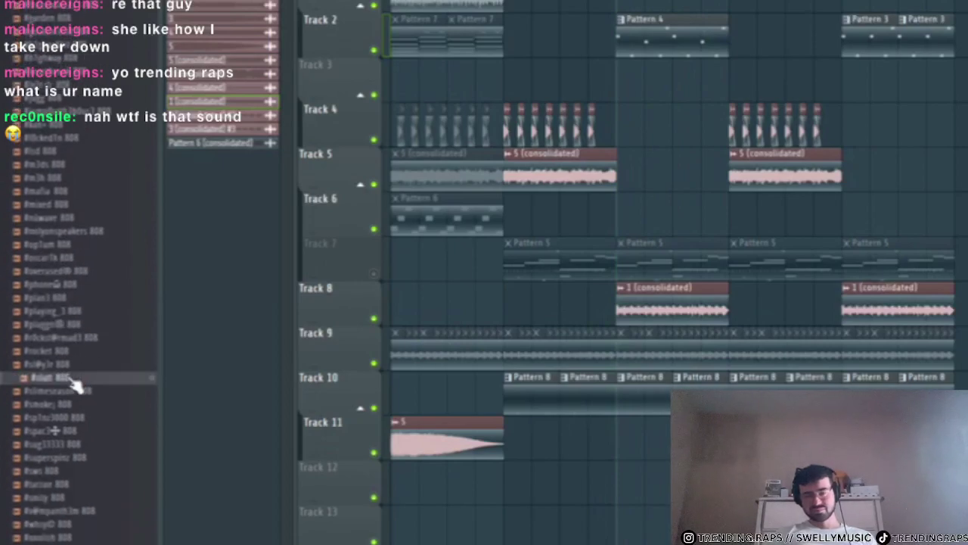
scroll(80, 374, "down", 4)
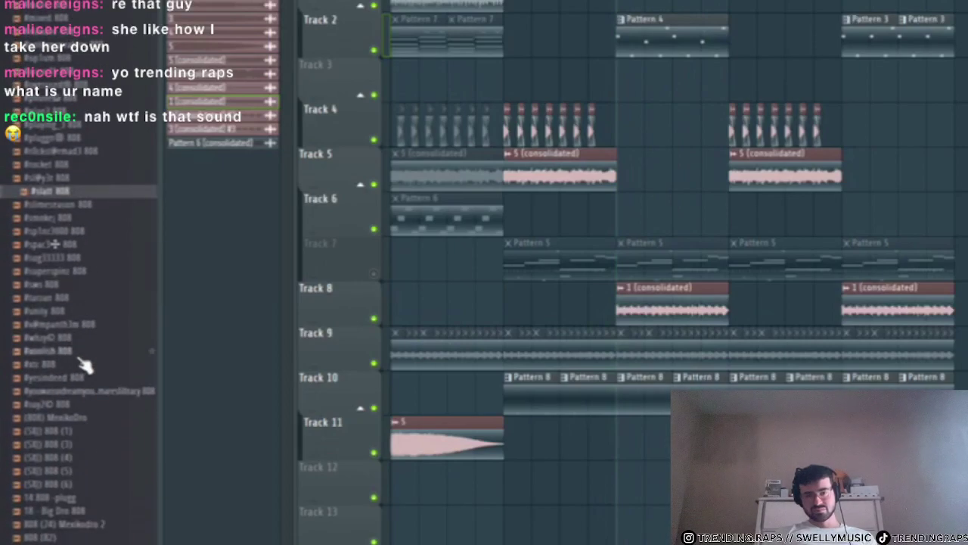
scroll(86, 361, "down", 1)
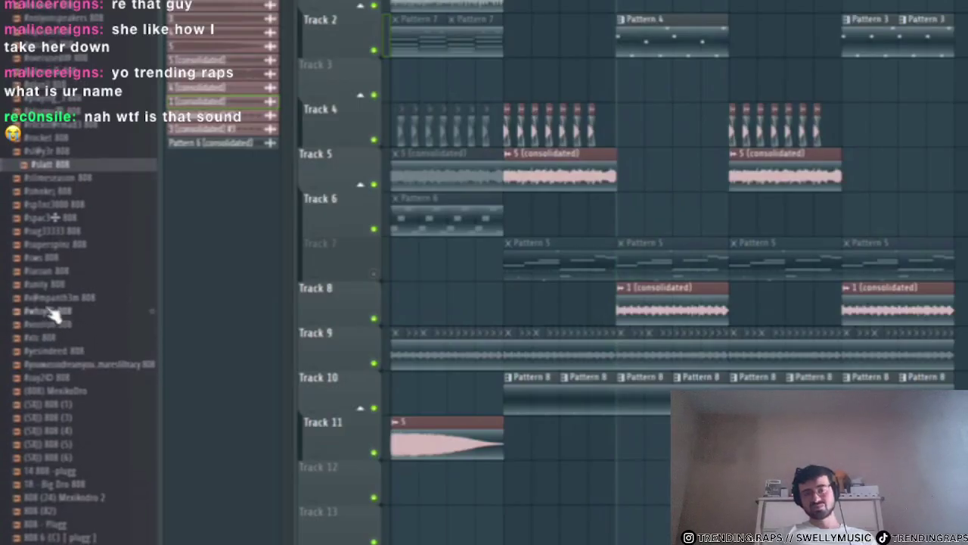
scroll(57, 304, "down", 1)
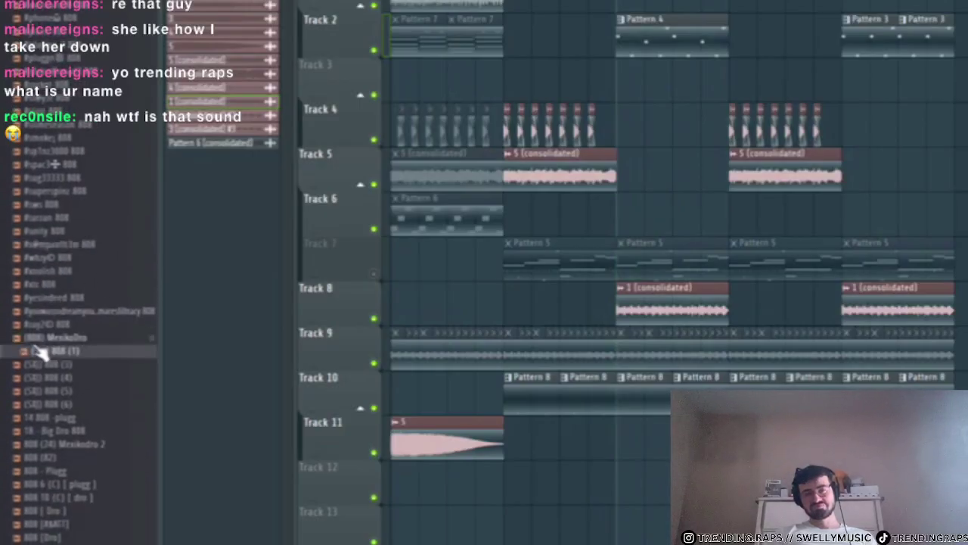
- Audition the plugg and Dro 808s in the stash, from (SXJ) 808 (4) through 808 [plugg] to [808] Dro Main
left_click(53, 376)
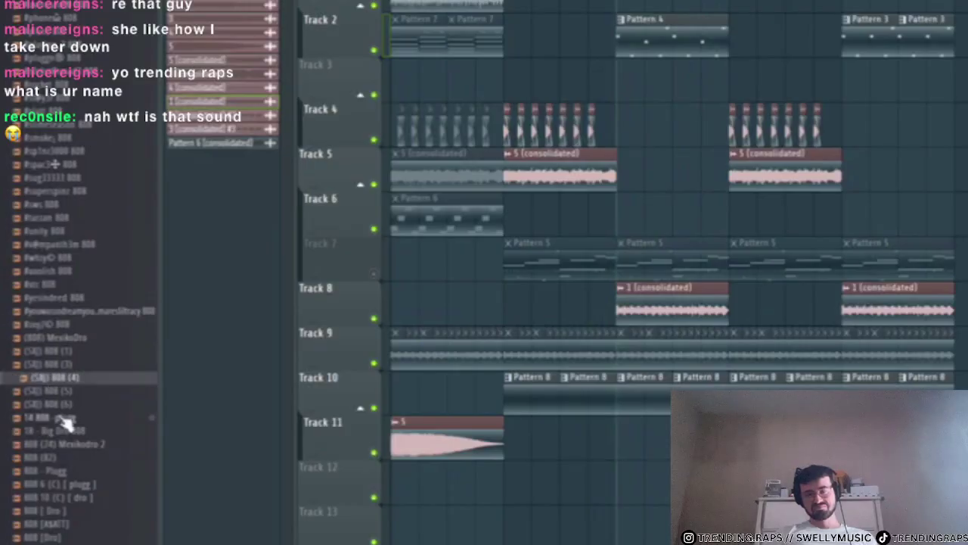
scroll(68, 424, "down", 3)
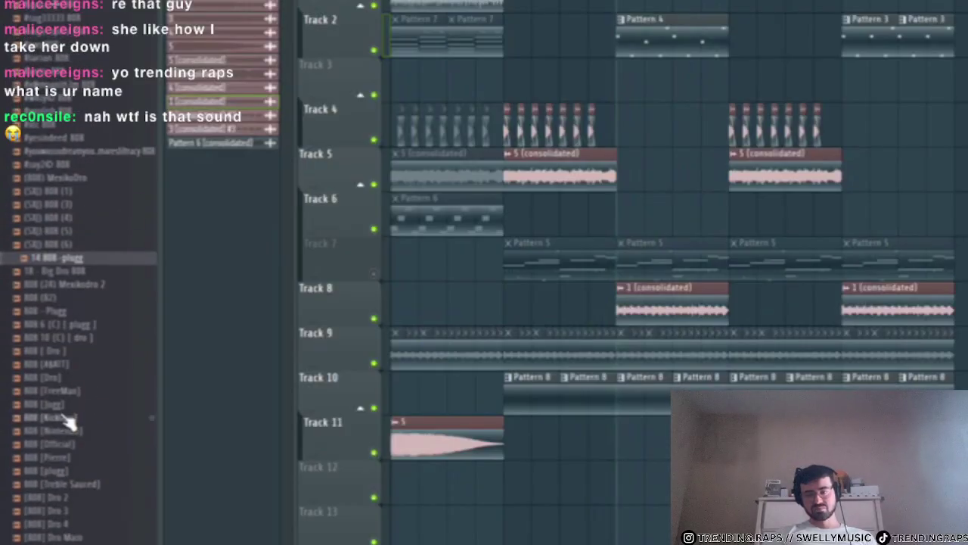
left_click(72, 327)
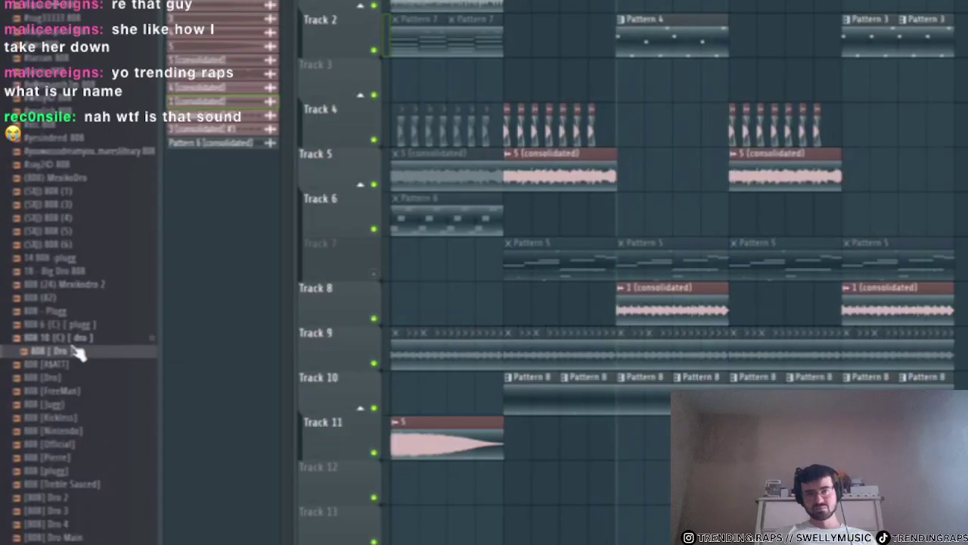
scroll(79, 353, "down", 5)
left_click(64, 271)
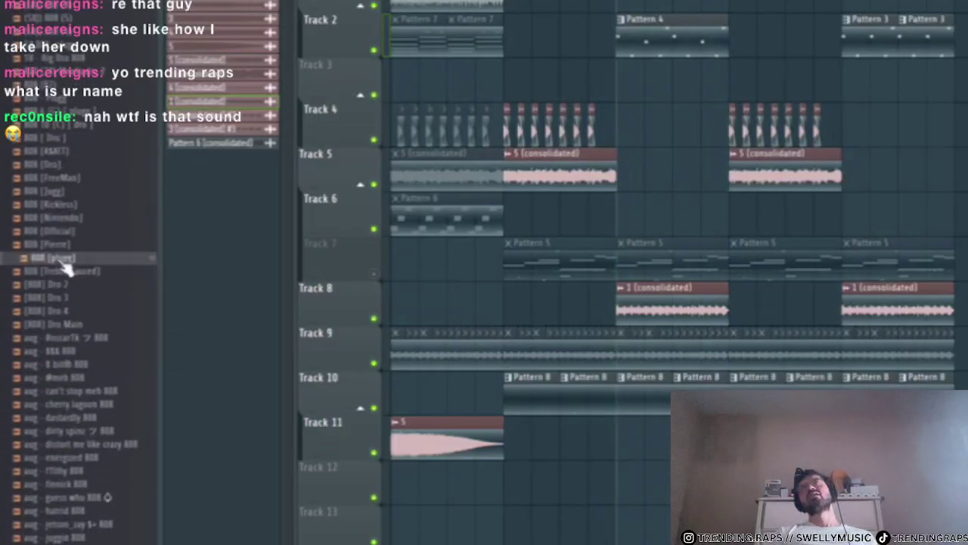
left_click(63, 287)
left_click(67, 312)
left_click(67, 328)
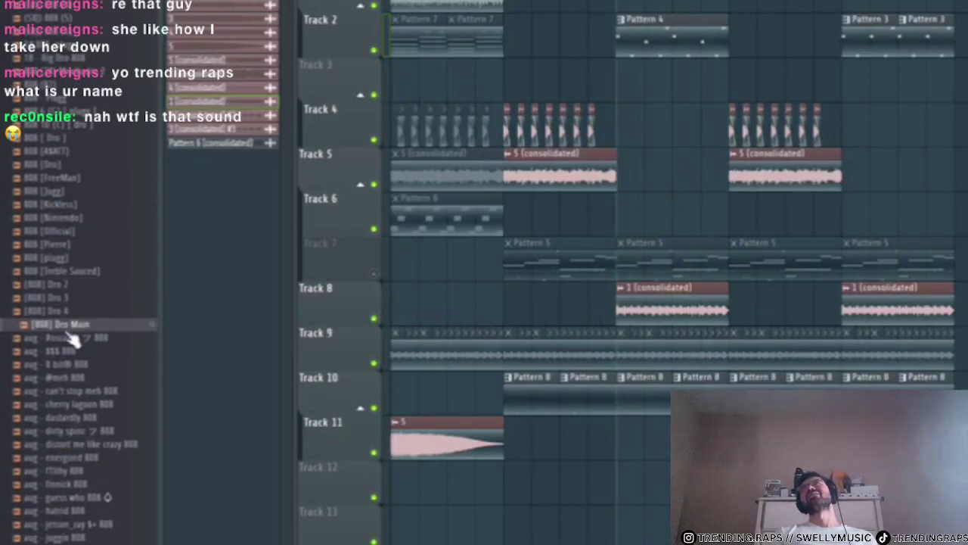
scroll(72, 345, "down", 1)
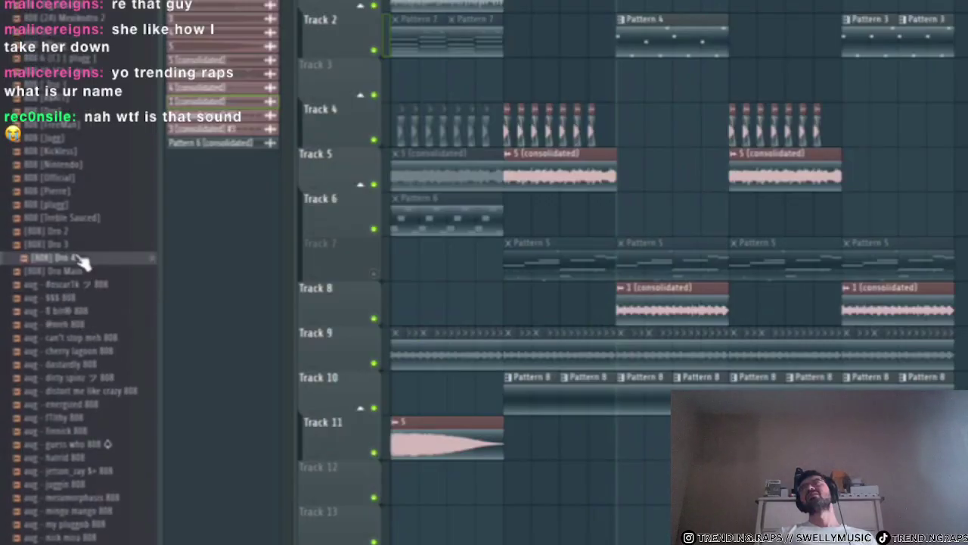
- Audition the aug 808s, including stoopid and zonked, and the Dro 808s such as Dro 808 2 (Zay)
scroll(75, 257, "down", 7)
left_click(16, 178)
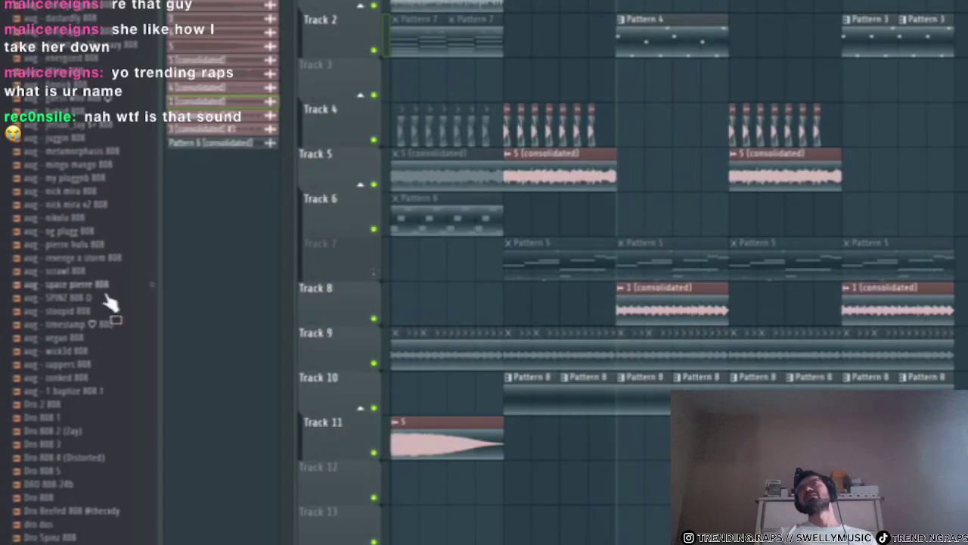
scroll(107, 297, "down", 1)
left_click(91, 285)
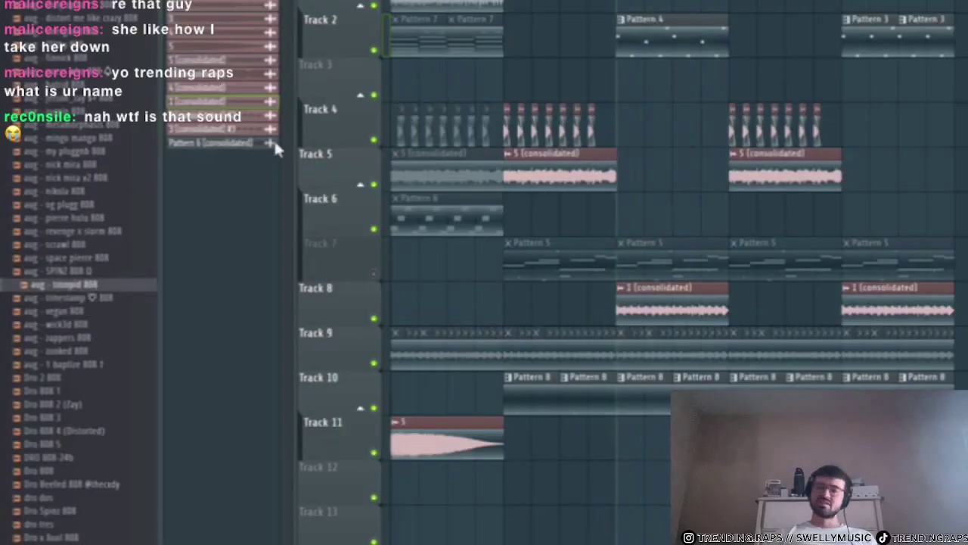
scroll(47, 344, "down", 2)
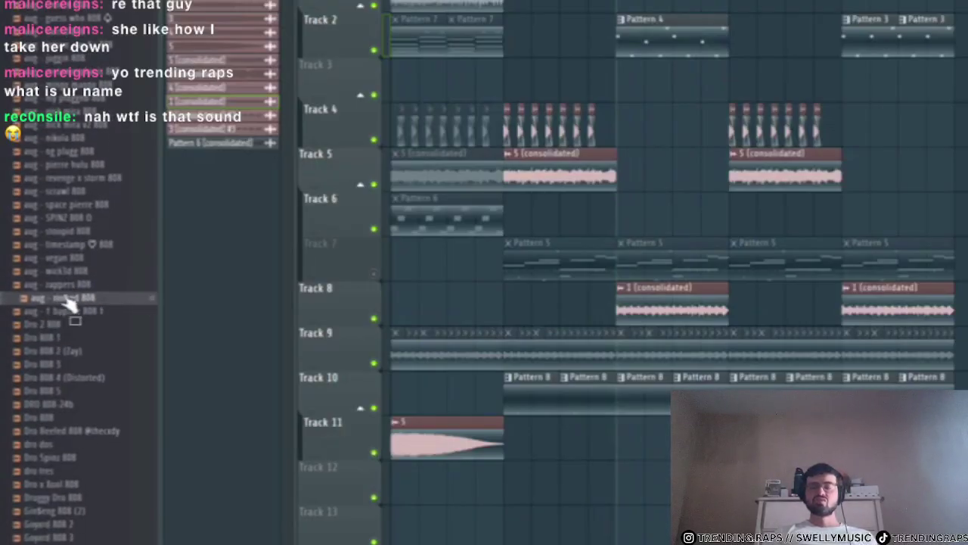
left_click(68, 351)
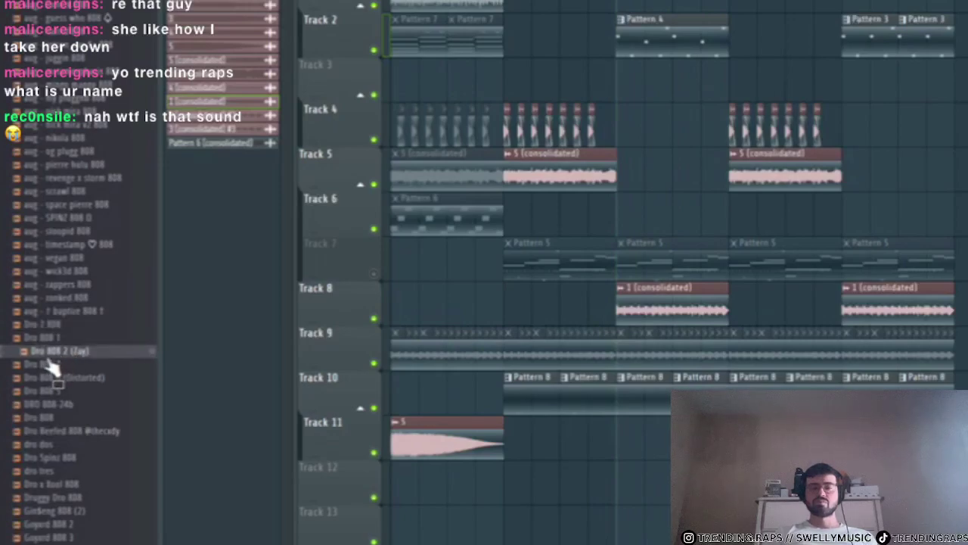
left_click(51, 377)
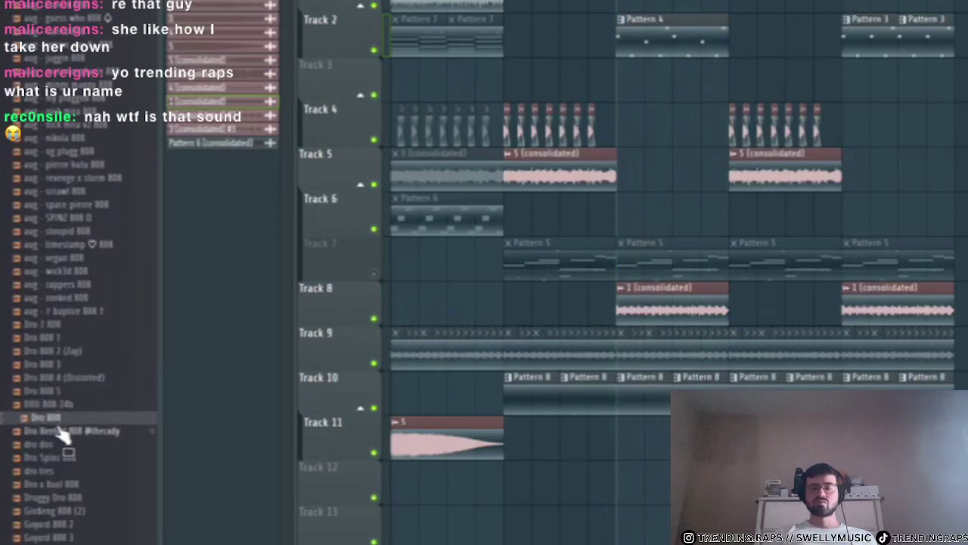
scroll(64, 453, "down", 10)
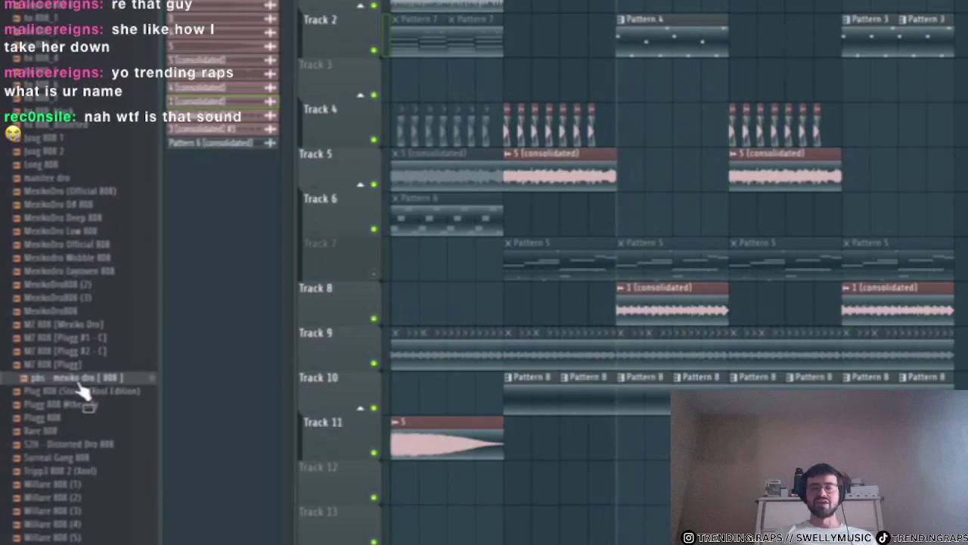
- Audition the uppercase-named 808s further down the stash, including MANIFEST, MOVE and MAFIA, checking them against the arrangement
scroll(95, 394, "down", 15)
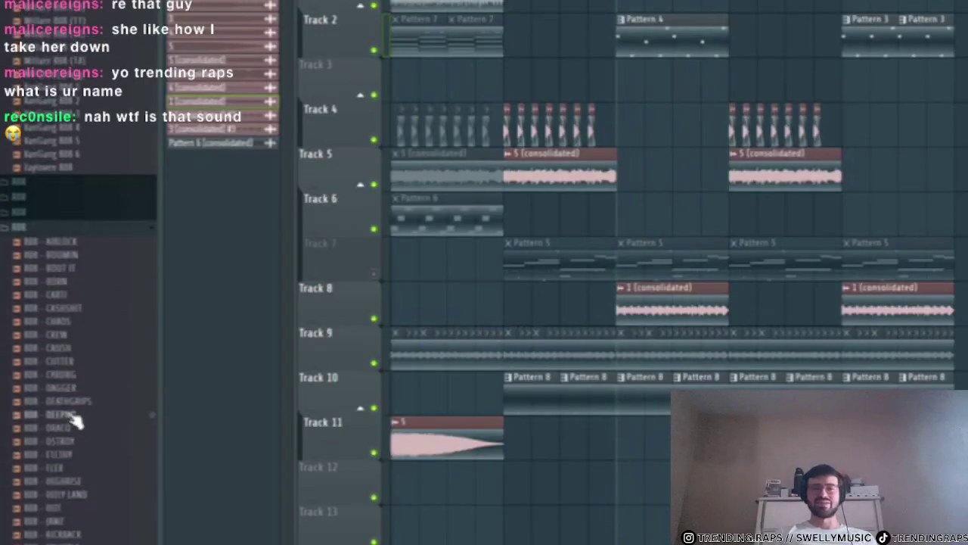
scroll(83, 437, "down", 5)
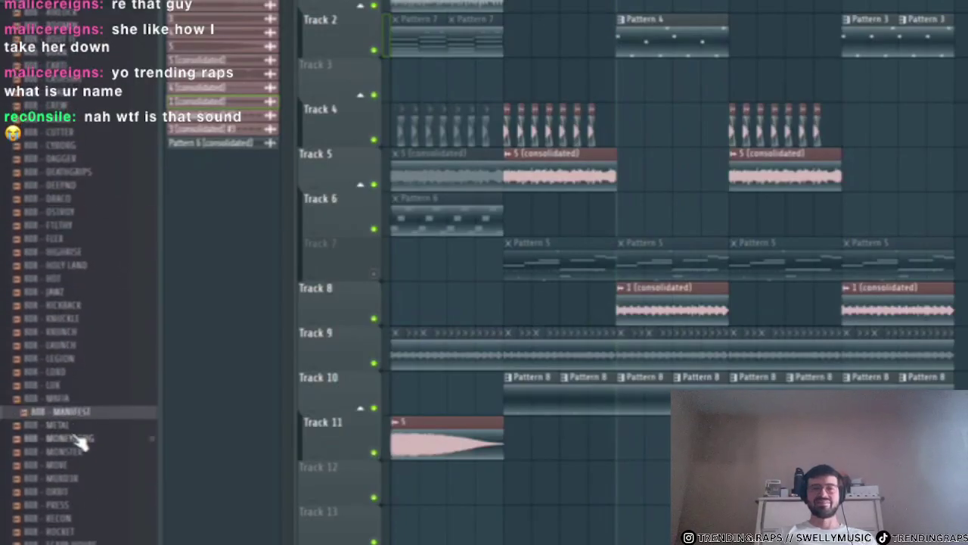
key("space")
key("space")
left_click(75, 465)
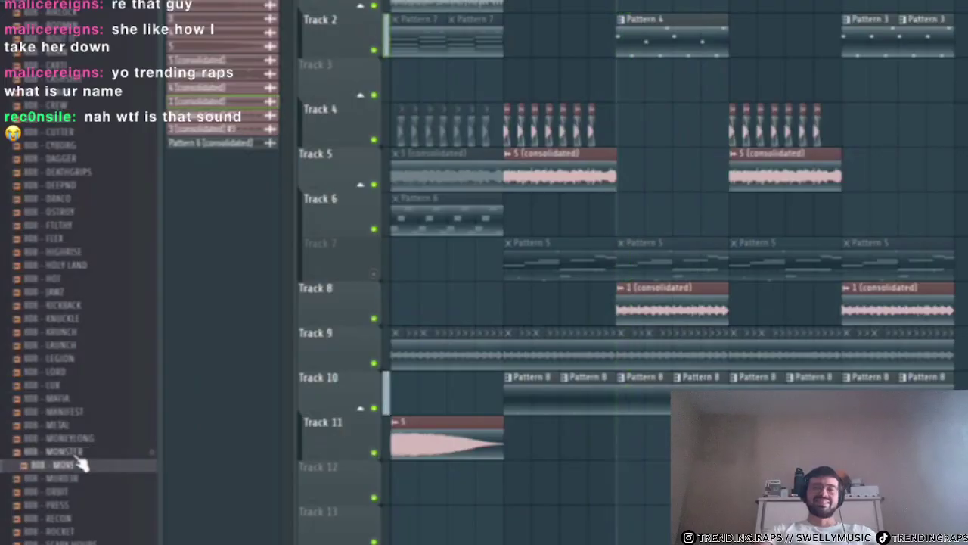
left_click(80, 442)
left_click(87, 426)
key("space")
key("space")
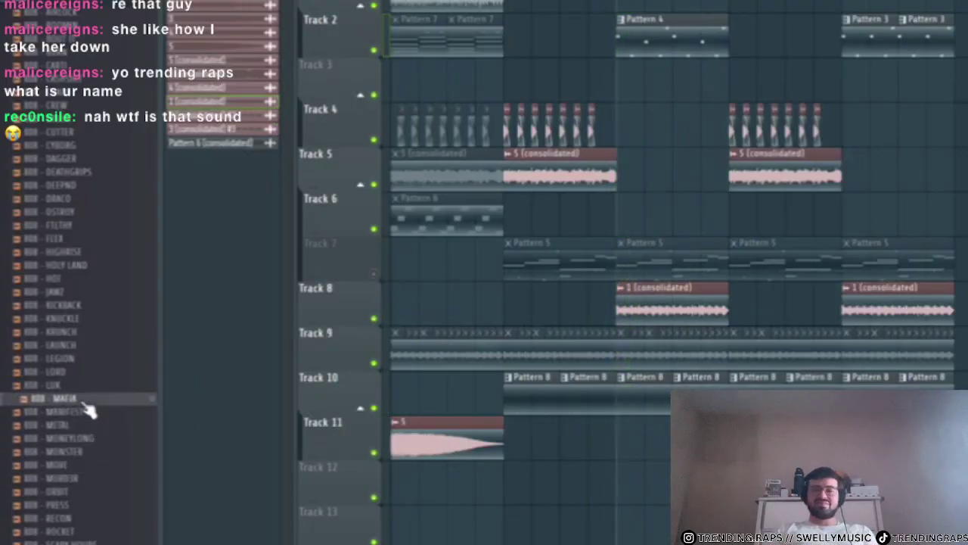
key("space")
key("space")
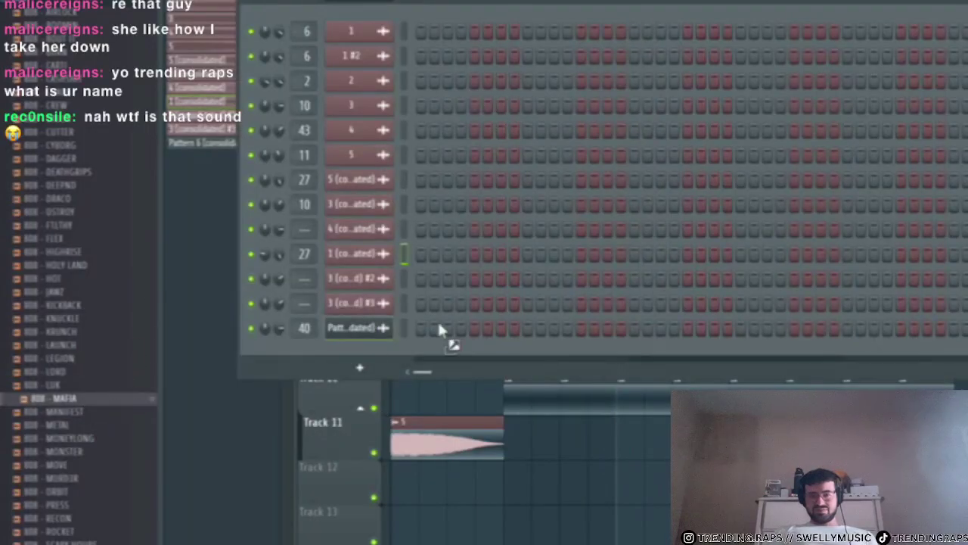
- Load 808 - MAFIA as a new sampler channel and enable its volume envelope with hold at full and no attack or decay
left_click_drag(439, 324, 342, 361)
left_click(377, 542)
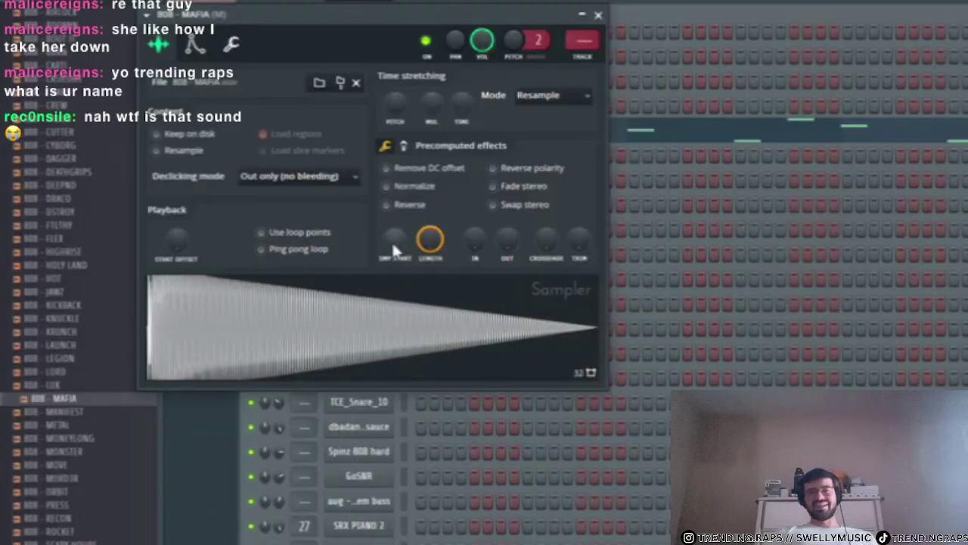
left_click(196, 46)
left_click_drag(189, 203, 233, 189)
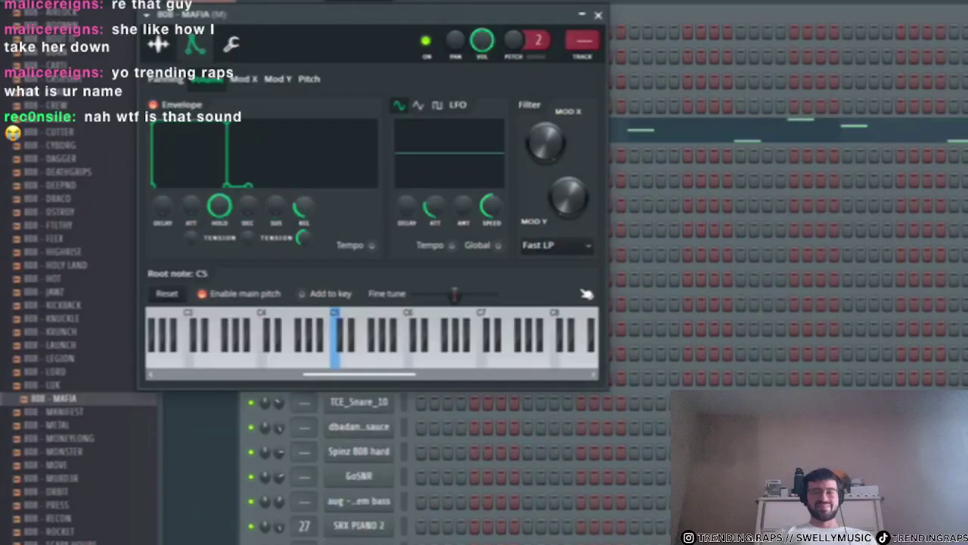
left_click(598, 15)
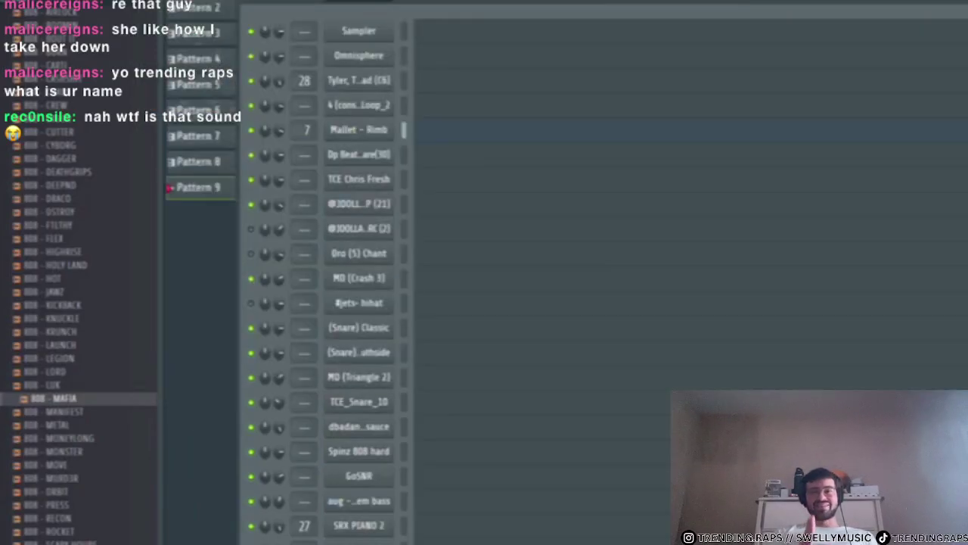
- Open the piano roll for the 808 - MAFIA channel in Pattern 9 and place a note at the start
right_click(389, 446)
left_click(430, 456)
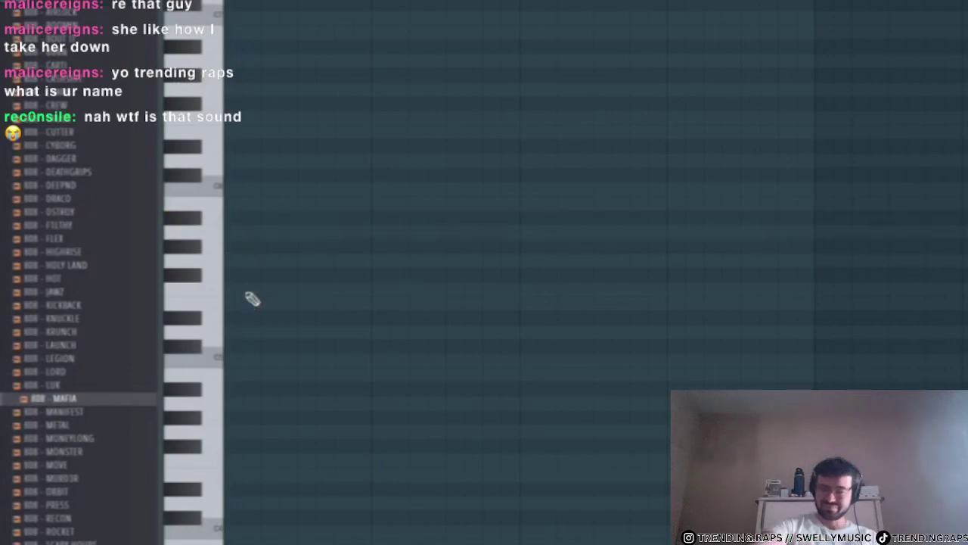
left_click_drag(224, 349, 214, 314)
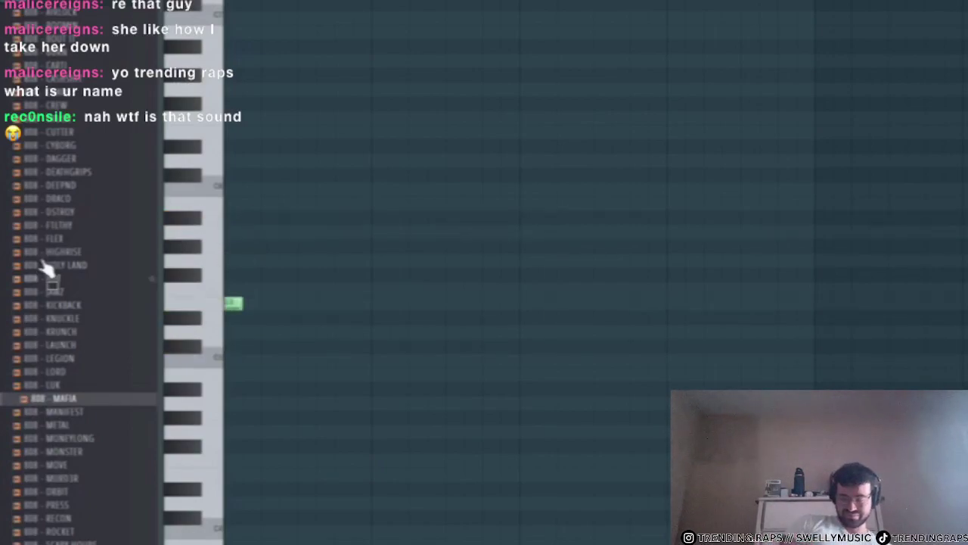
- Collapse the 808 stash, open amir 808s in MISC KITS and audition samples including slide 808 and trendy
key("F6")
scroll(79, 279, "up", 2)
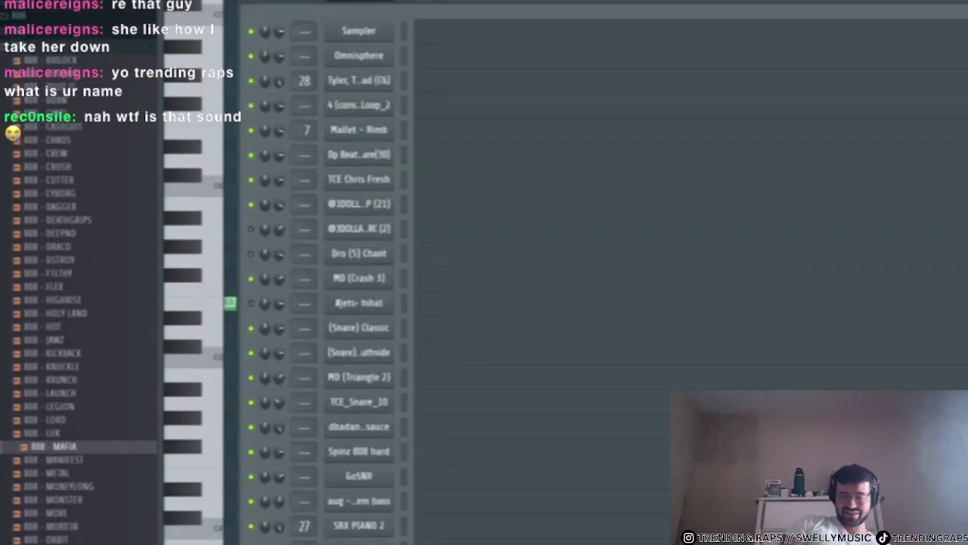
left_click(36, 280)
scroll(36, 280, "up", 4)
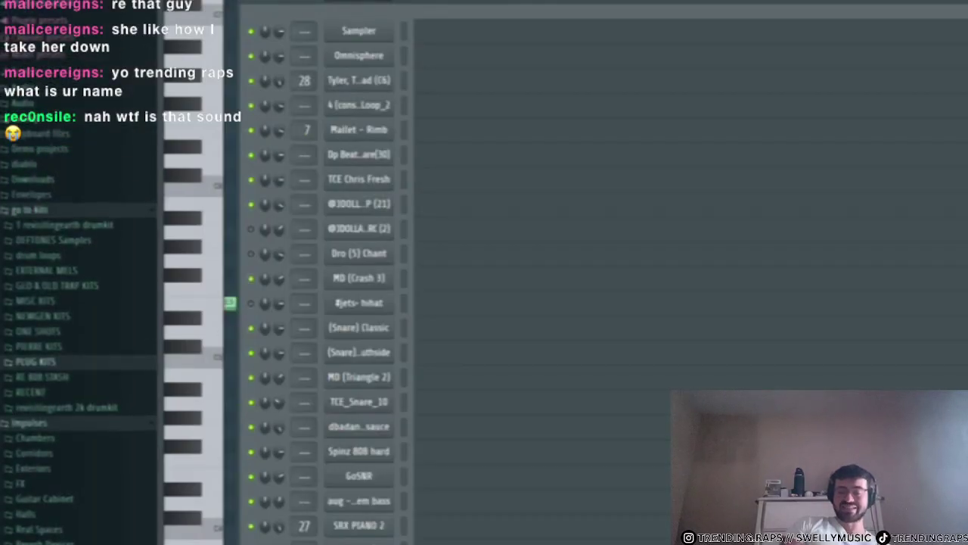
key("F6")
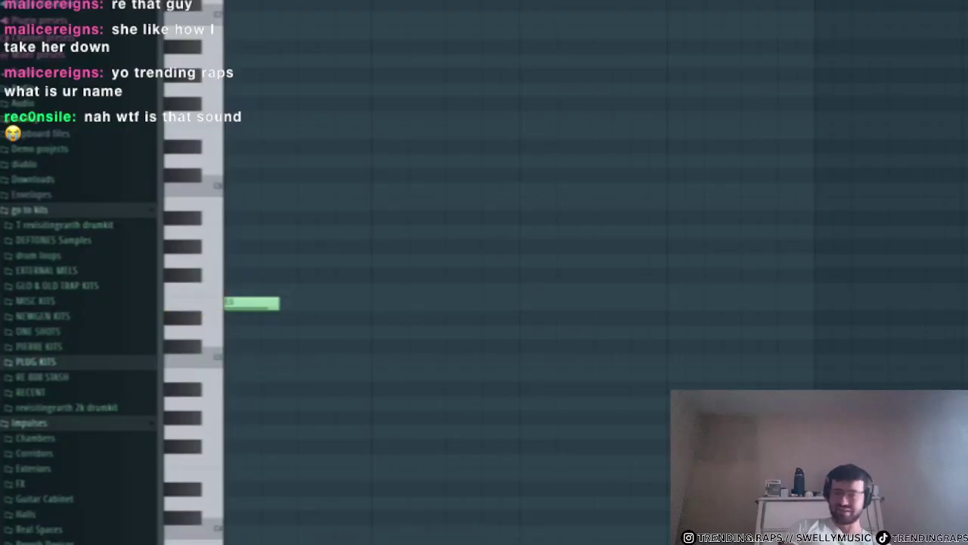
key("F6")
left_click(92, 303)
left_click(86, 341)
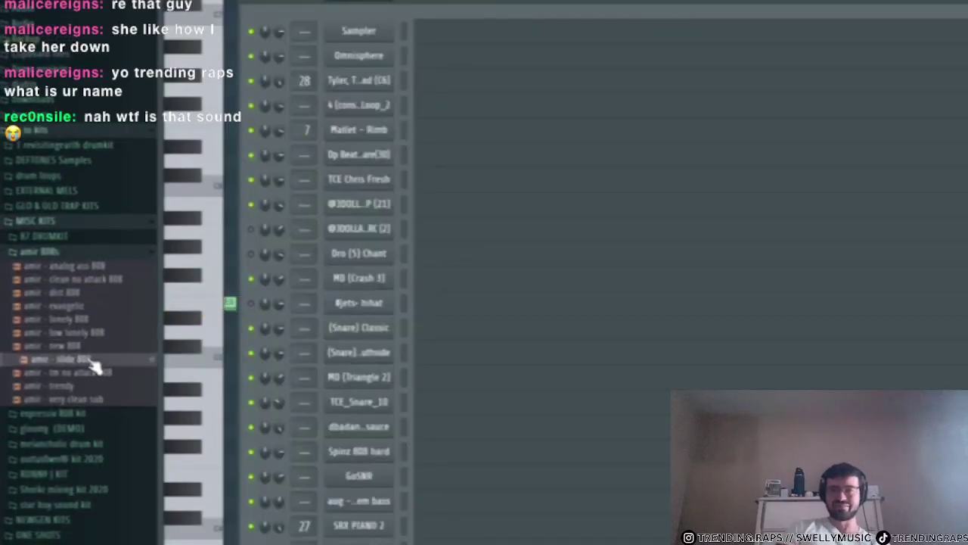
left_click(100, 388)
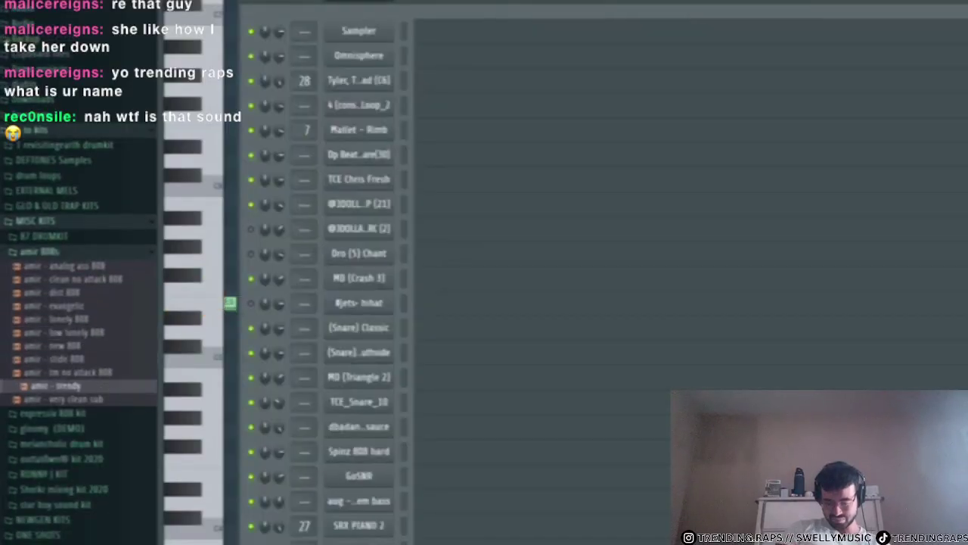
- Collapse MISC KITS and open the Snares folder of the Zaytoven drumkit in GLO & OLD TRAP KITS, previewing its first snares
scroll(71, 424, "down", 2)
left_click(56, 168)
left_click(58, 155)
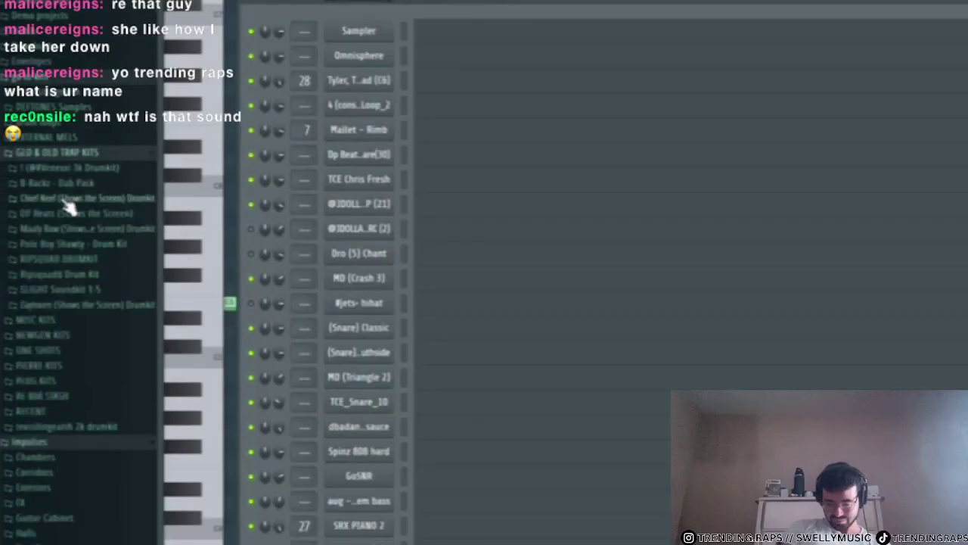
scroll(63, 260, "down", 8)
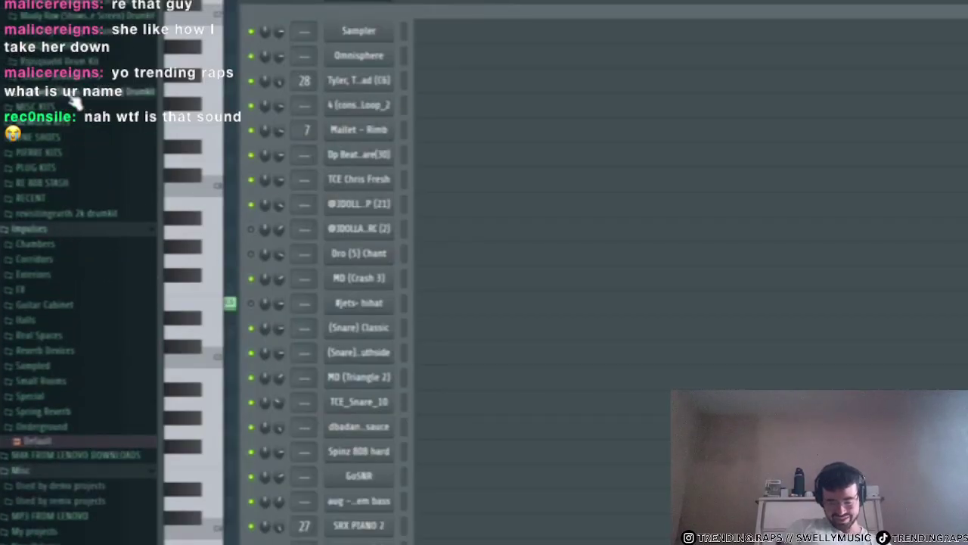
scroll(60, 206, "up", 8)
left_click(50, 260)
left_click(65, 340)
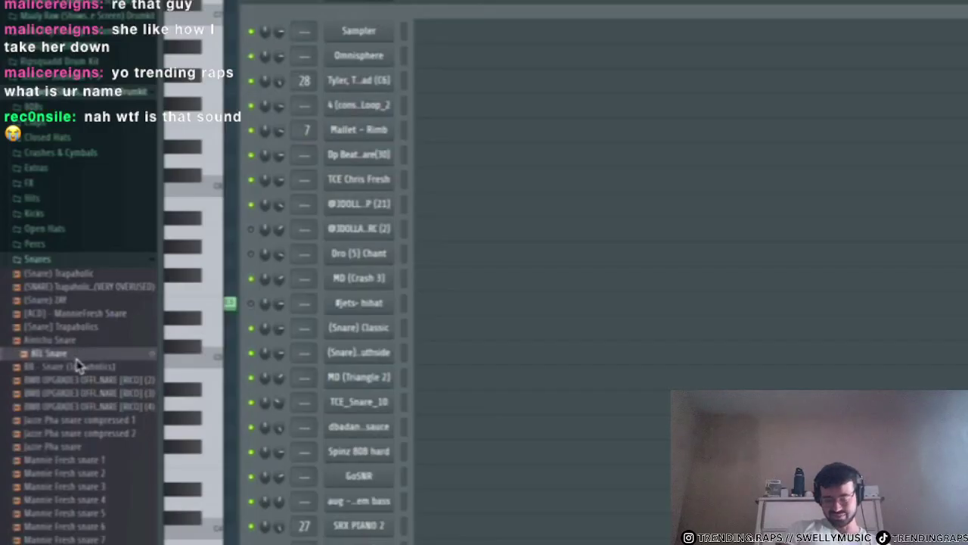
- Audition the Mannie Fresh snares in the Snares folder, comparing several up to Mannie Fresh snare 8
left_click(74, 499)
left_click(74, 448)
left_click(80, 474)
left_click(83, 475)
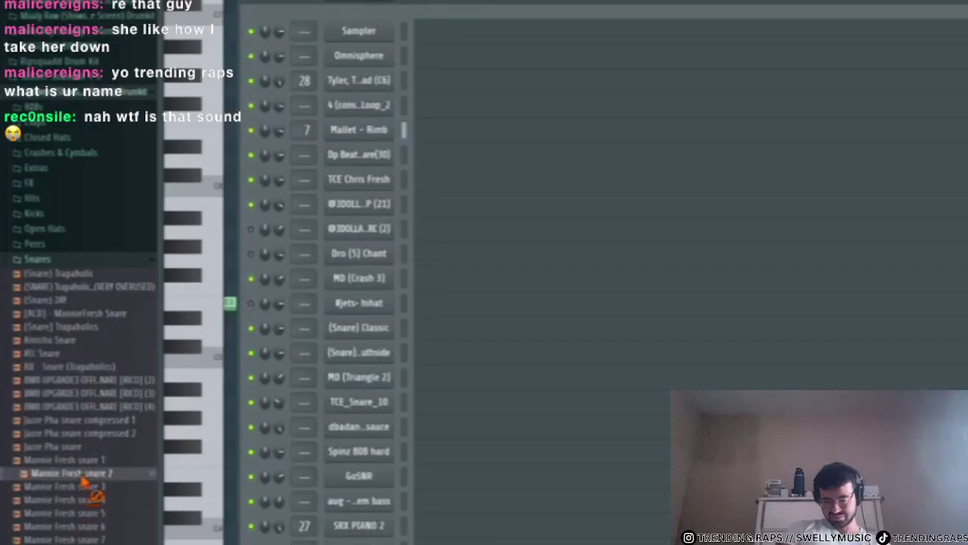
left_click(84, 462)
left_click(87, 475)
scroll(89, 465, "down", 1)
left_click(93, 439)
left_click(102, 461)
left_click(101, 499)
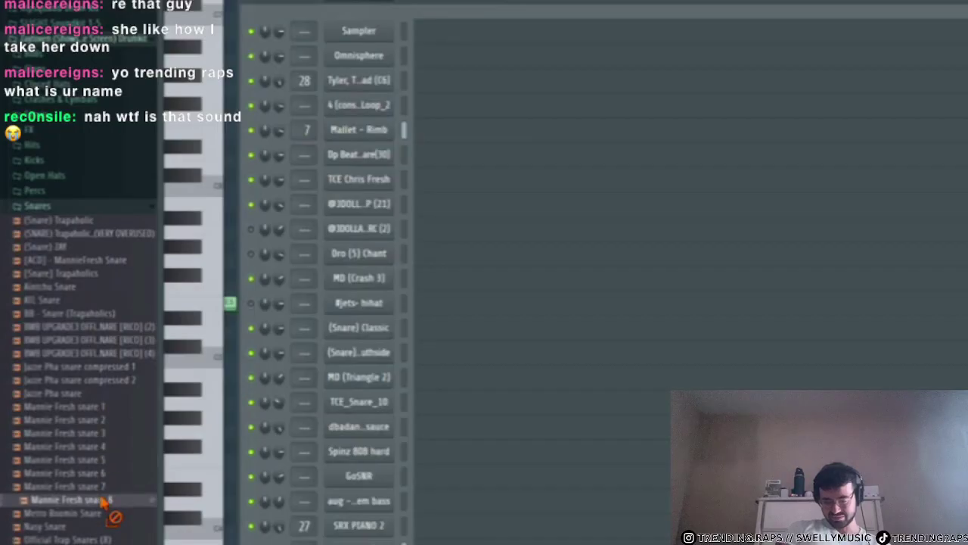
- Audition the snares from Metro Boomin Snare down to Snare [ Zay ], including Polow Snare, REDD Snare (10) and RideSSN
left_click(102, 514)
left_click(102, 525)
scroll(103, 491, "down", 4)
left_click(91, 392)
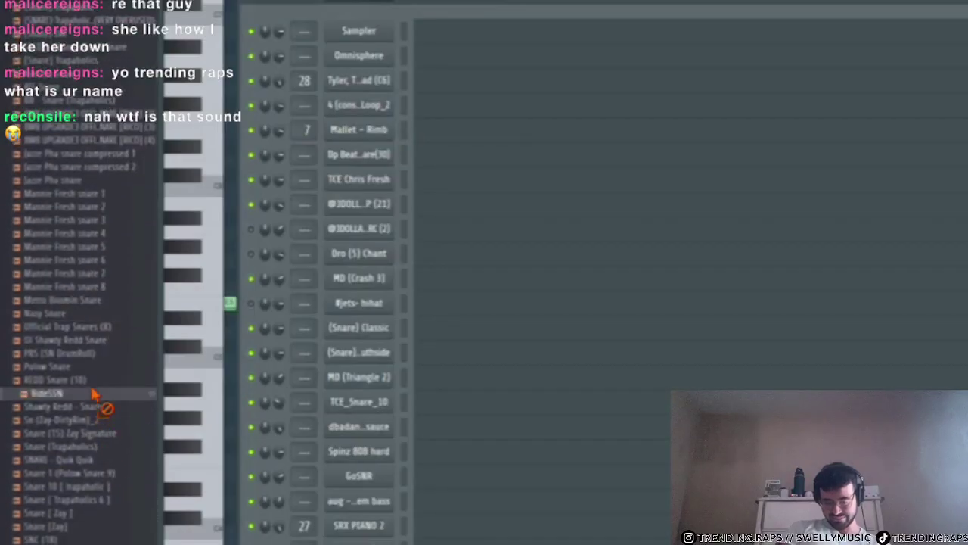
left_click(91, 368)
left_click(91, 382)
left_click(91, 420)
left_click(92, 447)
left_click(93, 461)
left_click(93, 486)
left_click(93, 512)
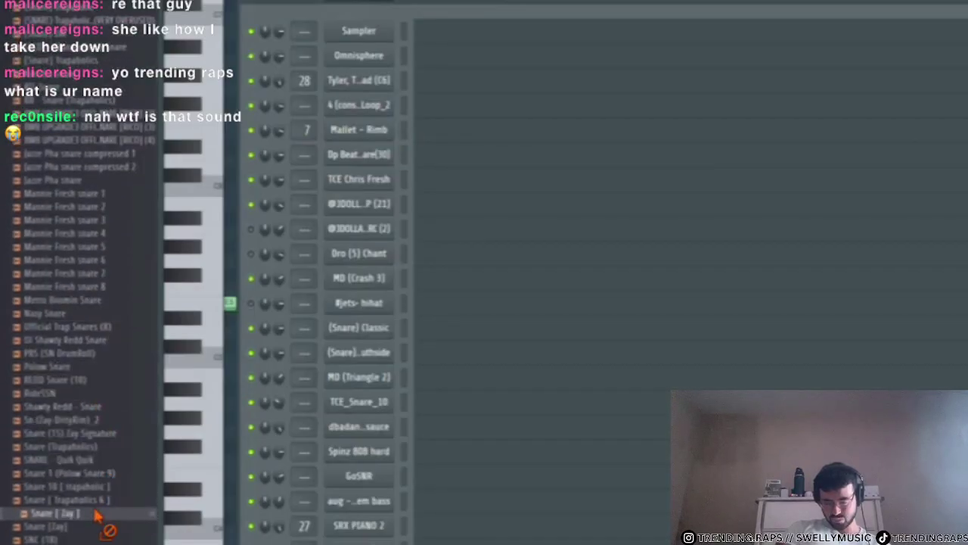
- Audition the snares around Trapaholic Rim Snare (Favorite), comparing Trapaholic Snare (1) and Trapaholic Snare (2)
scroll(91, 484, "down", 4)
left_click(87, 421)
left_click(82, 395)
left_click(82, 409)
left_click(87, 432)
left_click(86, 419)
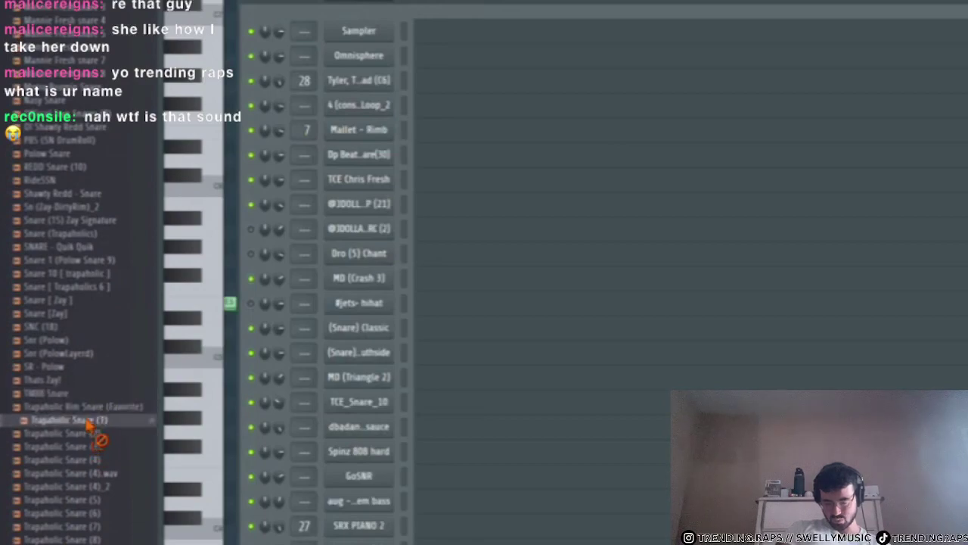
left_click(90, 430)
left_click(89, 420)
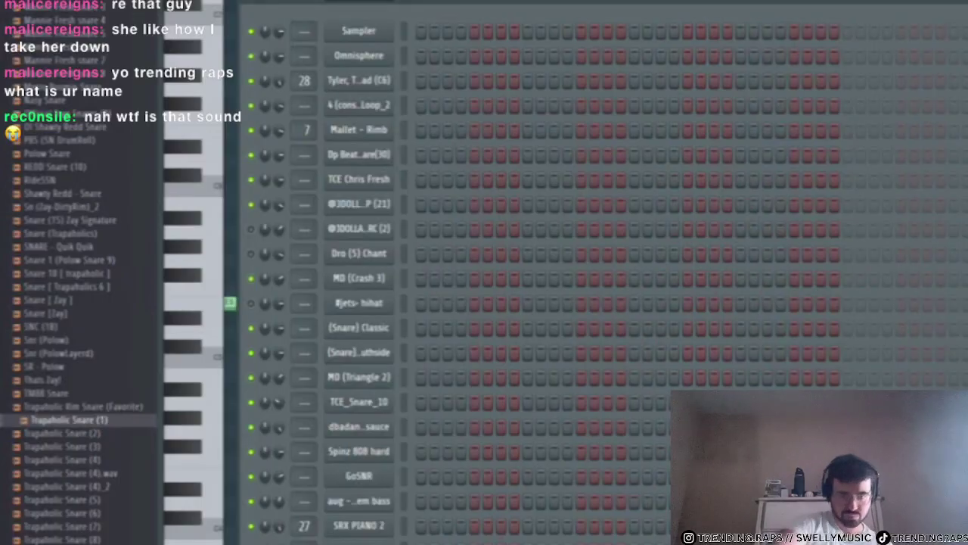
- Hide the browser, add a hit on step 9 in the channel rack and open the piano roll
key("alt+F8")
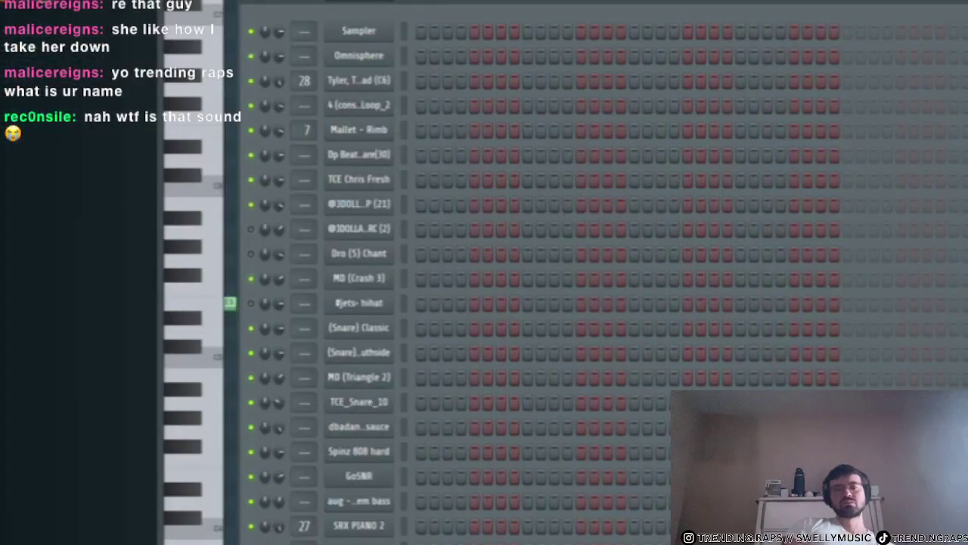
left_click(527, 544)
right_click(387, 543)
left_click(422, 456)
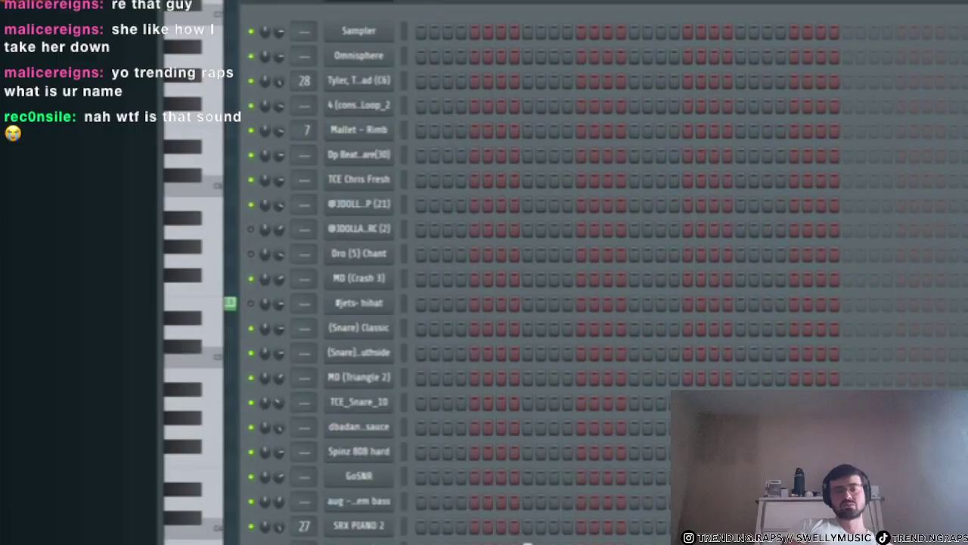
key("F5")
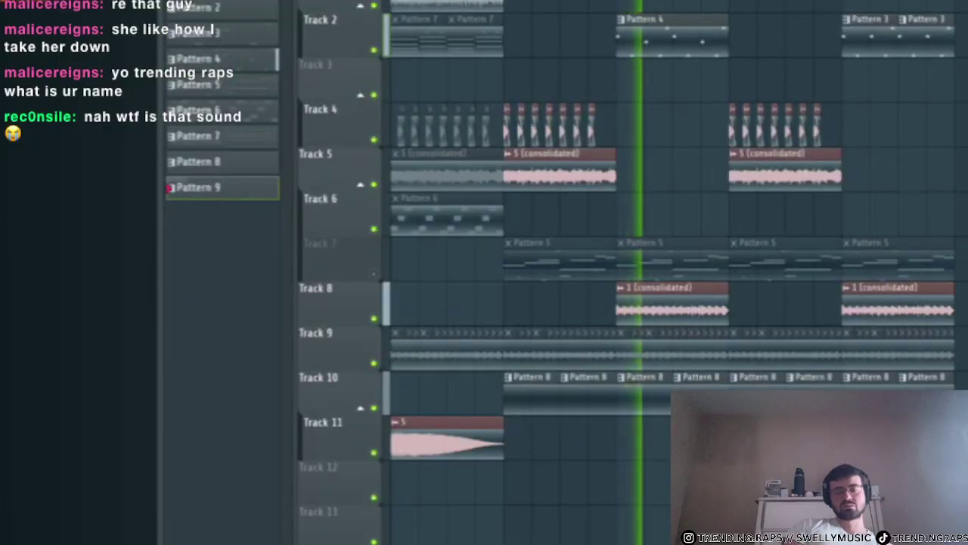
key("F7")
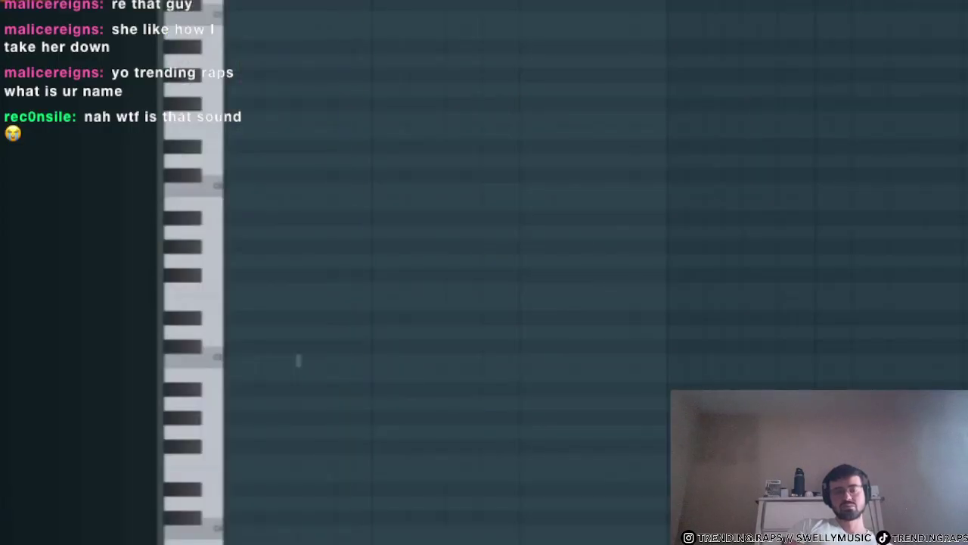
key("F6")
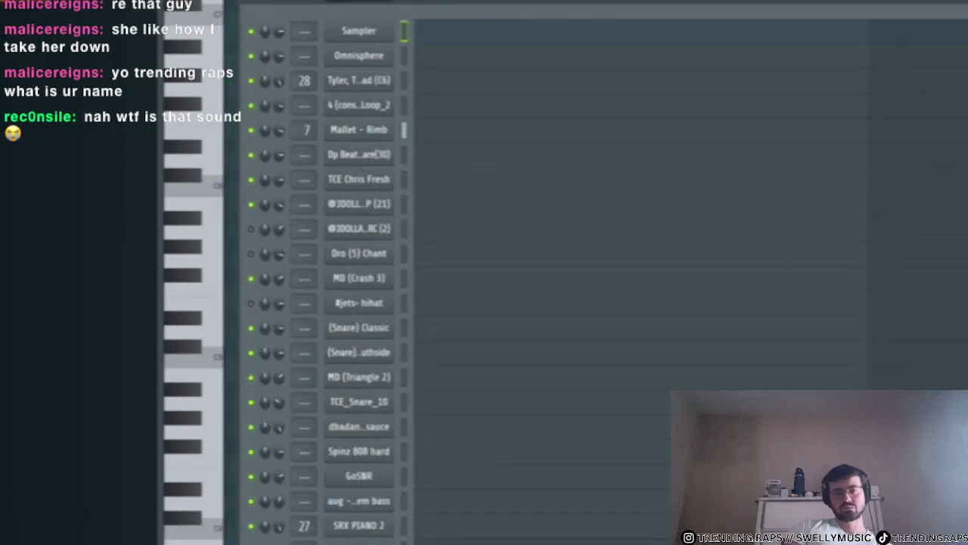
key("F7")
- Draw two back-to-back D#5 notes at the start of the pattern
left_click(252, 303)
left_click_drag(248, 302, 112, 298)
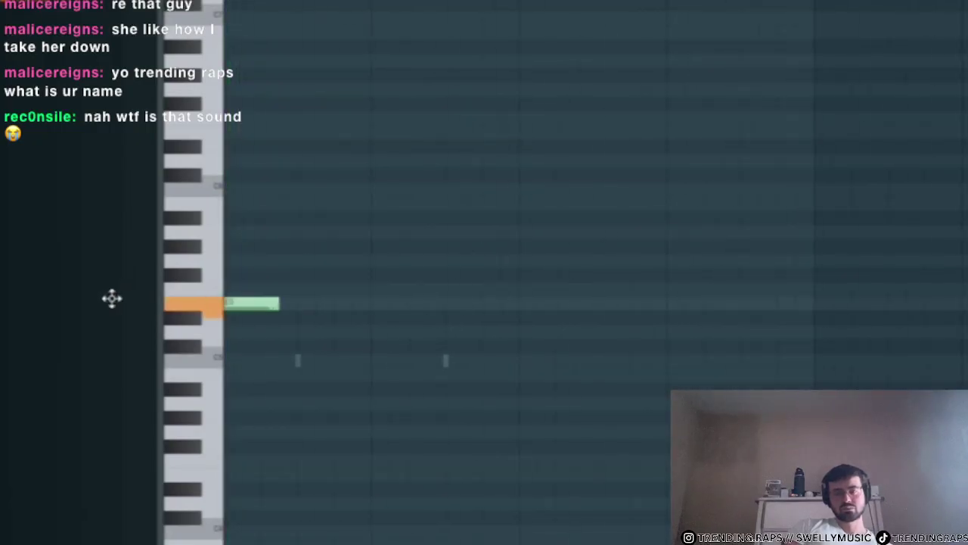
left_click_drag(200, 339, 206, 328)
right_click(236, 330)
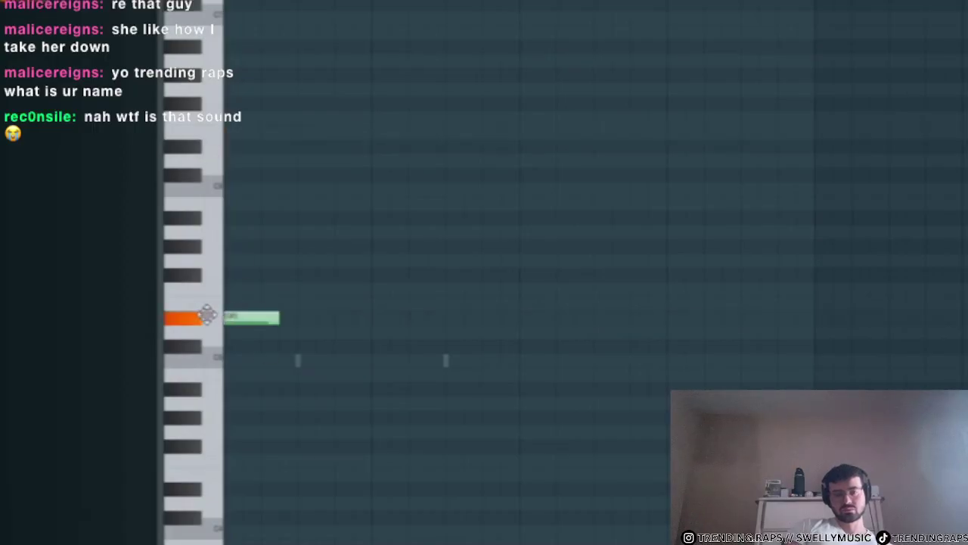
left_click(285, 316)
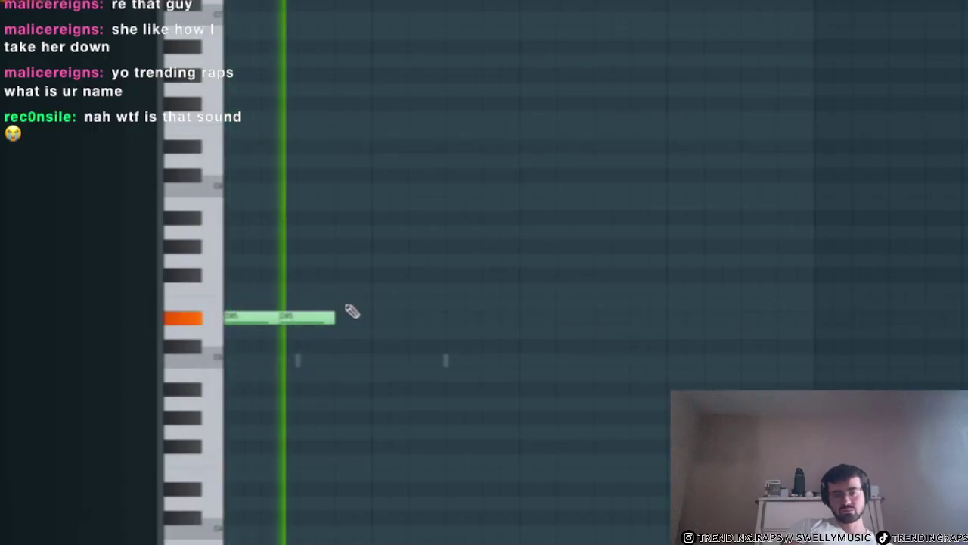
- Try F#5 notes followed by a C5 note after the D#5 pair, and delete them
left_click(349, 275)
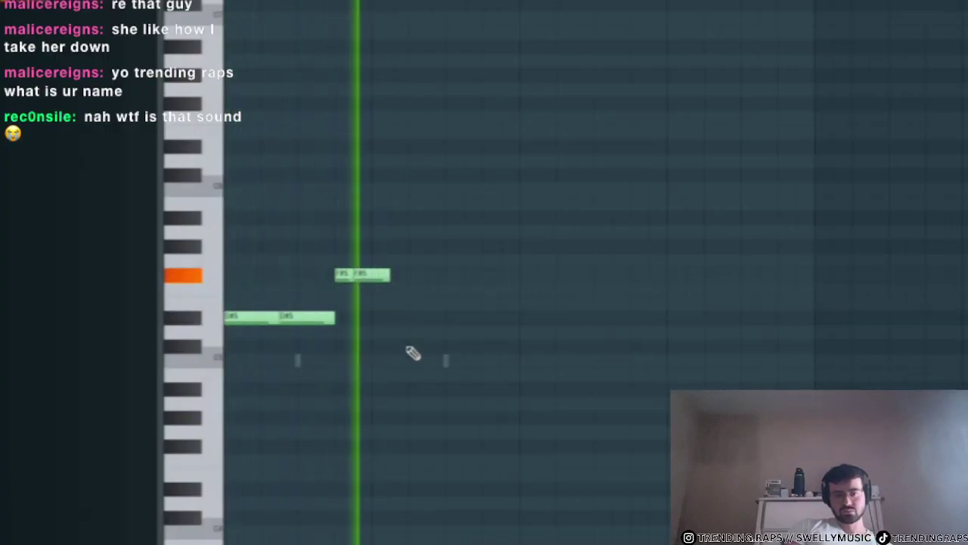
left_click(413, 359)
left_click(196, 177)
right_click(363, 276)
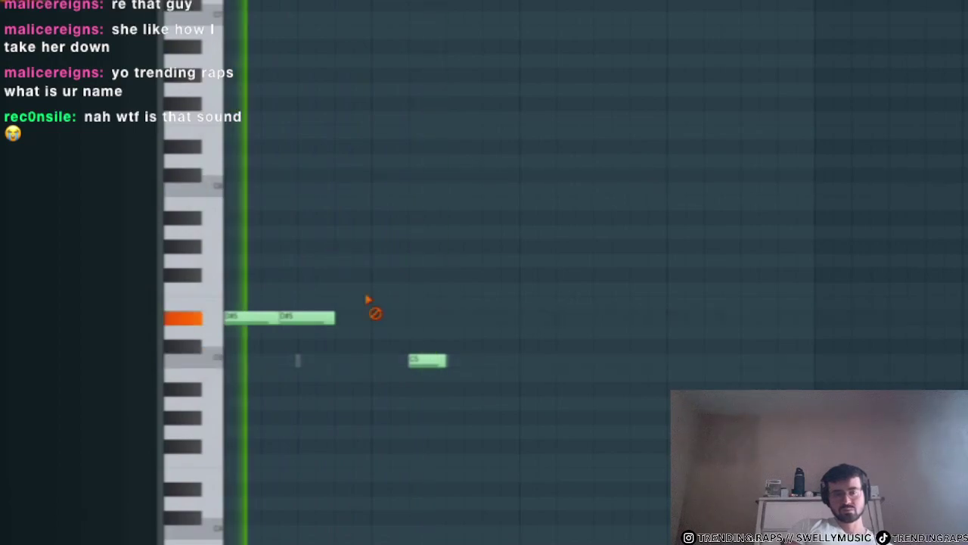
right_click(428, 358)
- Draw a G#5 note after the D#5 pair, duplicate it directly behind and lengthen the copy to the next bar line
left_click_drag(337, 277, 379, 227)
key("space")
key("ctrl+b")
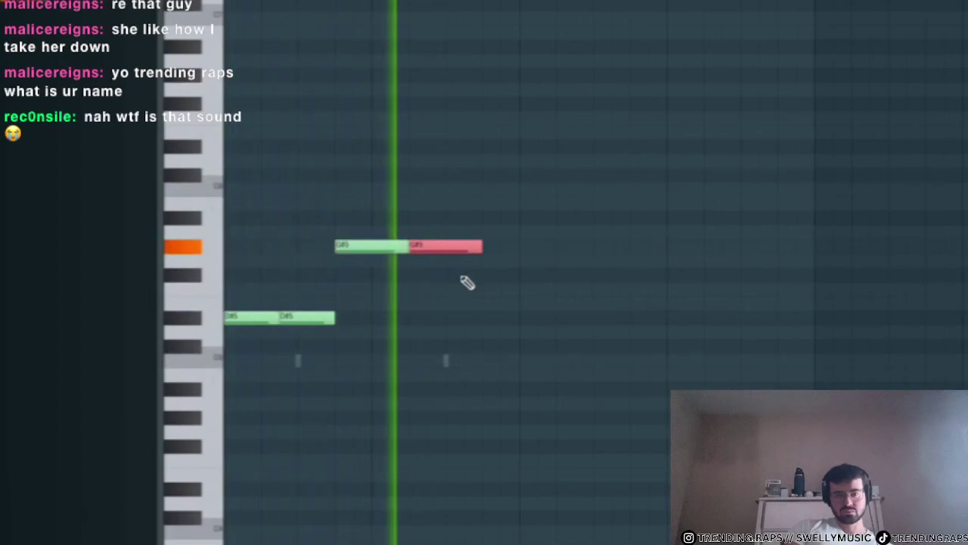
left_click(480, 279, "ctrl")
left_click_drag(480, 248, 515, 268)
- Show the browser again and audition more snares in the Zaytoven kit, including Snare (Trapaholics) and Snare 1 (Polow Snare 9)
key("F6")
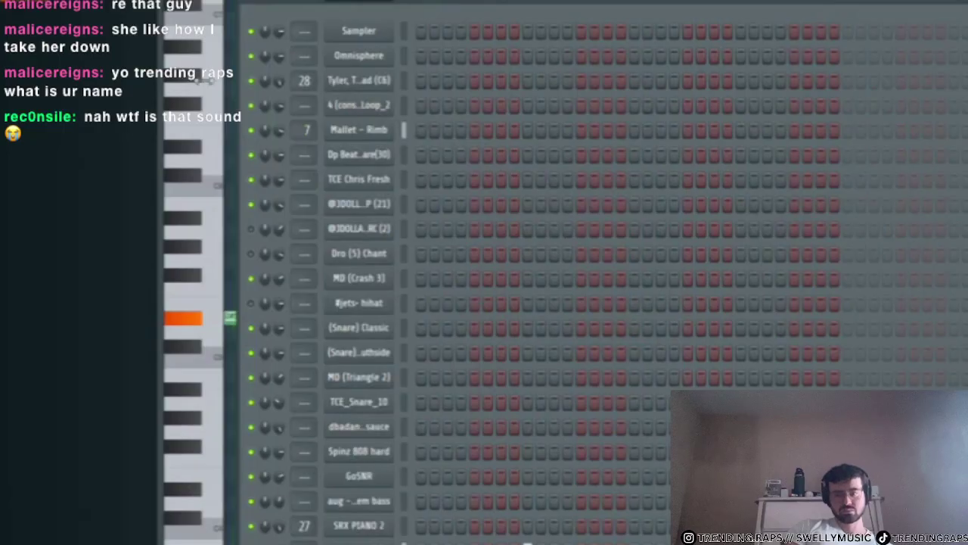
key("alt+F8")
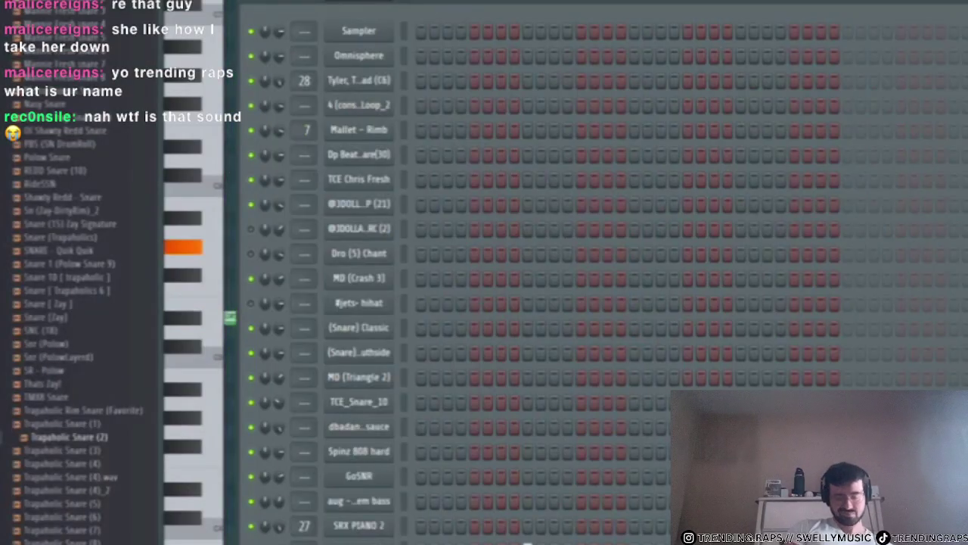
left_click(61, 212)
left_click(63, 237)
left_click(57, 263)
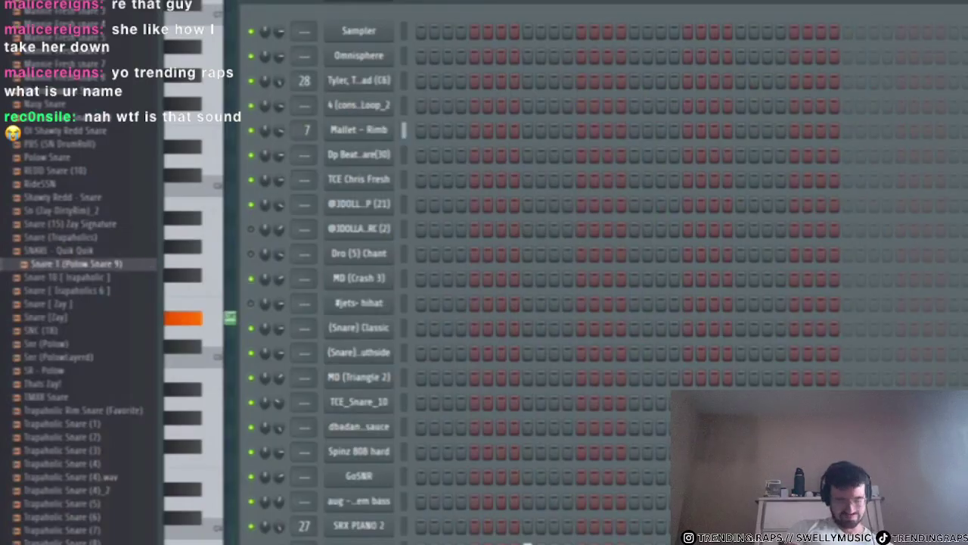
- Look into the Kicks folder of the Zaytoven drumkit, switch to Closed Hats and preview TM88 HAT1
scroll(53, 295, "up", 10)
left_click(65, 354)
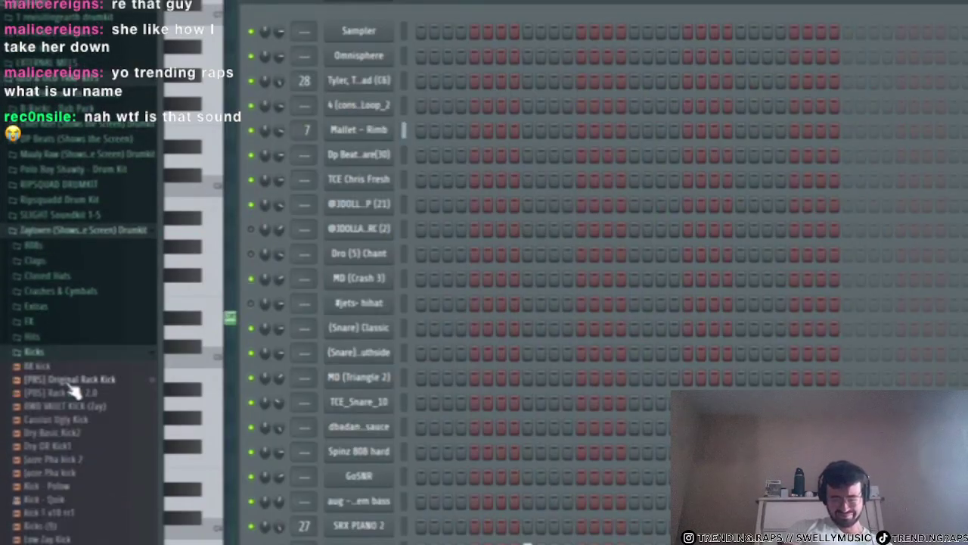
left_click(59, 340)
left_click(60, 361)
left_click(59, 280)
left_click(71, 344)
scroll(83, 371, "down", 5)
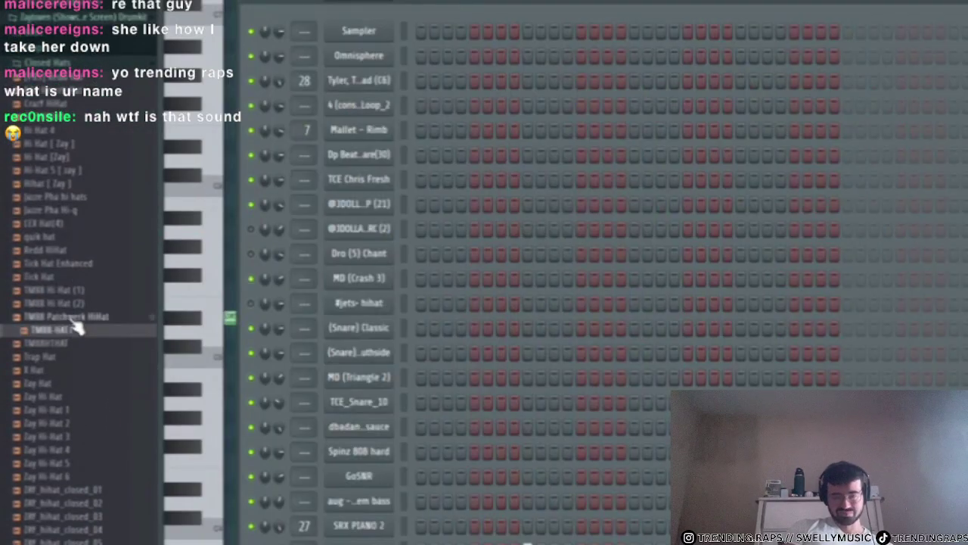
- Audition the closed hats from Trap Hat through Zay Hi-Hat 6 and pick Zay Hat
left_click(86, 357)
left_click(82, 370)
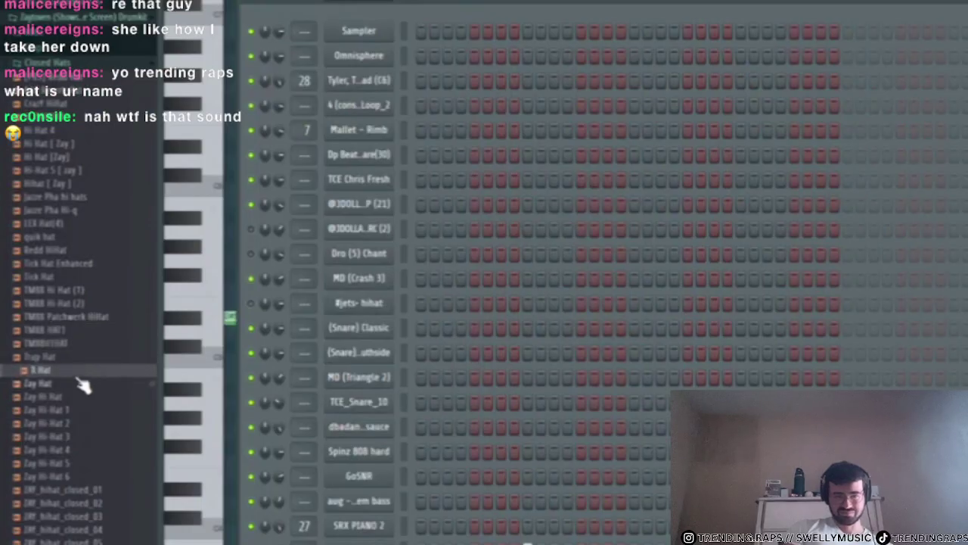
left_click(77, 383)
left_click(71, 399)
left_click(75, 451)
left_click(76, 465)
left_click(78, 479)
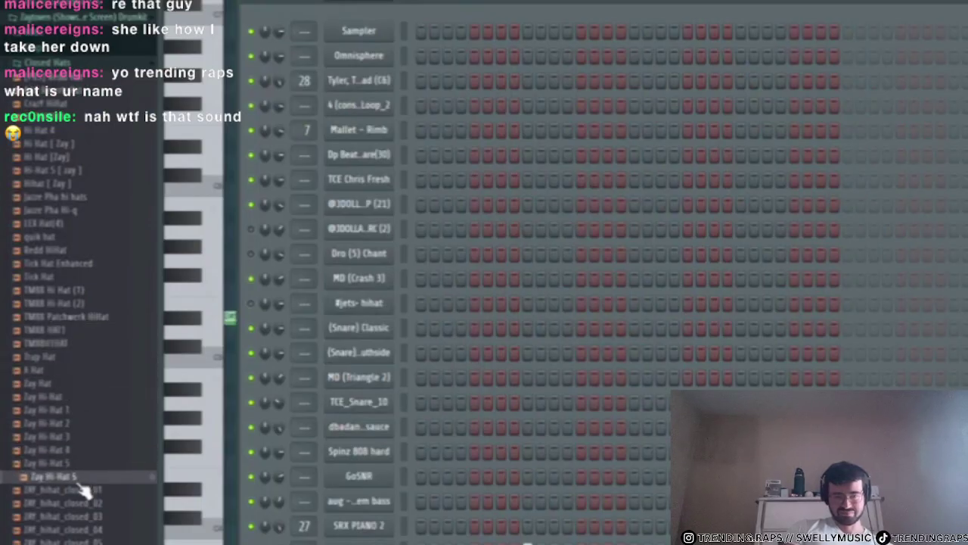
left_click(76, 426)
left_click(71, 385)
left_click(67, 400)
left_click(70, 386)
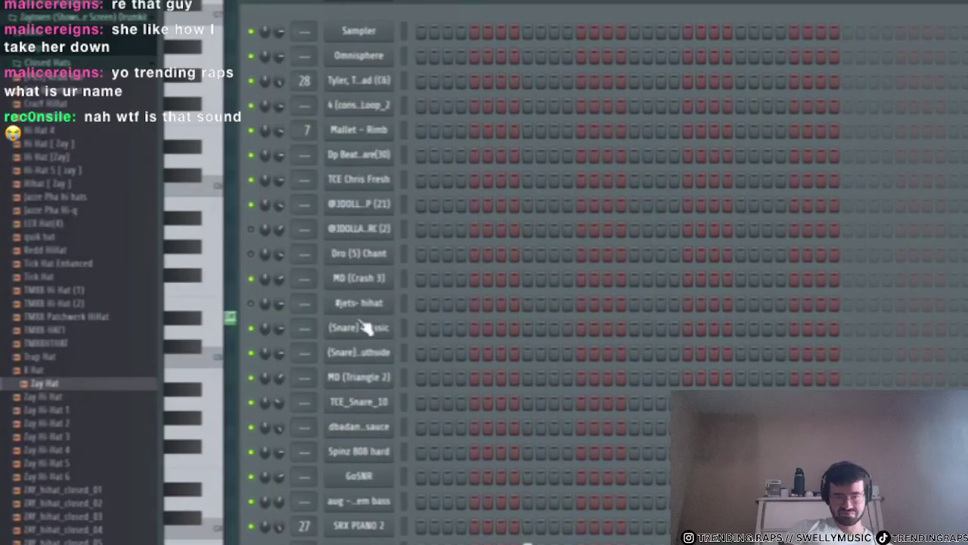
- Open the hi-hat channel's piano roll, set the snap to 1/2 beat and paint a row of C5 notes from the pattern's start
right_click(387, 541)
left_click(423, 541)
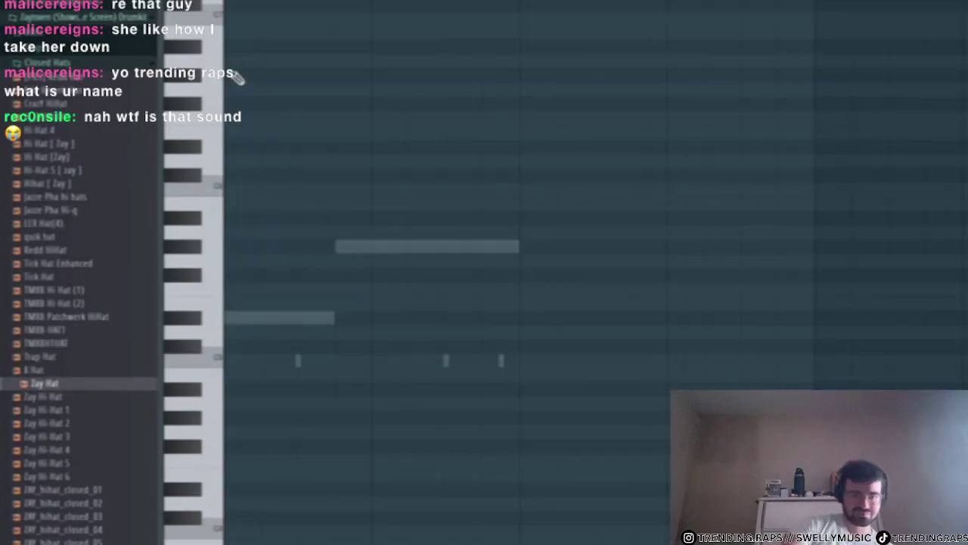
left_click(220, 2)
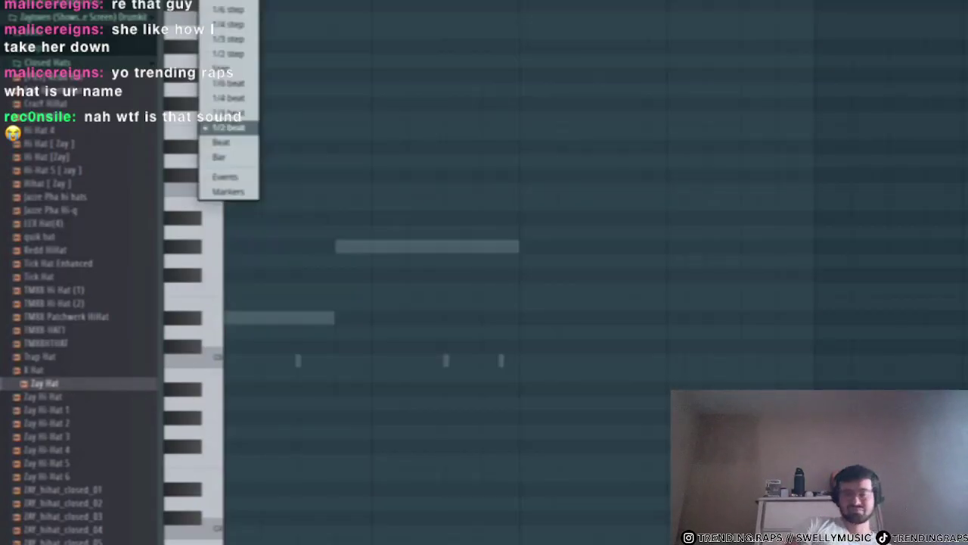
left_click(235, 125)
scroll(97, 314, "up", 10)
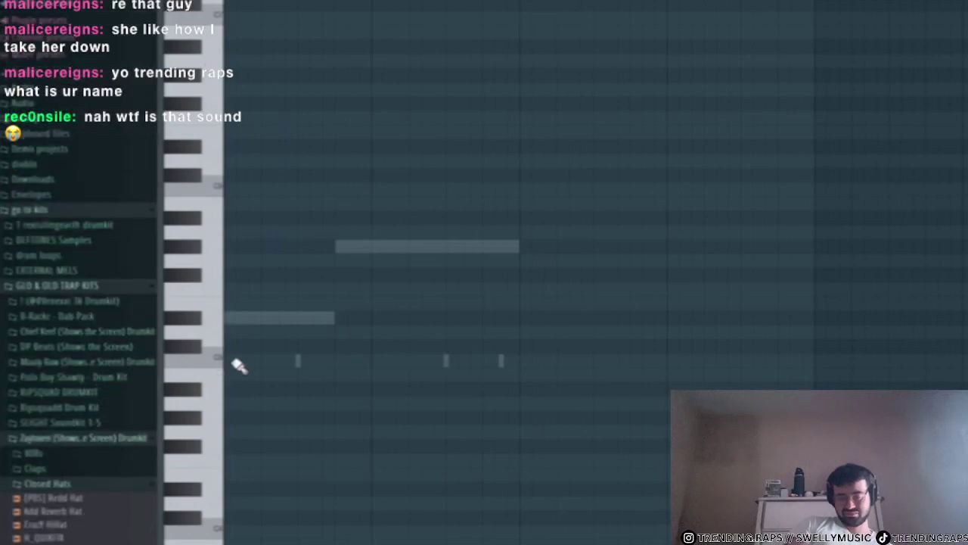
left_click(227, 361)
left_click_drag(242, 352, 445, 341)
right_click(445, 343)
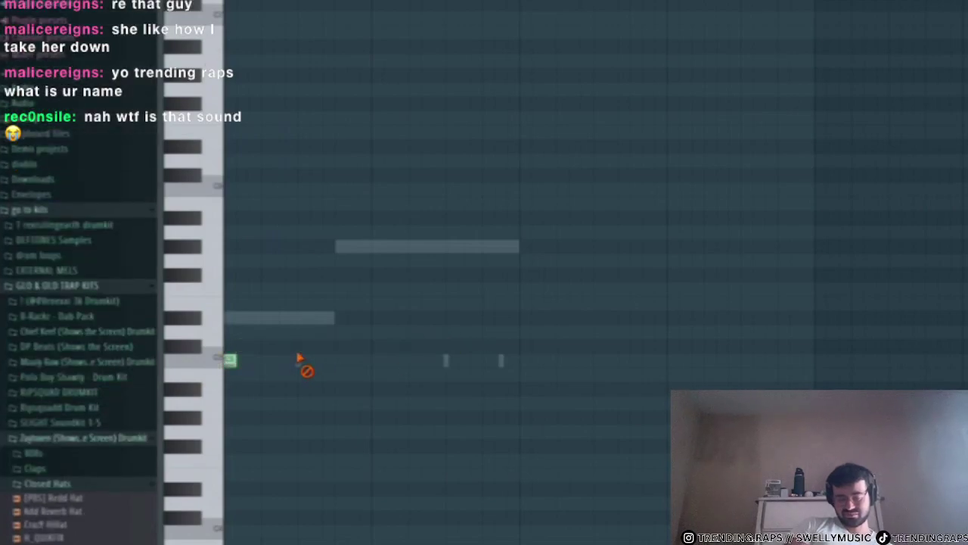
mouse_move(229, 361)
left_mouse_down()
mouse_move(450, 368)
mouse_move(523, 356)
mouse_move(530, 371)
left_mouse_up()
- Review the Pattern 8 clips in the playlist with playback and check the hi-hat channel's settings
key("F5")
scroll(647, 121, "up", 2)
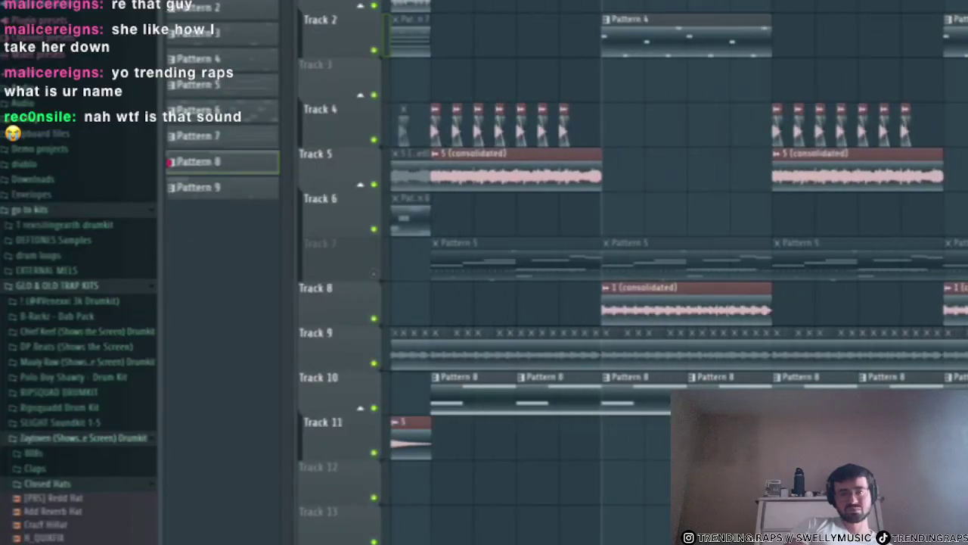
scroll(745, 15, "left", 3)
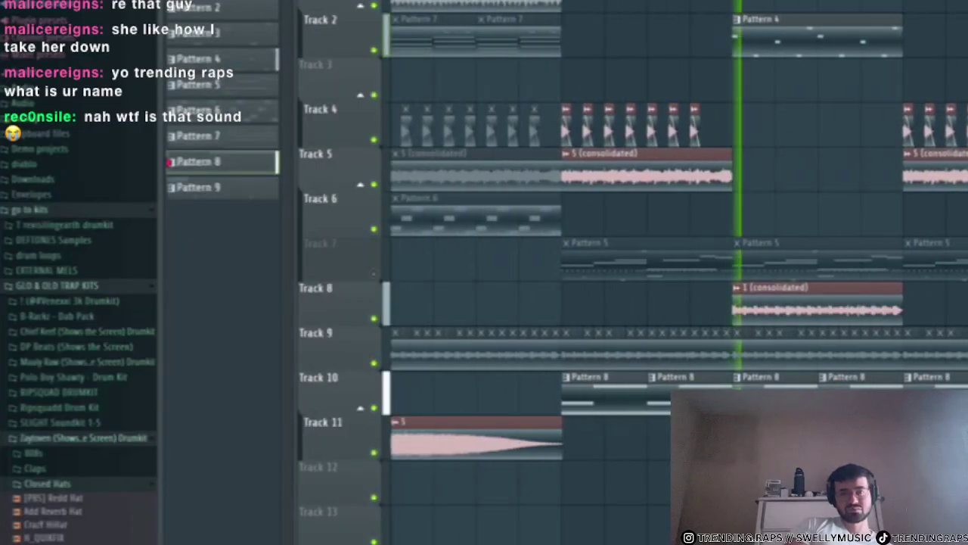
key("F6")
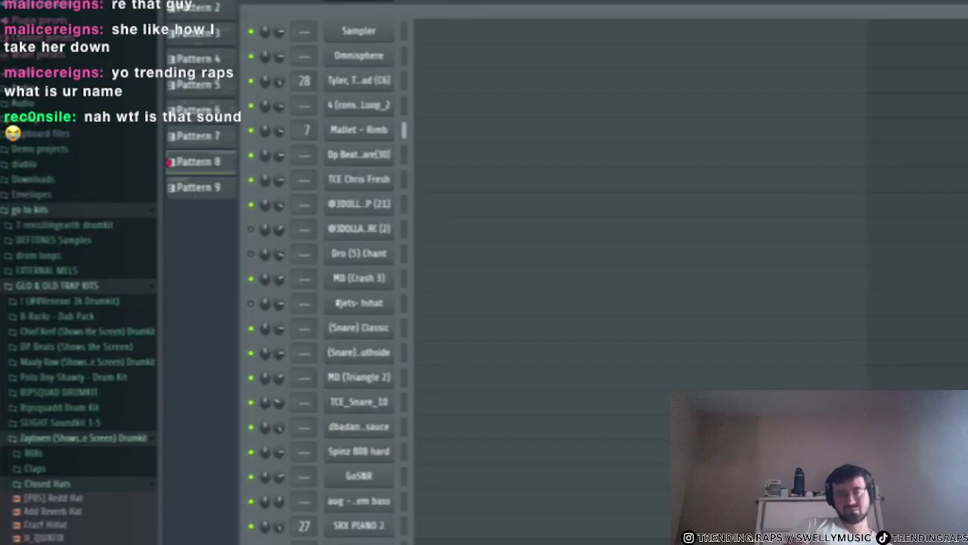
left_click(363, 543)
left_click_drag(454, 1, 741, 1)
left_click(756, 2)
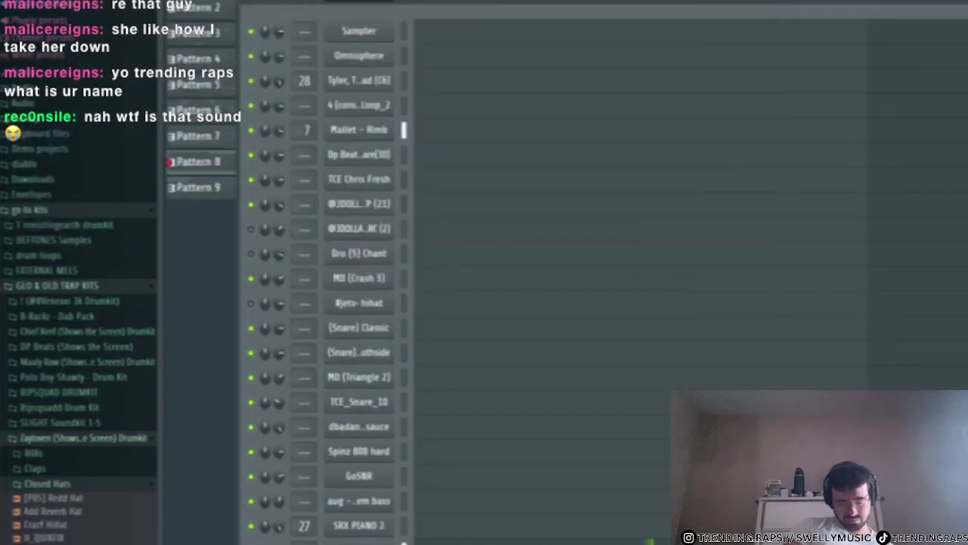
- Load Zay Hi Hat from the Closed Hats folder into the hi-hat channel and close its sampler window
scroll(56, 459, "down", 4)
left_click(63, 483)
scroll(71, 476, "down", 2)
scroll(73, 480, "down", 3)
left_click(79, 418)
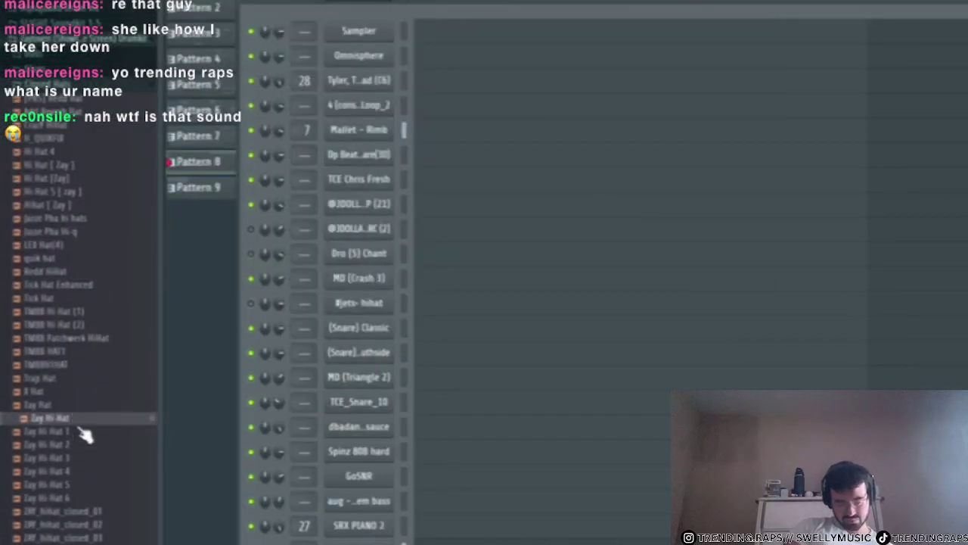
left_click_drag(79, 419, 363, 543)
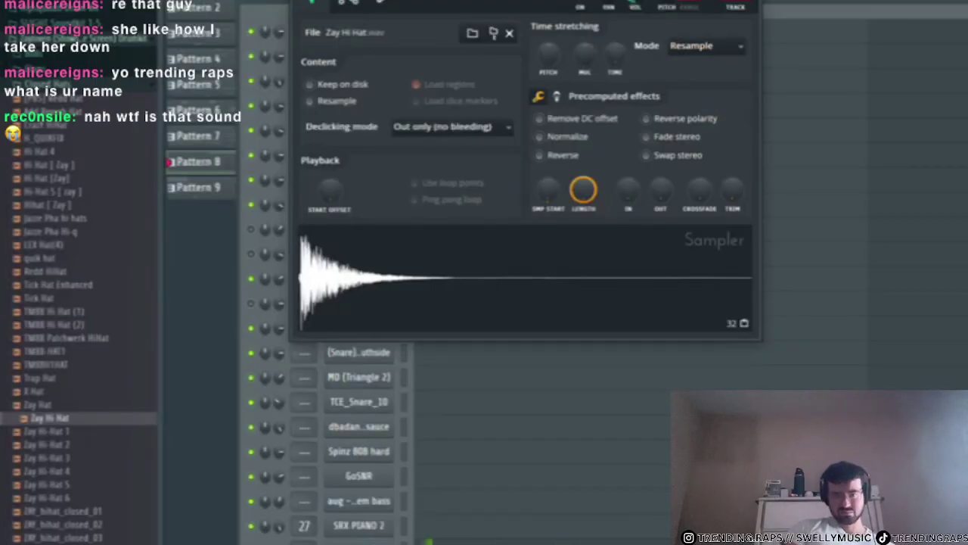
key("Escape")
- Load 808 (lex siz)_2 from the Zaytoven kit's 808s folder into a channel and open its sampler settings
left_click(36, 73)
left_click(40, 60)
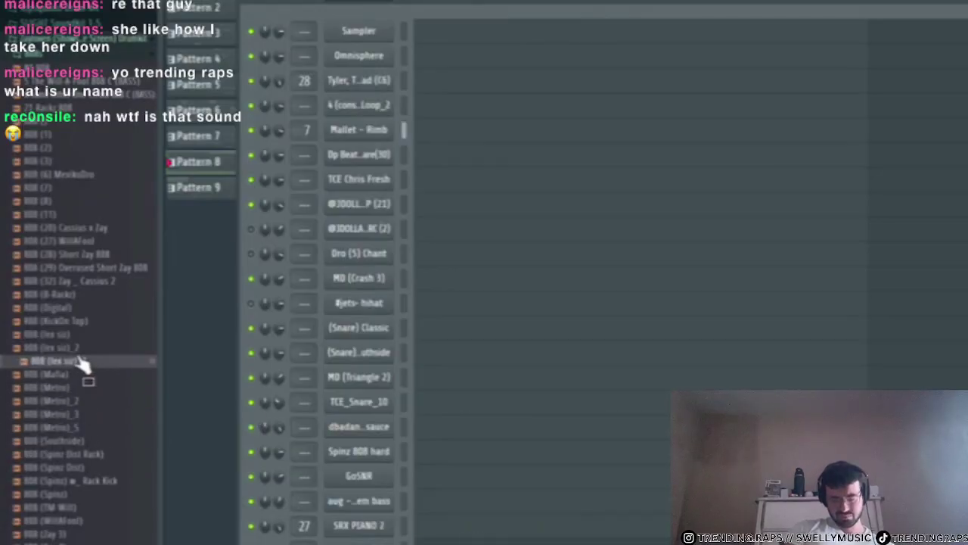
left_click_drag(82, 367, 81, 352)
right_click(366, 541)
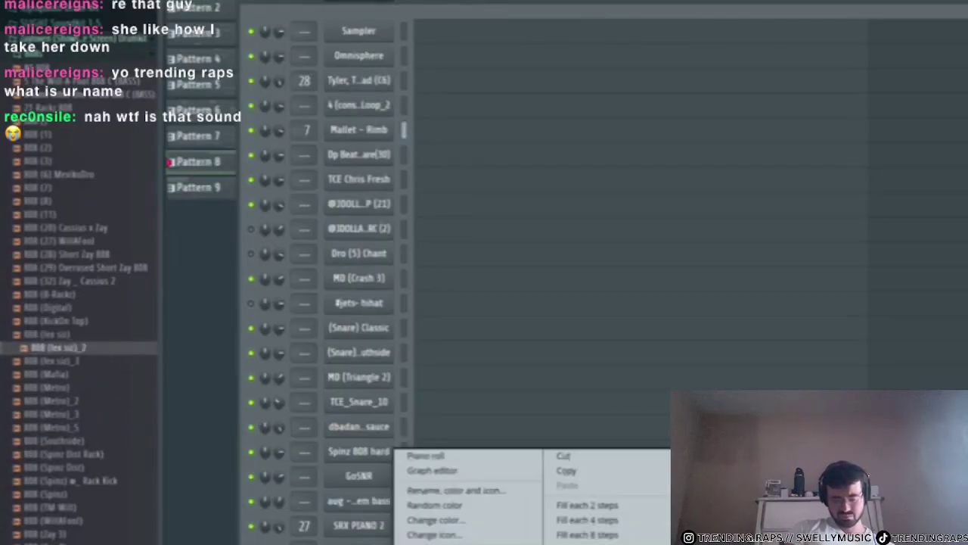
left_click(435, 542)
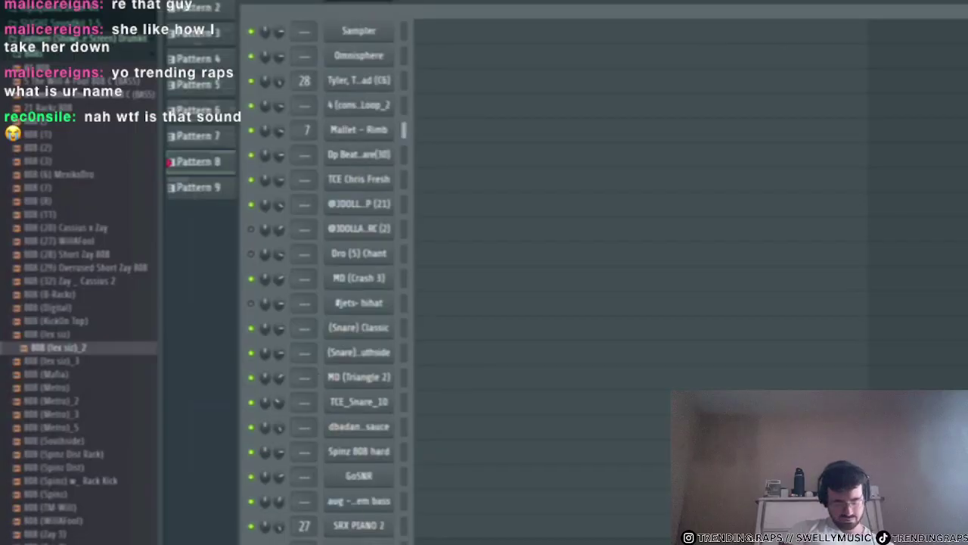
left_click(359, 542)
left_click_drag(175, 46, 173, 50)
left_click(170, 50)
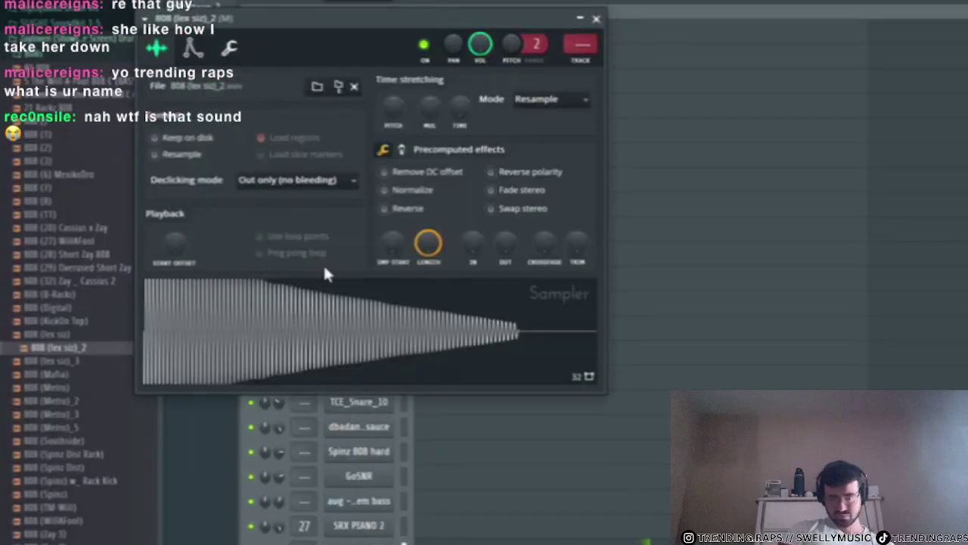
- Replace the clips in the playlist's last section with a duplicate of the preceding section's clips
left_click(596, 18)
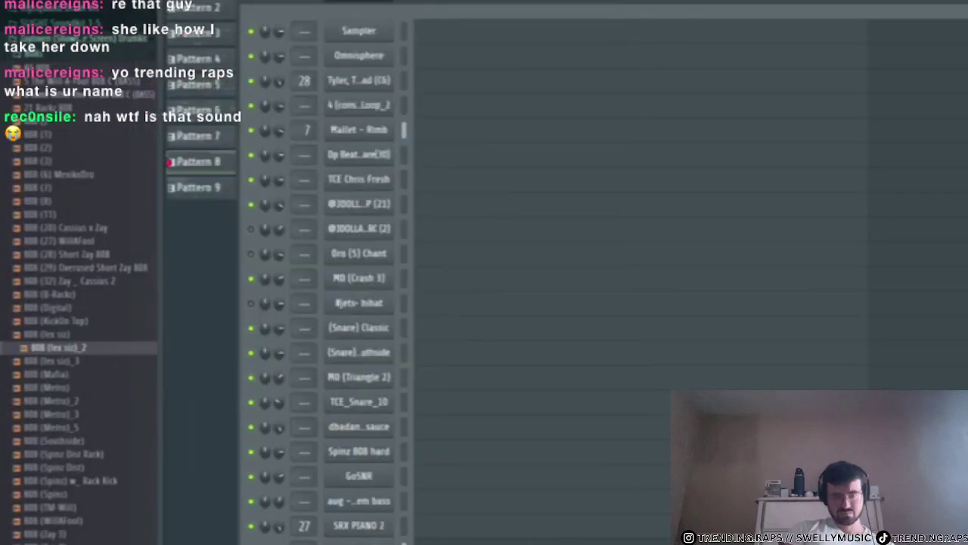
key("F5")
left_click_drag(962, 2, 506, 2)
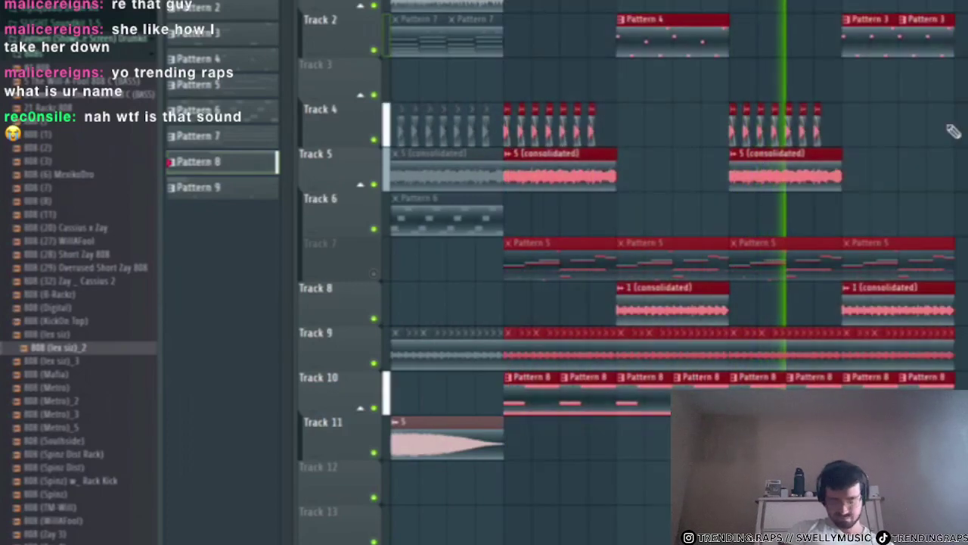
left_click_drag(964, 2, 883, 3)
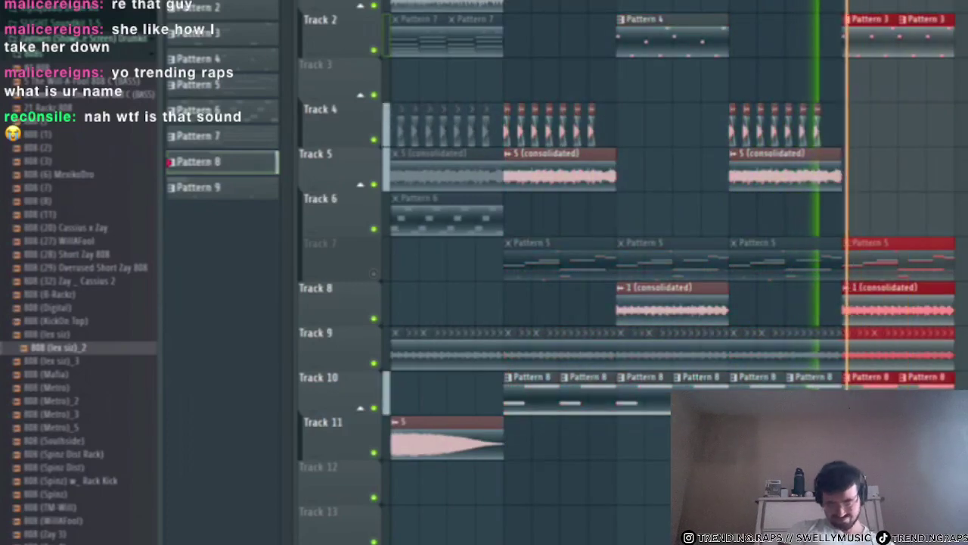
key("Delete")
left_click_drag(897, 412, 734, 101)
key("ctrl+b")
key("ctrl+d")
key("space")
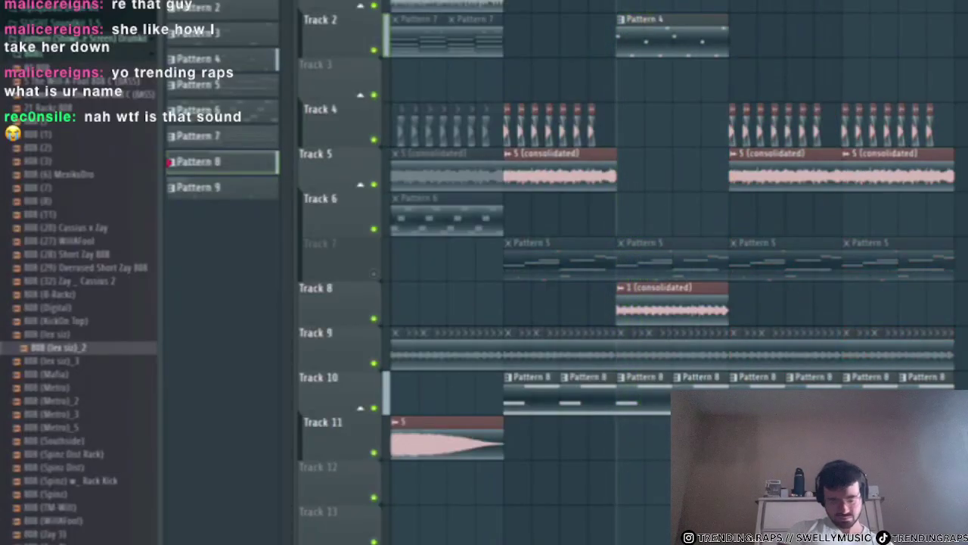
- Lower the pitch of audio clip 5 on Track 11 and change its time-stretching mode while playing the arrangement from the start
left_click(394, 2)
key("space")
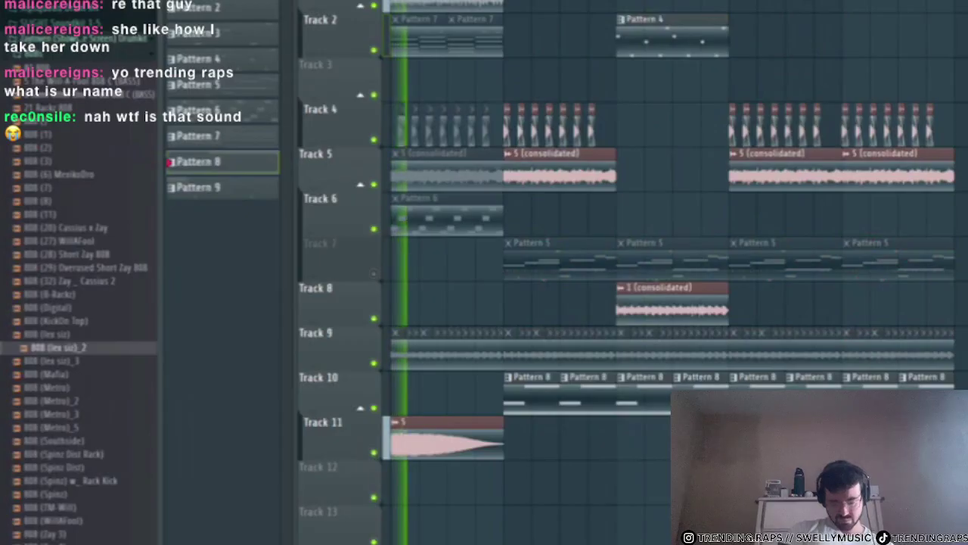
left_click(439, 420)
double_click(470, 426)
key("space")
left_click_drag(570, 374, 569, 417)
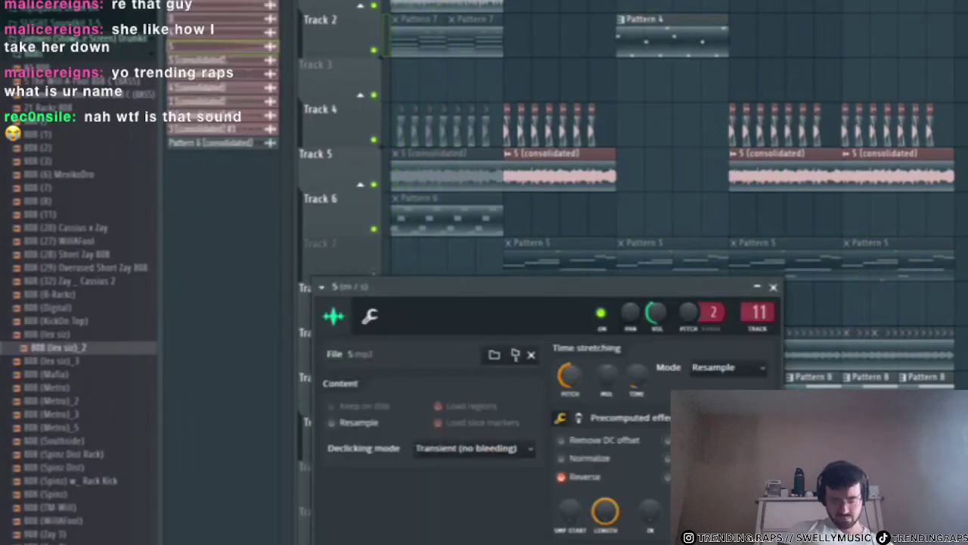
left_click(759, 372)
left_click(763, 382)
key("space")
left_click(739, 370)
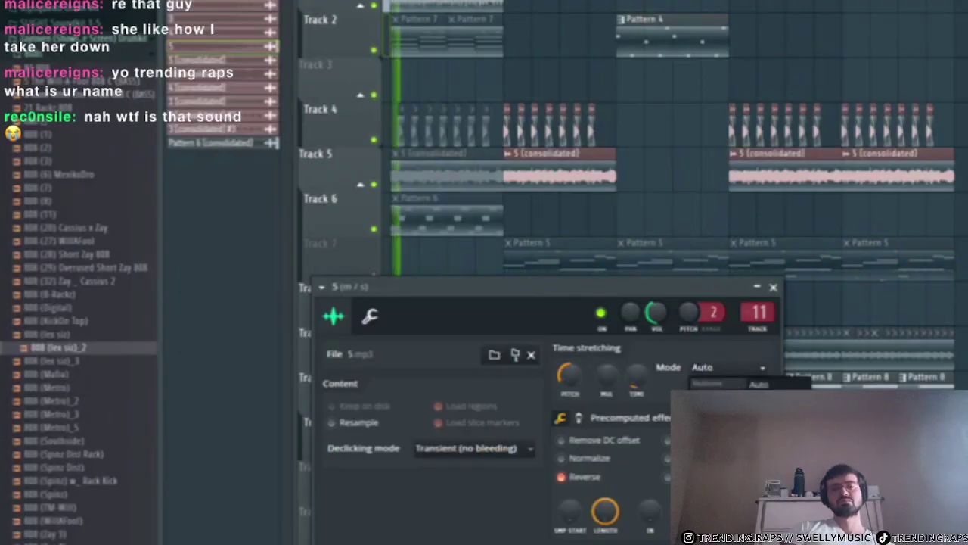
left_click(715, 400)
- Lower the boosted mid band in Insert 40's Fruity Parametric EQ 2, which processes the Pattern 6 (consolidated) clip
double_click(447, 7)
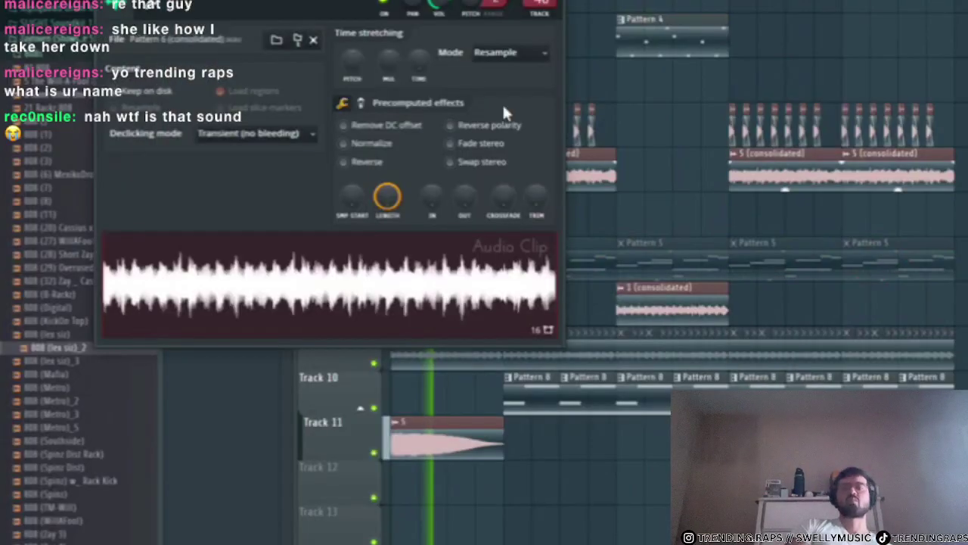
key("Escape")
key("F9")
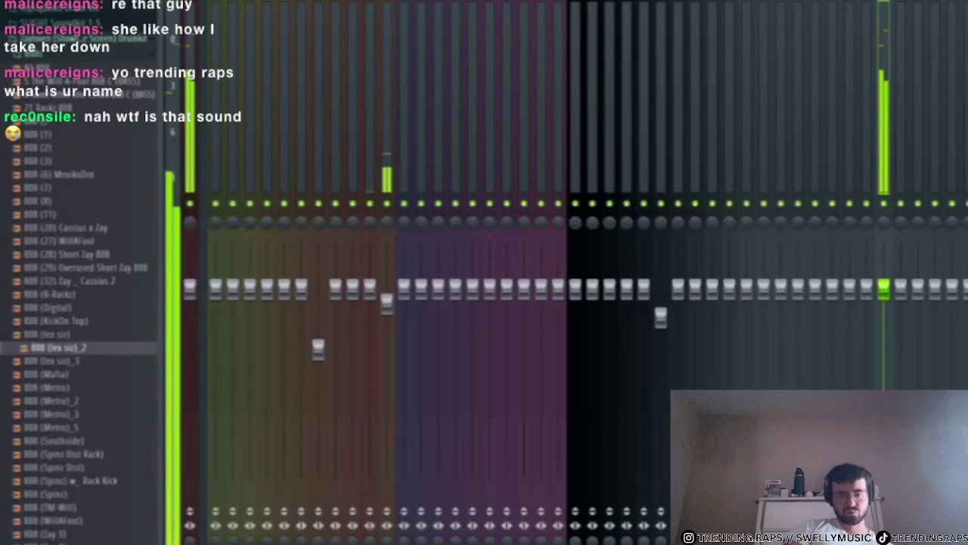
left_click(967, 68)
left_click_drag(430, 106, 427, 142)
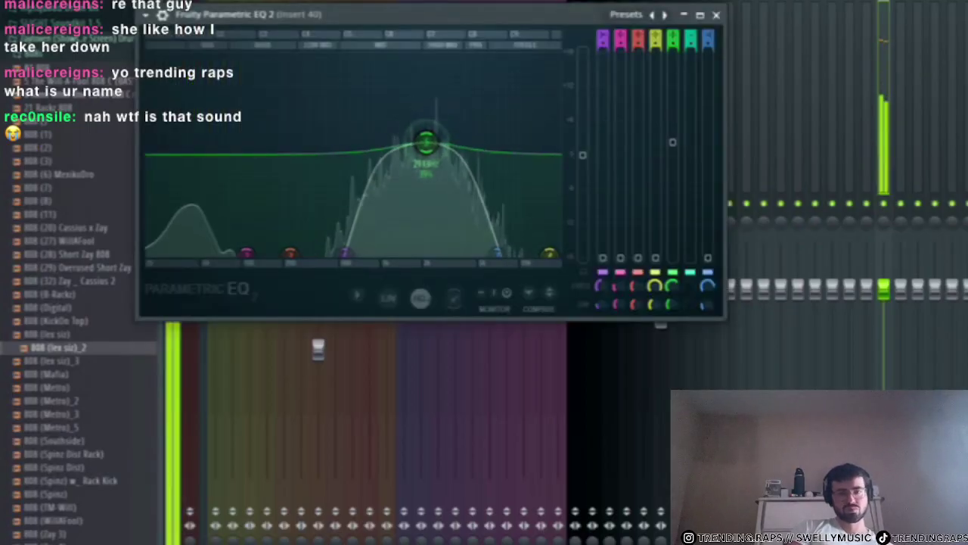
left_click_drag(437, 20, 525, 59)
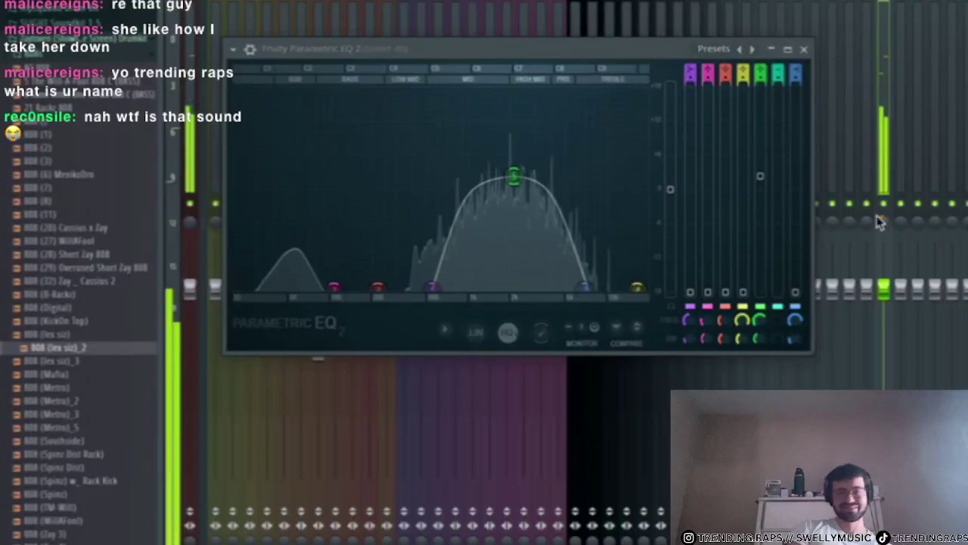
left_click(808, 49)
- Open Pattern 8's melody in the piano roll, shorten the last G#5 note of its first half and set the snap to 1/2 beat
key("F5")
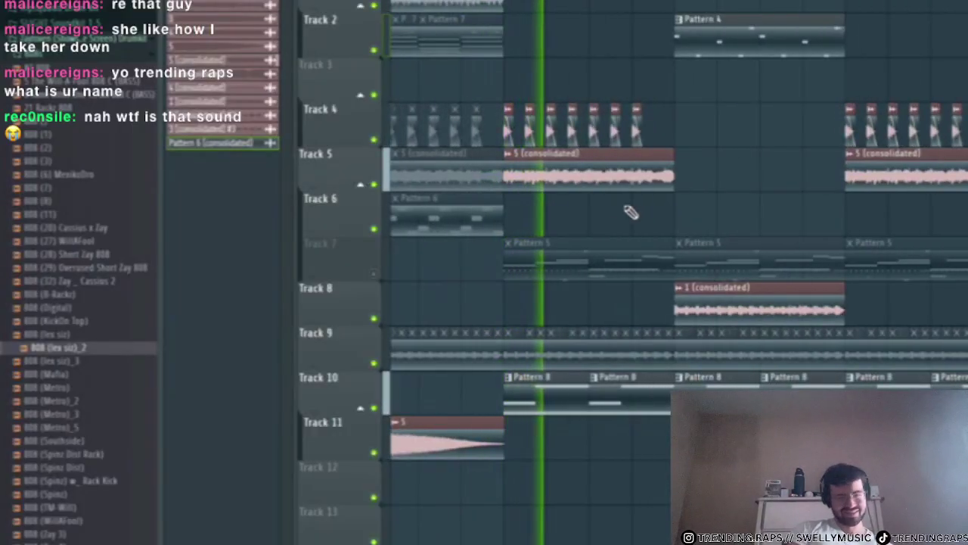
scroll(797, 225, "down", 2)
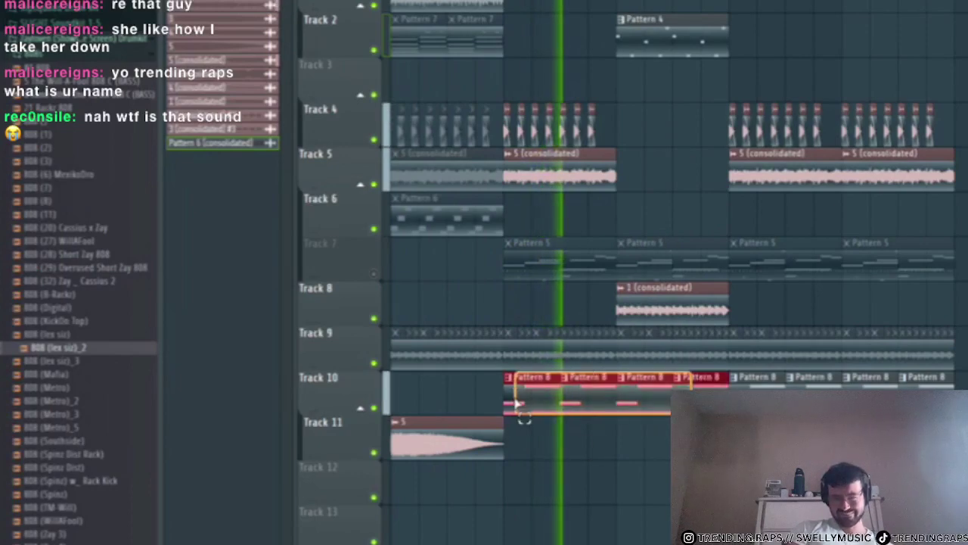
double_click(569, 395)
scroll(572, 393, "down", 1)
scroll(700, 287, "up", 3)
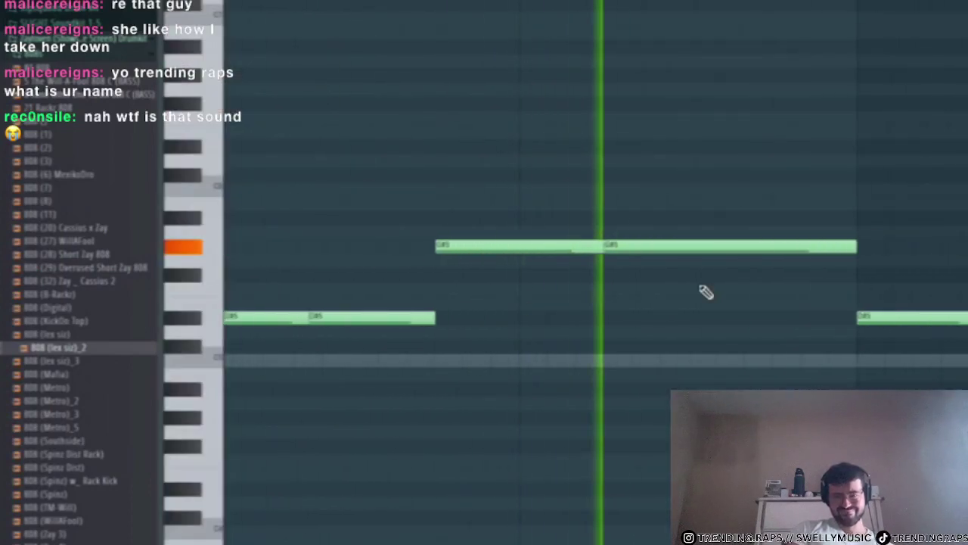
key("space")
left_click_drag(858, 246, 743, 252)
left_click(208, 2)
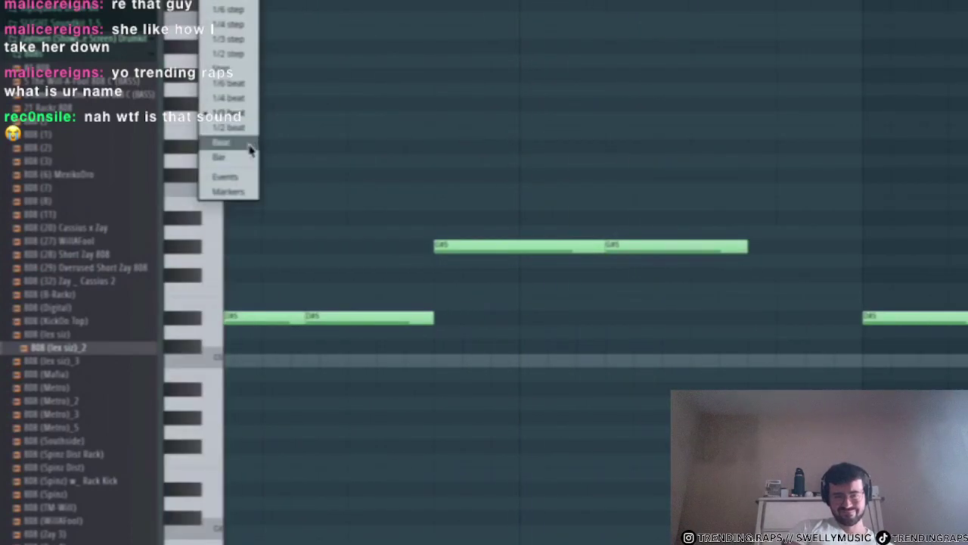
left_click(243, 128)
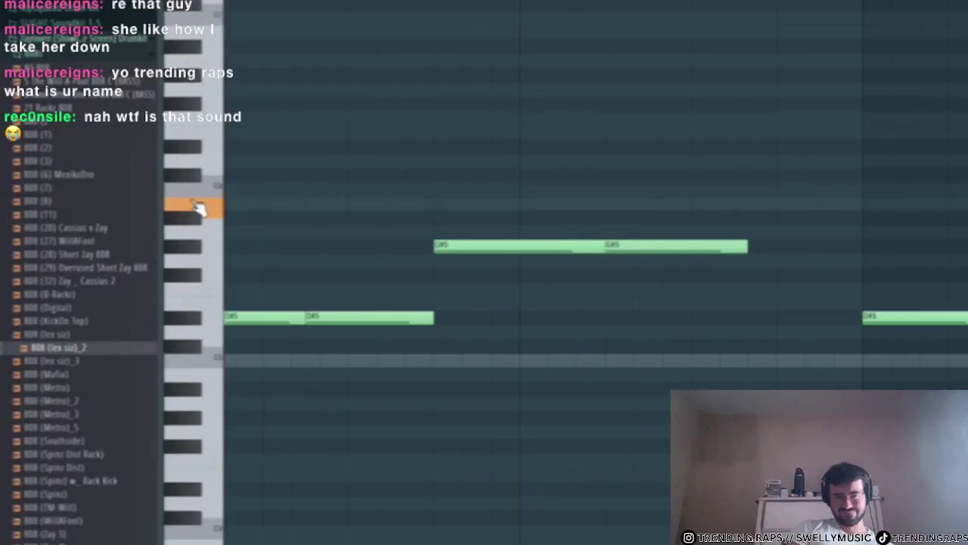
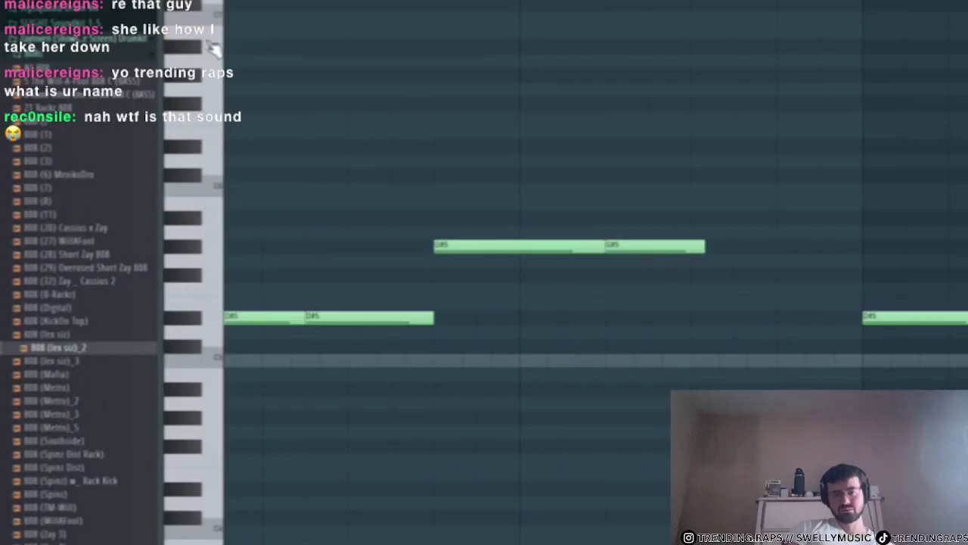
- Fill the gap after the shortened G#5 note with two adjoining B4 notes and check the phrase with playback
right_click(826, 376)
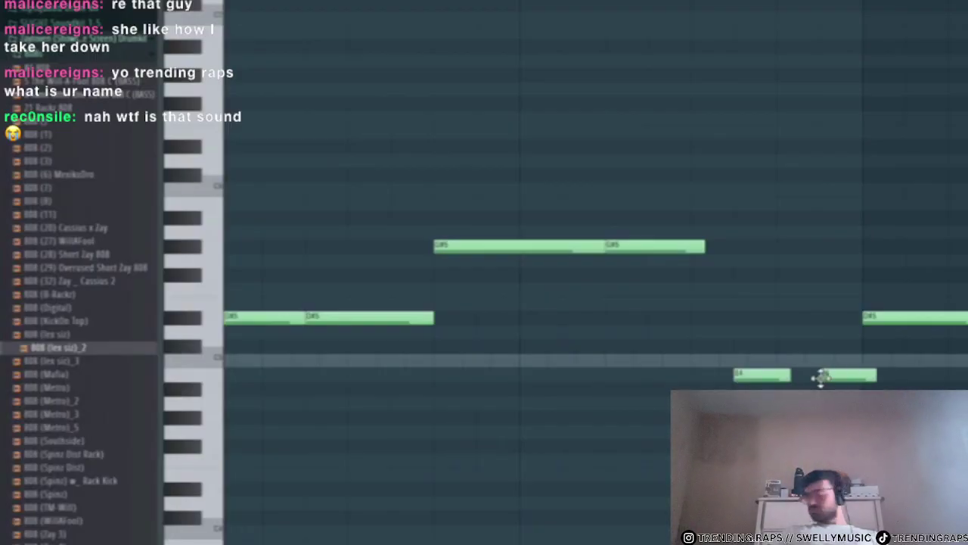
key("space")
scroll(571, 225, "down", 3)
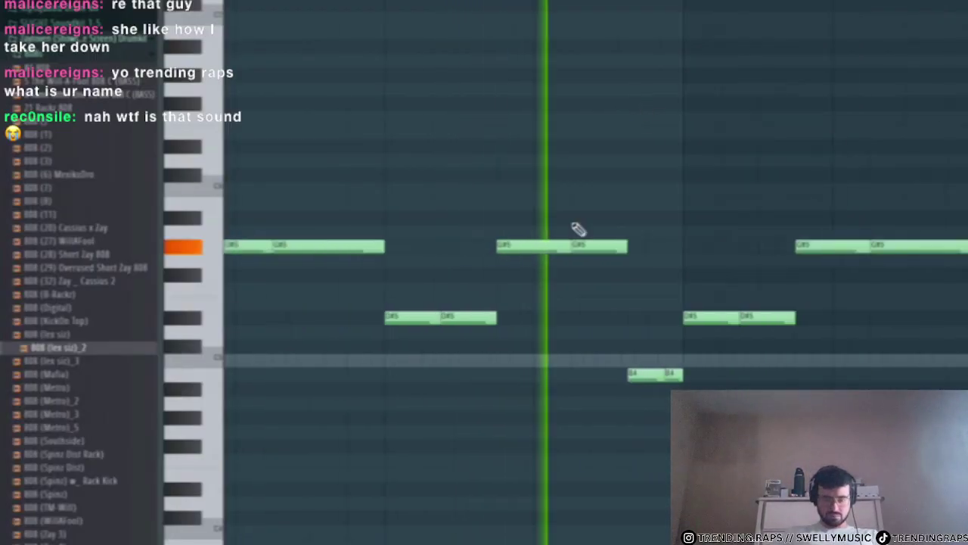
scroll(590, 246, "up", 3)
key("space")
key("space")
left_click_drag(666, 243, 632, 245)
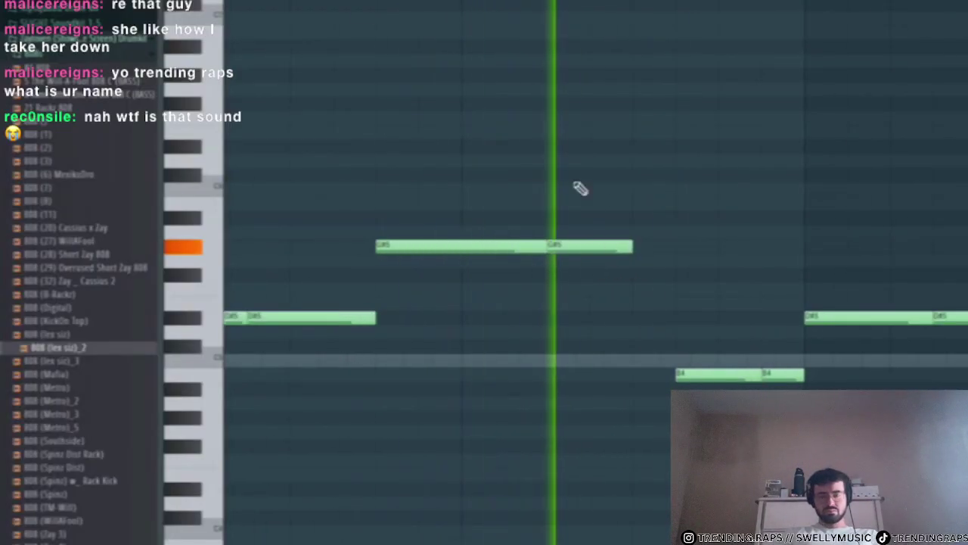
- Lower the second note of the second half's first G#5 pair to F#5 and return the F#5 note after the following D#5 pair to G#5
scroll(734, 338, "down", 4)
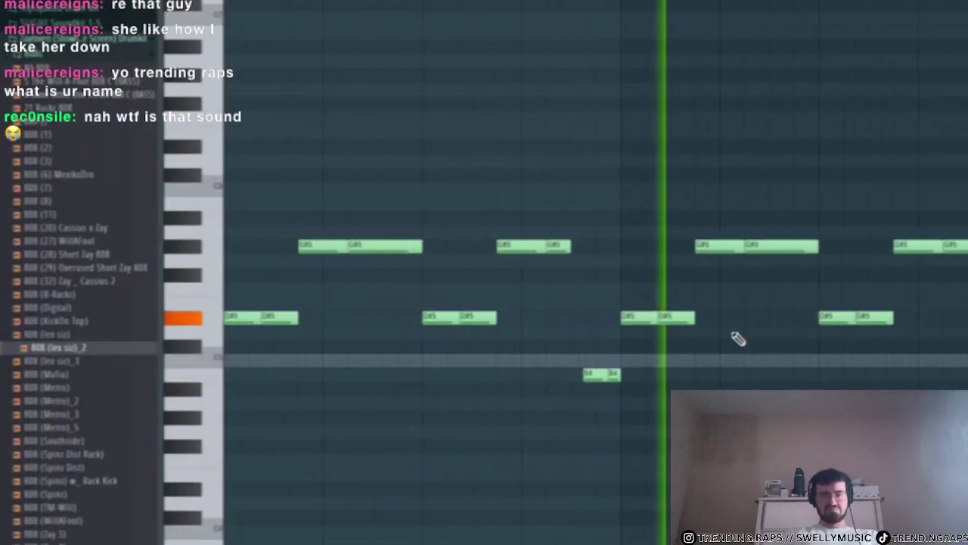
left_click_drag(759, 245, 758, 279)
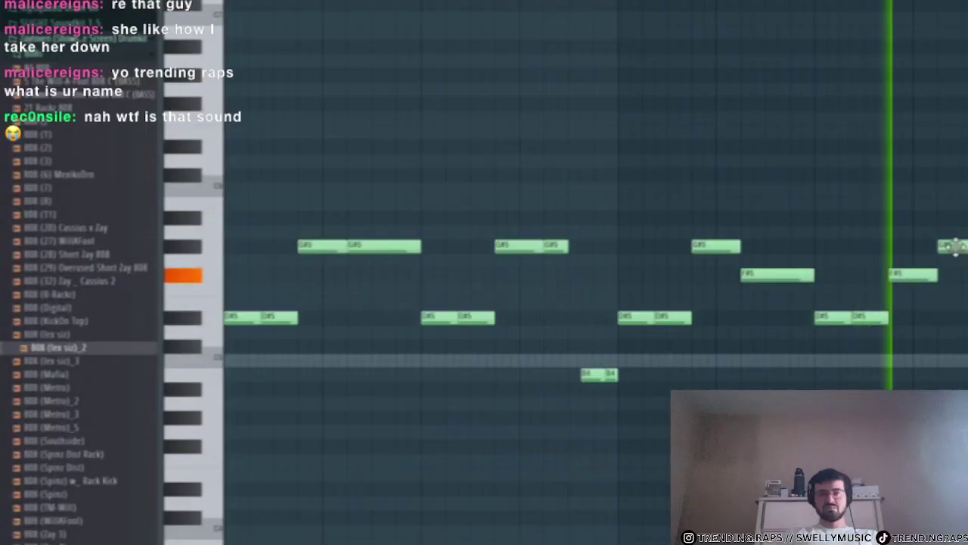
left_click_drag(914, 276, 916, 250)
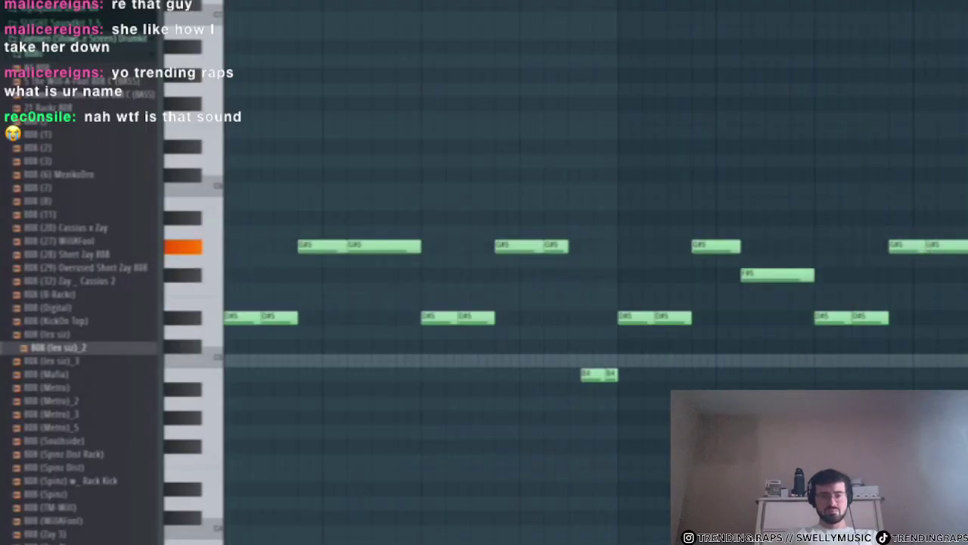
- Replace the Pattern 8 clips on Track 10 of the playlist with a second Pattern 9 clip directly after the first
key("F5")
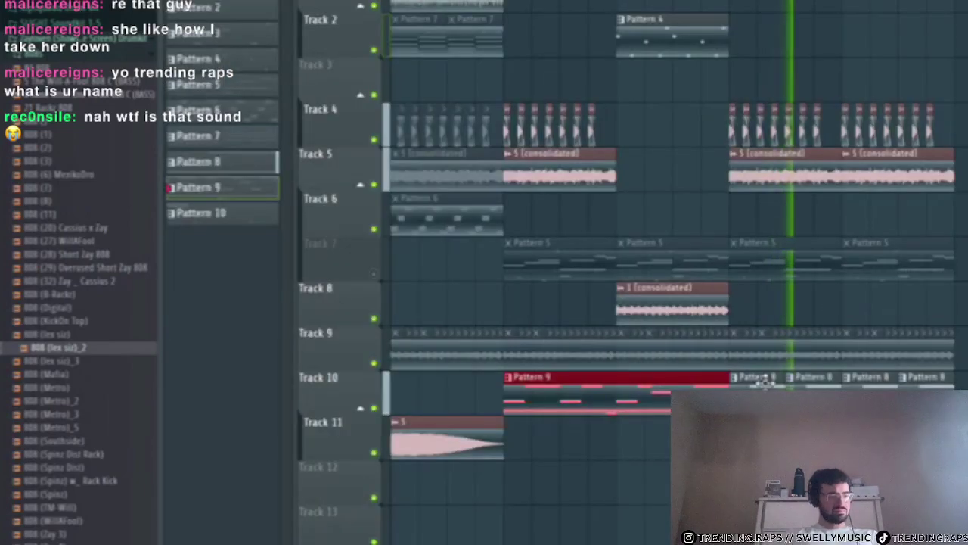
left_click_drag(762, 378, 652, 380)
key("Delete")
key("ctrl+b")
key("Delete")
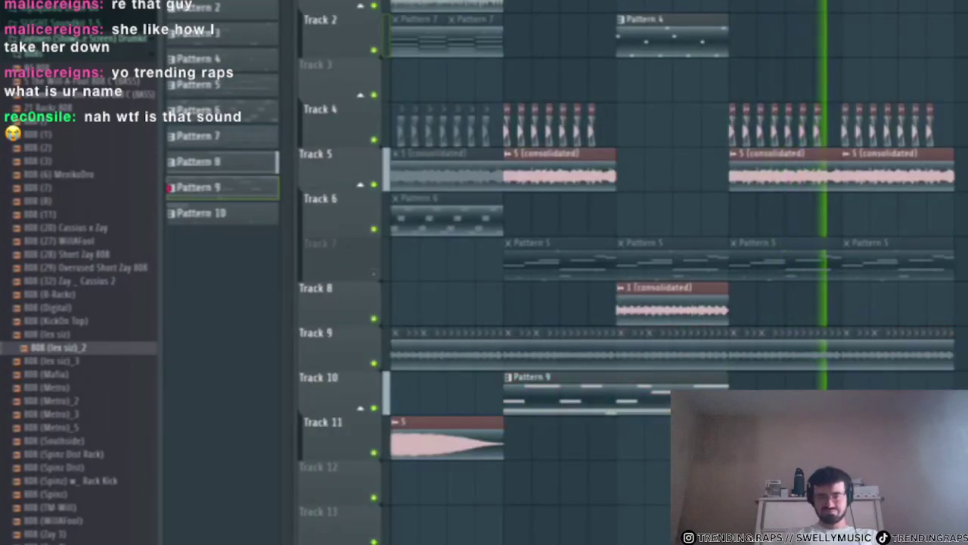
left_click_drag(785, 379, 592, 385)
key("ctrl+b")
key("ctrl+d")
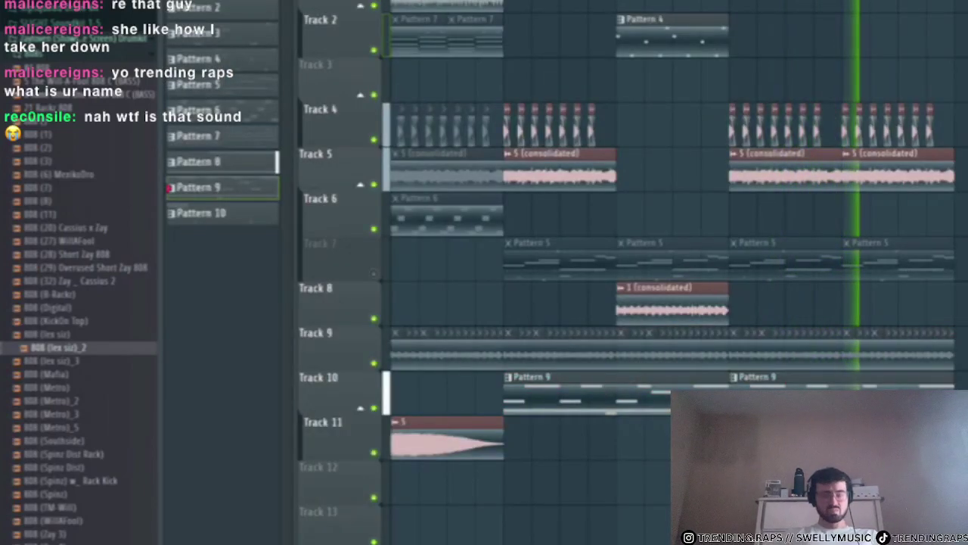
- Play back the arrangement to check the repeated Pattern 9 clip
scroll(843, 302, "up", 2)
key("space")
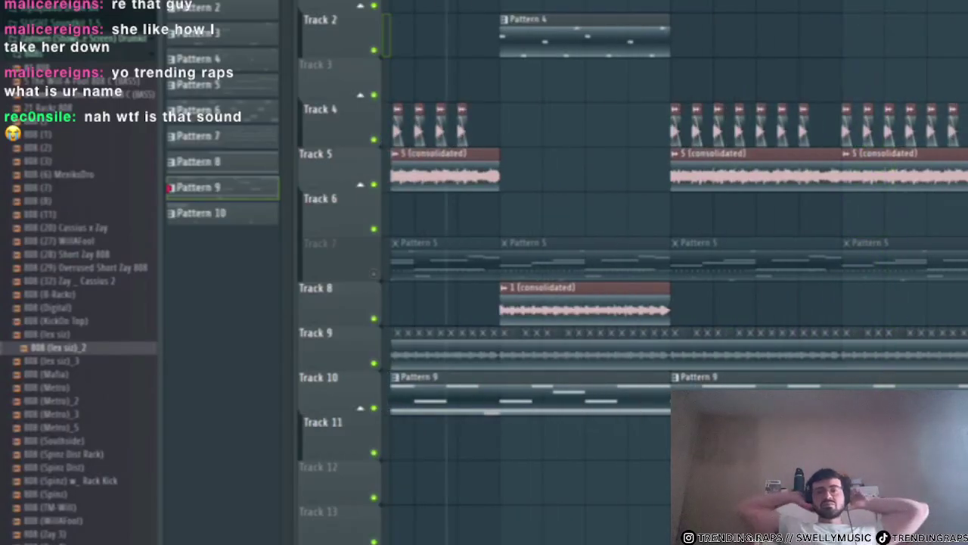
key("space")
key("space")
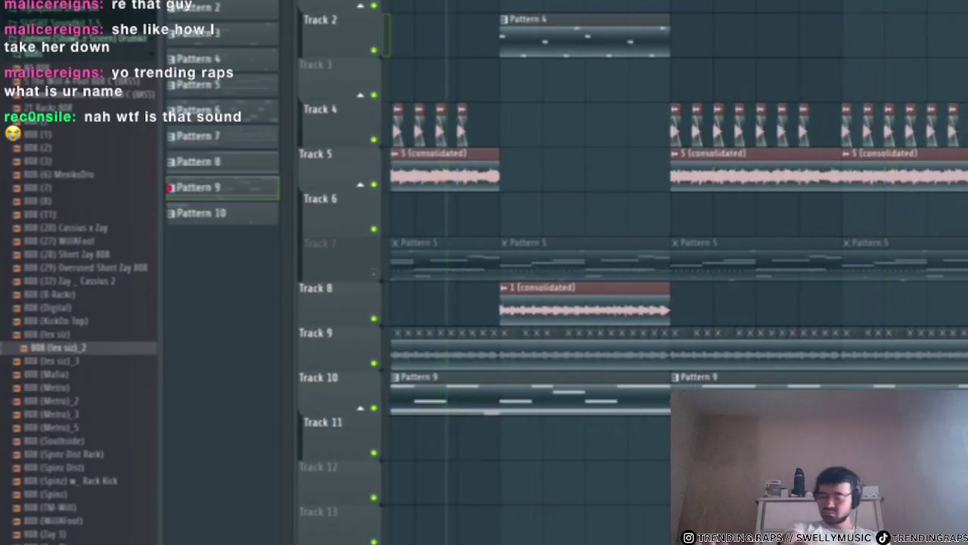
- Open the settings of the 3 (consolidated) #2 audio clip, enable Reverse and set its time stretching mode to Stretch
key("ctrl+alt+c")
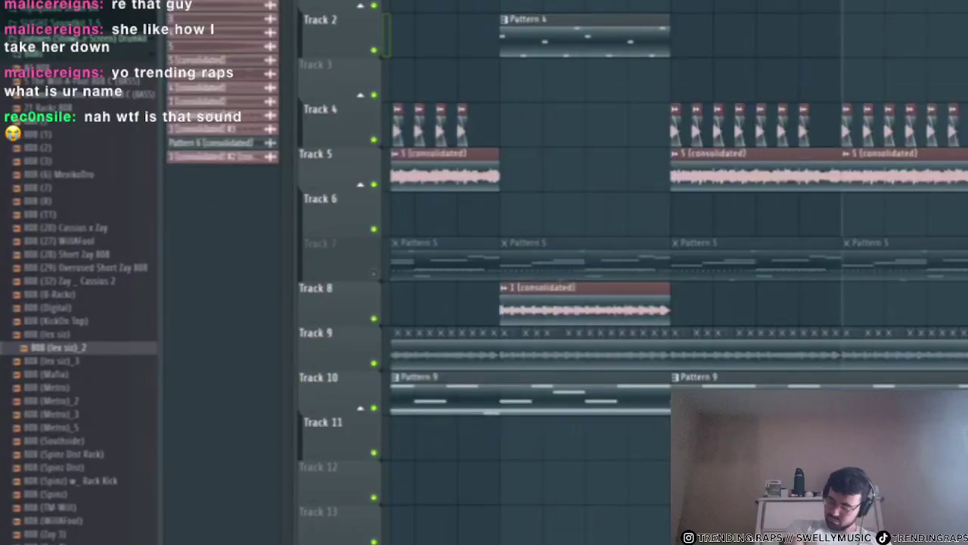
double_click(224, 156)
left_click(294, 99)
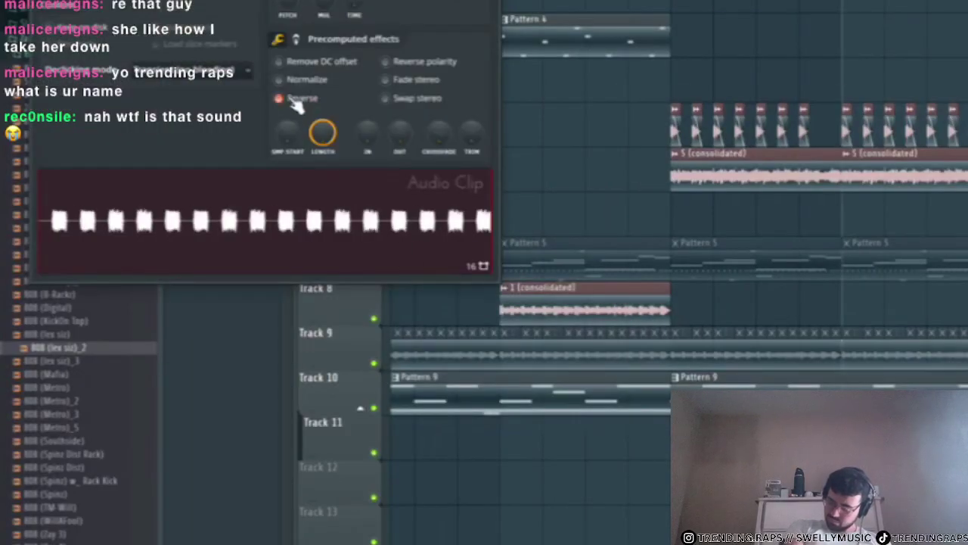
key("space")
left_click(435, 3)
left_click(436, 36)
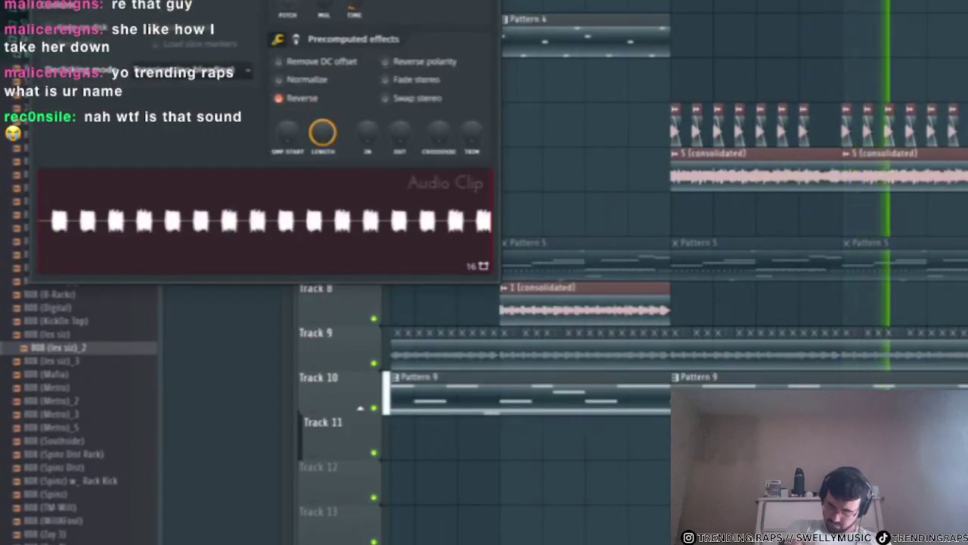
- Lower the time stretching pitch of the 3 (consolidated) #2 clip and close its settings
left_click_drag(301, 0, 367, 58)
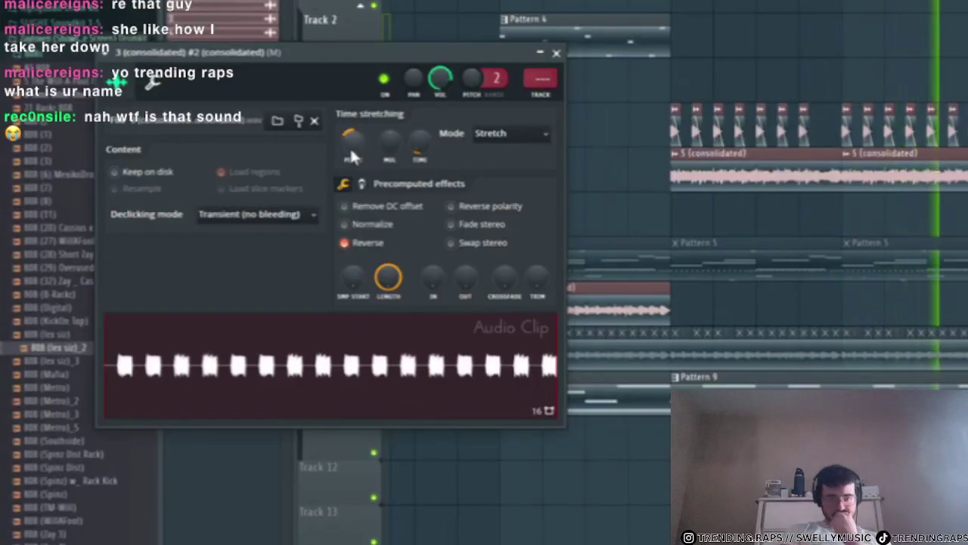
left_click_drag(351, 149, 351, 161)
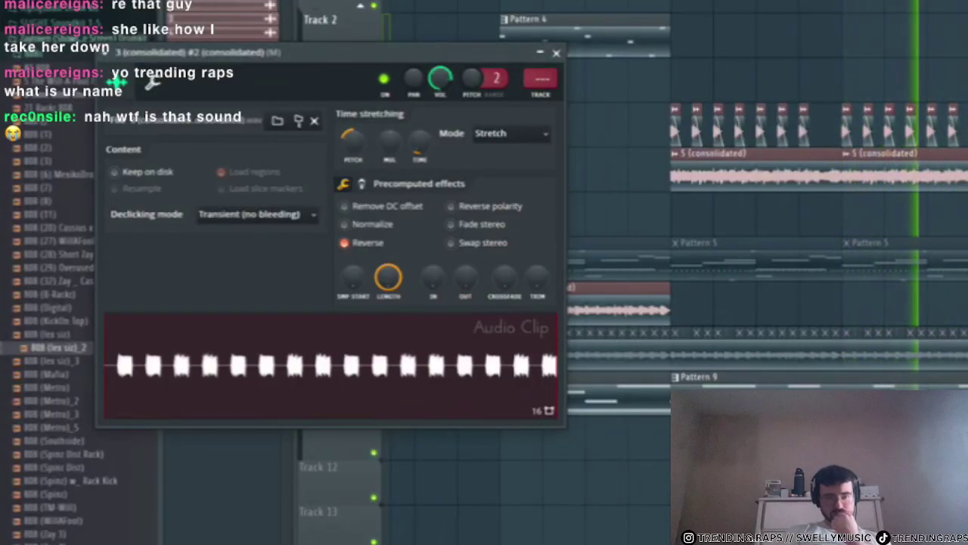
left_click(558, 53)
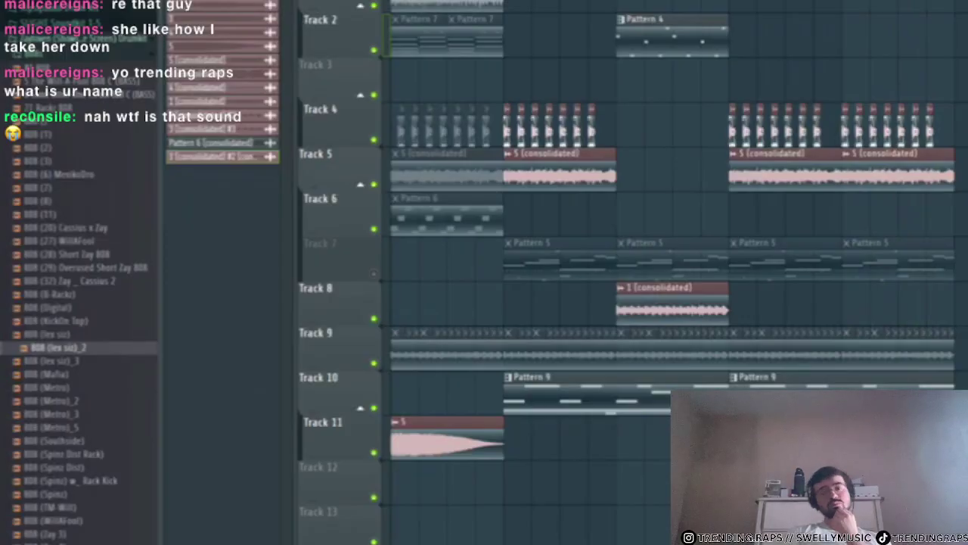
- Start playback of the arrangement and set the snap to Bar
key("space")
left_click(192, 2)
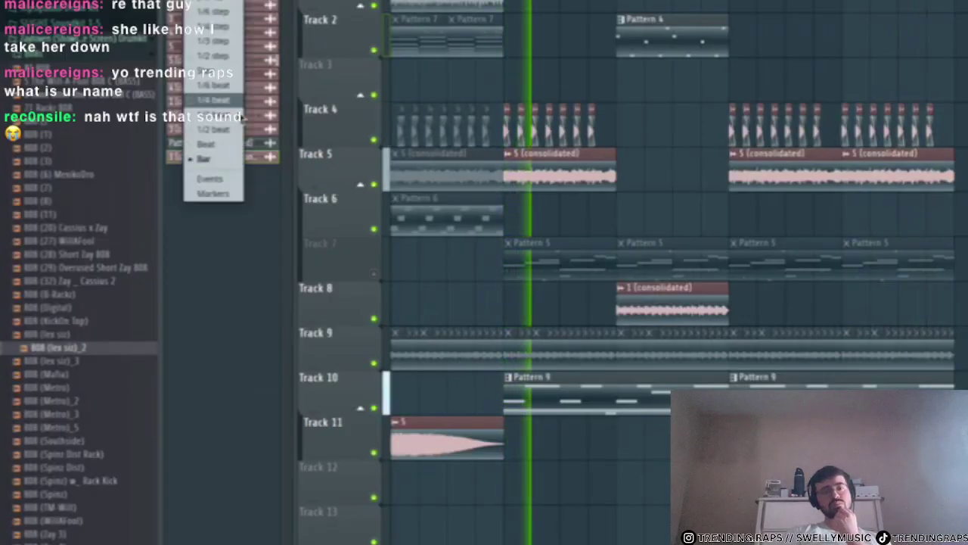
left_click(204, 158)
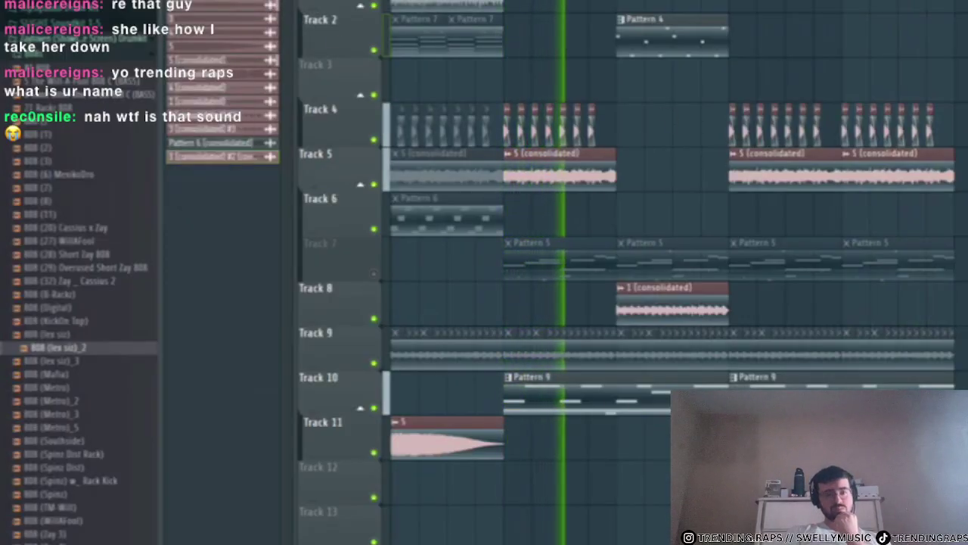
- Browse the drum kit's hi-hat and snare sample folders while the arrangement plays
scroll(75, 113, "down", 10)
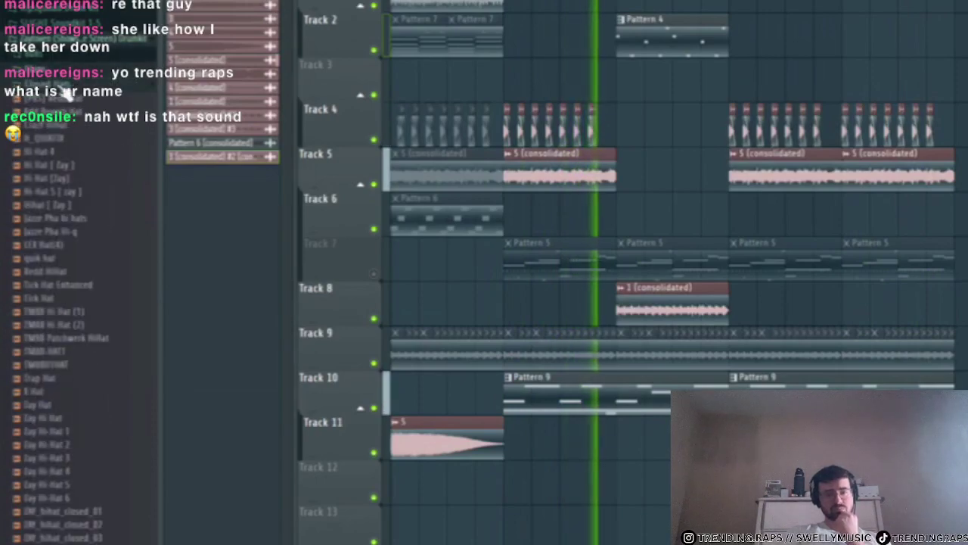
left_click(60, 87)
left_click(62, 147)
left_click(55, 161)
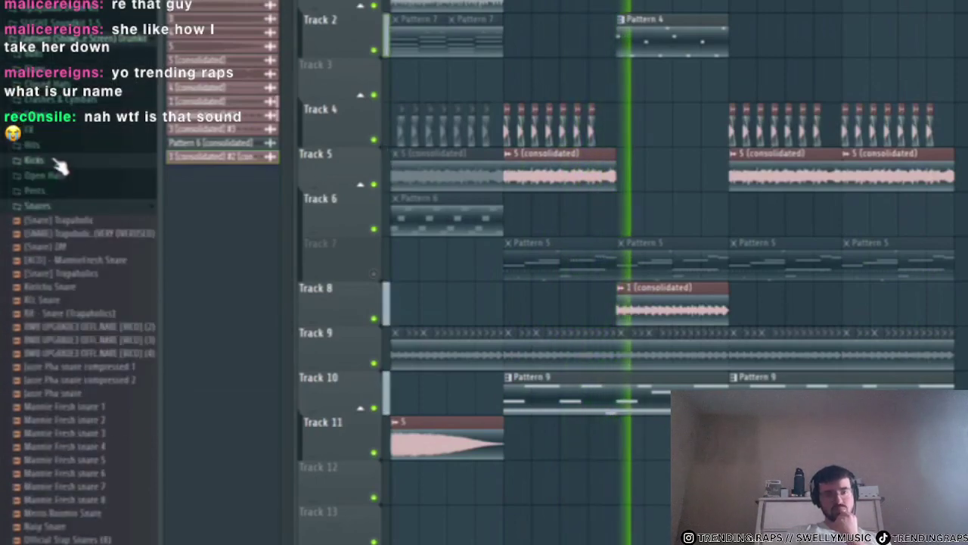
key("space")
key("space")
- Try to shift the later playlist clips along by one Pattern 5 length and delete them
left_click_drag(962, 533, 623, 33)
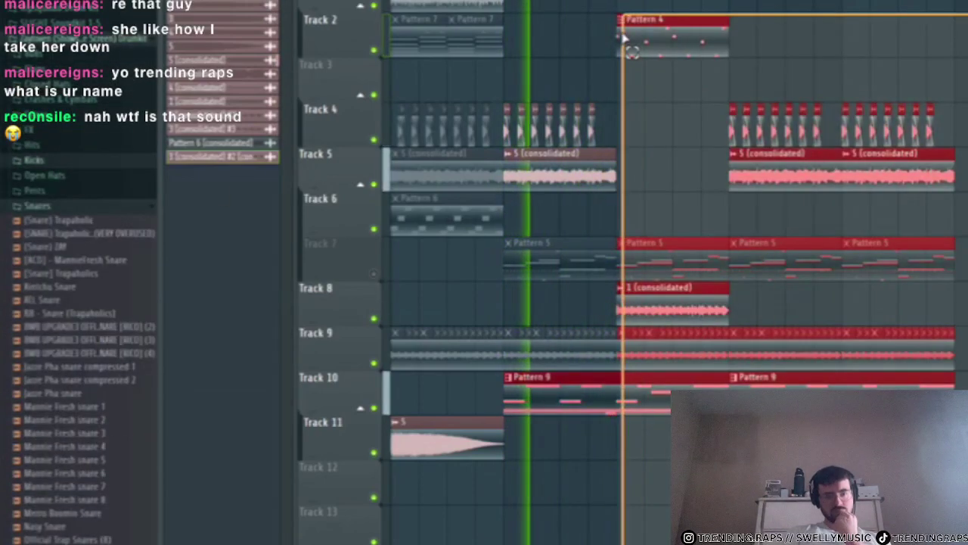
left_click_drag(658, 261, 768, 265)
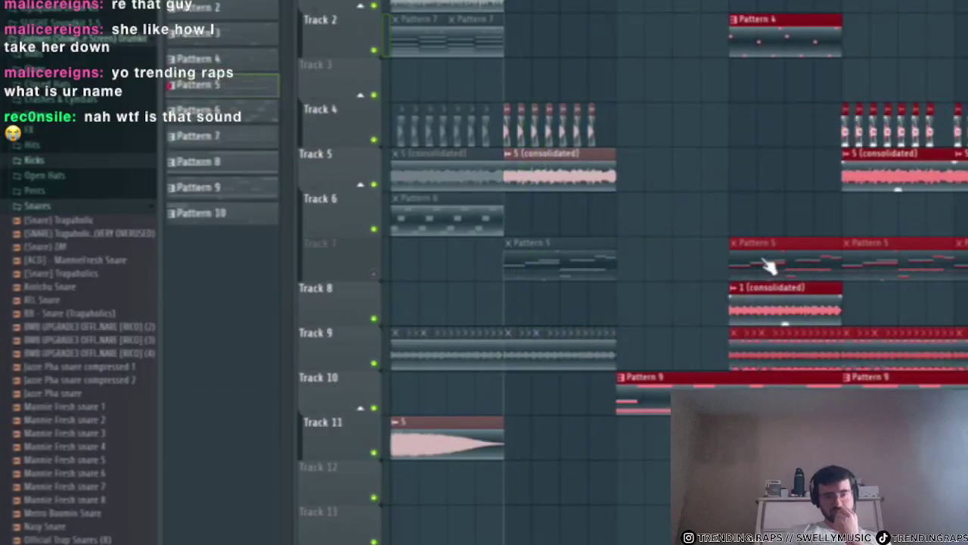
left_click(734, 244)
left_click(645, 340)
key("Delete")
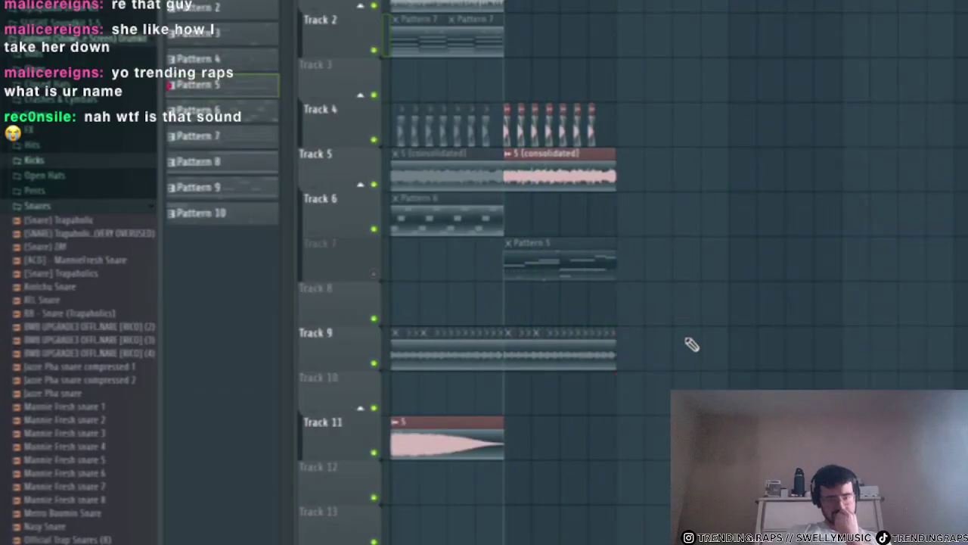
key("ctrl+z")
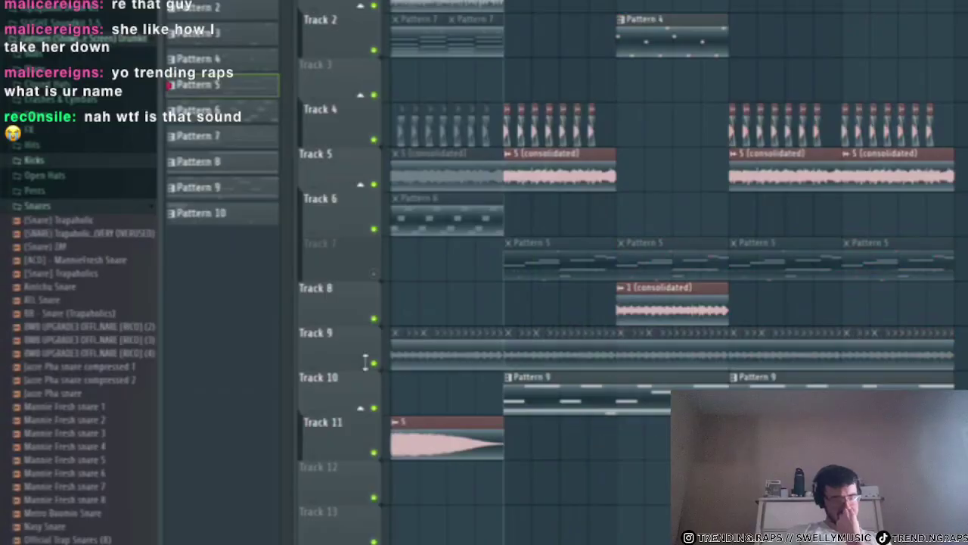
- Delete all clips on Track 9 and unmute Track 7
left_click_drag(962, 337, 398, 363)
key("Delete")
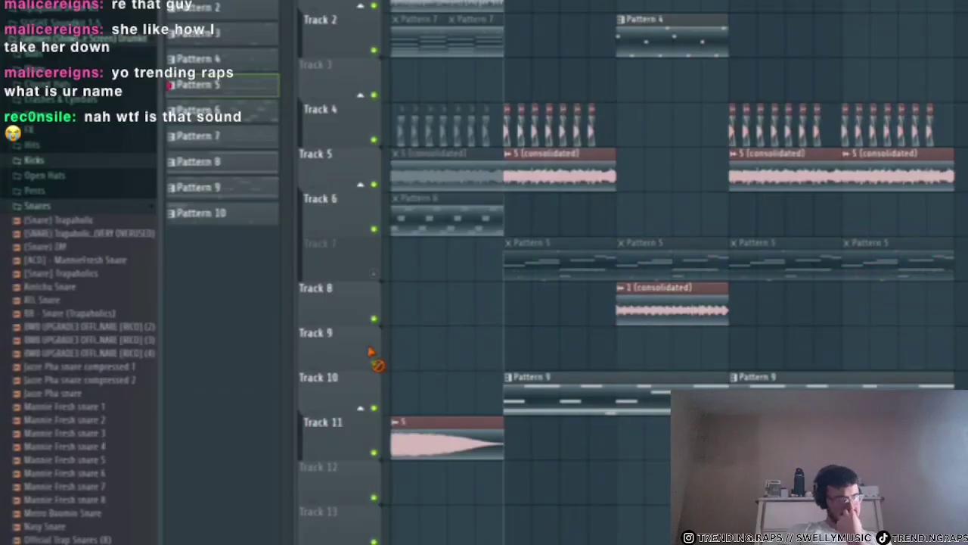
right_click(375, 228)
right_click(375, 228)
- Delete the muted opening clips on Tracks 2, 4, 5 and 6, and repeat the Pattern 4 clip twice on Track 2
left_click_drag(467, 224, 414, 53)
key("Delete")
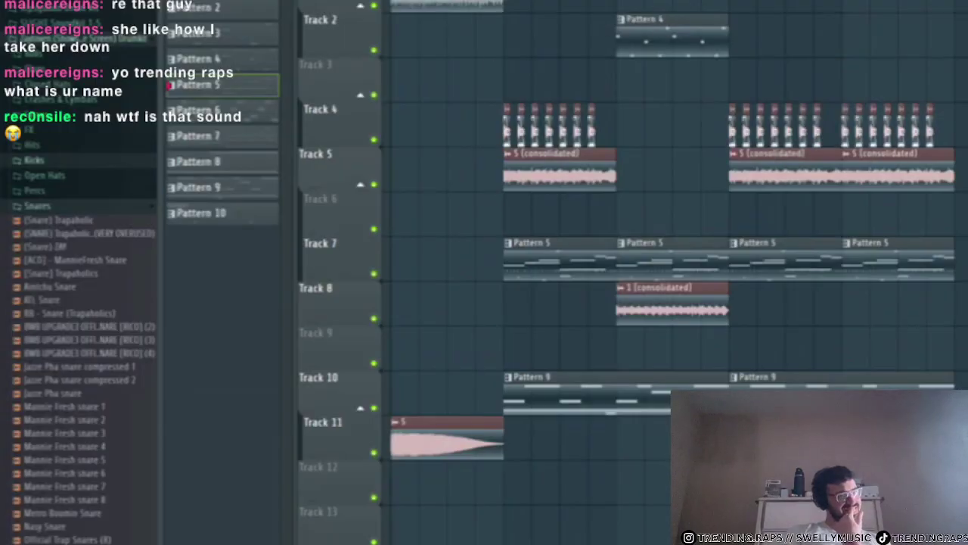
key("ctrl+b")
key("ctrl+b")
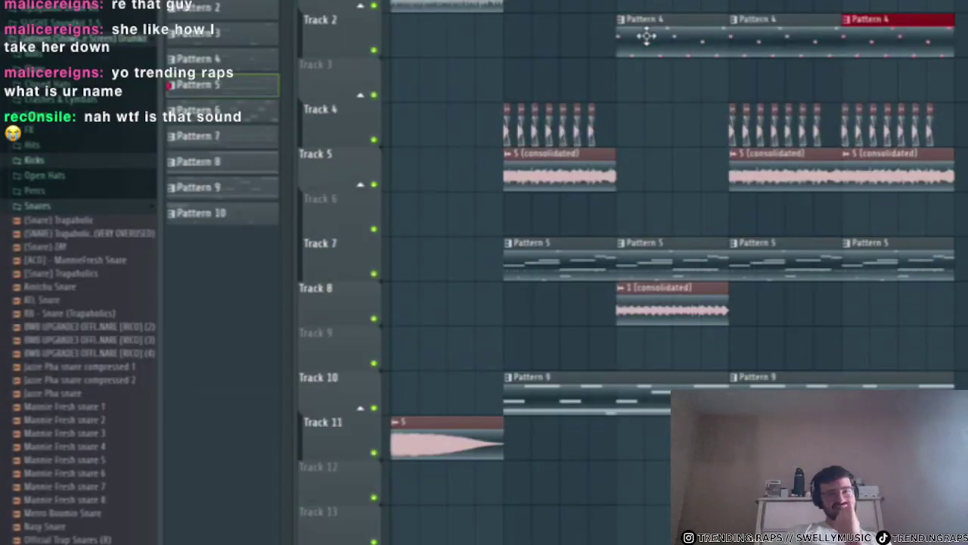
- Try to delete the 1 (consolidated) clip on Track 8 and the Pattern 5 clip above it
left_click_drag(678, 310, 673, 265)
key("Delete")
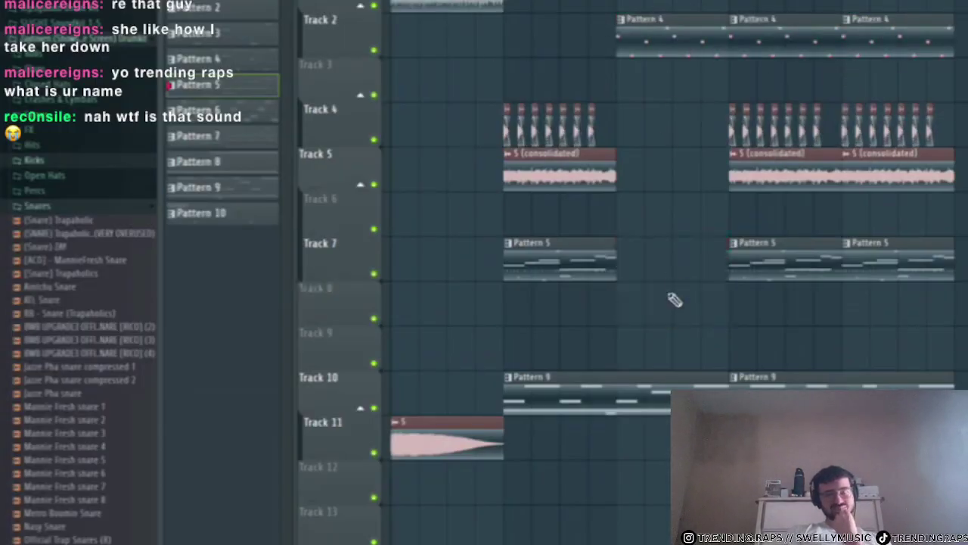
key("ctrl+z")
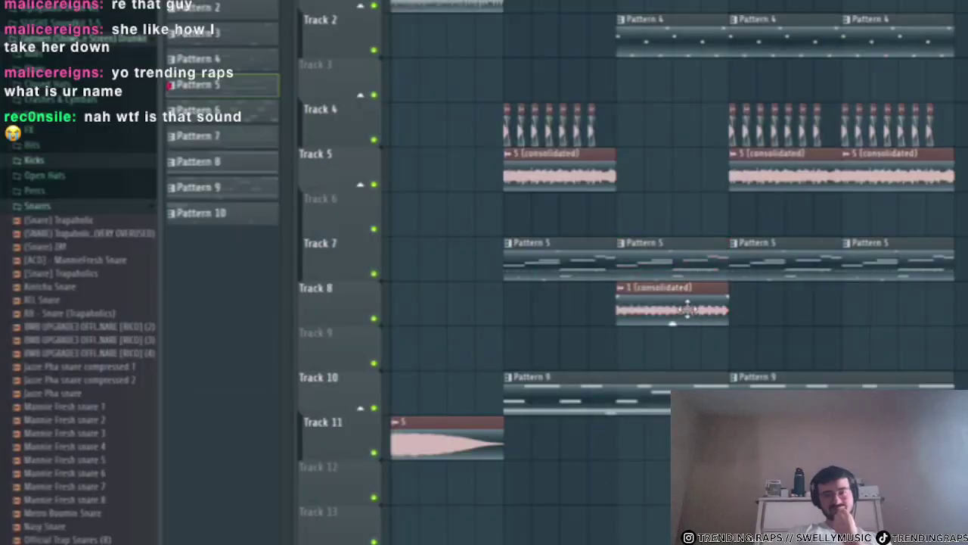
- Move the 1 (consolidated) clip on Track 8 so it lines up under the last Pattern 5 clip
left_click(688, 309)
left_click(844, 320)
right_click(656, 307)
- Try to select and move the middle group of clips on Tracks 4 and 5
left_click_drag(777, 201, 750, 134)
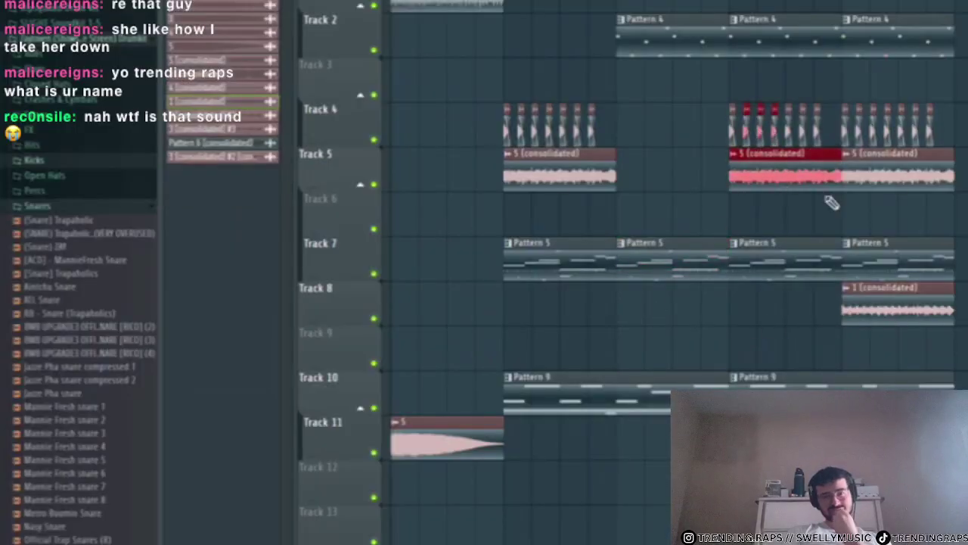
left_click_drag(831, 202, 752, 67)
left_click_drag(802, 174, 745, 166)
key("ctrl+z")
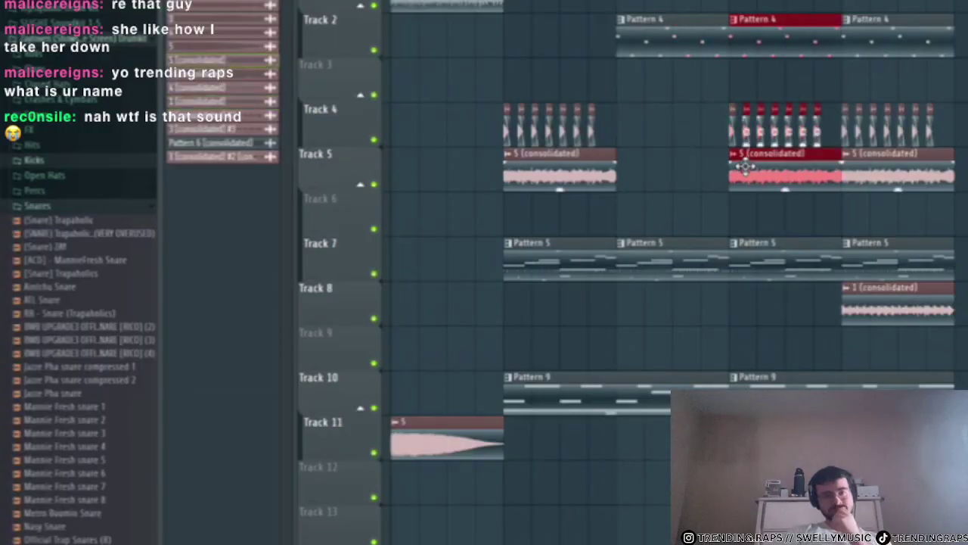
- Move the middle Track 4 and 5 clips directly after the first ones, and delete their last repeats and the first Pattern 4 clip
left_click_drag(835, 238, 698, 56)
left_click_drag(779, 167, 681, 163)
right_click(673, 50)
right_click(923, 125)
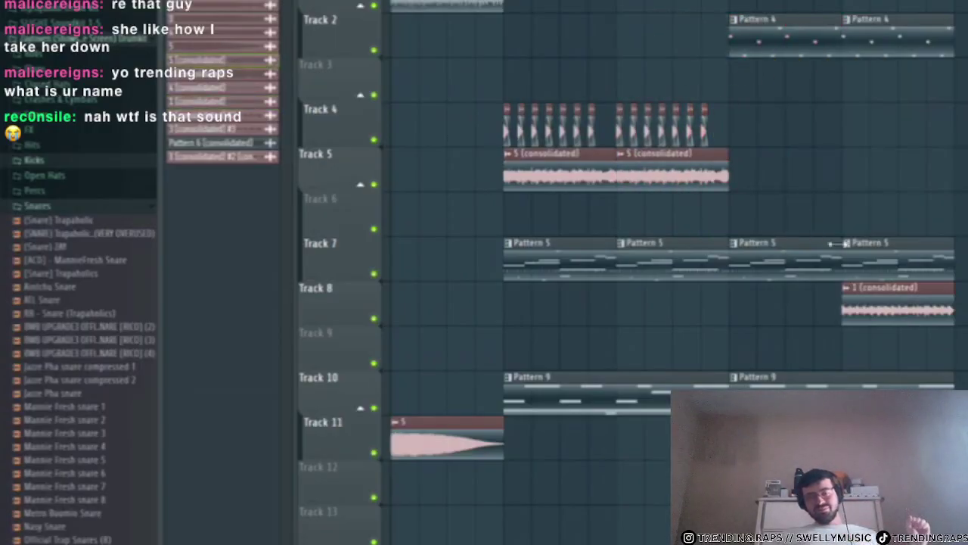
- Add a second 1 (consolidated) clip on Track 8 directly before the existing one and play the arrangement
left_click_drag(866, 310, 723, 319)
scroll(748, 378, "down", 3)
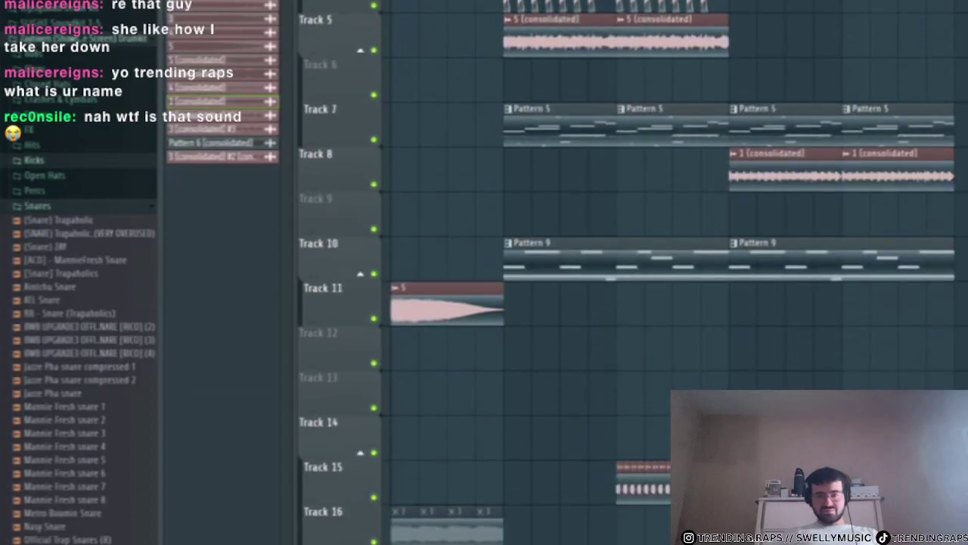
key("space")
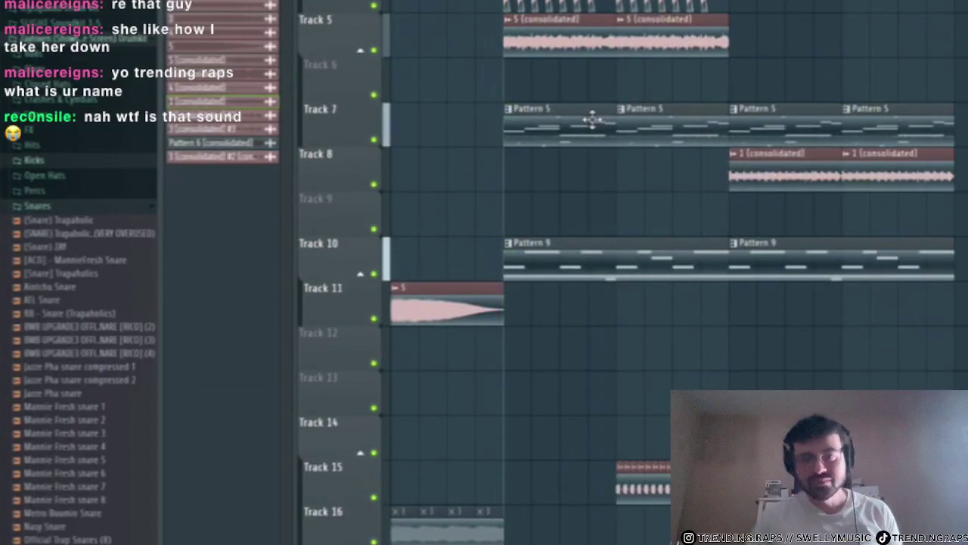
- Delete all the Pattern 5 clips from Track 7, keeping both Pattern 9 clips on Track 10
scroll(563, 367, "up", 3)
right_click(565, 382)
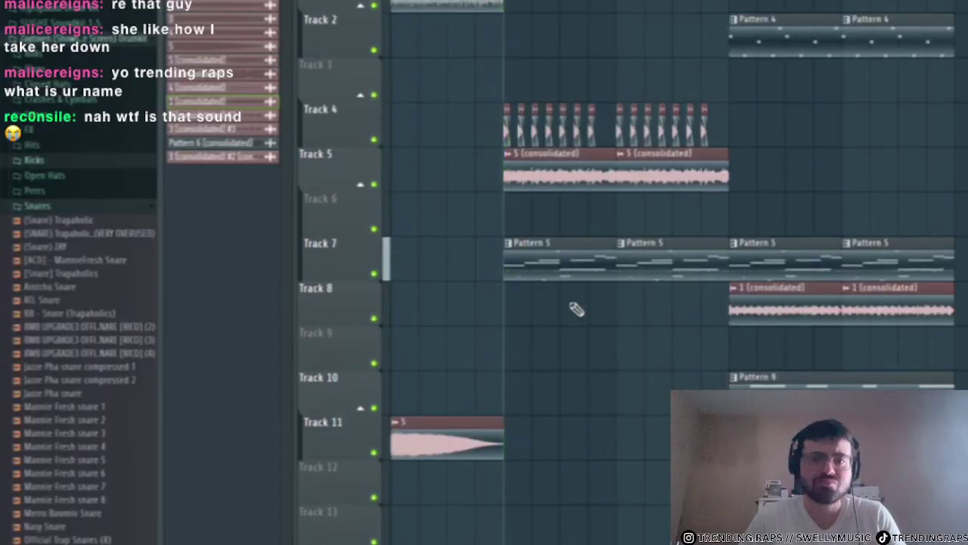
key("ctrl+z")
right_click(658, 263)
right_click(560, 262)
key("space")
right_click(810, 254)
right_click(892, 261)
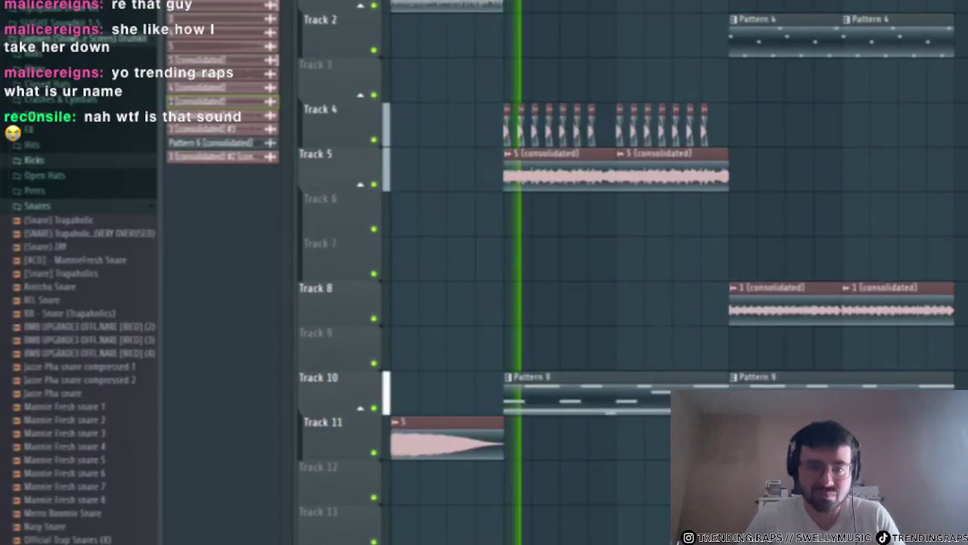
- Open the mixer during playback and bring up the selected track's options
scroll(817, 409, "down", 2)
scroll(443, 393, "down", 1)
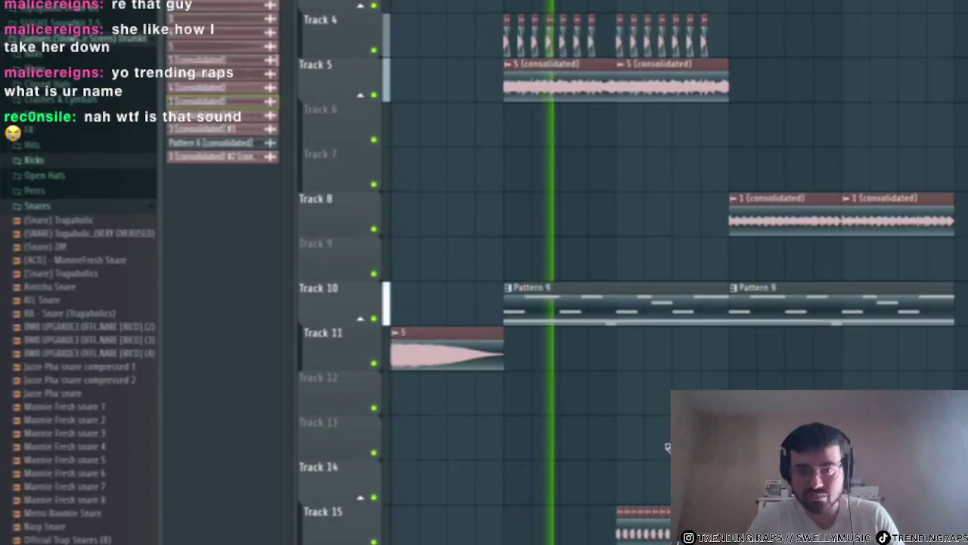
key("F9")
right_click(663, 201)
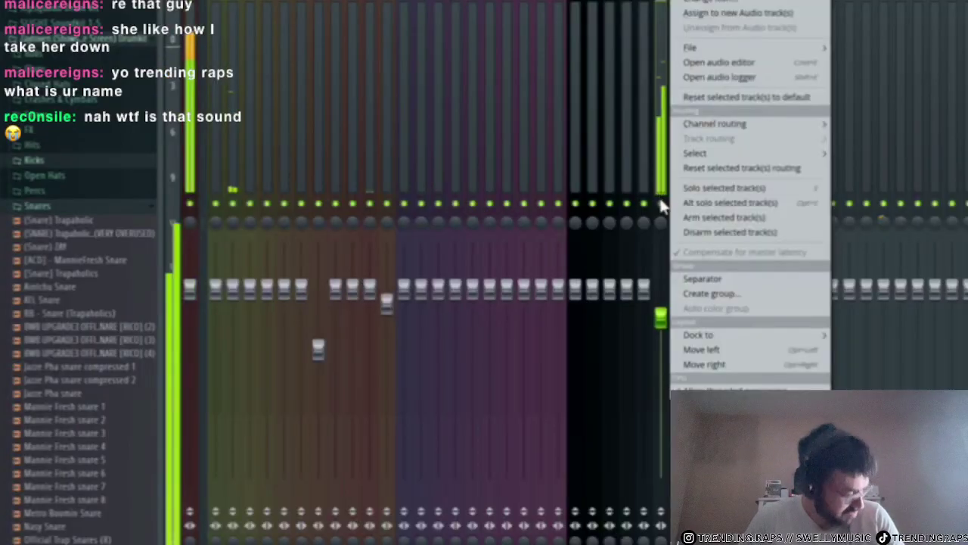
left_click(665, 204)
- Open the channel rack and show all channels instead of only the audio clips
key("F6")
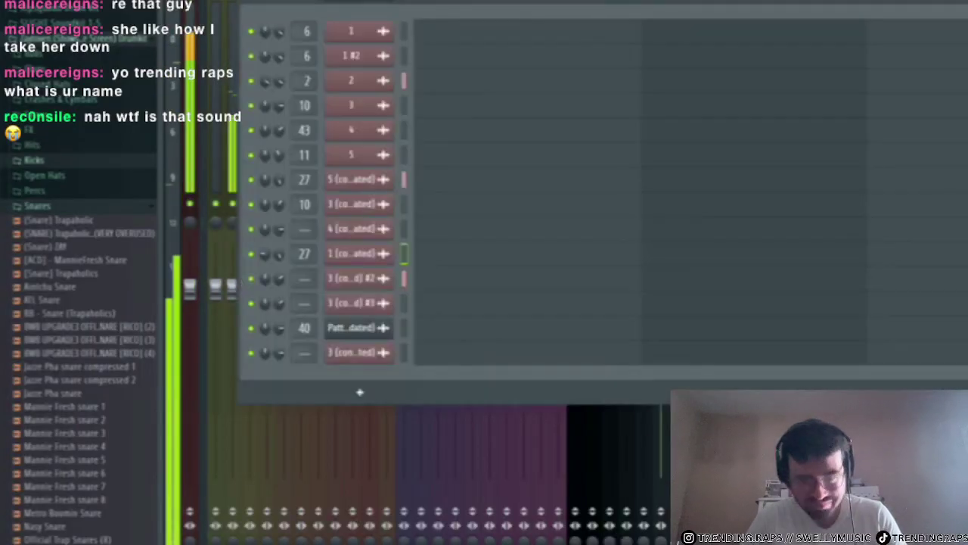
left_click(372, 2)
left_click(366, 10)
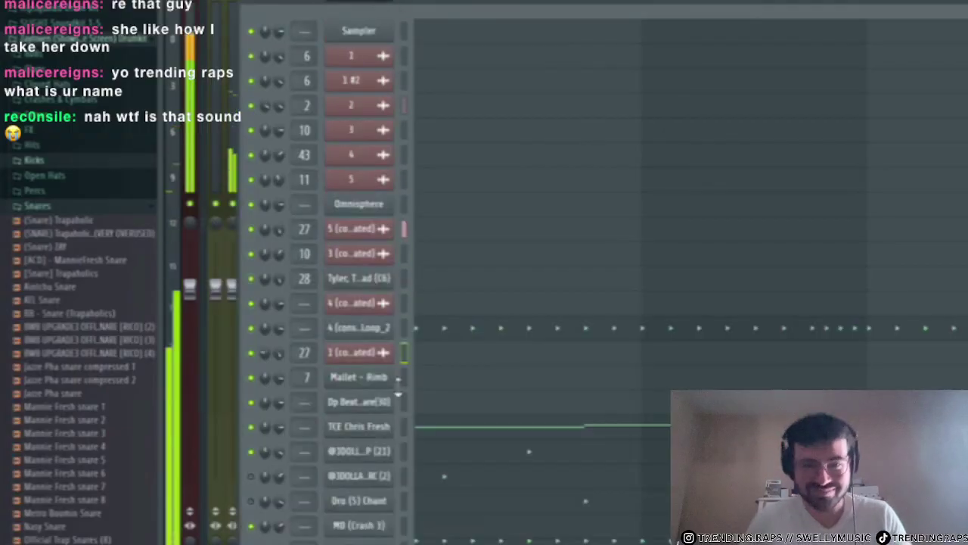
- Audition the Mannie Fresh snare 1 sample and several open hats, including Shawty Redd OH and Zay Open Hat 4, during playback
scroll(540, 346, "down", 5)
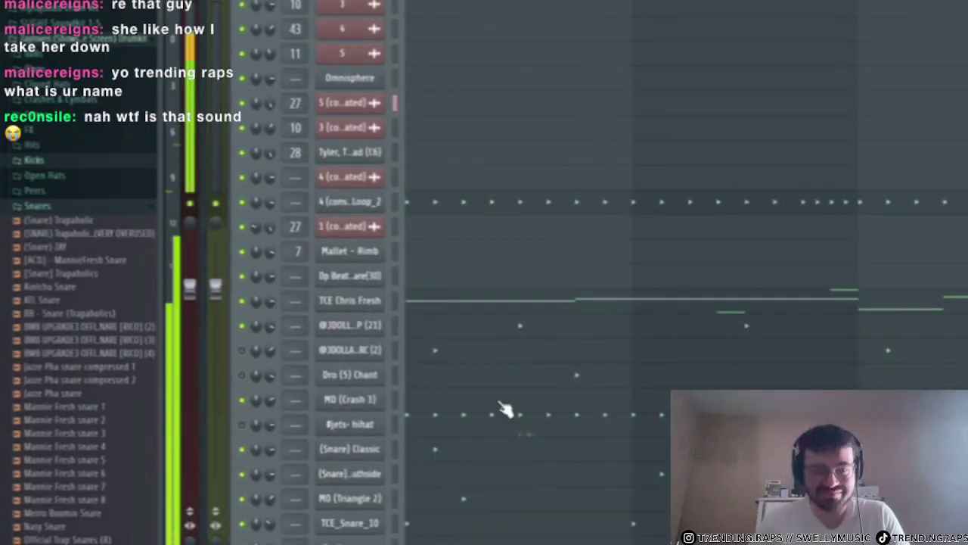
left_click(80, 407)
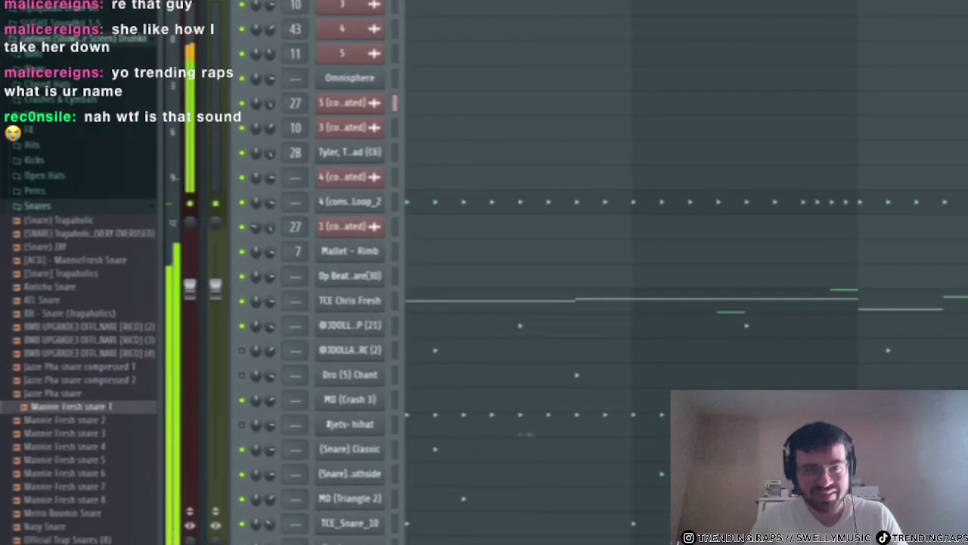
left_click(45, 175)
left_click(86, 271)
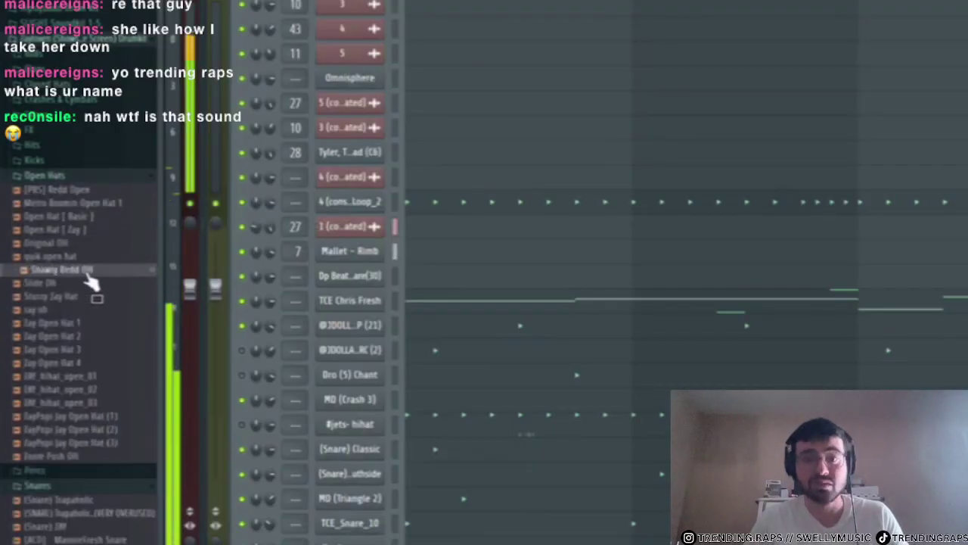
scroll(326, 315, "down", 5)
left_click(44, 309)
left_click(65, 325)
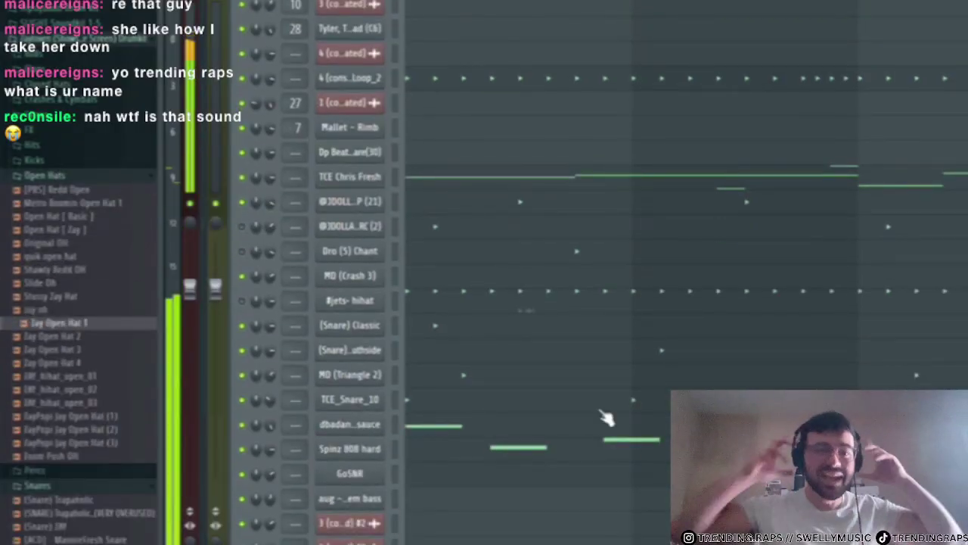
left_click(67, 337)
scroll(318, 407, "down", 6)
left_click(107, 363)
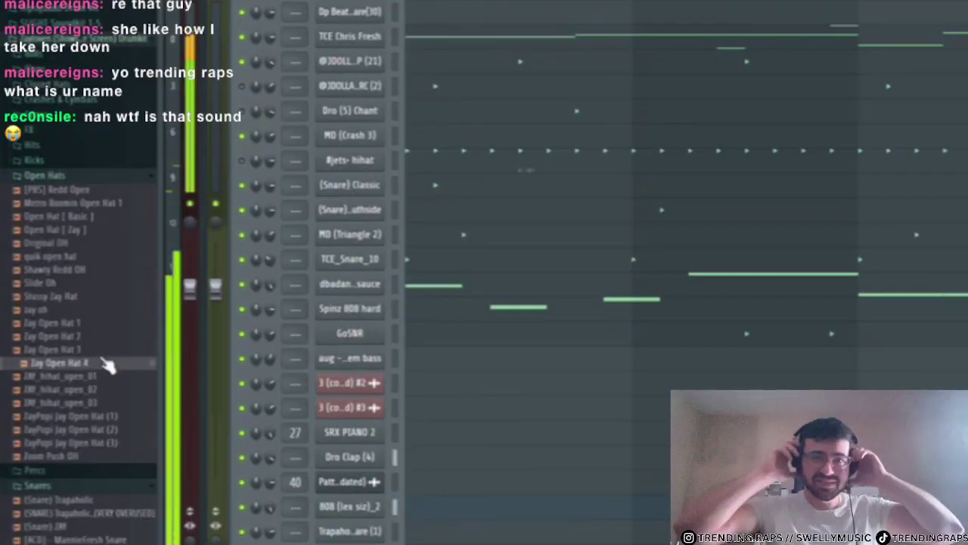
- Show the channel rack's patterns as step grids and return to the playlist
scroll(376, 444, "up", 1)
right_click(377, 443)
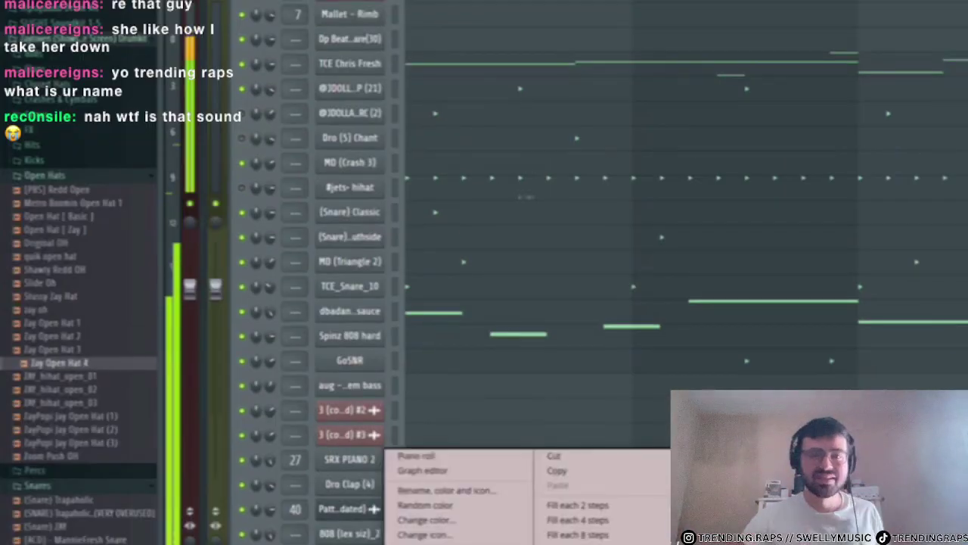
key("Escape")
left_click(394, 484)
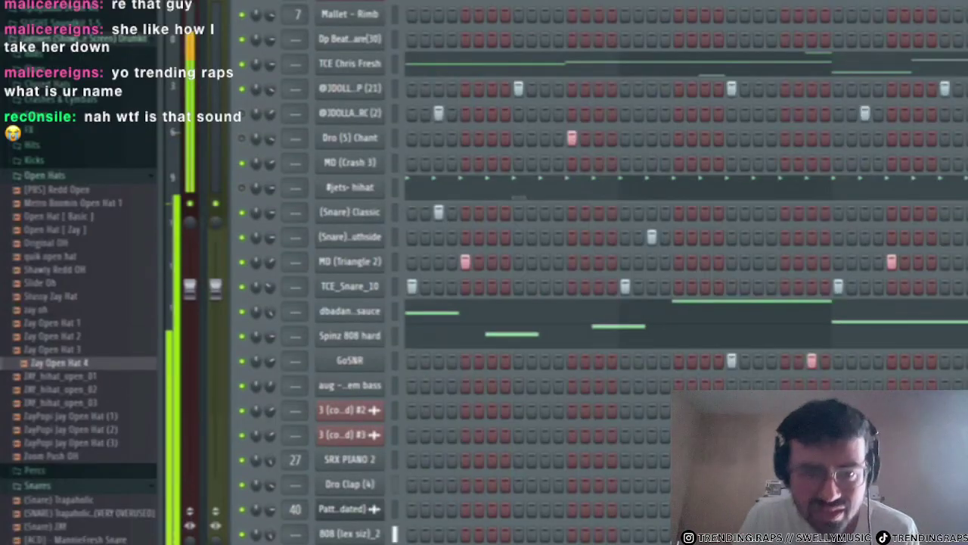
left_click(785, 2)
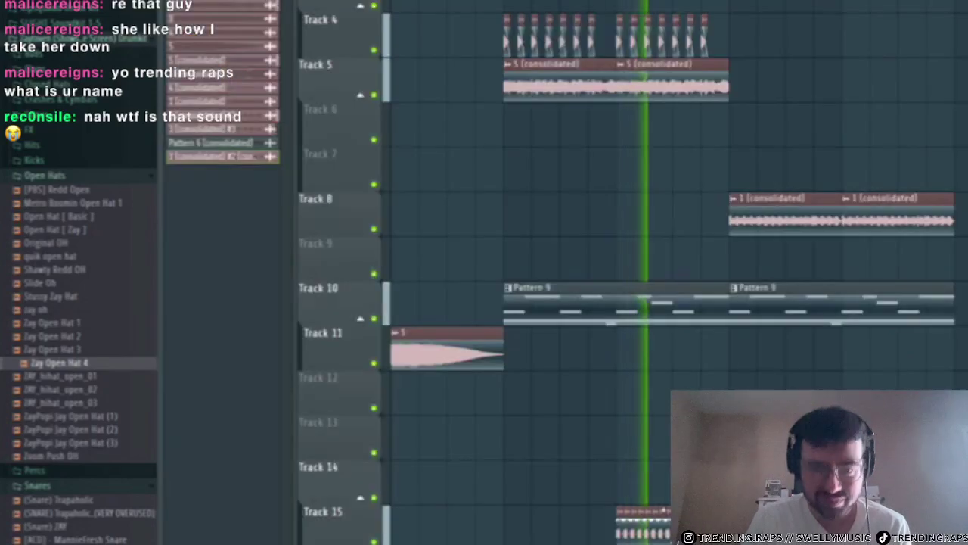
- Inspect the channel settings of the audio clip on Track 15
scroll(657, 536, "up", 3)
double_click(652, 534)
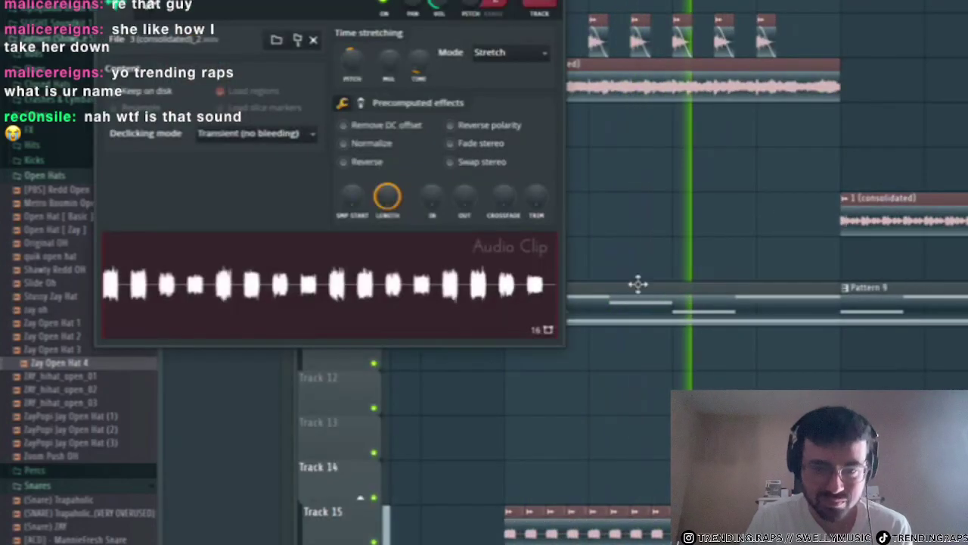
left_click(569, 2)
scroll(832, 424, "down", 2)
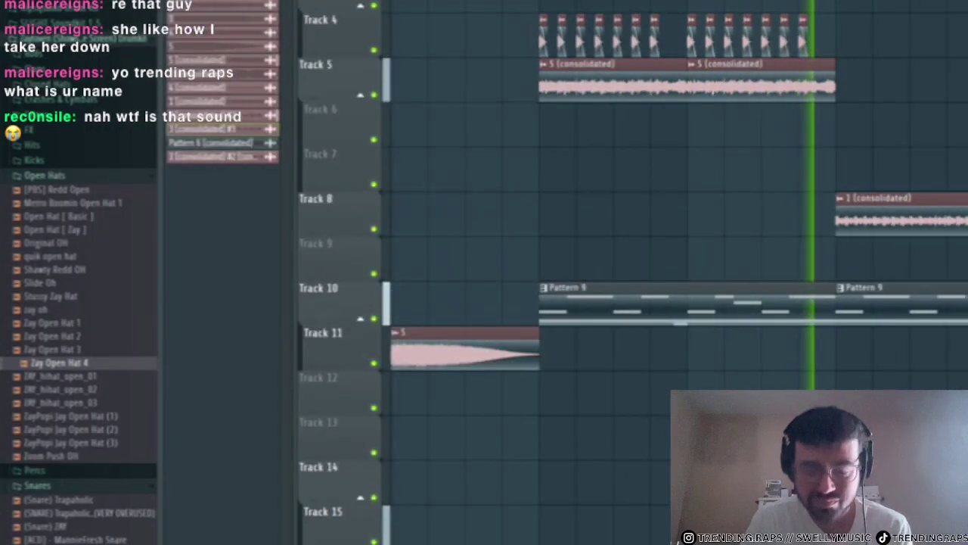
scroll(832, 340, "up", 2)
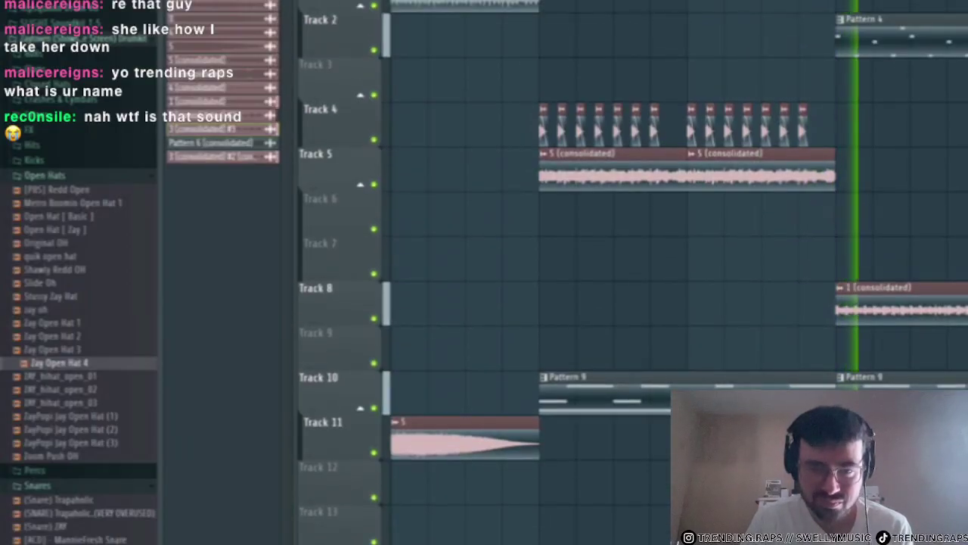
mouse_move(550, 30)
left_mouse_down()
mouse_move(962, 536)
mouse_move(553, 15)
mouse_move(540, 15)
left_mouse_up()
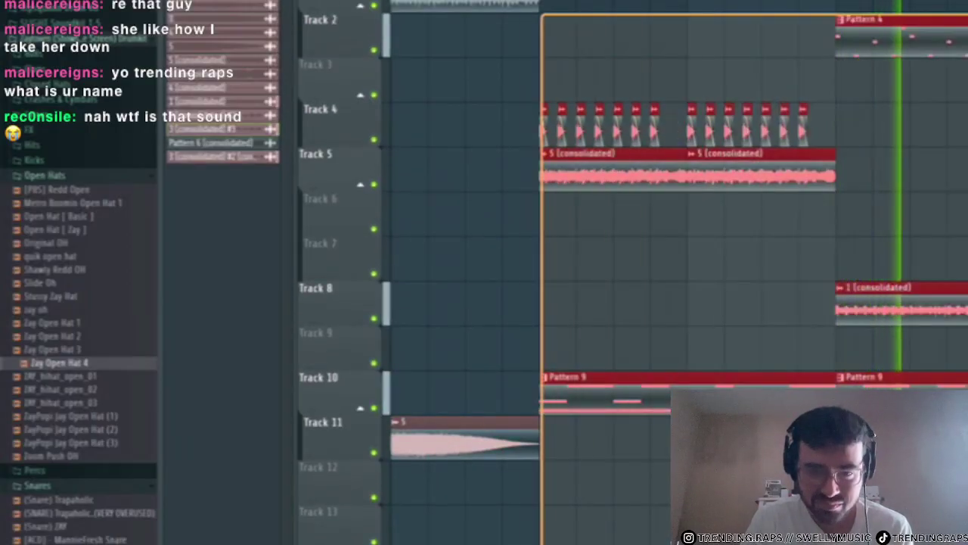
key("ctrl+d")
scroll(961, 273, "up", 2)
scroll(769, 129, "up", 2)
- Play the arrangement and check the channel settings of the 3 (consolidated) #2 (consolidated) audio clip
double_click(459, 127)
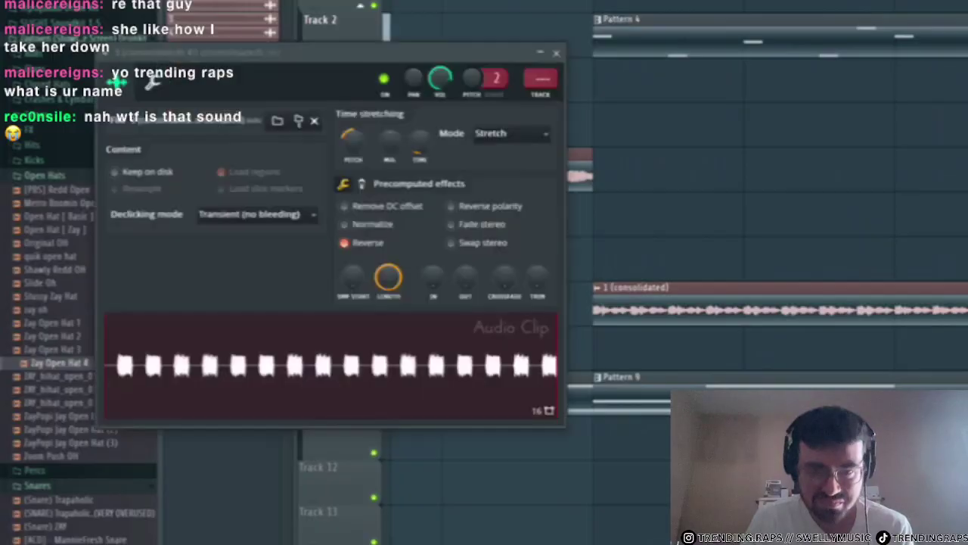
left_click(556, 53)
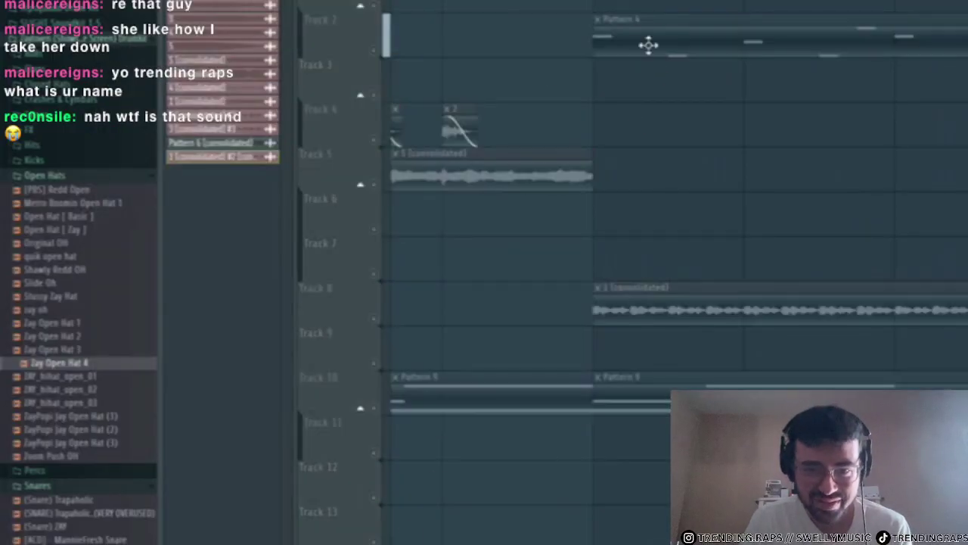
key("space")
double_click(630, 319)
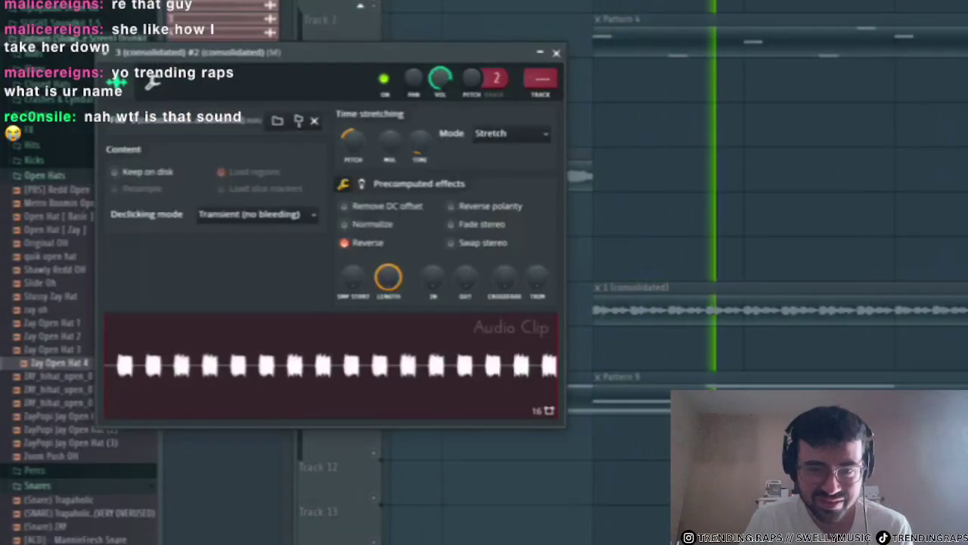
left_click(556, 53)
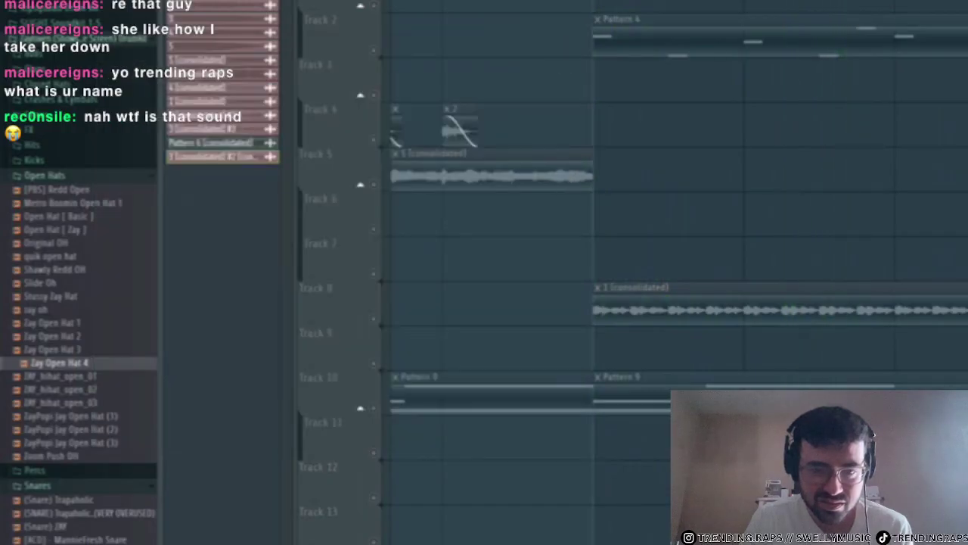
- Listen to the remaining 3 (consolidated) clips and inspect the channel settings of each one
key("space")
double_click(633, 312)
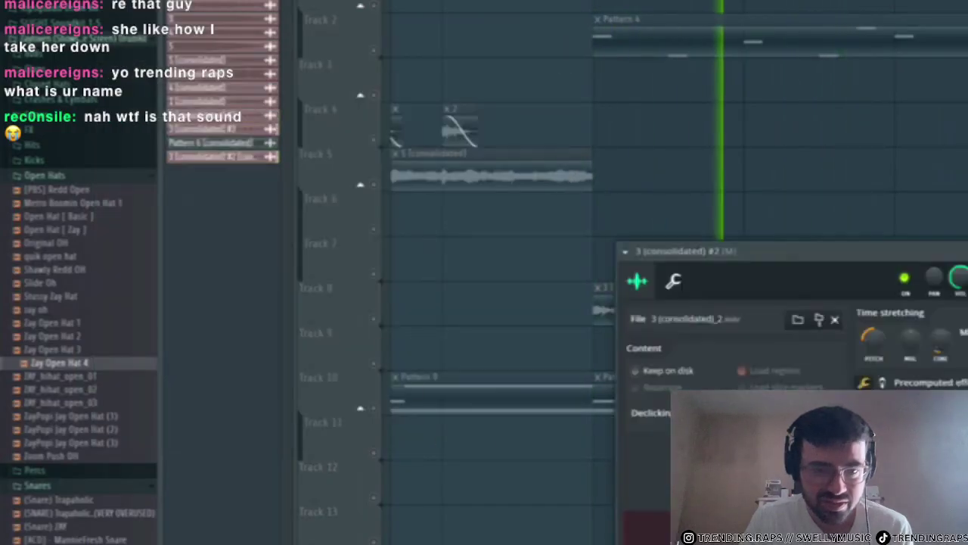
key("Escape")
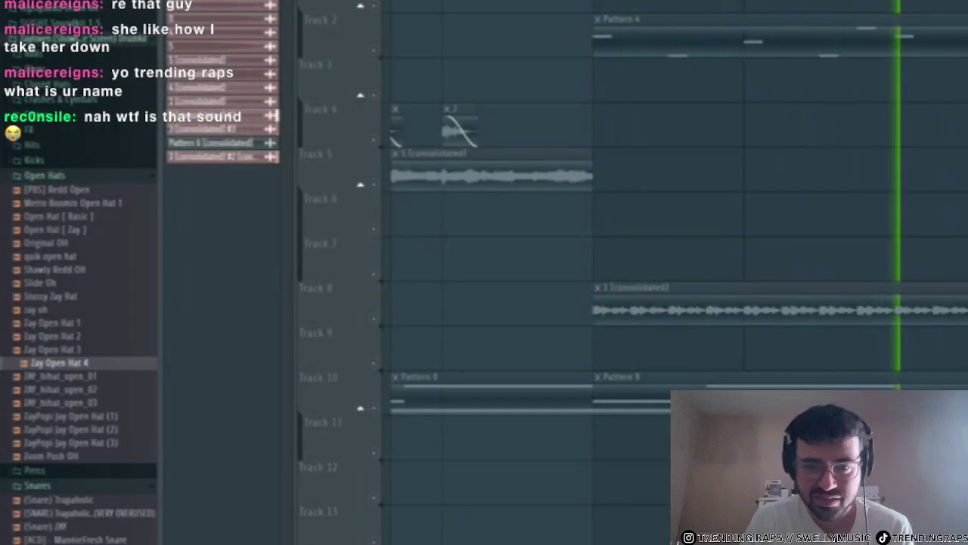
double_click(633, 311)
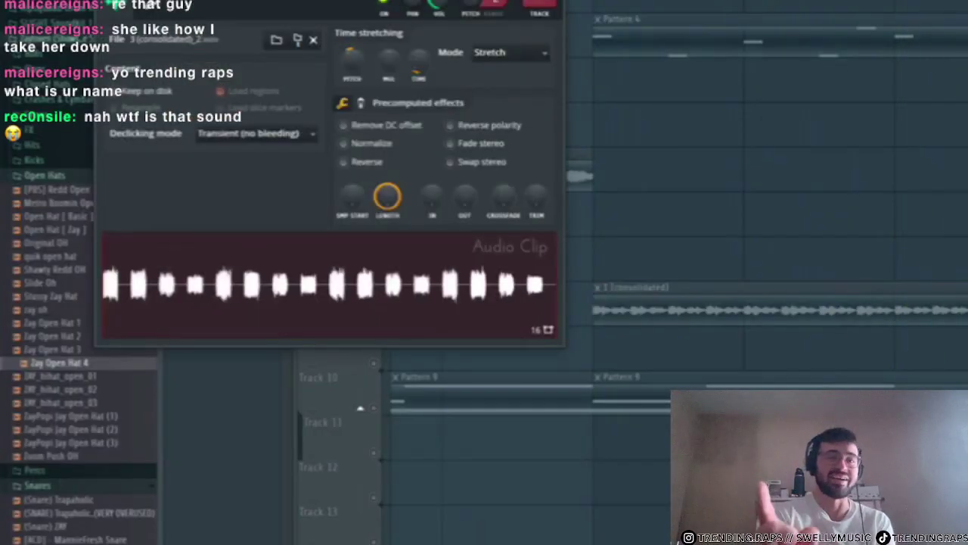
key("Escape")
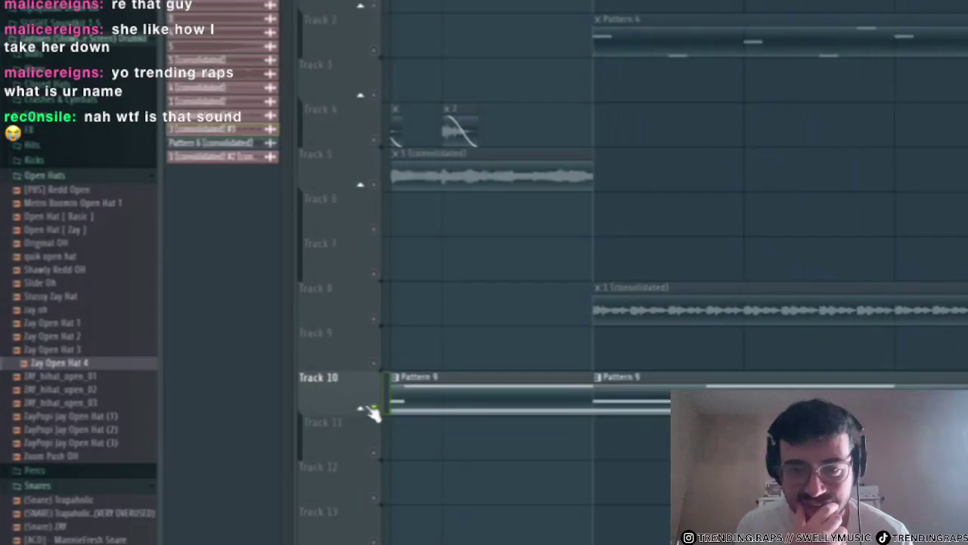
- Listen to Track 8 together with Track 10, and solo Track 8
left_click(376, 320)
key("space")
key("space")
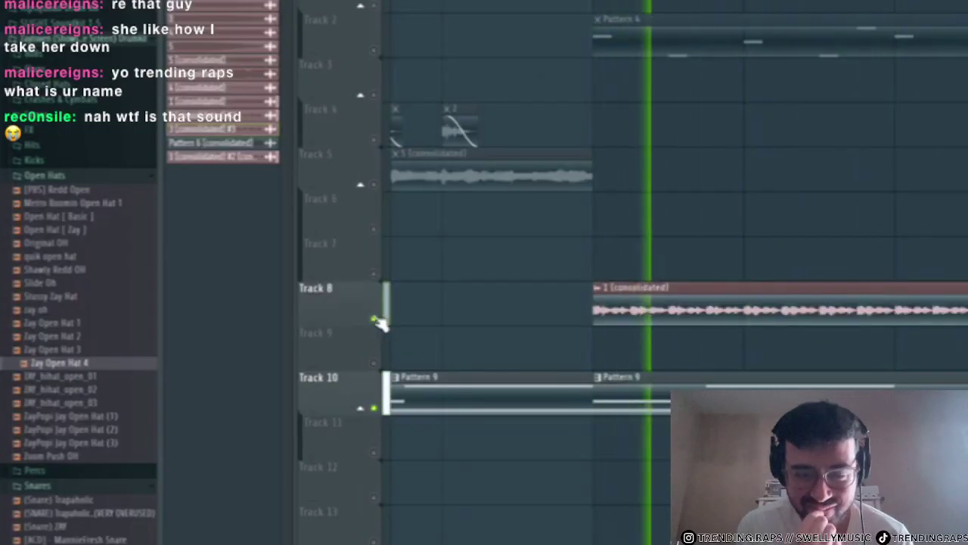
right_click(376, 320)
- Locate the mixer track used by the 1 (consolidated) clip on Track 8
double_click(740, 292)
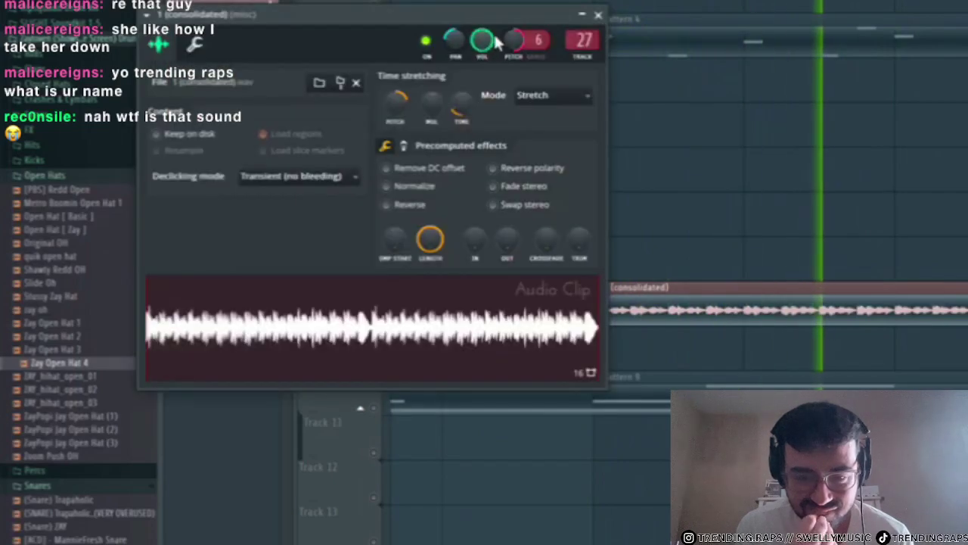
double_click(582, 41)
left_click(598, 15)
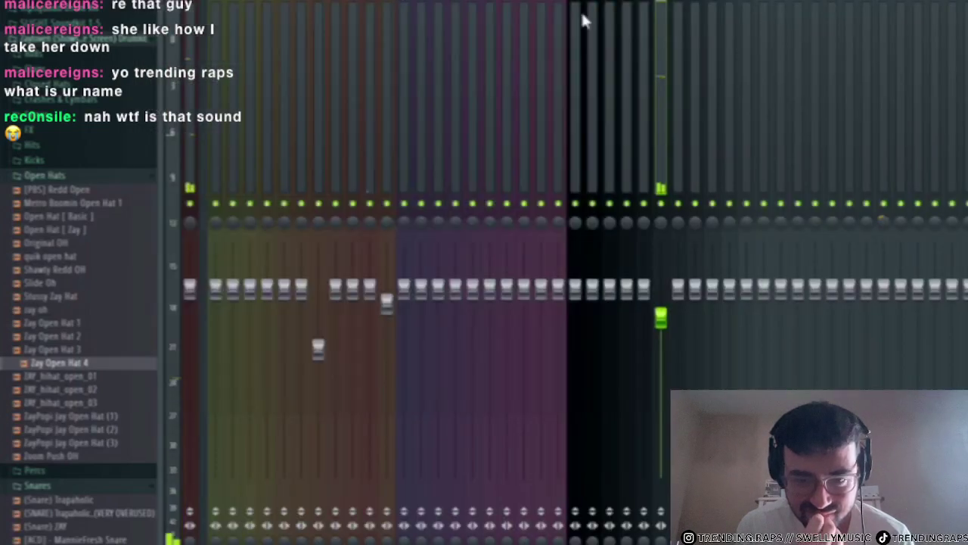
- Copy the state of mixer track 27 onto mixer track 29 and add Fruity Parametric EQ 2 there
left_click(173, 2)
mouse_move(313, 133)
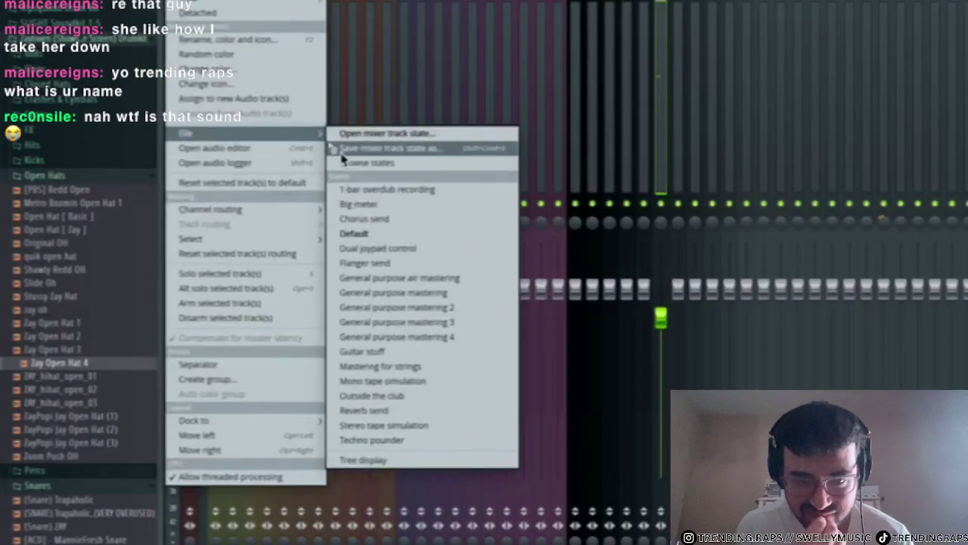
left_click(410, 157)
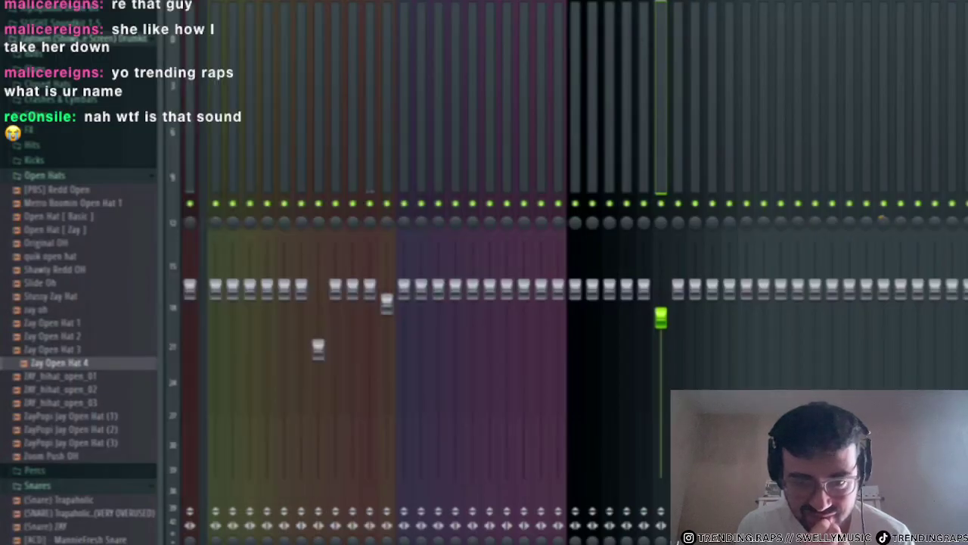
left_click_drag(882, 220, 695, 227)
left_click(964, 152)
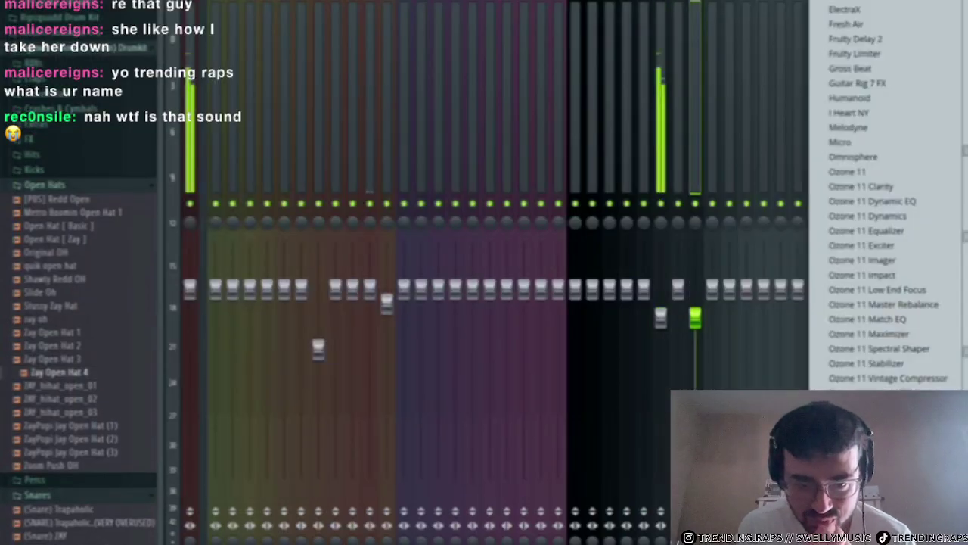
left_click(859, 437)
- Route the 1 (consolidated) channel to mixer track 29 and play it back
key("F9")
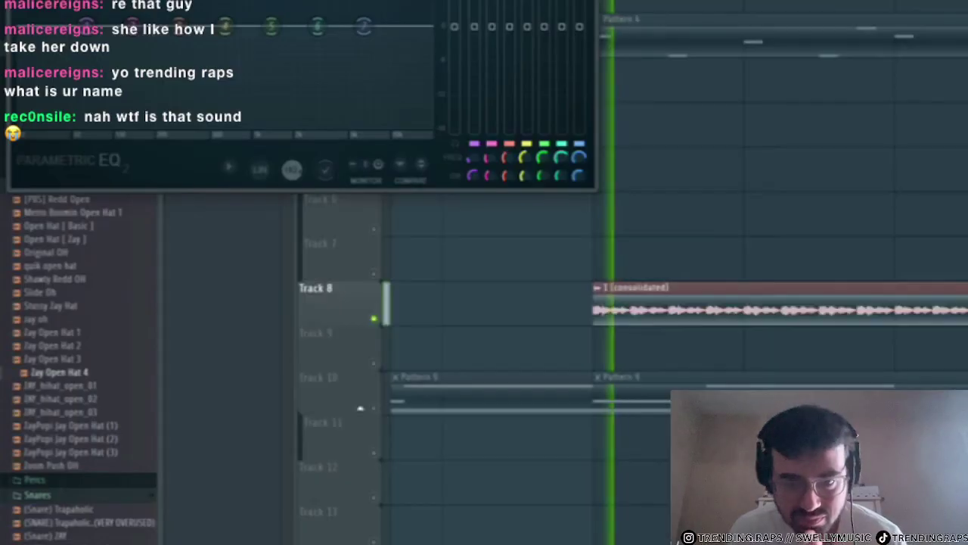
key("F6")
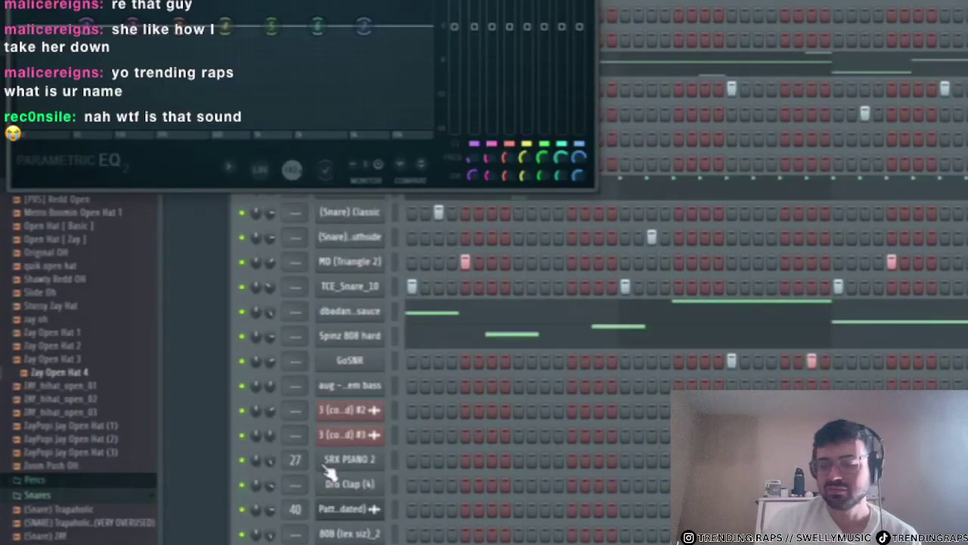
scroll(301, 294, "up", 4)
key("F9")
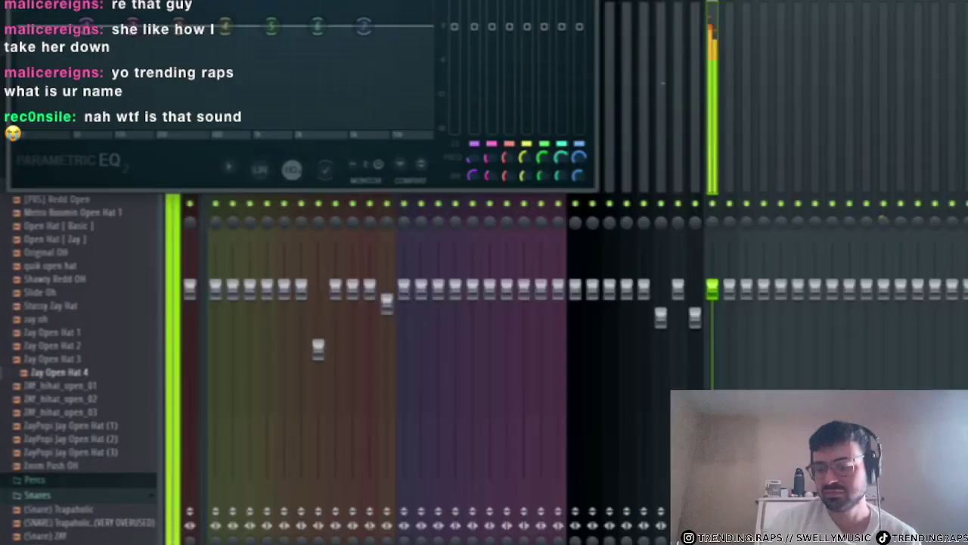
key("F9")
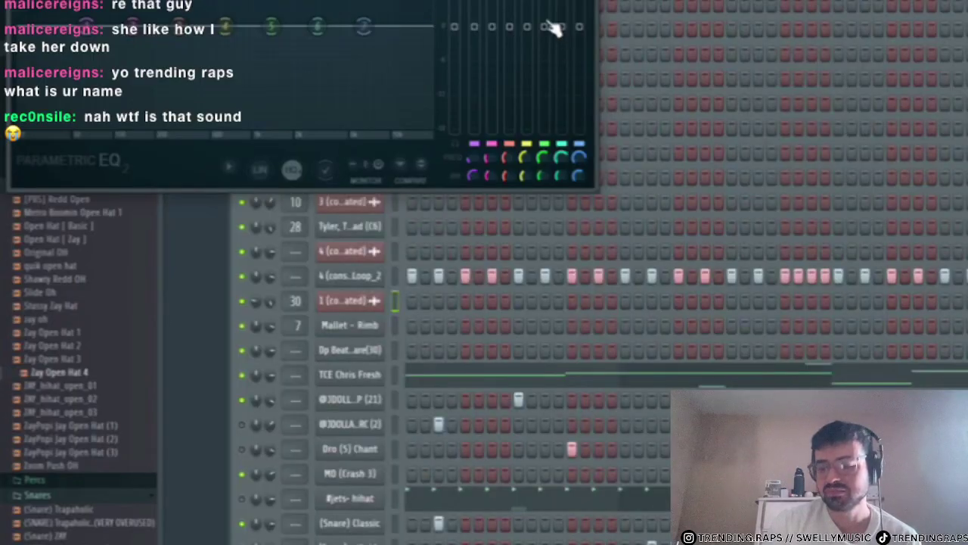
key("space")
- Cut the low frequencies with bands 1, 2 and 3 of the Parametric EQ 2, boost the highs, and return to the playlist
left_click_drag(326, 0, 631, 302)
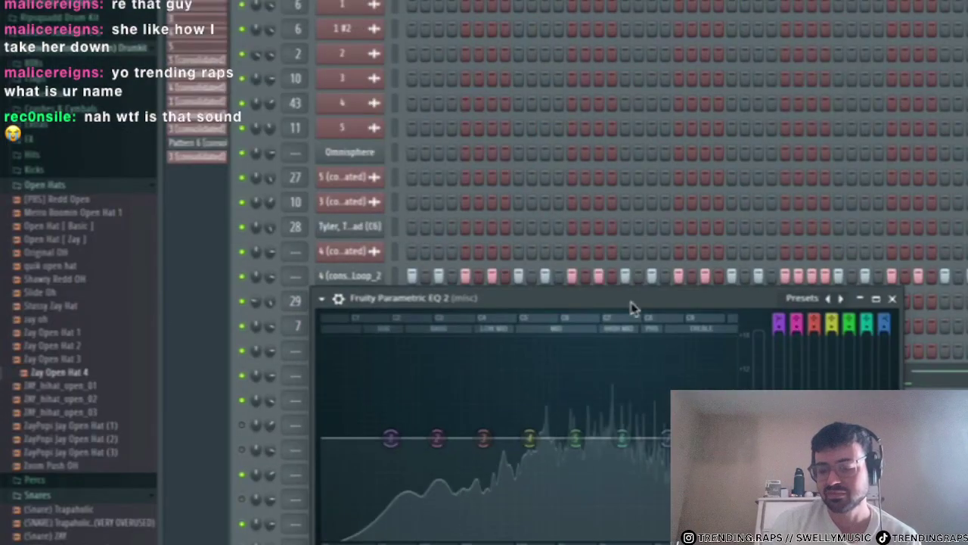
left_click_drag(483, 439, 480, 454)
left_click_drag(438, 438, 428, 512)
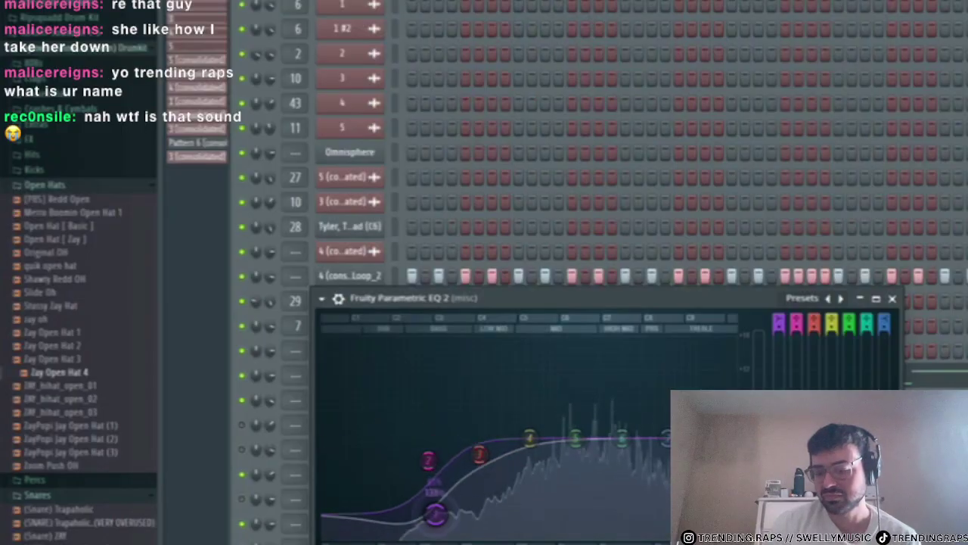
left_click_drag(521, 421, 491, 406)
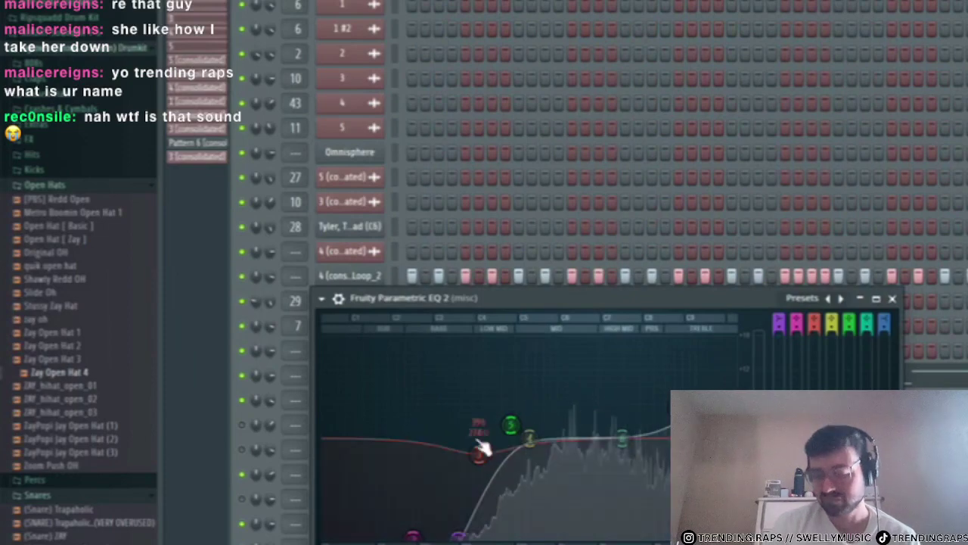
left_click_drag(482, 449, 364, 455)
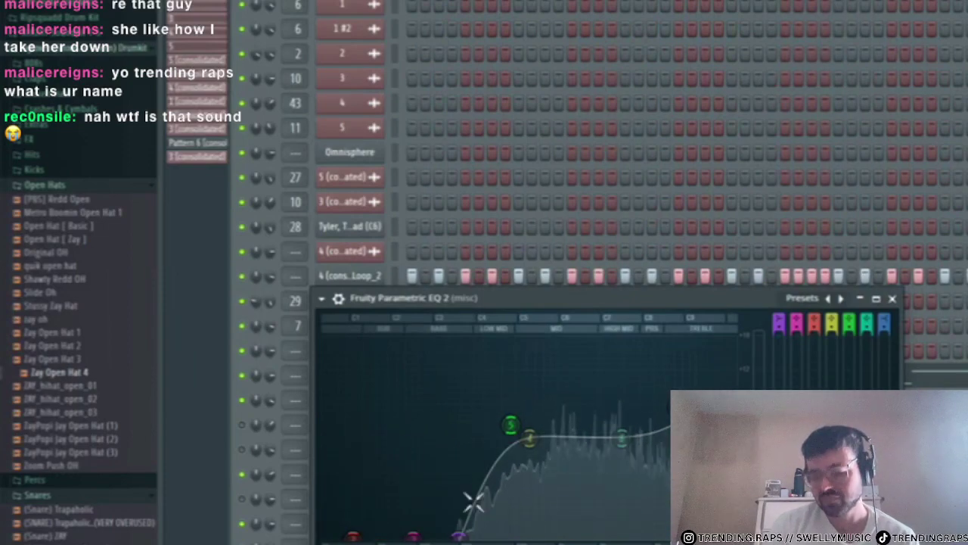
left_click(893, 299)
key("F6")
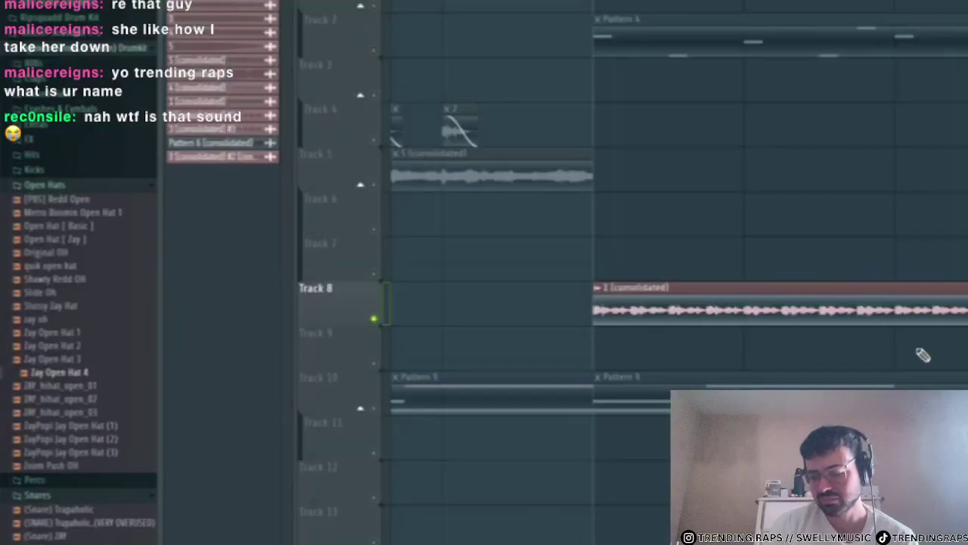
- Play Track 2 alongside Track 8, and set a finer snap in Pattern 4's piano roll to check its note timing
key("space")
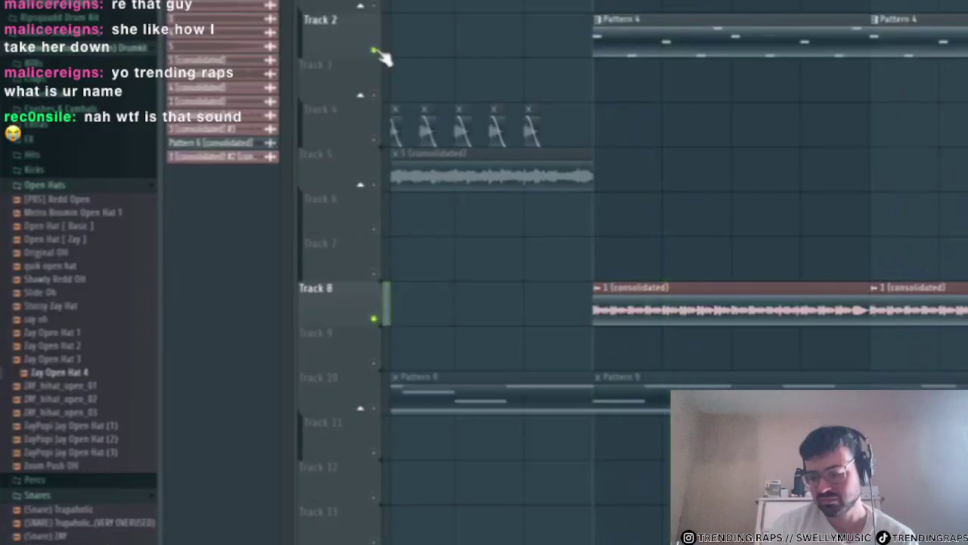
double_click(655, 43)
left_click_drag(942, 53, 309, 340)
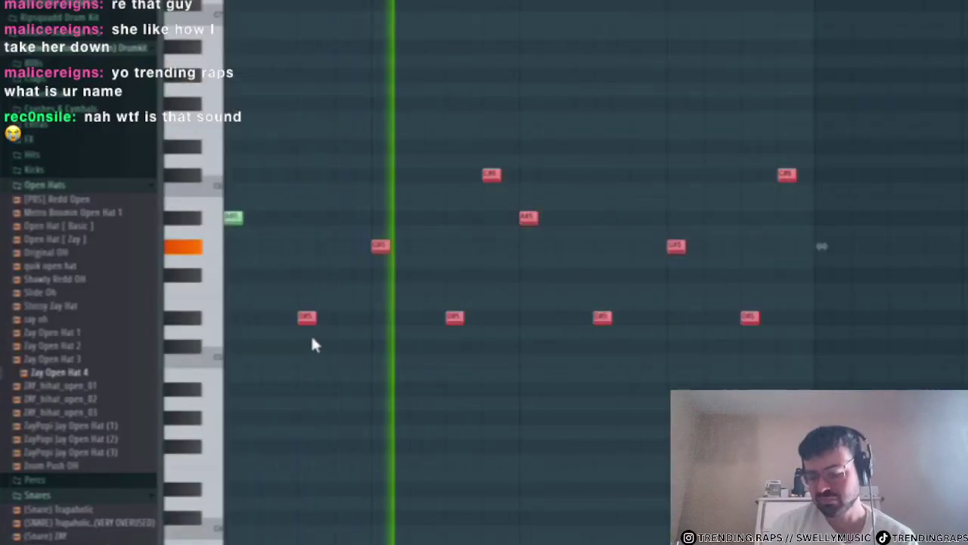
left_click(227, 1)
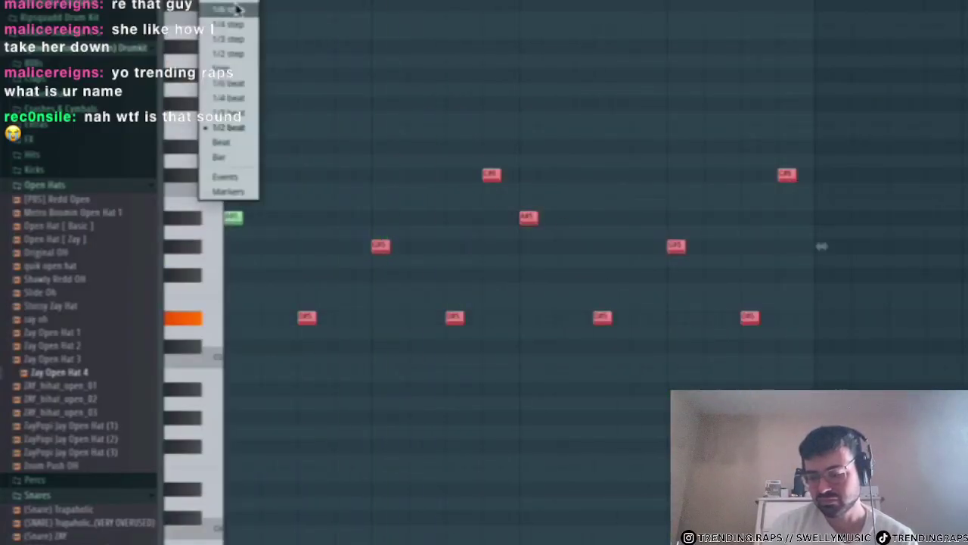
left_click(236, 2)
scroll(240, 394, "up", 4)
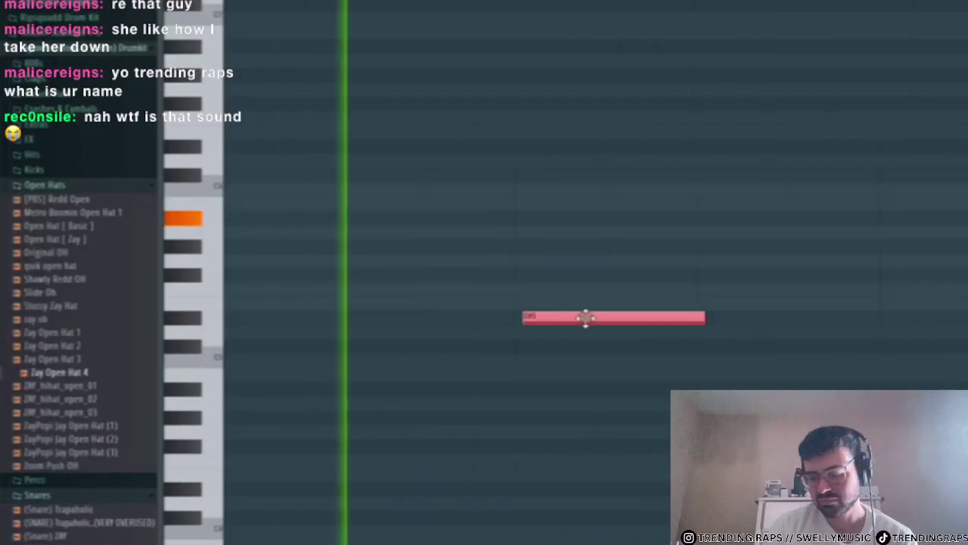
scroll(642, 402, "down", 5)
left_click(590, 262, "ctrl")
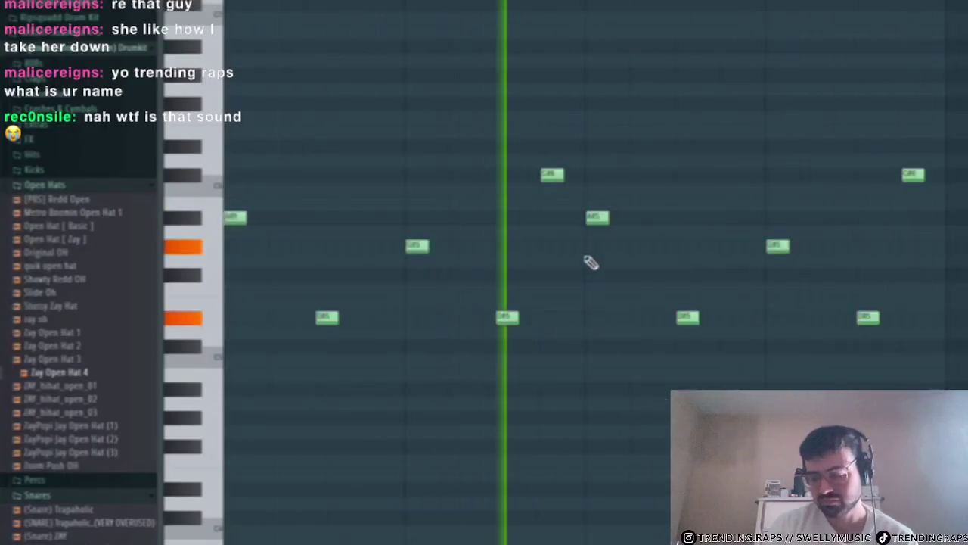
key("F5")
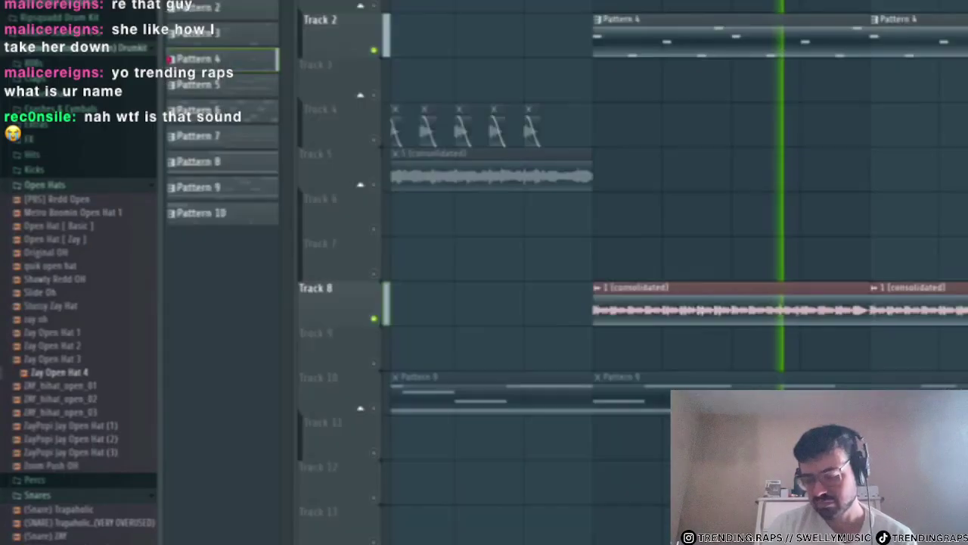
- Unmute Tracks 4 and 5, restore all remaining playlist tracks, and play the arrangement from the start
scroll(865, 151, "down", 5)
scroll(726, 227, "up", 6)
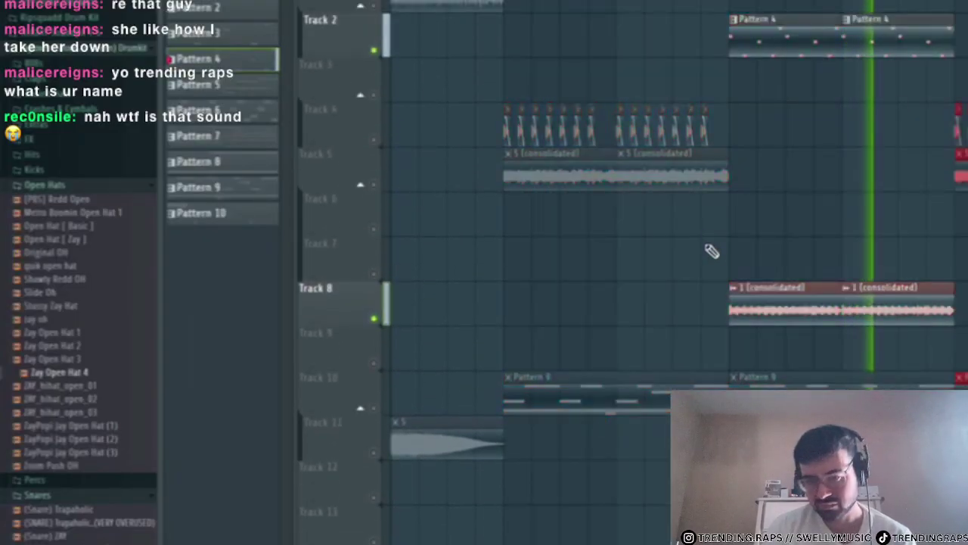
scroll(666, 264, "down", 2)
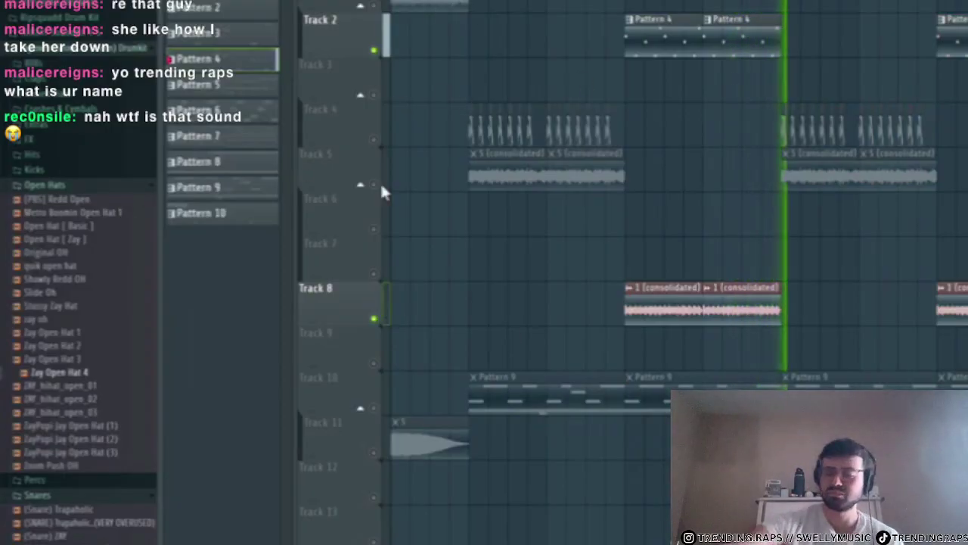
left_click_drag(376, 184, 383, 154)
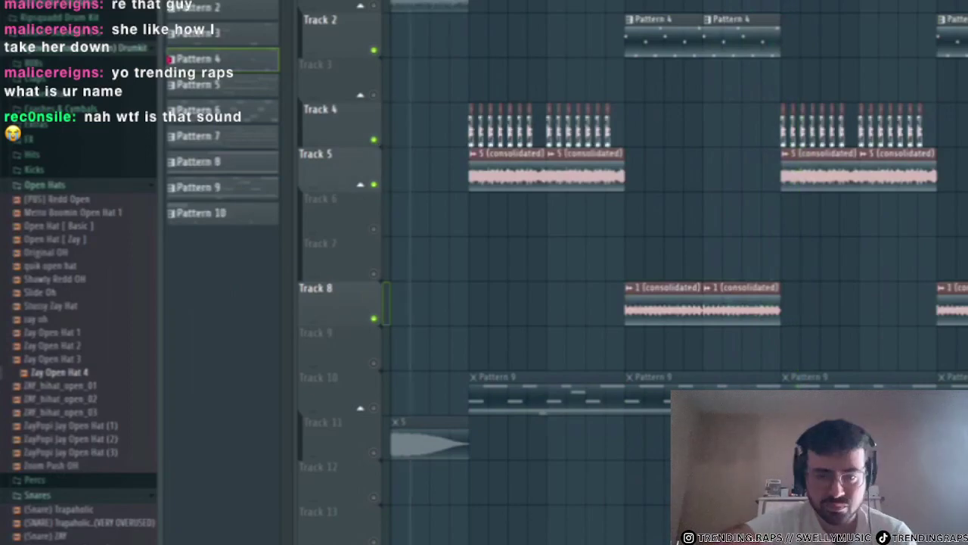
right_click(377, 7)
key("space")
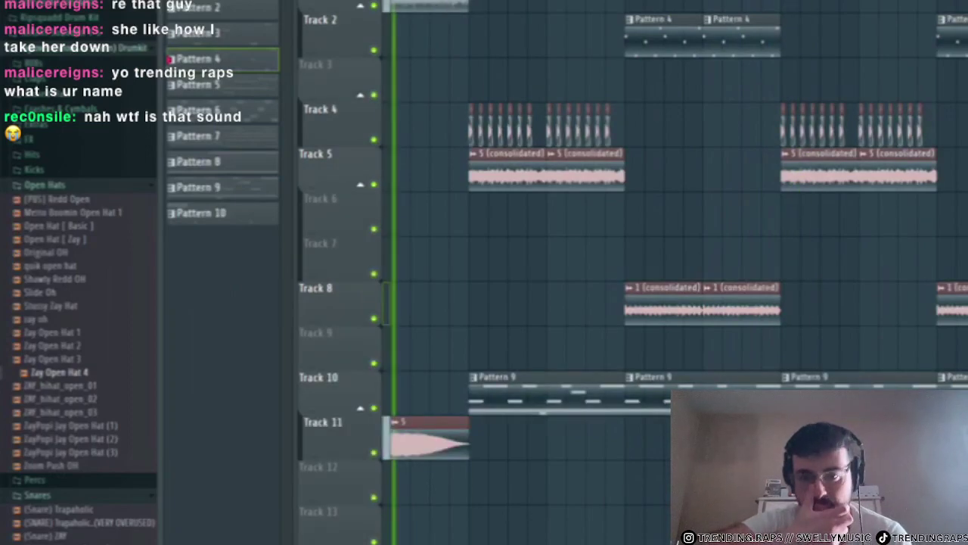
- Check the Pattern 6 (consolidated) clip's settings, and trim clip 5 on Track 11 to end where Pattern 9 starts
double_click(455, 3)
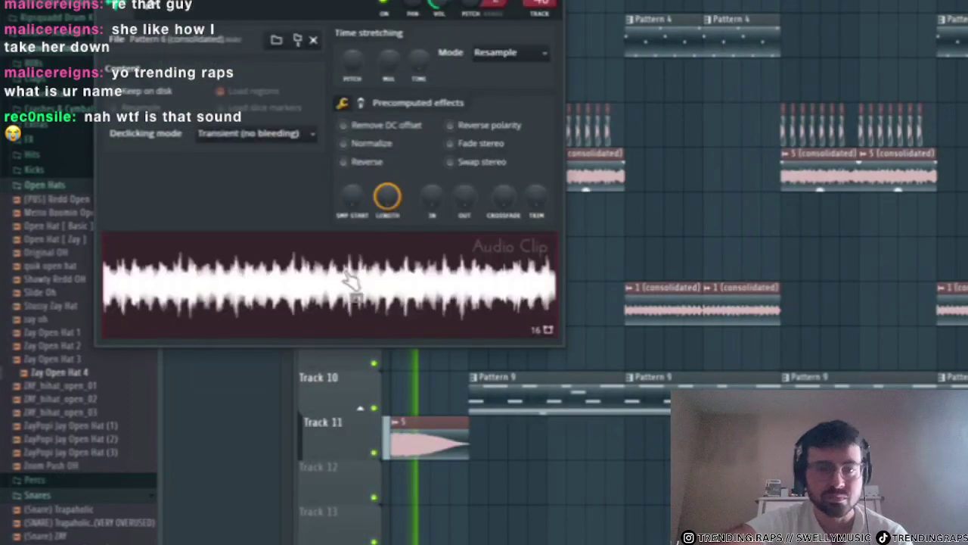
left_click(556, 0)
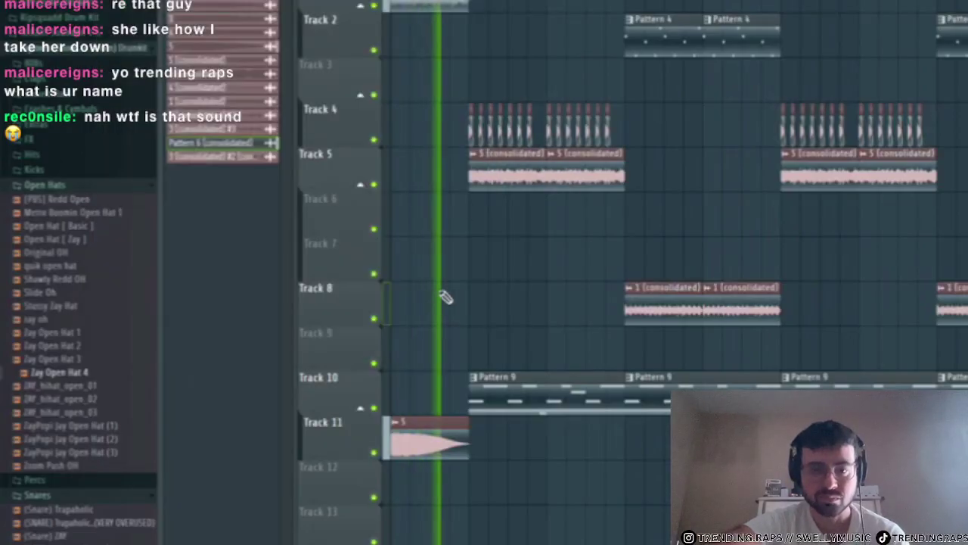
scroll(443, 296, "up", 3)
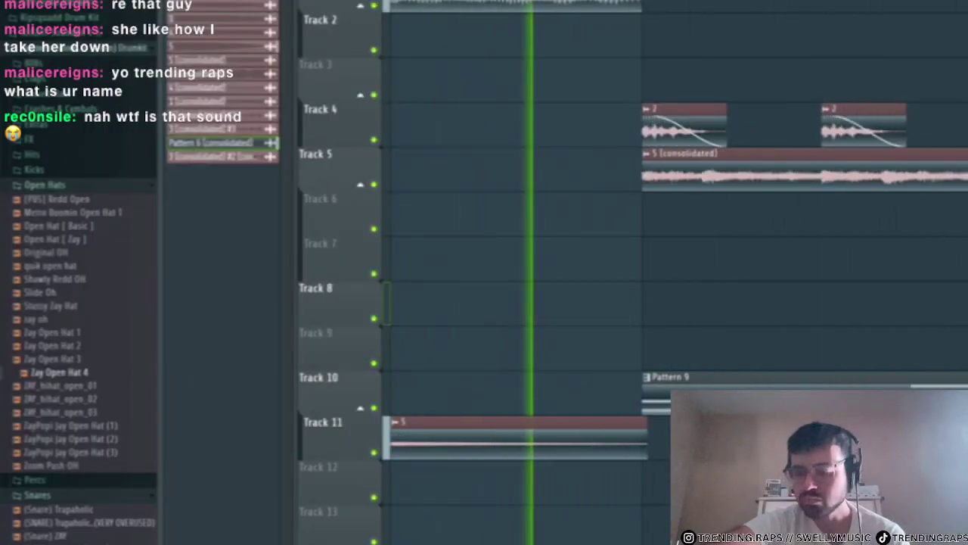
left_click_drag(648, 454, 649, 454)
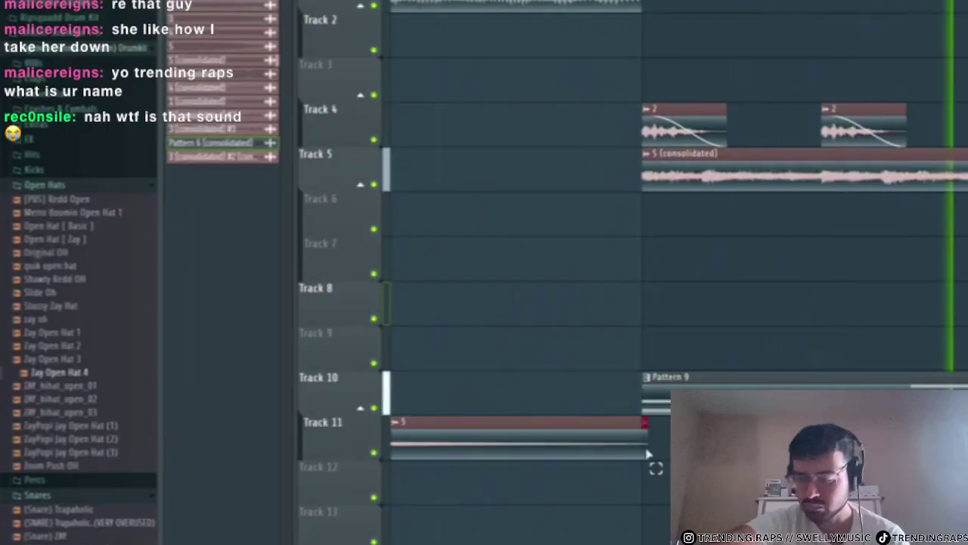
scroll(648, 452, "down", 5)
scroll(662, 438, "right", 1)
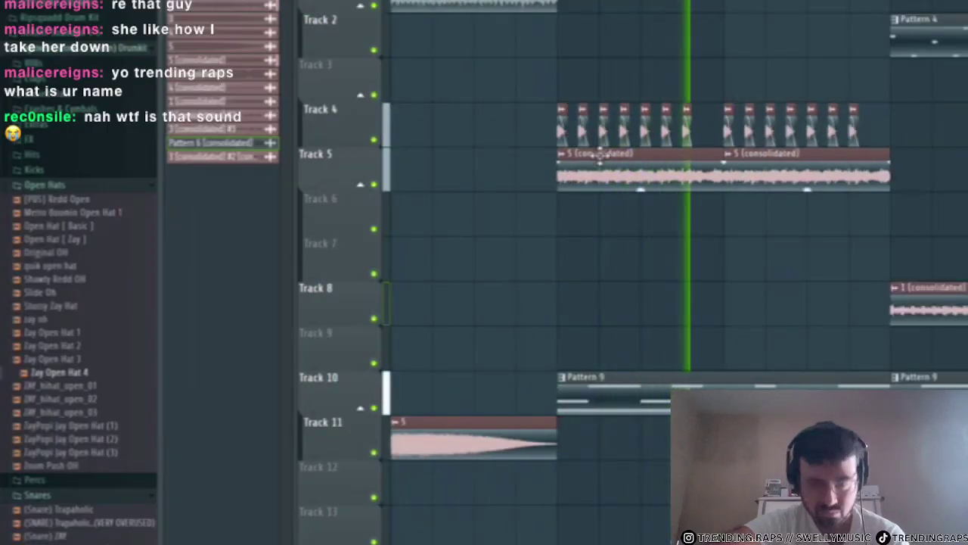
- Check the mixer levels during playback and examine Pattern 9's notes in the piano roll
key("F9")
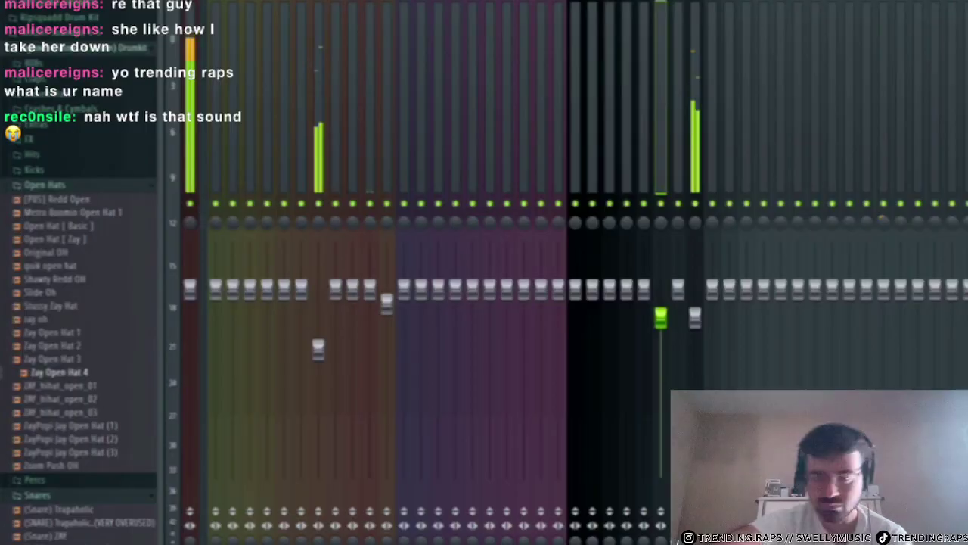
key("F5")
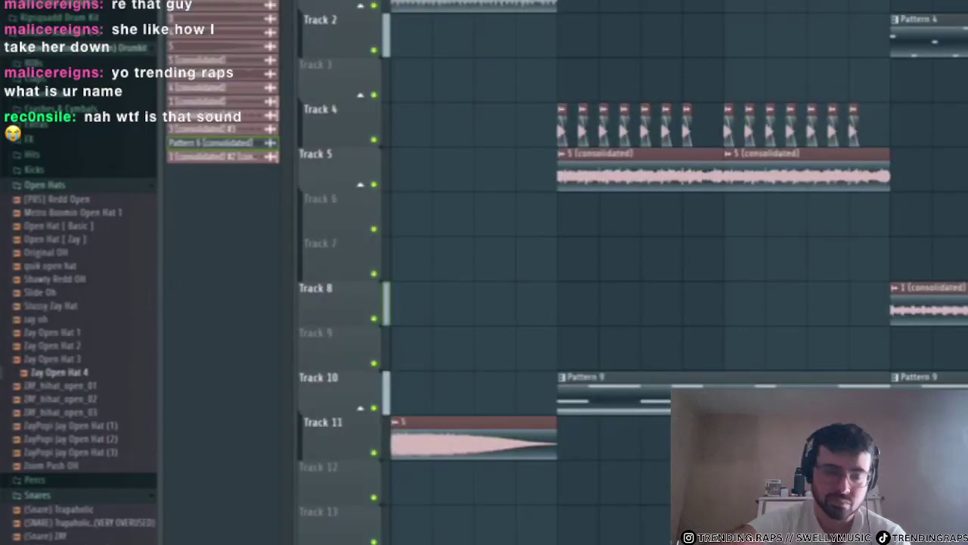
scroll(910, 324, "down", 3)
key("F7")
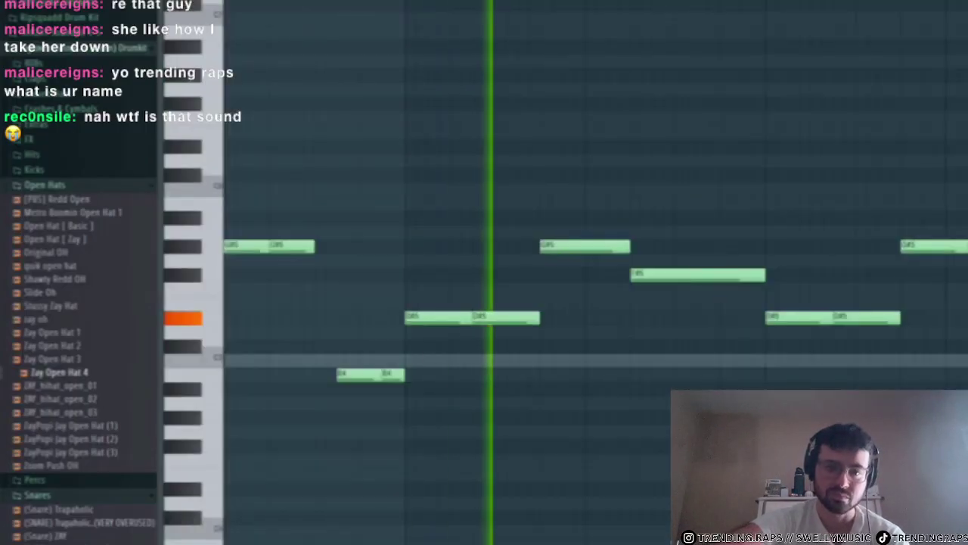
key("F6")
scroll(534, 482, "down", 5)
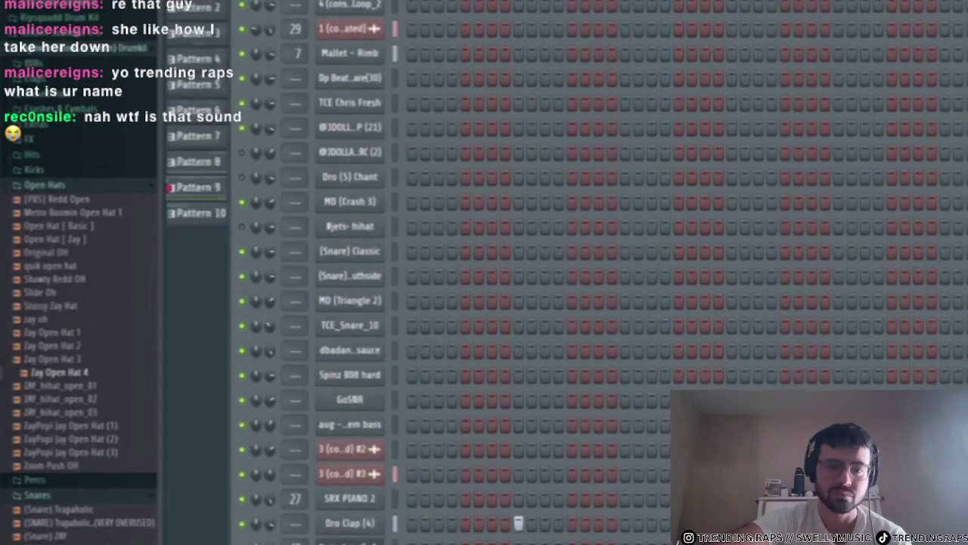
key("F6")
key("ctrl+a")
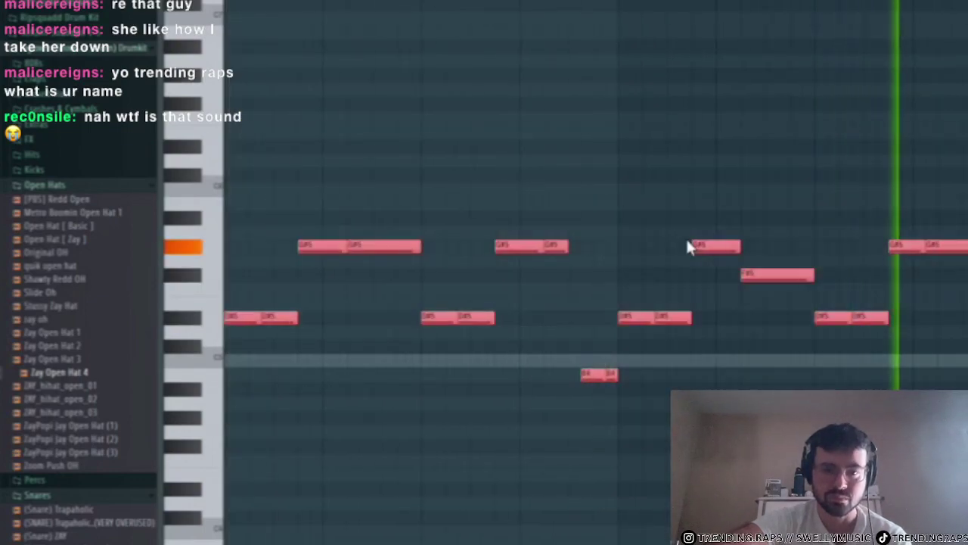
key("F5")
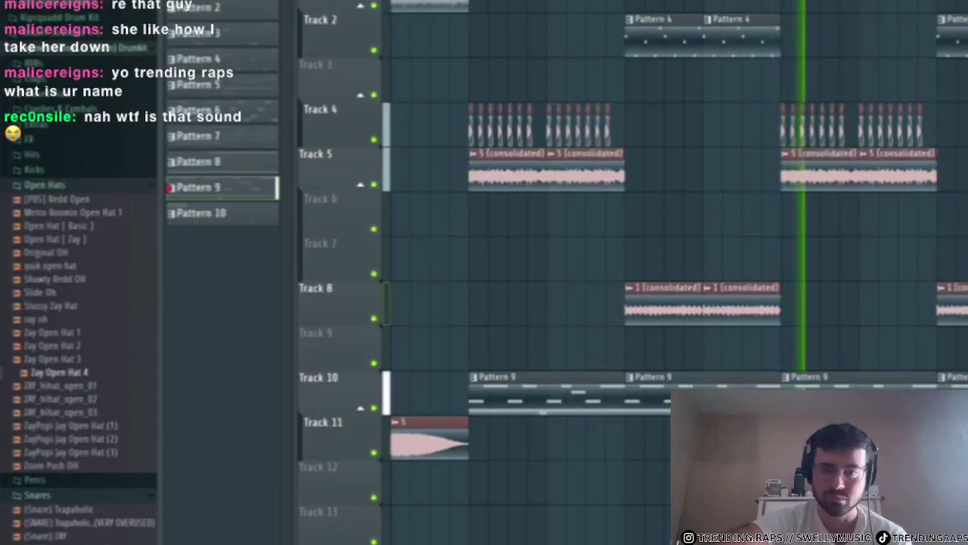
- Audition a range of 808 samples in the 808s folder of the Zaytoven drum kit
key("F6")
left_click(74, 67)
left_click(49, 305)
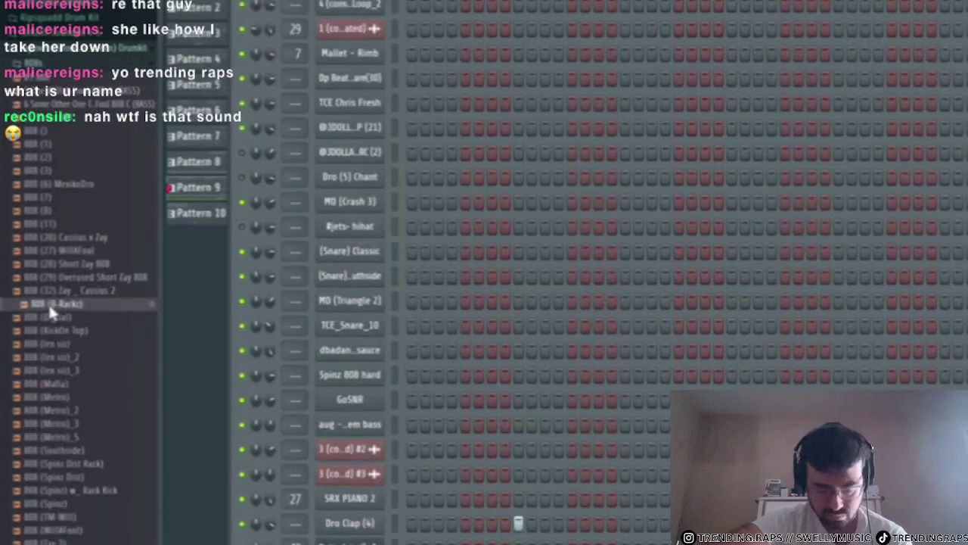
left_click(56, 332)
left_click(72, 384)
left_click(96, 226)
left_click(93, 358)
scroll(87, 394, "down", 4)
left_click(70, 305)
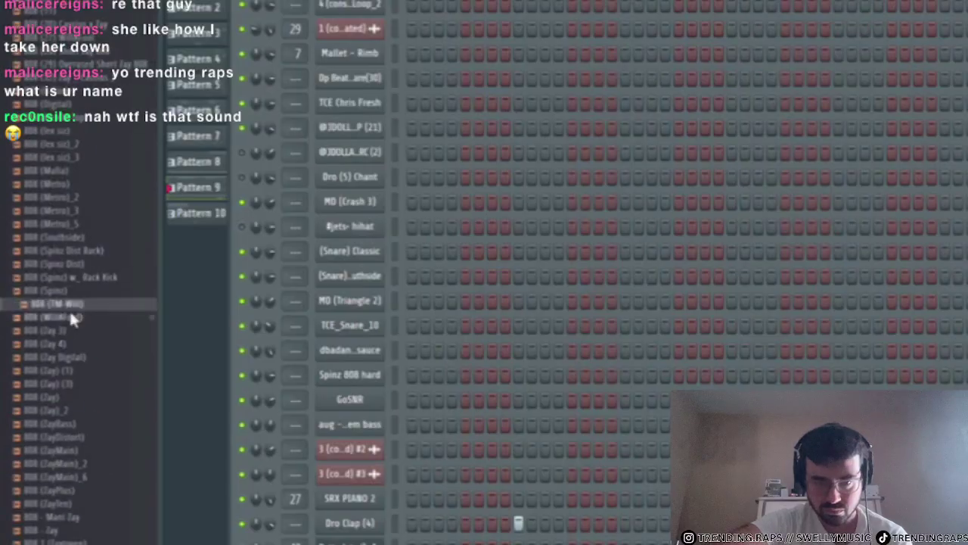
left_click(78, 385)
left_click(78, 356)
left_click(85, 384)
scroll(79, 363, "down", 3)
left_click(72, 345)
left_click(82, 395)
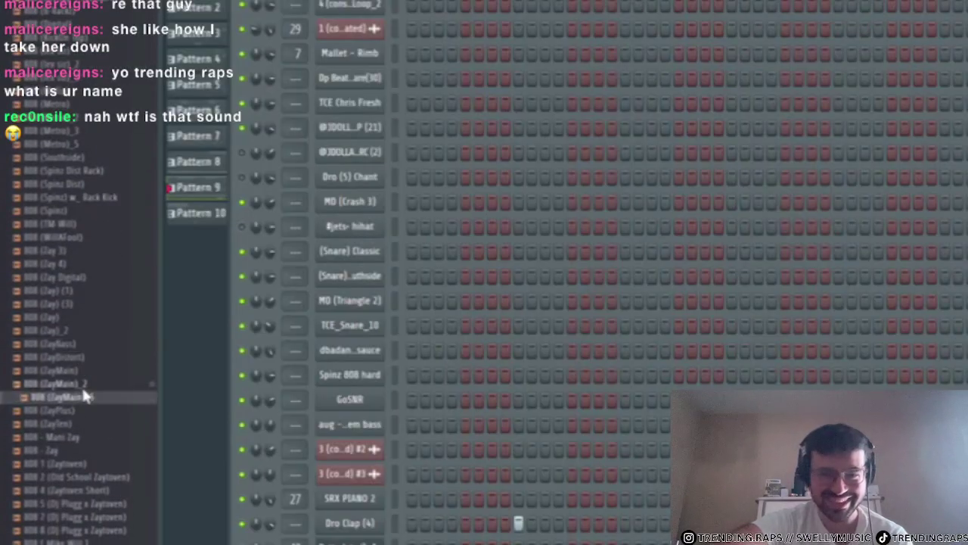
scroll(98, 346, "down", 5)
left_click(88, 358)
scroll(84, 362, "down", 2)
left_click(73, 354)
- Audition the RS 808 samples in the 808 folder of the Ripsquadd Drum Kit
left_click_drag(159, 257, 158, 106)
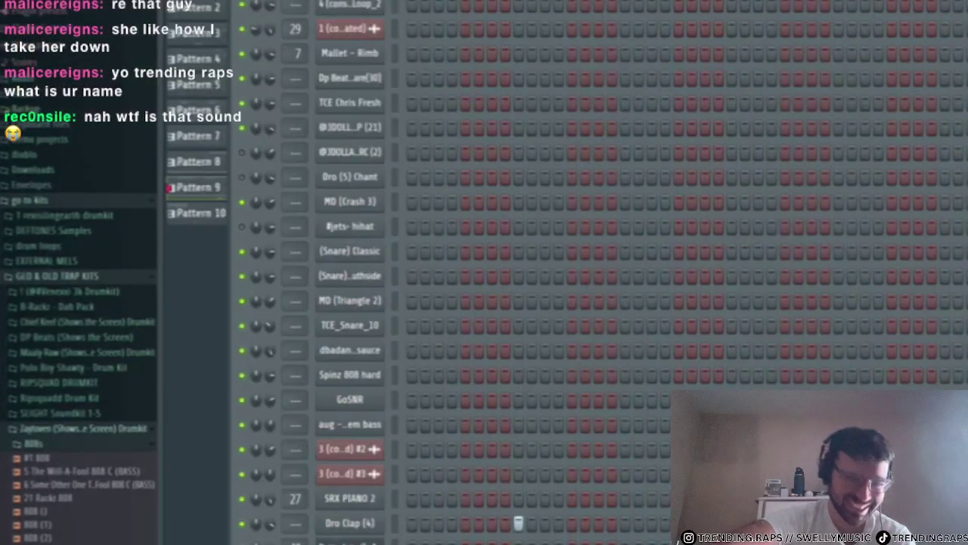
scroll(60, 370, "down", 4)
left_click(67, 221)
left_click(72, 194)
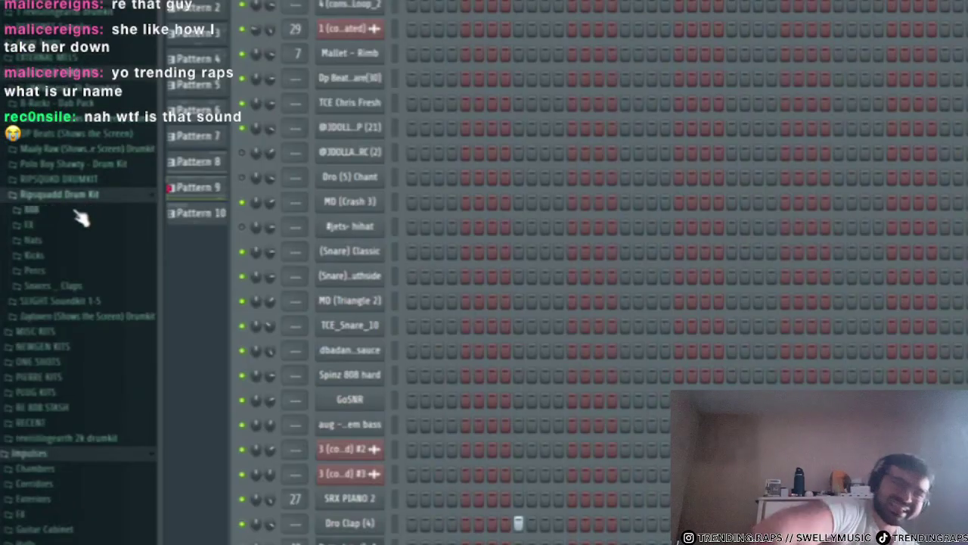
left_click(76, 210)
left_click(90, 304)
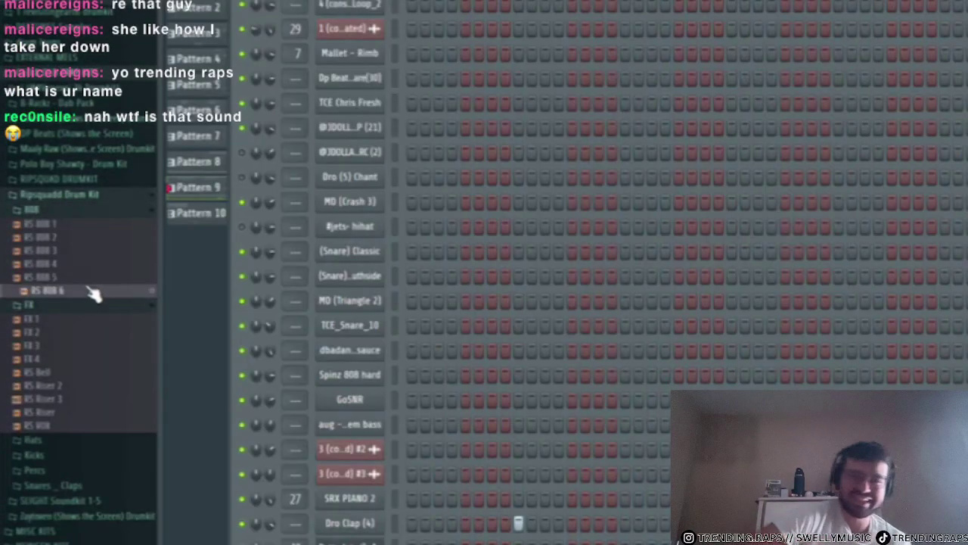
left_click(67, 211)
left_click(66, 194)
left_click(65, 194)
- Load the Deezy Beatz Loop_2 sample from the Maaly Raw Drumkit's 808s folder into Pattern 9's channel rack
left_click(61, 179)
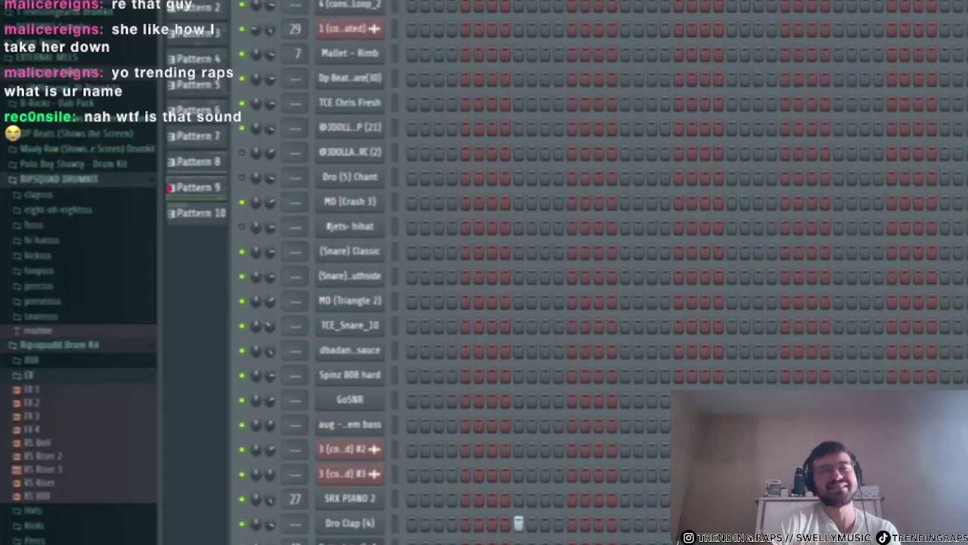
left_click(69, 179)
left_click(72, 149)
left_click(76, 164)
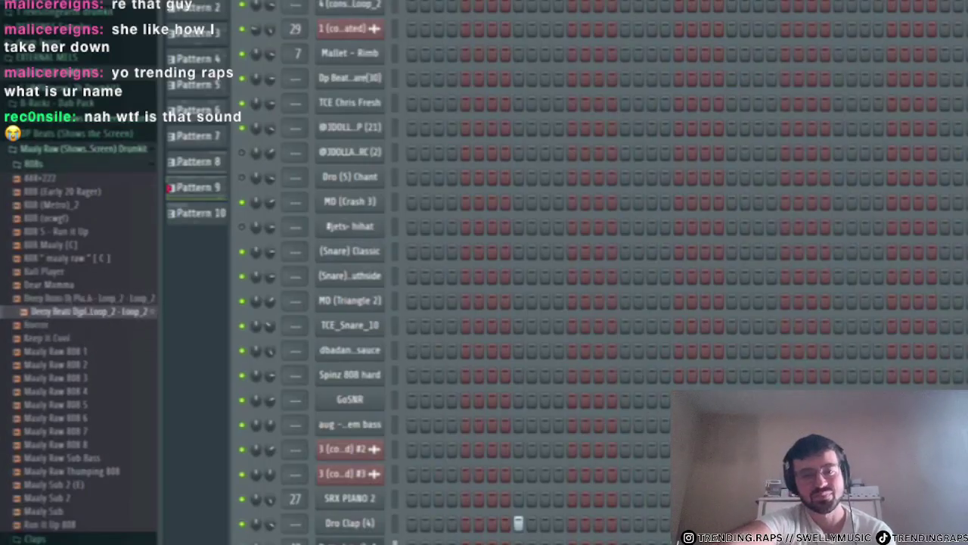
left_click_drag(91, 312, 349, 326)
left_click(596, 18)
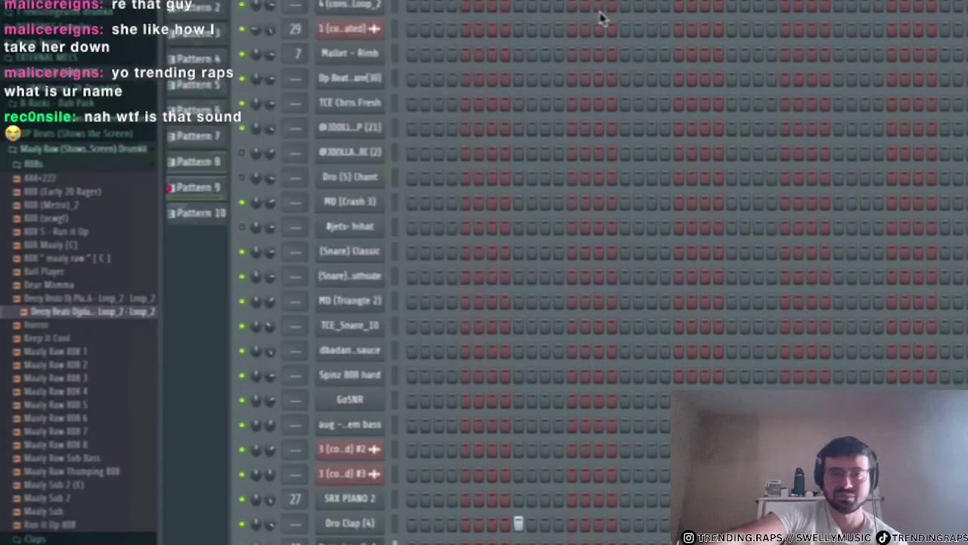
scroll(393, 522, "down", 2)
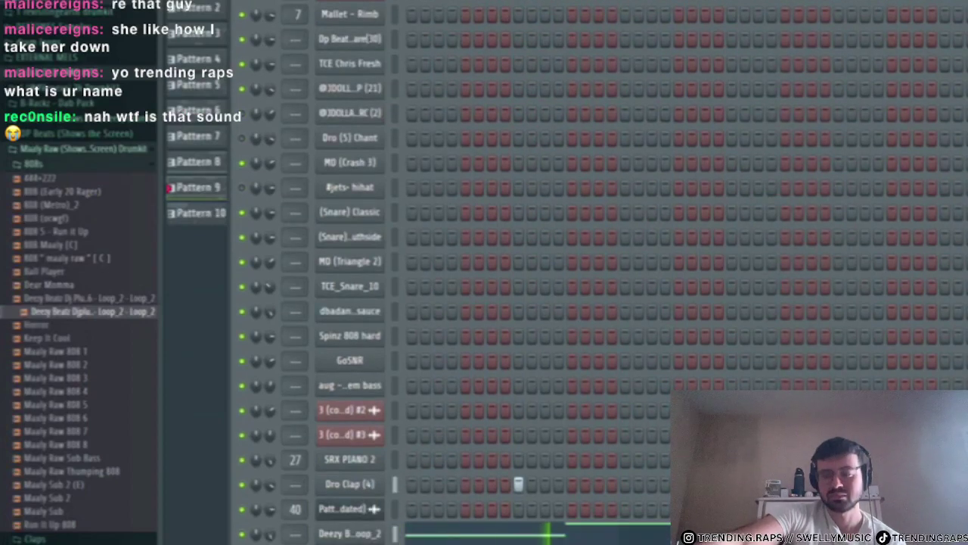
- Choose Maaly Raw Short Snare from the kit's snares and place a short C5 note just before Pattern 9's low B4 note
scroll(83, 333, "down", 15)
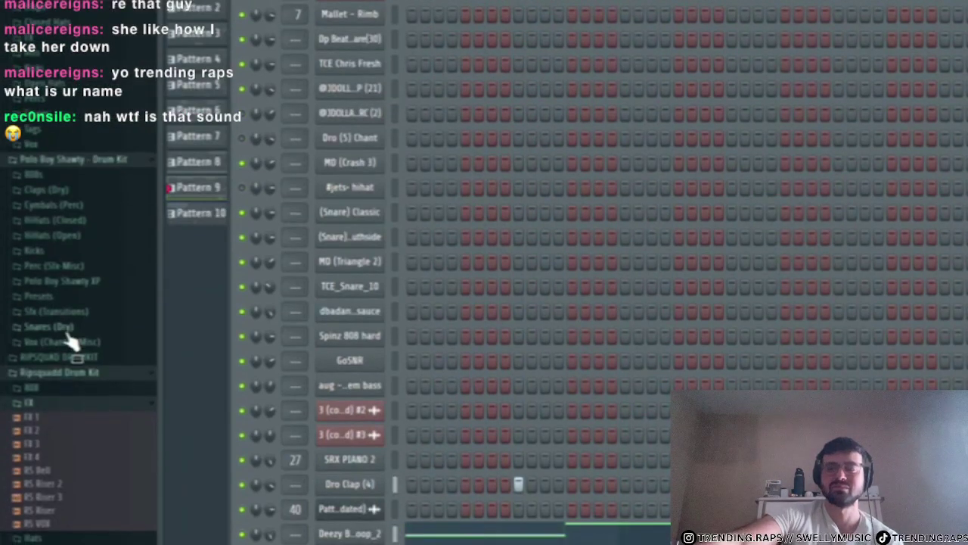
scroll(71, 144, "up", 5)
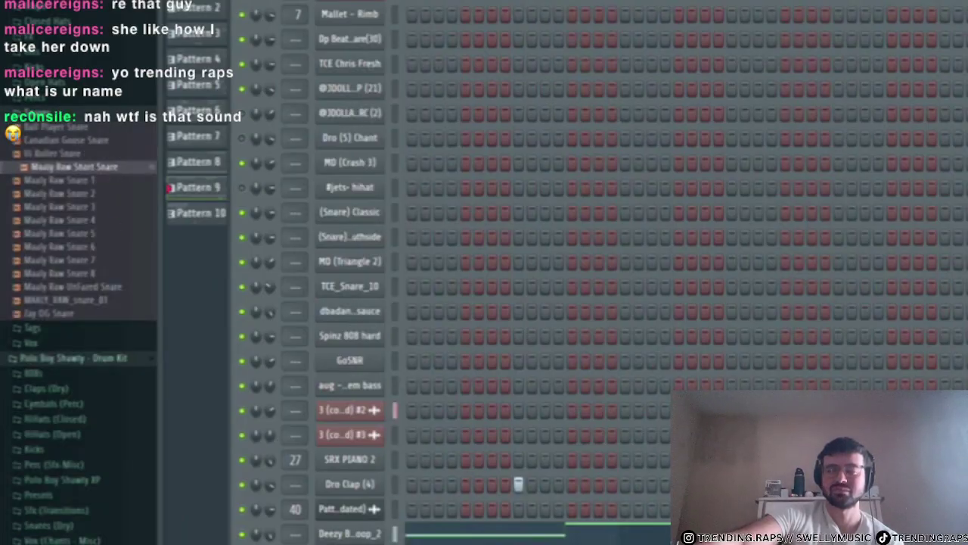
scroll(926, 350, "down", 1)
key("F7")
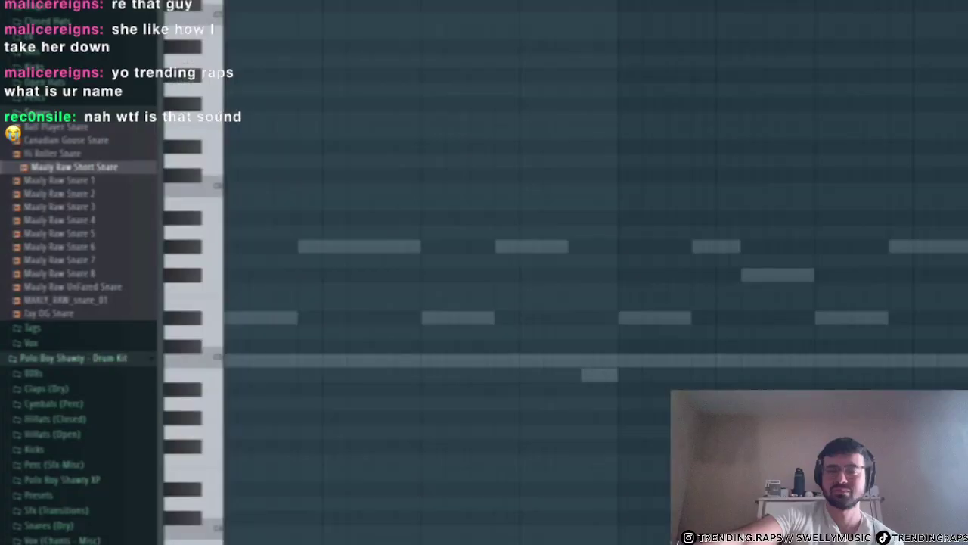
scroll(577, 375, "up", 5)
left_click(590, 356)
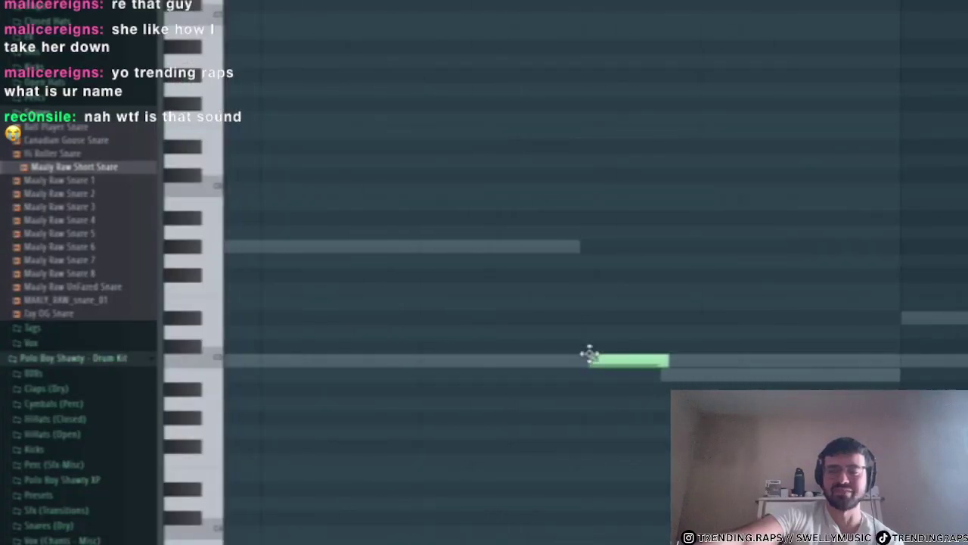
- Replace the short C5 snare note with six adjoining snare notes ending at the bar line and raise them to D#5
left_click(215, 1)
left_click(221, 118)
right_click(653, 358)
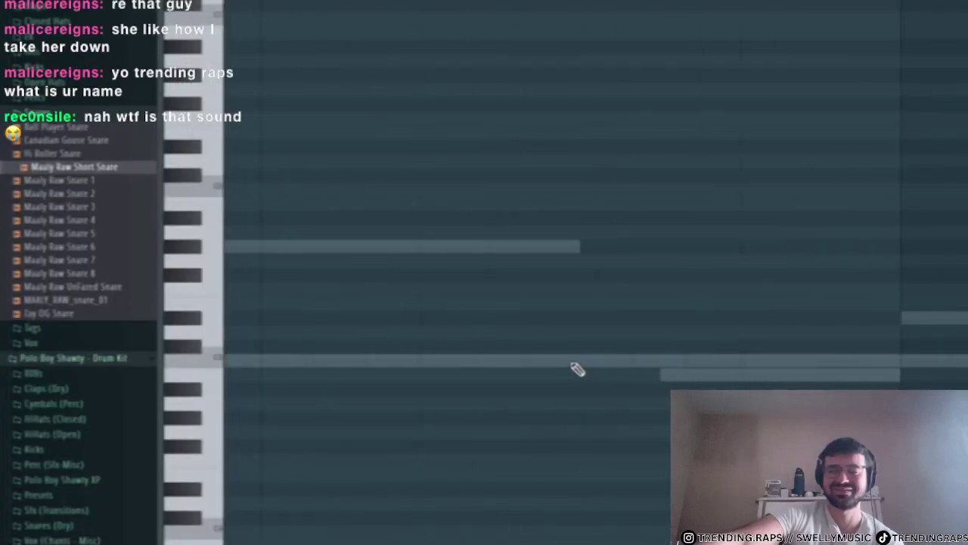
left_click(584, 360)
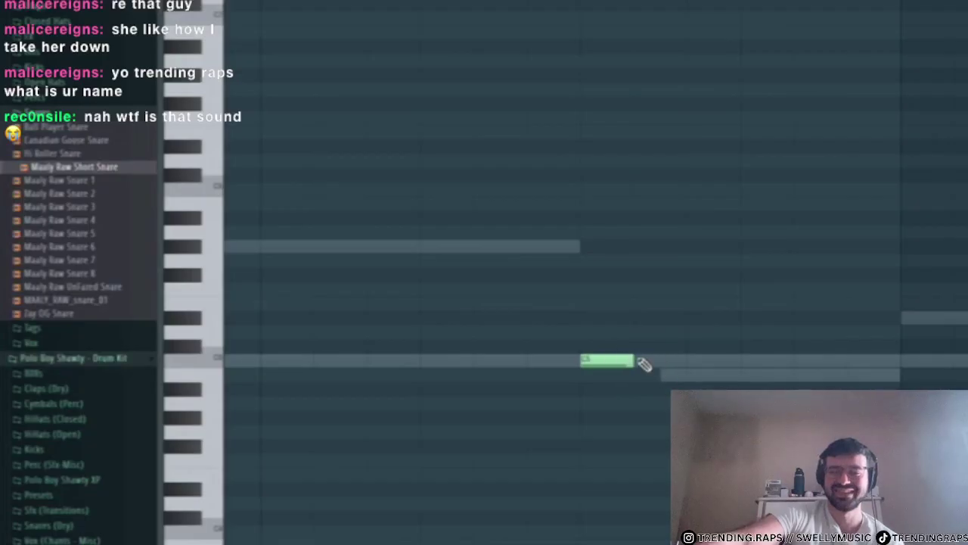
left_click_drag(766, 370, 900, 361)
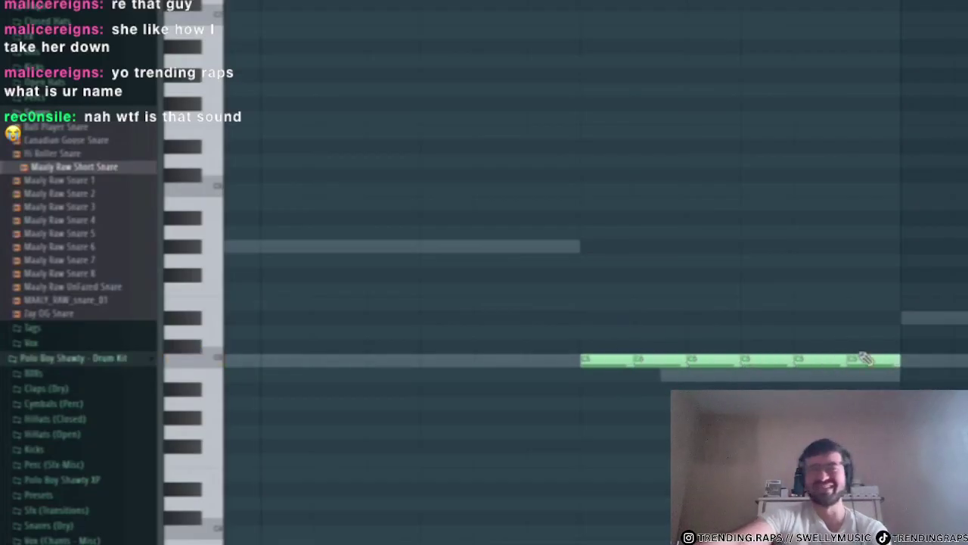
left_click_drag(609, 360, 609, 305)
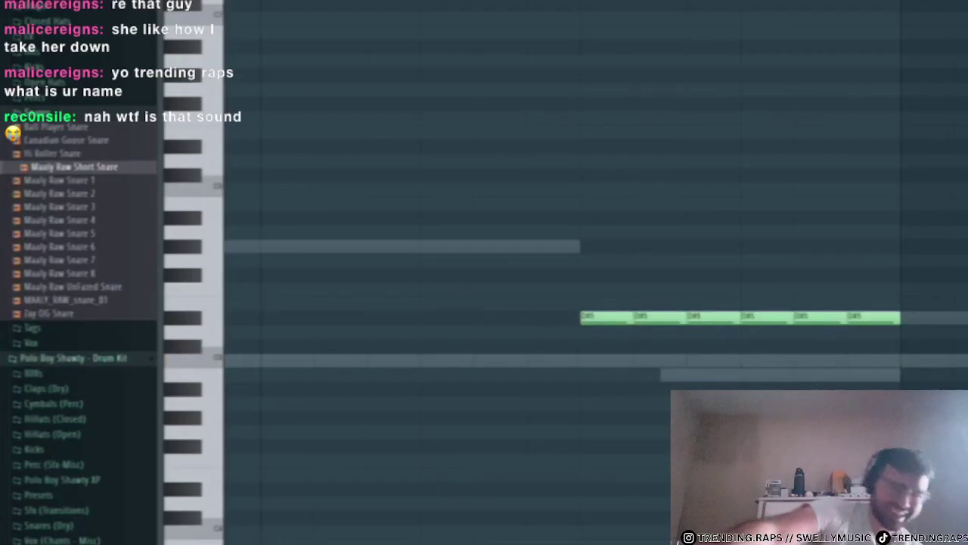
- Subdivide the fourth note of the D#5 snare roll into four short hits on a finer grid
left_click(215, 2)
left_click(233, 26)
scroll(756, 333, "up", 2)
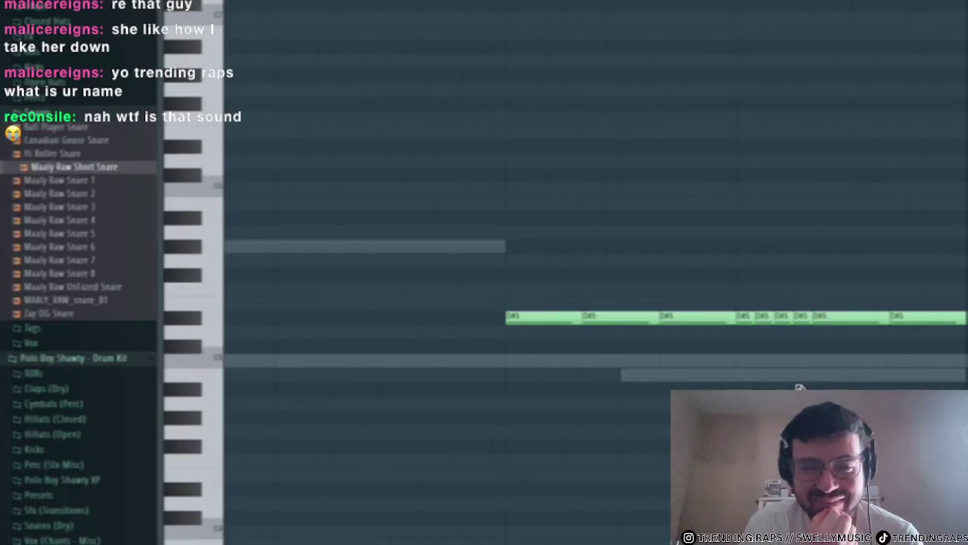
scroll(756, 280, "down", 5)
left_click_drag(754, 242, 619, 378)
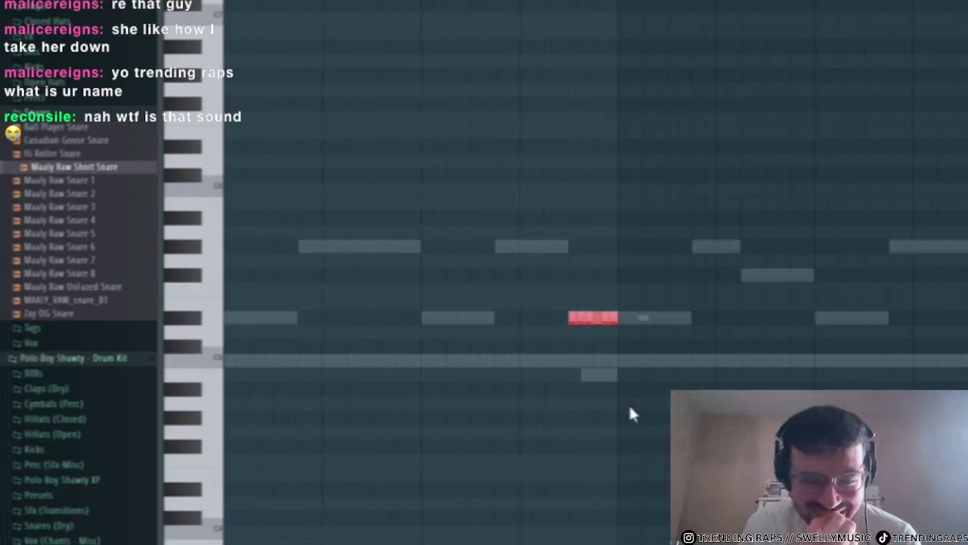
key("ctrl+b")
left_click_drag(662, 317, 967, 331)
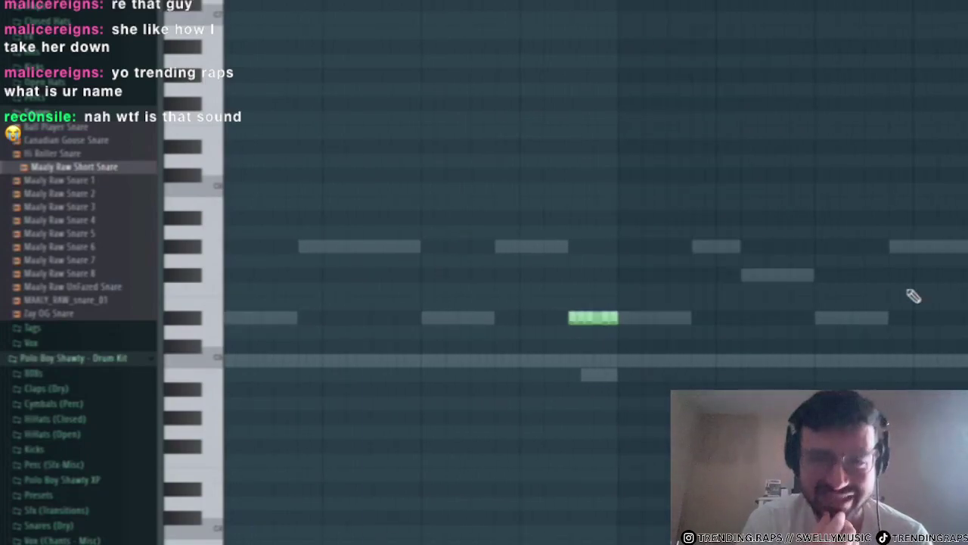
- Delete the C5 hi-hat note that falls where the 808 first jumps to its higher note
key("F6")
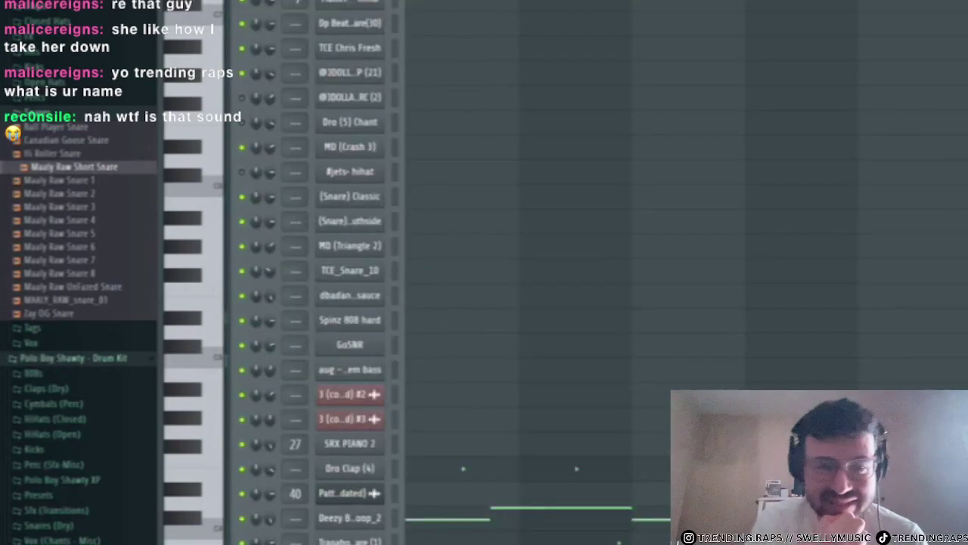
right_click(380, 446)
left_click(442, 489)
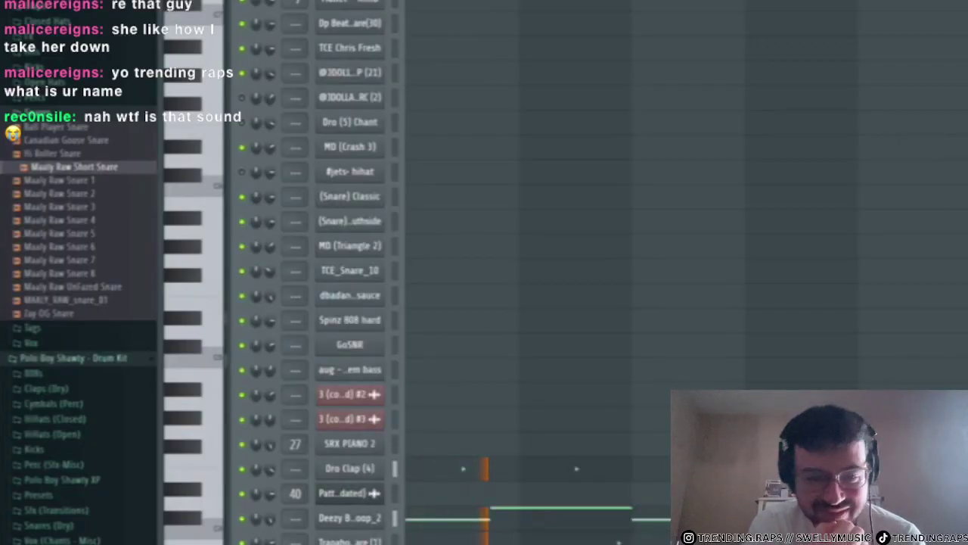
left_click(491, 543)
scroll(202, 380, "up", 5)
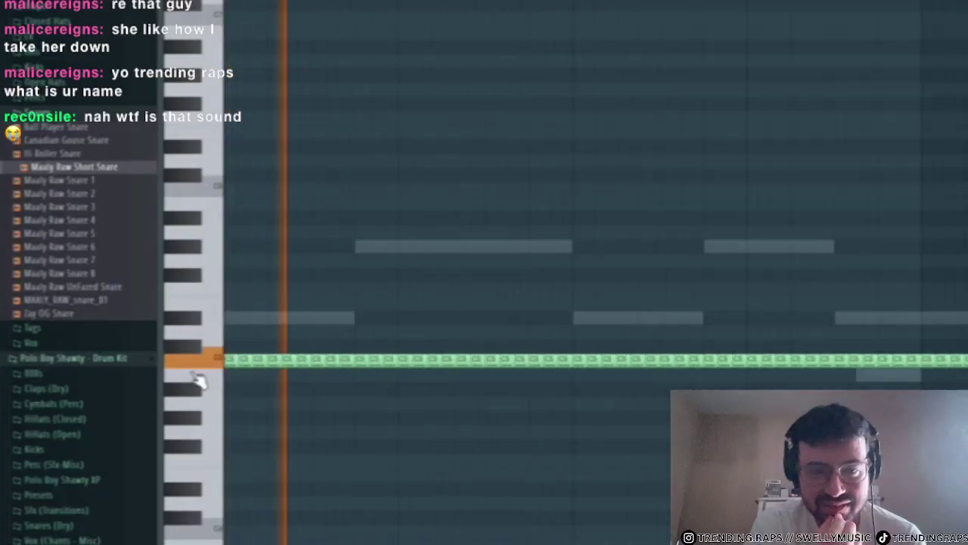
right_click(601, 362)
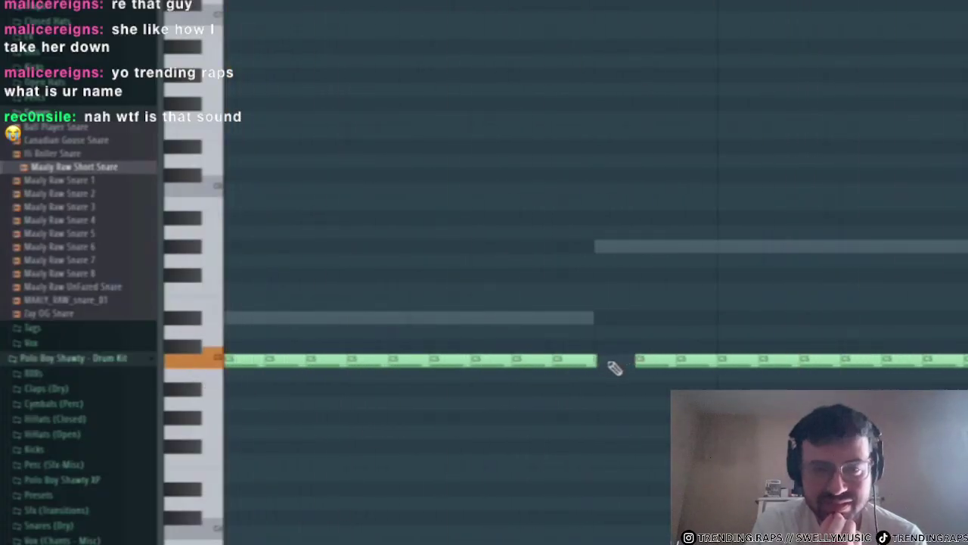
key("F6")
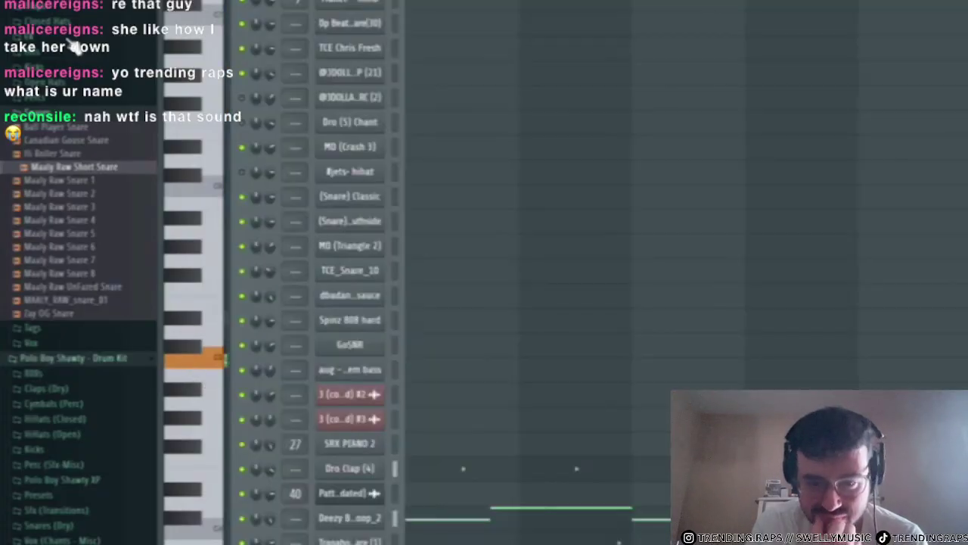
- Replace the hi-hat channel's sample with REDD HH (24) from the Maaly Raw kit's closed hats and normalize it
scroll(75, 46, "up", 5)
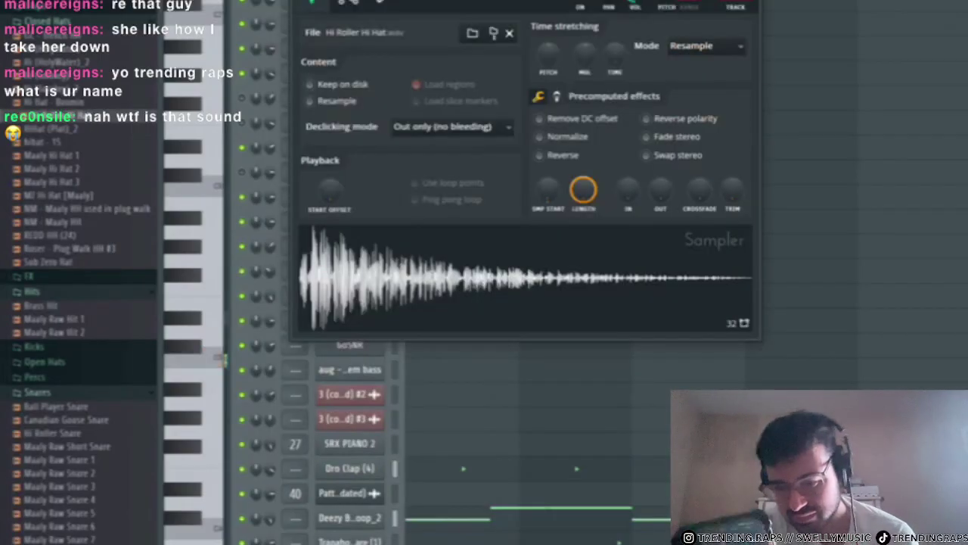
left_click_drag(80, 210, 382, 294)
left_click(350, 542)
left_click(86, 195)
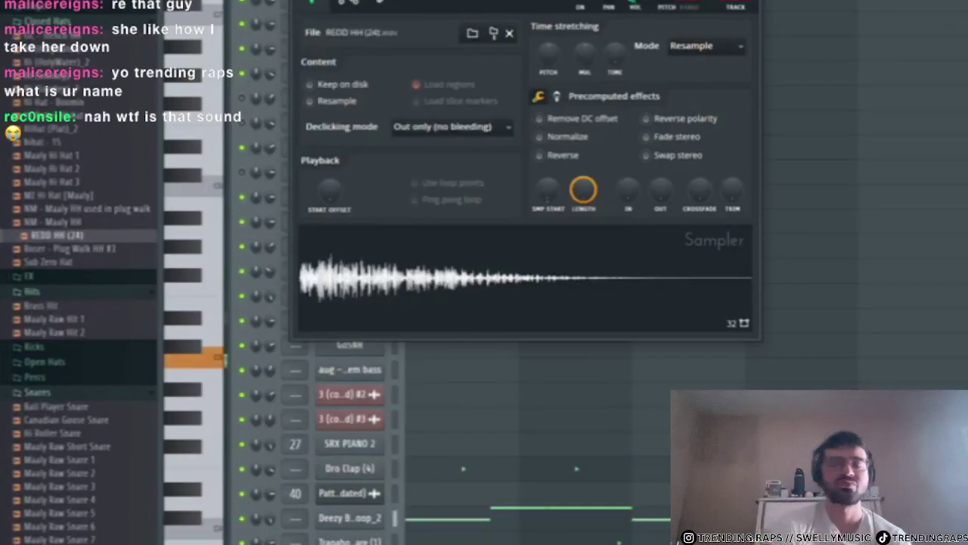
left_click(569, 139)
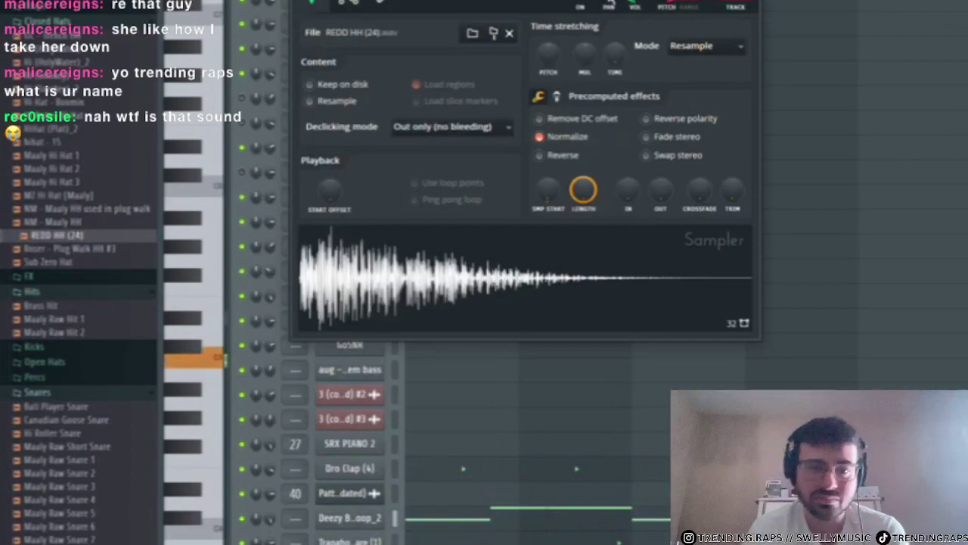
key("Escape")
- Add Ozone 11 Spectral Shaper to the master mixer track and load its Open Space preset
key("F5")
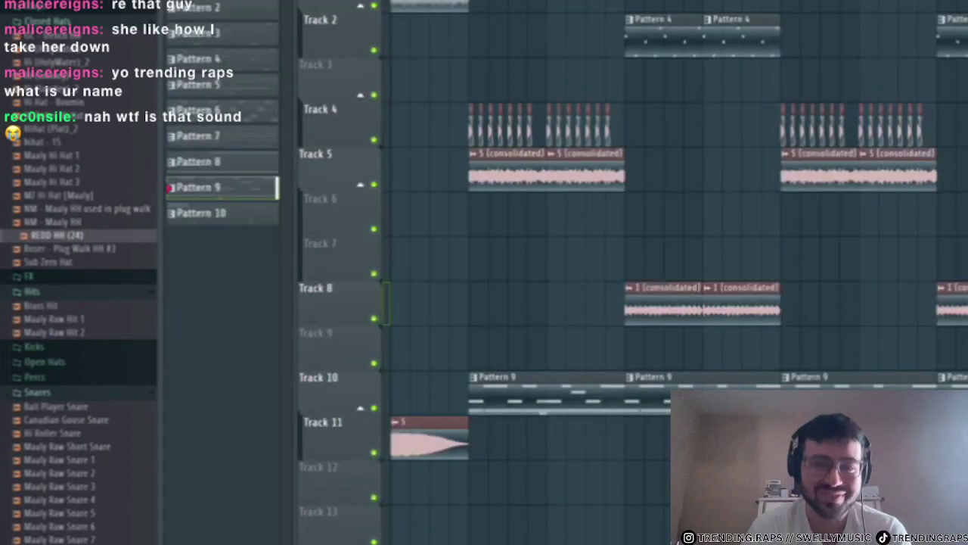
scroll(432, 270, "up", 3)
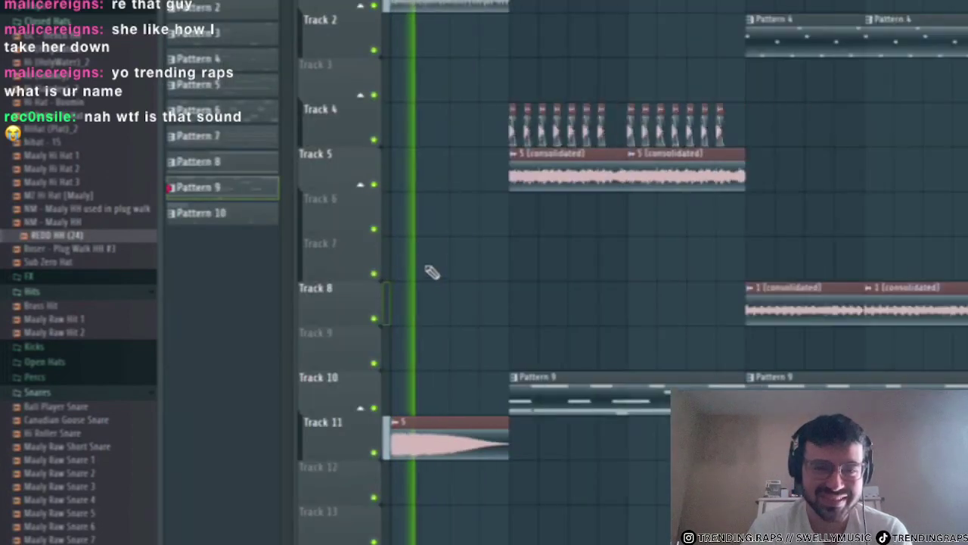
key("F9")
key("space")
left_click(908, 193)
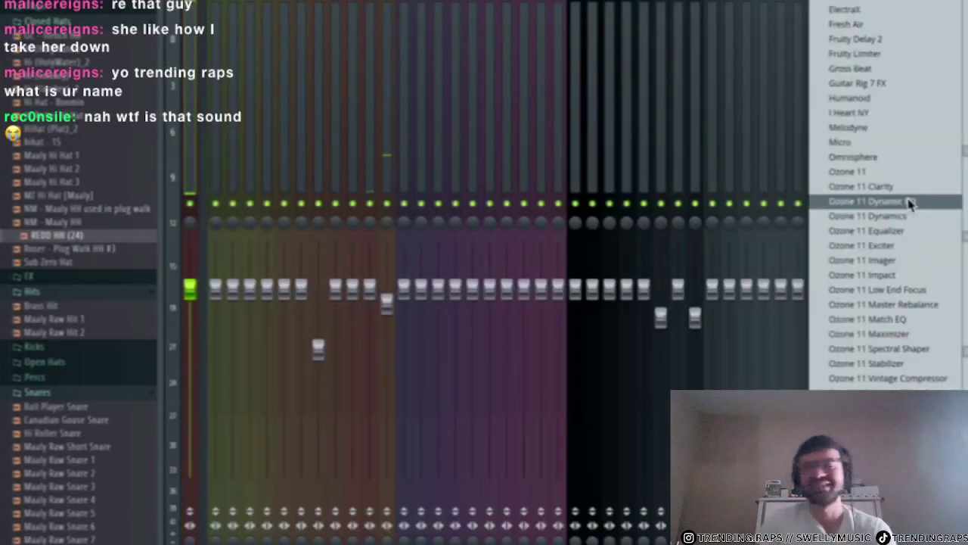
left_click(885, 347)
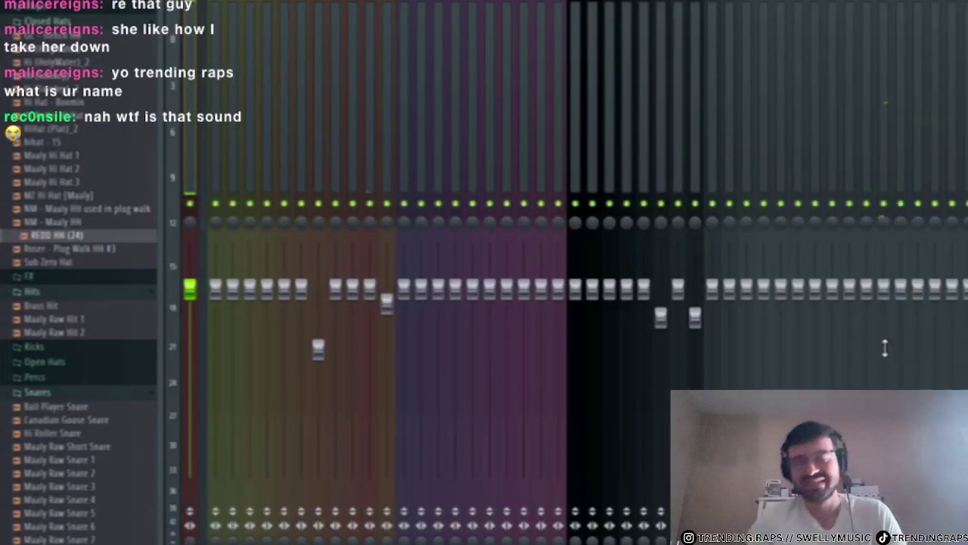
left_click_drag(664, 289, 503, 66)
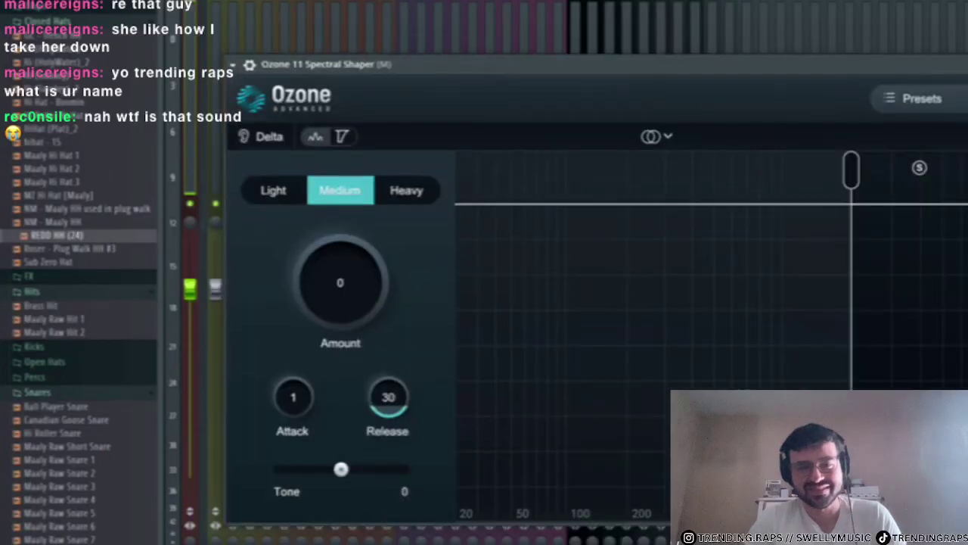
left_click(913, 98)
left_click(310, 359)
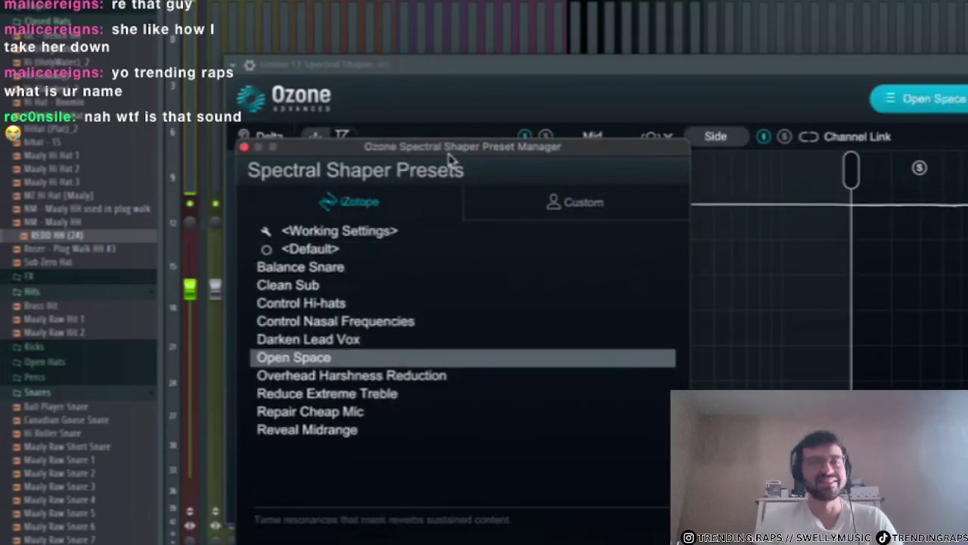
- Set the master Spectral Shaper's amount to 15 in Medium mode while the arrangement plays
key("space")
key("F5")
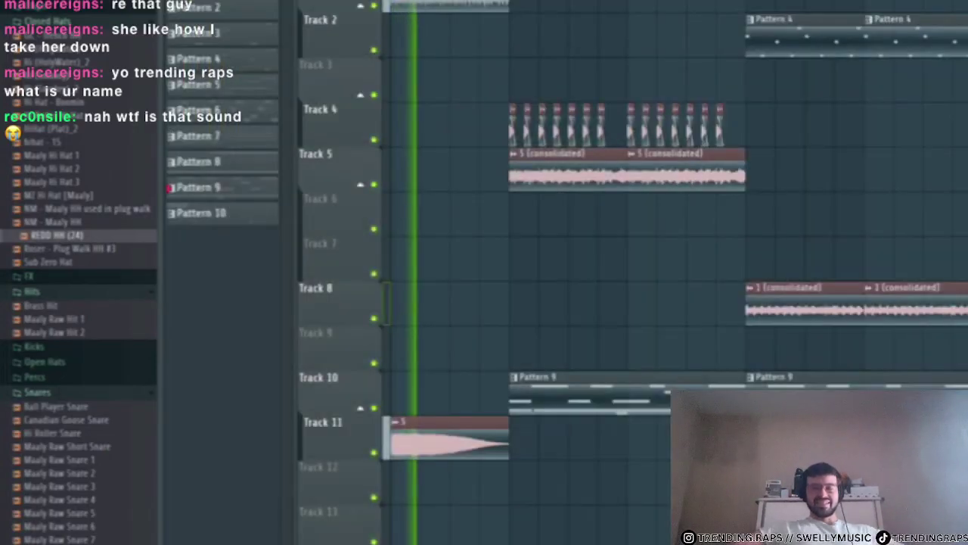
key("F9")
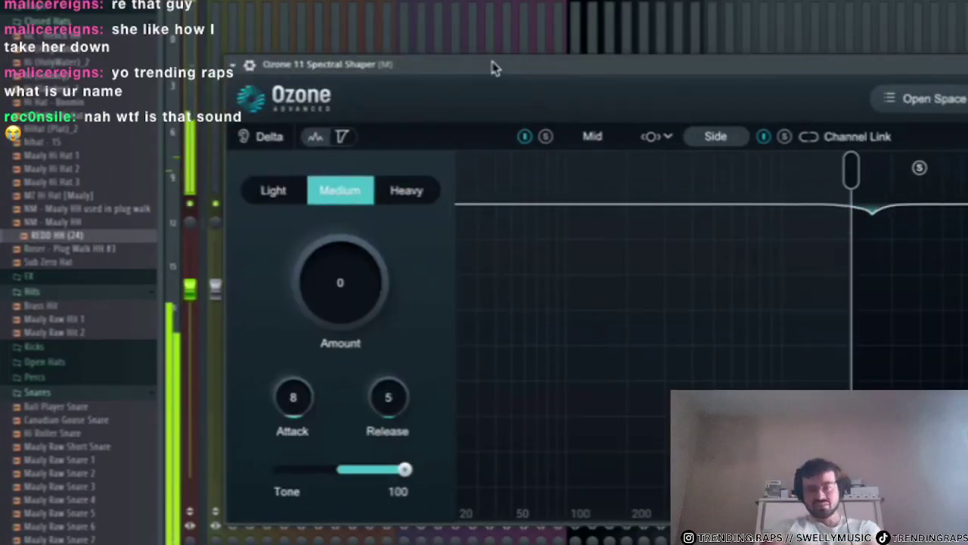
left_click_drag(493, 68, 474, 37)
left_click(254, 160)
left_click(321, 159)
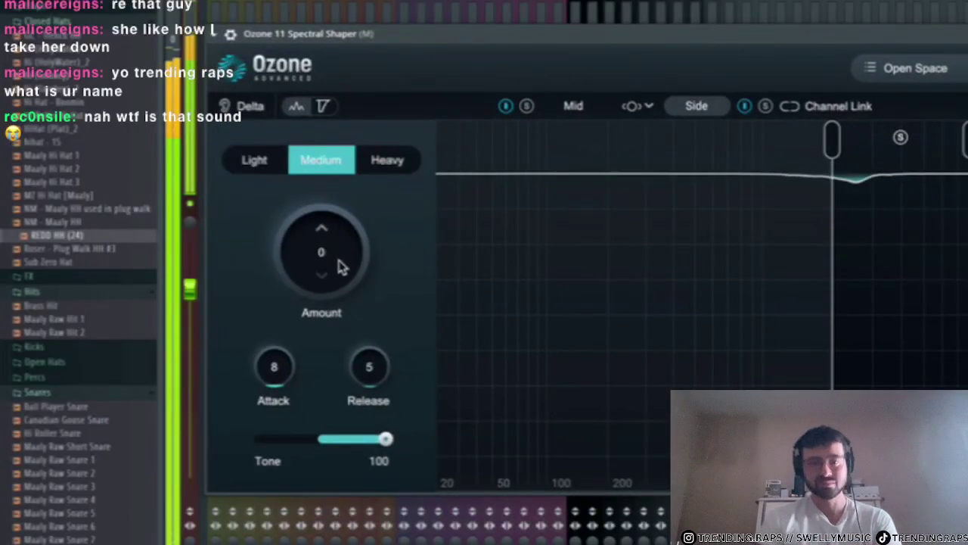
left_click_drag(339, 267, 352, 228)
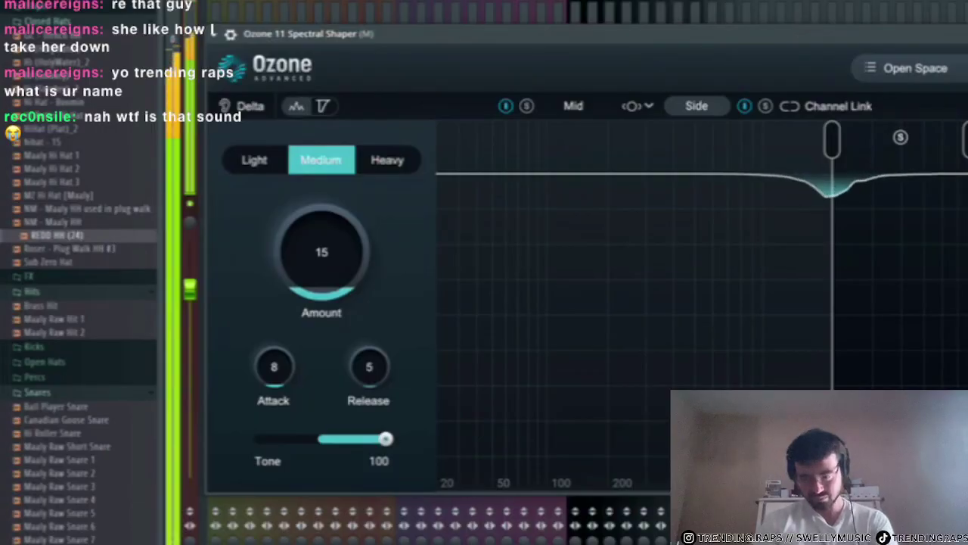
key("Escape")
- Audition Zay OG Snare from the Maaly Raw kit against the playing pattern and undo the last change
key("F6")
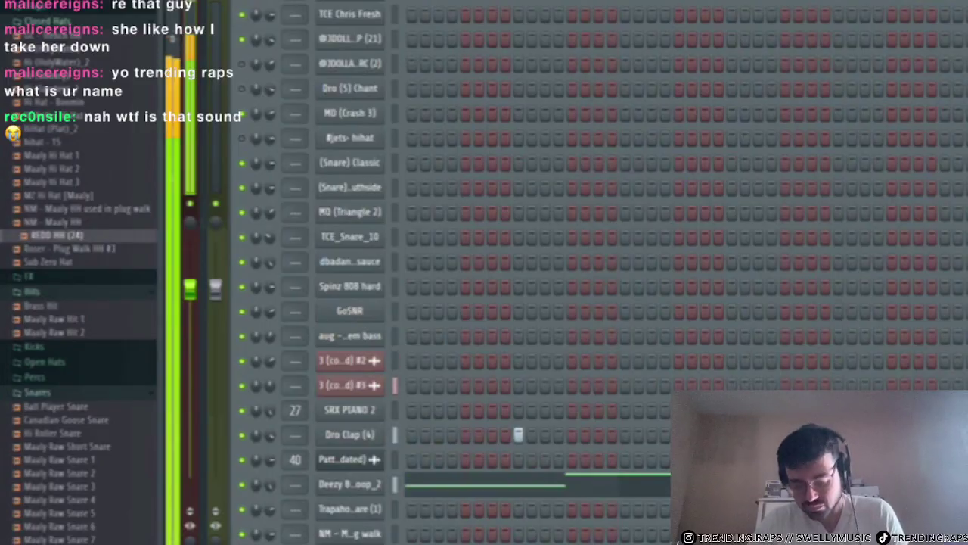
scroll(68, 484, "down", 10)
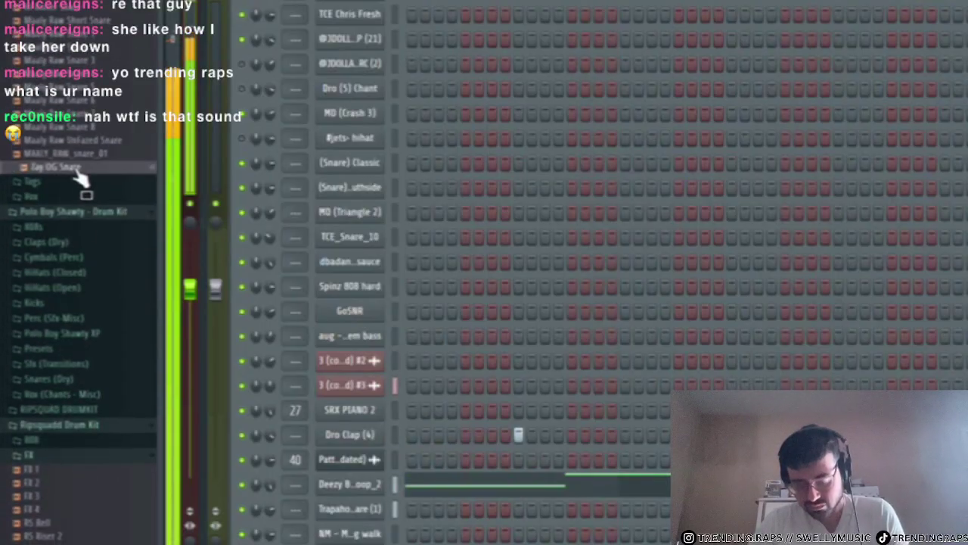
scroll(603, 273, "down", 1)
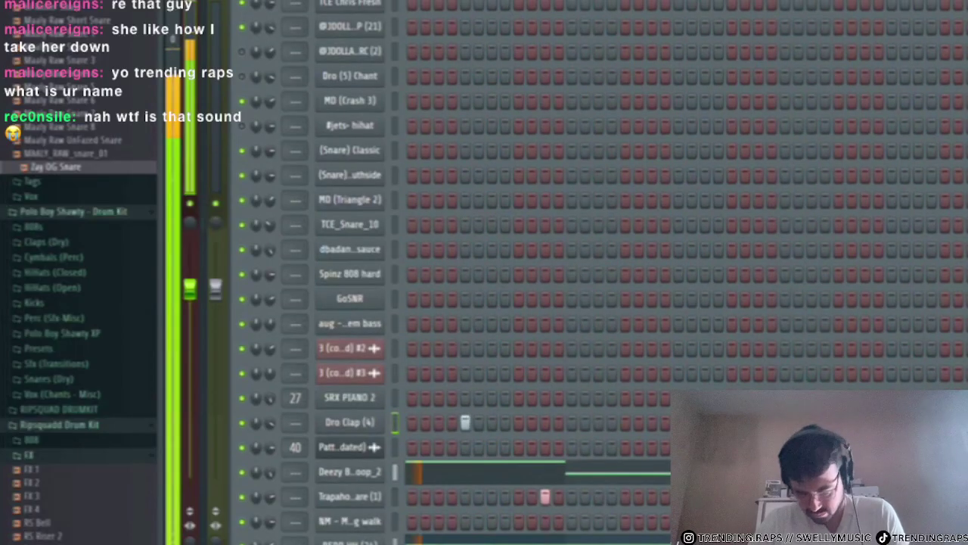
key("ctrl+z")
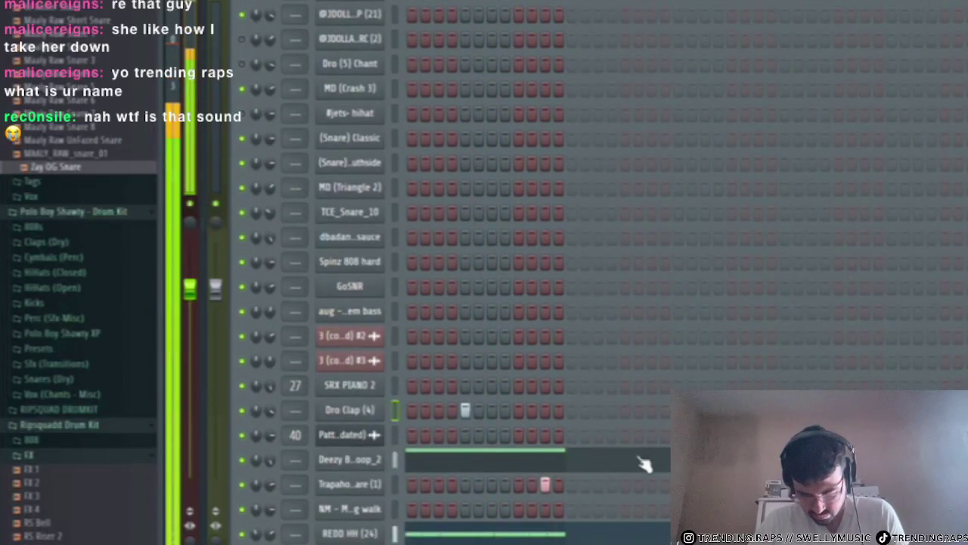
key("space")
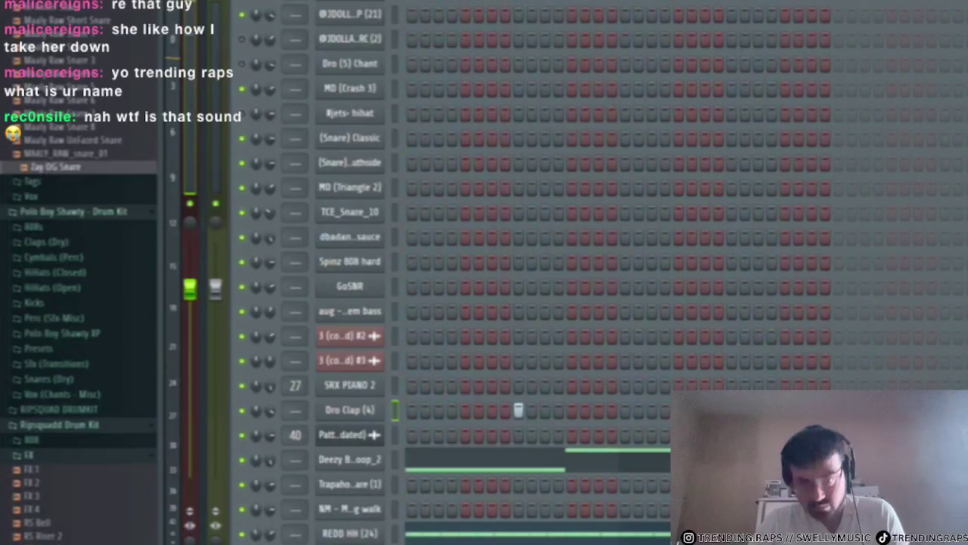
- Play the arrangement while browsing the Maaly Raw kit from its snares back to its 808s folder
key("F5")
key("space")
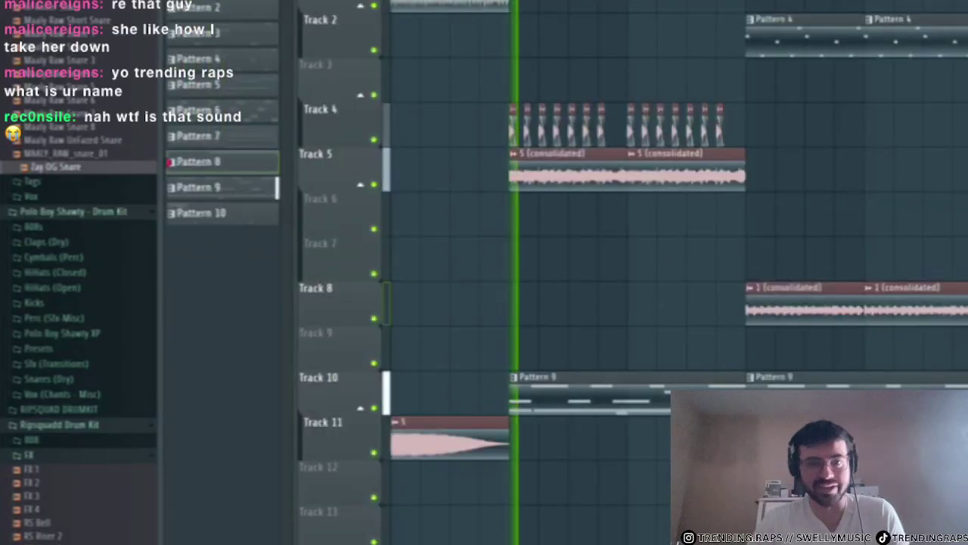
key("F6")
scroll(80, 250, "up", 1)
left_click(72, 256)
scroll(72, 267, "up", 10)
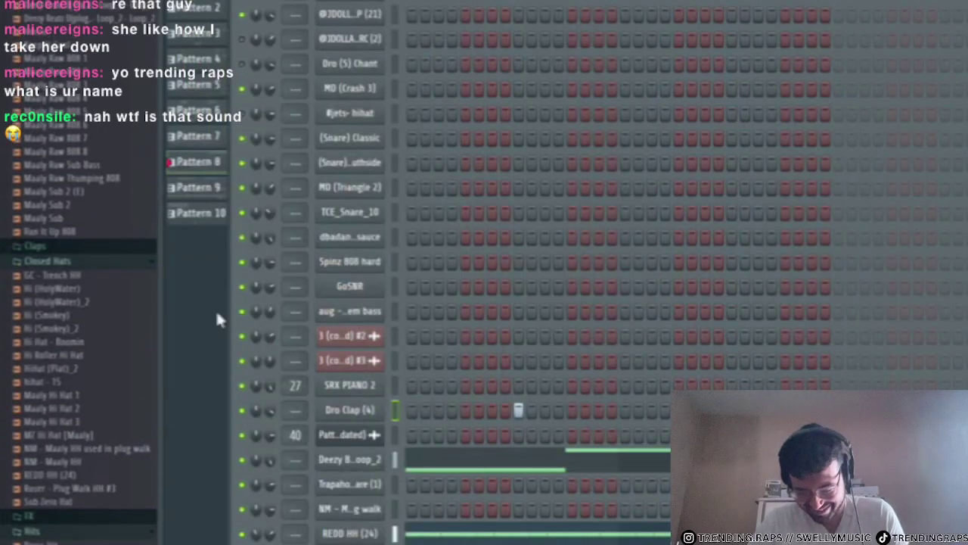
scroll(64, 337, "up", 8)
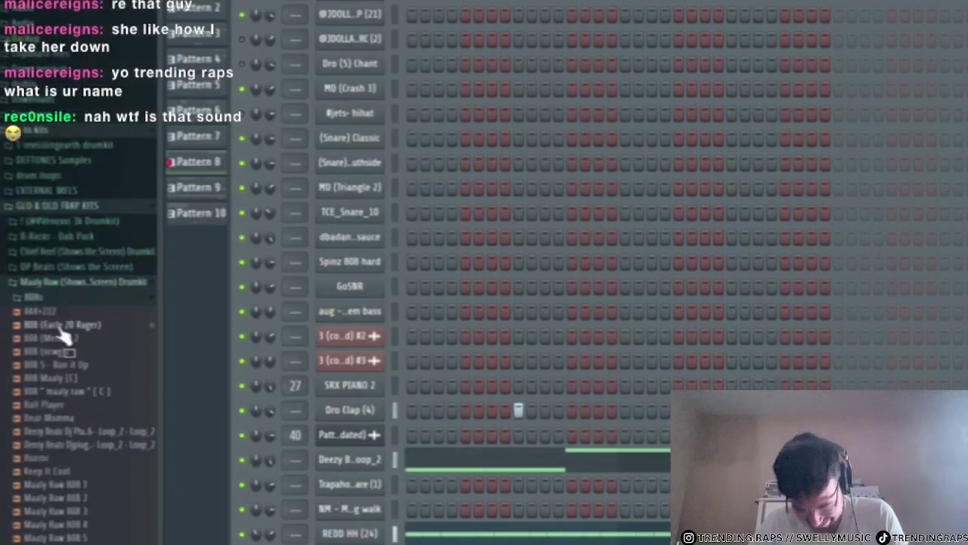
key("F6")
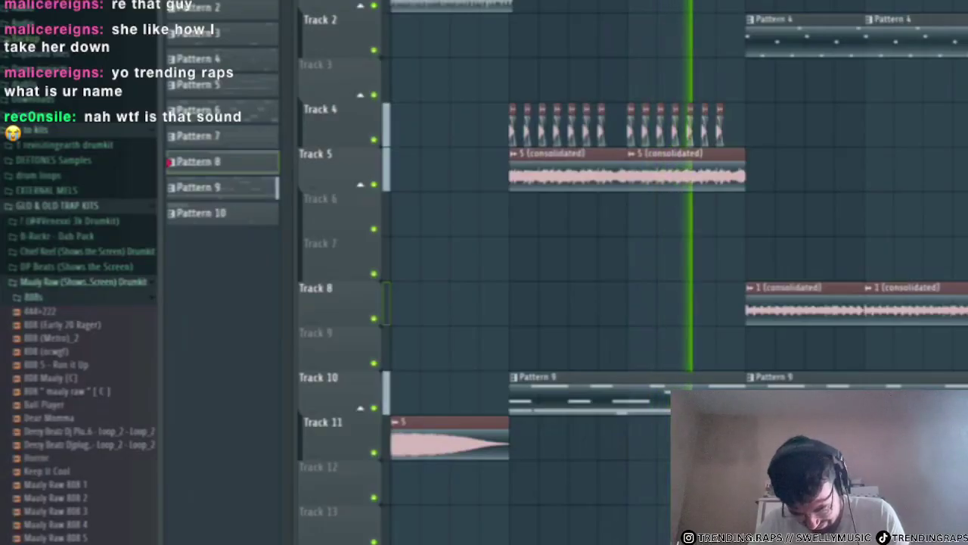
- Autodetect the tempo for the Pattern 6 (consolidated) audio clip's time stretching and set its mode to Stretch
double_click(424, 4)
right_click(420, 55)
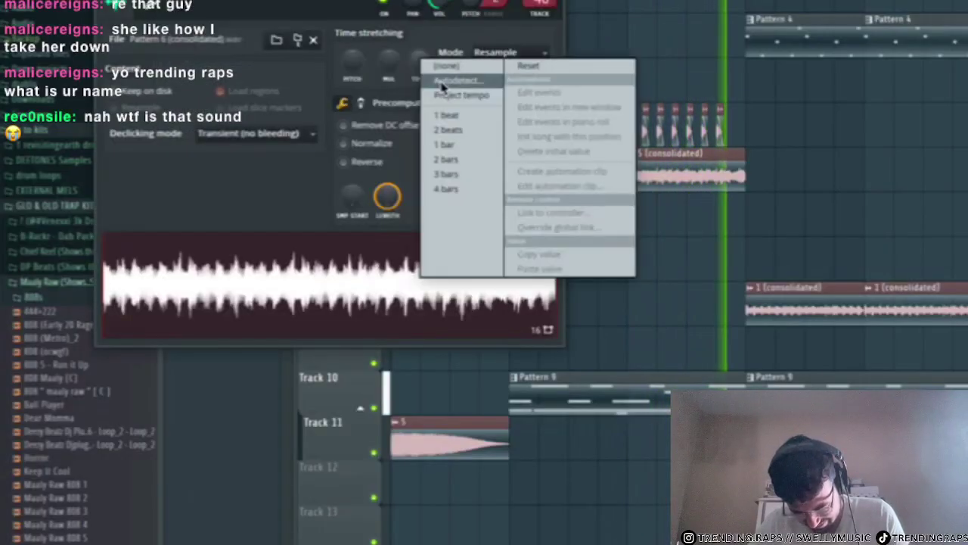
left_click(443, 84)
left_click(540, 67)
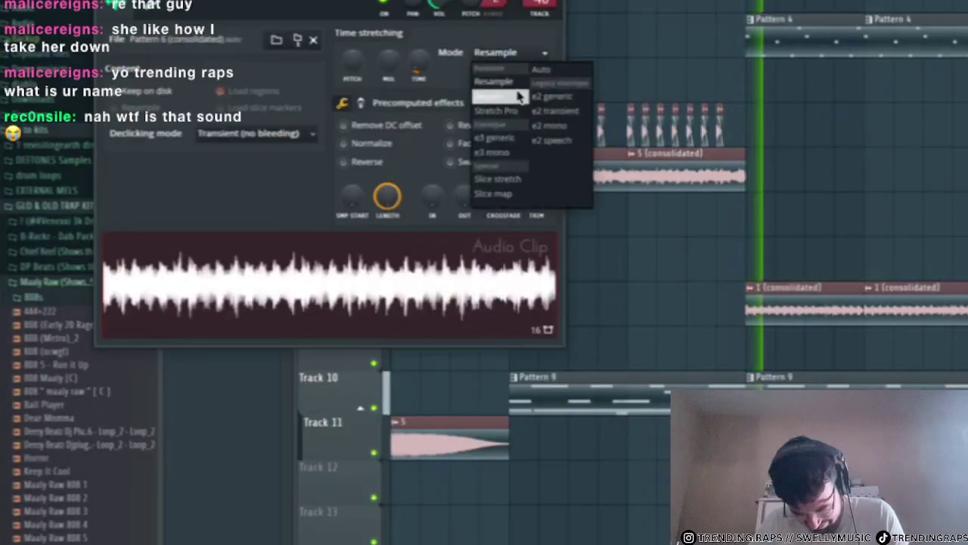
left_click(501, 97)
key("Escape")
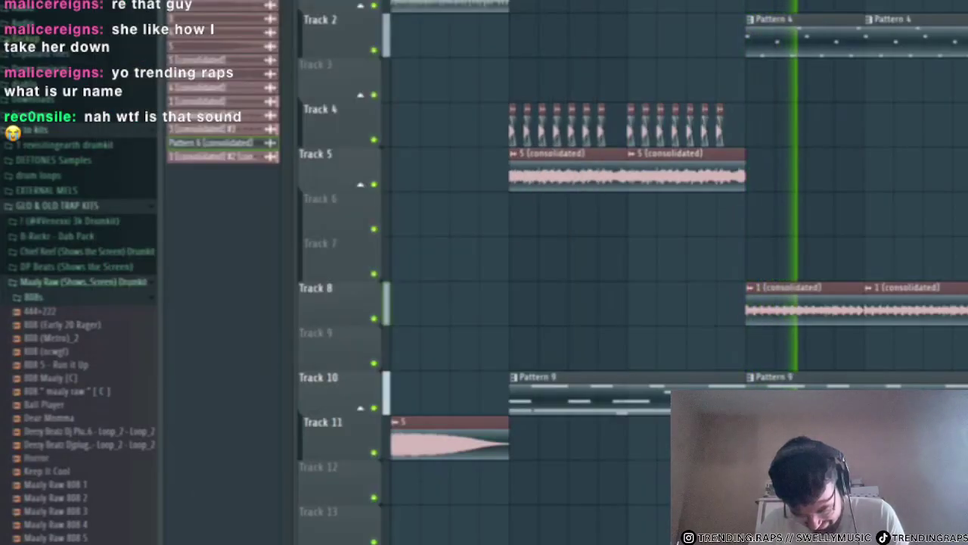
- Try 808 "maaly raw" [C] and Maaly Sub from the Maaly Raw kit in place of the Deezy Beatz 808 sample
key("F6")
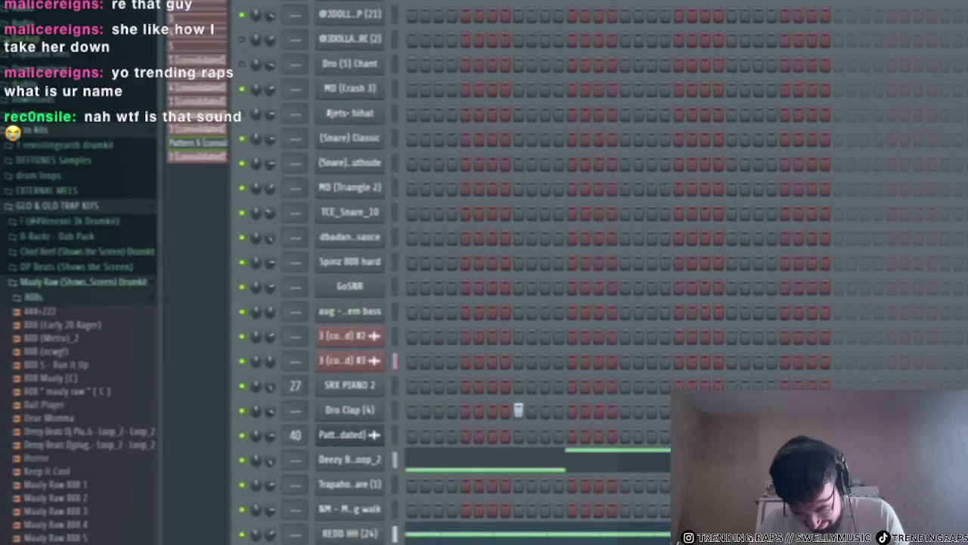
key("F6")
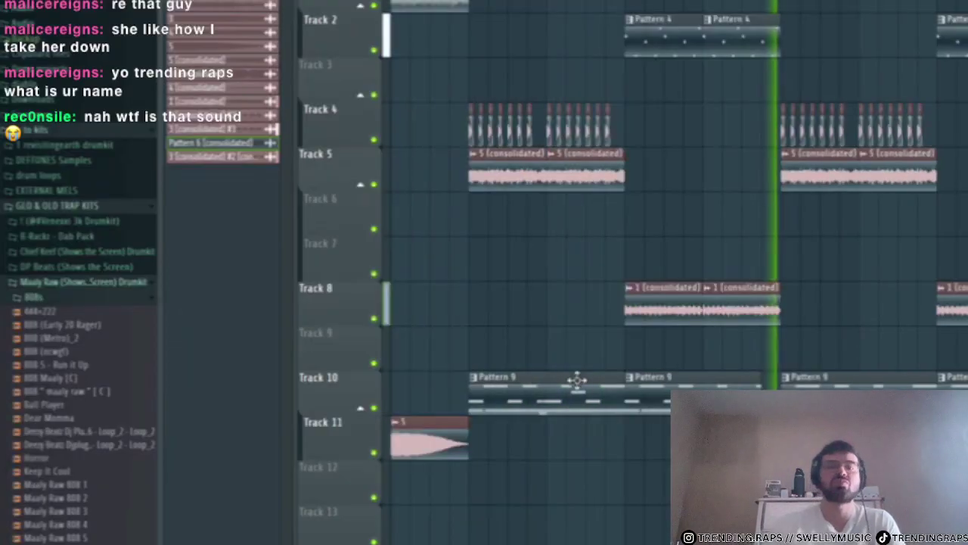
key("F6")
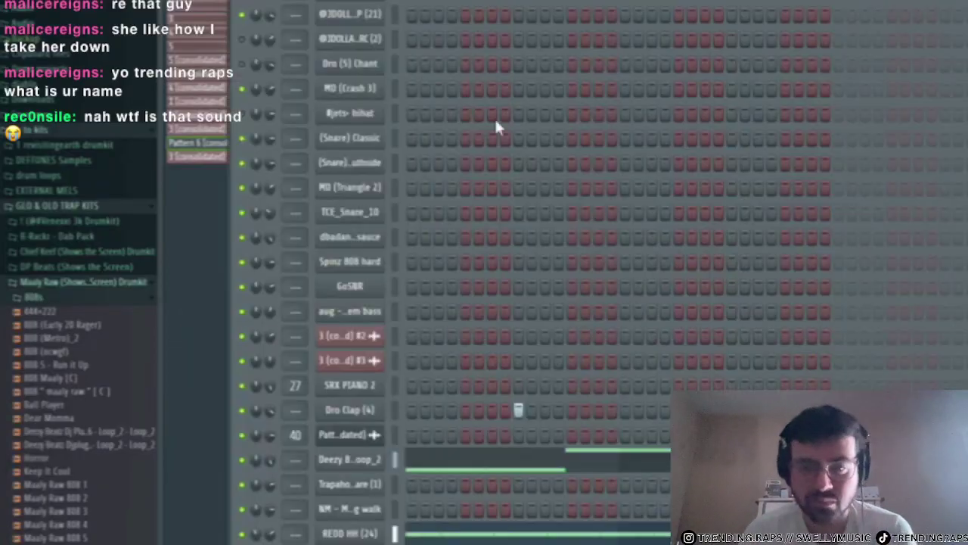
left_click(345, 459)
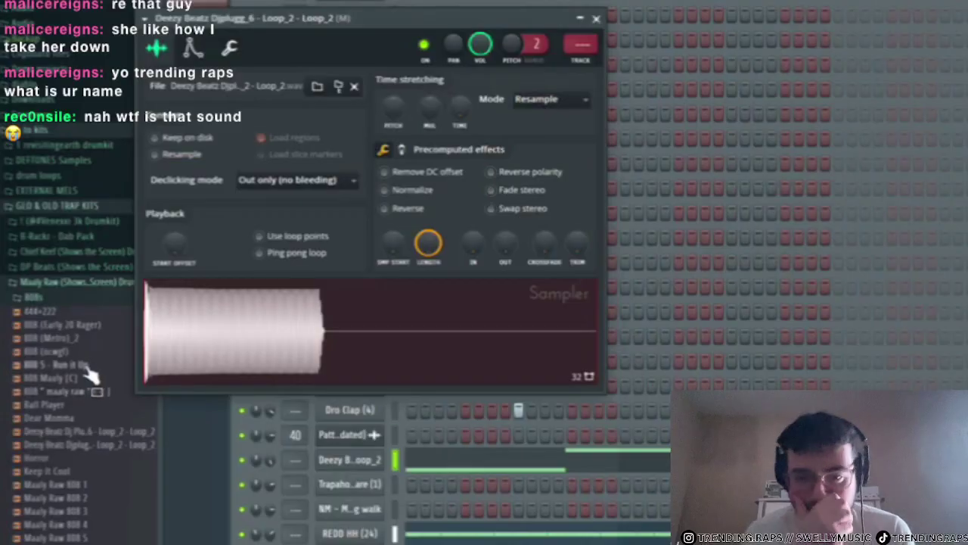
left_click_drag(88, 391, 365, 327)
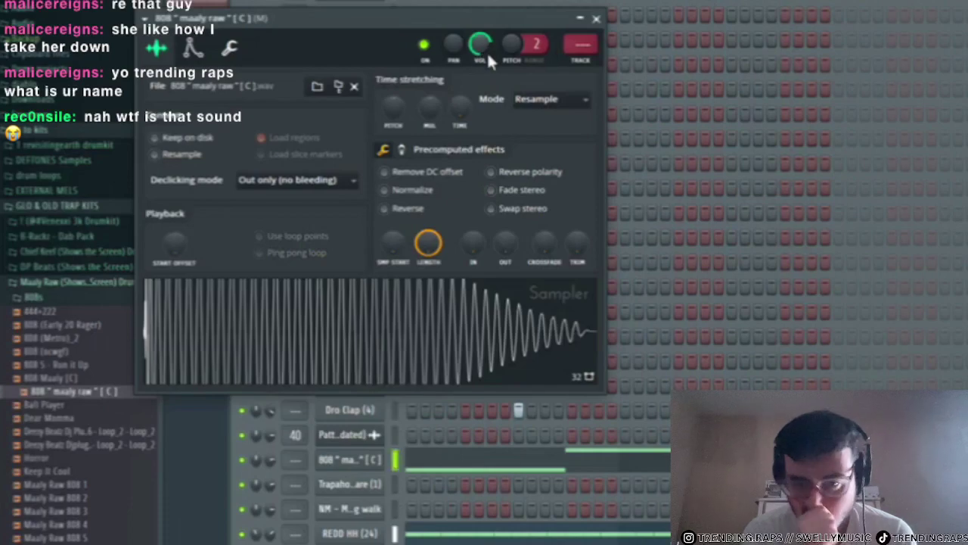
left_click(195, 50)
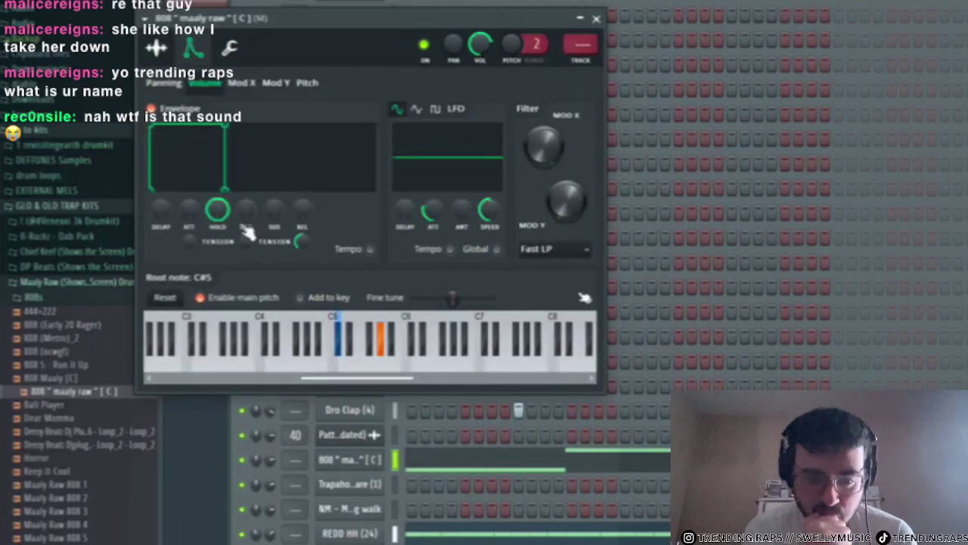
left_click(157, 47)
left_click_drag(83, 391, 324, 264)
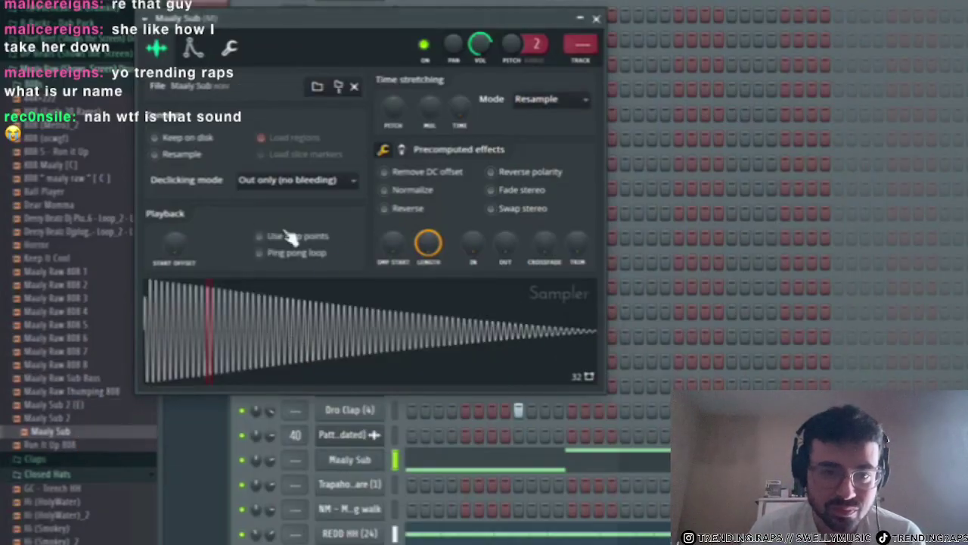
- Audition the samples in the DP Beats kit's 808s folder, including Dp Beats- 808 (2), DP_808_08_G# and Maaly Raw 808 2
scroll(74, 99, "up", 5)
left_click(35, 365)
left_click(55, 348)
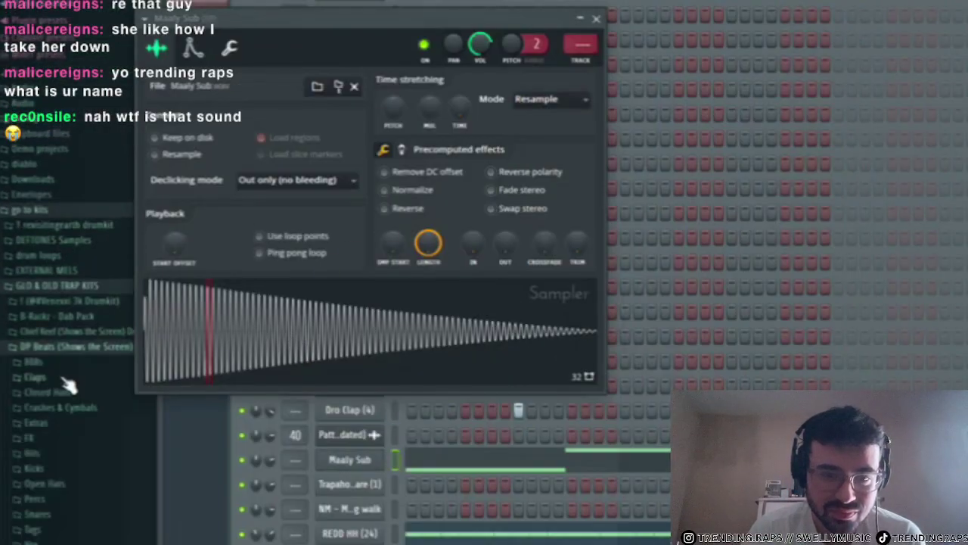
left_click(57, 376)
left_click(56, 363)
left_click(61, 403)
scroll(61, 388, "down", 5)
left_click(62, 324)
left_click(64, 349)
left_click(67, 365)
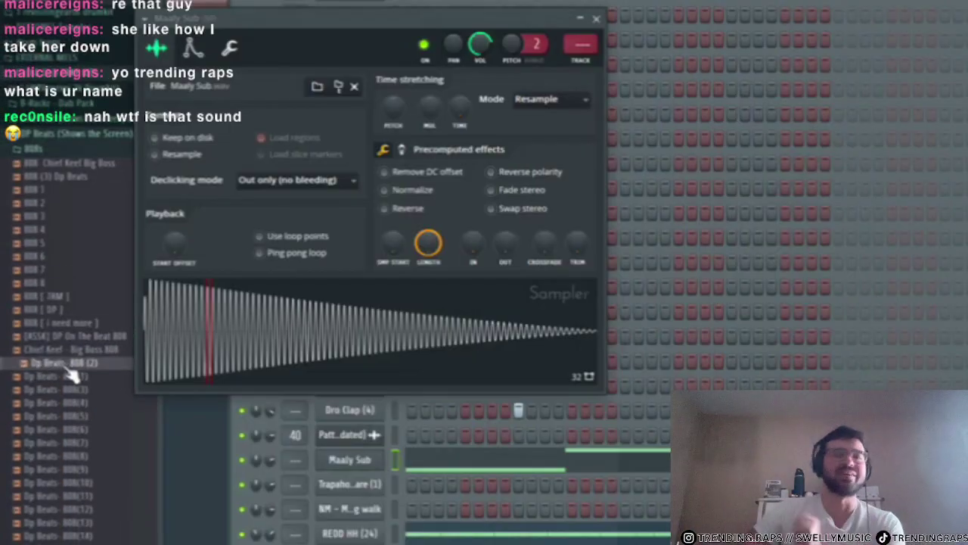
left_click(66, 375)
scroll(65, 369, "down", 5)
left_click(79, 401)
scroll(78, 363, "down", 3)
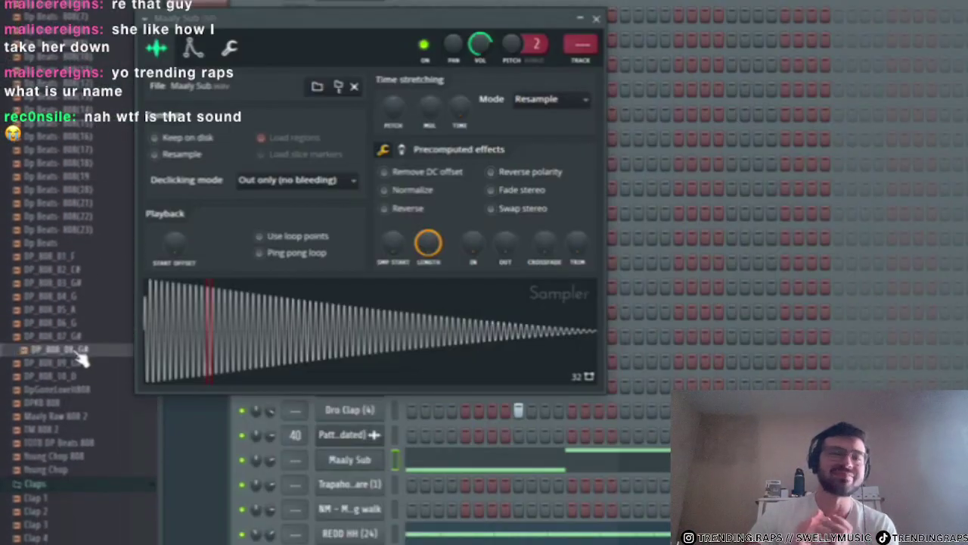
left_click(90, 417)
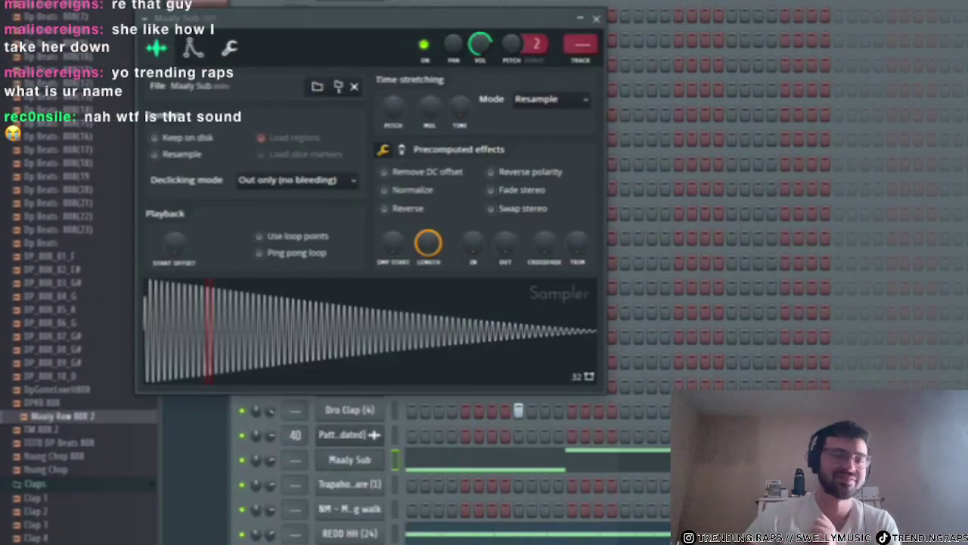
- Audition the ALEX and SKREER 808 samples and load HARDROCK 808 (SKREER) into the Maaly Sub channel
scroll(90, 416, "down", 15)
scroll(65, 151, "down", 5)
left_click(34, 337)
scroll(50, 355, "down", 4)
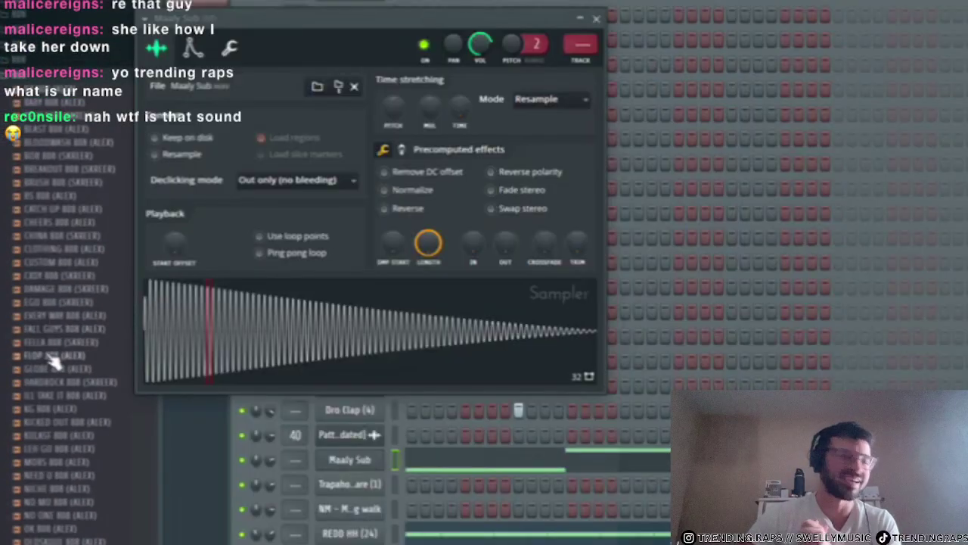
left_click(76, 302)
scroll(81, 301, "down", 1)
left_click(52, 397)
scroll(56, 396, "down", 2)
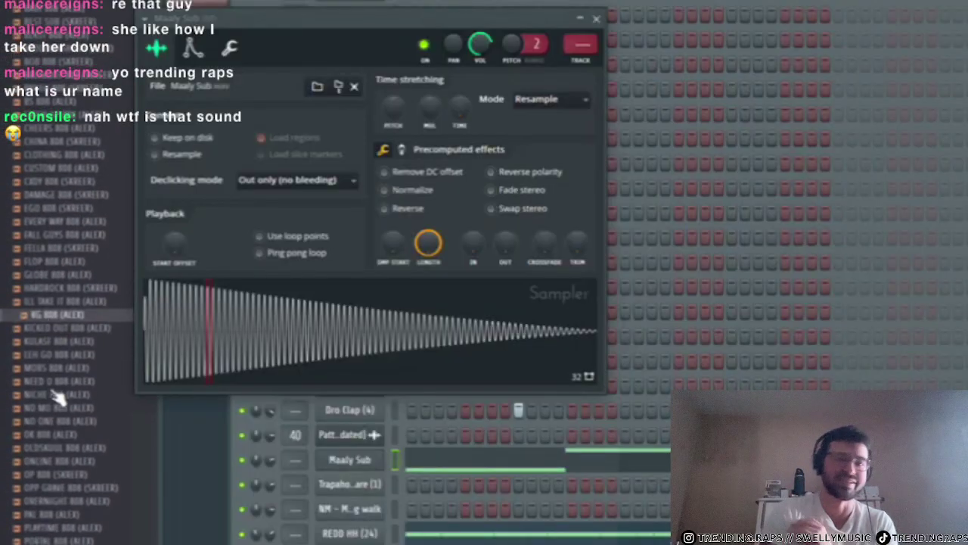
left_click(80, 302)
left_click(79, 292)
left_click_drag(80, 292, 394, 342)
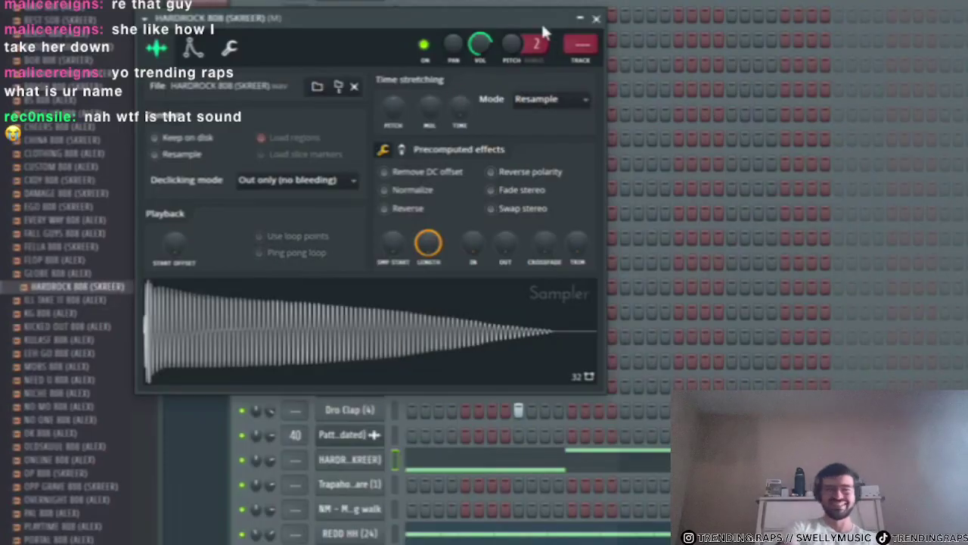
left_click(596, 18)
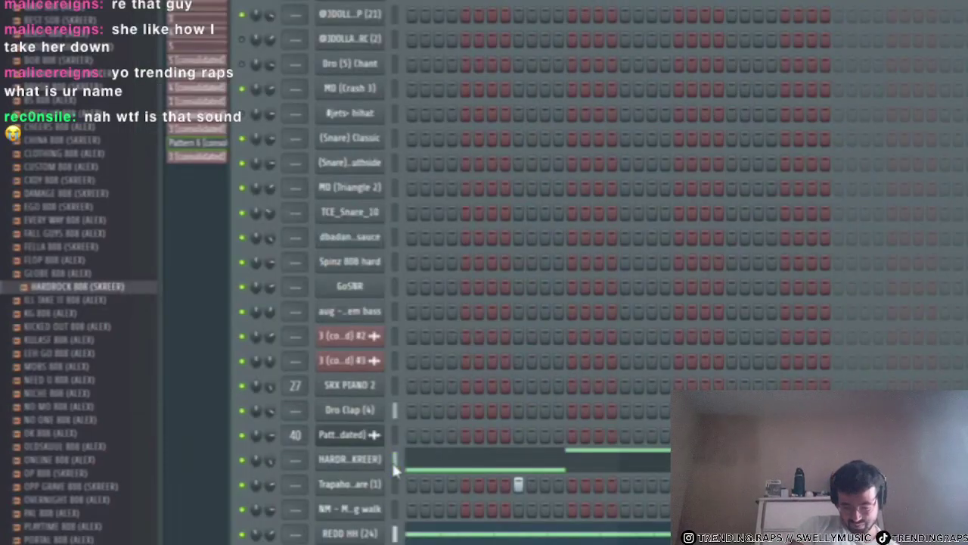
- Play the arrangement with the HARDROCK 808, checking the playlist, the mixer levels and the channel's sampler settings
left_click(445, 461)
scroll(482, 423, "down", 4)
key("F5")
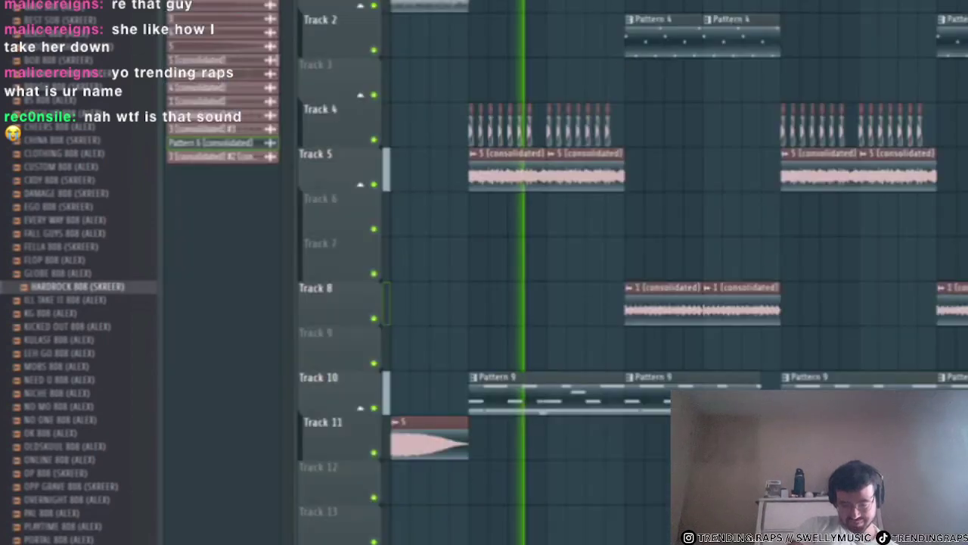
scroll(493, 354, "up", 3)
scroll(521, 333, "down", 3)
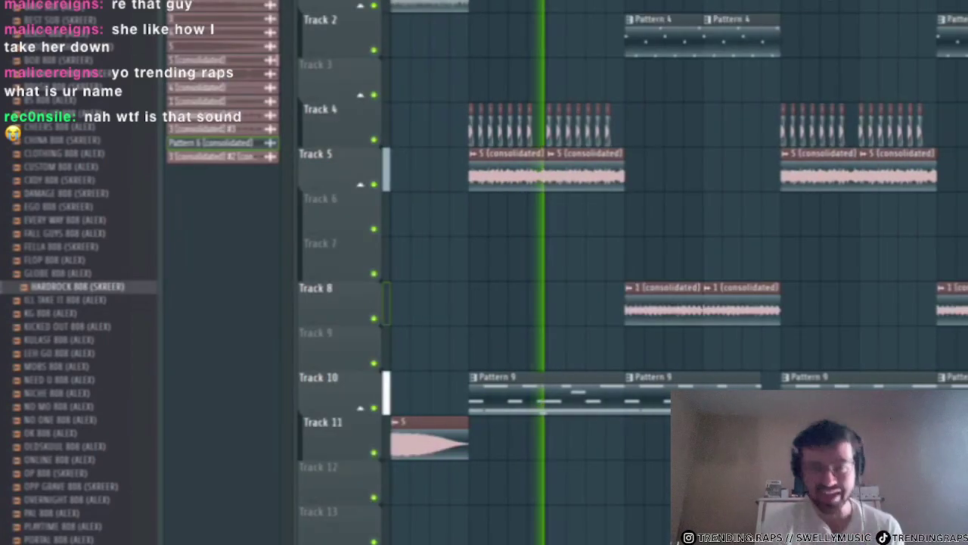
key("F9")
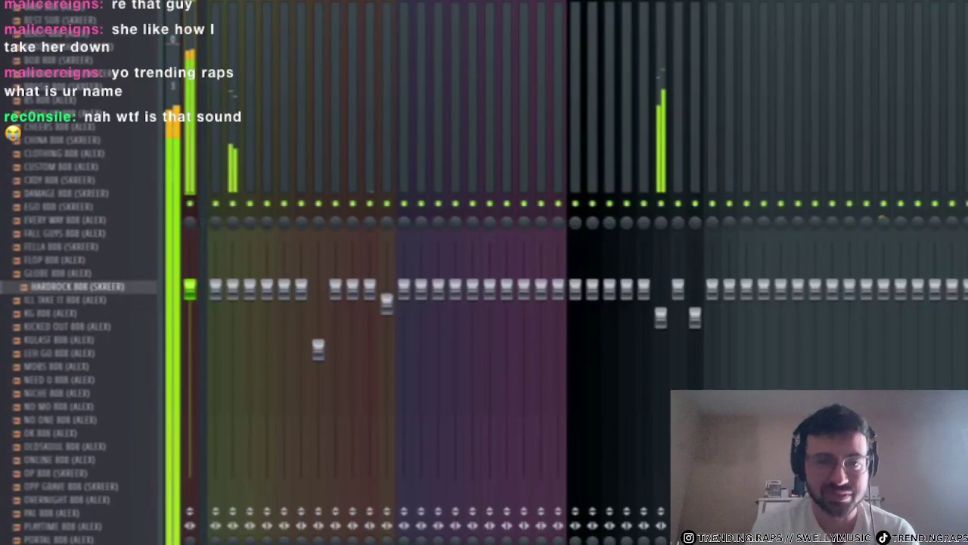
key("F6")
left_click(357, 462)
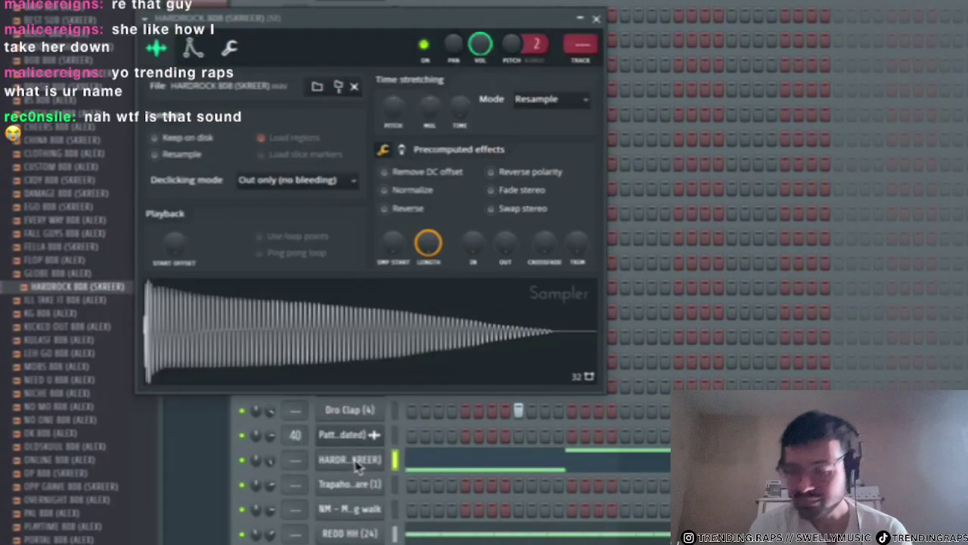
left_click(595, 18)
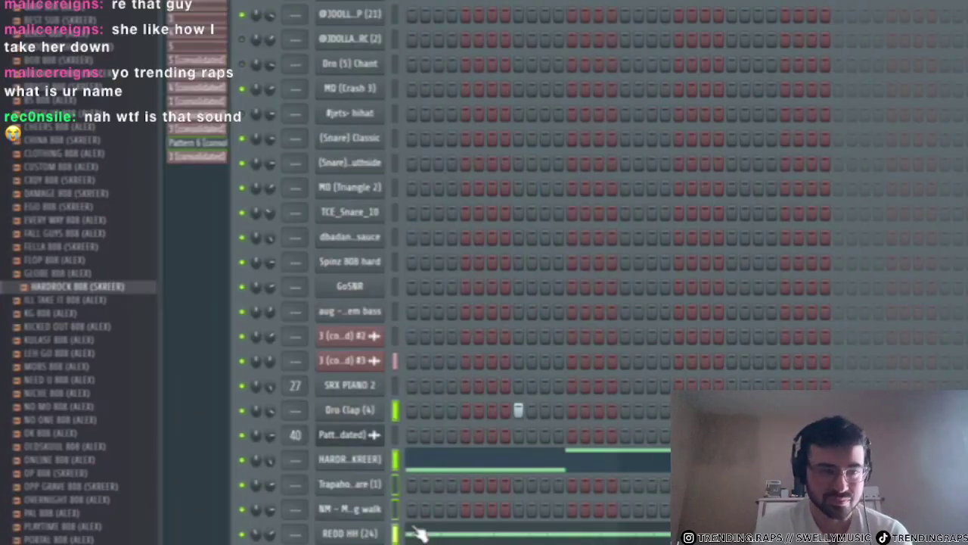
- Reset mixer track Insert 35 to its default settings while the arrangement plays
key("F9")
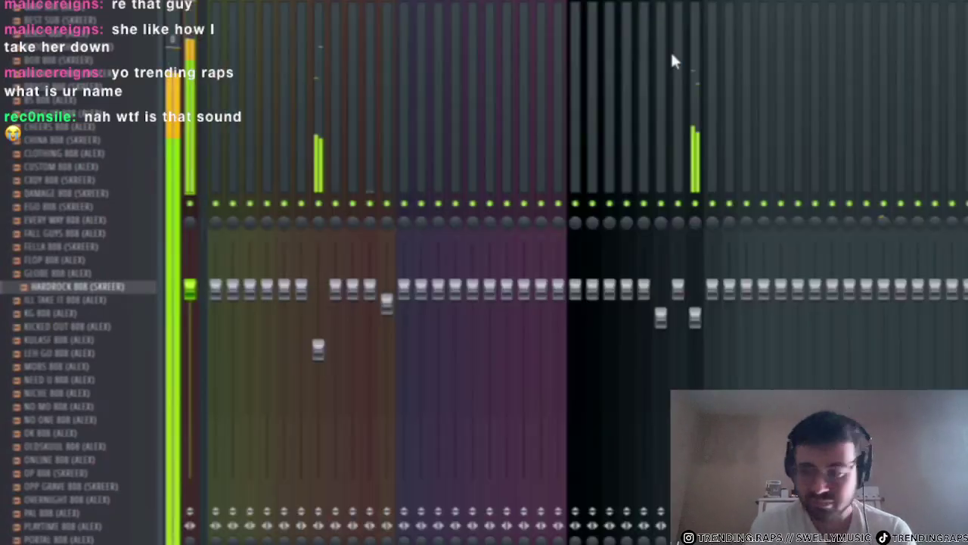
right_click(407, 43)
left_click(483, 13)
right_click(803, 76)
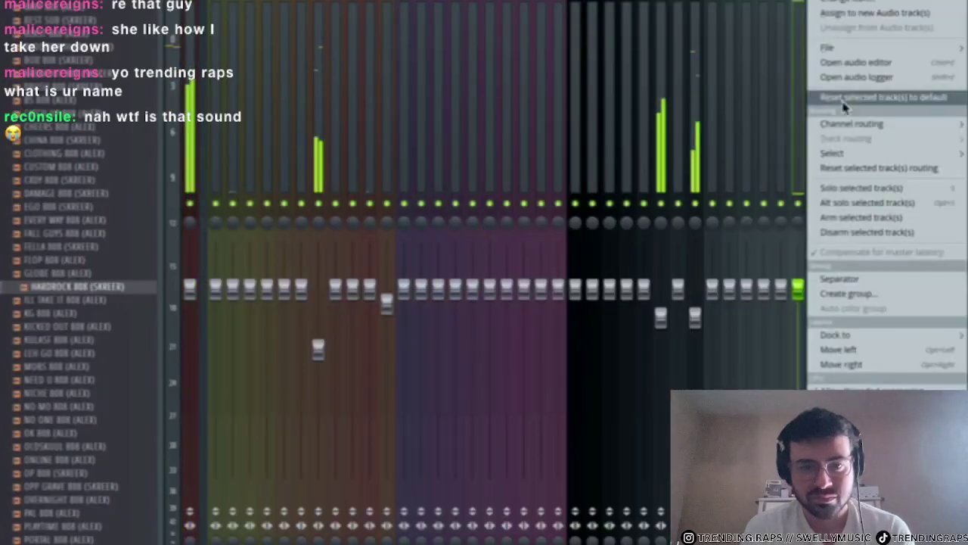
left_click(847, 98)
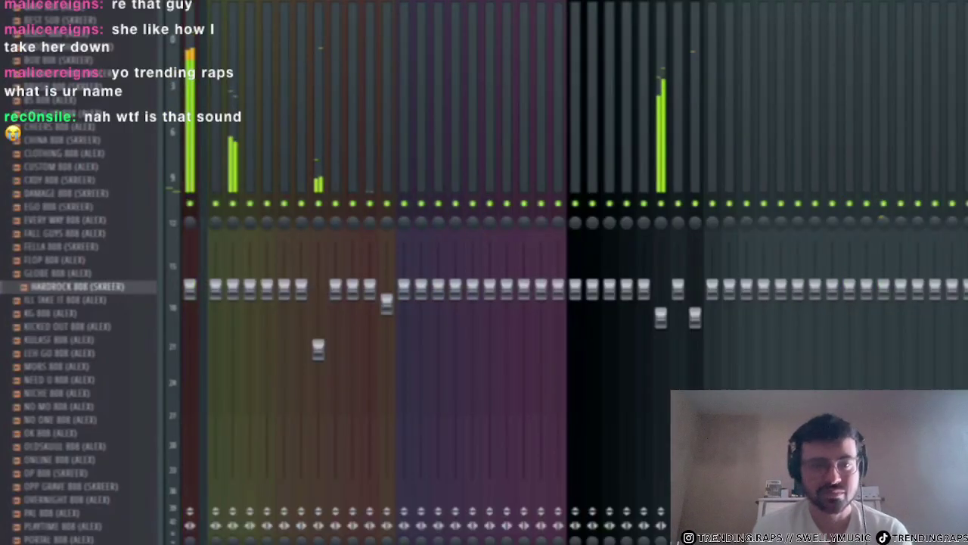
left_click(847, 124)
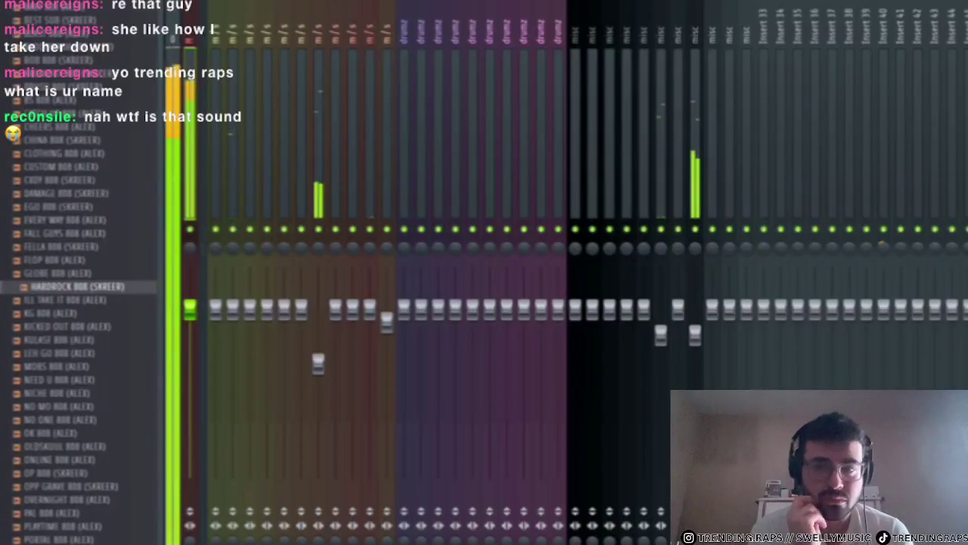
- Check the master track's level in the mixer against the playing arrangement
key("F9")
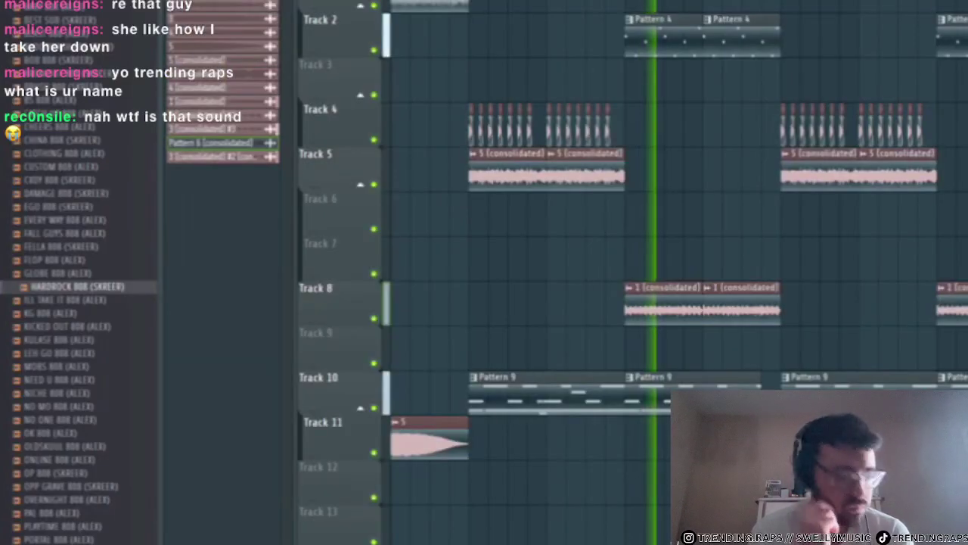
key("F9")
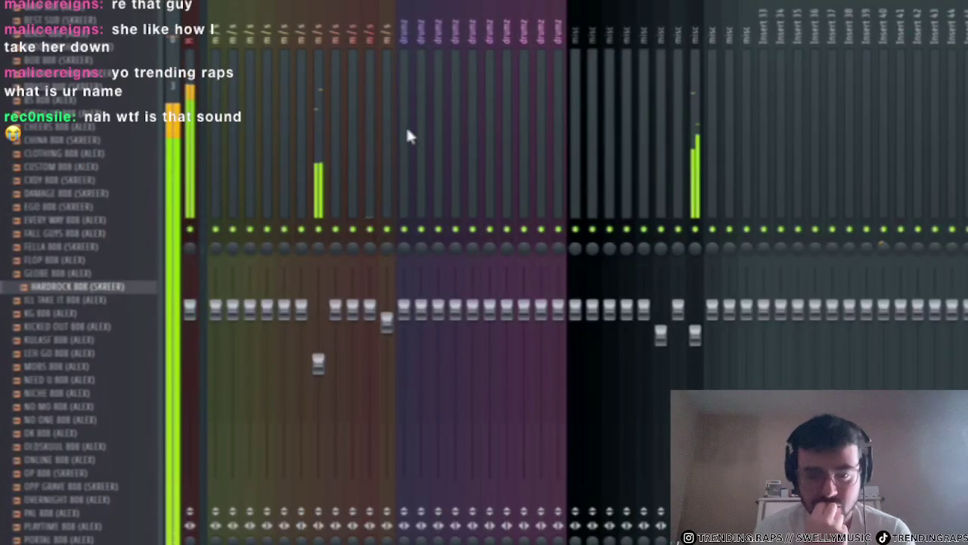
left_click(191, 47)
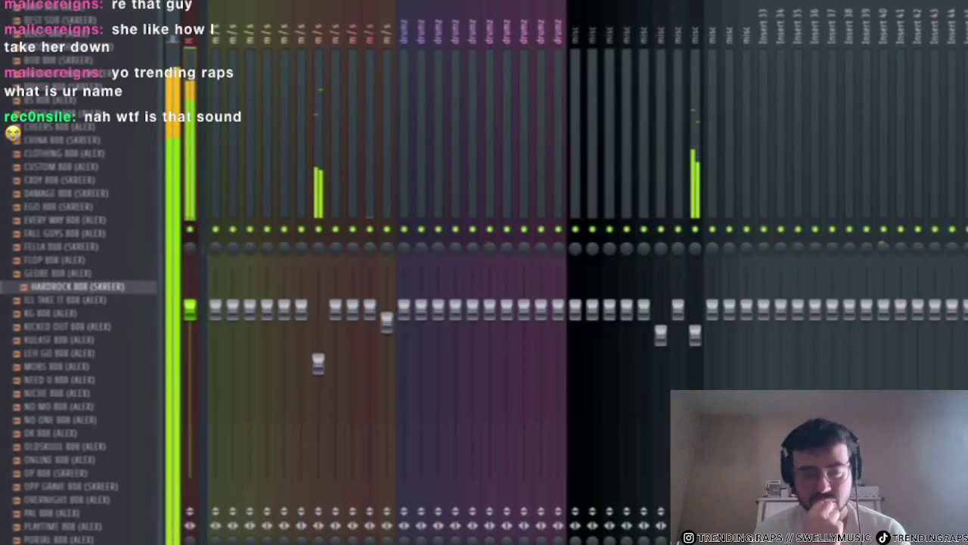
- Trim one bar off the start of Track 10's third Pattern 9 clip and set the playlist snap to 1/2 beat
key("F9")
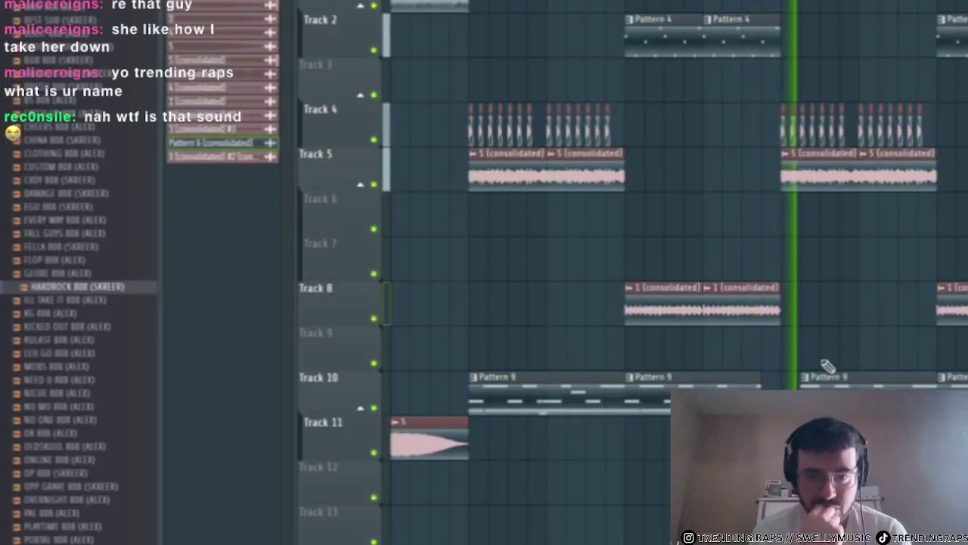
left_click(191, 2)
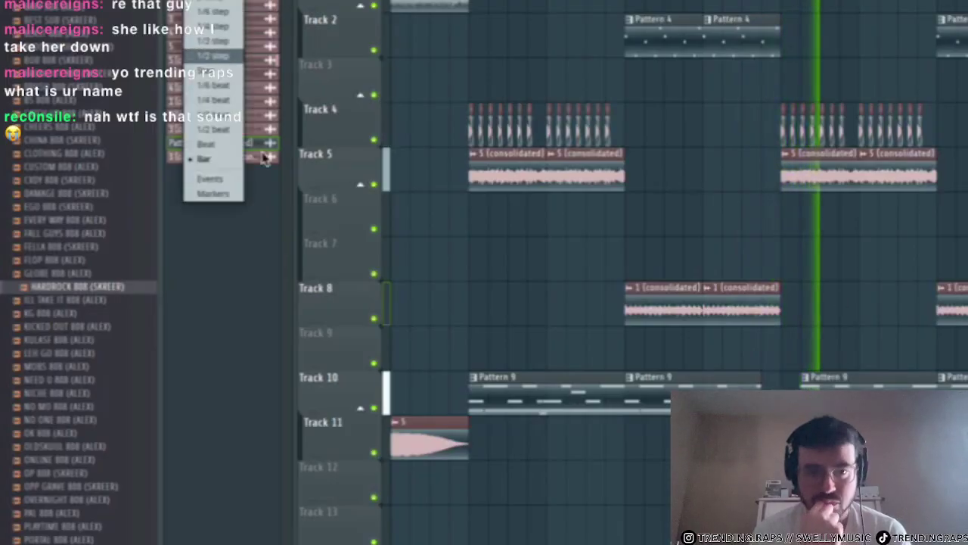
left_click(226, 132)
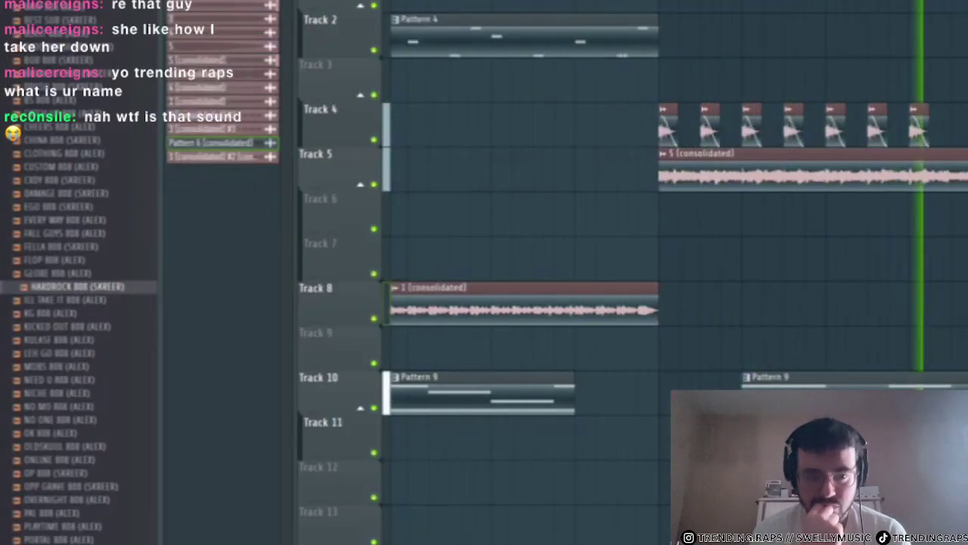
scroll(666, 227, "down", 4)
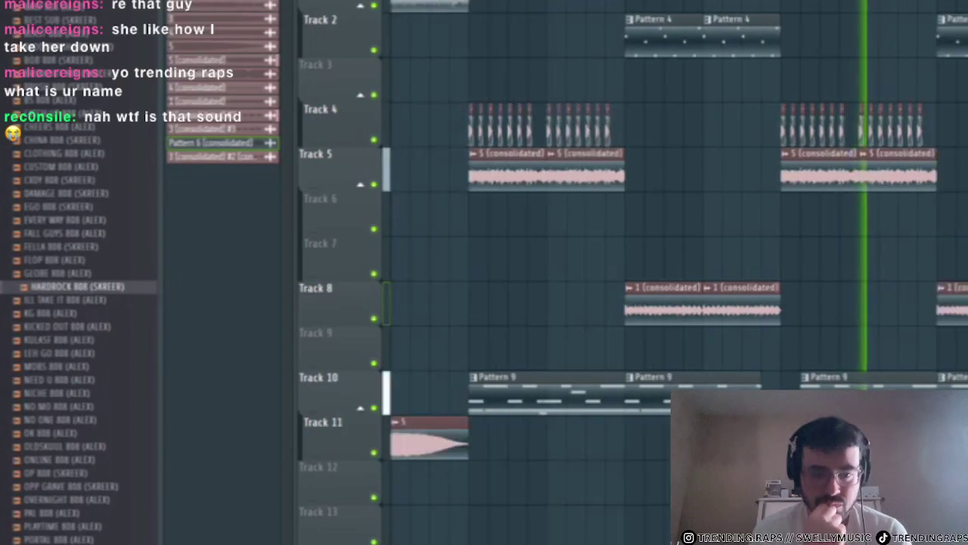
scroll(666, 227, "down", 2)
scroll(875, 227, "up", 3)
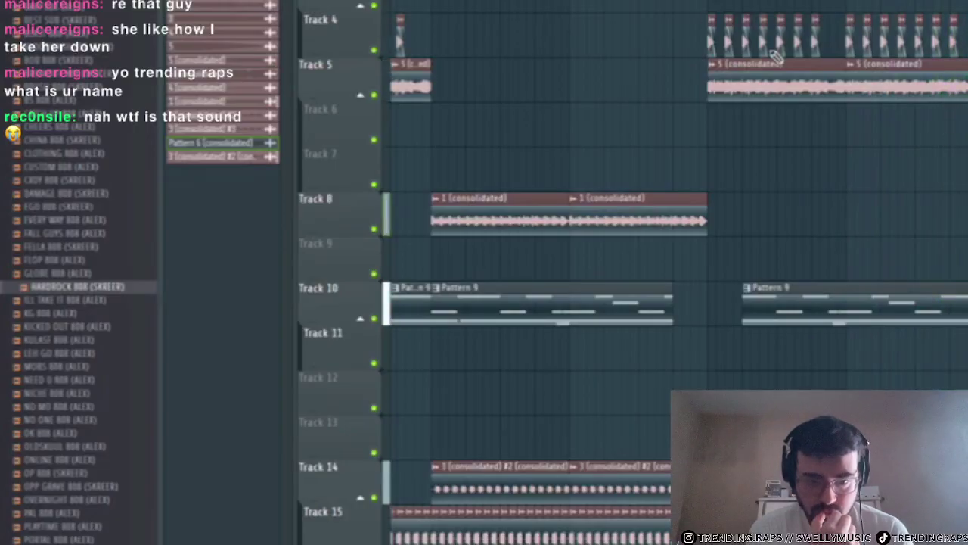
- Set the playlist snap to Bar and stop the playback
scroll(839, 217, "down", 3)
scroll(838, 216, "up", 2)
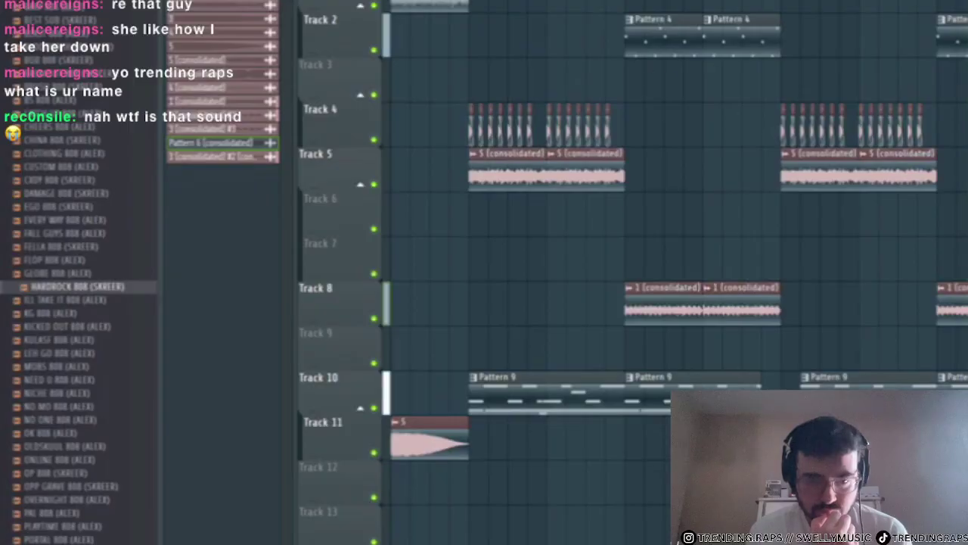
left_click(186, 2)
left_click(224, 163)
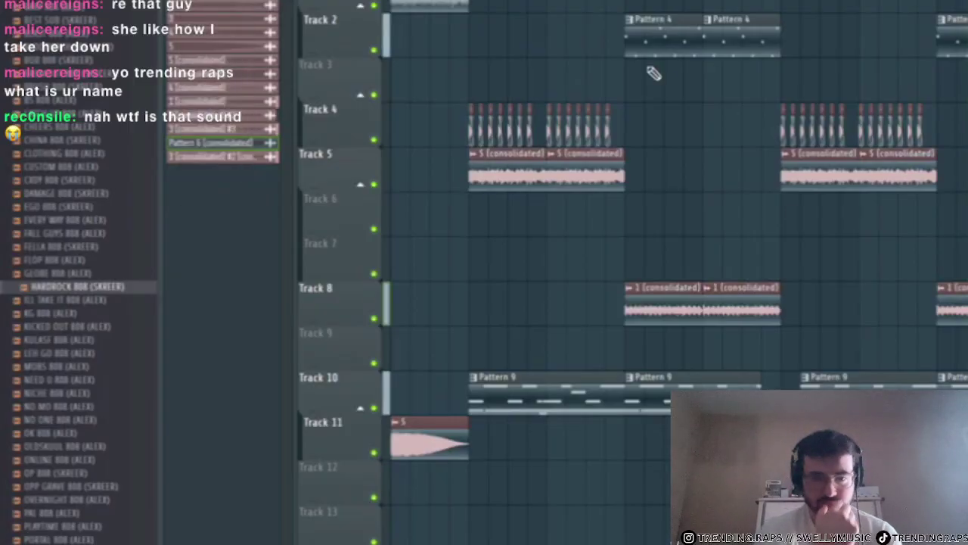
scroll(556, 78, "down", 5)
scroll(556, 78, "up", 3)
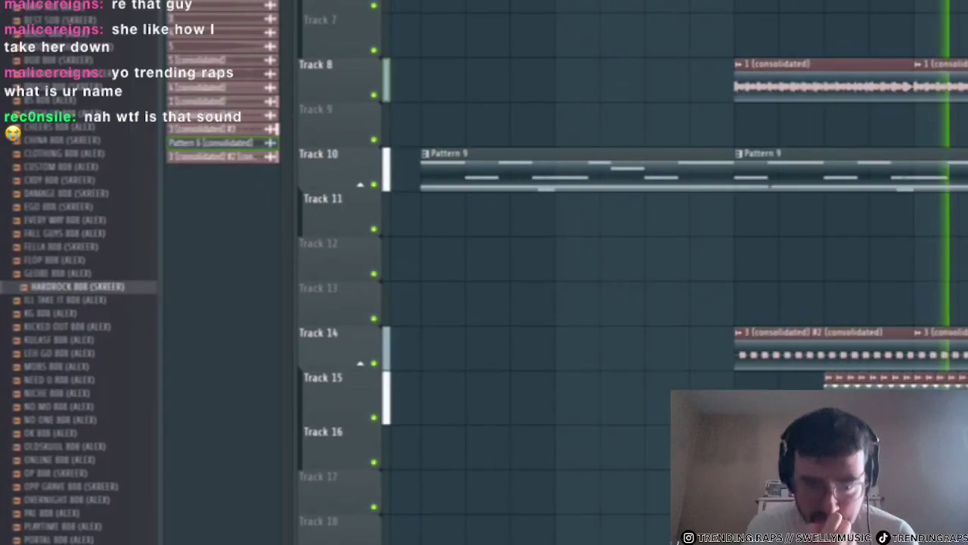
key("space")
- Delete Track 15's clips that come before the first clip on Track 14
left_click_drag(826, 386, 900, 386)
scroll(858, 387, "down", 3)
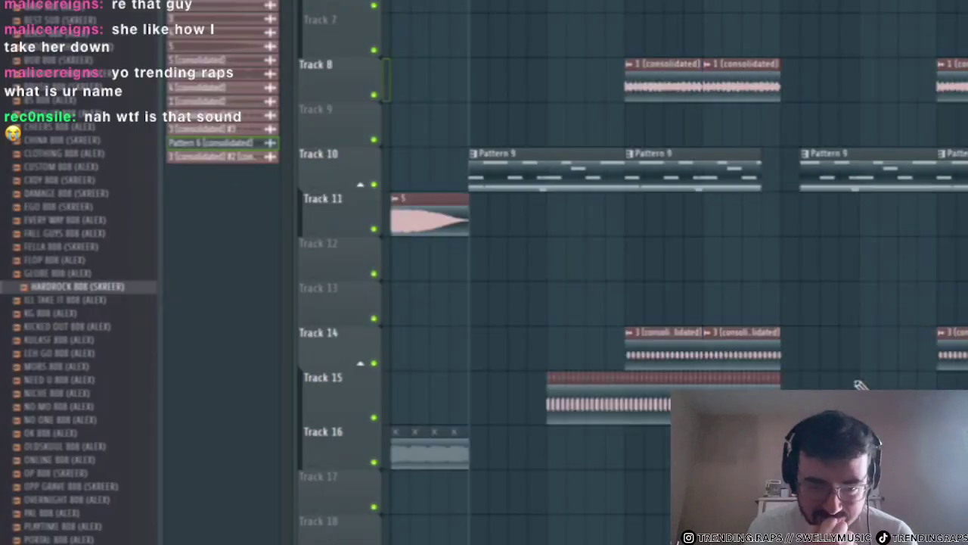
left_click_drag(543, 373, 604, 400)
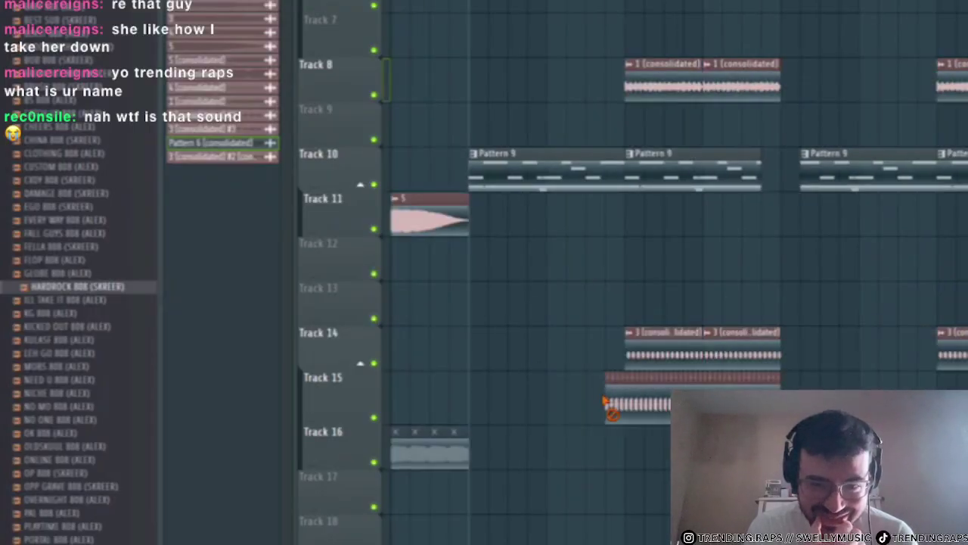
scroll(938, 404, "up", 1)
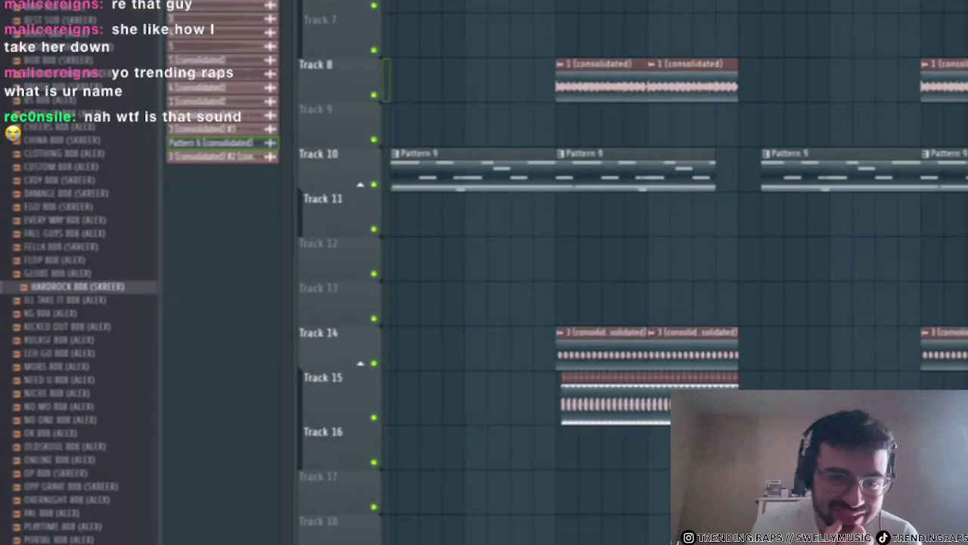
right_click(581, 400)
scroll(581, 399, "up", 4)
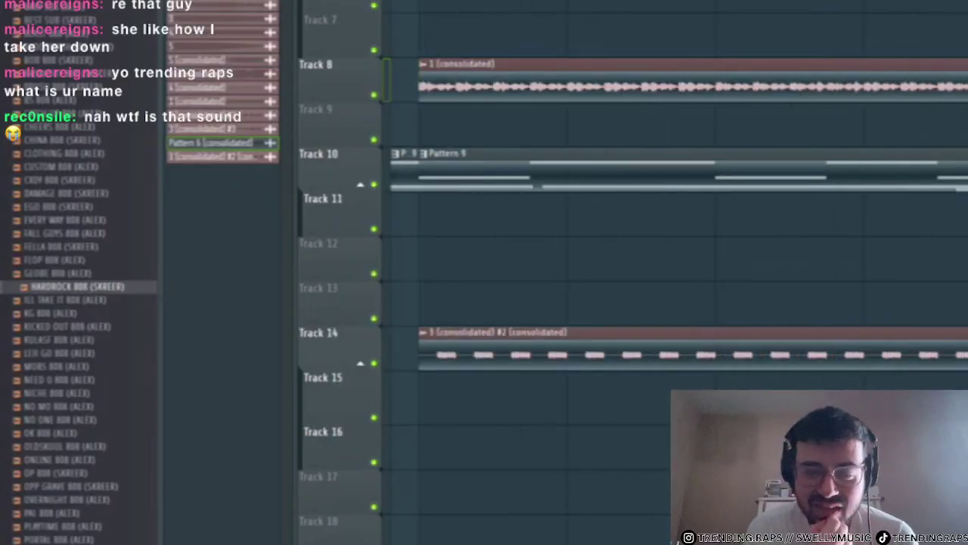
left_click_drag(961, 384, 450, 382)
scroll(556, 382, "down", 6)
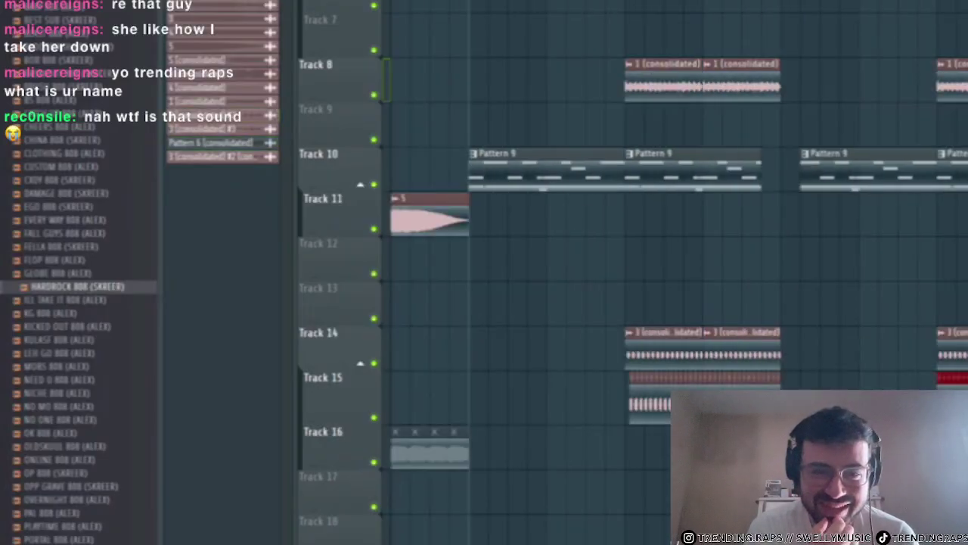
- Delete the clip at the start of Track 16
scroll(832, 328, "up", 5)
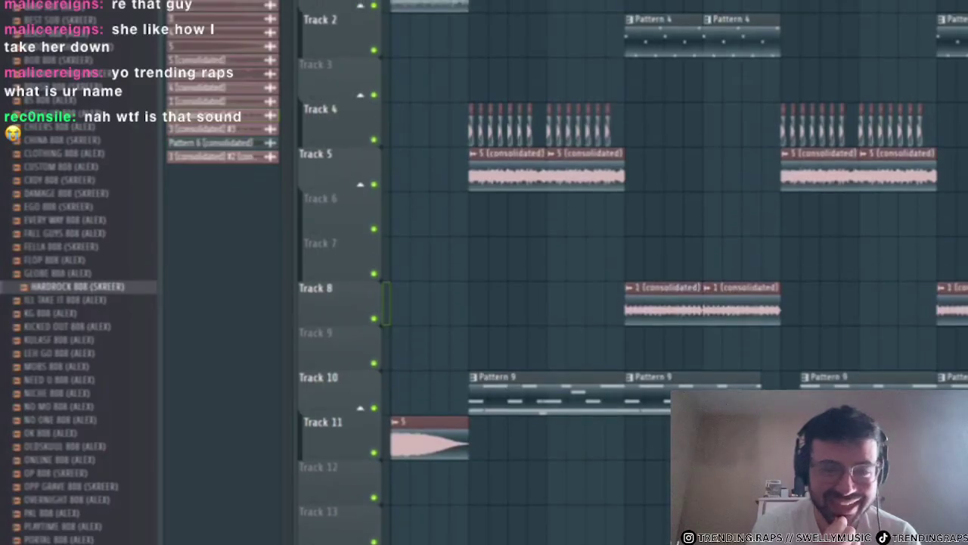
left_click_drag(964, 541, 394, 4)
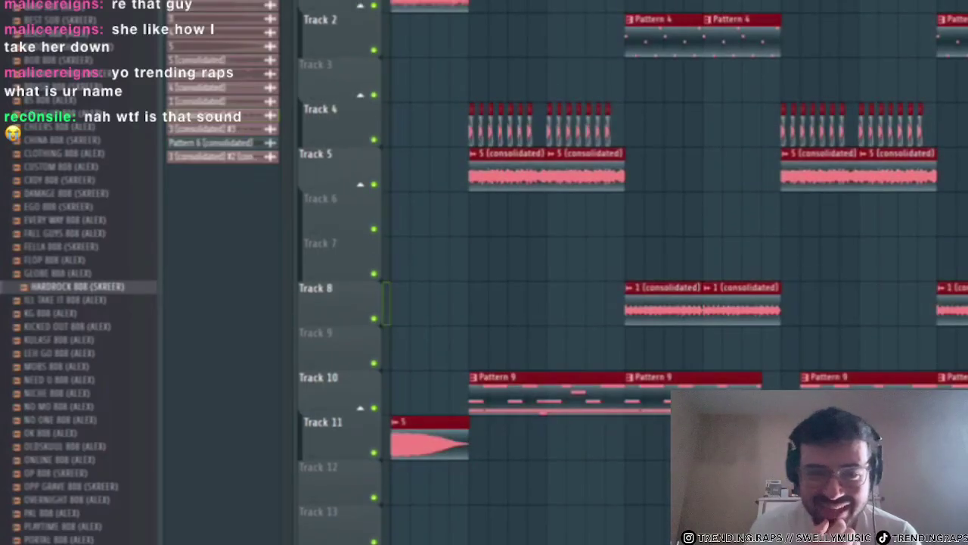
scroll(490, 277, "down", 13)
left_click_drag(493, 186, 372, 88)
key("Delete")
scroll(652, 261, "up", 2)
scroll(670, 299, "down", 2)
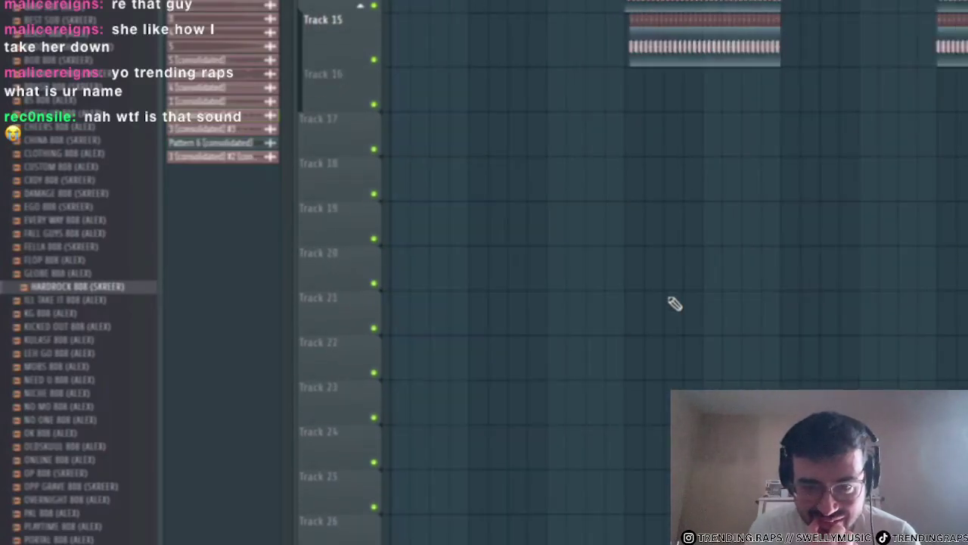
- Select the whole arrangement on all tracks and duplicate it directly after itself
scroll(675, 303, "up", 11)
scroll(674, 303, "up", 2)
scroll(674, 303, "down", 2)
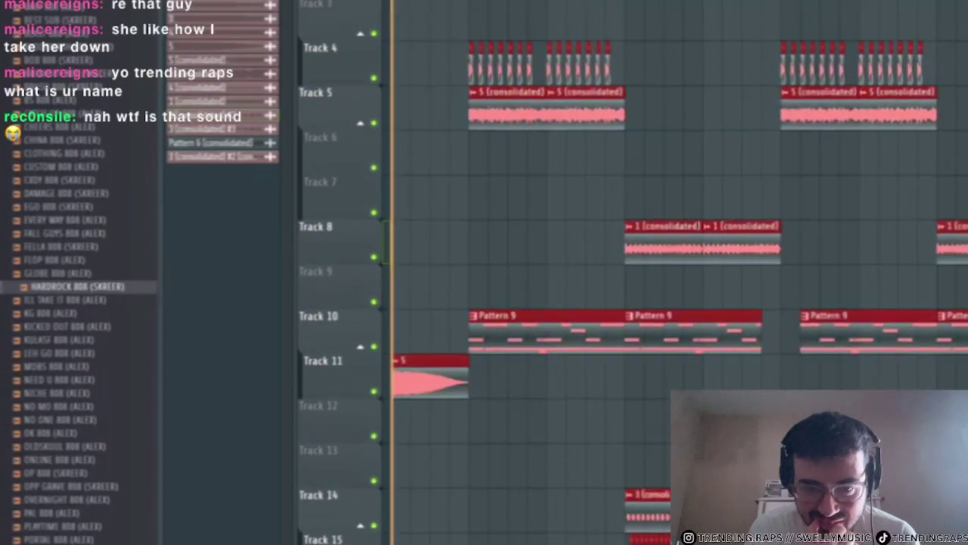
scroll(675, 273, "up", 1)
key("ctrl+b")
scroll(575, 76, "up", 2)
scroll(756, 133, "down", 4)
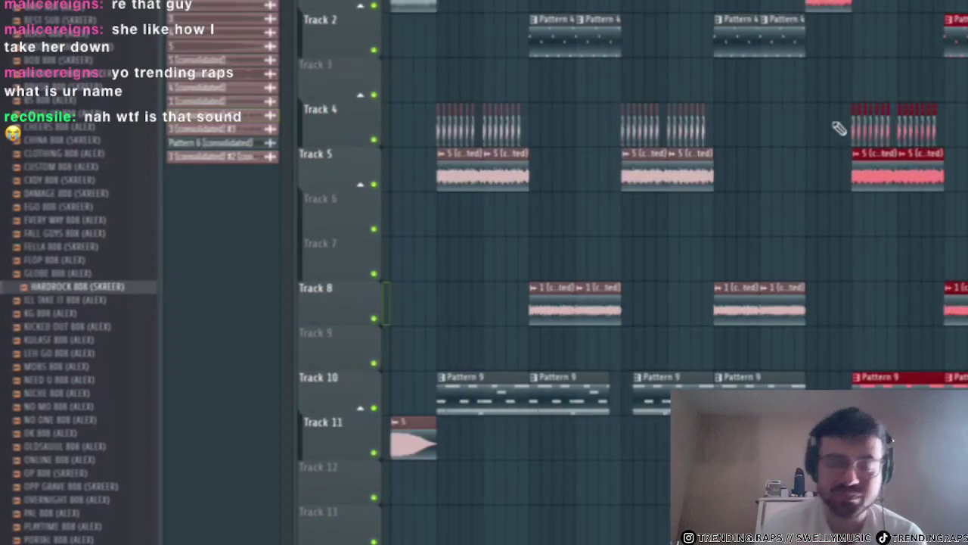
- Move the duplicated clips that follow the repeated intro four bars later, leaving a gap after that intro
left_click_drag(967, 4, 853, 462)
scroll(893, 155, "up", 3)
scroll(873, 155, "up", 1)
left_click_drag(870, 156, 967, 155)
left_click(795, 307)
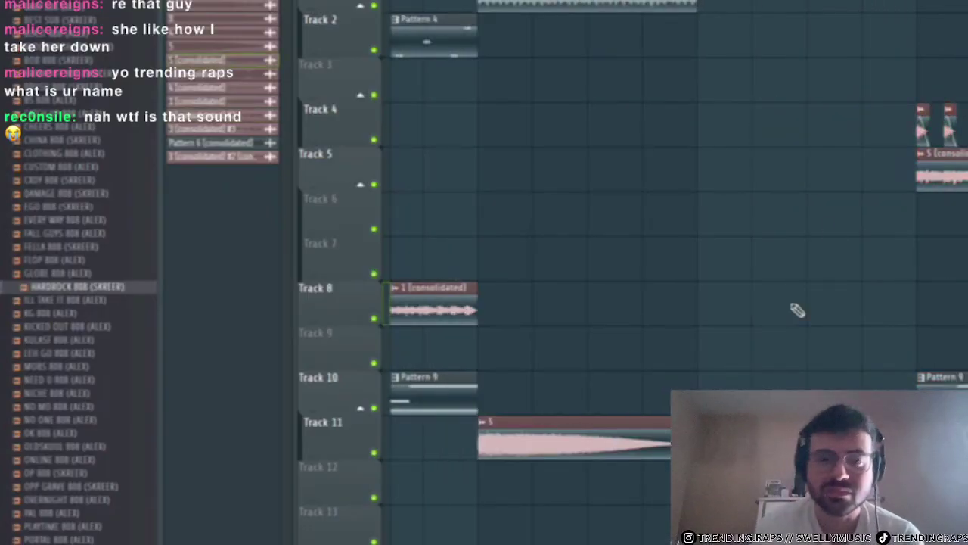
- Duplicate the repeated intro's clips on Tracks 1 and 11 into the gap that follows them
left_click_drag(722, 484, 482, 1)
key("ctrl+b")
scroll(603, 89, "down", 1)
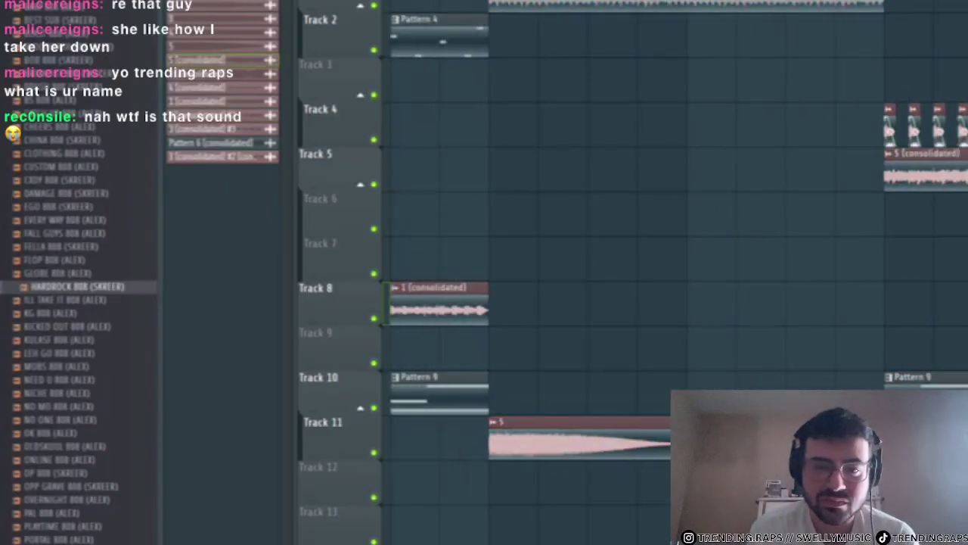
- Play the repeated intro and remove its clips from Tracks 1 and 11
key("space")
scroll(598, 33, "down", 3)
mouse_move(729, 2)
left_mouse_down("ctrl")
mouse_move(573, 417)
mouse_move(699, 461)
left_mouse_up("ctrl")
left_click_drag(714, 469, 667, 450, "ctrl")
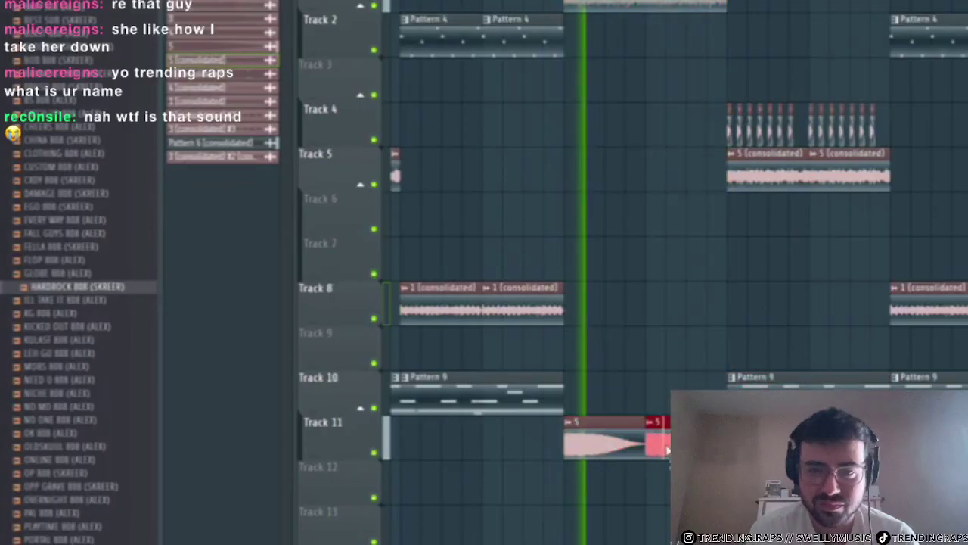
scroll(629, 149, "down", 2)
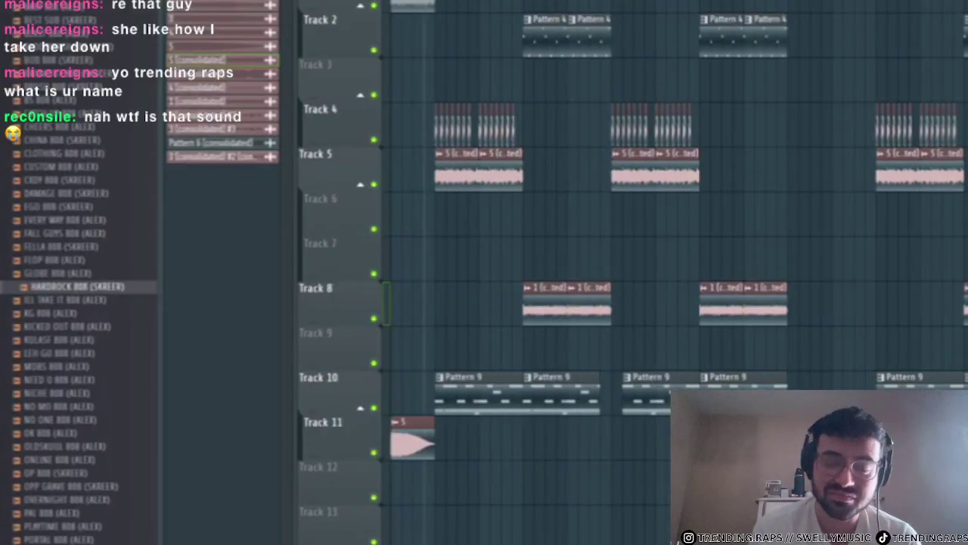
- Copy the first section's clips on Tracks 4 and 5 into the empty stretch between the two halves of the arrangement
left_click_drag(546, 199, 374, 125, "ctrl")
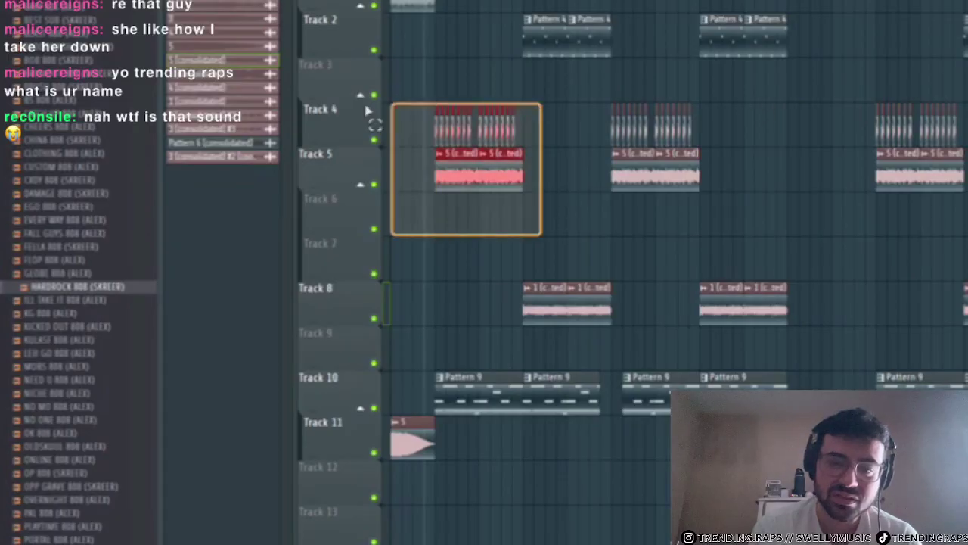
left_click_drag(461, 177, 813, 180, "shift")
left_click(557, 216, "ctrl")
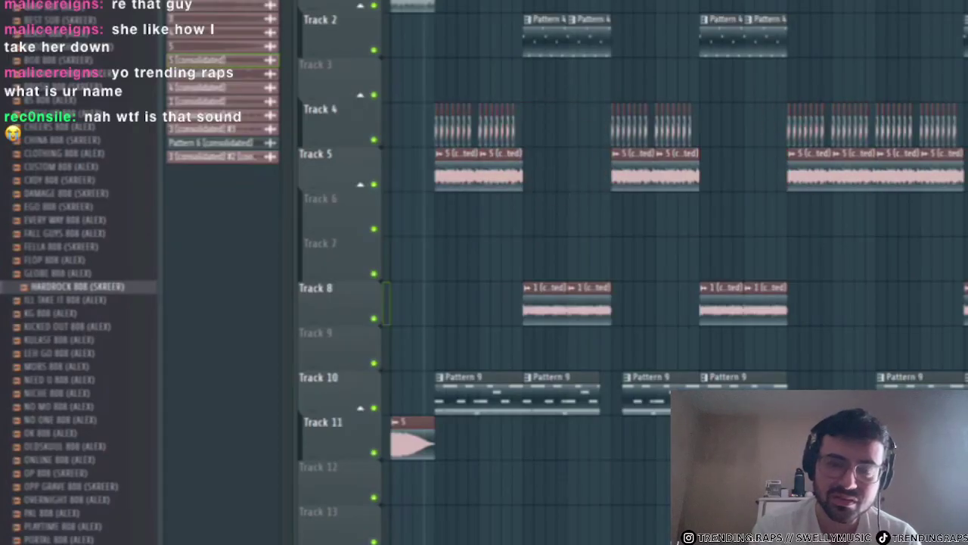
- Place two consecutive Pattern 6 clips on Track 6 under the copied clips and play from there
left_click(182, 2)
left_click(241, 111)
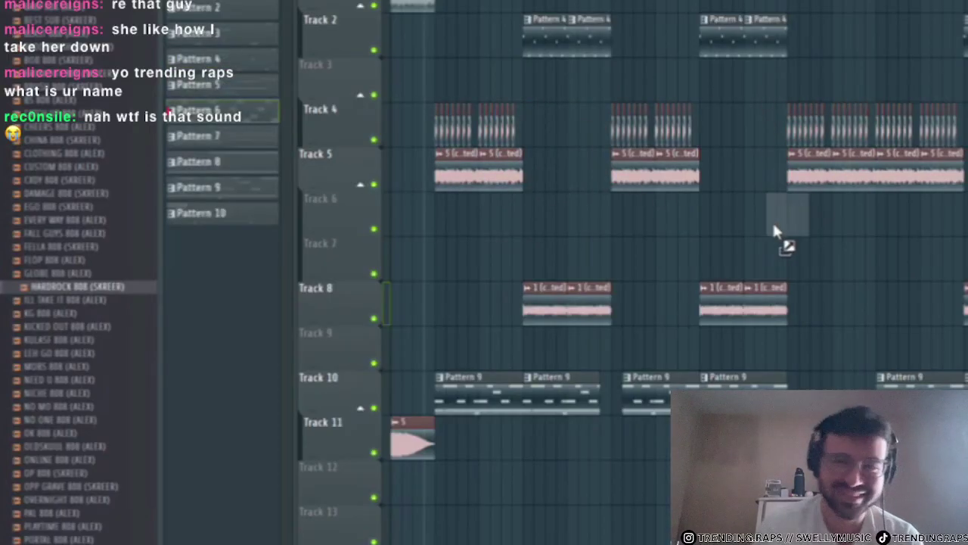
left_click(798, 215)
left_click(789, 2)
scroll(841, 291, "up", 4)
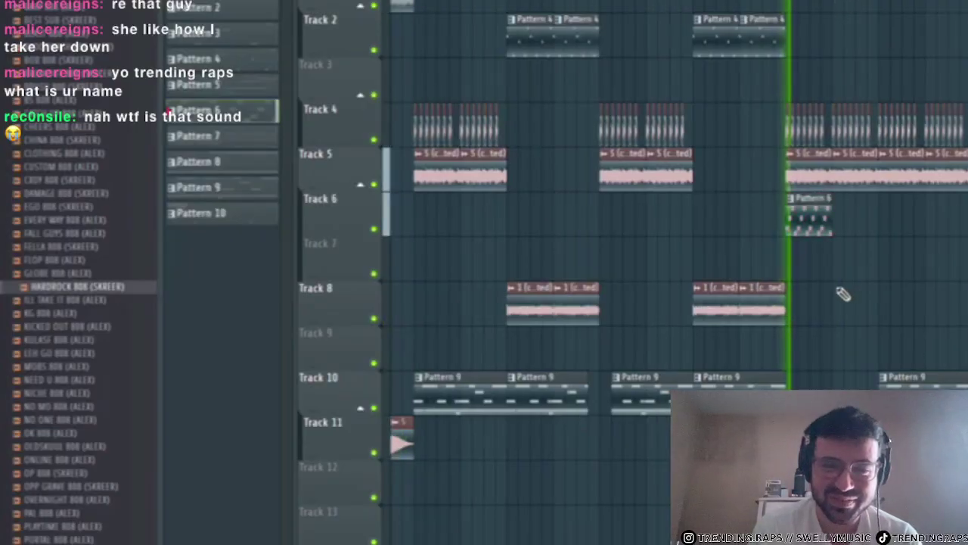
left_click(848, 218)
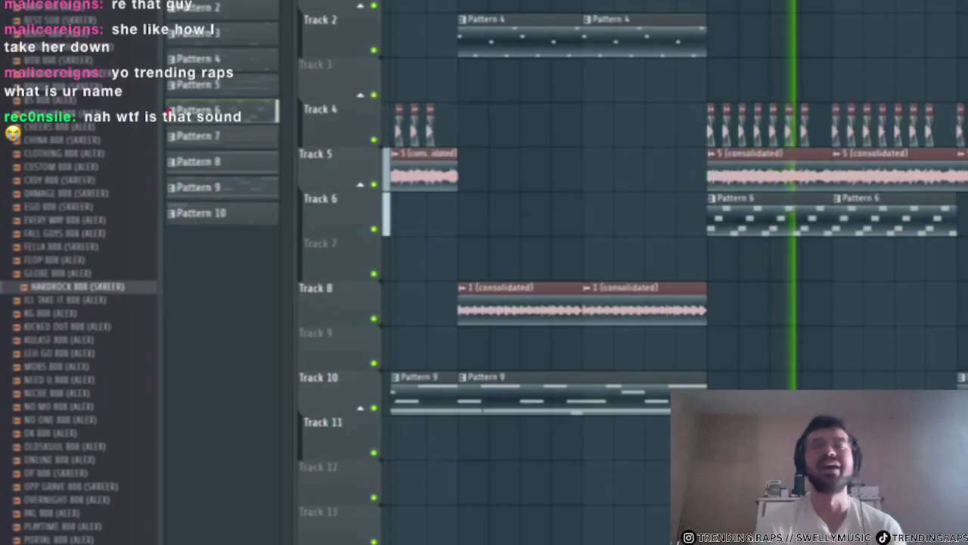
- Search the browser for alien samples and place the "fx - alien" sample on Track 7, one bar into the first Pattern 6 clip
left_click(78, 2)
left_click(98, 3)
key("space")
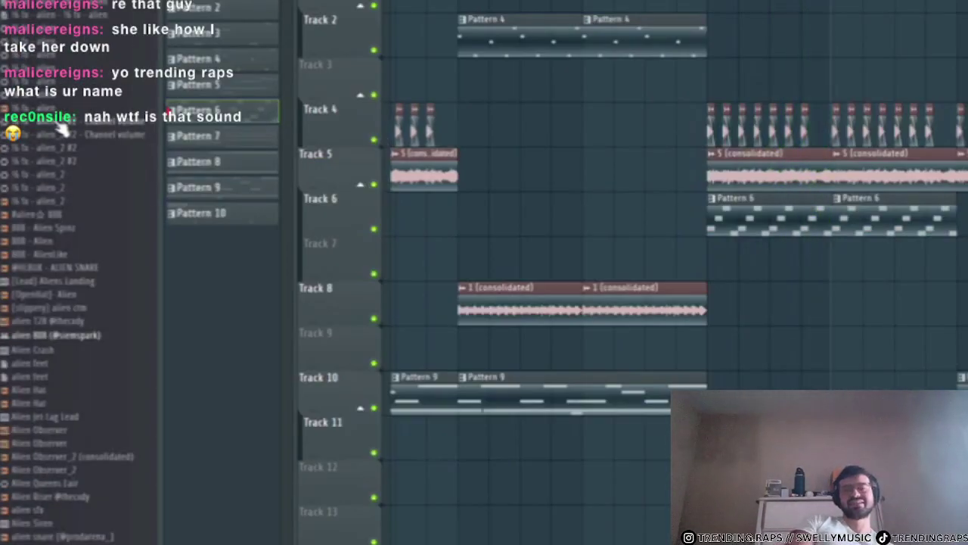
left_click_drag(889, 257, 745, 268)
scroll(753, 277, "up", 4)
scroll(753, 277, "up", 2)
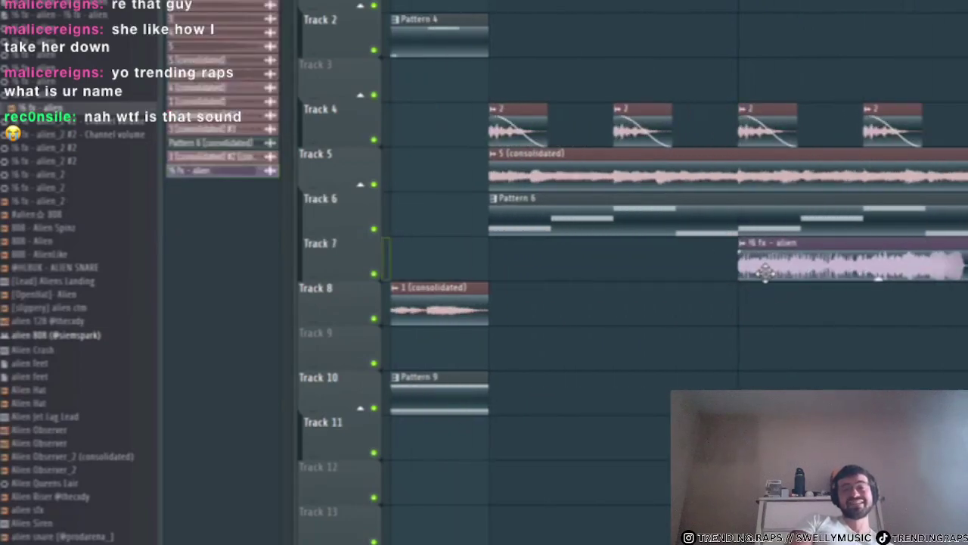
- Set the playlist snap to 1/2 beat and lower the "fx - alien" clip's volume and pitch during playback
left_click(189, 1)
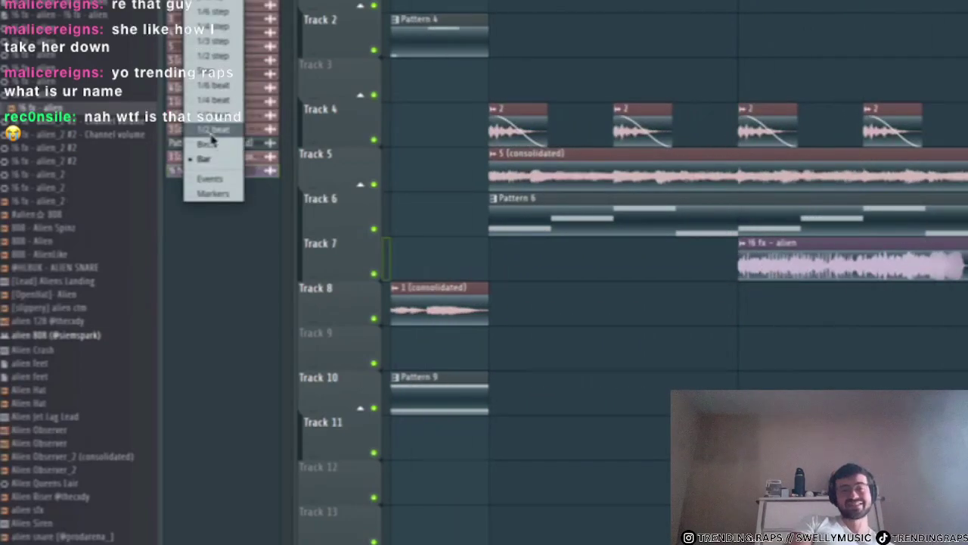
left_click(211, 134)
double_click(824, 265)
key("space")
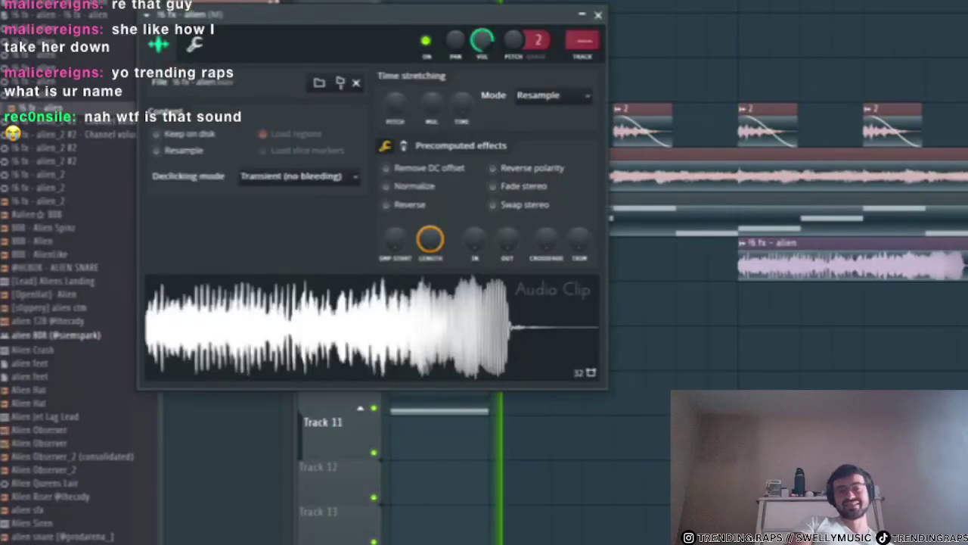
scroll(485, 39, "down", 5)
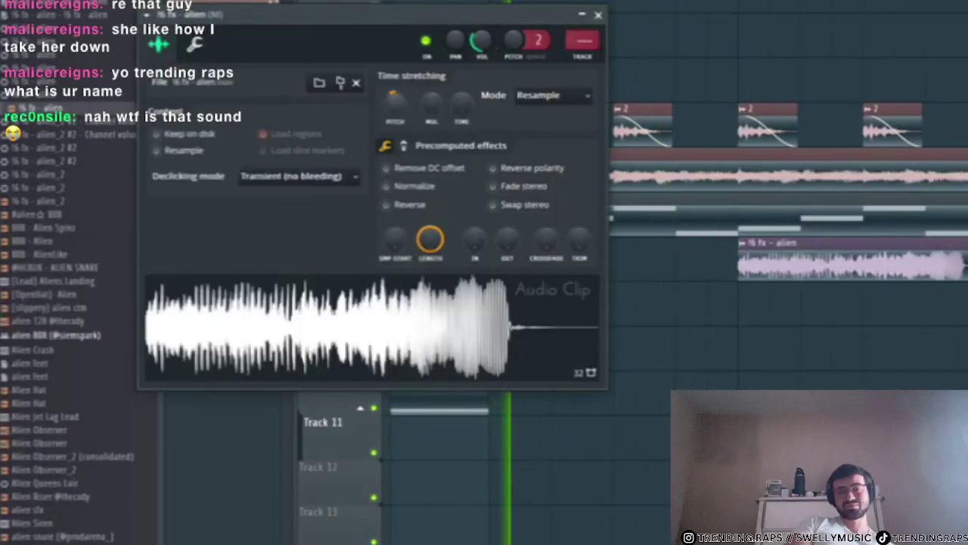
scroll(401, 97, "down", 3)
- Set the "fx - alien" clip's time stretching mode to Stretch, raise its pitch slightly above default and lower its volume further
left_click(576, 97)
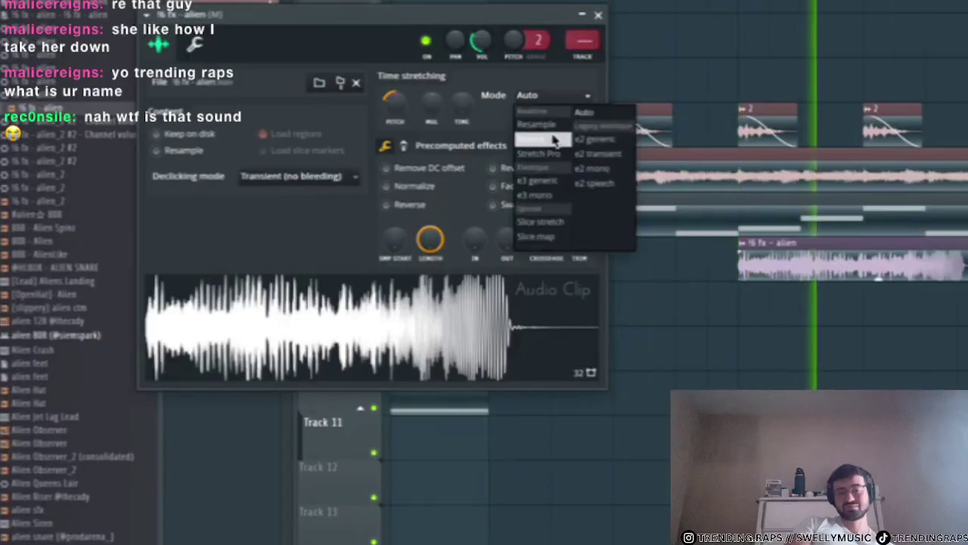
left_click(594, 125)
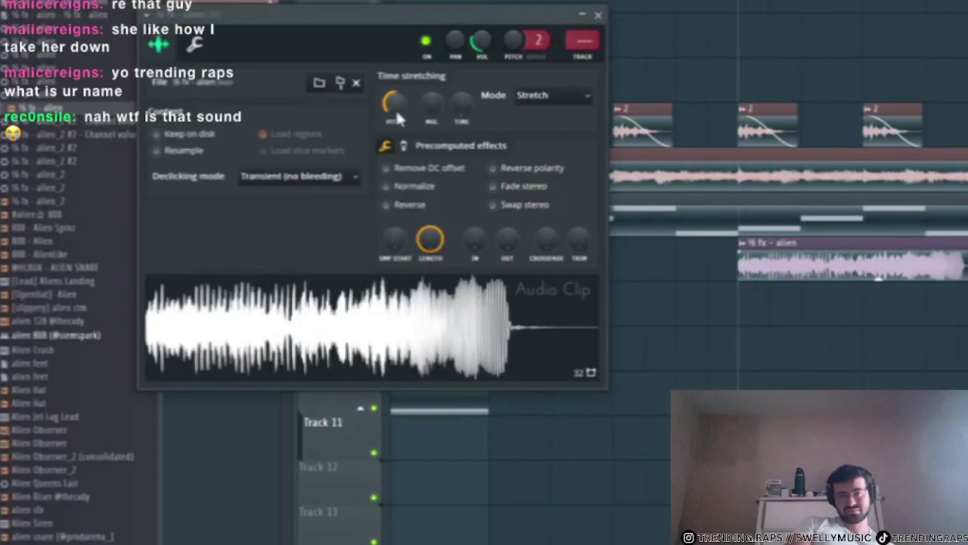
key("space")
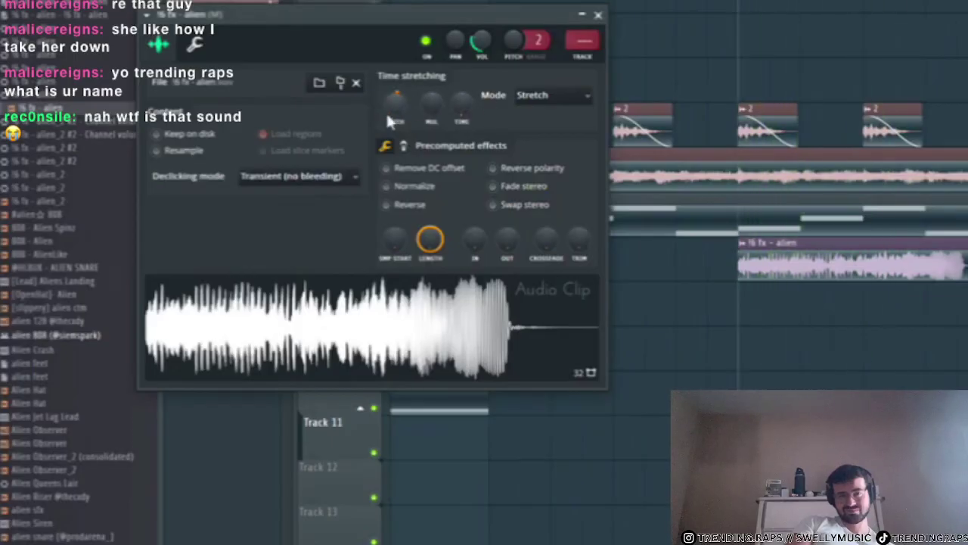
key("space")
left_click_drag(482, 39, 482, 68)
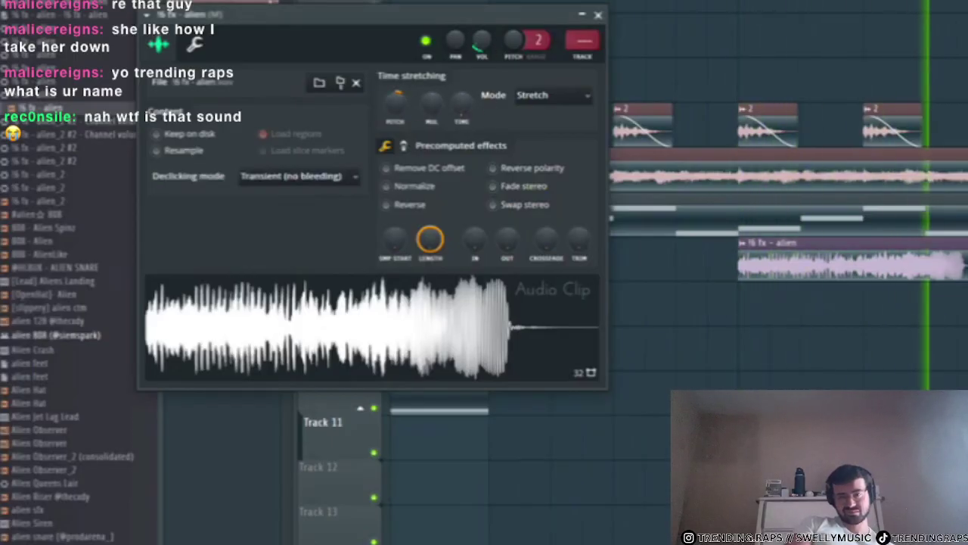
scroll(866, 262, "down", 3)
key("space")
- Move the "fx - alien" clip to the start of Pattern 6 and add copies one bar apart, alternating between Tracks 8 and 7
mouse_move(886, 261)
left_mouse_down()
mouse_move(718, 264)
mouse_move(756, 264)
mouse_move(737, 261)
left_mouse_up()
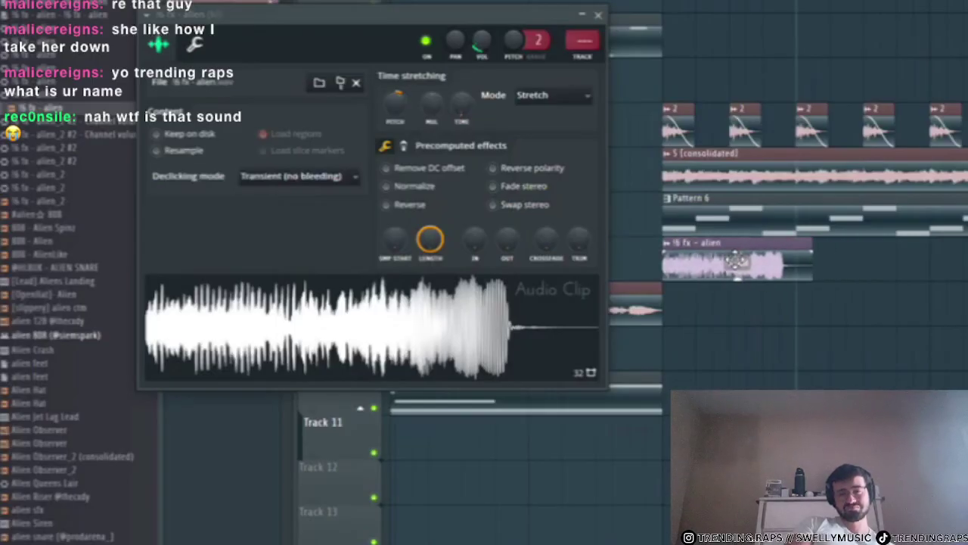
left_click(794, 308)
left_click_drag(830, 308, 847, 309)
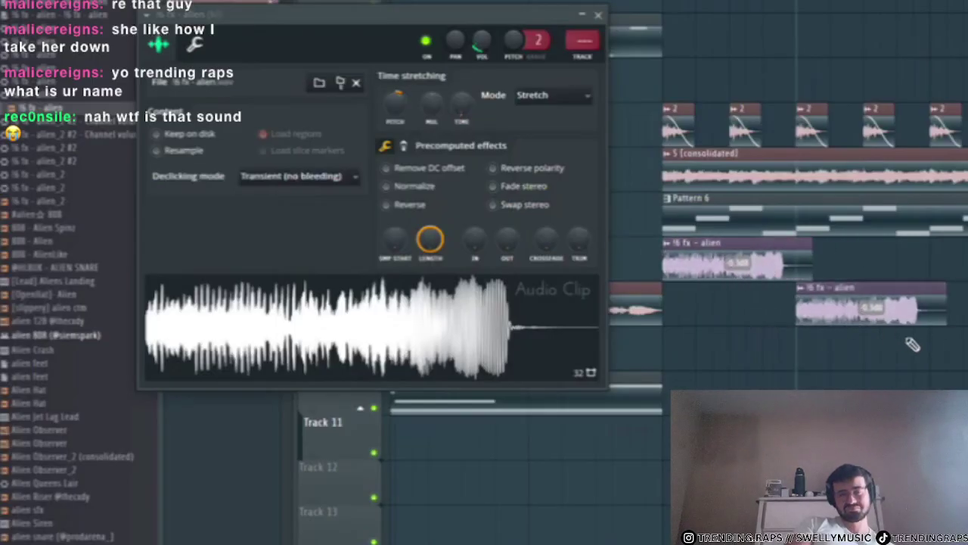
left_click(935, 257)
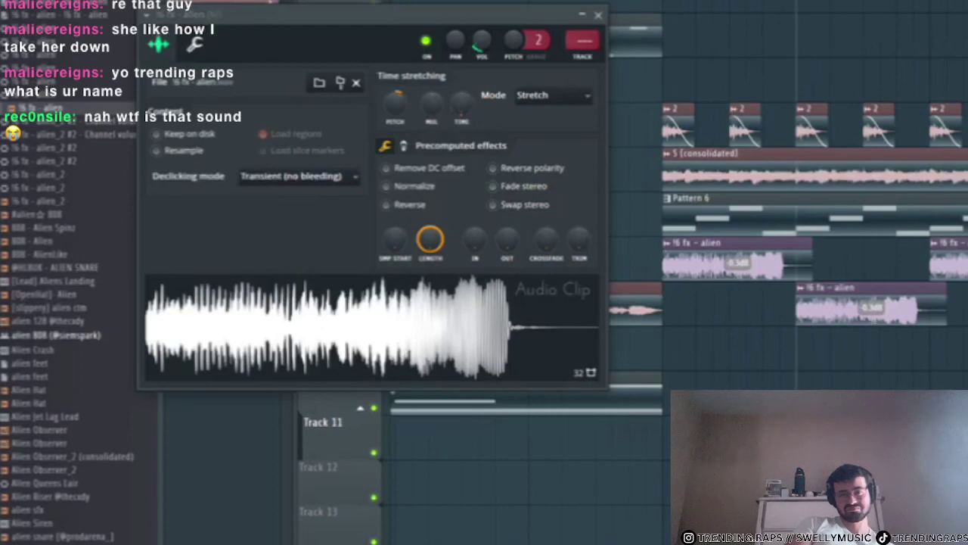
scroll(807, 261, "left", 2)
scroll(807, 261, "down", 2)
scroll(805, 279, "up", 2)
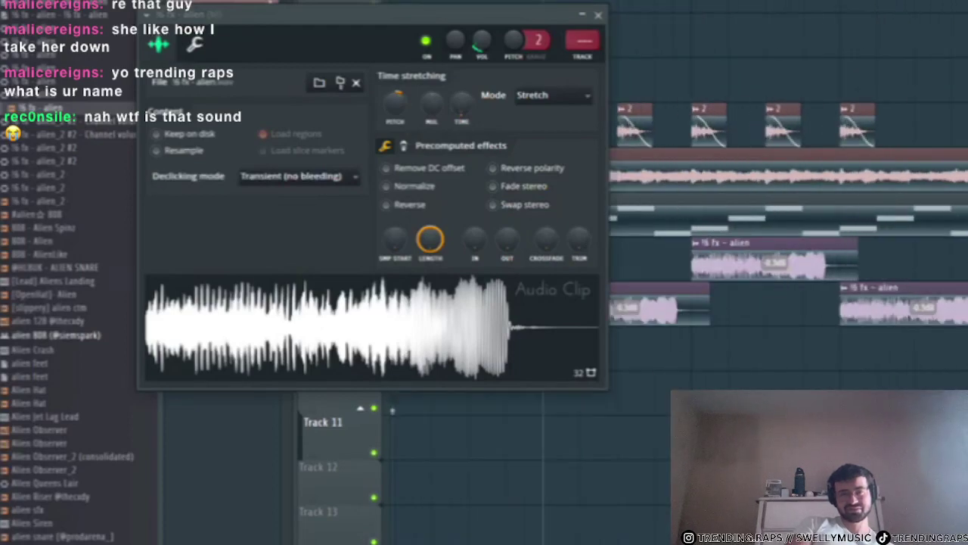
- Route the "fx - alien" audio clip to mixer track 115 and close its settings
scroll(788, 214, "up", 1)
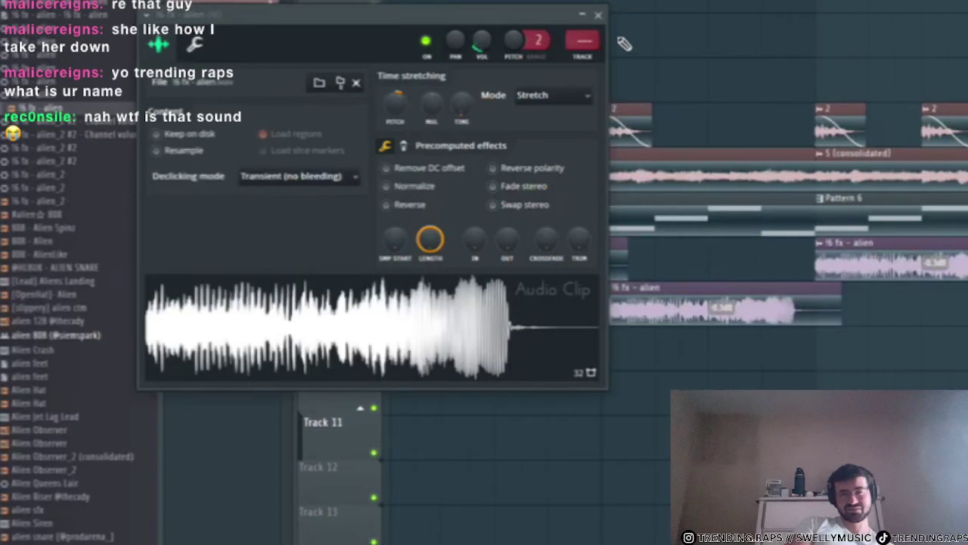
left_click_drag(583, 40, 583, 6)
scroll(786, 189, "left", 2)
scroll(802, 189, "down", 3)
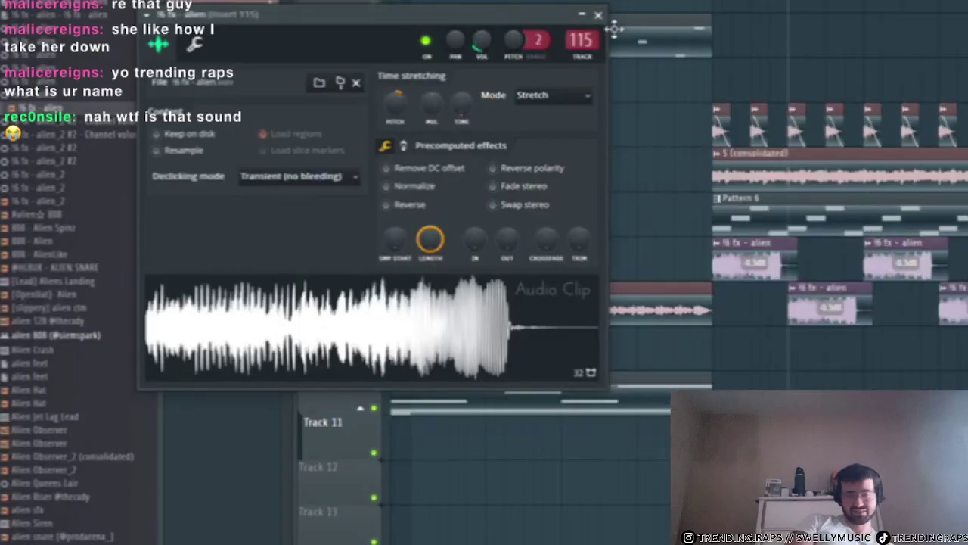
left_click_drag(570, 40, 571, 57)
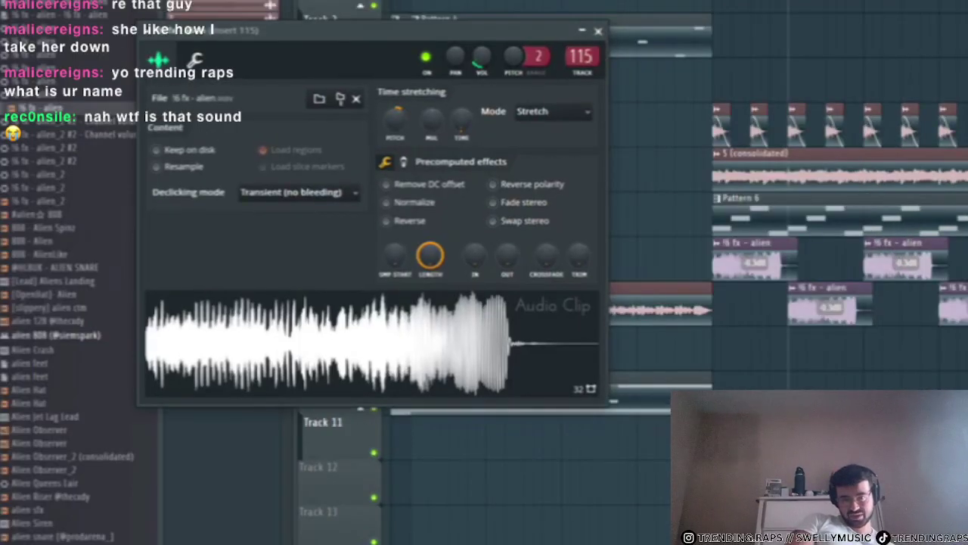
key("F9")
left_click(598, 32)
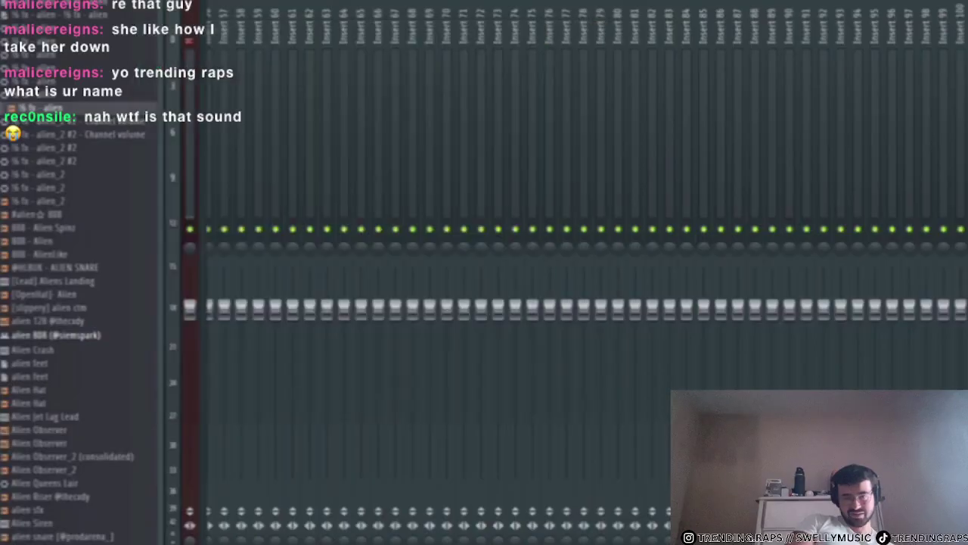
- Load Effectrix 2 on the alien clip's mixer insert and play the clip through its "Break 3" preset
left_click(966, 217)
left_click(837, 21)
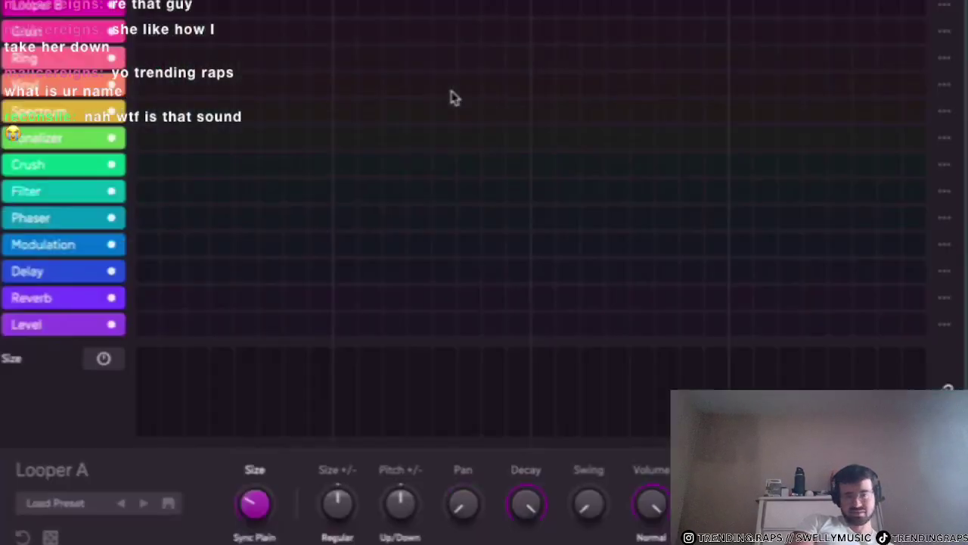
key("space")
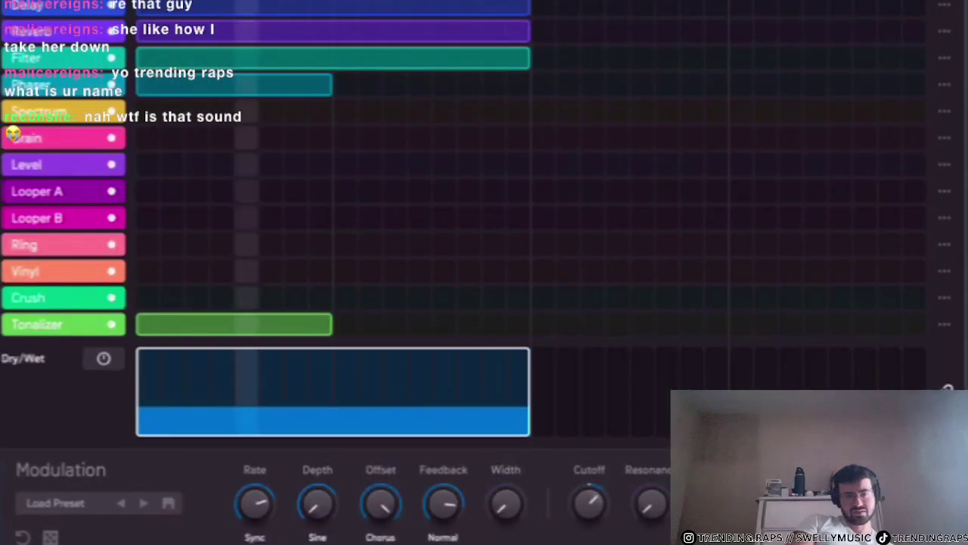
key("space")
key("space")
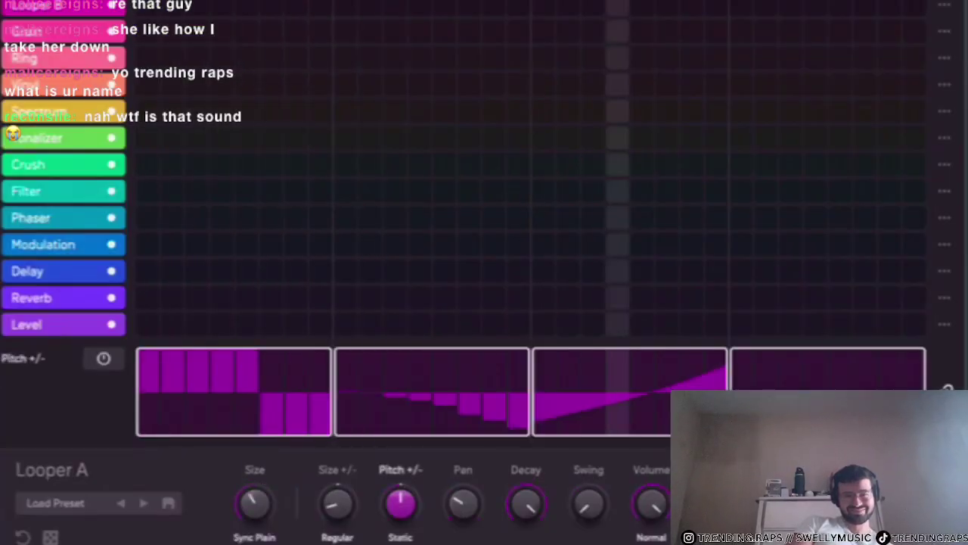
key("F9")
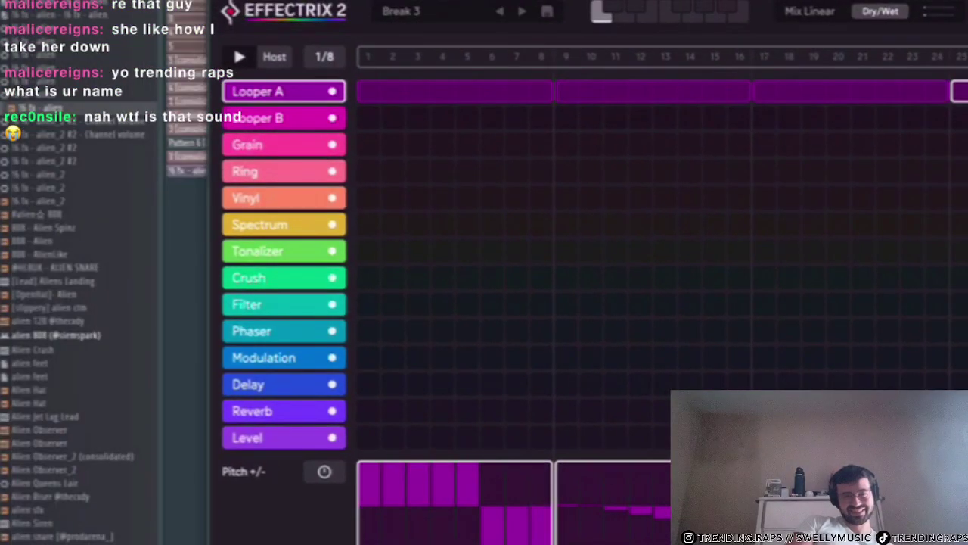
key("Escape")
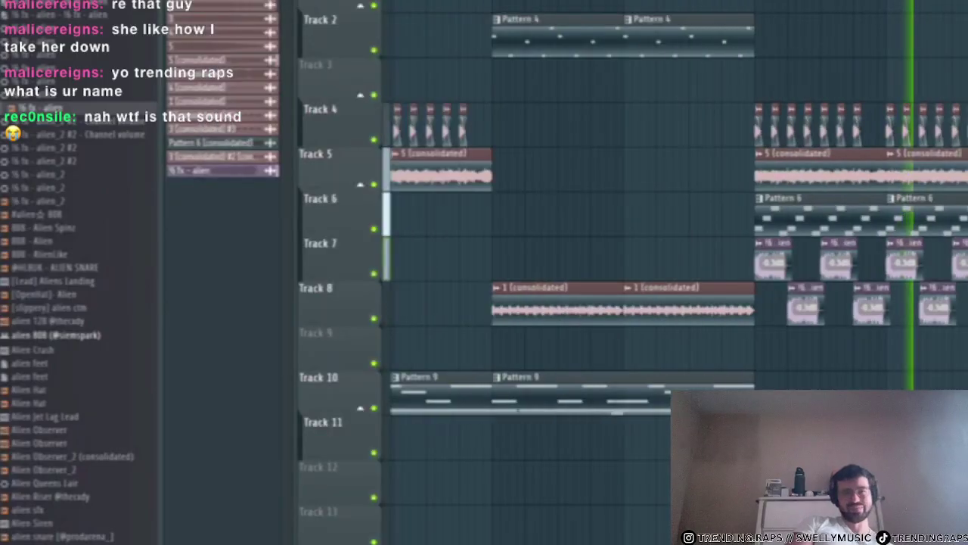
- Mute Tracks 4, 5 and 6 in the playlist to hear the alien effect on its own
key("F9")
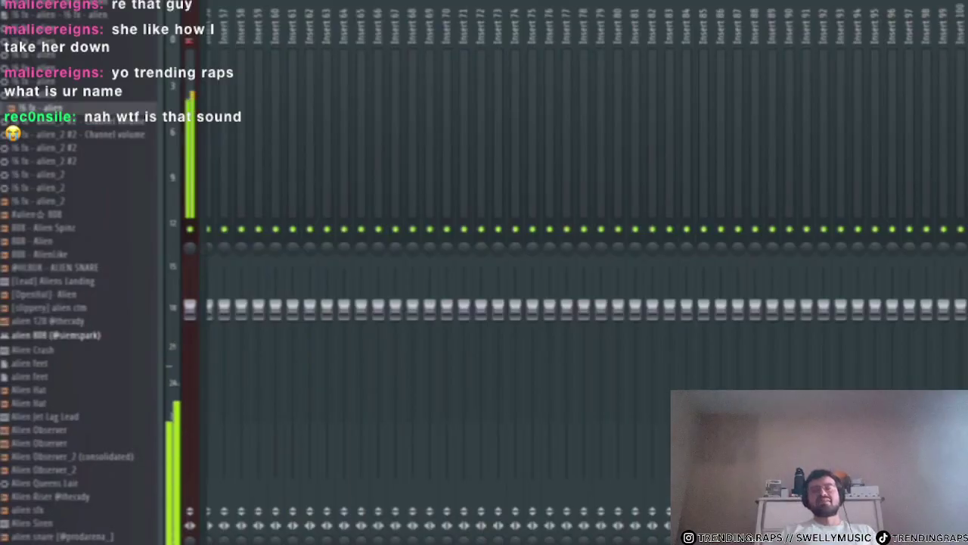
key("F9")
scroll(799, 19, "up", 3)
left_click(374, 183)
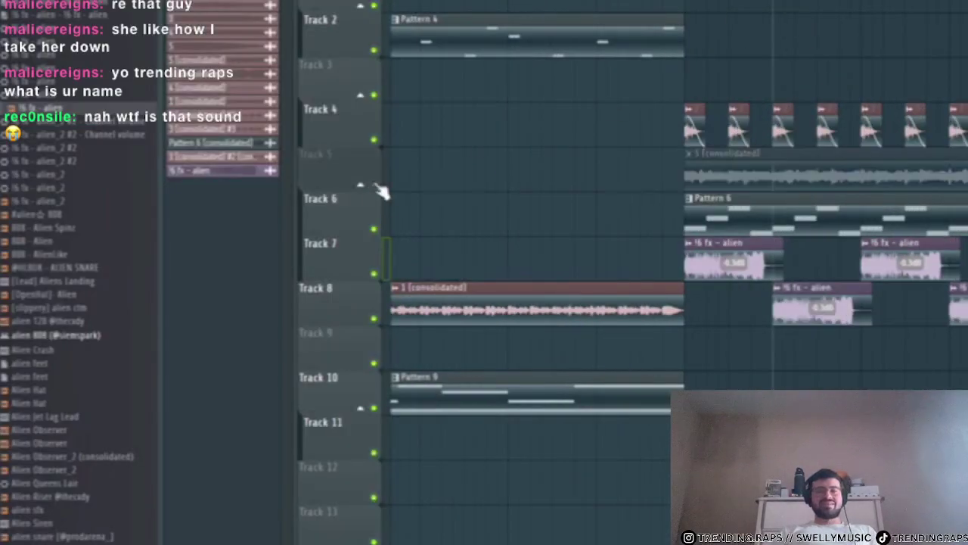
left_click(374, 140)
left_click(381, 228)
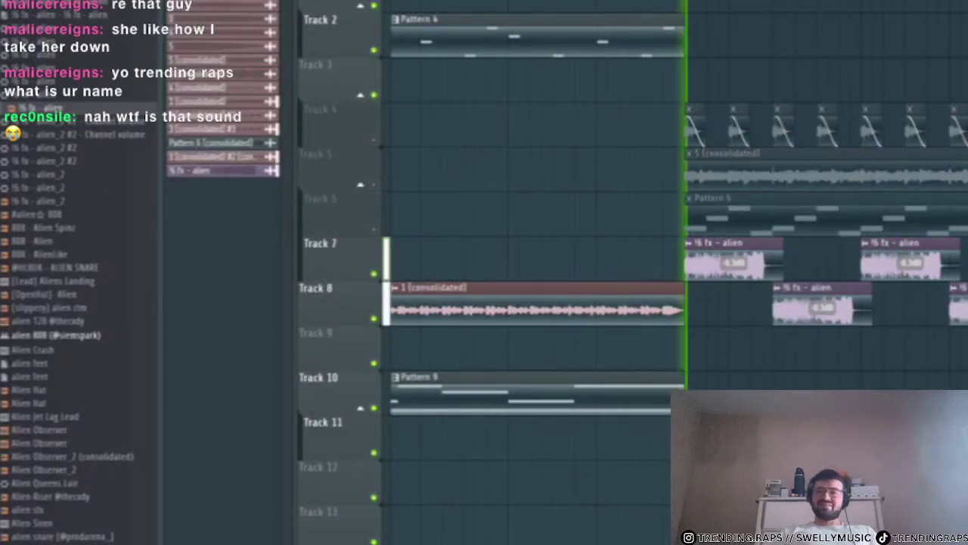
- Audition further Effectrix 2 presets during playback and settle on "Just a break"
key("F9")
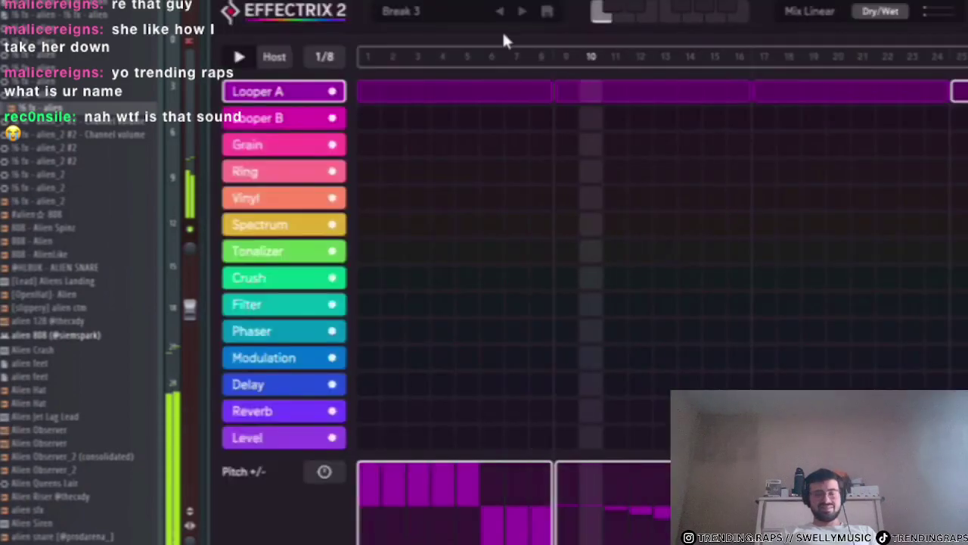
left_click(520, 14)
left_click(521, 14)
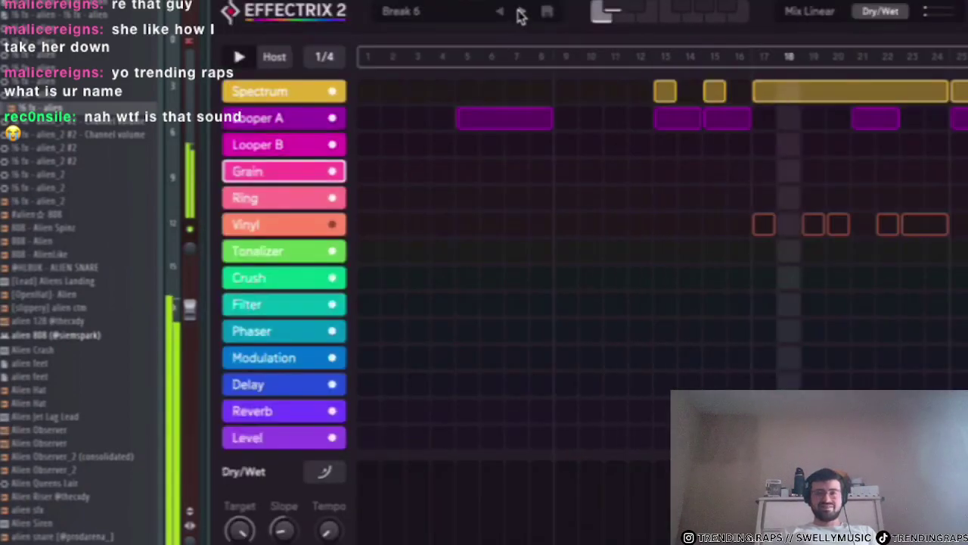
left_click(520, 14)
left_click(520, 13)
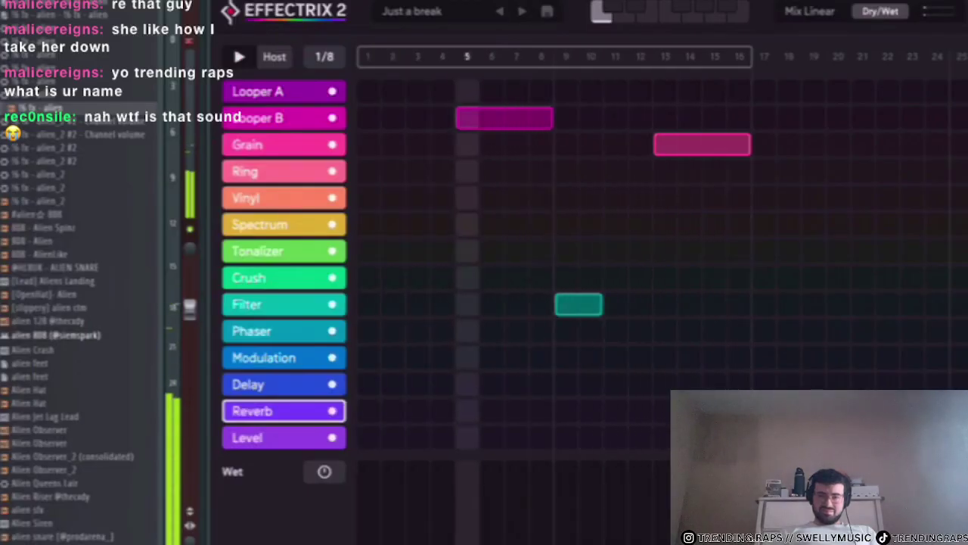
key("Escape")
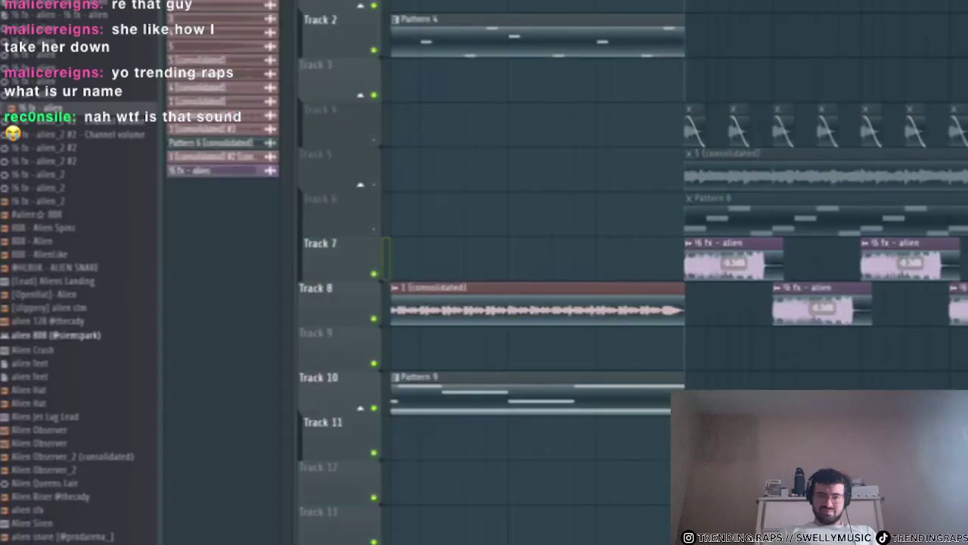
- Unmute Tracks 4, 5 and 6 in the playlist
key("F9")
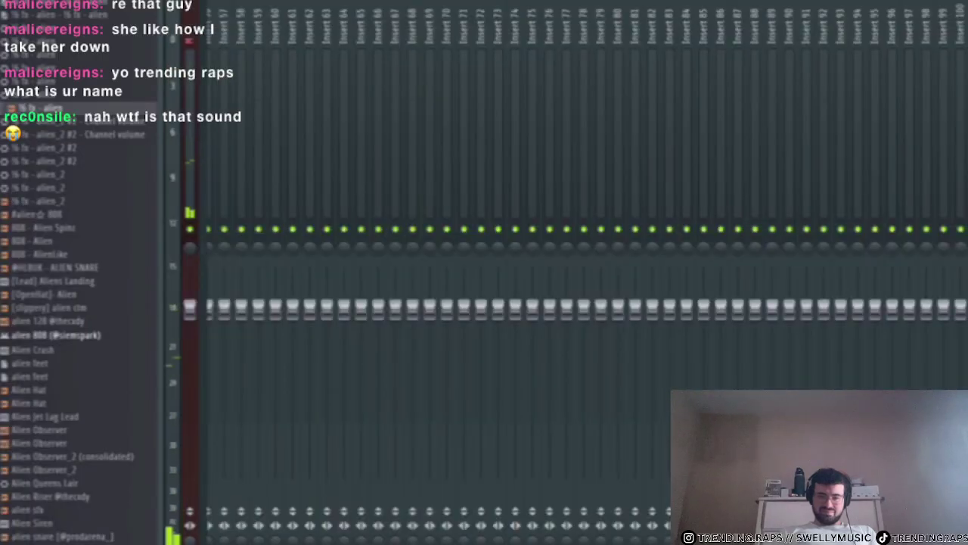
key("F9")
left_click(374, 183, "ctrl")
left_click(374, 184, "ctrl")
- Open Pattern 6 in the piano roll and delete all notes after the first two
scroll(890, 360, "down", 2)
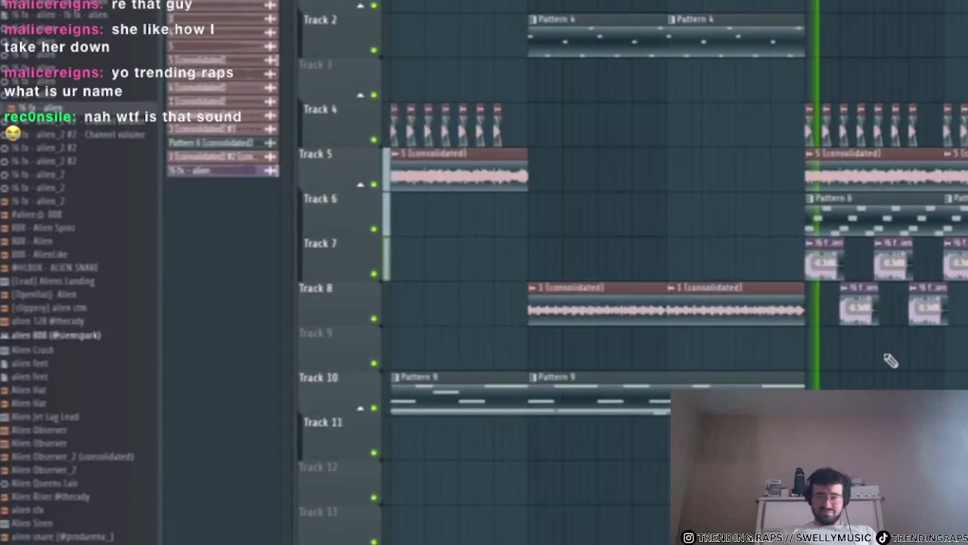
double_click(871, 211)
scroll(509, 189, "down", 2)
left_click_drag(838, 184, 541, 356)
key("Delete")
left_click_drag(627, 146, 308, 364)
key("Delete")
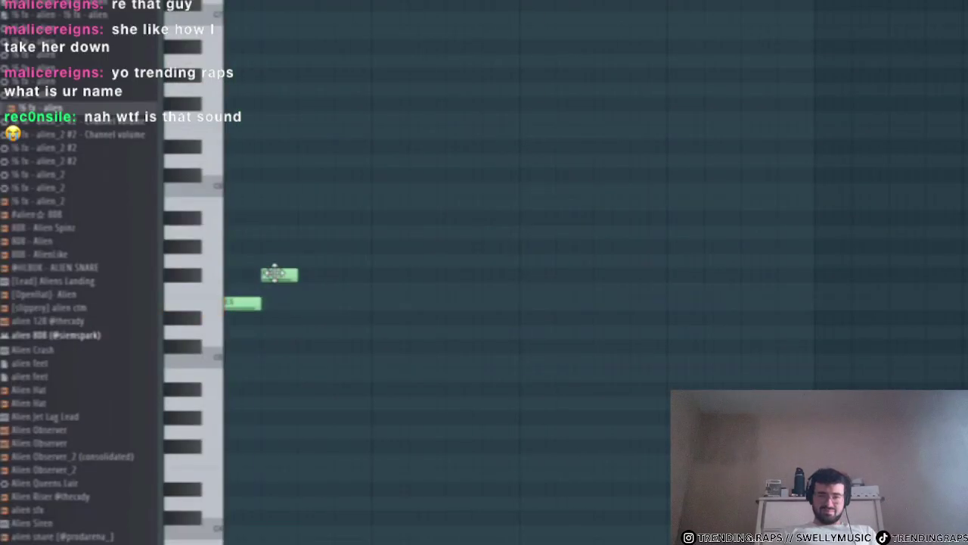
- Move the F#5 note to beat 3 of the first bar and add a G#5 note at the start of bar 2
left_click_drag(277, 272, 304, 267)
left_click_drag(403, 247, 374, 258)
left_click(379, 252)
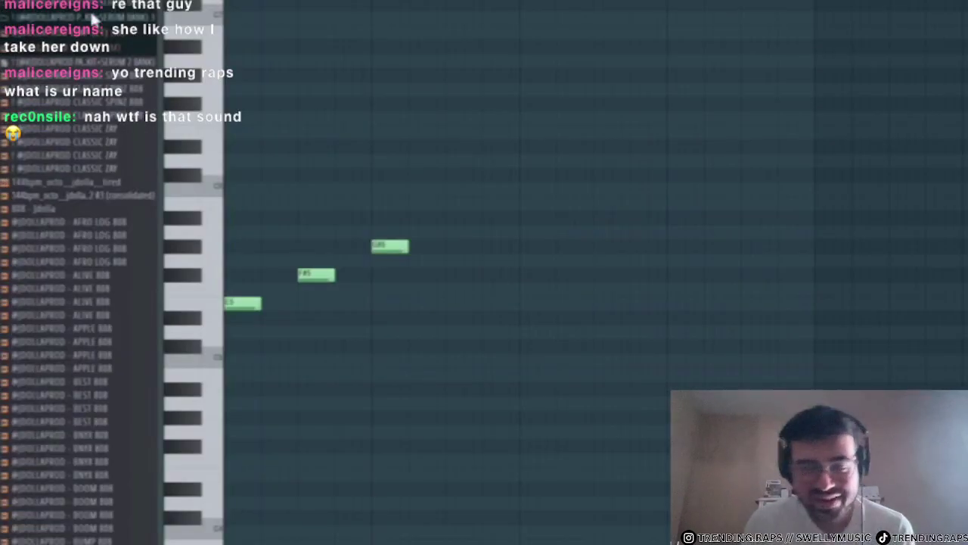
left_click(64, 47)
left_click(60, 47)
left_click(58, 33)
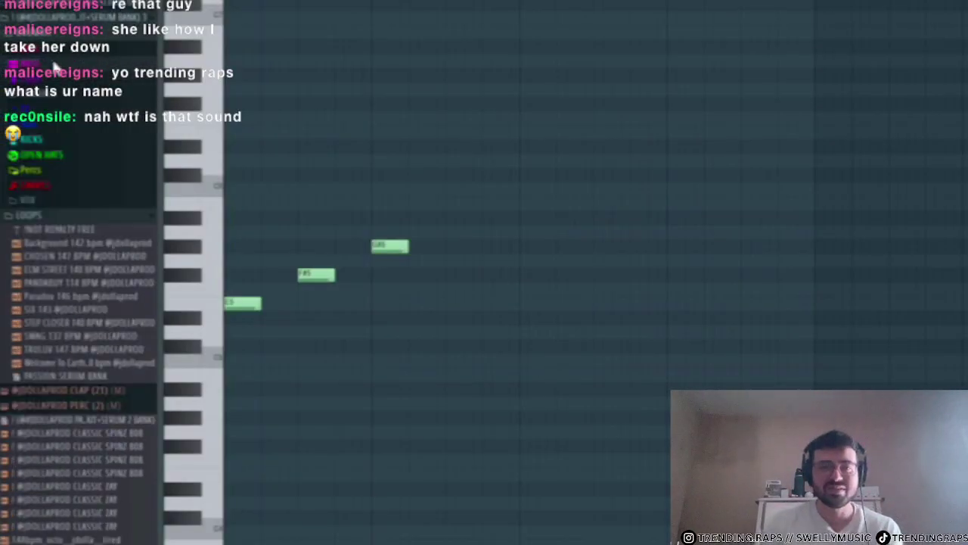
left_click(54, 62)
left_click(54, 90)
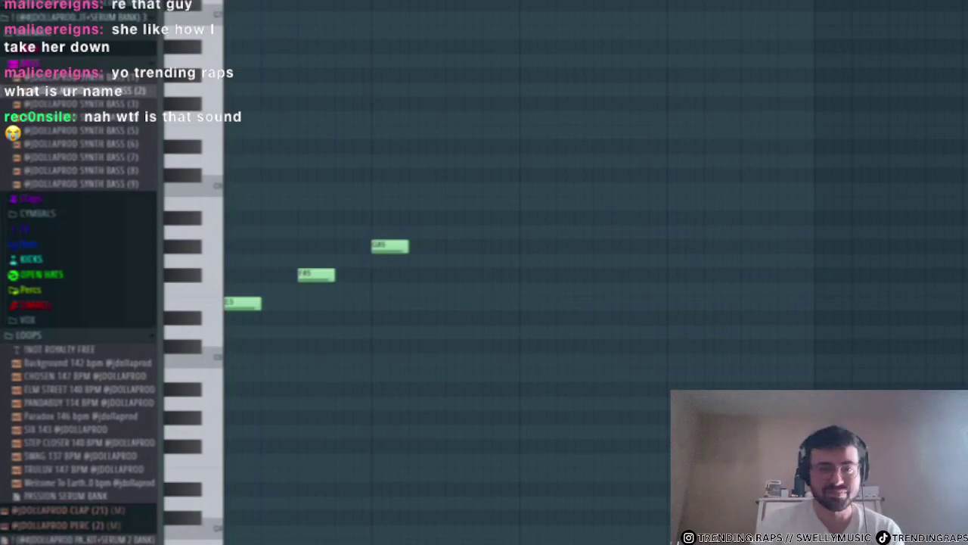
left_click_drag(114, 90, 148, 127)
left_click_drag(87, 144, 120, 179)
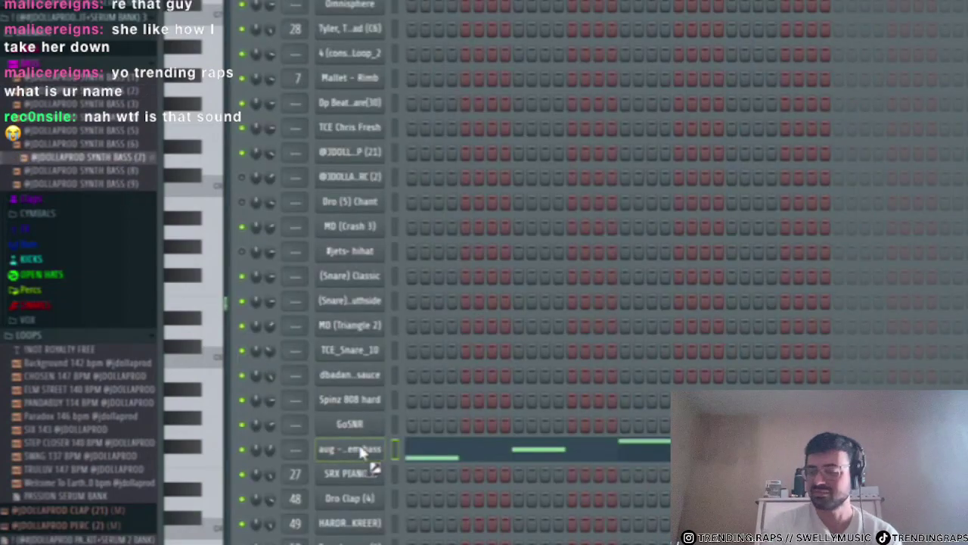
left_click_drag(362, 451, 356, 452)
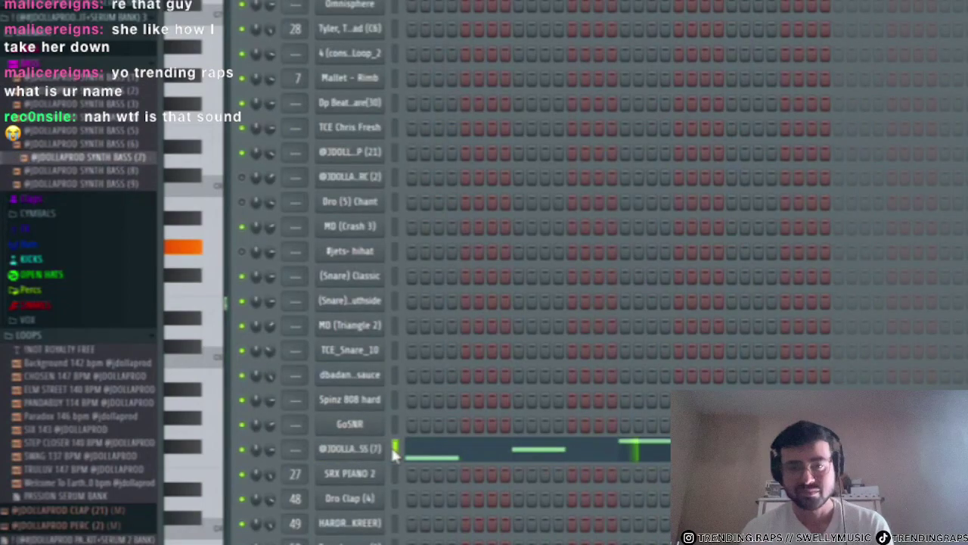
- Return to the playlist and play the Pattern 6 section in song mode
key("F5")
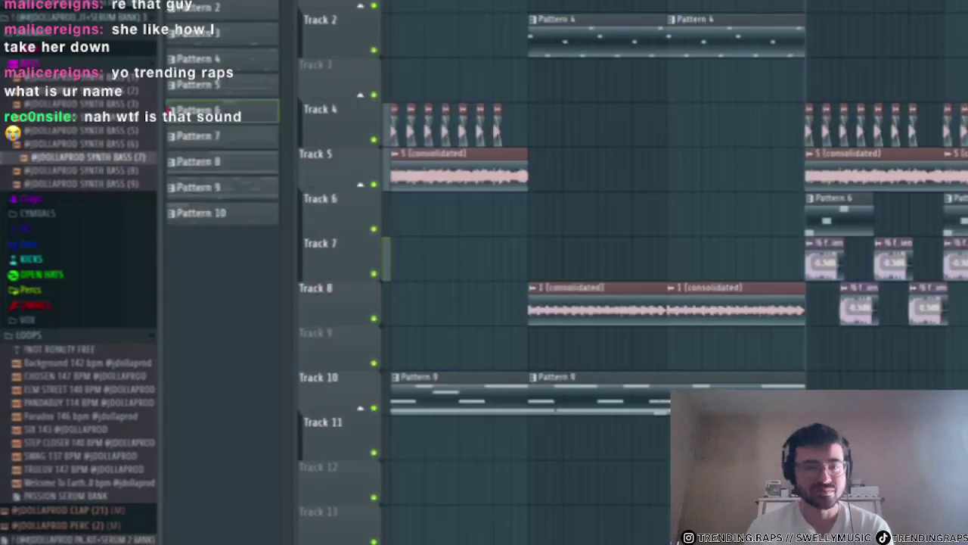
key("l")
scroll(870, 262, "up", 5)
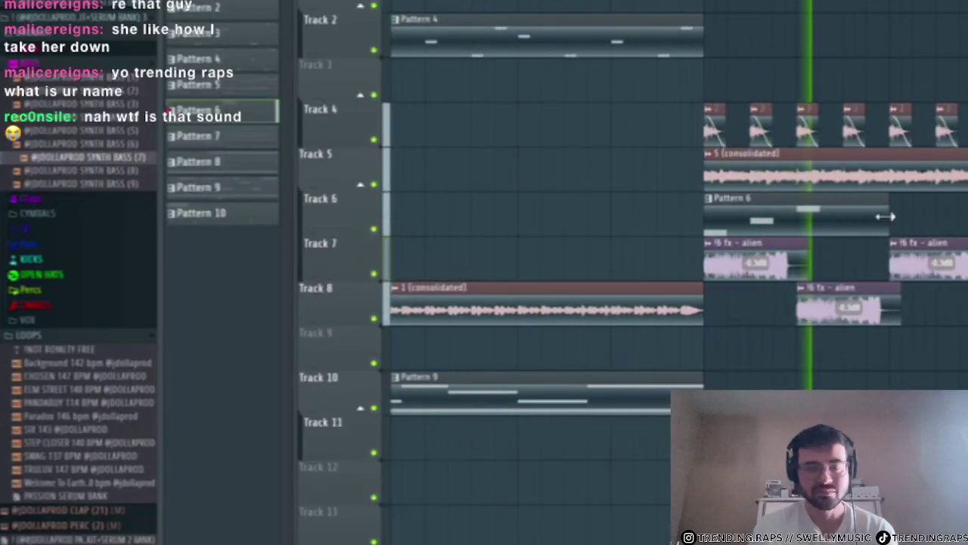
- Reopen Pattern 6 in the piano roll and set the snap to 1/2 beat
double_click(858, 219)
left_click_drag(654, 230, 627, 193)
right_click(643, 201)
left_click(210, 2)
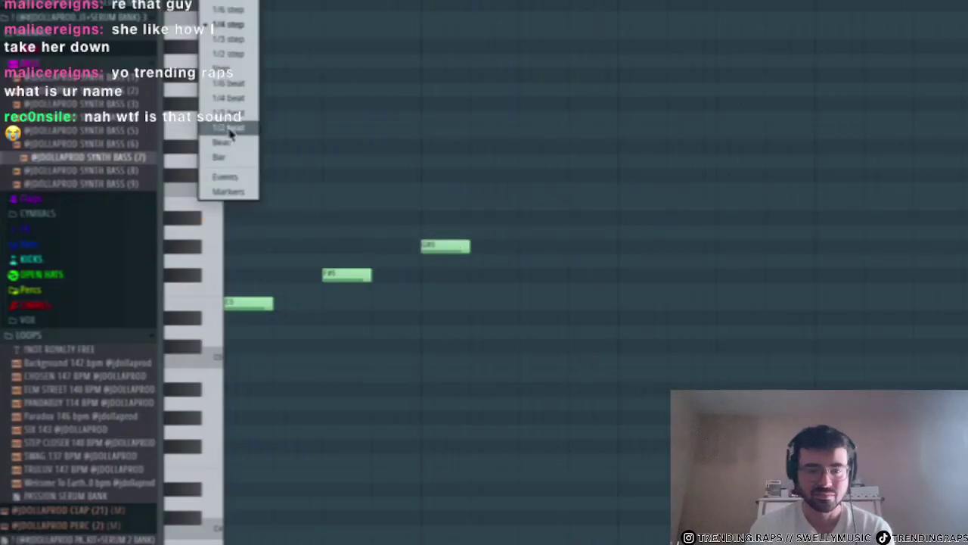
left_click(231, 130)
- Add a D#5 note at the start of bar 3, a C#5 note two beats after it and a G#4 note at bar 4
left_click_drag(288, 389, 218, 390)
right_click(248, 392)
left_click_drag(214, 322, 191, 321)
left_click(614, 318)
left_click_drag(683, 348, 707, 349)
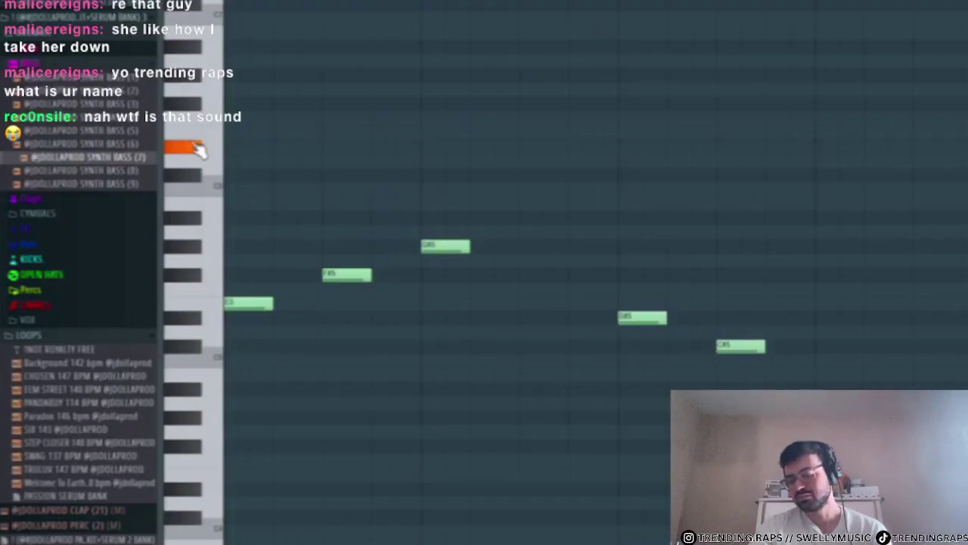
left_click_drag(205, 214, 210, 249)
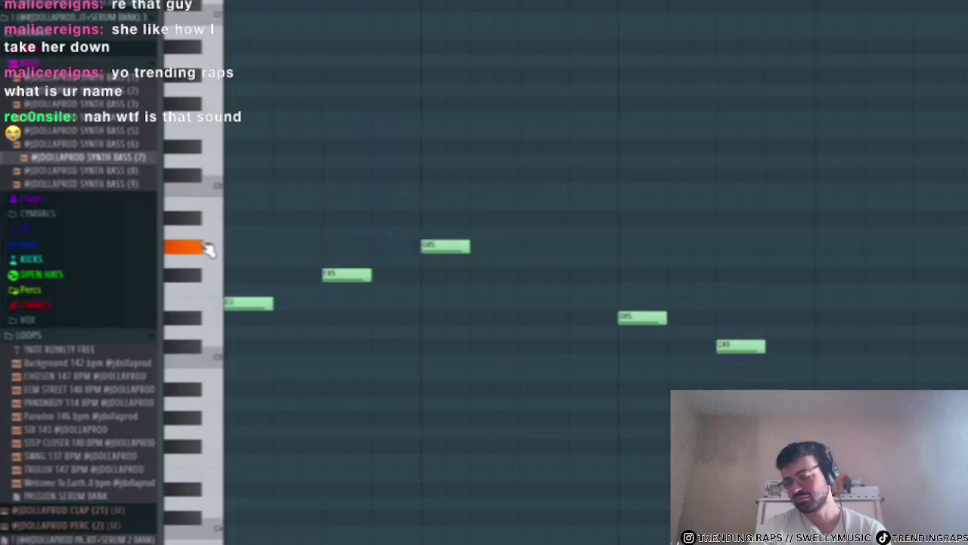
left_click(810, 385)
- Try the last three notes of Pattern 6 an octave higher during playback
left_click_drag(953, 493, 562, 243)
key("space")
key("ctrl+Up")
key("ctrl+a")
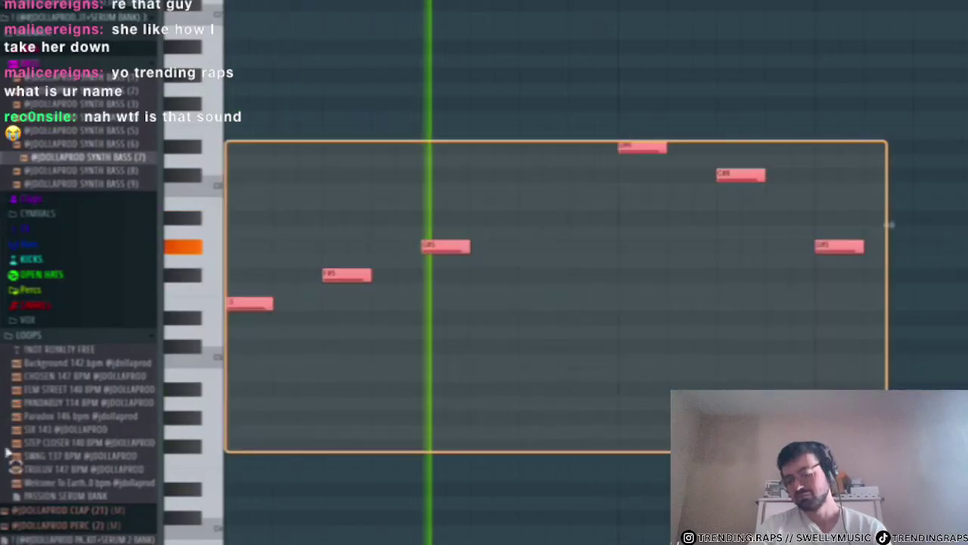
key("ctrl+d")
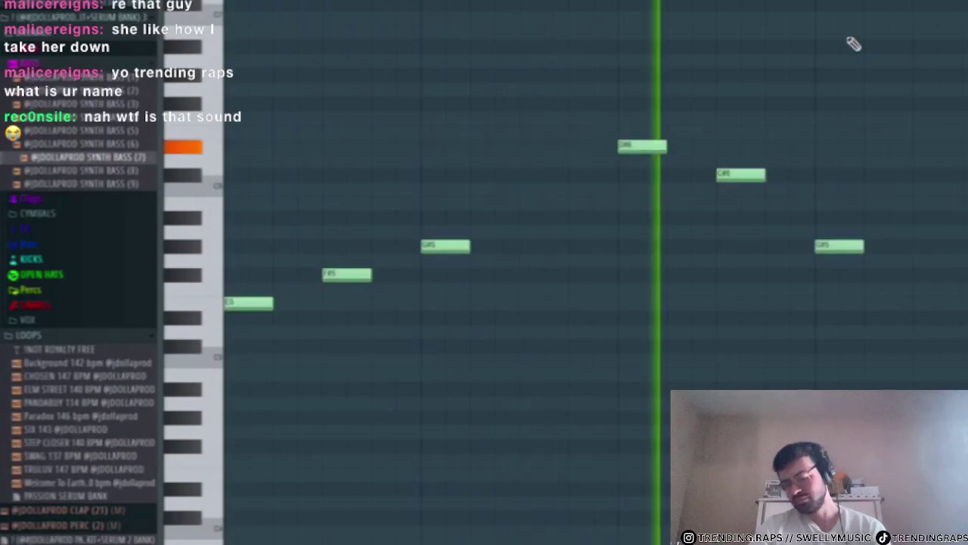
- Lower the last three notes of Pattern 6 by one octave
left_click_drag(922, 69, 573, 346)
key("ctrl+Down")
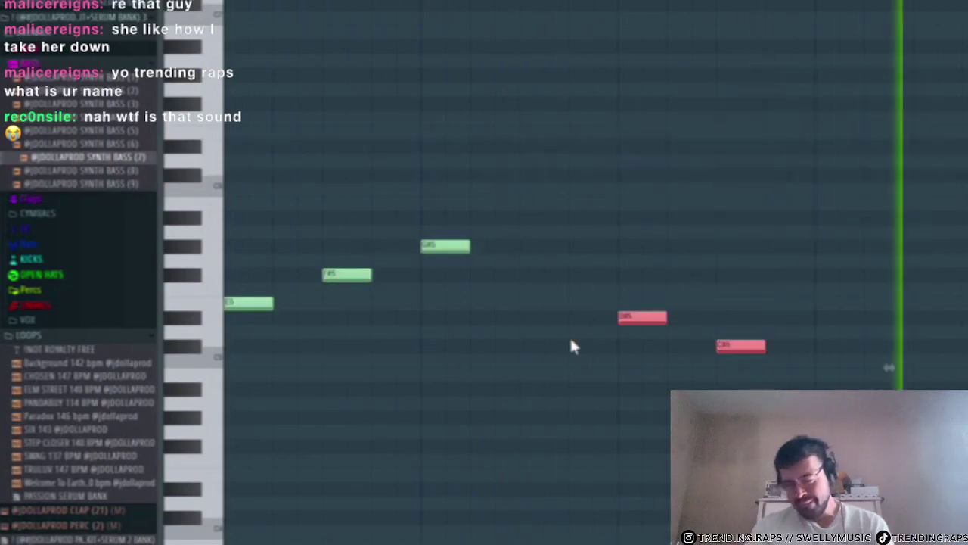
key("ctrl+d")
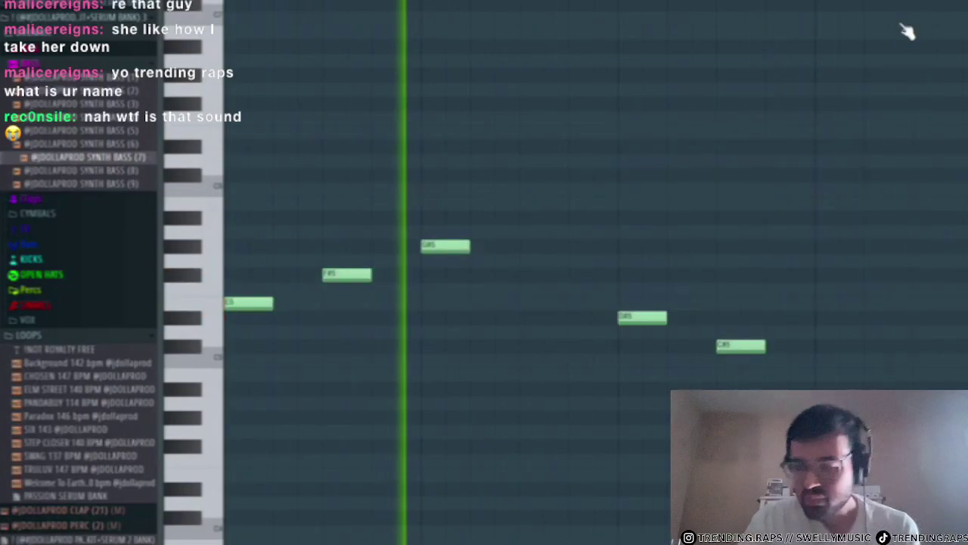
- Lengthen the last three notes of Pattern 6 to two beats each and return to the playlist
left_click_drag(967, 238, 654, 487)
left_click_drag(666, 319, 717, 334)
key("ctrl+d")
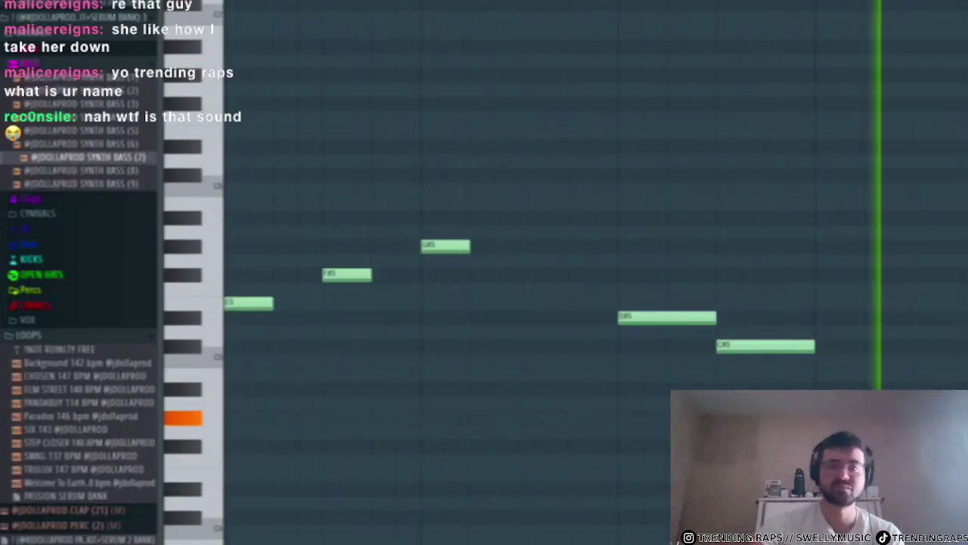
key("F5")
scroll(832, 318, "down", 6)
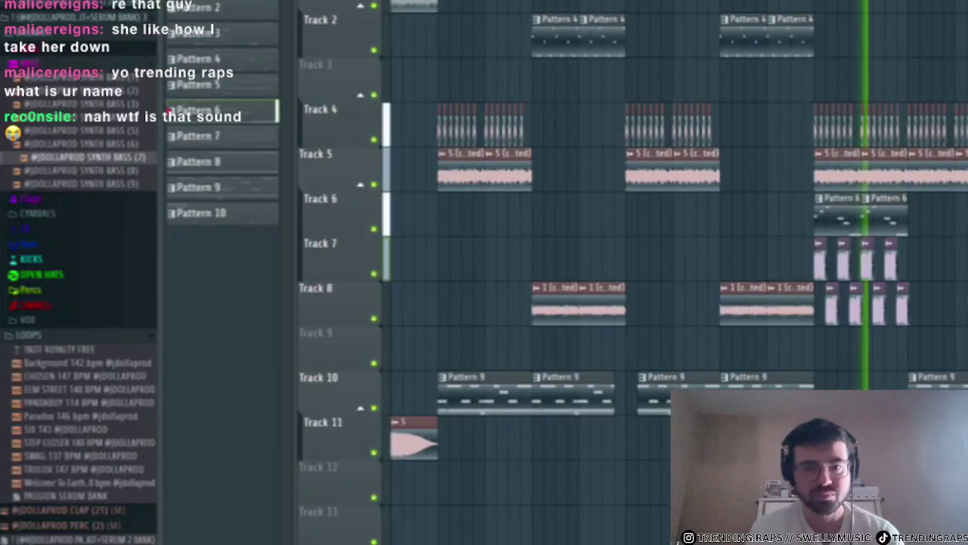
- Trim the end of the last alien effect clip on Track 8 to match the end of the second Pattern 6 clip
scroll(798, 313, "up", 4)
scroll(781, 311, "down", 2)
scroll(777, 311, "up", 5)
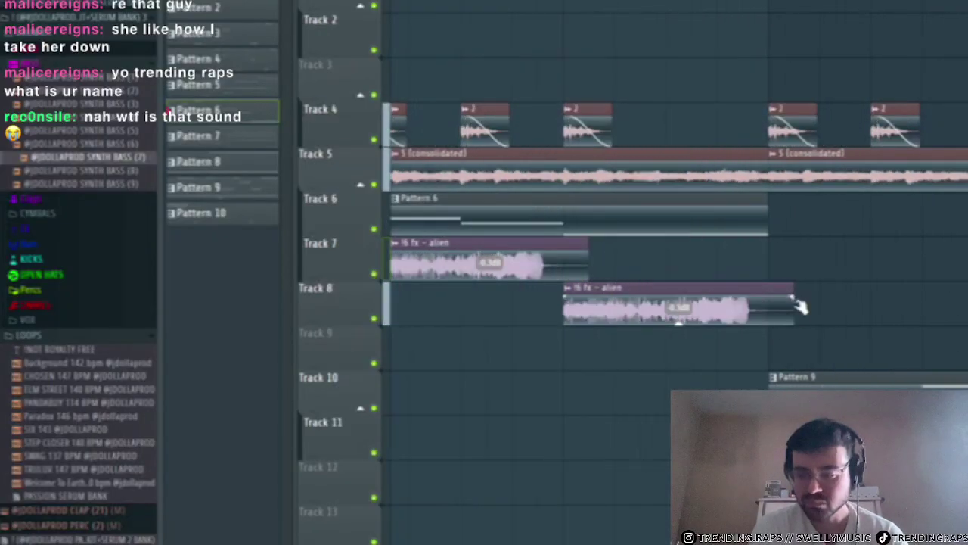
left_click_drag(790, 291, 769, 293)
key("ctrl+z")
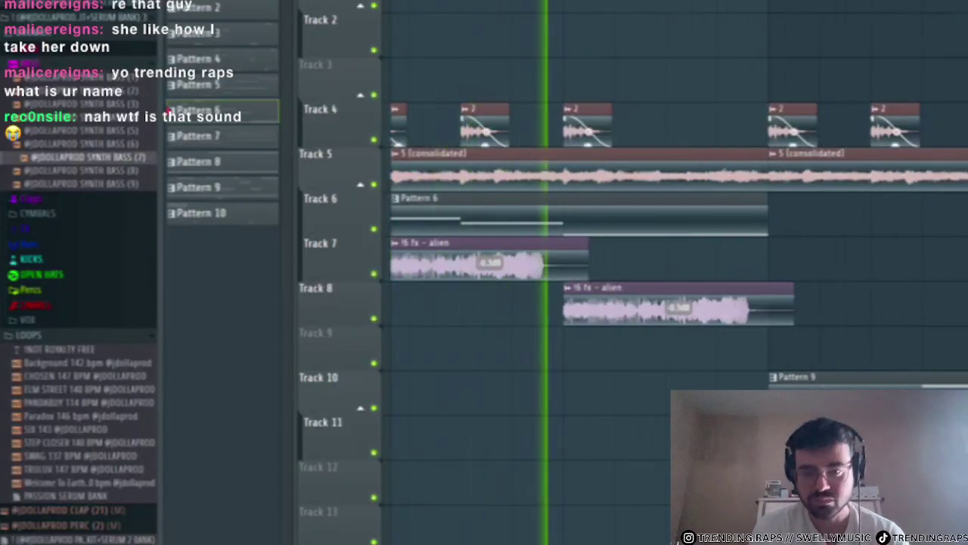
scroll(769, 287, "up", 2)
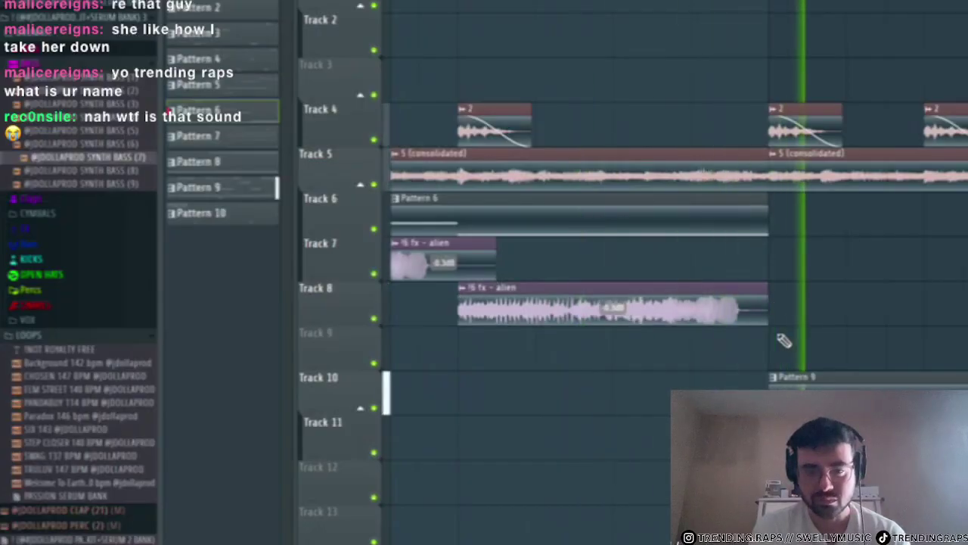
- Play through the bridge and the section after it, reviewing the Pattern 6 and alien effect clips, and stop playback
scroll(782, 340, "down", 4)
scroll(896, 261, "up", 4)
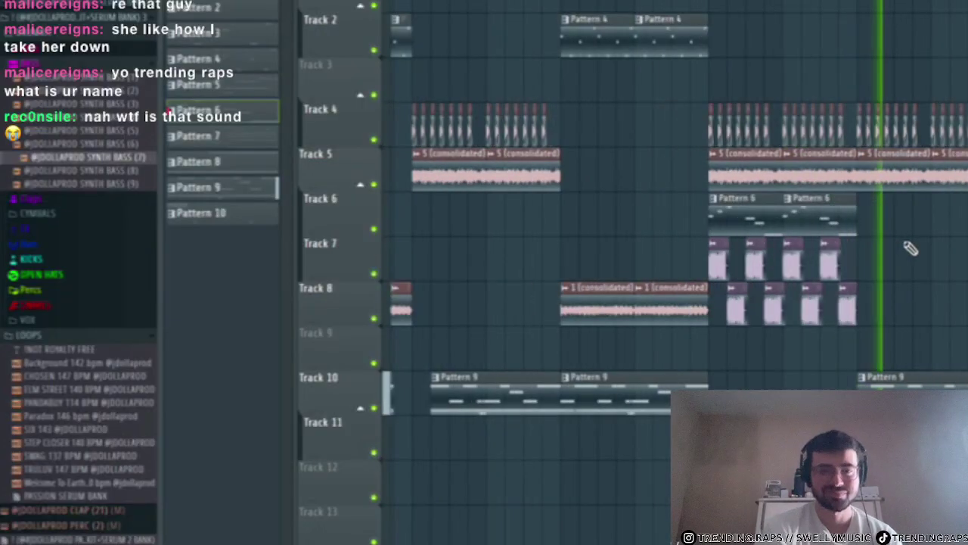
scroll(940, 255, "up", 3)
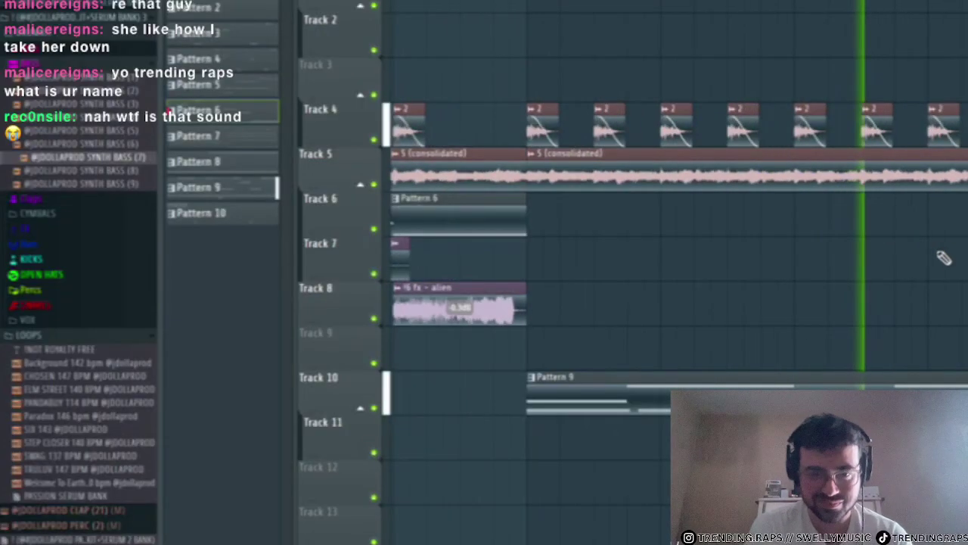
scroll(940, 255, "down", 4)
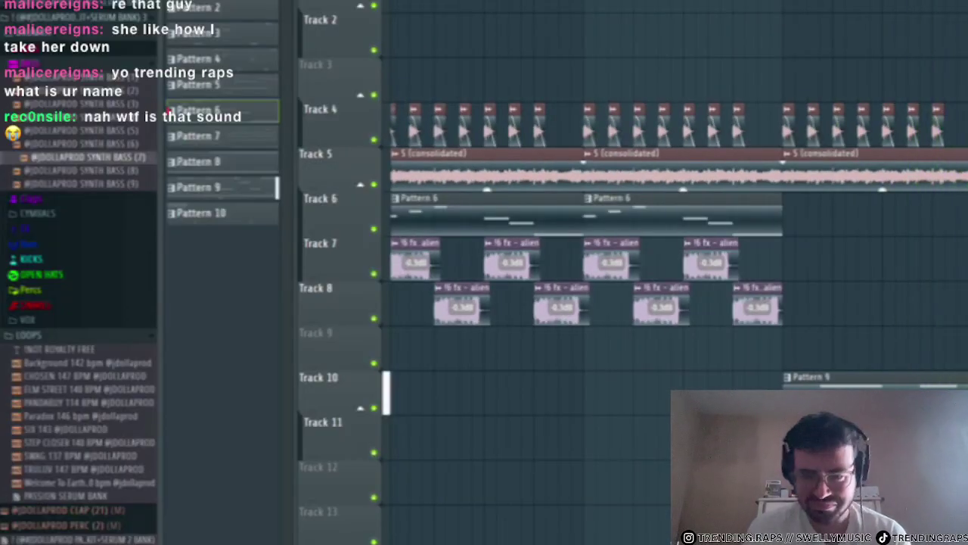
scroll(943, 302, "down", 6)
scroll(779, 288, "up", 3)
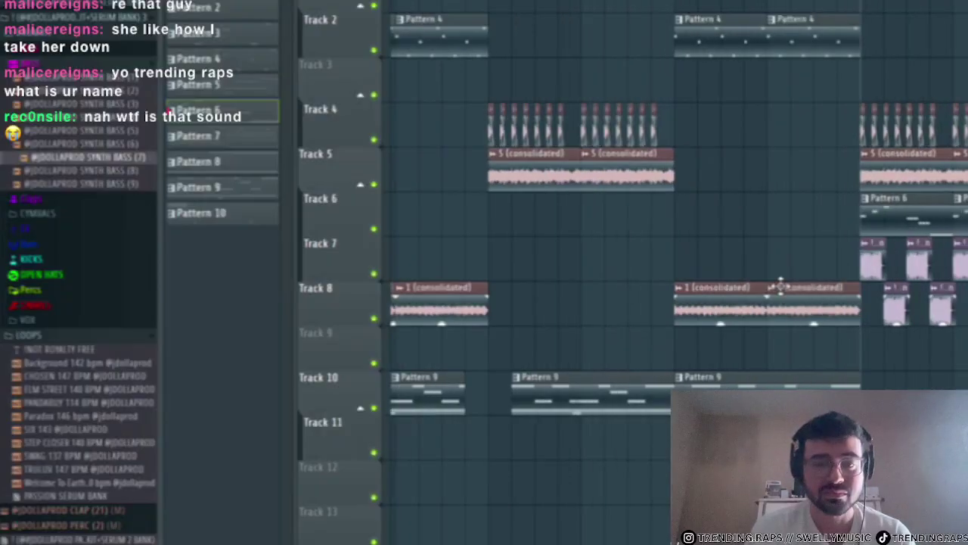
scroll(868, 325, "up", 3)
key("space")
- Check the notes of Pattern 6 in the piano roll and delete its clips from Track 6 in the playlist
scroll(906, 342, "down", 3)
double_click(902, 218)
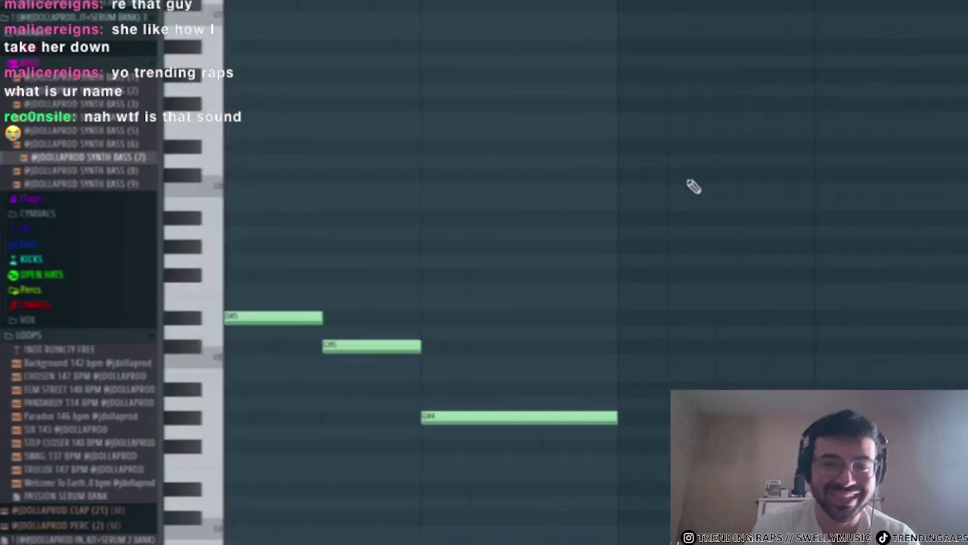
scroll(690, 184, "down", 2)
key("Escape")
right_click(900, 214)
scroll(757, 250, "down", 4)
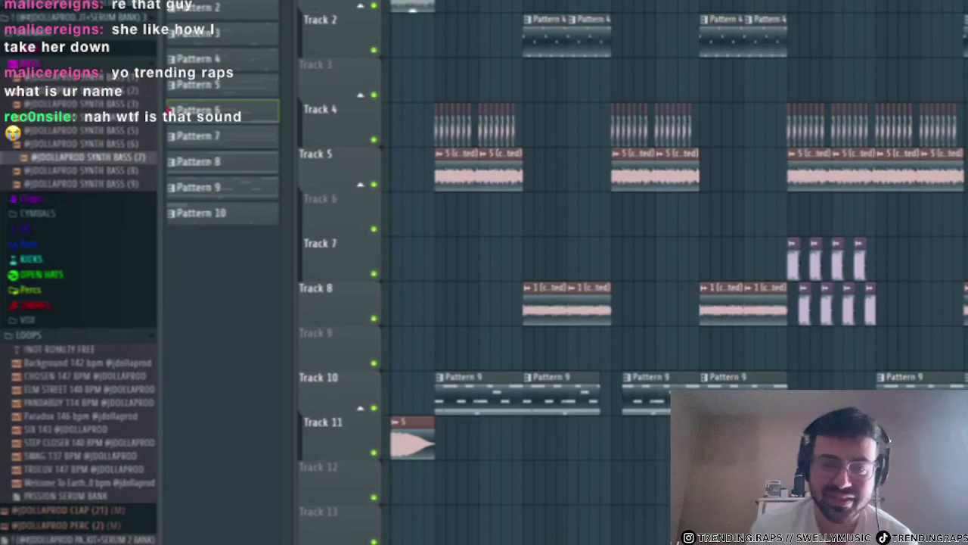
- Start saving the project under a new name that begins with TRENDINGRAPS
left_click(49, 0)
left_click(75, 0)
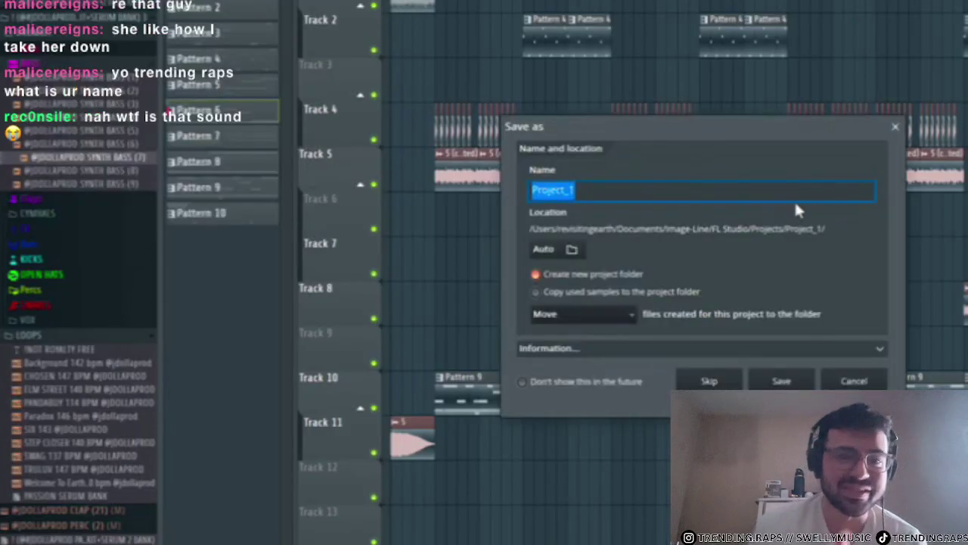
type("TRENDI")
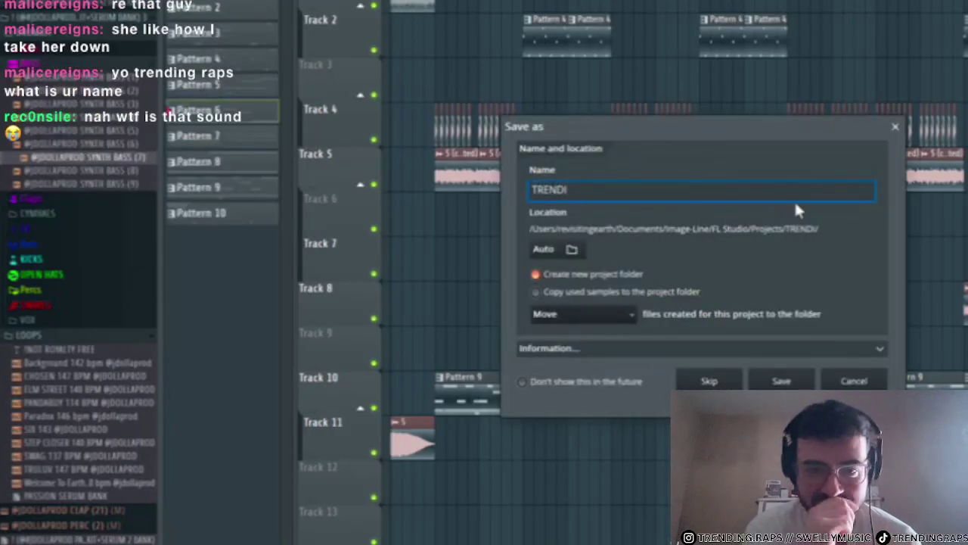
type("NGRAPS")
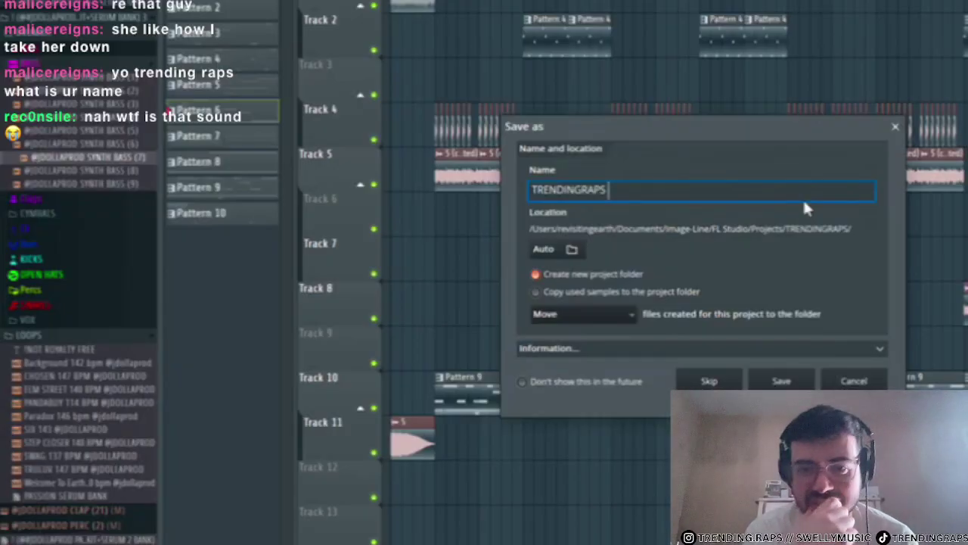
type("144 BP")
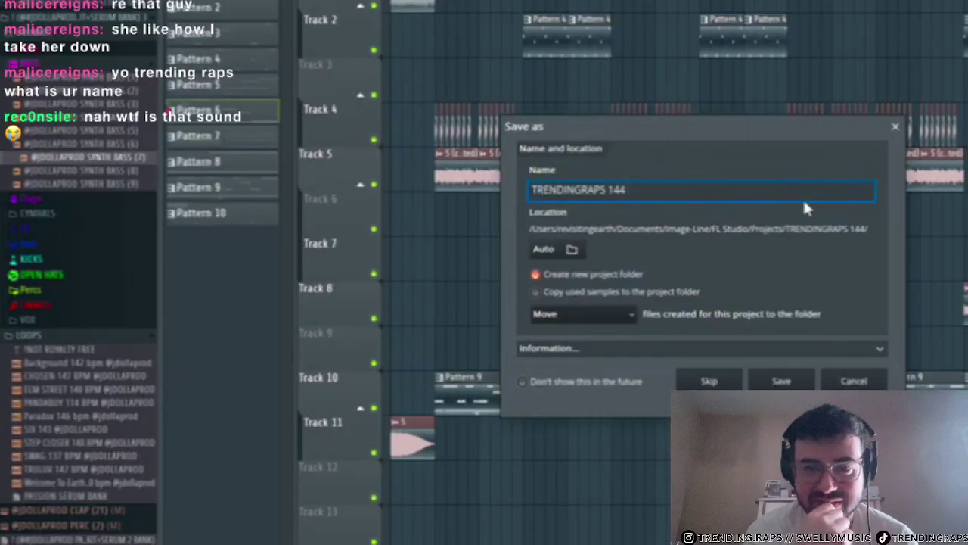
key("BackSpace")
key("BackSpace")
key("BackSpace")
key("BackSpace")
key("BackSpace")
key("BackSpace")
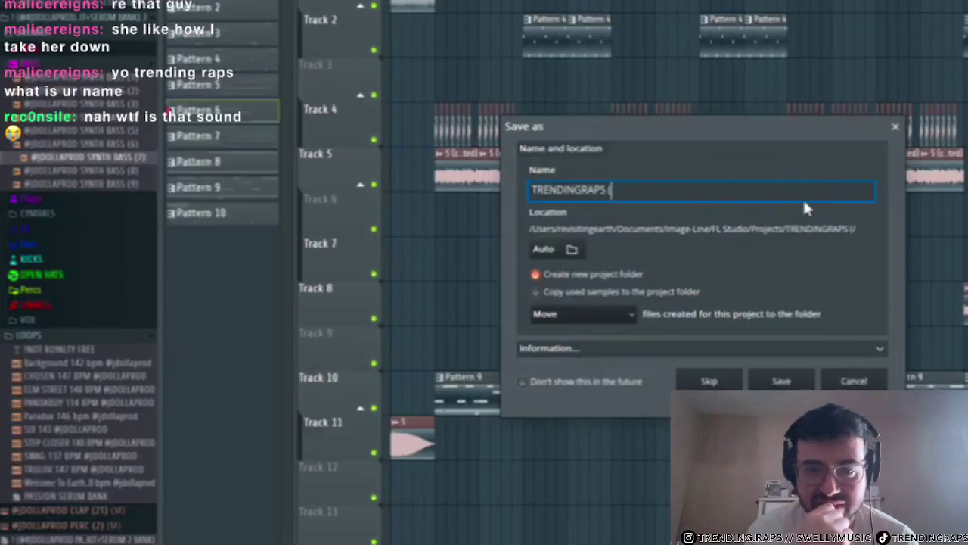
- Complete the project name as TRENDINGRAPS SPACE HUGS 144 RE X TR and save it in a new project folder
type("SPACE")
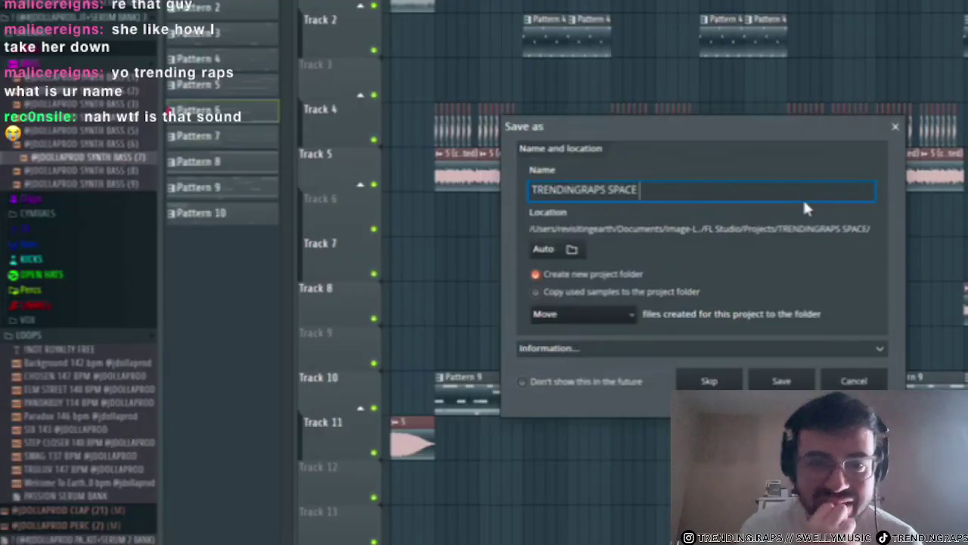
type(" HUGS 1")
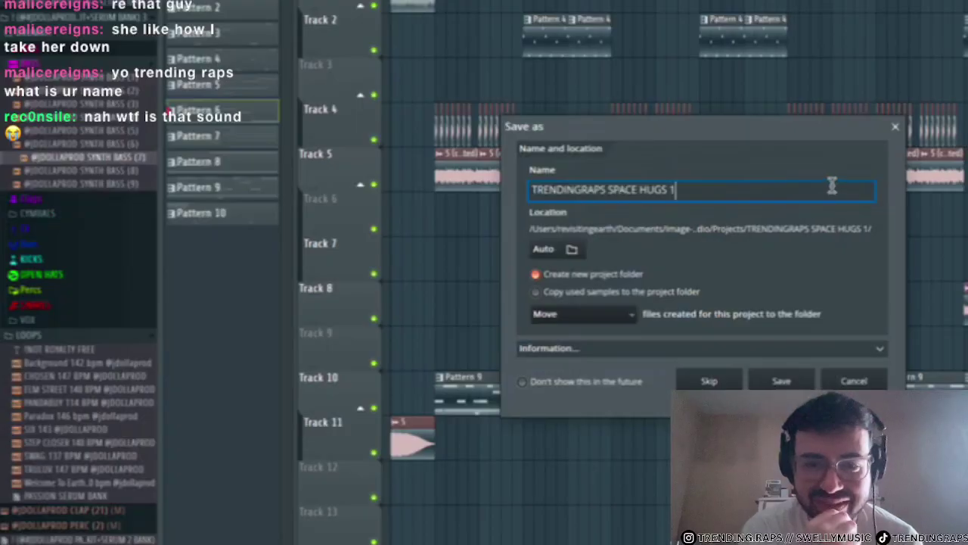
type("44 RE")
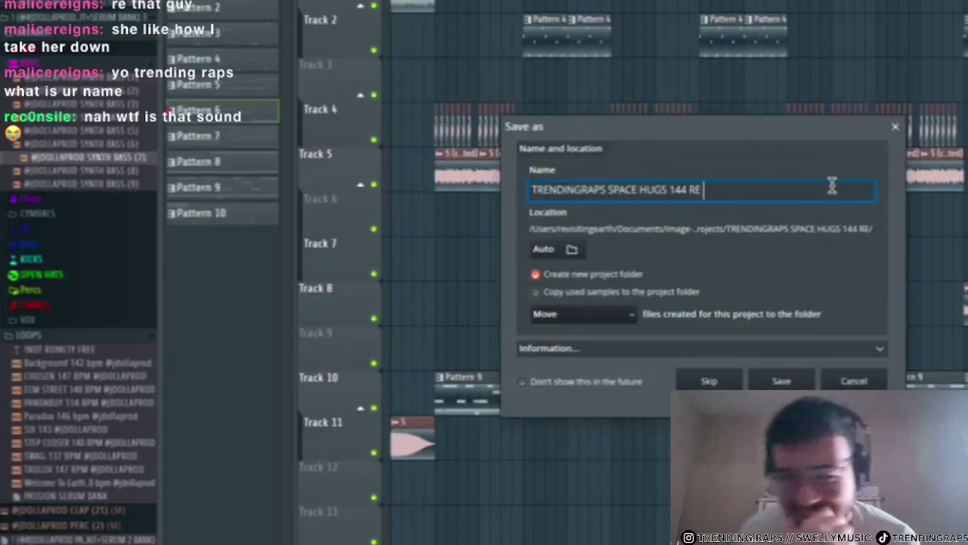
type(" TREND")
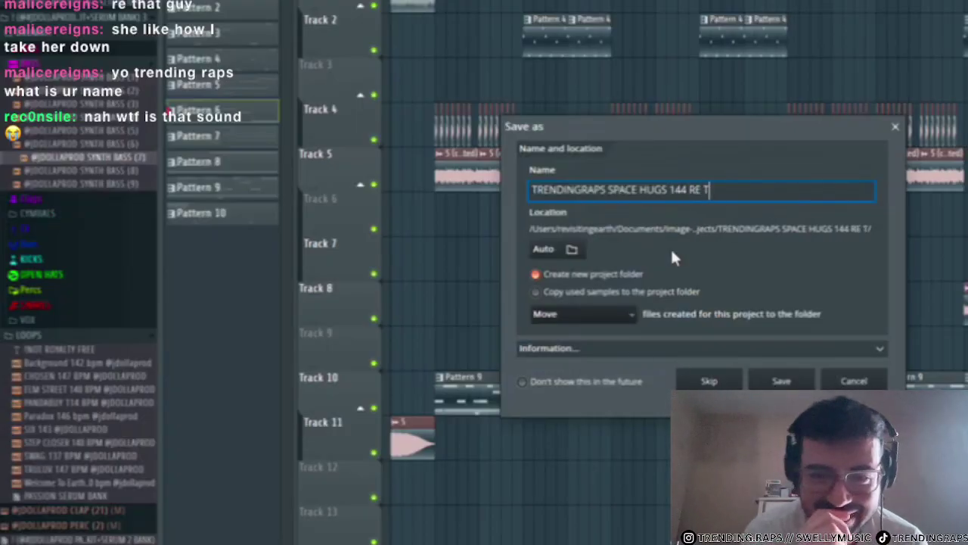
key("BackSpace")
key("BackSpace")
key("BackSpace")
key("BackSpace")
key("BackSpace")
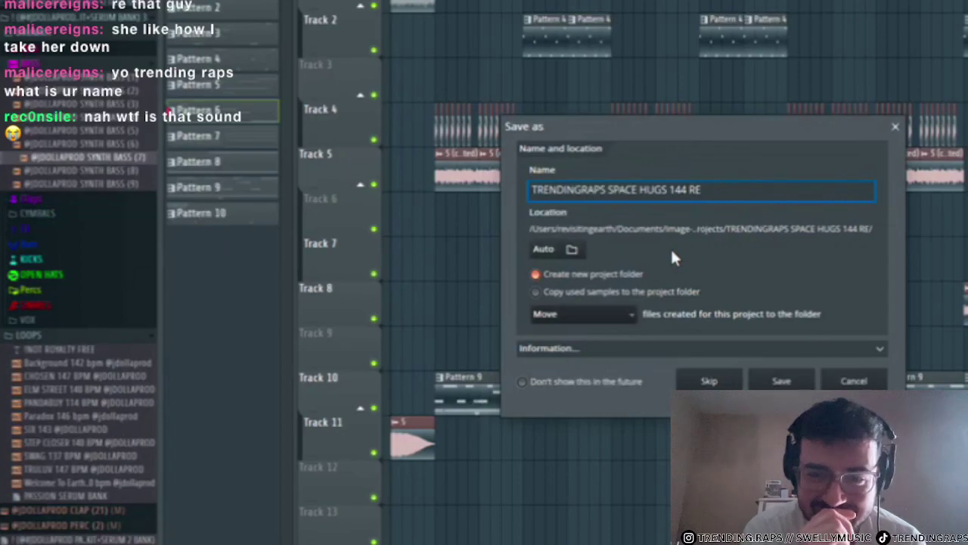
type("X TR")
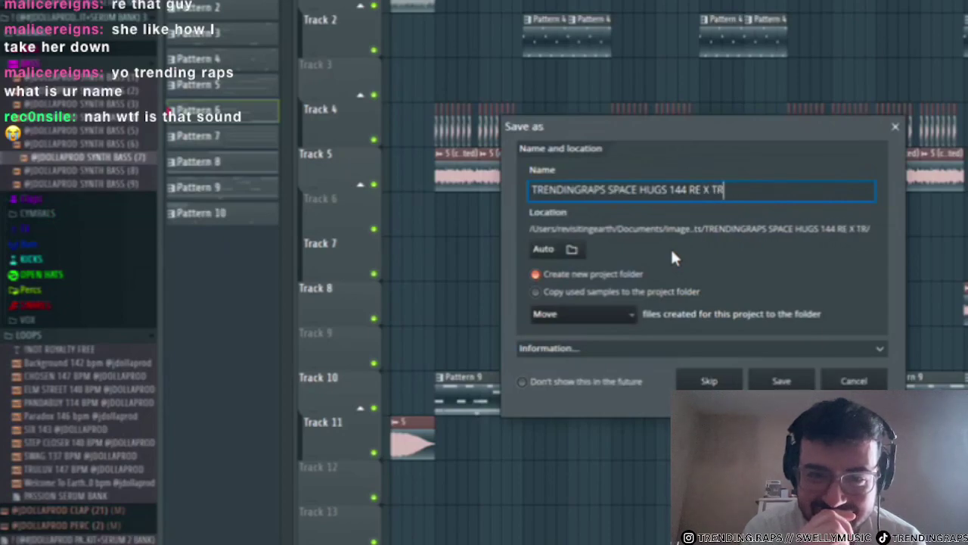
left_click(782, 380)
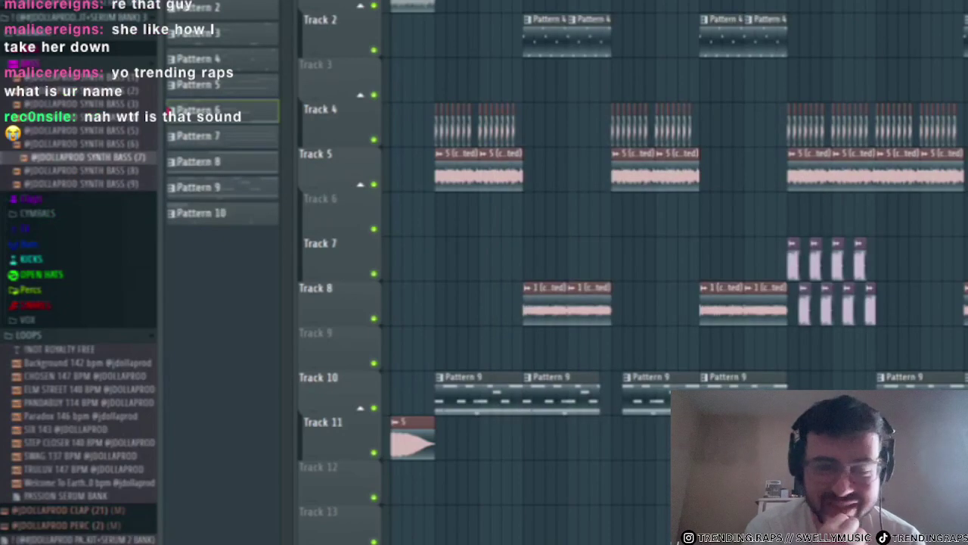
- Try to open TRENDINGRAPS SPACE HUGS 144 RE X TR.flp from the recent projects in the other FL Studio window
key("alt+Tab")
left_click(492, 6)
left_click(47, 1)
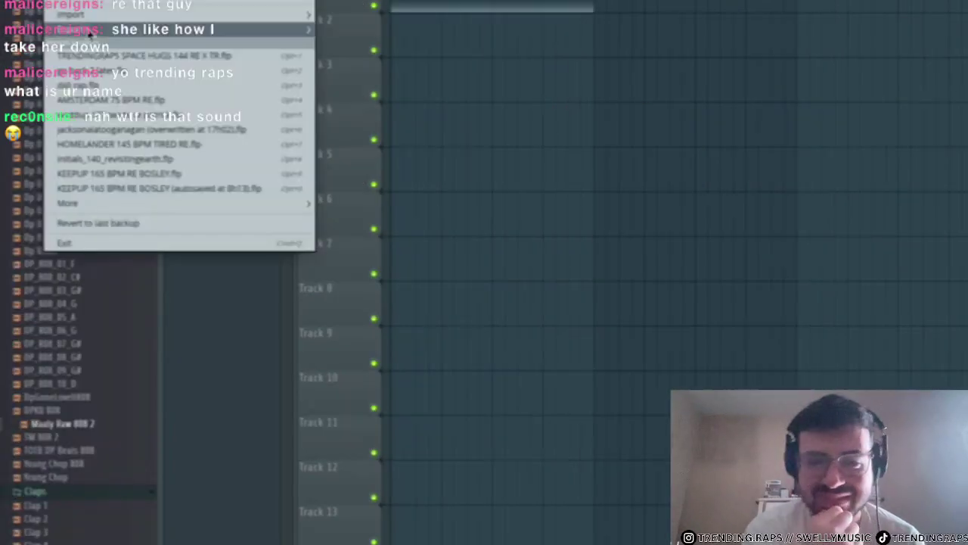
left_click(90, 60)
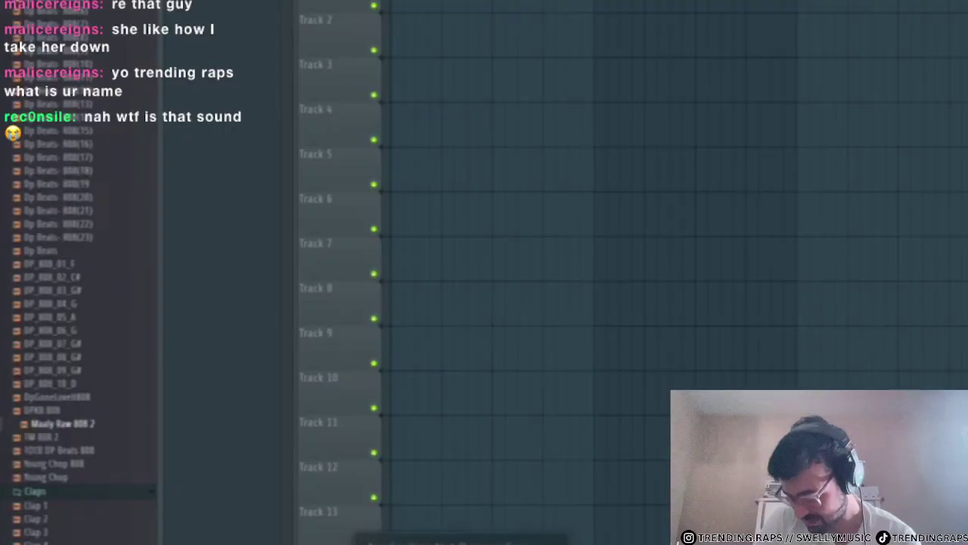
left_click(379, 542)
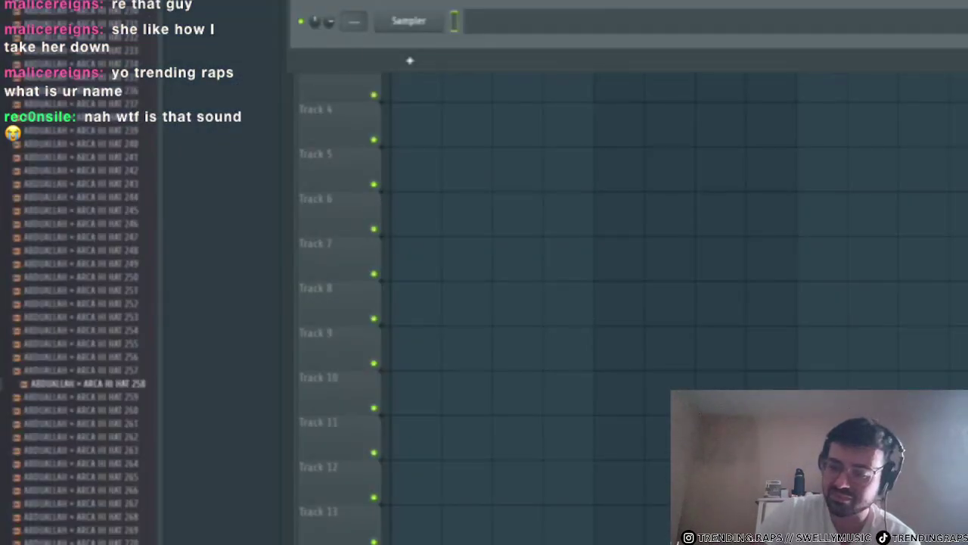
- Open TRENDINGRAPS SPACE HUGS 144 RE X TR.flp from its own folder inside the Projects folder
left_click(56, 0)
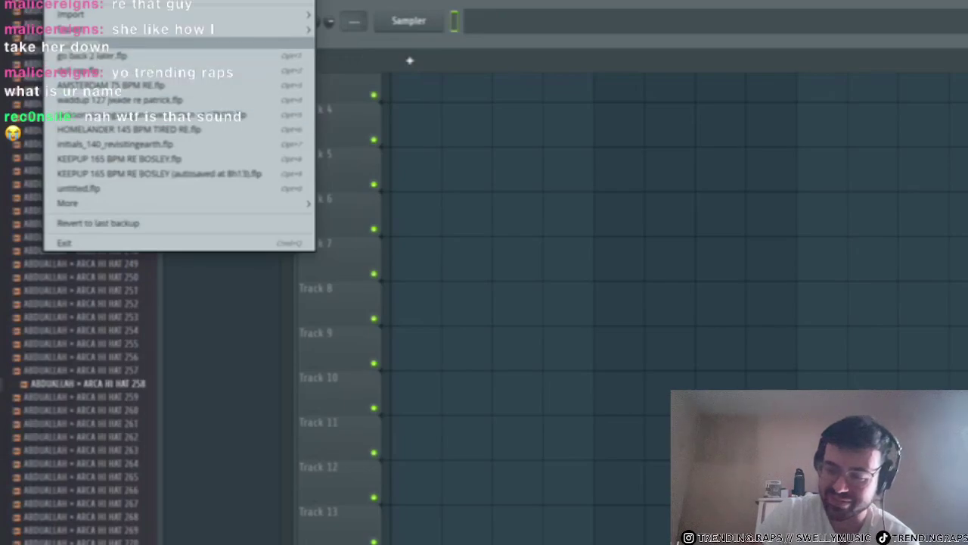
left_click(85, 1)
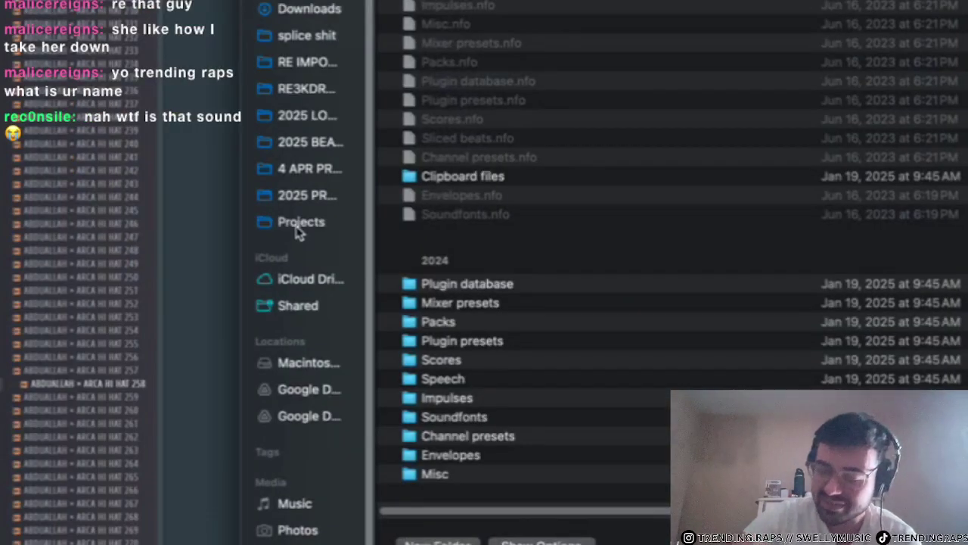
left_click(307, 198)
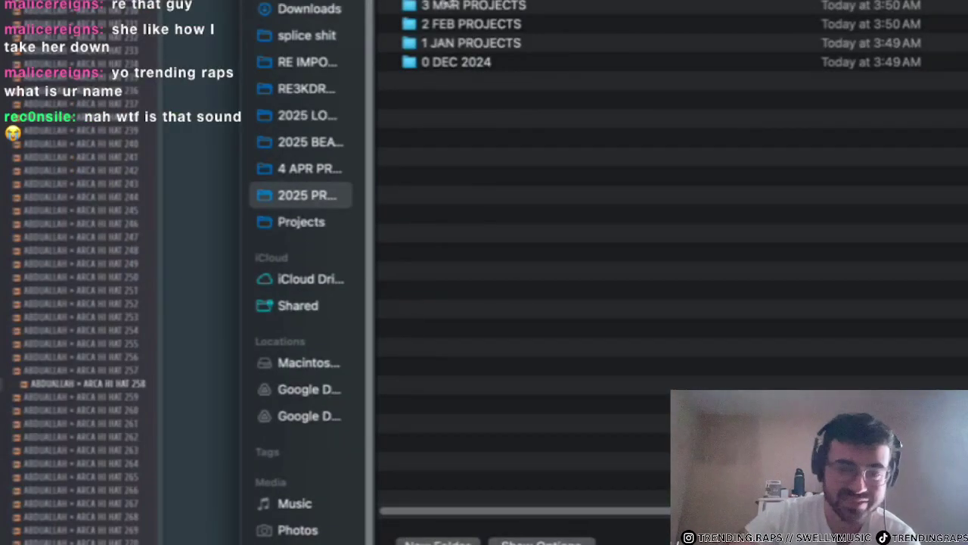
key("Up")
key("Down")
key("Down")
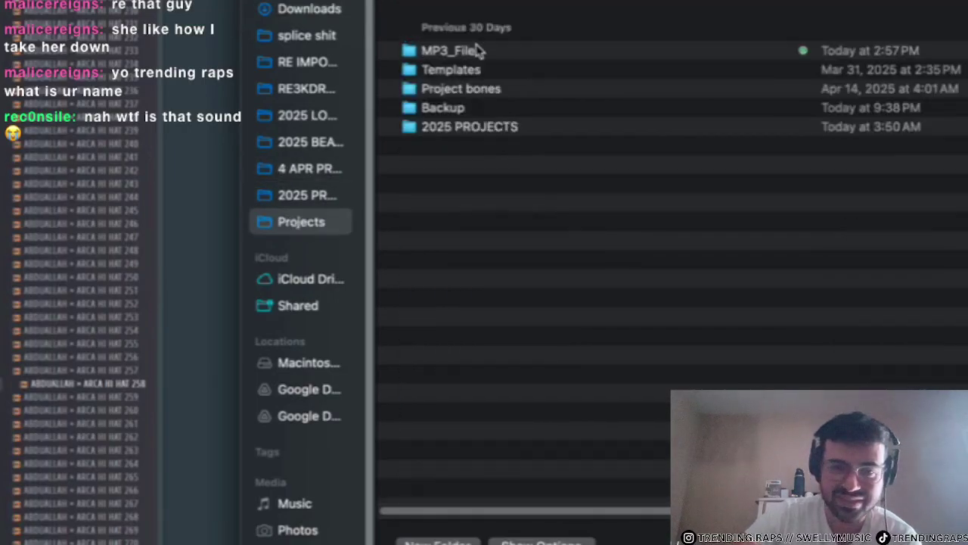
double_click(446, 2)
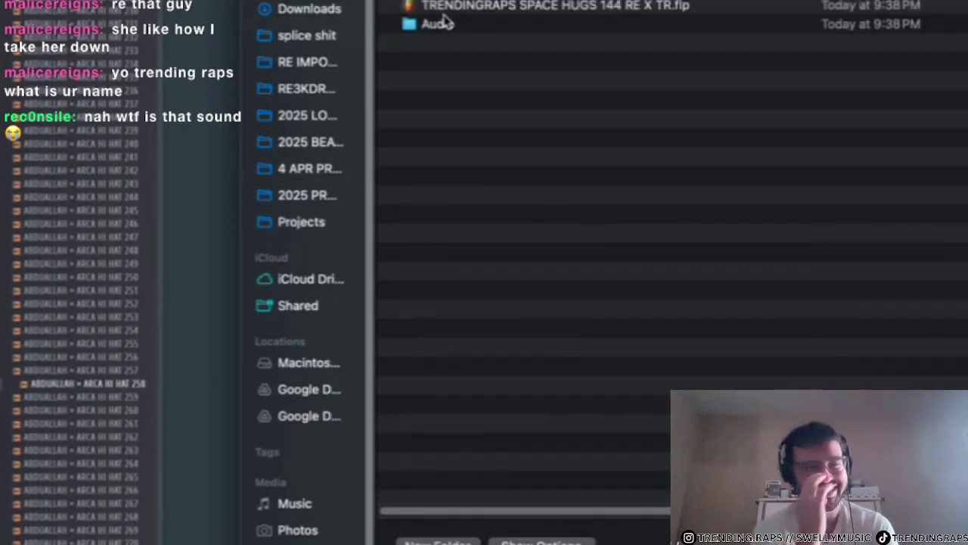
double_click(444, 9)
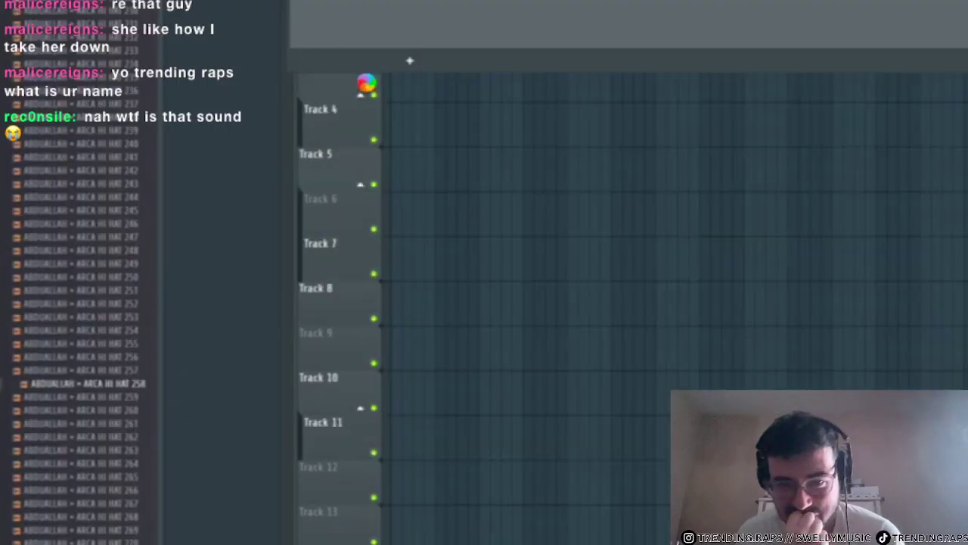
- Look through the 2025 BEATS, 2025 LOOPS, April projects and Projects folders in Finder, and return to the playlist
key("super+o")
left_click(138, 192)
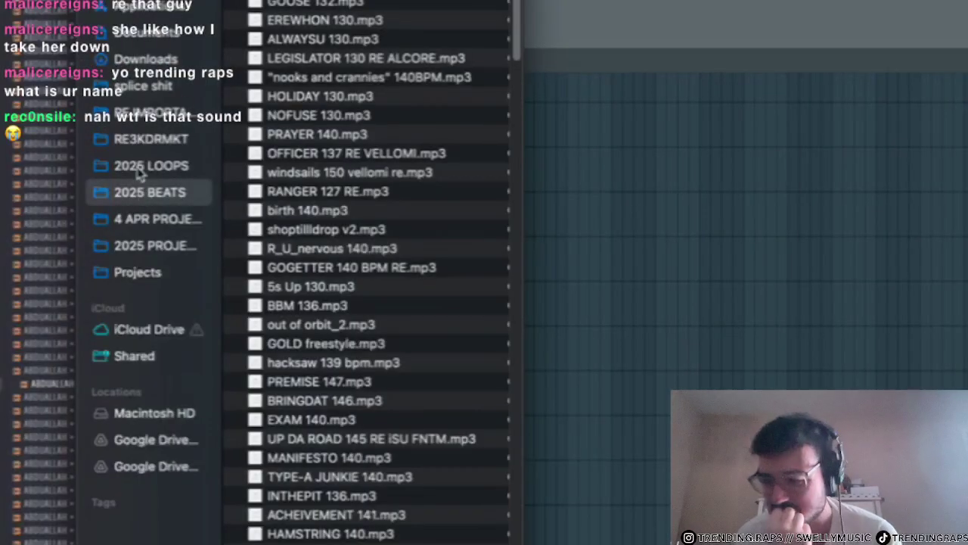
left_click(150, 166)
left_click(155, 219)
left_click(138, 272)
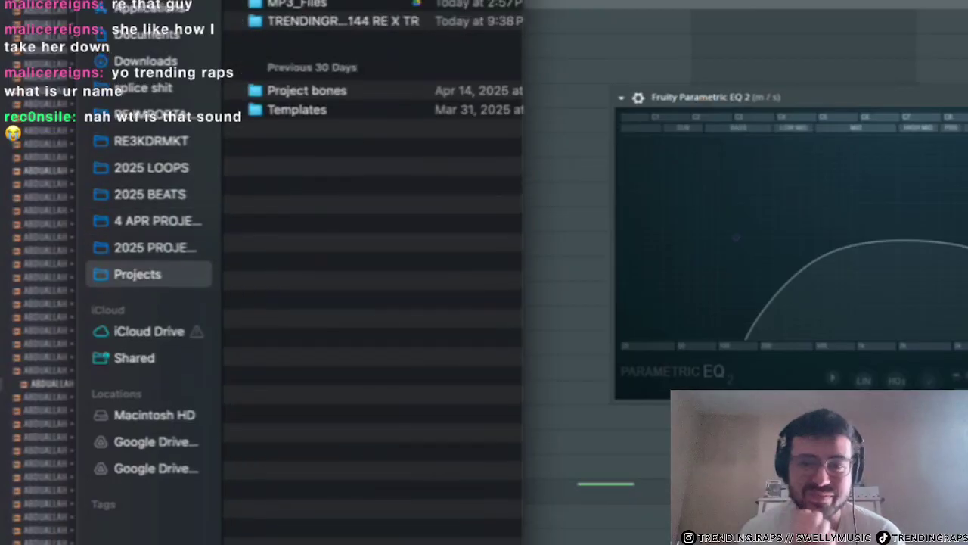
key("Escape")
key("F5")
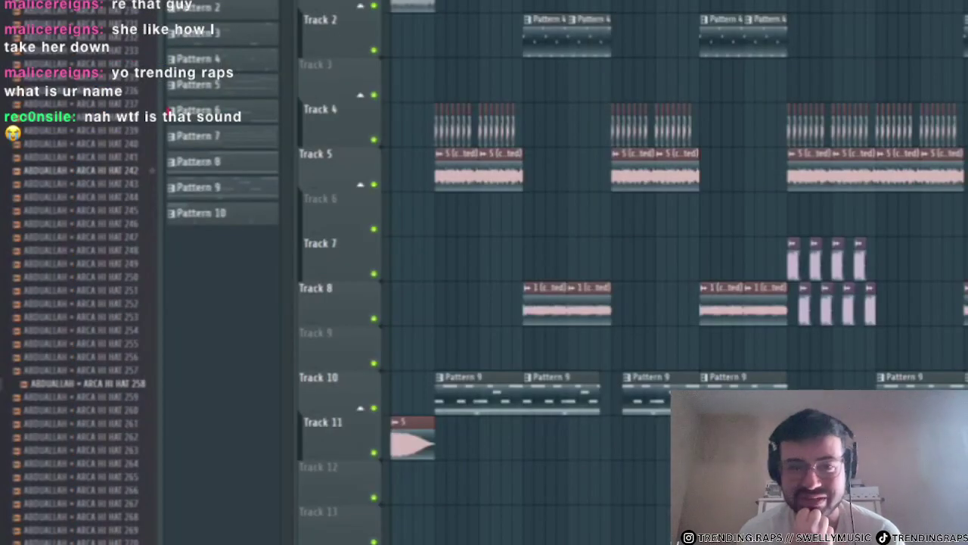
left_click(54, 2)
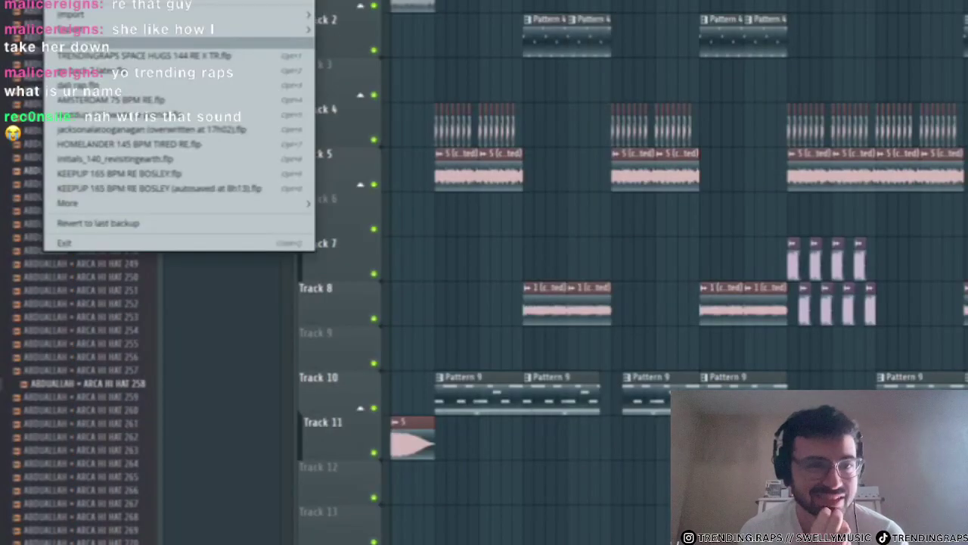
left_click(54, 2)
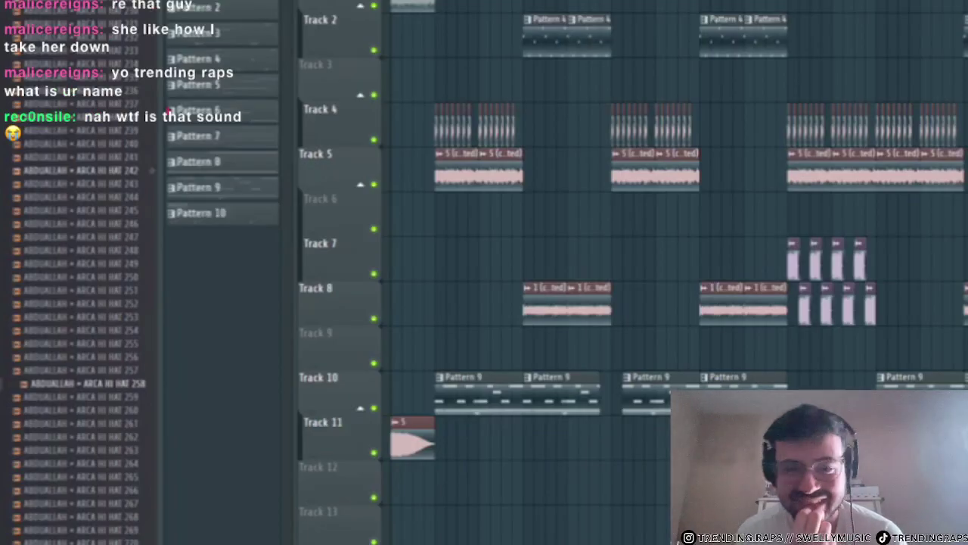
- Play the reopened project's arrangement from its beginning
left_click(55, 3)
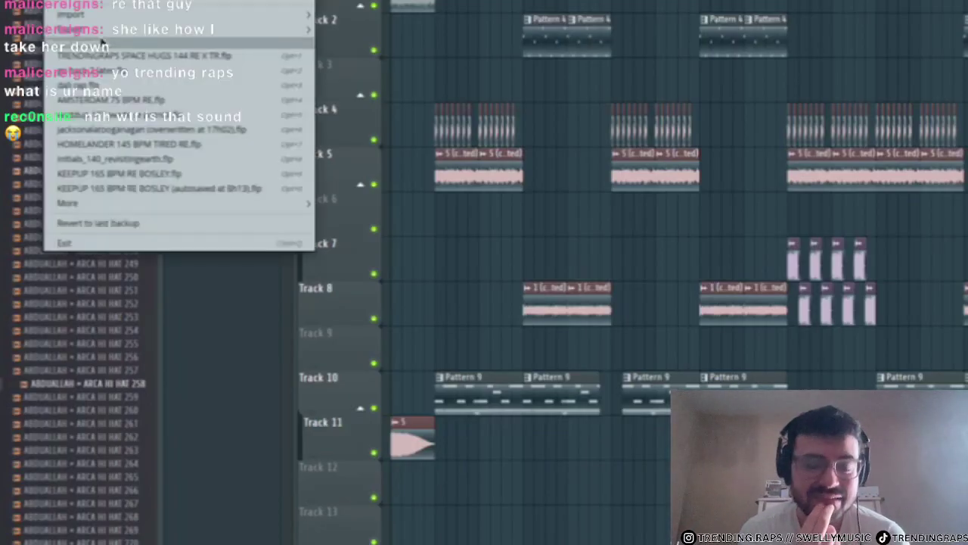
left_click(54, 2)
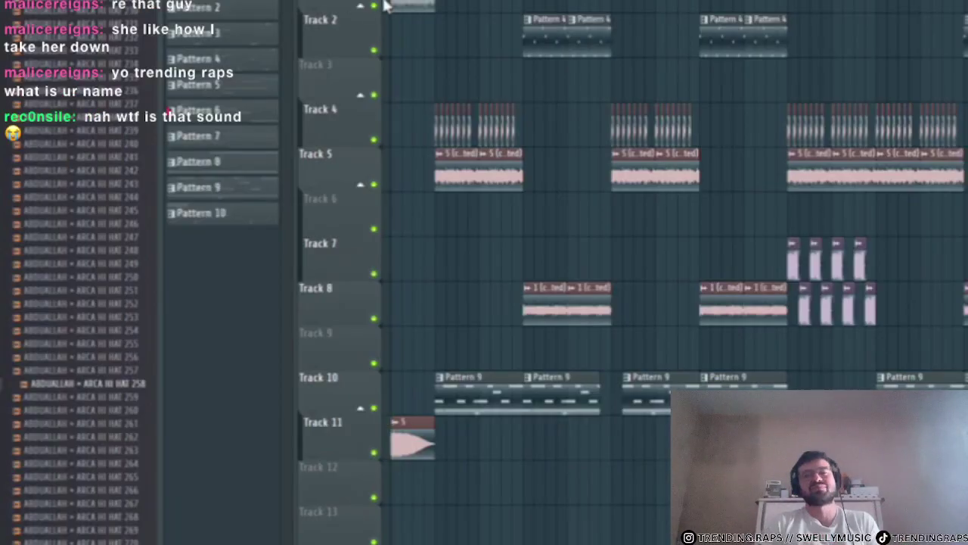
scroll(386, 6, "up", 10)
key("space")
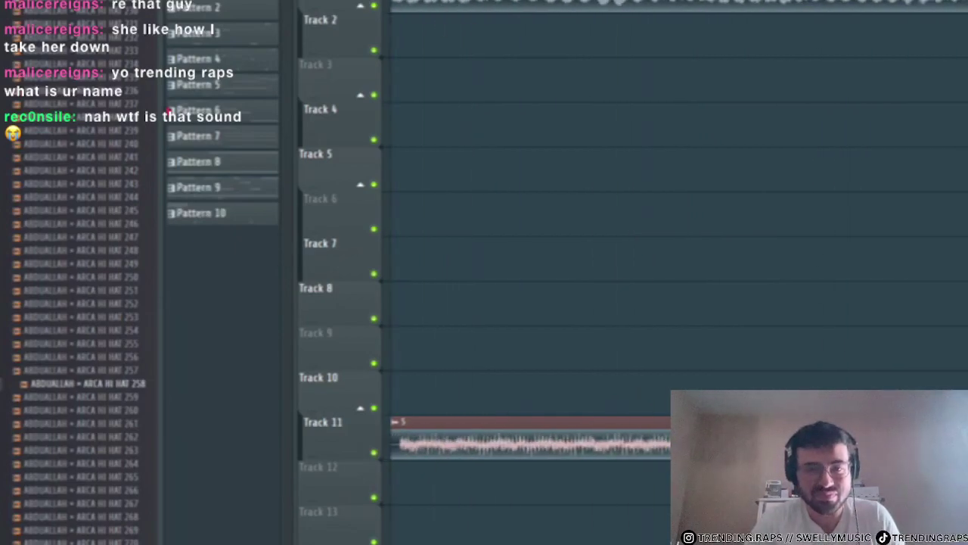
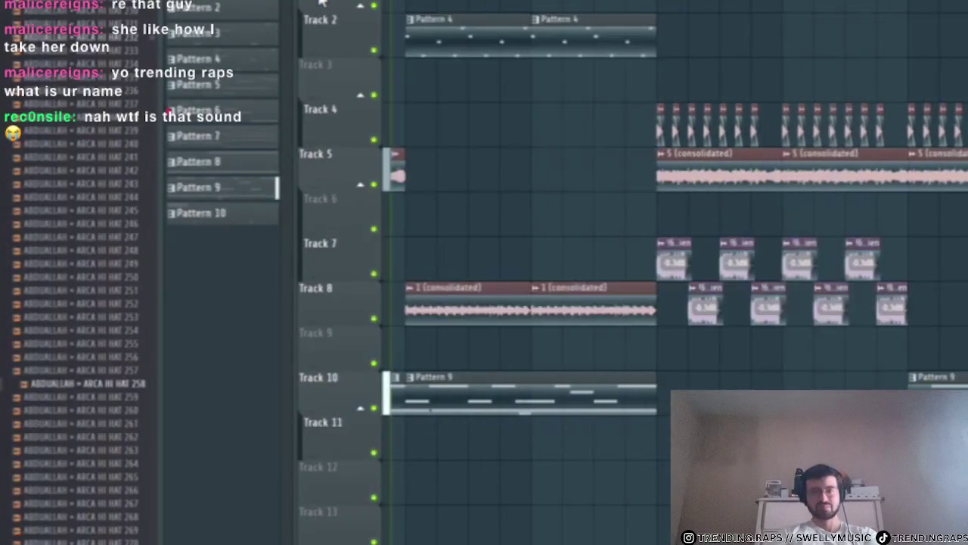
- Check the sampler settings of the first 5 (consolidated) clip on Track 5 and listen to that section
double_click(622, 179)
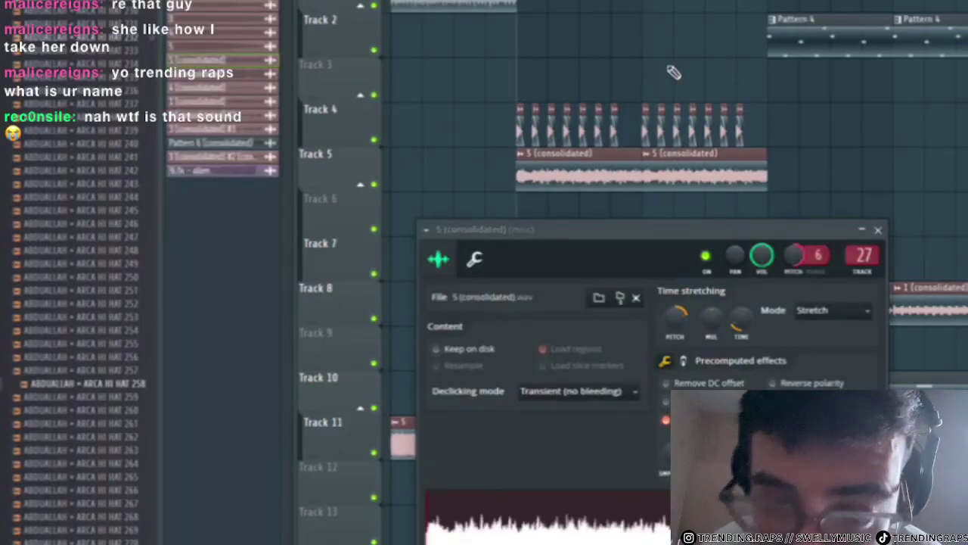
left_click(877, 229)
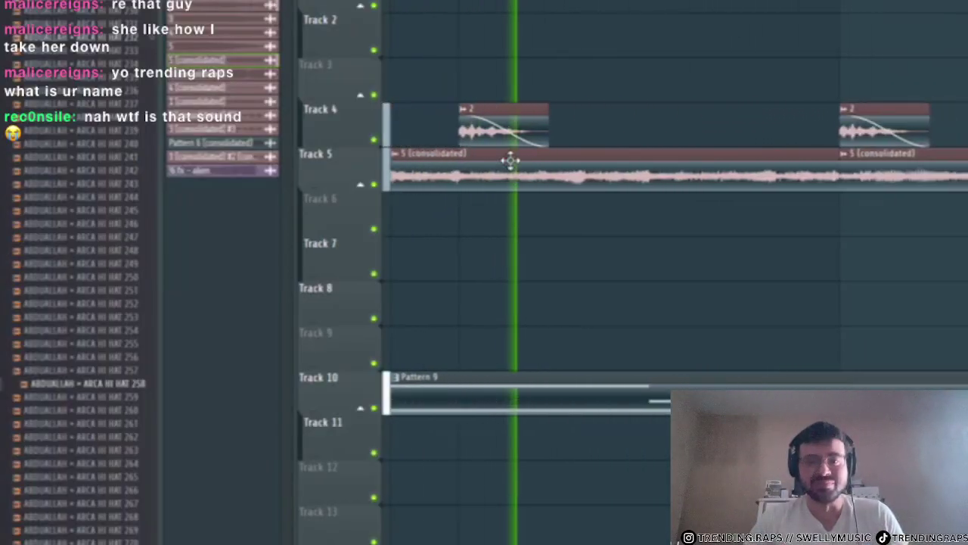
scroll(508, 161, "down", 2)
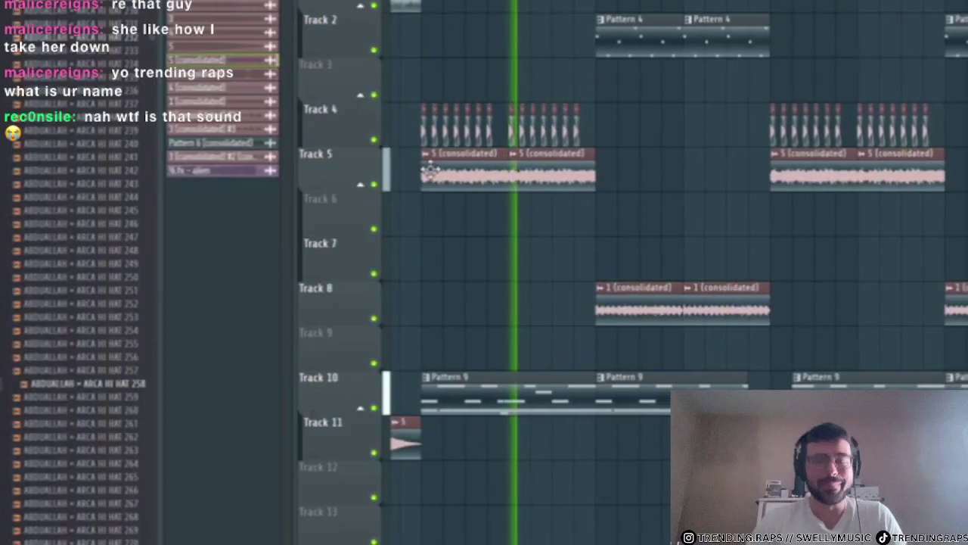
key("space")
- Make the first 5 (consolidated) clip in Track 5's second section unique and remove the clip right after it
left_click(458, 168)
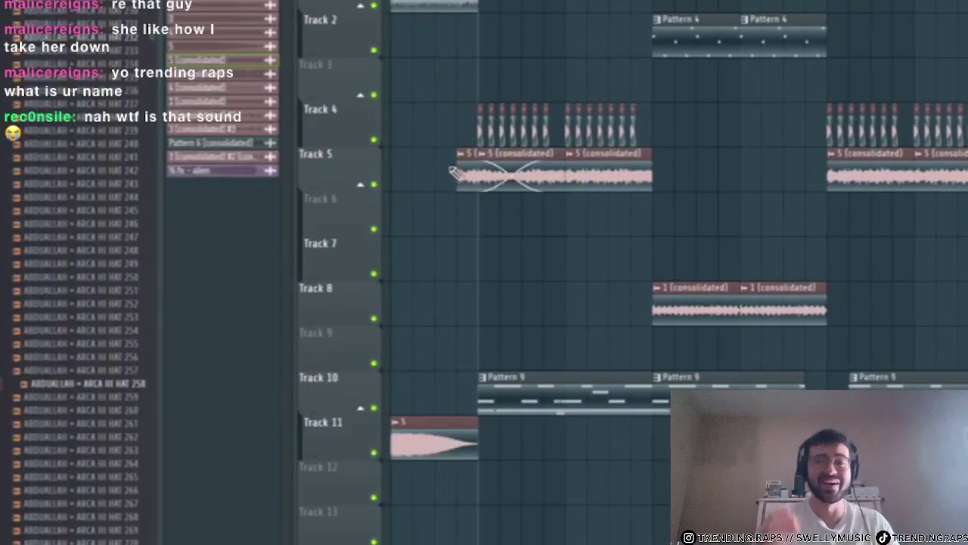
right_click(840, 166)
left_click(876, 310)
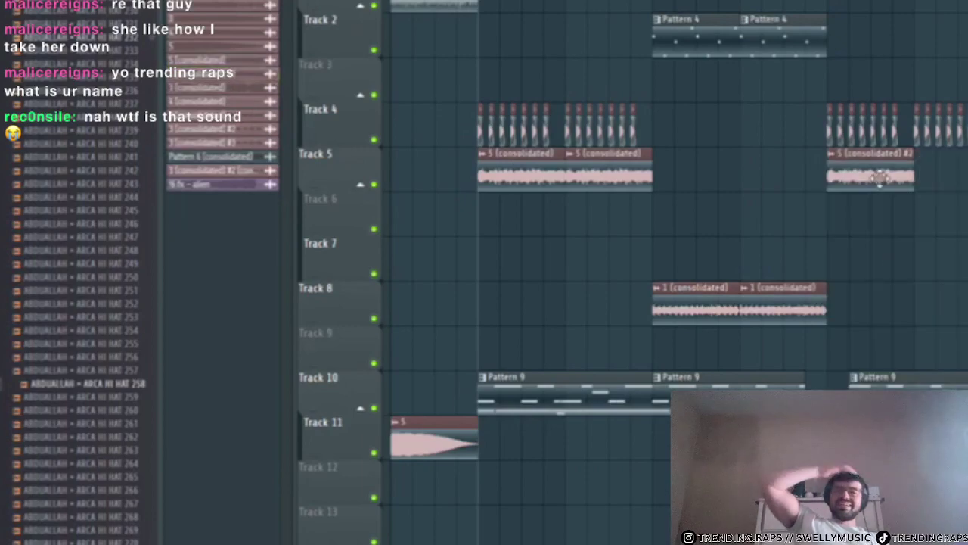
double_click(880, 180)
left_click(576, 2)
left_click(534, 178)
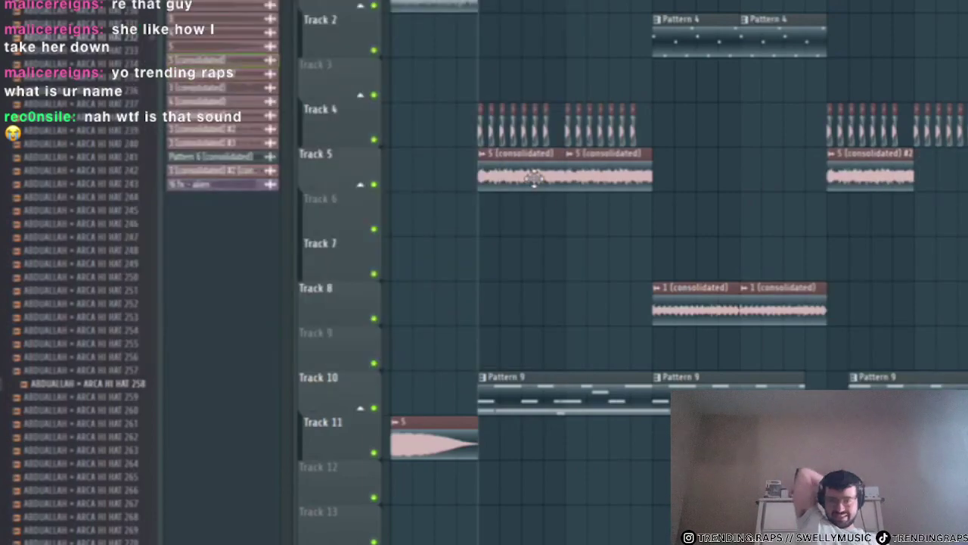
- Open the original 5 (consolidated) clip's sampler settings for comparison and close them again
double_click(511, 180)
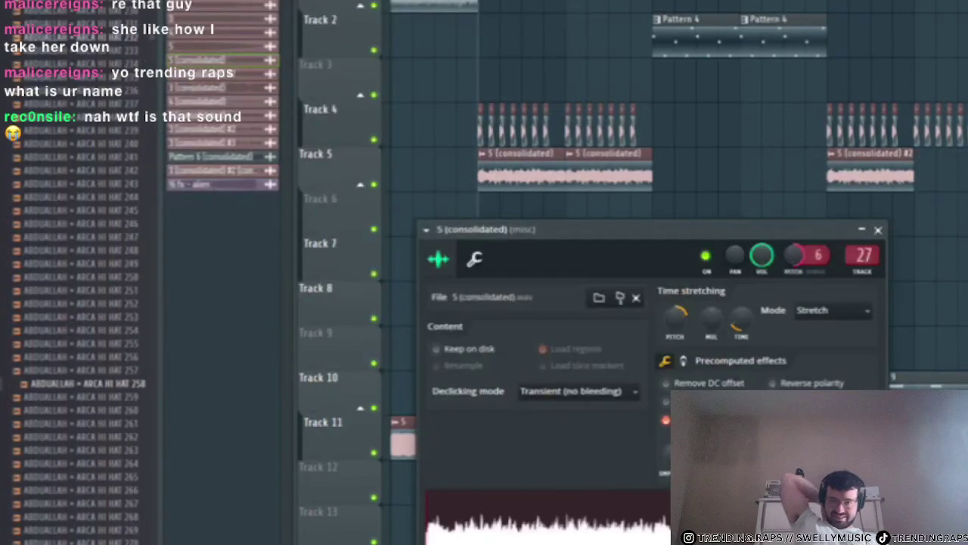
left_click(877, 230)
scroll(562, 229, "up", 2)
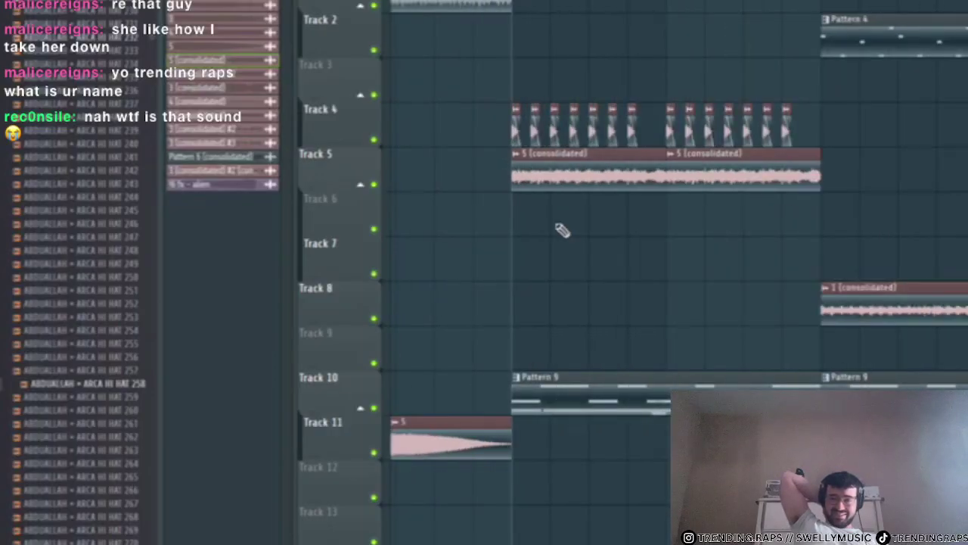
scroll(757, 219, "down", 3)
scroll(829, 208, "up", 2)
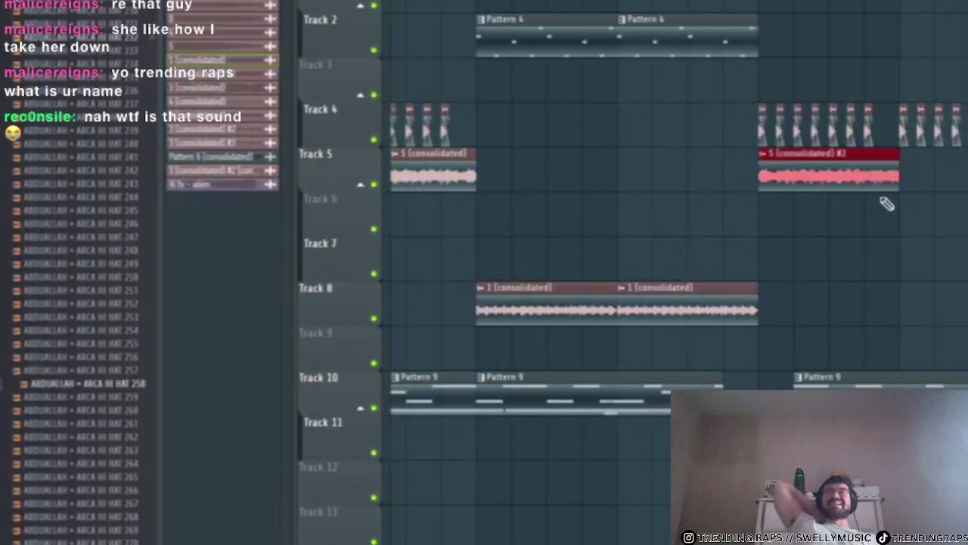
- Duplicate the unique clip directly after itself on Track 5 and play that section
key("super+b")
key("super+space")
key("super+space")
key("super+d")
scroll(841, 42, "down", 4)
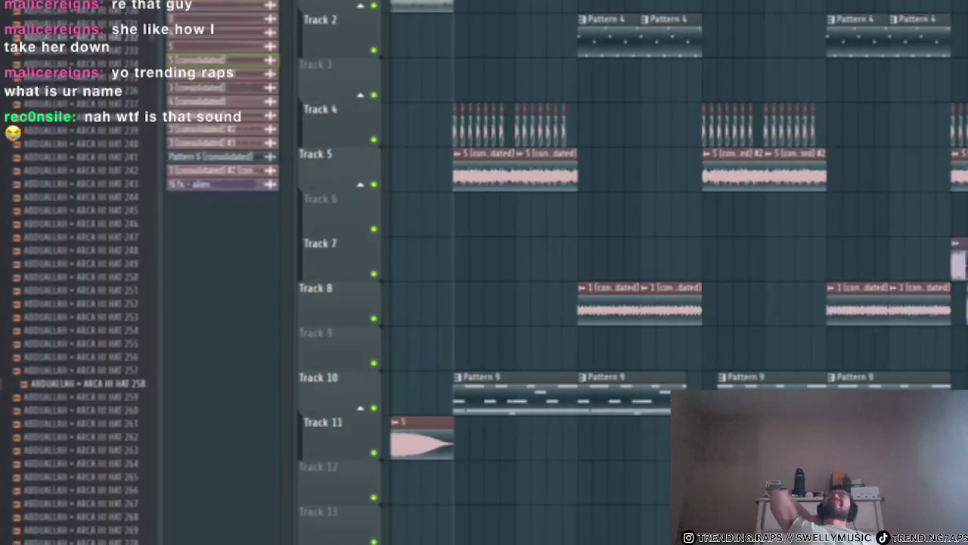
scroll(724, 219, "up", 4)
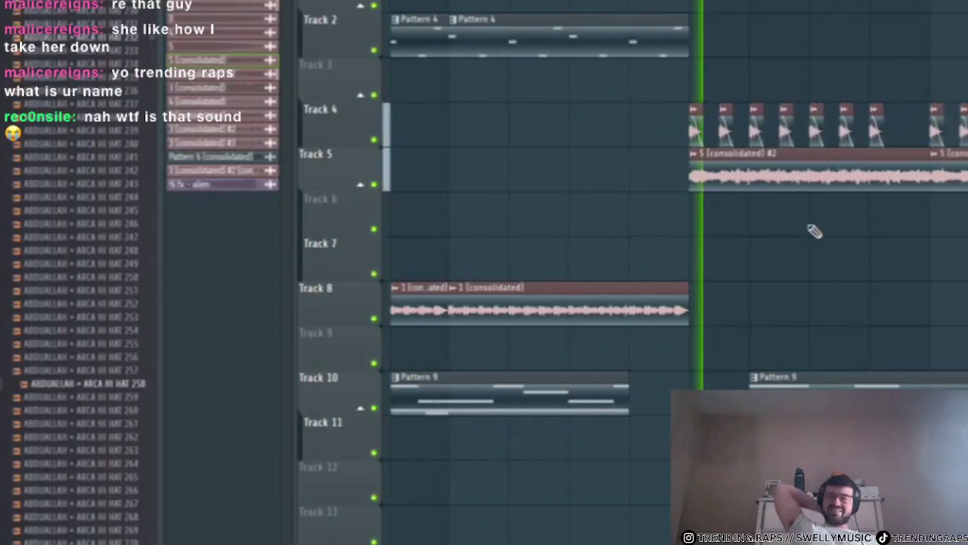
- Inspect the Bass Rage amp effect on the selected misc mixer track, then return to the playlist
key("F9")
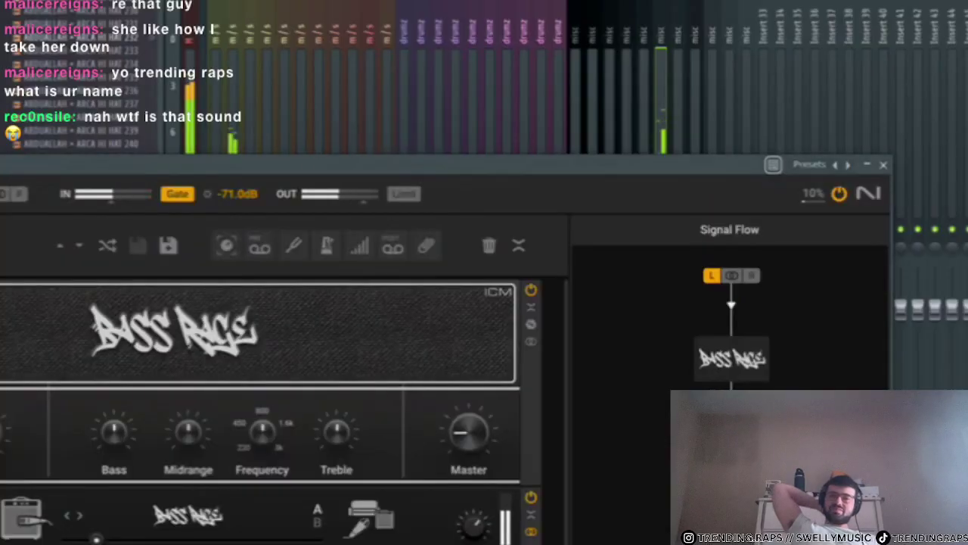
left_click(884, 164)
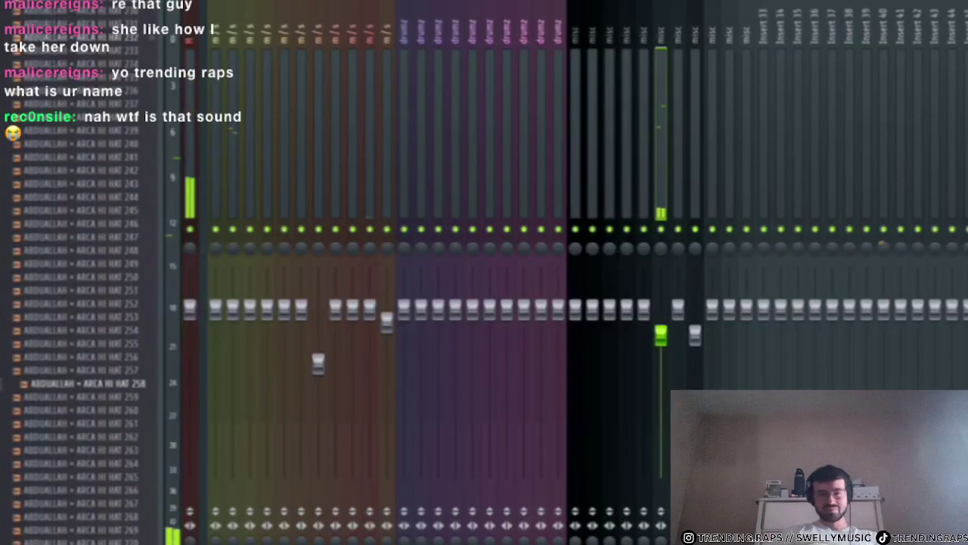
key("F9")
- Examine how the Track 5 clips, alien effects and Pattern 9 line up across the arrangement
scroll(781, 206, "down", 4)
scroll(663, 212, "up", 2)
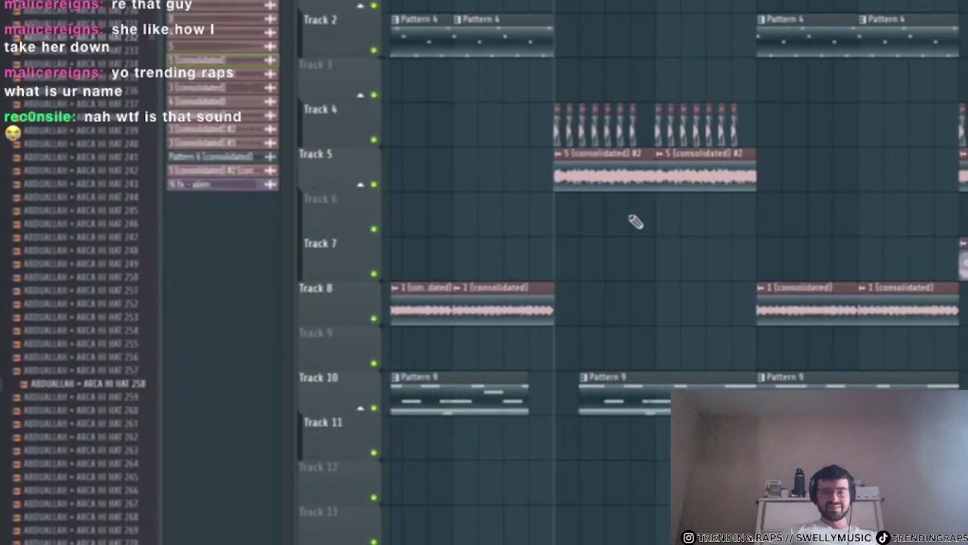
scroll(635, 221, "down", 2)
scroll(650, 219, "down", 3)
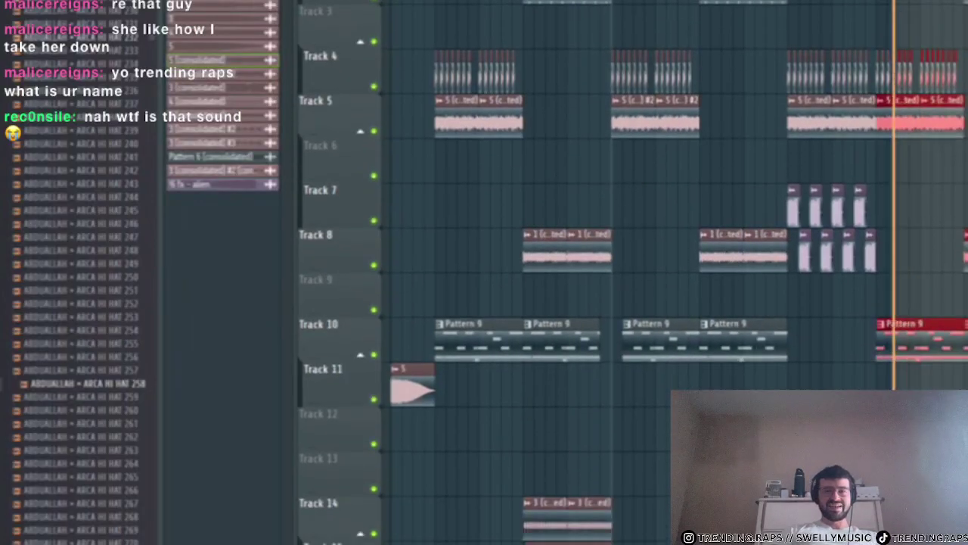
scroll(650, 219, "up", 5)
scroll(650, 220, "down", 2)
scroll(650, 220, "up", 4)
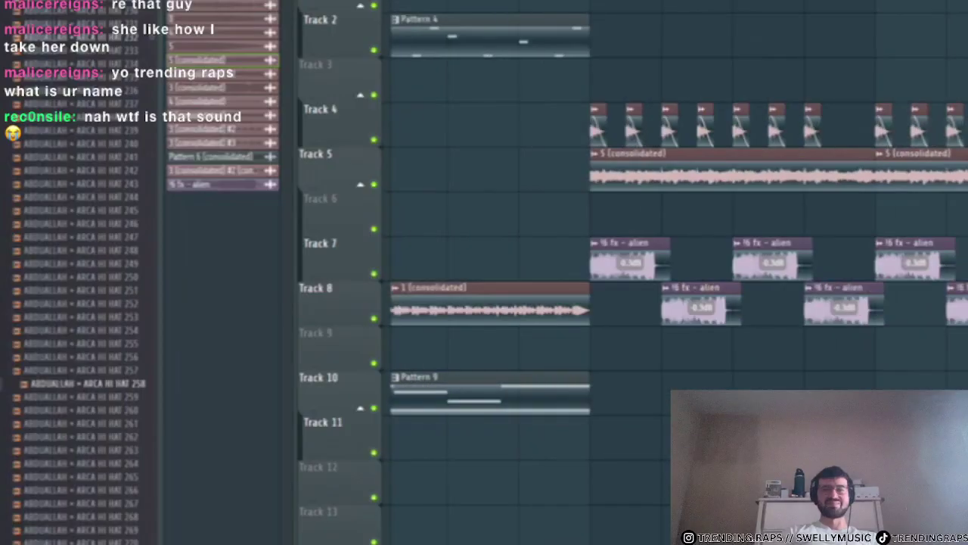
scroll(651, 220, "down", 4)
scroll(643, 250, "down", 5)
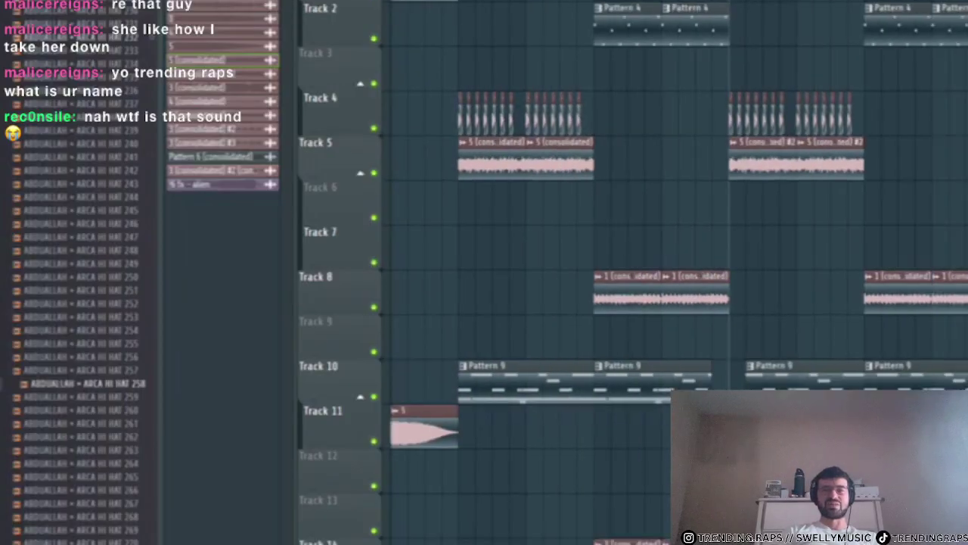
left_click_drag(623, 429, 960, 7)
left_click_drag(623, 2, 459, 2)
key("ctrl+b")
left_click(566, 89, "ctrl")
scroll(625, 5, "down", 3)
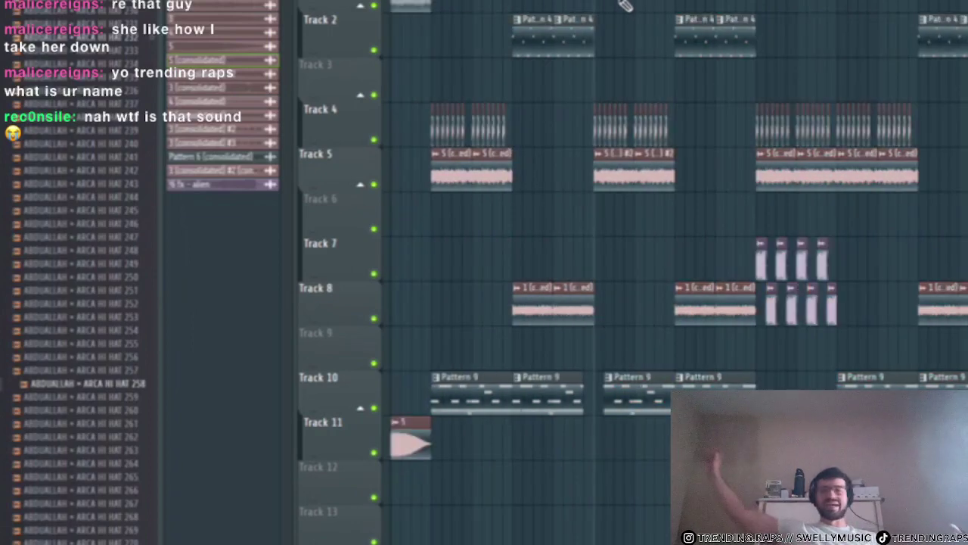
- Listen to the updated arrangement from the intro onward
scroll(394, 8, "up", 8)
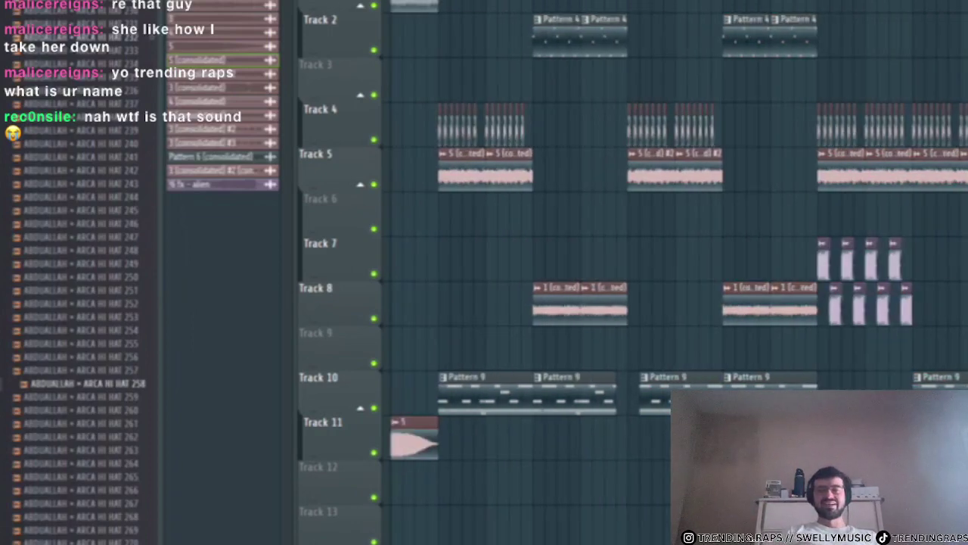
scroll(636, 71, "right", 6)
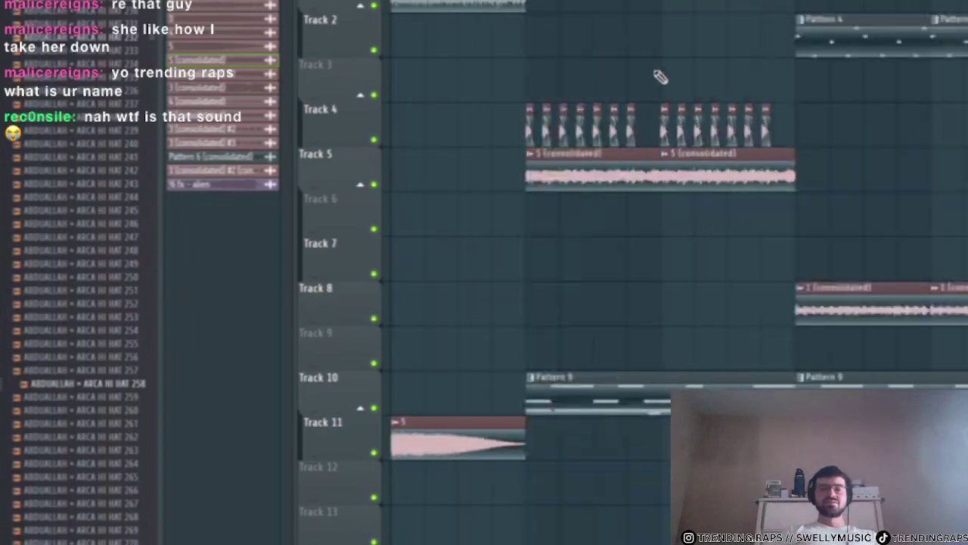
scroll(636, 227, "right", 4)
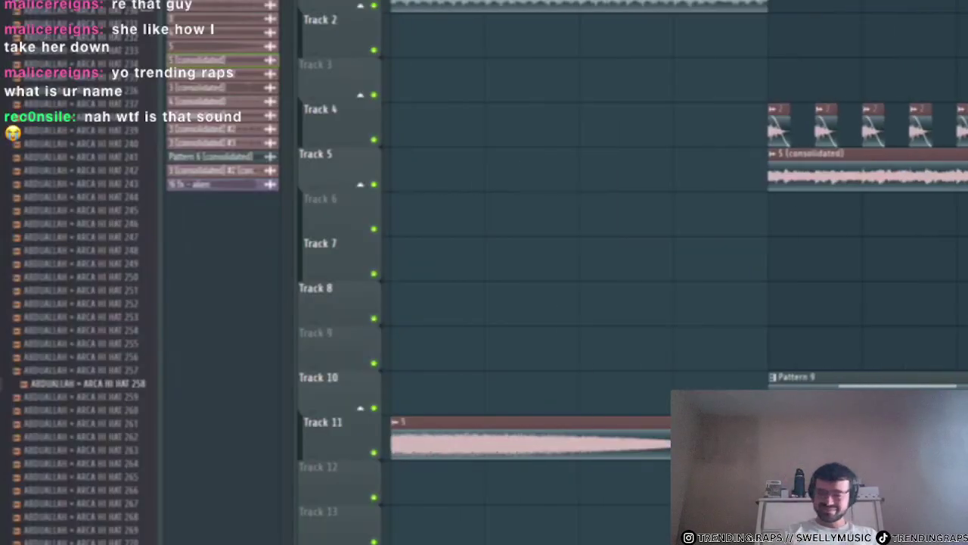
scroll(425, 78, "up", 2)
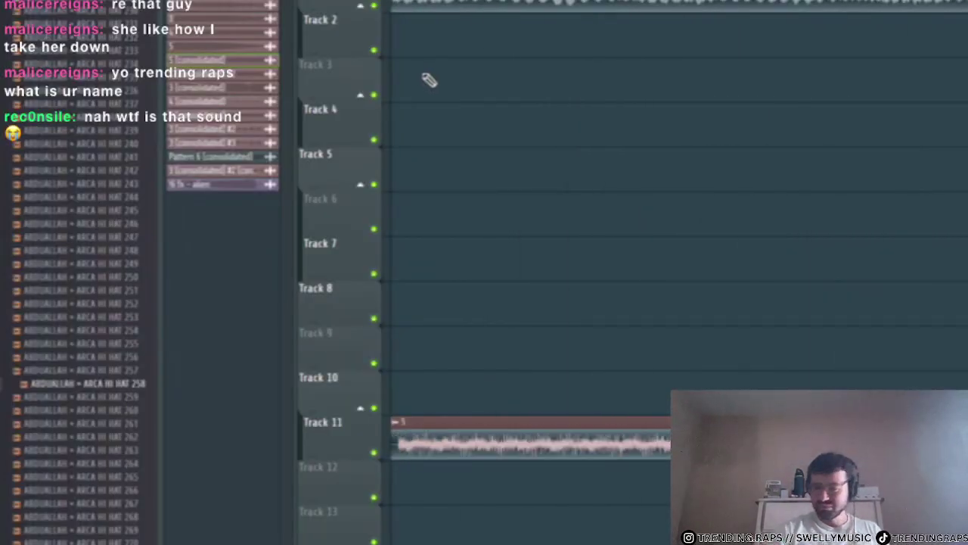
key("space")
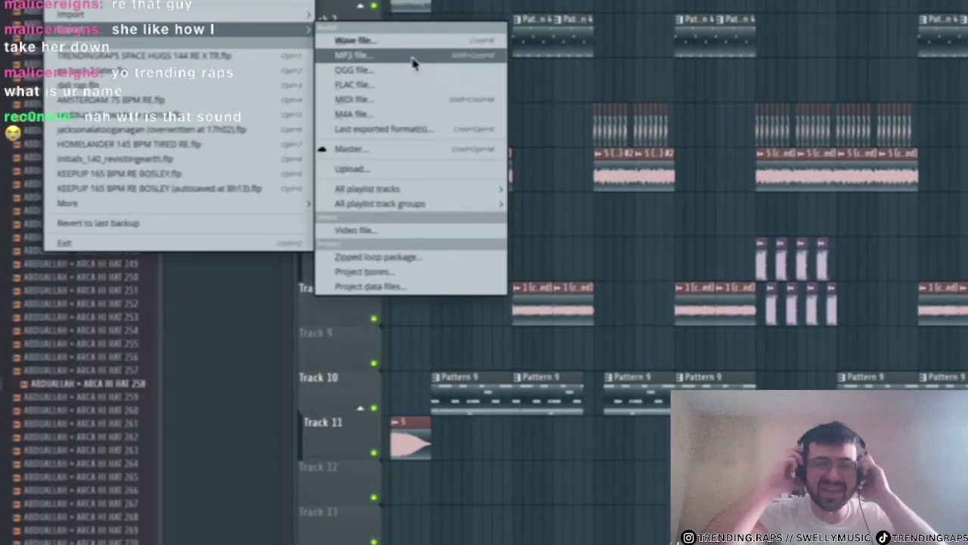
- Export the full song as TRENDINGRAPS SPACE HUGS 144 RE X TR.mp3 at 192 kbps into the 2025 BEATS folder
left_click(413, 55)
left_click(390, 179)
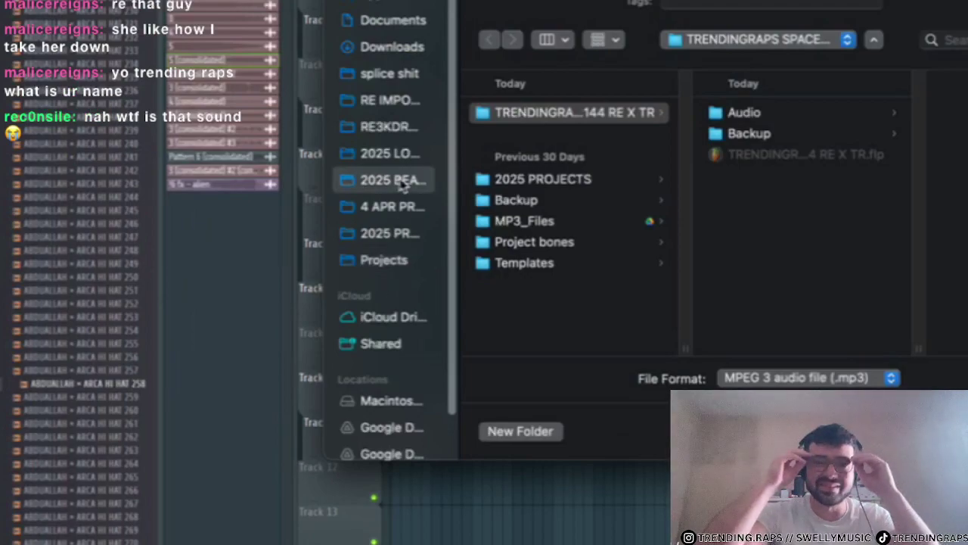
left_click(961, 431)
left_click(836, 469)
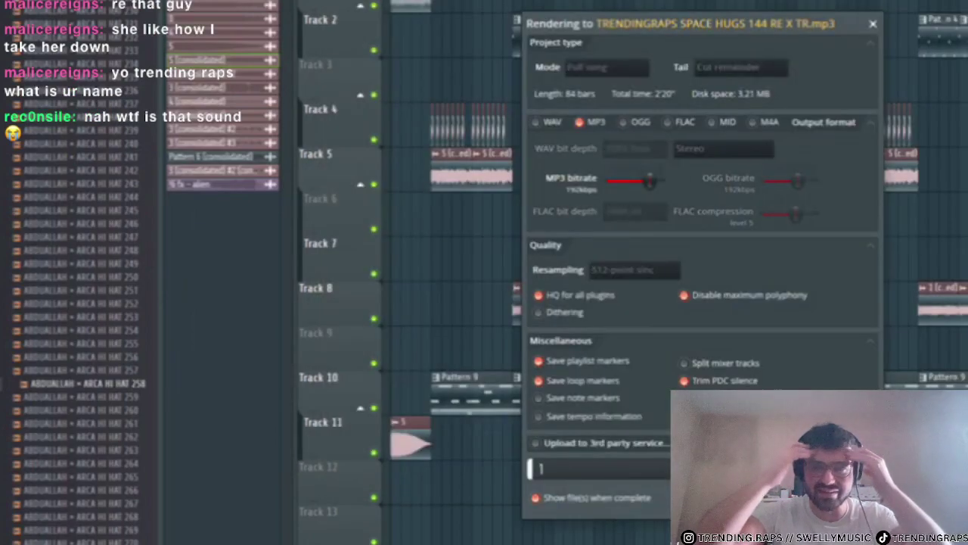
- Switch to Discord and bring up the 2025 BEATS folder in a Finder window placed over the chat
left_click(530, 533)
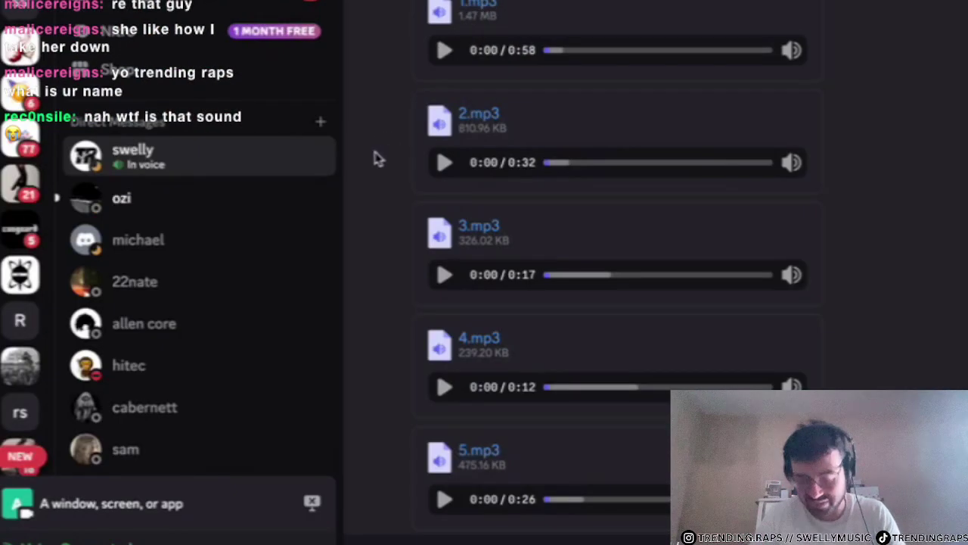
key("super+Tab")
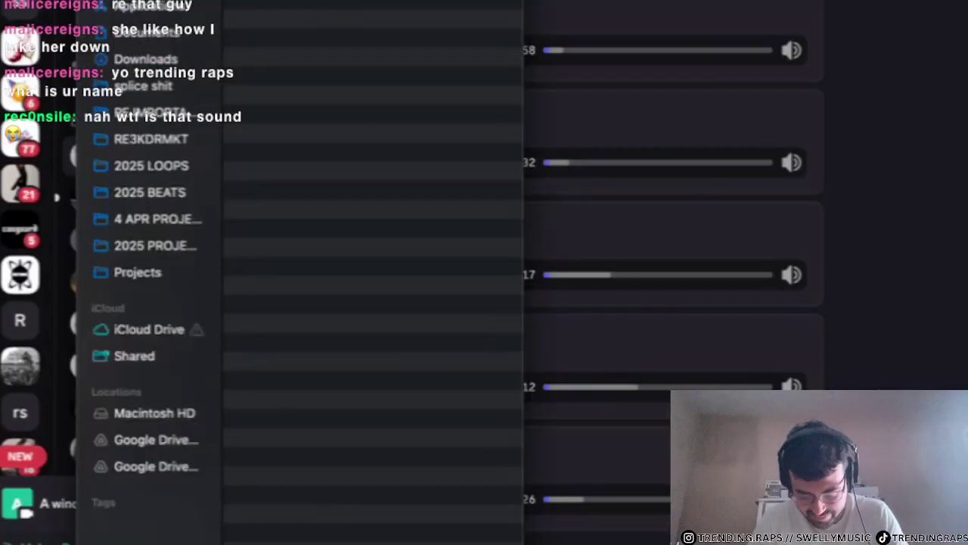
left_click_drag(153, 1, 121, 10)
left_click(121, 255)
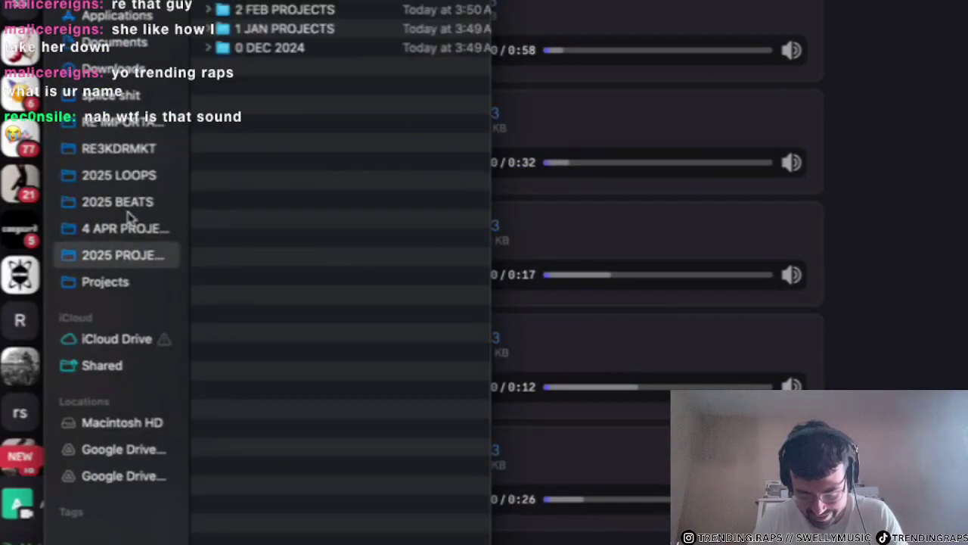
left_click(118, 201)
scroll(303, 92, "up", 5)
left_click_drag(303, 1, 566, 30)
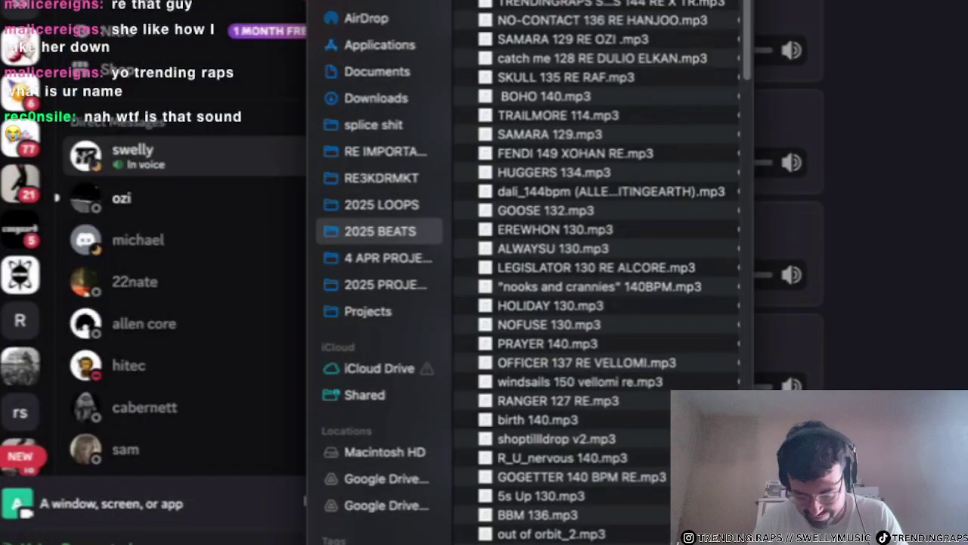
- Return to Discord, open the unread direct message, and go back to the conversation with the shared MP3 files
left_click(165, 175)
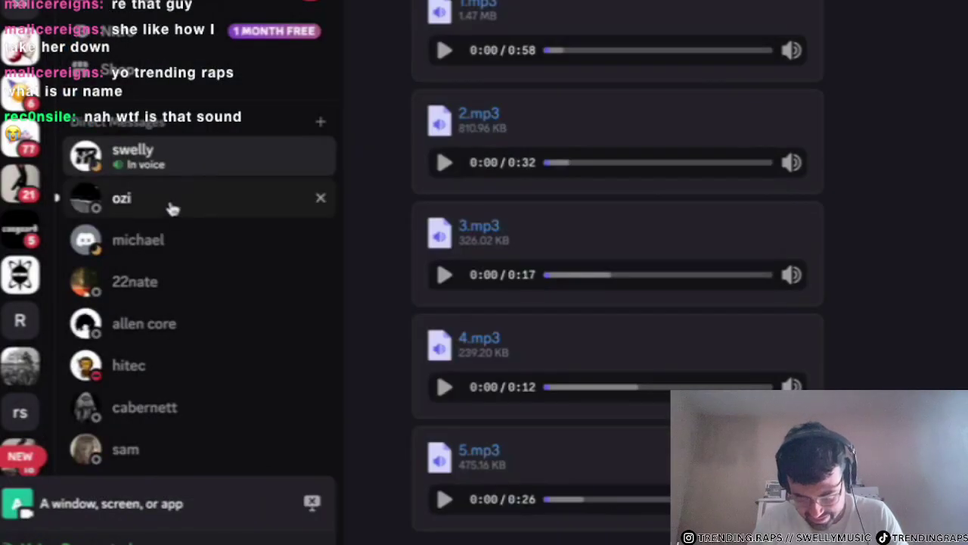
left_click(185, 198)
left_click(111, 150)
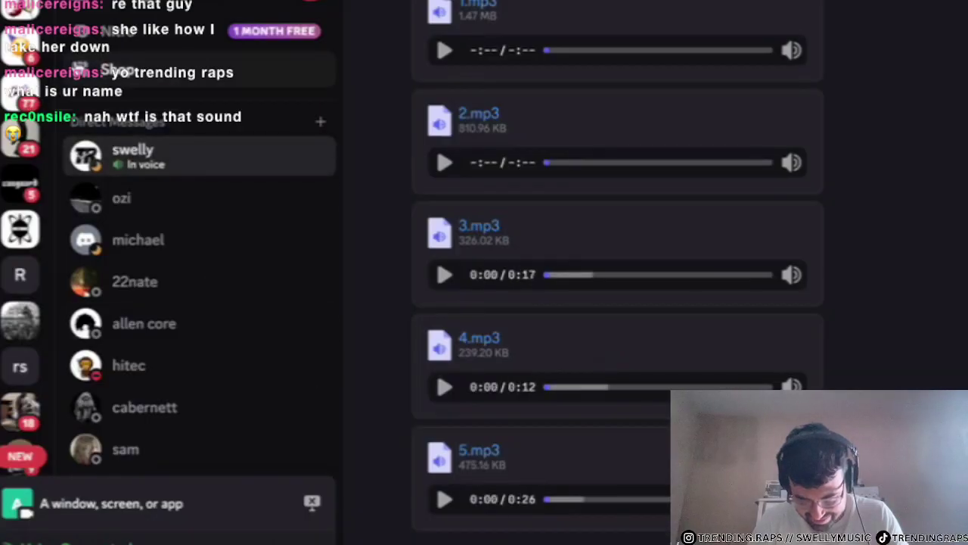
- Leave the direct messages and open the chat channel under 3V3 in the server with the PACKS STREAM voice channel
left_click(20, 2)
mouse_move(196, 225)
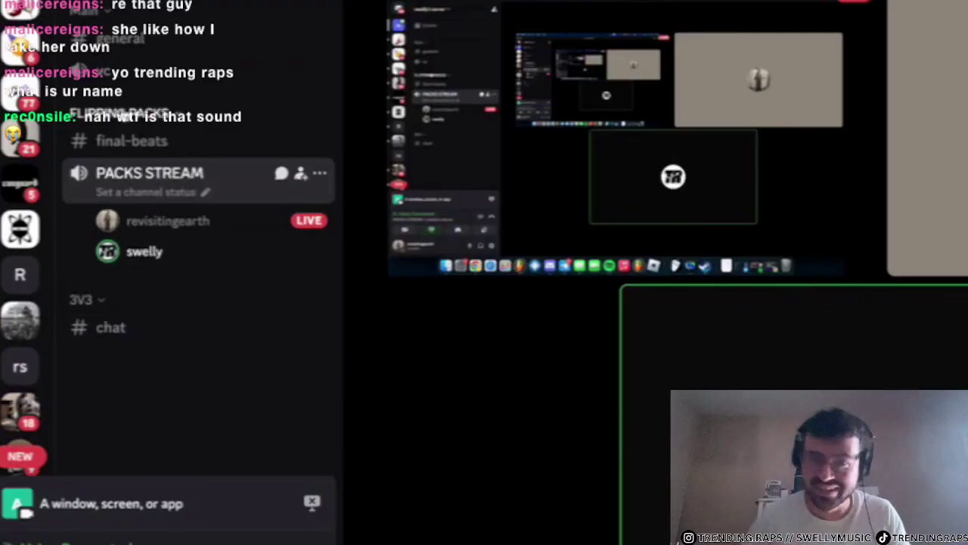
left_click(173, 322)
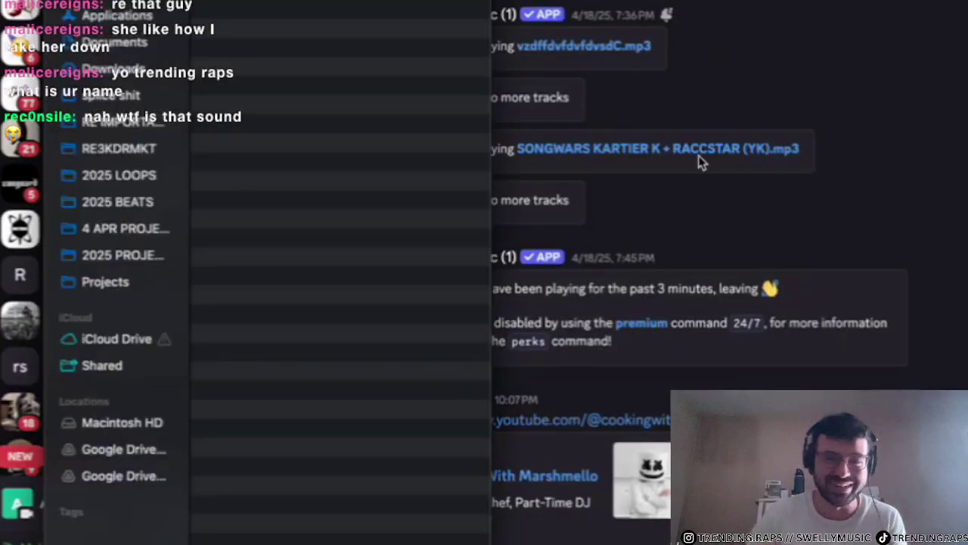
- Look through the sample and loop folders in Finder and open the 2025 BEATS folder
left_click(156, 73)
left_click(129, 96)
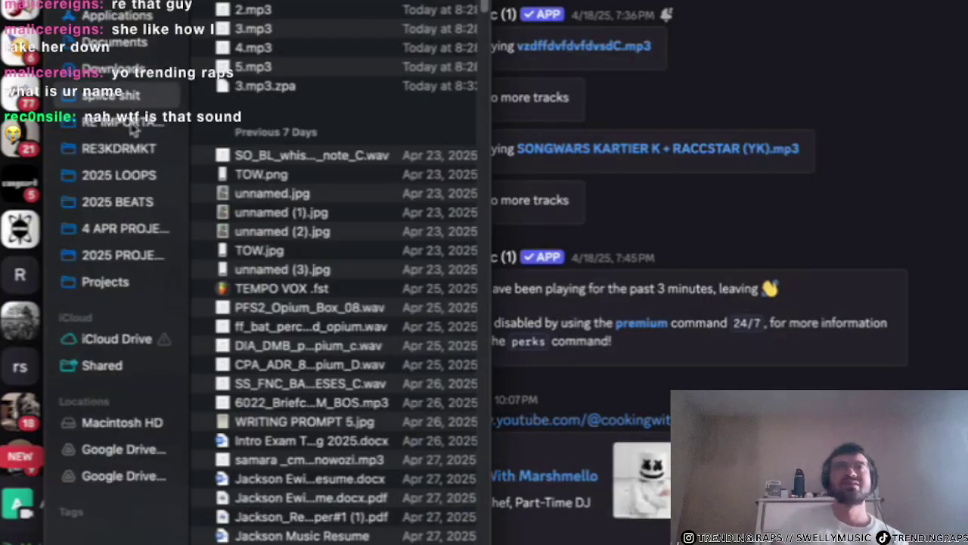
left_click(123, 149)
left_click(122, 122)
left_click(128, 181)
left_click(128, 205)
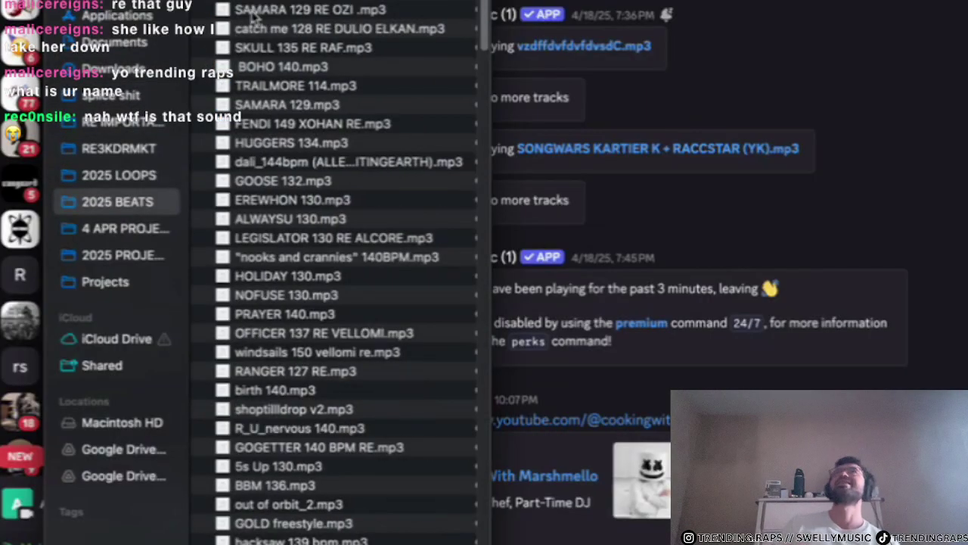
- Attach the beat's MP3 from the 2025 BEATS folder to the 3V3 chat channel and send it
scroll(781, 281, "down", 3)
left_click(726, 461)
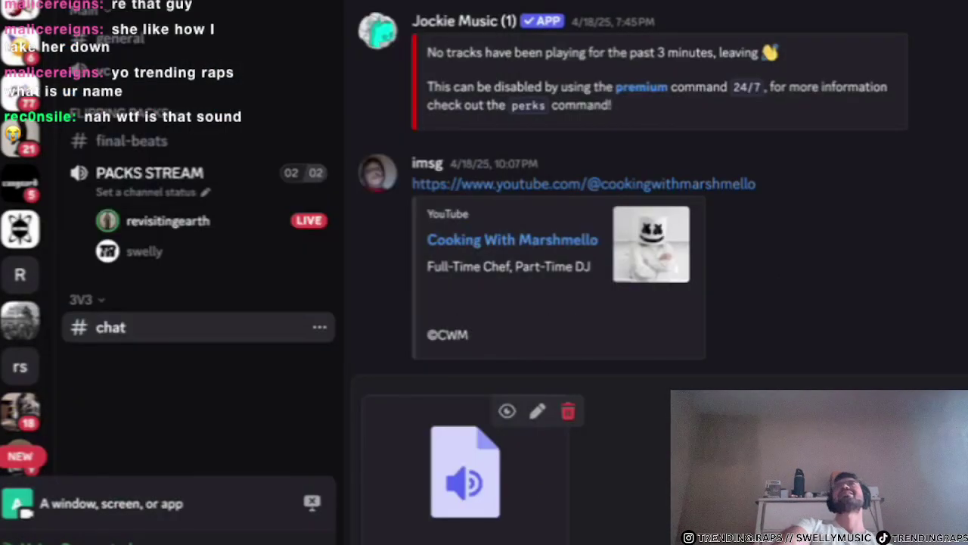
key("Return")
- Look through the chat channel's history back to its first message
scroll(603, 437, "up", 10)
scroll(602, 437, "down", 5)
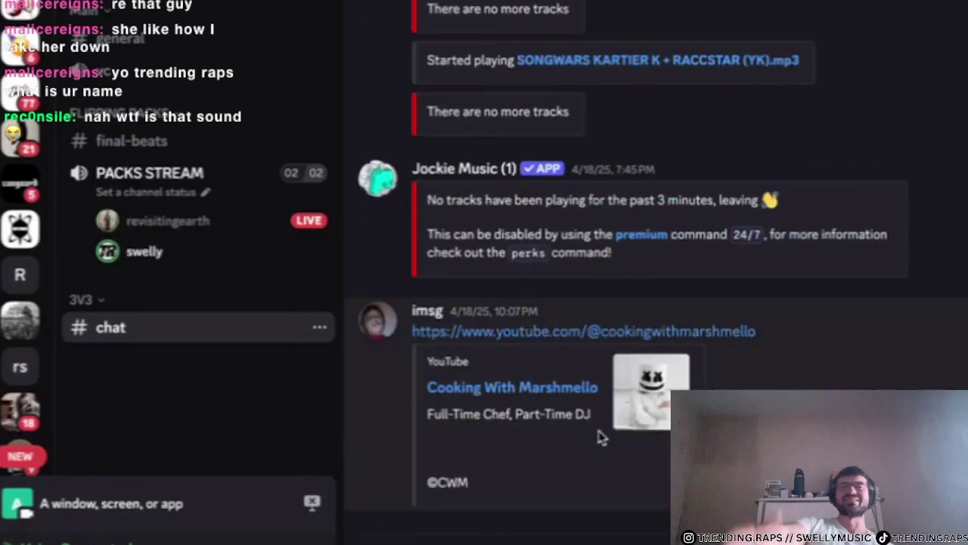
scroll(601, 436, "up", 10)
scroll(601, 436, "down", 10)
scroll(601, 433, "up", 10)
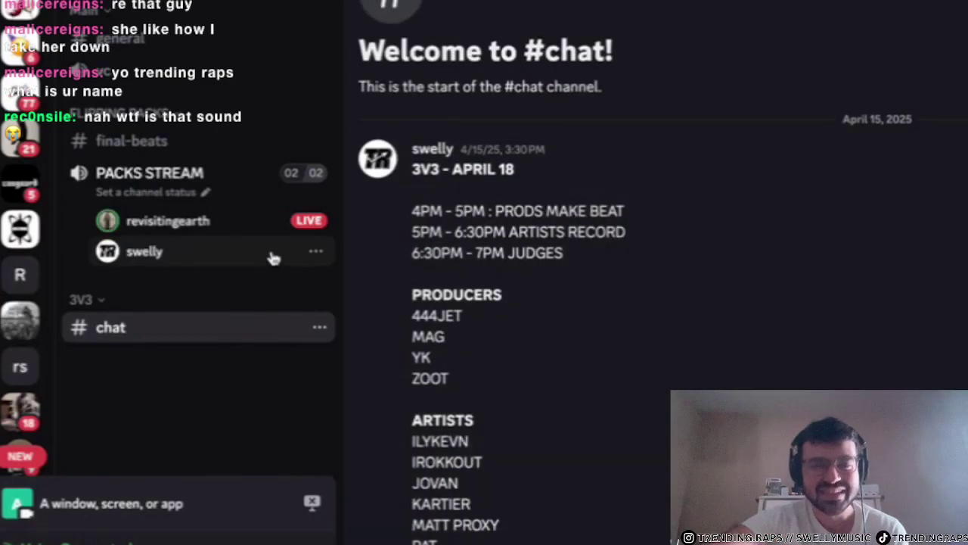
- Switch to the browser and check the Instagram inbox and the trendingraps Twitch stream page
key("super+Tab")
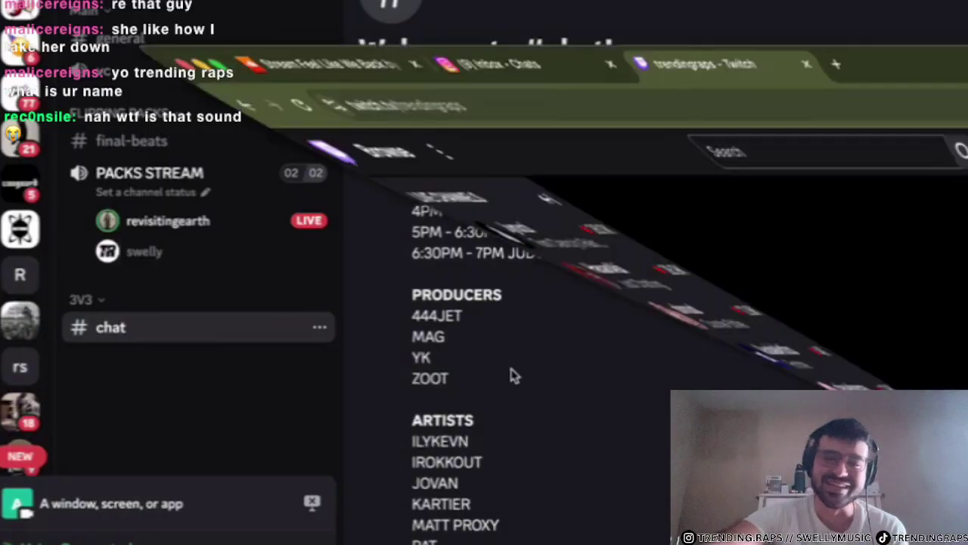
key("ctrl+shift+Tab")
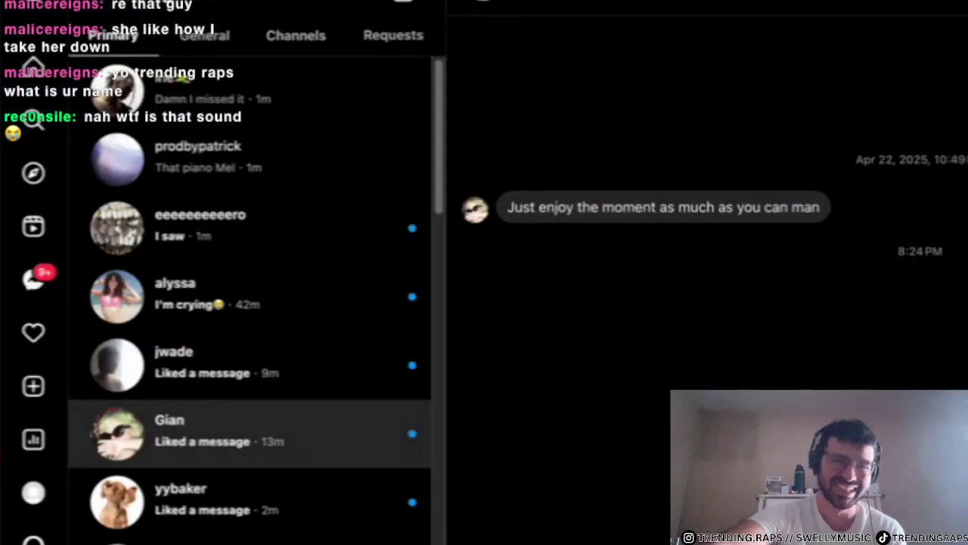
key("super+Tab")
key("super+Tab")
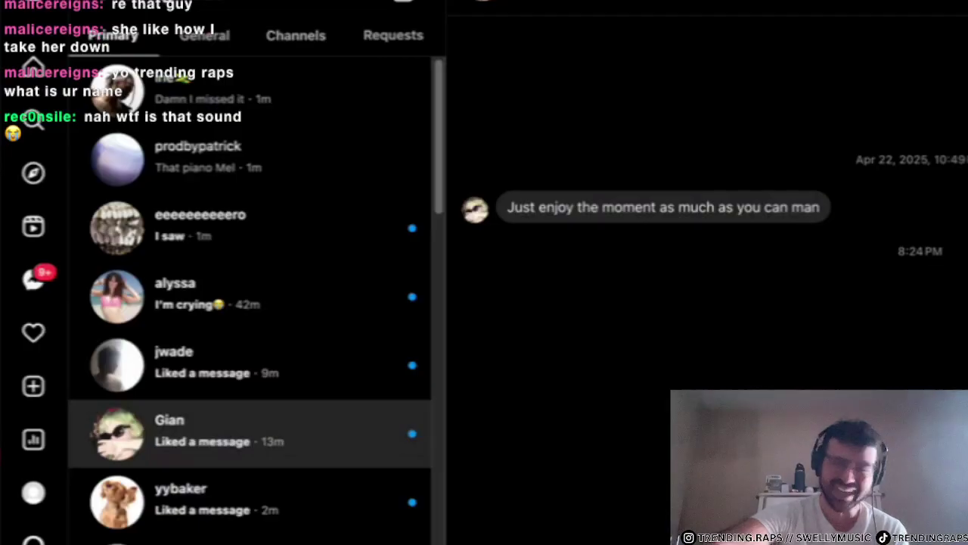
key("ctrl+Tab")
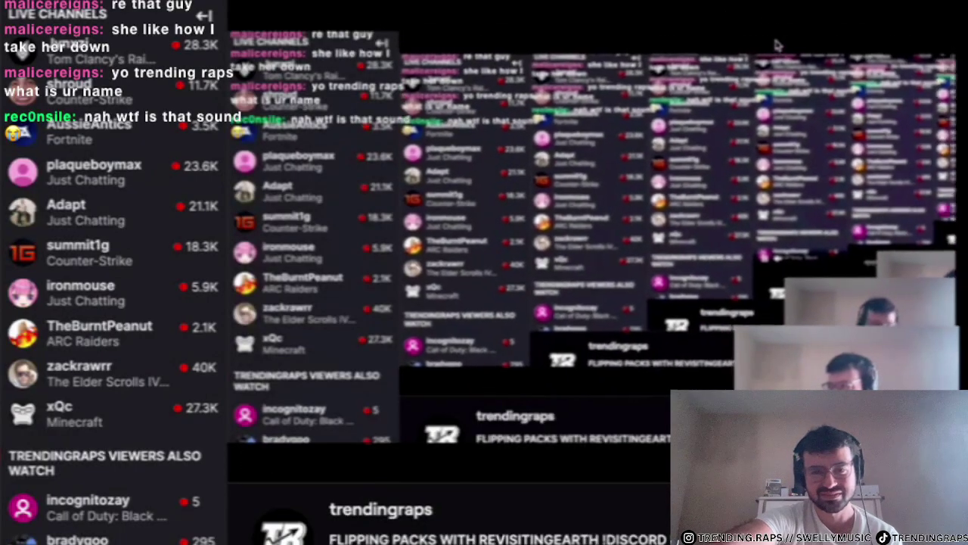
- Return to Discord and open the PACKS STREAM voice channel
key("super+Tab")
left_click(149, 173)
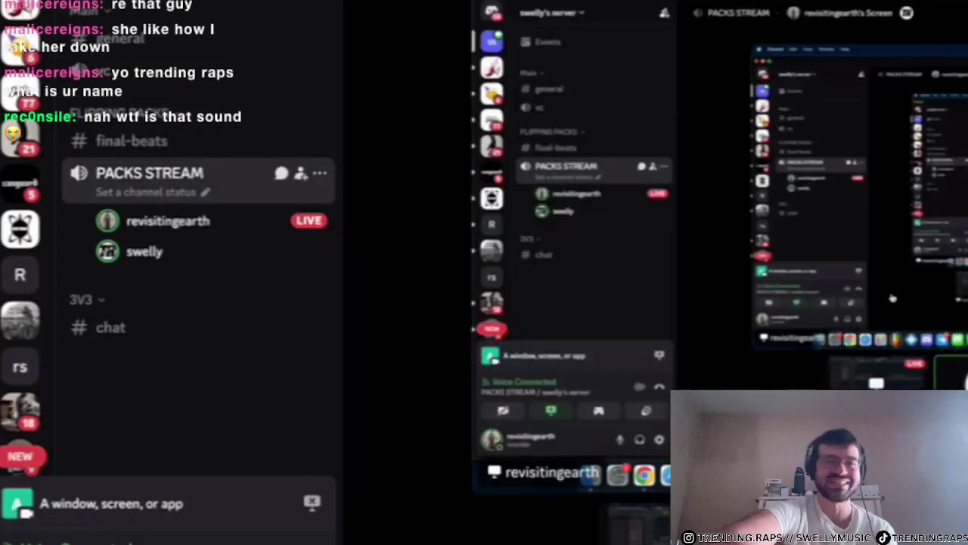